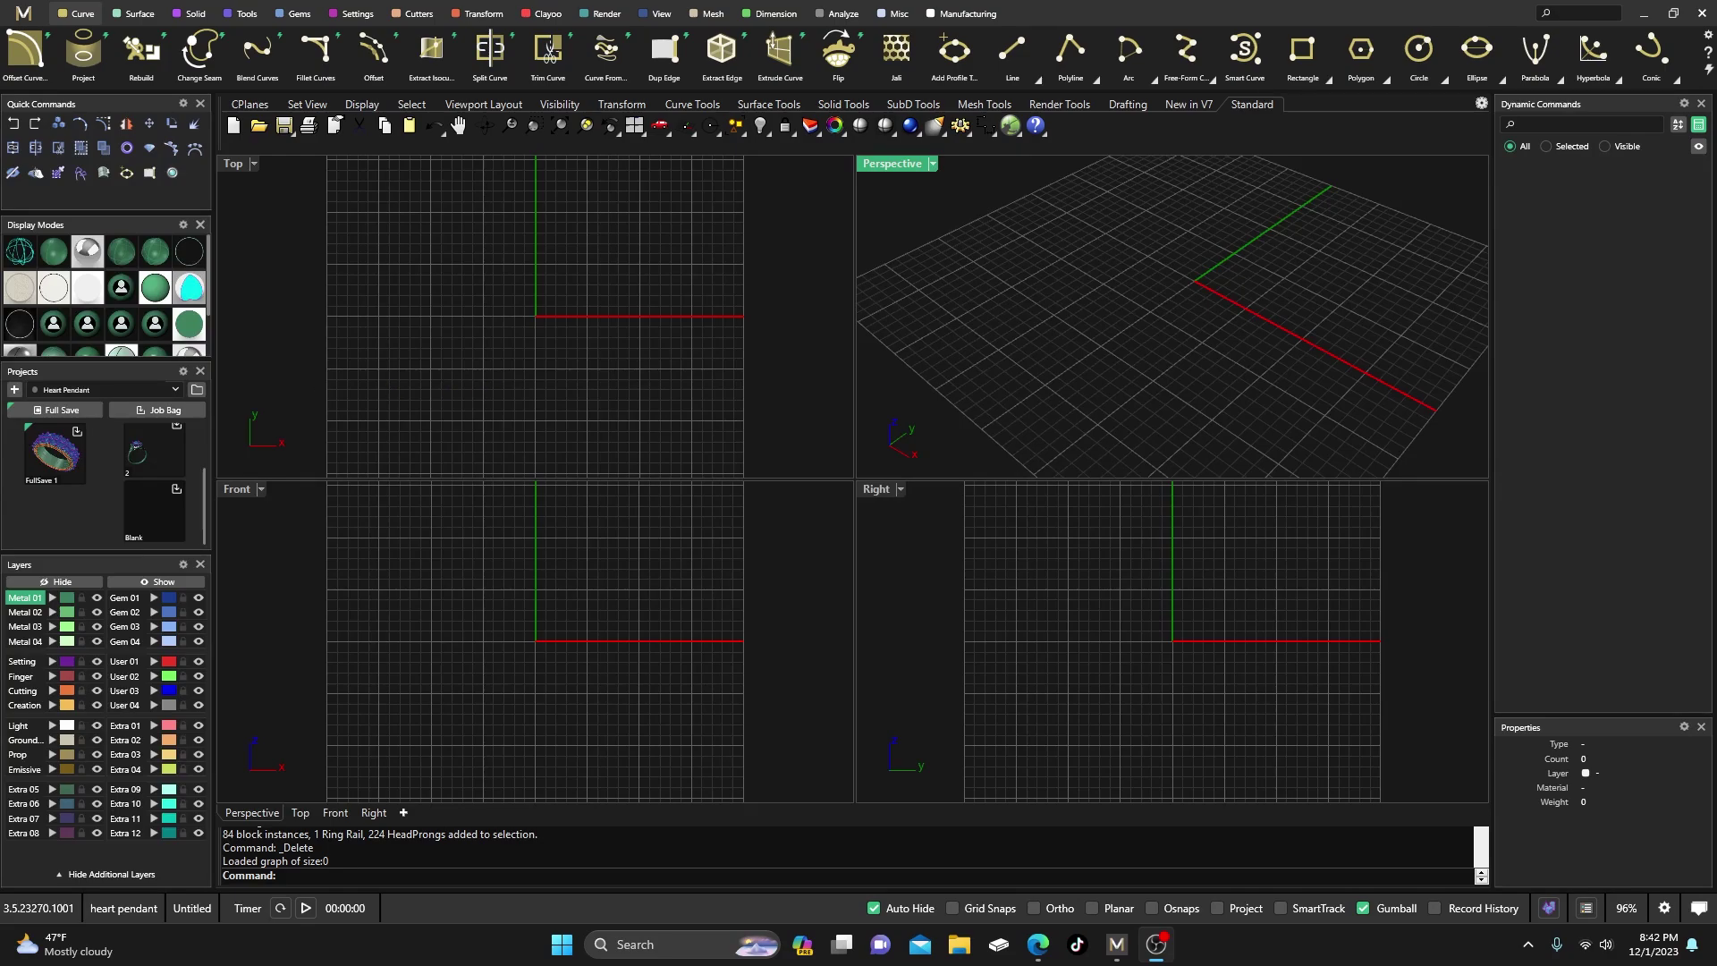
- Switch to the browser to examine the reference photo of the diamond ring, and return to MatrixGold
{"action": "key", "text": "alt+Tab"}
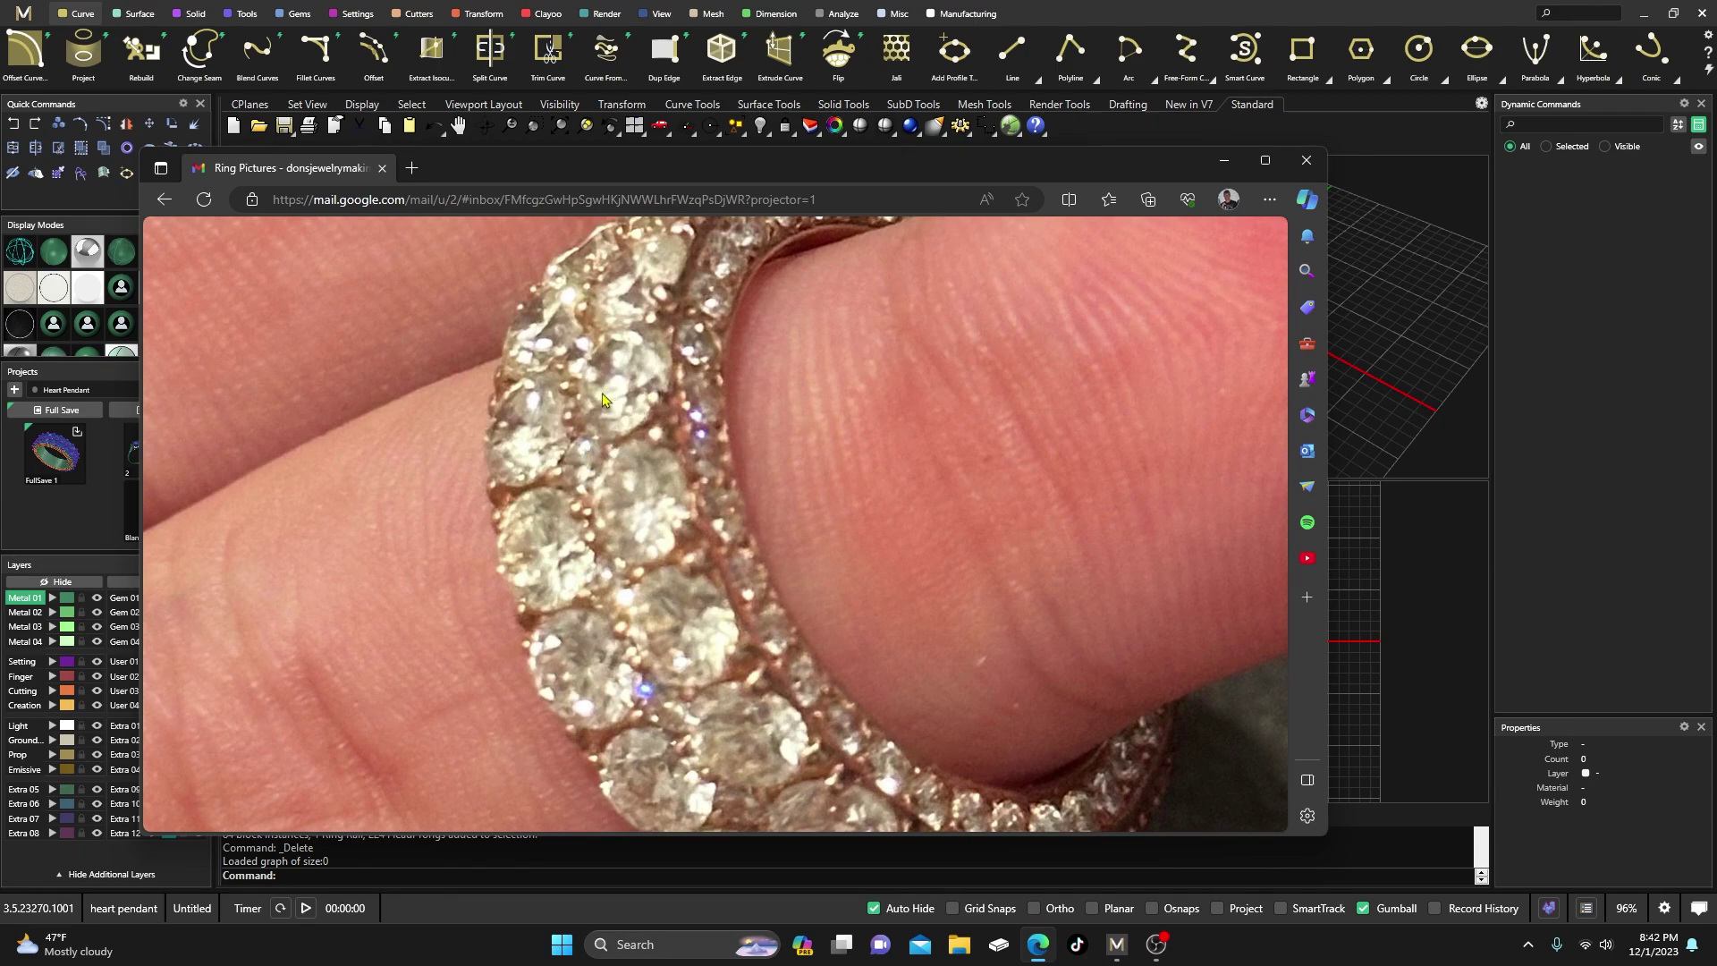
{"action": "mouse_move", "coordinate": [774, 235]}
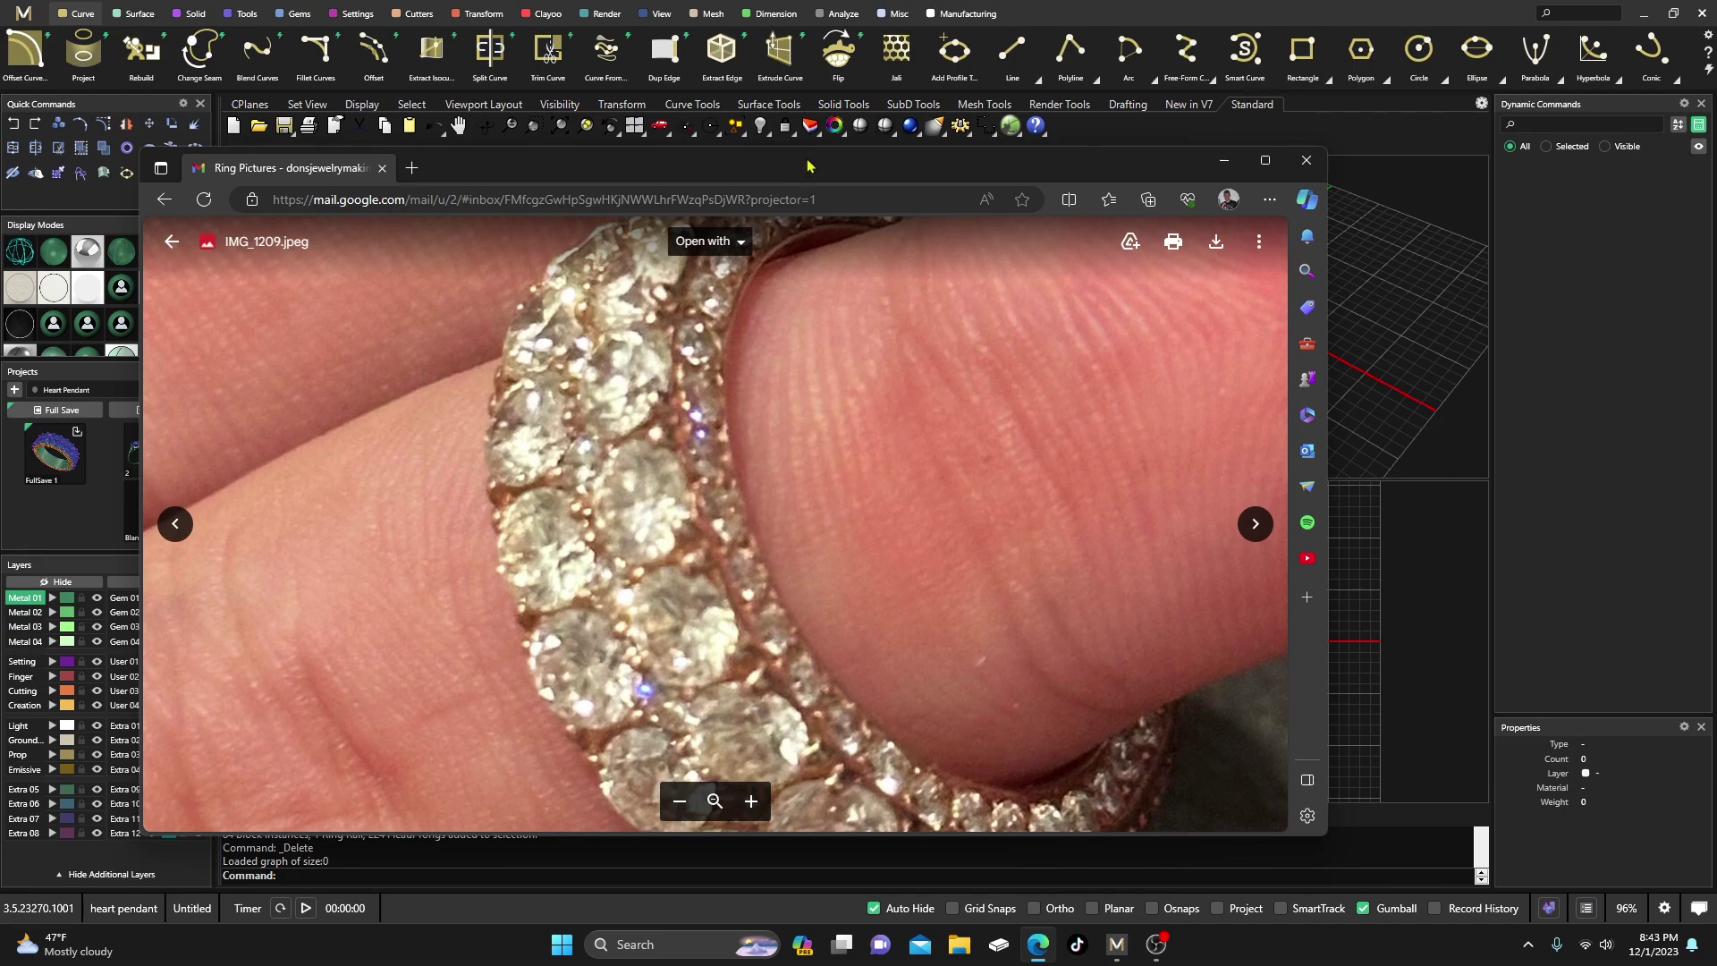
{"action": "left_click", "coordinate": [1225, 160]}
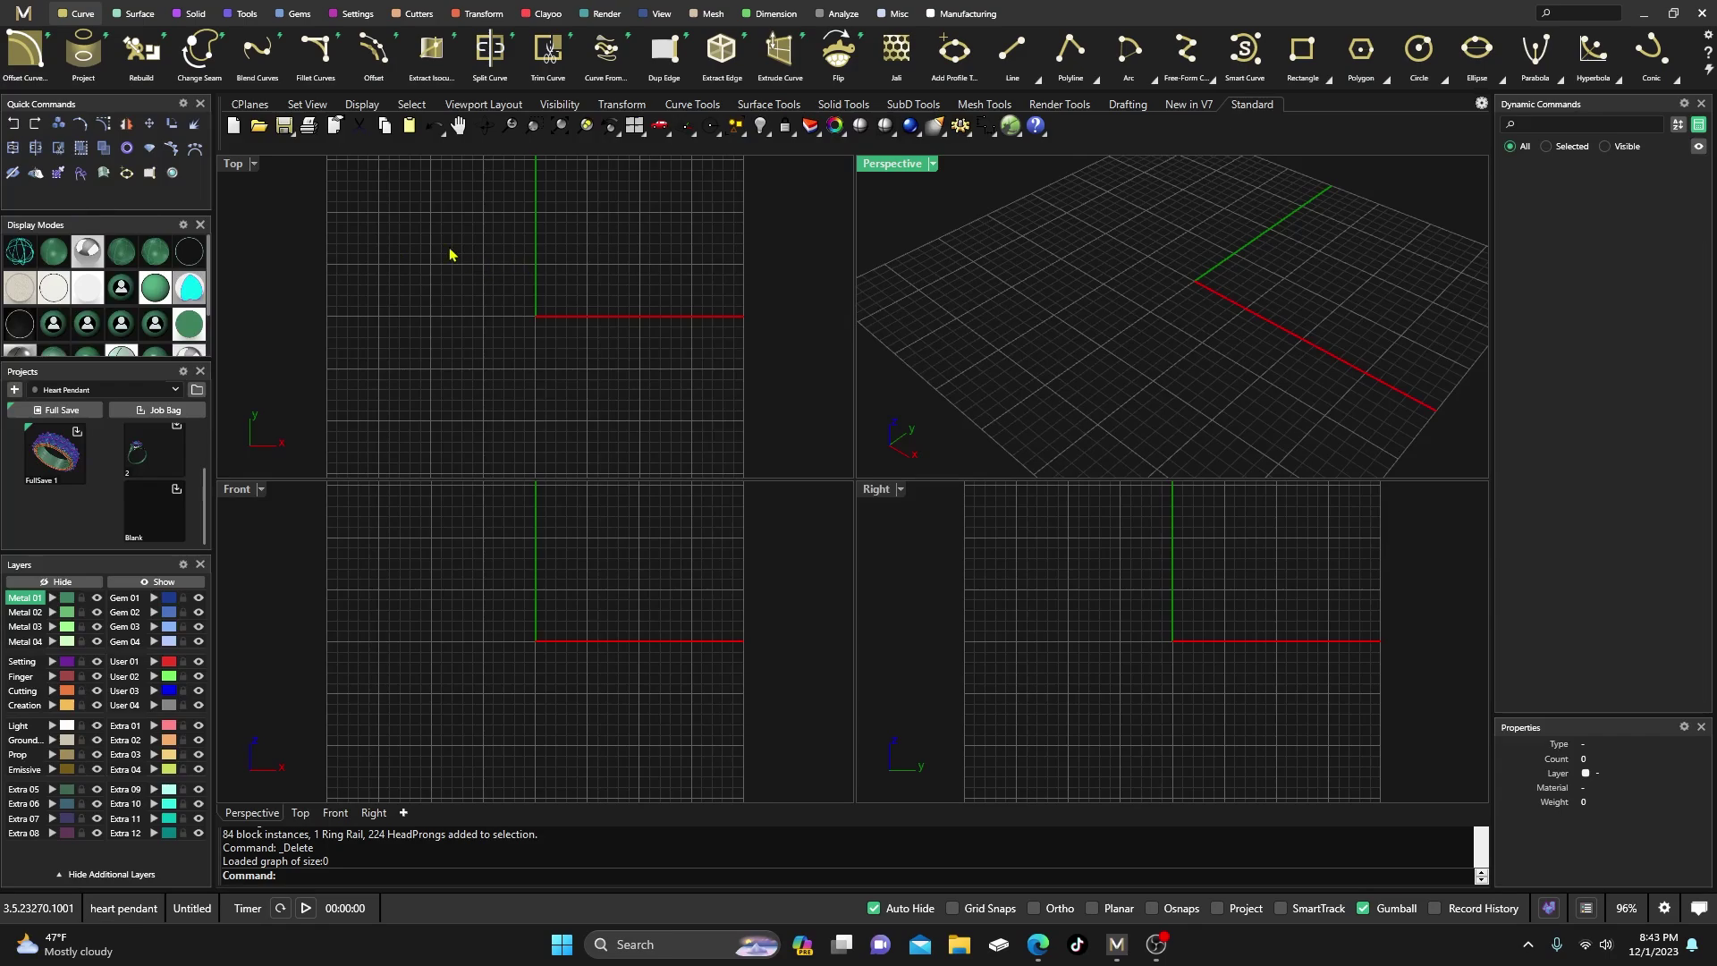
- Create a ring rail with US finger size 7
{"action": "left_click", "coordinate": [246, 14]}
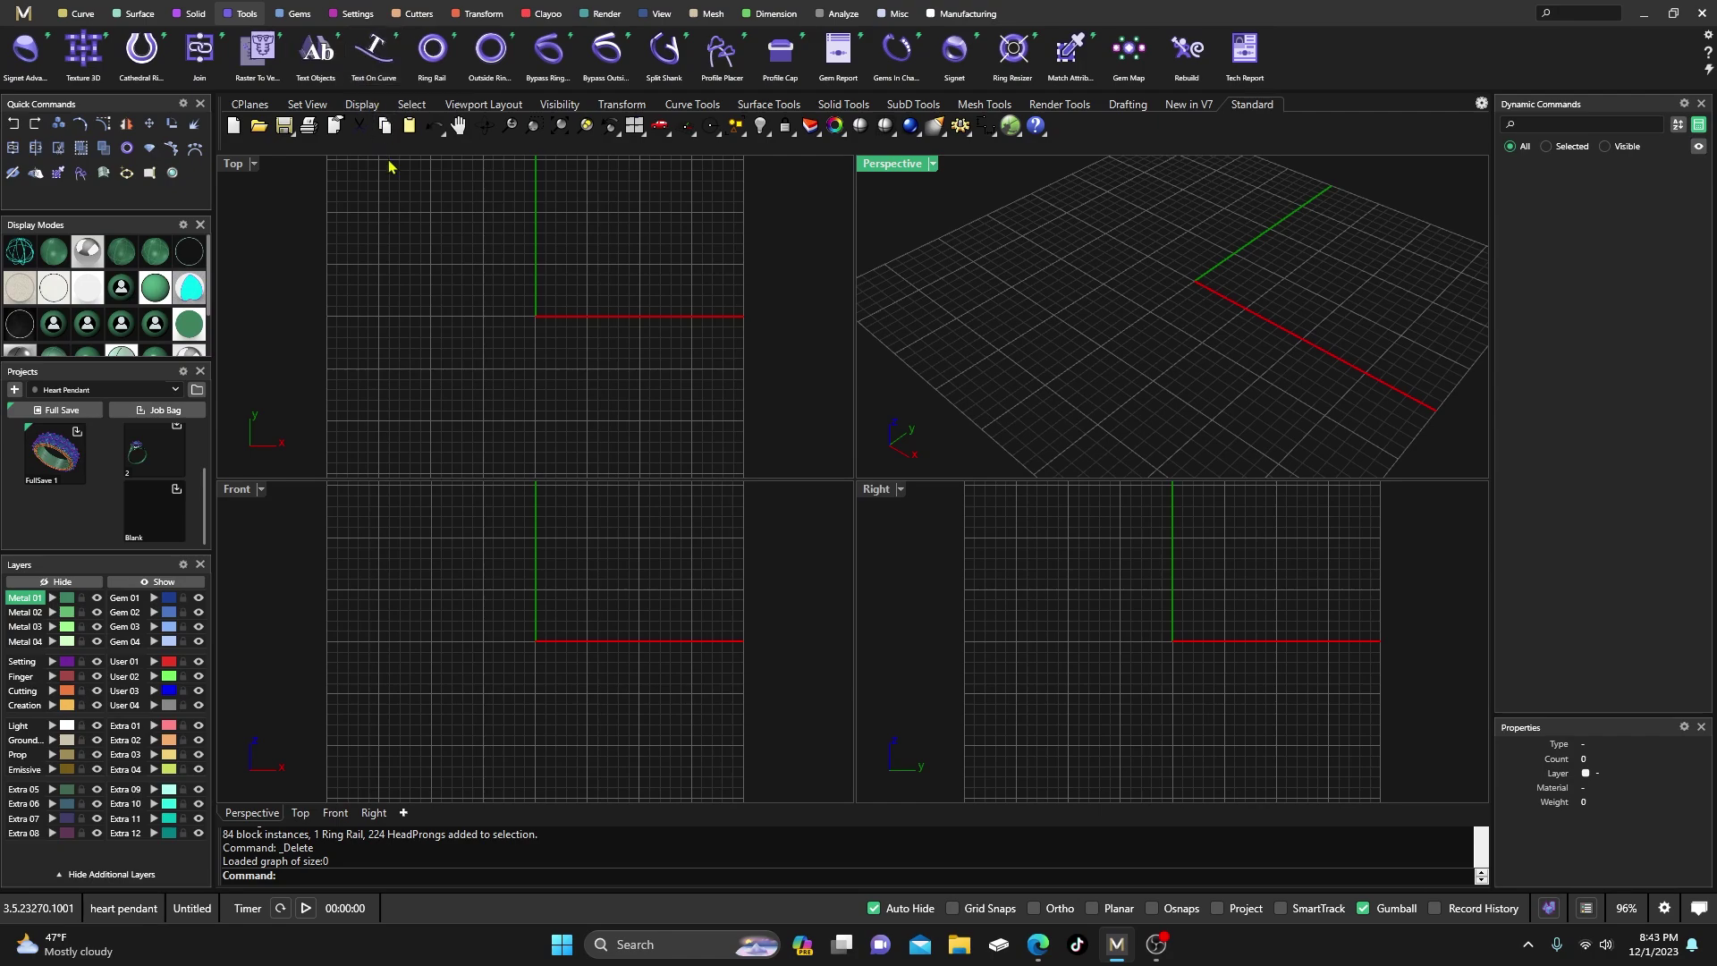
{"action": "left_click", "coordinate": [433, 49]}
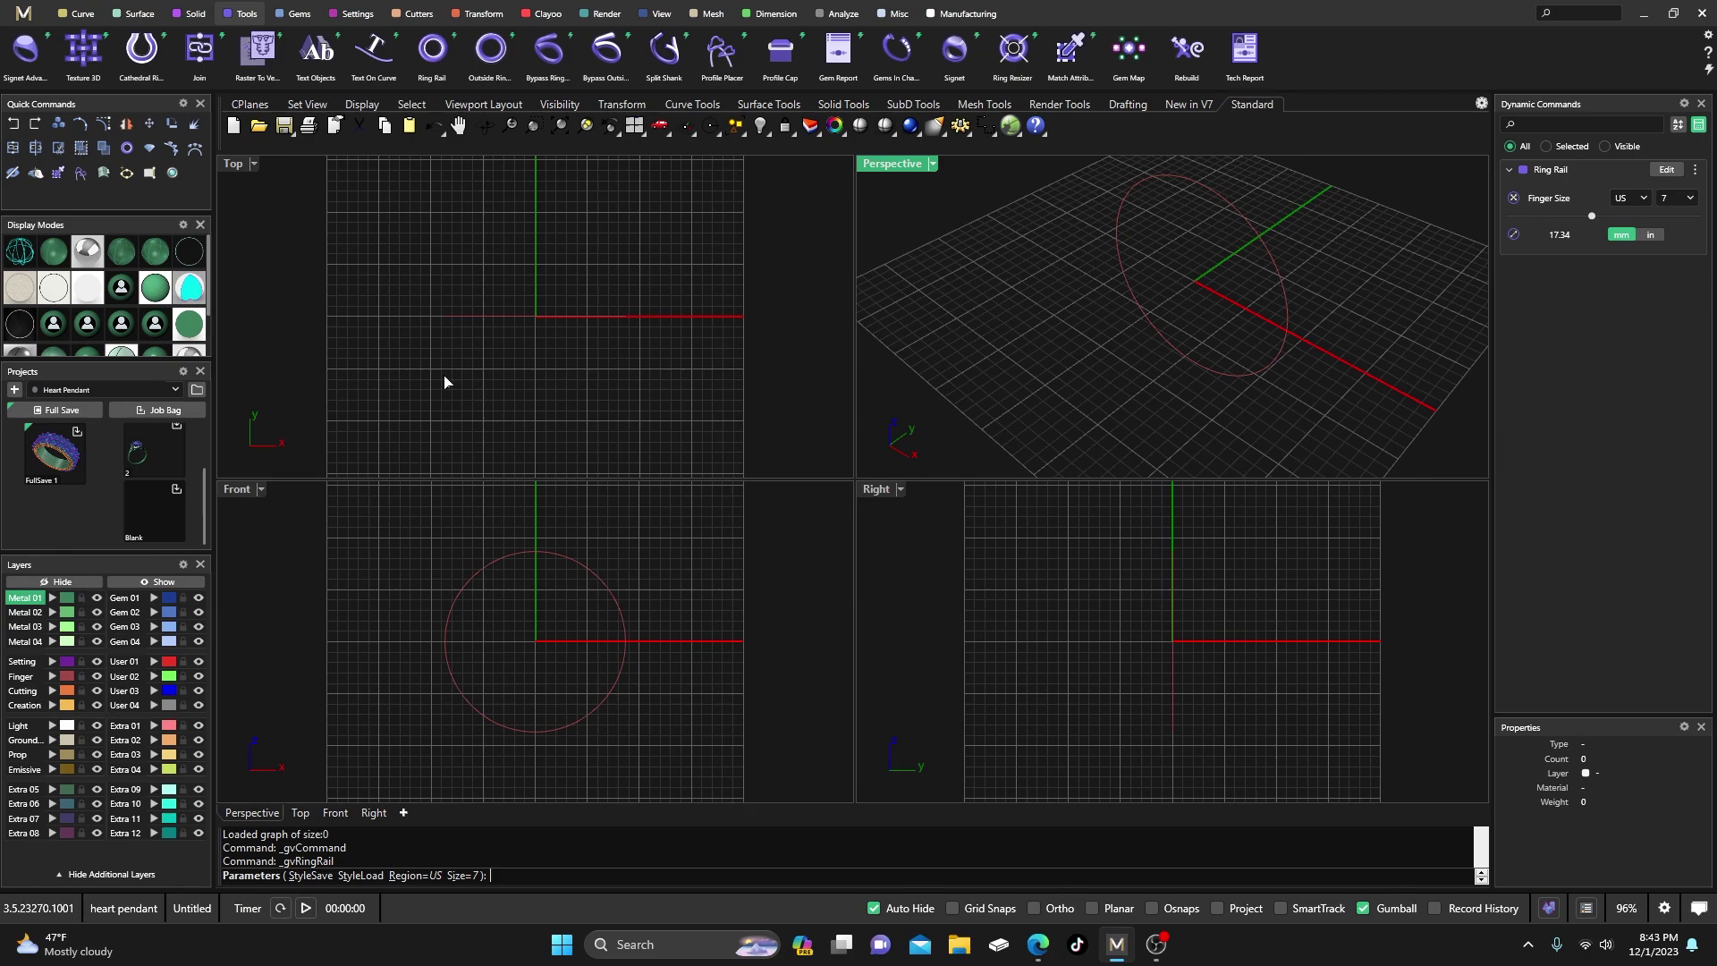
{"action": "key", "text": "Return"}
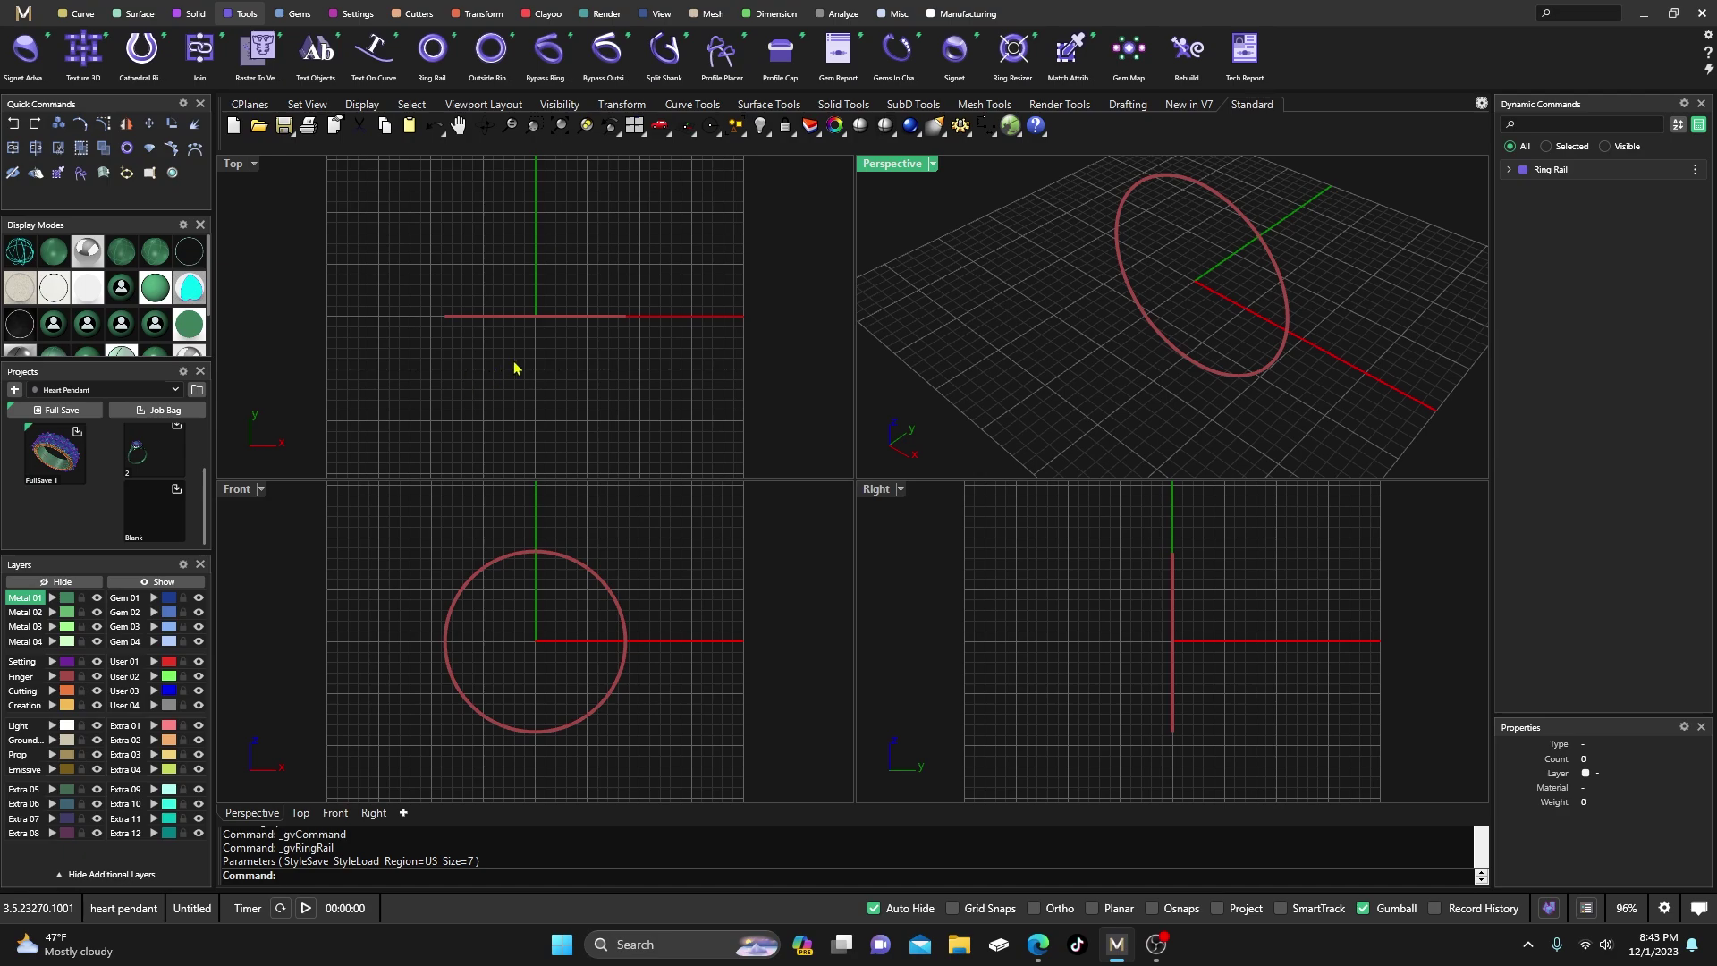
{"action": "scroll", "coordinate": [530, 348], "scroll_direction": "up", "scroll_amount": 4}
{"action": "scroll", "coordinate": [530, 348], "scroll_direction": "down", "scroll_amount": 4}
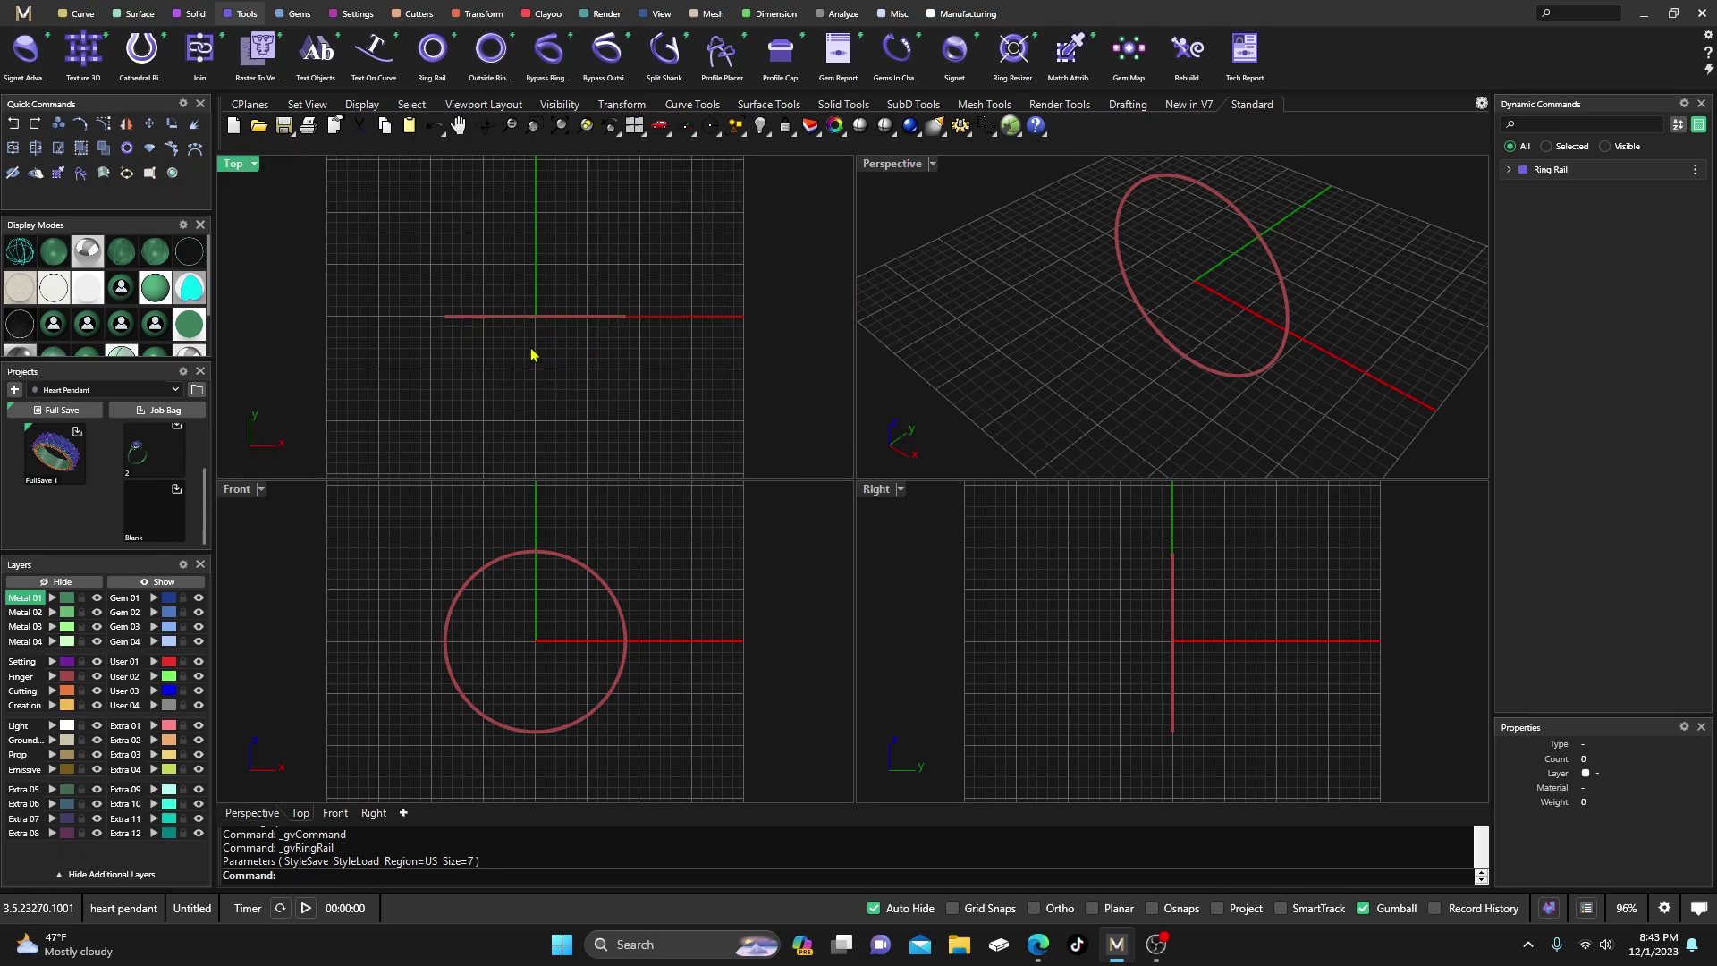
{"action": "right_click_drag", "start_coordinate": [530, 349], "coordinate": [532, 329]}
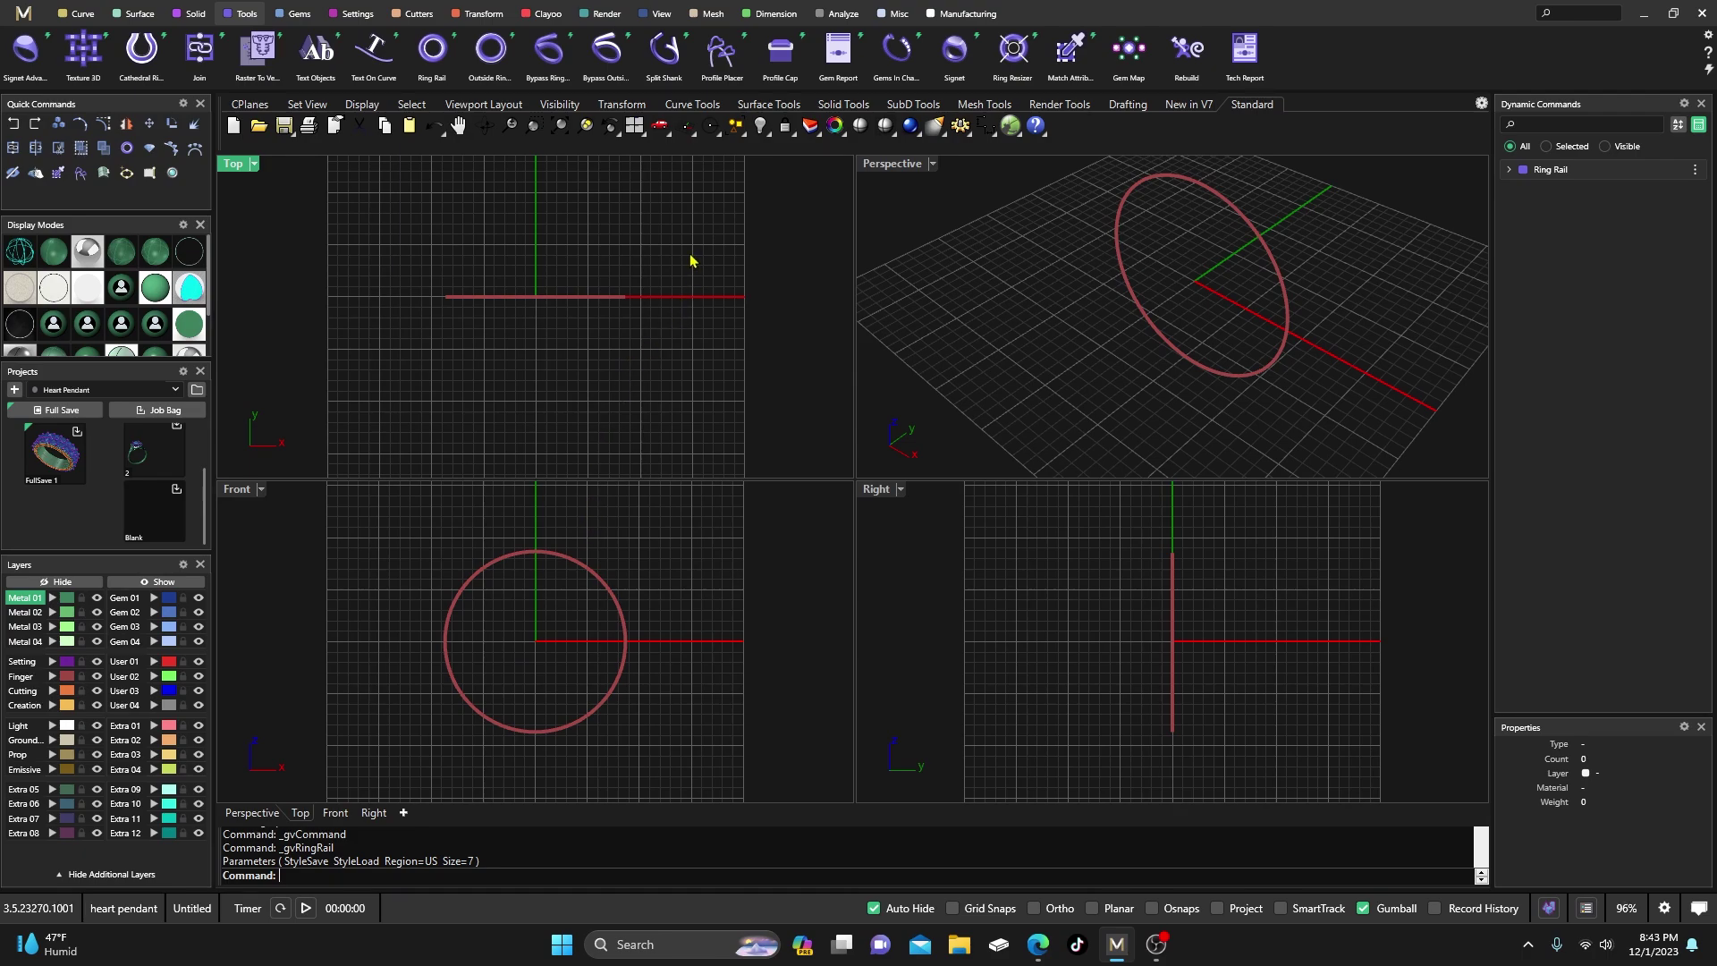
- Add a round diamond to the ring rail, sized 3 mm with a Y offset of -1.6
{"action": "left_click", "coordinate": [300, 15]}
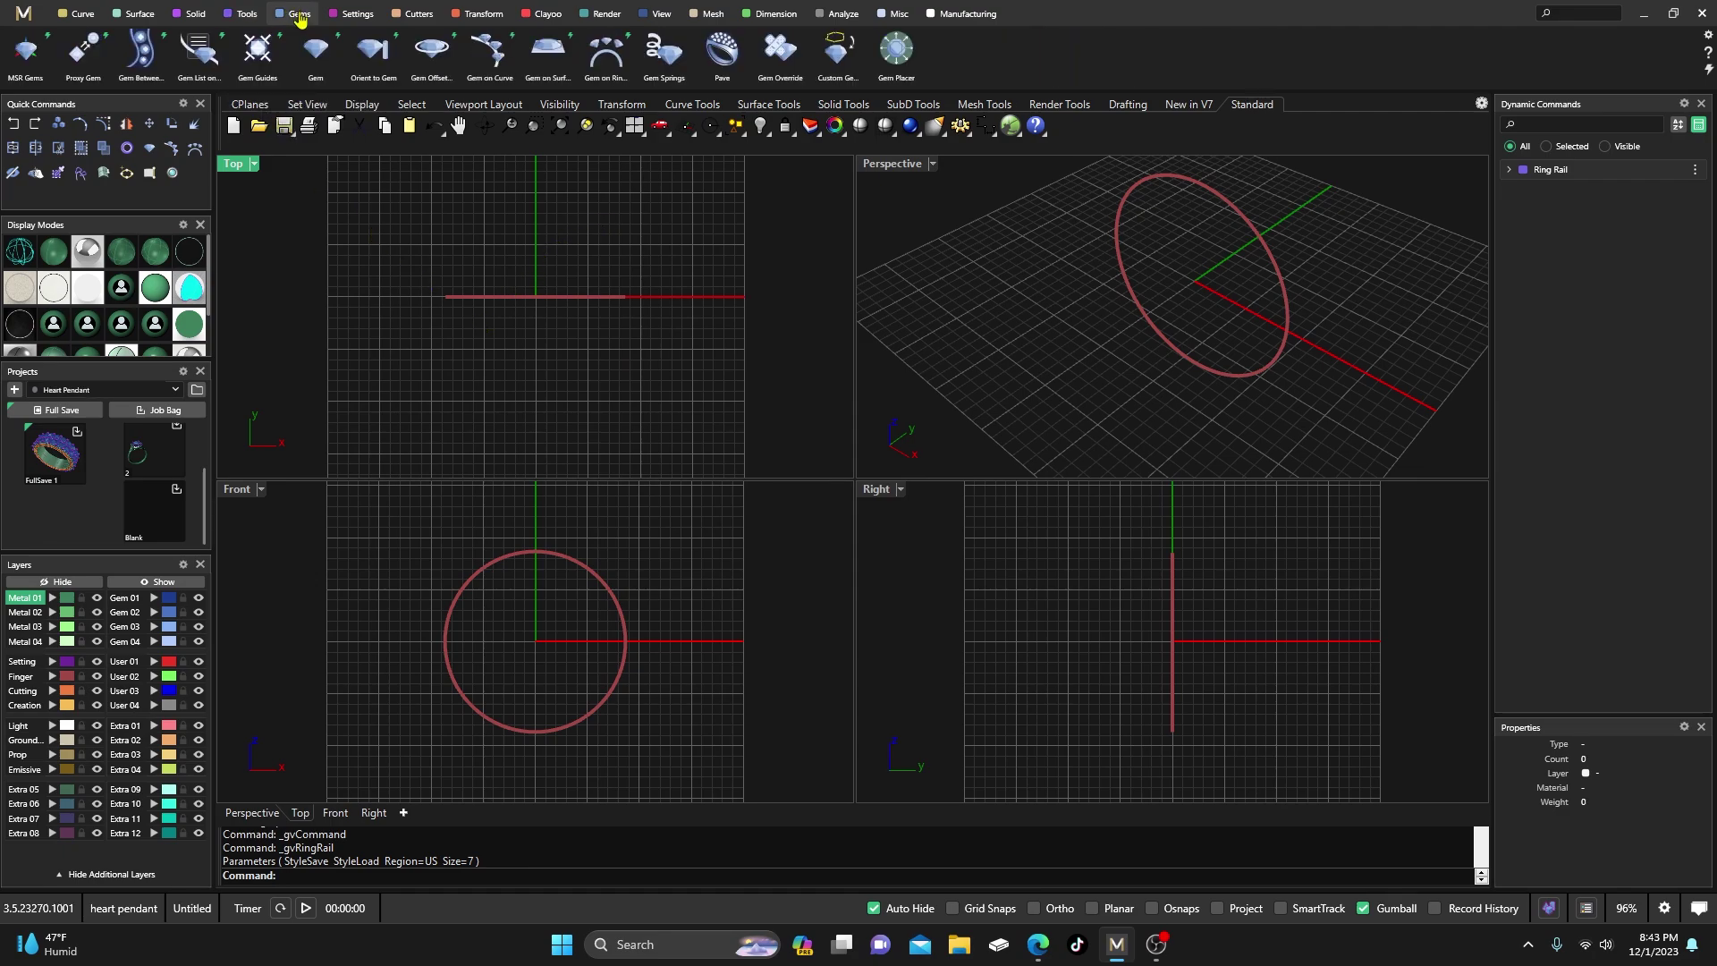
{"action": "left_click", "coordinate": [607, 57]}
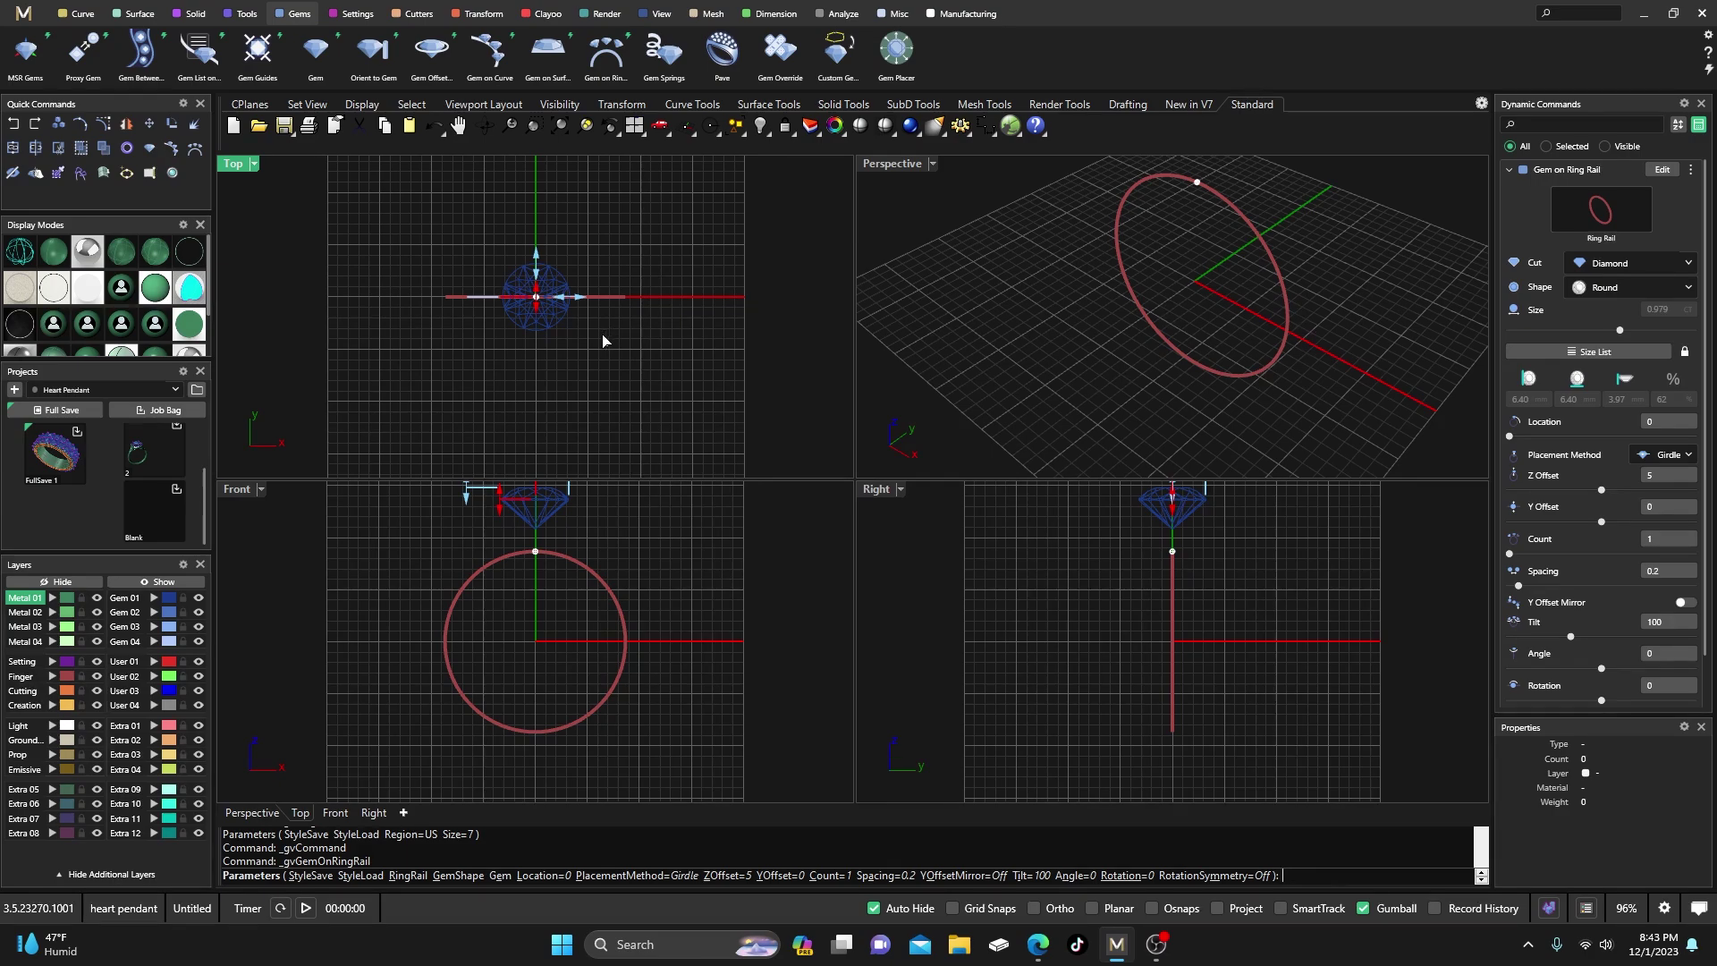
{"action": "right_click_drag", "start_coordinate": [603, 341], "coordinate": [627, 362]}
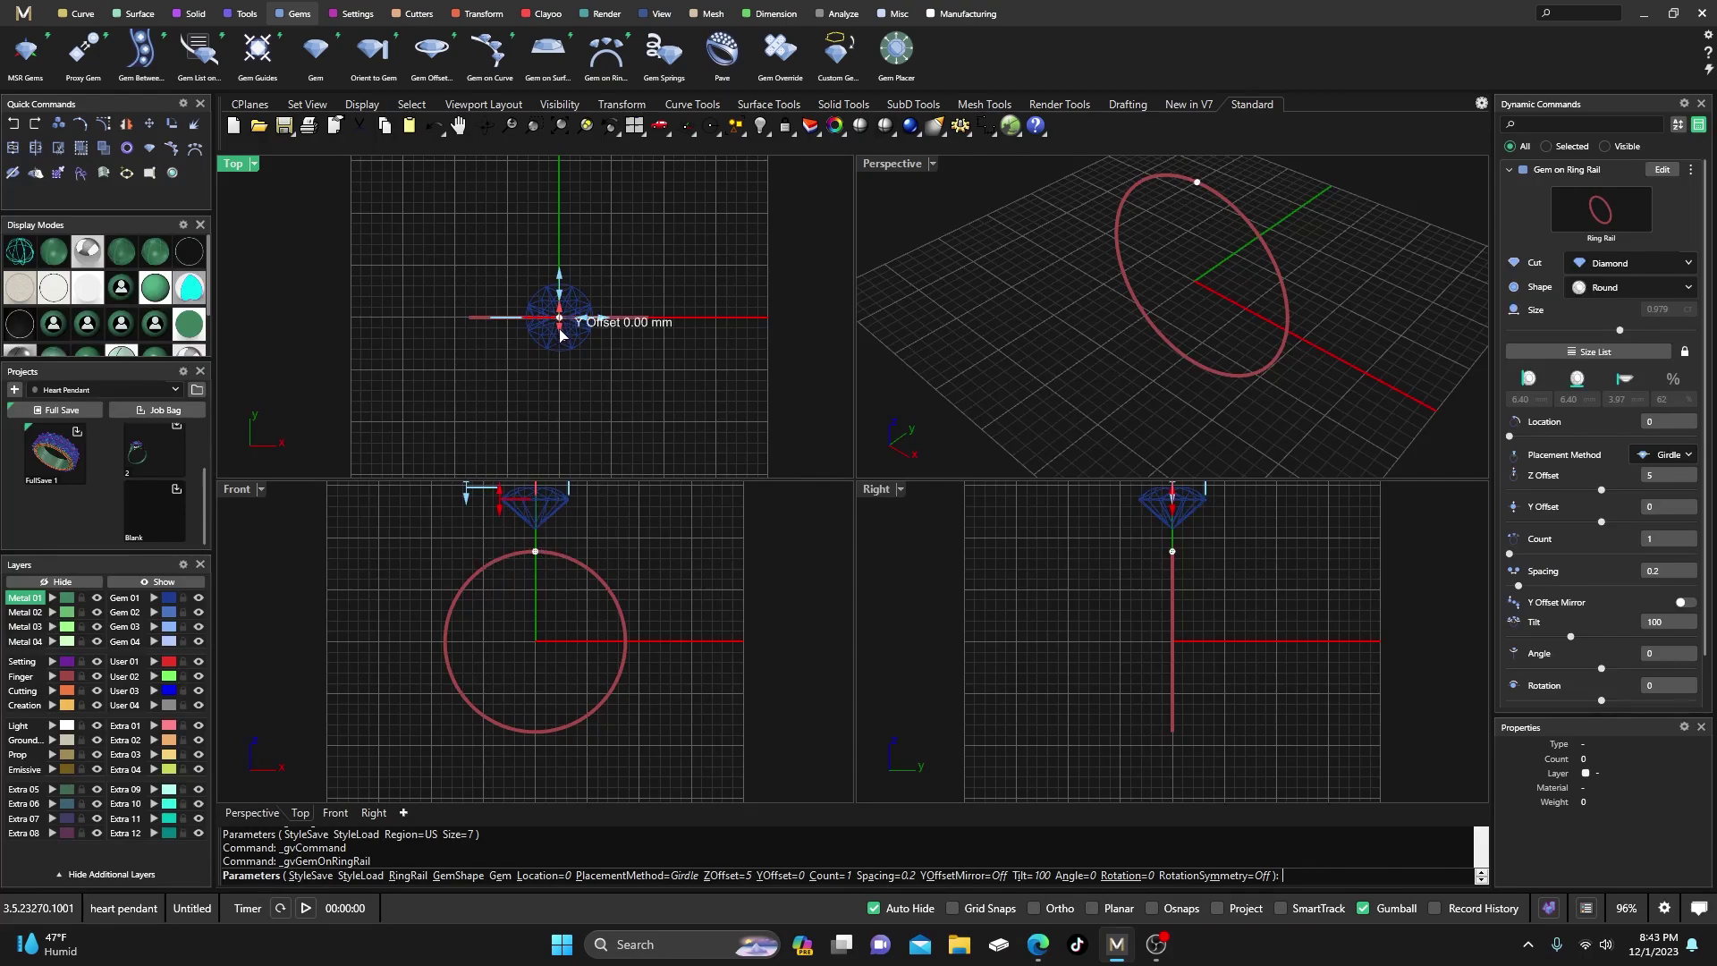
{"action": "scroll", "coordinate": [557, 334], "scroll_direction": "up", "scroll_amount": 3}
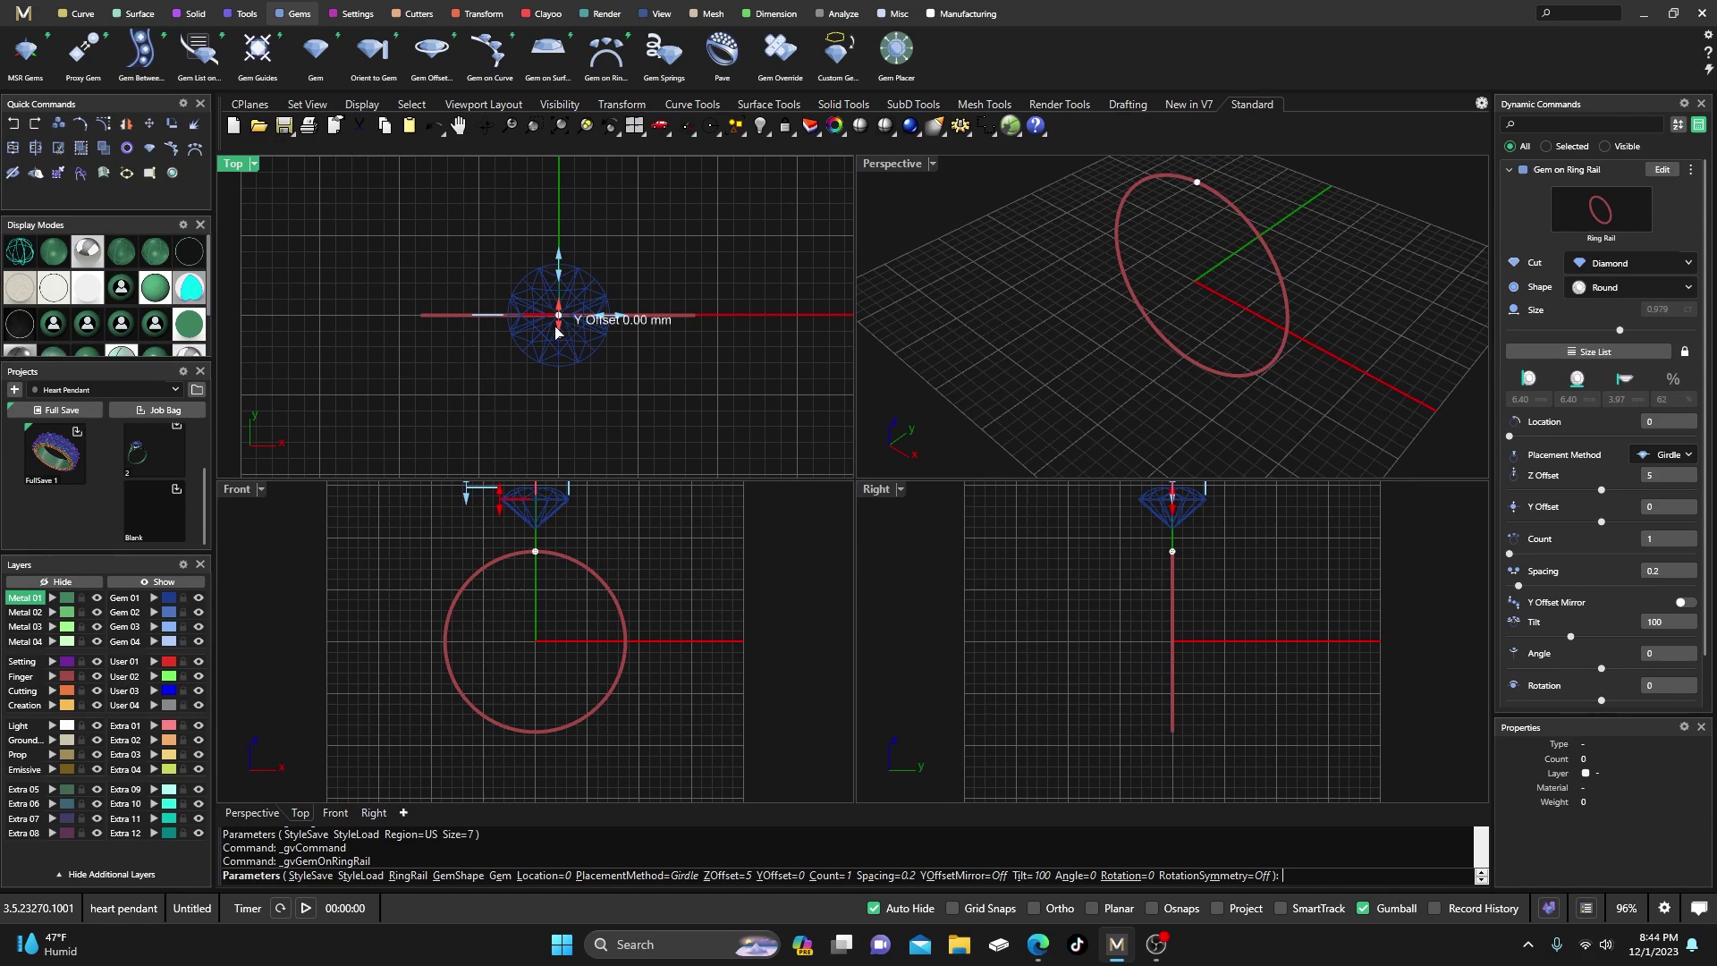
{"action": "mouse_move", "coordinate": [560, 334]}
{"action": "left_mouse_down"}
{"action": "mouse_move", "coordinate": [563, 361]}
{"action": "mouse_move", "coordinate": [587, 344]}
{"action": "left_mouse_up"}
{"action": "scroll", "coordinate": [561, 335], "scroll_direction": "up", "scroll_amount": 5}
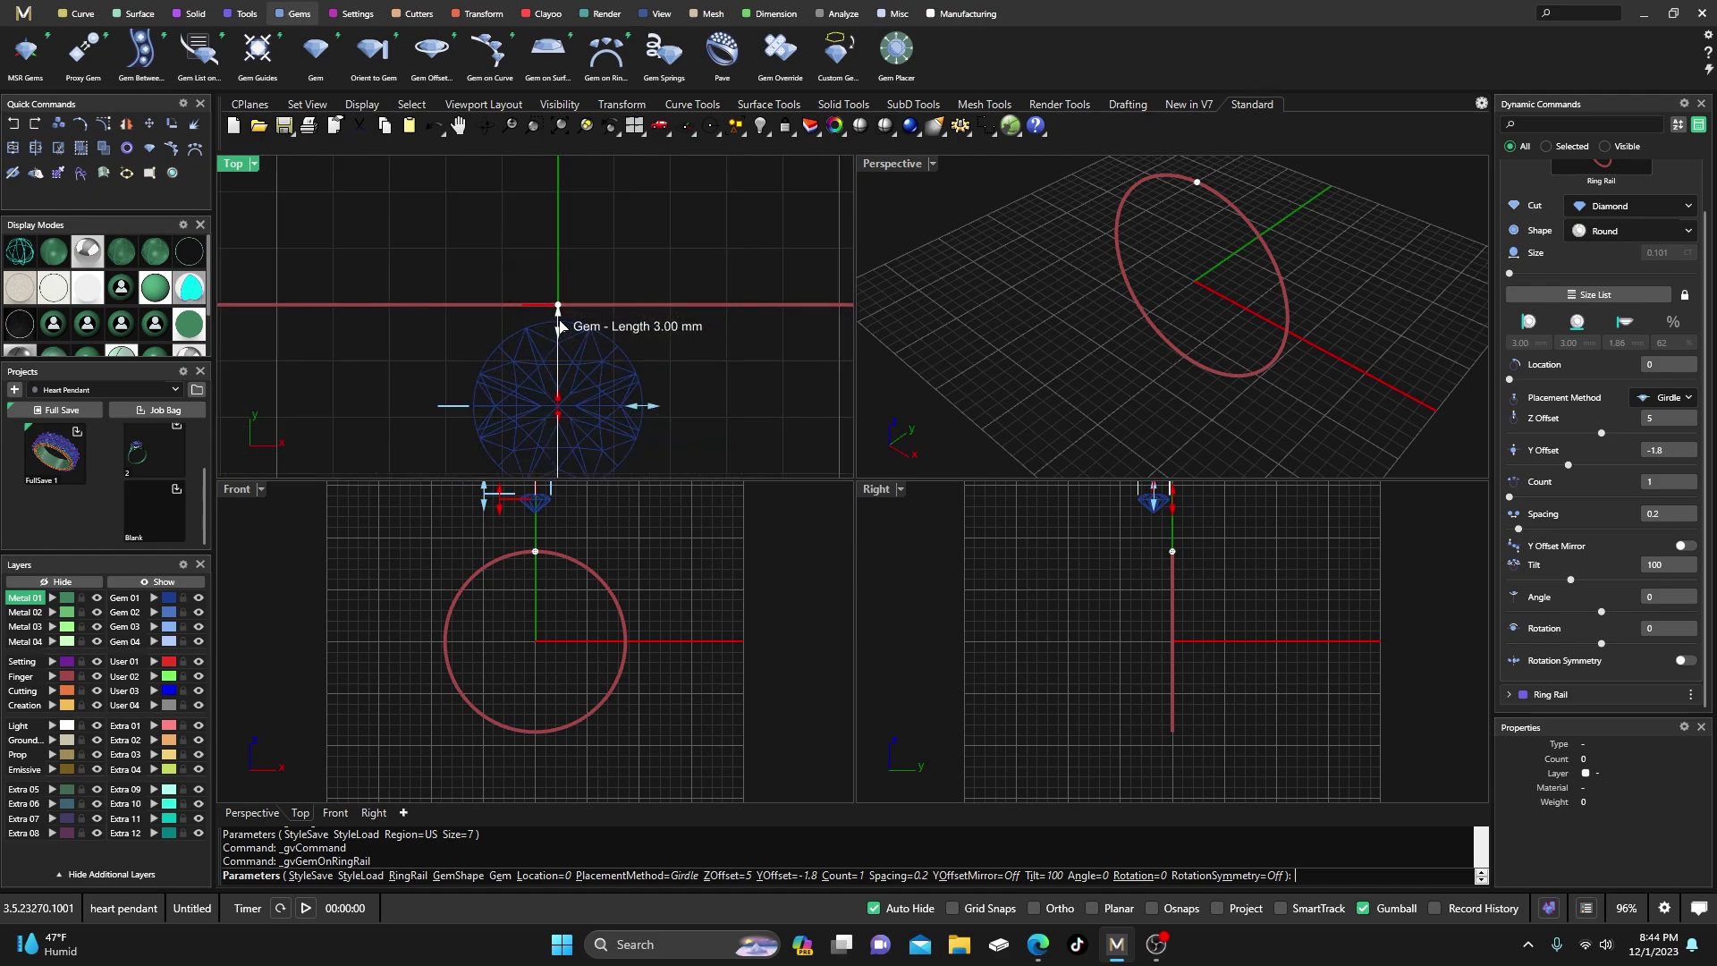
{"action": "left_click_drag", "start_coordinate": [558, 432], "coordinate": [556, 419]}
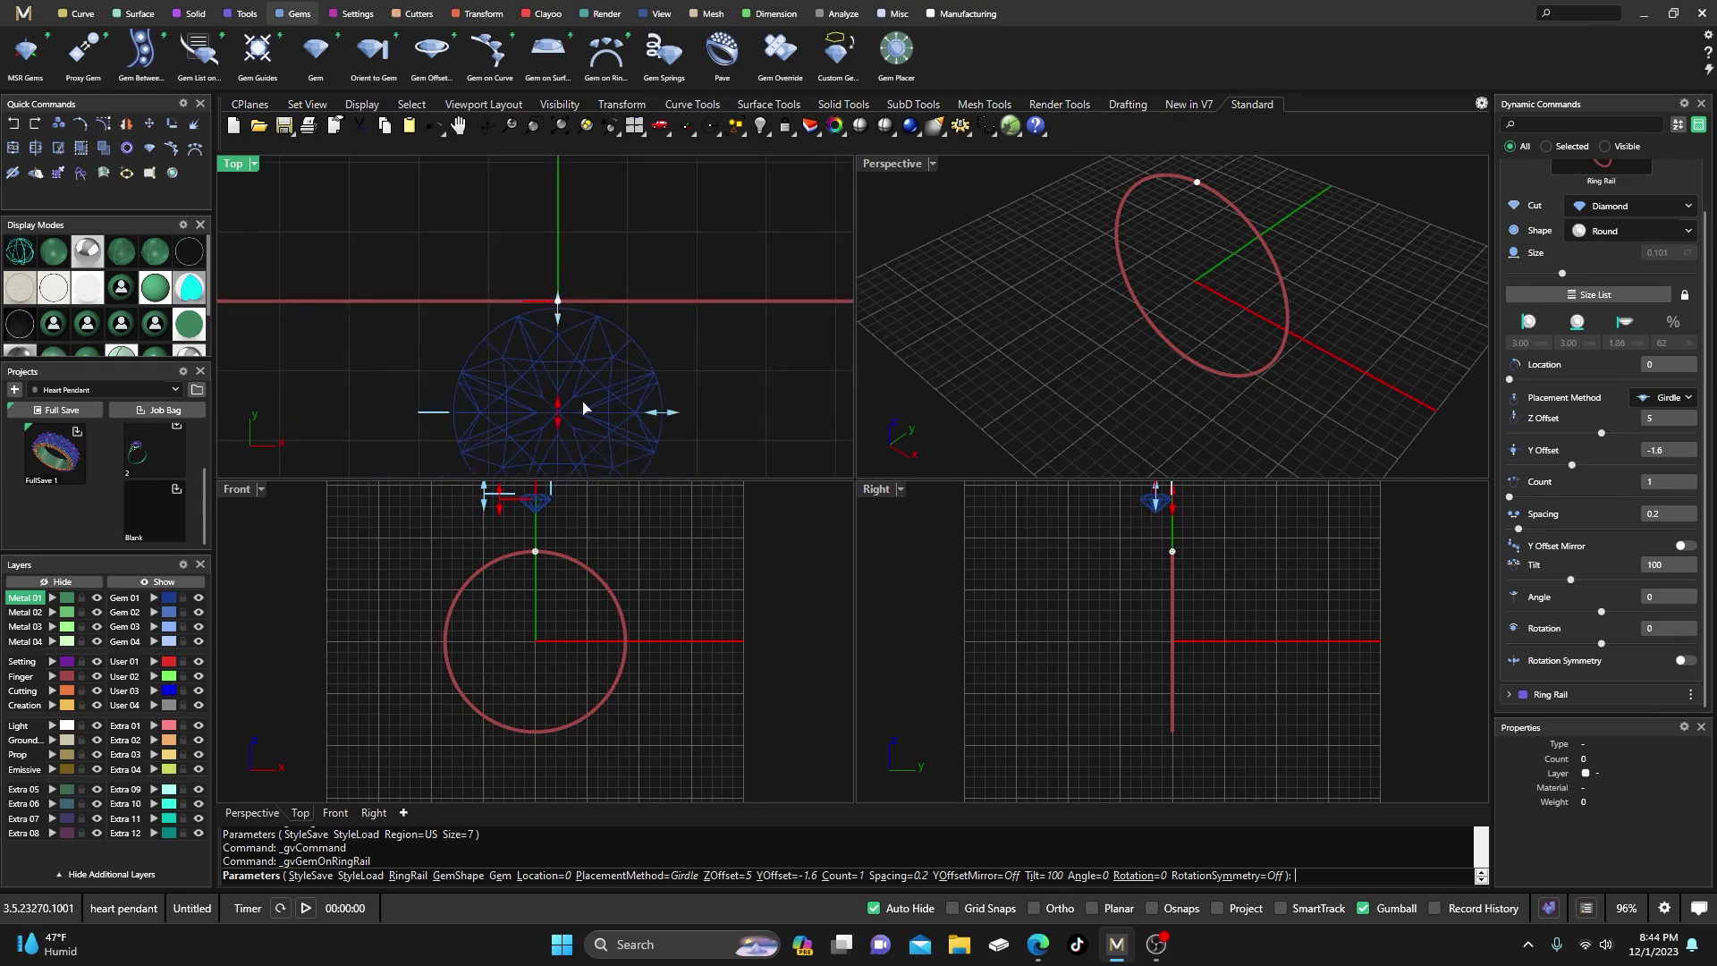
- Set the gem's Z offset above the ring rail to 2.3 and accept the gem placement
{"action": "left_click_drag", "start_coordinate": [504, 509], "coordinate": [544, 528]}
{"action": "scroll", "coordinate": [515, 540], "scroll_direction": "up", "scroll_amount": 5}
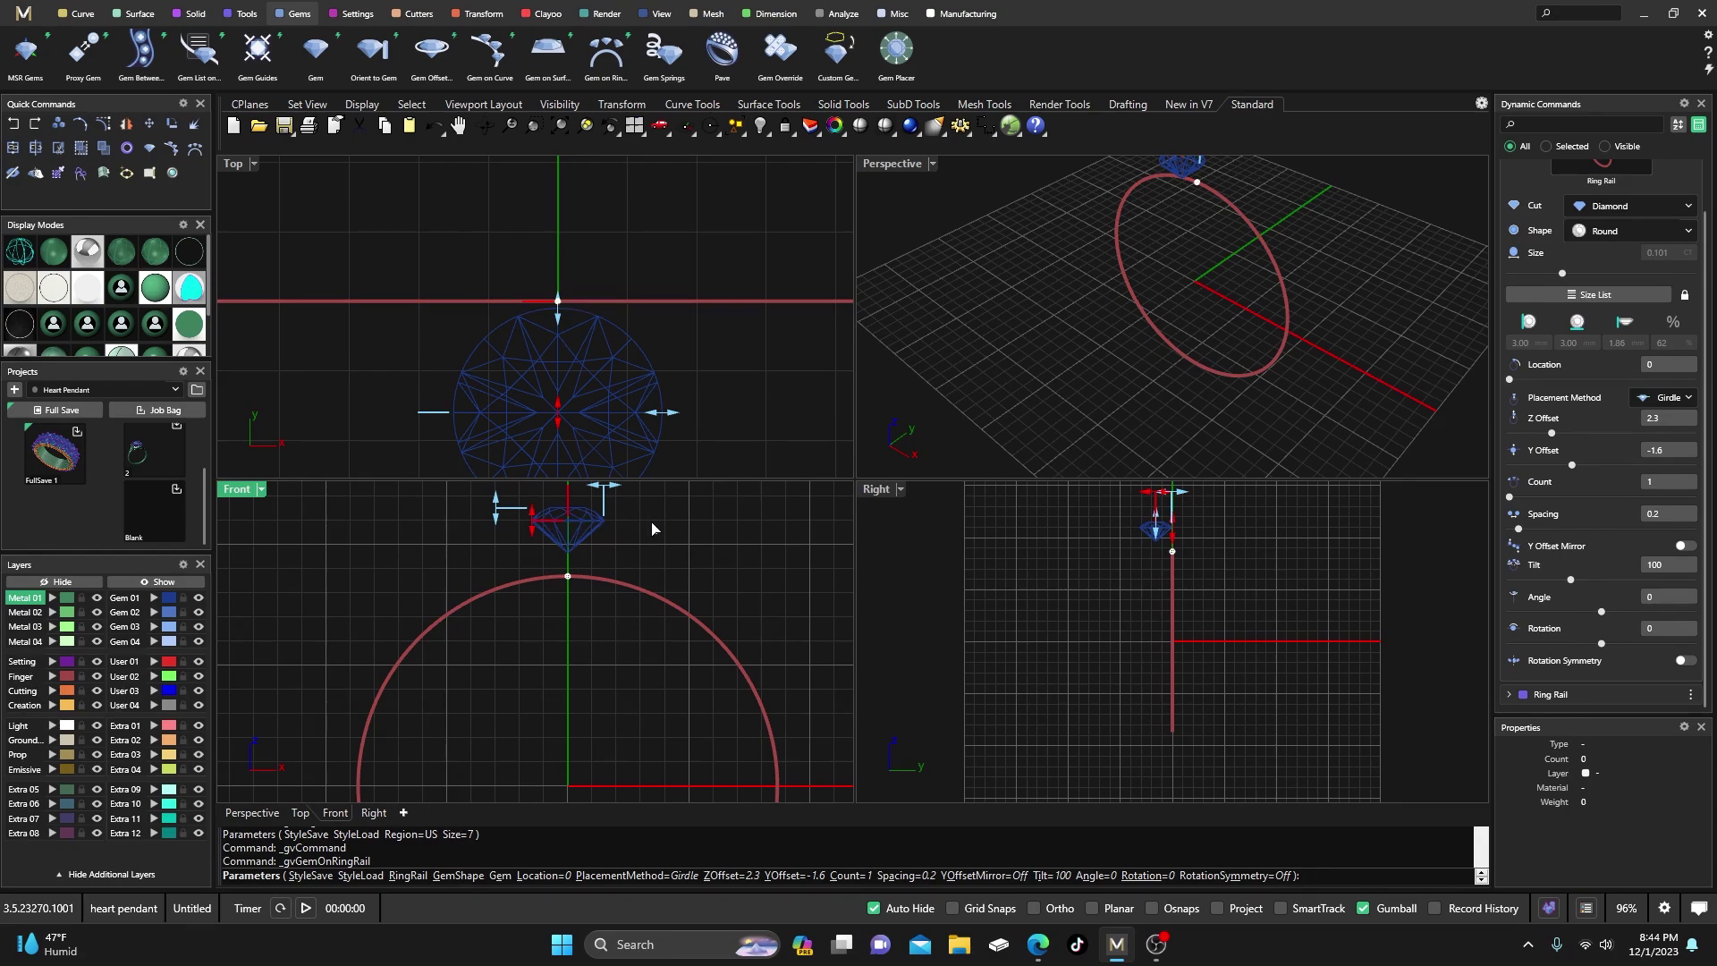
{"action": "right_click", "coordinate": [652, 528]}
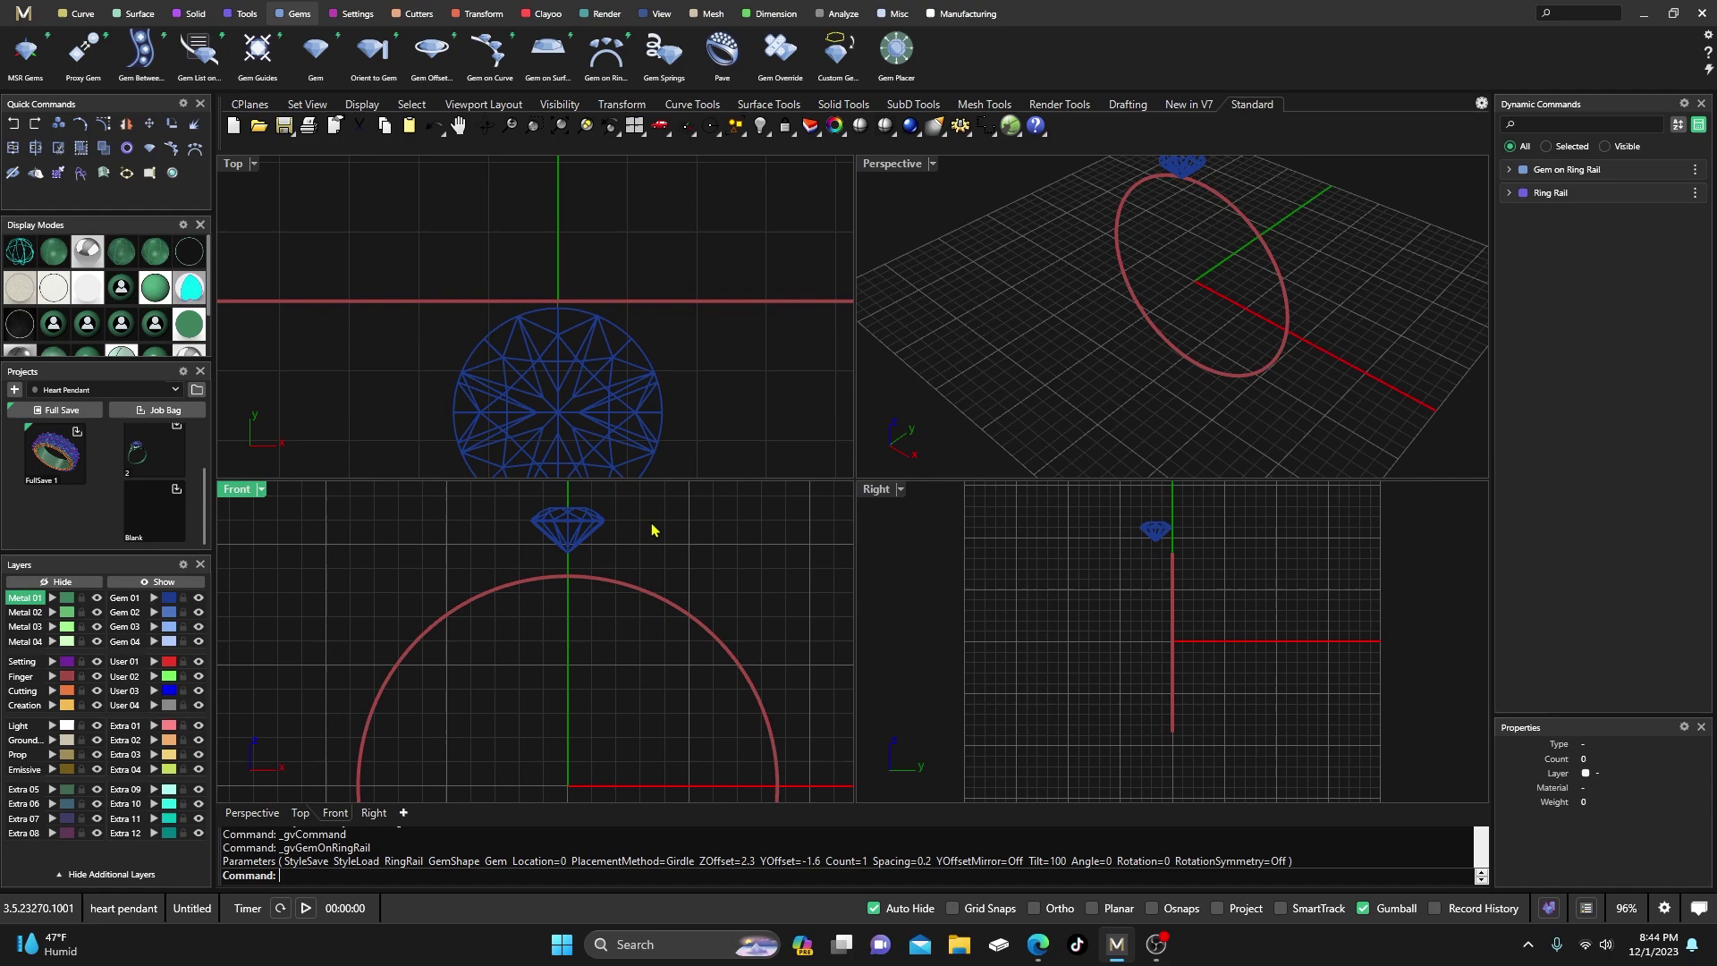
- Polar-array the 3 mm gem around the ring with an object count of 22 over 360 degrees
{"action": "left_click", "coordinate": [567, 361]}
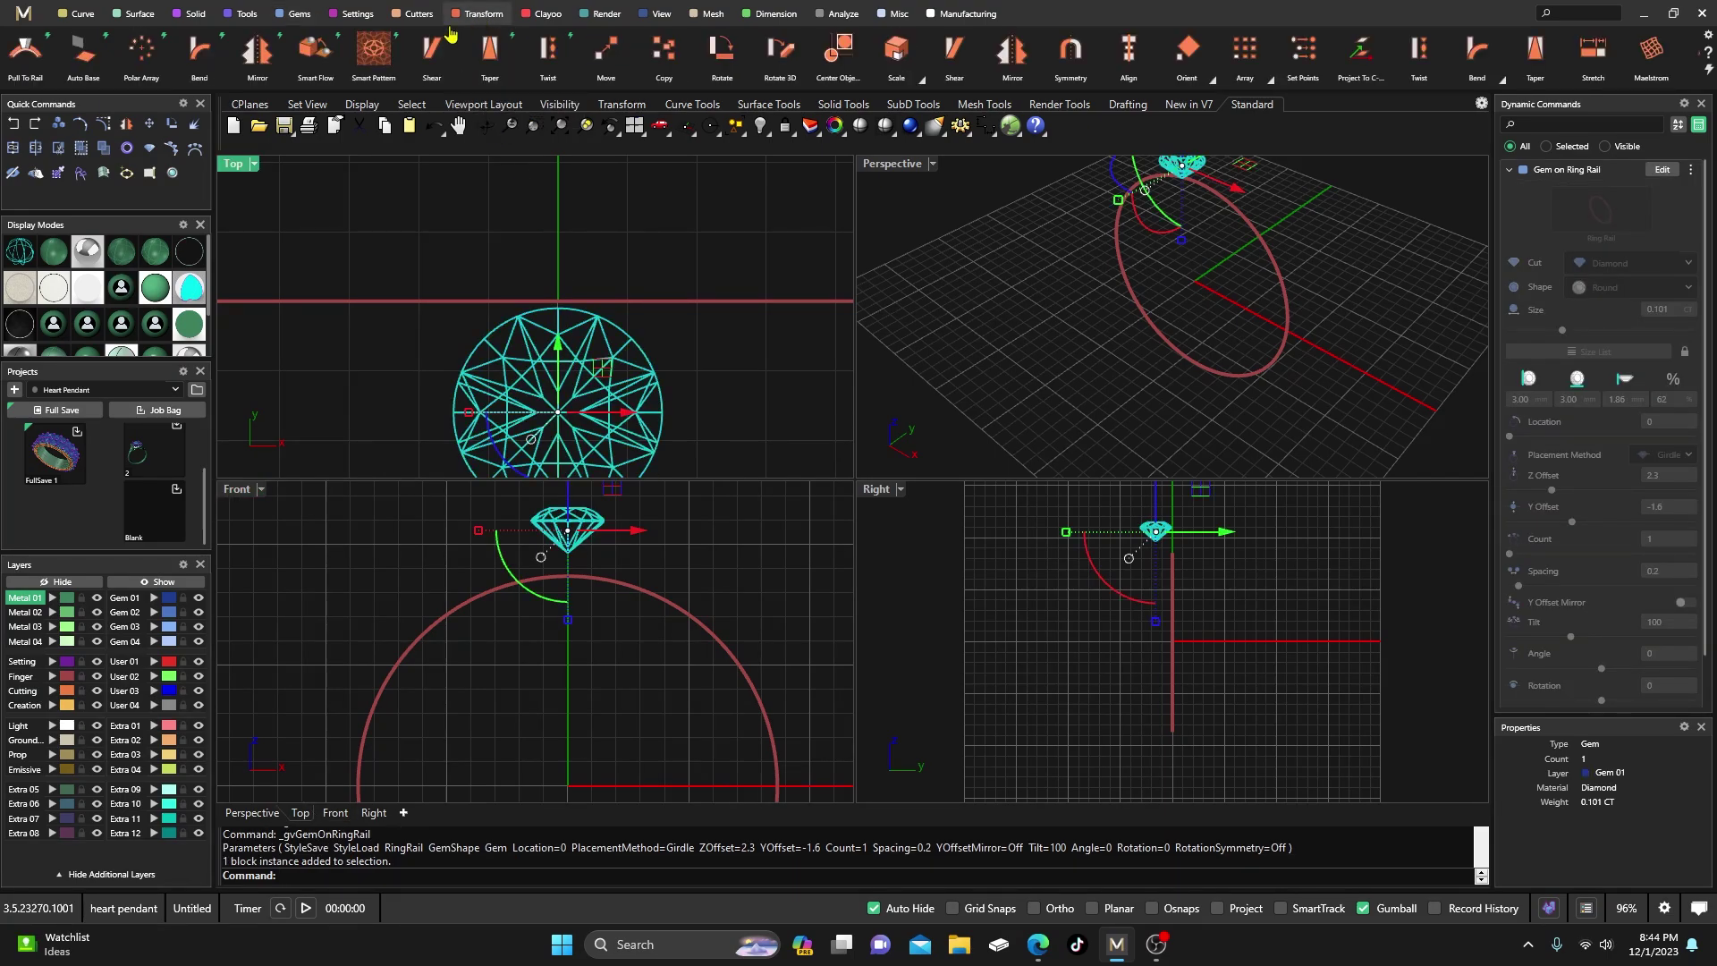
{"action": "left_click", "coordinate": [483, 16]}
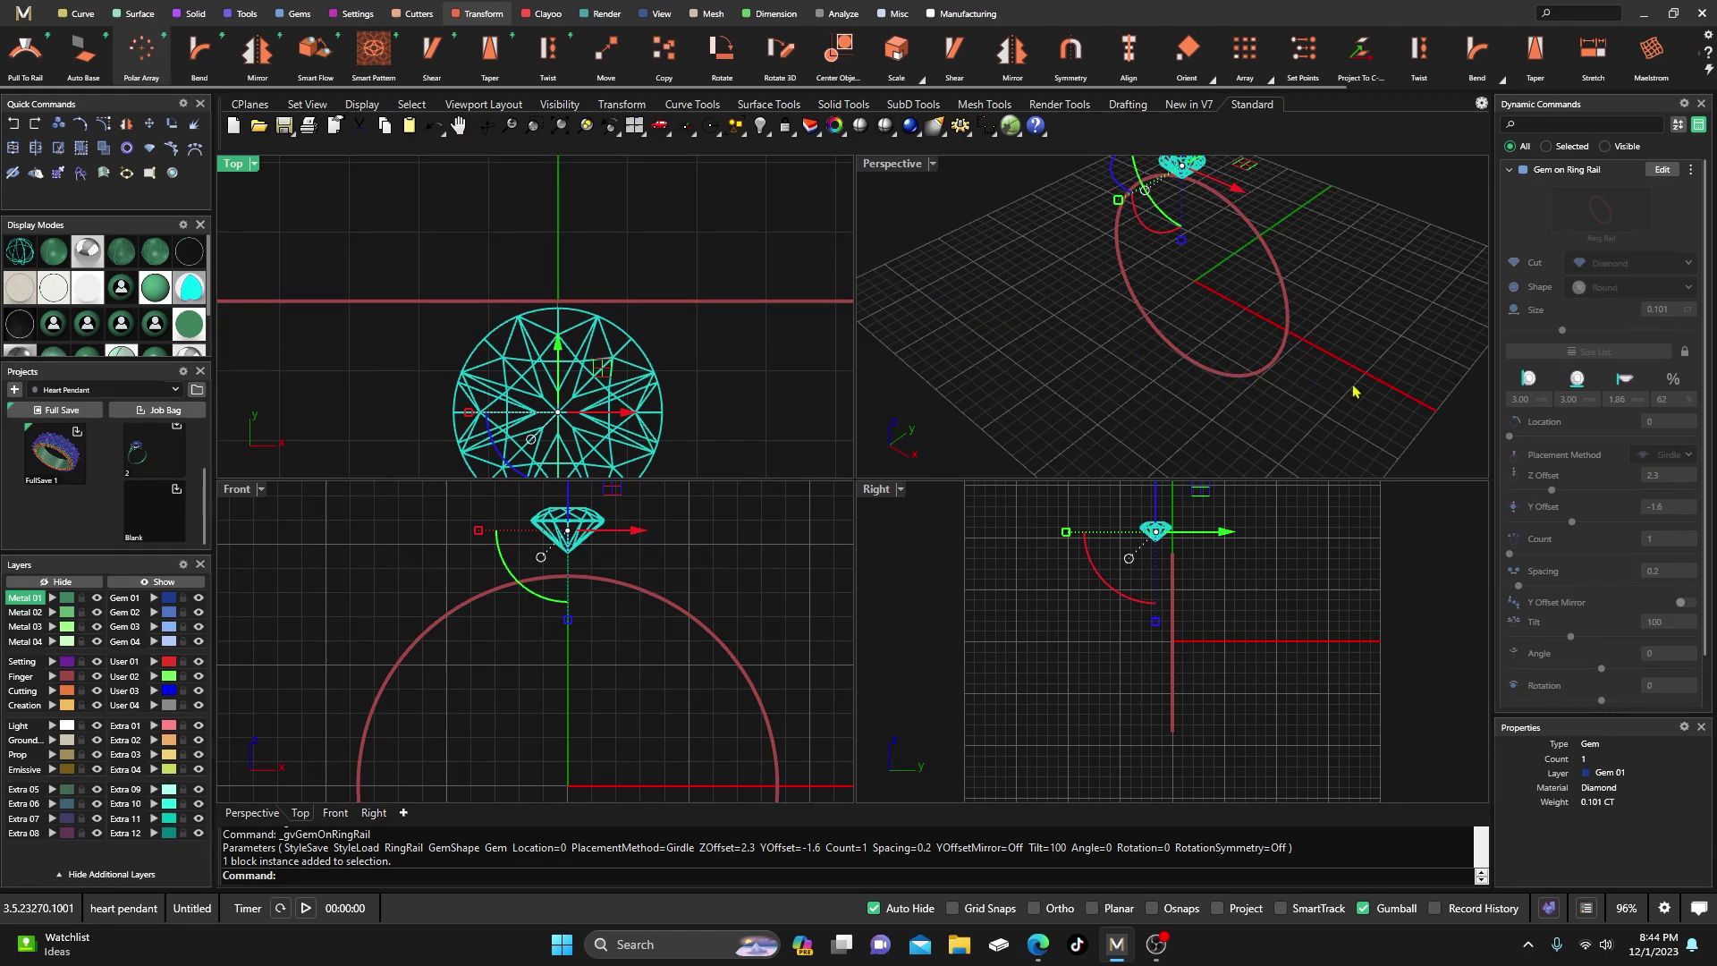
{"action": "key", "text": "ctrl+shift+p"}
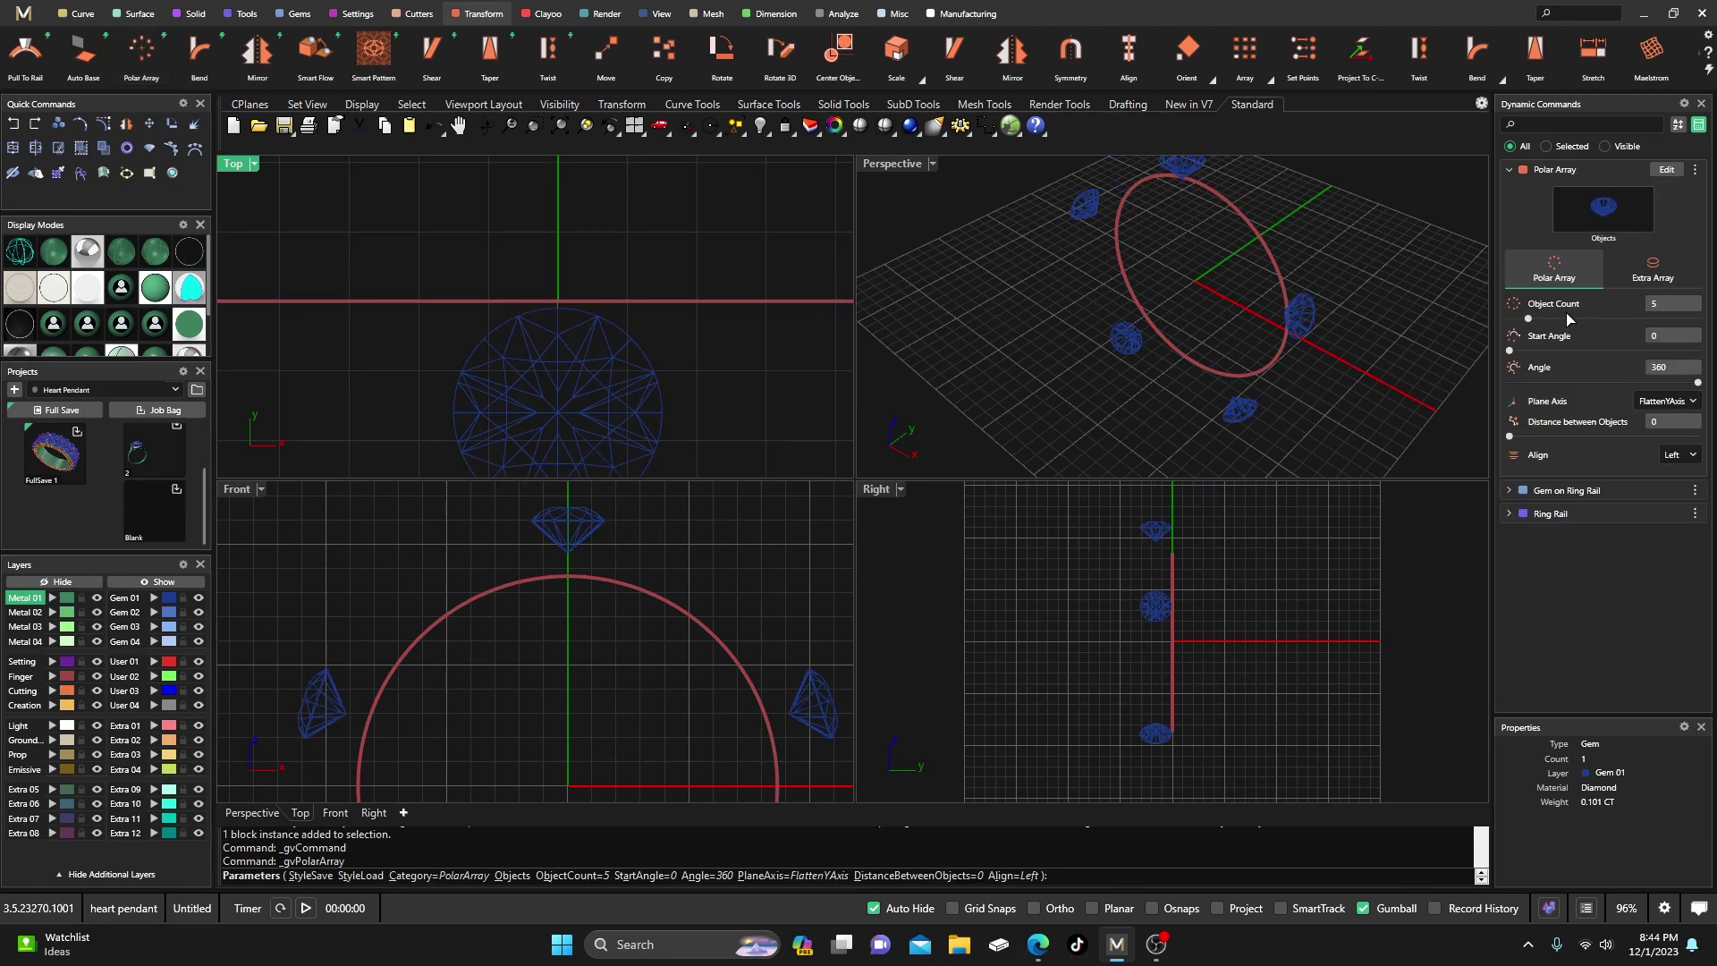
{"action": "left_click_drag", "start_coordinate": [1530, 320], "coordinate": [1592, 331]}
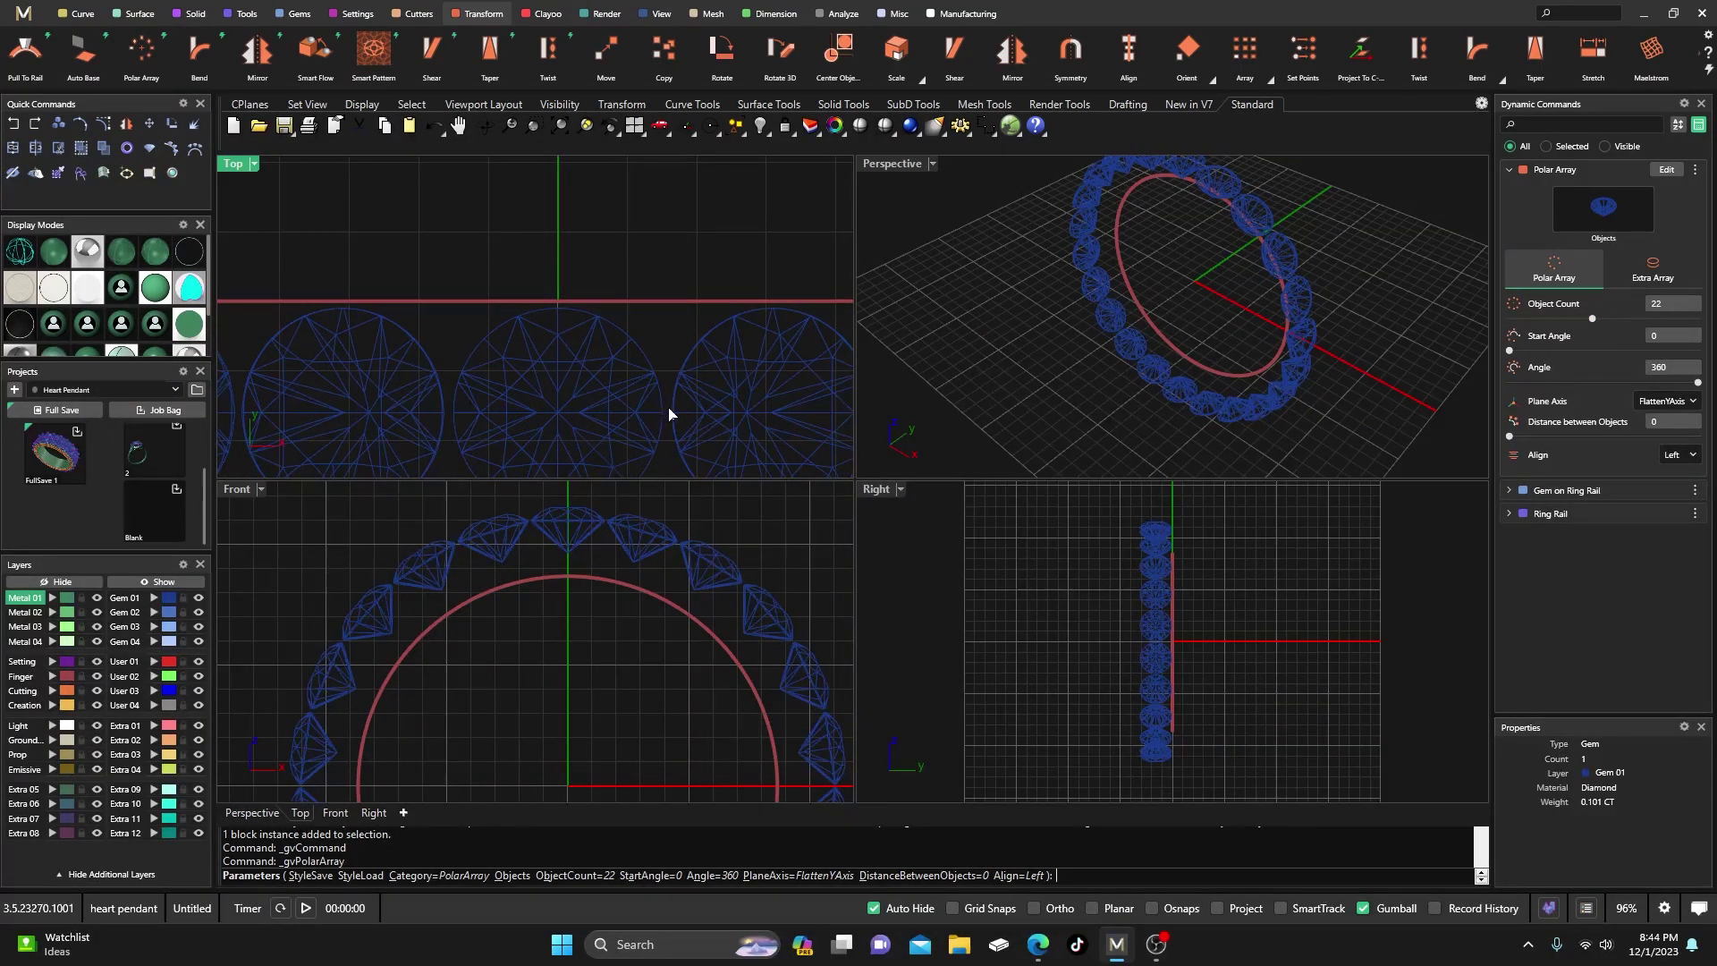
- Check the gaps between the arrayed gems at different counts and set the object count to 21
{"action": "scroll", "coordinate": [671, 384], "scroll_direction": "down", "scroll_amount": 2}
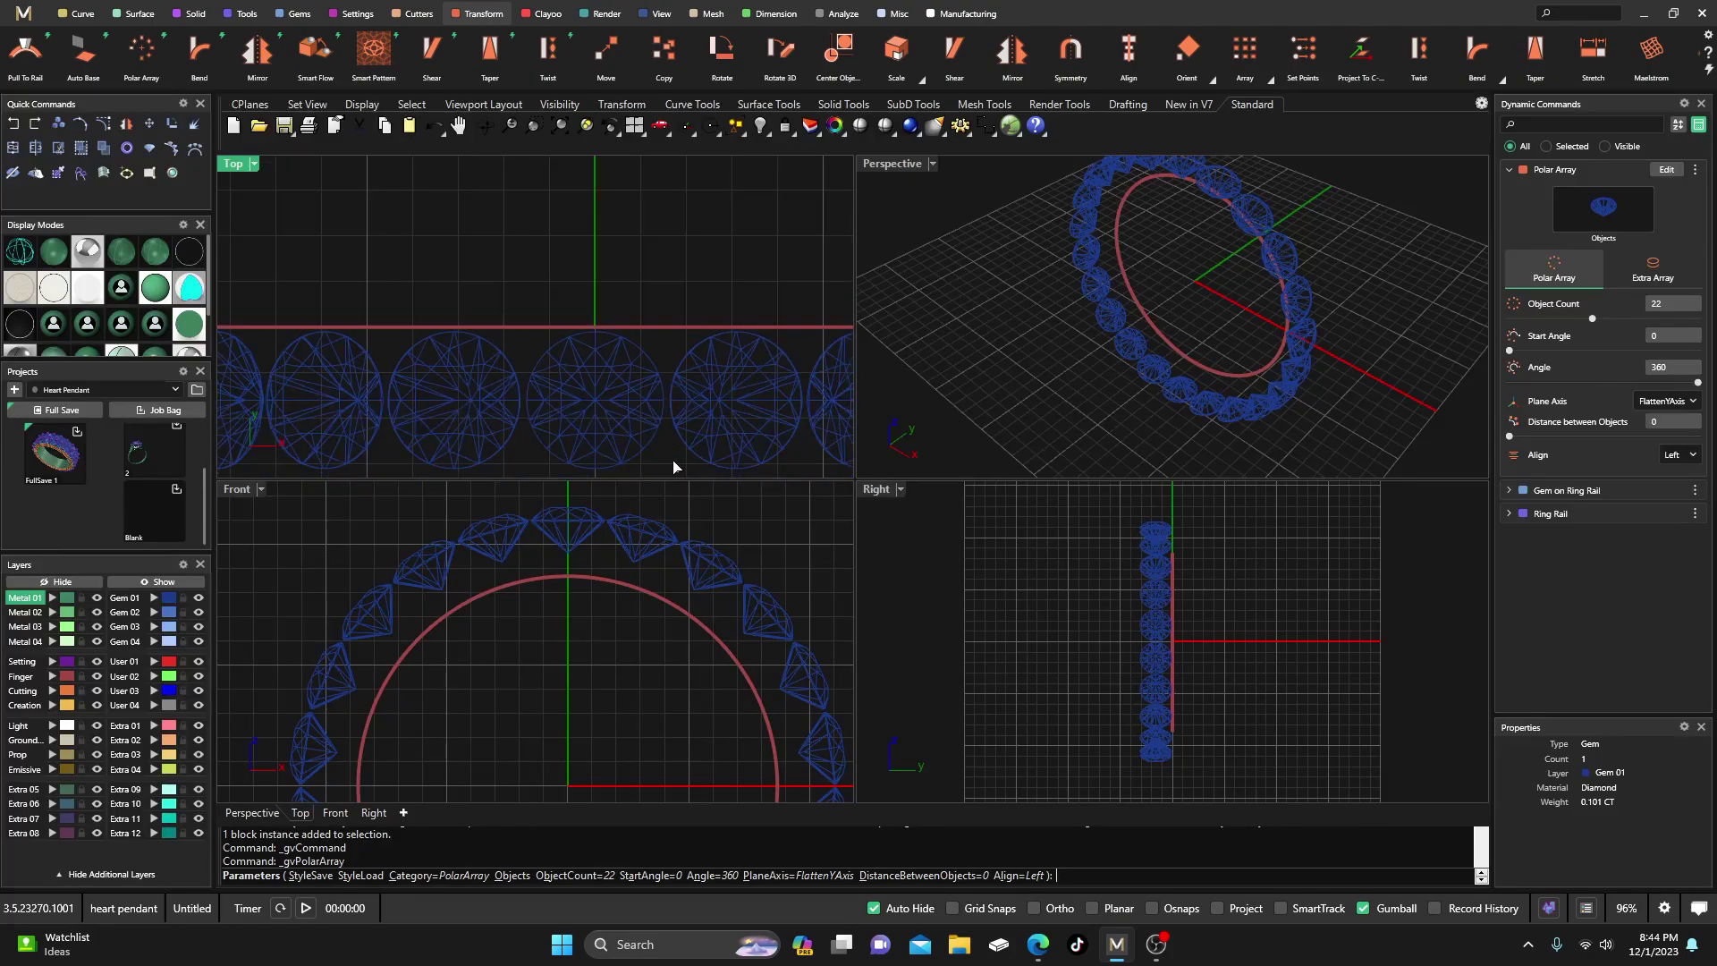
{"action": "scroll", "coordinate": [667, 461], "scroll_direction": "up", "scroll_amount": 2}
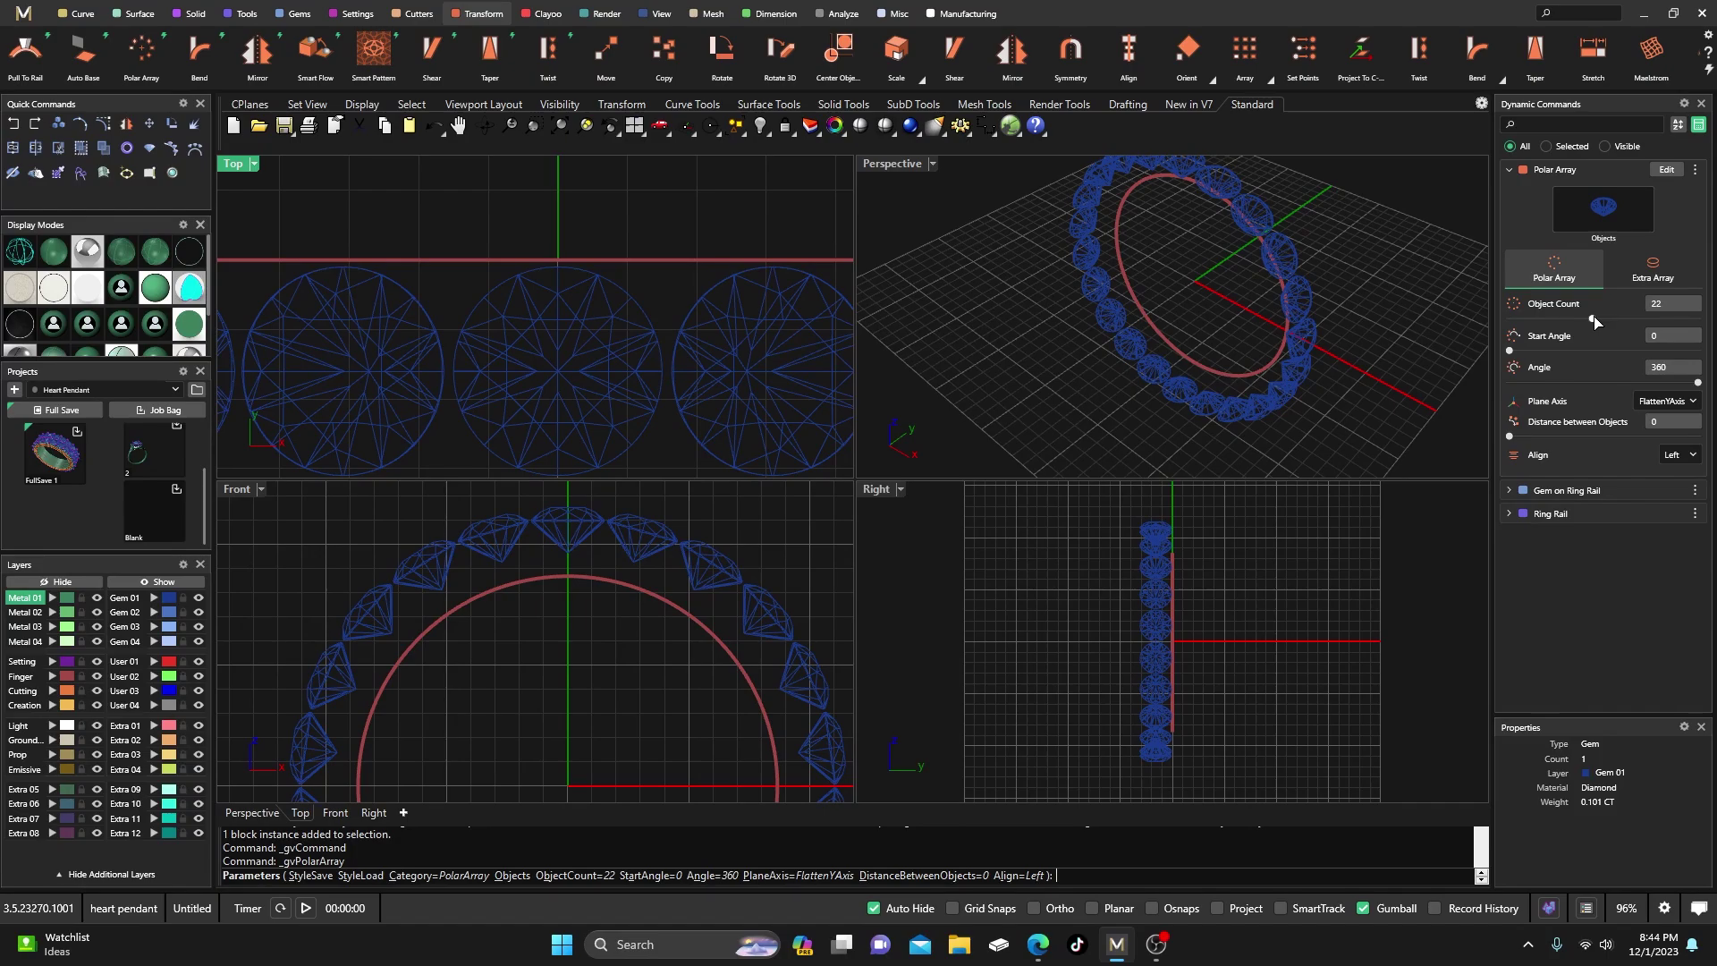
{"action": "left_click_drag", "start_coordinate": [1596, 321], "coordinate": [1596, 319]}
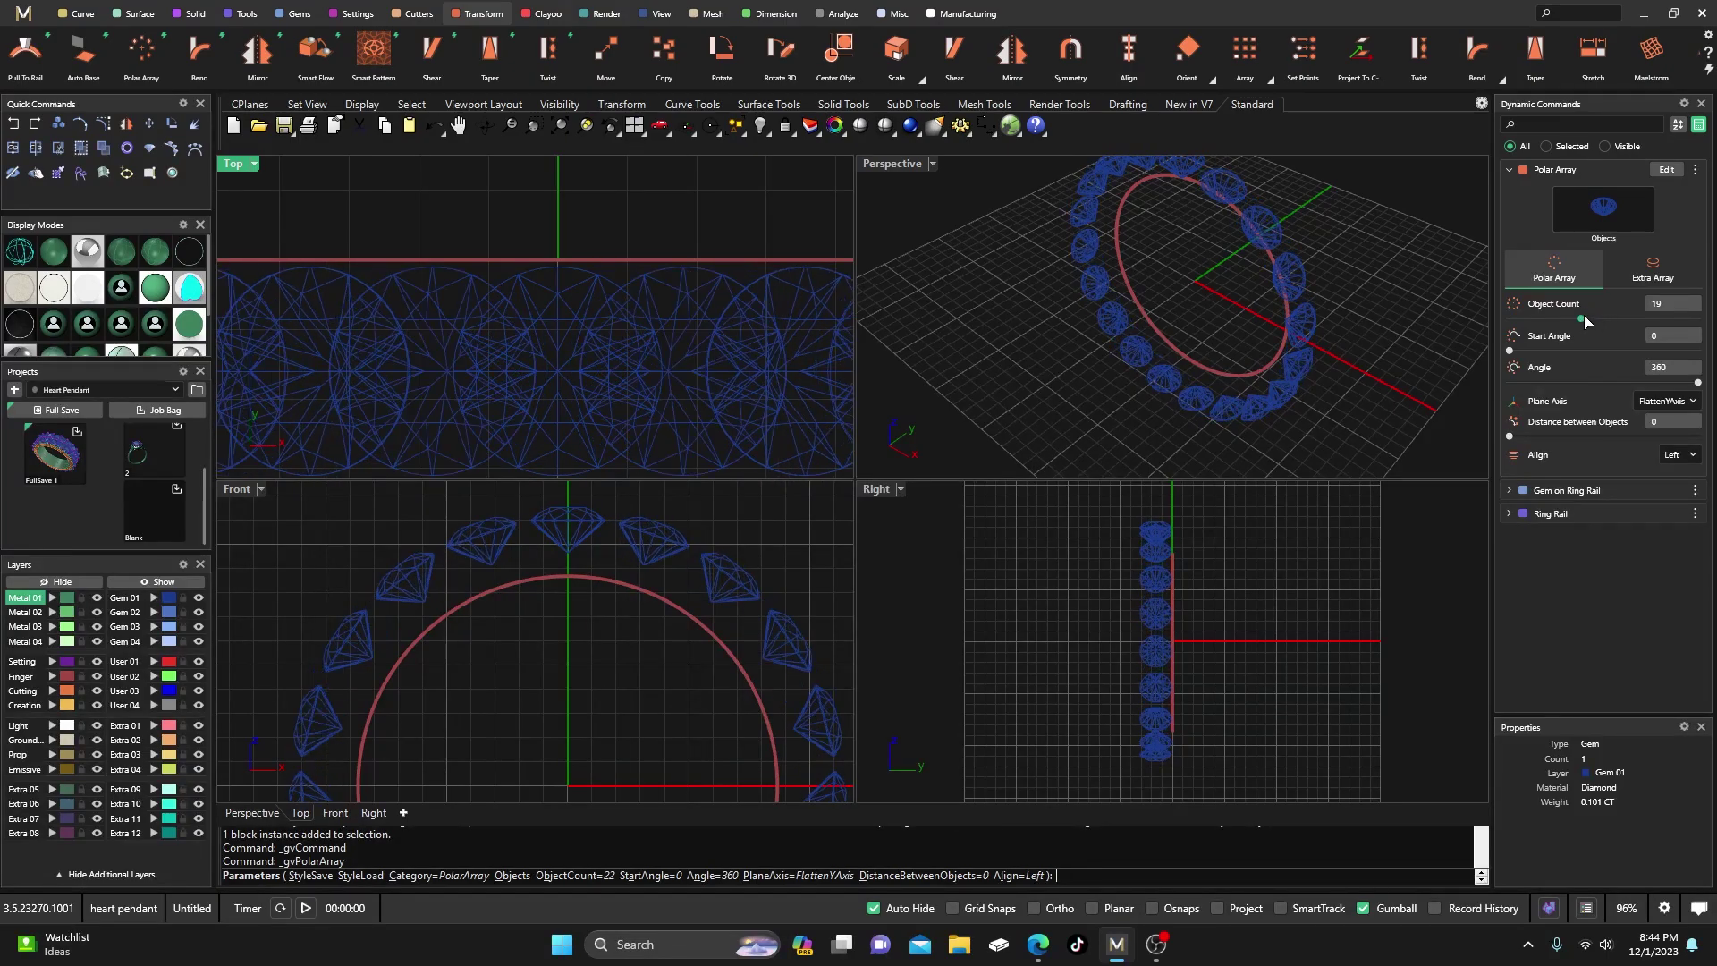
{"action": "scroll", "coordinate": [564, 533], "scroll_direction": "up", "scroll_amount": 10}
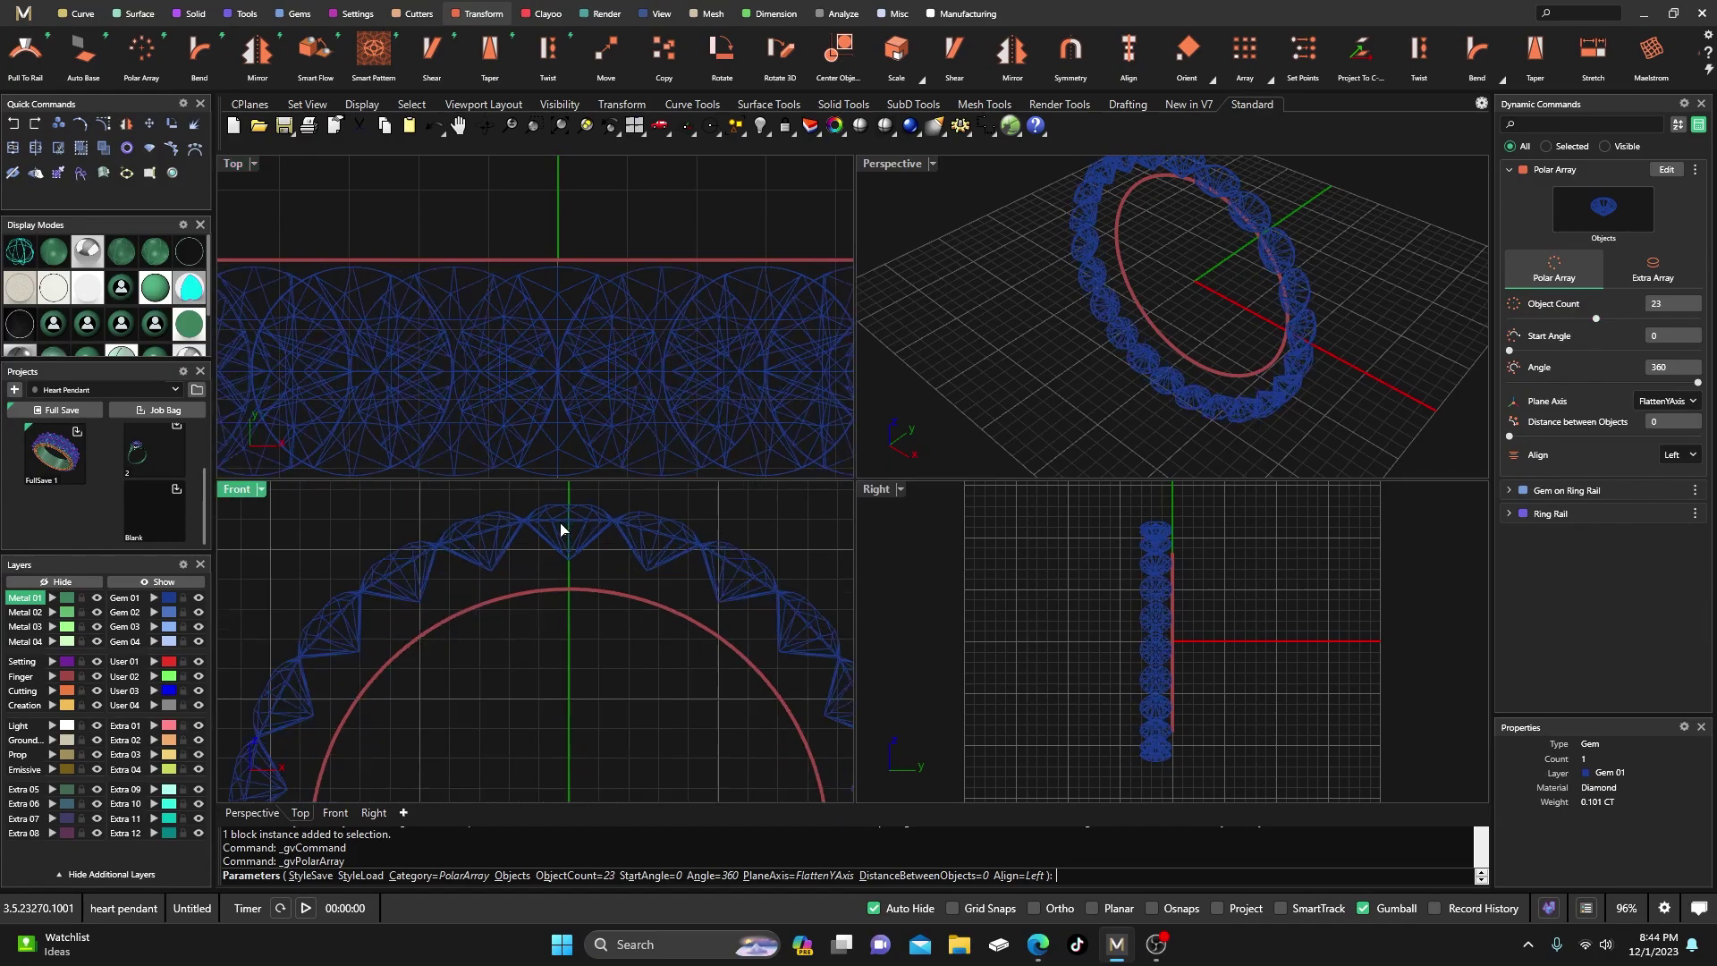
{"action": "right_click_drag", "start_coordinate": [694, 527], "coordinate": [688, 567]}
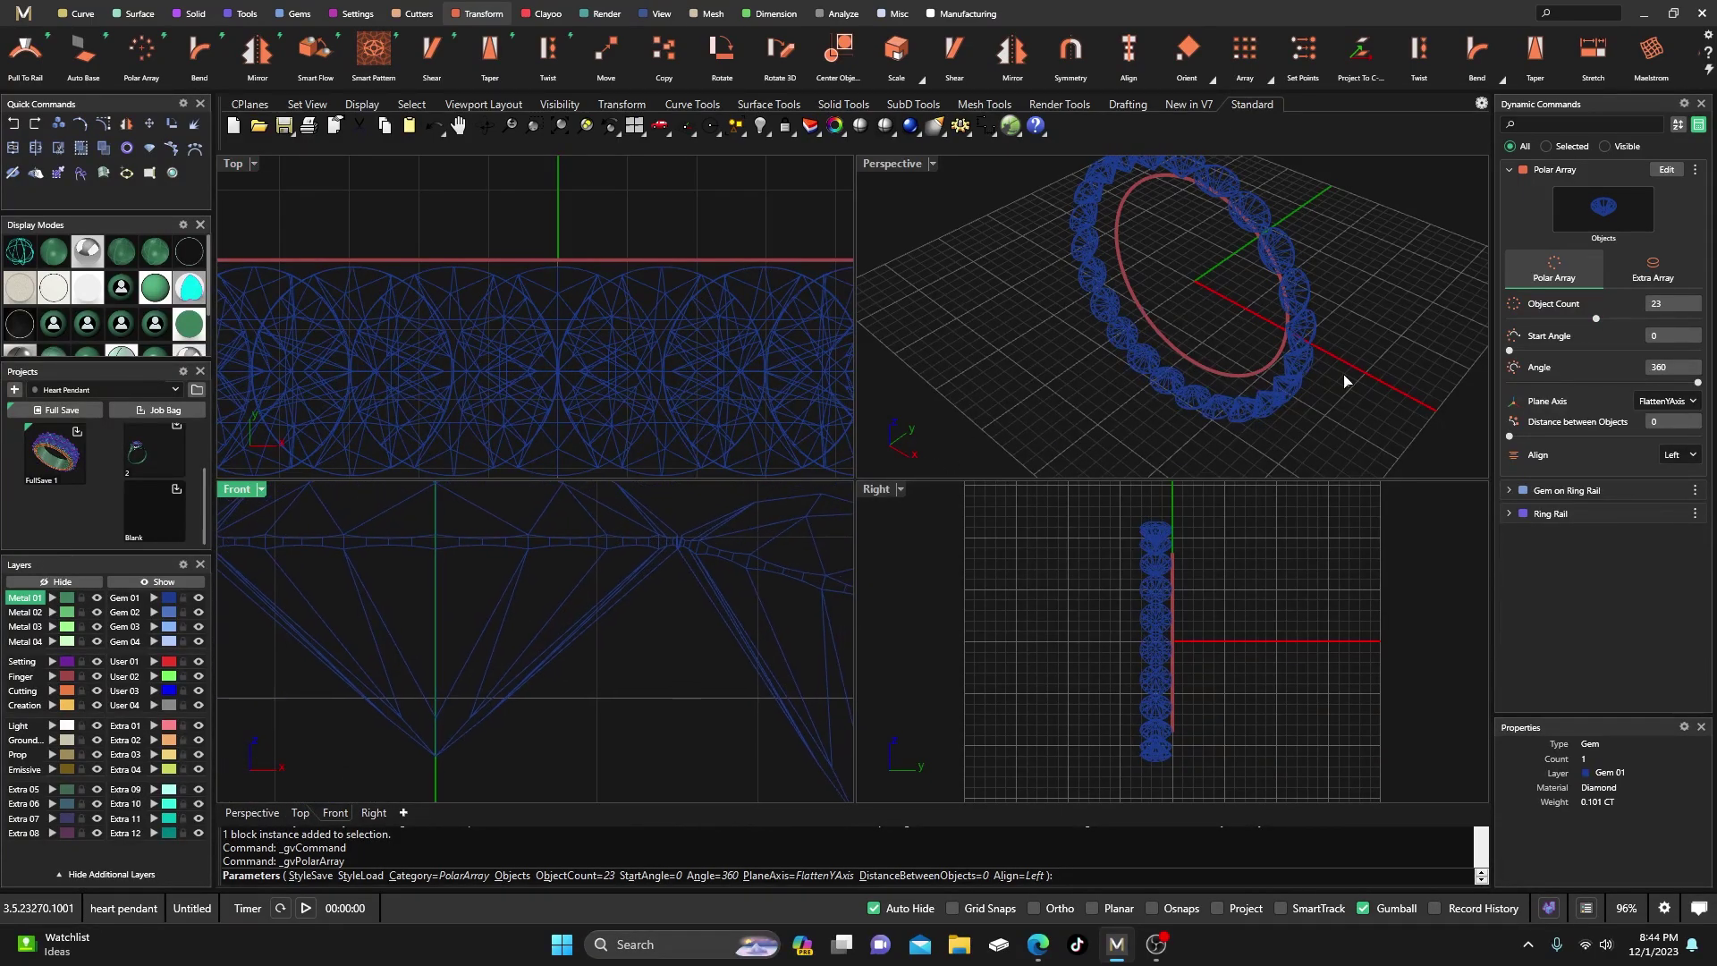
{"action": "left_click_drag", "start_coordinate": [1597, 322], "coordinate": [1589, 322]}
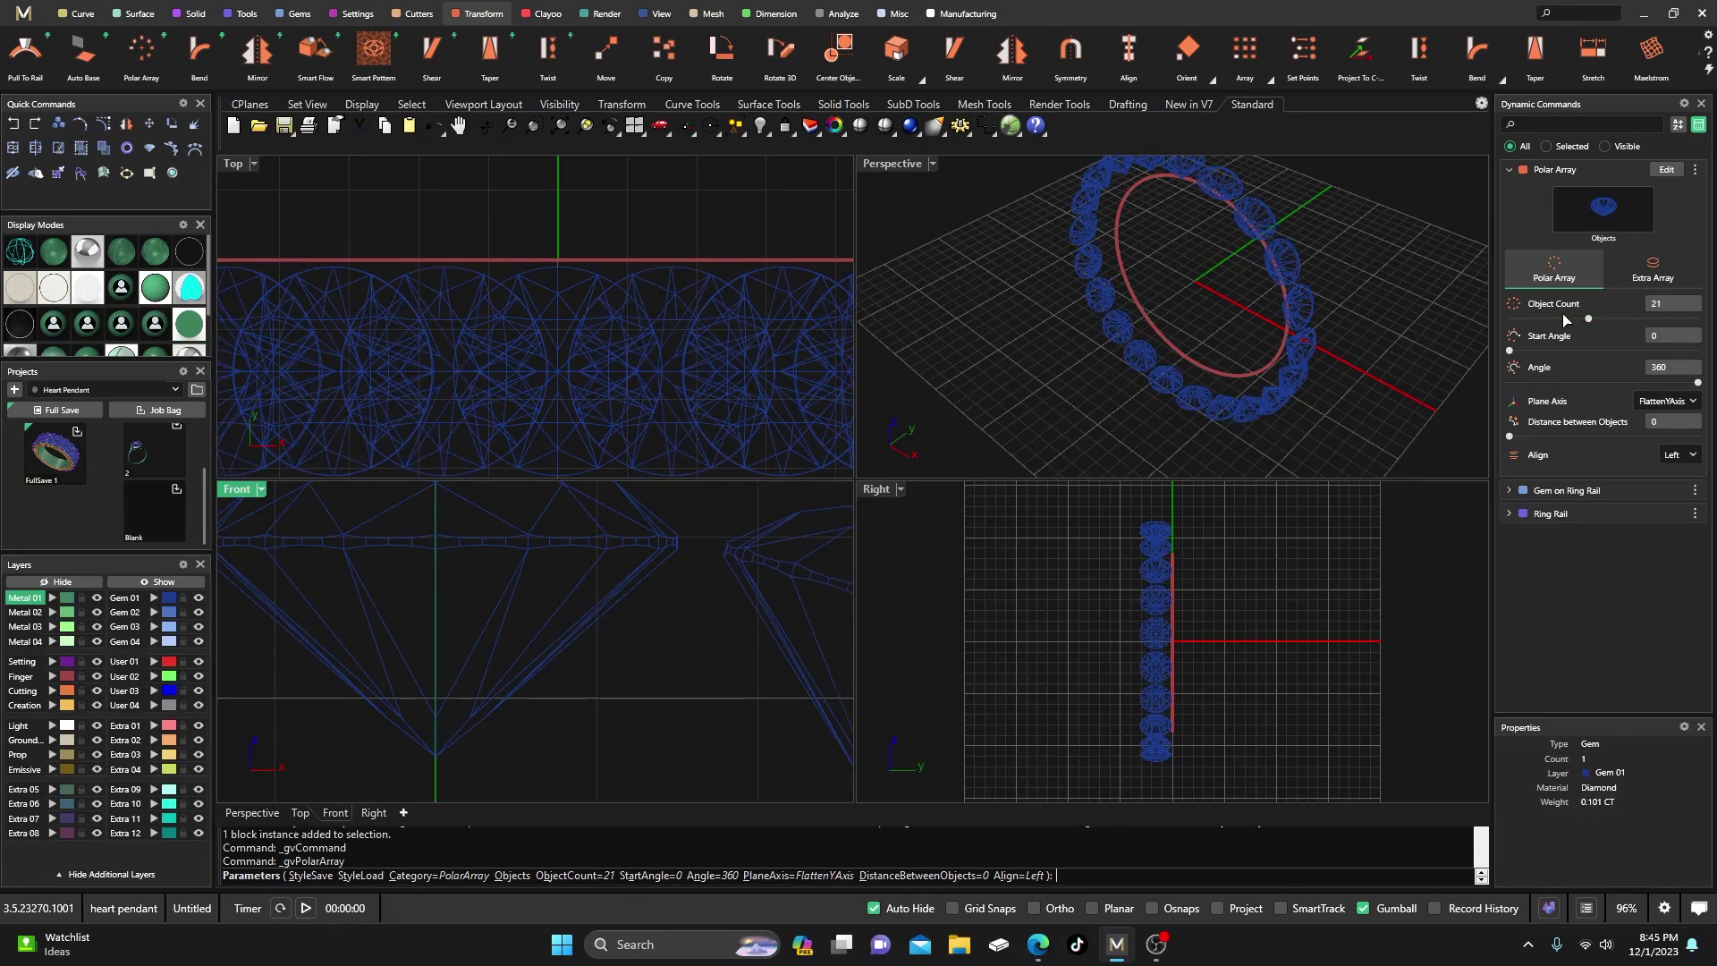
- Inspect the whole gem ring in perspective with a shaded display mode and accept the polar array
{"action": "double_click", "coordinate": [908, 168]}
{"action": "right_click_drag", "start_coordinate": [890, 330], "coordinate": [920, 387]}
{"action": "right_click_drag", "start_coordinate": [786, 348], "coordinate": [808, 386]}
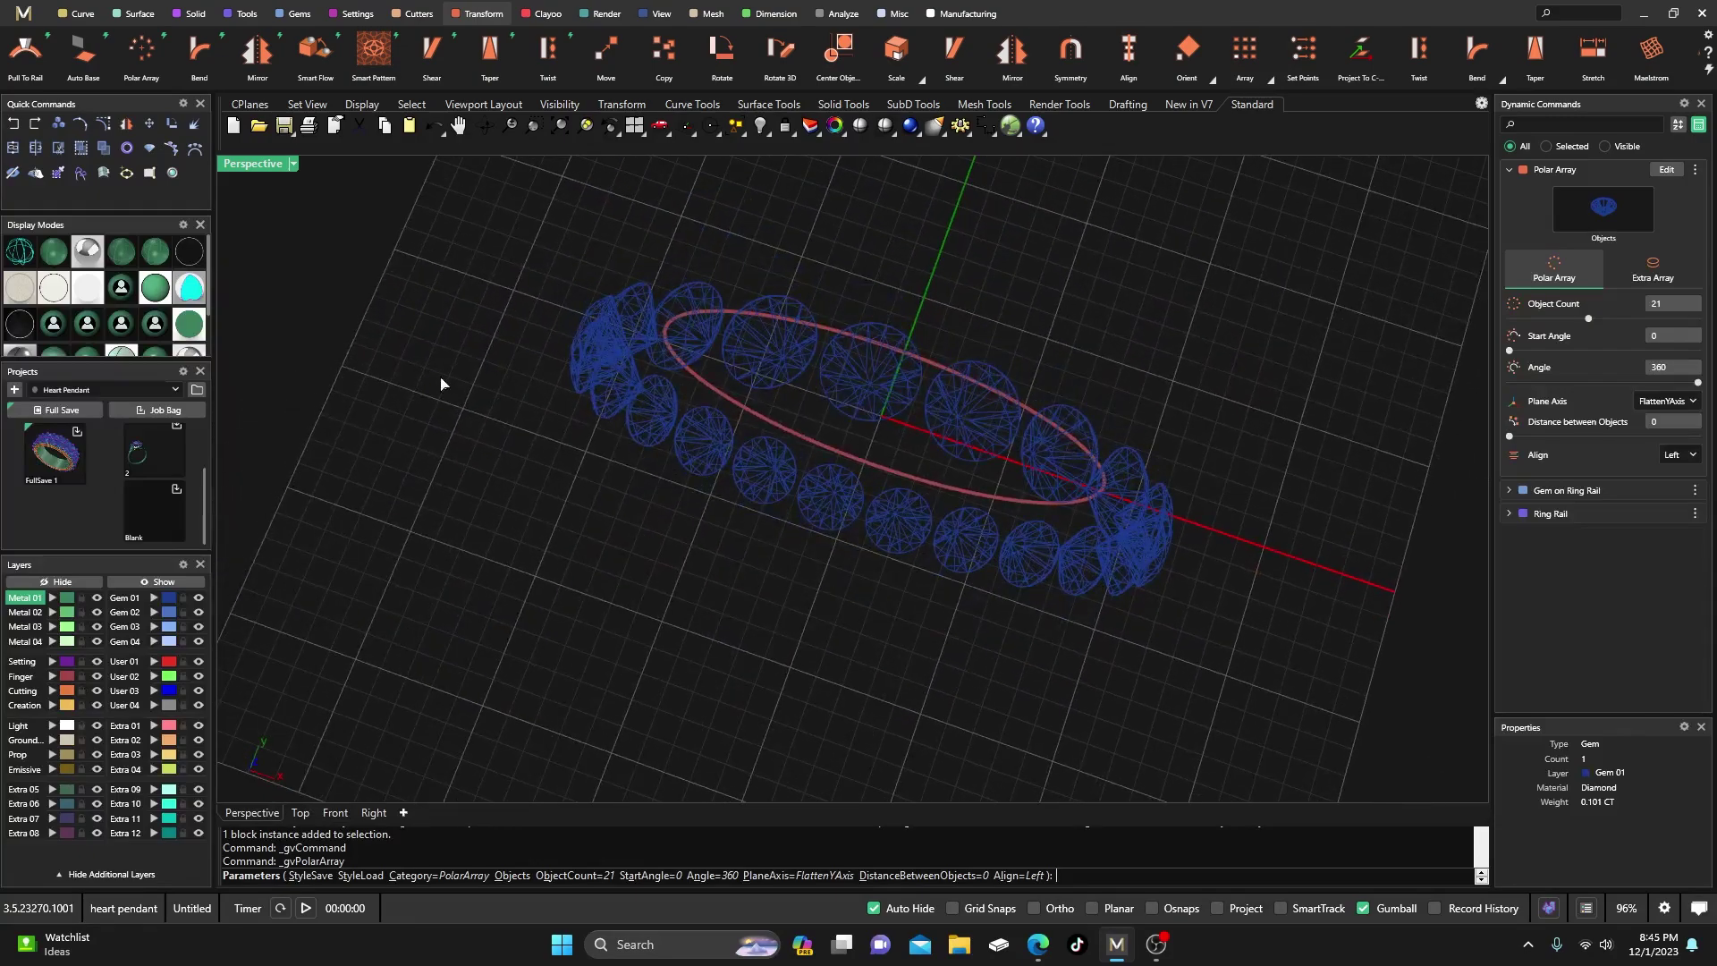
{"action": "left_click", "coordinate": [54, 257]}
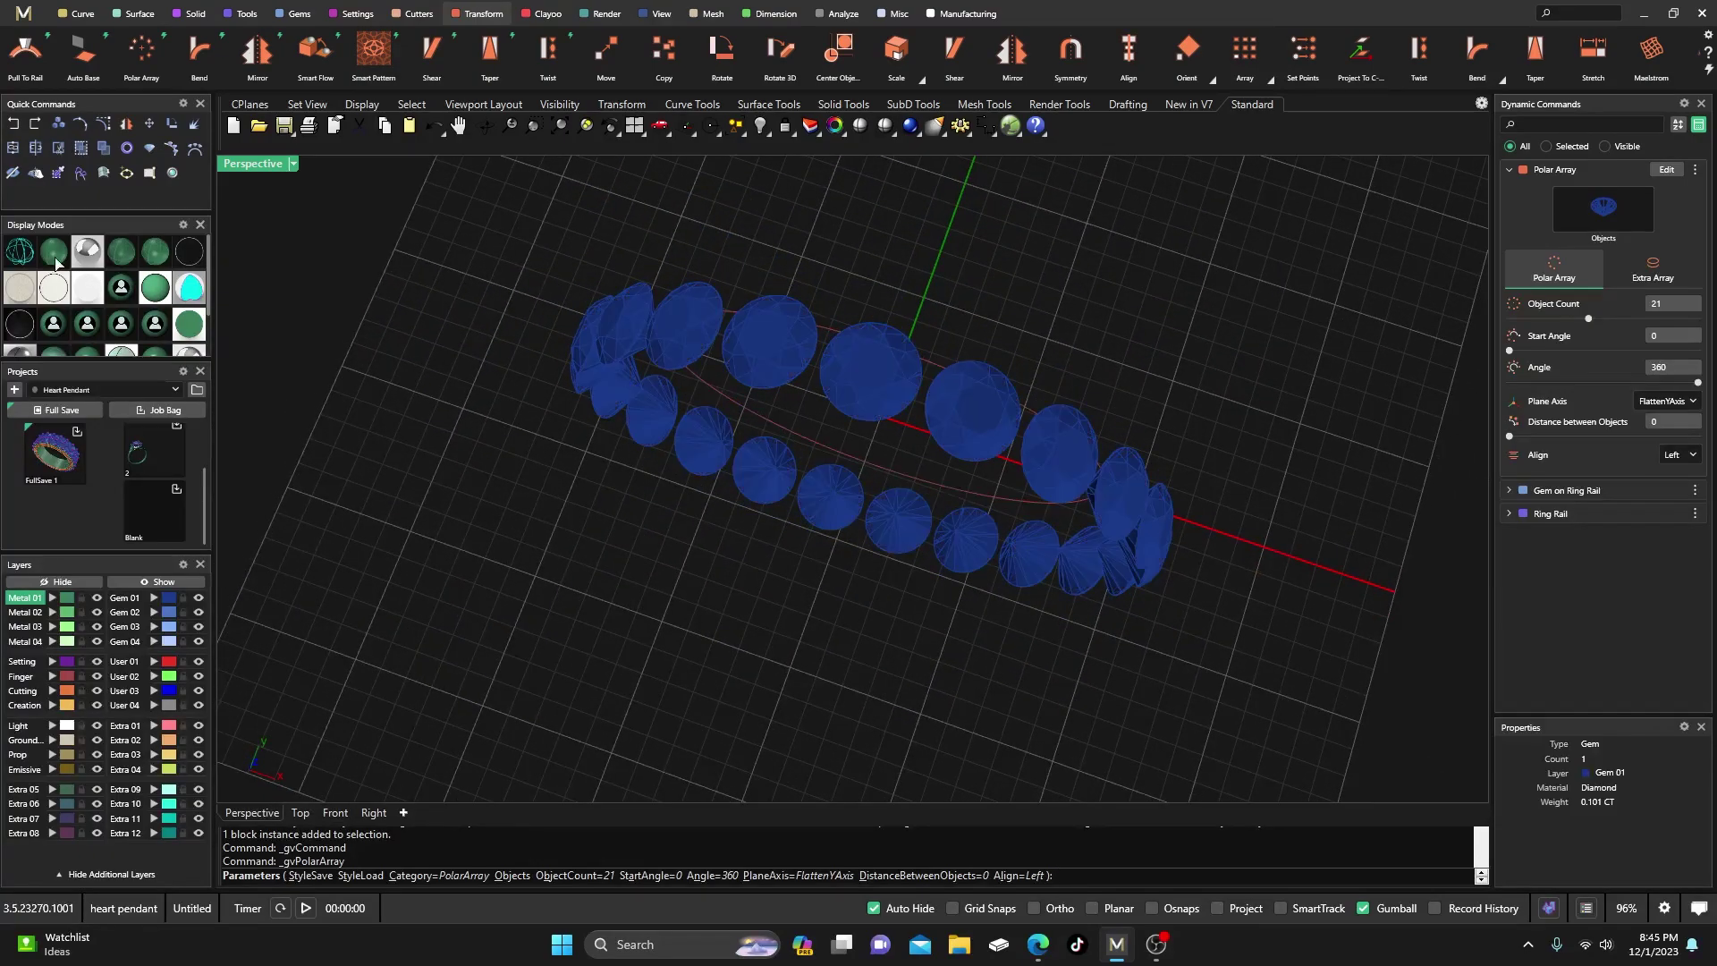
{"action": "right_click", "coordinate": [589, 477]}
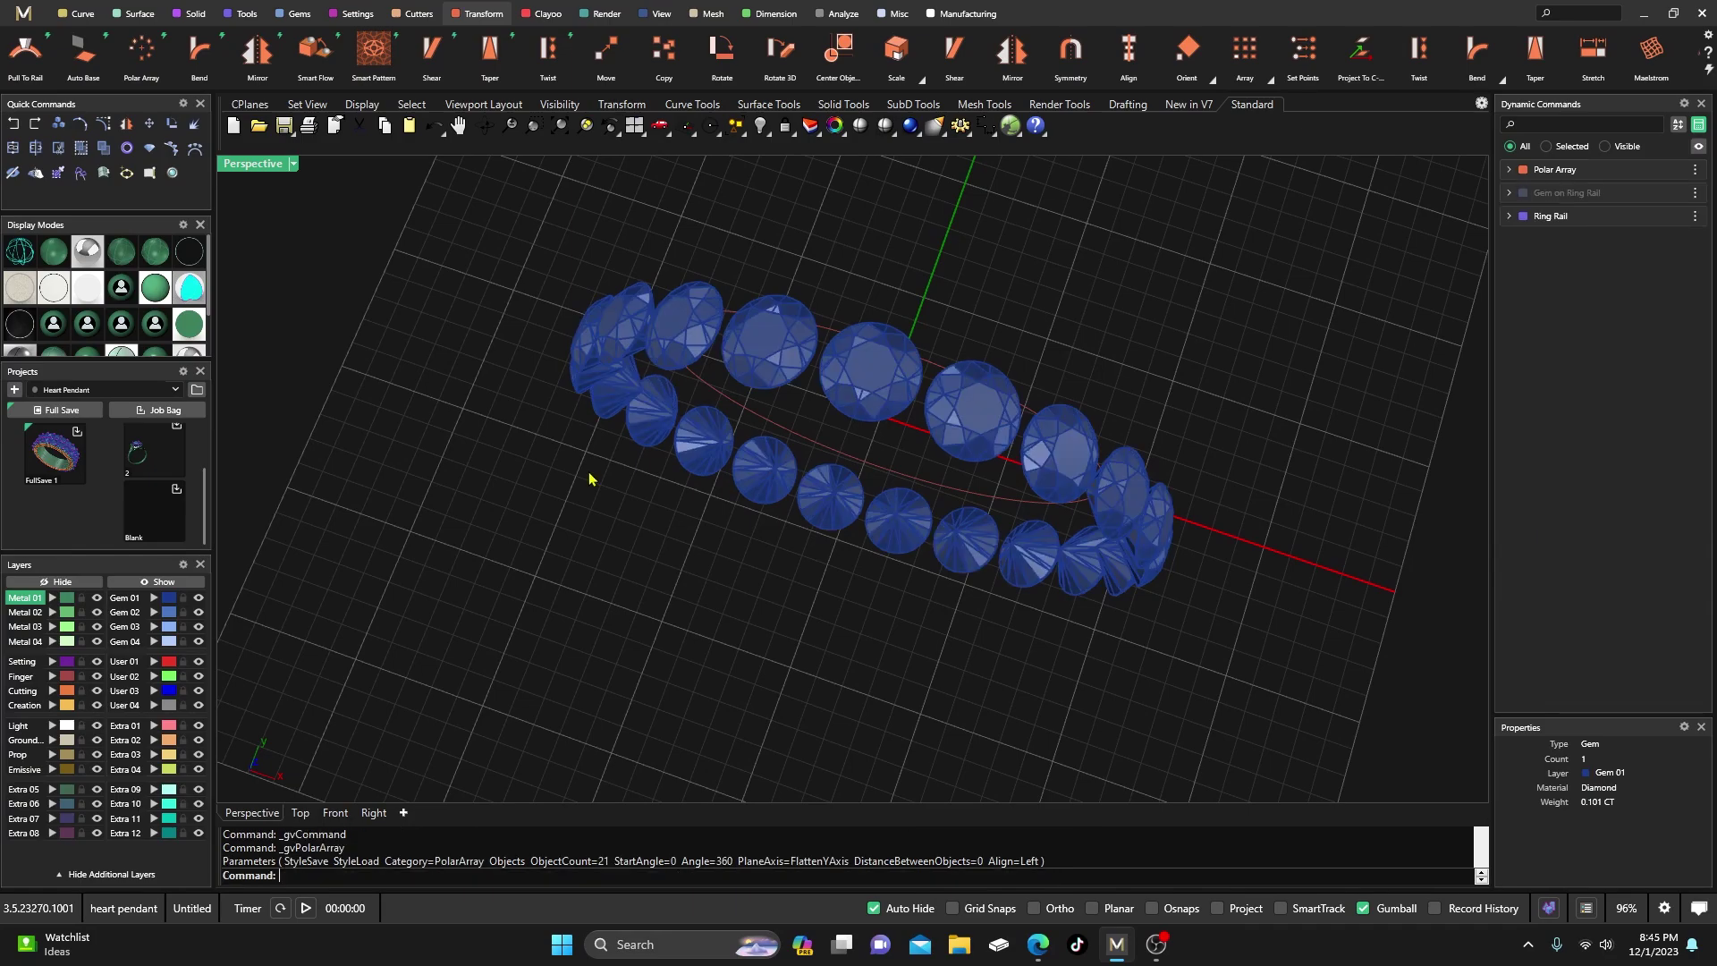
{"action": "double_click", "coordinate": [253, 164]}
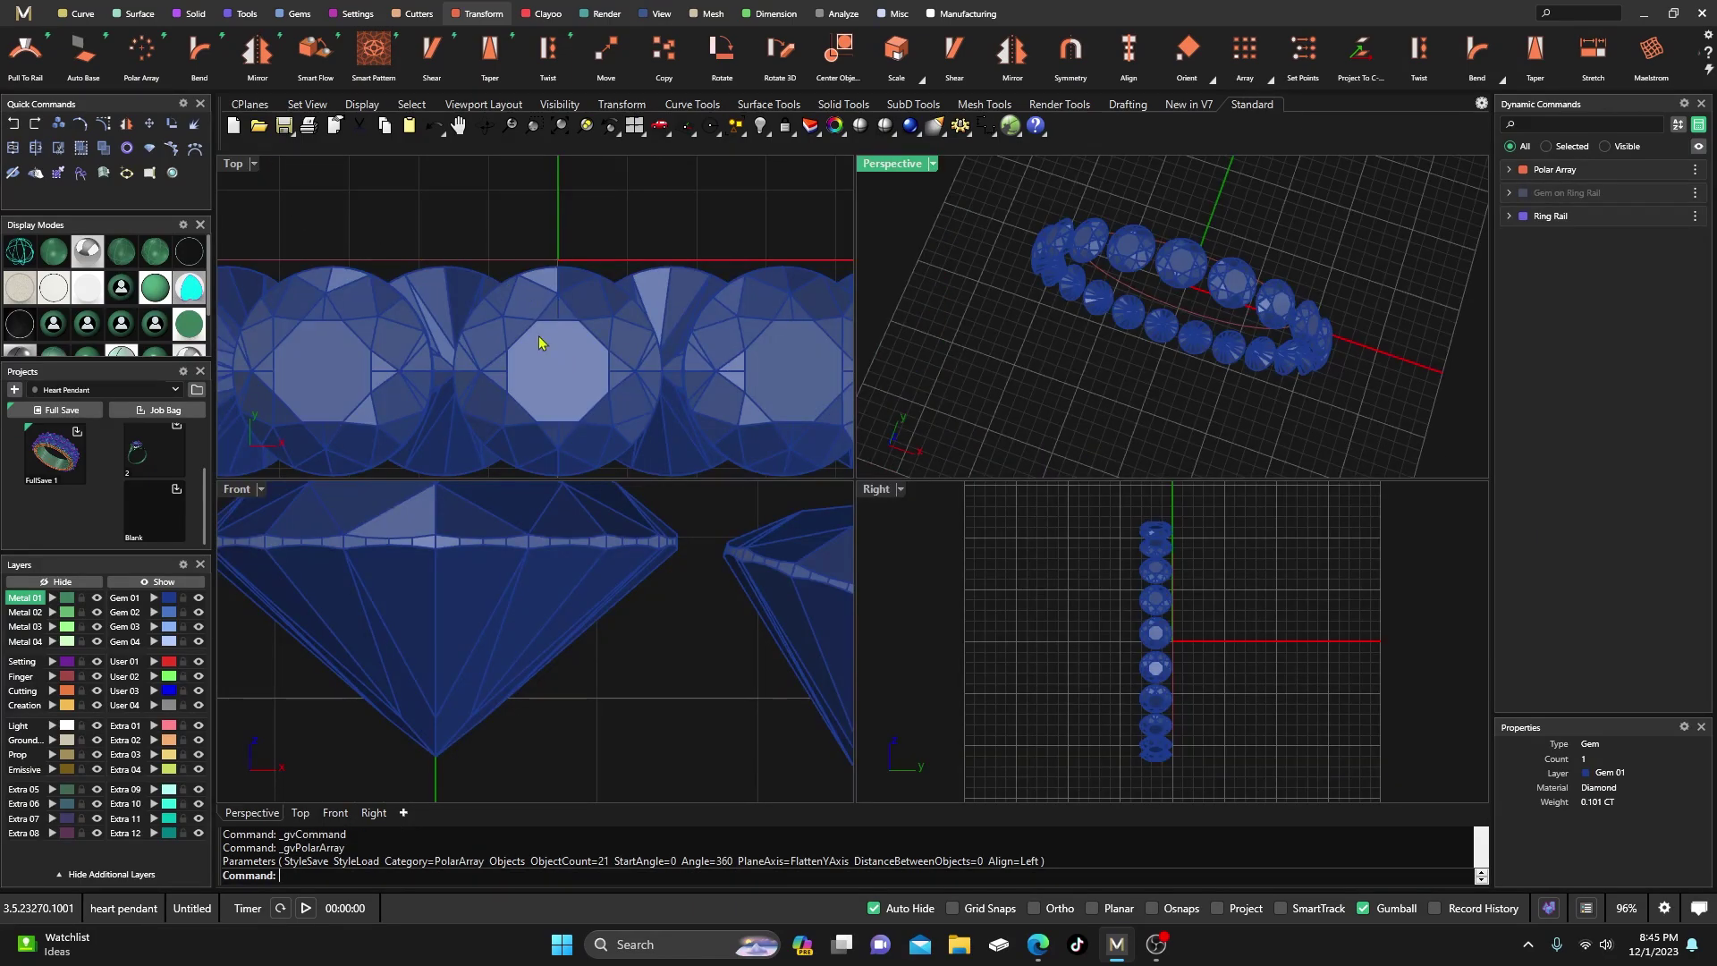
- Try to mirror the arrayed gems to the other side of the ring rail with only X Mirror on
{"action": "left_click", "coordinate": [561, 547]}
{"action": "left_click", "coordinate": [562, 547]}
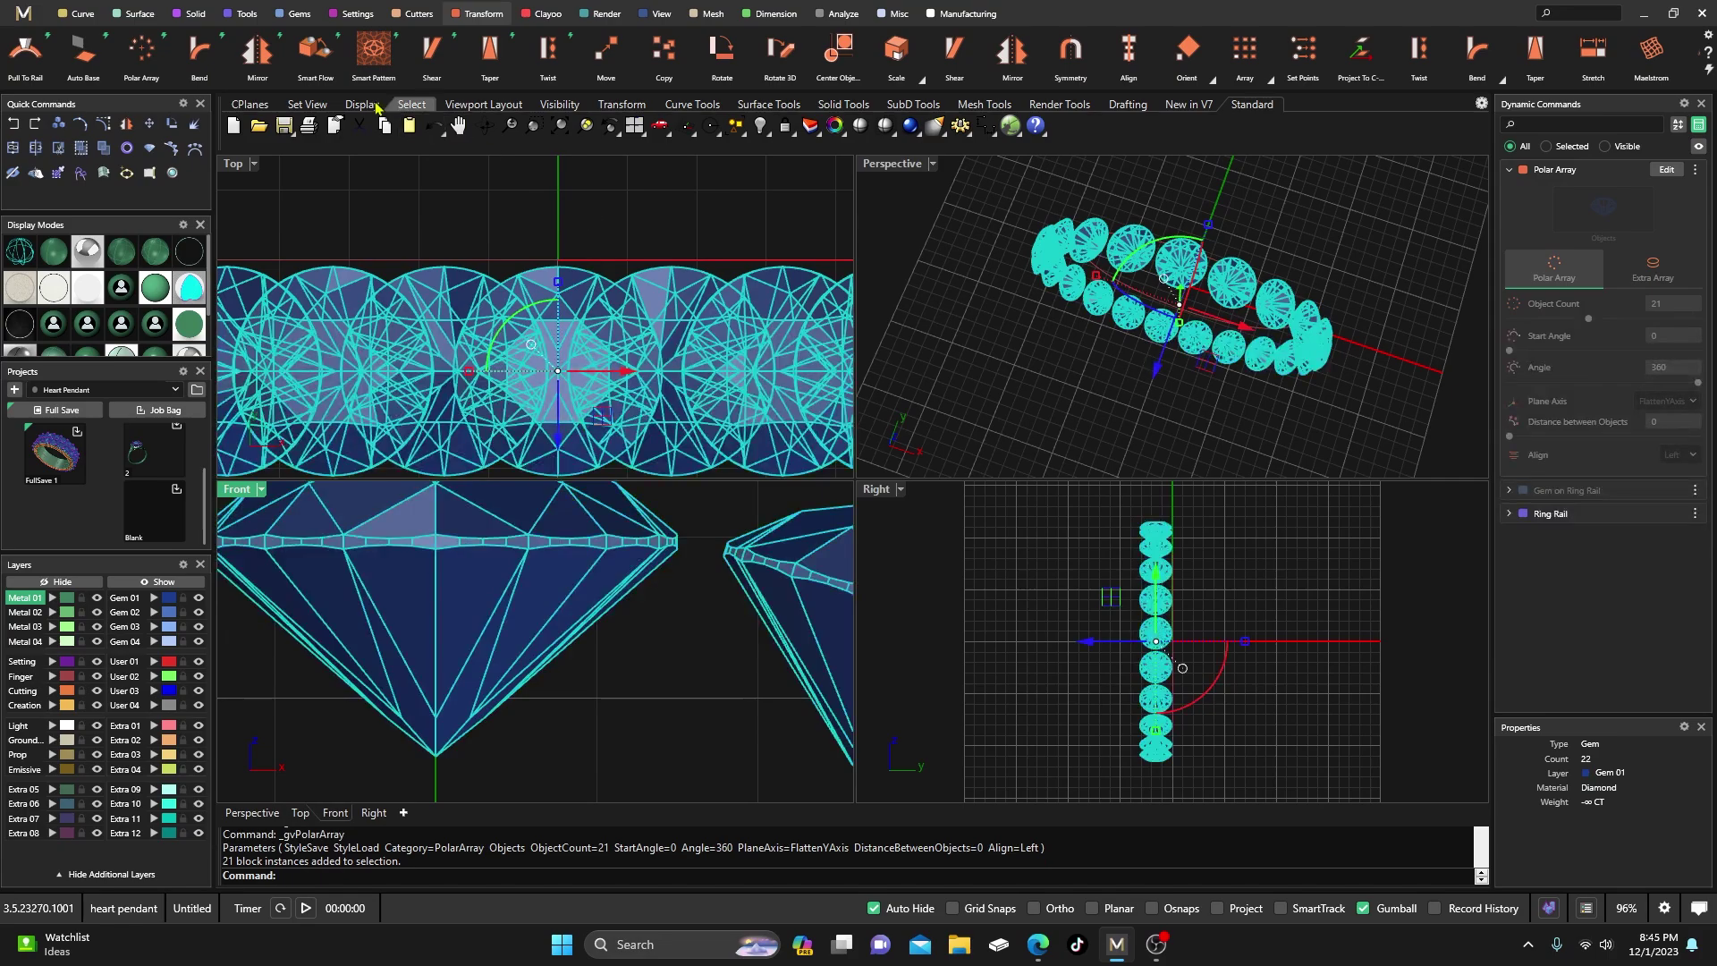
{"action": "left_click", "coordinate": [257, 50]}
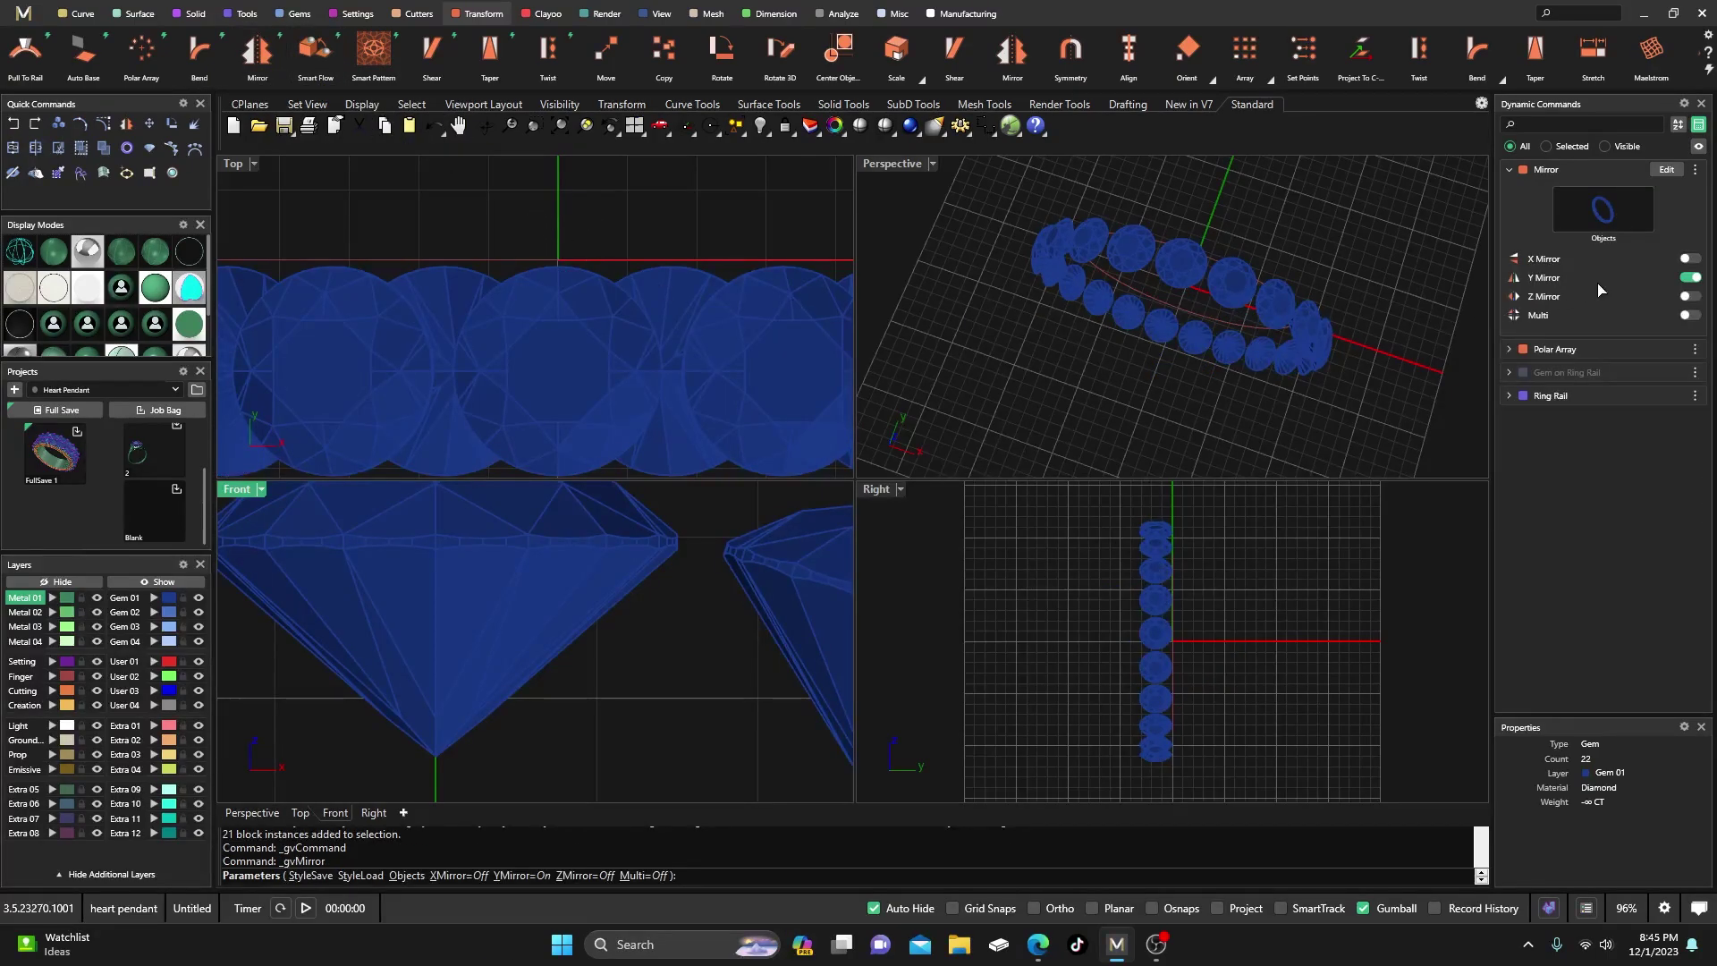
{"action": "left_click", "coordinate": [1689, 276]}
{"action": "left_click", "coordinate": [1689, 278]}
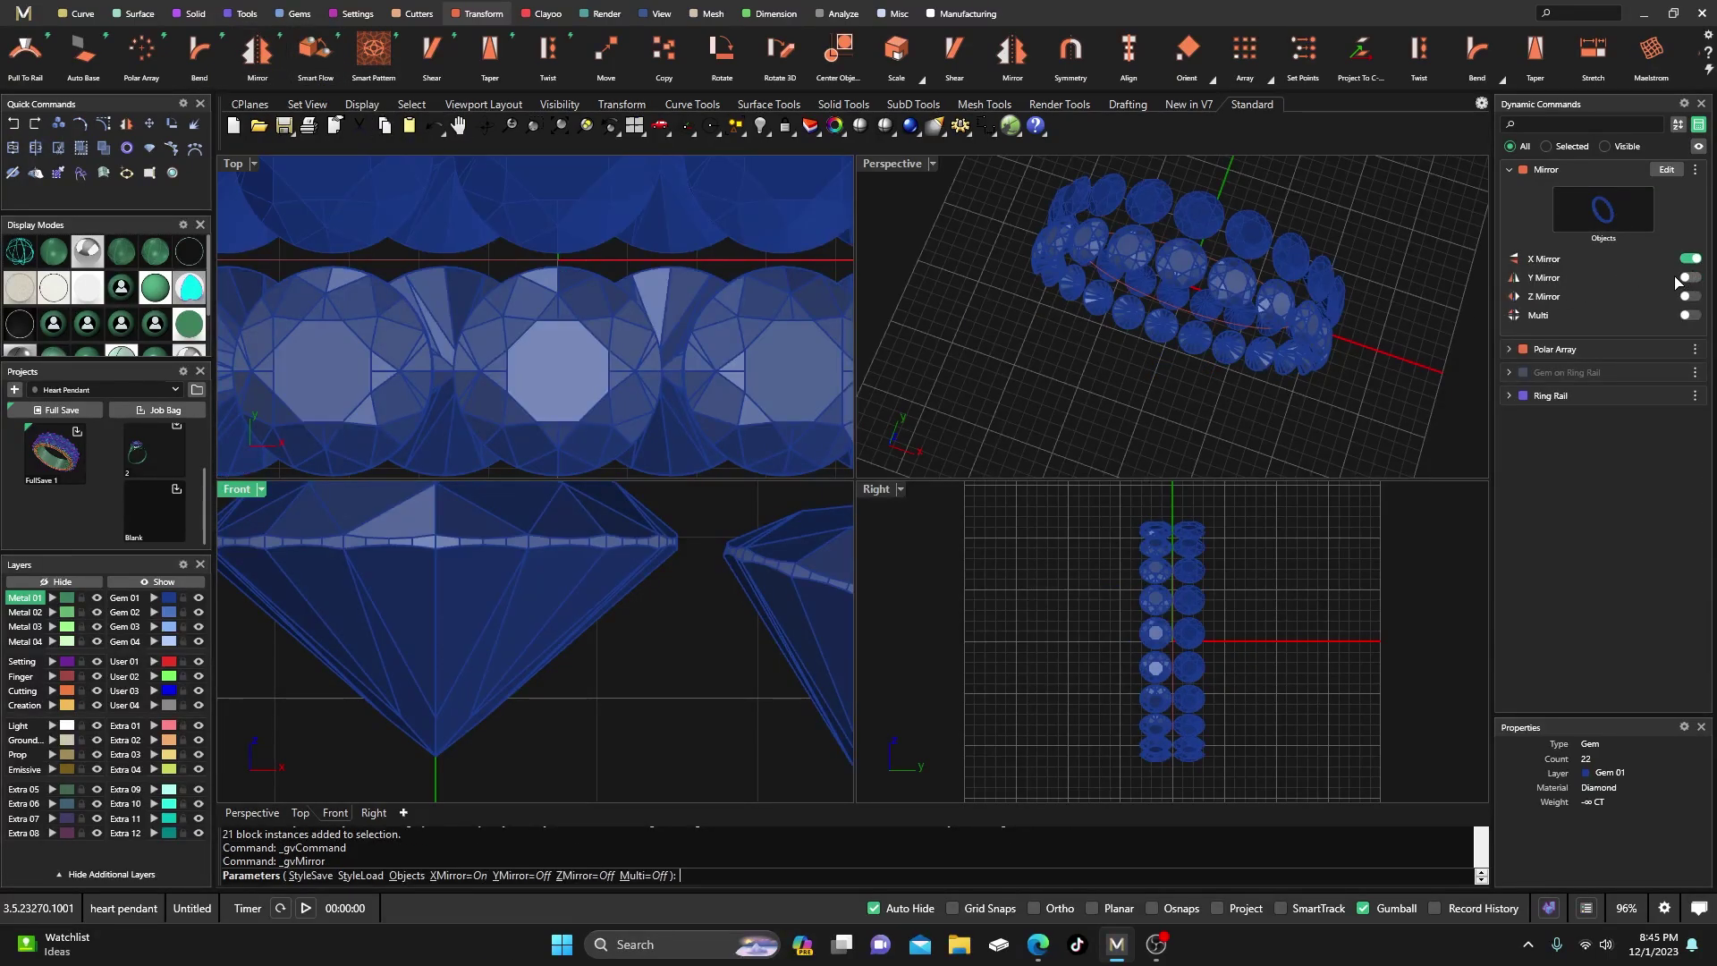
{"action": "right_click", "coordinate": [1339, 202]}
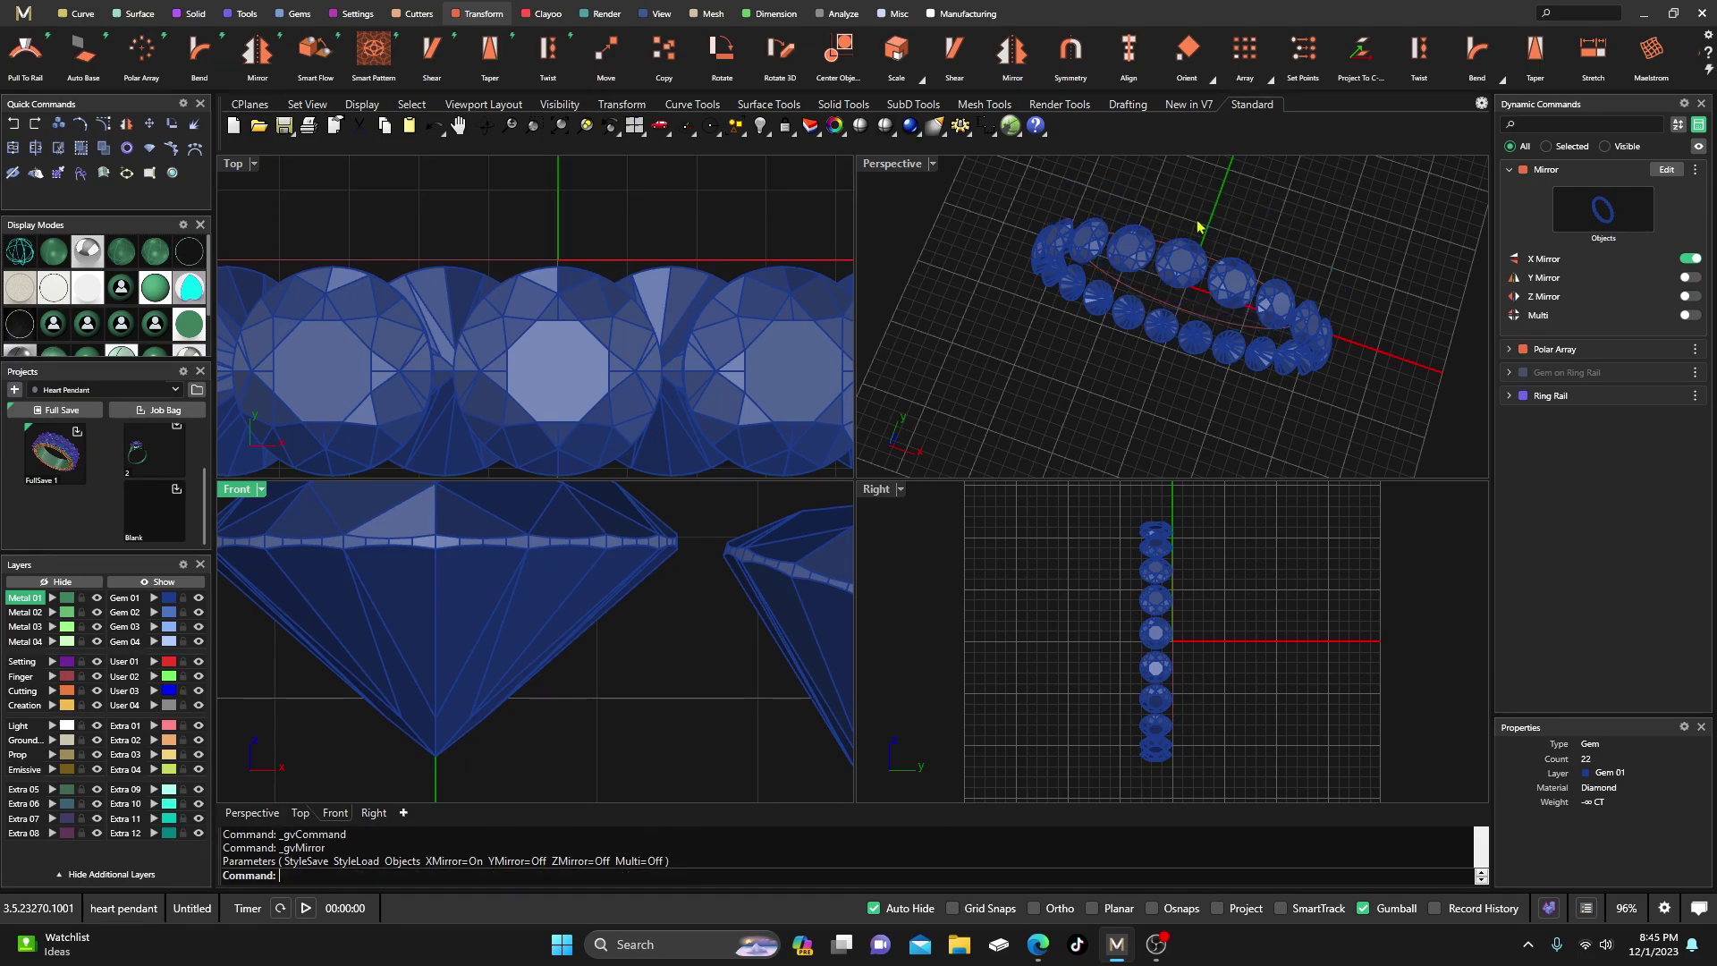
{"action": "left_click", "coordinate": [565, 330]}
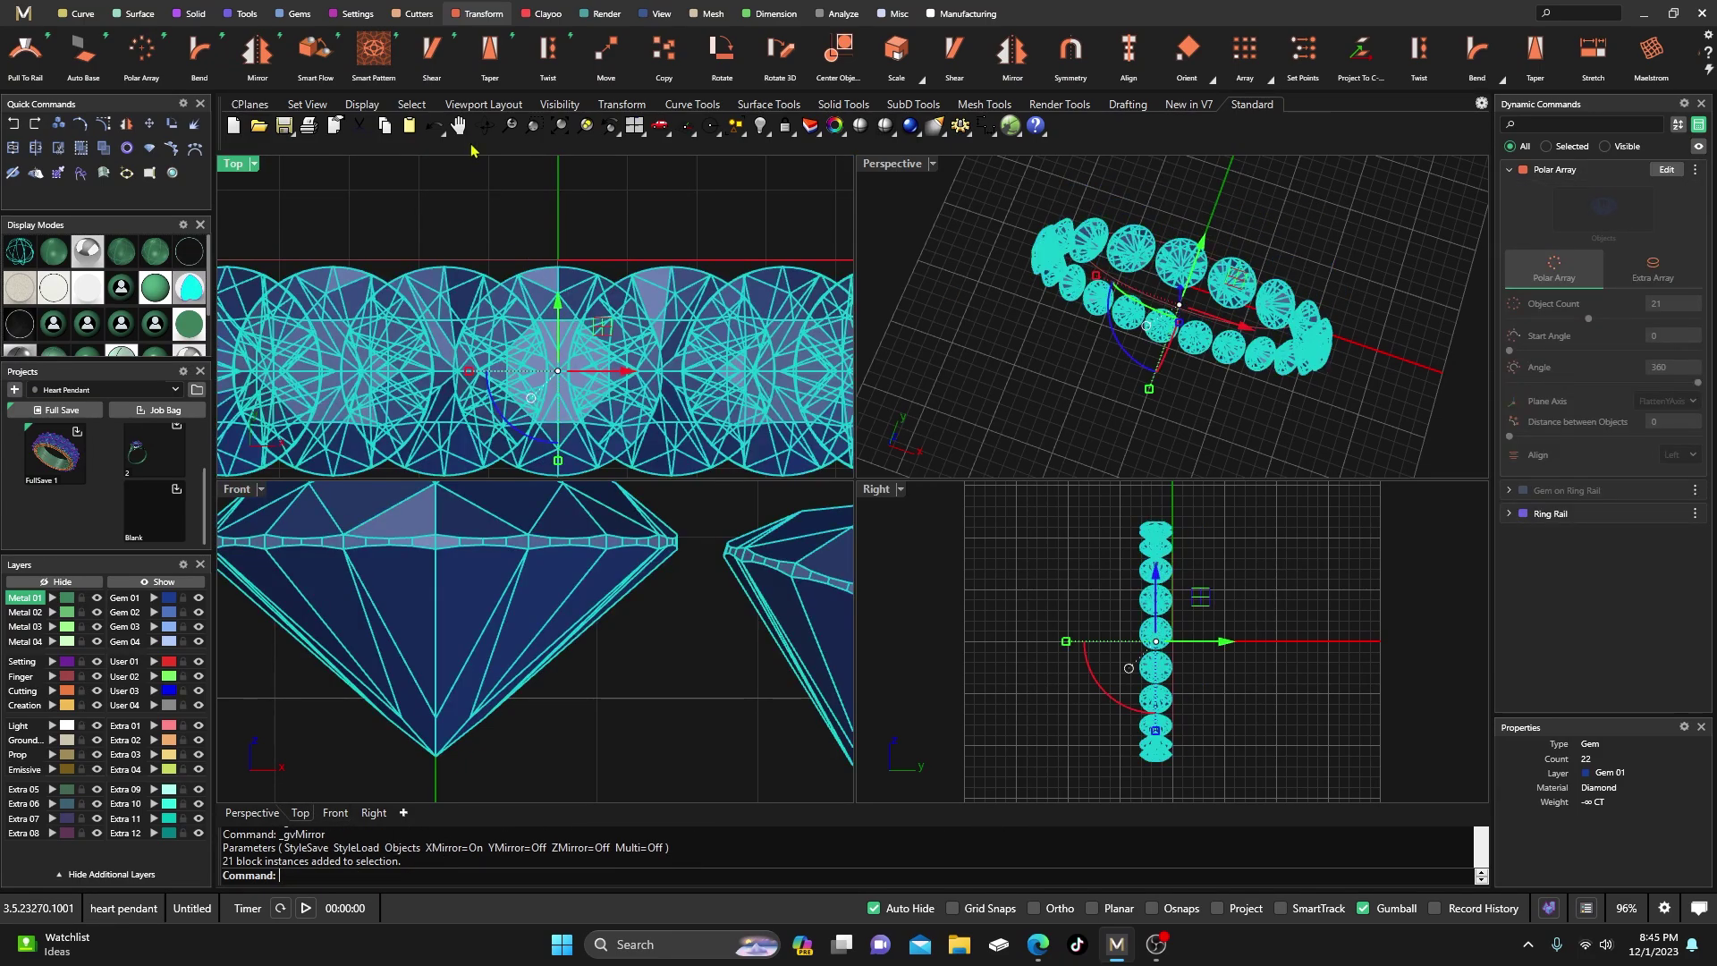
{"action": "left_click", "coordinate": [354, 16]}
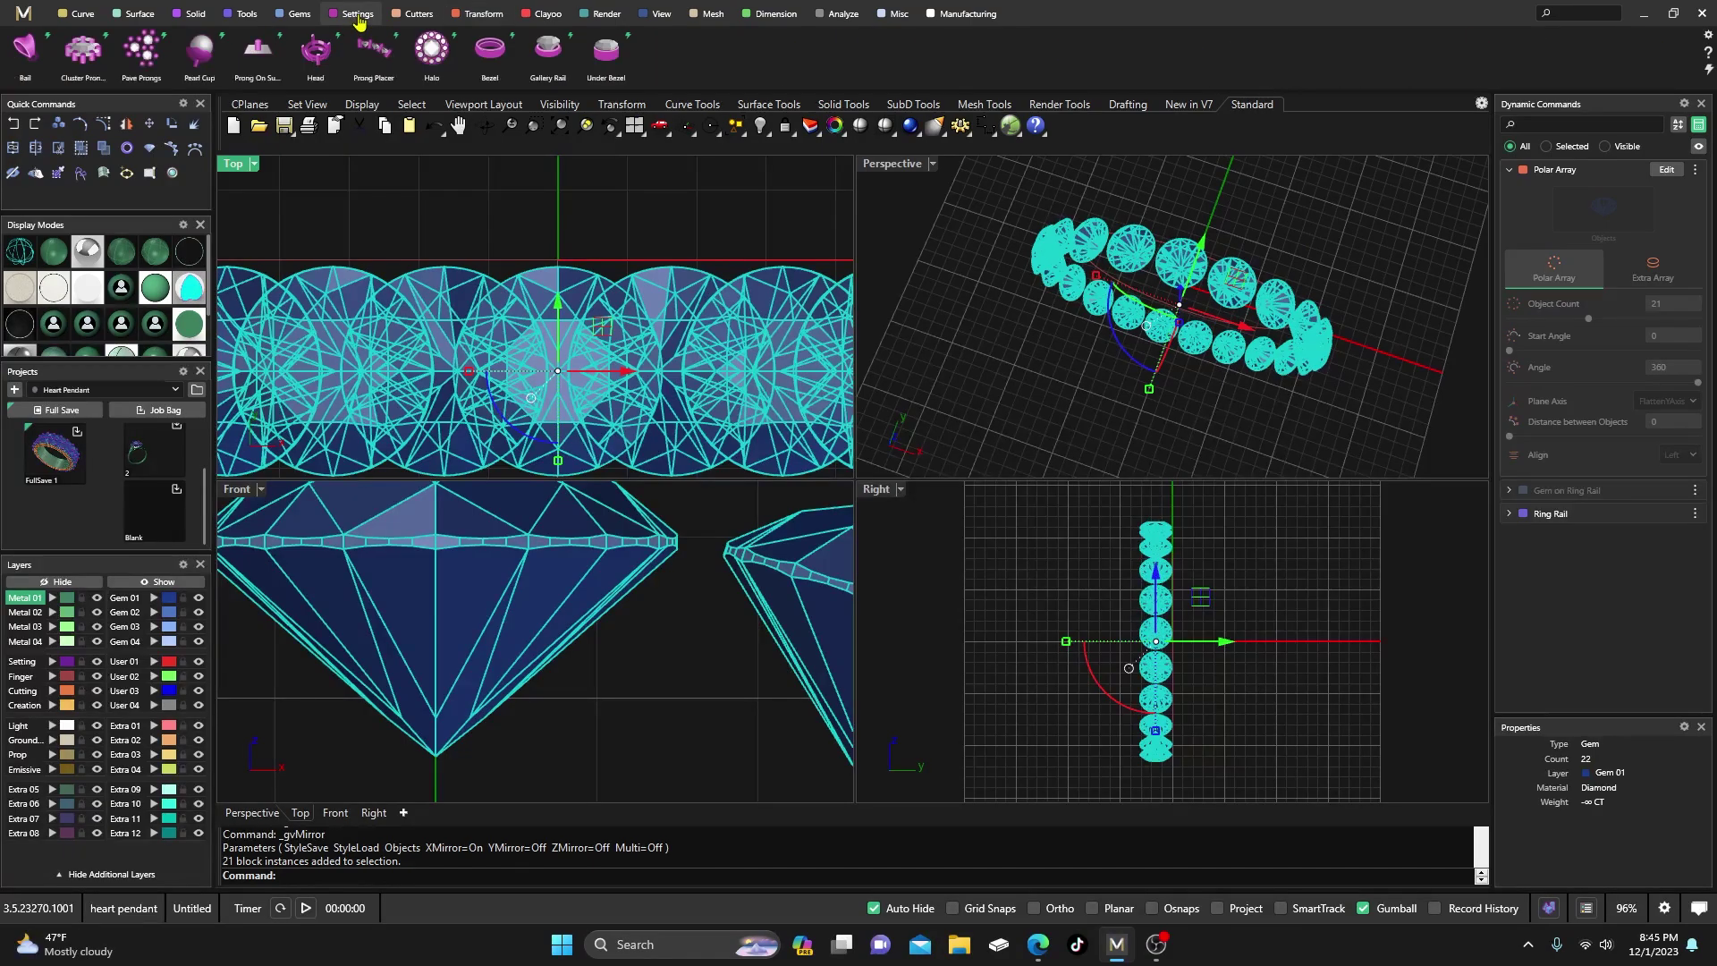
{"action": "left_click", "coordinate": [367, 60]}
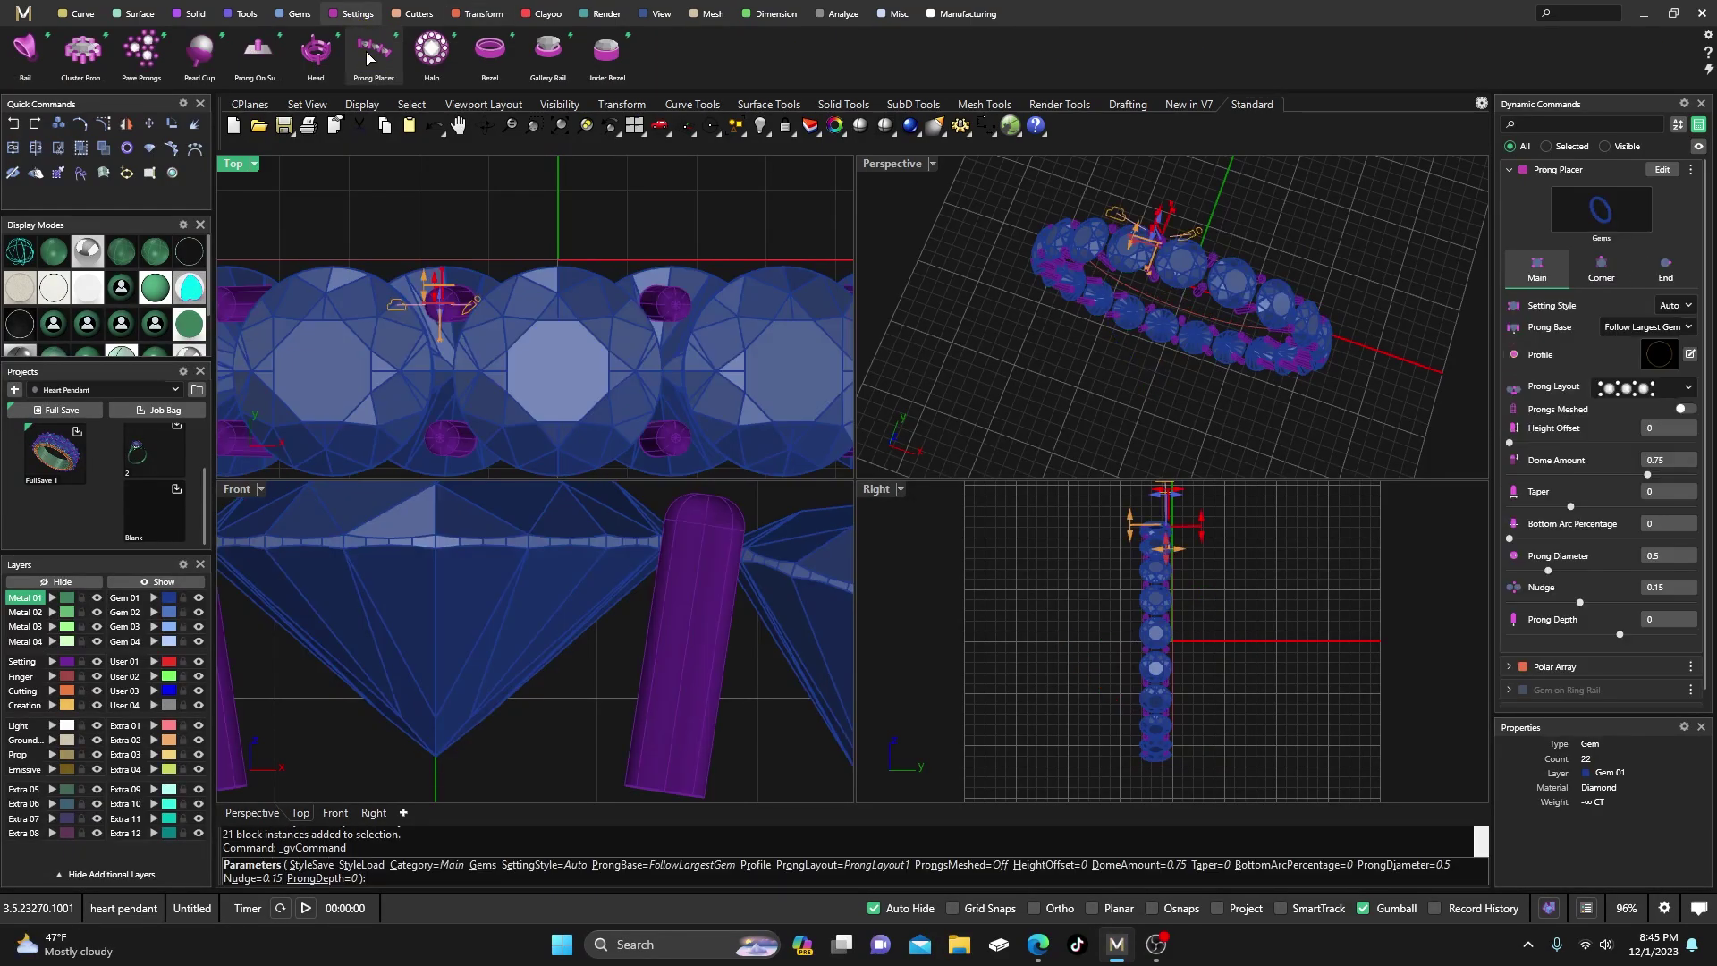
{"action": "scroll", "coordinate": [438, 299], "scroll_direction": "up", "scroll_amount": 3}
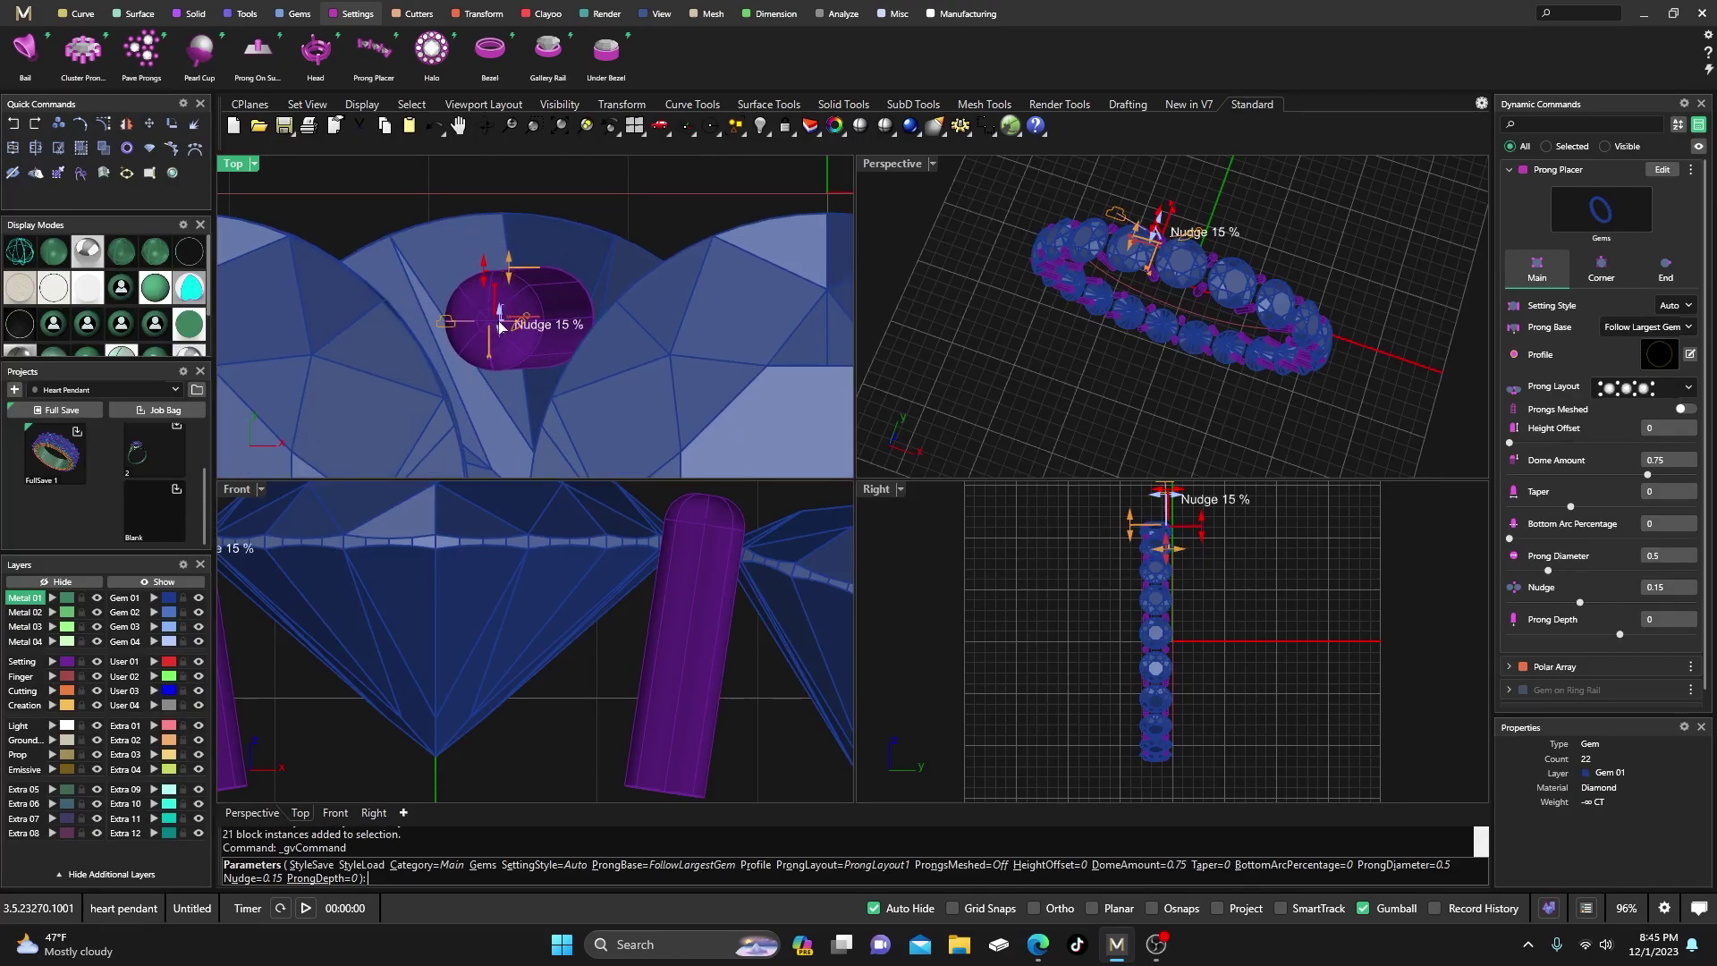
{"action": "left_click_drag", "start_coordinate": [486, 276], "coordinate": [480, 211]}
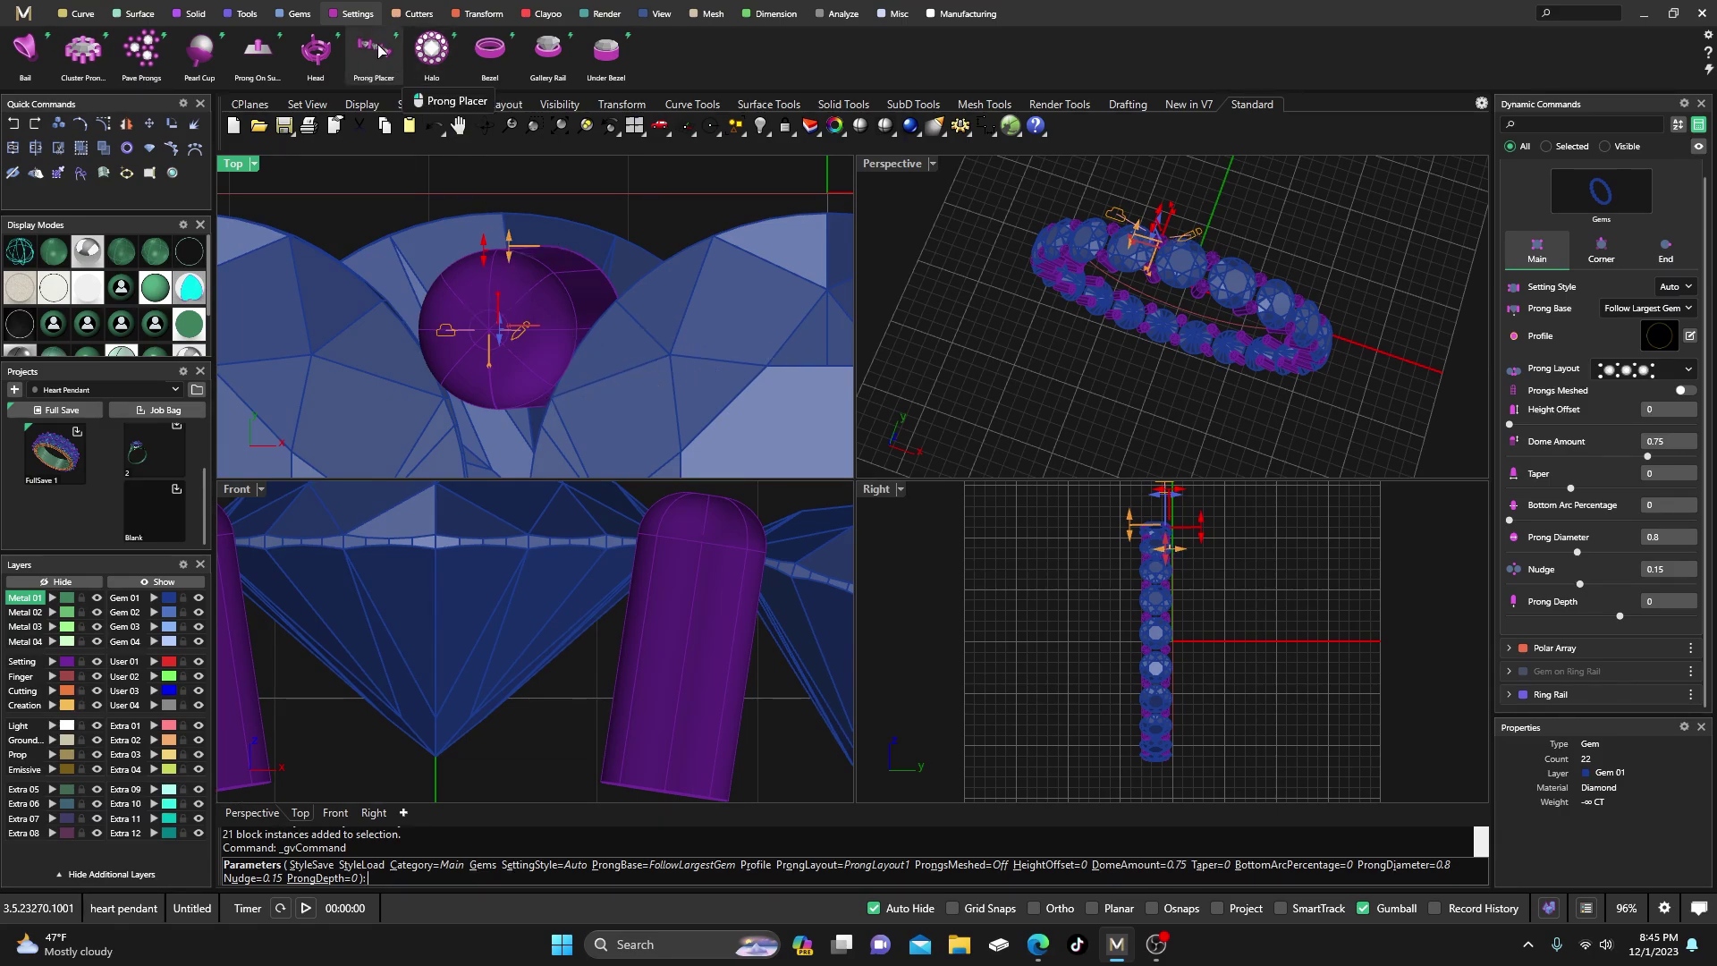
{"action": "key", "text": "Escape"}
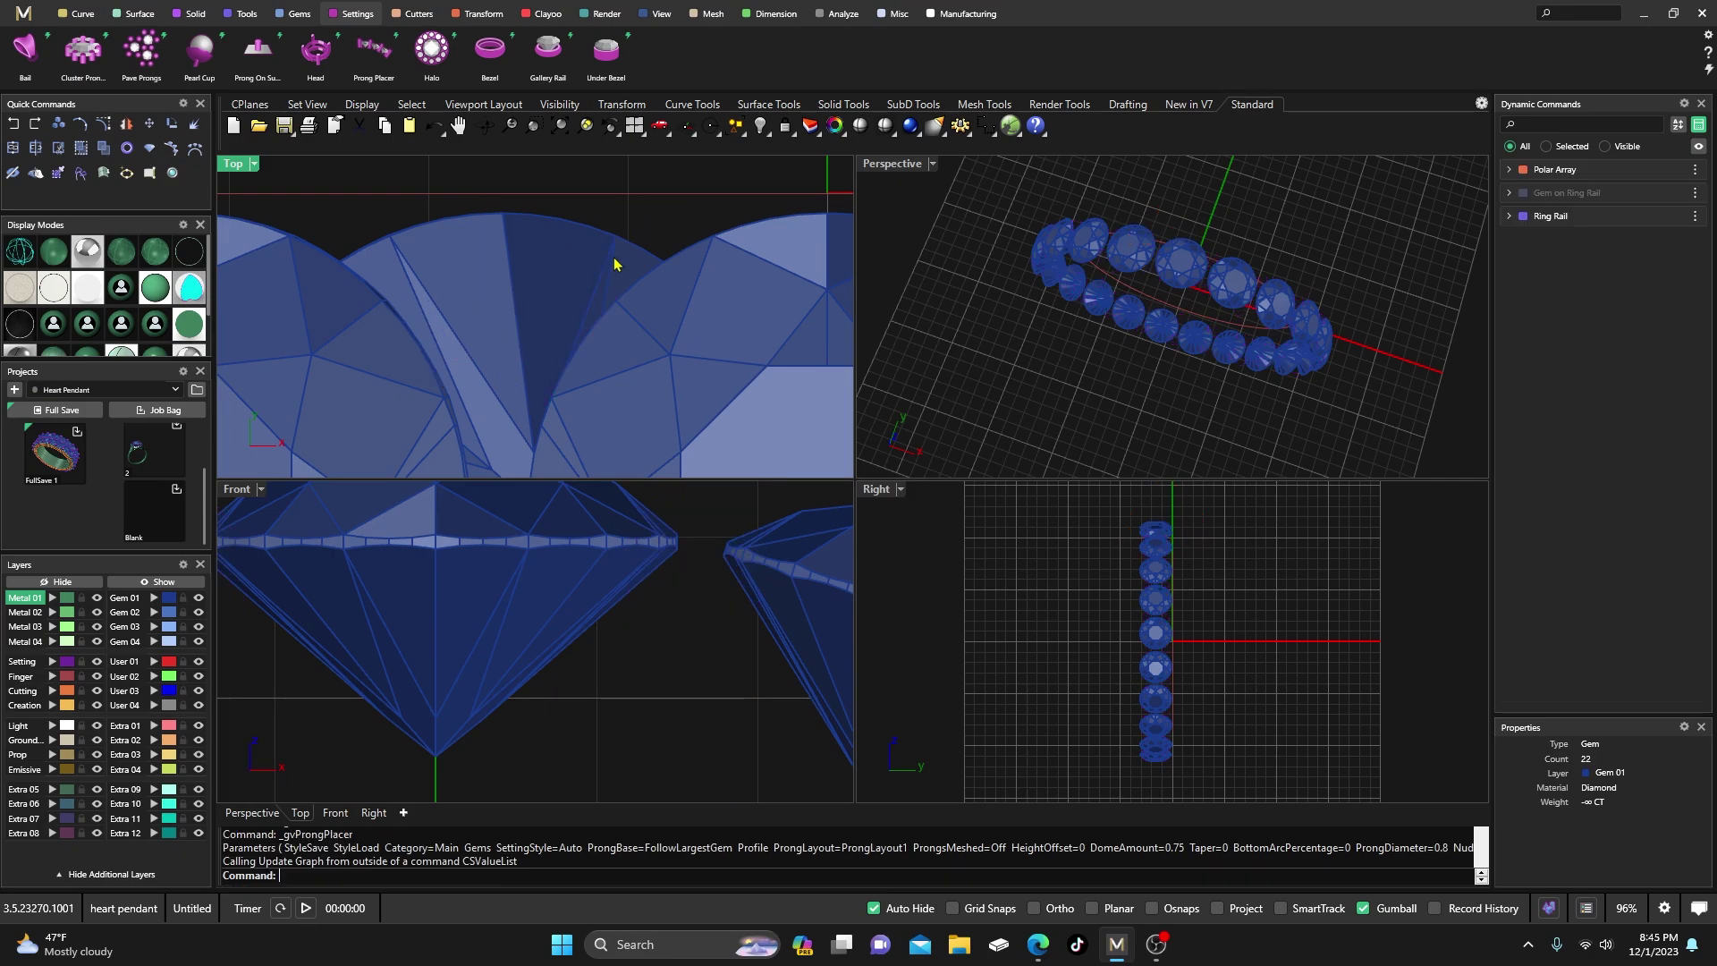
- Create a Head setting with four prongs on only the top gem of the ring and set its rail count to 0
{"action": "left_click", "coordinate": [655, 281]}
{"action": "left_click", "coordinate": [666, 218]}
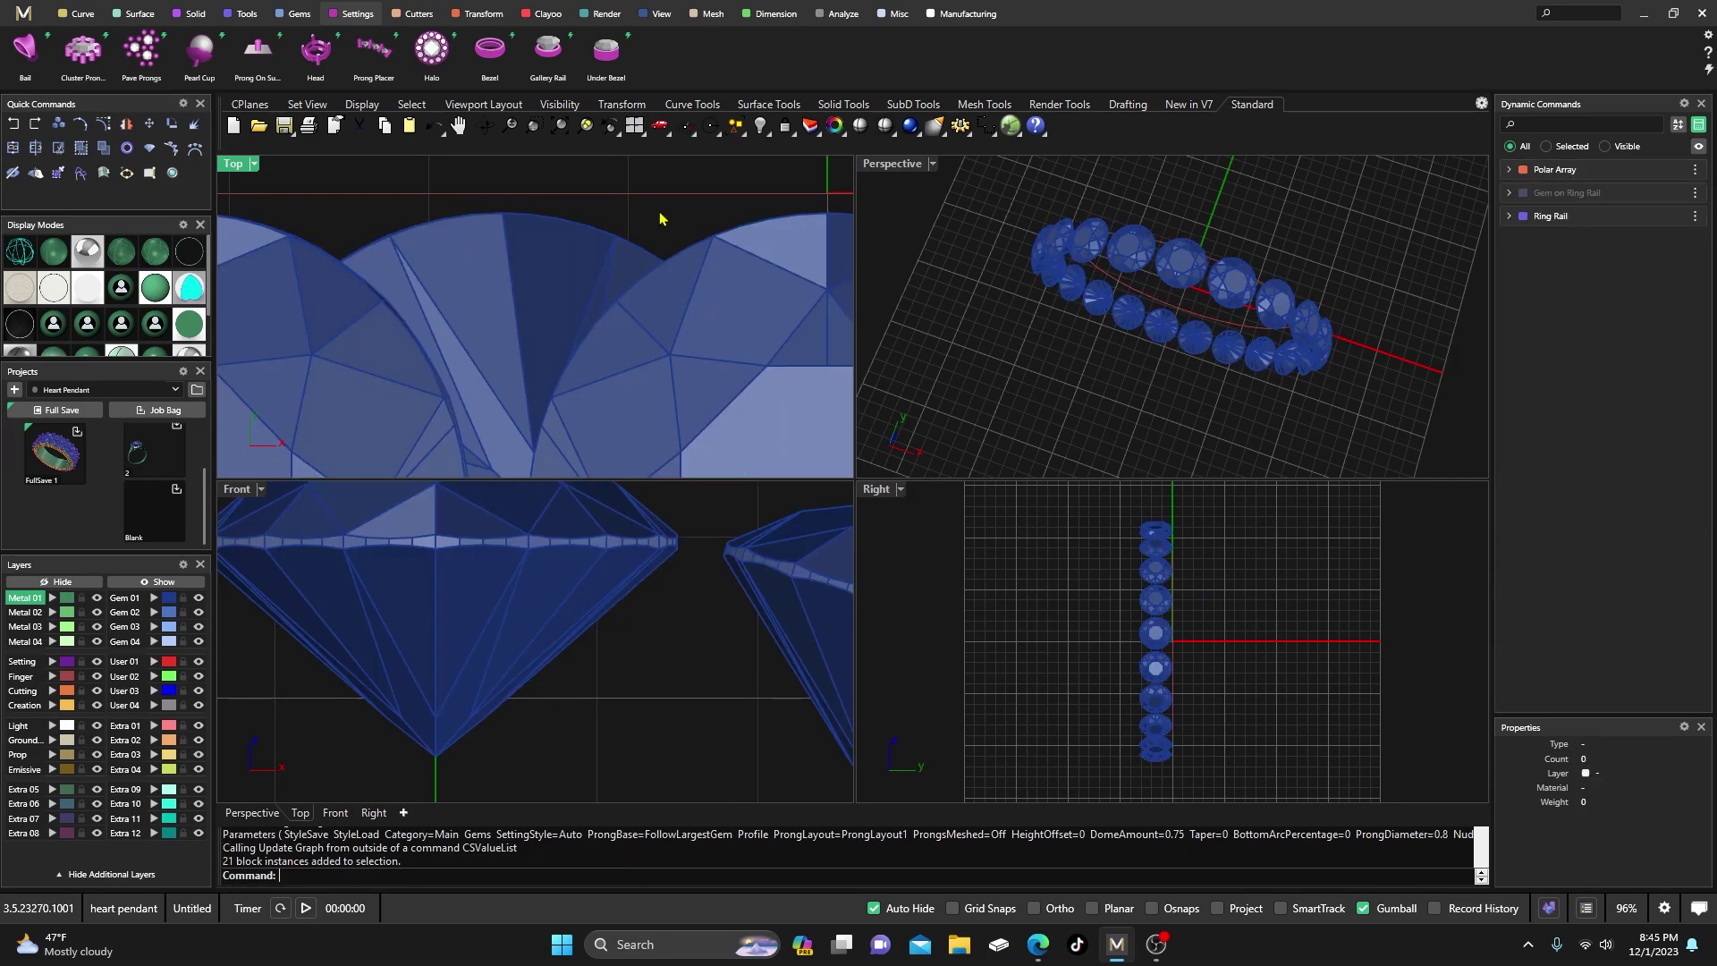
{"action": "scroll", "coordinate": [514, 289], "scroll_direction": "down", "scroll_amount": 2}
{"action": "scroll", "coordinate": [1168, 267], "scroll_direction": "up", "scroll_amount": 3}
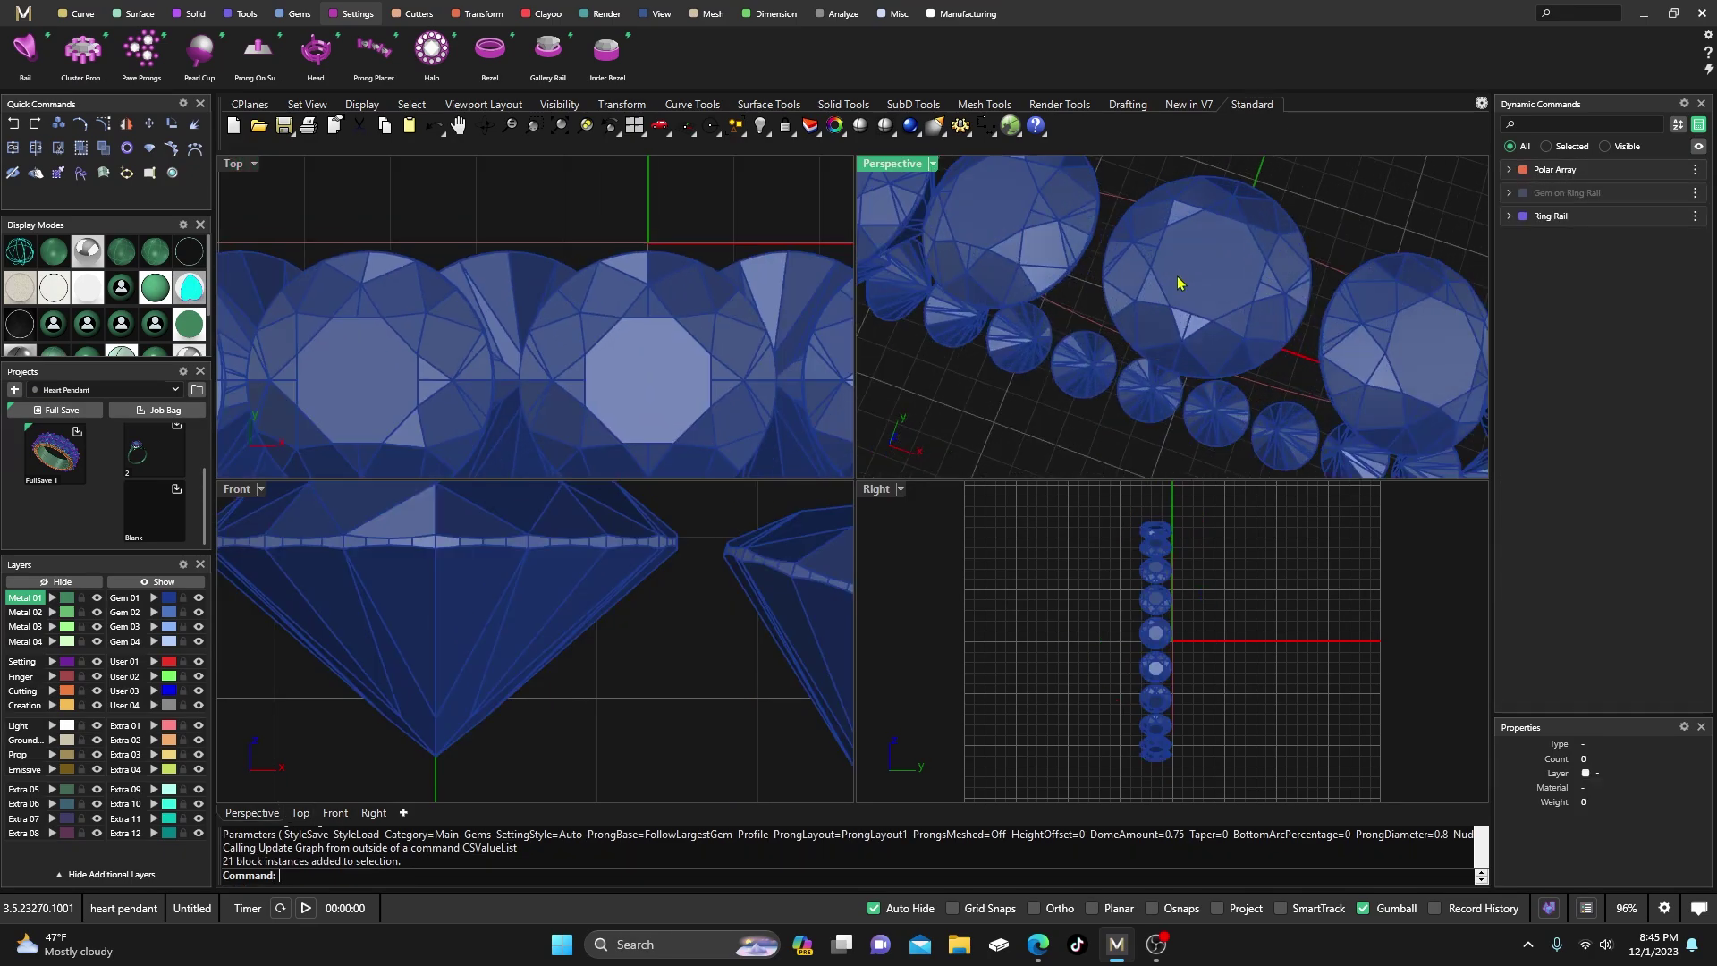
{"action": "left_click", "coordinate": [1180, 280]}
{"action": "left_click", "coordinate": [1306, 192]}
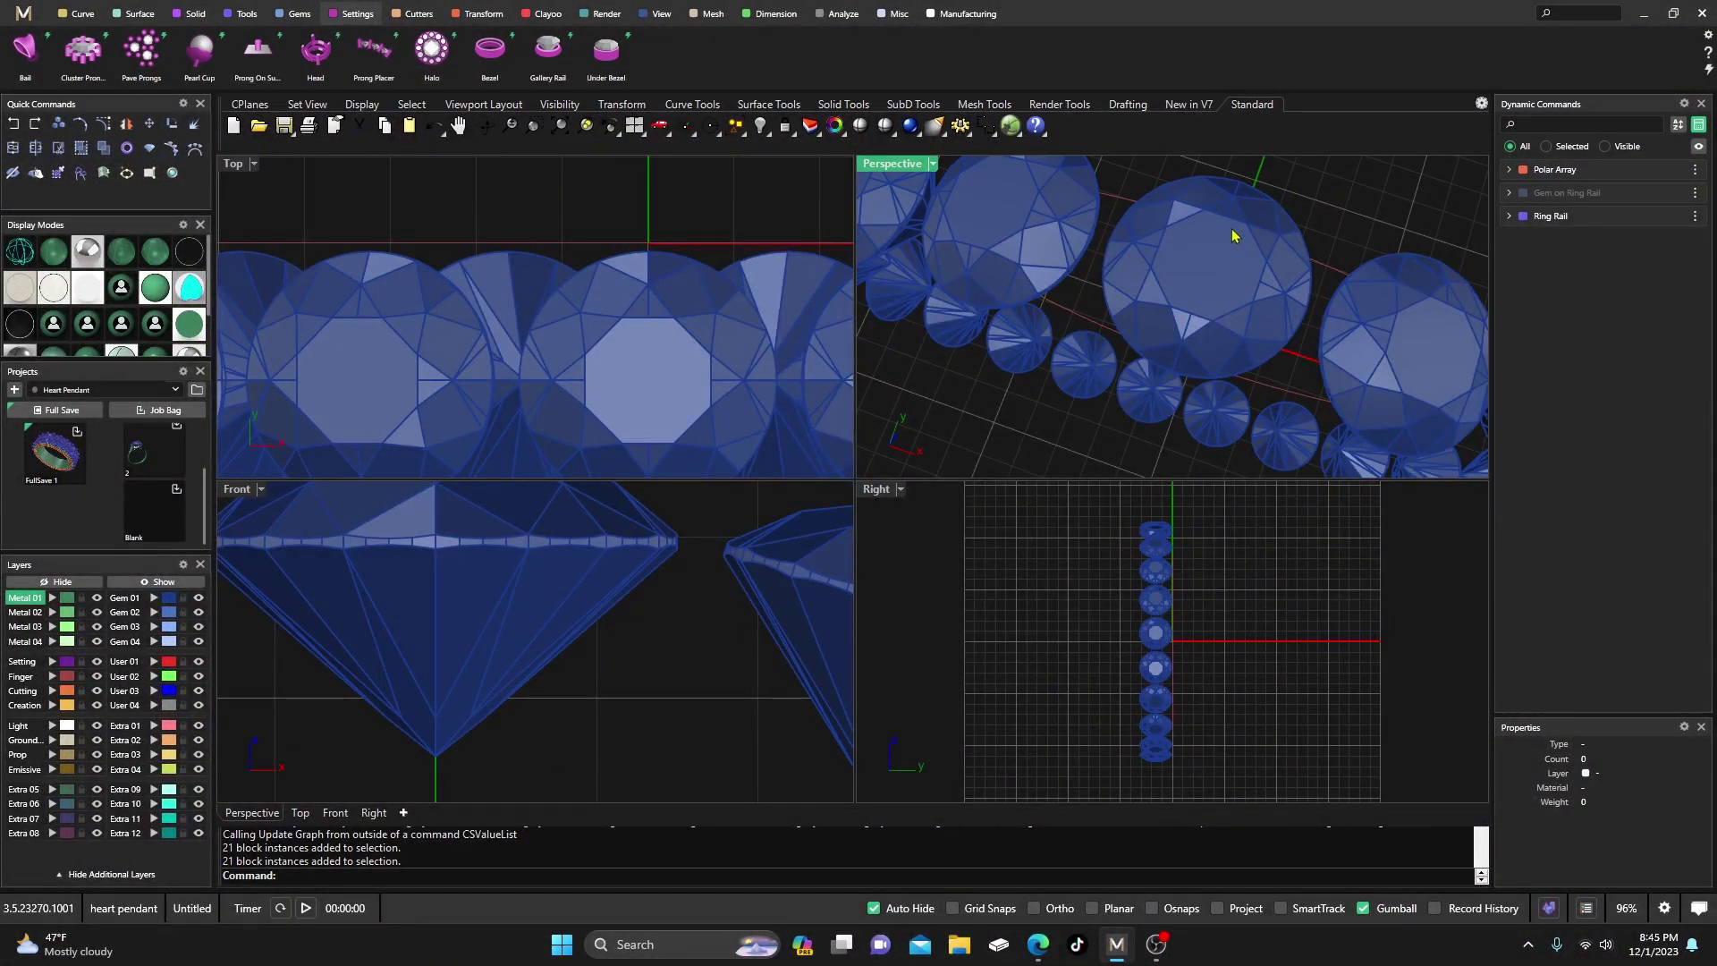
{"action": "left_click", "coordinate": [1218, 263]}
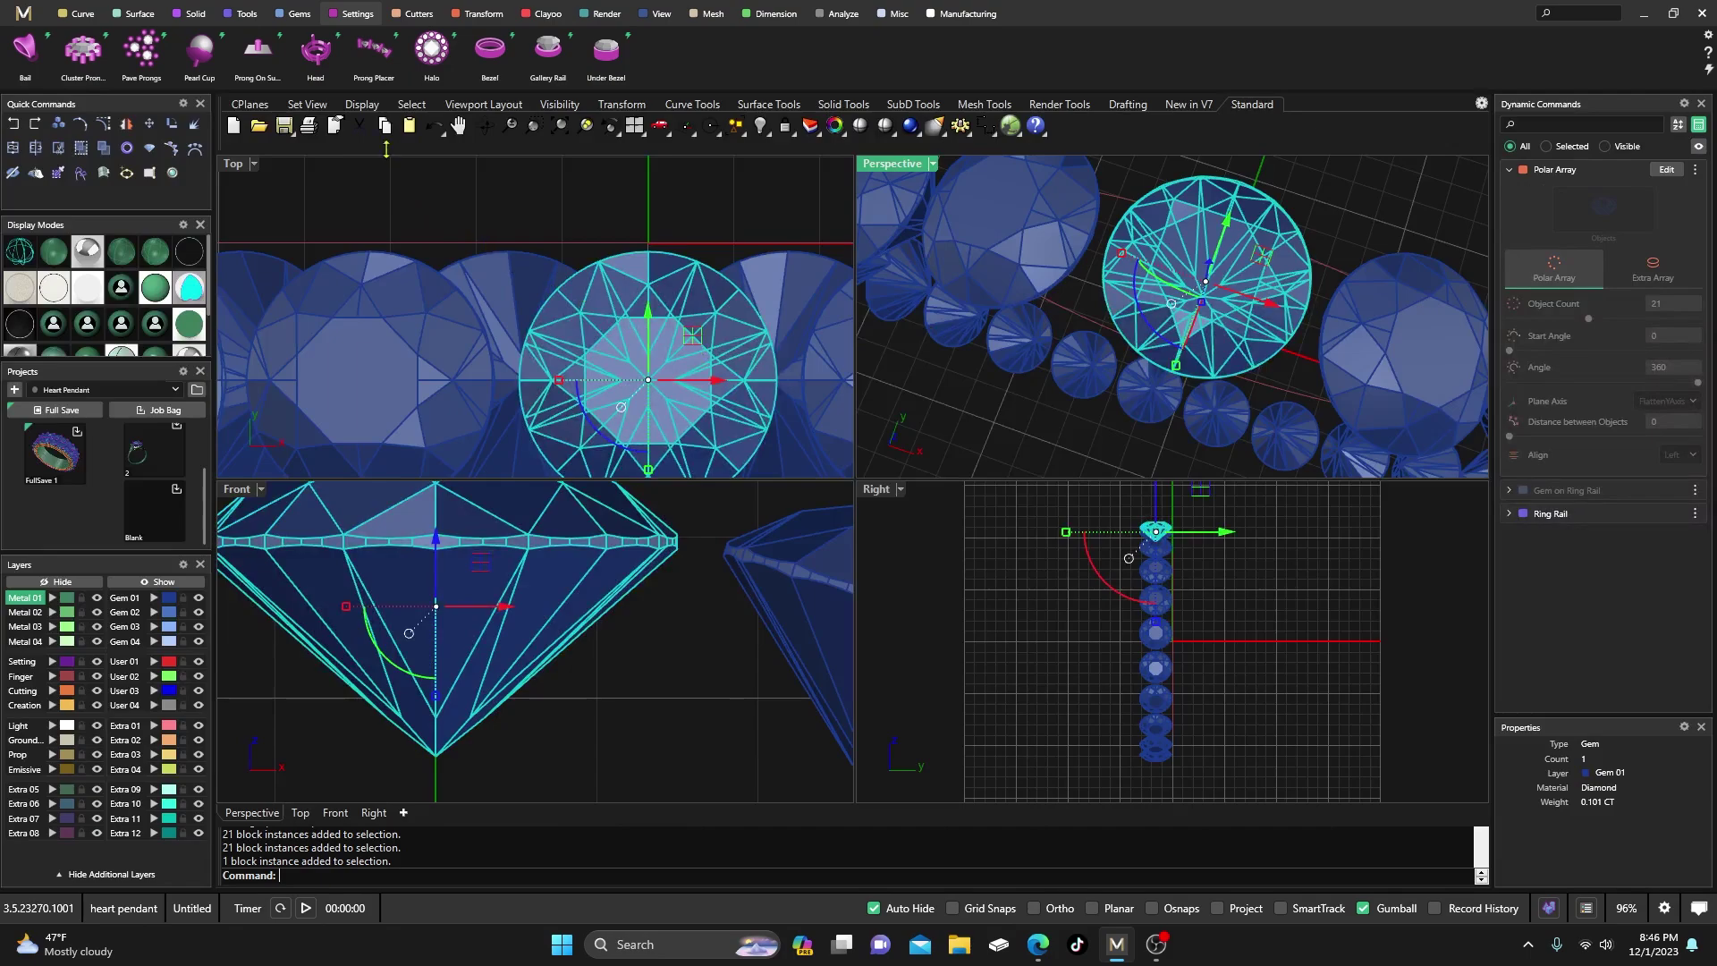
{"action": "left_click", "coordinate": [326, 63]}
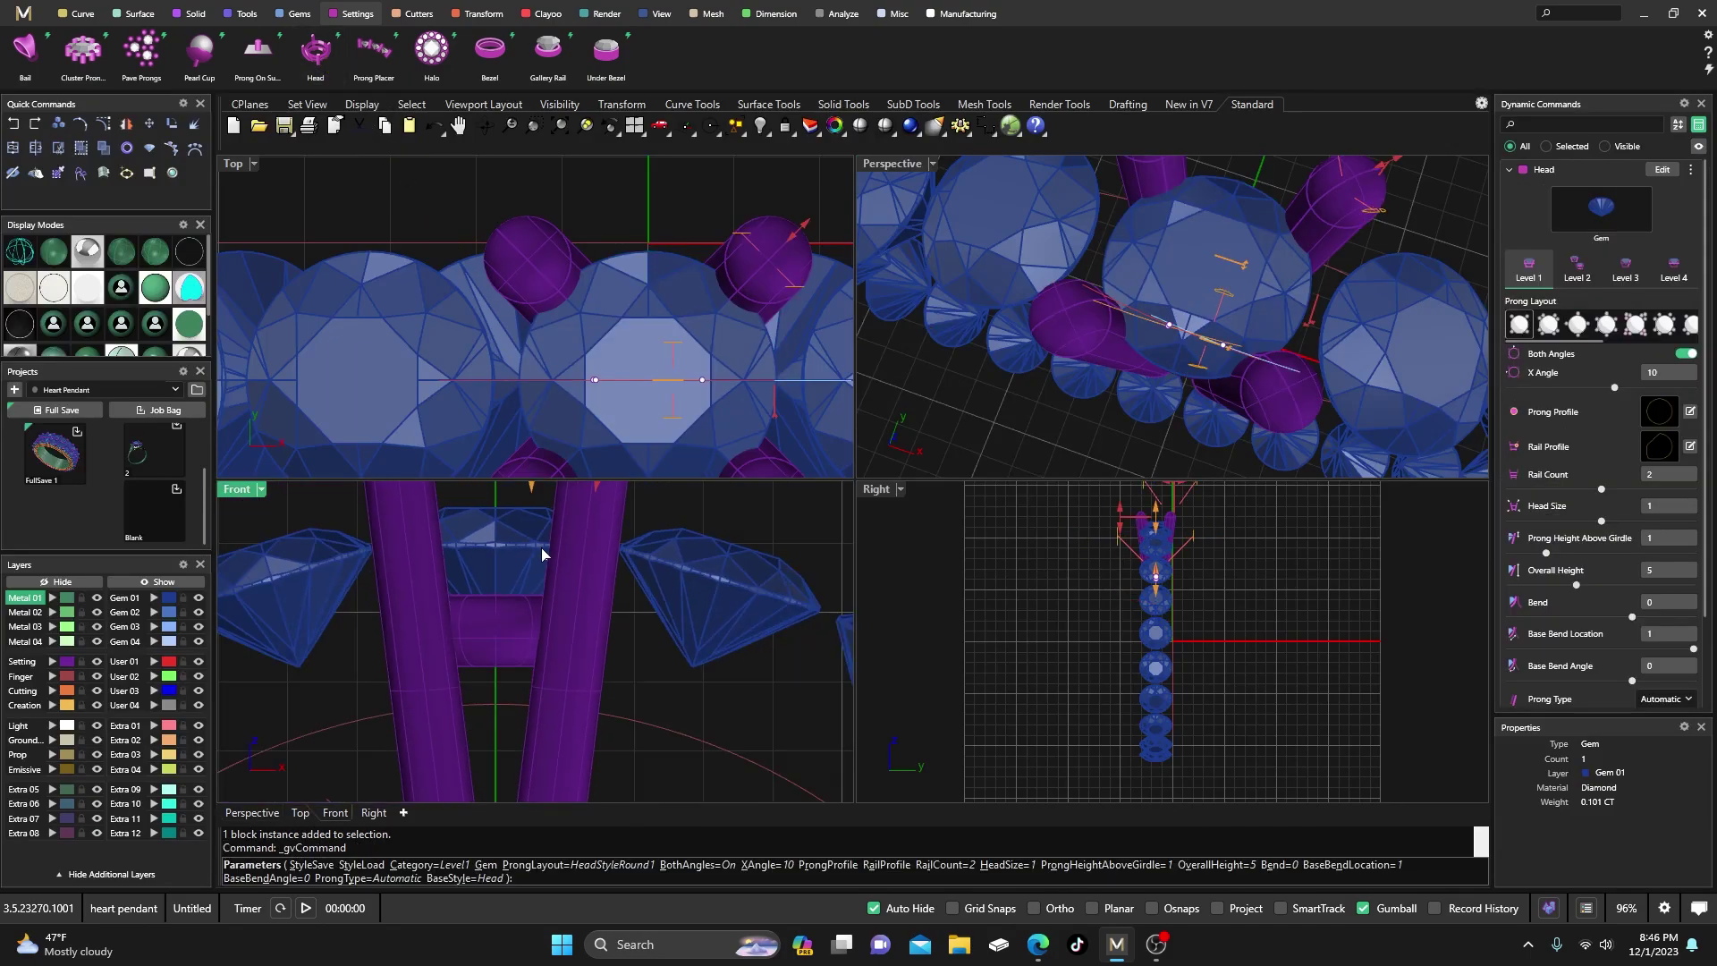
{"action": "scroll", "coordinate": [578, 587], "scroll_direction": "down", "scroll_amount": 5}
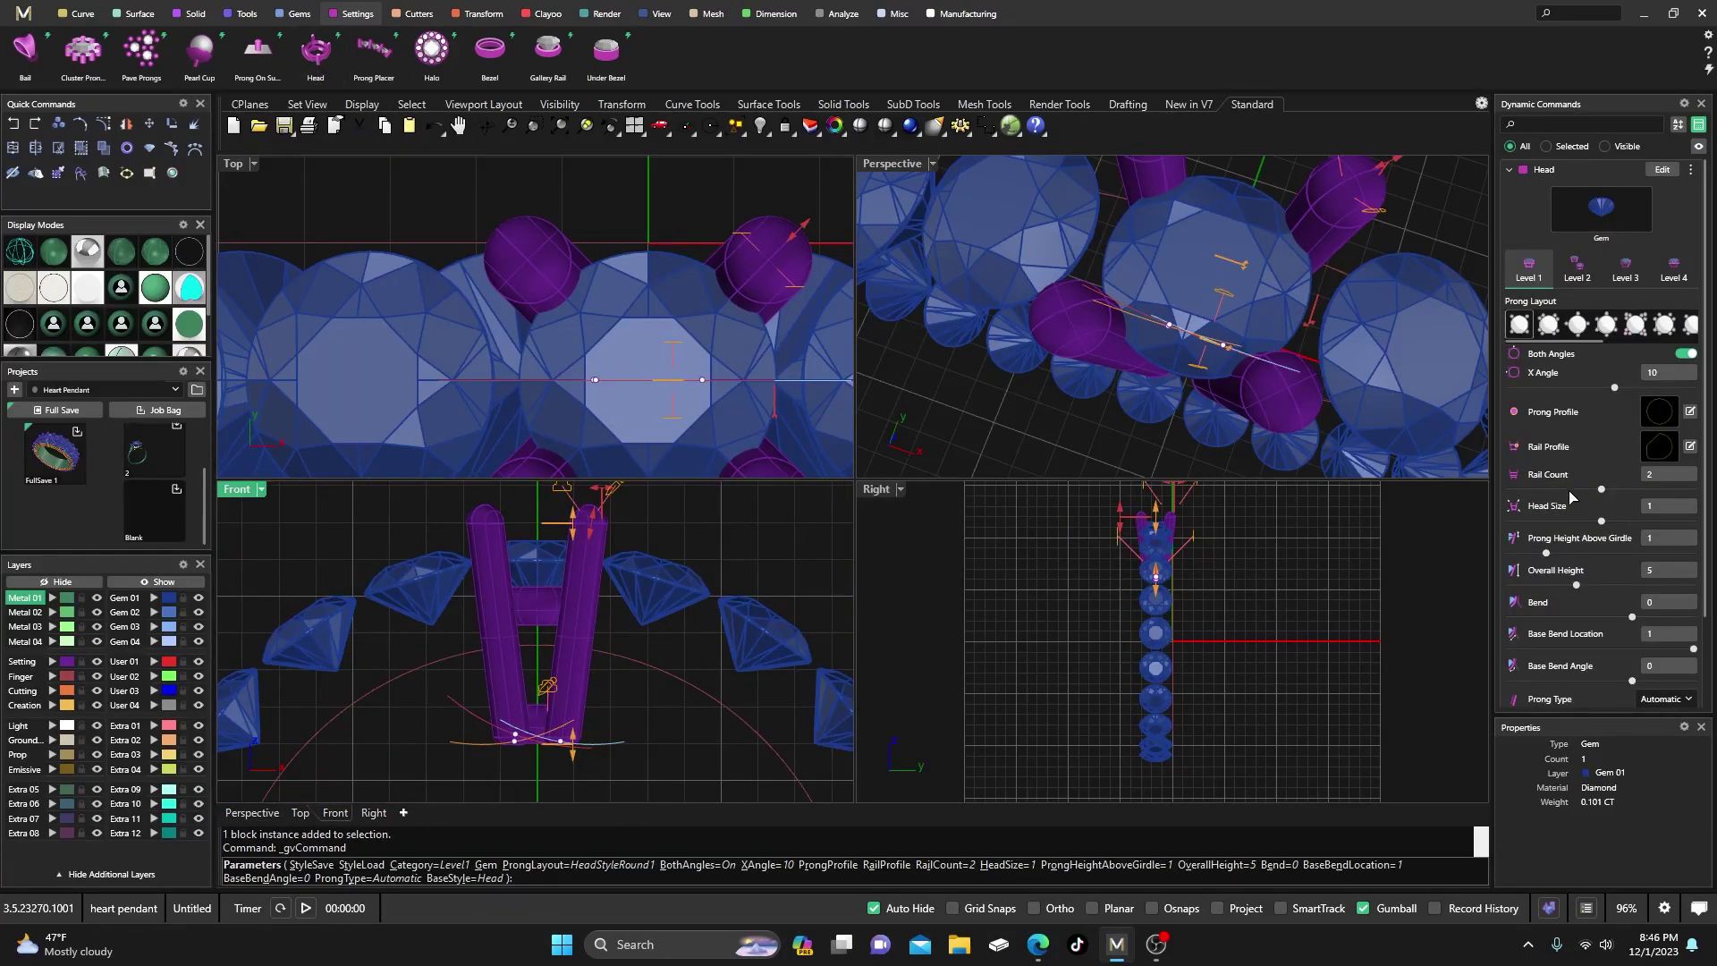
{"action": "left_click_drag", "start_coordinate": [1602, 491], "coordinate": [1430, 509]}
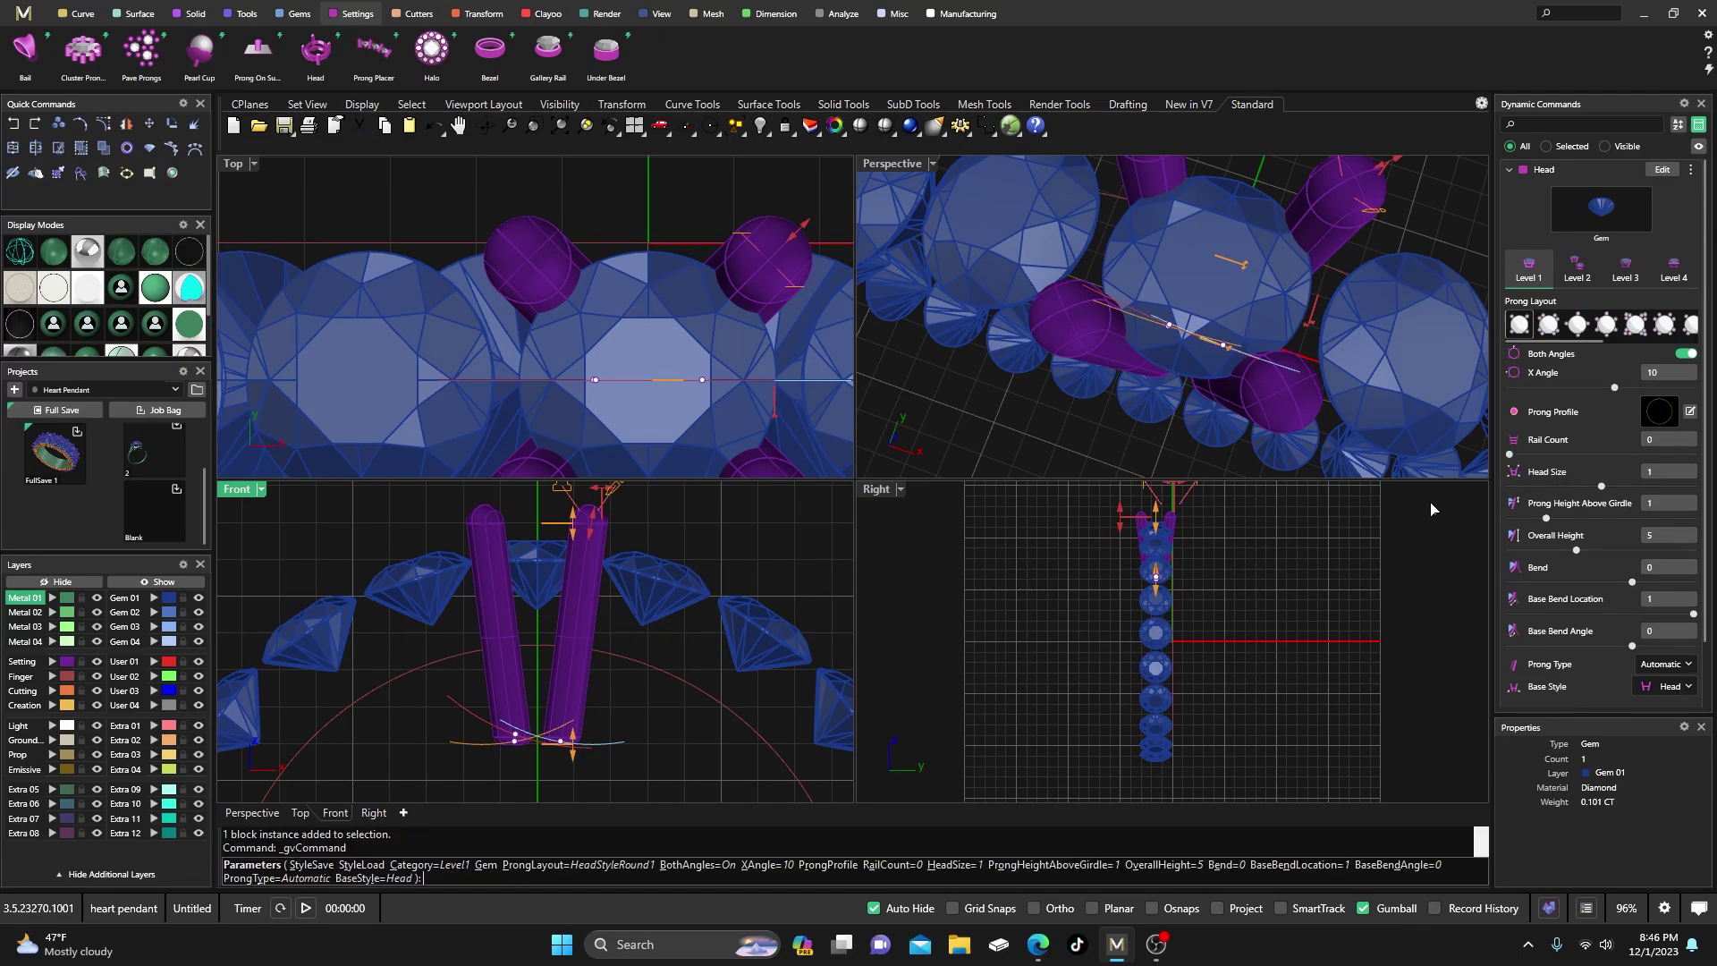
- Shorten the head's overall height to 1.2 mm and set its X angle to 8 degrees
{"action": "mouse_move", "coordinate": [574, 767]}
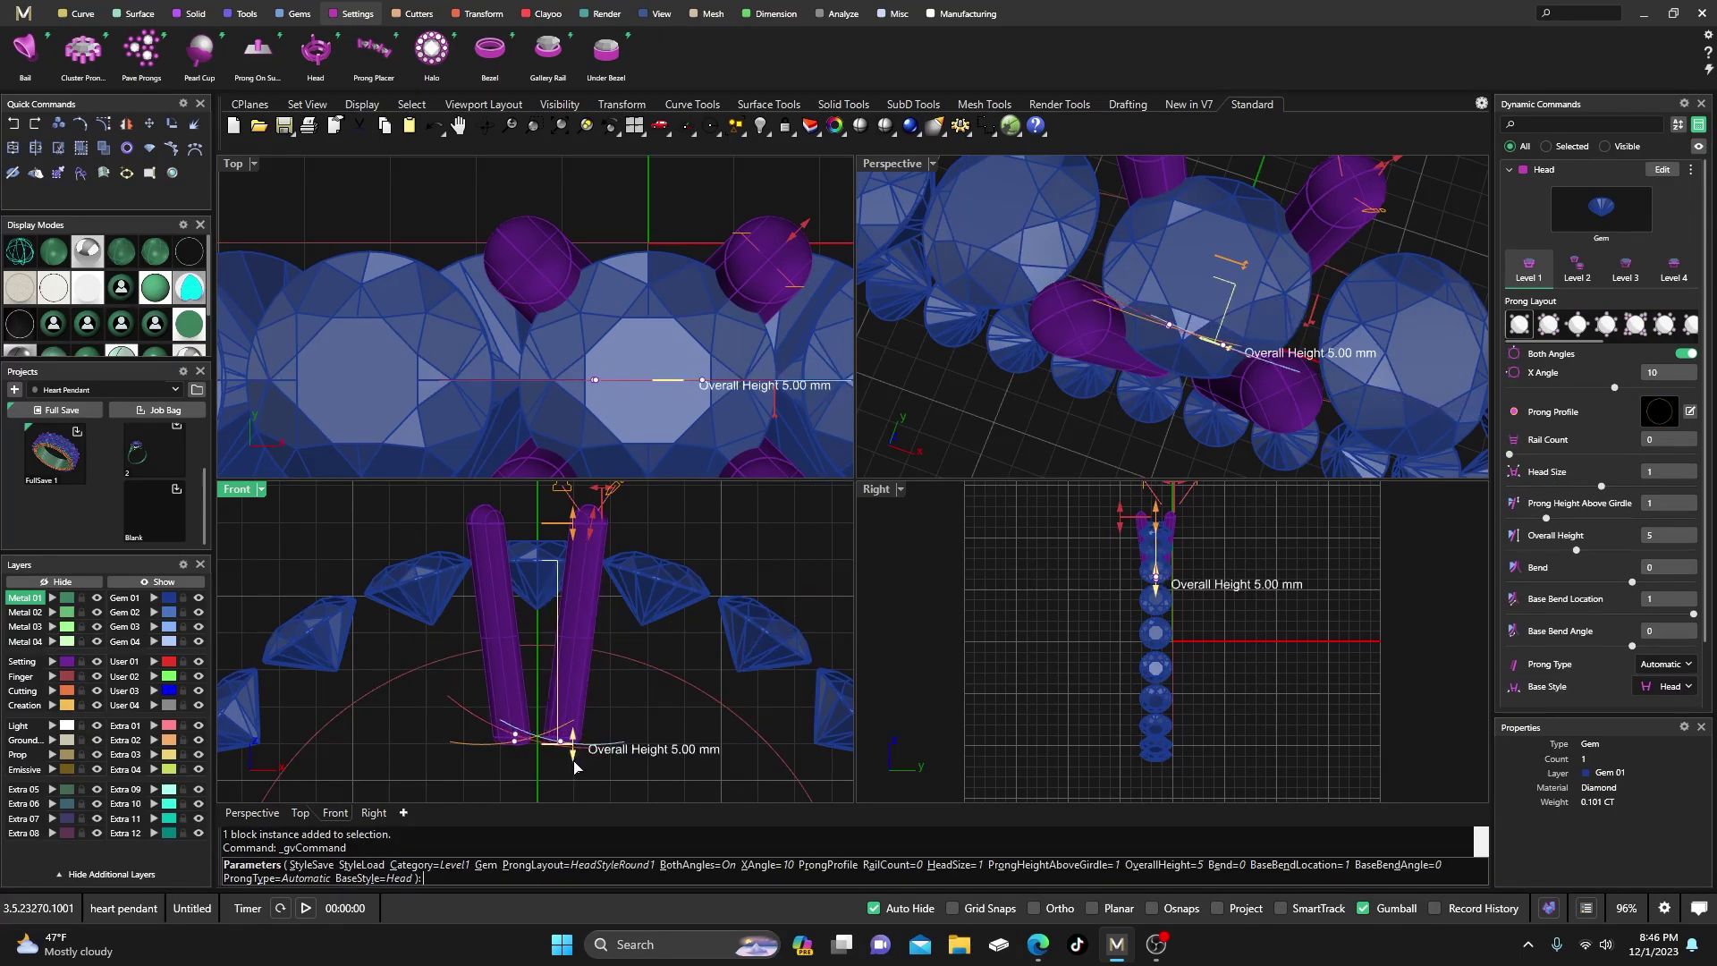
{"action": "left_click_drag", "start_coordinate": [574, 767], "coordinate": [595, 611]}
{"action": "scroll", "coordinate": [563, 603], "scroll_direction": "up", "scroll_amount": 3}
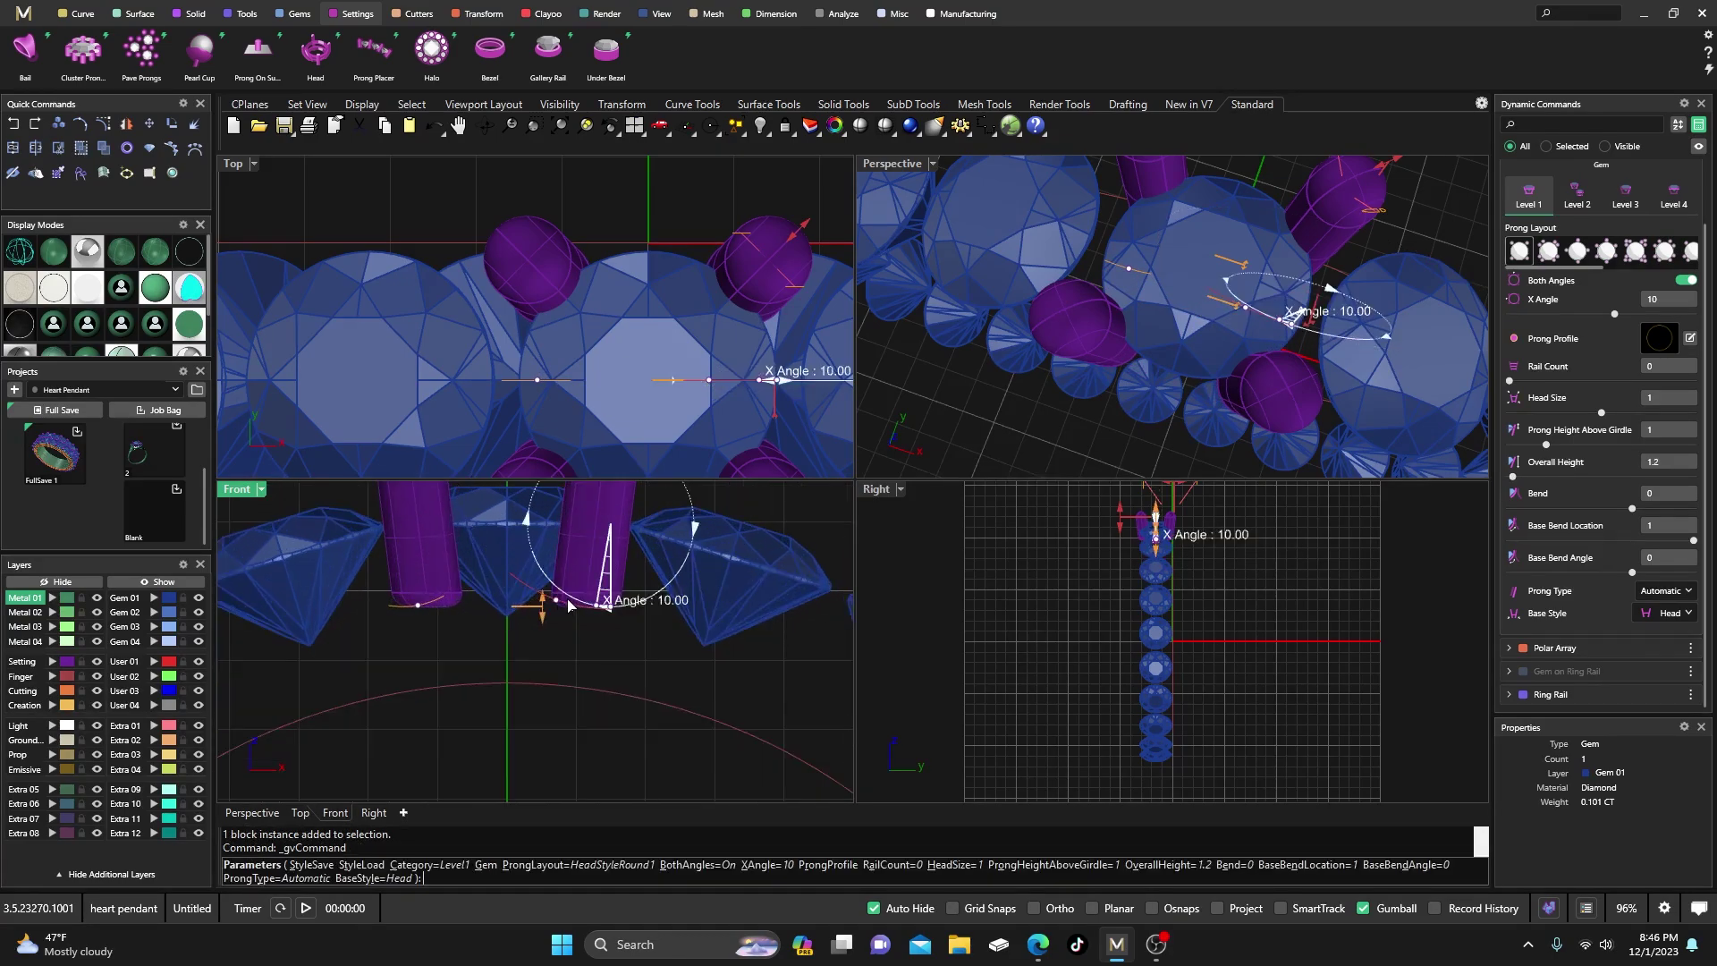
{"action": "scroll", "coordinate": [589, 673], "scroll_direction": "up", "scroll_amount": 1}
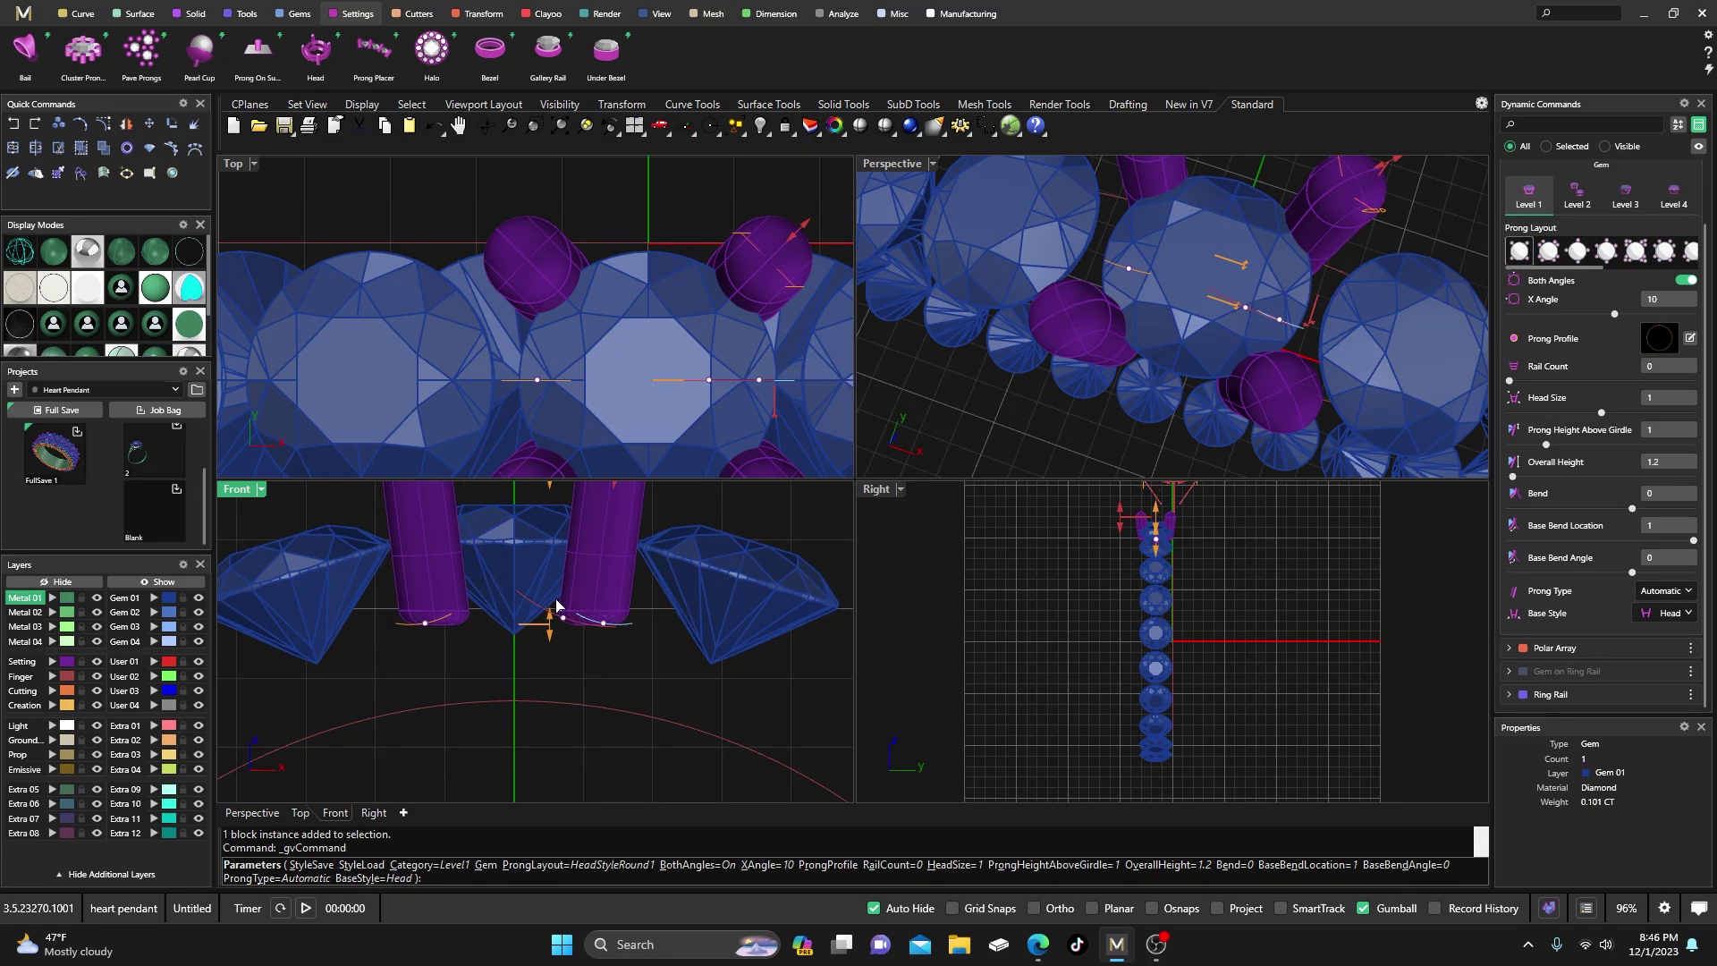
{"action": "mouse_move", "coordinate": [577, 617]}
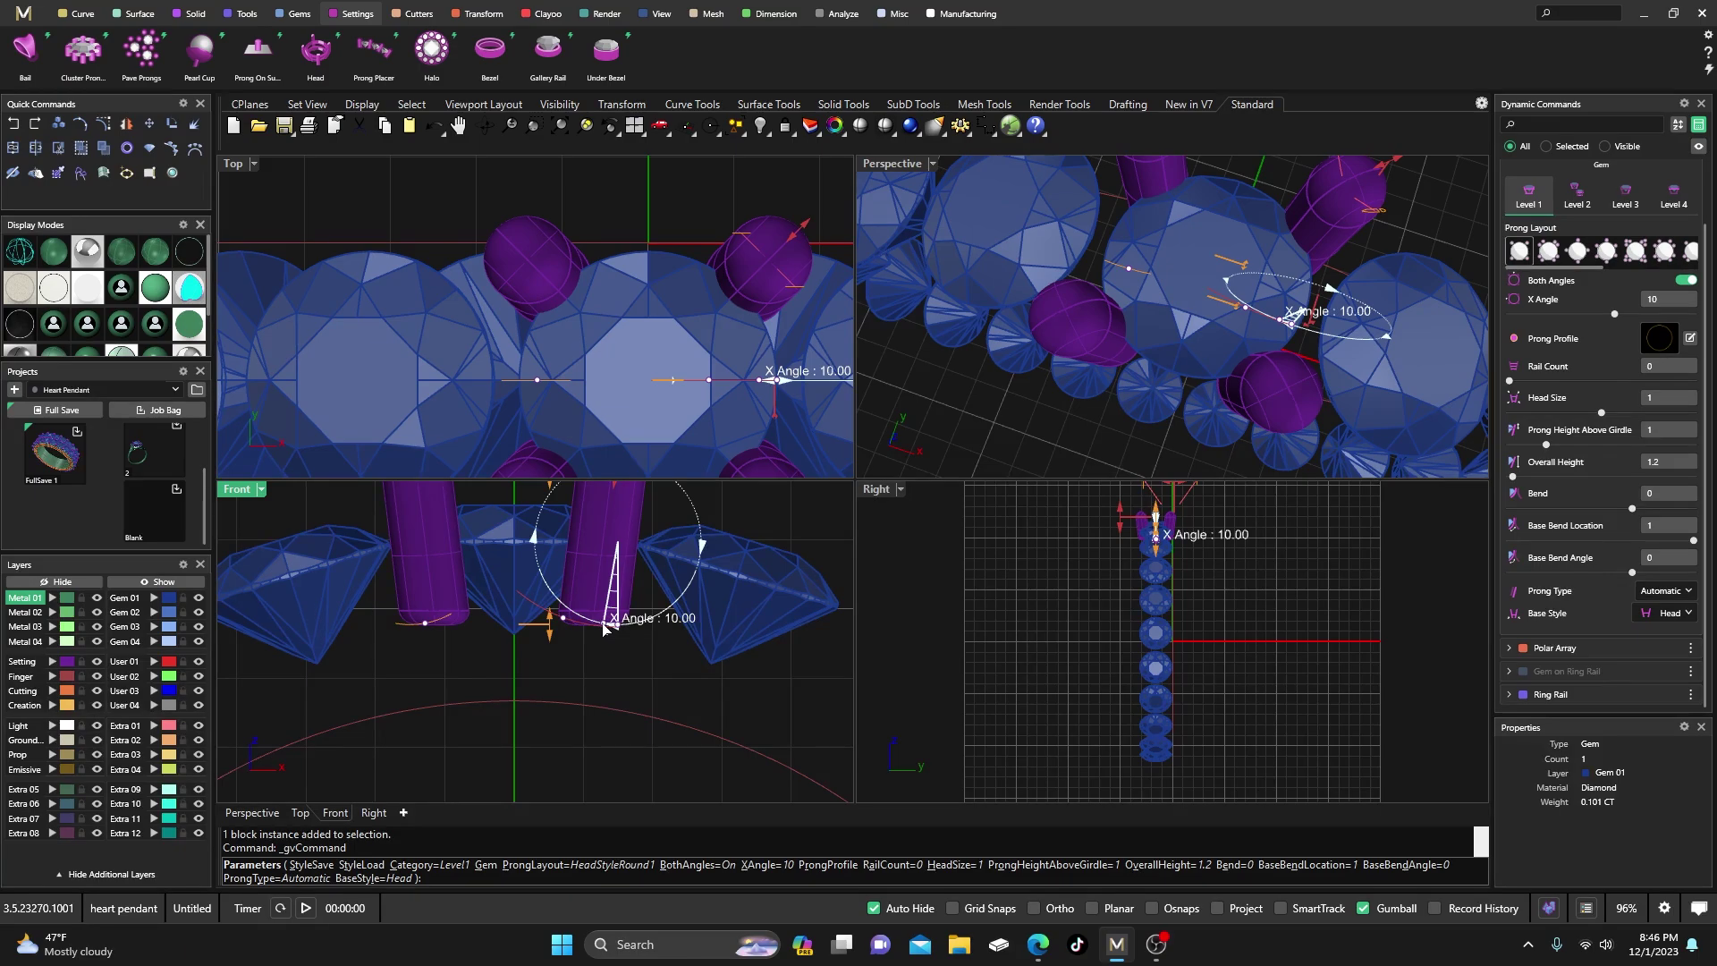
{"action": "left_click_drag", "start_coordinate": [604, 628], "coordinate": [612, 624]}
- Set the head's prong height above the girdle to 0.63 mm
{"action": "scroll", "coordinate": [1199, 559], "scroll_direction": "up", "scroll_amount": 8}
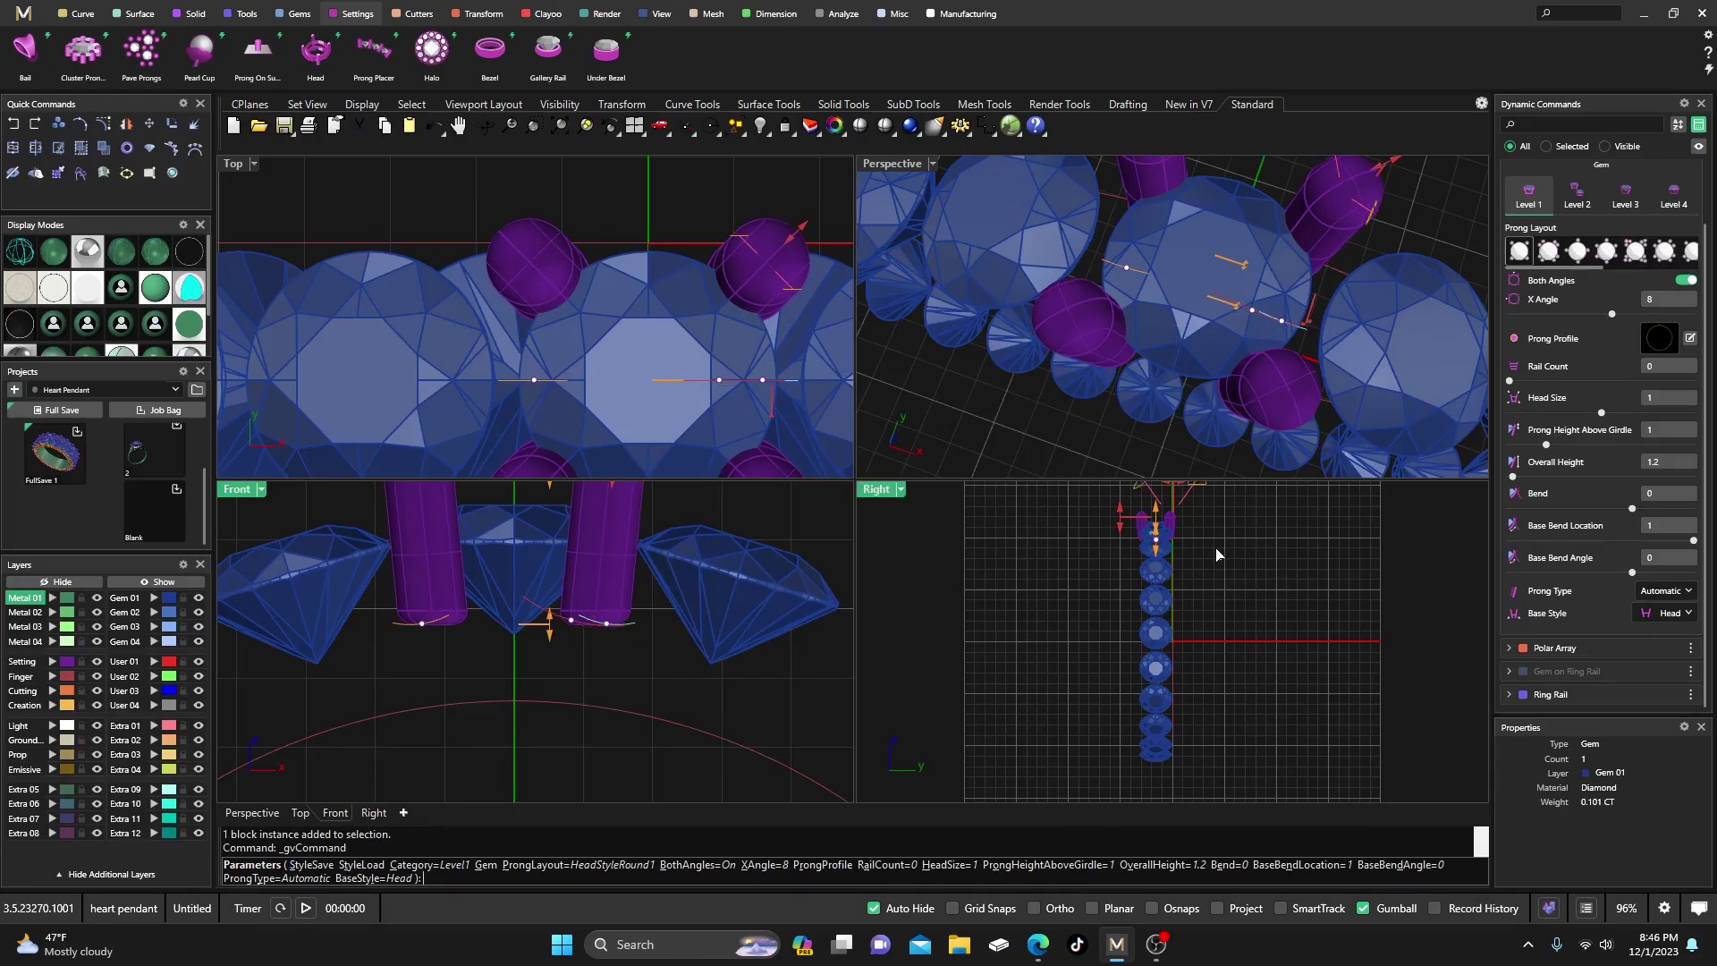
{"action": "scroll", "coordinate": [1152, 573], "scroll_direction": "up", "scroll_amount": 2}
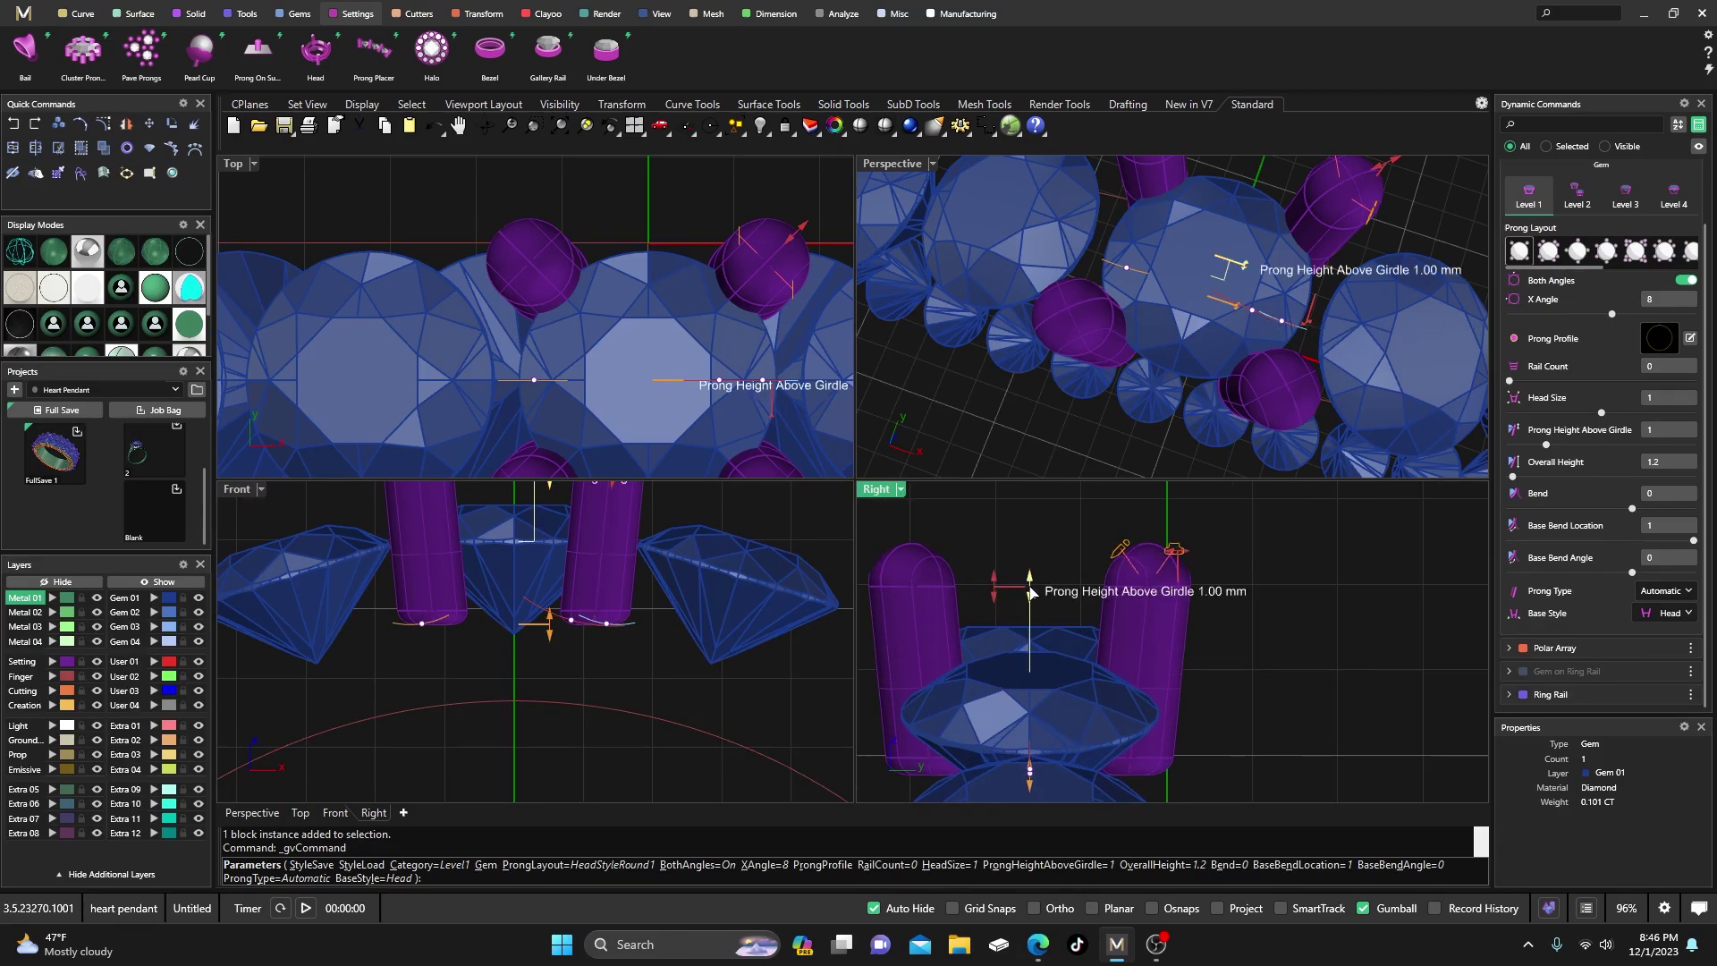
{"action": "left_click_drag", "start_coordinate": [1030, 592], "coordinate": [1030, 624]}
- Check the prongs in an enlarged perspective view and reduce the head size to 0.78 mm
{"action": "double_click", "coordinate": [889, 168]}
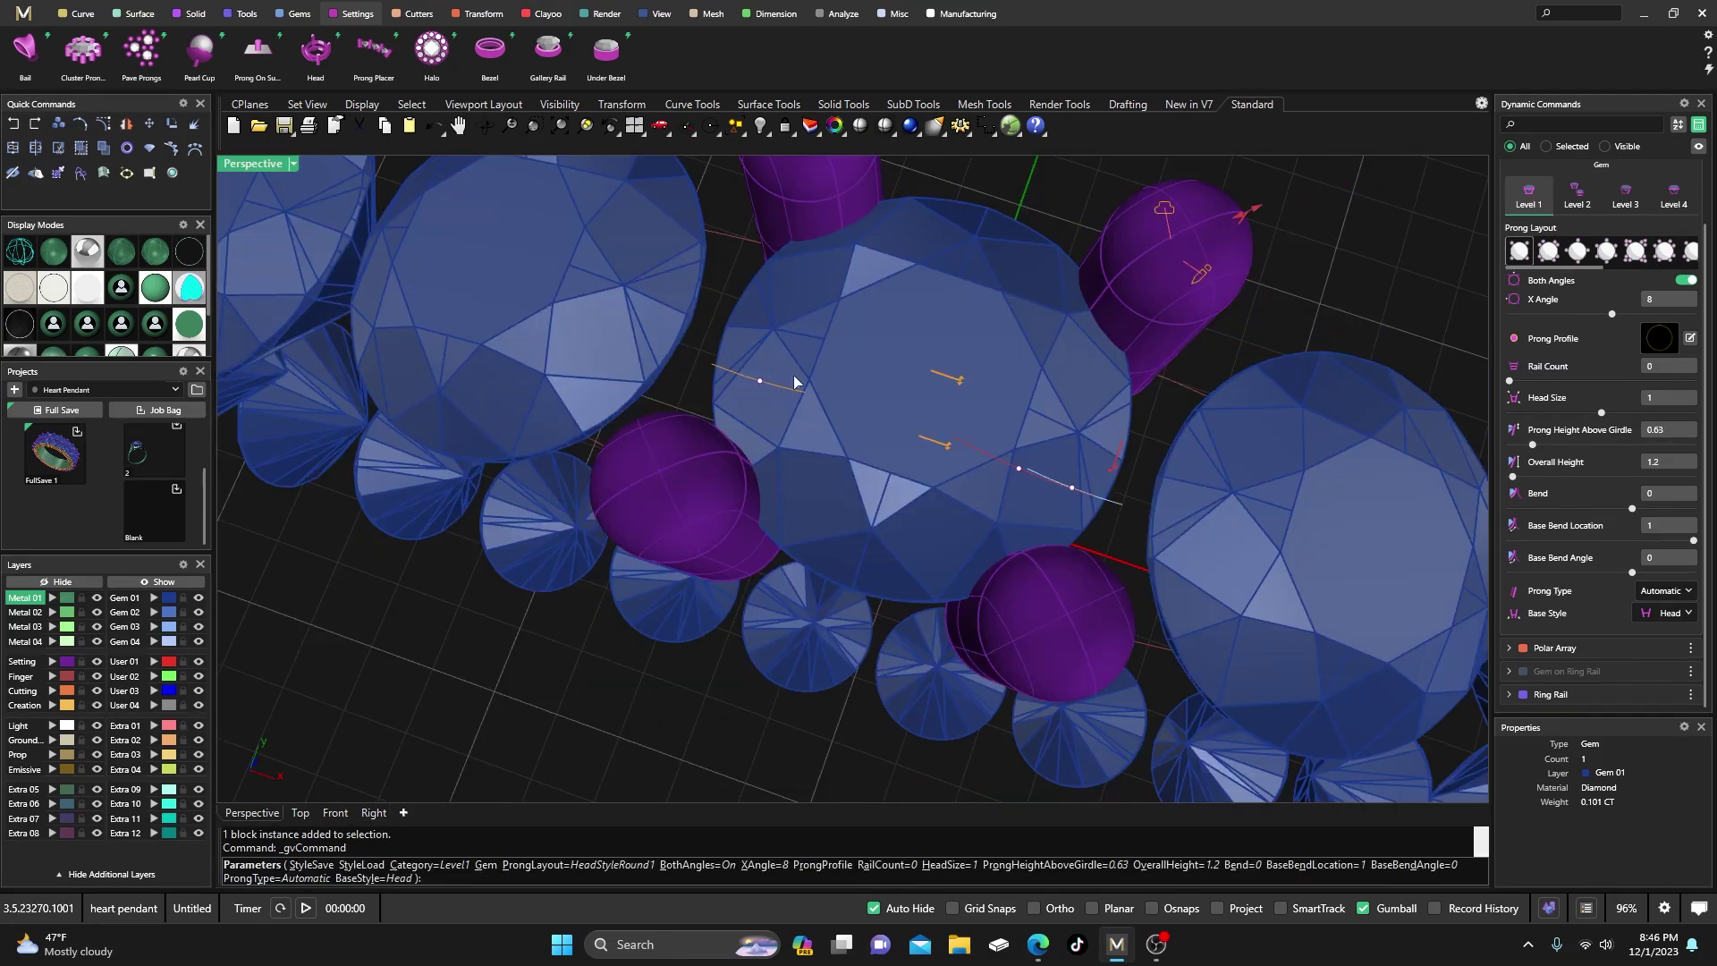
{"action": "scroll", "coordinate": [763, 563], "scroll_direction": "down", "scroll_amount": 12}
{"action": "right_click_drag", "start_coordinate": [763, 577], "coordinate": [710, 487]}
{"action": "scroll", "coordinate": [781, 544], "scroll_direction": "down", "scroll_amount": 4}
{"action": "scroll", "coordinate": [787, 371], "scroll_direction": "up", "scroll_amount": 15}
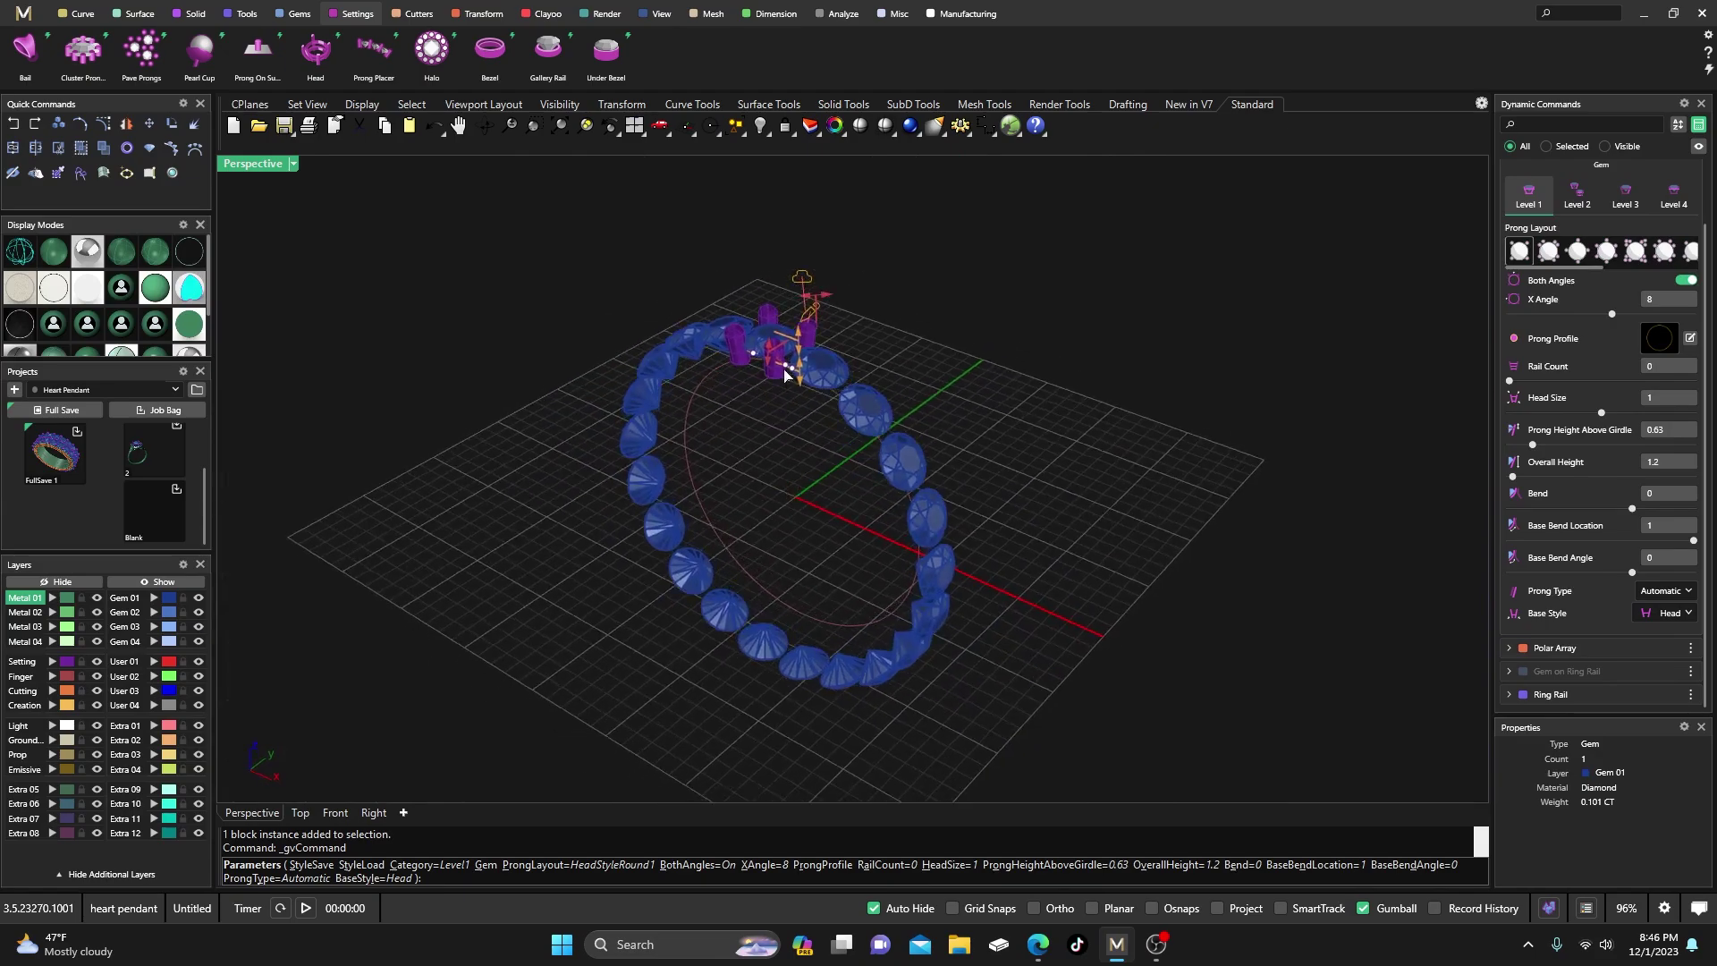
{"action": "right_click_drag", "start_coordinate": [814, 369], "coordinate": [846, 436]}
{"action": "scroll", "coordinate": [973, 452], "scroll_direction": "down", "scroll_amount": 5}
{"action": "scroll", "coordinate": [975, 519], "scroll_direction": "up", "scroll_amount": 5}
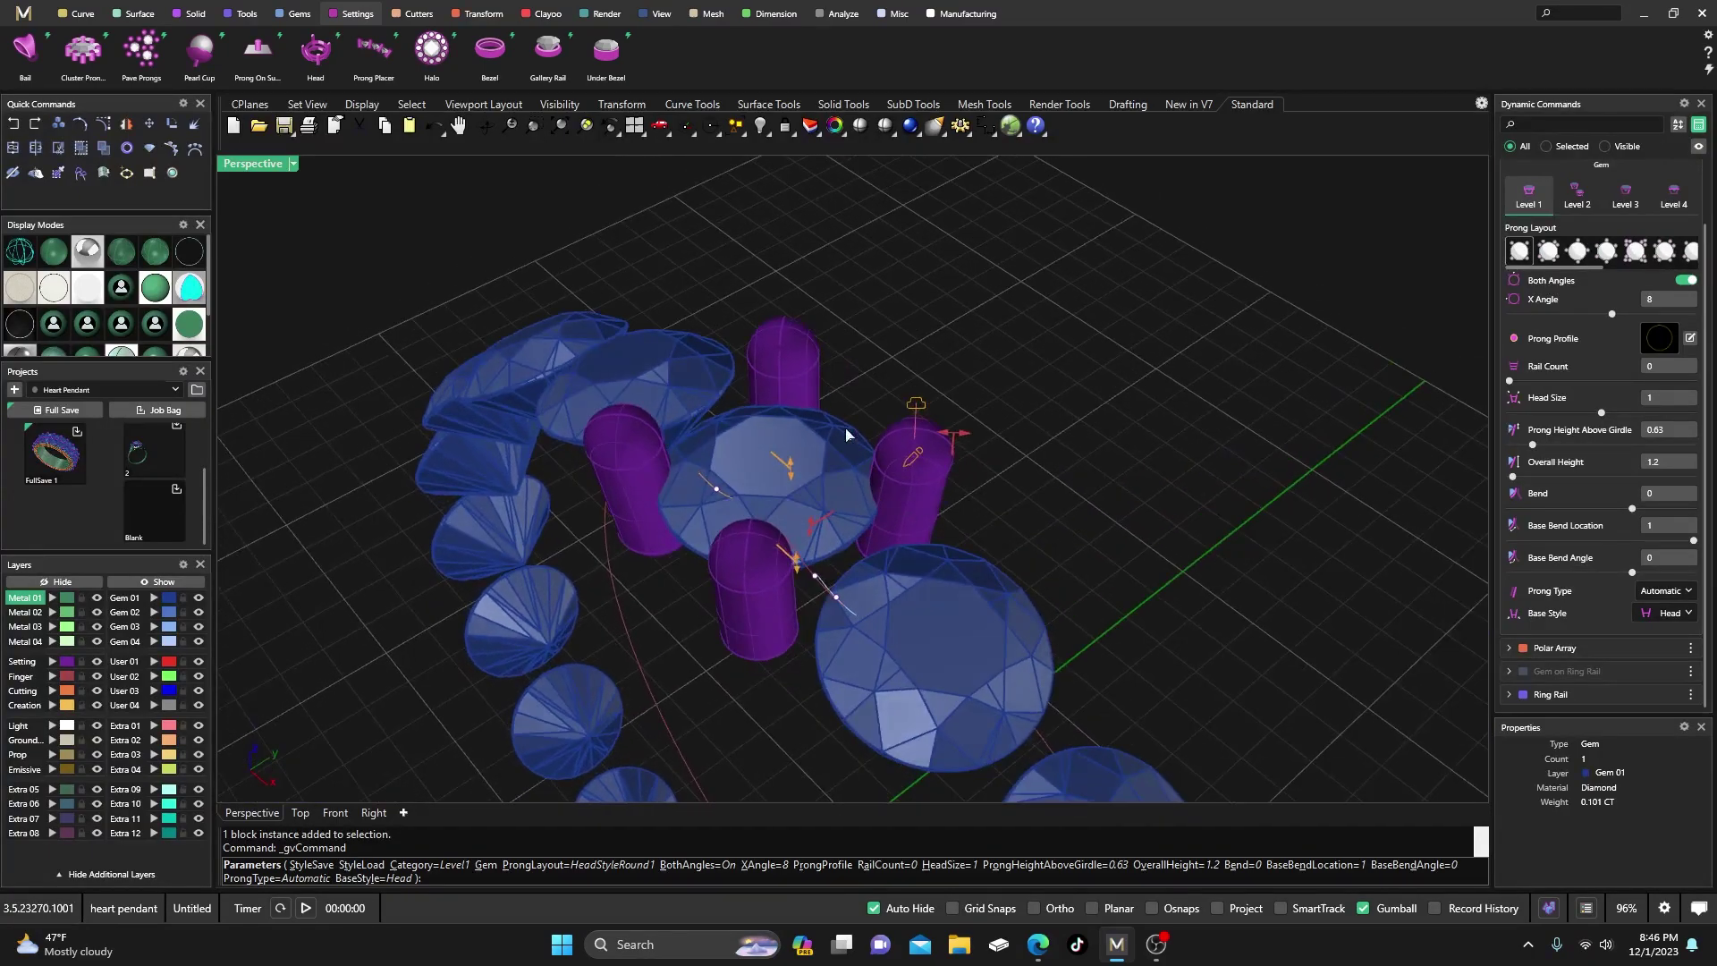
{"action": "scroll", "coordinate": [847, 447], "scroll_direction": "down", "scroll_amount": 4}
{"action": "scroll", "coordinate": [827, 594], "scroll_direction": "up", "scroll_amount": 3}
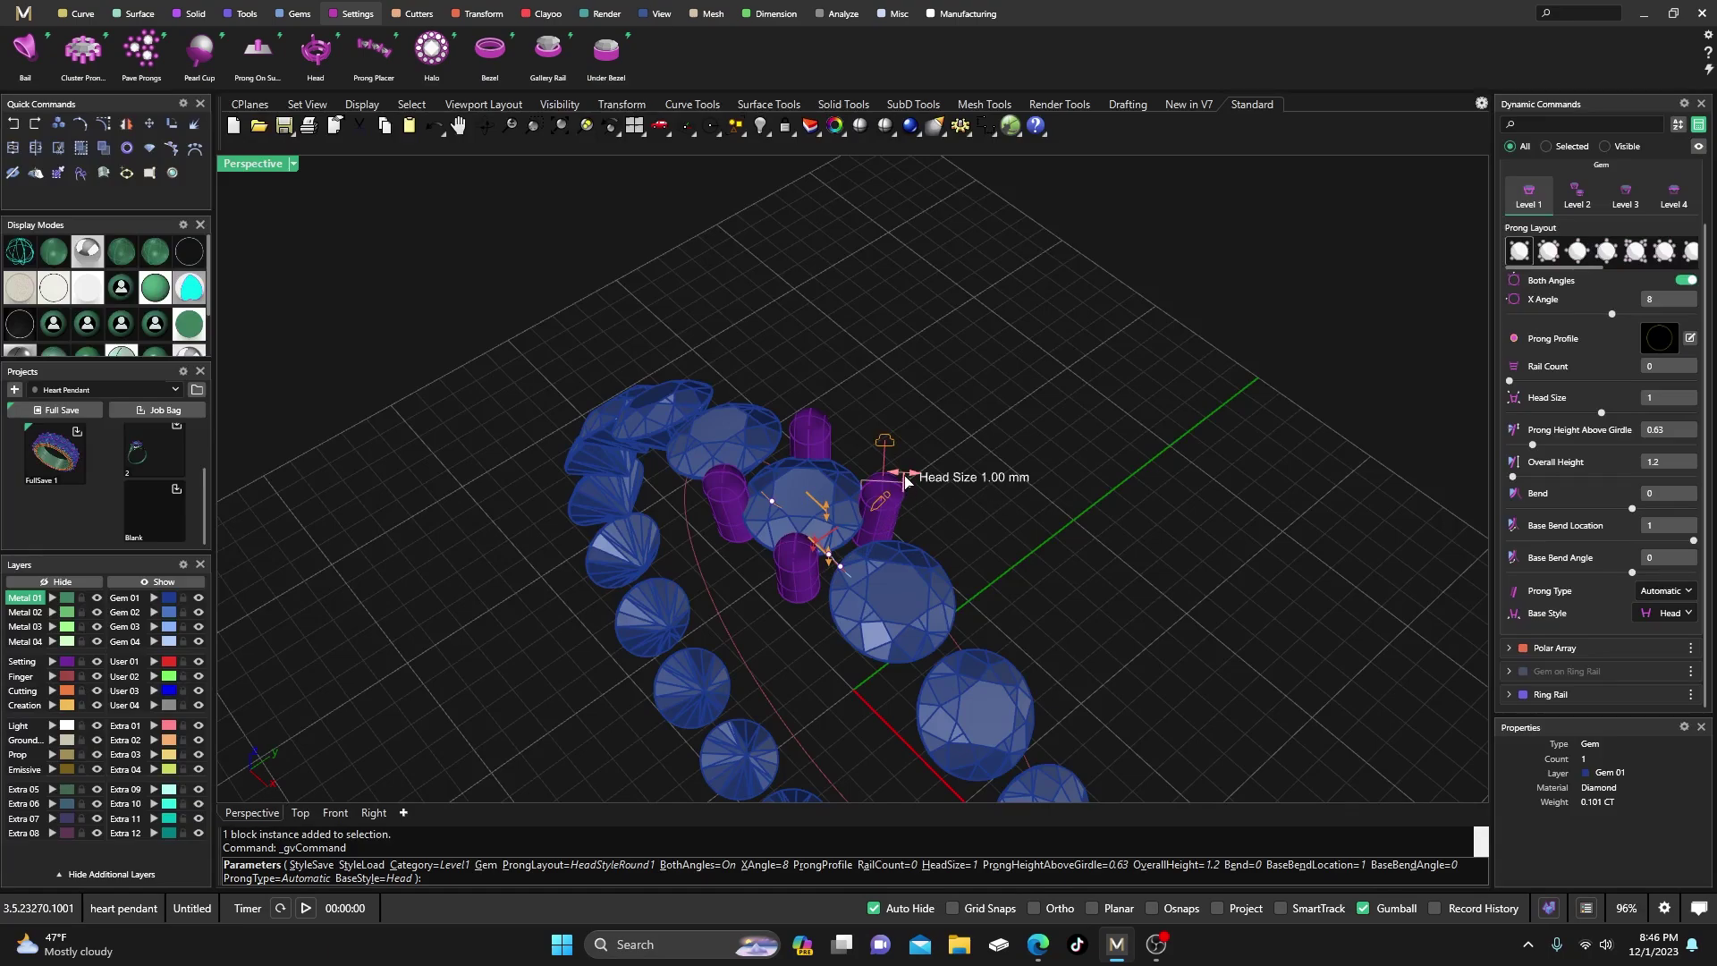
{"action": "left_click_drag", "start_coordinate": [903, 475], "coordinate": [892, 477]}
- Inspect the head from several angles around the top gem and accept it
{"action": "scroll", "coordinate": [805, 448], "scroll_direction": "up", "scroll_amount": 3}
{"action": "scroll", "coordinate": [785, 424], "scroll_direction": "down", "scroll_amount": 2}
{"action": "right_click_drag", "start_coordinate": [785, 424], "coordinate": [865, 545]}
{"action": "scroll", "coordinate": [809, 465], "scroll_direction": "up", "scroll_amount": 2}
{"action": "scroll", "coordinate": [823, 467], "scroll_direction": "down", "scroll_amount": 2}
{"action": "scroll", "coordinate": [866, 624], "scroll_direction": "up", "scroll_amount": 3}
{"action": "right_click_drag", "start_coordinate": [867, 623], "coordinate": [846, 548]}
{"action": "right_click", "coordinate": [846, 548]}
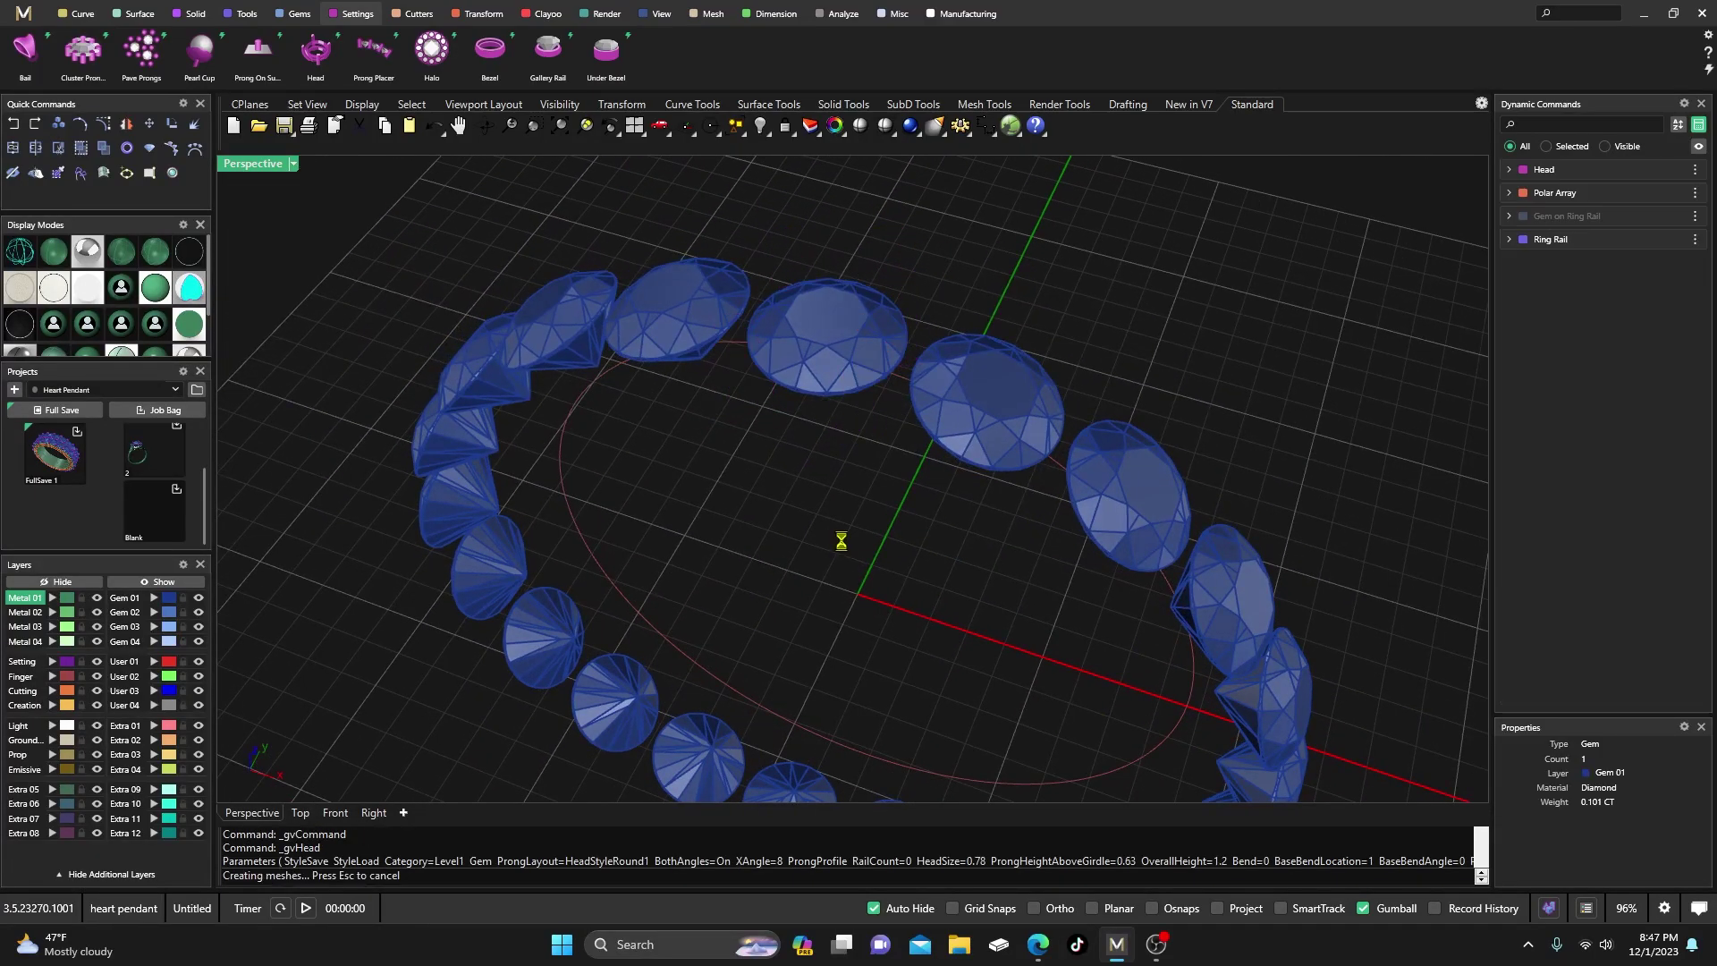
- Assign the two prongs on the far side of the top gem to the User 01 layer and hide that layer
{"action": "right_click_drag", "start_coordinate": [821, 476], "coordinate": [823, 469]}
{"action": "left_click", "coordinate": [795, 331]}
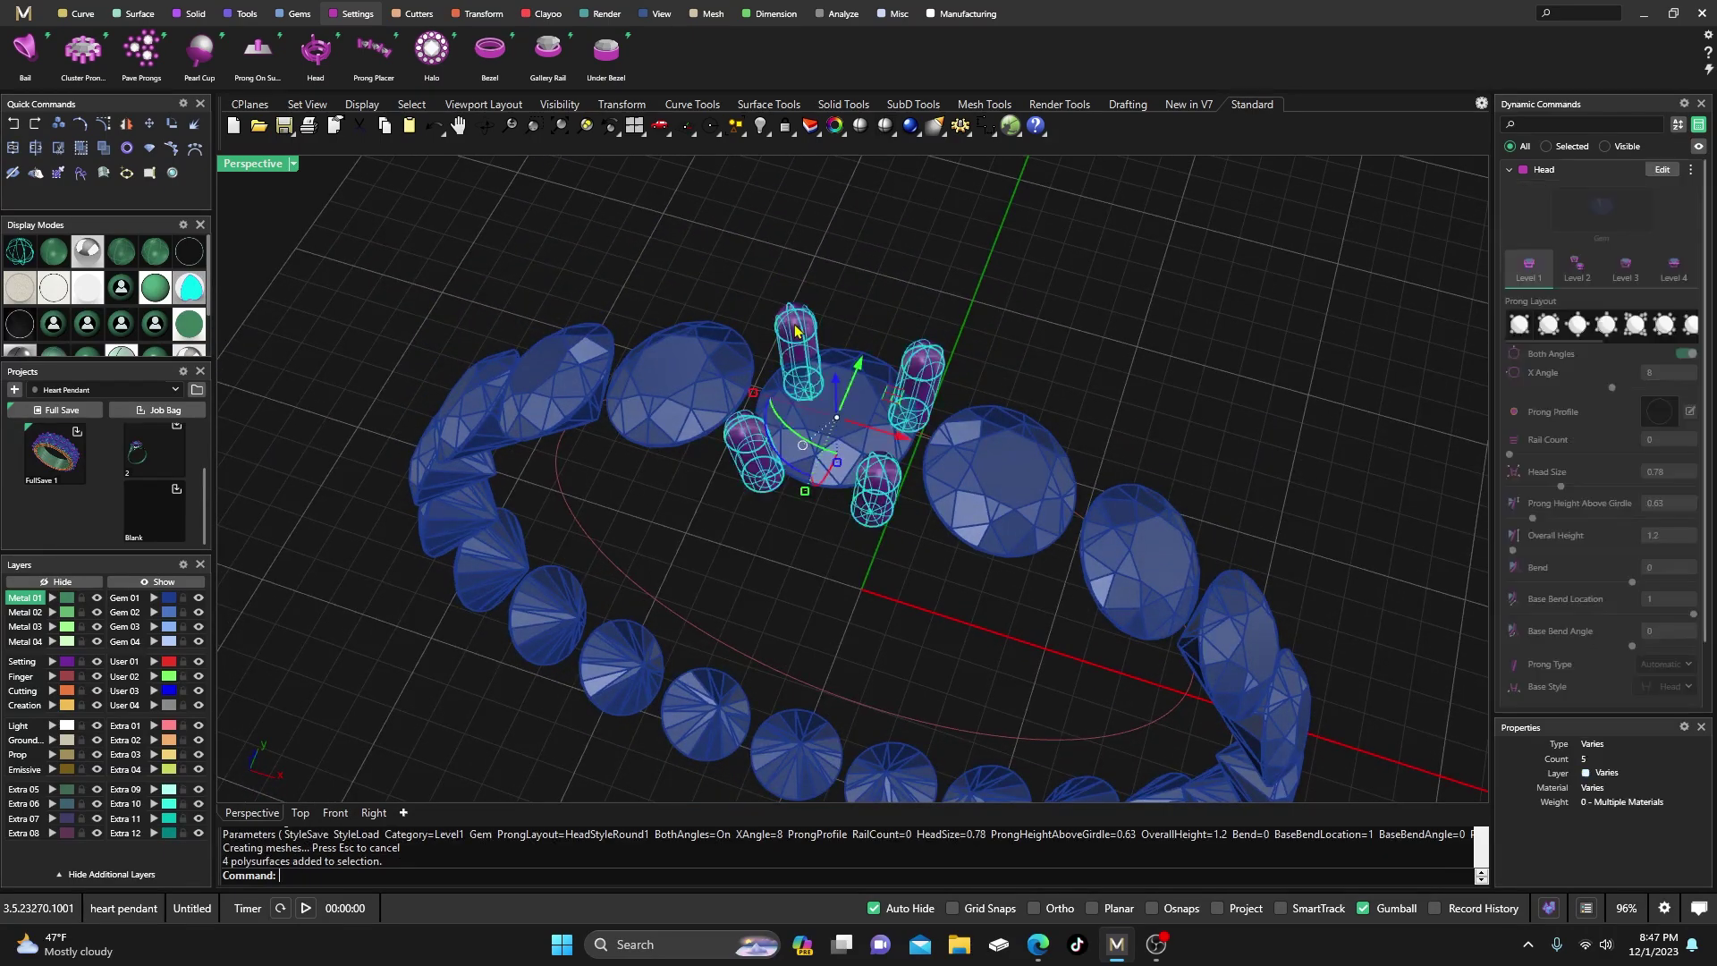
{"action": "left_click", "coordinate": [767, 300]}
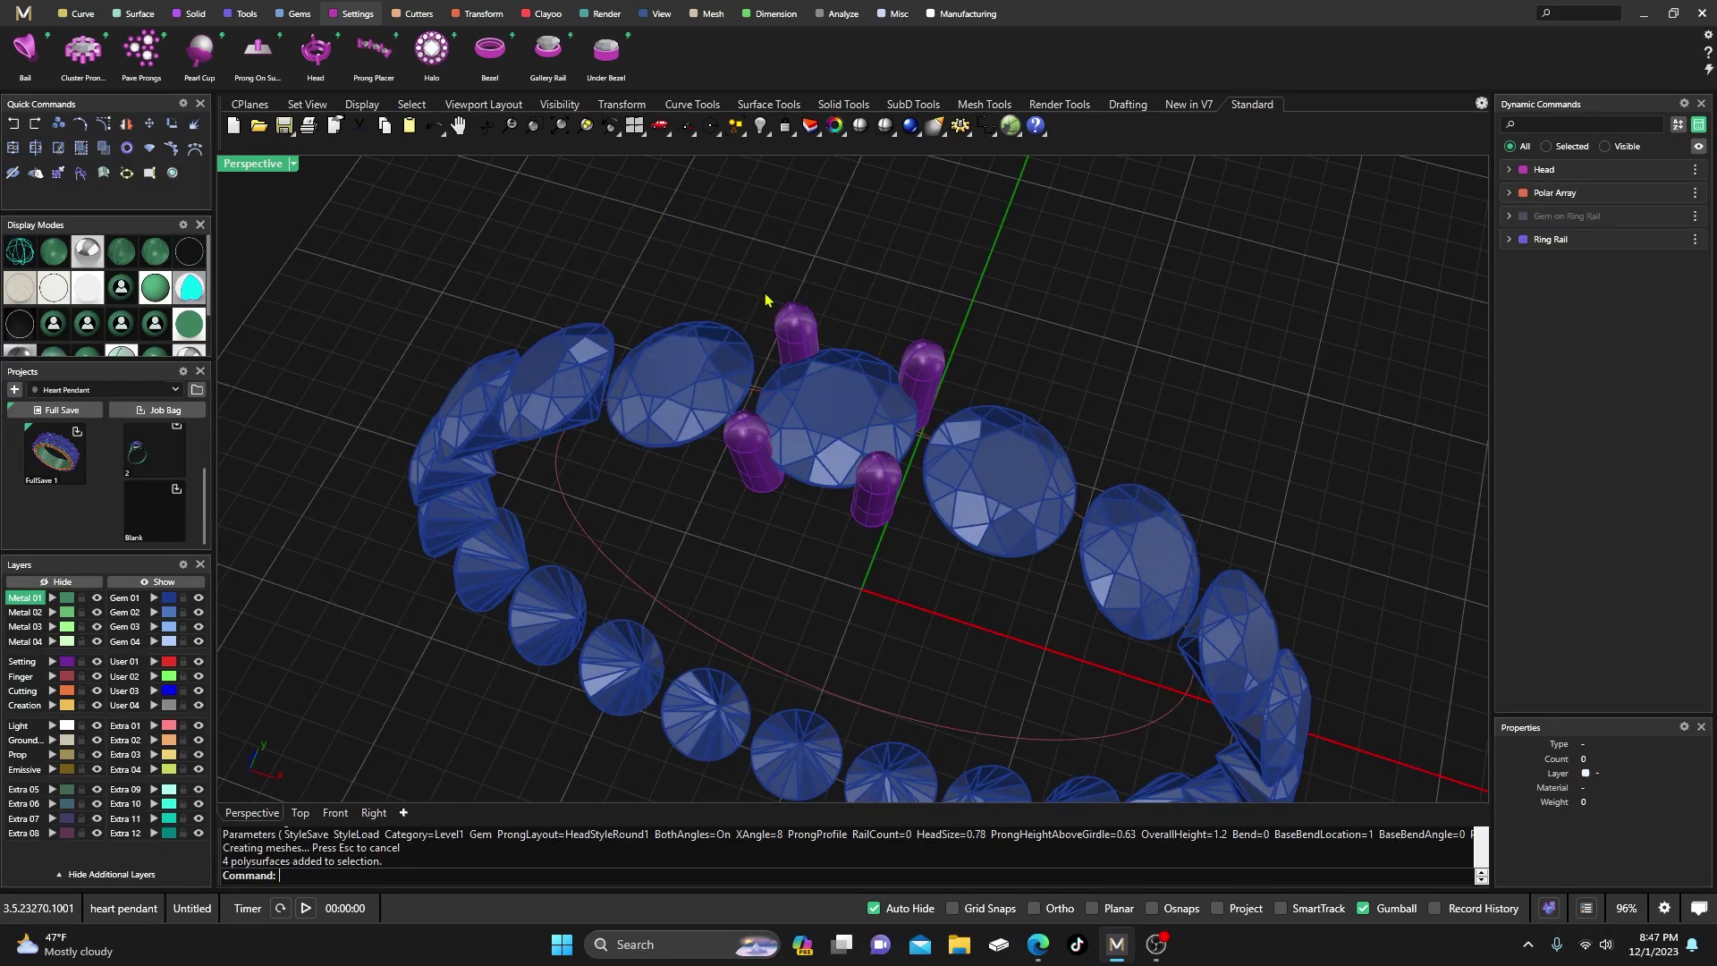
{"action": "left_click", "coordinate": [795, 338]}
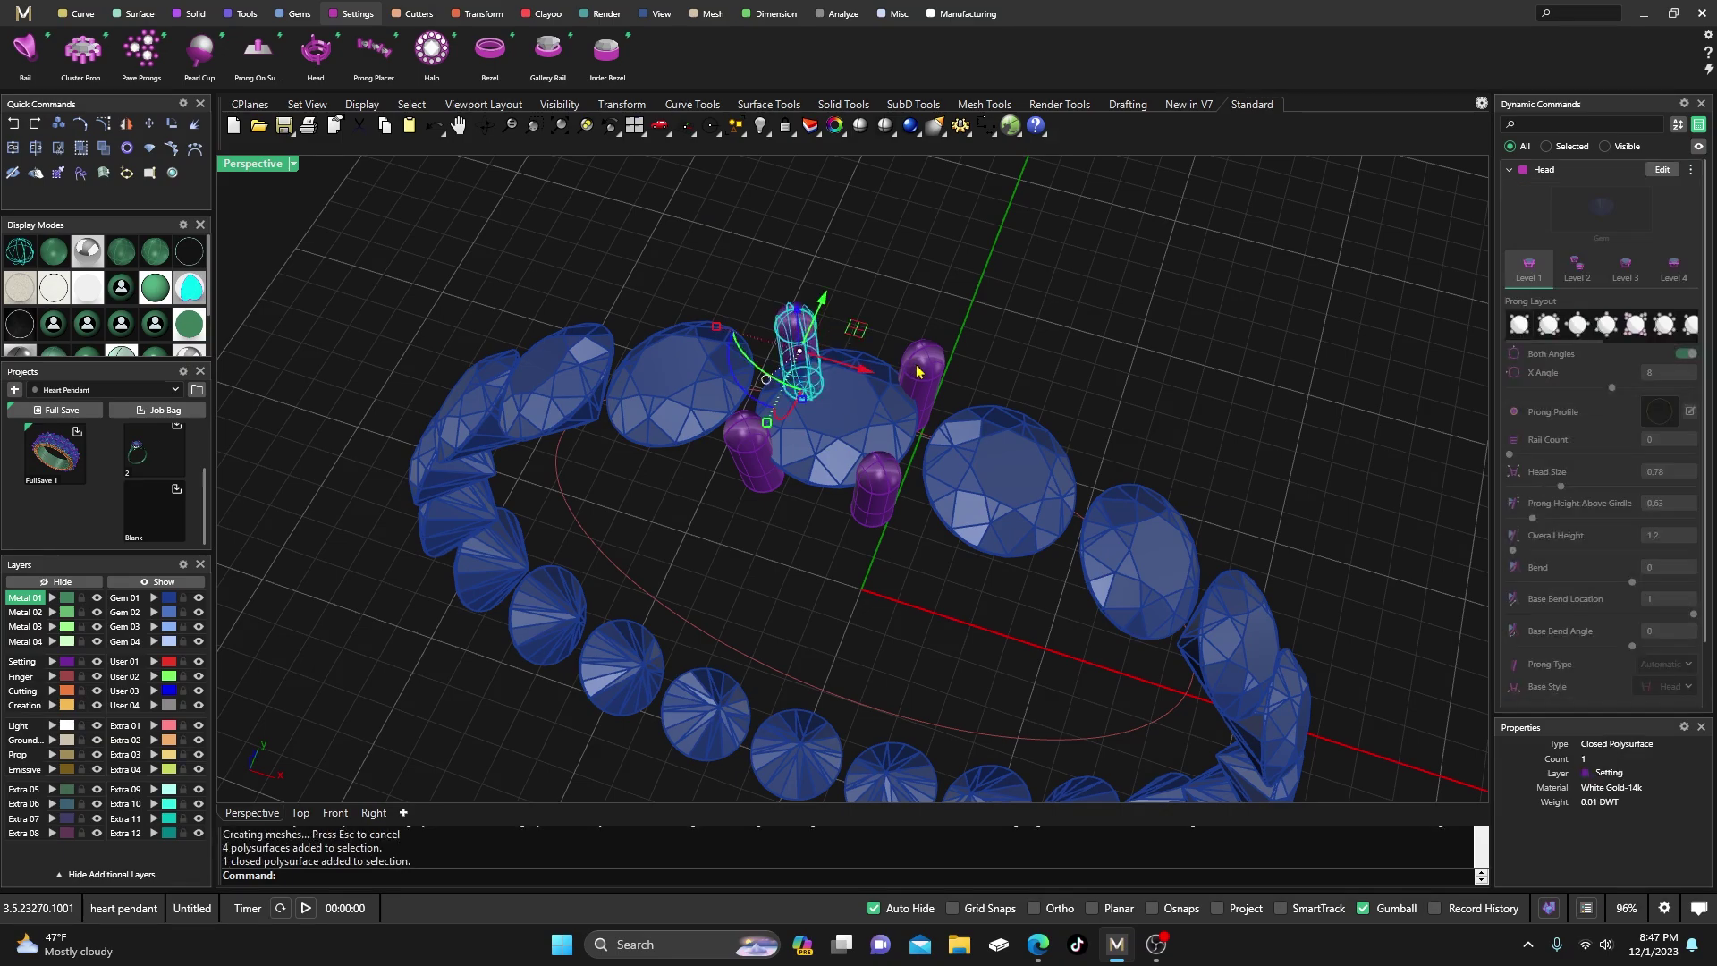
{"action": "left_click", "coordinate": [921, 367], "text": "shift"}
{"action": "left_click", "coordinate": [153, 663]}
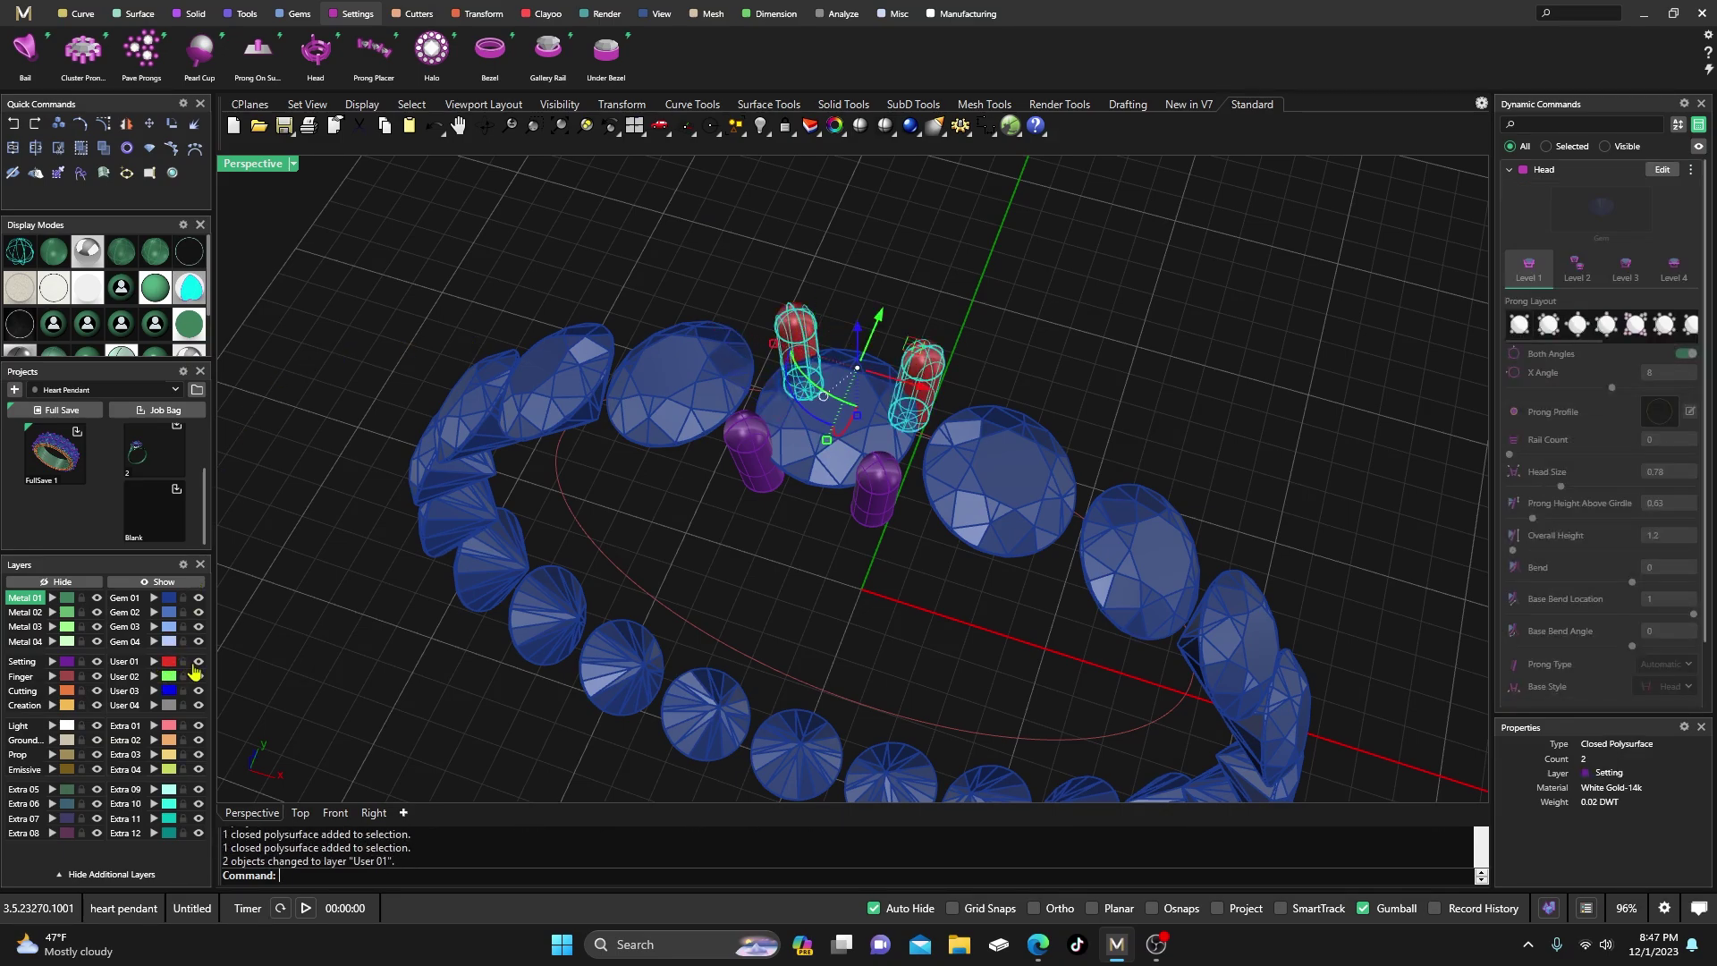
{"action": "left_click", "coordinate": [198, 661]}
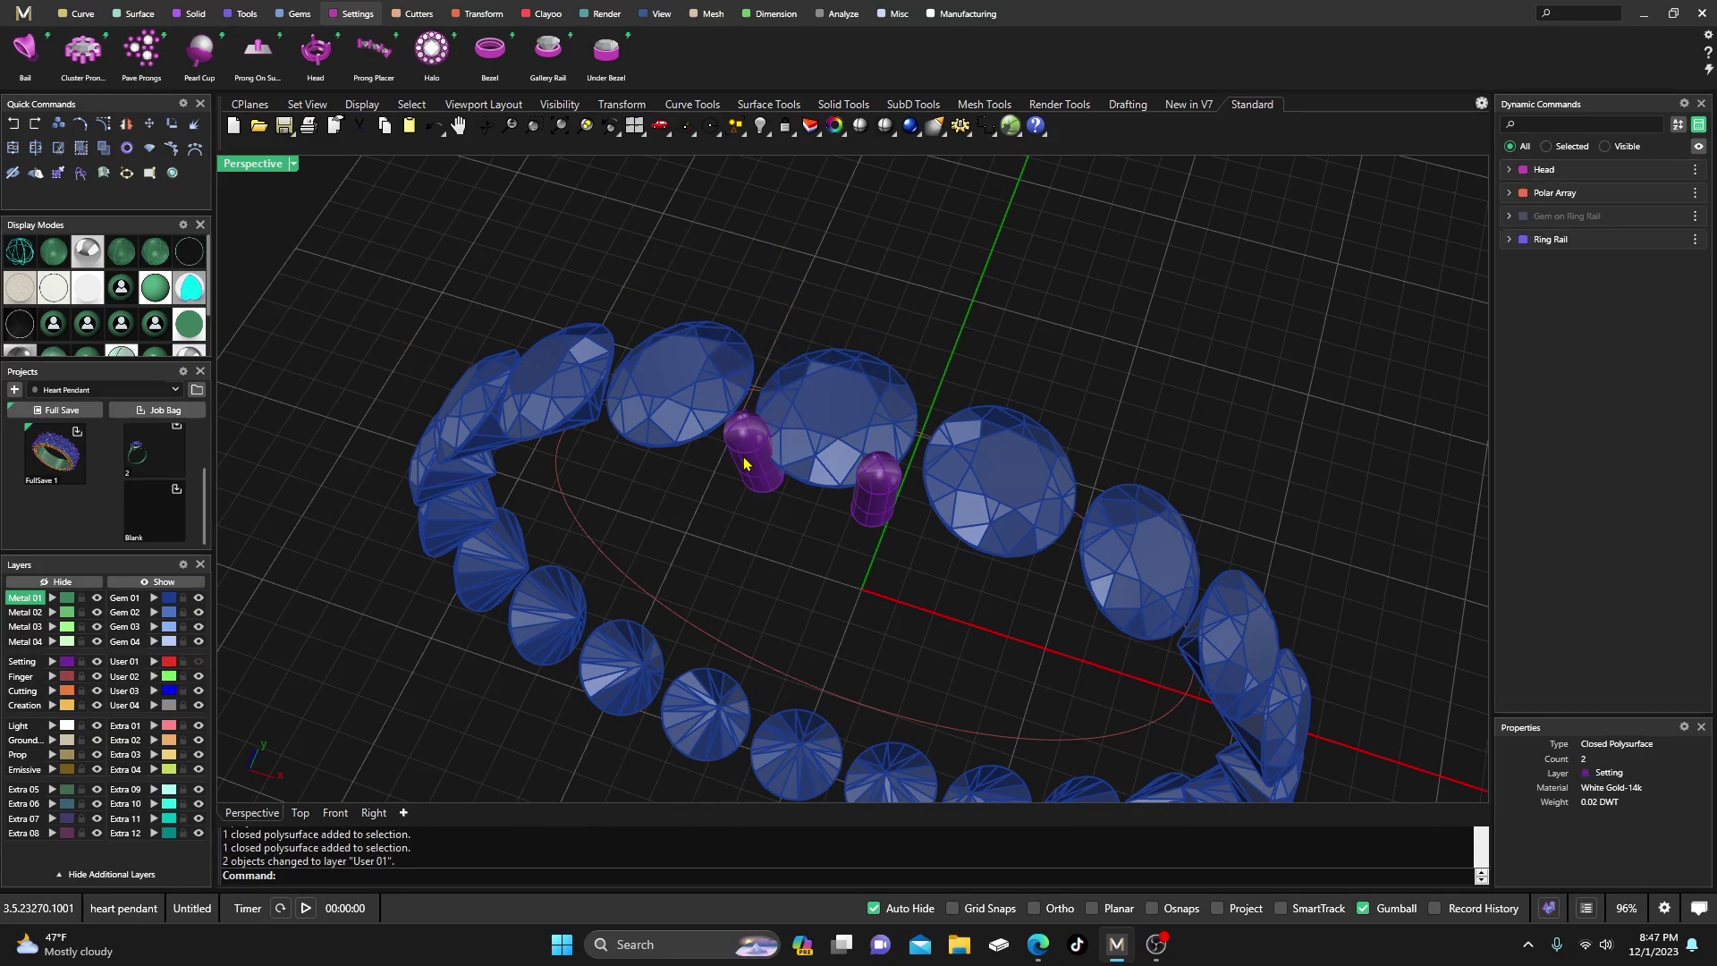
- Polar-array the two visible prongs of the top gem around the ring with an object count of 21 over 360 degrees
{"action": "left_click", "coordinate": [67, 667]}
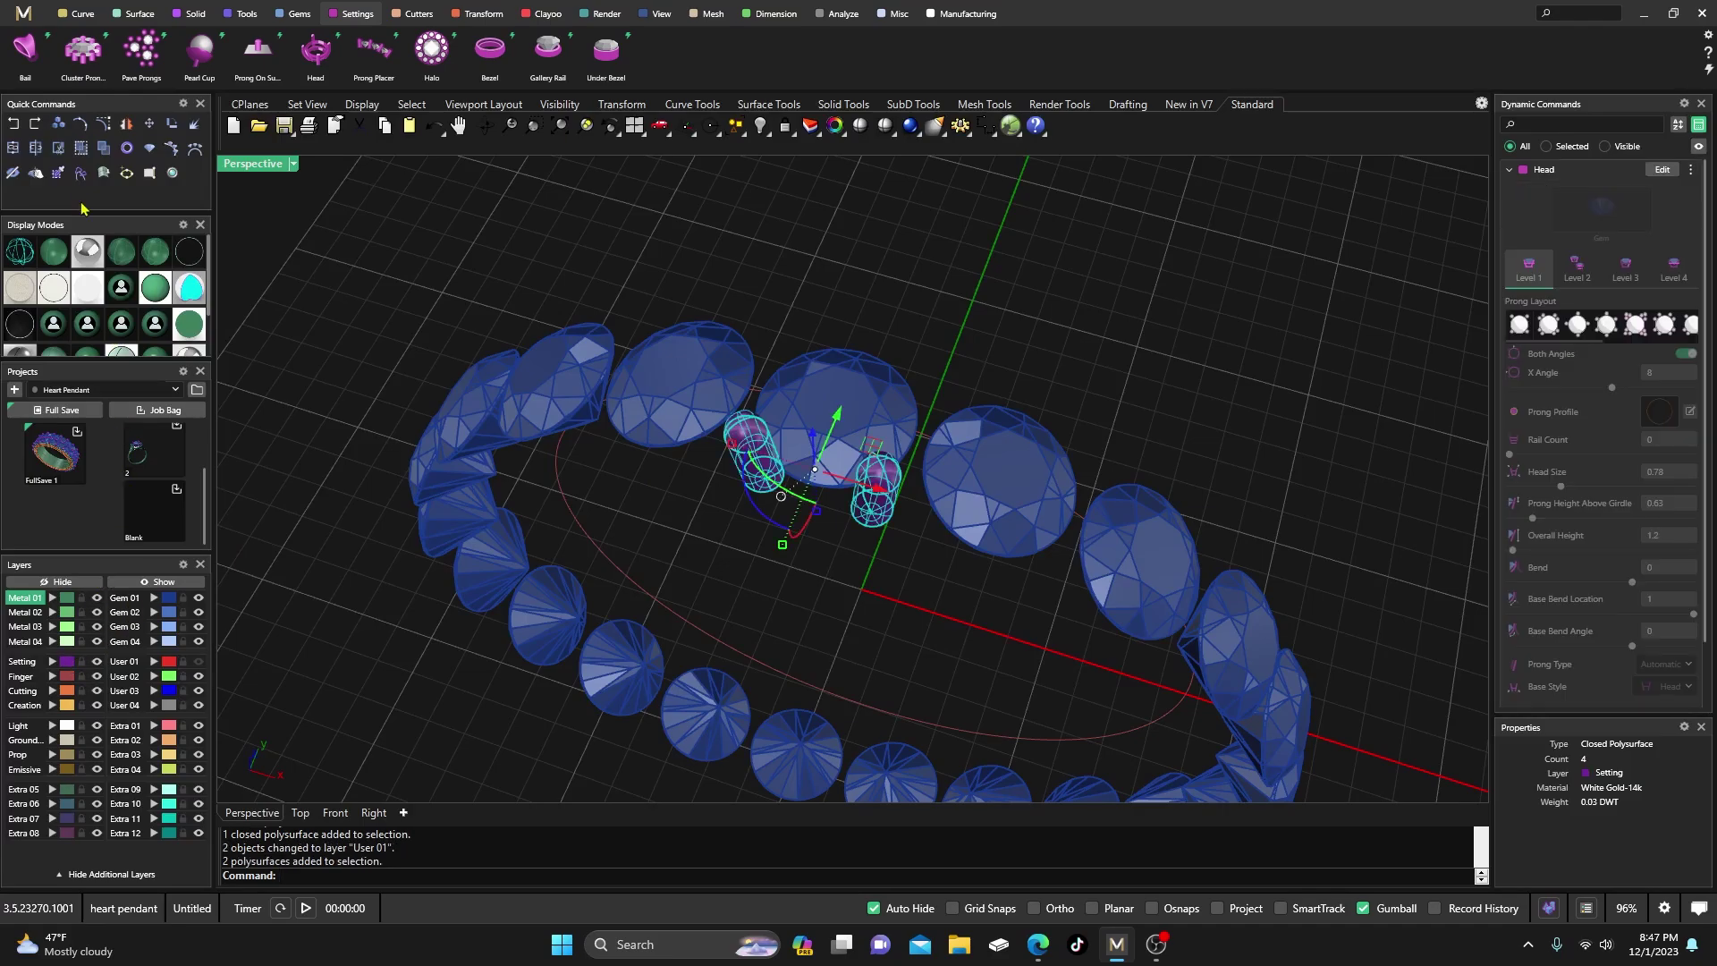
{"action": "left_click", "coordinate": [751, 379]}
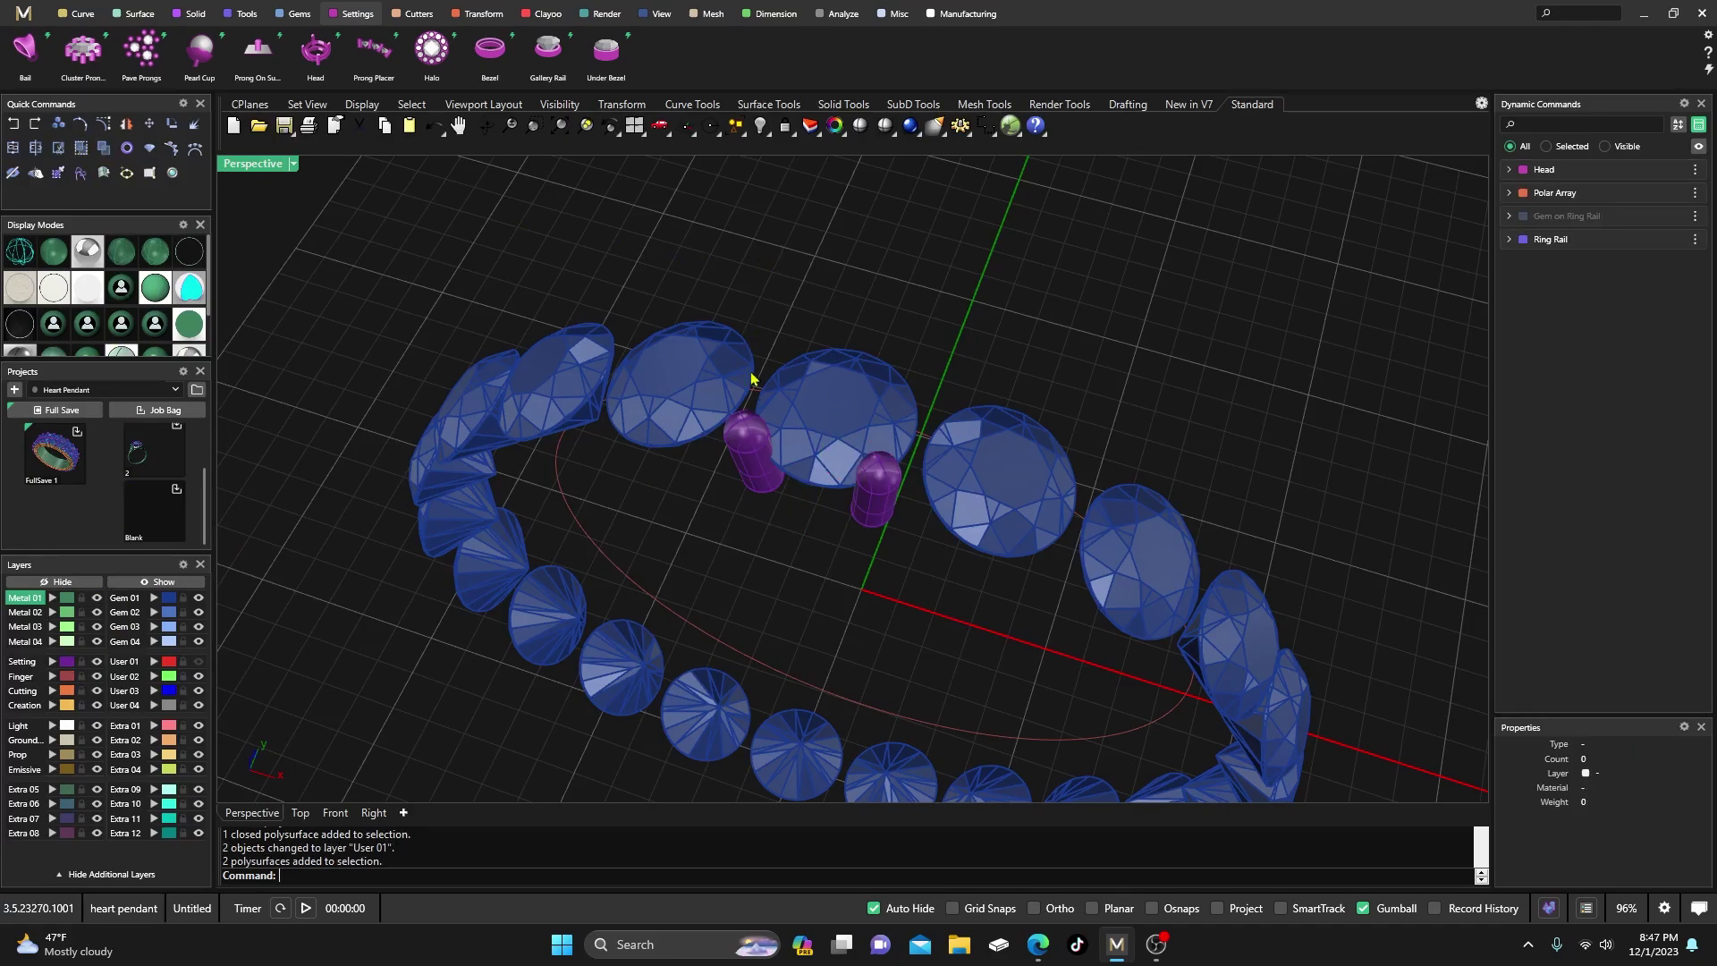
{"action": "left_click", "coordinate": [750, 479]}
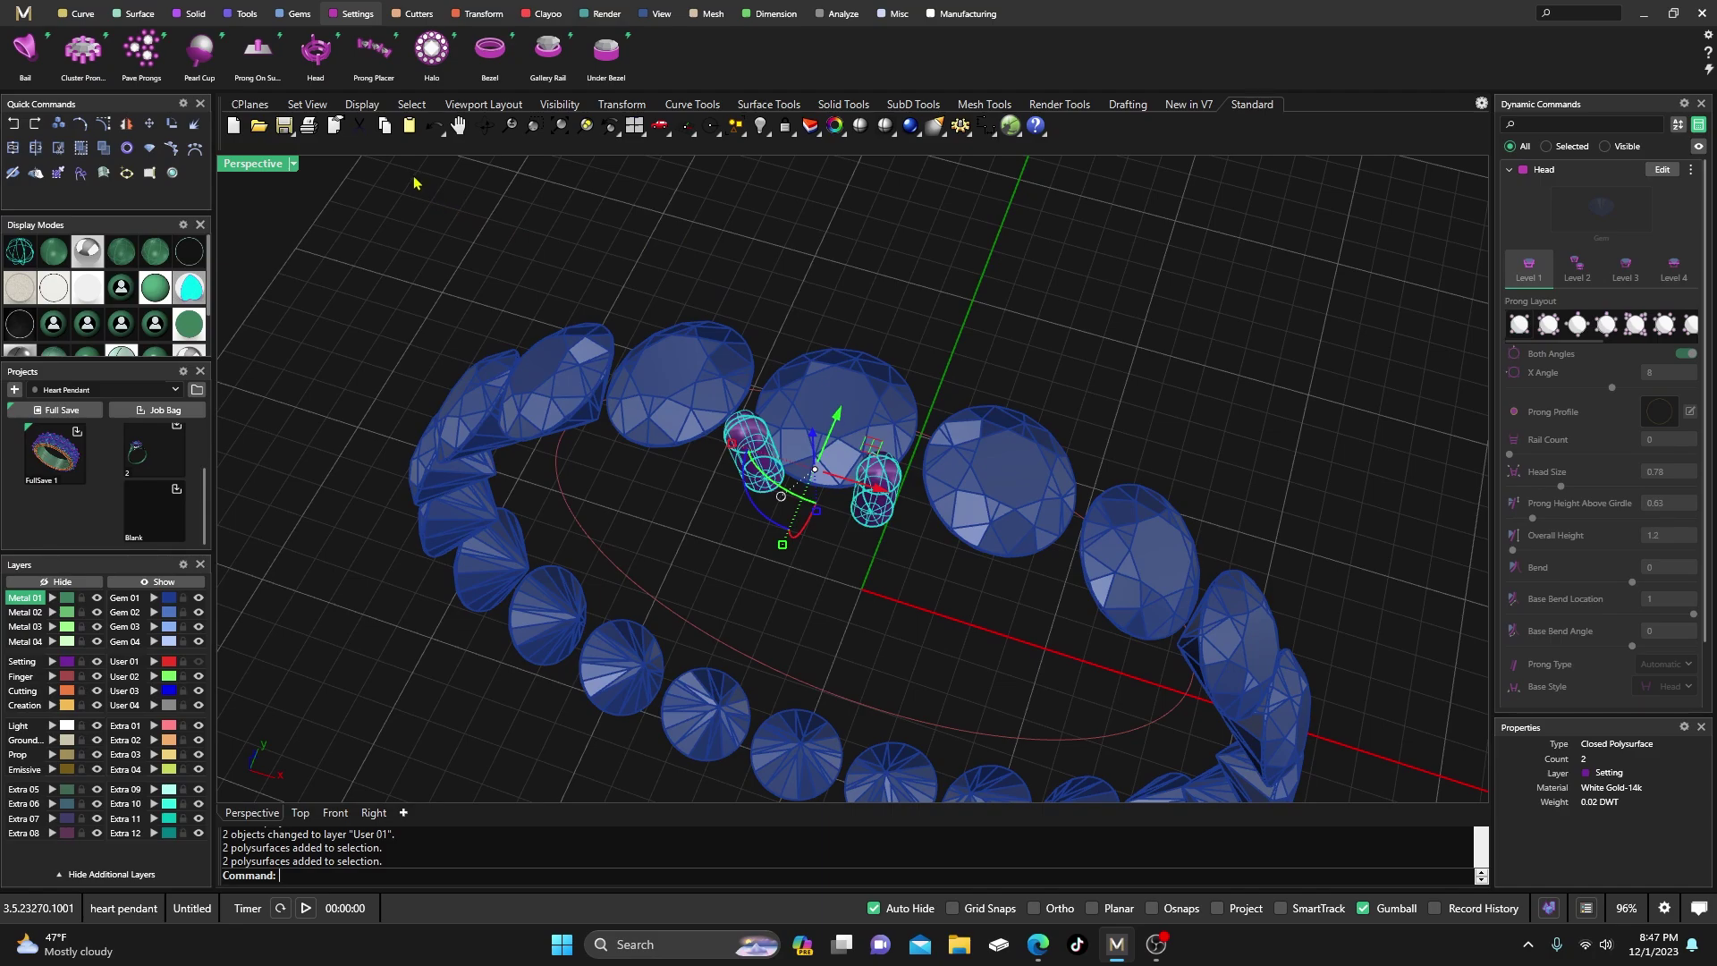
{"action": "left_click", "coordinate": [481, 15]}
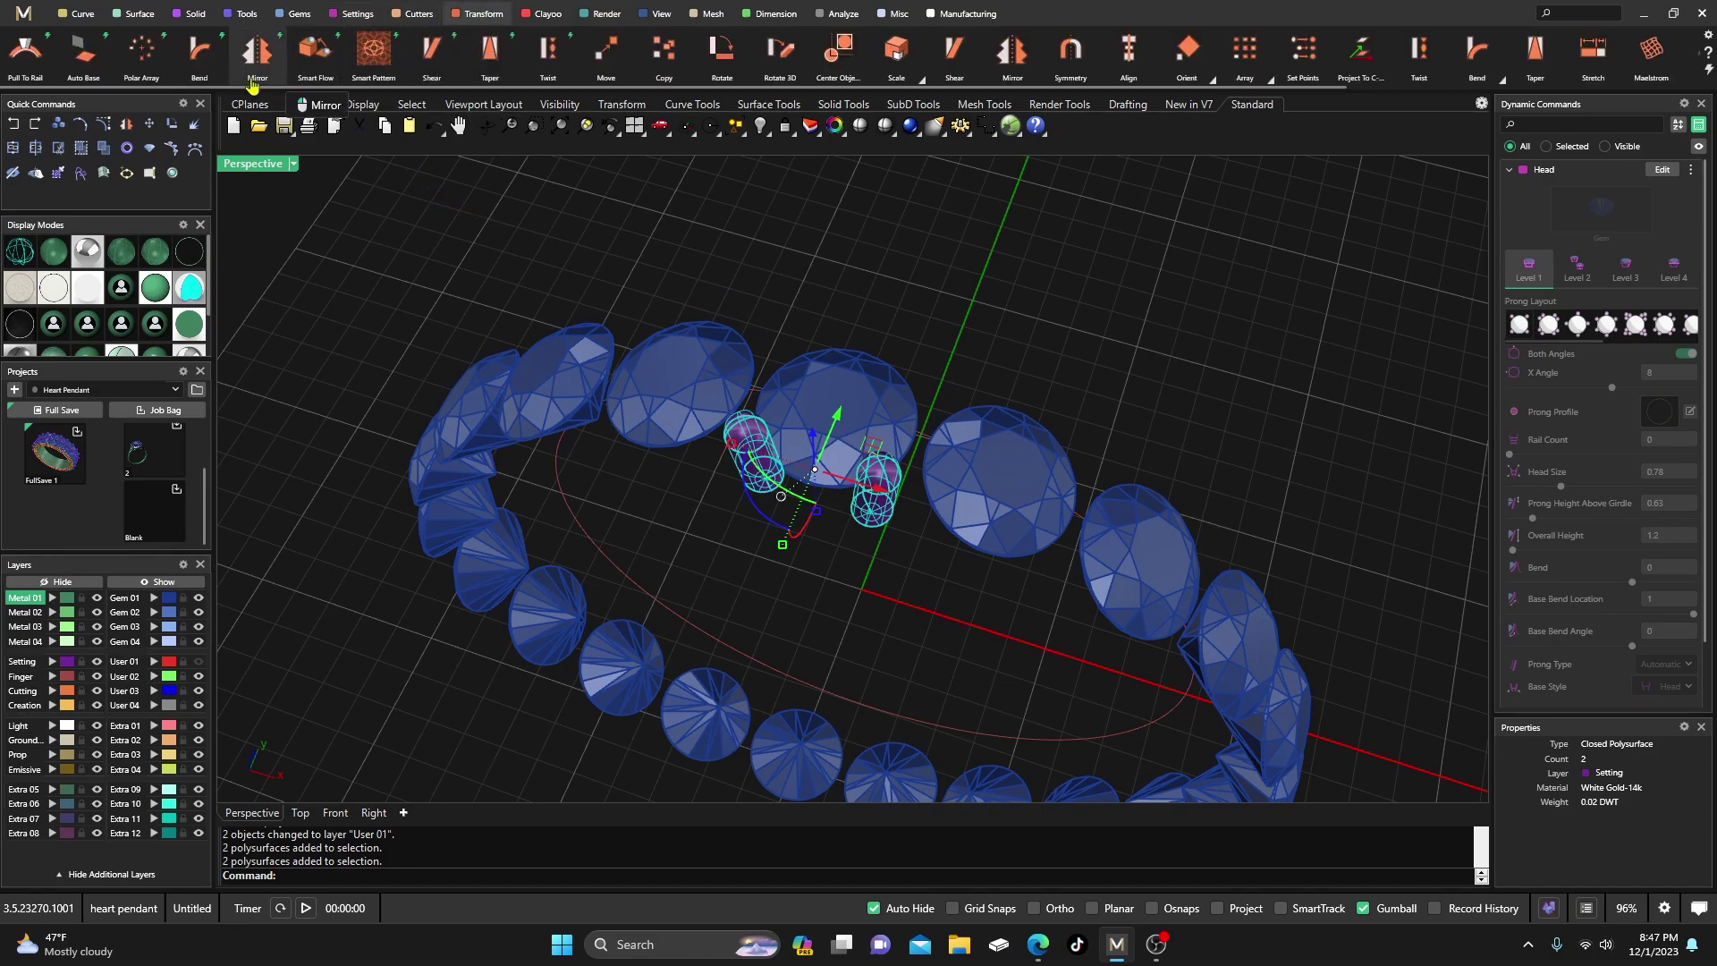
{"action": "left_click", "coordinate": [141, 50]}
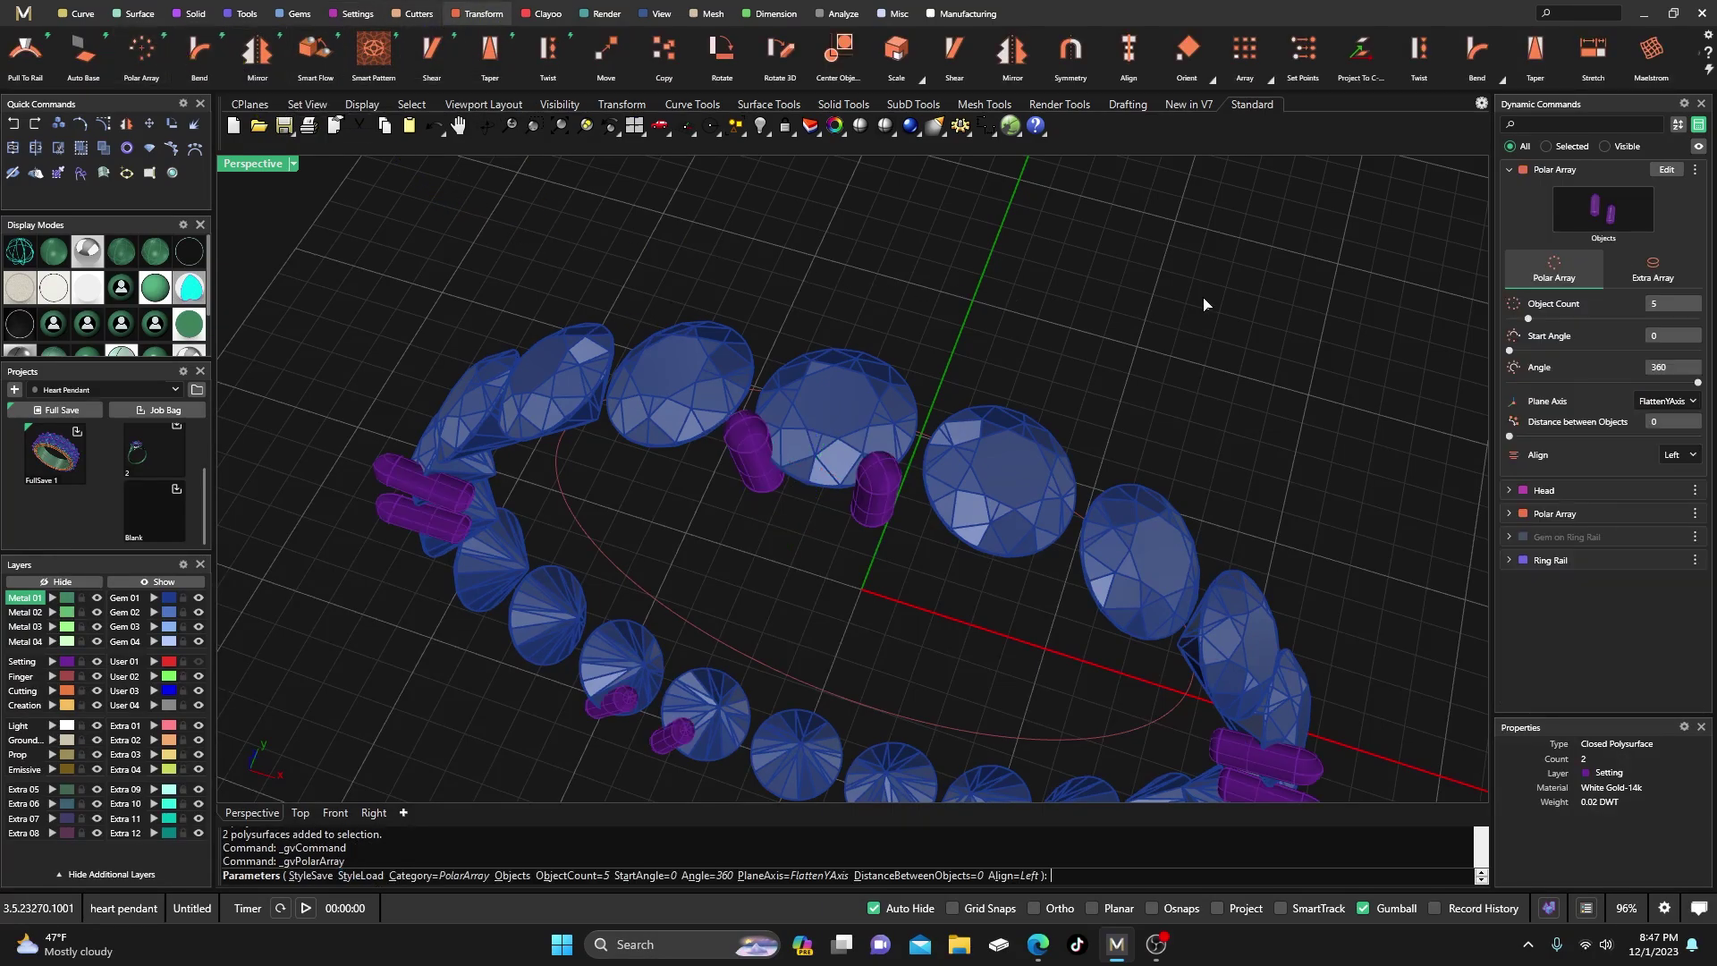
{"action": "left_click", "coordinate": [1670, 309]}
{"action": "key", "text": "Tab"}
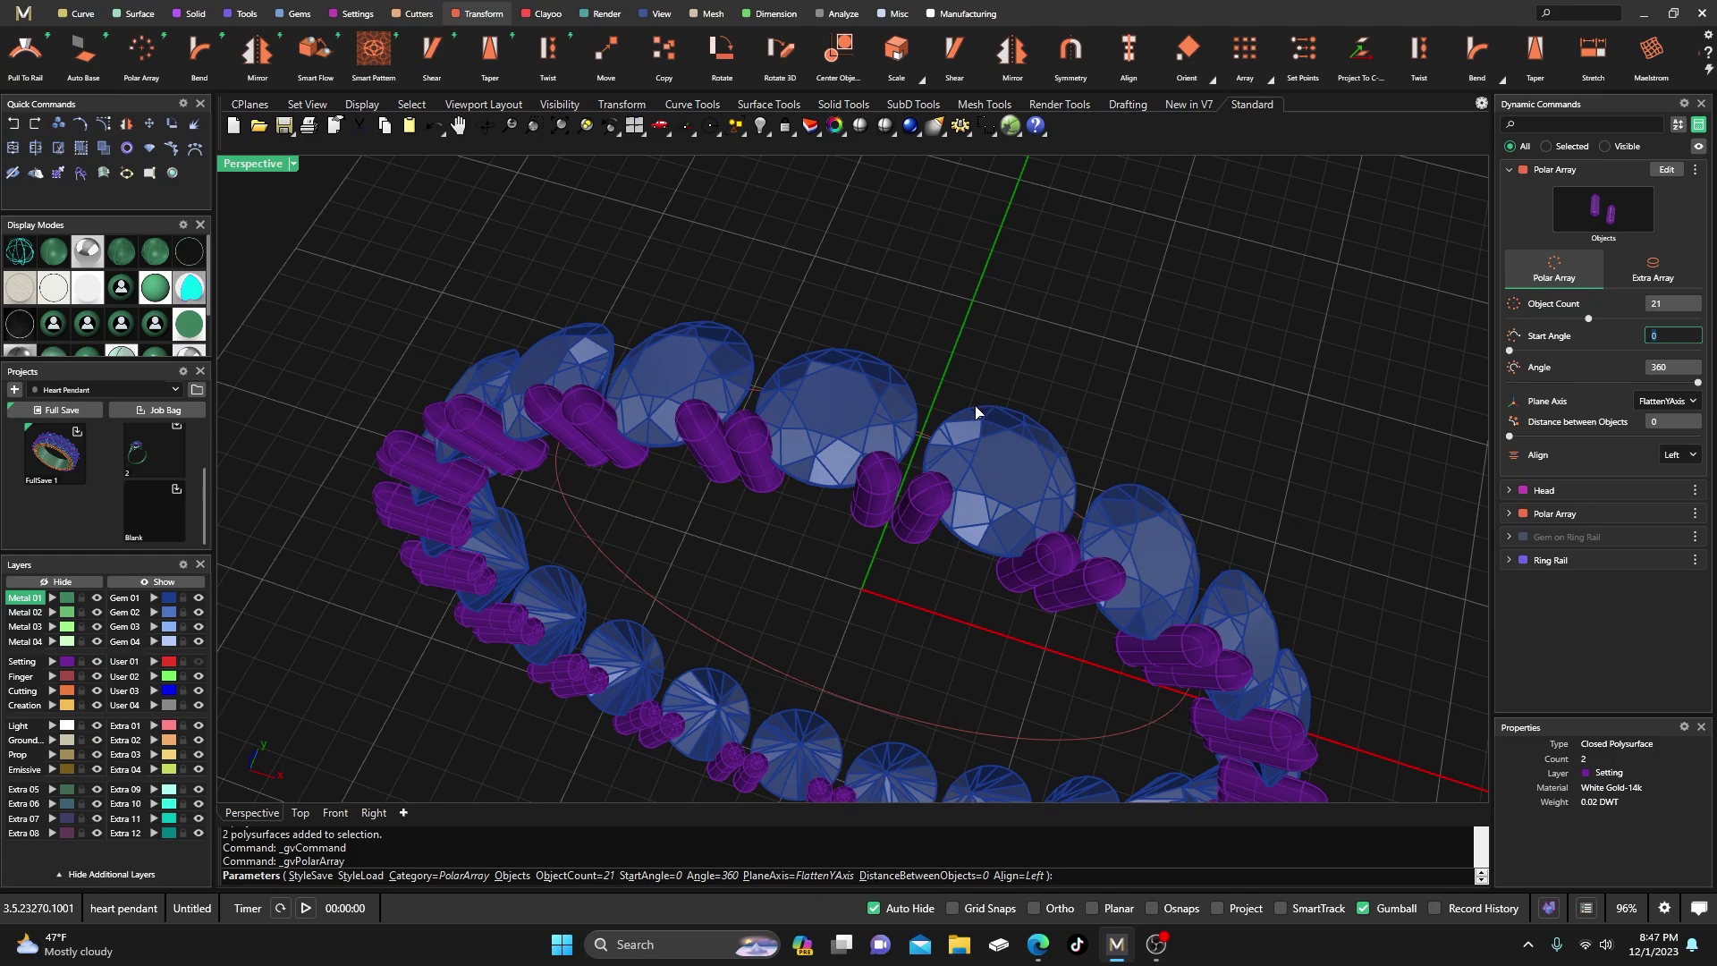
- Inspect the arrayed prongs against the gems from several angles and accept the polar array
{"action": "right_click_drag", "start_coordinate": [975, 405], "coordinate": [889, 483]}
{"action": "scroll", "coordinate": [939, 371], "scroll_direction": "up", "scroll_amount": 5}
{"action": "scroll", "coordinate": [894, 393], "scroll_direction": "down", "scroll_amount": 8}
{"action": "scroll", "coordinate": [762, 467], "scroll_direction": "up", "scroll_amount": 7}
{"action": "right_click_drag", "start_coordinate": [762, 468], "coordinate": [708, 362]}
{"action": "scroll", "coordinate": [766, 444], "scroll_direction": "down", "scroll_amount": 7}
{"action": "scroll", "coordinate": [683, 280], "scroll_direction": "up", "scroll_amount": 3}
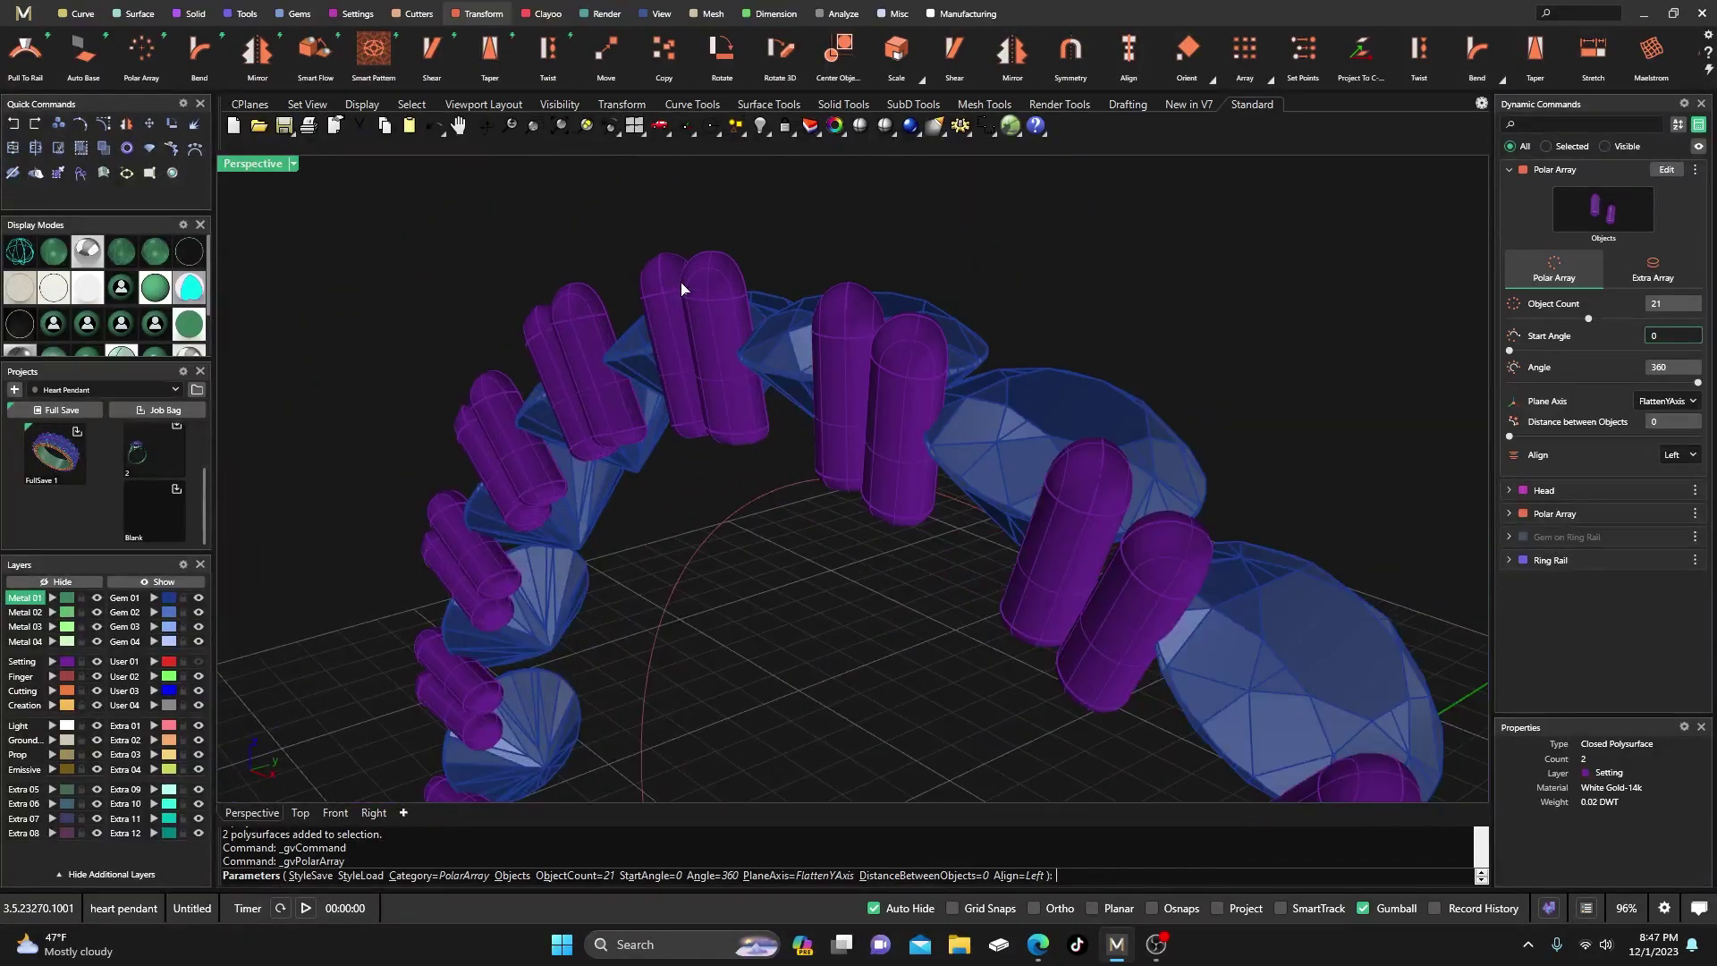
{"action": "key", "text": "Return"}
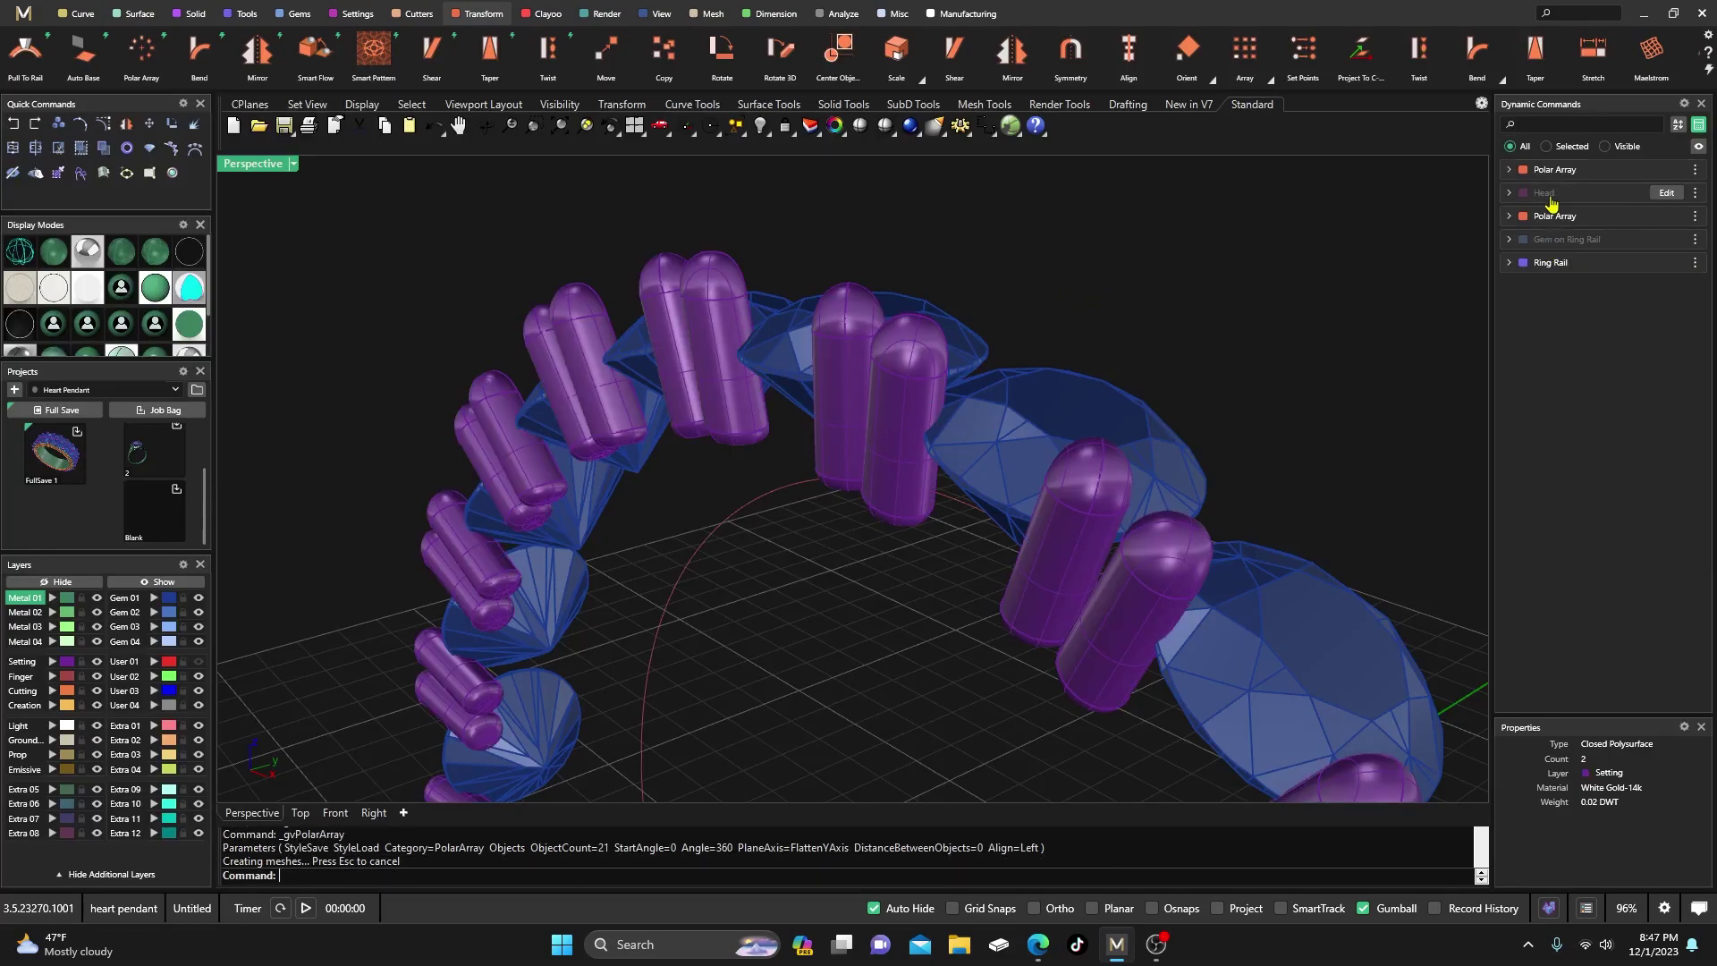
- Reopen the head's Level 2 prong settings and set the dome rotation to 1 and dome height to 0.3 mm
{"action": "left_click", "coordinate": [1663, 193]}
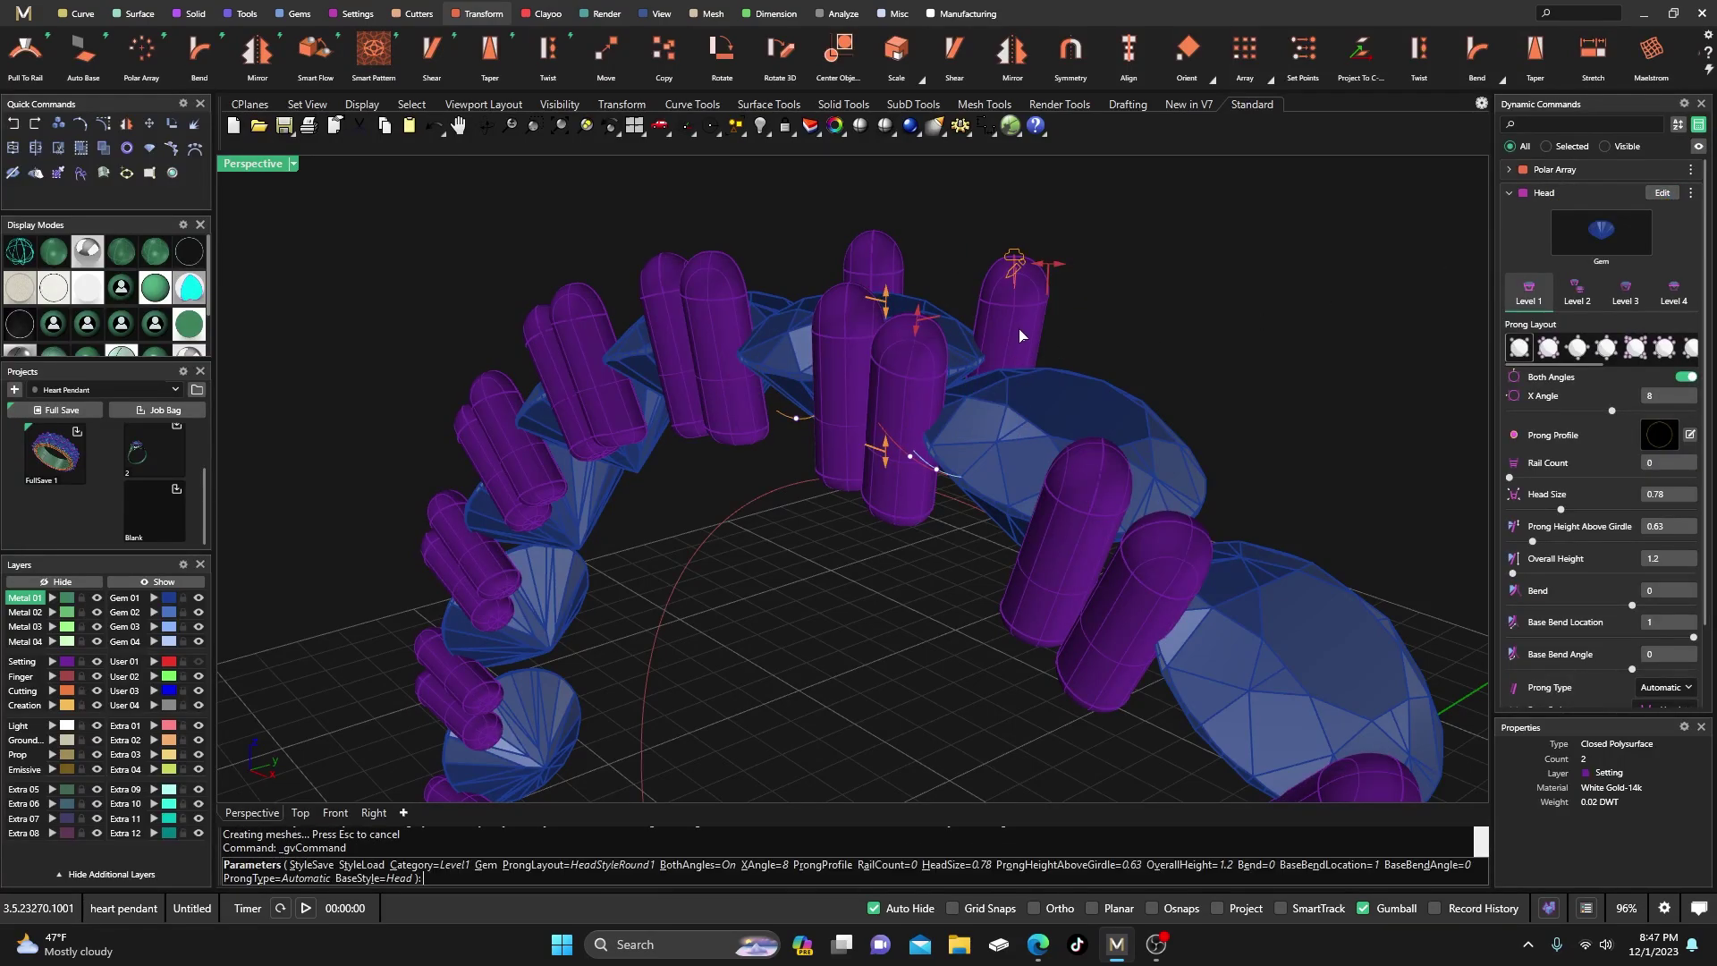
{"action": "left_click", "coordinate": [1576, 291]}
{"action": "scroll", "coordinate": [1049, 278], "scroll_direction": "up", "scroll_amount": 5}
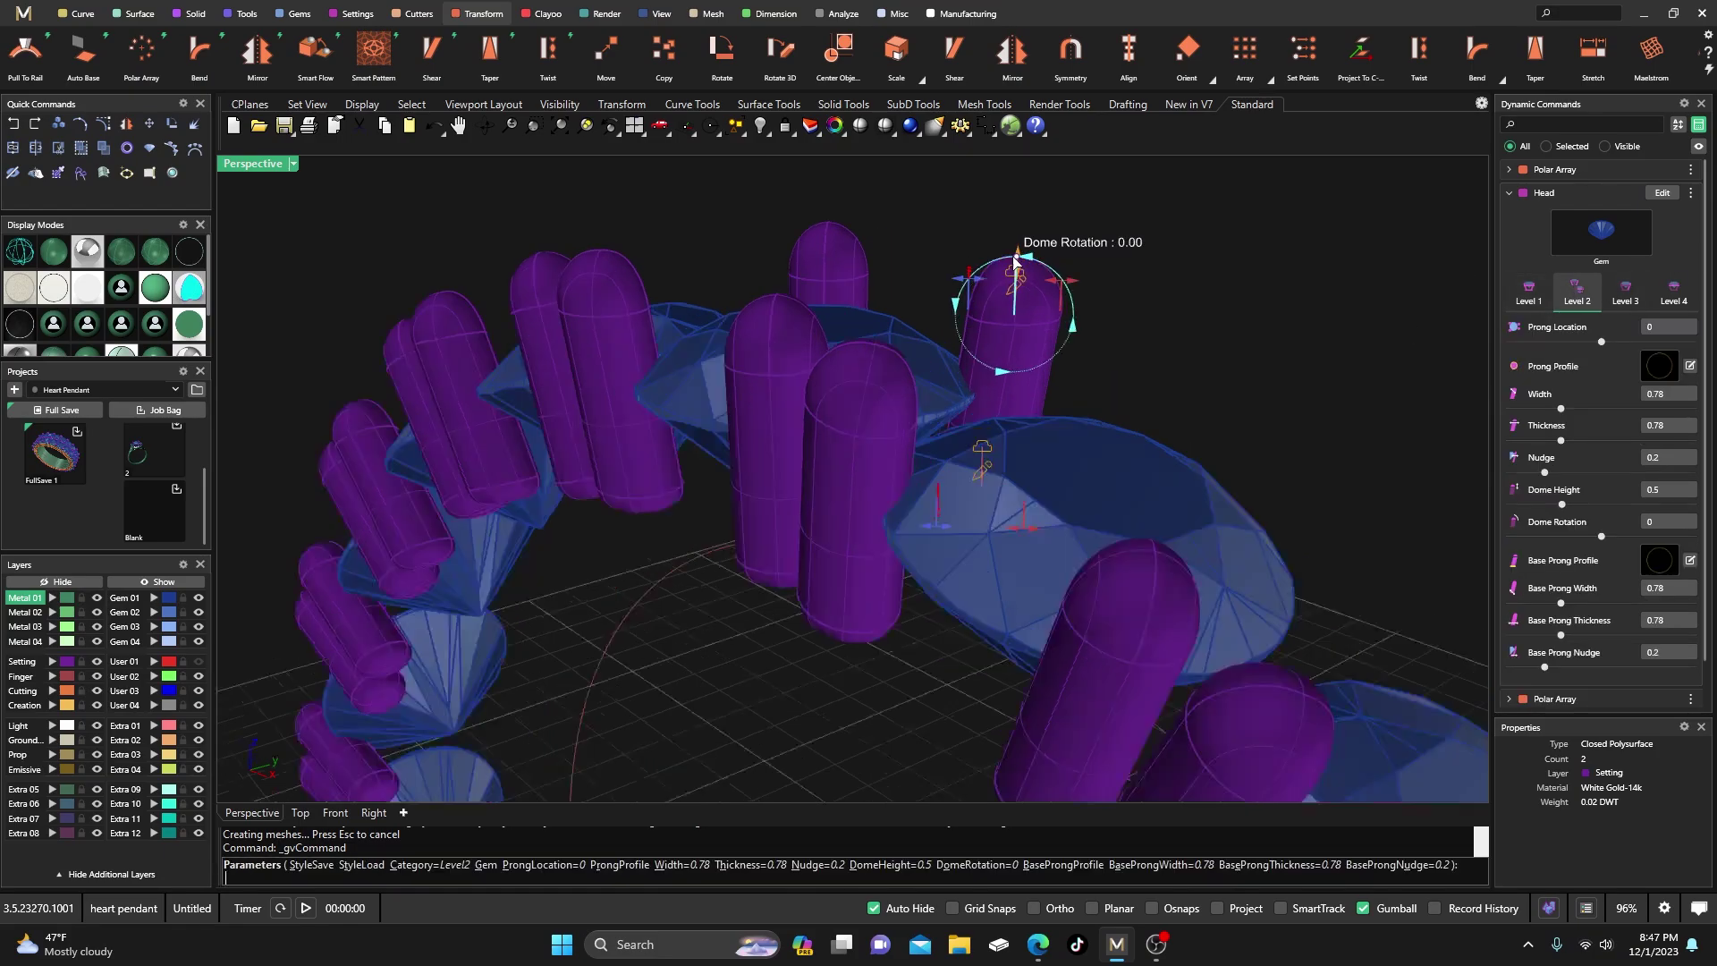
{"action": "mouse_move", "coordinate": [1024, 260]}
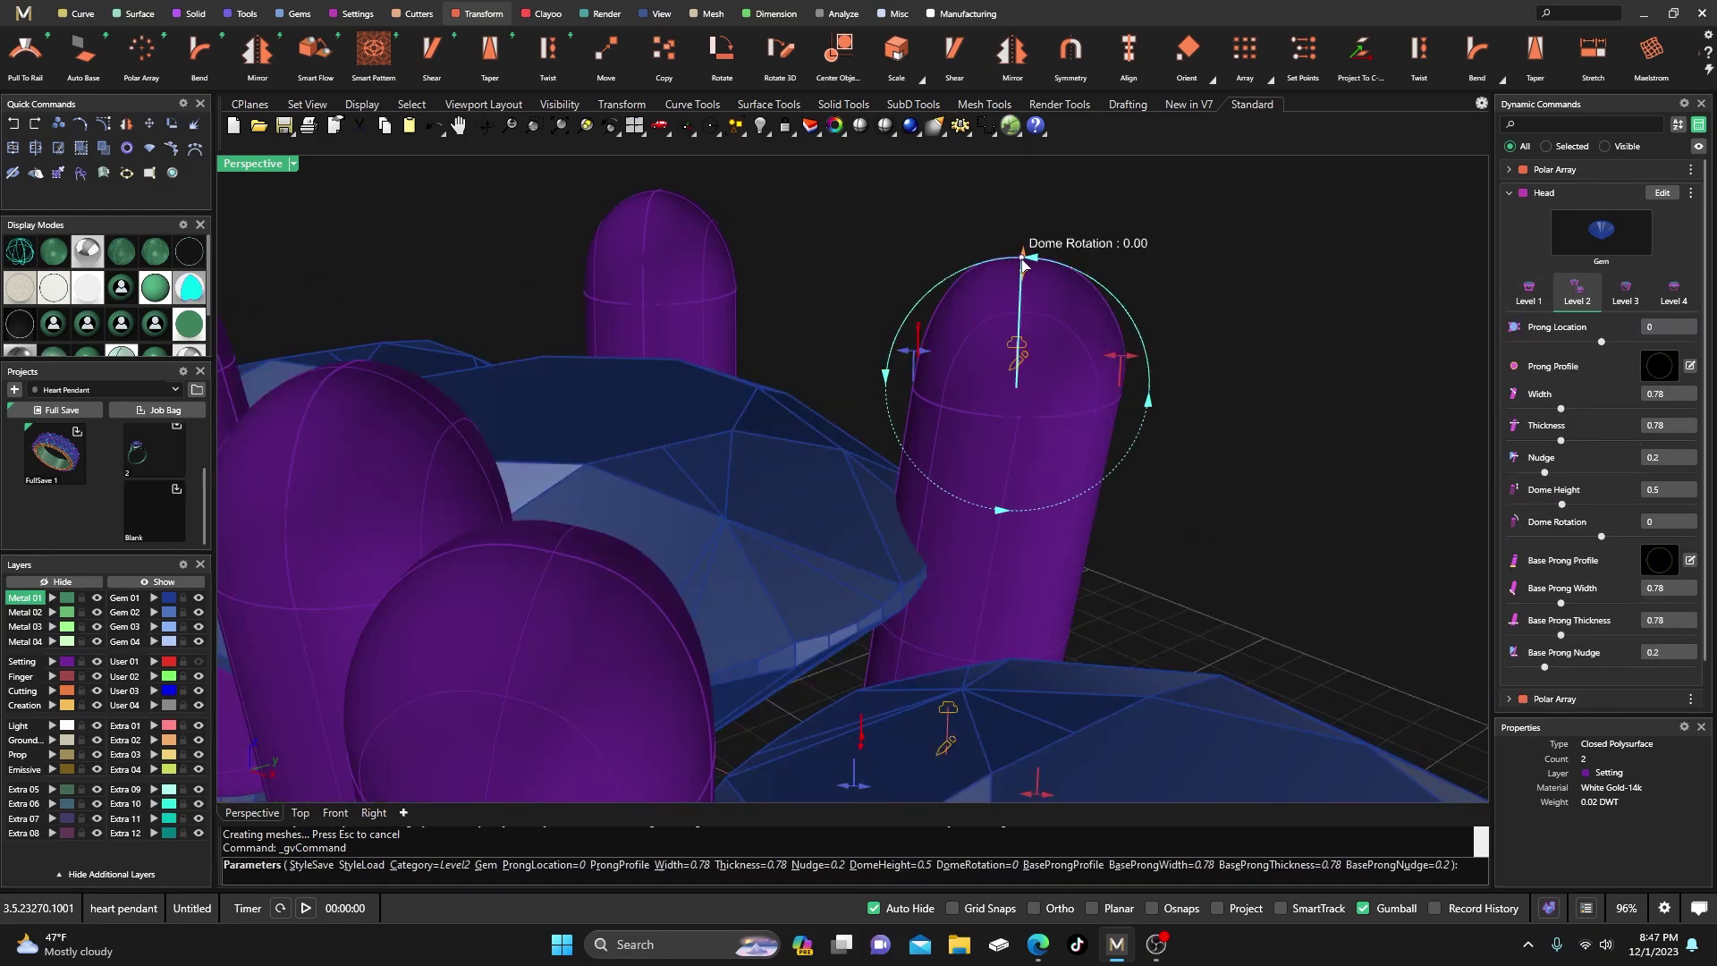
{"action": "left_click_drag", "start_coordinate": [1020, 312], "coordinate": [1022, 271]}
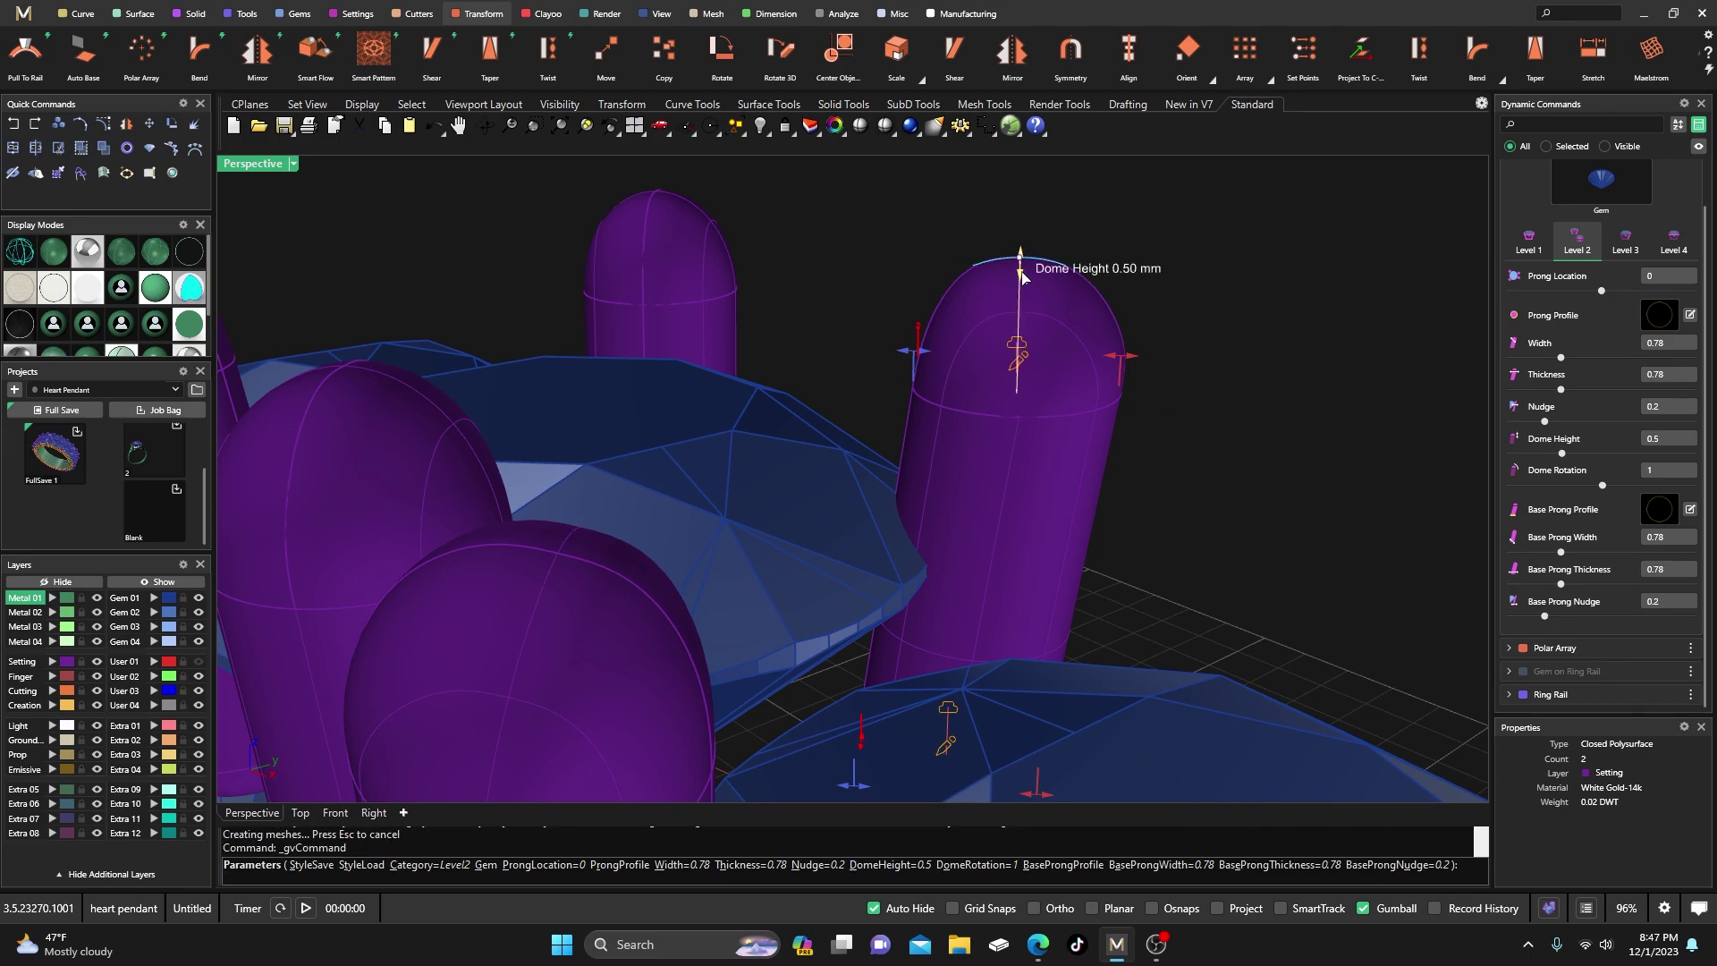
{"action": "left_click_drag", "start_coordinate": [1023, 305], "coordinate": [1019, 322]}
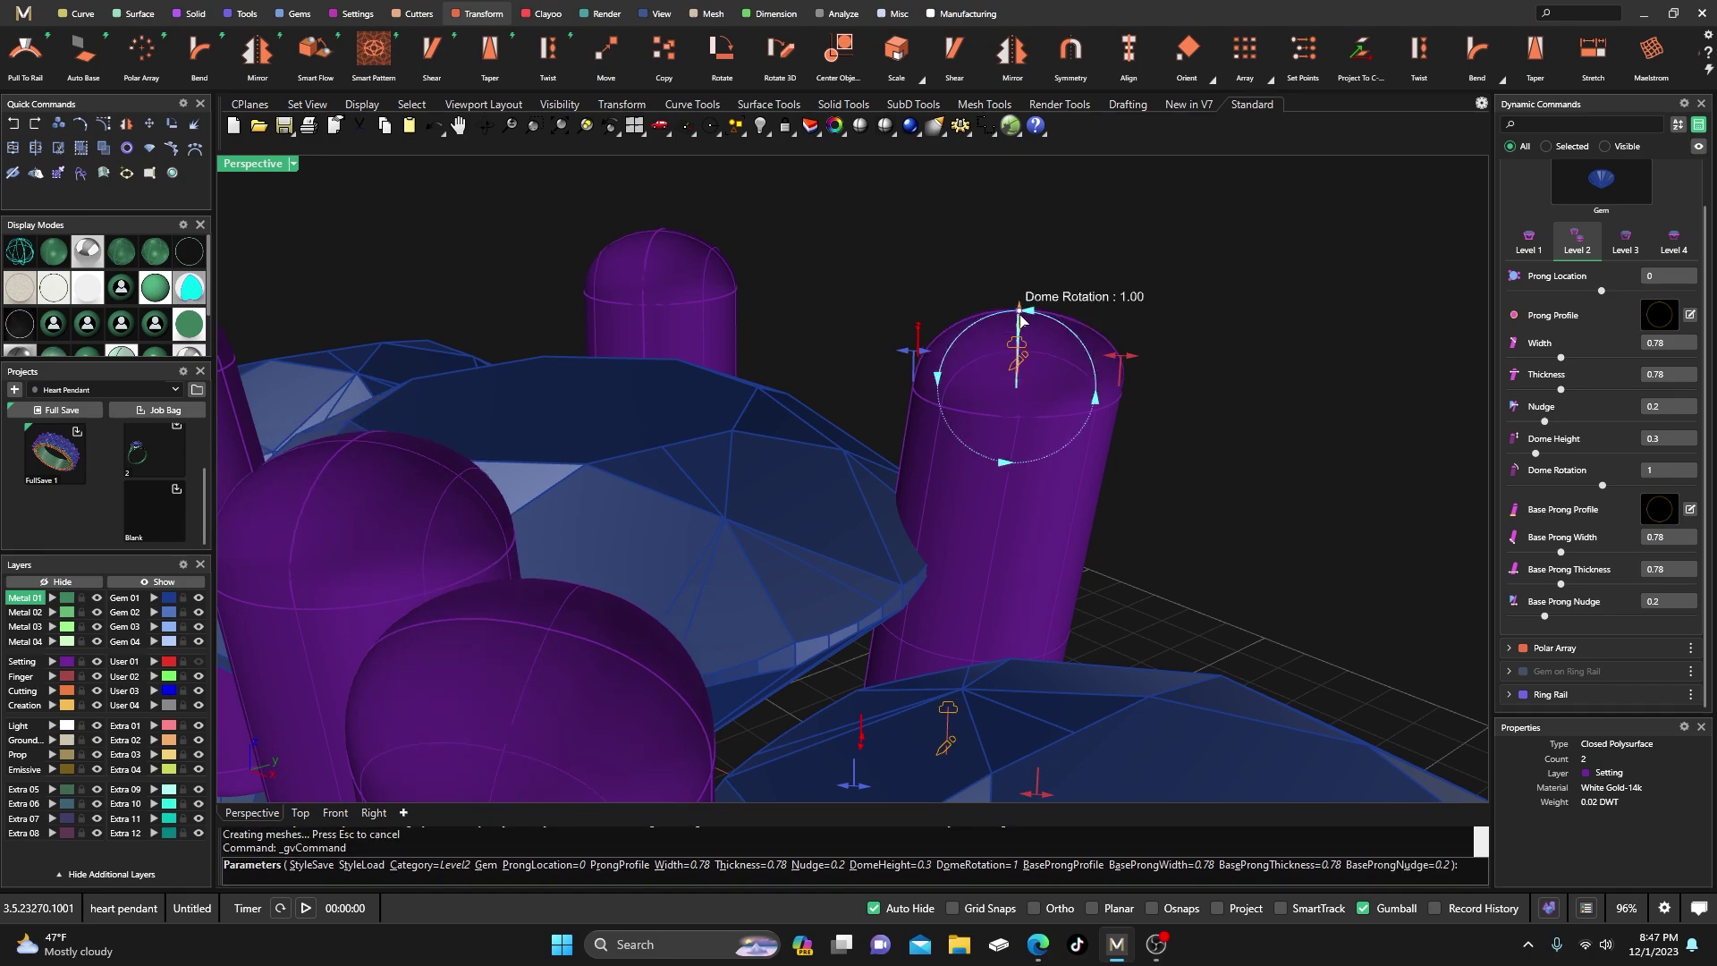
- Set the prongs' dome height to 0.4 mm and accept the head edit
{"action": "scroll", "coordinate": [1021, 321], "scroll_direction": "up", "scroll_amount": 4}
{"action": "scroll", "coordinate": [1016, 318], "scroll_direction": "down", "scroll_amount": 3}
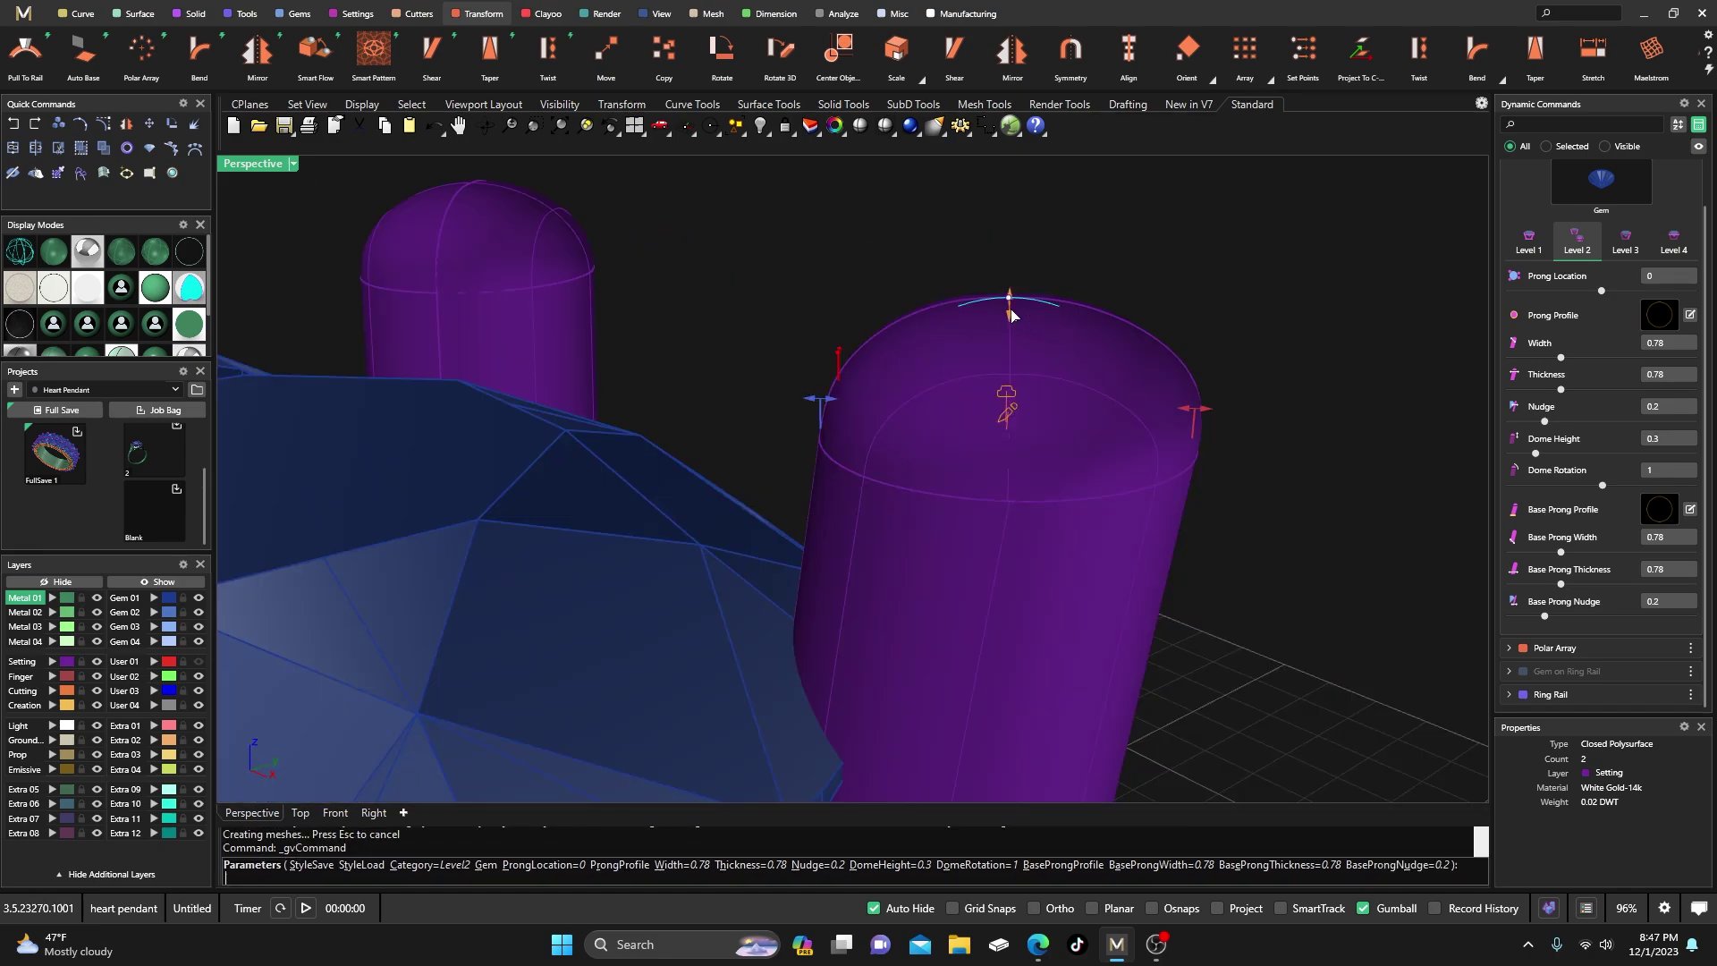
{"action": "mouse_move", "coordinate": [1011, 320]}
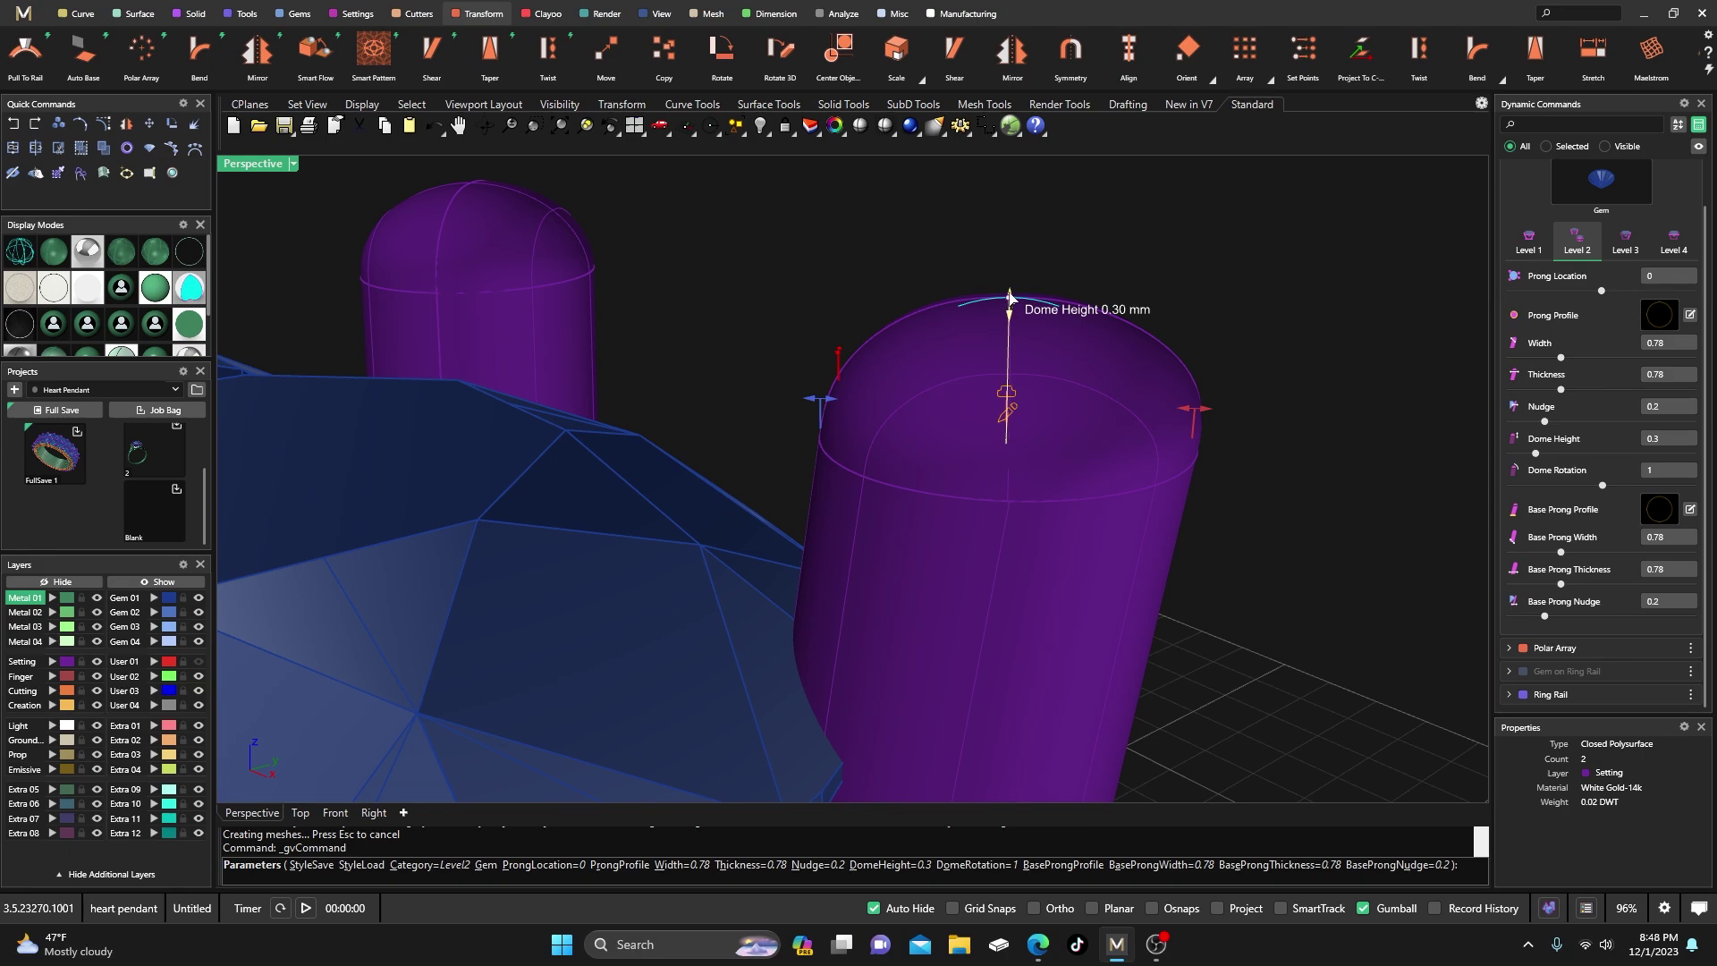
{"action": "mouse_move", "coordinate": [1011, 273]}
{"action": "left_mouse_down"}
{"action": "mouse_move", "coordinate": [1014, 237]}
{"action": "mouse_move", "coordinate": [1015, 285]}
{"action": "left_mouse_up"}
{"action": "scroll", "coordinate": [889, 276], "scroll_direction": "down", "scroll_amount": 5}
{"action": "scroll", "coordinate": [817, 279], "scroll_direction": "up", "scroll_amount": 3}
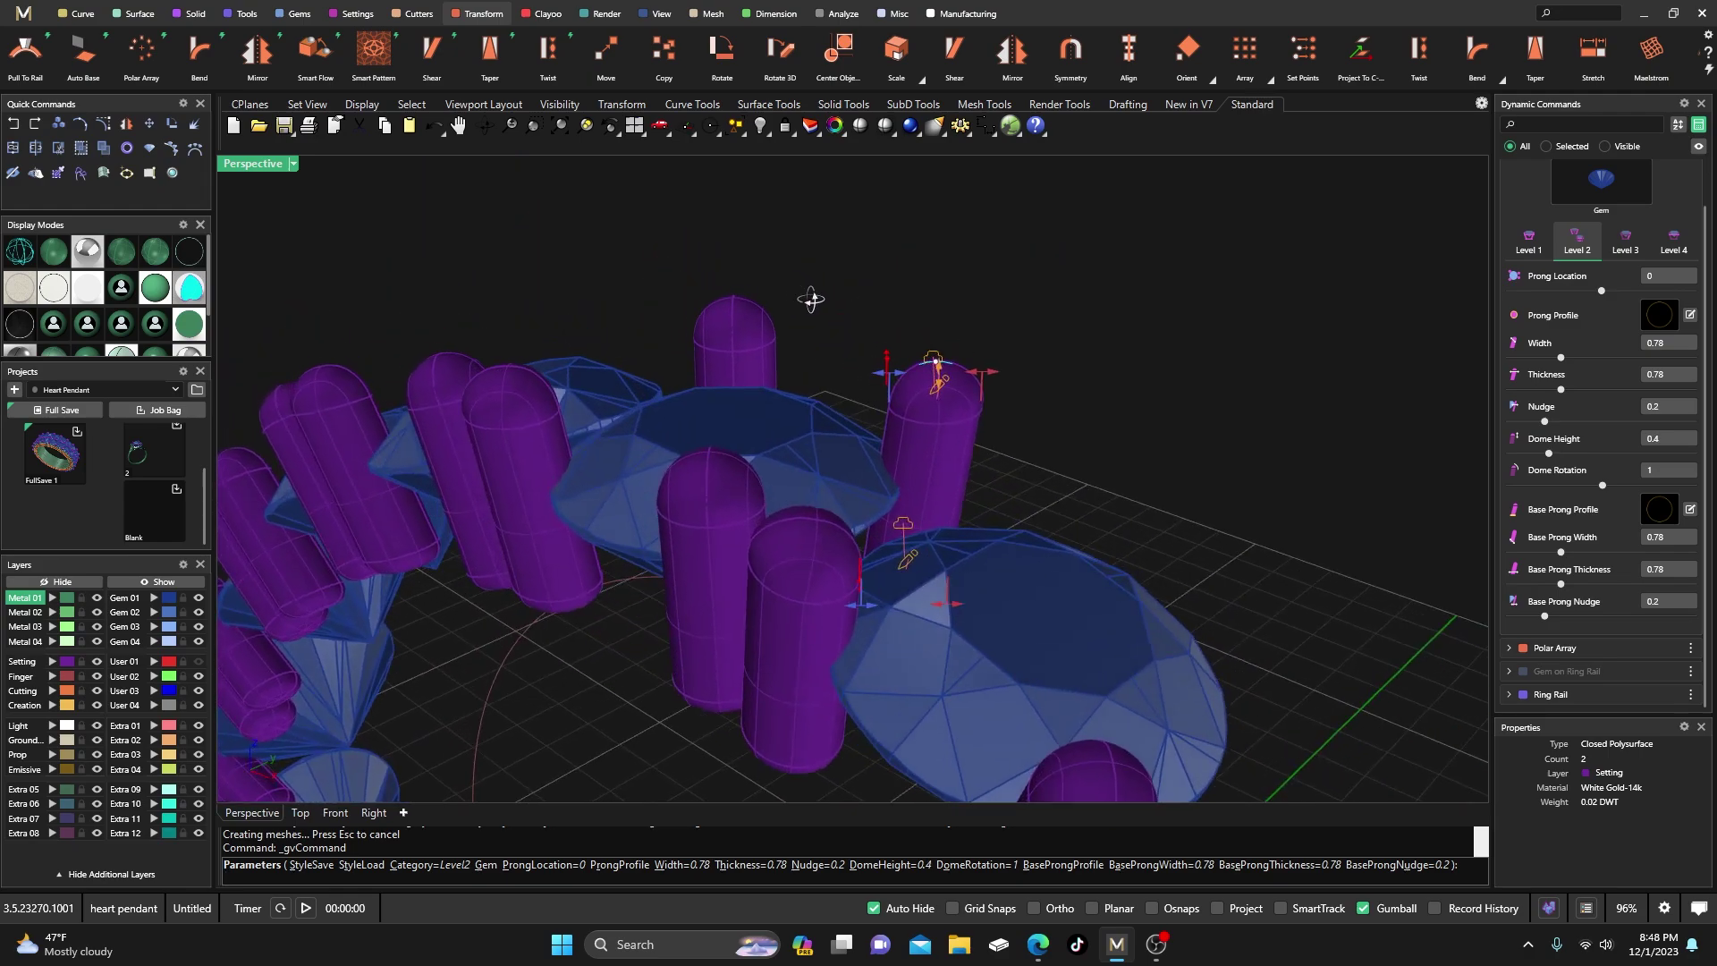
{"action": "key", "text": "Return"}
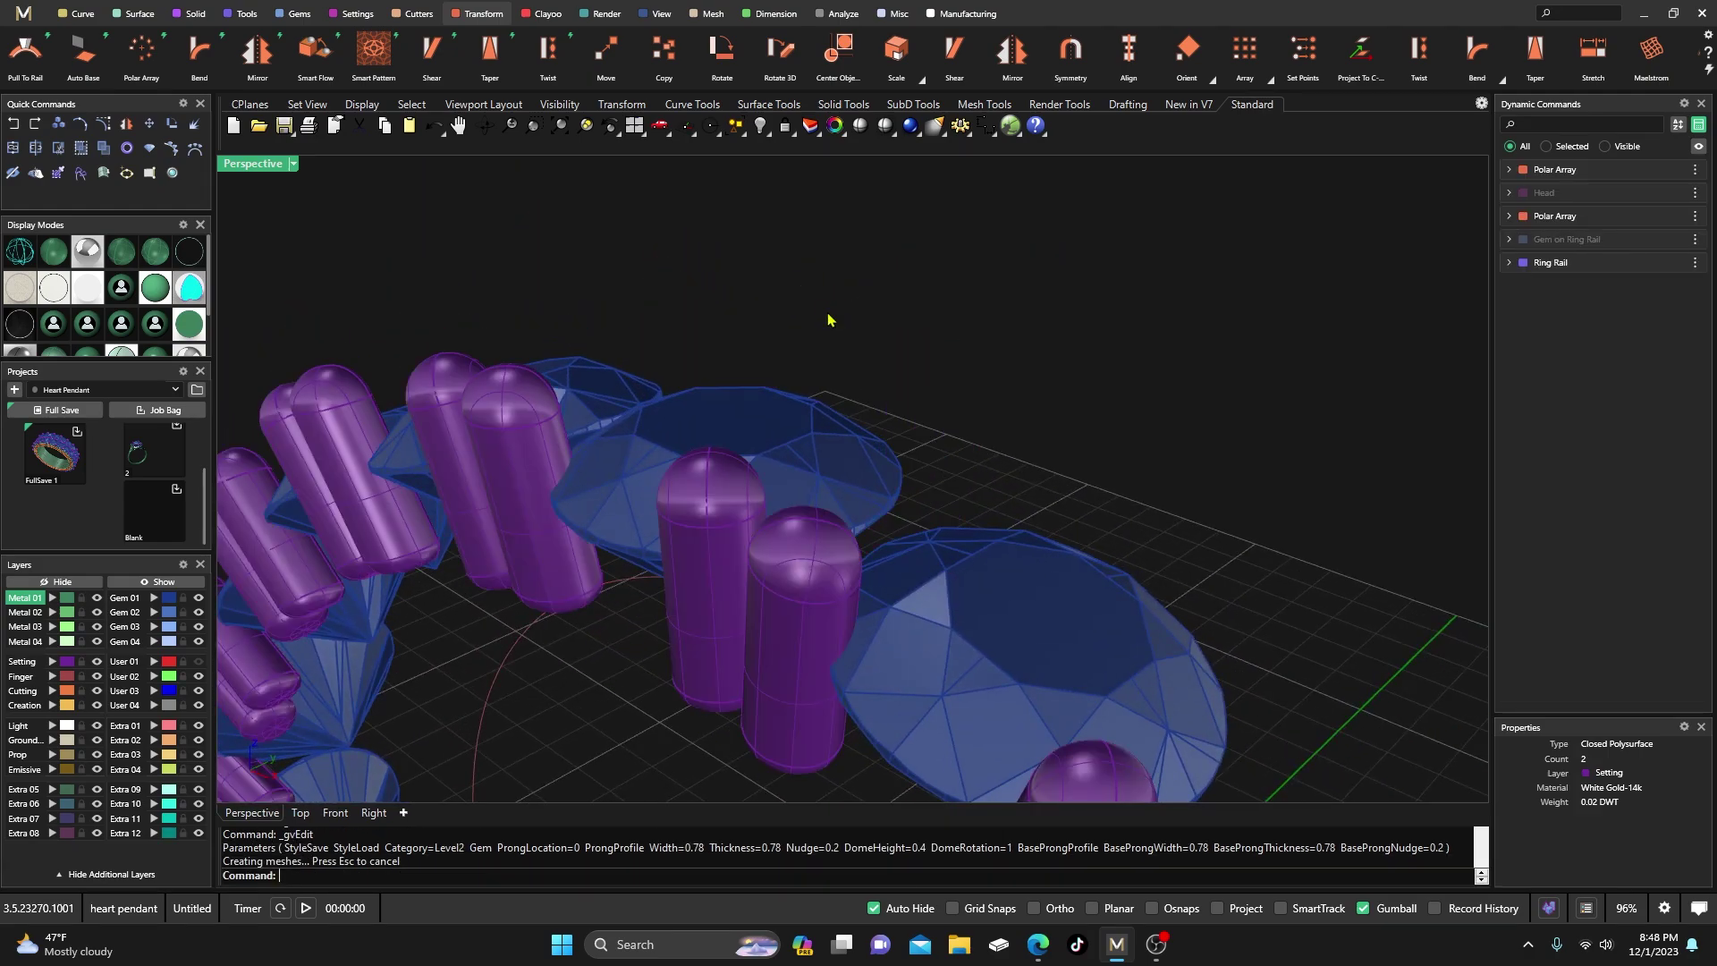
- Mirror all gems and prongs into a second row with only X Mirror enabled
{"action": "scroll", "coordinate": [818, 309], "scroll_direction": "down", "scroll_amount": 5}
{"action": "right_click_drag", "start_coordinate": [803, 364], "coordinate": [893, 682]}
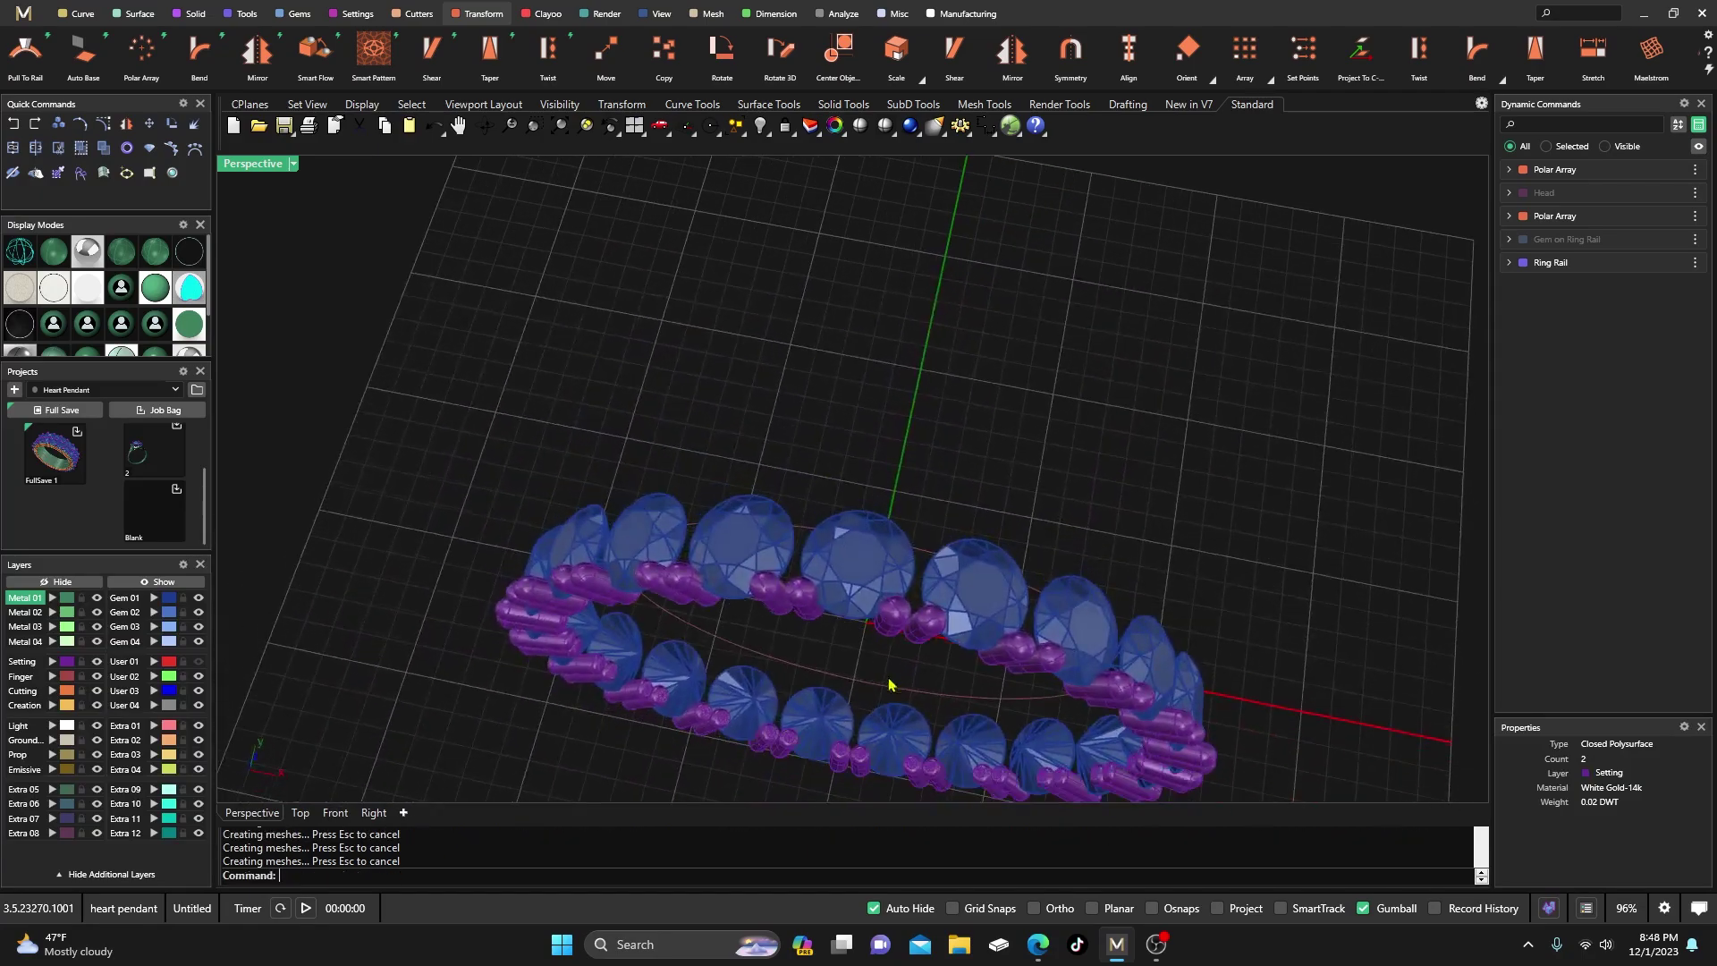
{"action": "scroll", "coordinate": [702, 369], "scroll_direction": "up", "scroll_amount": 3}
{"action": "scroll", "coordinate": [549, 274], "scroll_direction": "down", "scroll_amount": 3}
{"action": "right_click_drag", "start_coordinate": [564, 295], "coordinate": [585, 329]}
{"action": "scroll", "coordinate": [818, 320], "scroll_direction": "down", "scroll_amount": 3}
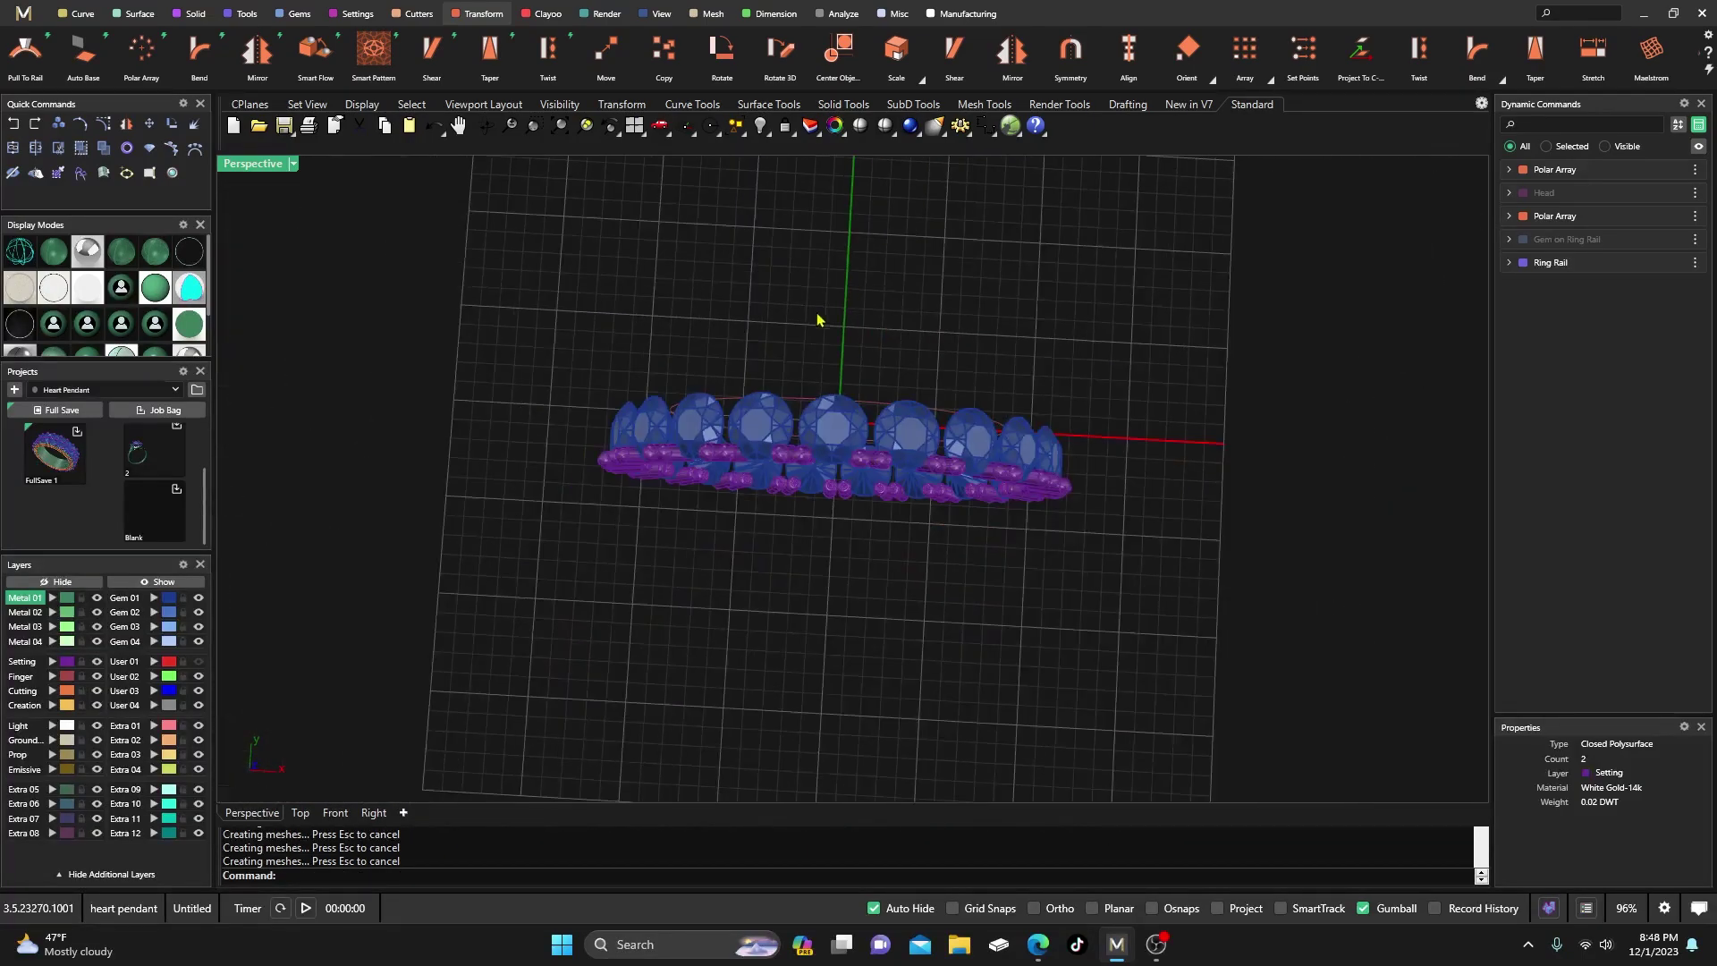
{"action": "right_click_drag", "start_coordinate": [861, 528], "coordinate": [862, 525]}
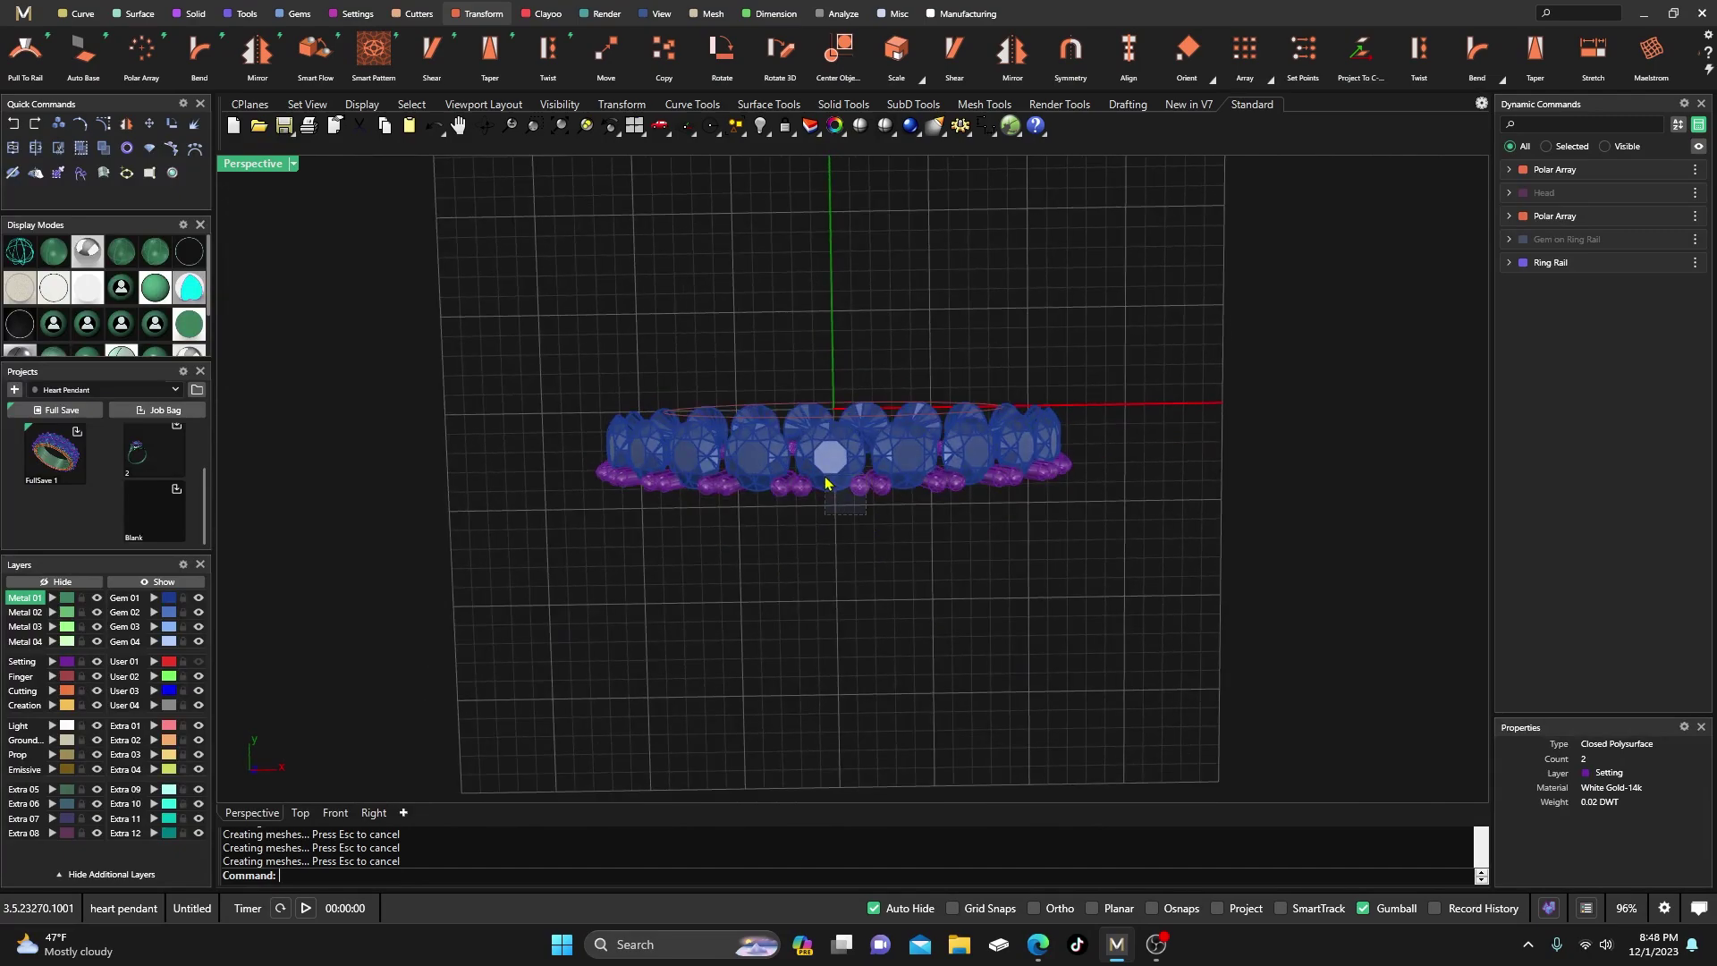
{"action": "key", "text": "ctrl+a"}
{"action": "left_click", "coordinate": [256, 51]}
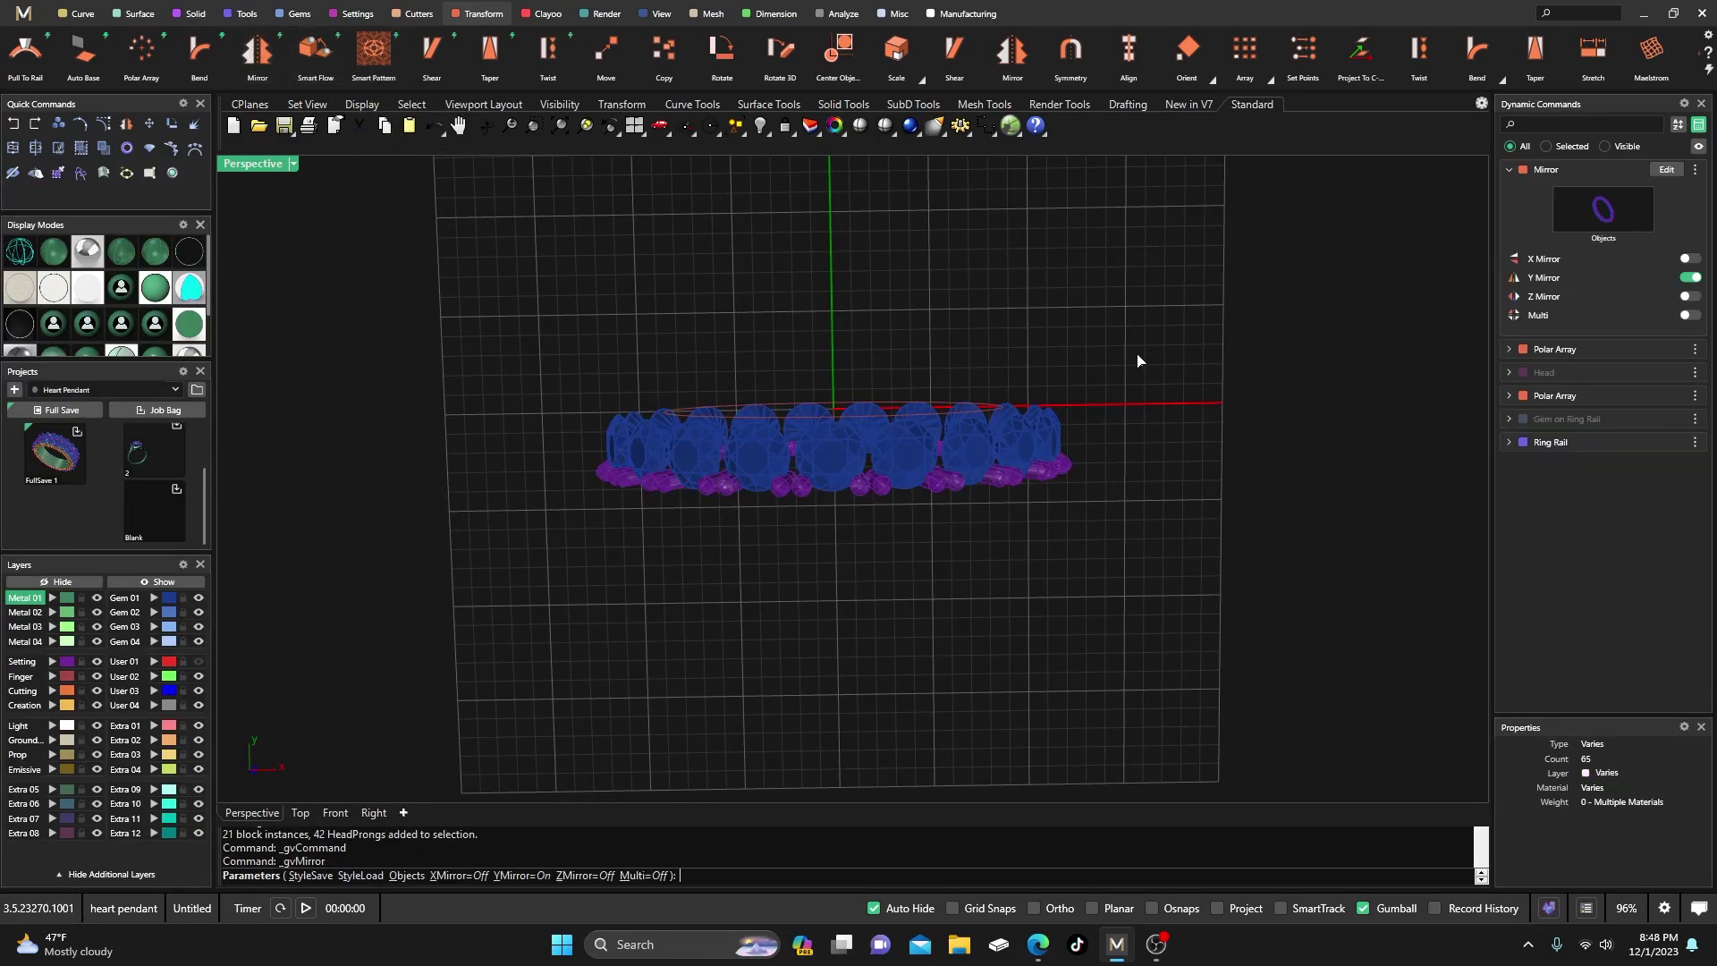
{"action": "left_click", "coordinate": [1690, 258]}
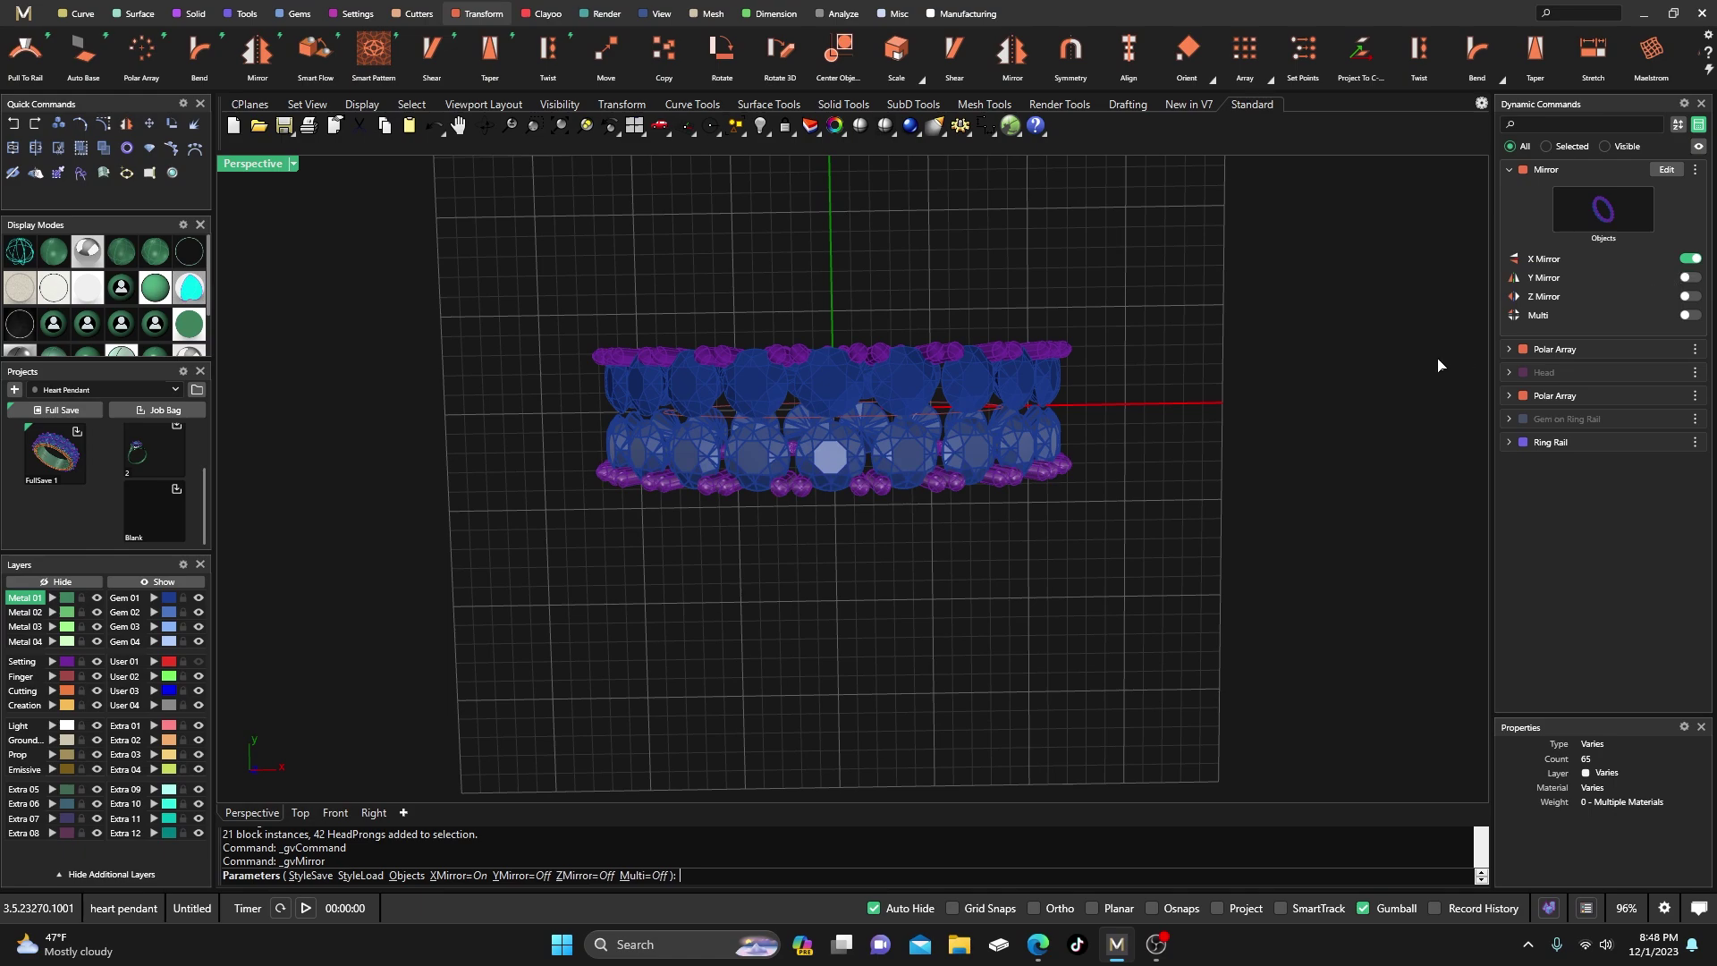
{"action": "right_click", "coordinate": [1161, 454]}
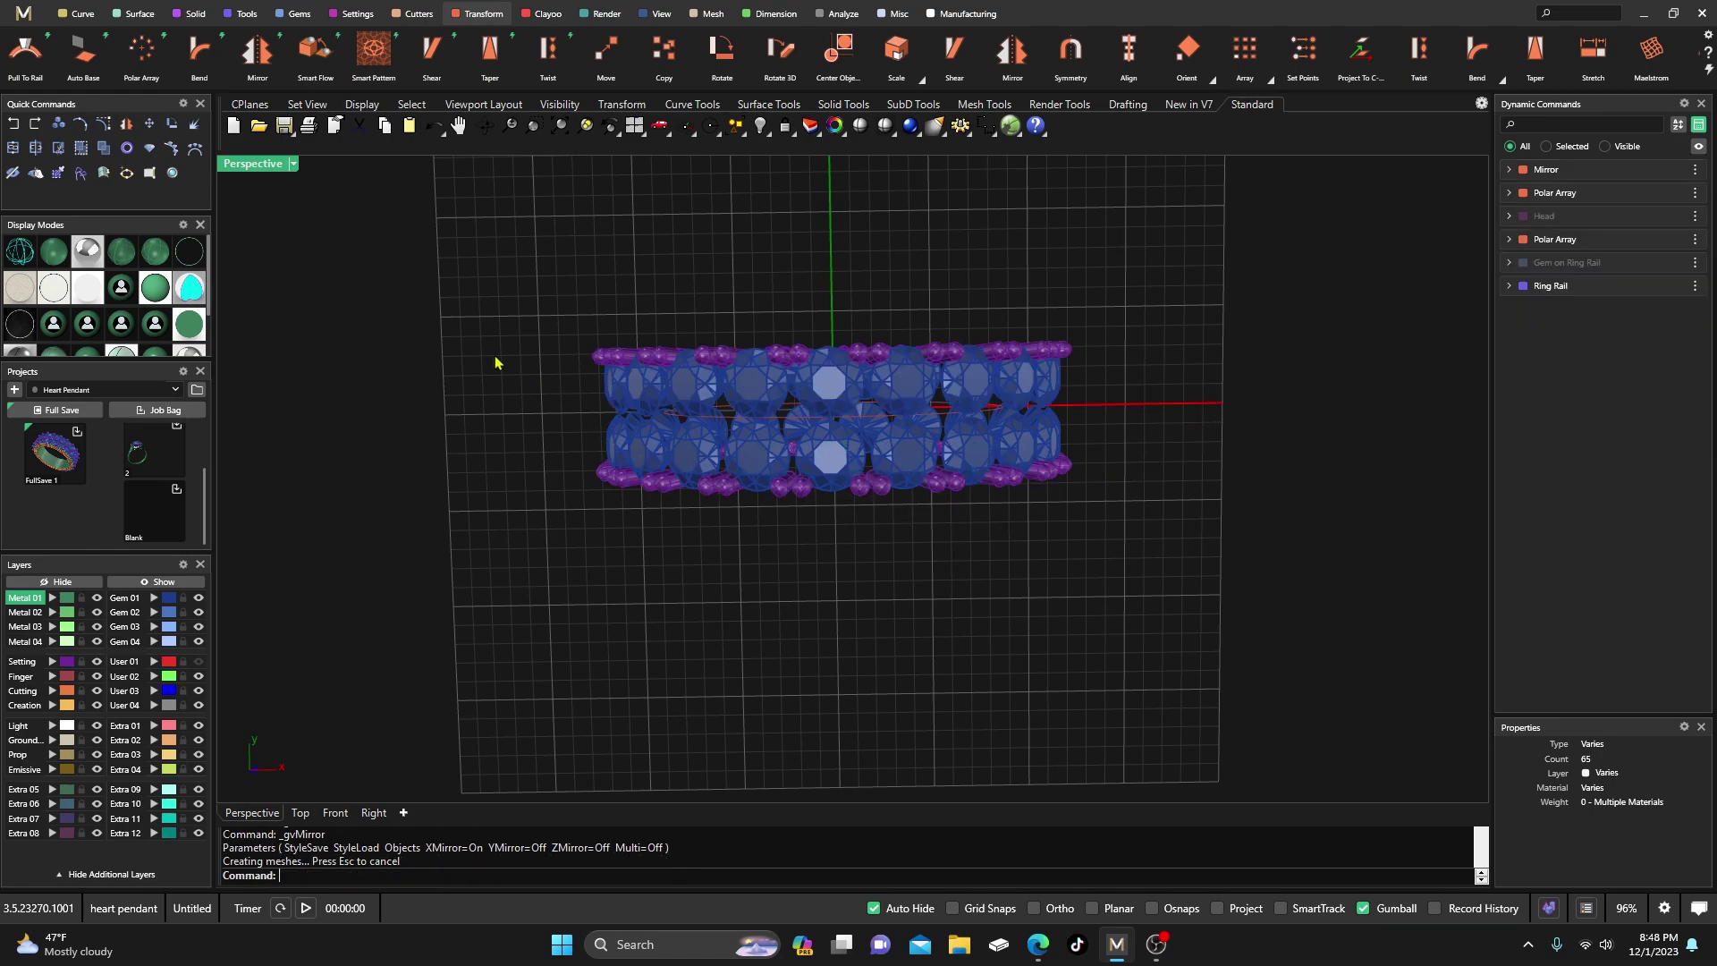
- Show all four views, reopen the Gem on Ring Rail settings and set the gem's Y offset to -1.4 mm
{"action": "double_click", "coordinate": [273, 167]}
{"action": "right_click_drag", "start_coordinate": [536, 284], "coordinate": [578, 299]}
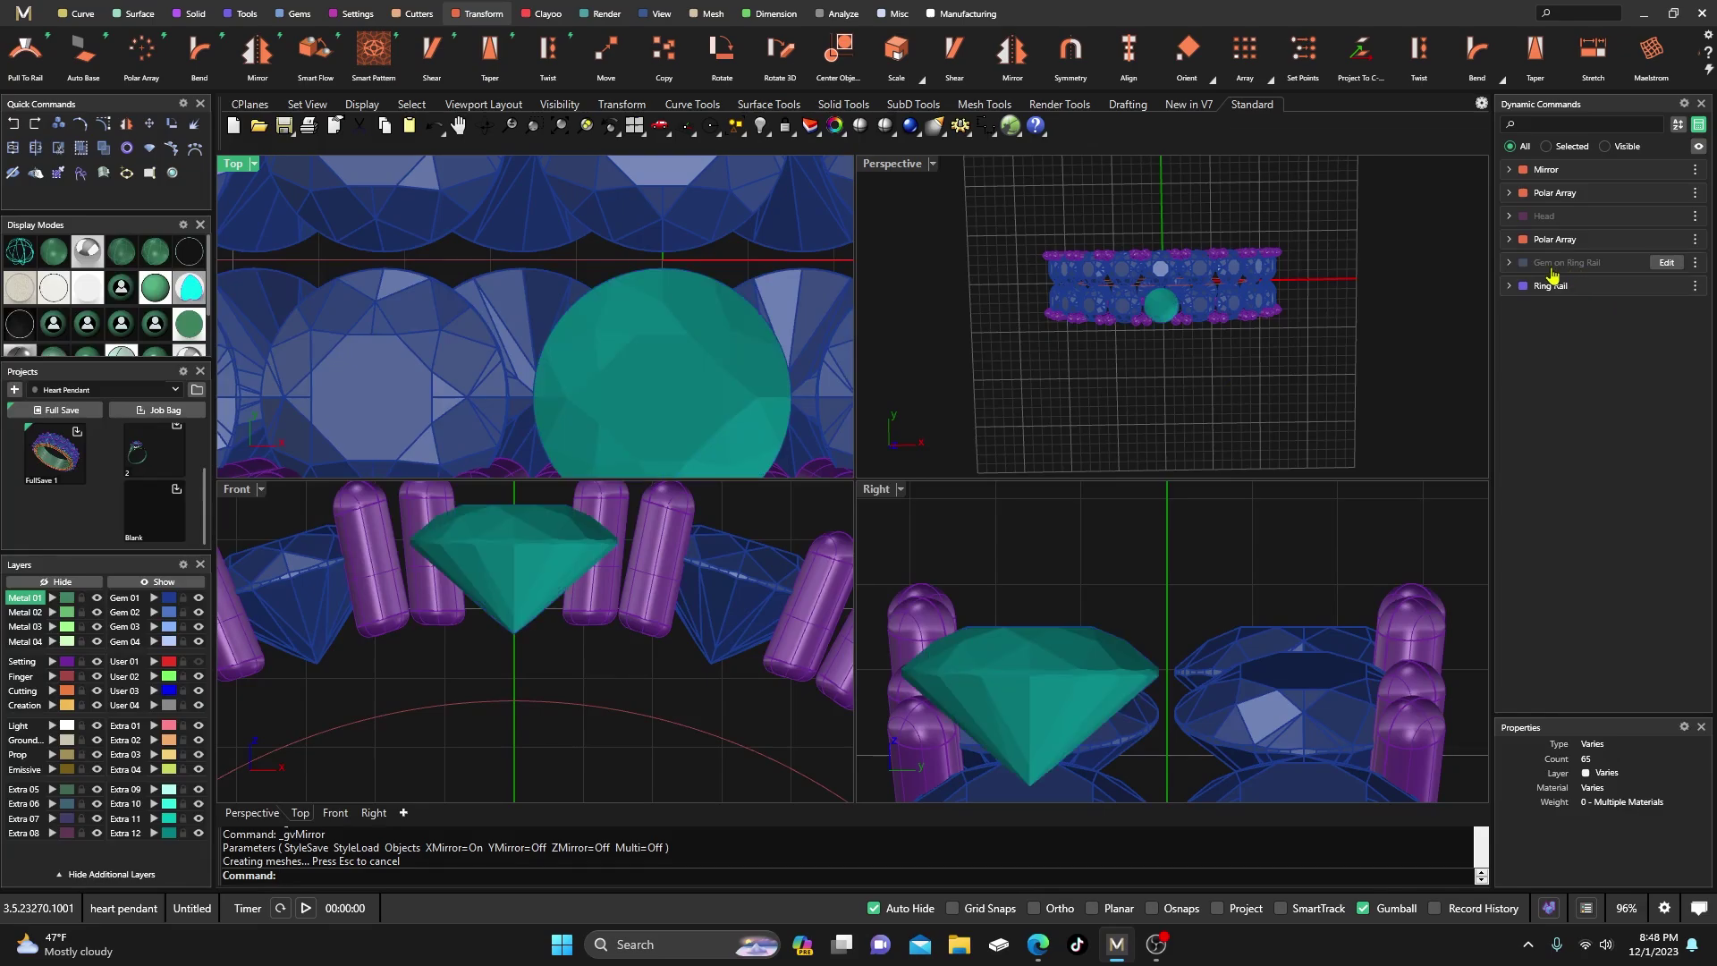
{"action": "left_click", "coordinate": [1662, 262]}
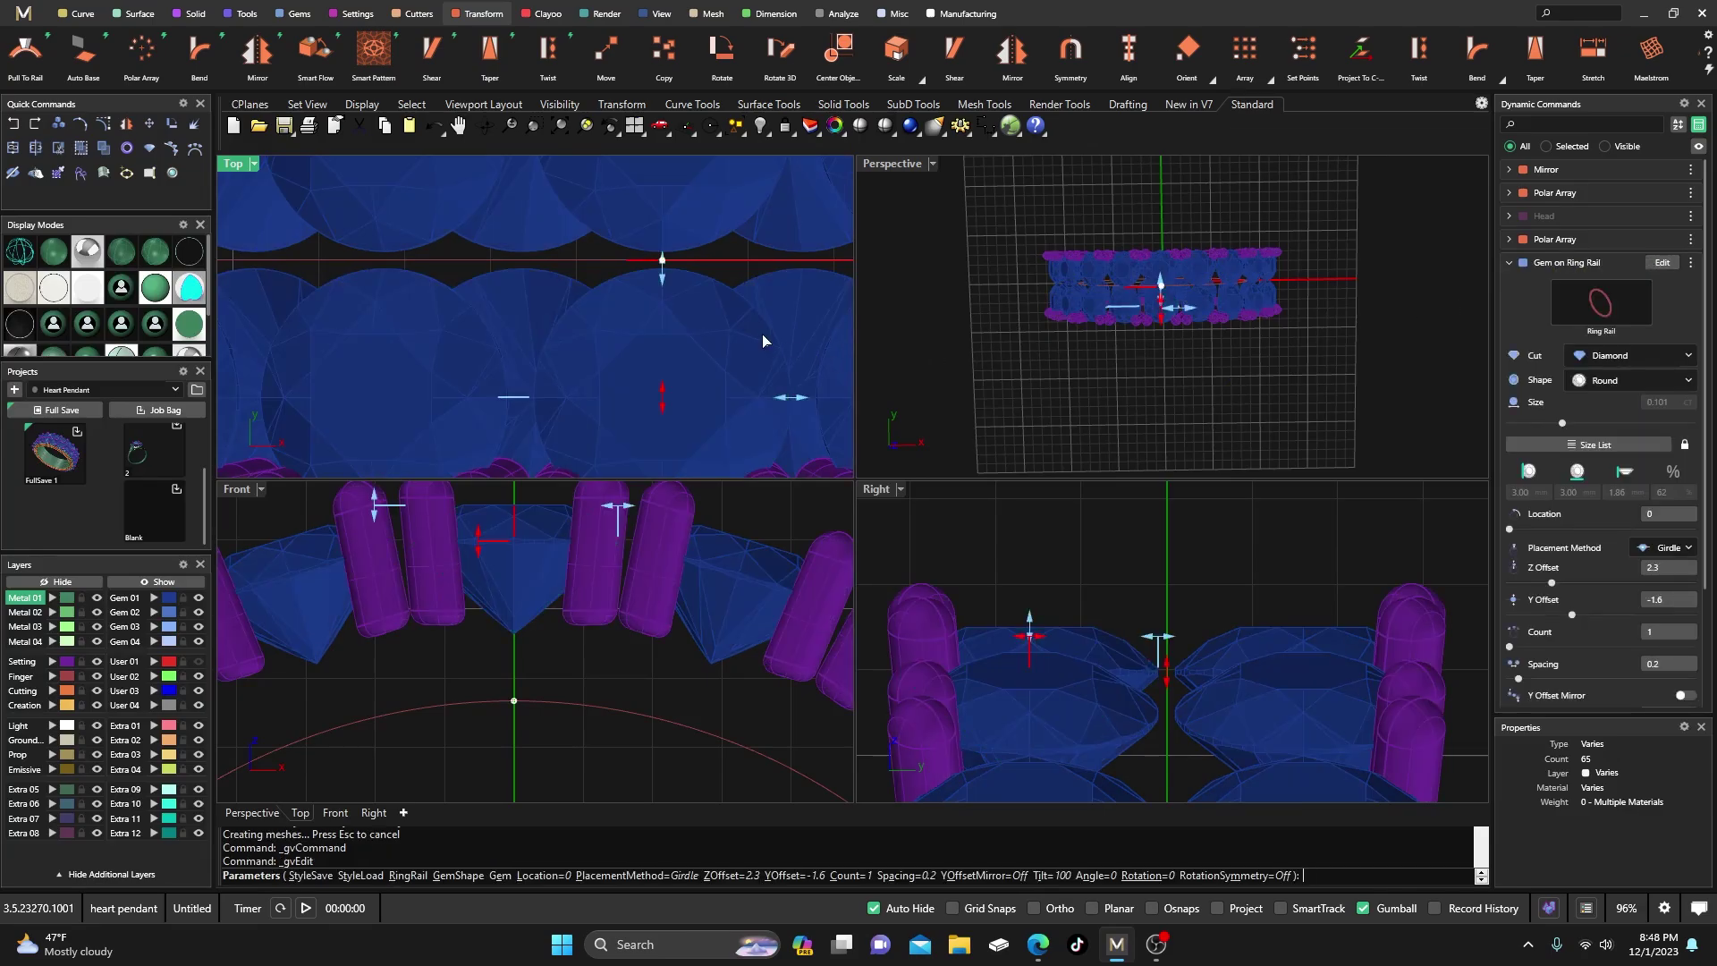
{"action": "mouse_move", "coordinate": [663, 398]}
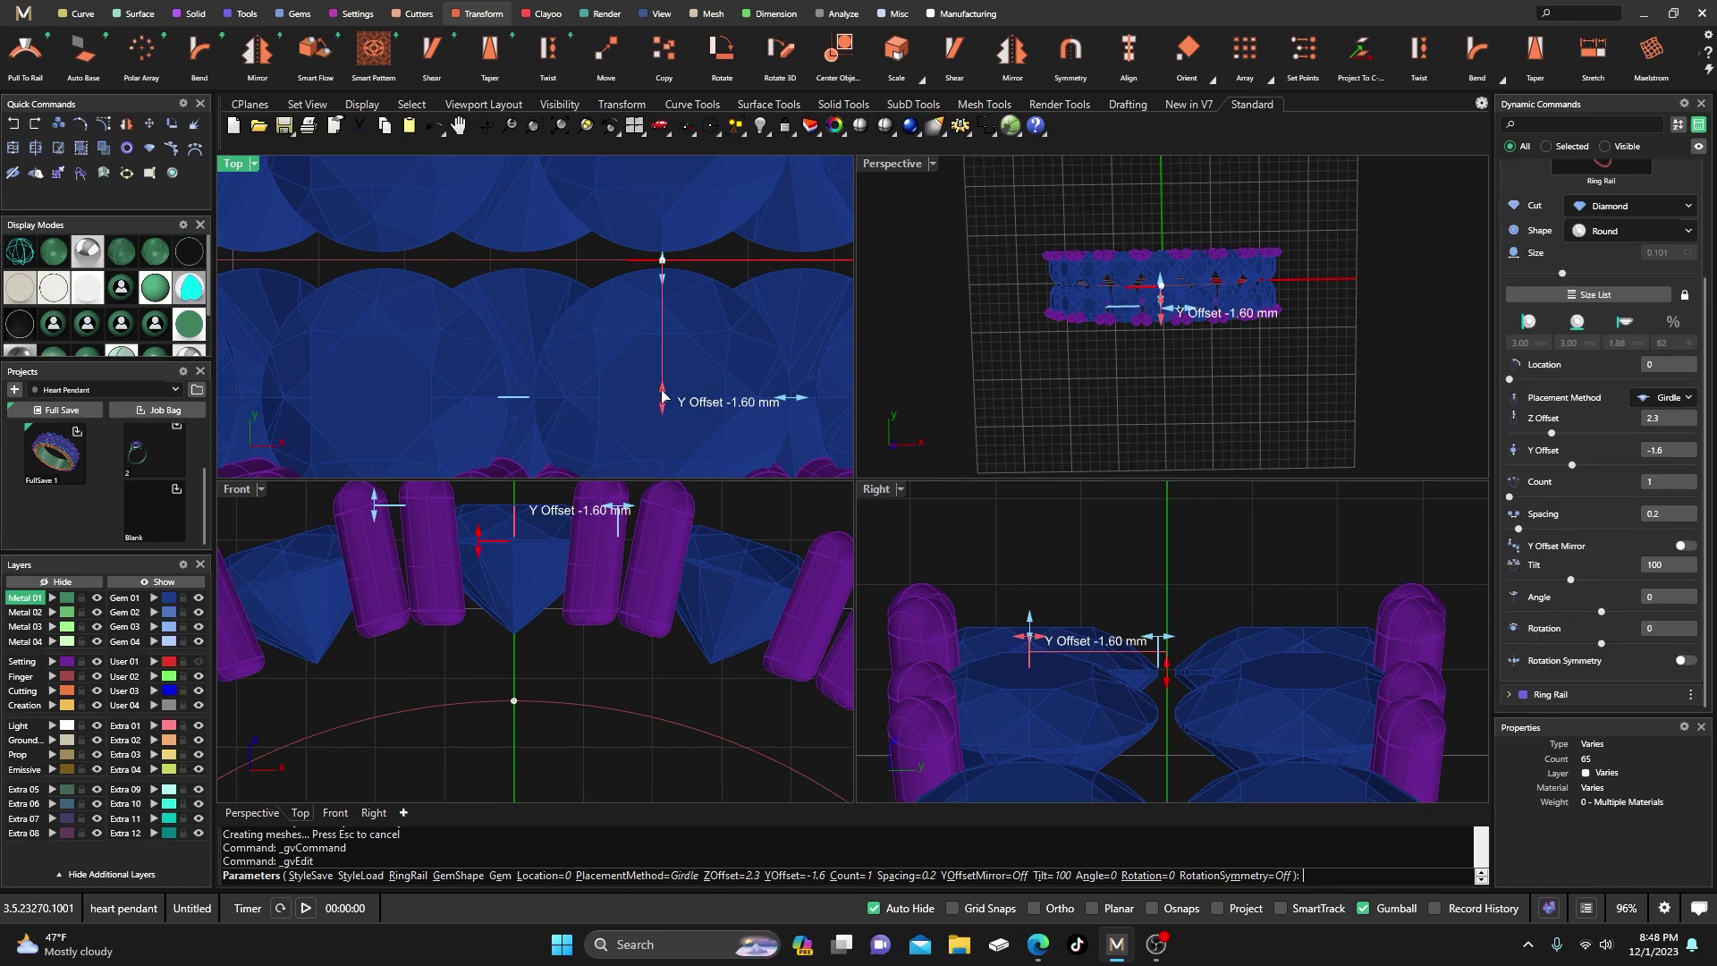
{"action": "left_click_drag", "start_coordinate": [663, 397], "coordinate": [663, 388]}
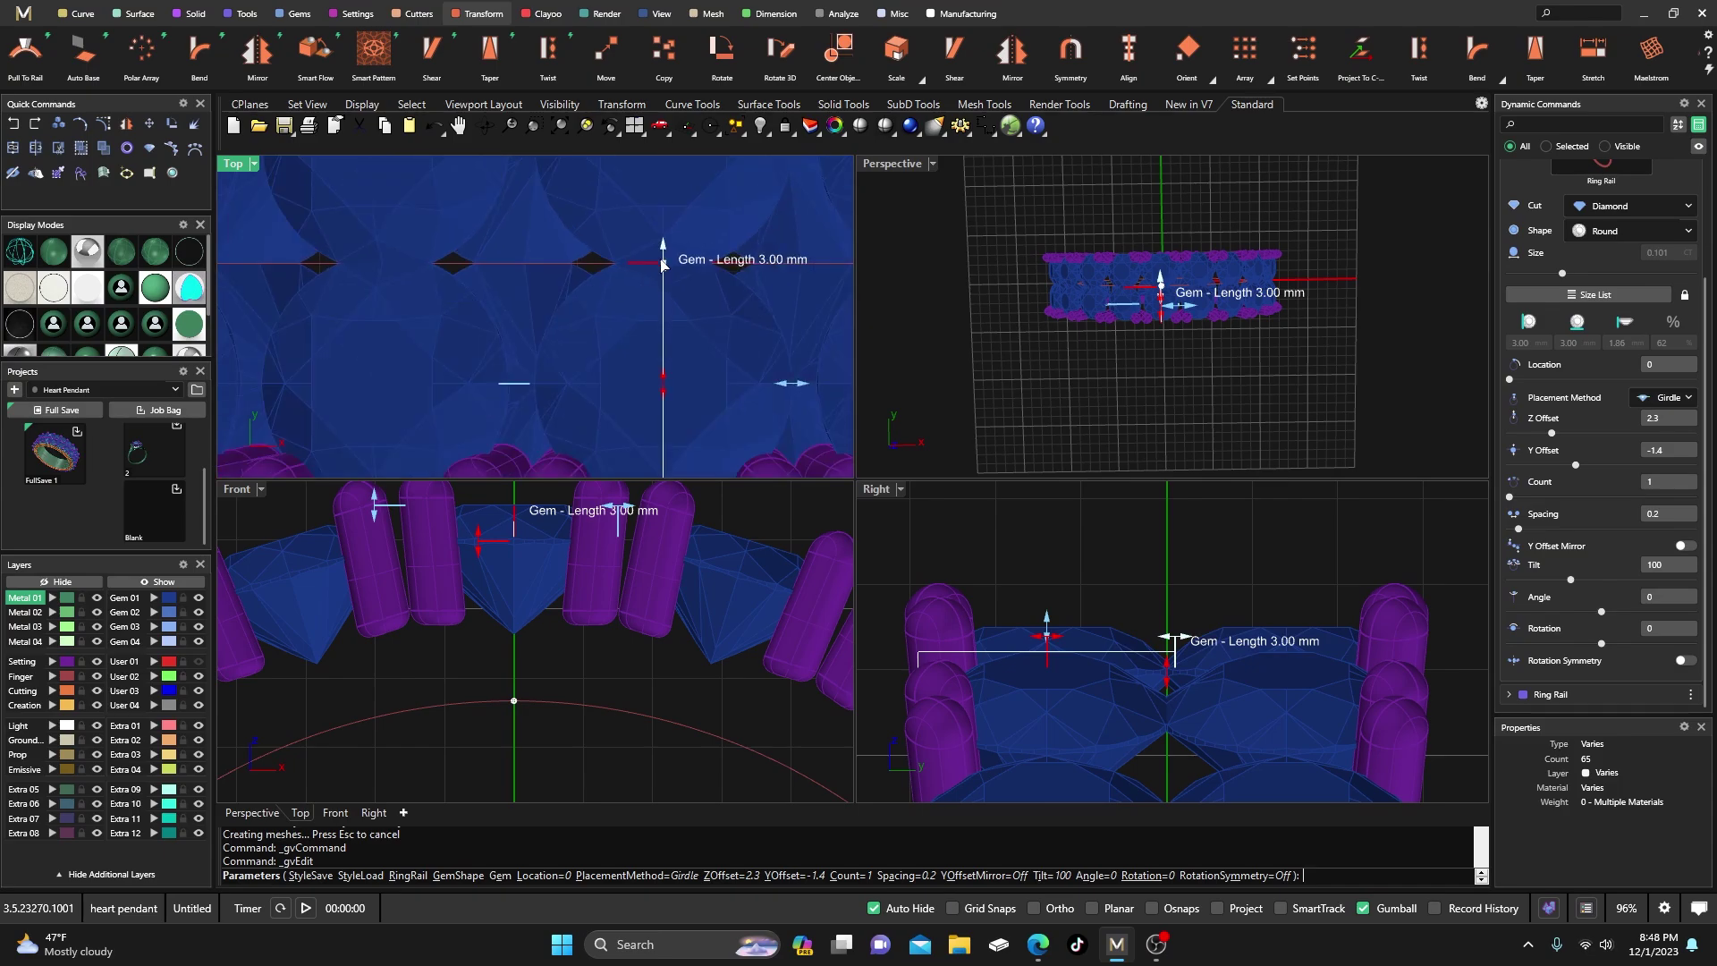
{"action": "left_click_drag", "start_coordinate": [662, 257], "coordinate": [660, 331]}
- Set the gem's Y offset to -1.5 mm and check the spacing between the two rows from above
{"action": "mouse_move", "coordinate": [657, 353]}
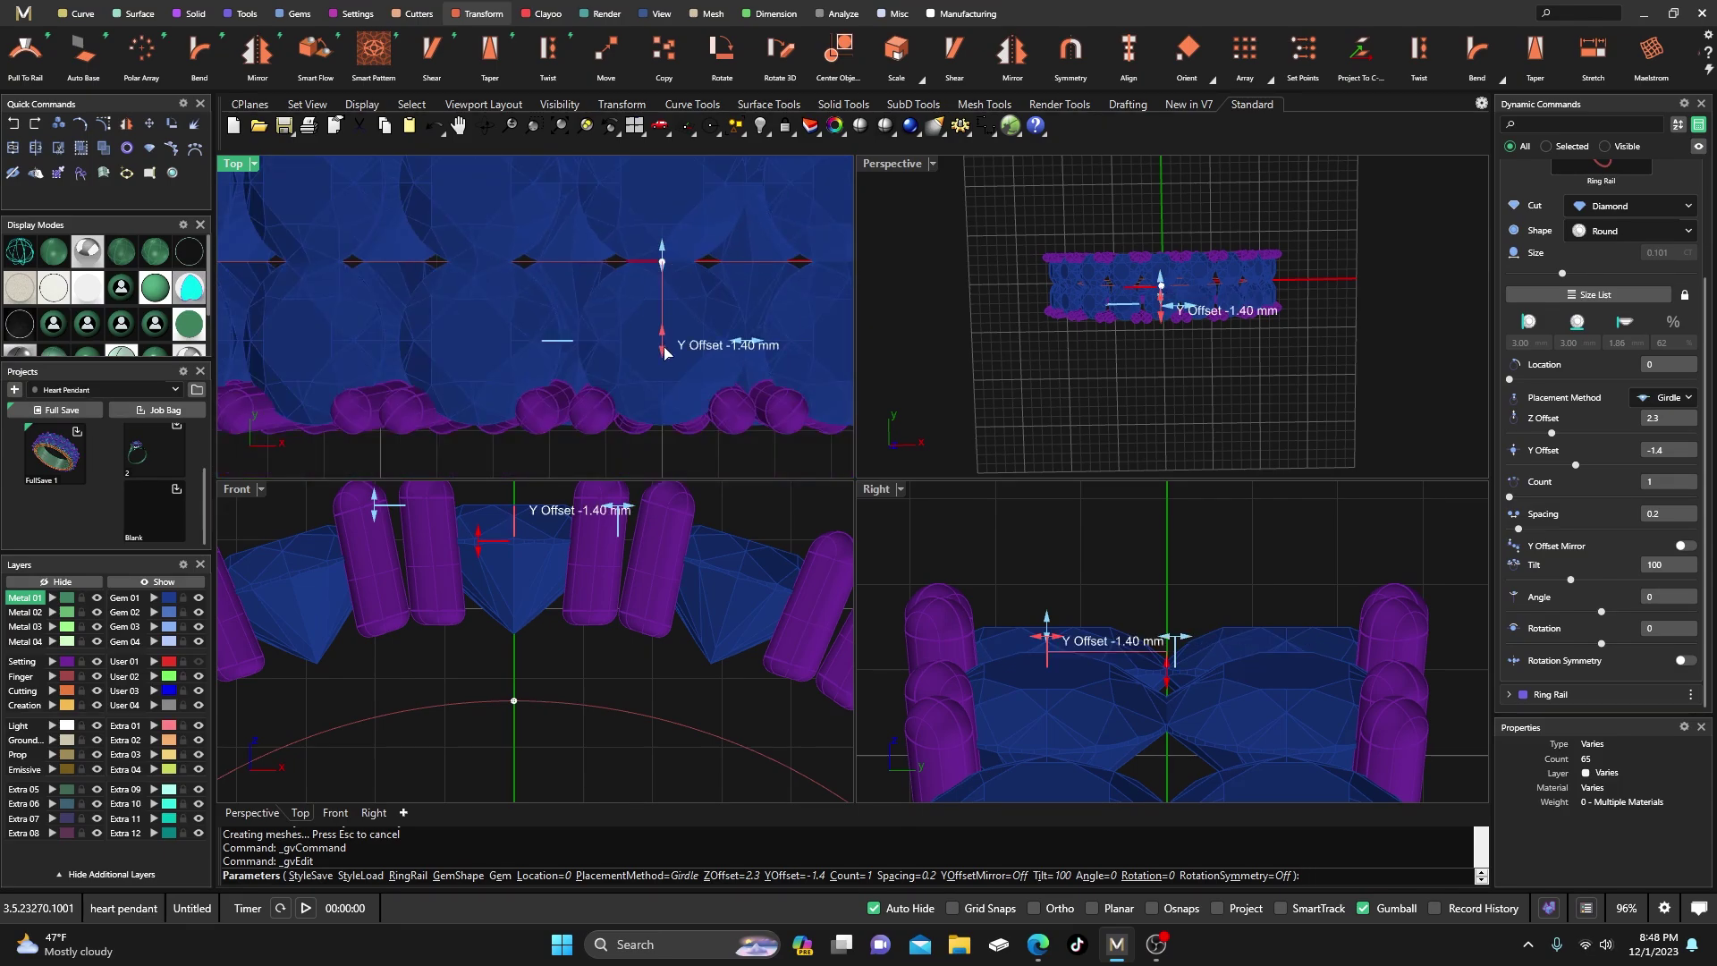
{"action": "left_click_drag", "start_coordinate": [664, 352], "coordinate": [664, 359]}
{"action": "scroll", "coordinate": [663, 272], "scroll_direction": "up", "scroll_amount": 4}
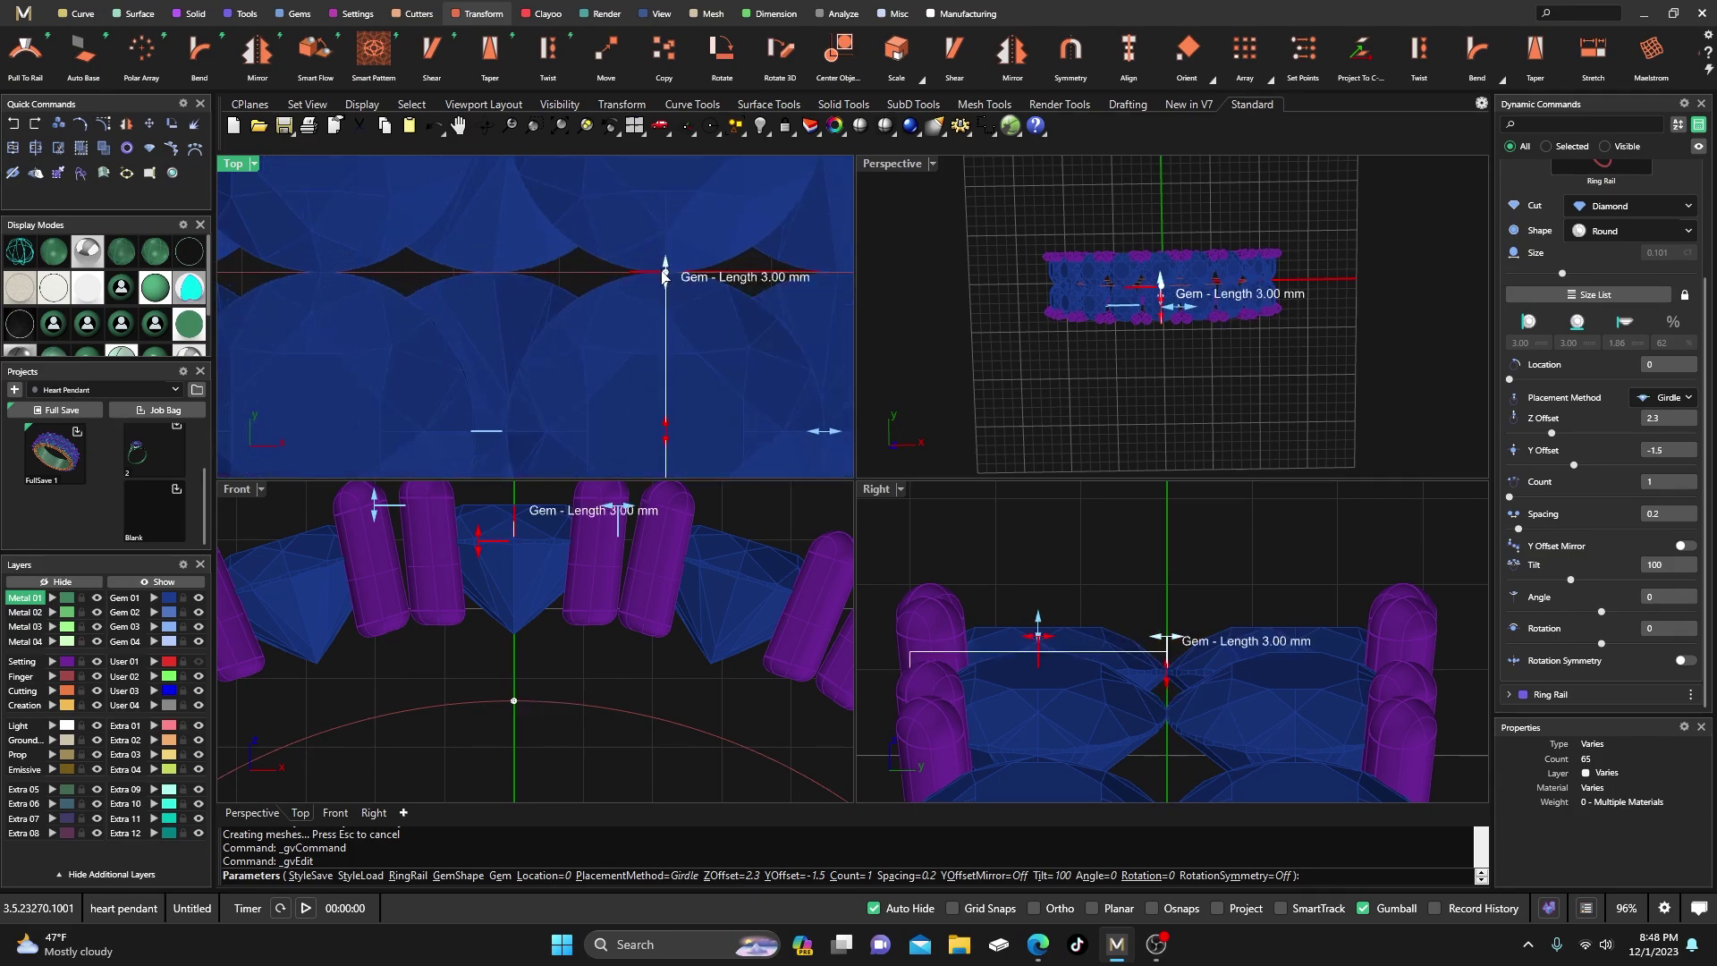
{"action": "scroll", "coordinate": [662, 280], "scroll_direction": "up", "scroll_amount": 2}
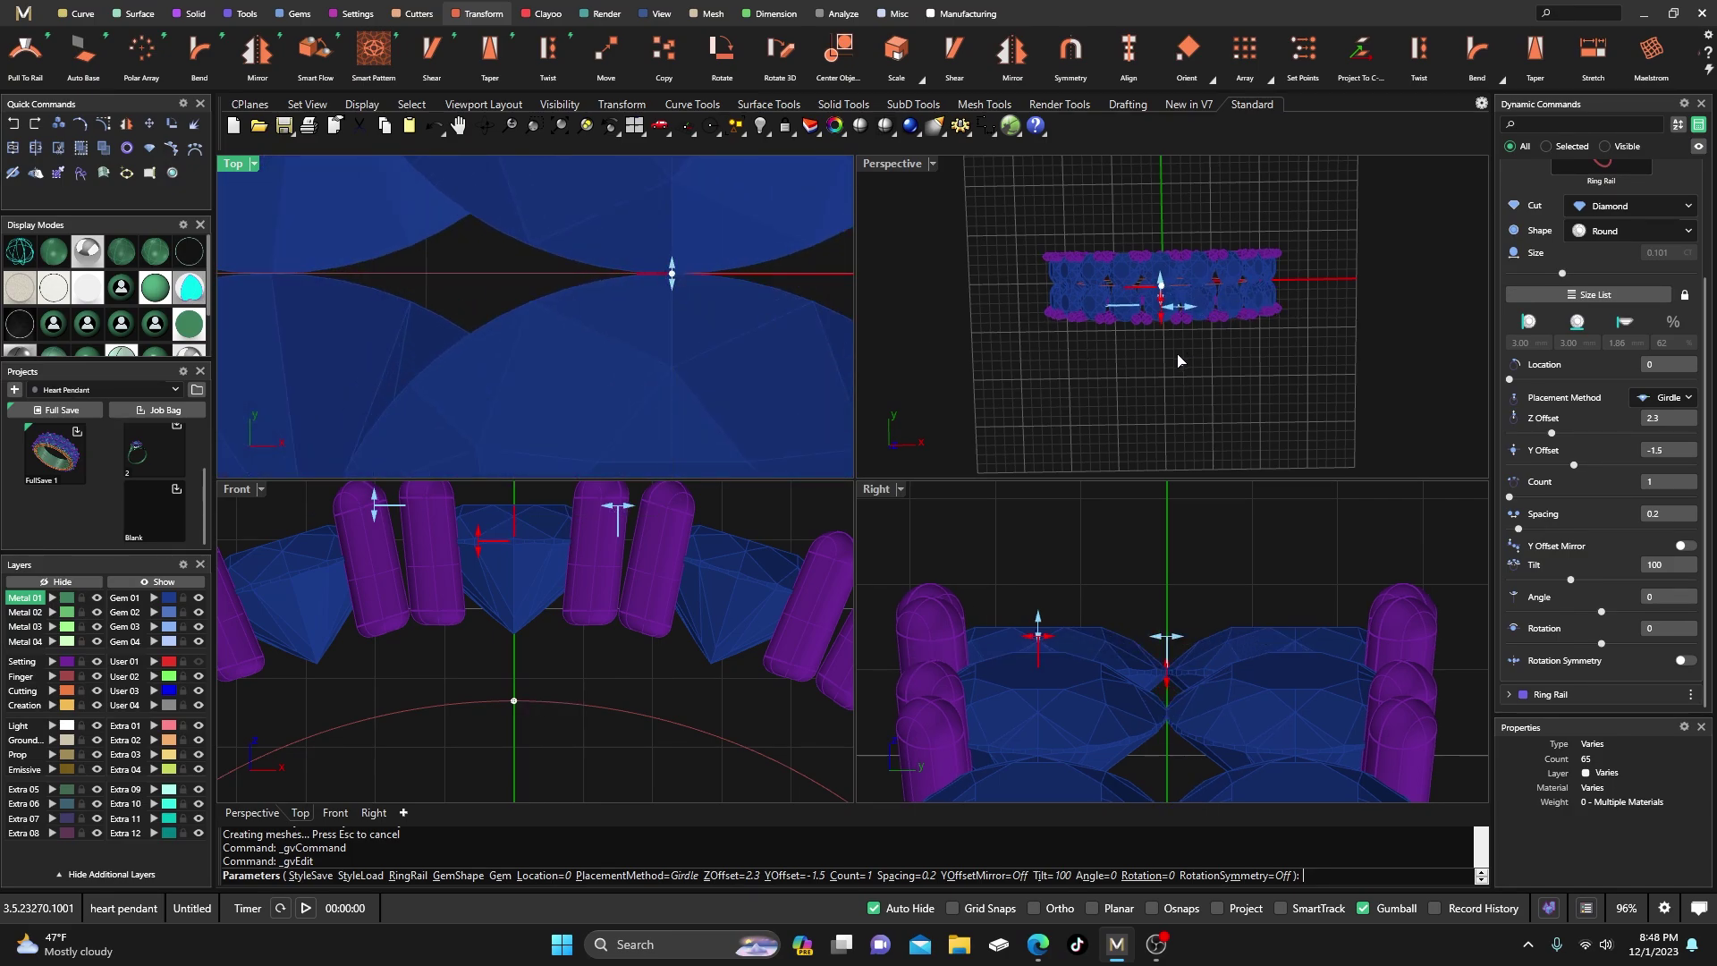
{"action": "scroll", "coordinate": [678, 326], "scroll_direction": "down", "scroll_amount": 4}
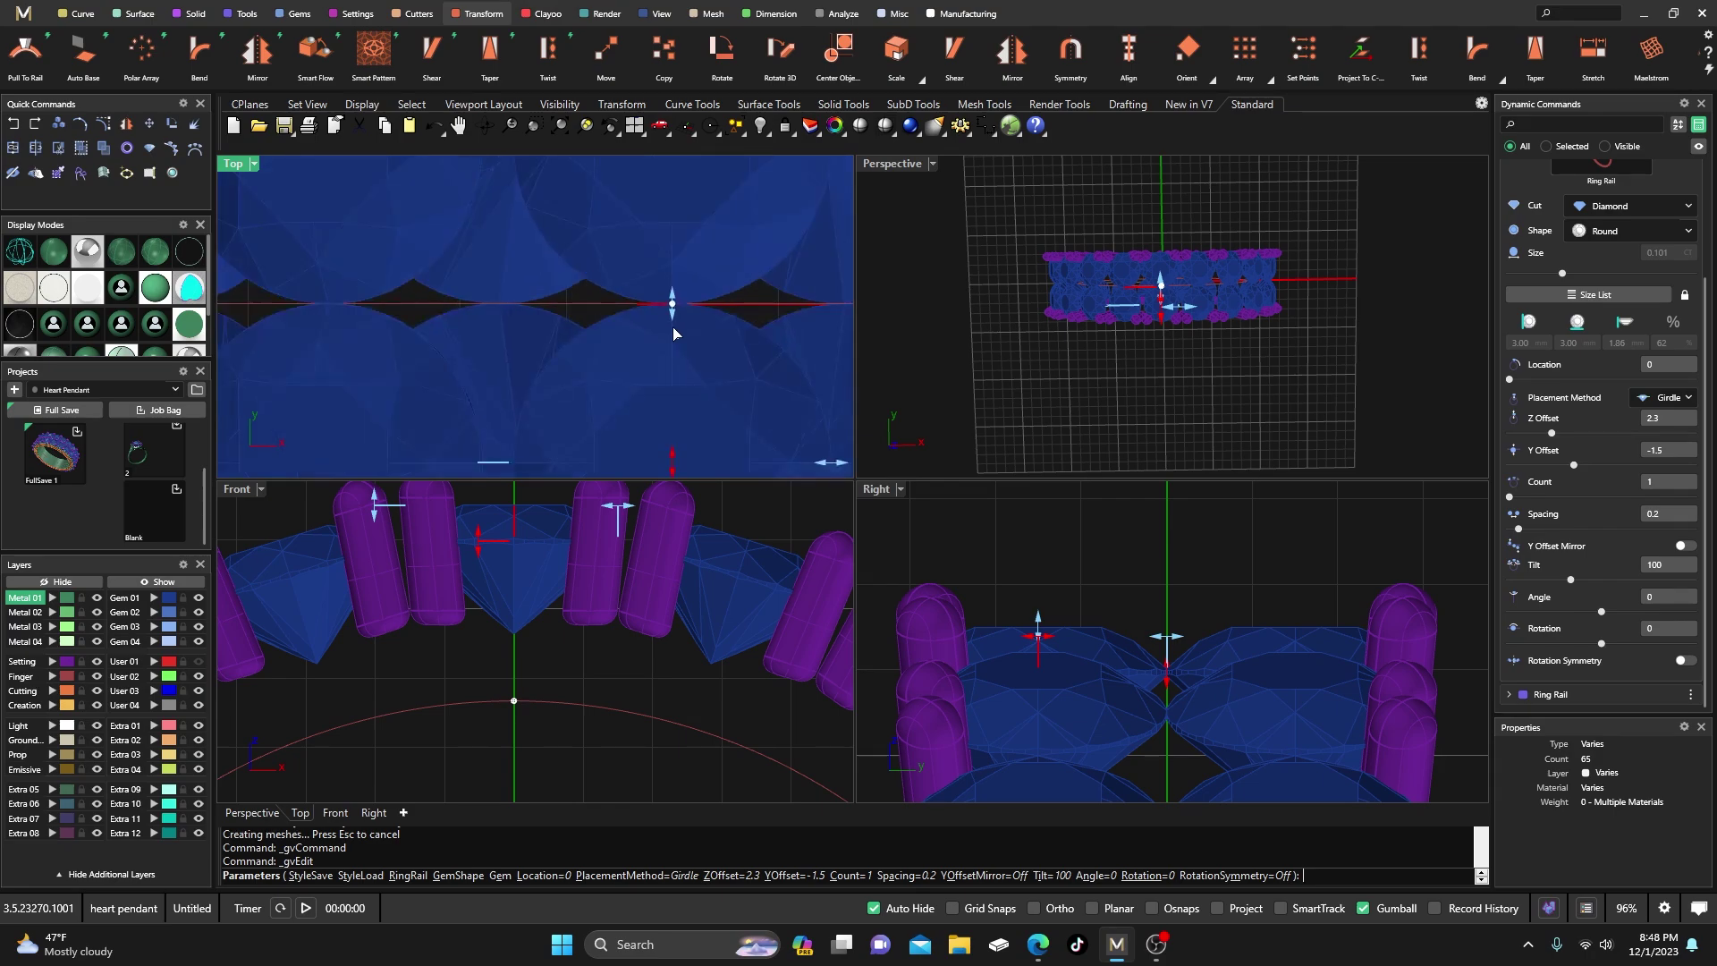
- Set the gem's Y offset to -1.55 mm and accept the updated gem placement
{"action": "mouse_move", "coordinate": [675, 405]}
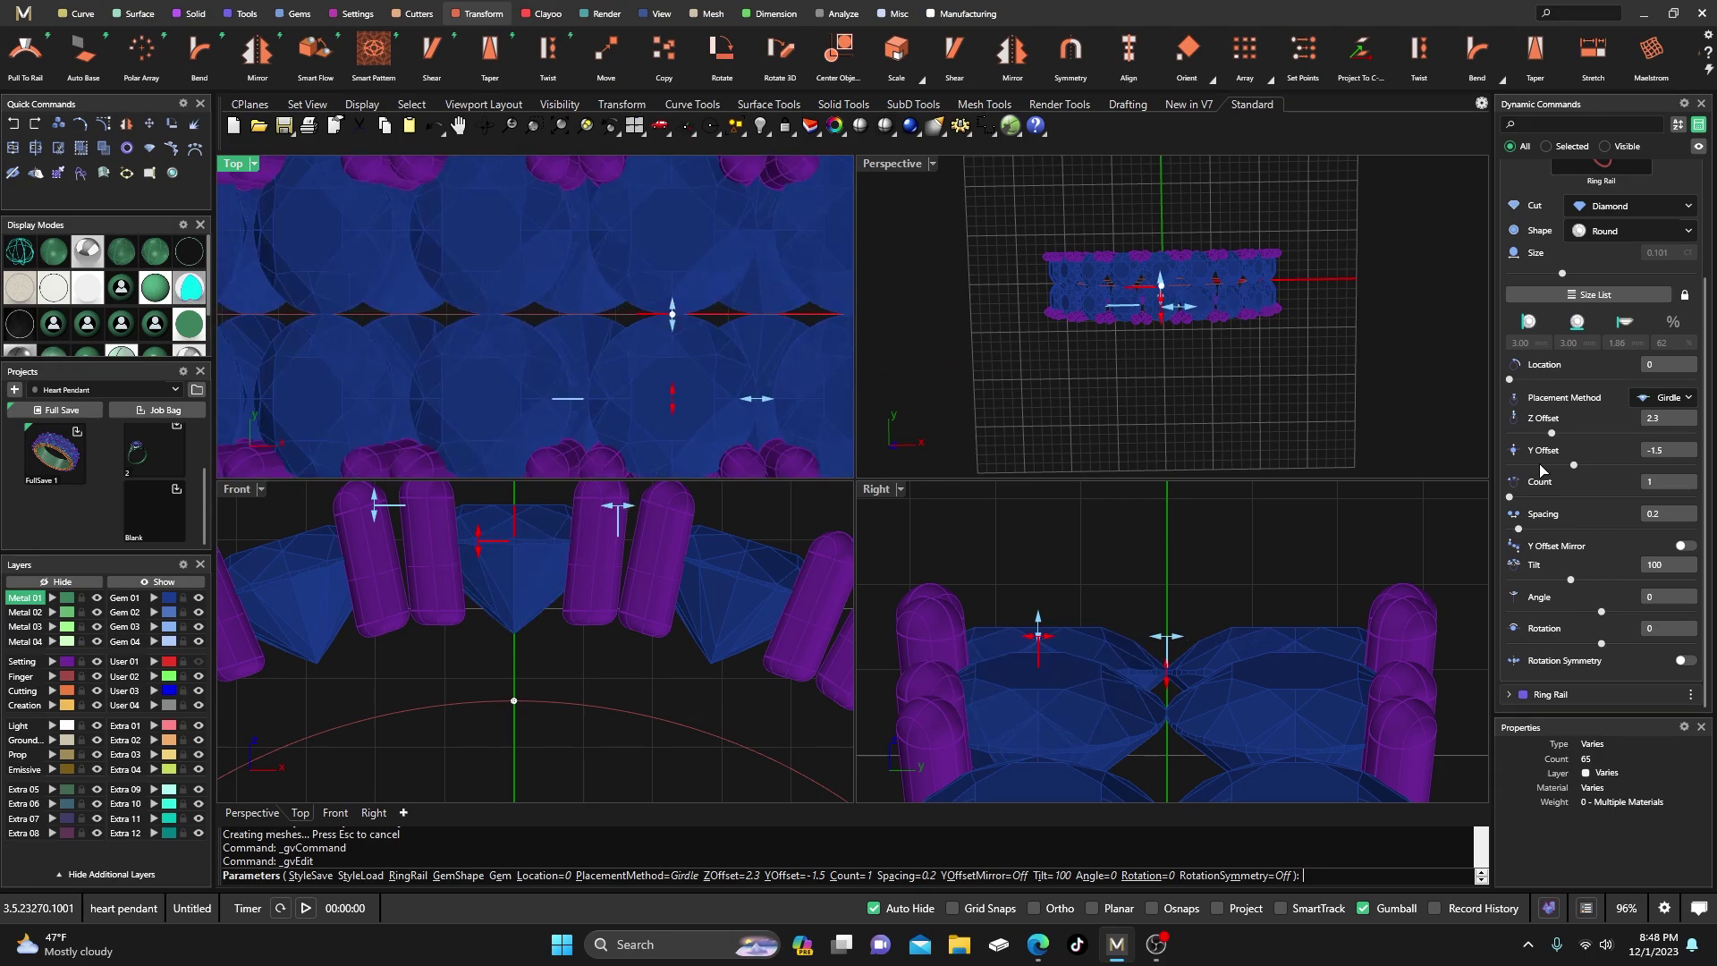
{"action": "left_click", "coordinate": [1672, 450]}
{"action": "key", "text": "Tab"}
{"action": "scroll", "coordinate": [684, 317], "scroll_direction": "up", "scroll_amount": 3}
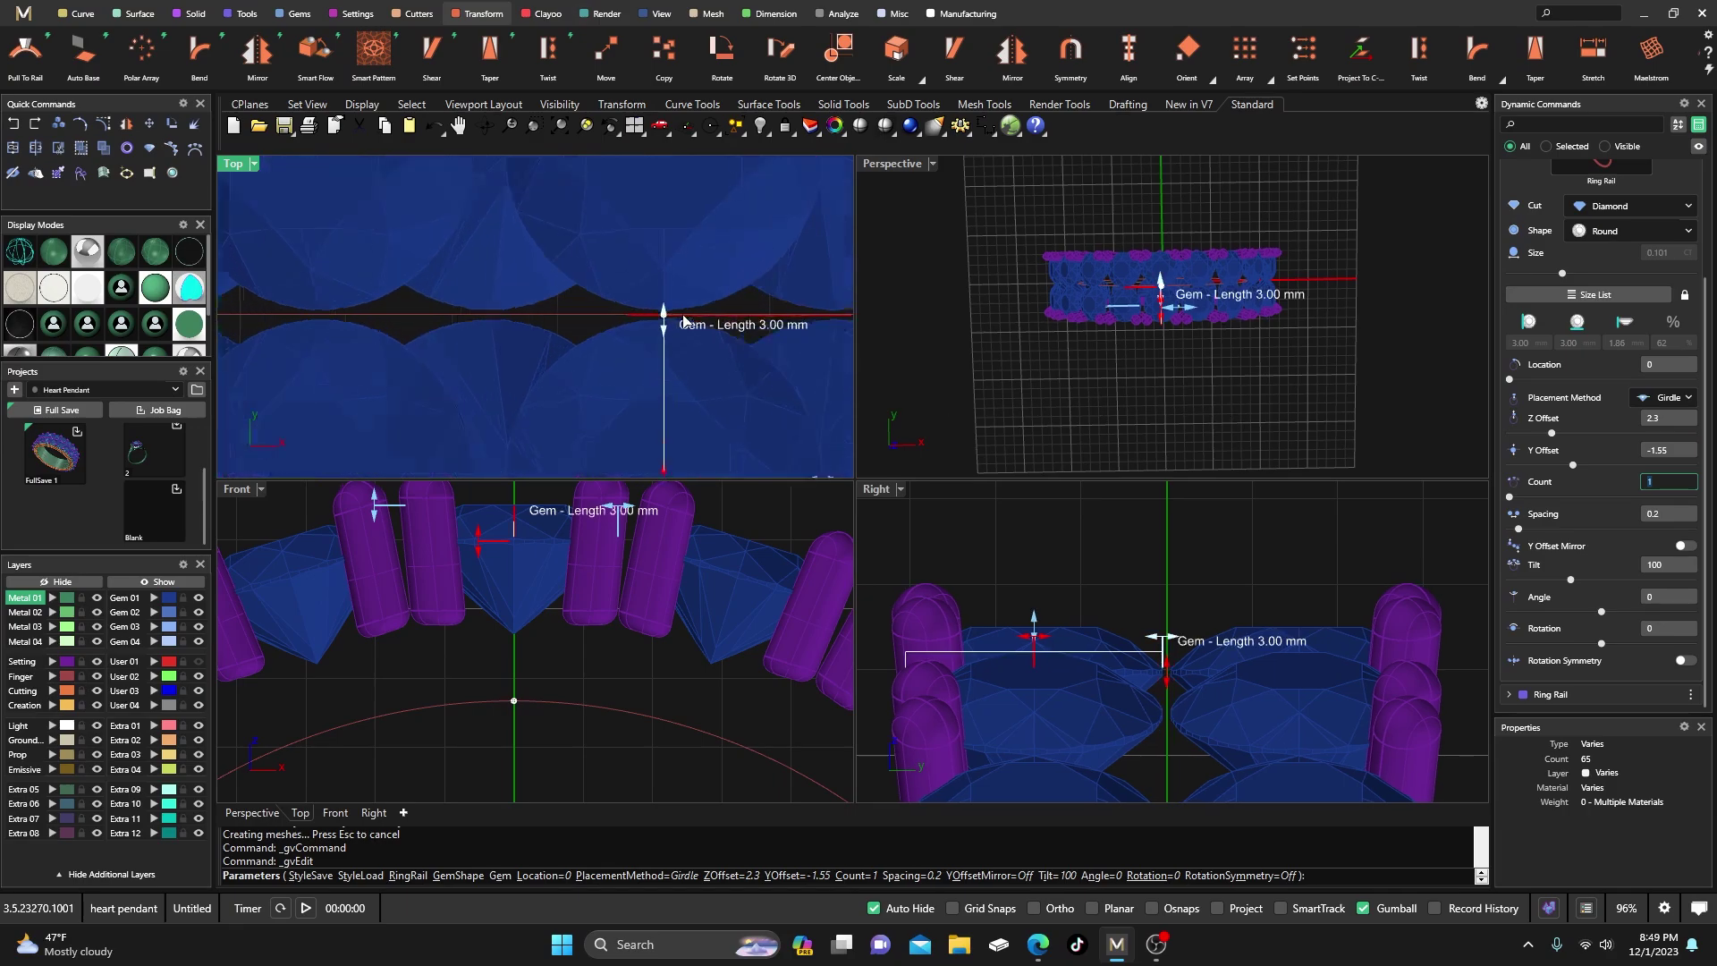
{"action": "right_click", "coordinate": [942, 254]}
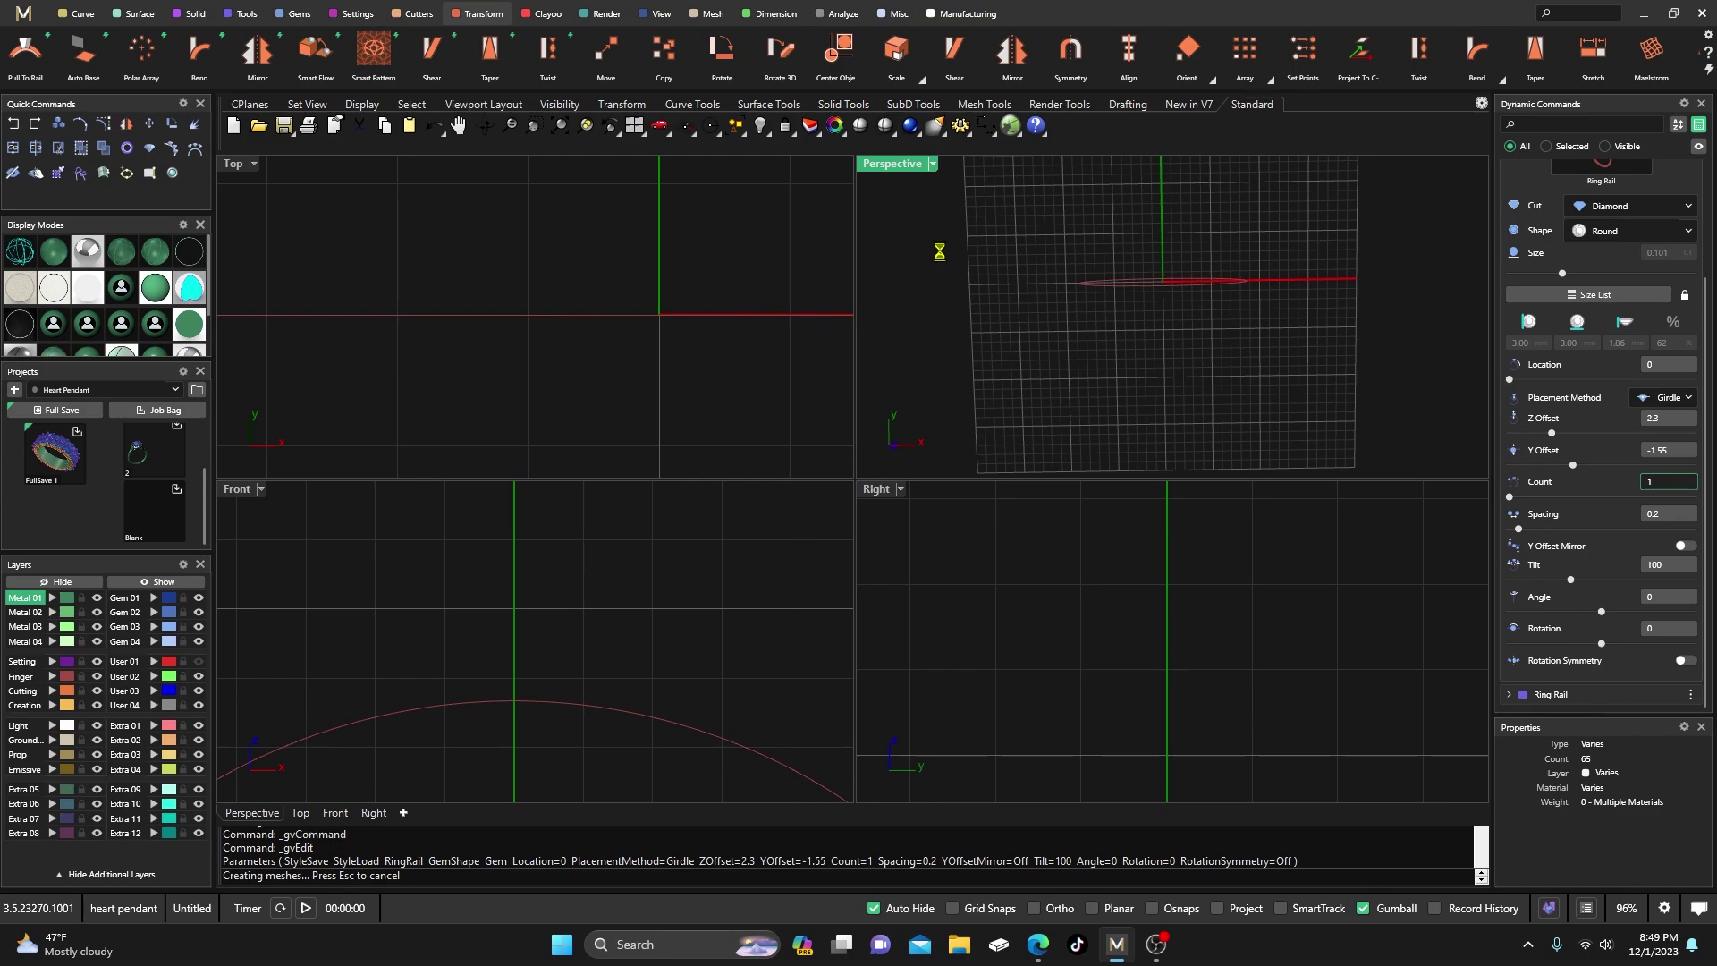
{"action": "left_click", "coordinate": [602, 297]}
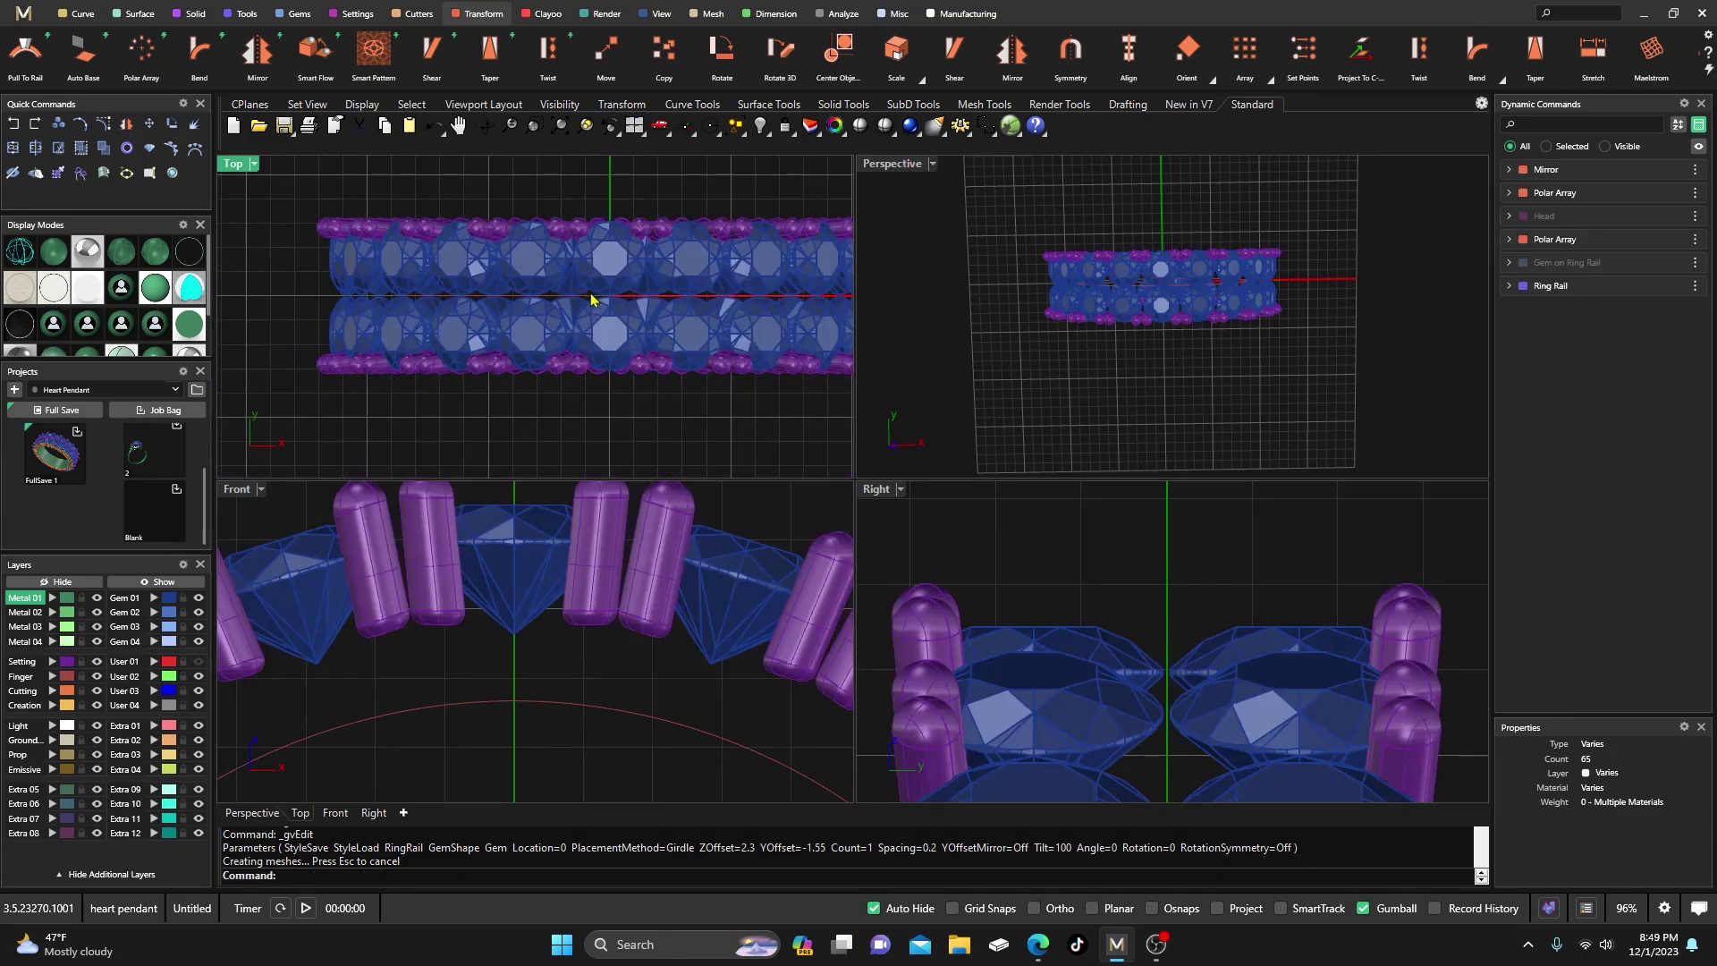
- Examine the spacing between the two gem rows and their prongs up close in the perspective and right views
{"action": "double_click", "coordinate": [892, 168]}
{"action": "right_click_drag", "start_coordinate": [874, 458], "coordinate": [478, 309]}
{"action": "scroll", "coordinate": [824, 487], "scroll_direction": "up", "scroll_amount": 6}
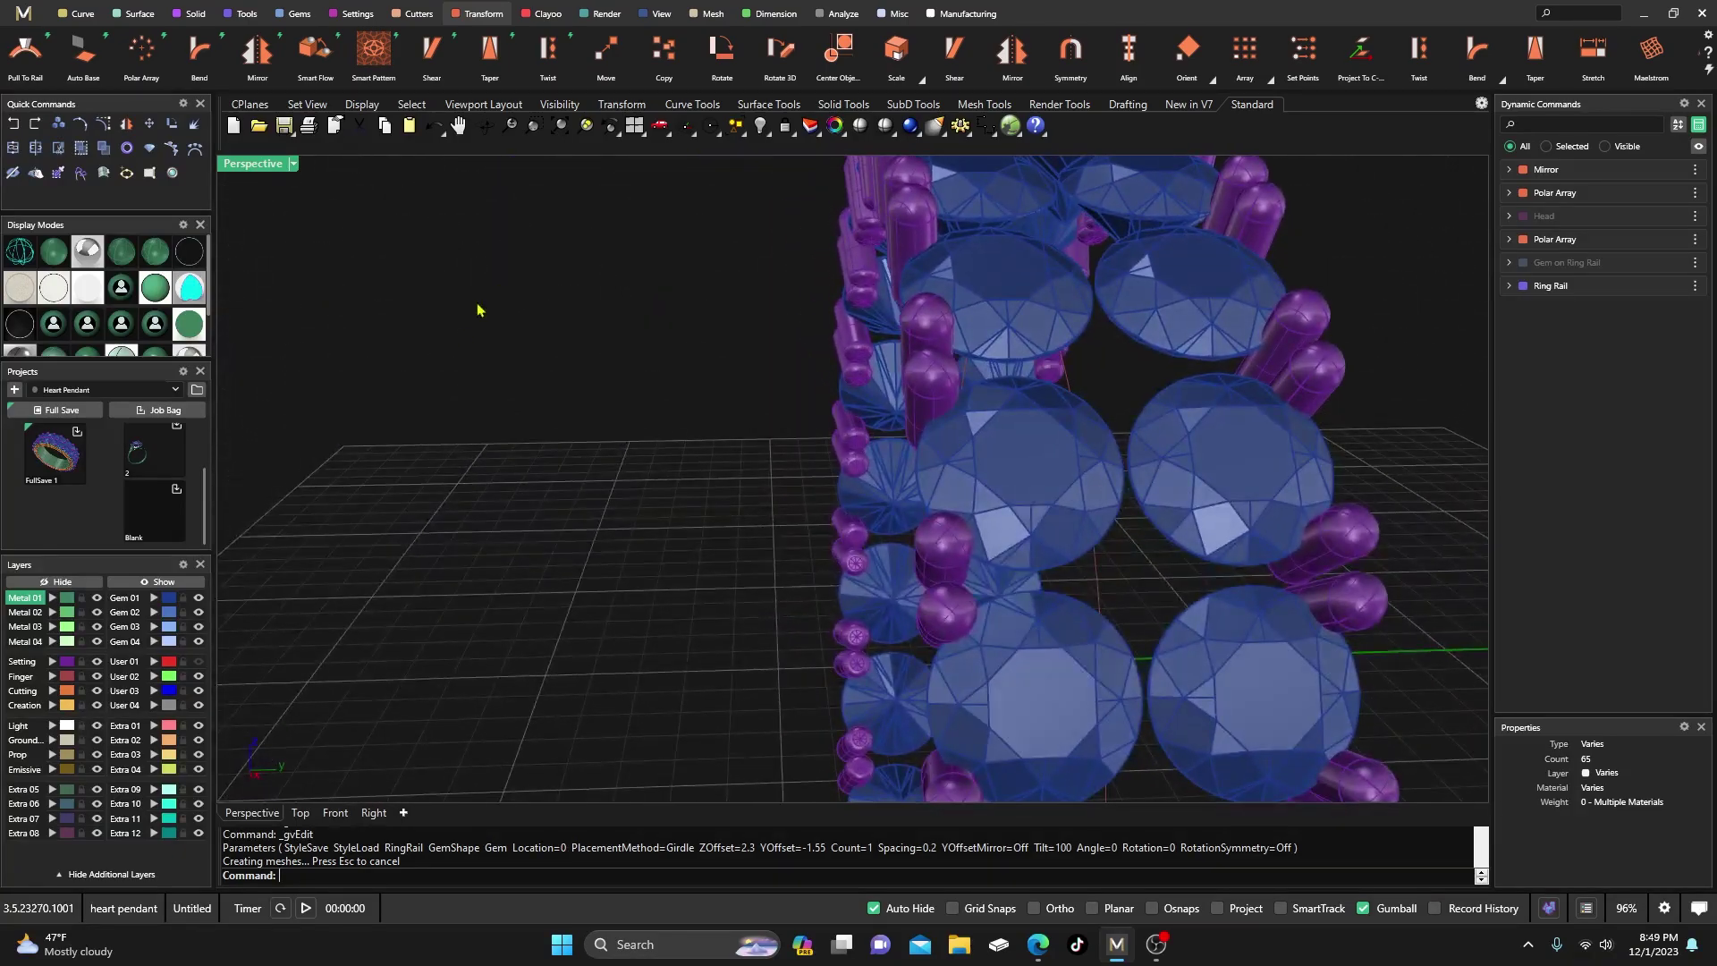
{"action": "double_click", "coordinate": [267, 167]}
{"action": "scroll", "coordinate": [1134, 644], "scroll_direction": "down", "scroll_amount": 3}
{"action": "scroll", "coordinate": [1345, 689], "scroll_direction": "up", "scroll_amount": 8}
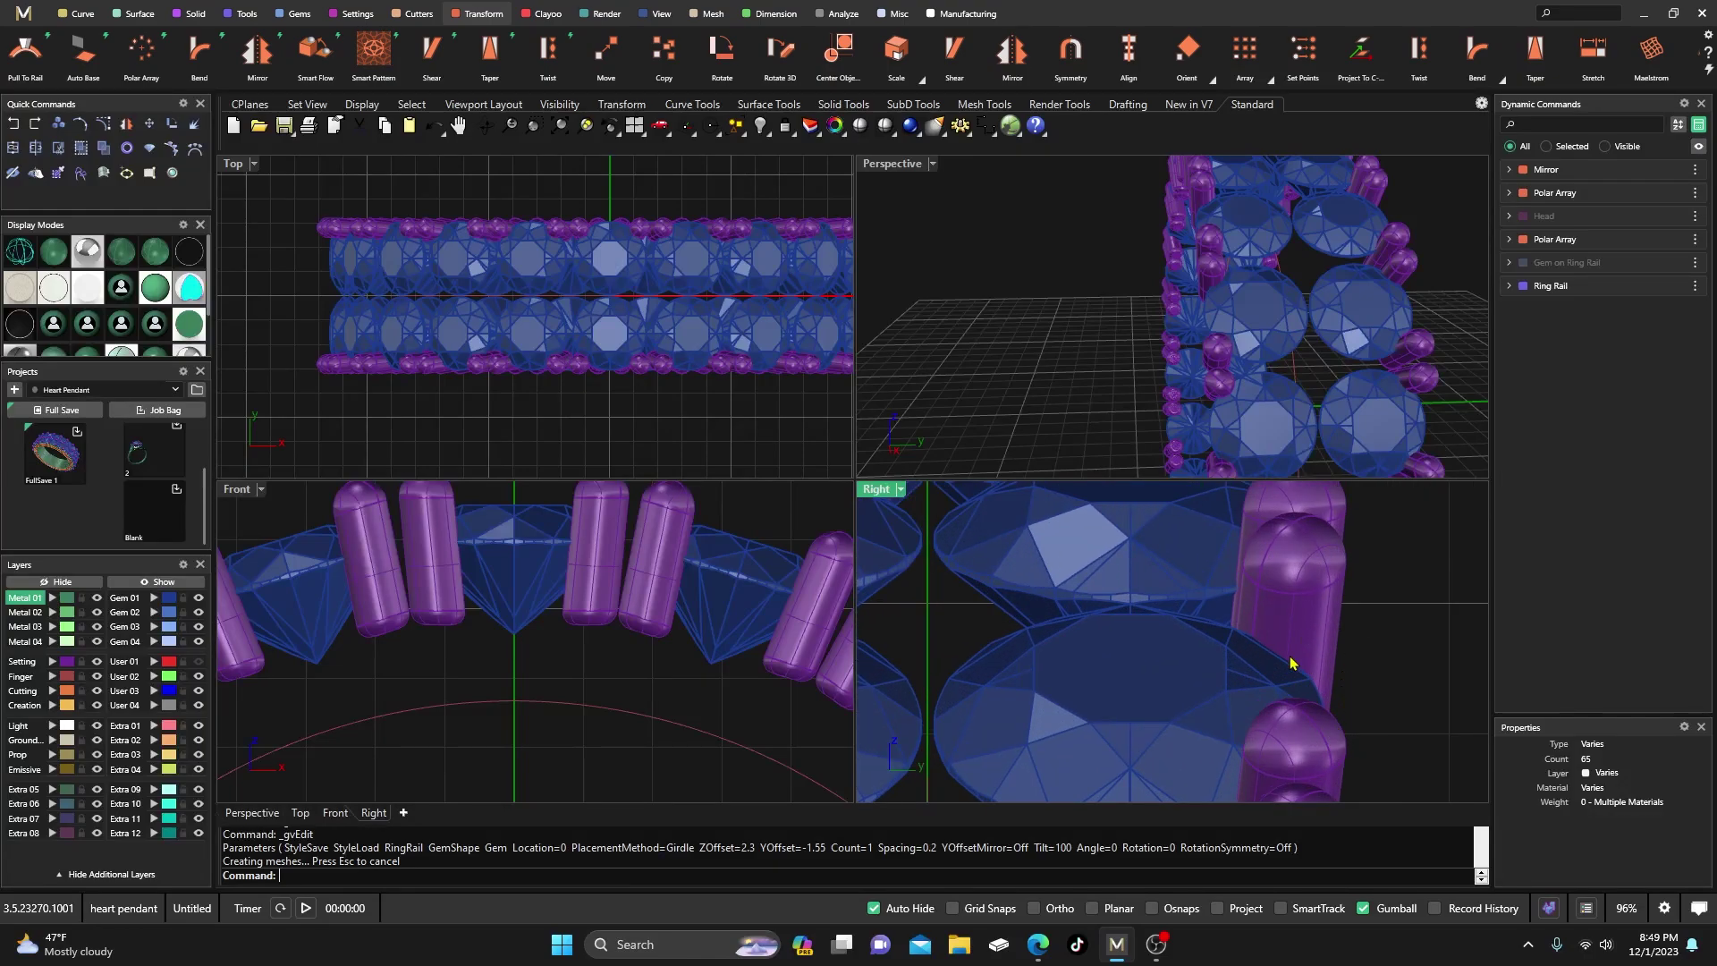
{"action": "scroll", "coordinate": [579, 251], "scroll_direction": "up", "scroll_amount": 5}
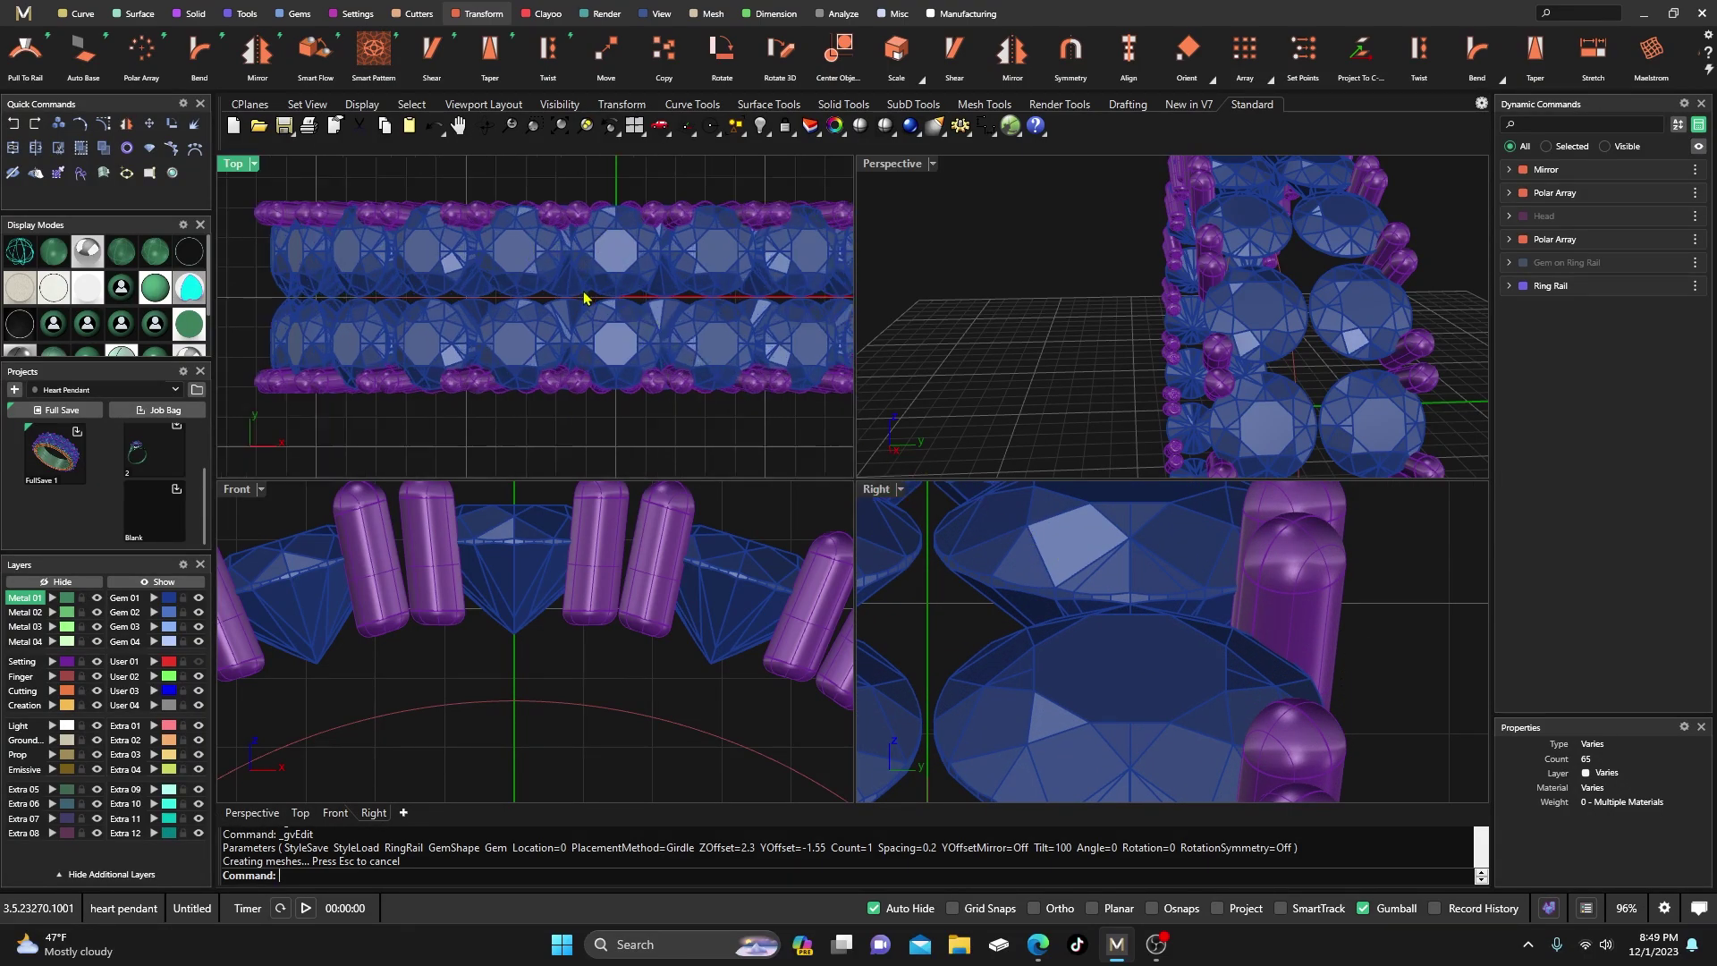
- Add a round diamond to the finger rail with Gem on Ring Rail and reduce its diameter to 1.40 mm
{"action": "left_click", "coordinate": [539, 706]}
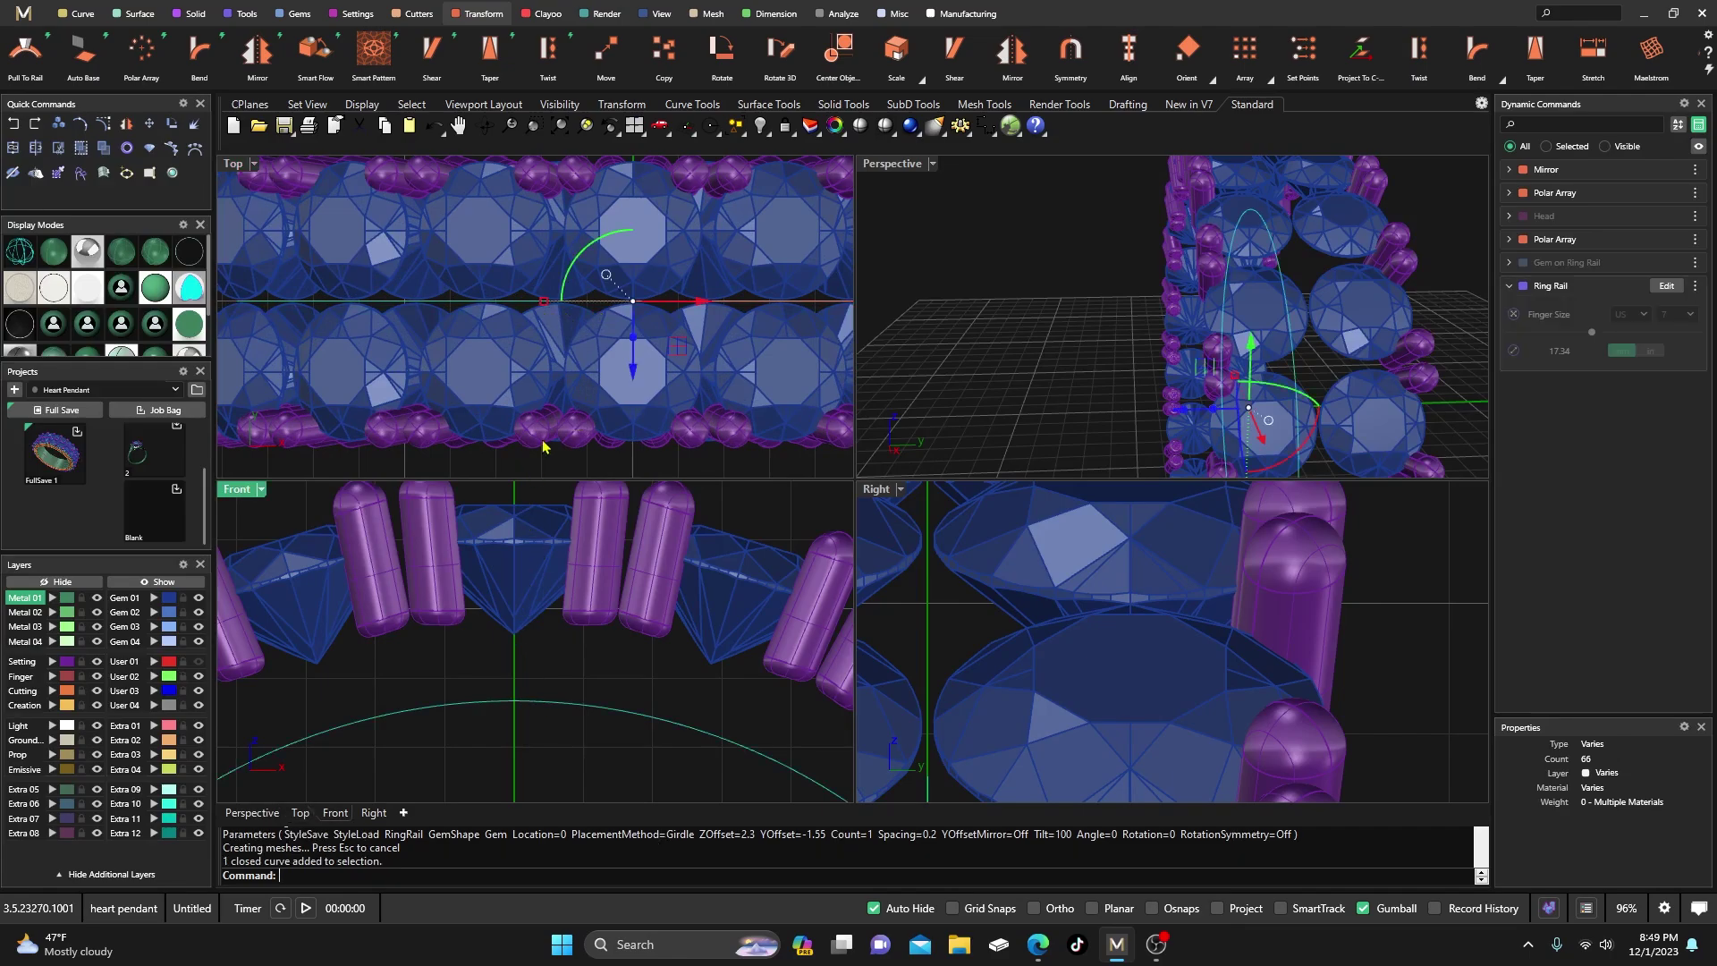
{"action": "scroll", "coordinate": [584, 368], "scroll_direction": "down", "scroll_amount": 2}
{"action": "scroll", "coordinate": [507, 613], "scroll_direction": "down", "scroll_amount": 2}
{"action": "scroll", "coordinate": [1028, 404], "scroll_direction": "down", "scroll_amount": 3}
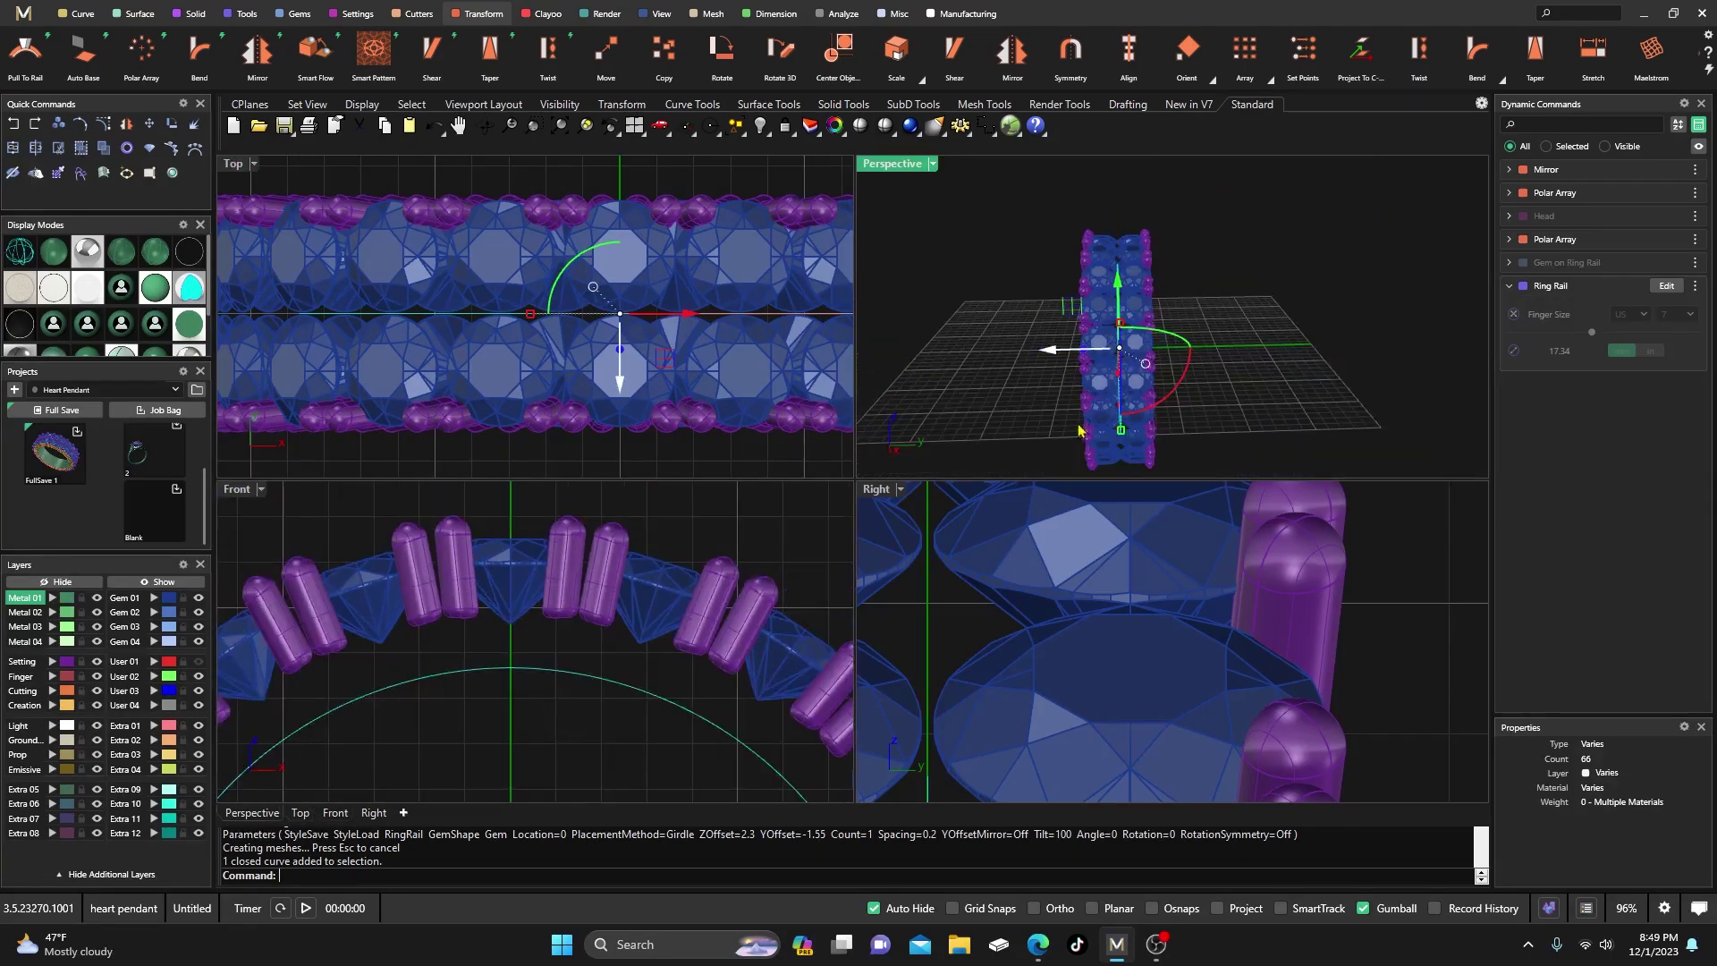
{"action": "scroll", "coordinate": [1038, 501], "scroll_direction": "down", "scroll_amount": 6}
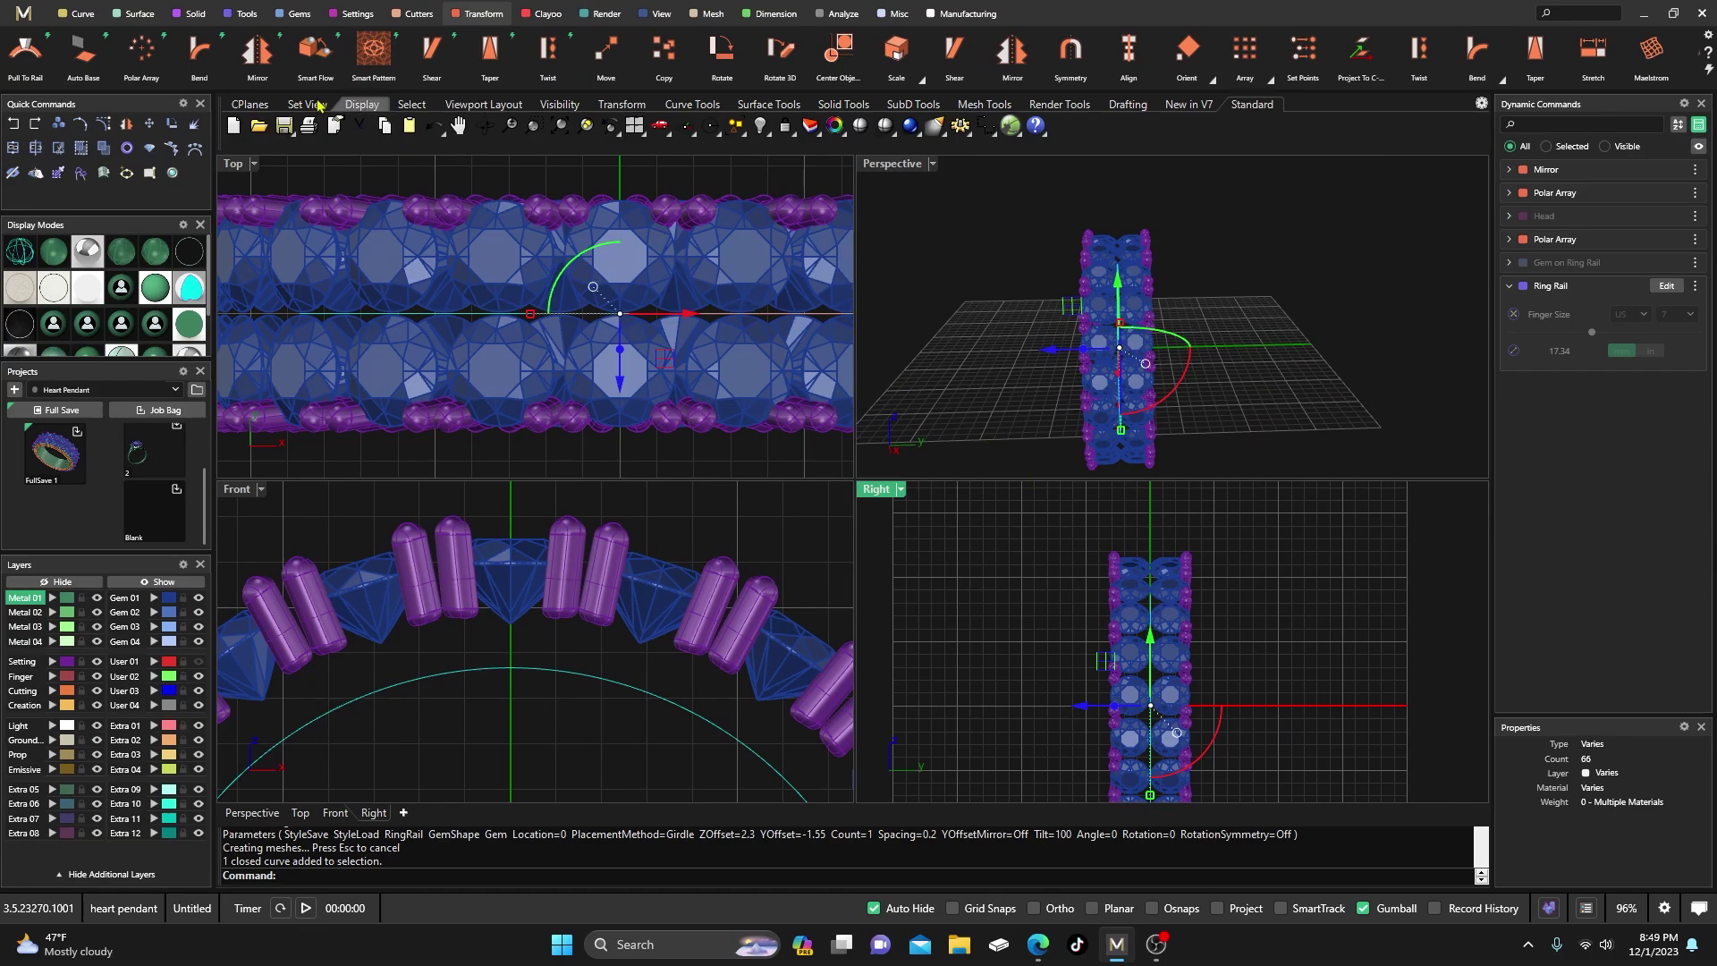
{"action": "left_click", "coordinate": [297, 15]}
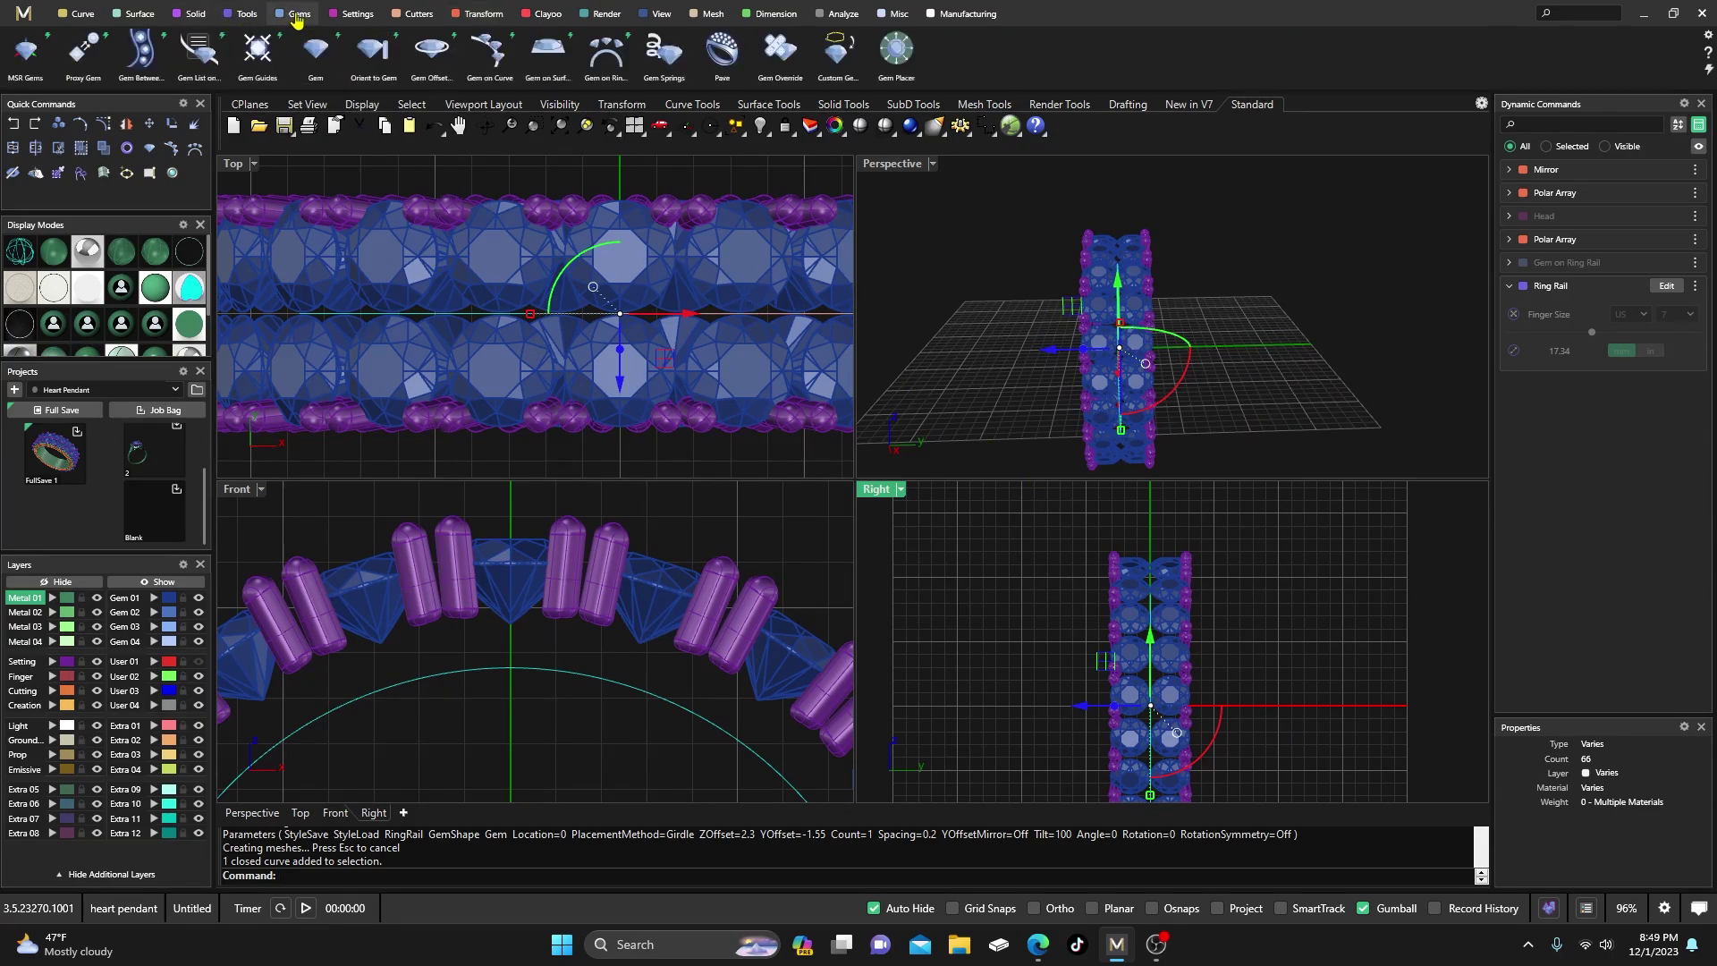
{"action": "left_click", "coordinate": [611, 54]}
{"action": "scroll", "coordinate": [579, 561], "scroll_direction": "down", "scroll_amount": 4}
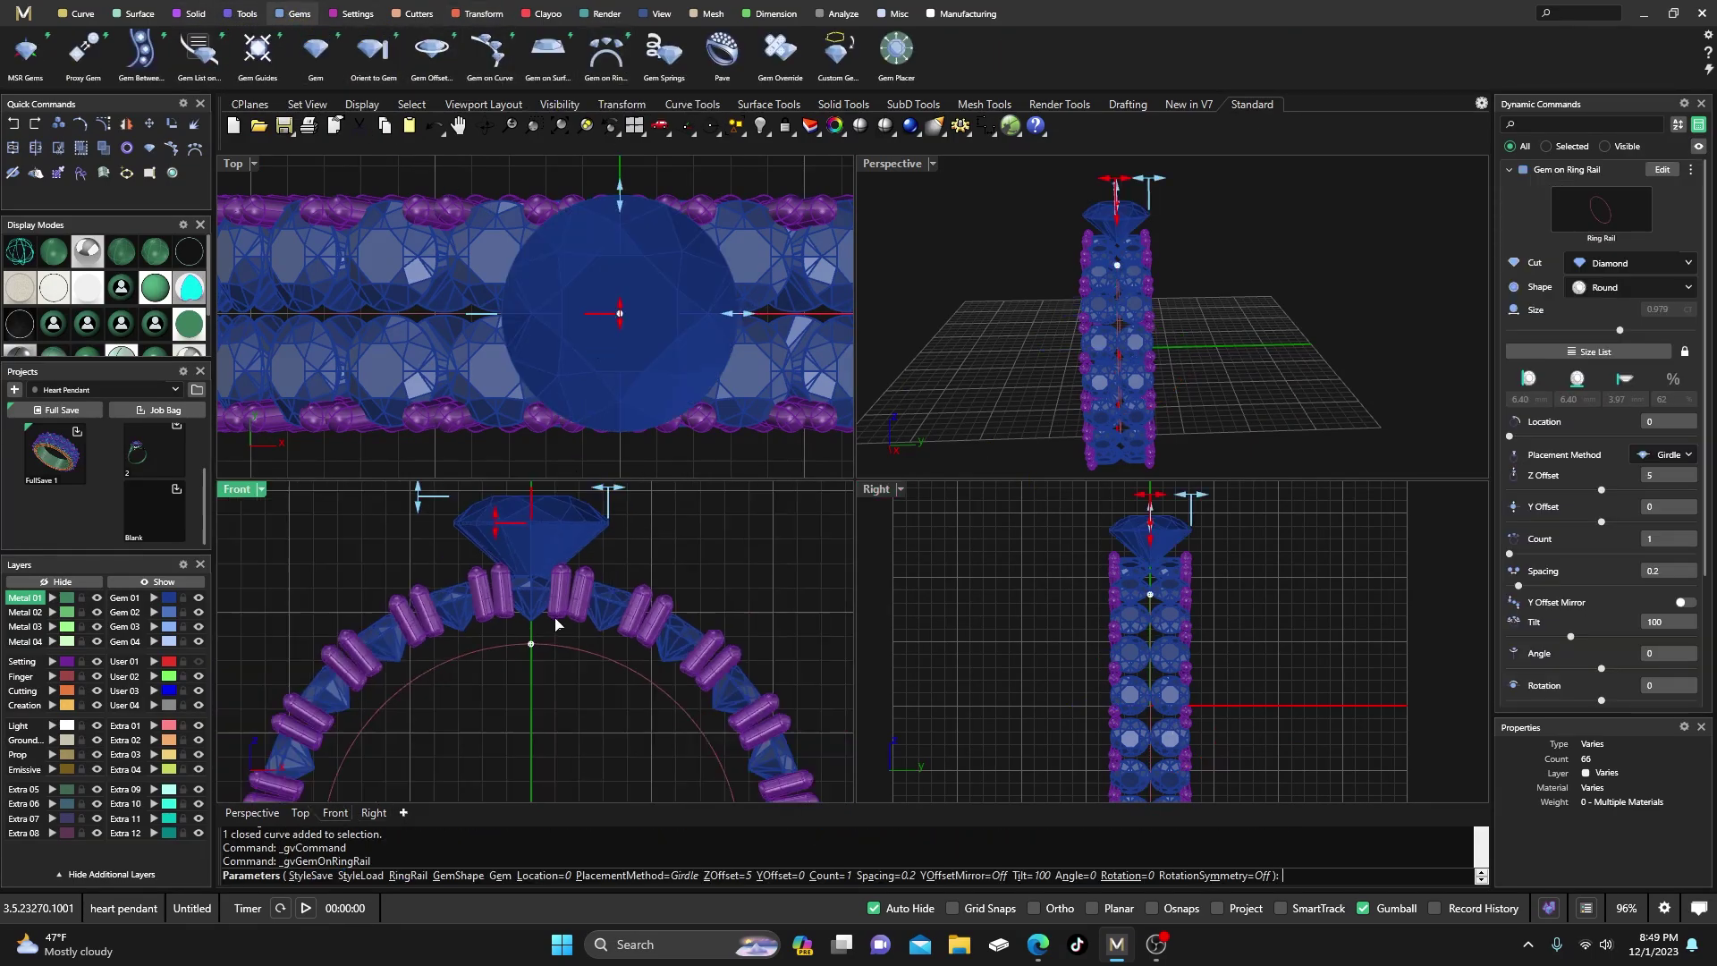
{"action": "left_click_drag", "start_coordinate": [599, 508], "coordinate": [548, 507]}
{"action": "scroll", "coordinate": [528, 550], "scroll_direction": "up", "scroll_amount": 2}
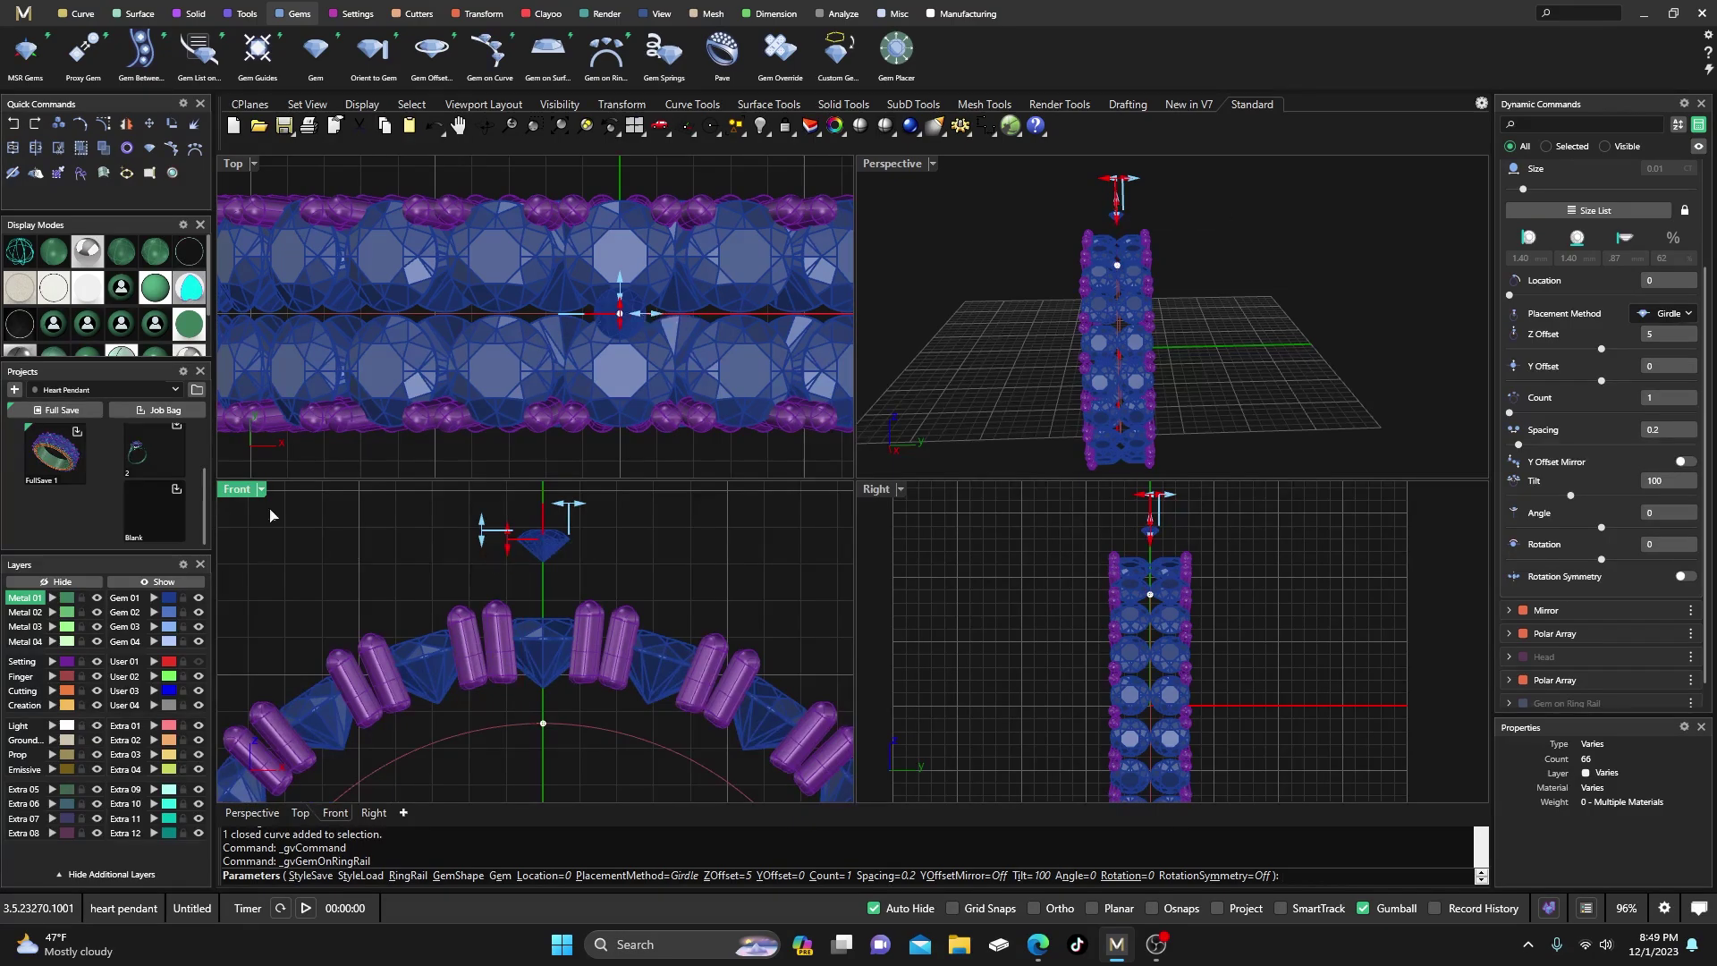
- Show the front view in wireframe and set the small gem's Z offset to 2 mm
{"action": "left_click", "coordinate": [17, 253]}
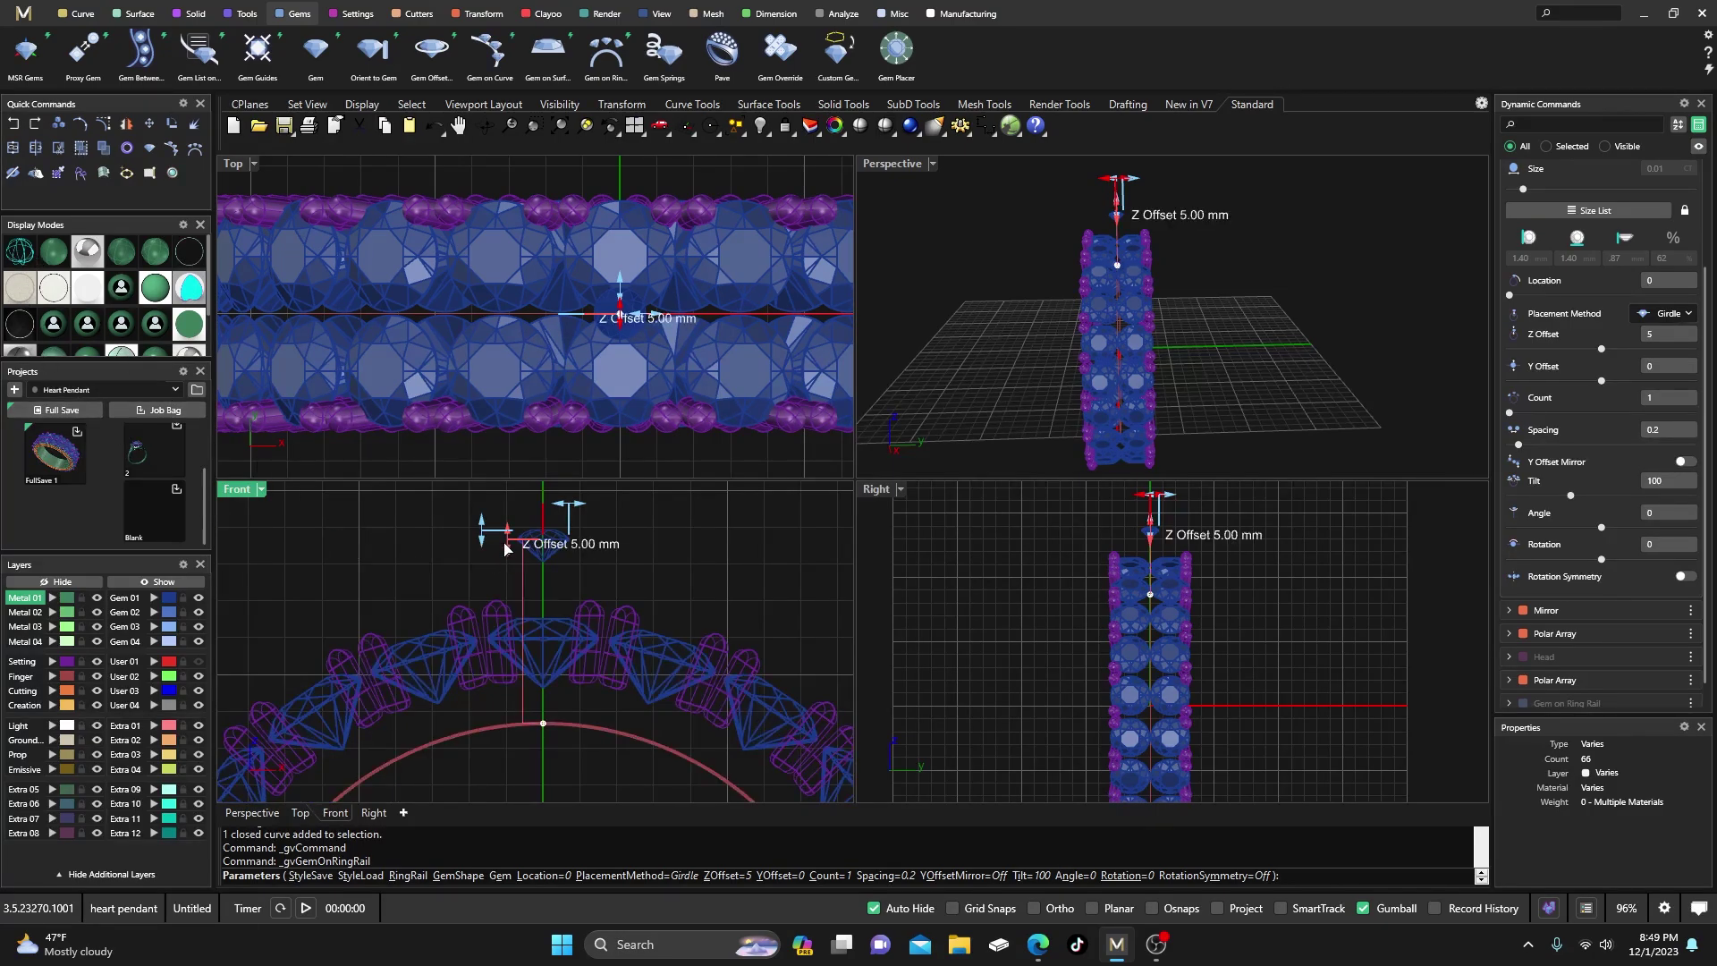
{"action": "left_click_drag", "start_coordinate": [508, 584], "coordinate": [501, 656]}
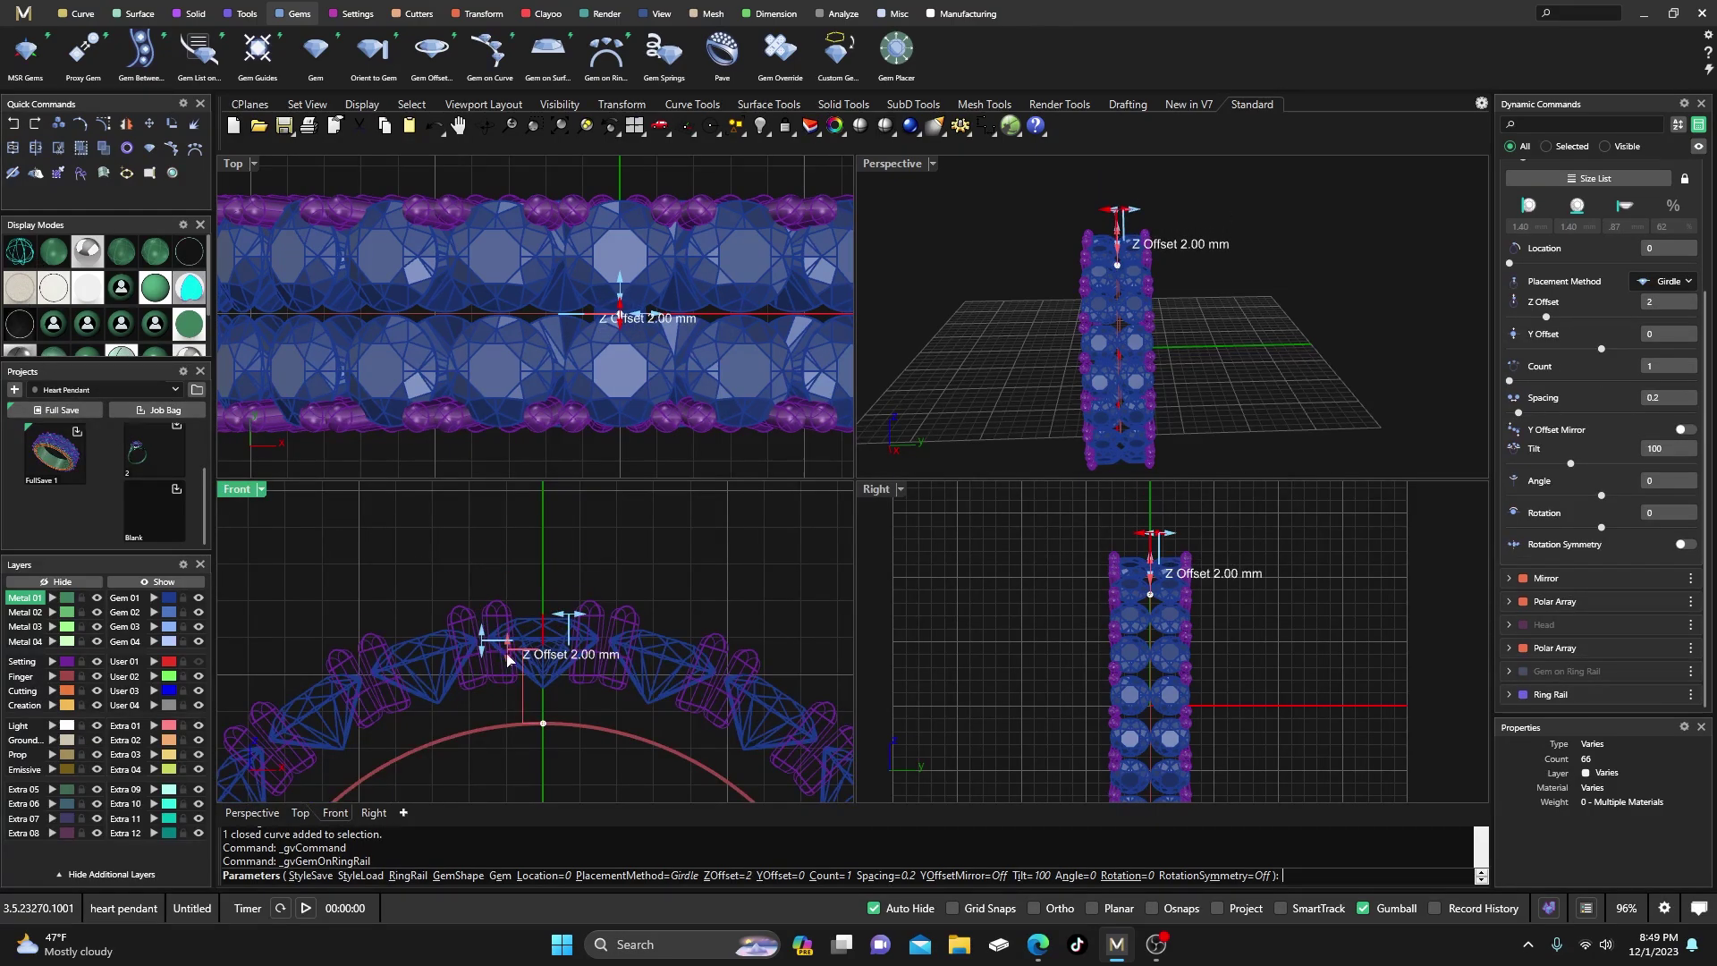
{"action": "scroll", "coordinate": [507, 660], "scroll_direction": "up", "scroll_amount": 5}
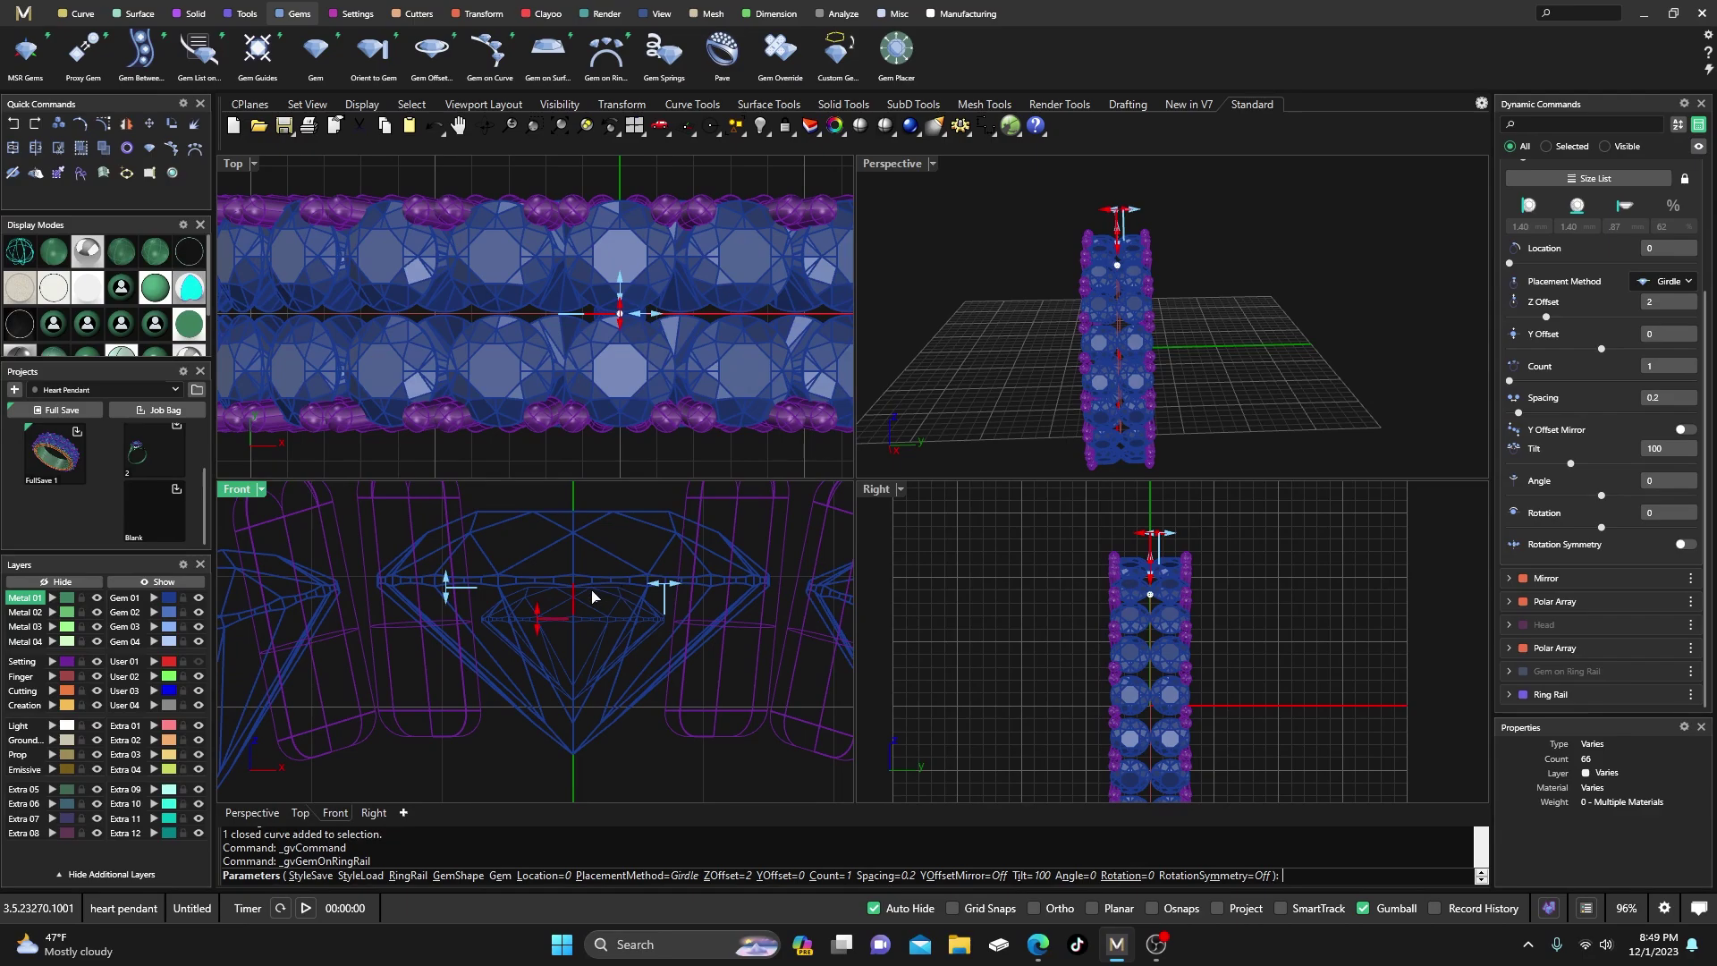
- Move the small gem along the rail to location 0.977, between neighbouring large gems, and accept its placement
{"action": "scroll", "coordinate": [579, 540], "scroll_direction": "down", "scroll_amount": 3}
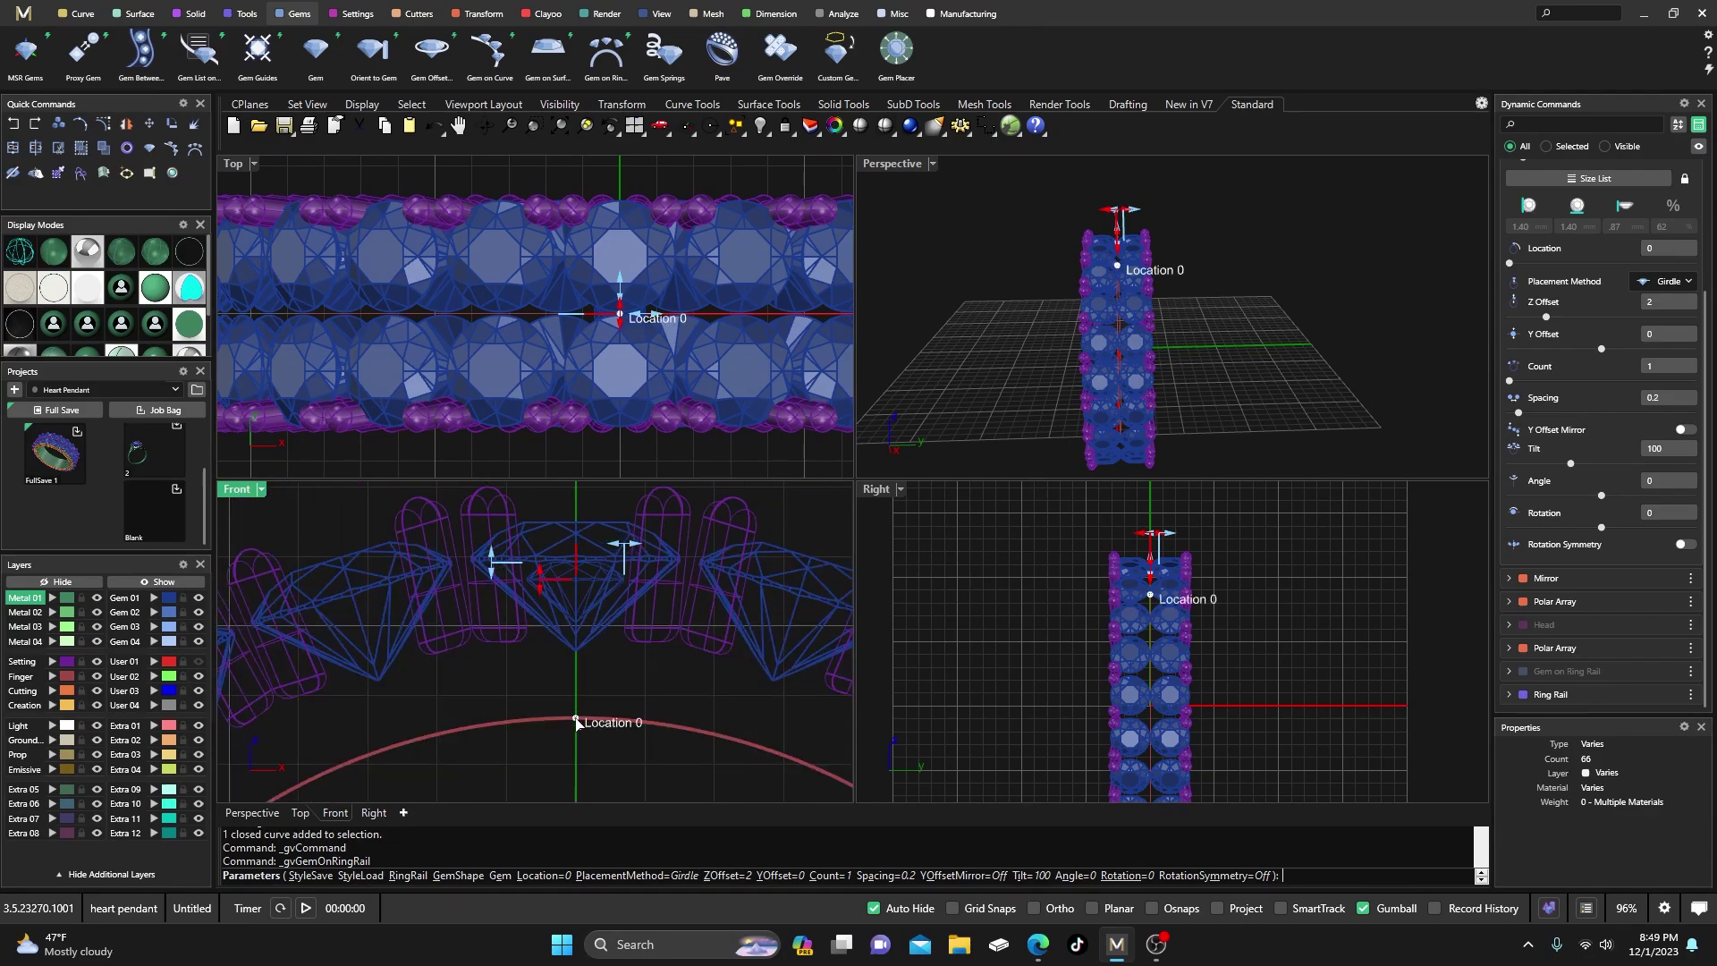
{"action": "left_click_drag", "start_coordinate": [576, 719], "coordinate": [485, 703]}
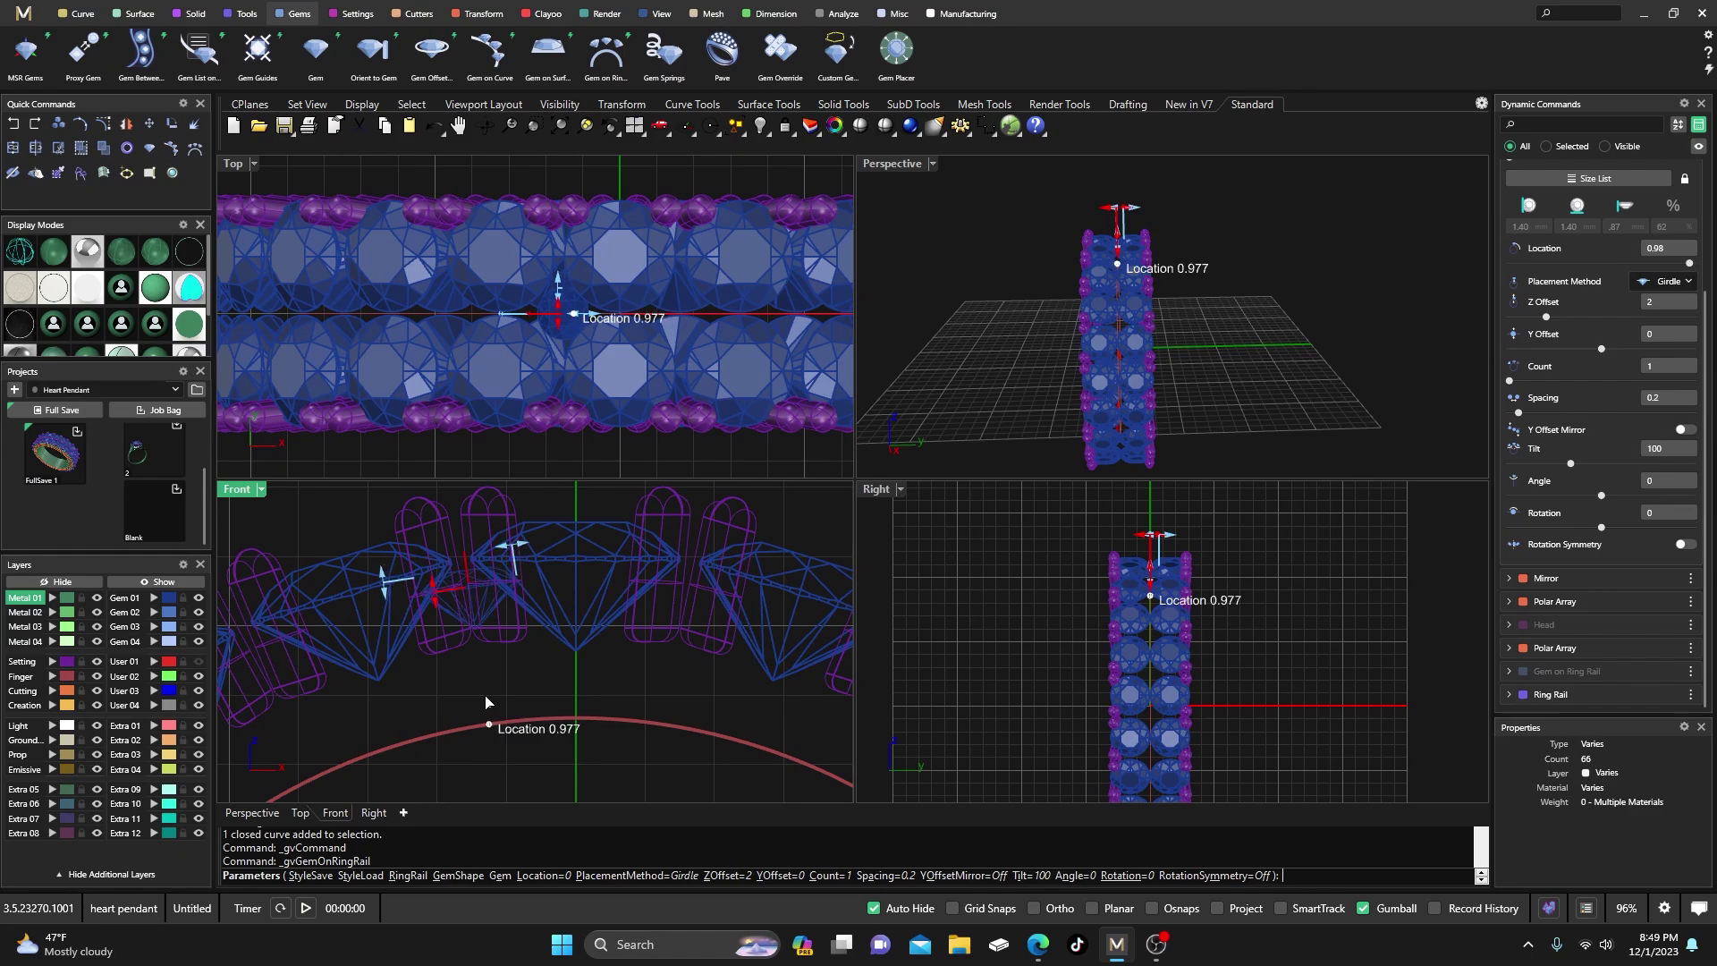
{"action": "right_click", "coordinate": [465, 583]}
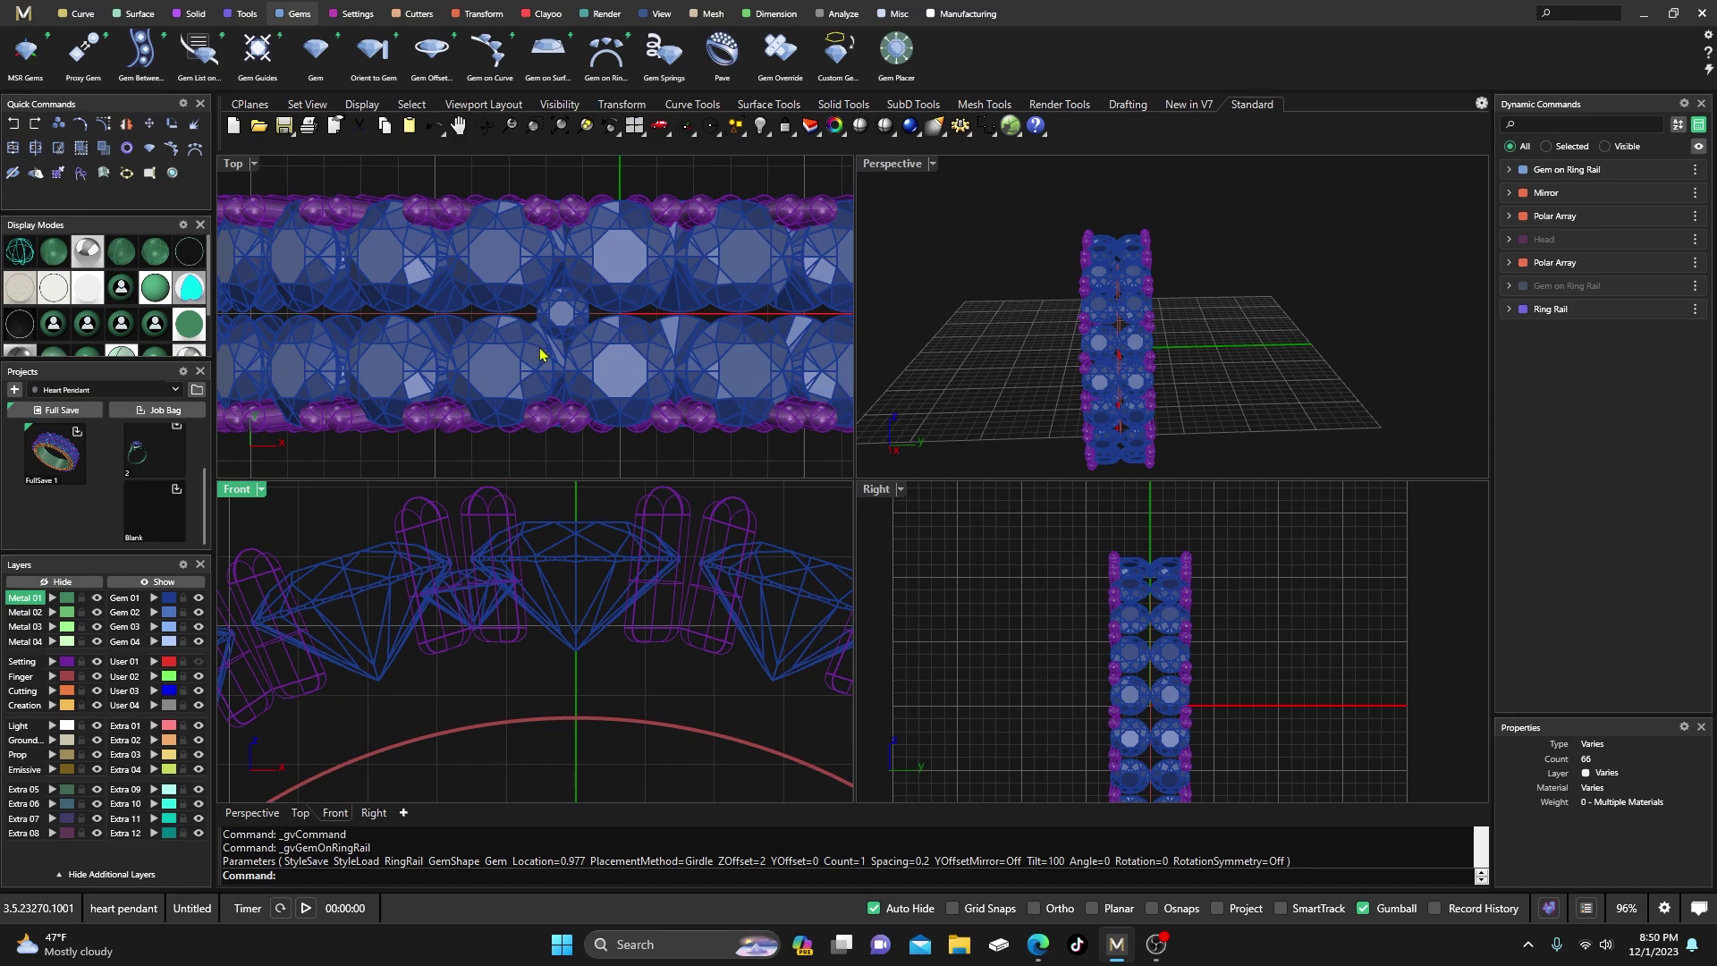
- Select the small gem between the two rows and start a Head setting on it
{"action": "left_click", "coordinate": [567, 321]}
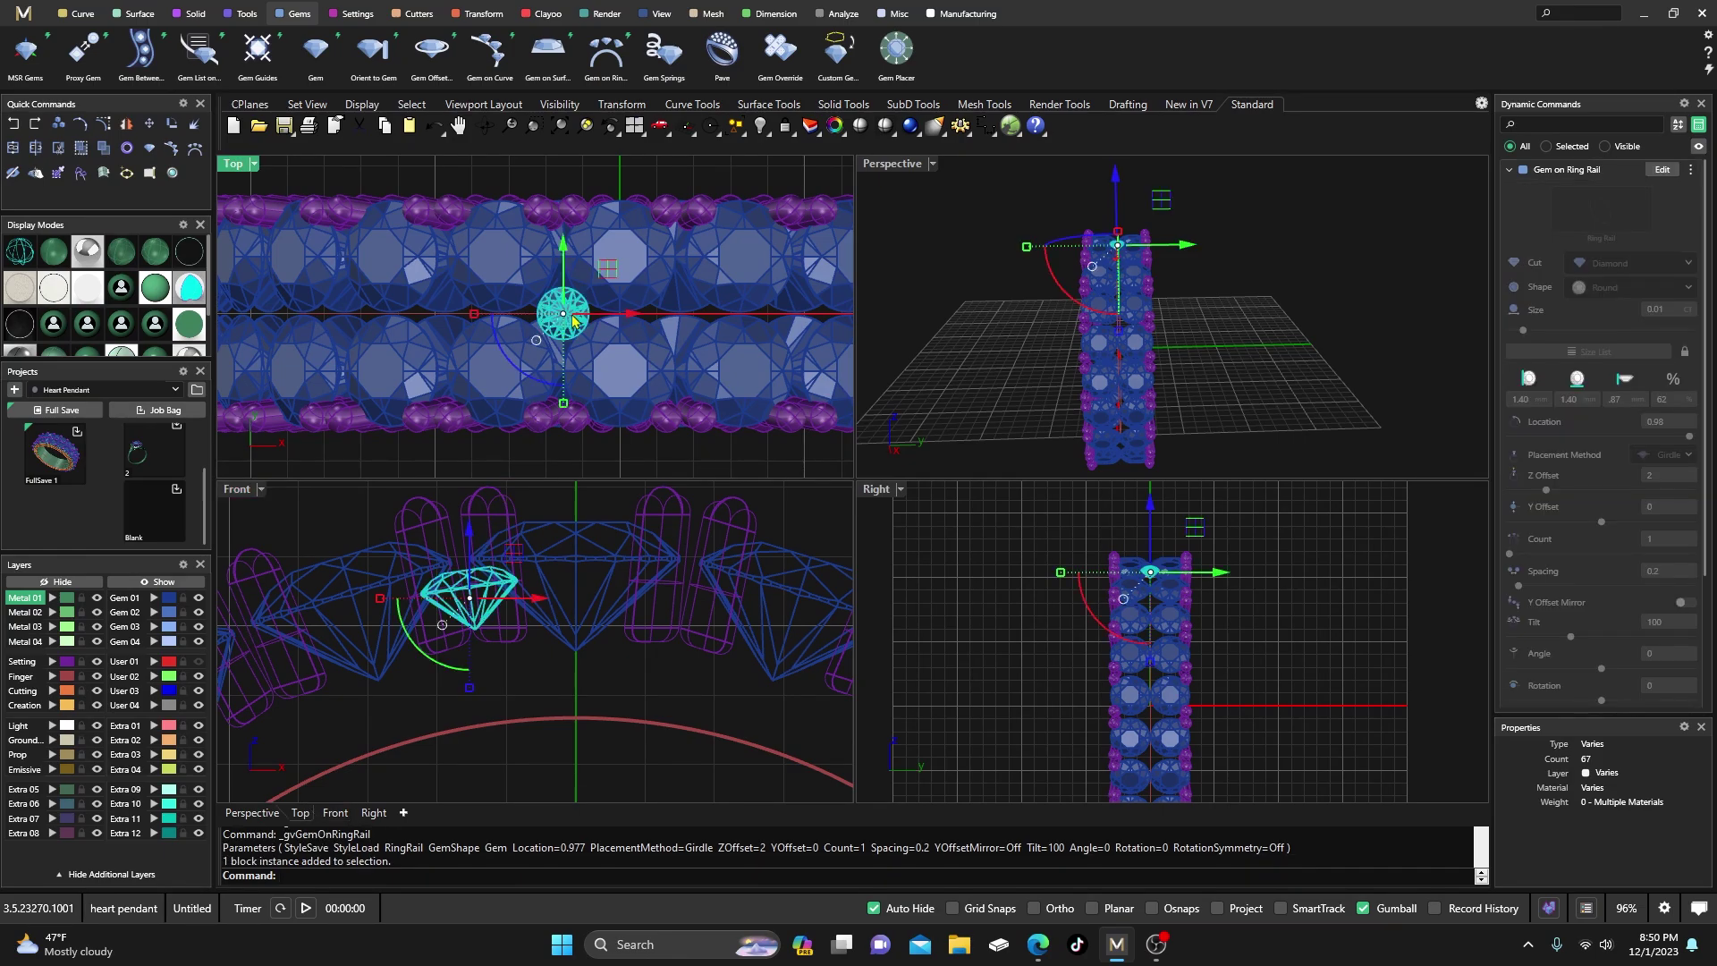
{"action": "double_click", "coordinate": [898, 166]}
{"action": "right_click_drag", "start_coordinate": [769, 427], "coordinate": [969, 490]}
{"action": "scroll", "coordinate": [760, 358], "scroll_direction": "up", "scroll_amount": 6}
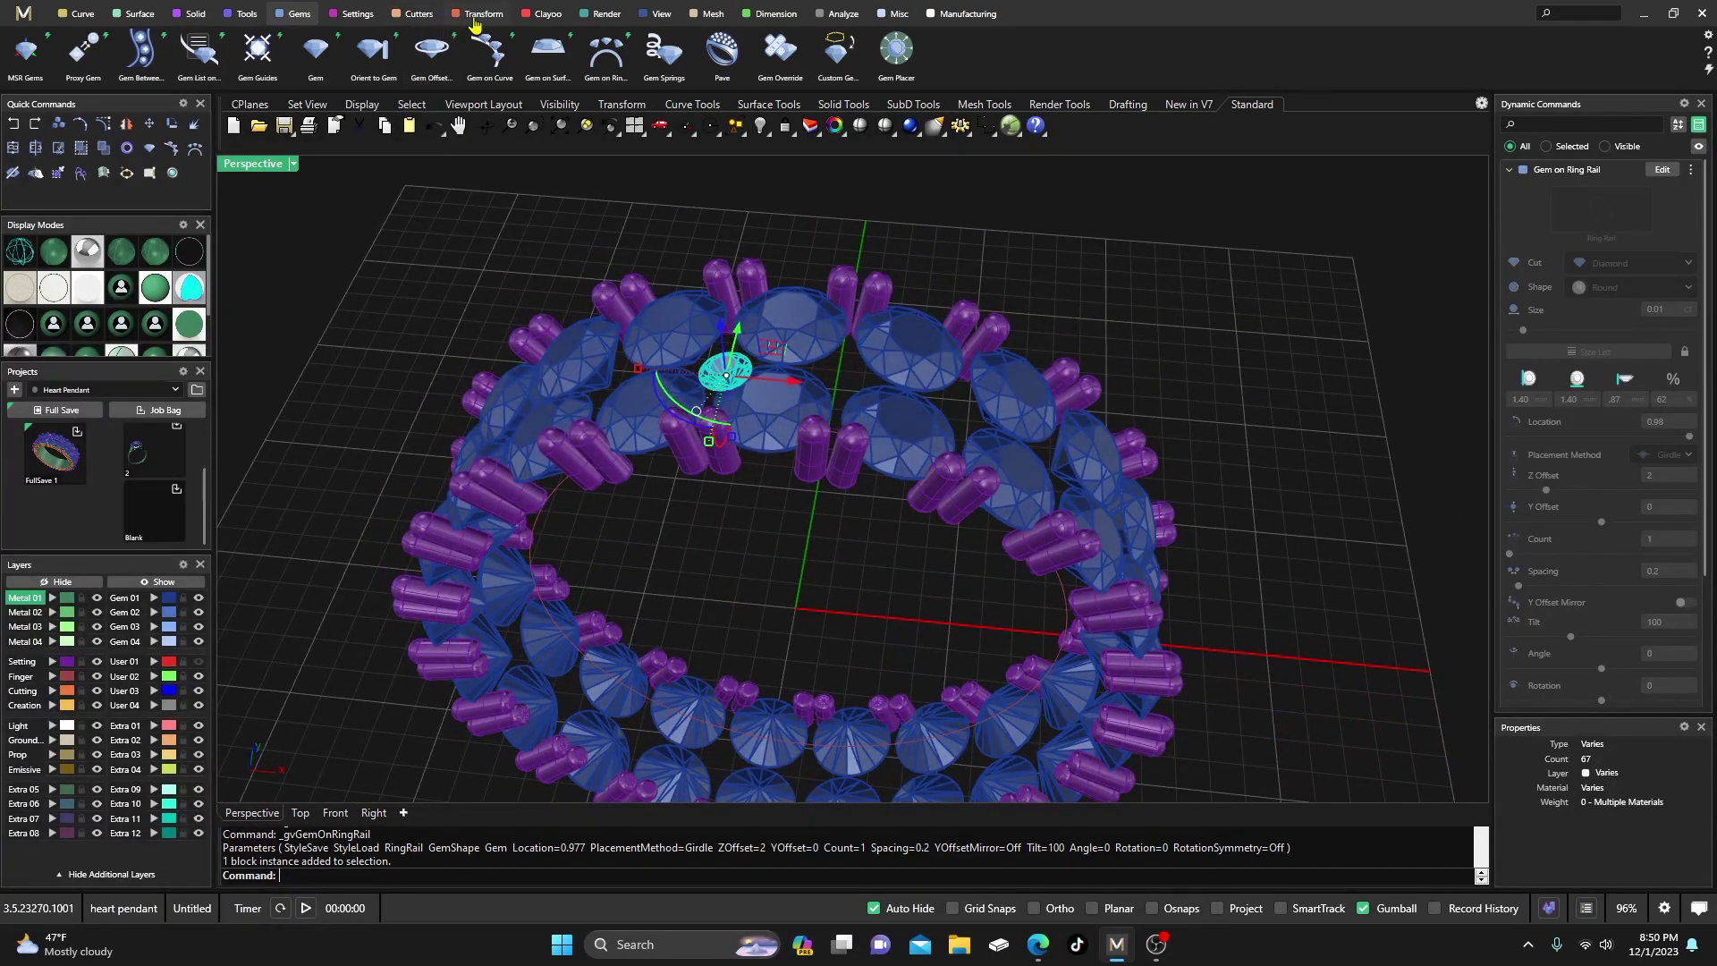
{"action": "left_click", "coordinate": [349, 15]}
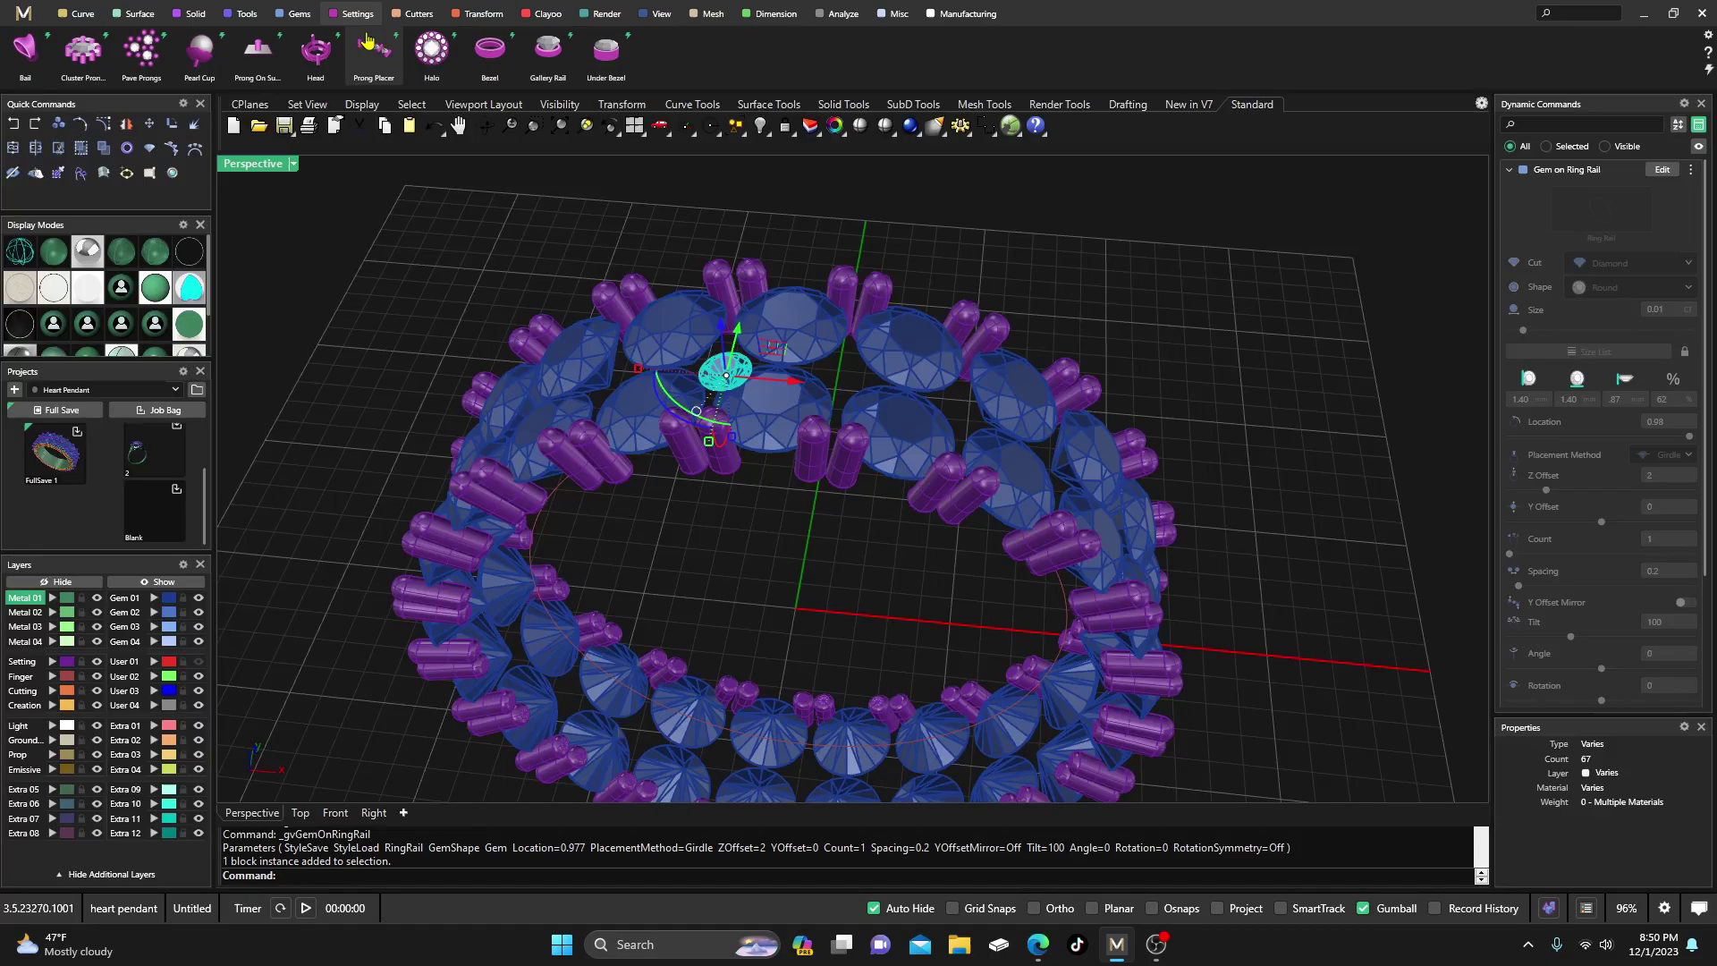
{"action": "left_click", "coordinate": [314, 56]}
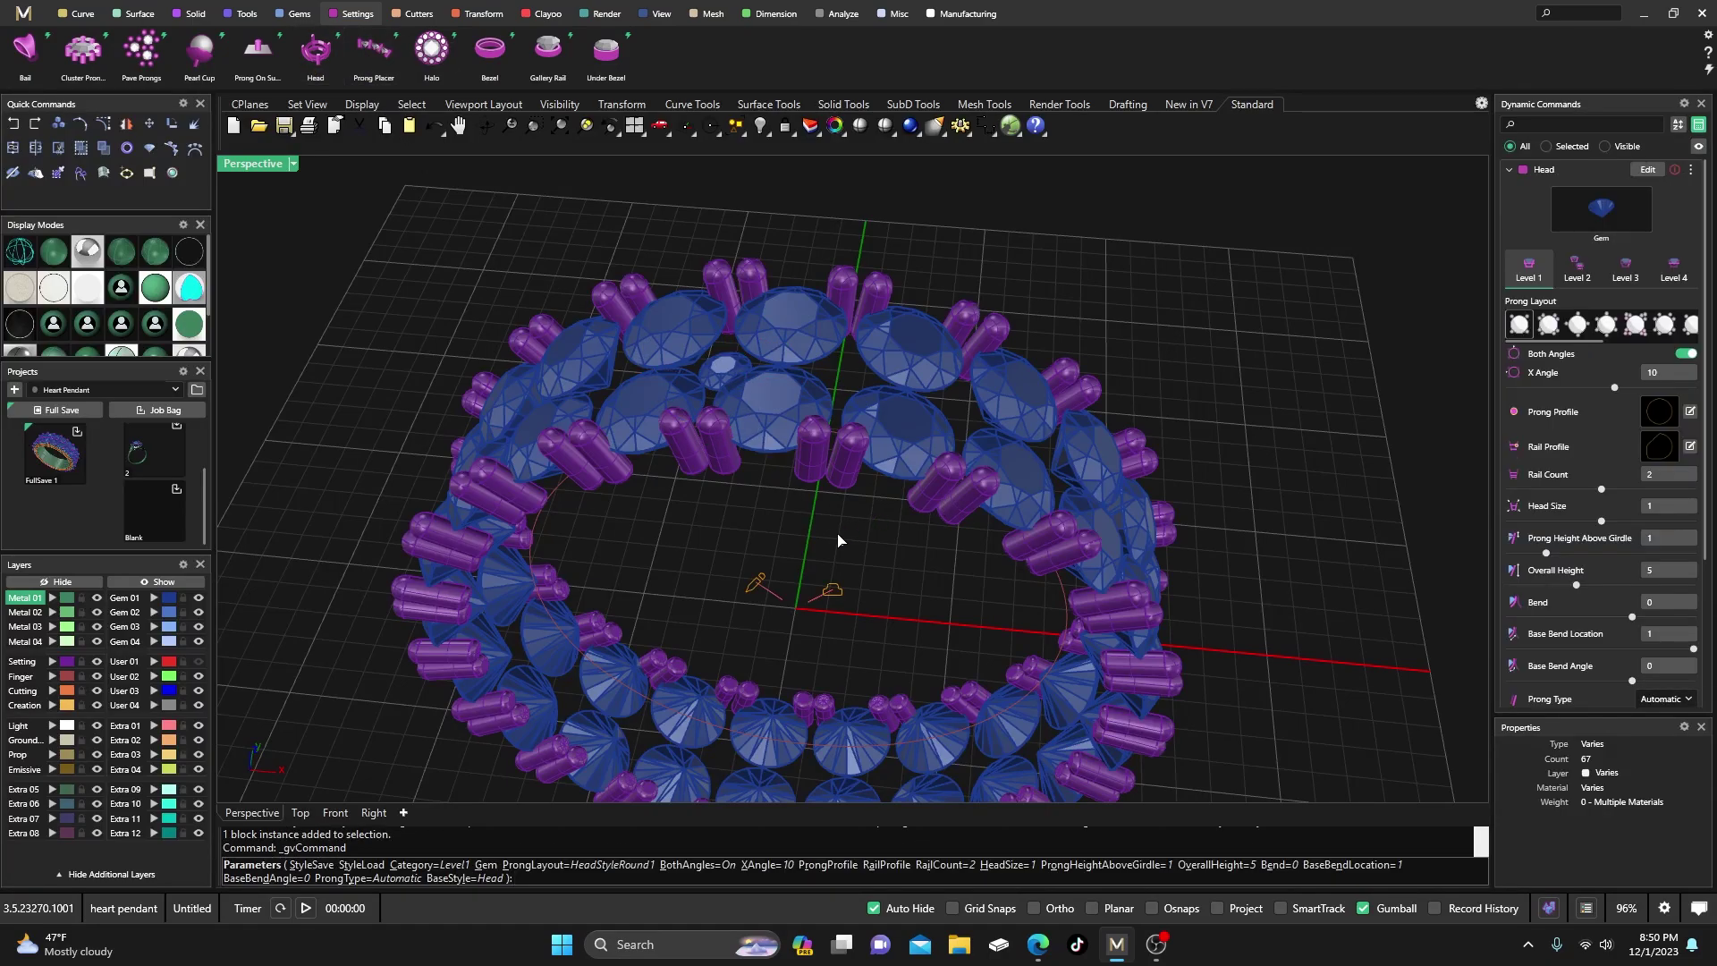
- Return the front view to shaded display and set the head's rail count to 0
{"action": "right_click_drag", "start_coordinate": [838, 540], "coordinate": [862, 432]}
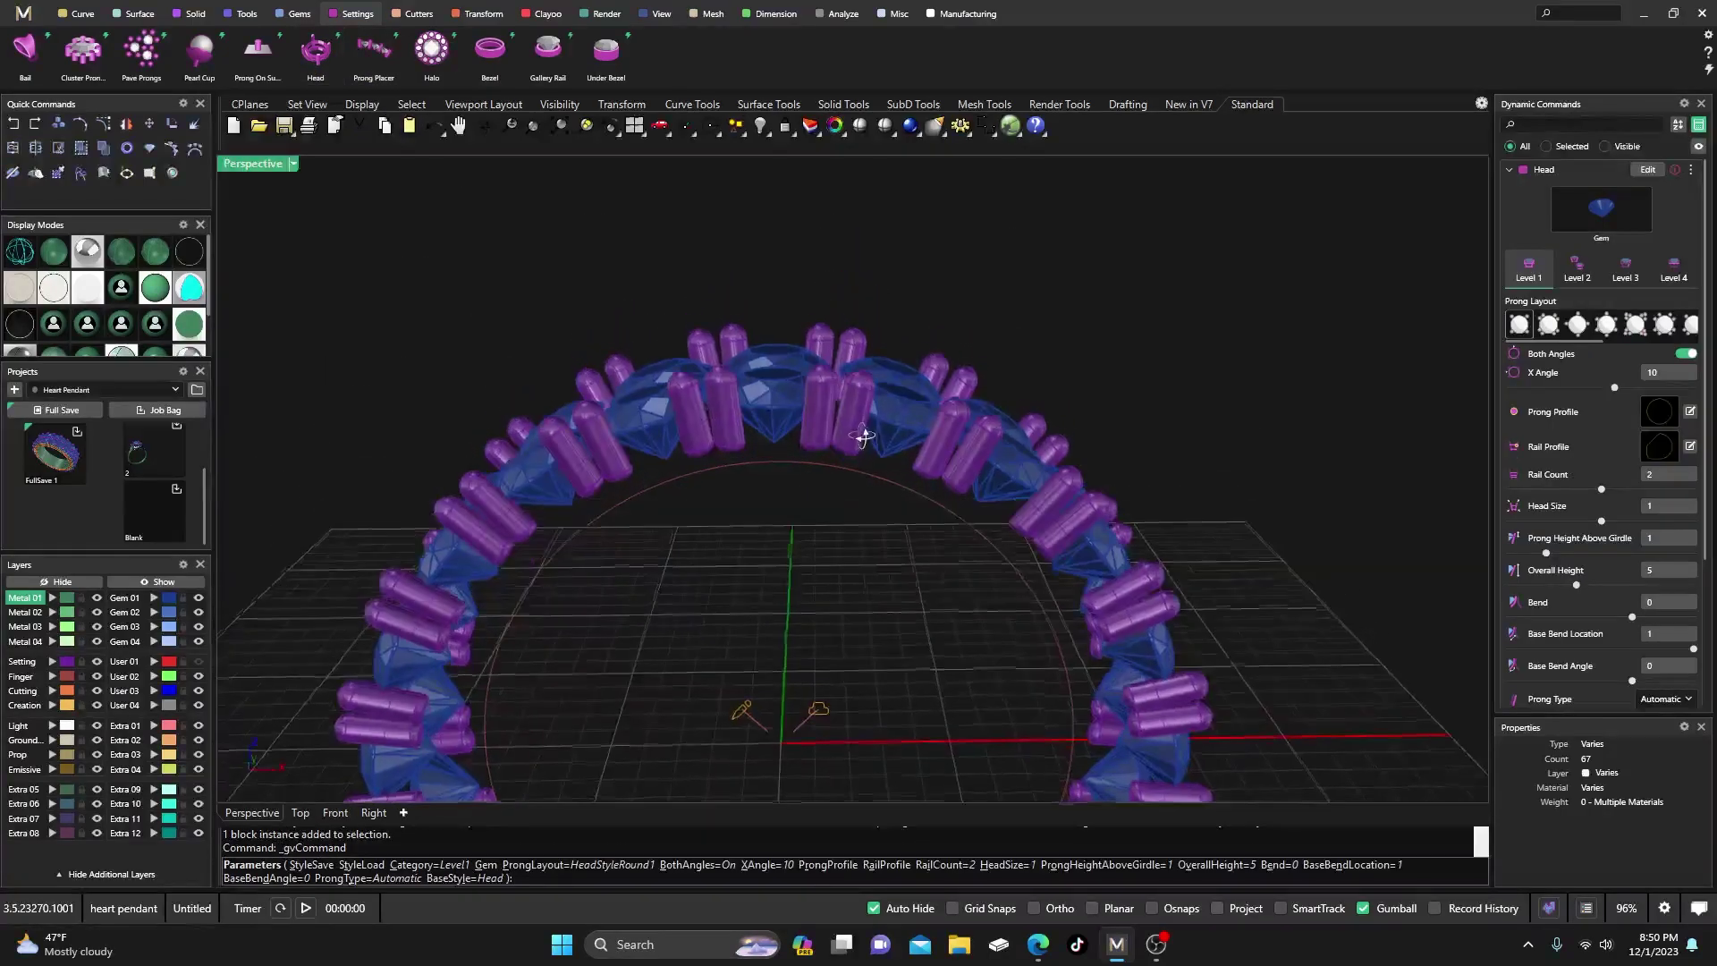
{"action": "double_click", "coordinate": [251, 163]}
{"action": "left_click", "coordinate": [527, 506]}
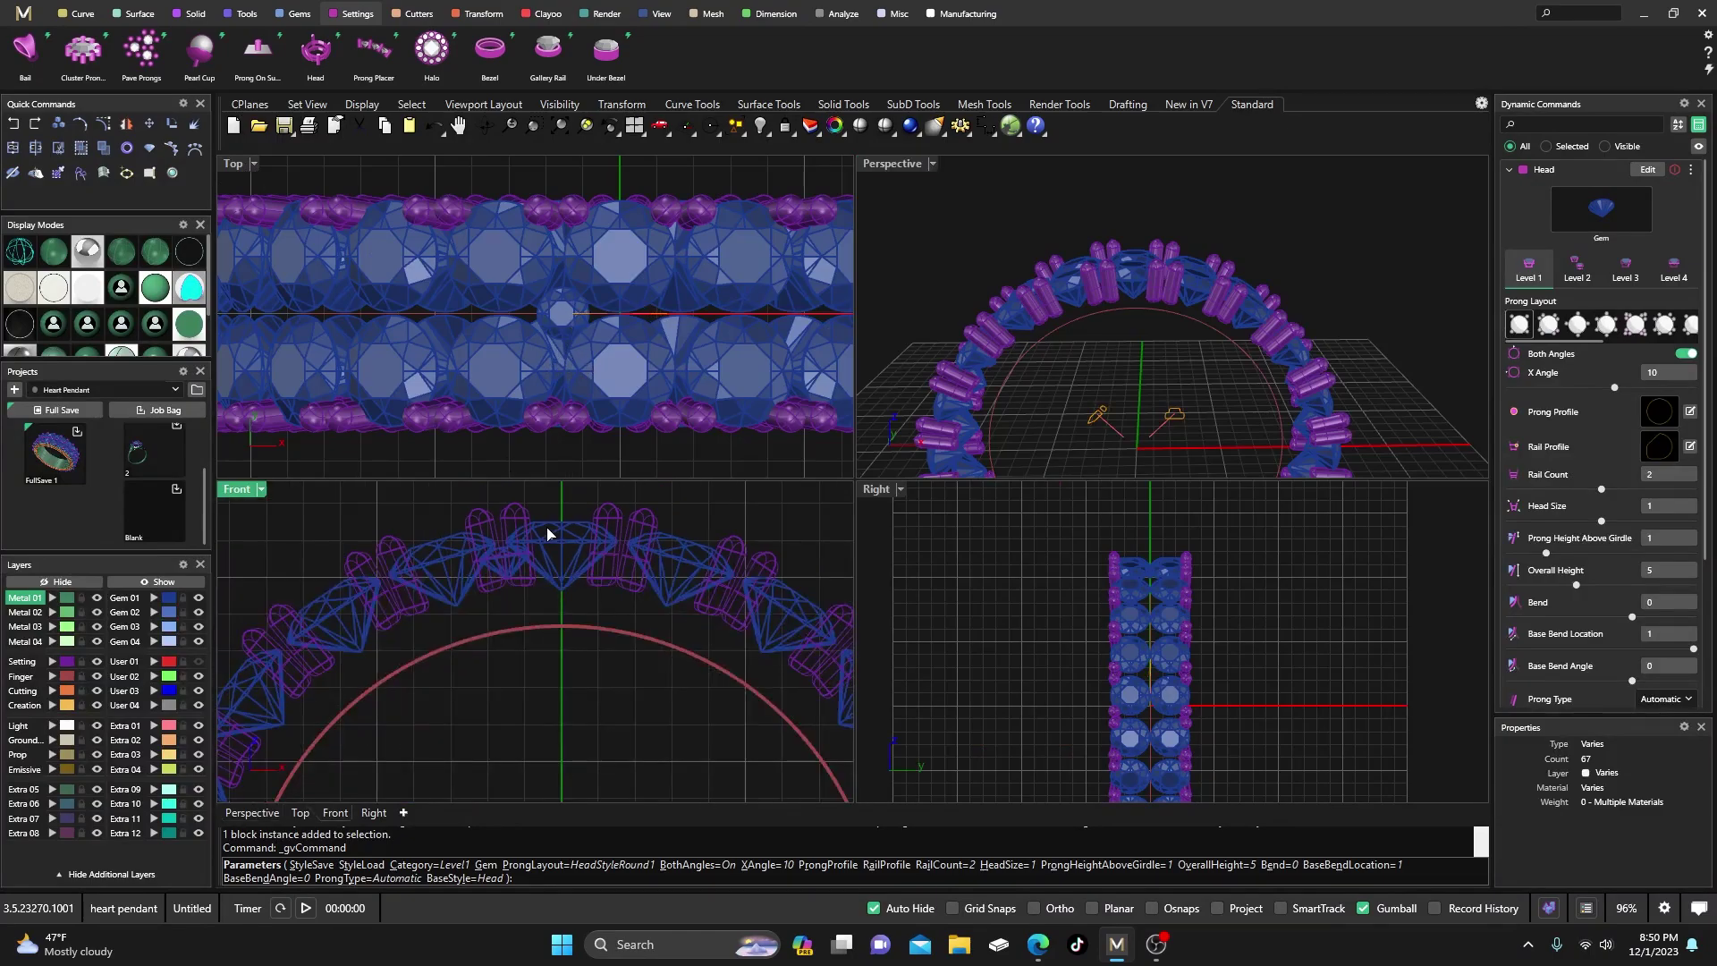
{"action": "left_click", "coordinate": [48, 257]}
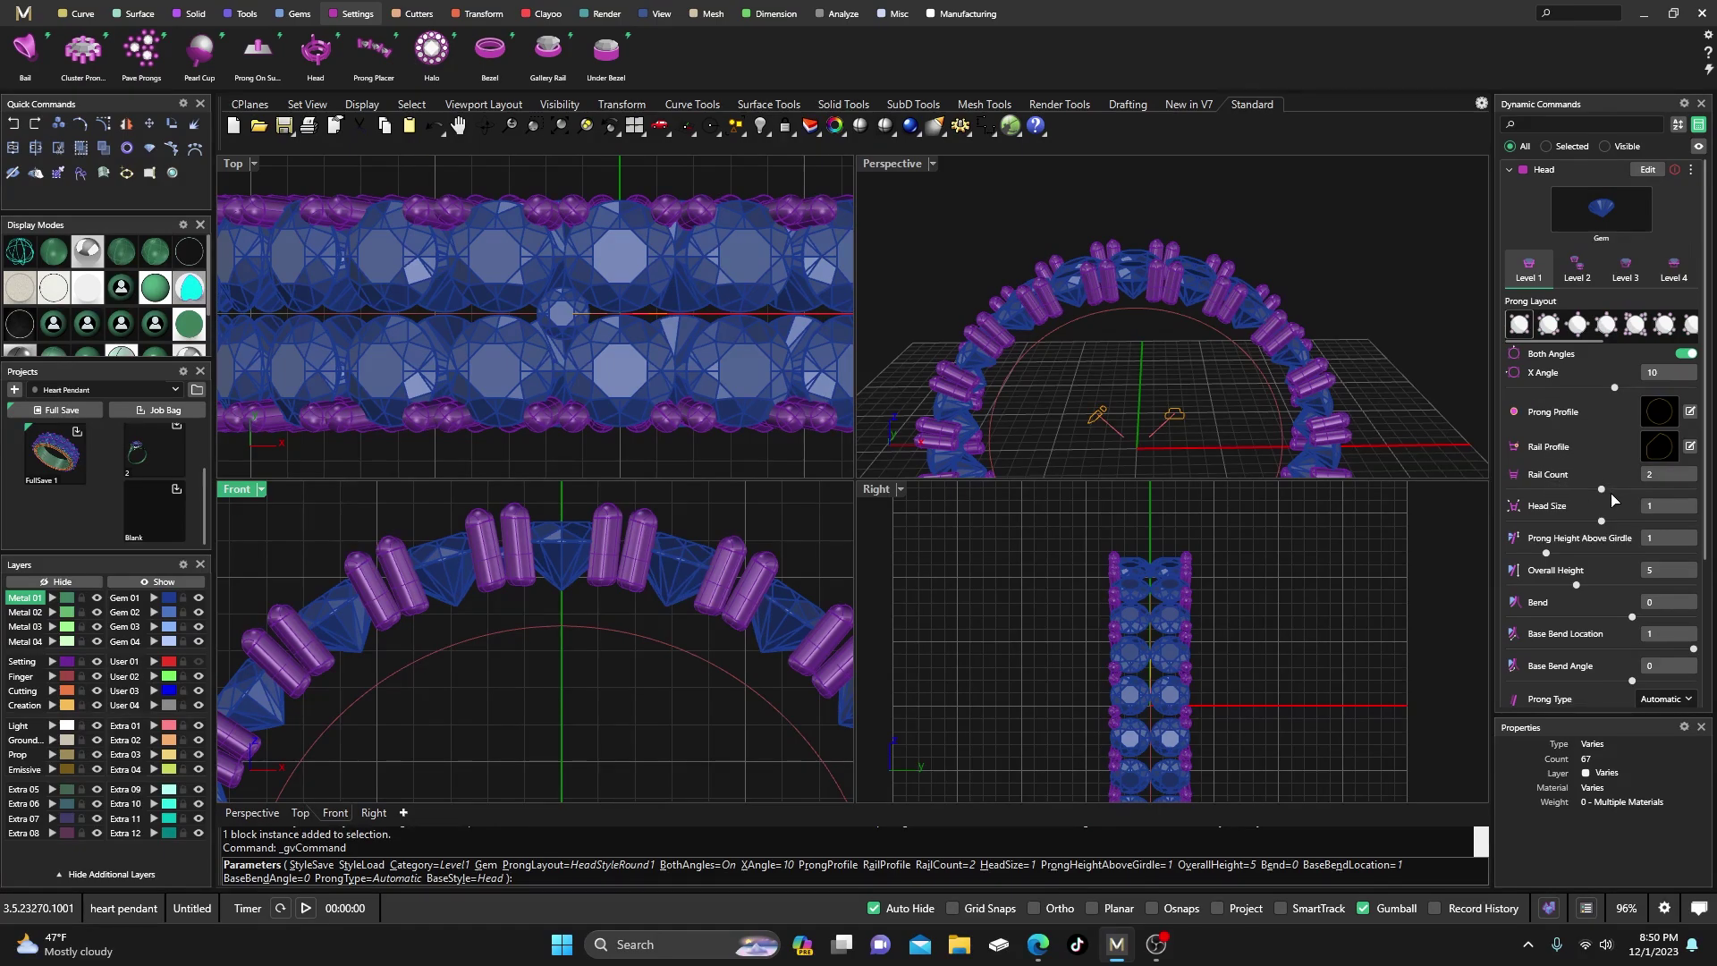
{"action": "left_click_drag", "start_coordinate": [1601, 489], "coordinate": [1547, 489]}
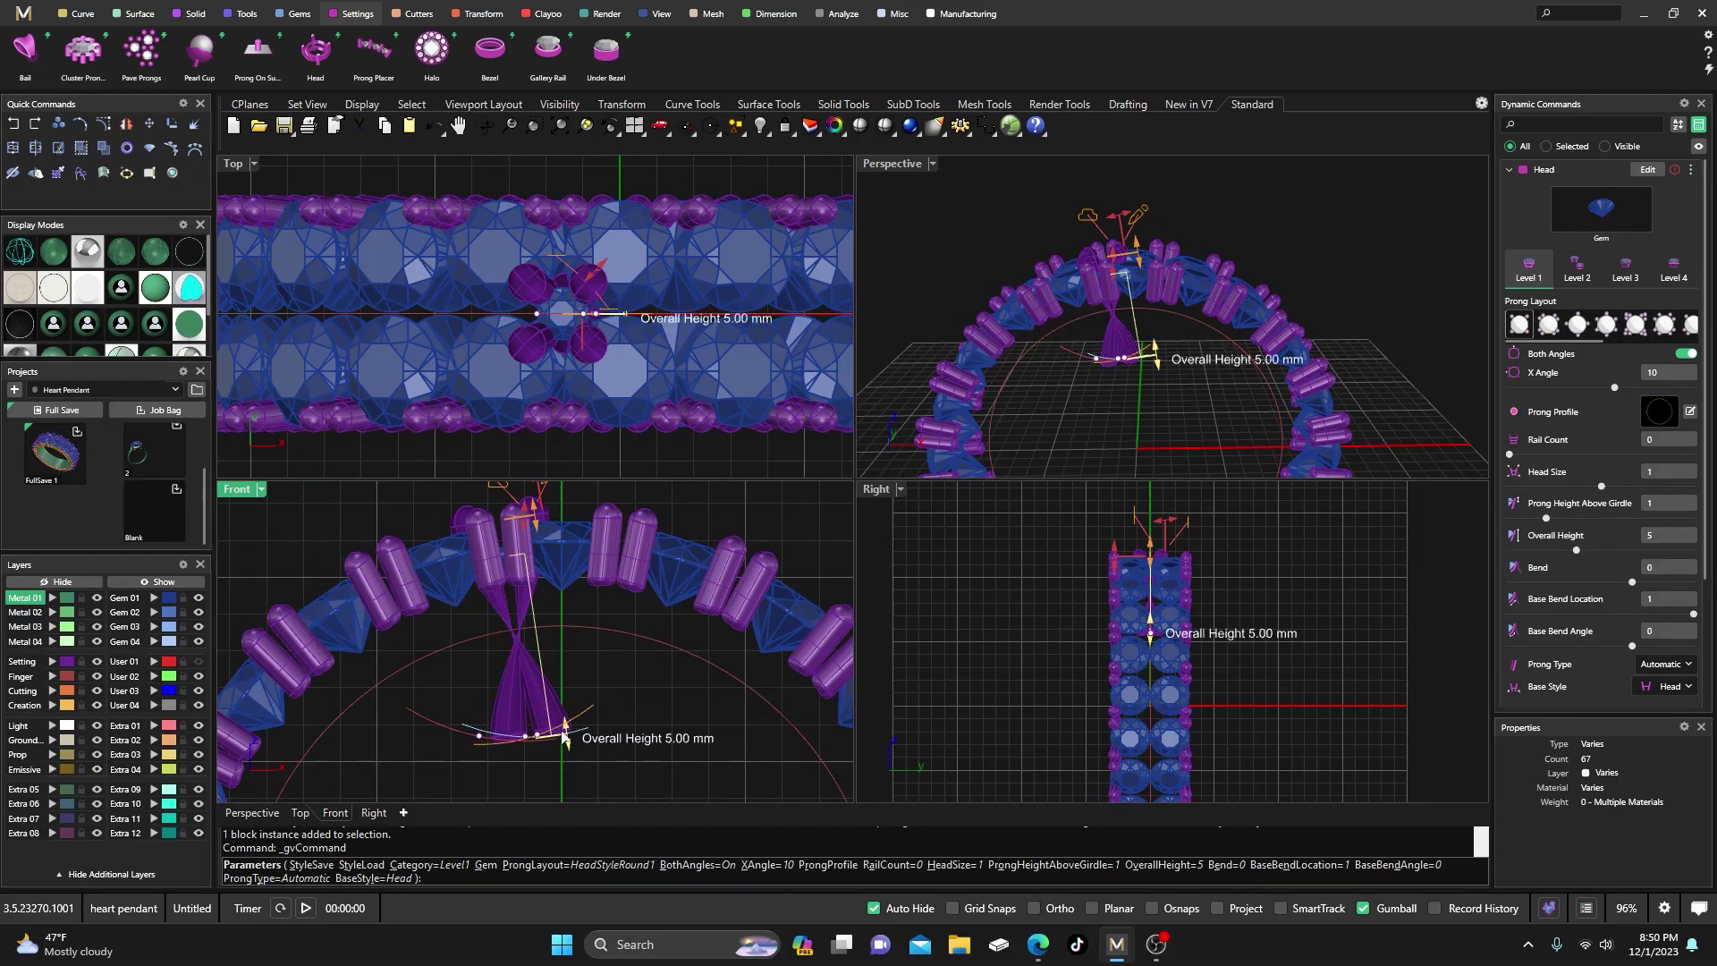
- Set the head's overall height to 1 mm and its X angle to 0 so the prongs stand straight
{"action": "left_click_drag", "start_coordinate": [564, 739], "coordinate": [540, 570]}
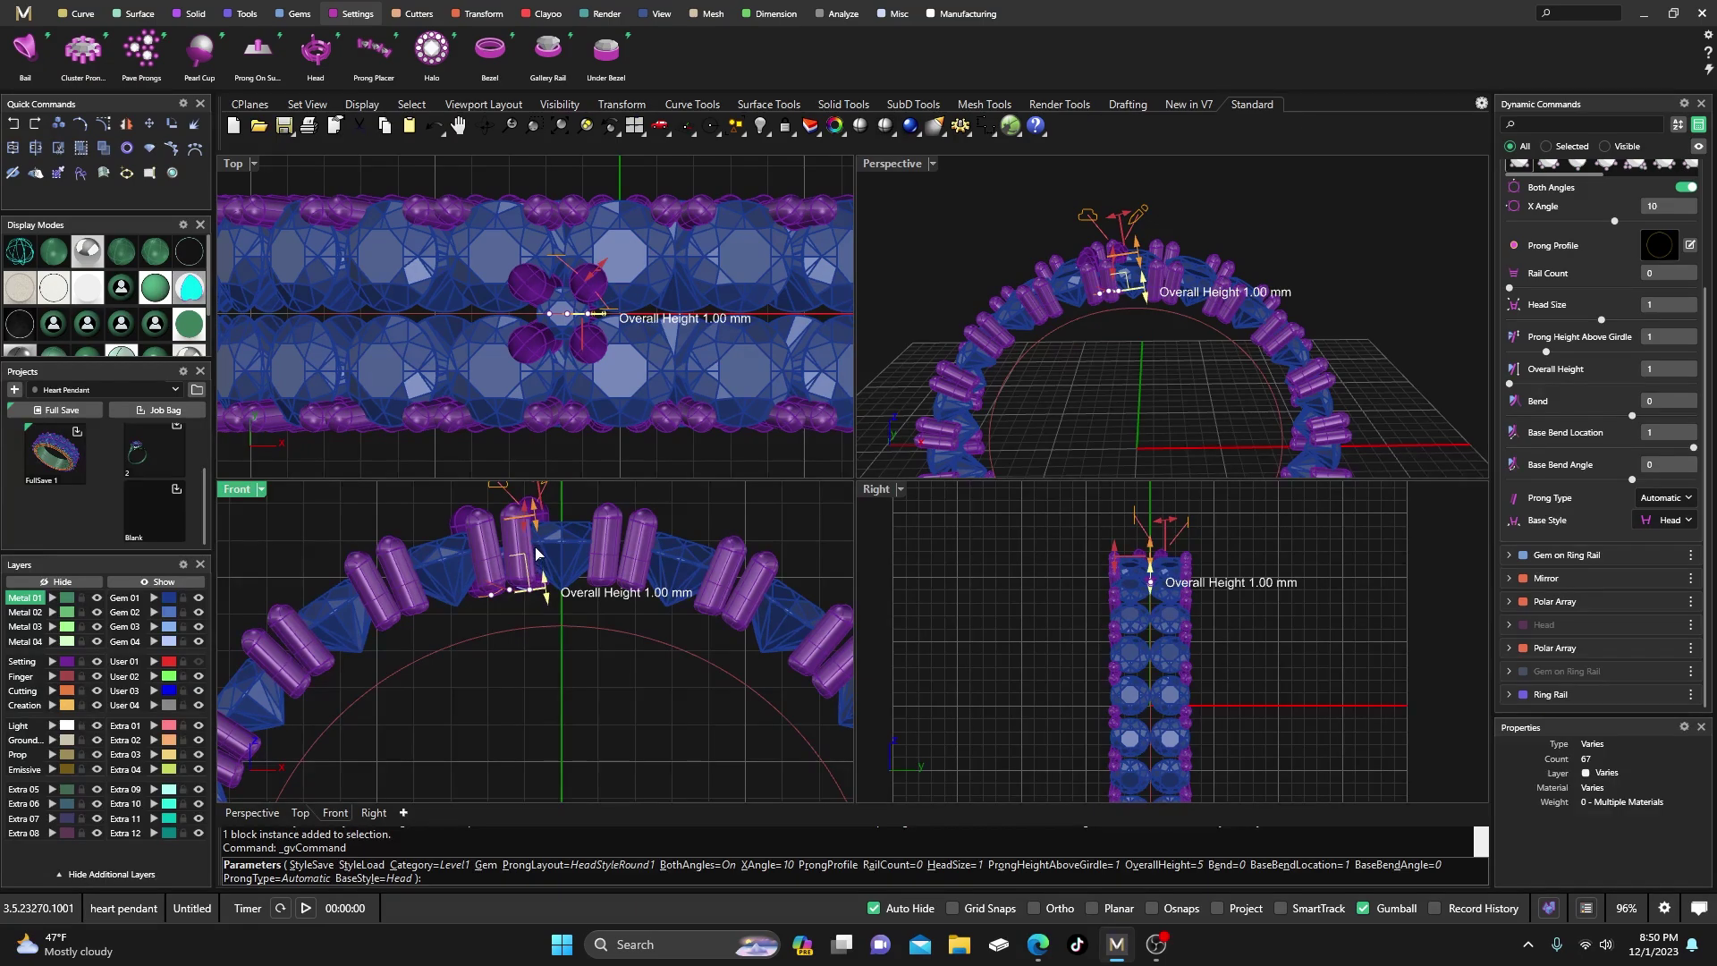
{"action": "scroll", "coordinate": [529, 564], "scroll_direction": "up", "scroll_amount": 5}
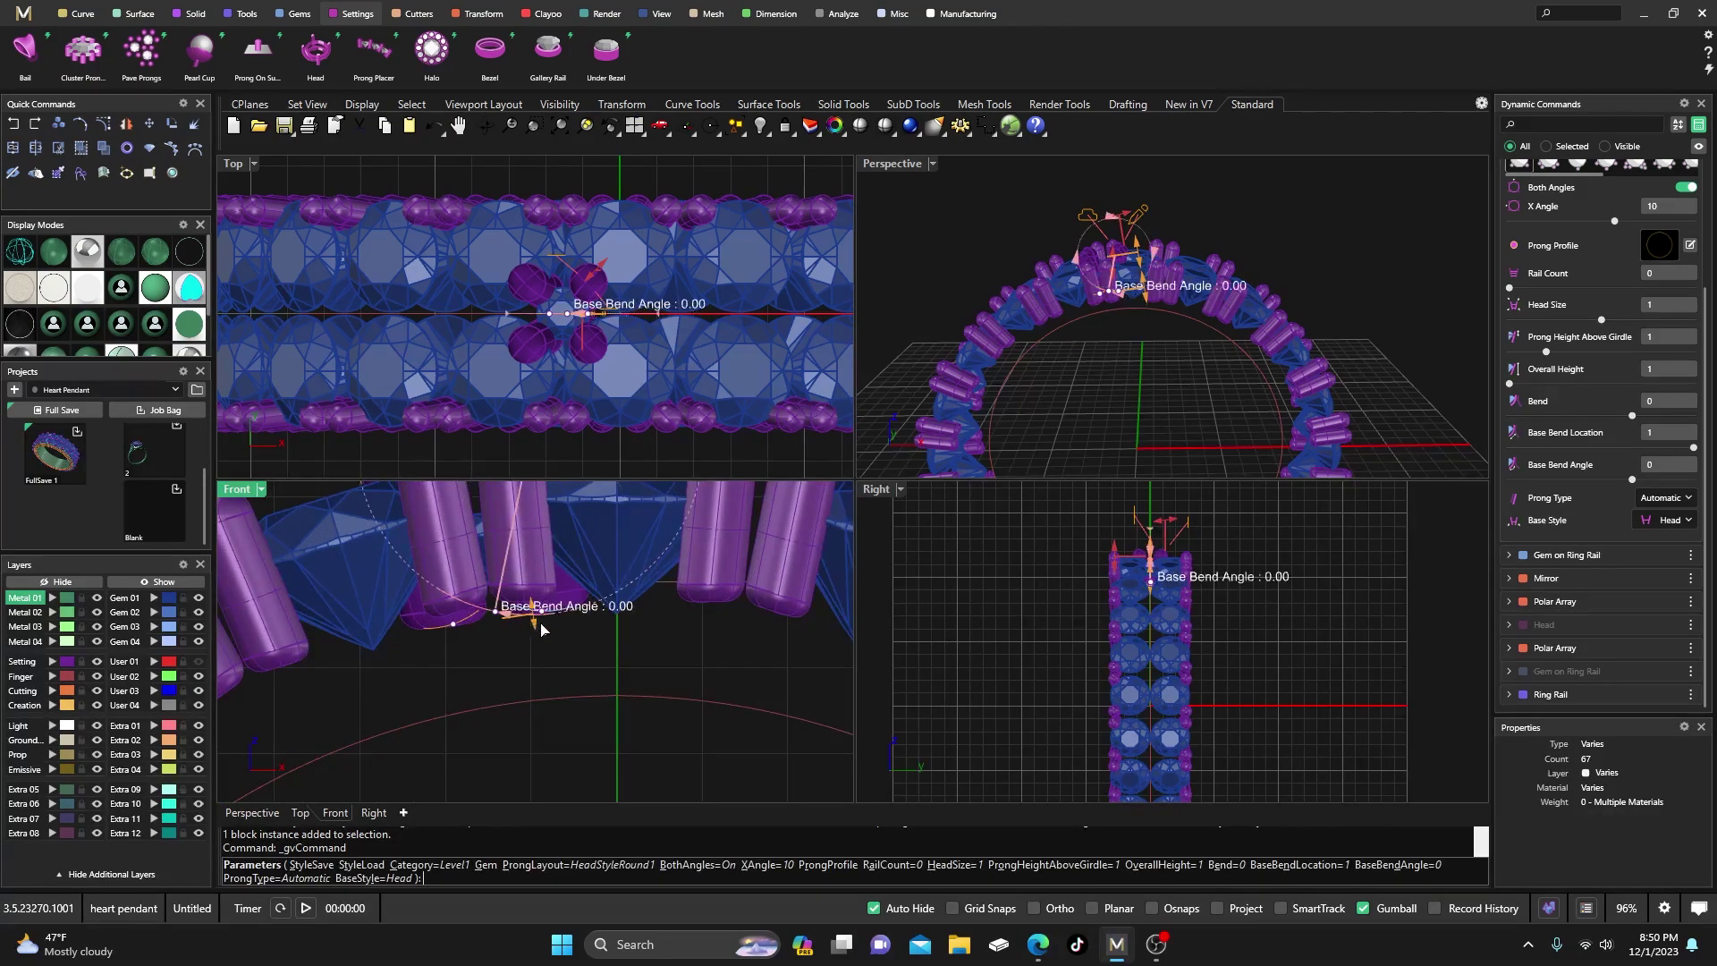
{"action": "left_click_drag", "start_coordinate": [548, 617], "coordinate": [559, 618]}
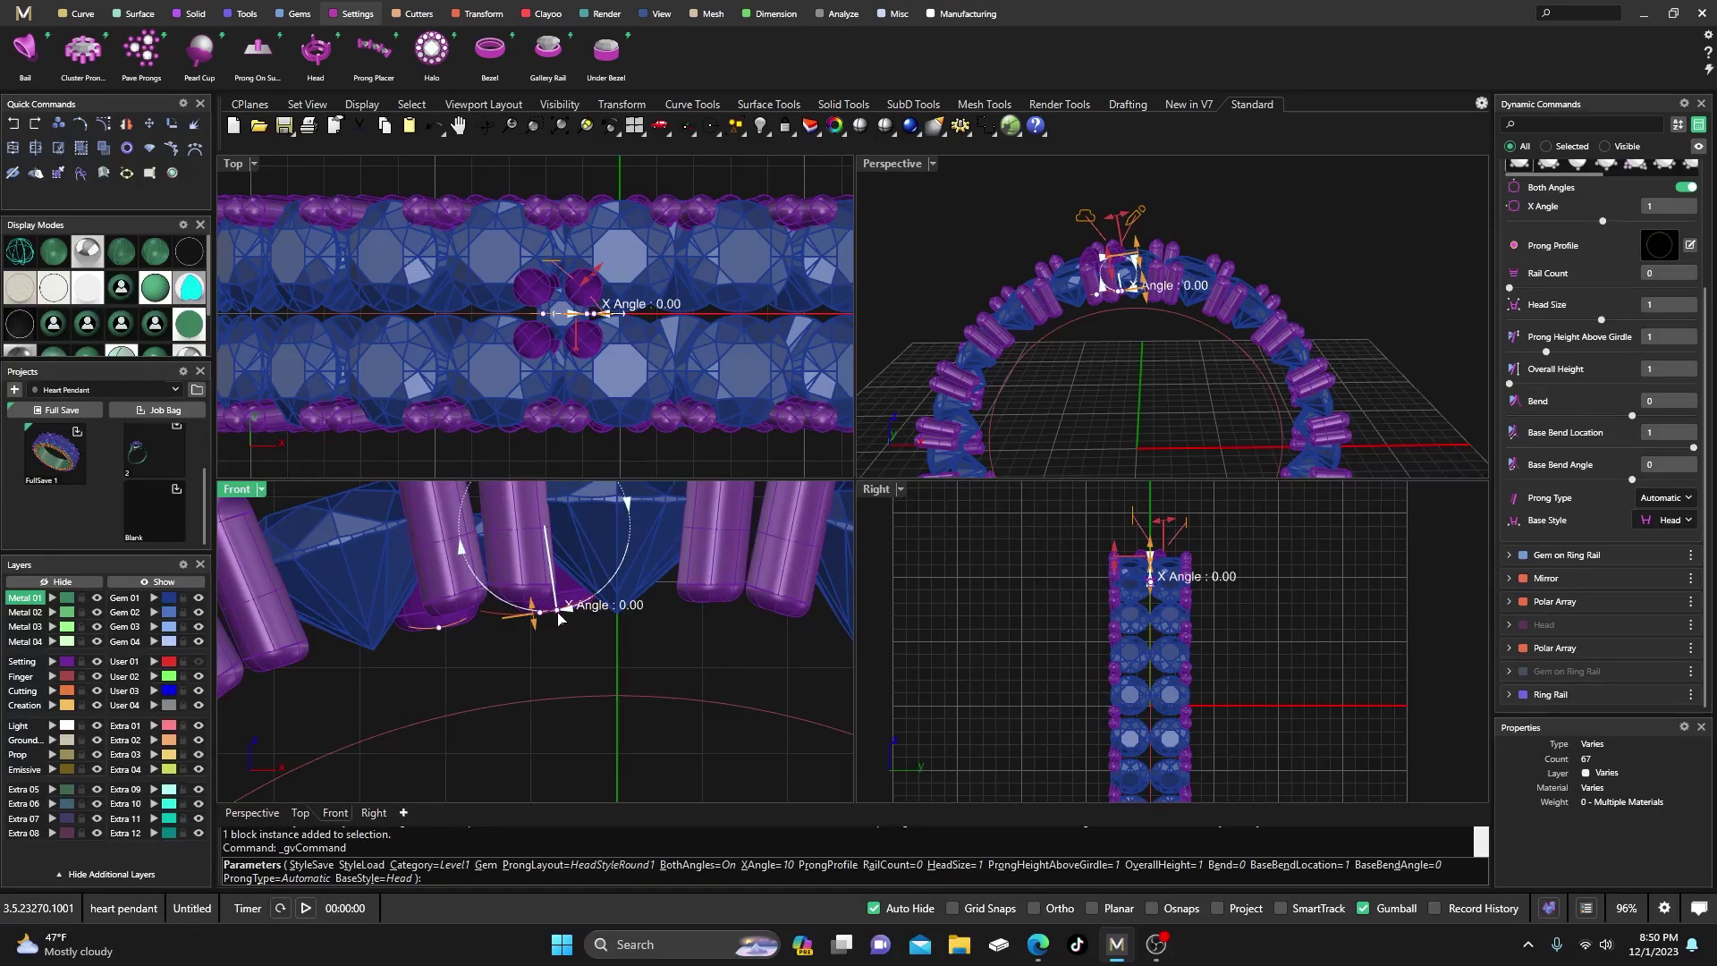
{"action": "left_click_drag", "start_coordinate": [559, 618], "coordinate": [560, 618]}
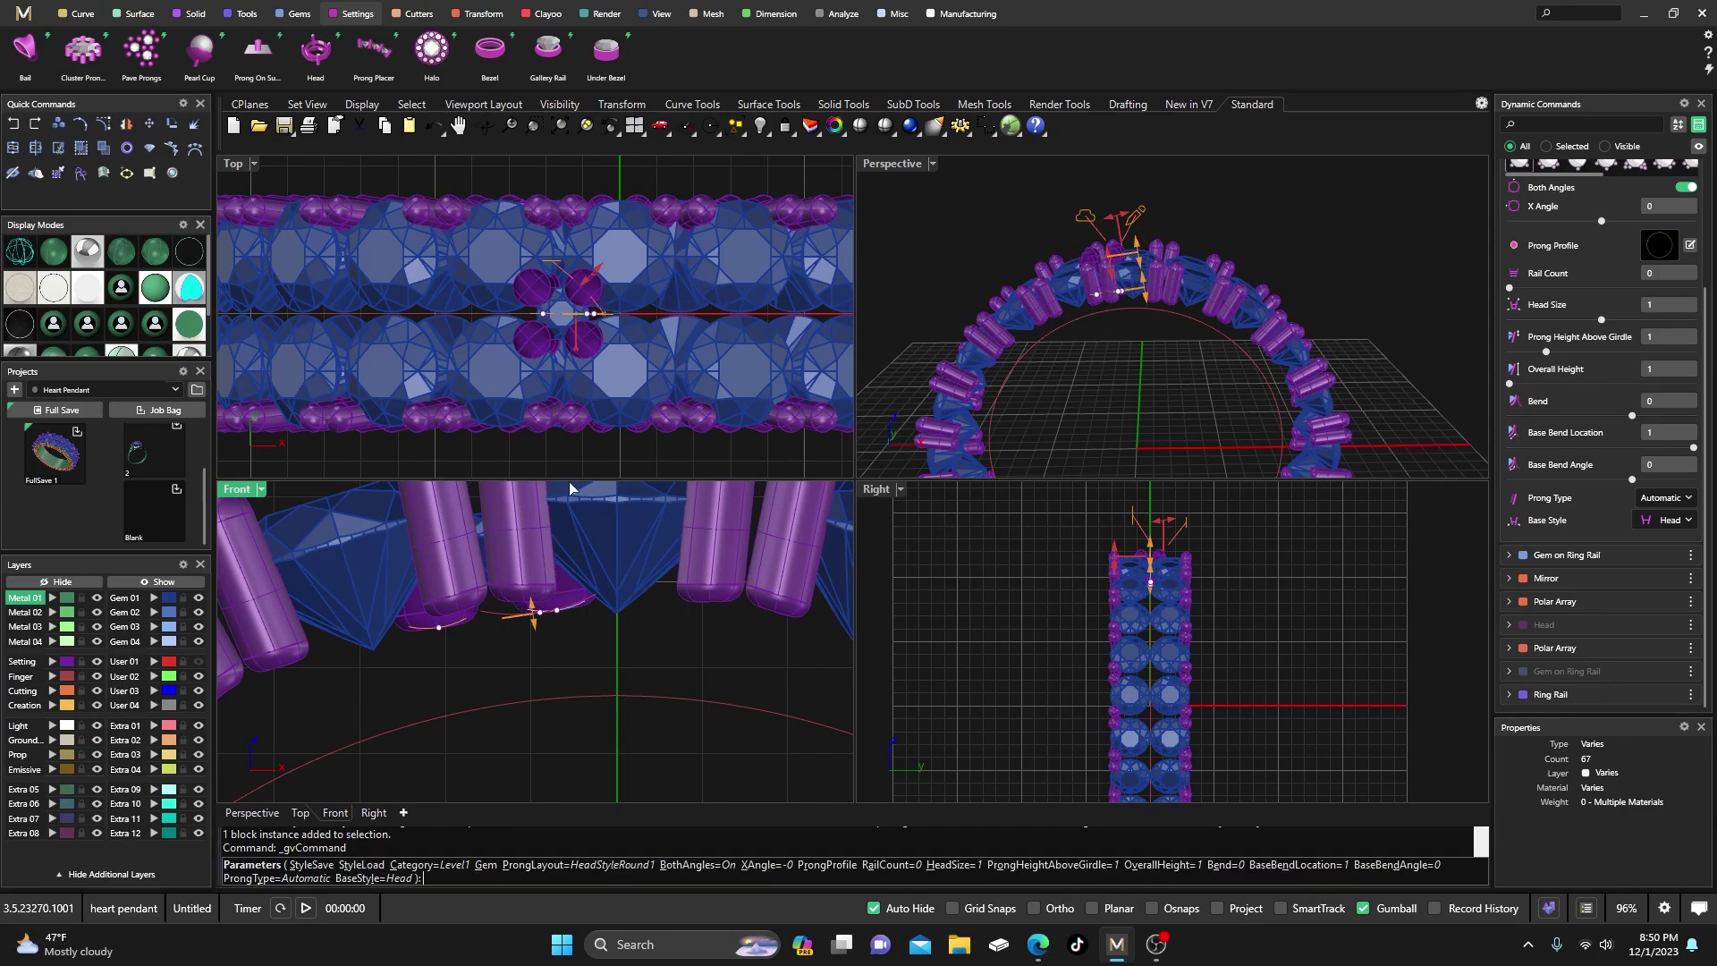
- Change the head's prong layout to HeadStyleRound3, with four prongs aligned along and across the band
{"action": "right_click_drag", "start_coordinate": [1068, 210], "coordinate": [1308, 292]}
{"action": "scroll", "coordinate": [1136, 234], "scroll_direction": "up", "scroll_amount": 6}
{"action": "scroll", "coordinate": [1142, 232], "scroll_direction": "down", "scroll_amount": 6}
{"action": "scroll", "coordinate": [1565, 354], "scroll_direction": "up", "scroll_amount": 3}
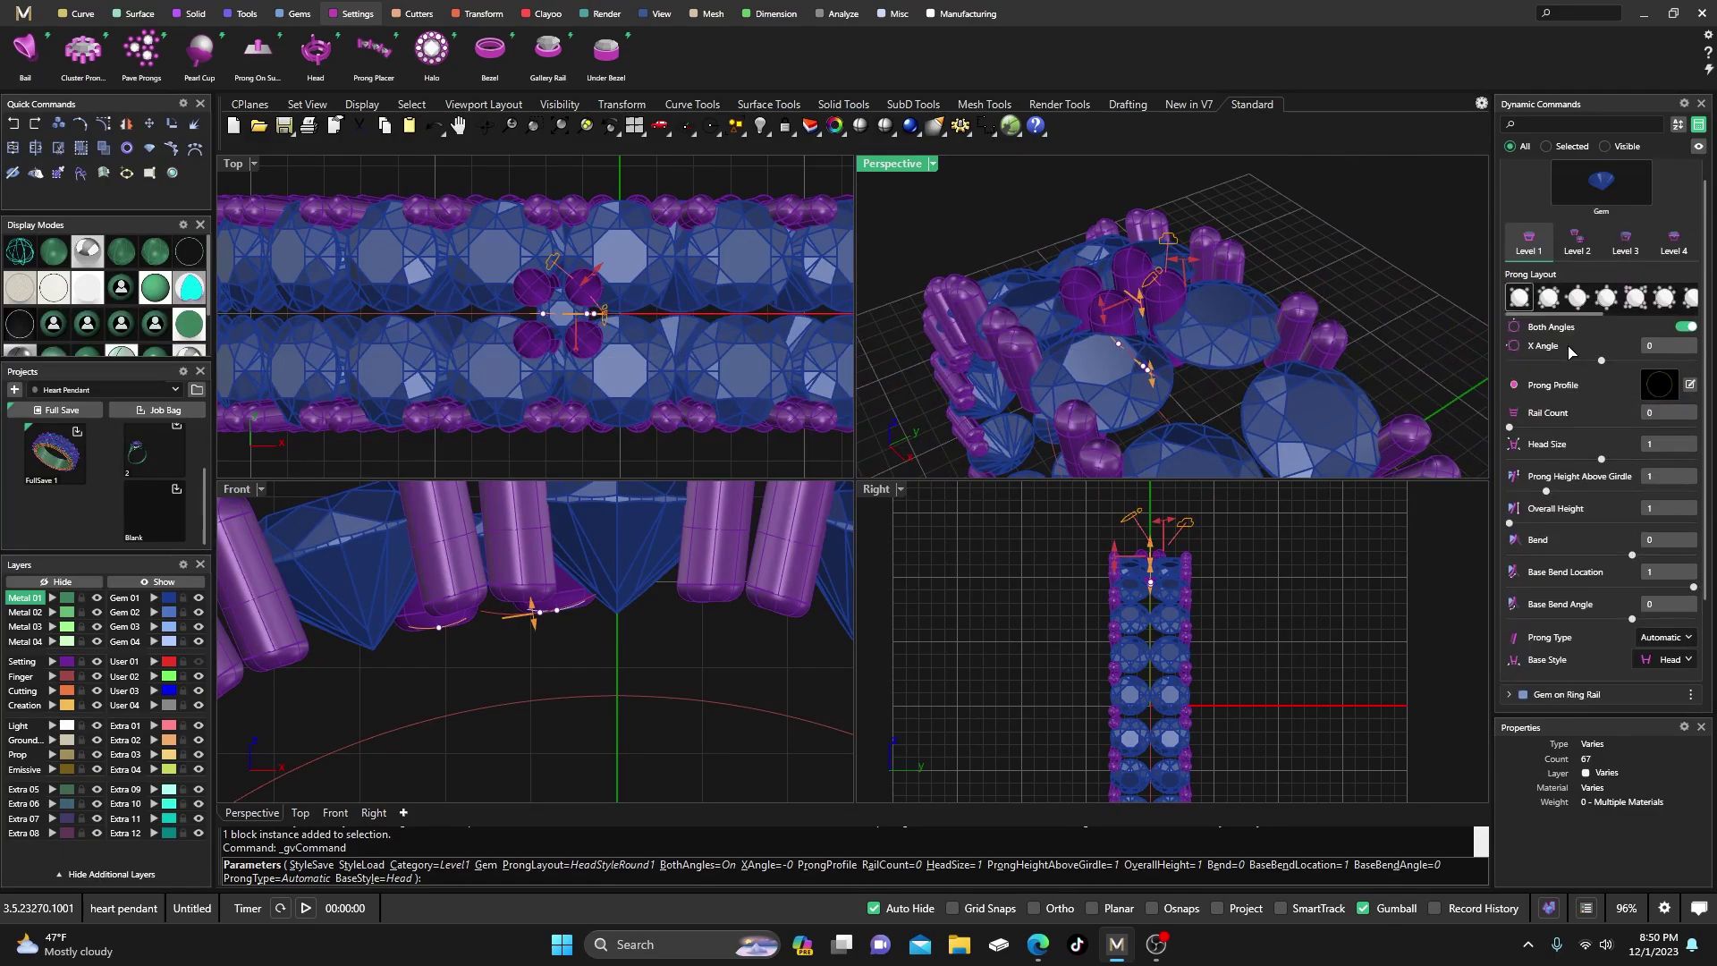
{"action": "left_click", "coordinate": [1577, 298]}
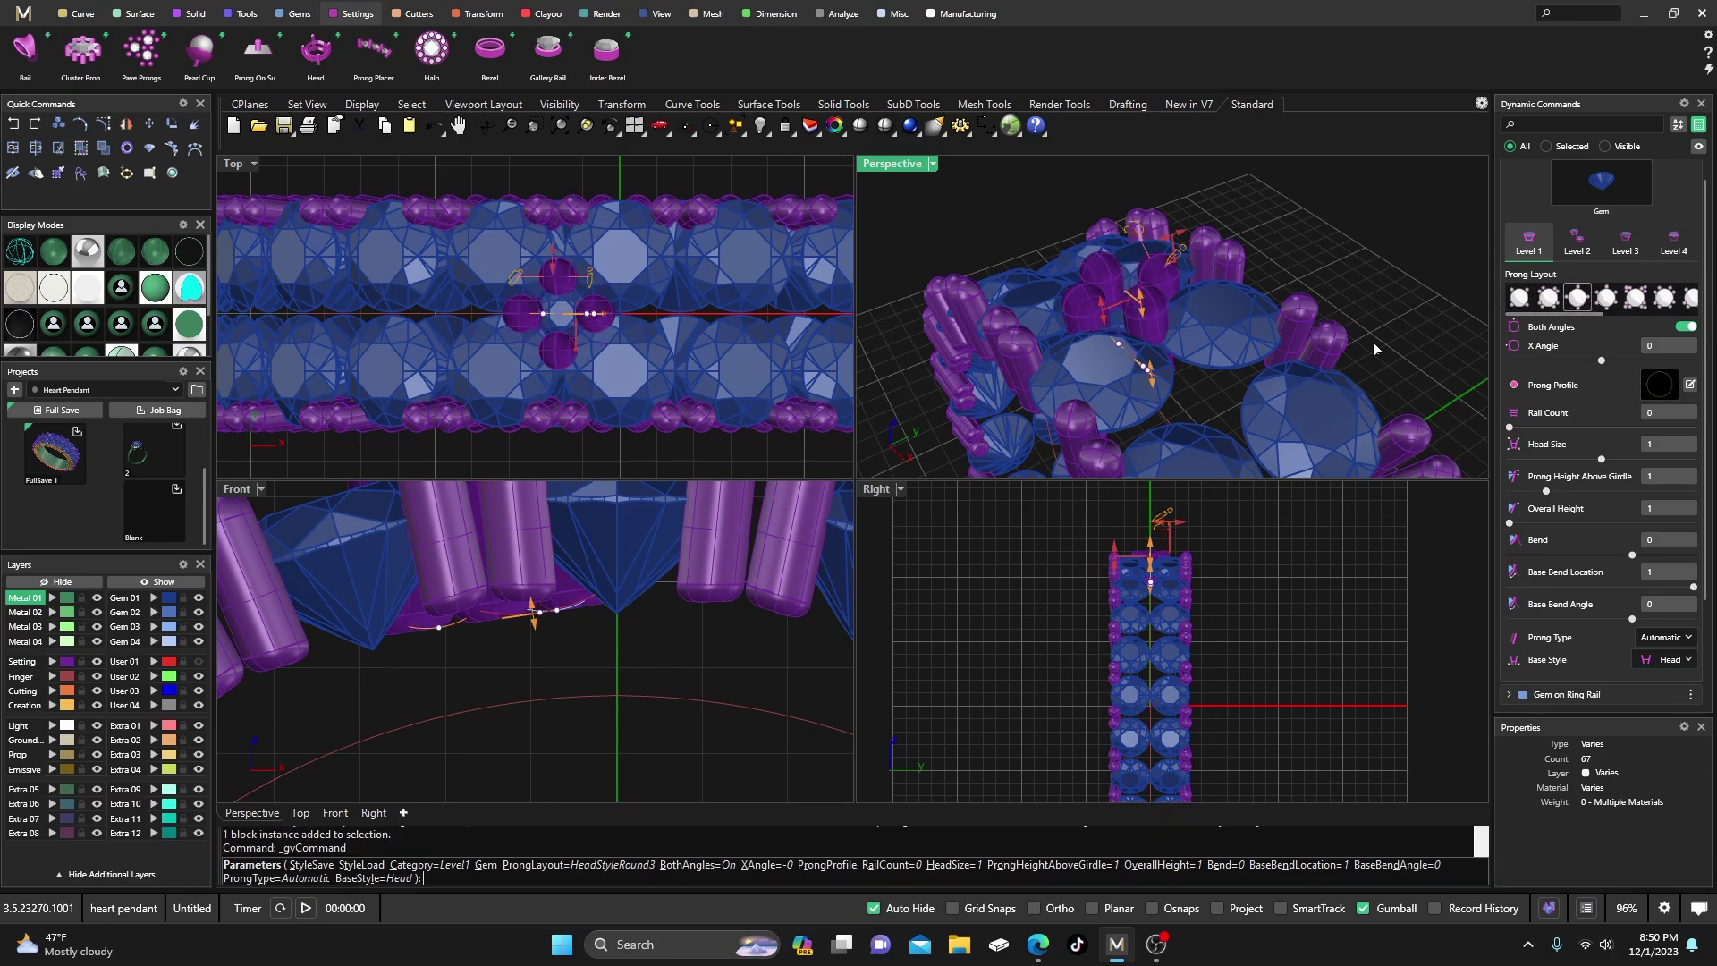
- Inspect the four prongs around the small gem up close and reduce the head size to 0.8
{"action": "scroll", "coordinate": [1141, 354], "scroll_direction": "up", "scroll_amount": 5}
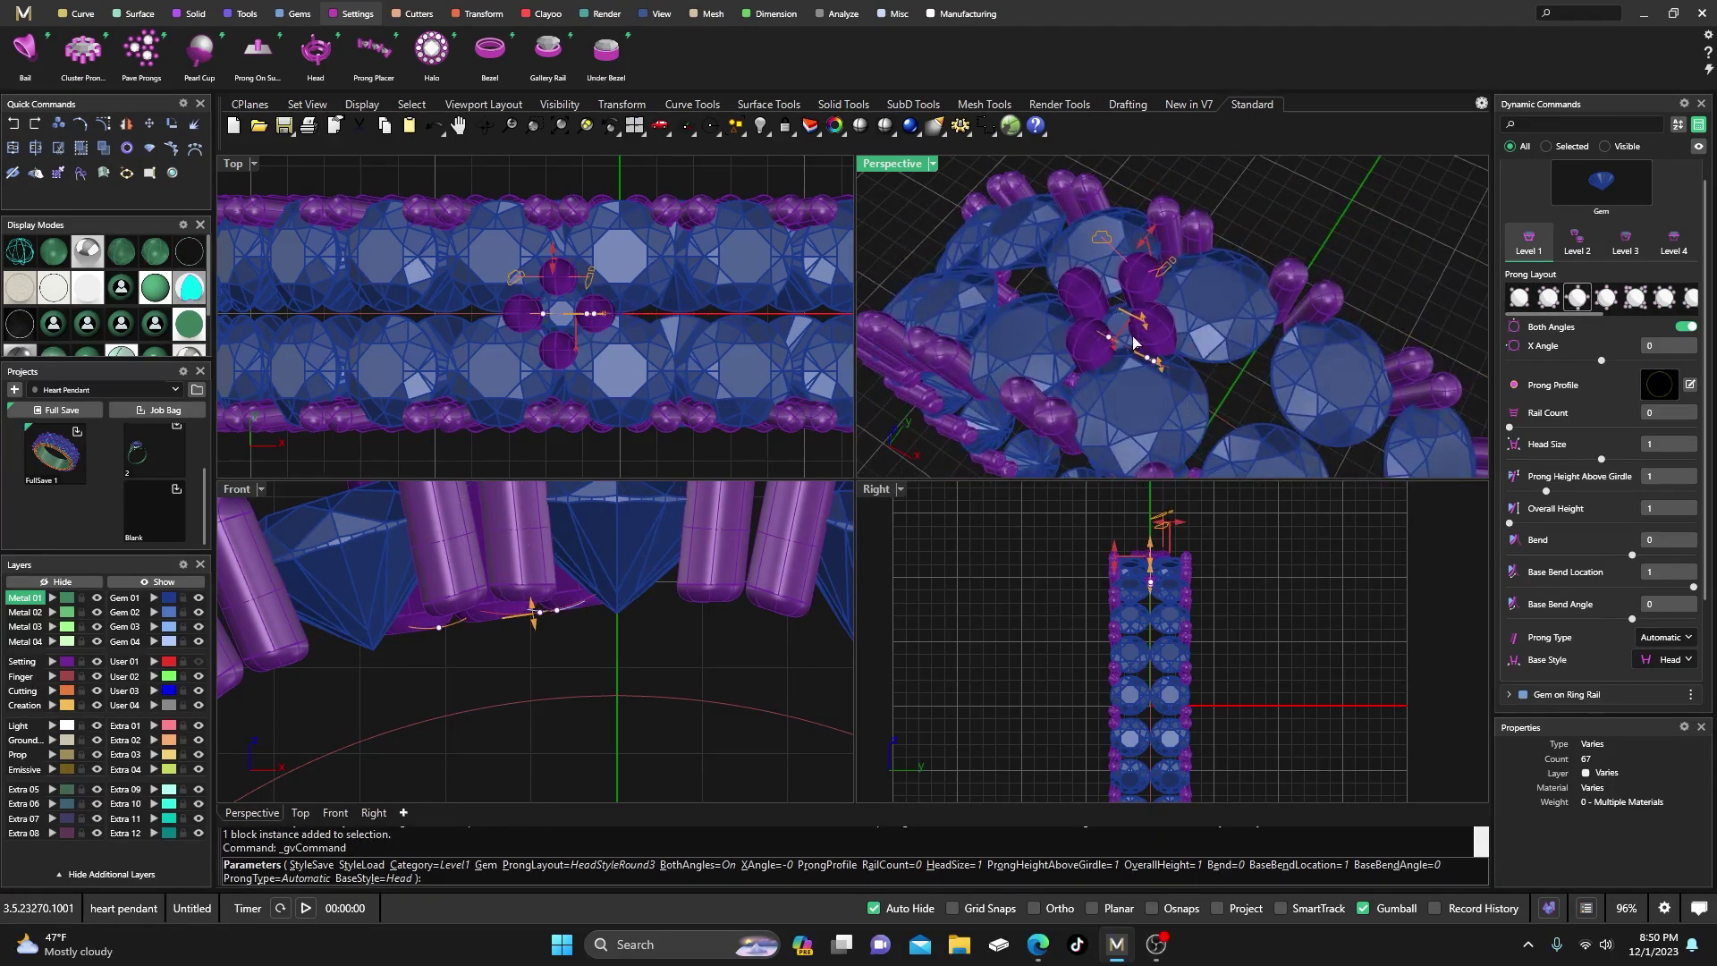
{"action": "scroll", "coordinate": [1136, 344], "scroll_direction": "up", "scroll_amount": 5}
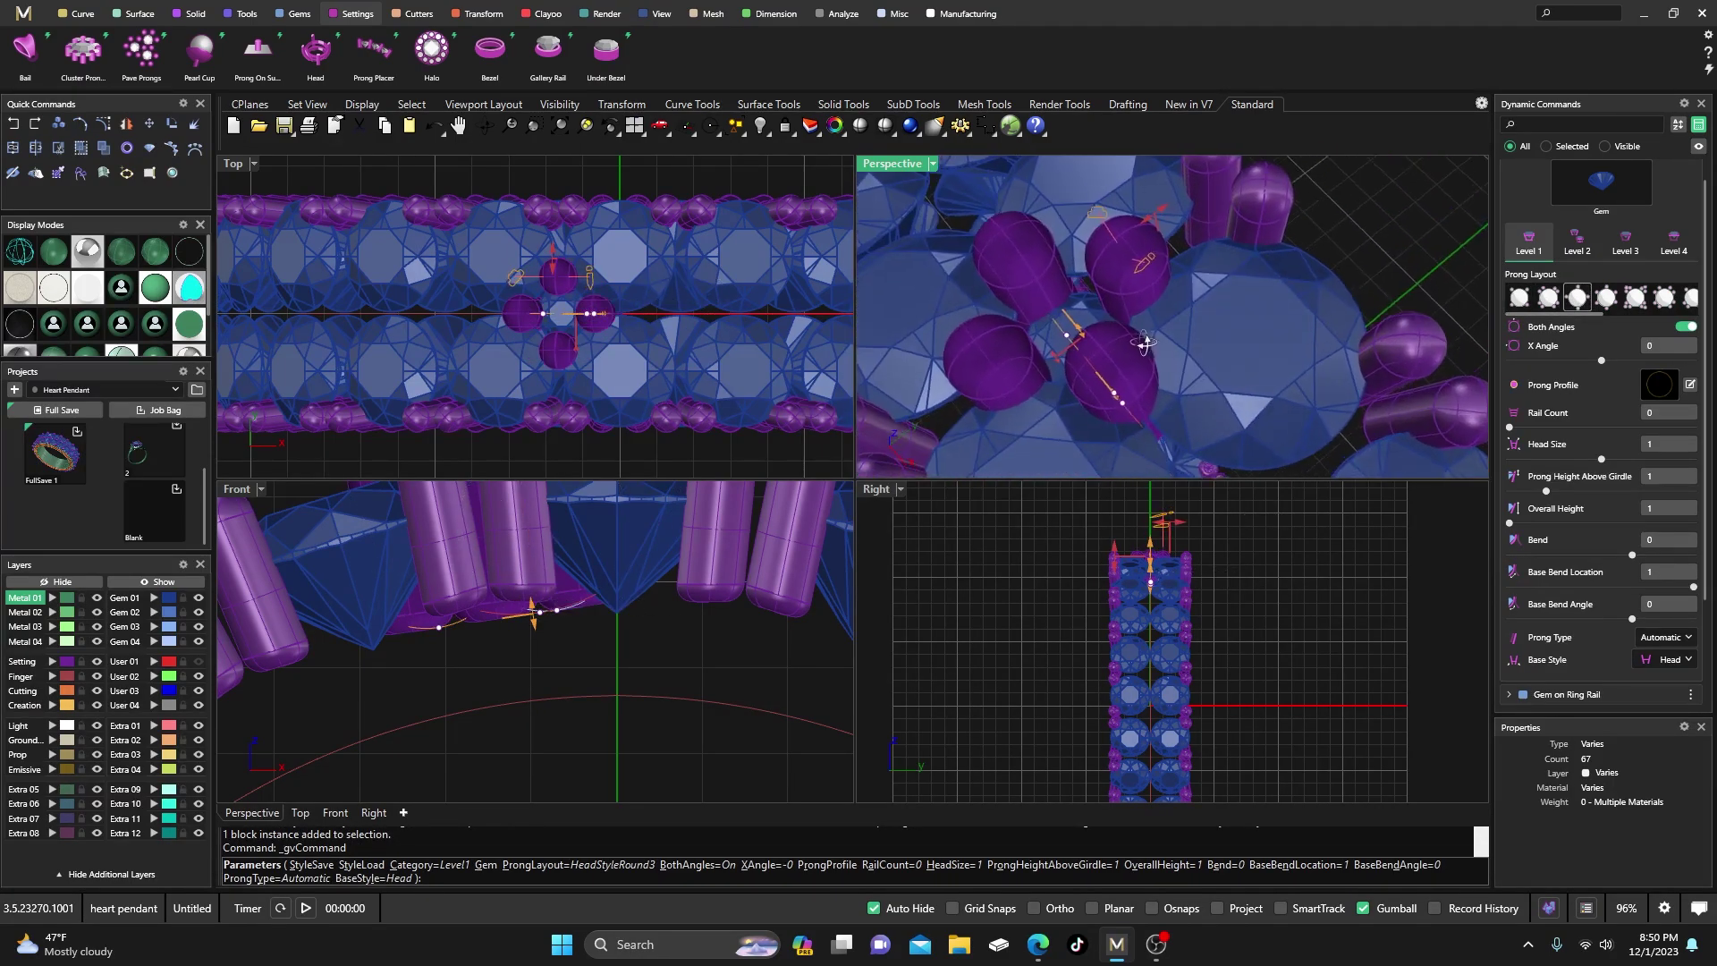
{"action": "right_click_drag", "start_coordinate": [1144, 342], "coordinate": [1147, 266]}
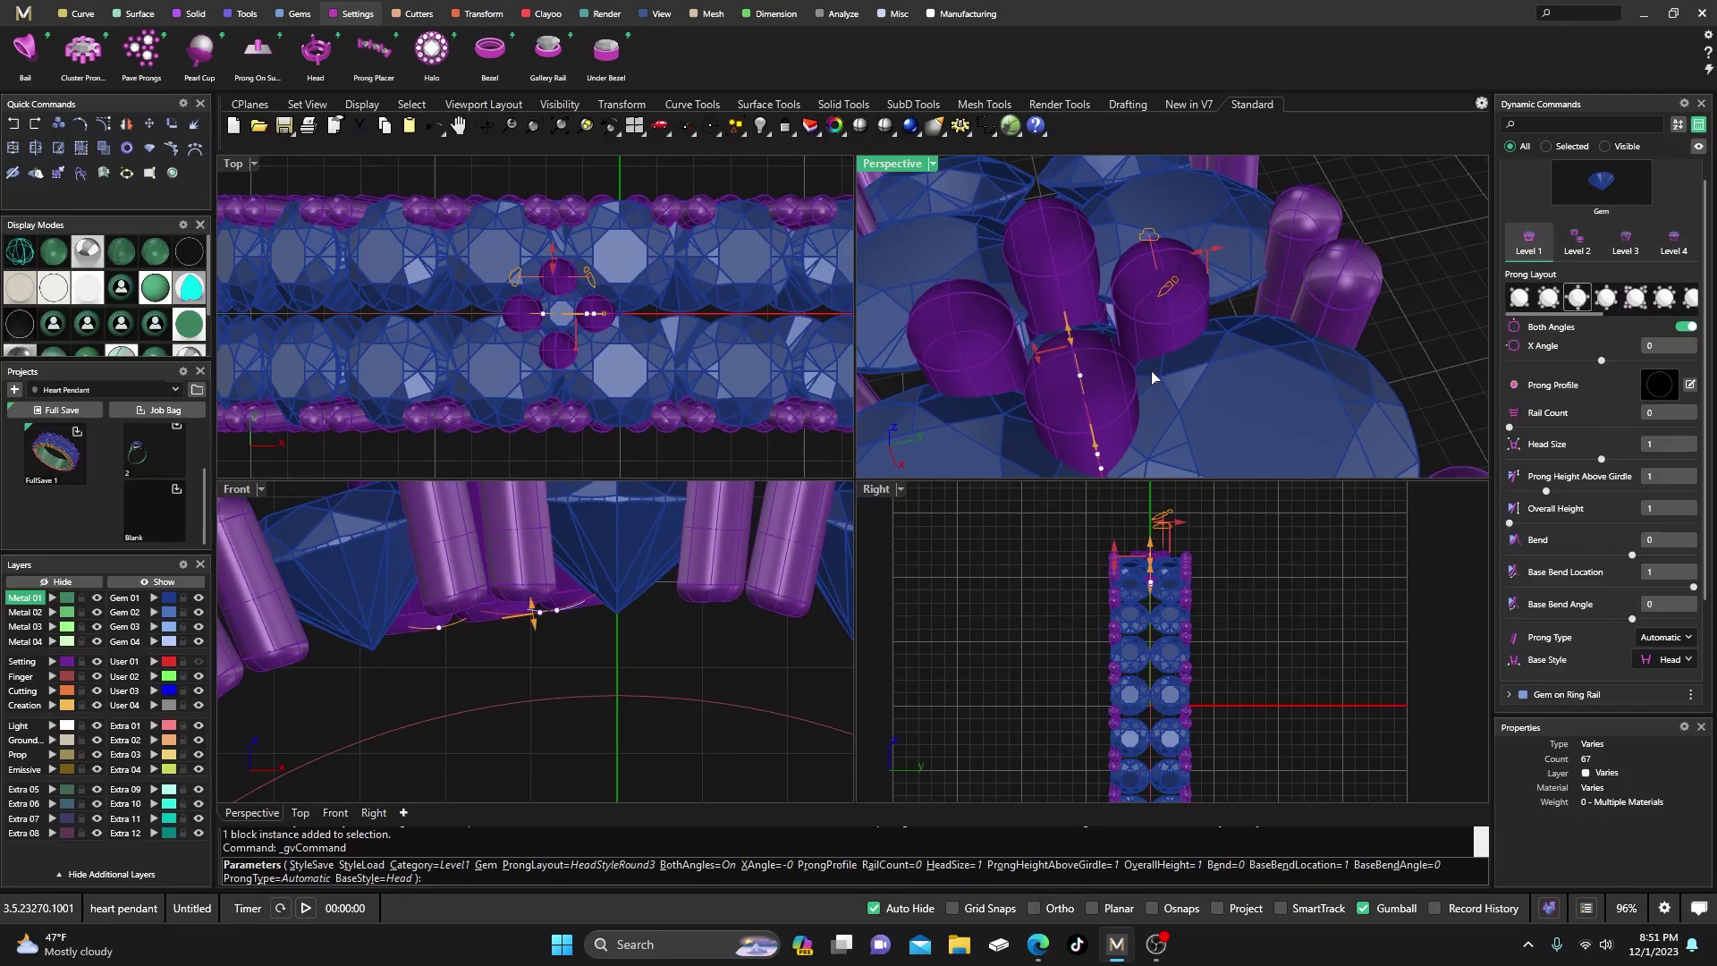
{"action": "right_click_drag", "start_coordinate": [1154, 380], "coordinate": [1185, 263]}
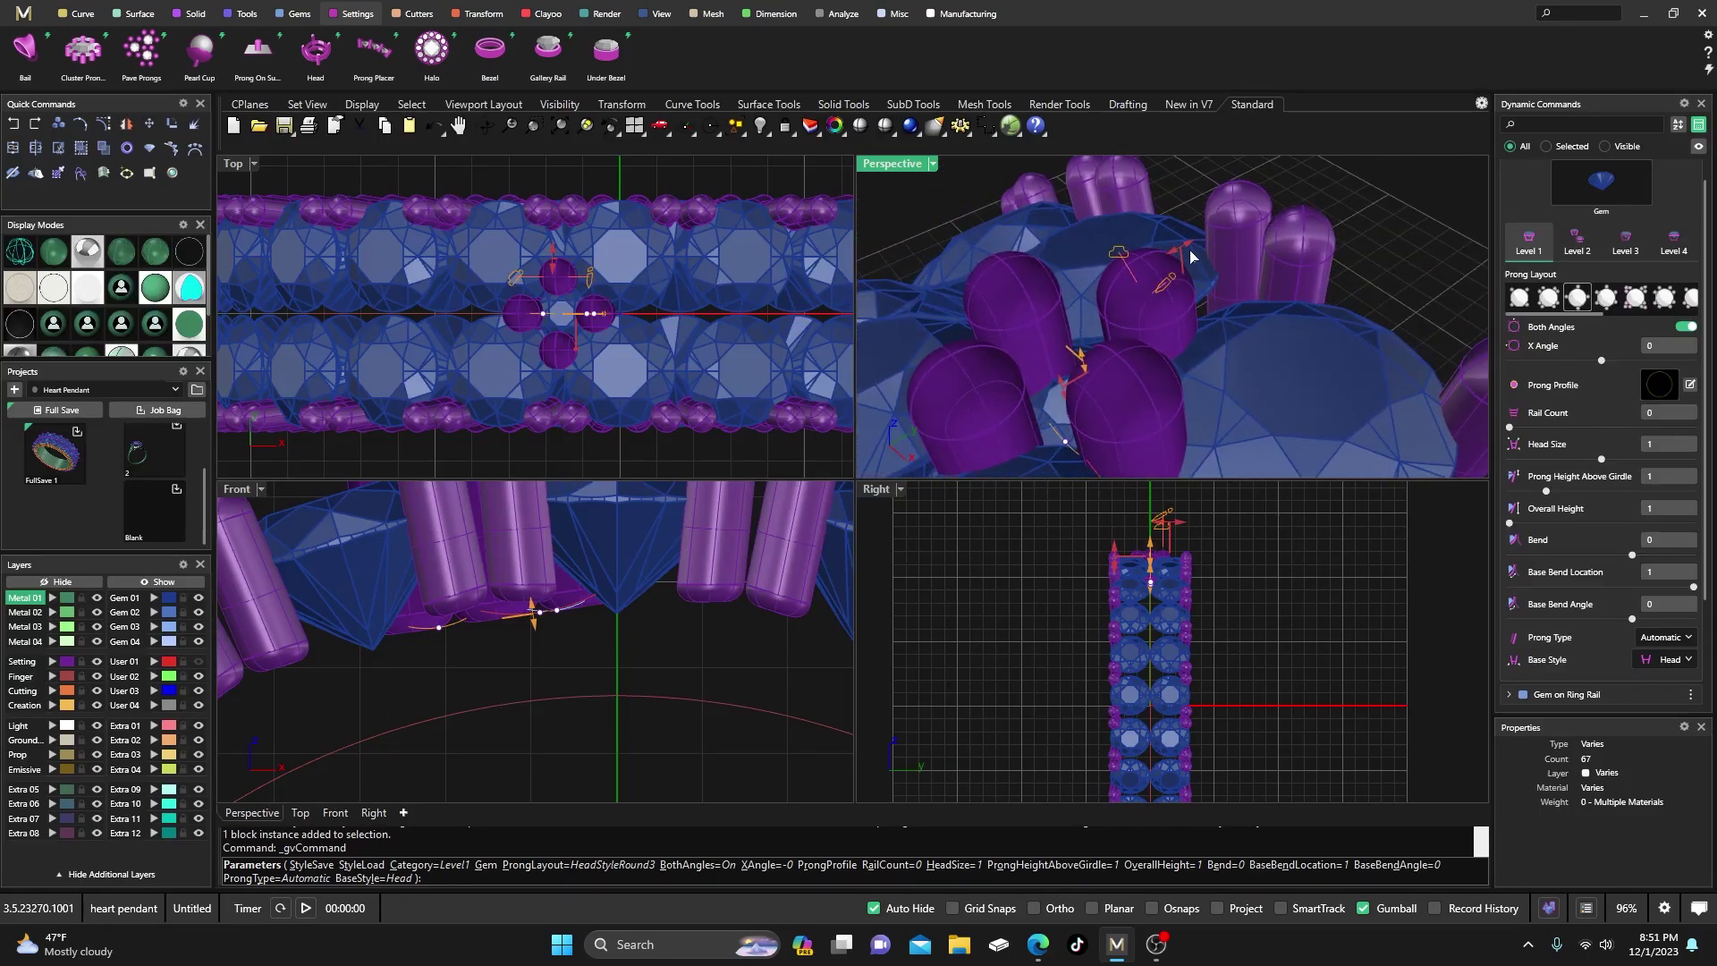
{"action": "left_click_drag", "start_coordinate": [1178, 257], "coordinate": [1174, 267]}
{"action": "right_click_drag", "start_coordinate": [1174, 267], "coordinate": [1172, 357]}
{"action": "scroll", "coordinate": [1590, 251], "scroll_direction": "up", "scroll_amount": 1}
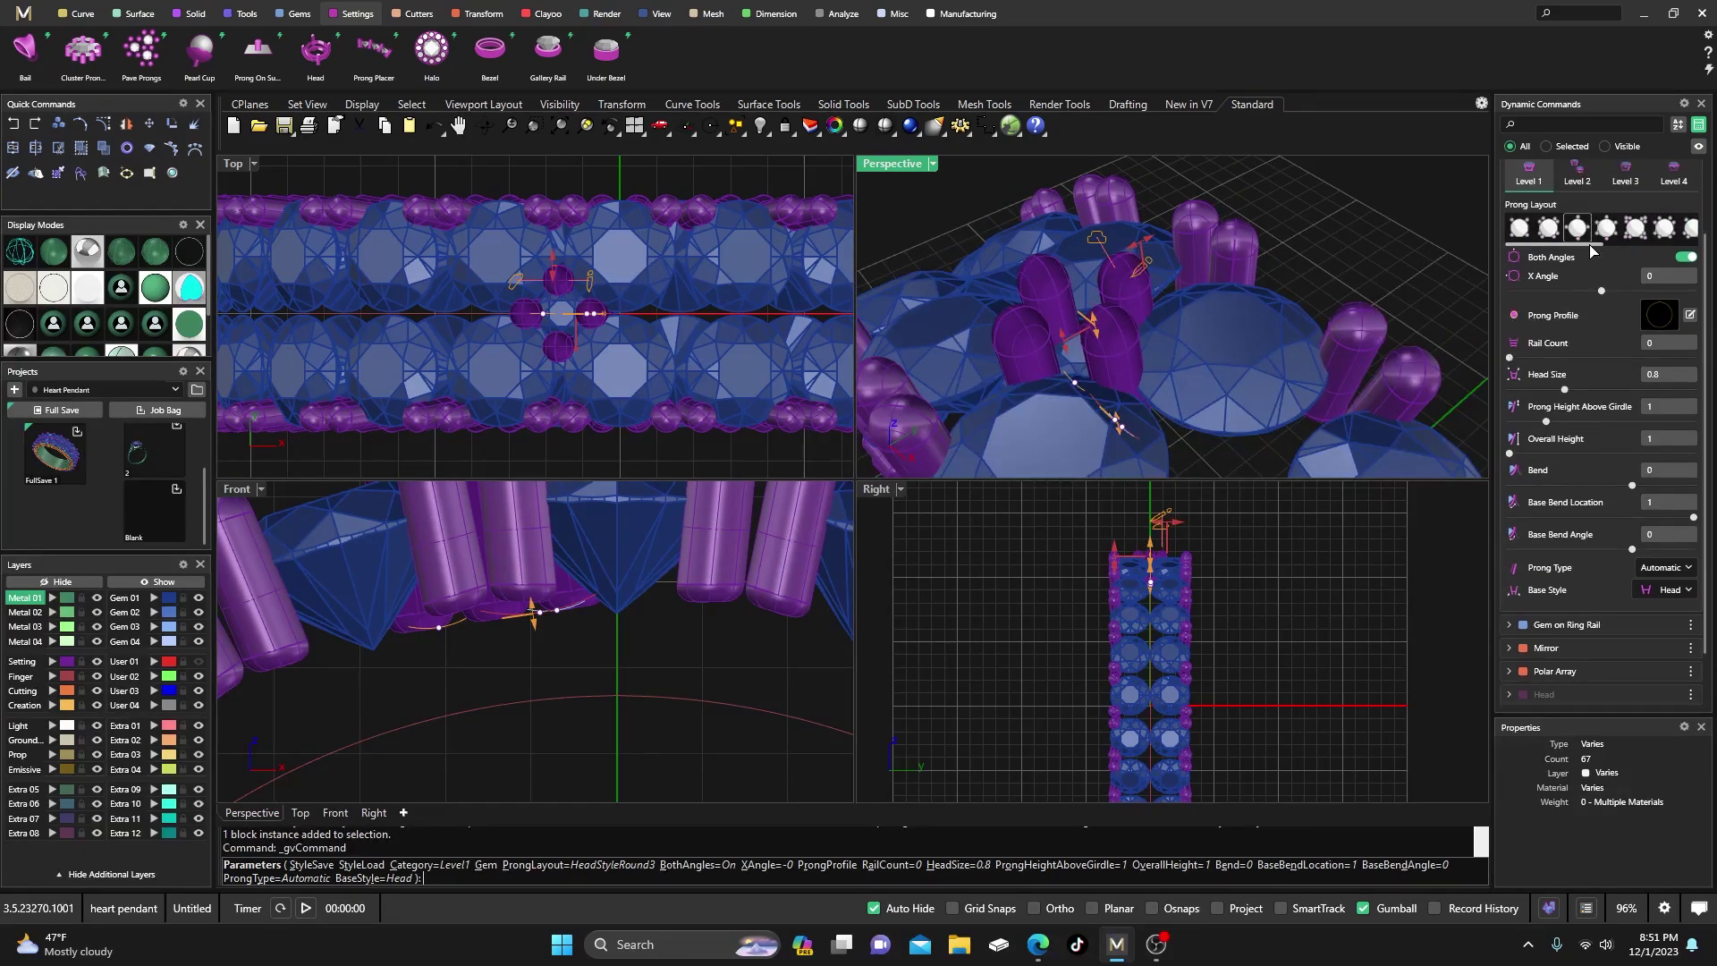
- Set the dome height of the four prongs around the small gem to 0.3 mm in the Level 2 settings
{"action": "left_click", "coordinate": [1576, 174]}
{"action": "scroll", "coordinate": [1156, 262], "scroll_direction": "up", "scroll_amount": 10}
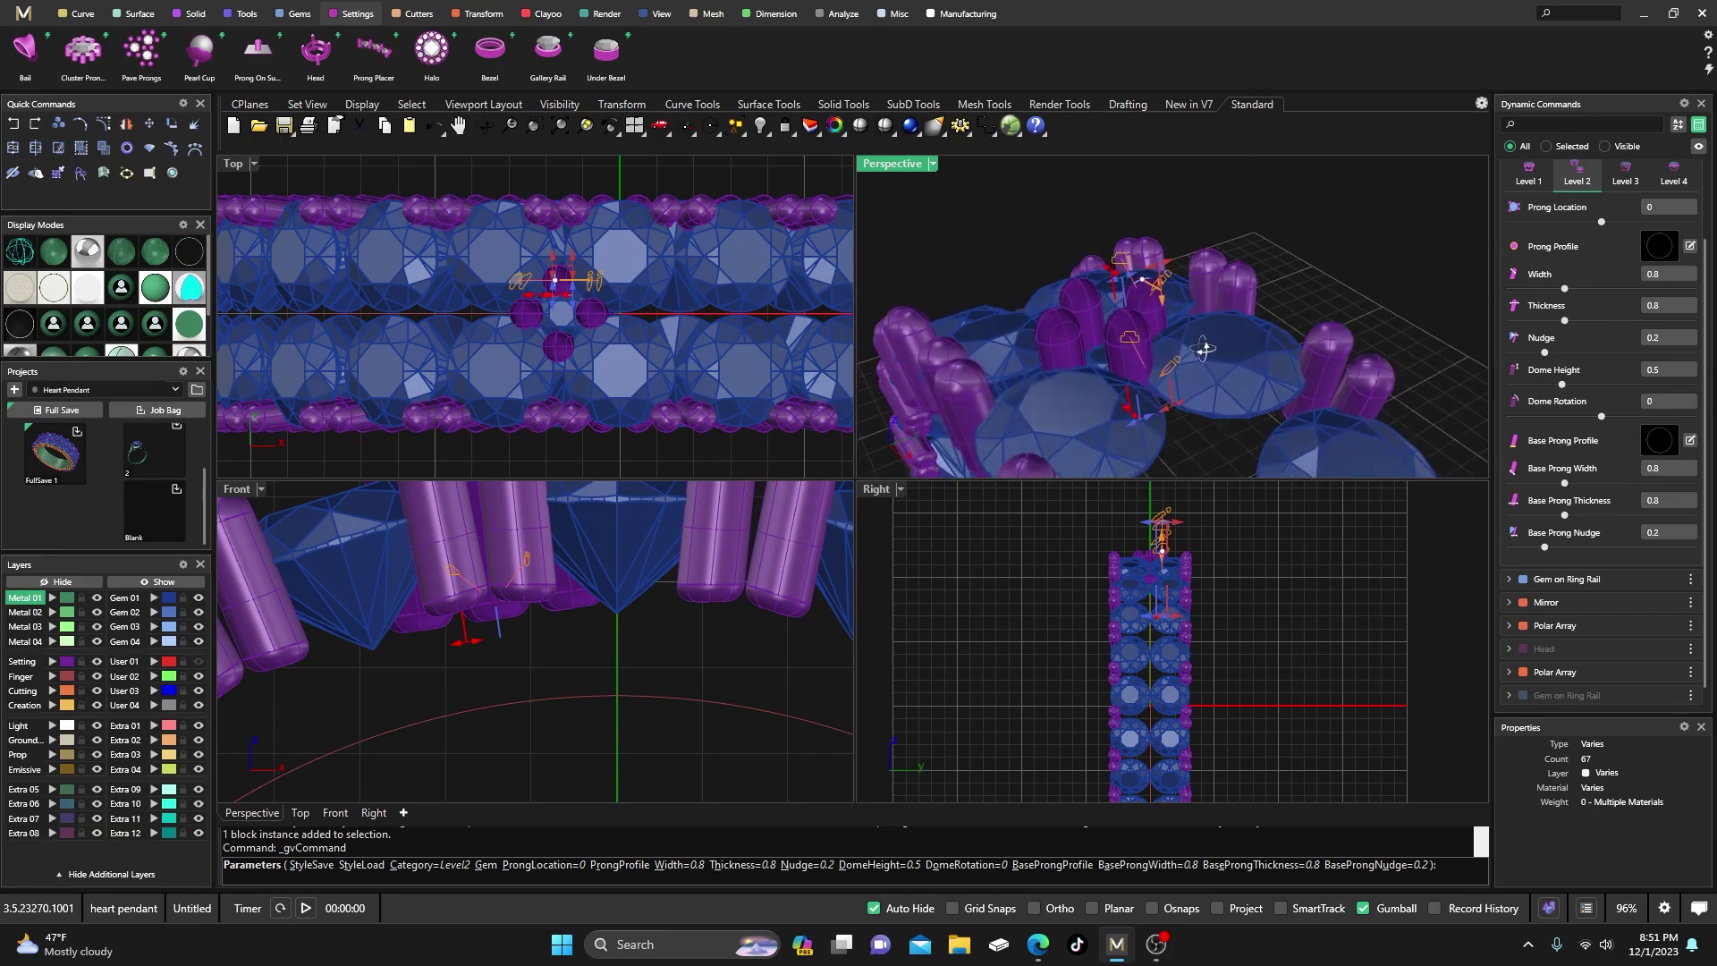
{"action": "left_click_drag", "start_coordinate": [1144, 244], "coordinate": [1154, 284]}
{"action": "right_click_drag", "start_coordinate": [1154, 284], "coordinate": [1211, 387]}
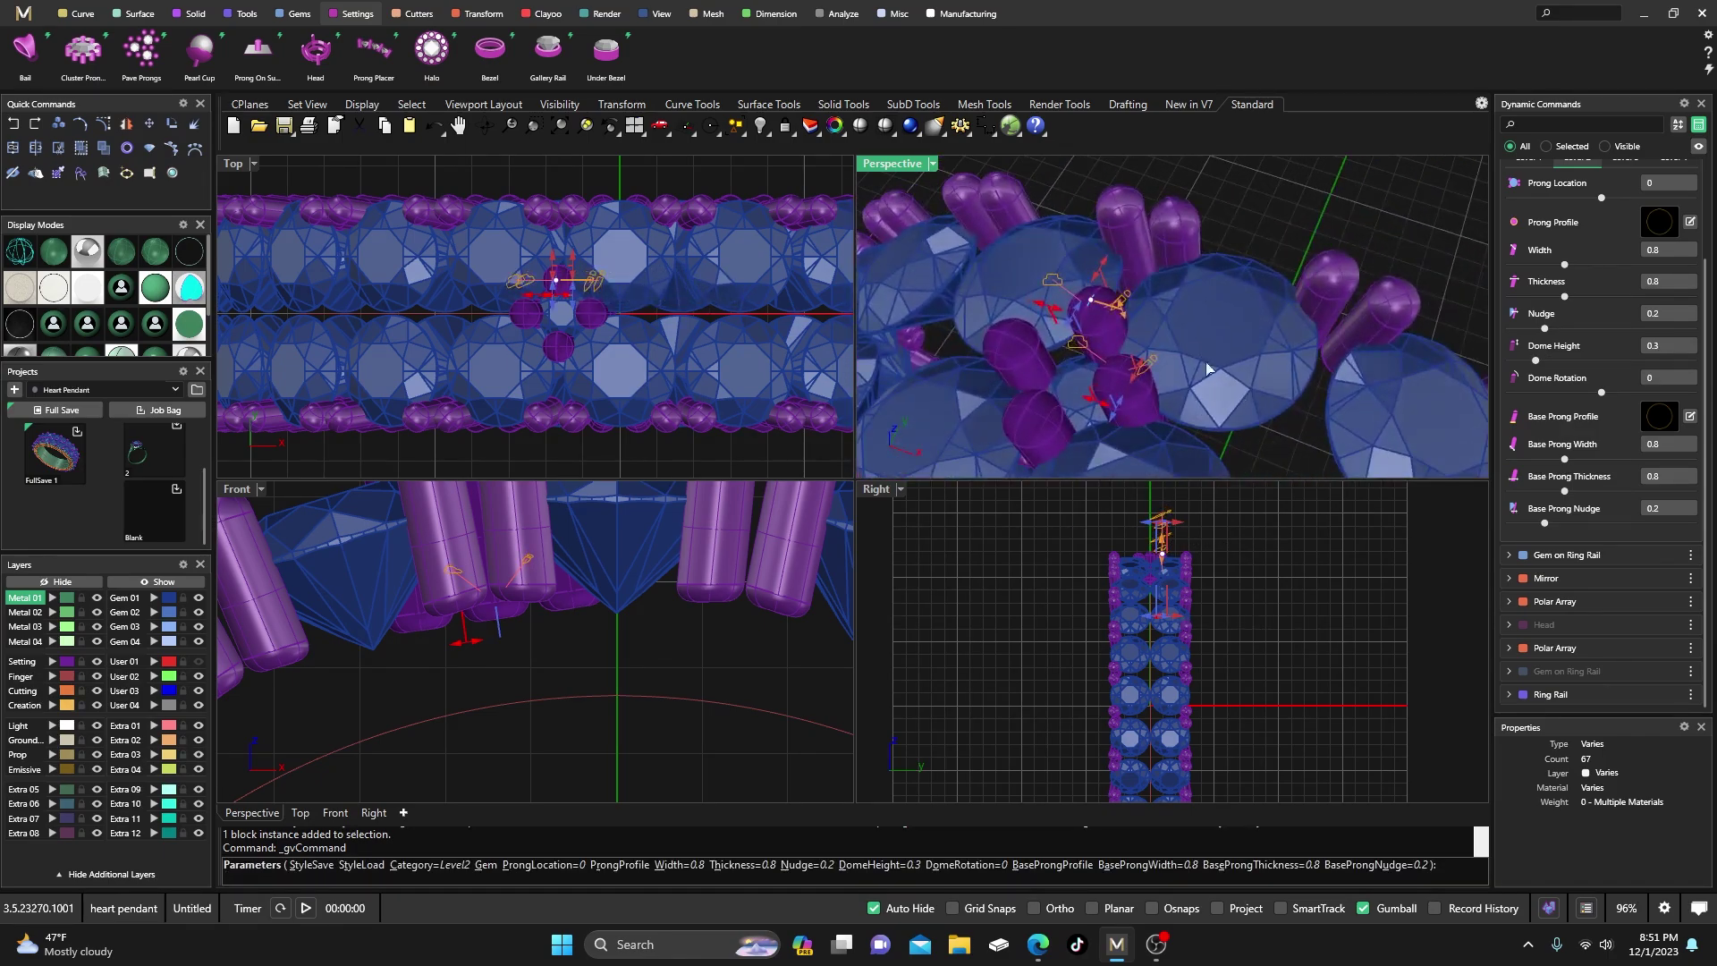
{"action": "scroll", "coordinate": [1211, 386], "scroll_direction": "down", "scroll_amount": 4}
{"action": "scroll", "coordinate": [1120, 379], "scroll_direction": "up", "scroll_amount": 6}
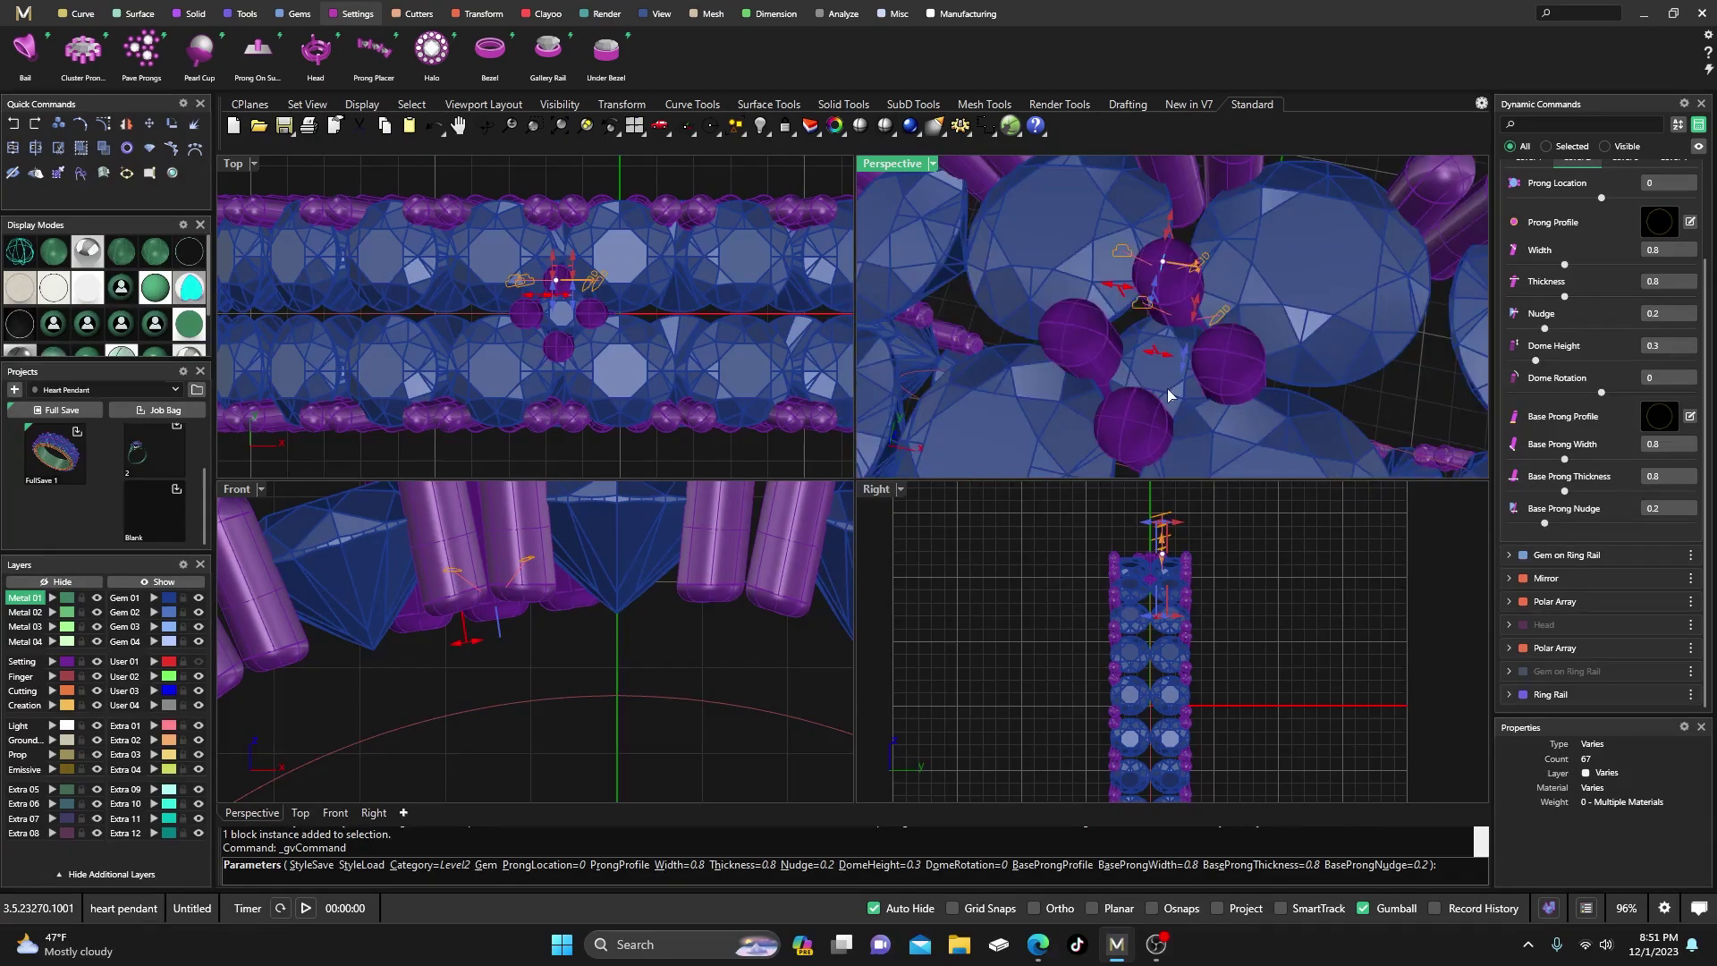
- Set the prongs' nudge to 0.11 mm, check their grip around the small gem, and finish the head
{"action": "mouse_move", "coordinate": [1151, 280]}
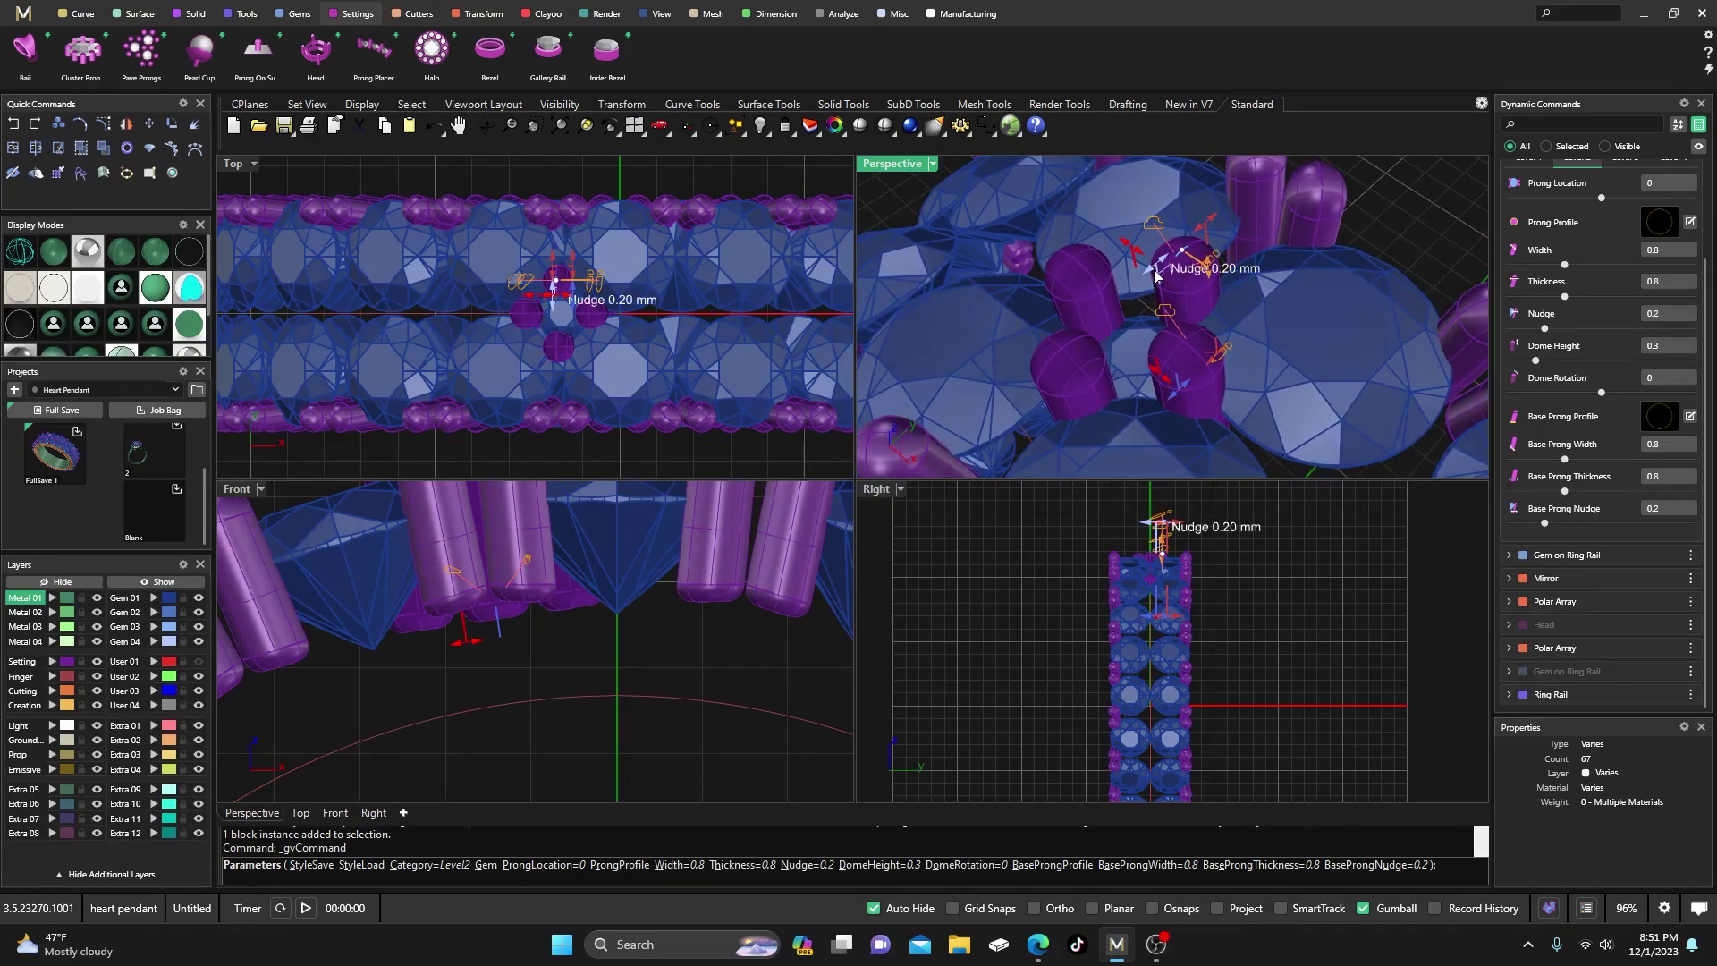
{"action": "left_click_drag", "start_coordinate": [1155, 274], "coordinate": [1176, 275]}
{"action": "right_click_drag", "start_coordinate": [1177, 275], "coordinate": [1126, 315]}
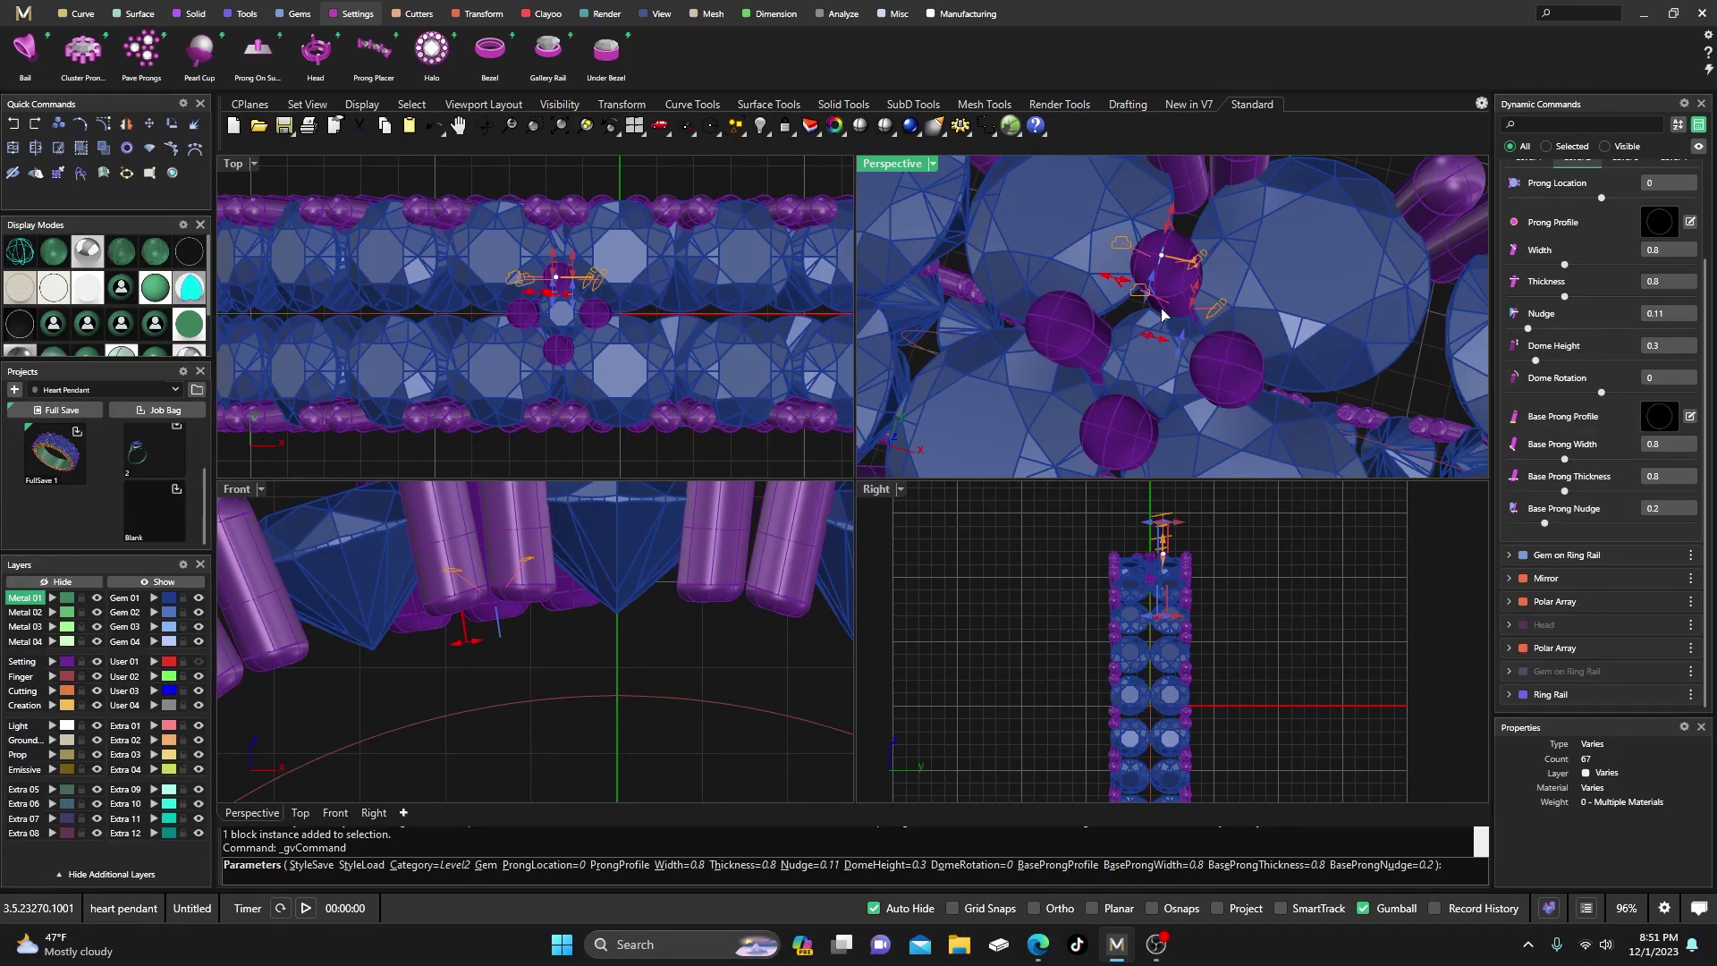
{"action": "right_click_drag", "start_coordinate": [1163, 389], "coordinate": [1174, 303]}
{"action": "scroll", "coordinate": [1149, 342], "scroll_direction": "down", "scroll_amount": 3}
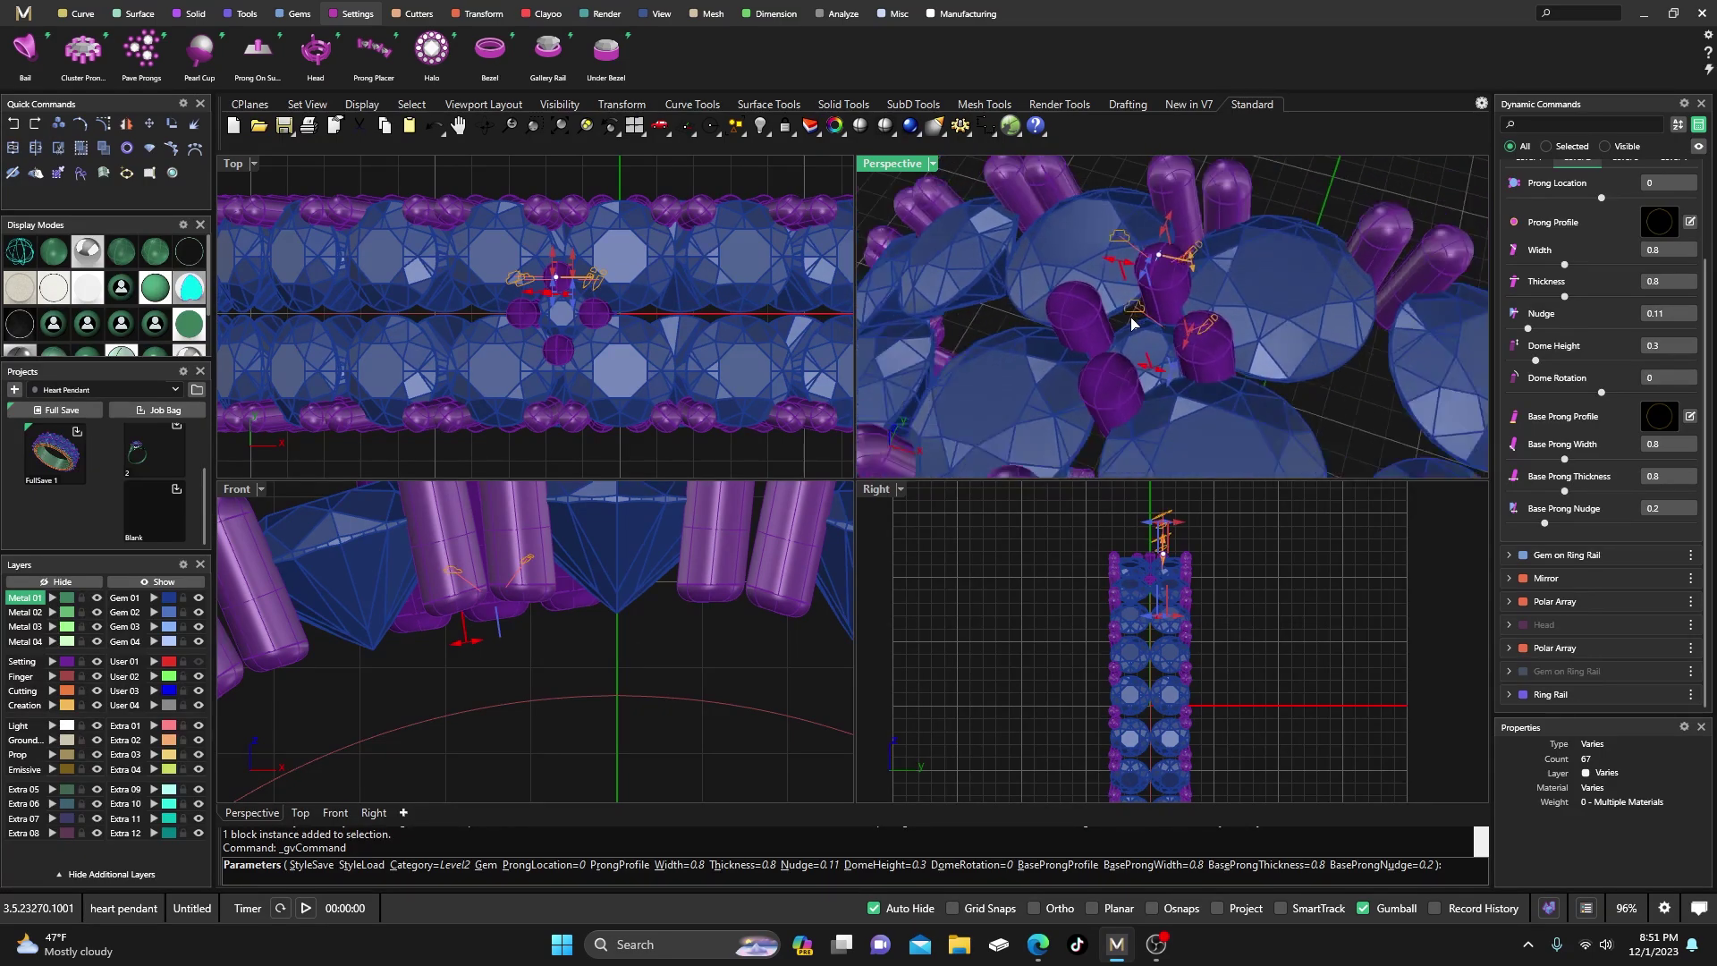
{"action": "scroll", "coordinate": [1144, 345], "scroll_direction": "up", "scroll_amount": 4}
{"action": "scroll", "coordinate": [1145, 344], "scroll_direction": "up", "scroll_amount": 3}
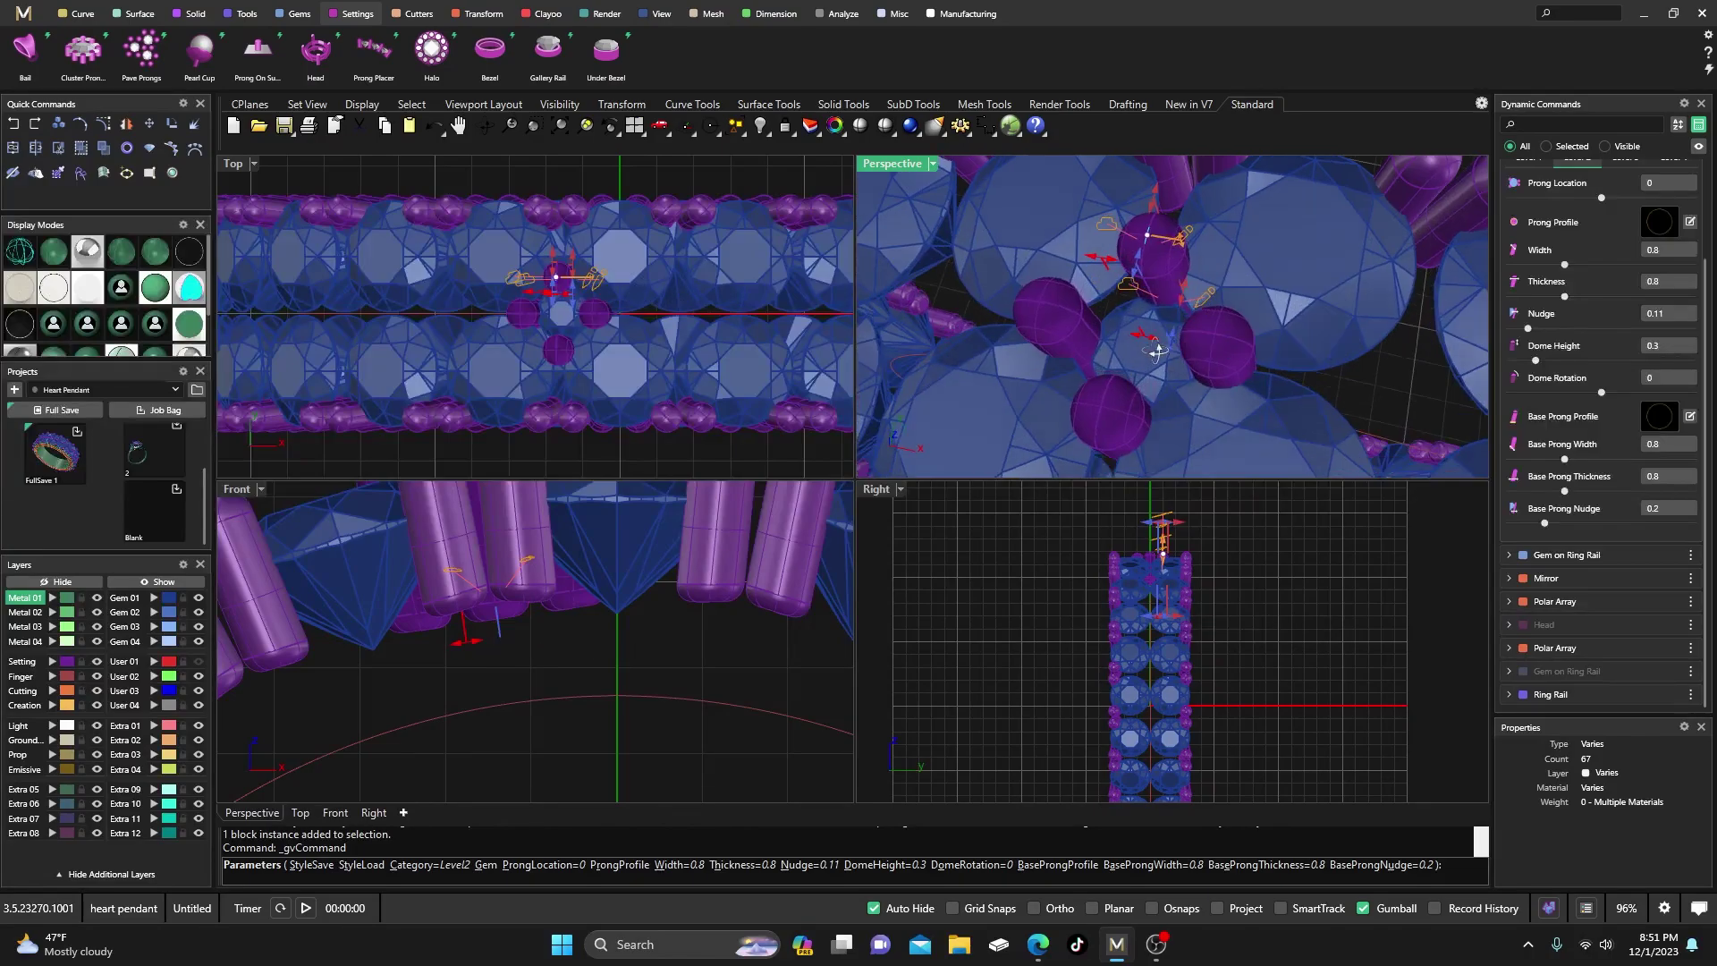
{"action": "scroll", "coordinate": [1141, 330], "scroll_direction": "down", "scroll_amount": 3}
{"action": "scroll", "coordinate": [1141, 330], "scroll_direction": "down", "scroll_amount": 4}
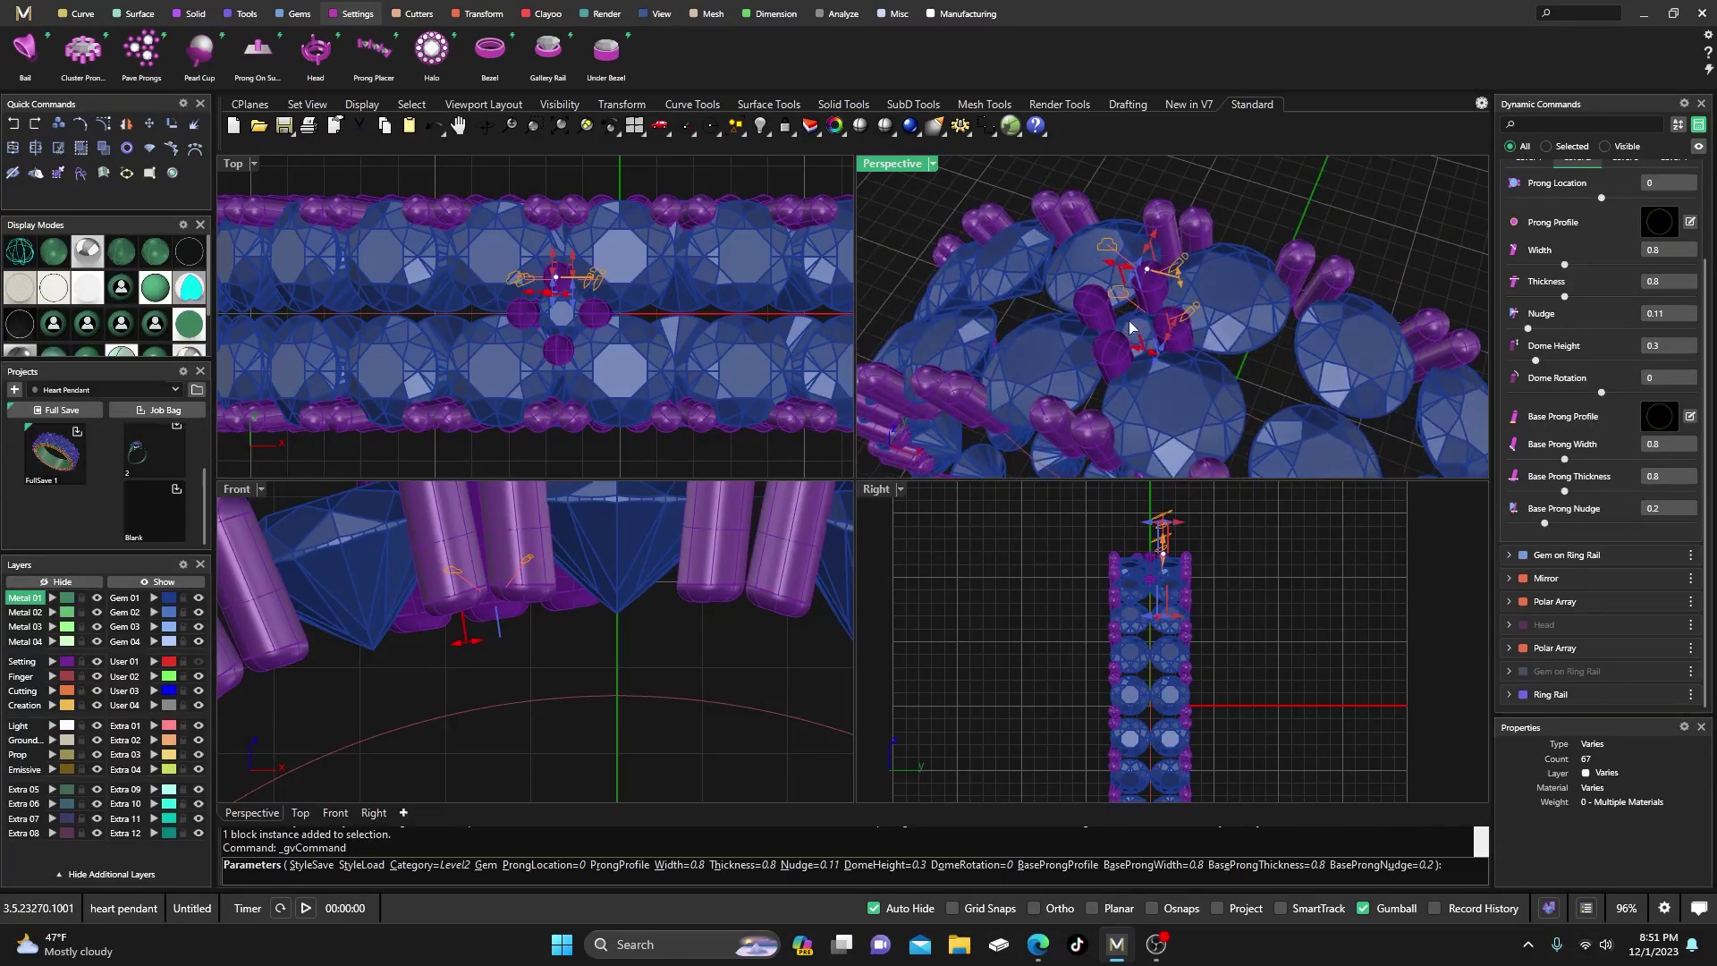
{"action": "scroll", "coordinate": [1129, 323], "scroll_direction": "up", "scroll_amount": 3}
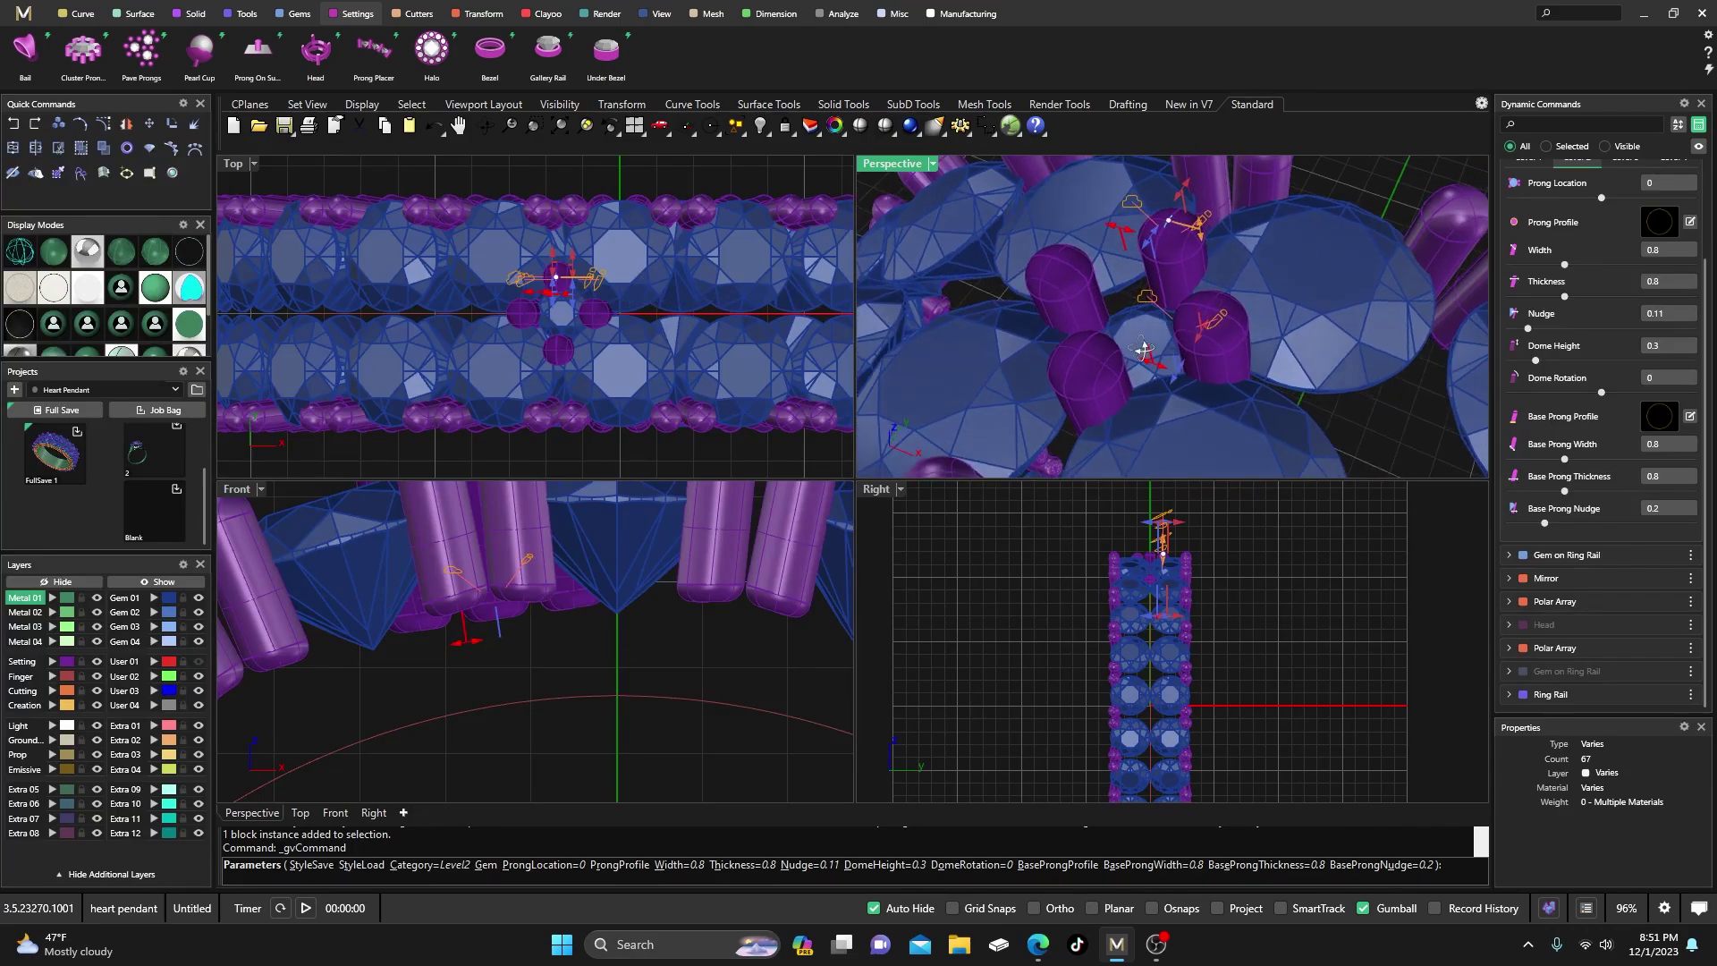
{"action": "scroll", "coordinate": [1145, 355], "scroll_direction": "up", "scroll_amount": 1}
{"action": "key", "text": "Return"}
{"action": "scroll", "coordinate": [1154, 362], "scroll_direction": "up", "scroll_amount": 1}
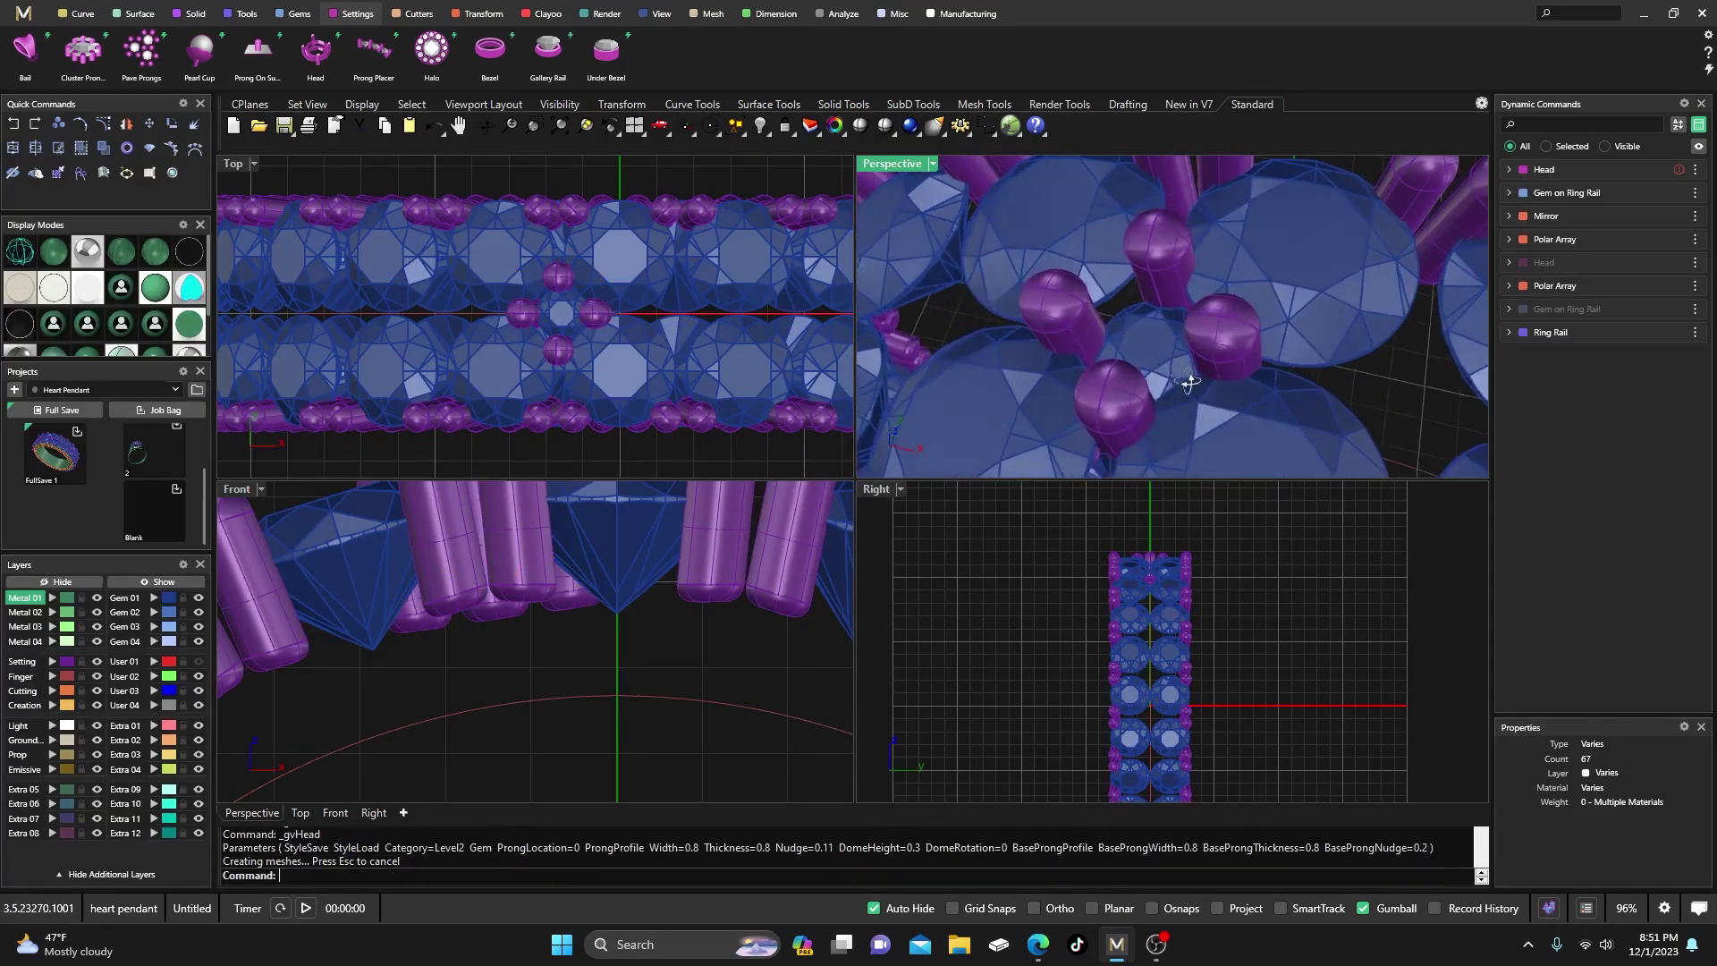
- Move the two prongs aligned across the band to layer User 01 and inspect the remaining pair
{"action": "left_click", "coordinate": [1172, 277]}
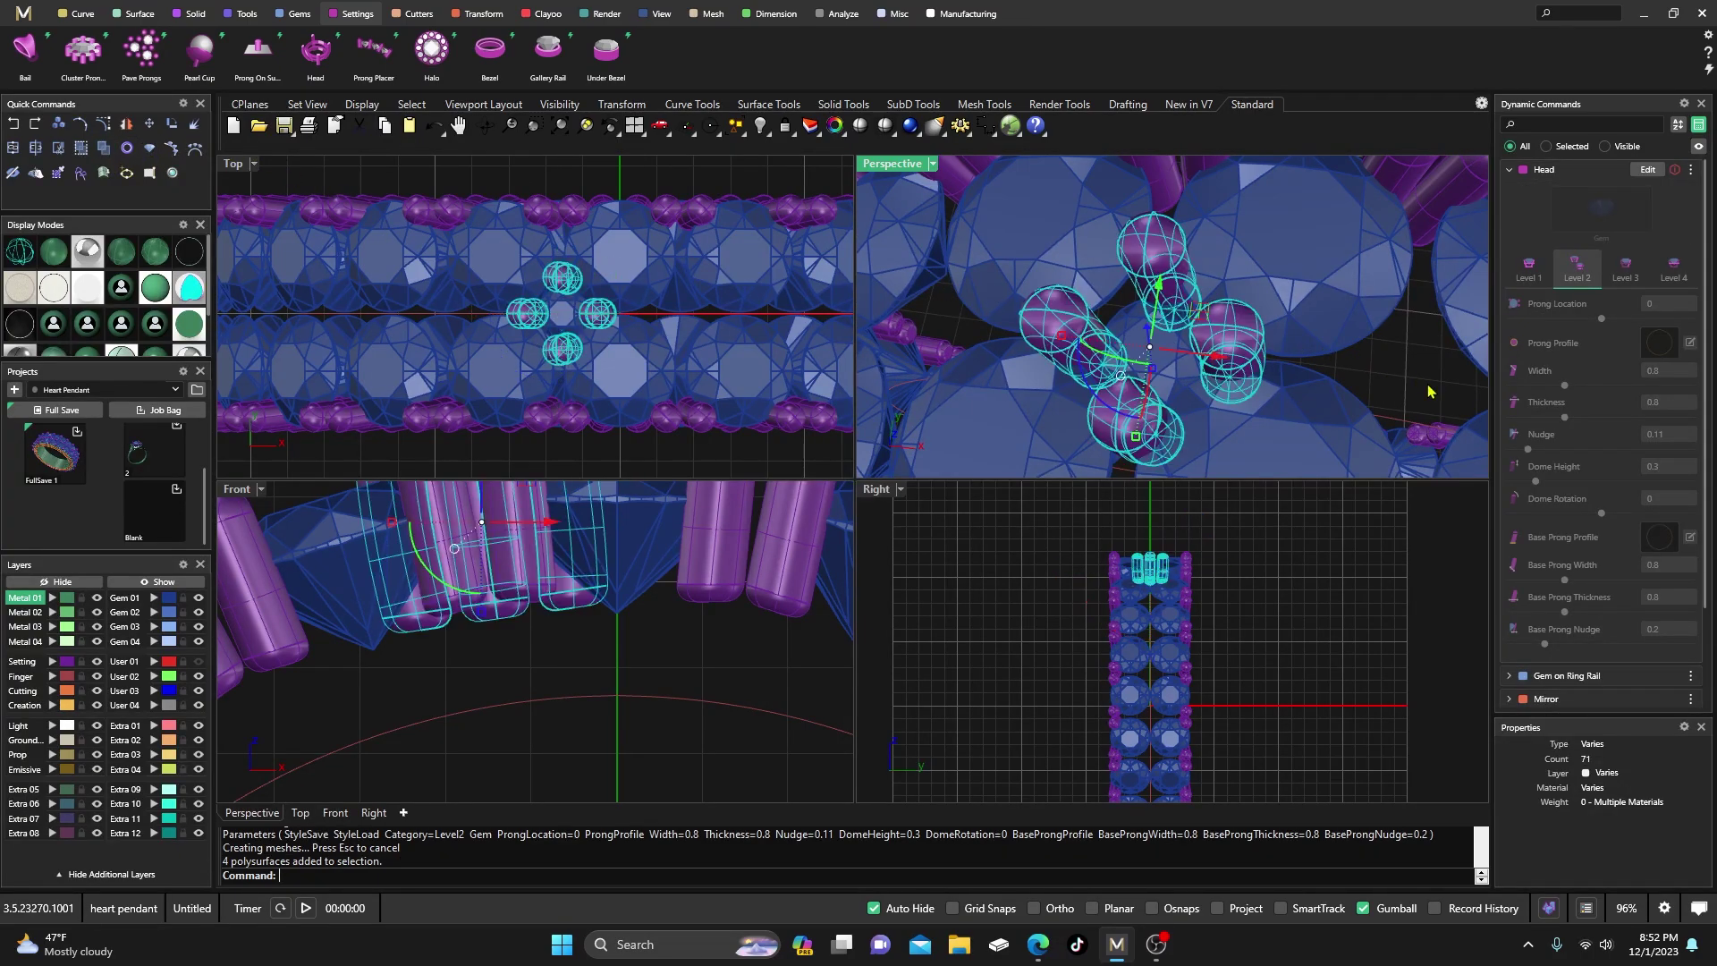
{"action": "key", "text": "Escape"}
{"action": "left_click", "coordinate": [1155, 266]}
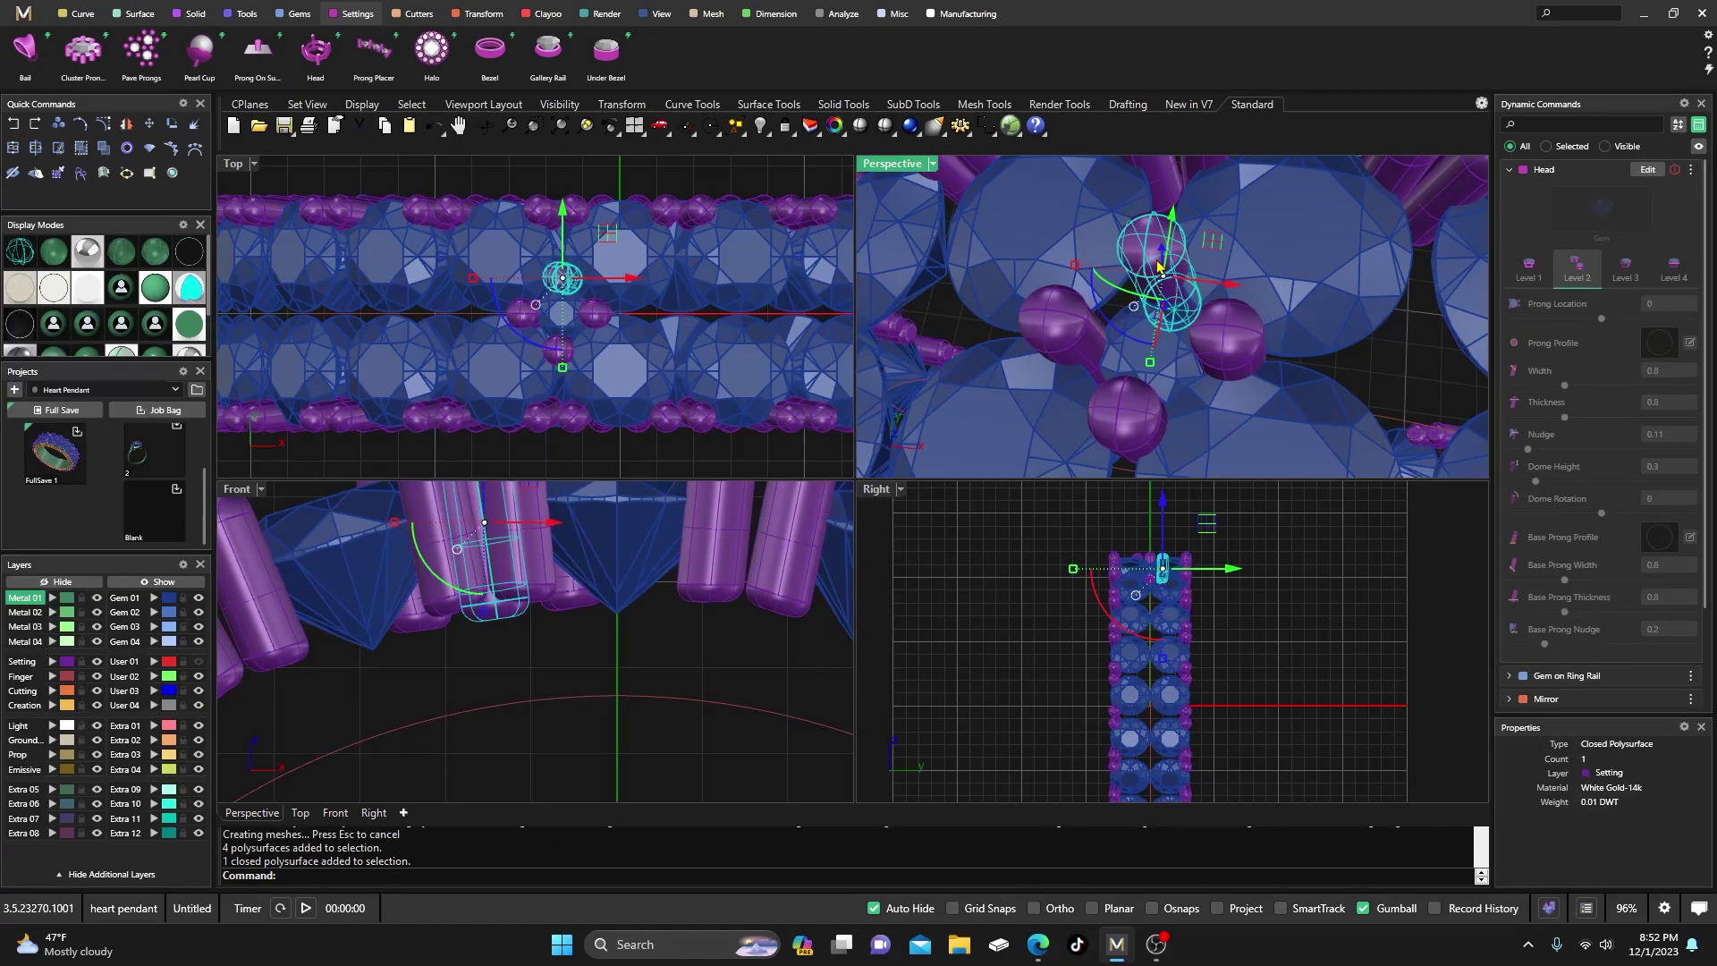
{"action": "left_click", "coordinate": [1132, 428], "text": "shift"}
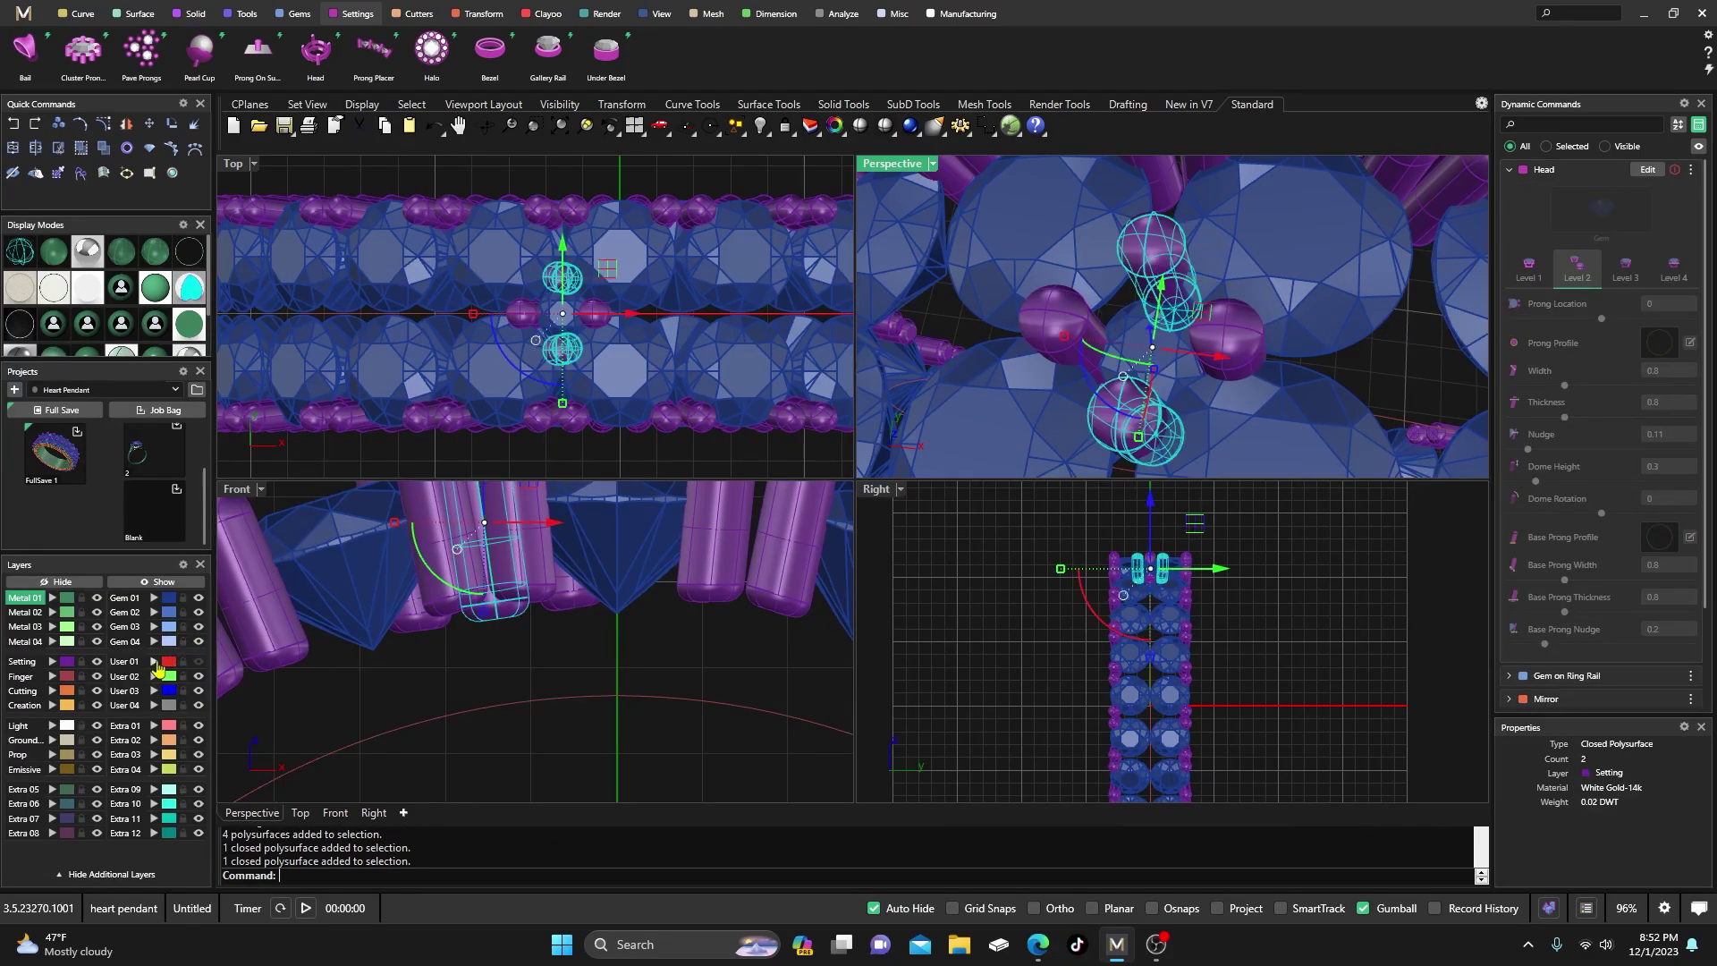
{"action": "left_click", "coordinate": [156, 665]}
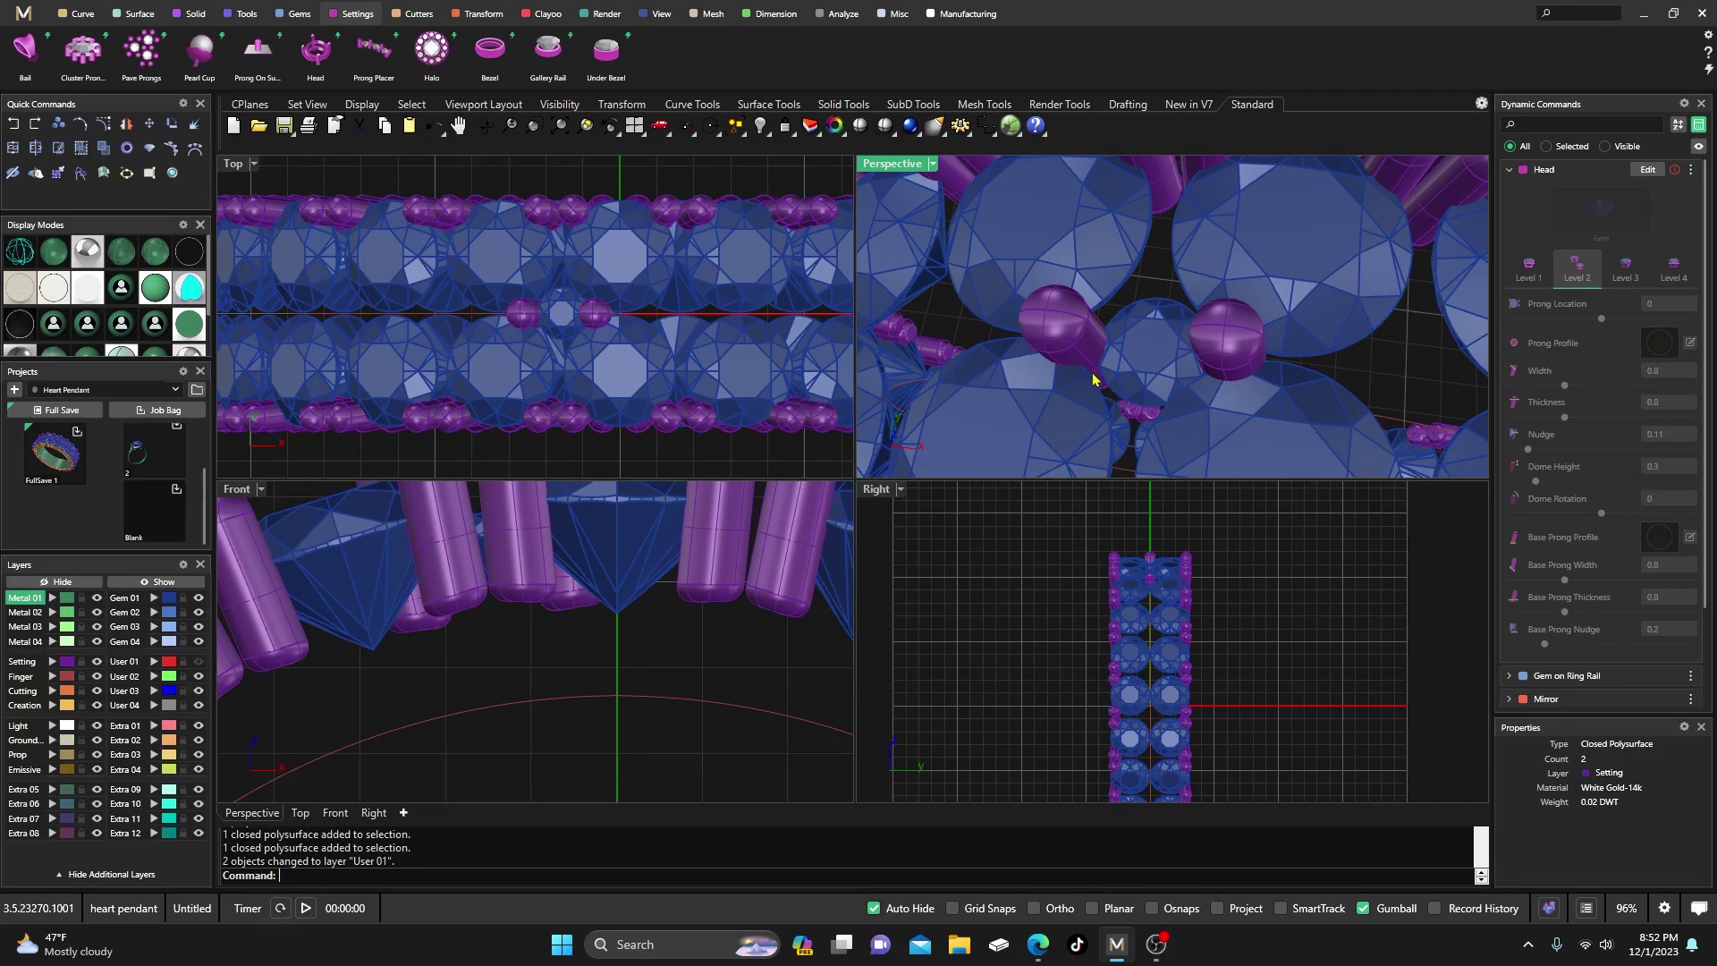
{"action": "right_click_drag", "start_coordinate": [1115, 379], "coordinate": [1196, 313]}
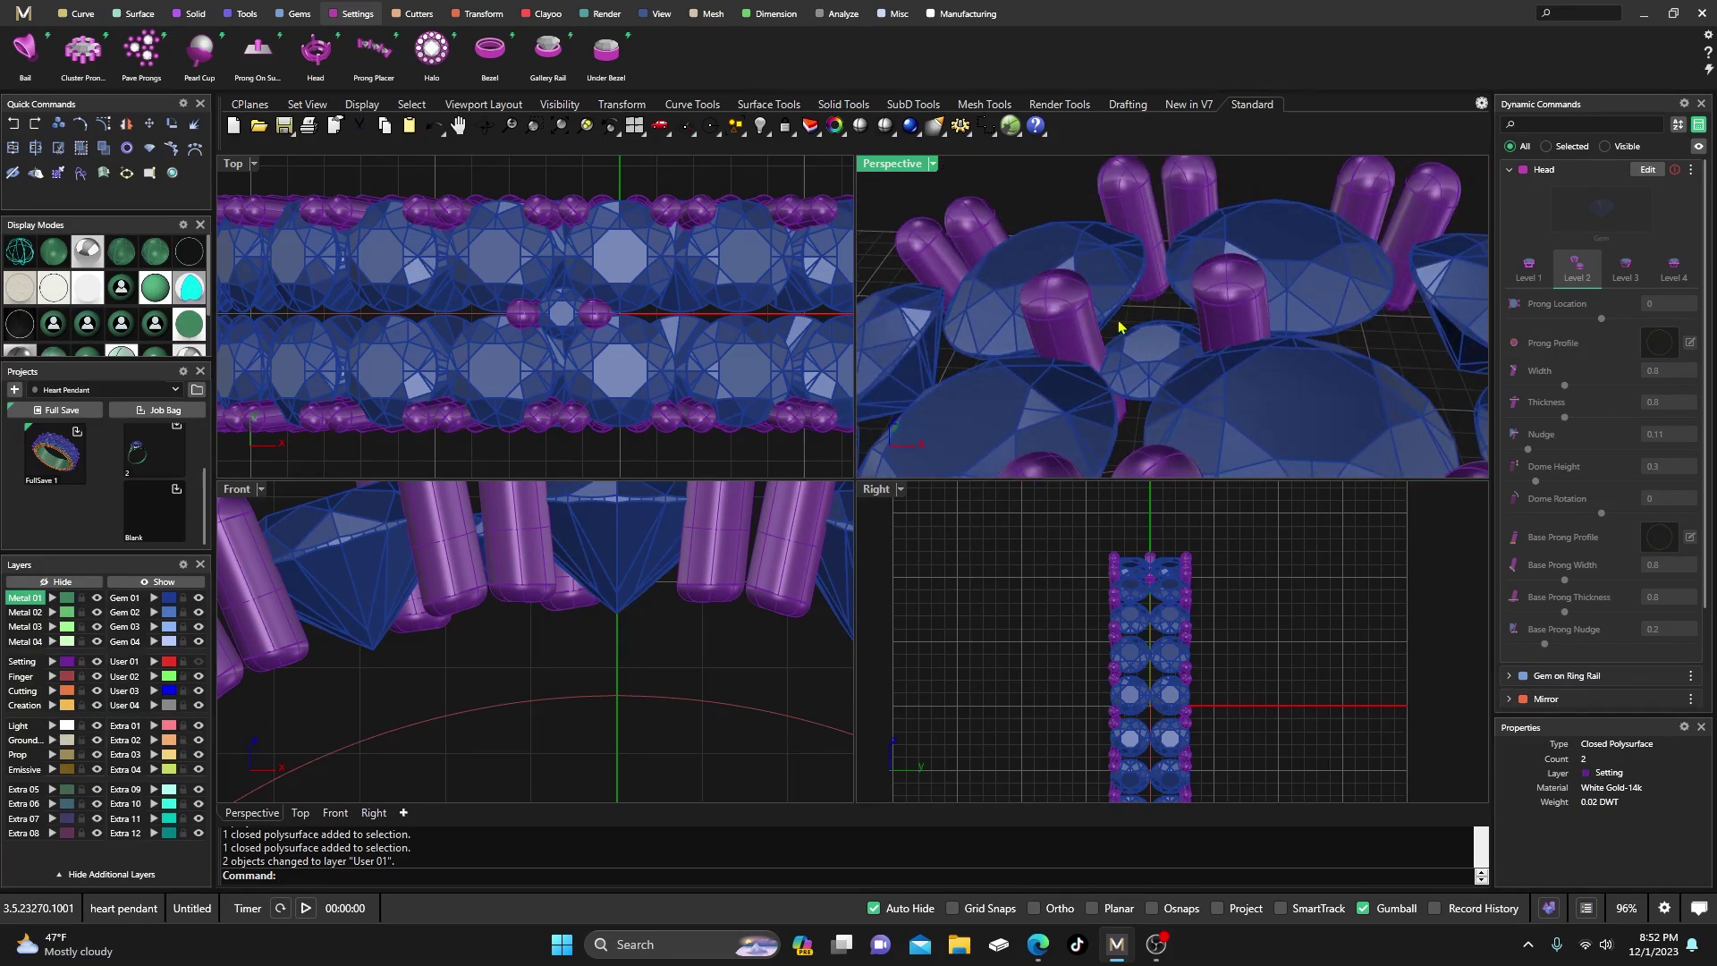
{"action": "right_click_drag", "start_coordinate": [1167, 300], "coordinate": [1152, 333]}
{"action": "scroll", "coordinate": [1145, 335], "scroll_direction": "up", "scroll_amount": 3}
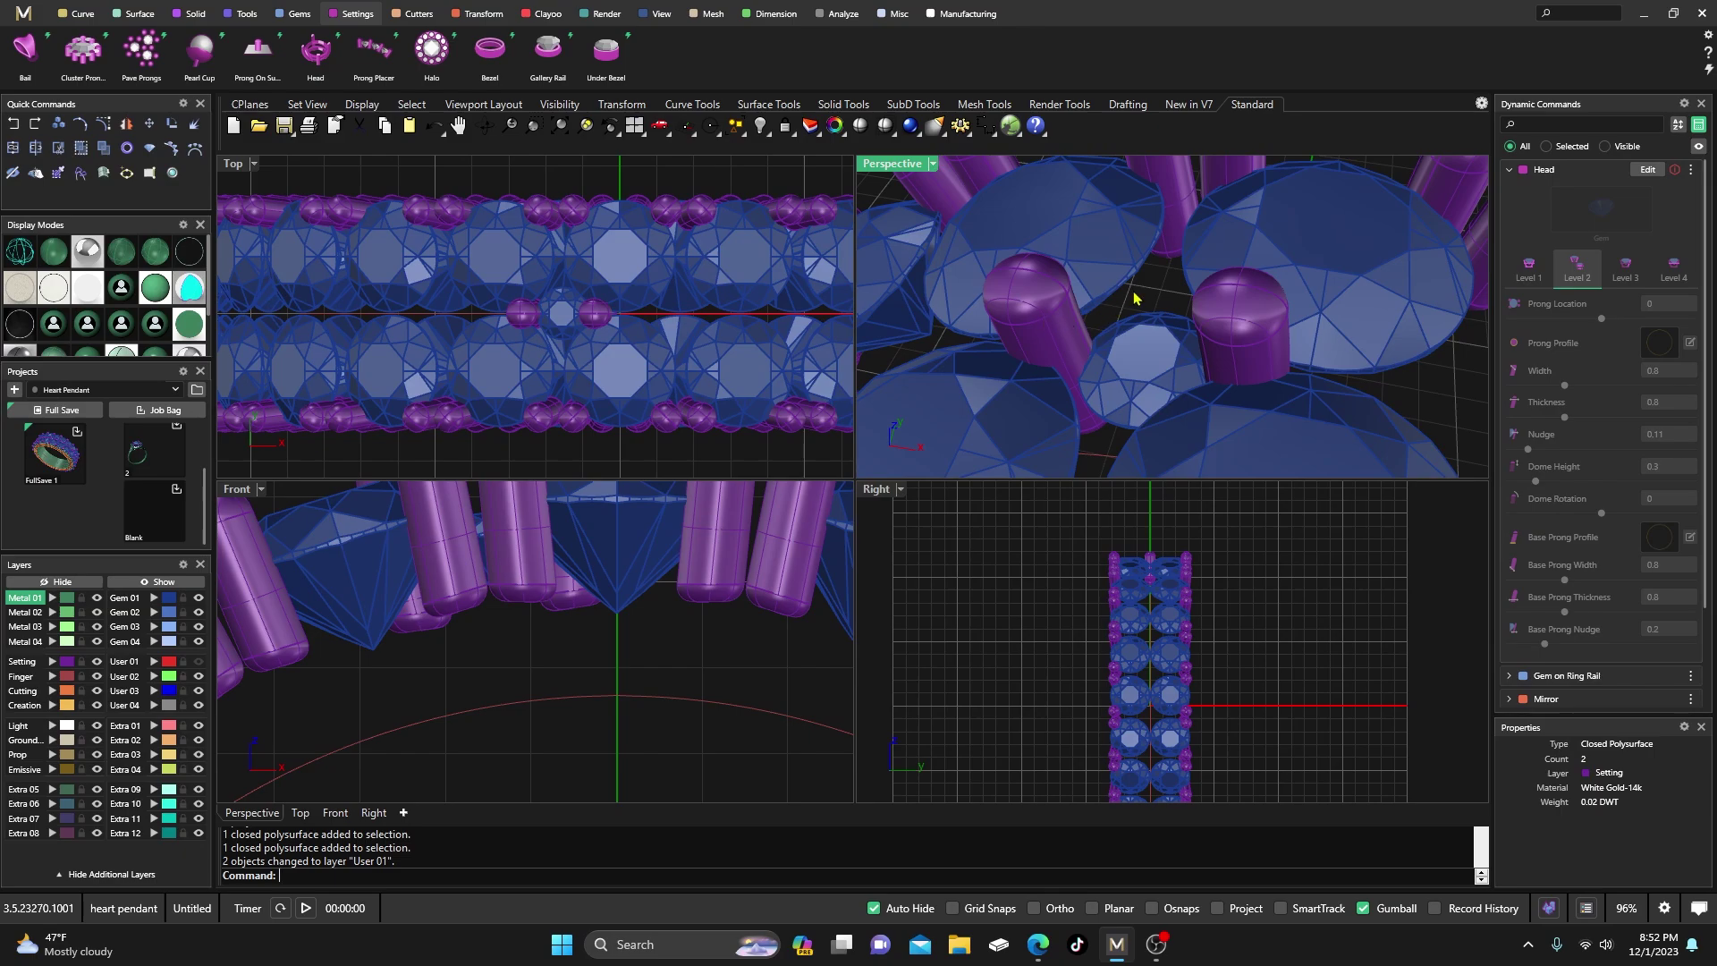
{"action": "left_click", "coordinate": [1033, 327]}
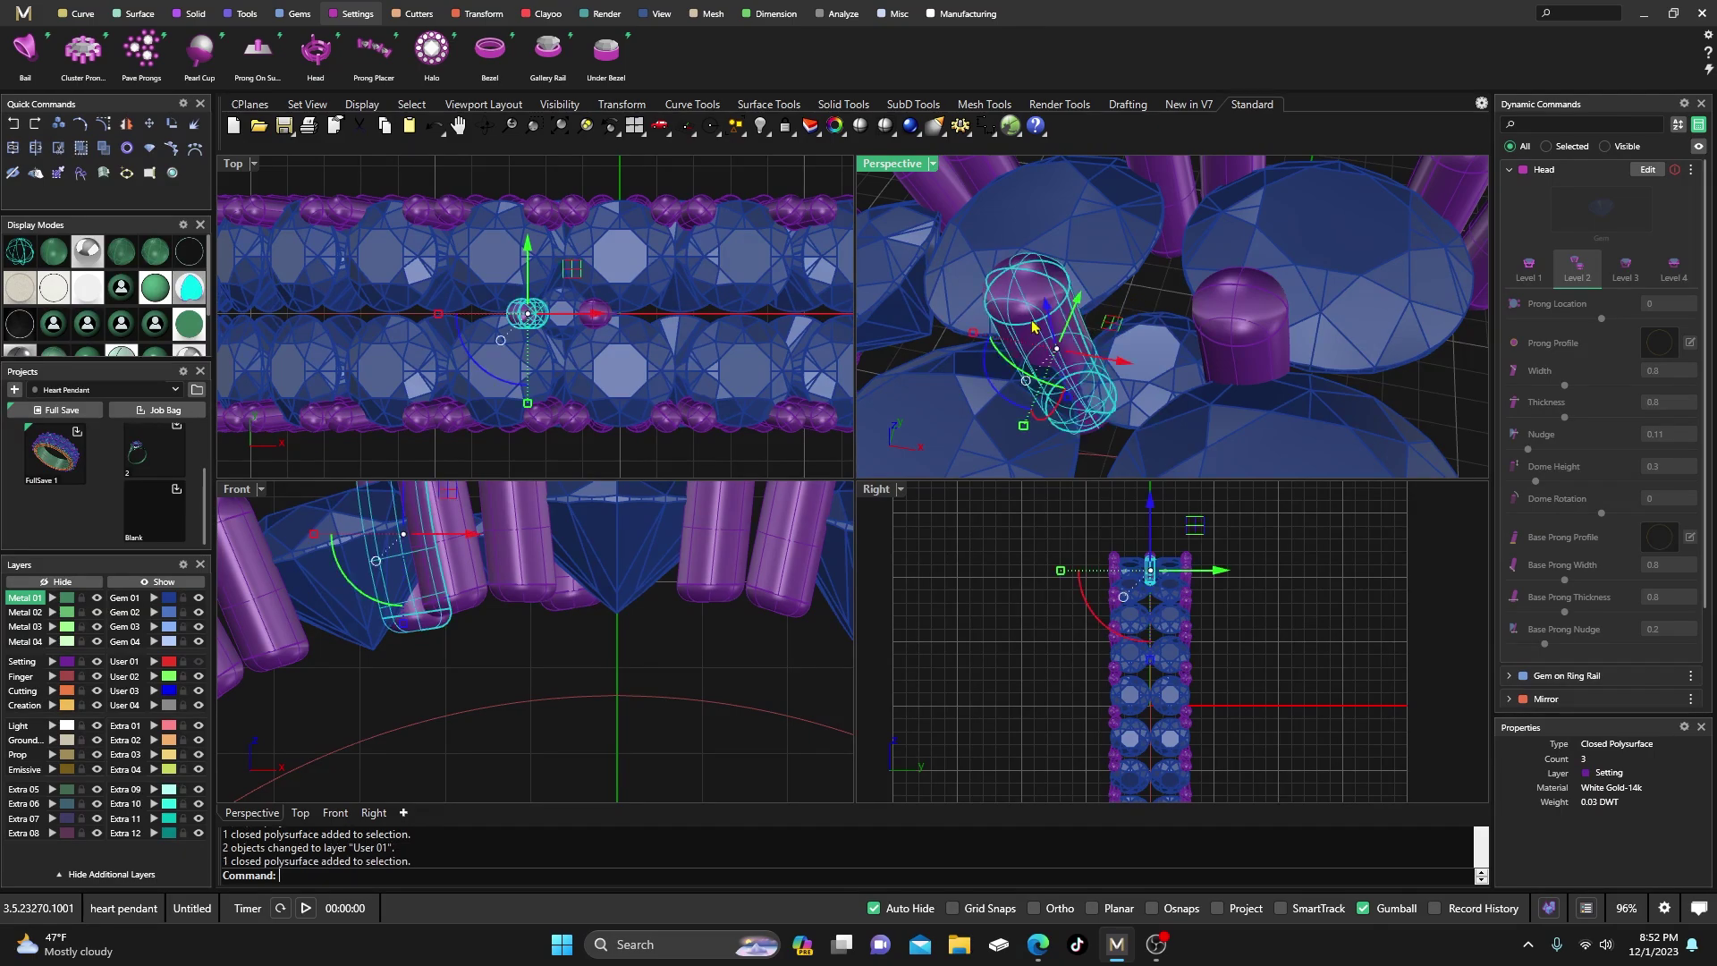
{"action": "left_click", "coordinate": [1241, 333], "text": "shift"}
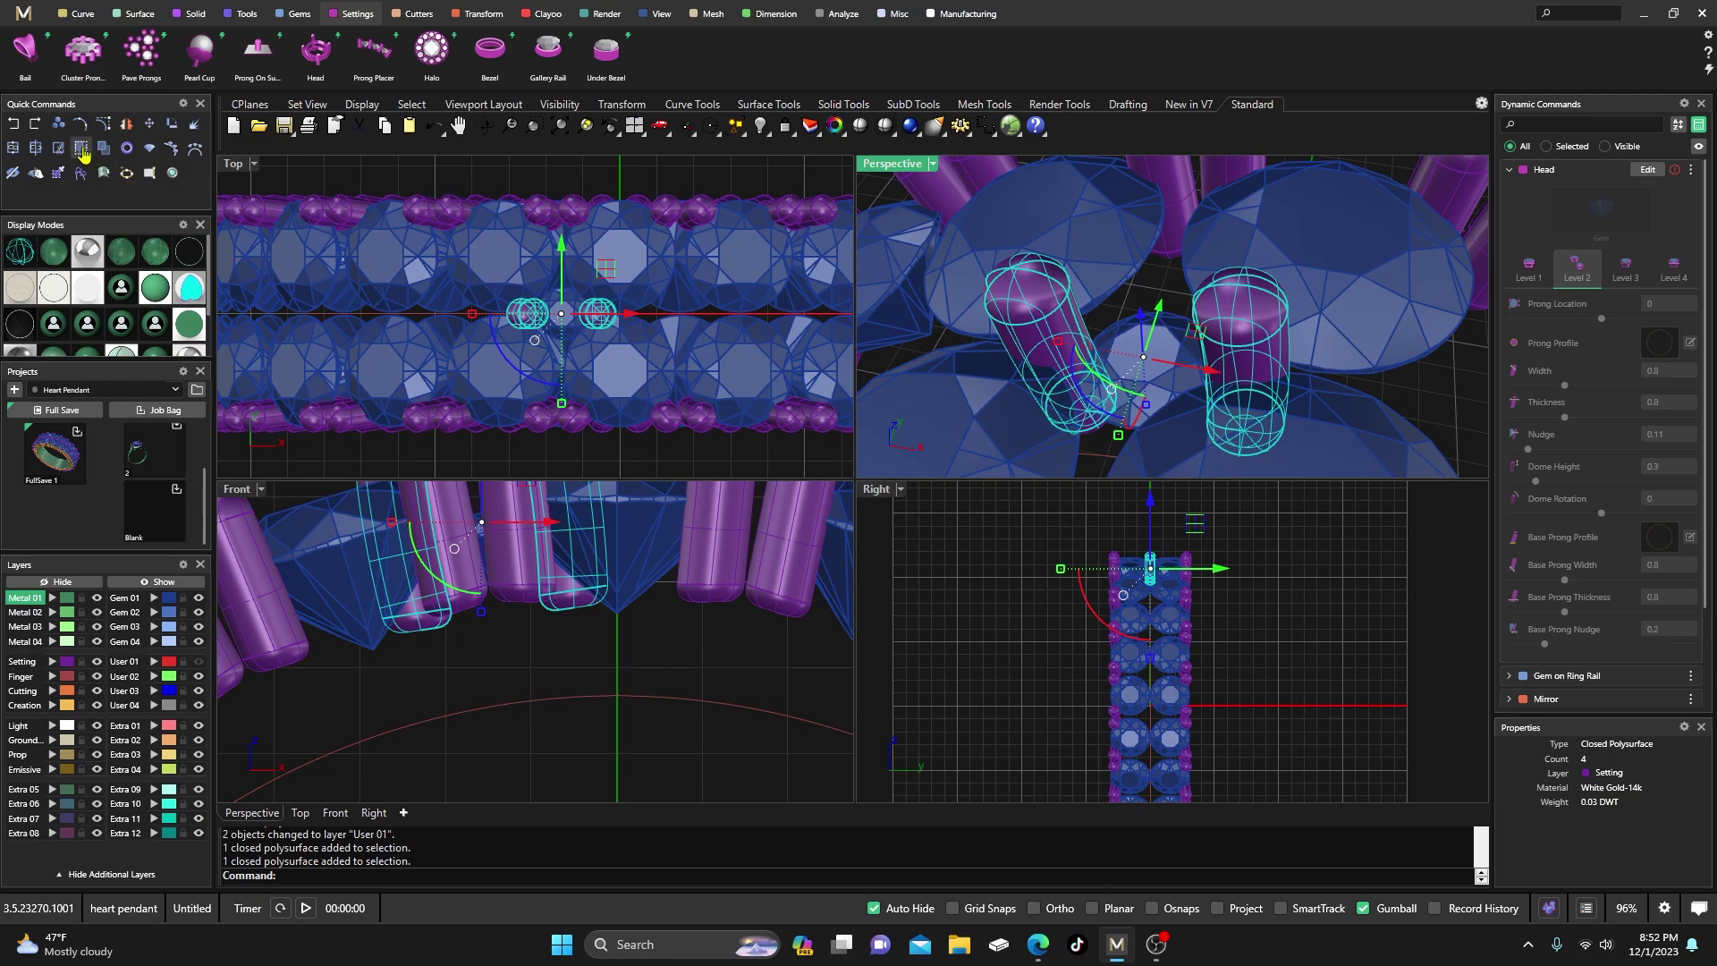
{"action": "left_click", "coordinate": [626, 186]}
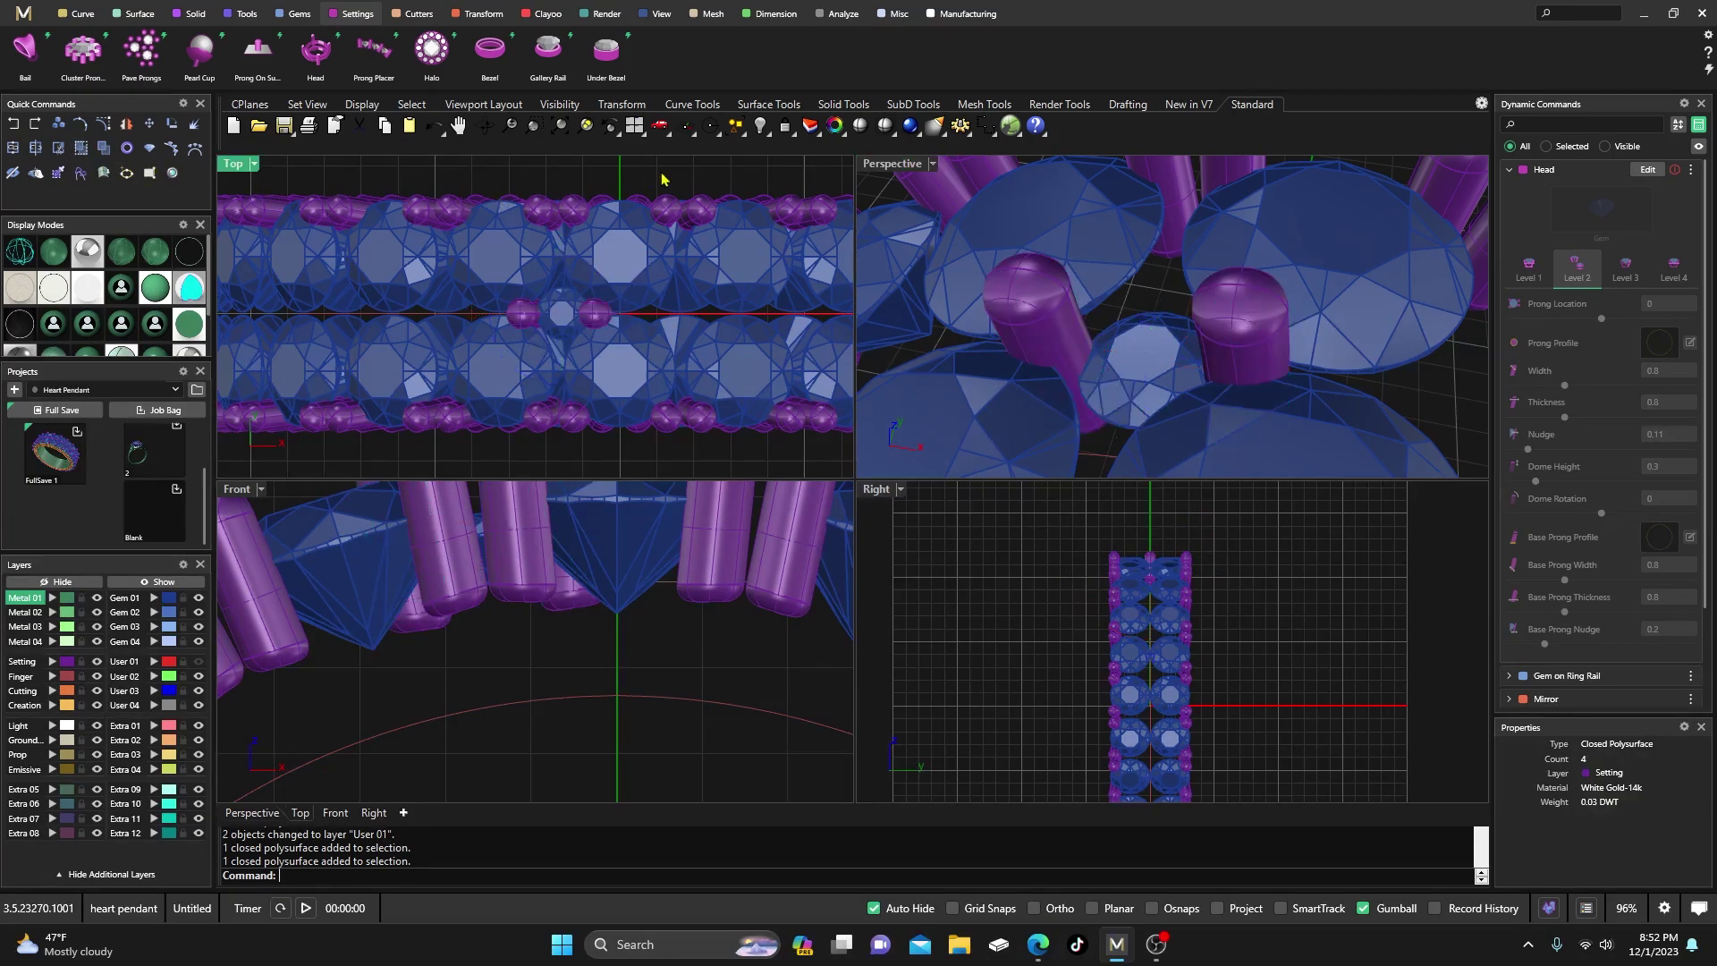
- Add another head to the small center gem with the HeadStyleRound3 layout and a rail count of 0
{"action": "left_click", "coordinate": [1148, 355]}
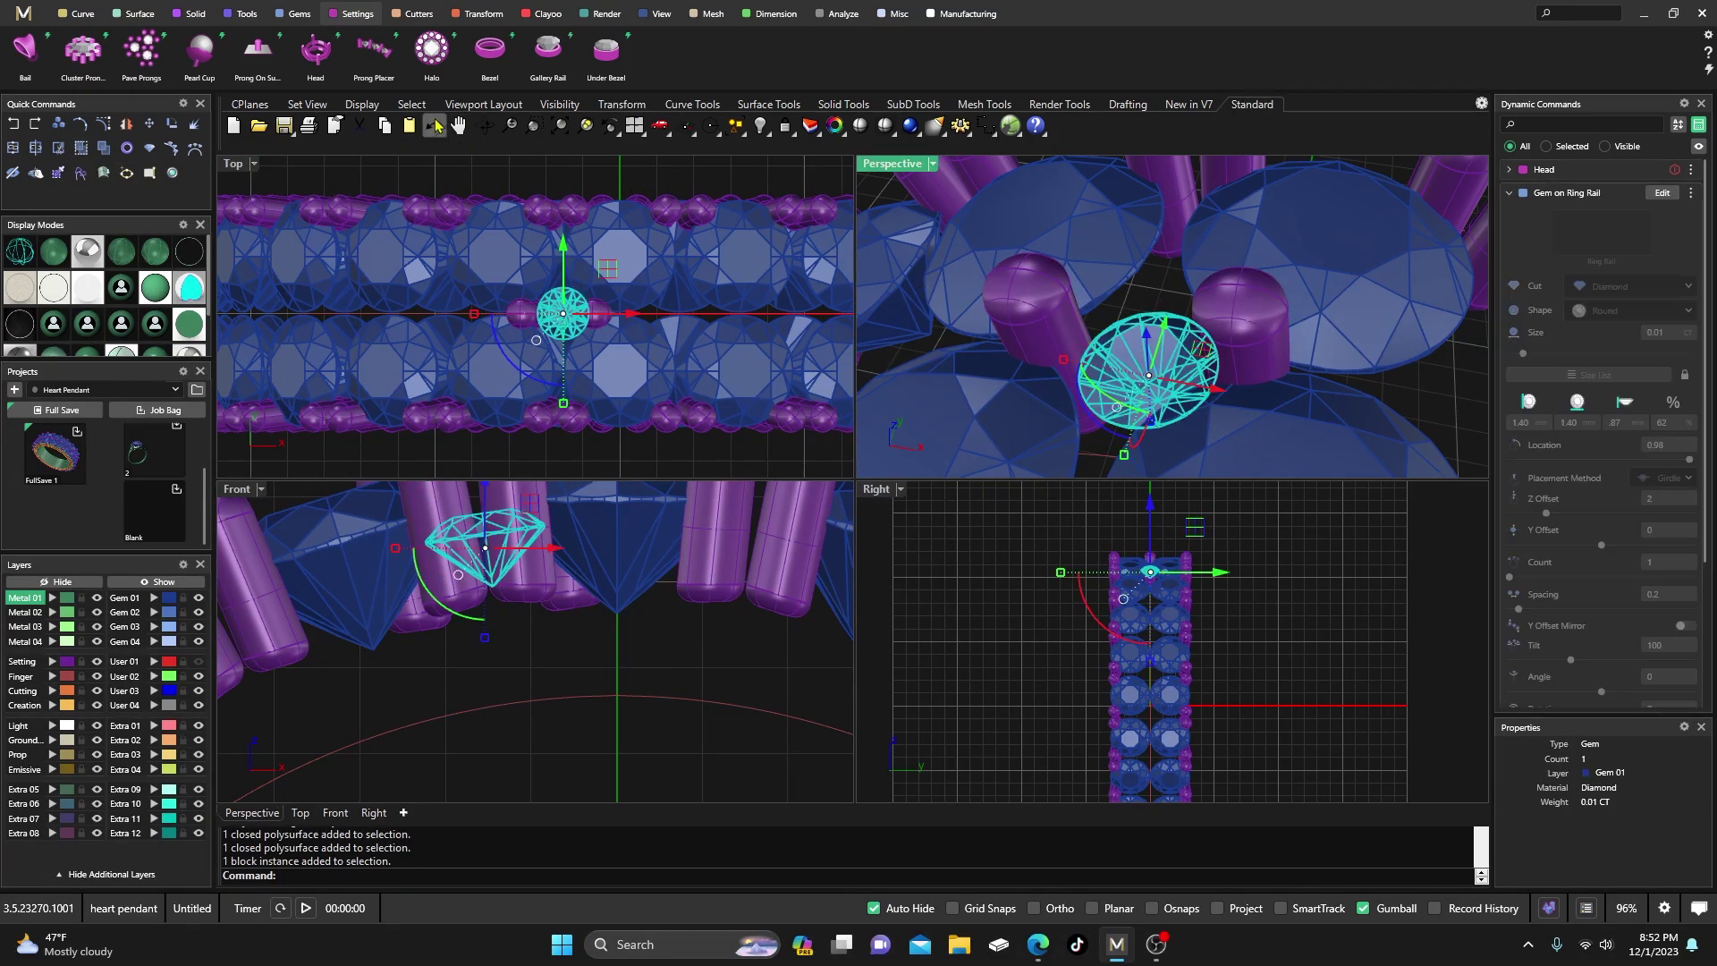
{"action": "left_click", "coordinate": [316, 49]}
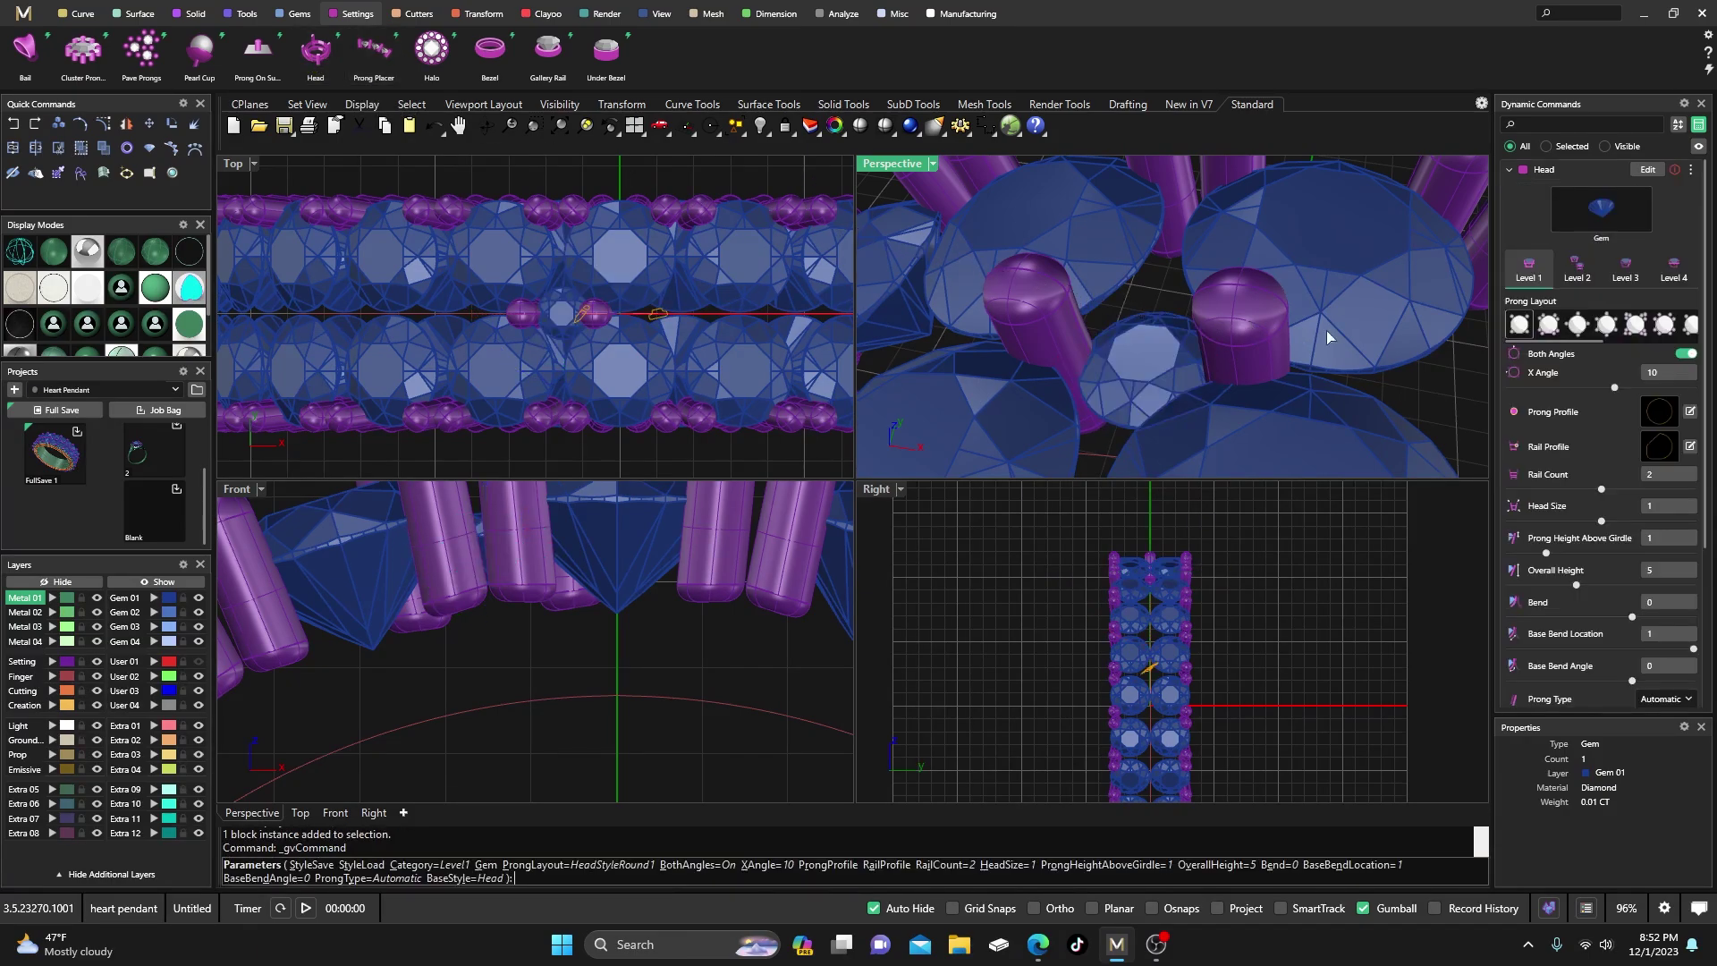
{"action": "left_click", "coordinate": [1578, 326]}
{"action": "left_click_drag", "start_coordinate": [1601, 489], "coordinate": [1367, 521]}
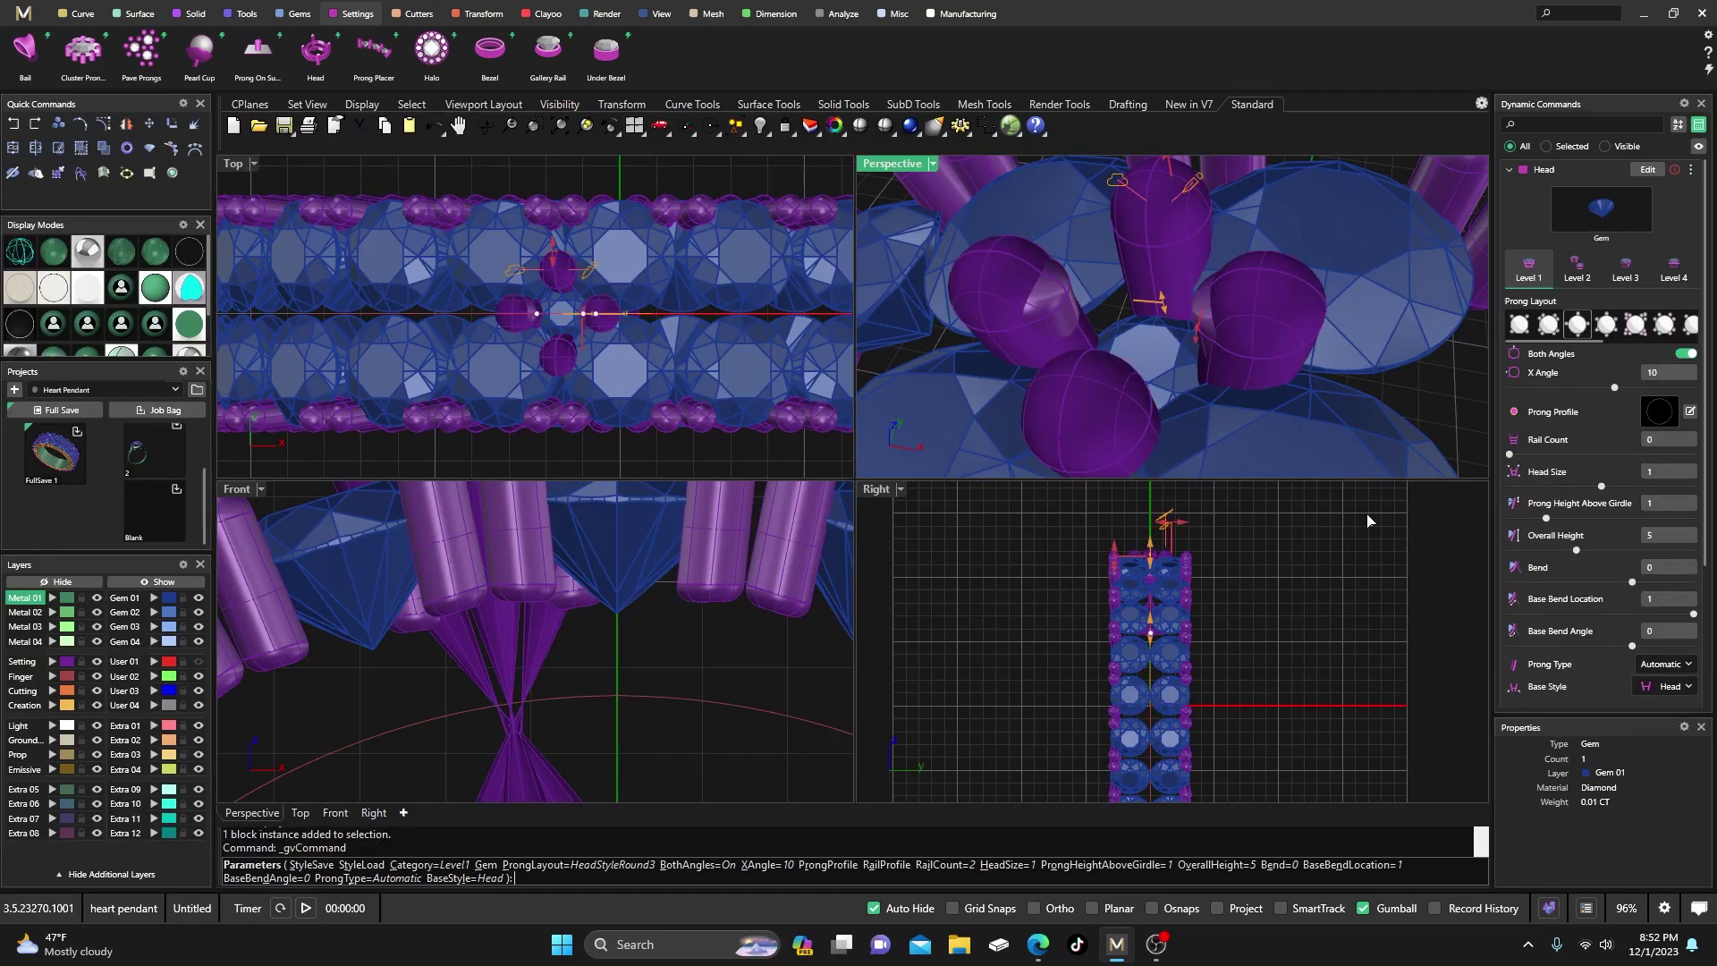
- Set the new head's overall height to 1 mm and its X angle to 1
{"action": "scroll", "coordinate": [671, 594], "scroll_direction": "down", "scroll_amount": 4}
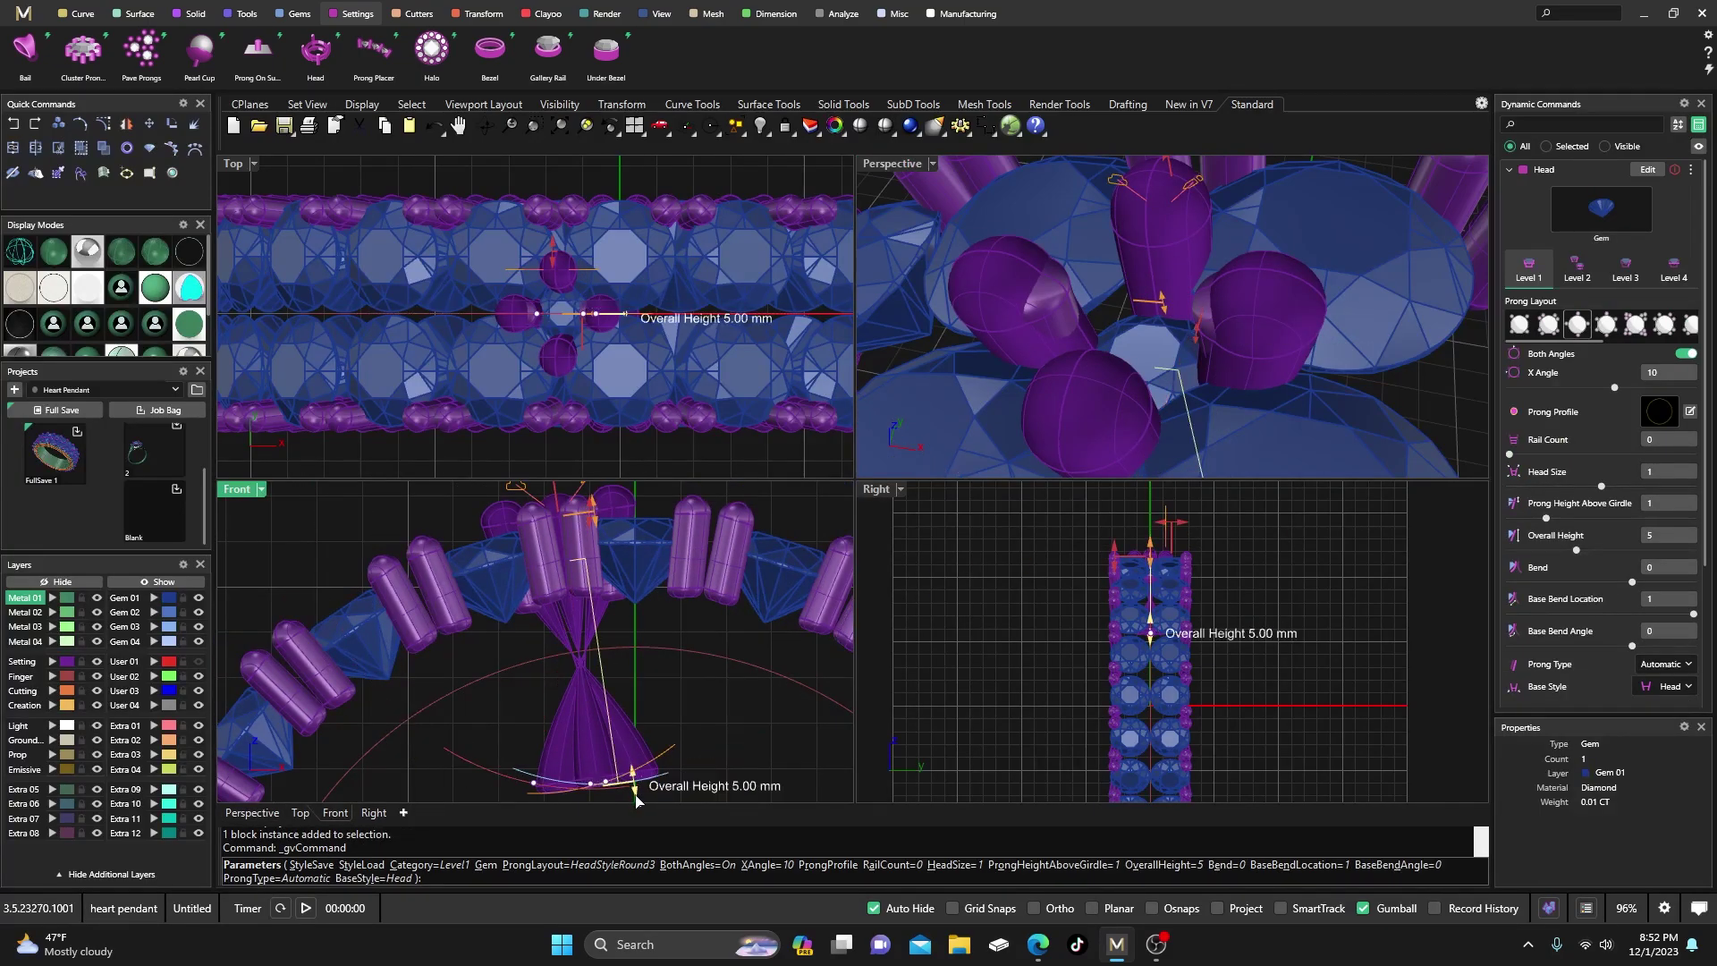
{"action": "left_click_drag", "start_coordinate": [636, 799], "coordinate": [590, 574]}
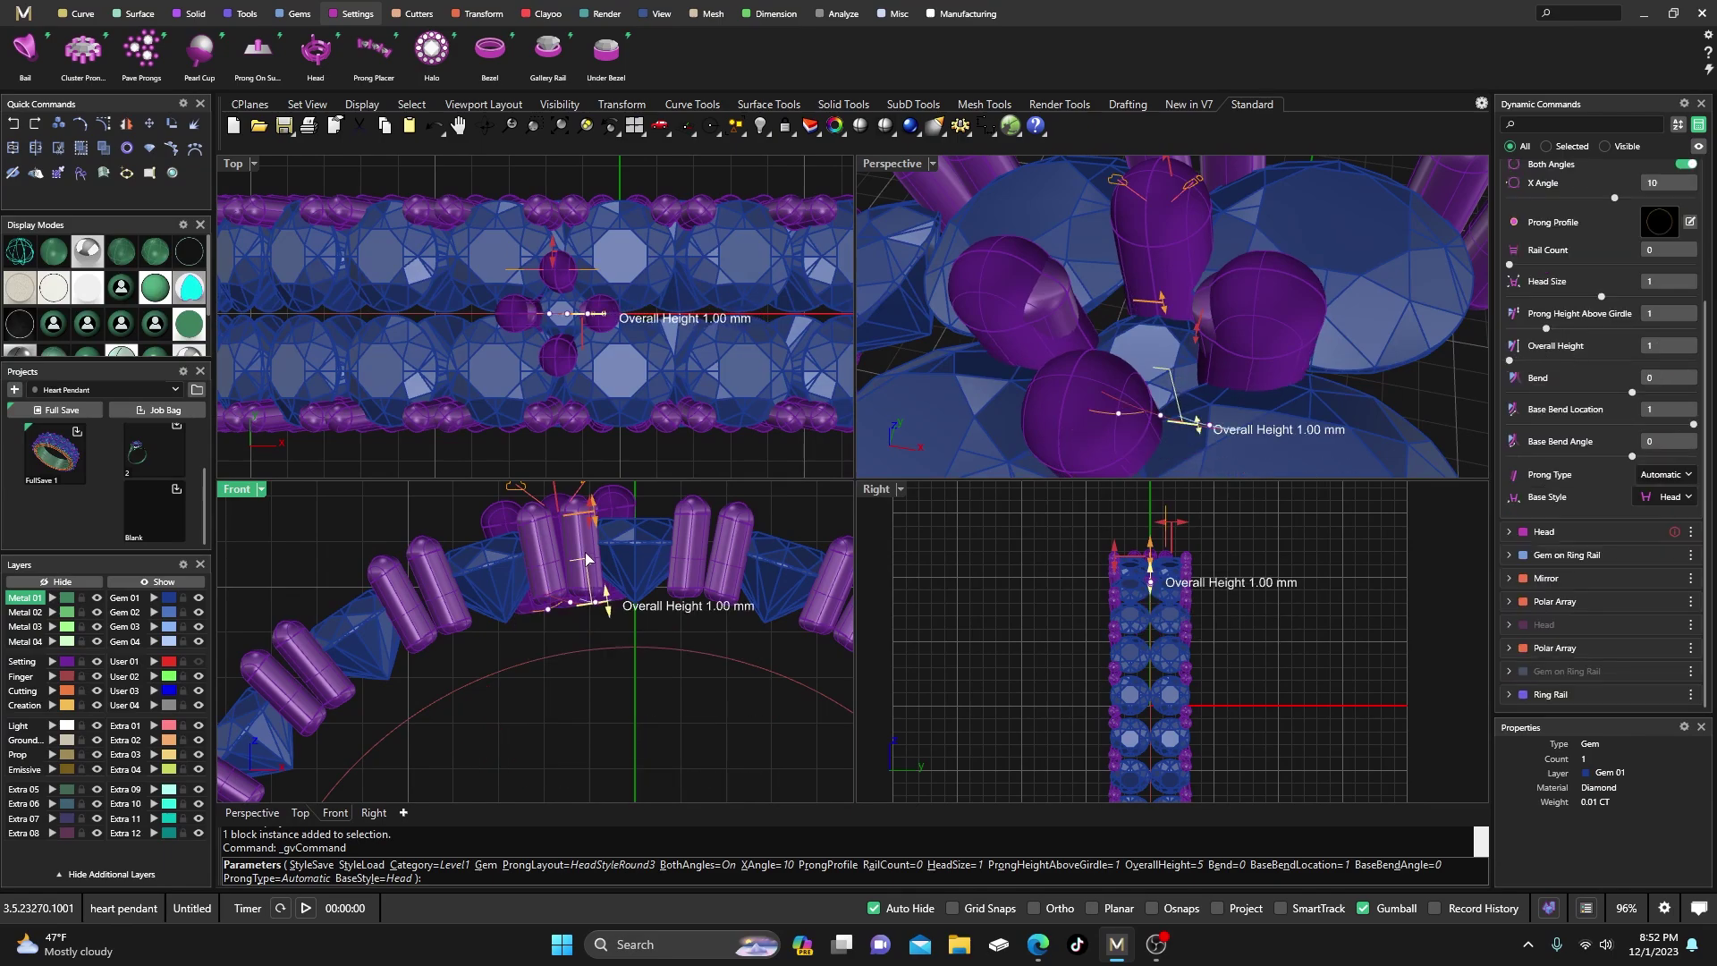
{"action": "scroll", "coordinate": [586, 601], "scroll_direction": "up", "scroll_amount": 3}
{"action": "scroll", "coordinate": [583, 601], "scroll_direction": "up", "scroll_amount": 3}
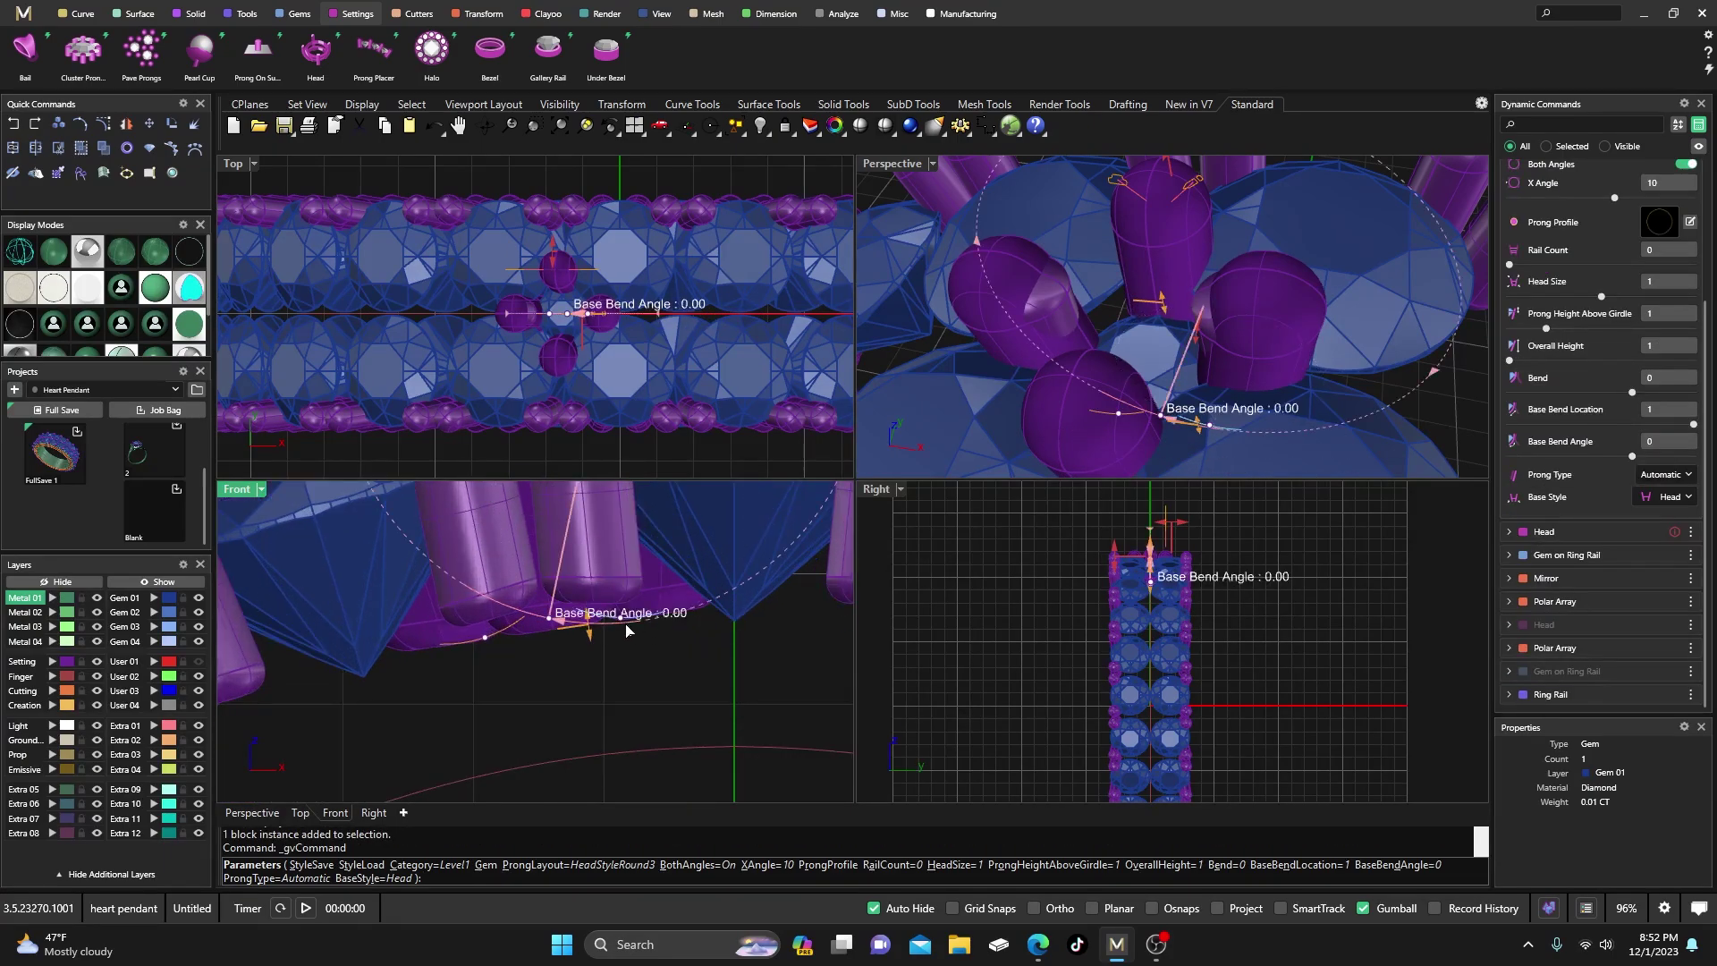
{"action": "left_click_drag", "start_coordinate": [630, 624], "coordinate": [623, 621]}
- Set the new head size to 0.59 mm in an enlarged perspective view, checking the prongs against the neighbouring gems
{"action": "double_click", "coordinate": [894, 164]}
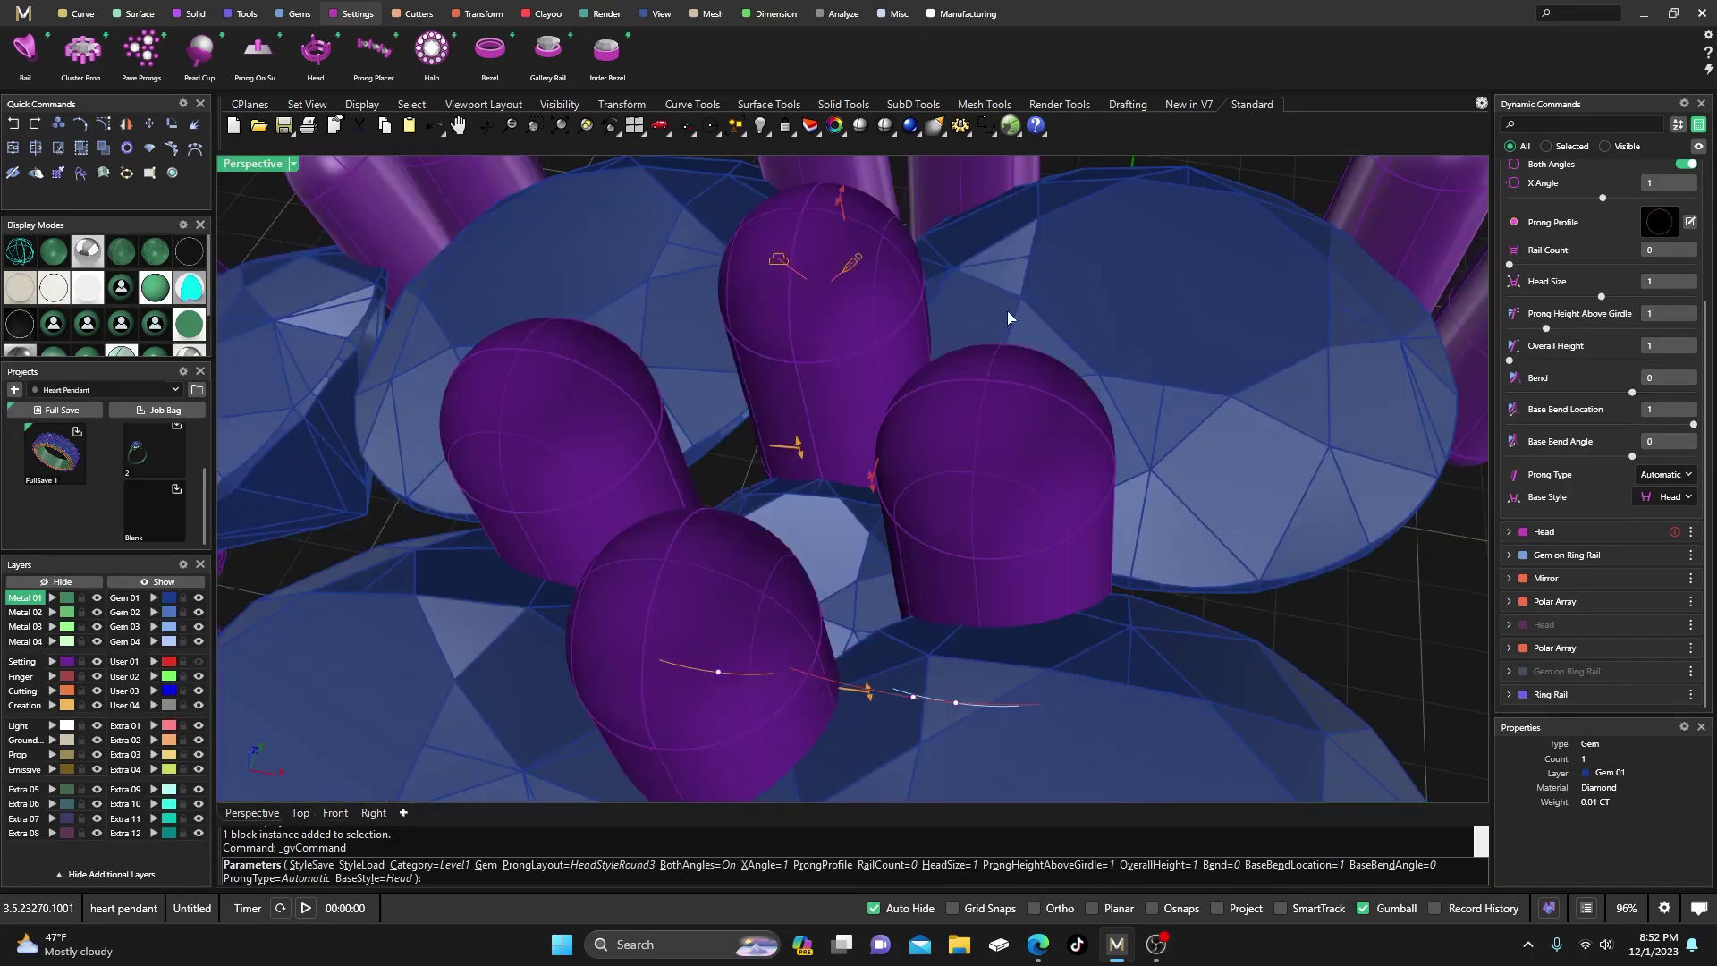
{"action": "scroll", "coordinate": [1043, 402], "scroll_direction": "down", "scroll_amount": 5}
{"action": "right_click_drag", "start_coordinate": [1028, 452], "coordinate": [983, 438]}
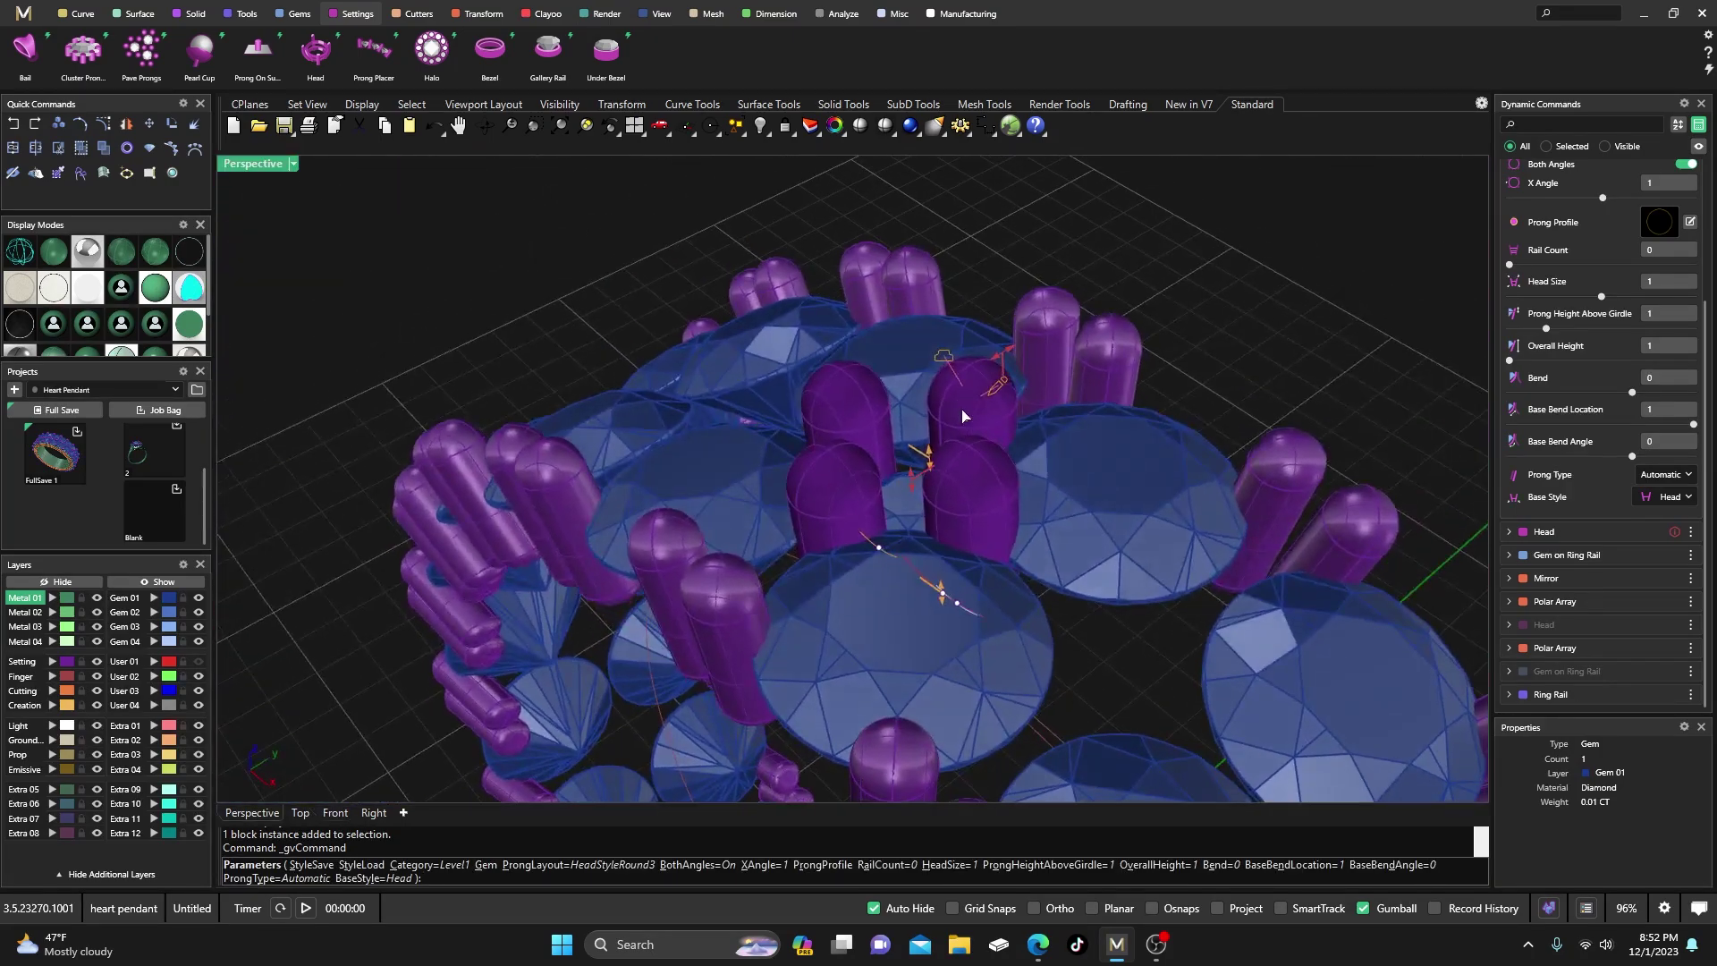
{"action": "scroll", "coordinate": [908, 438], "scroll_direction": "up", "scroll_amount": 6}
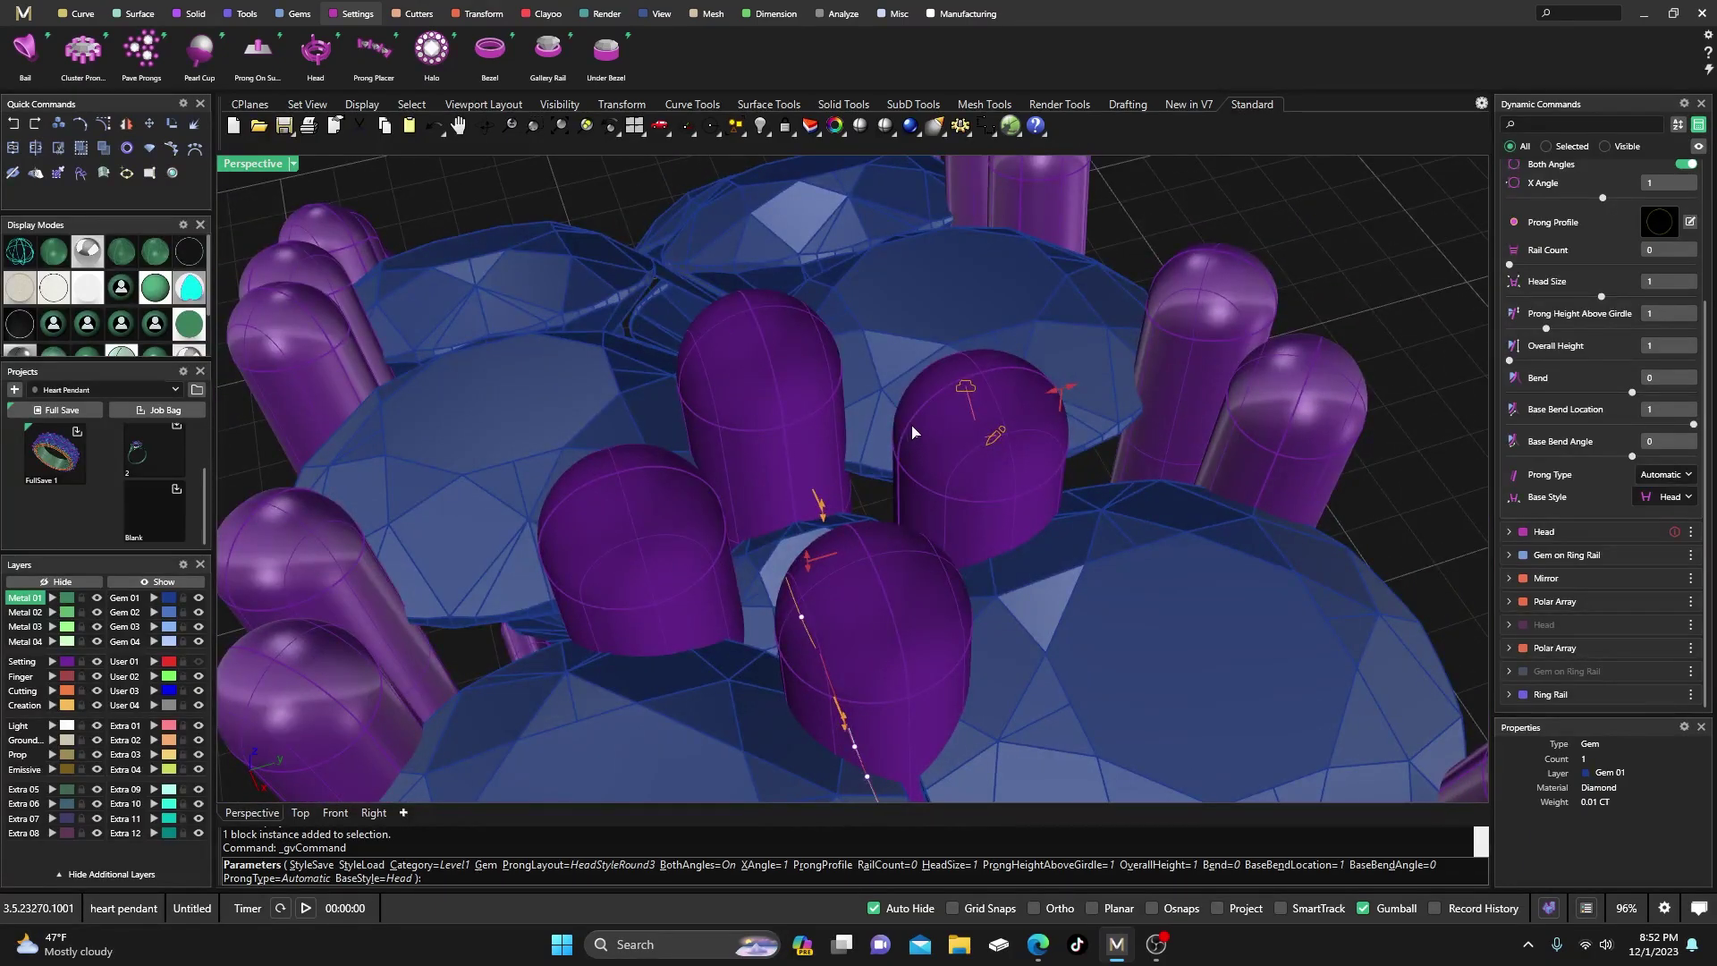
{"action": "scroll", "coordinate": [913, 433], "scroll_direction": "down", "scroll_amount": 4}
{"action": "right_click_drag", "start_coordinate": [915, 432], "coordinate": [935, 504]}
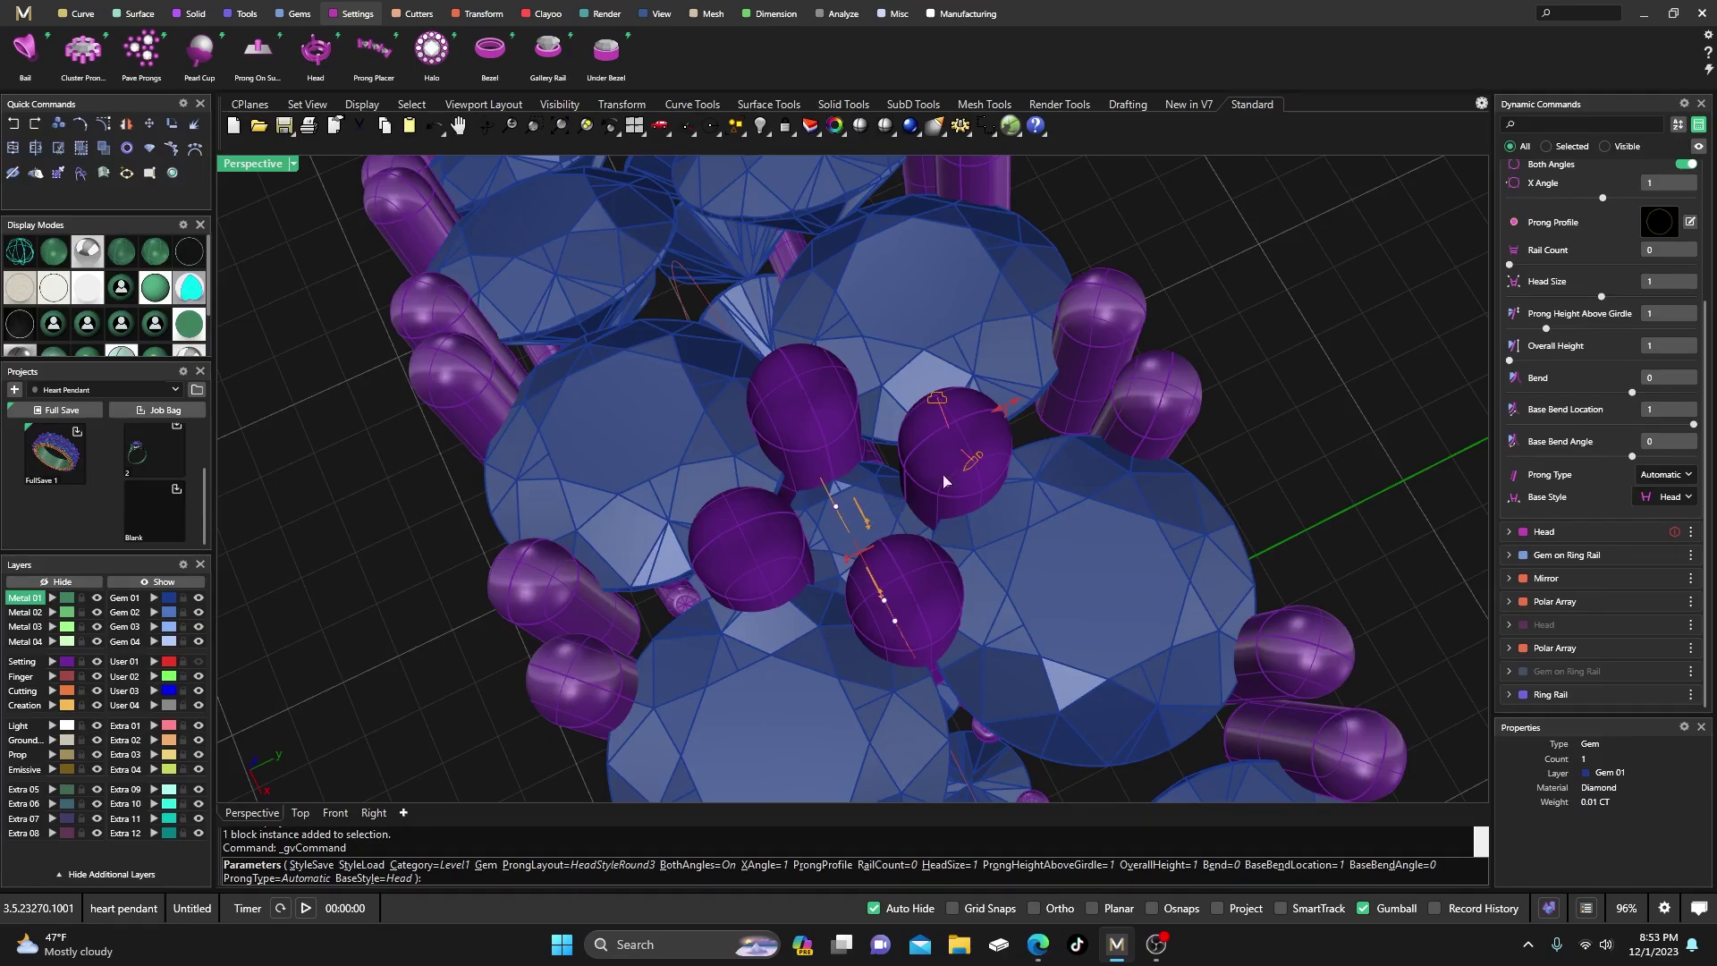
{"action": "scroll", "coordinate": [946, 458], "scroll_direction": "up", "scroll_amount": 5}
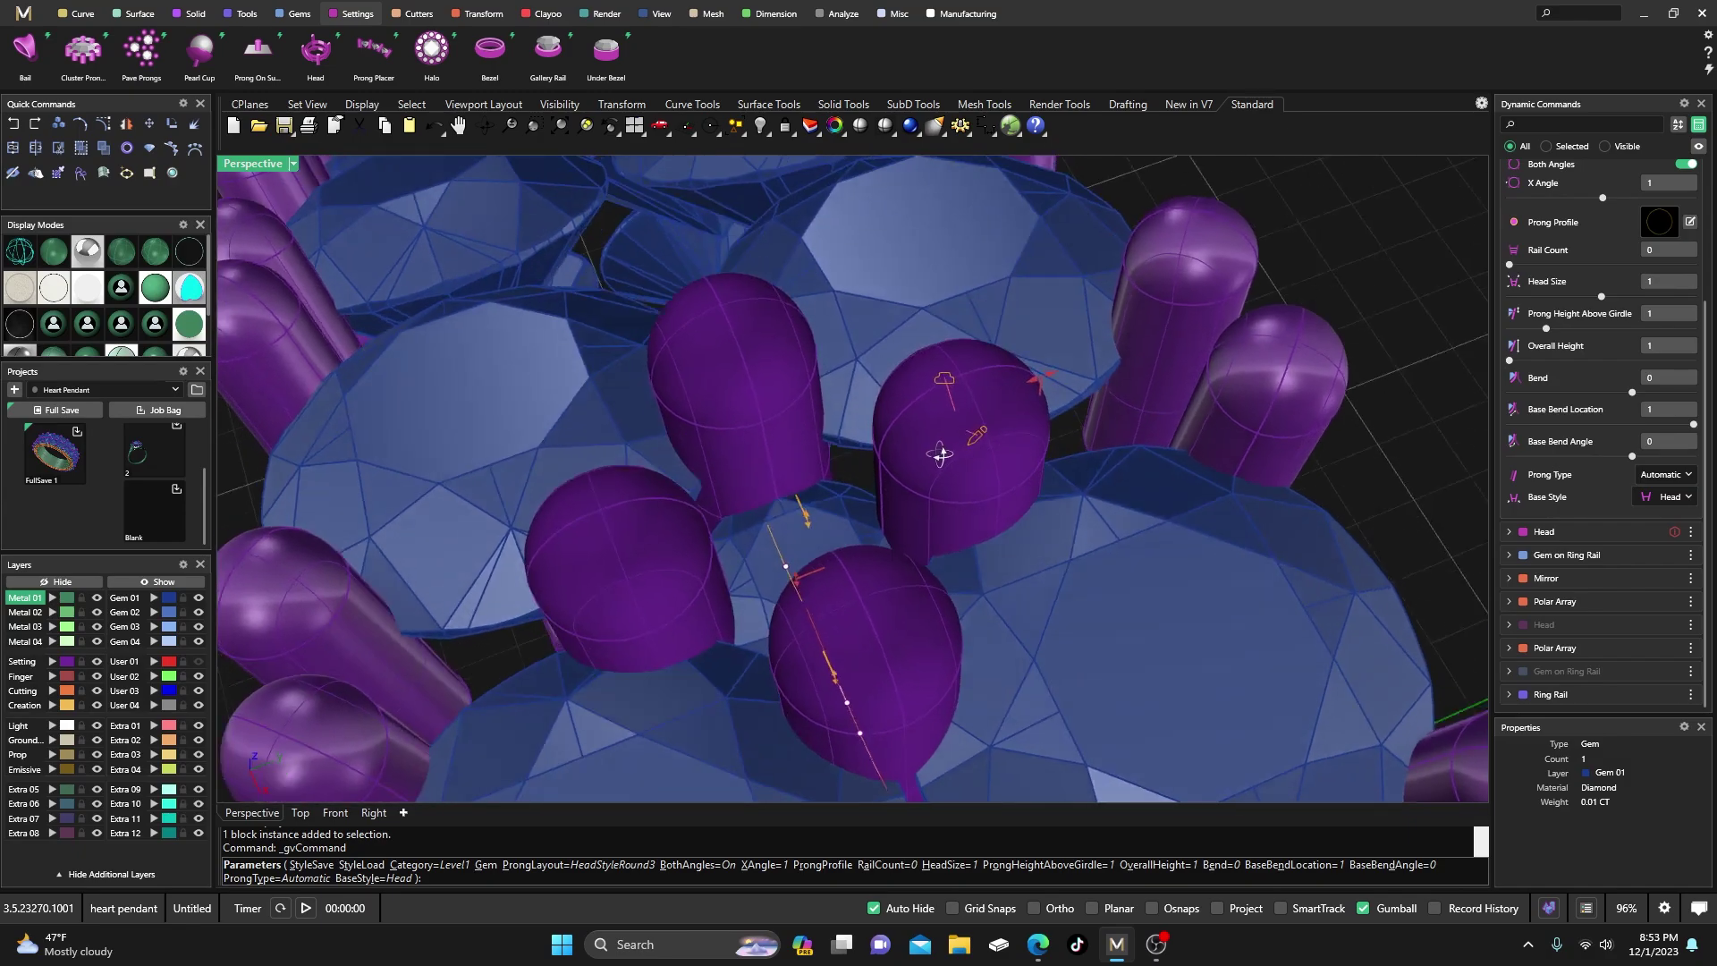
{"action": "left_click_drag", "start_coordinate": [1042, 389], "coordinate": [976, 407]}
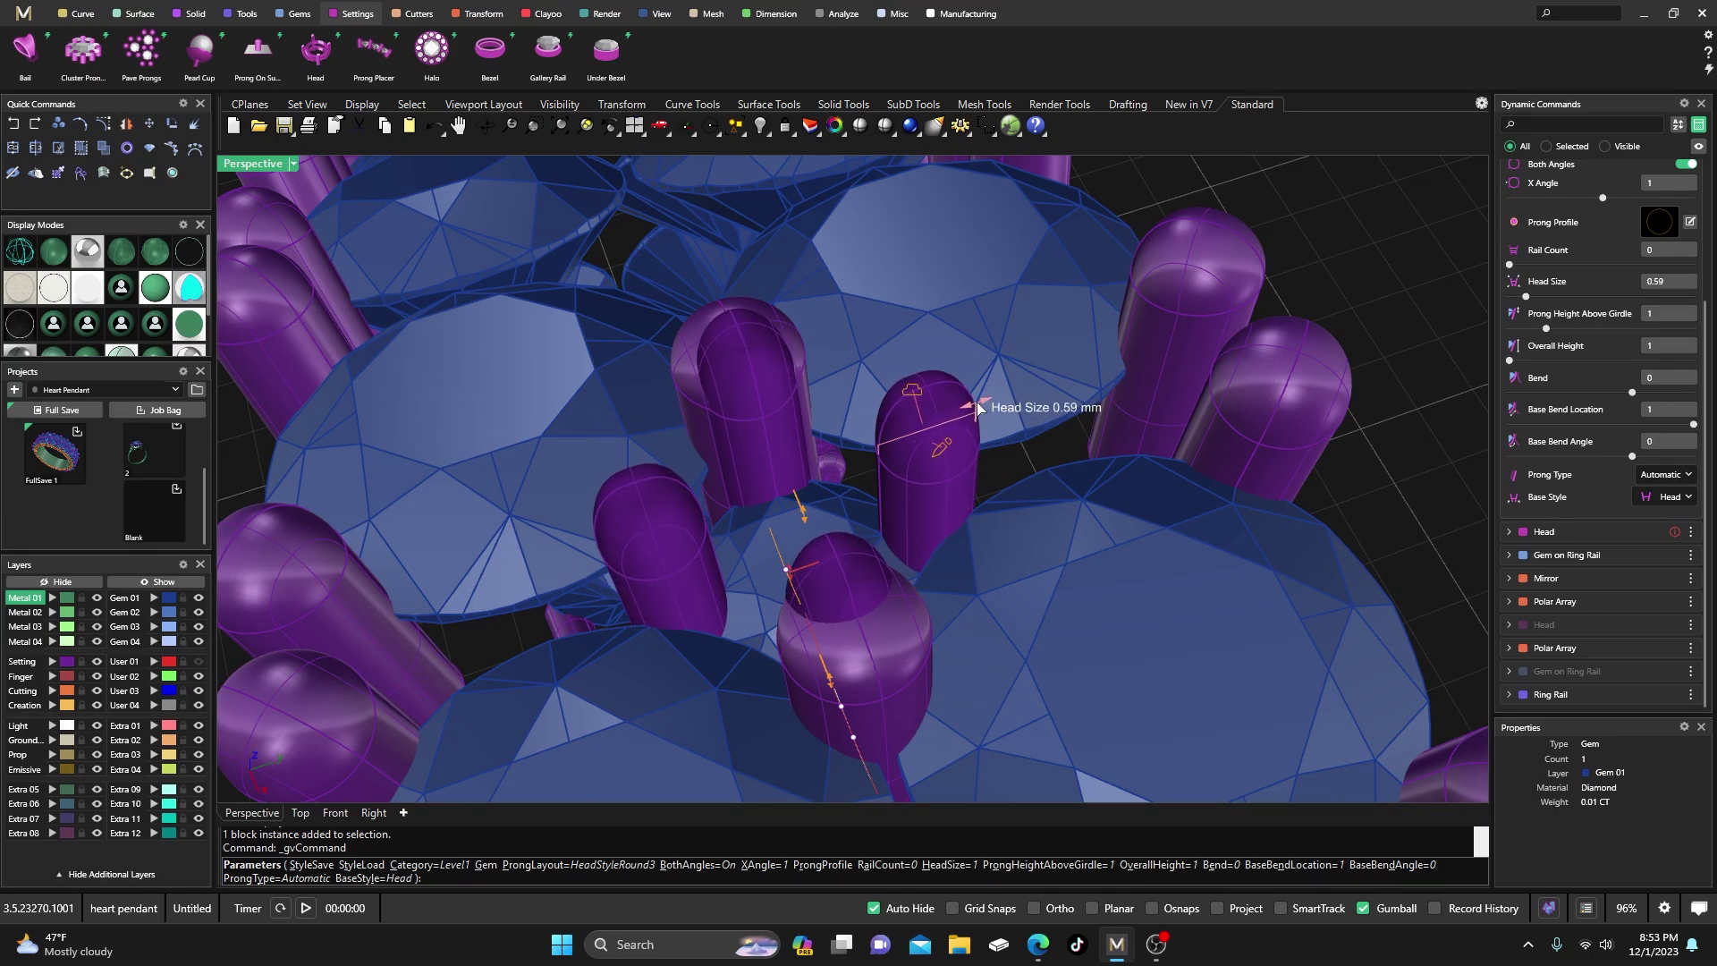
{"action": "right_click_drag", "start_coordinate": [976, 407], "coordinate": [990, 462]}
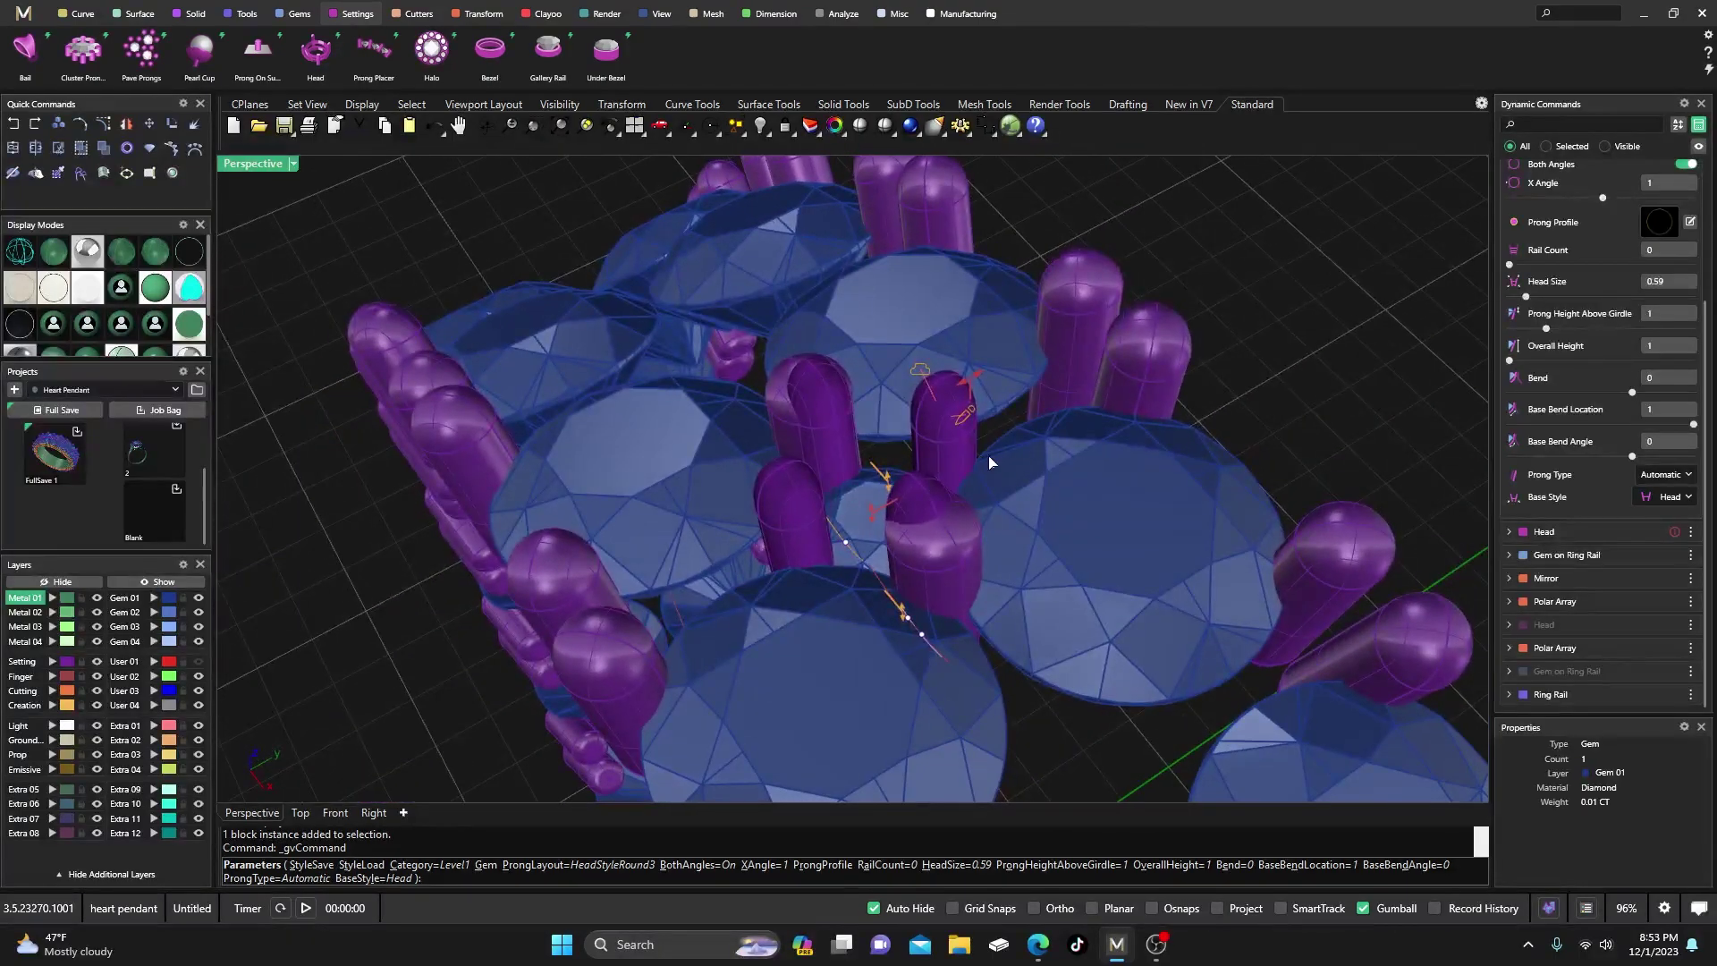
- Set the new small prongs' dome height to 0.2 mm
{"action": "scroll", "coordinate": [1573, 380], "scroll_direction": "up", "scroll_amount": 3}
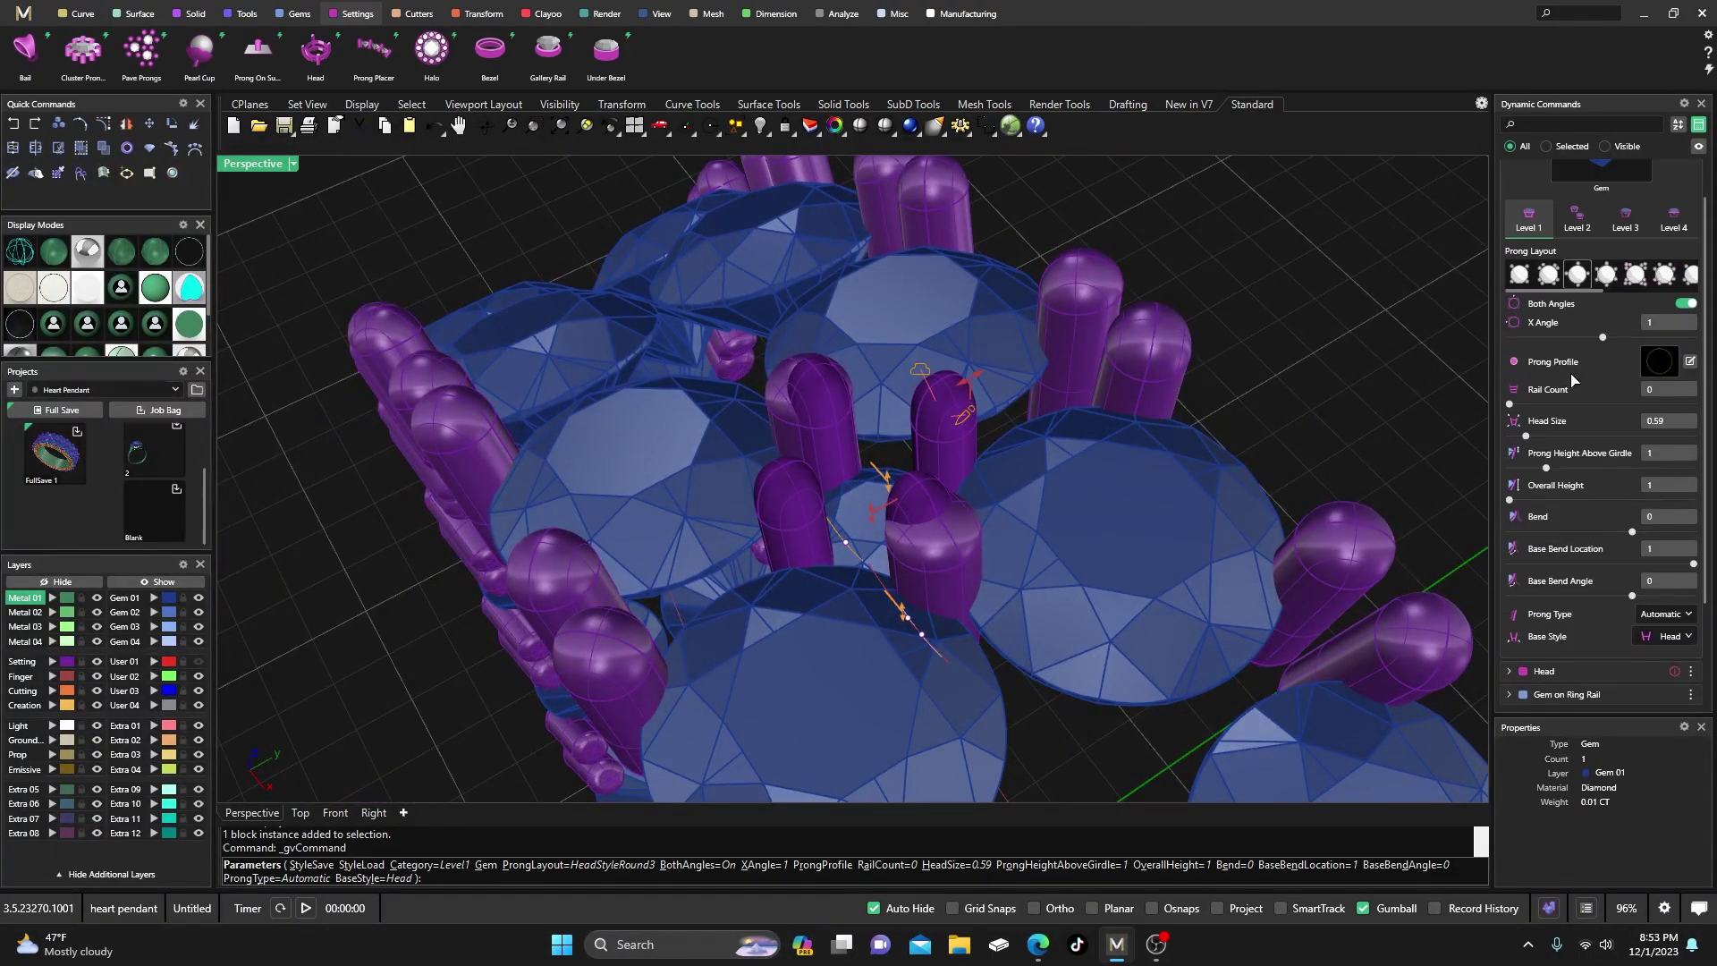
{"action": "left_click", "coordinate": [1576, 218]}
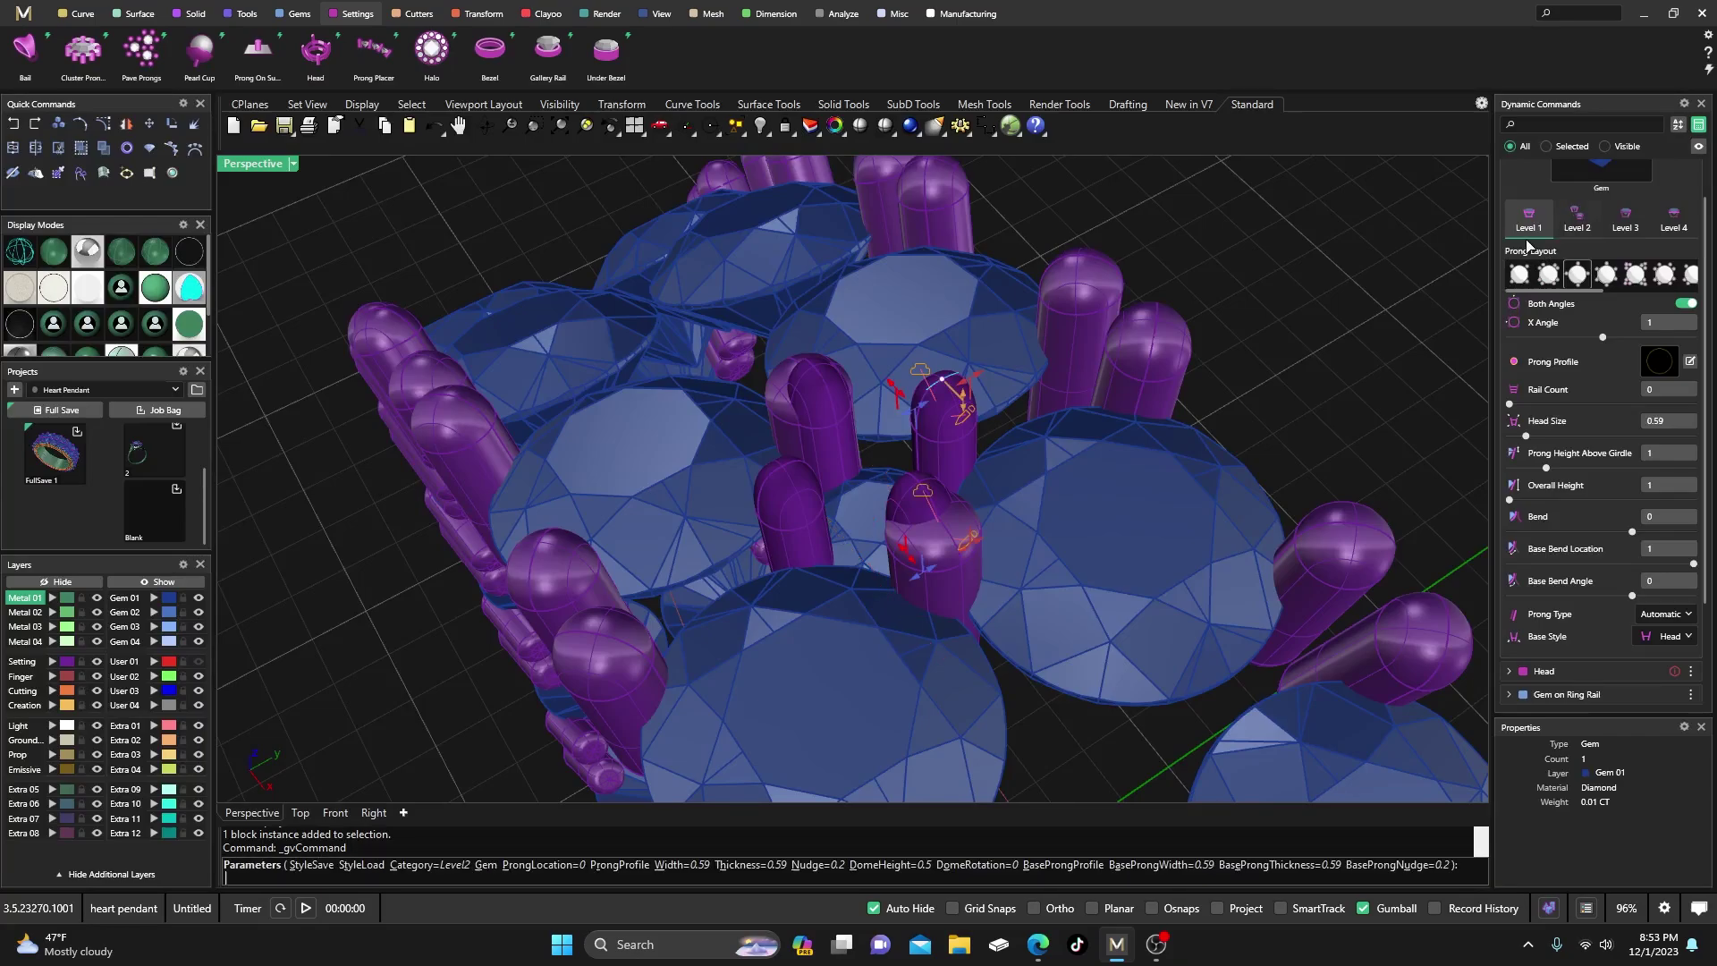
{"action": "right_click_drag", "start_coordinate": [1118, 502], "coordinate": [968, 362]}
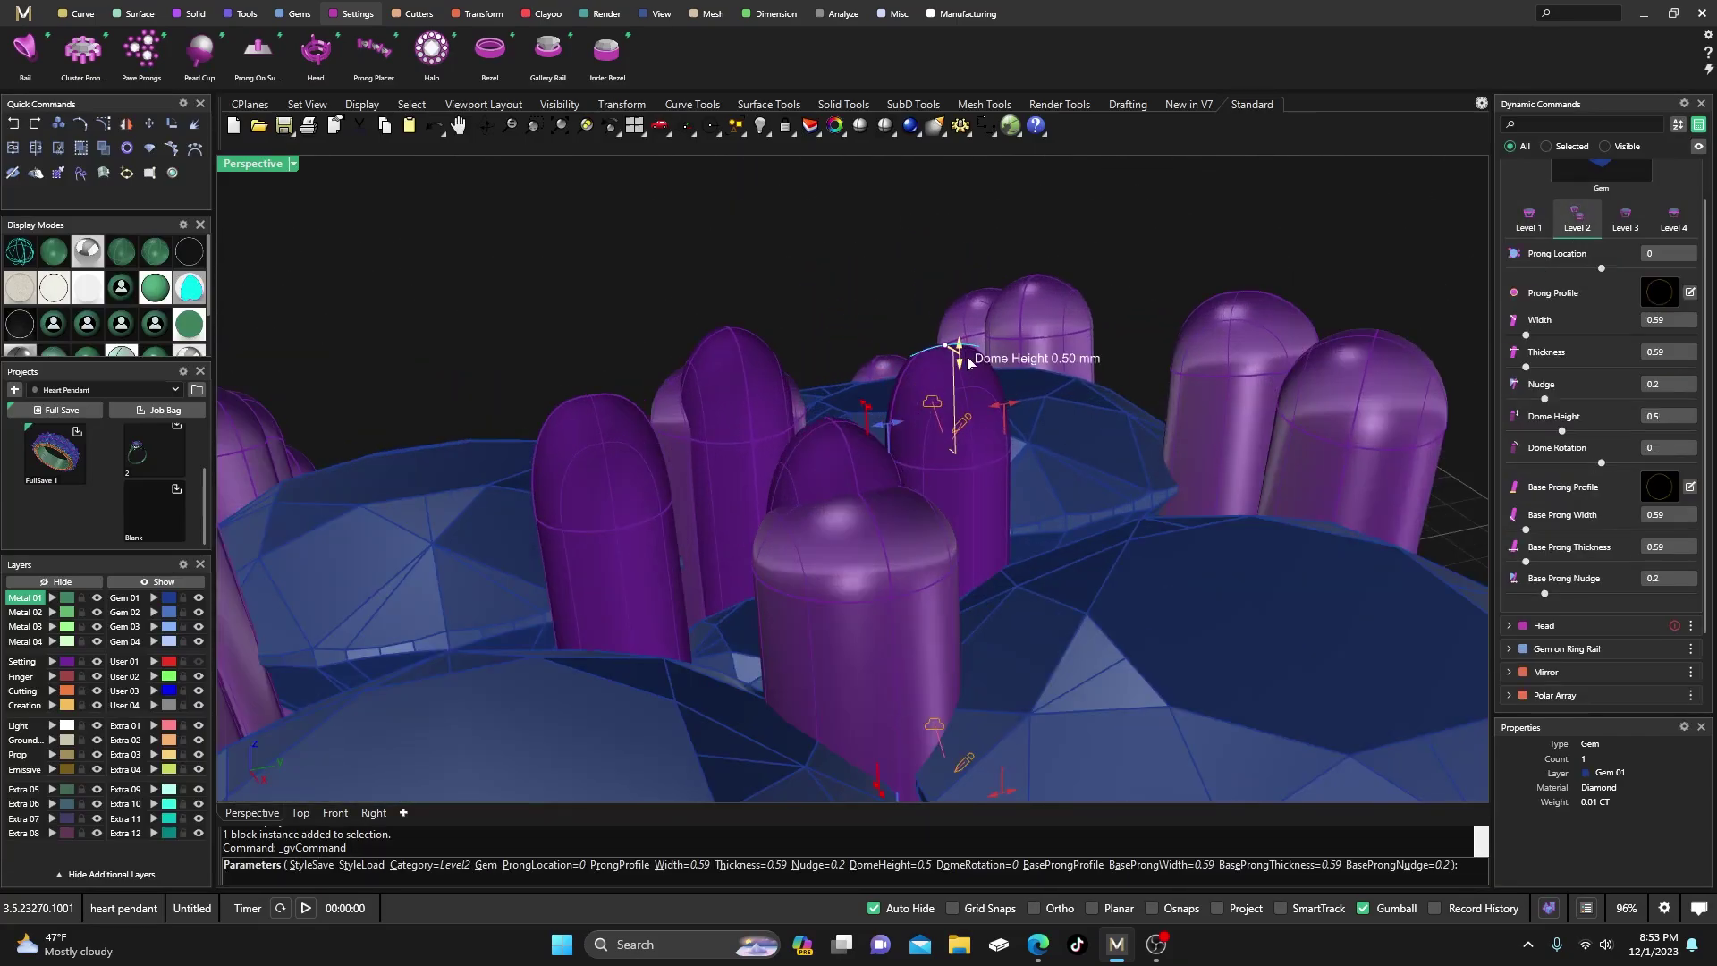
{"action": "left_click_drag", "start_coordinate": [960, 355], "coordinate": [965, 425]}
{"action": "mouse_move", "coordinate": [964, 425]}
{"action": "right_mouse_down"}
{"action": "mouse_move", "coordinate": [966, 406]}
{"action": "mouse_move", "coordinate": [1048, 545]}
{"action": "mouse_move", "coordinate": [976, 437]}
{"action": "right_mouse_up"}
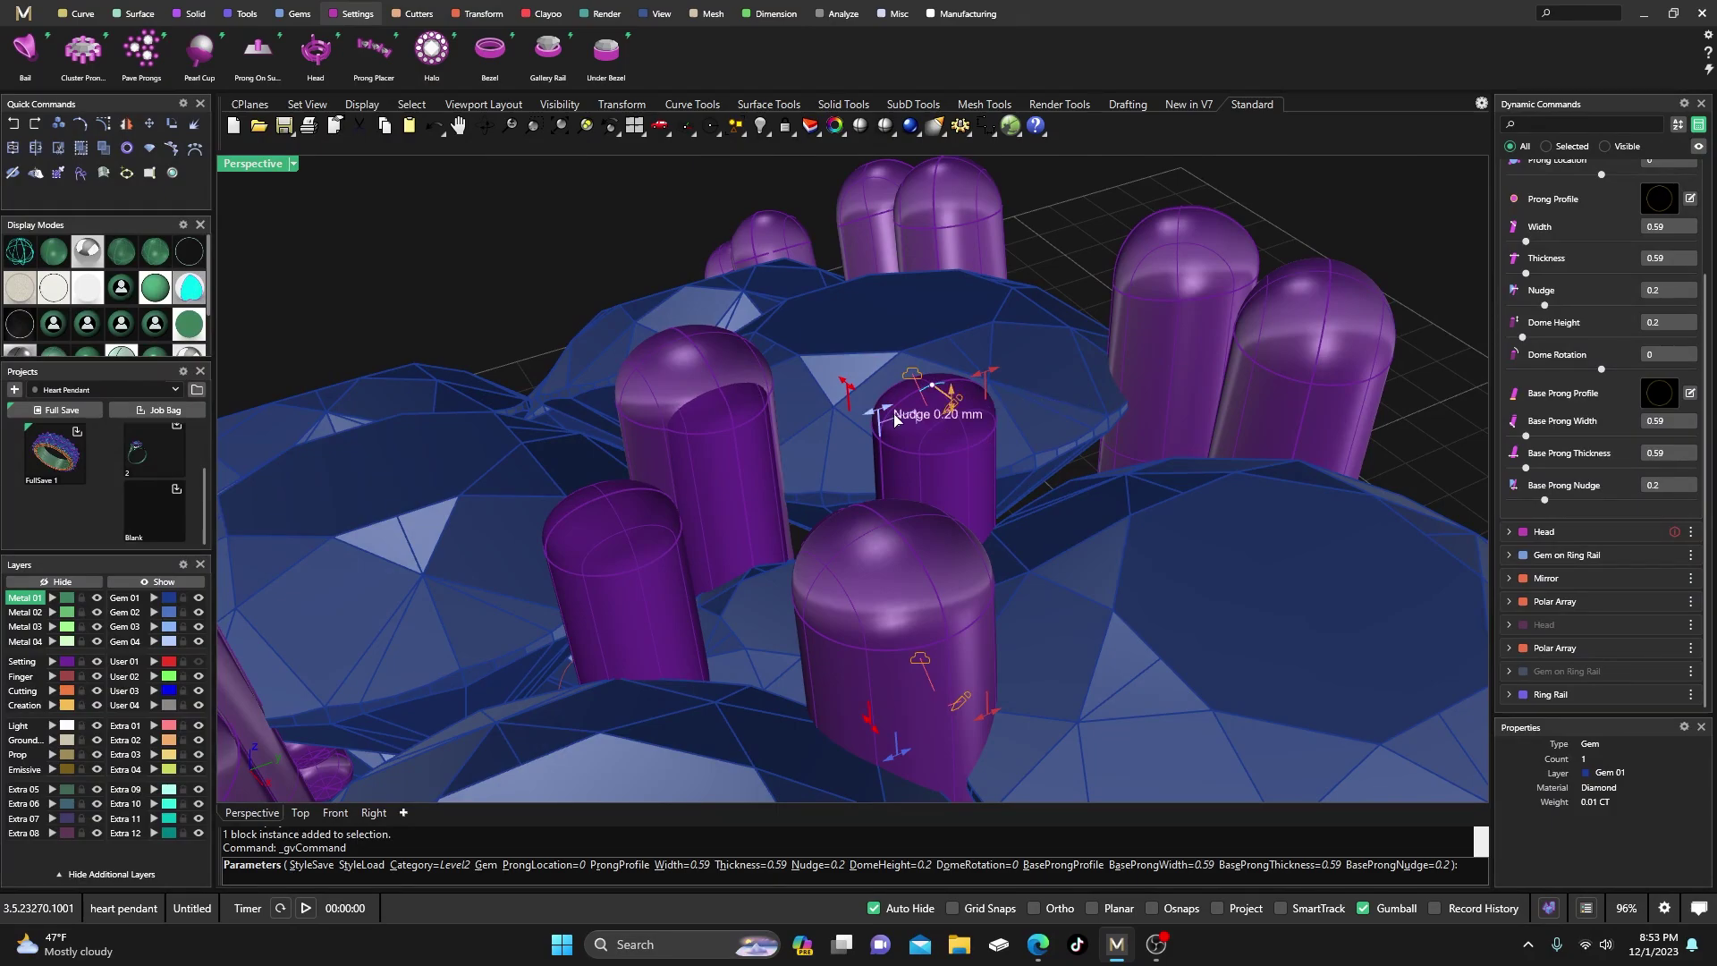
{"action": "mouse_move", "coordinate": [858, 468]}
{"action": "right_mouse_down"}
{"action": "mouse_move", "coordinate": [838, 499]}
{"action": "mouse_move", "coordinate": [849, 483]}
{"action": "right_mouse_up"}
- Set the small head's prong height above girdle to 0.32 mm and finish the head
{"action": "scroll", "coordinate": [1574, 295], "scroll_direction": "up", "scroll_amount": 4}
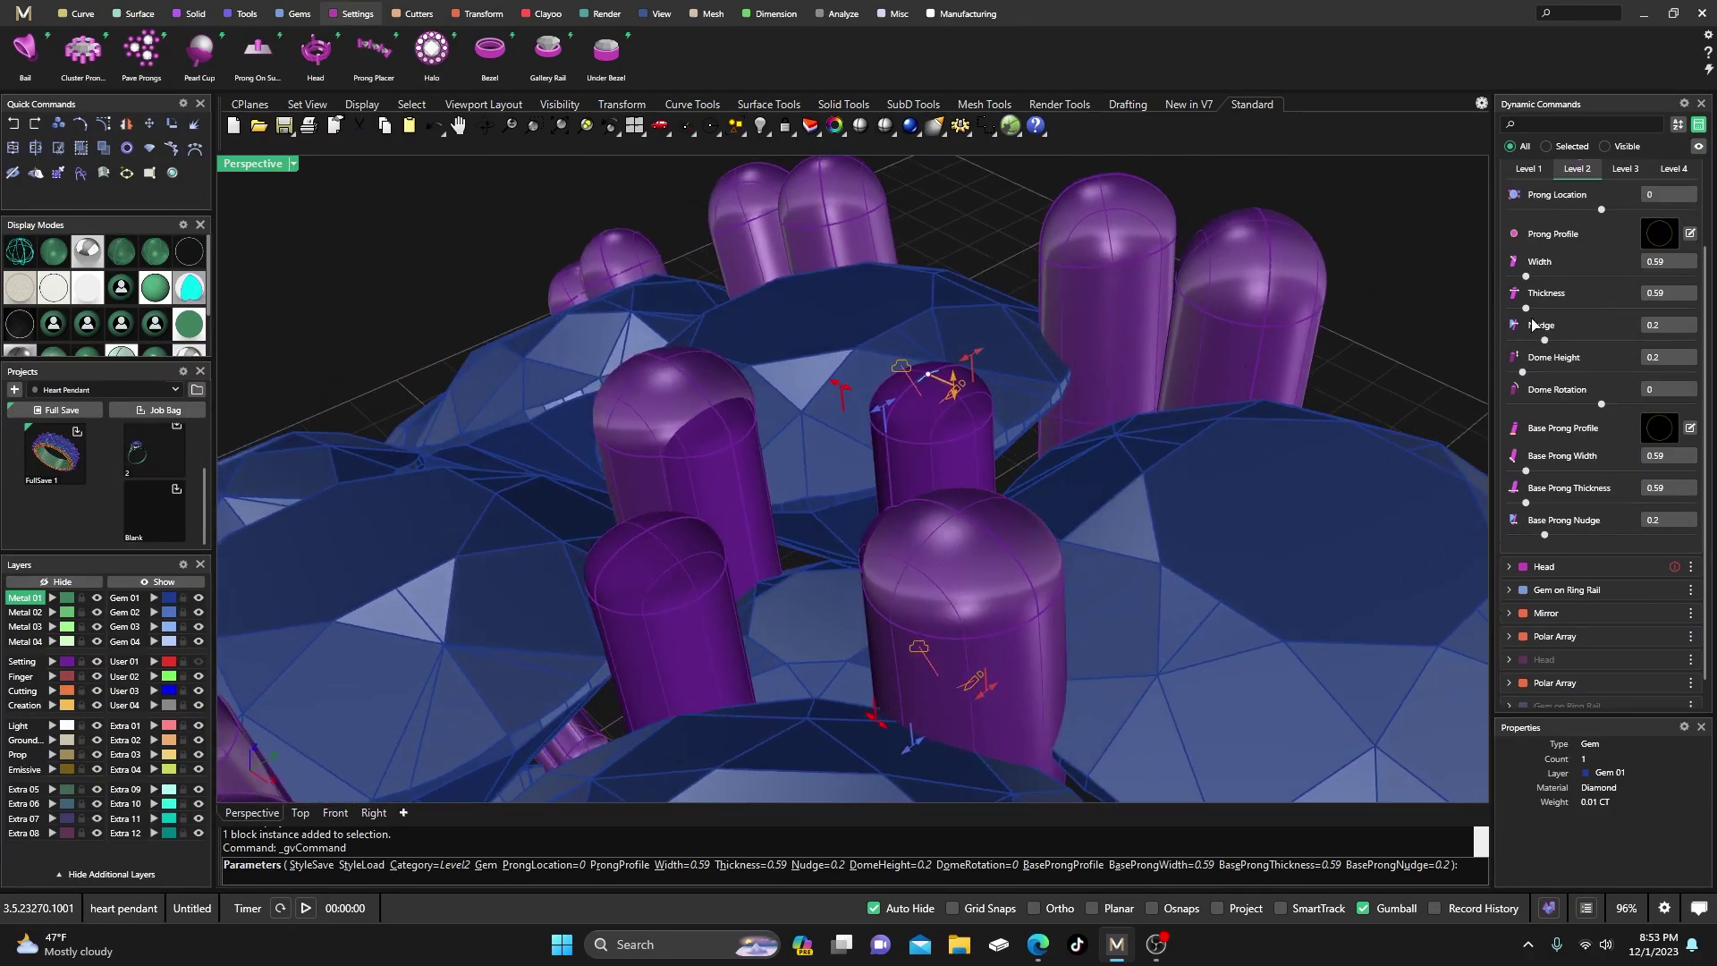
{"action": "left_click", "coordinate": [1528, 267]}
{"action": "left_click", "coordinate": [1528, 268]}
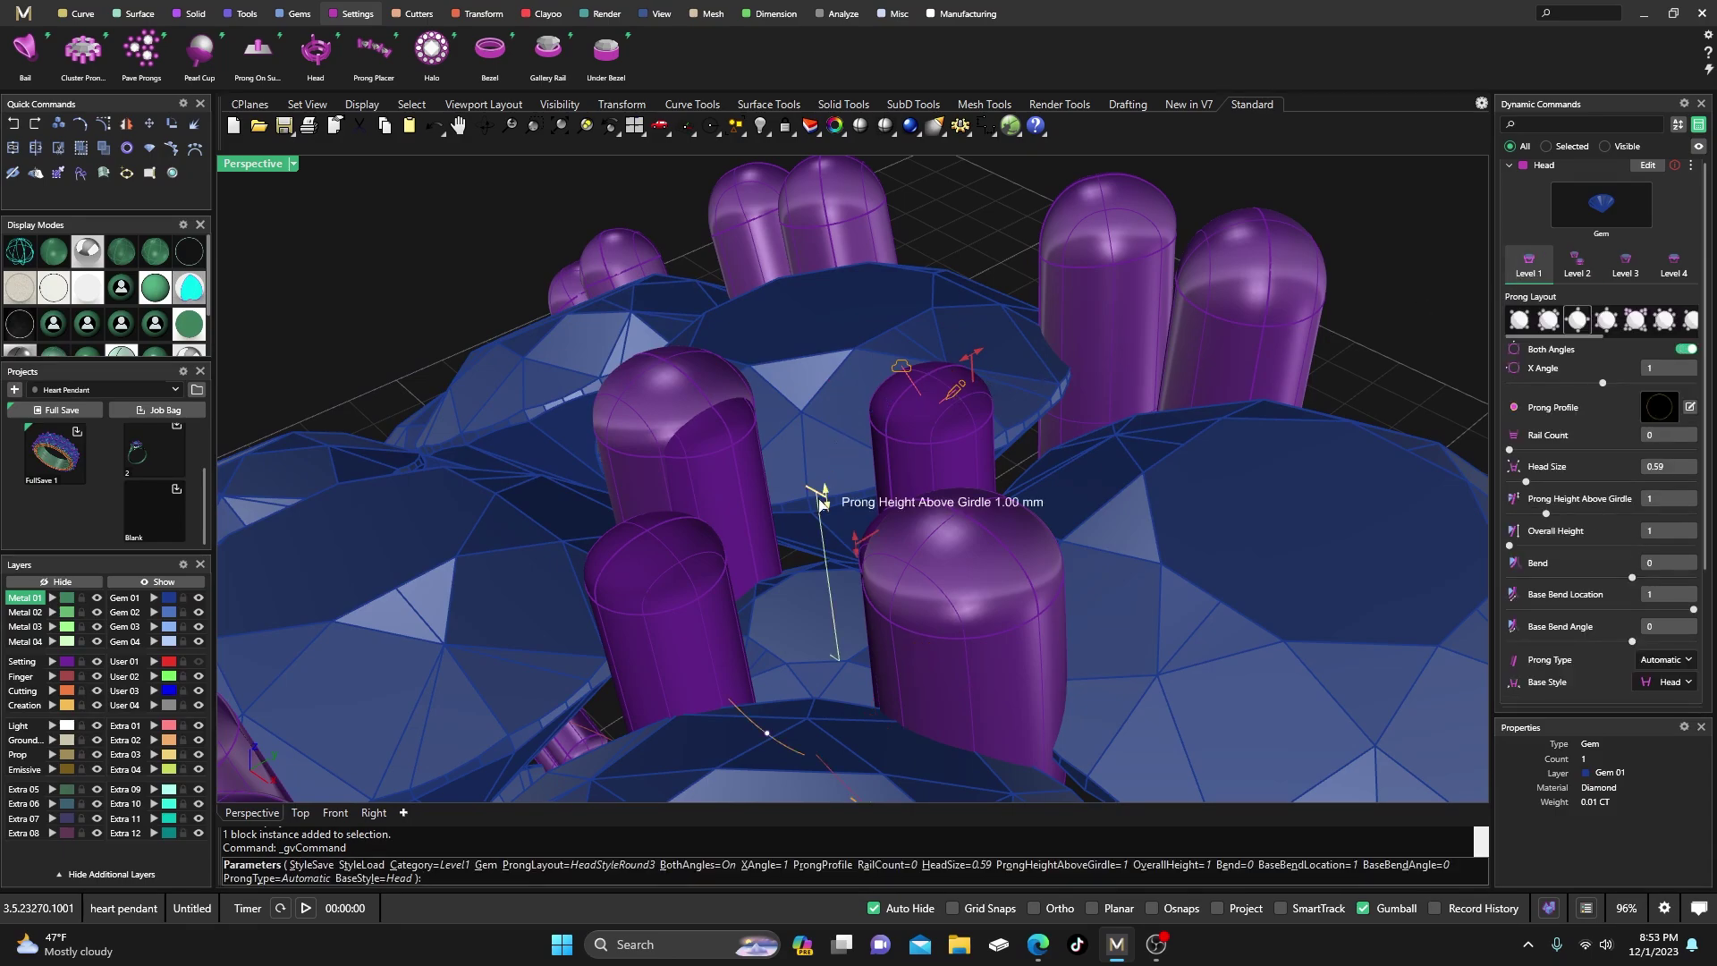
{"action": "left_click_drag", "start_coordinate": [826, 500], "coordinate": [824, 602]}
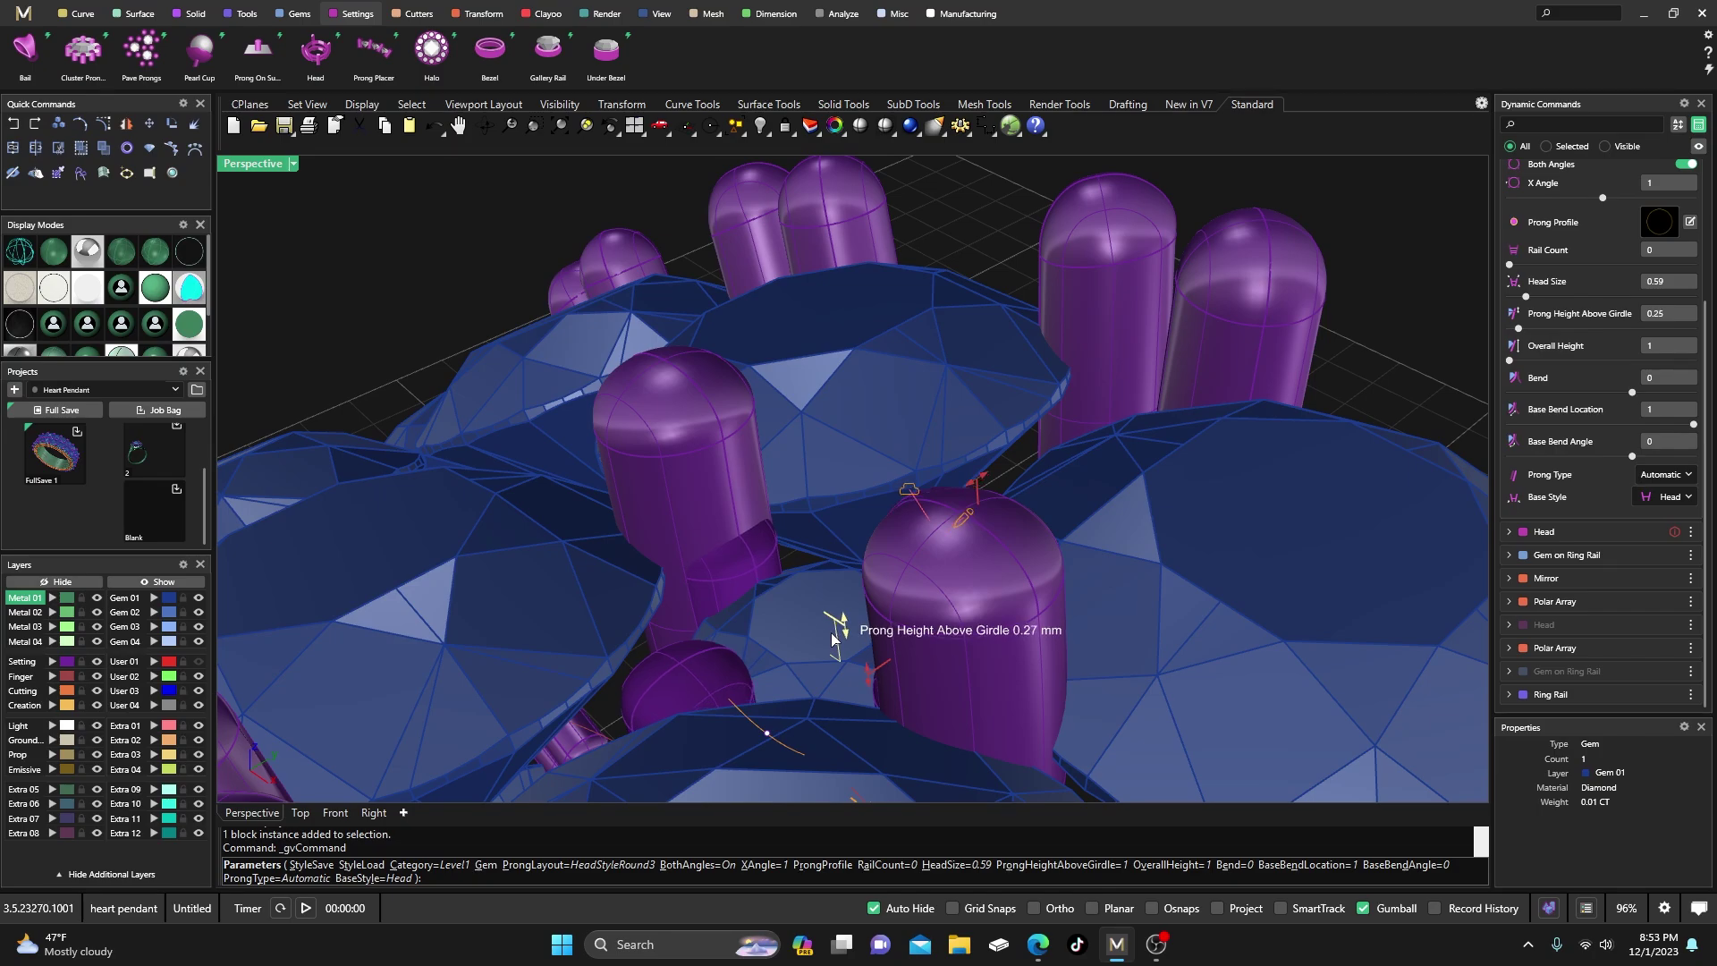
{"action": "scroll", "coordinate": [822, 599], "scroll_direction": "down", "scroll_amount": 5}
{"action": "scroll", "coordinate": [821, 536], "scroll_direction": "up", "scroll_amount": 3}
{"action": "right_click_drag", "start_coordinate": [821, 538], "coordinate": [897, 632]}
{"action": "scroll", "coordinate": [861, 554], "scroll_direction": "up", "scroll_amount": 5}
{"action": "right_click_drag", "start_coordinate": [861, 554], "coordinate": [831, 615]}
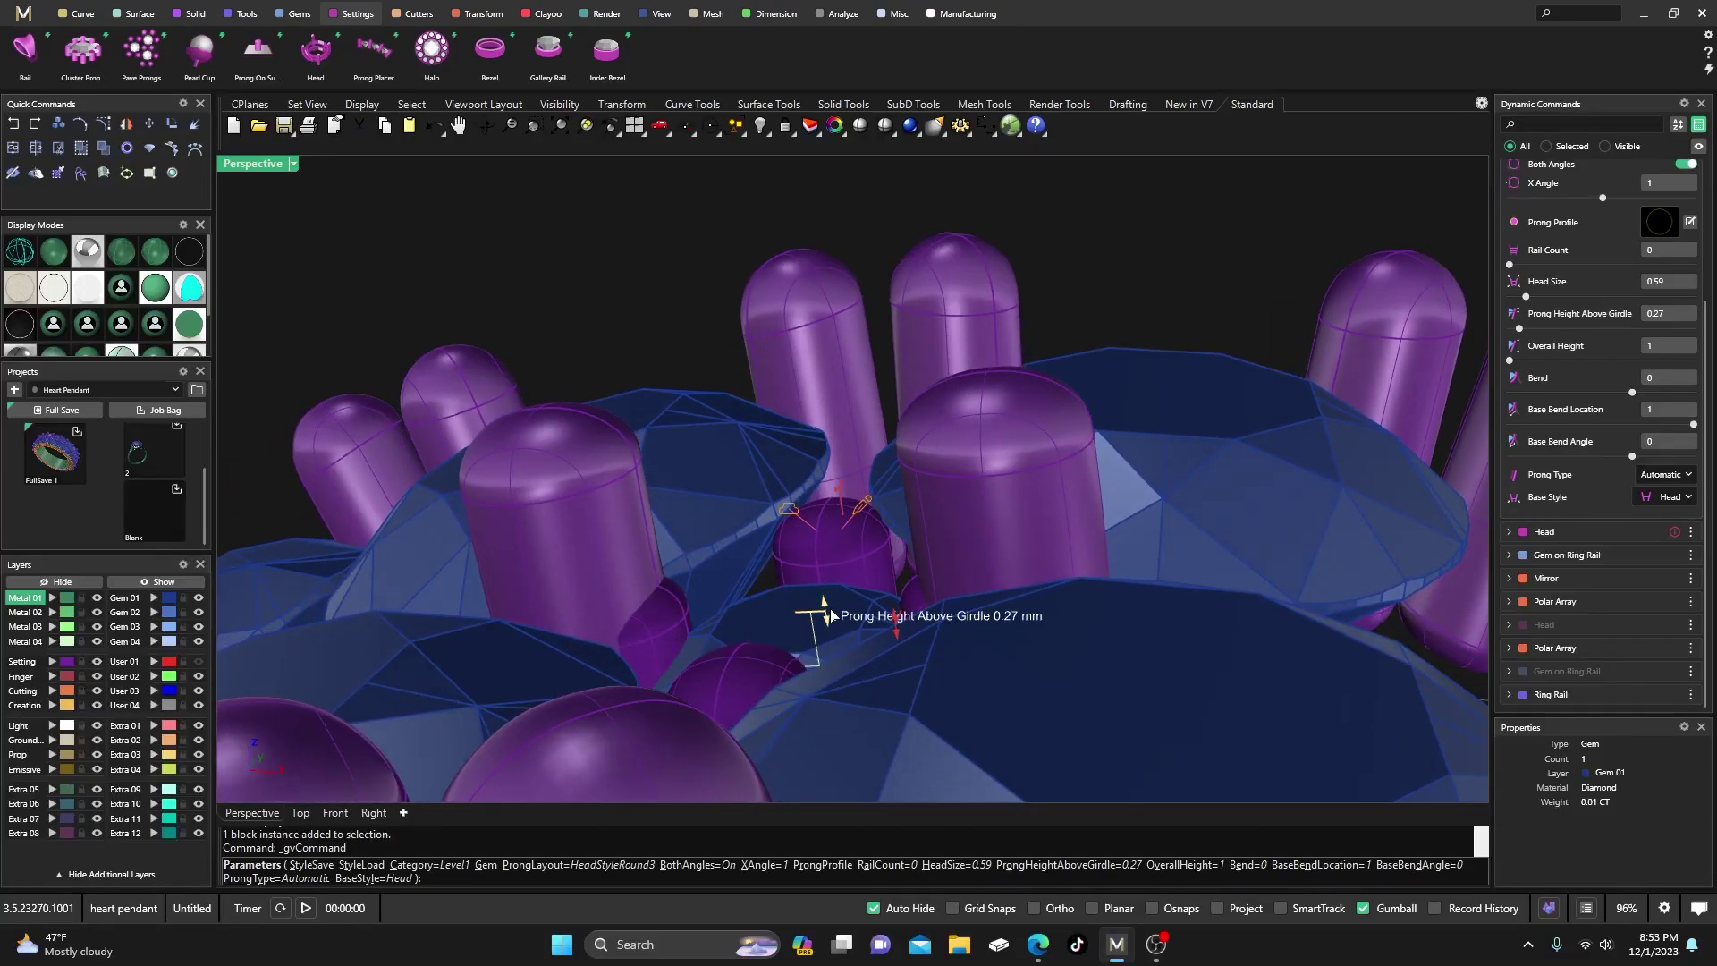
{"action": "left_click_drag", "start_coordinate": [828, 615], "coordinate": [826, 604]}
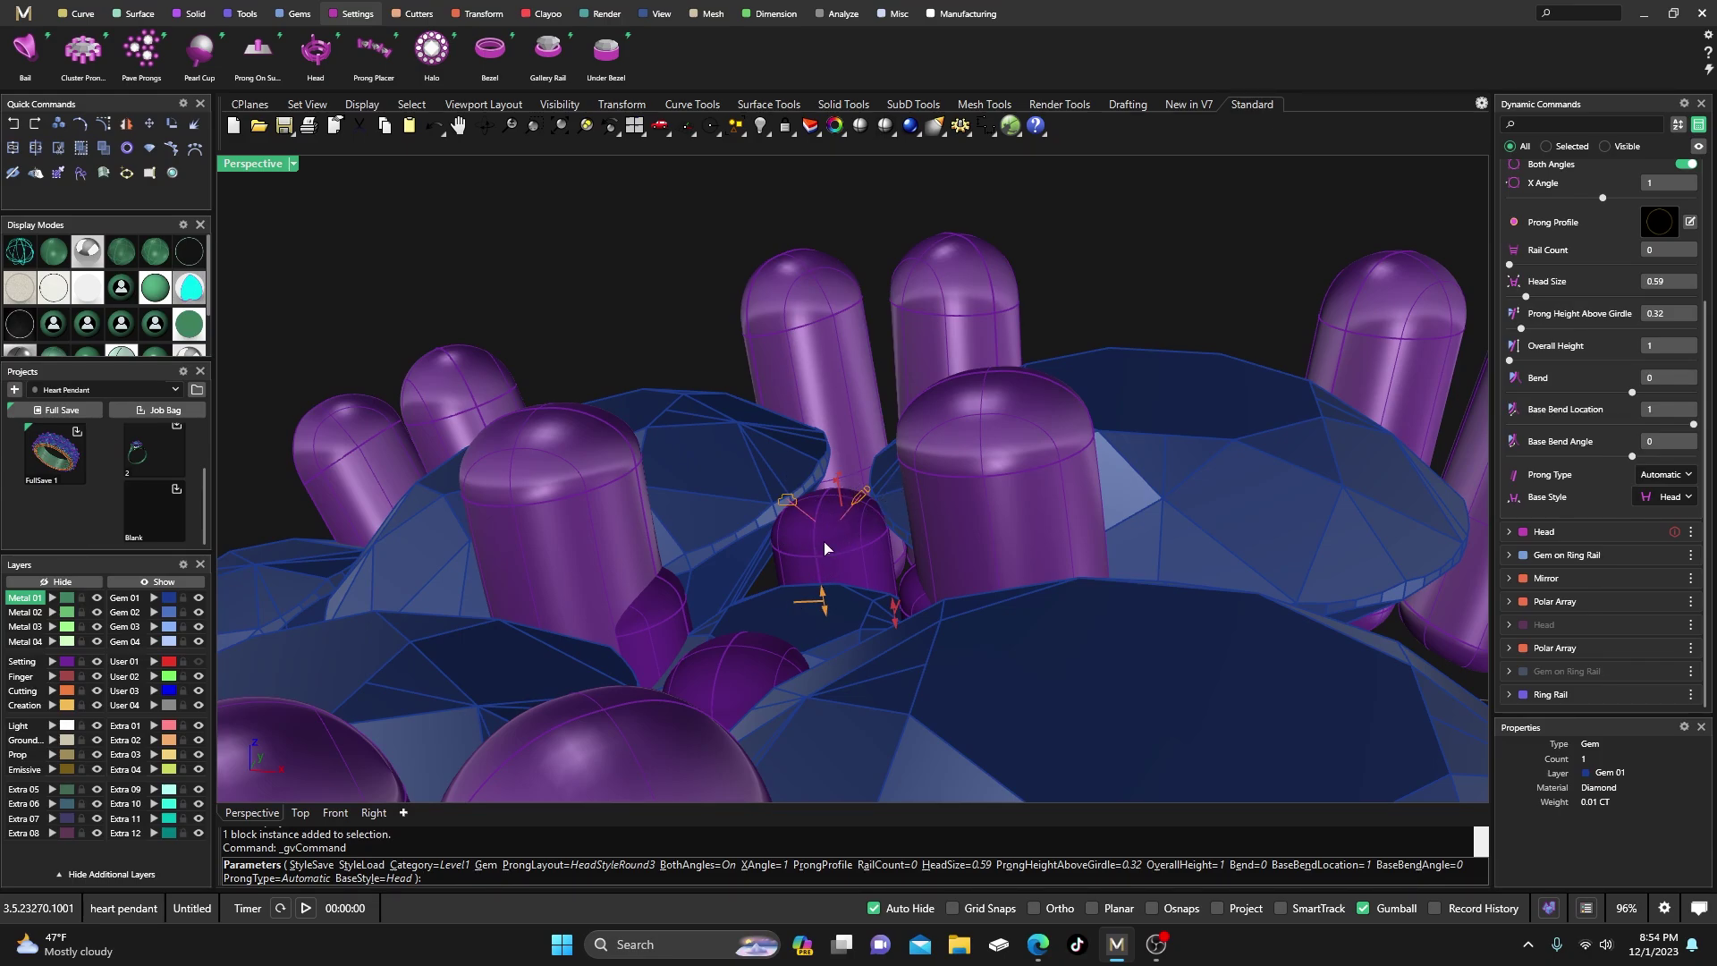
{"action": "right_click_drag", "start_coordinate": [824, 548], "coordinate": [856, 567]}
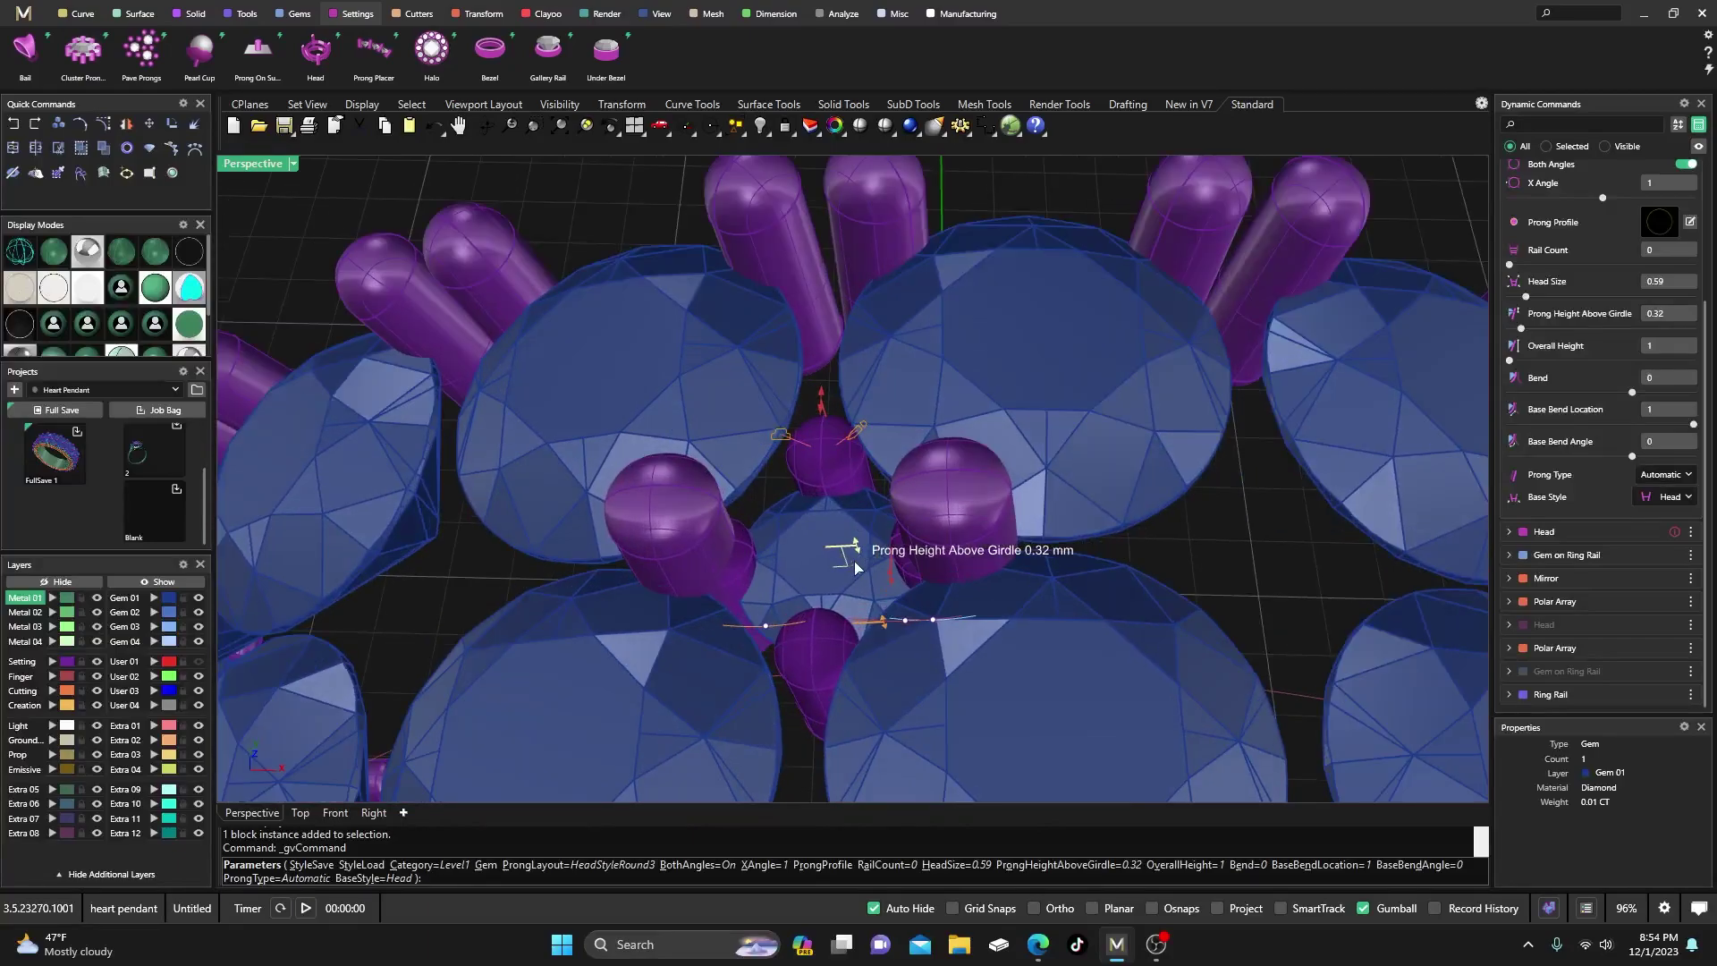
{"action": "scroll", "coordinate": [855, 567], "scroll_direction": "up", "scroll_amount": 2}
{"action": "right_click", "coordinate": [856, 567]}
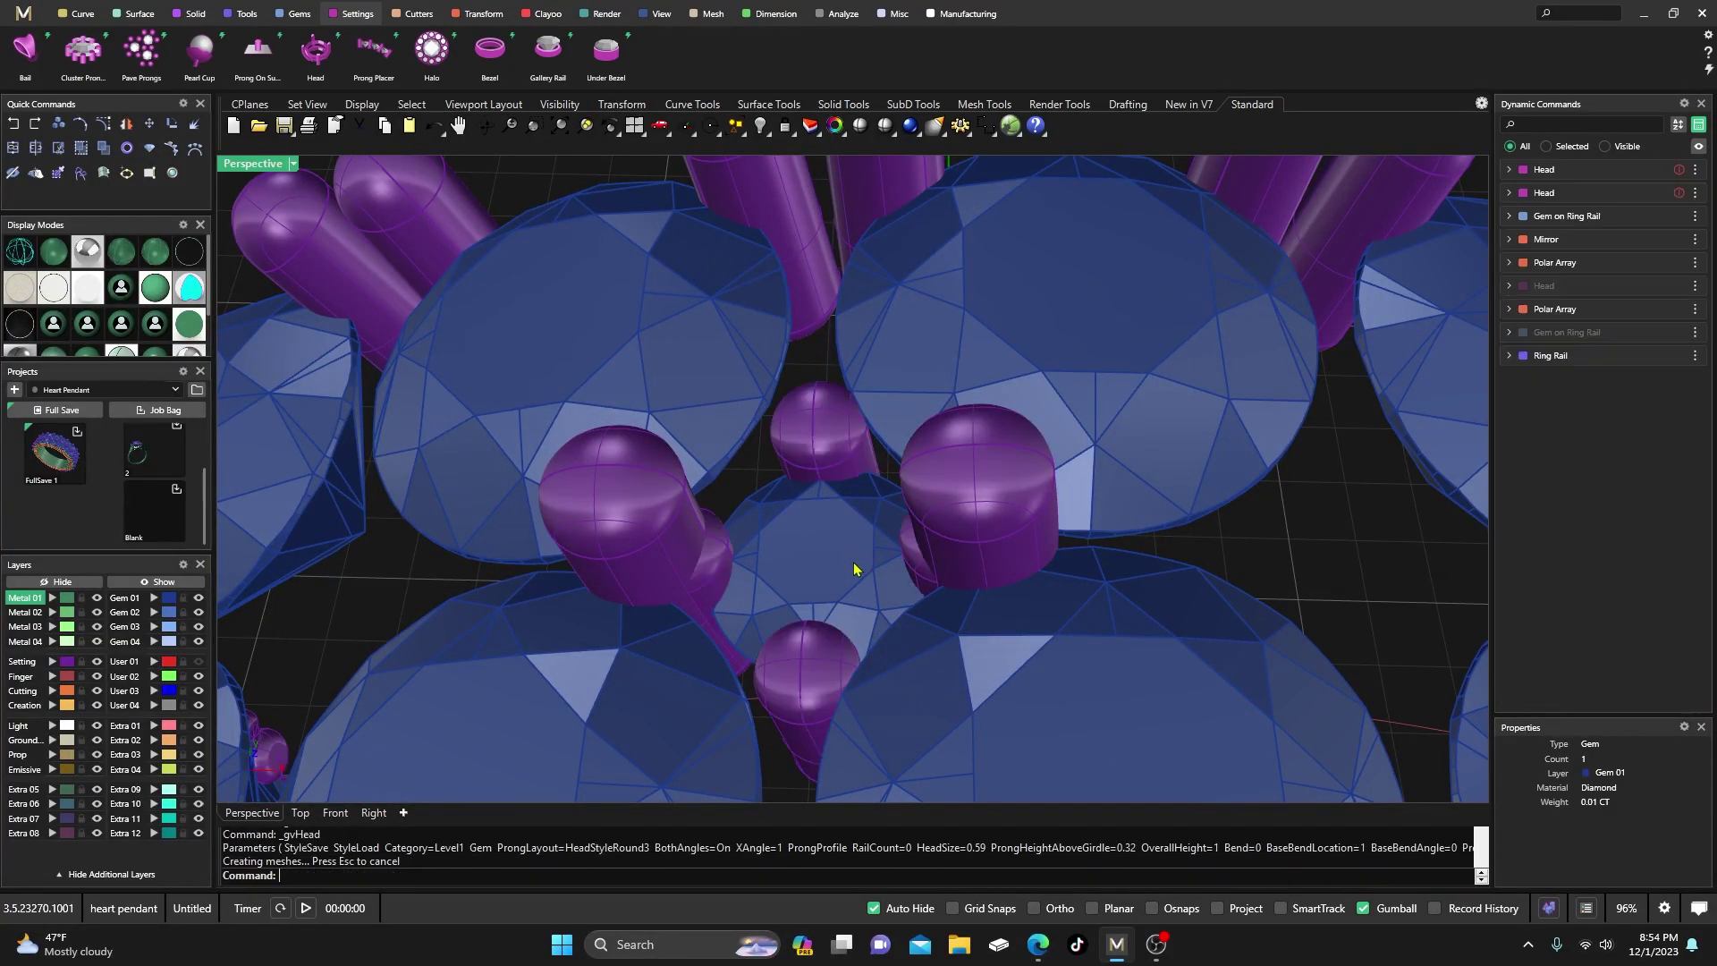
- Ungroup the four small prongs and move the two beside the large center prongs to layer User 01
{"action": "right_click_drag", "start_coordinate": [854, 540], "coordinate": [814, 499]}
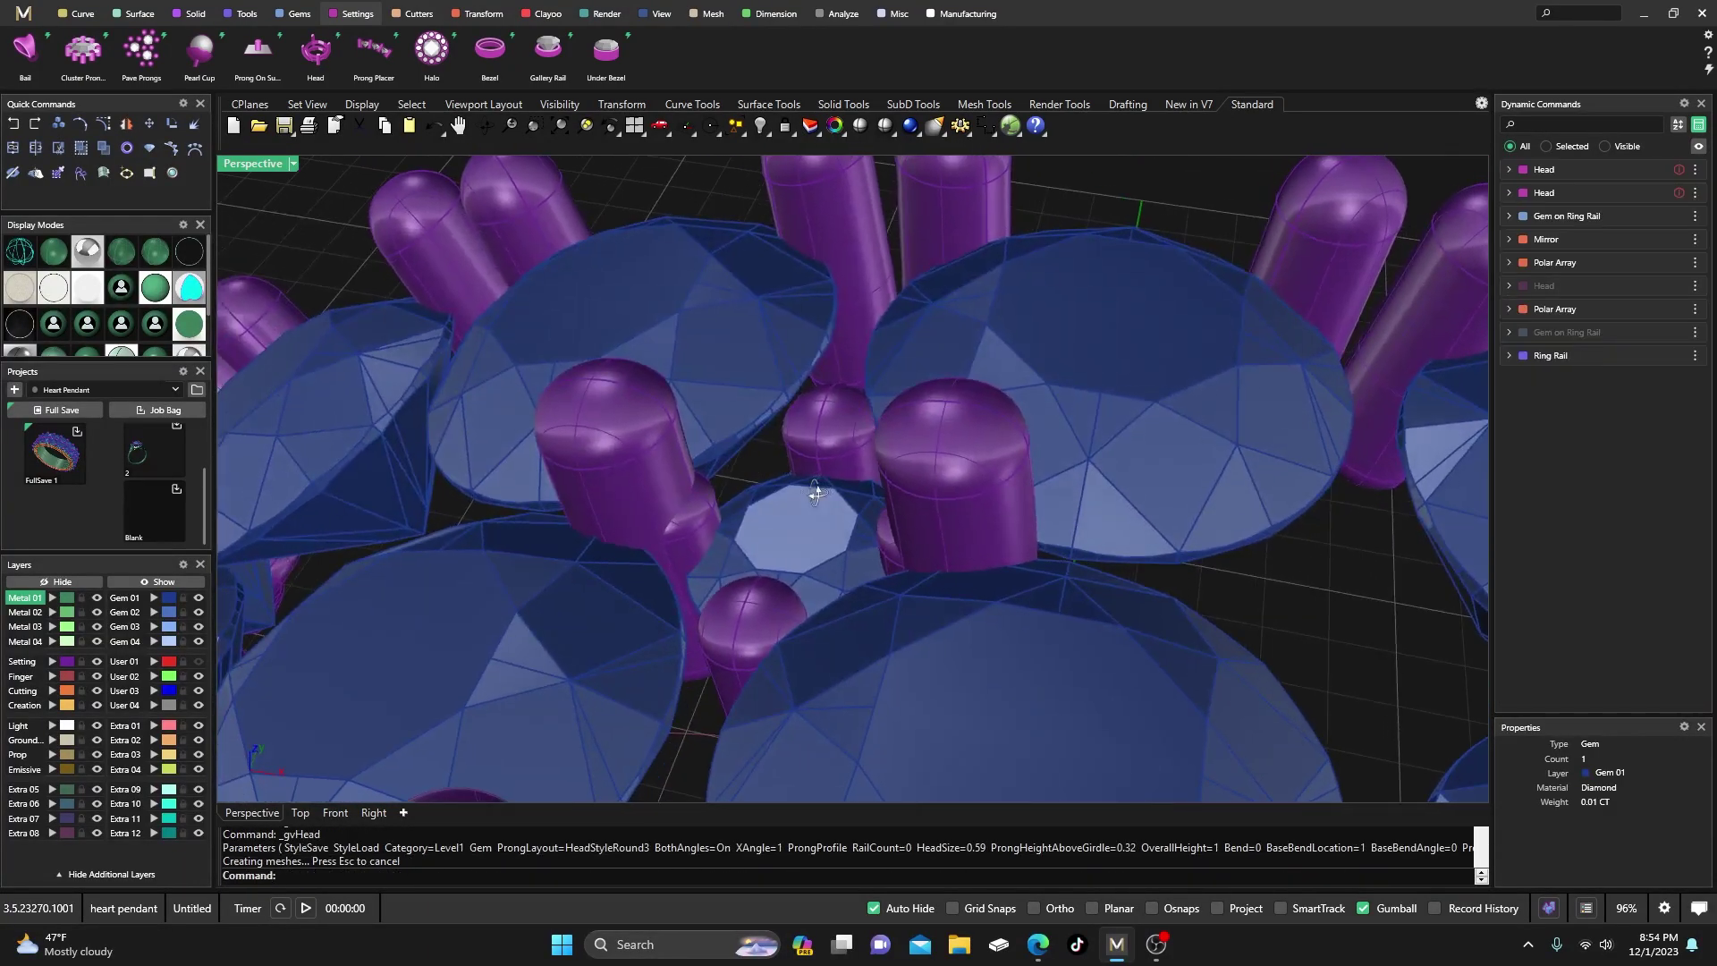
{"action": "left_click", "coordinate": [838, 444]}
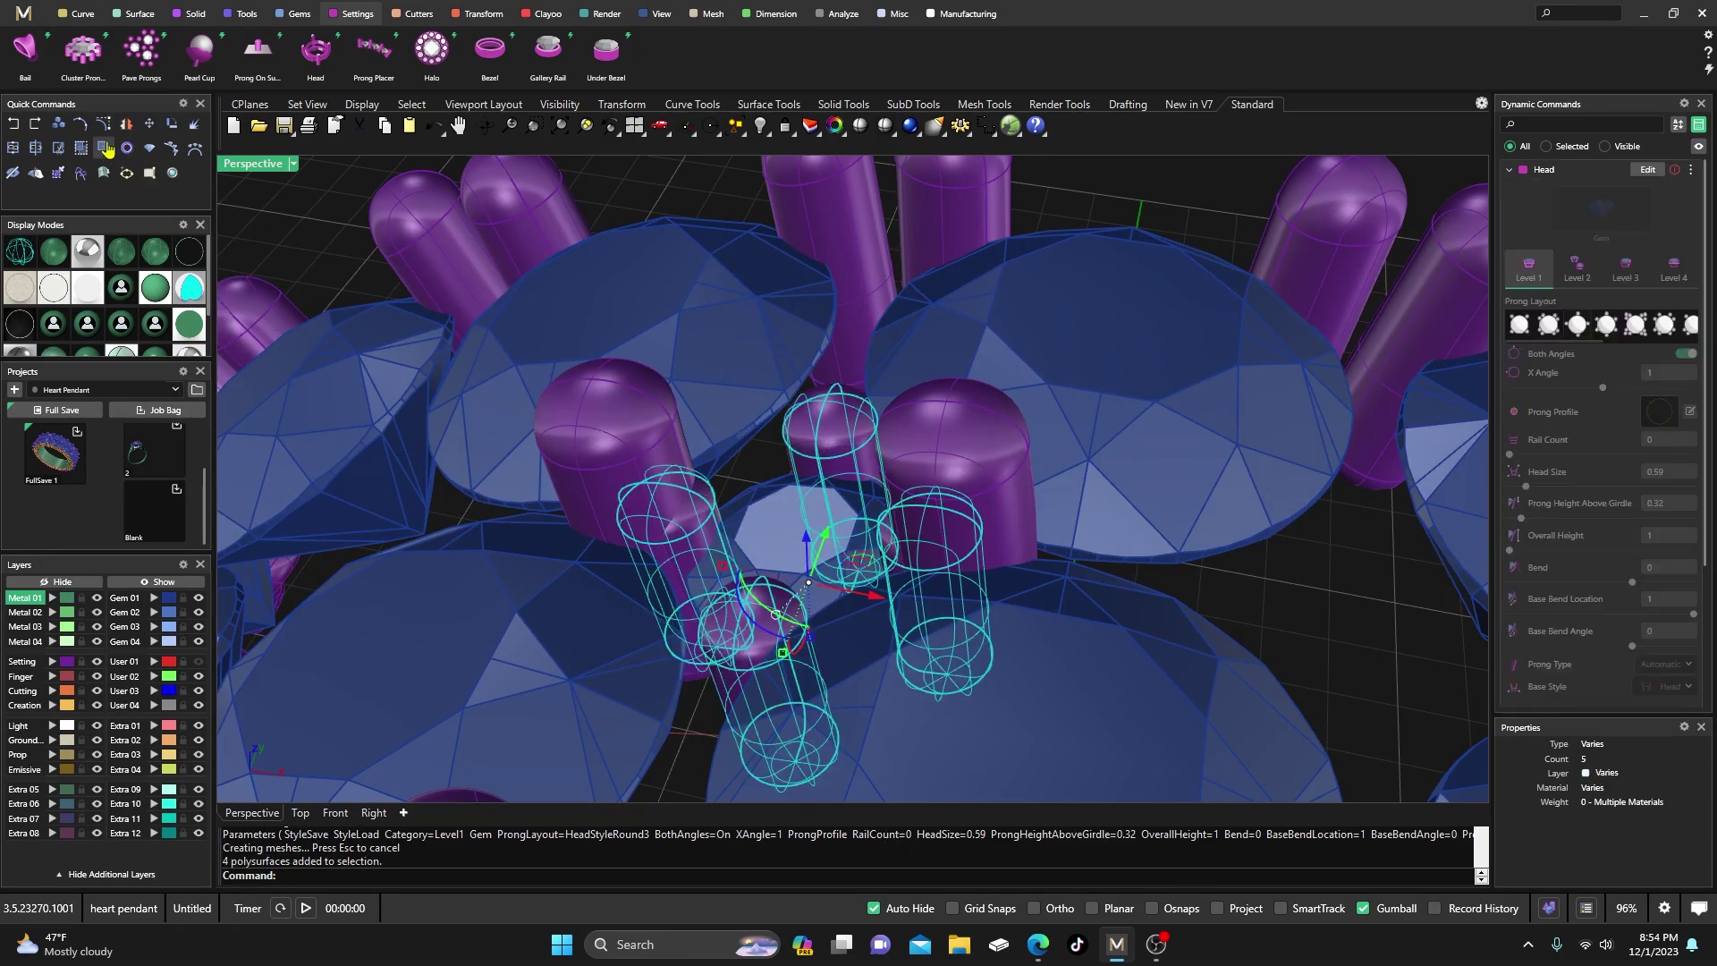
{"action": "key", "text": "Delete"}
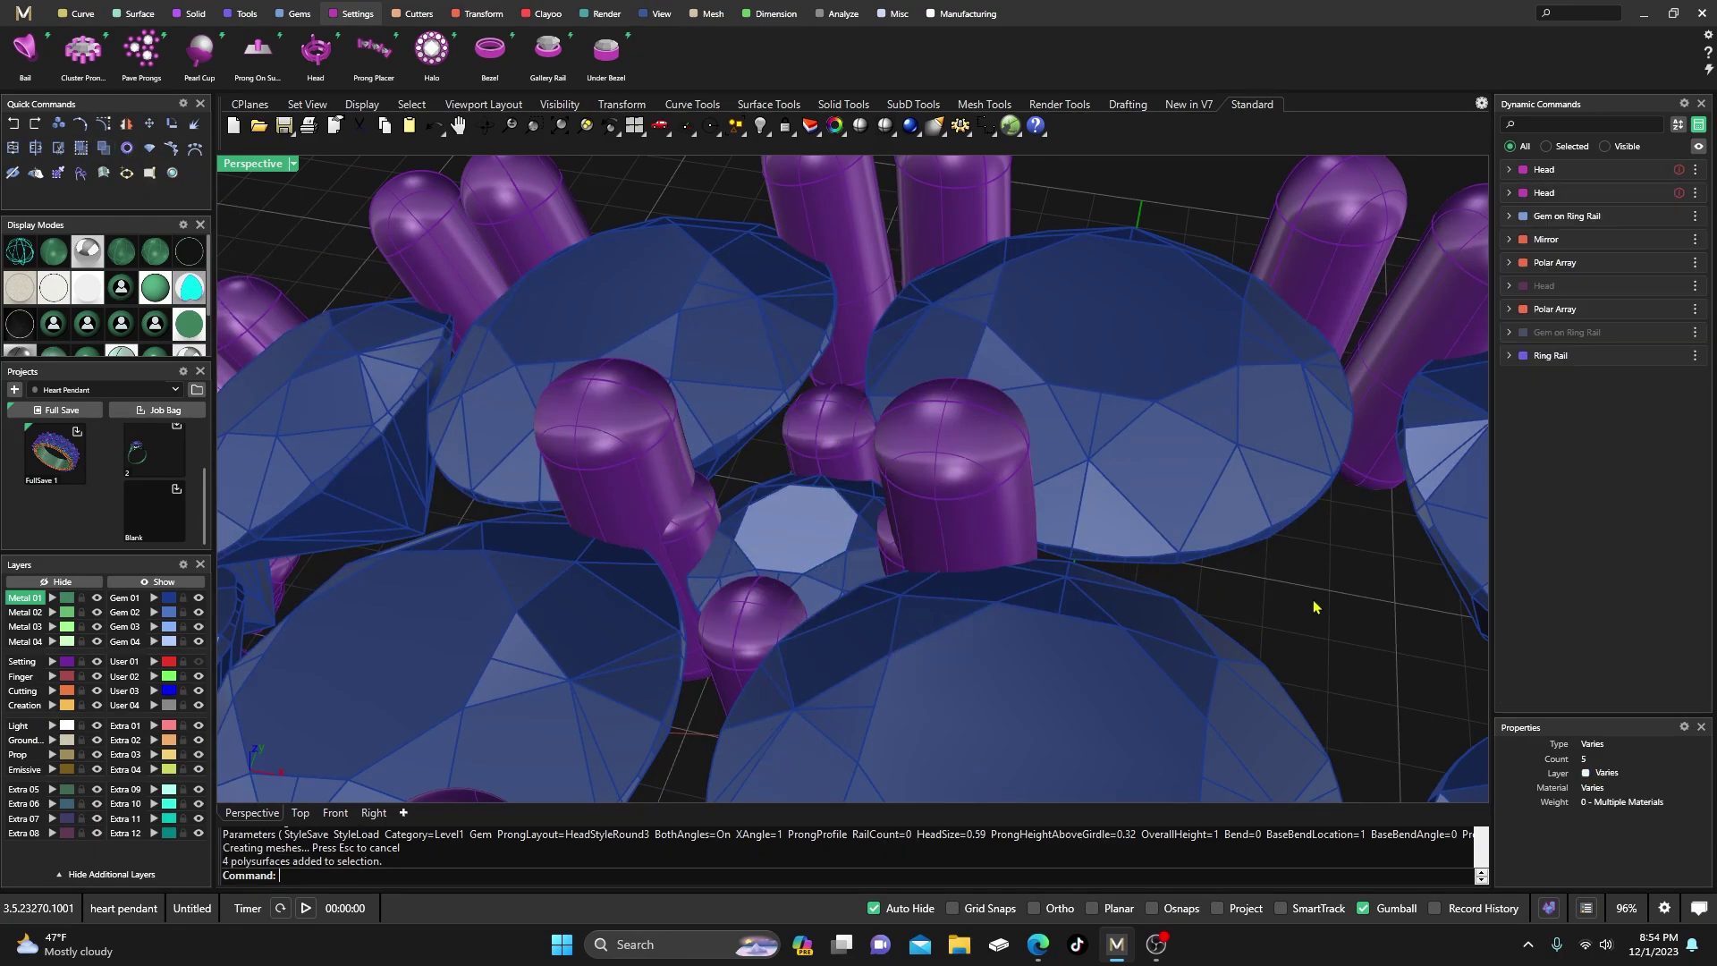
{"action": "left_click", "coordinate": [701, 529]}
{"action": "right_click_drag", "start_coordinate": [703, 530], "coordinate": [833, 555]}
{"action": "left_click", "coordinate": [892, 467], "text": "shift"}
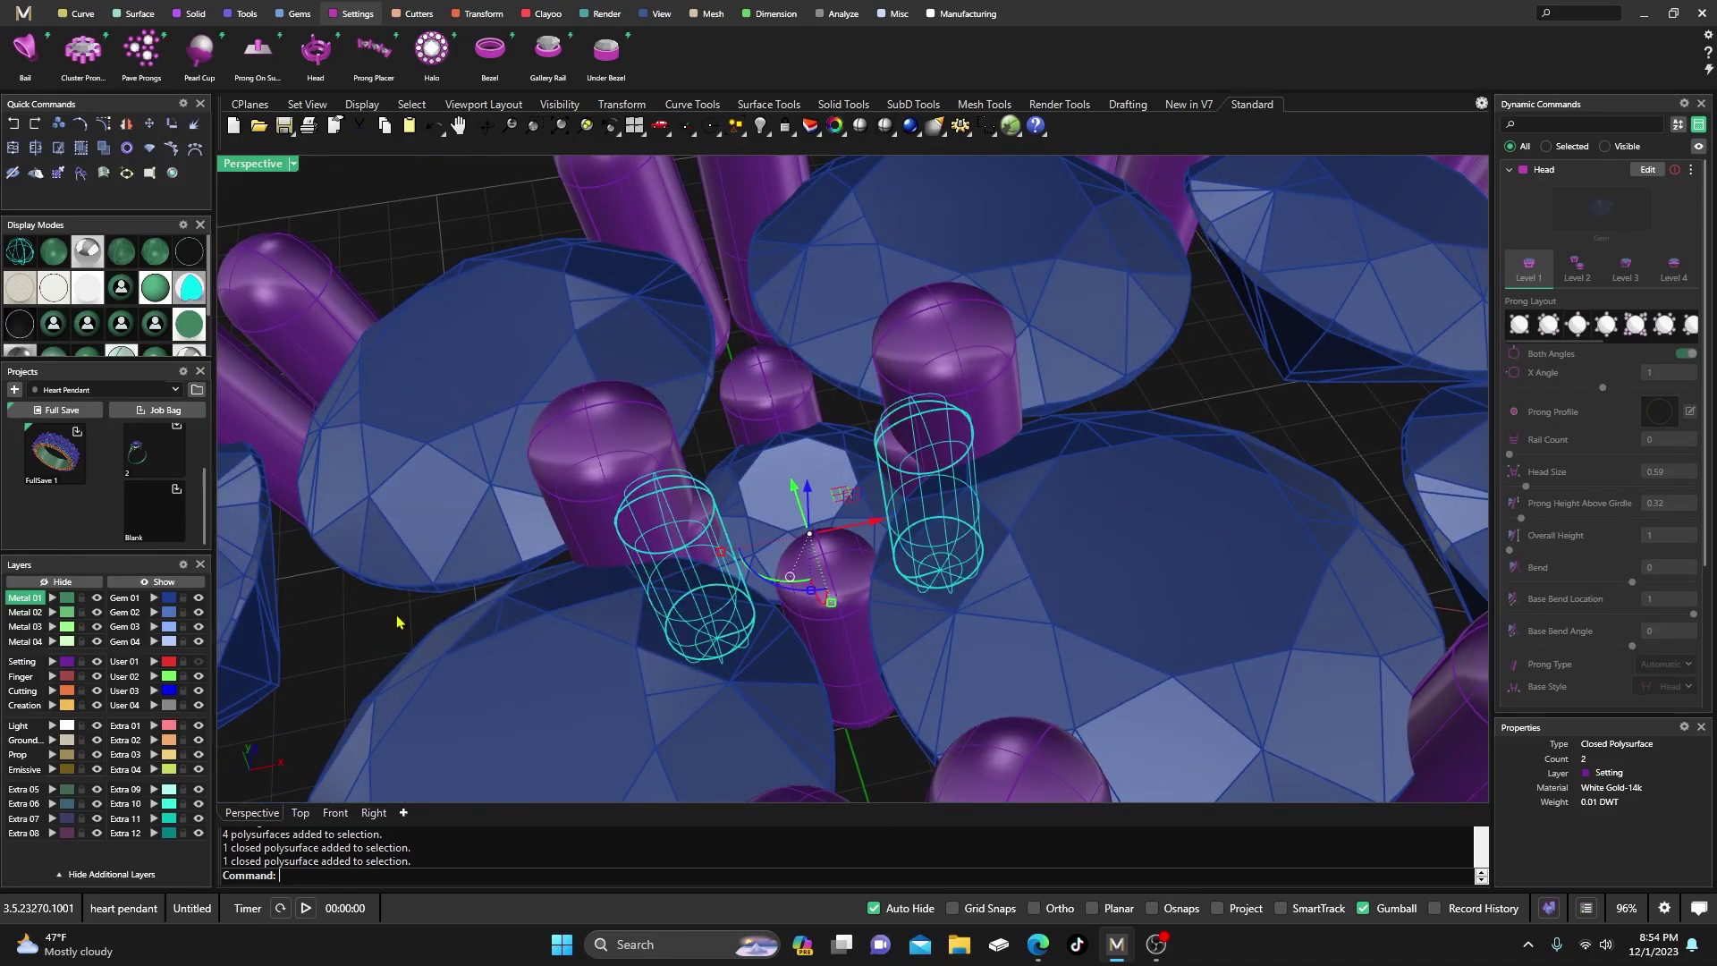
{"action": "left_click", "coordinate": [154, 661]}
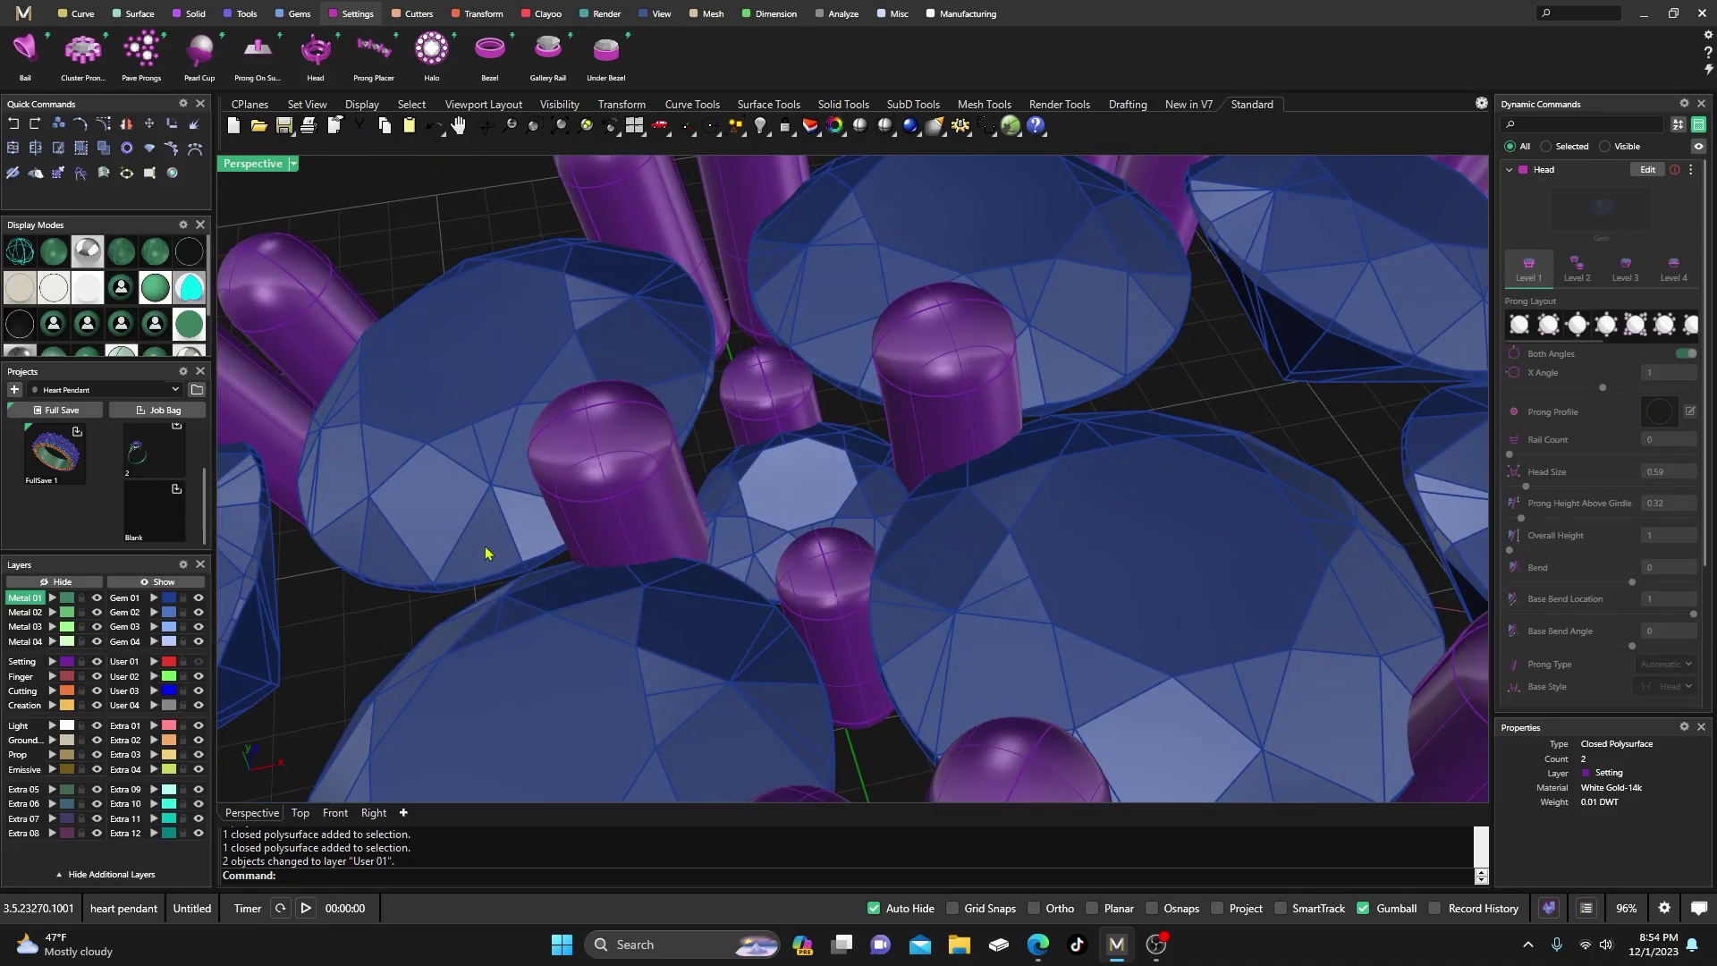
- Group the two remaining small prongs that are aligned across the band
{"action": "left_click", "coordinate": [784, 404]}
{"action": "left_click", "coordinate": [823, 591], "text": "shift"}
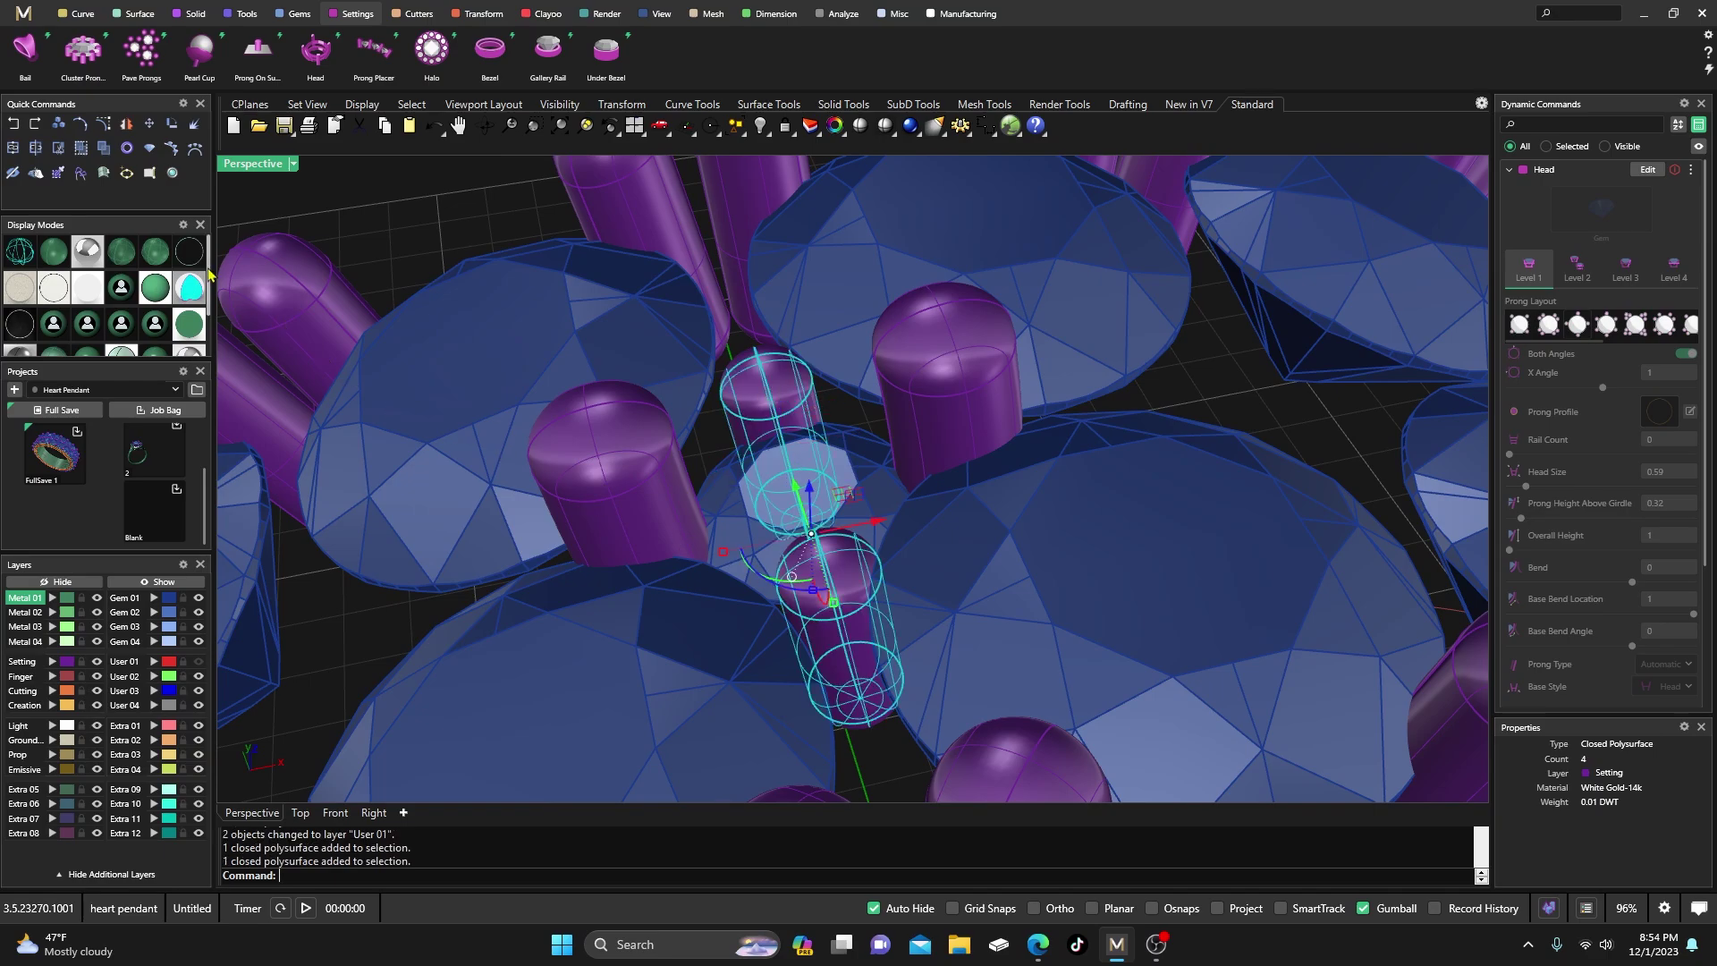
{"action": "left_click", "coordinate": [36, 149]}
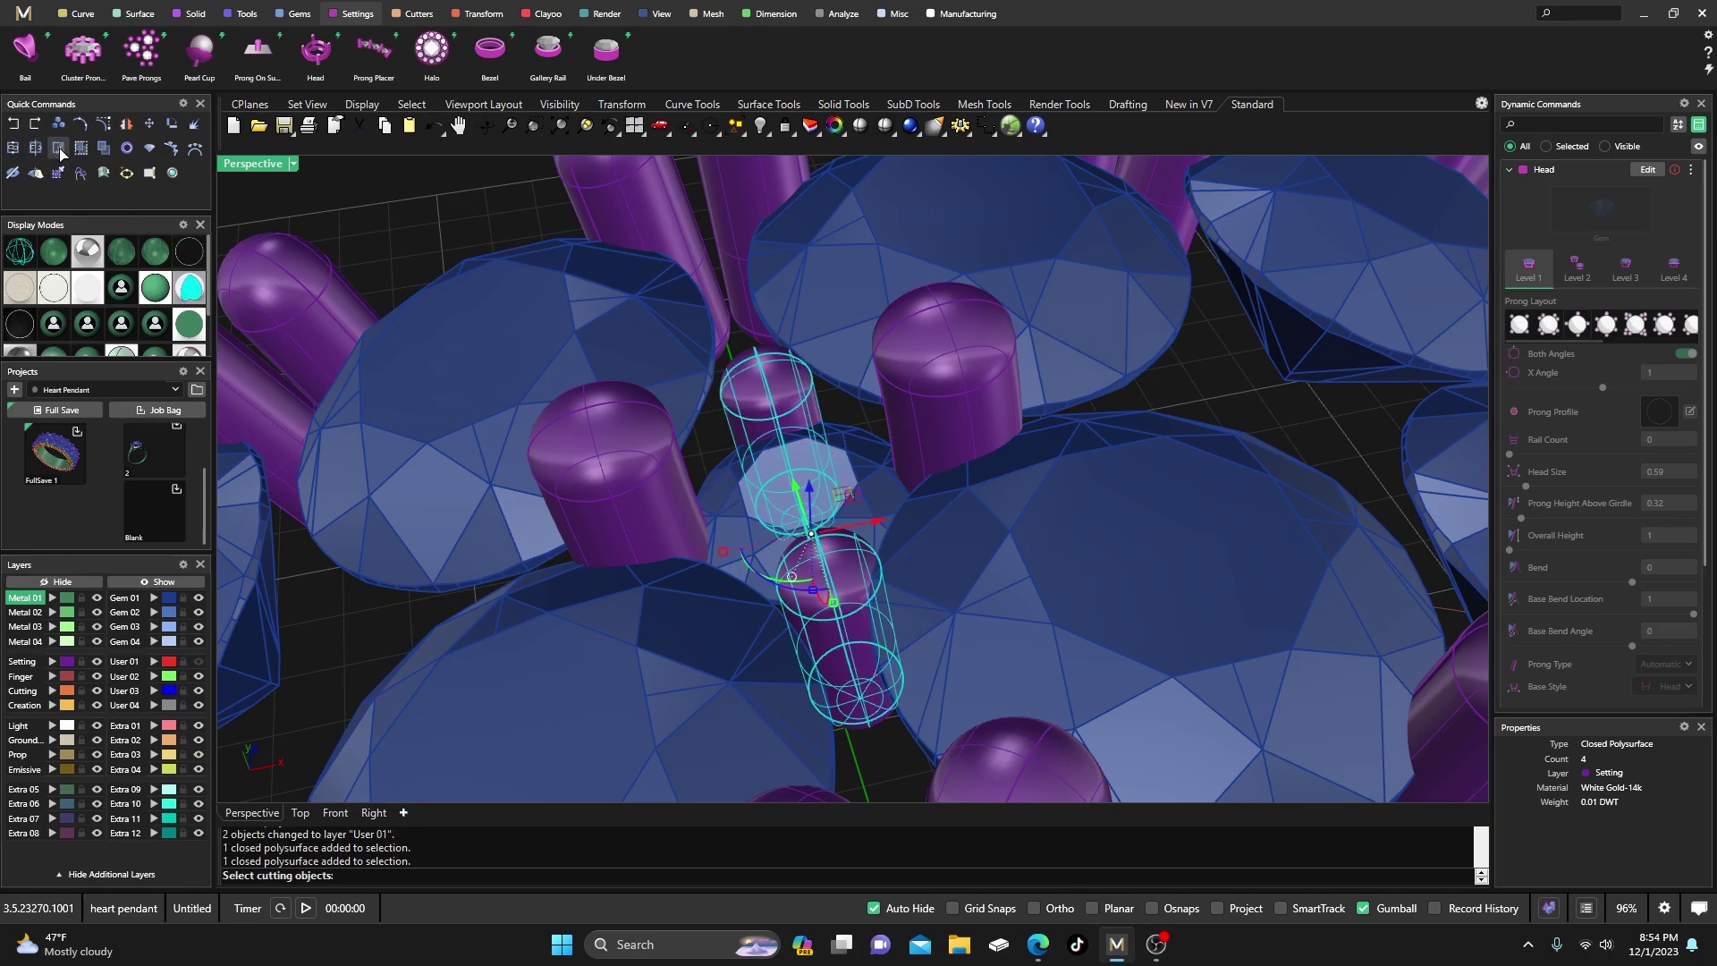
{"action": "key", "text": "Escape"}
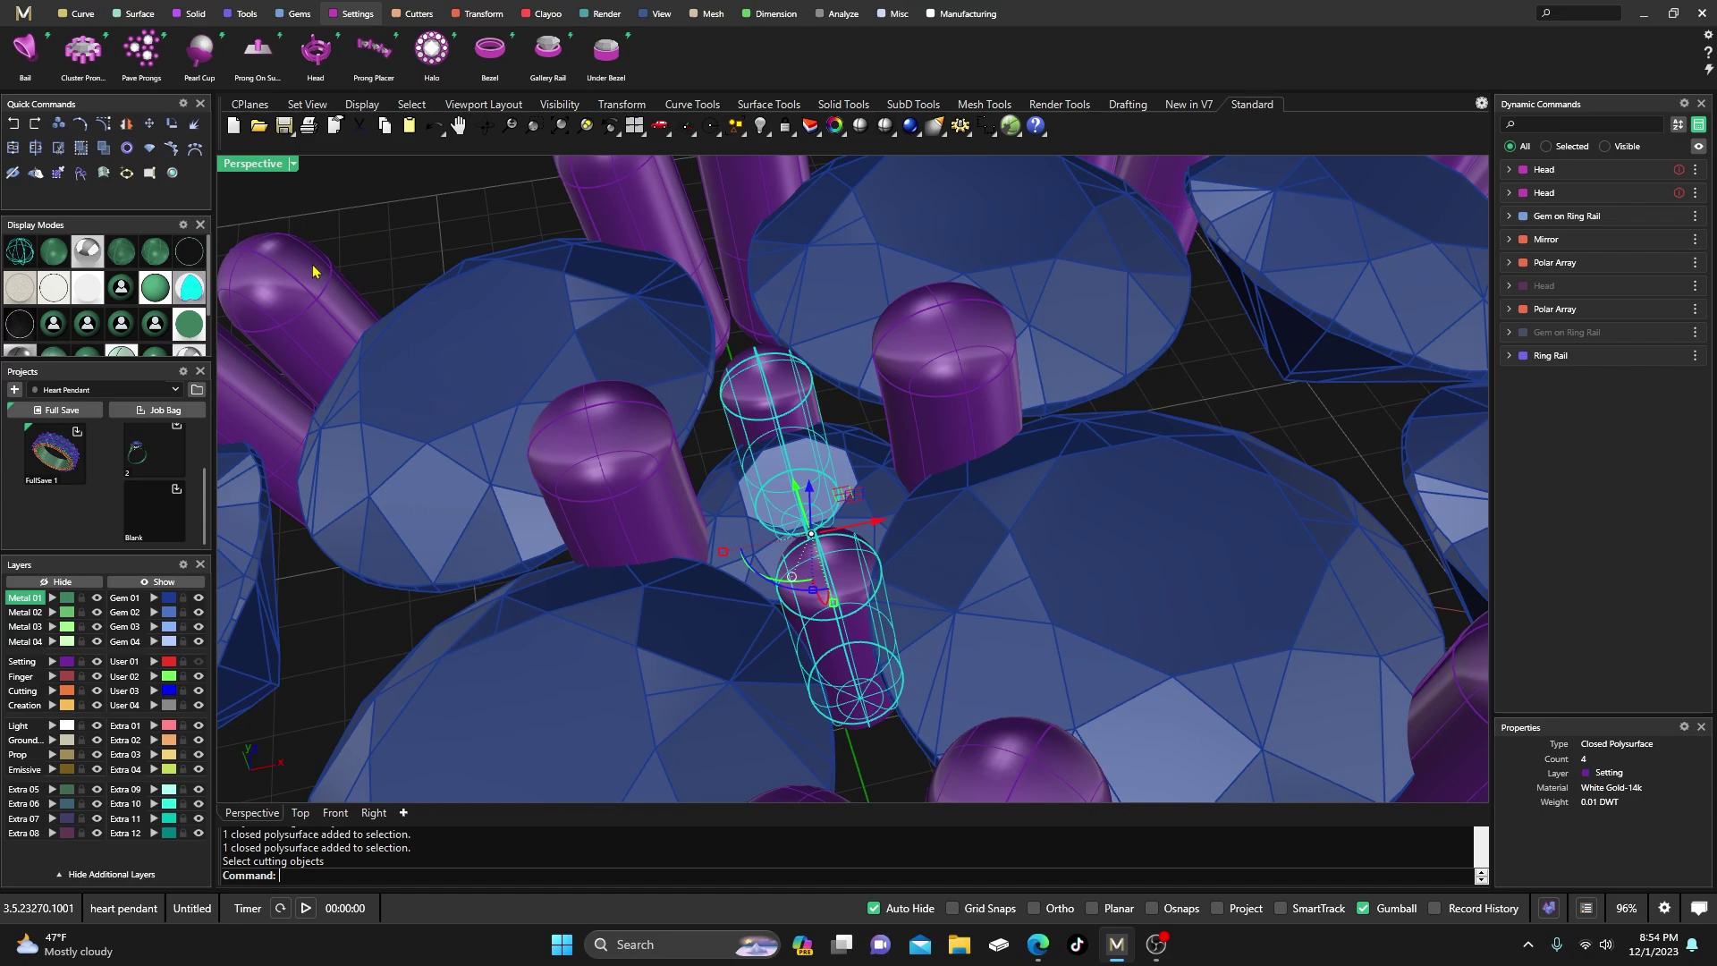
{"action": "key", "text": "Escape"}
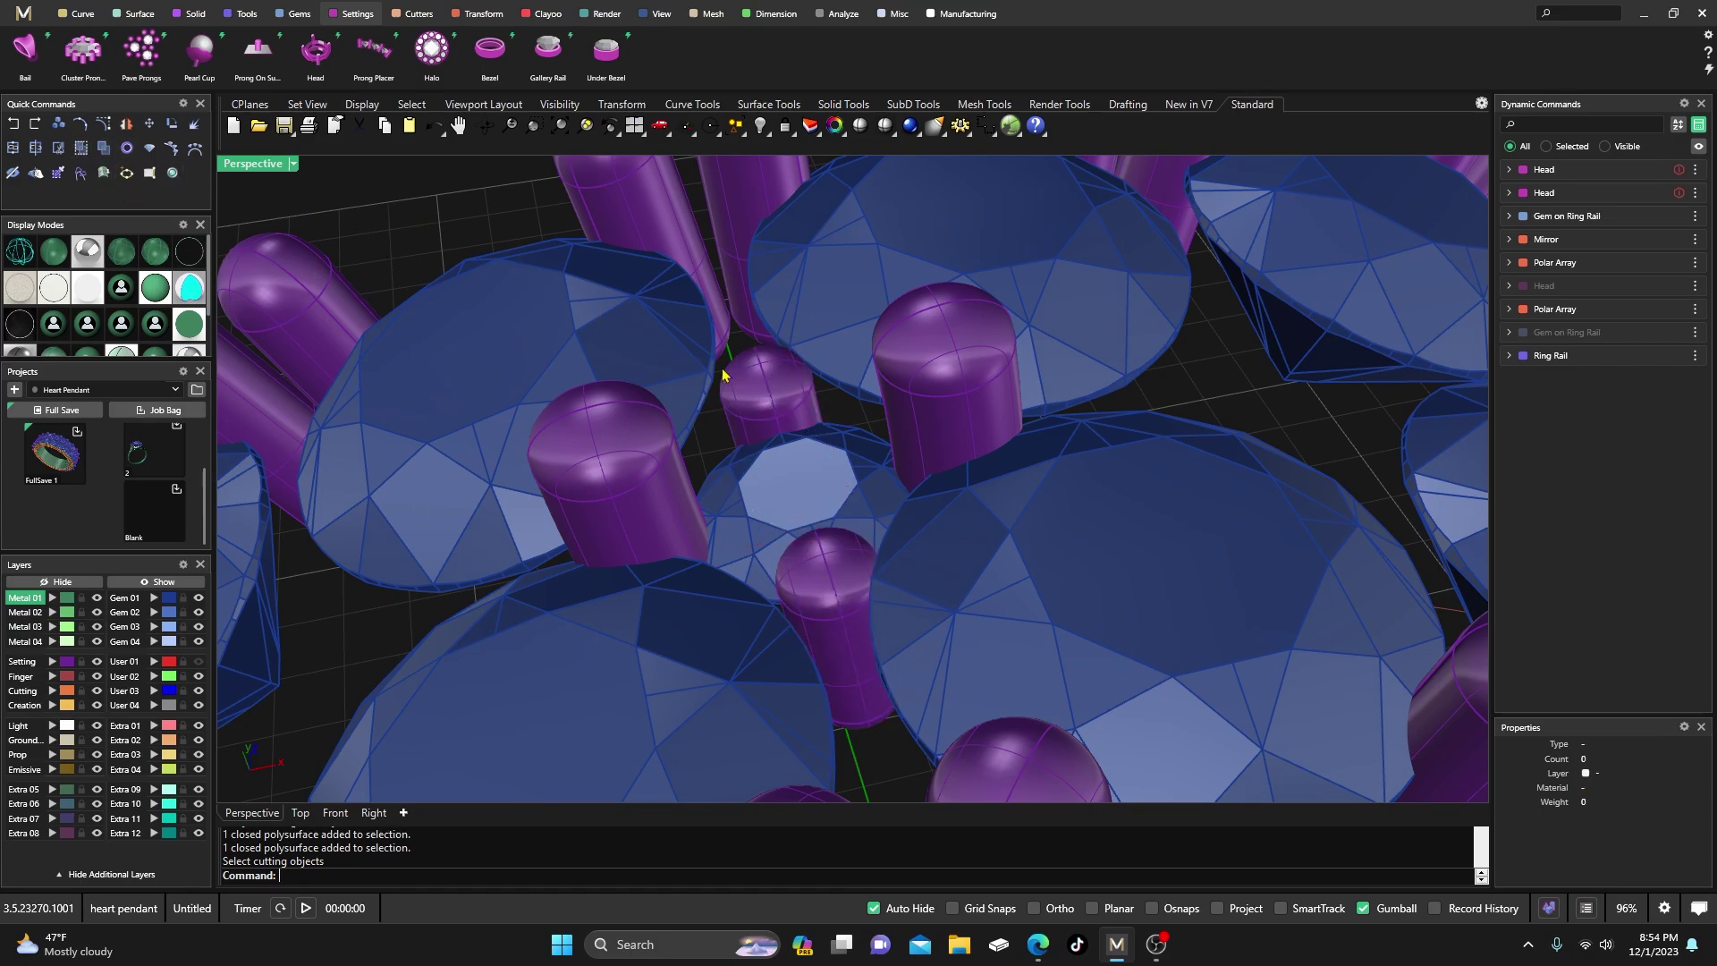
{"action": "left_click", "coordinate": [774, 396]}
{"action": "left_click", "coordinate": [890, 386]}
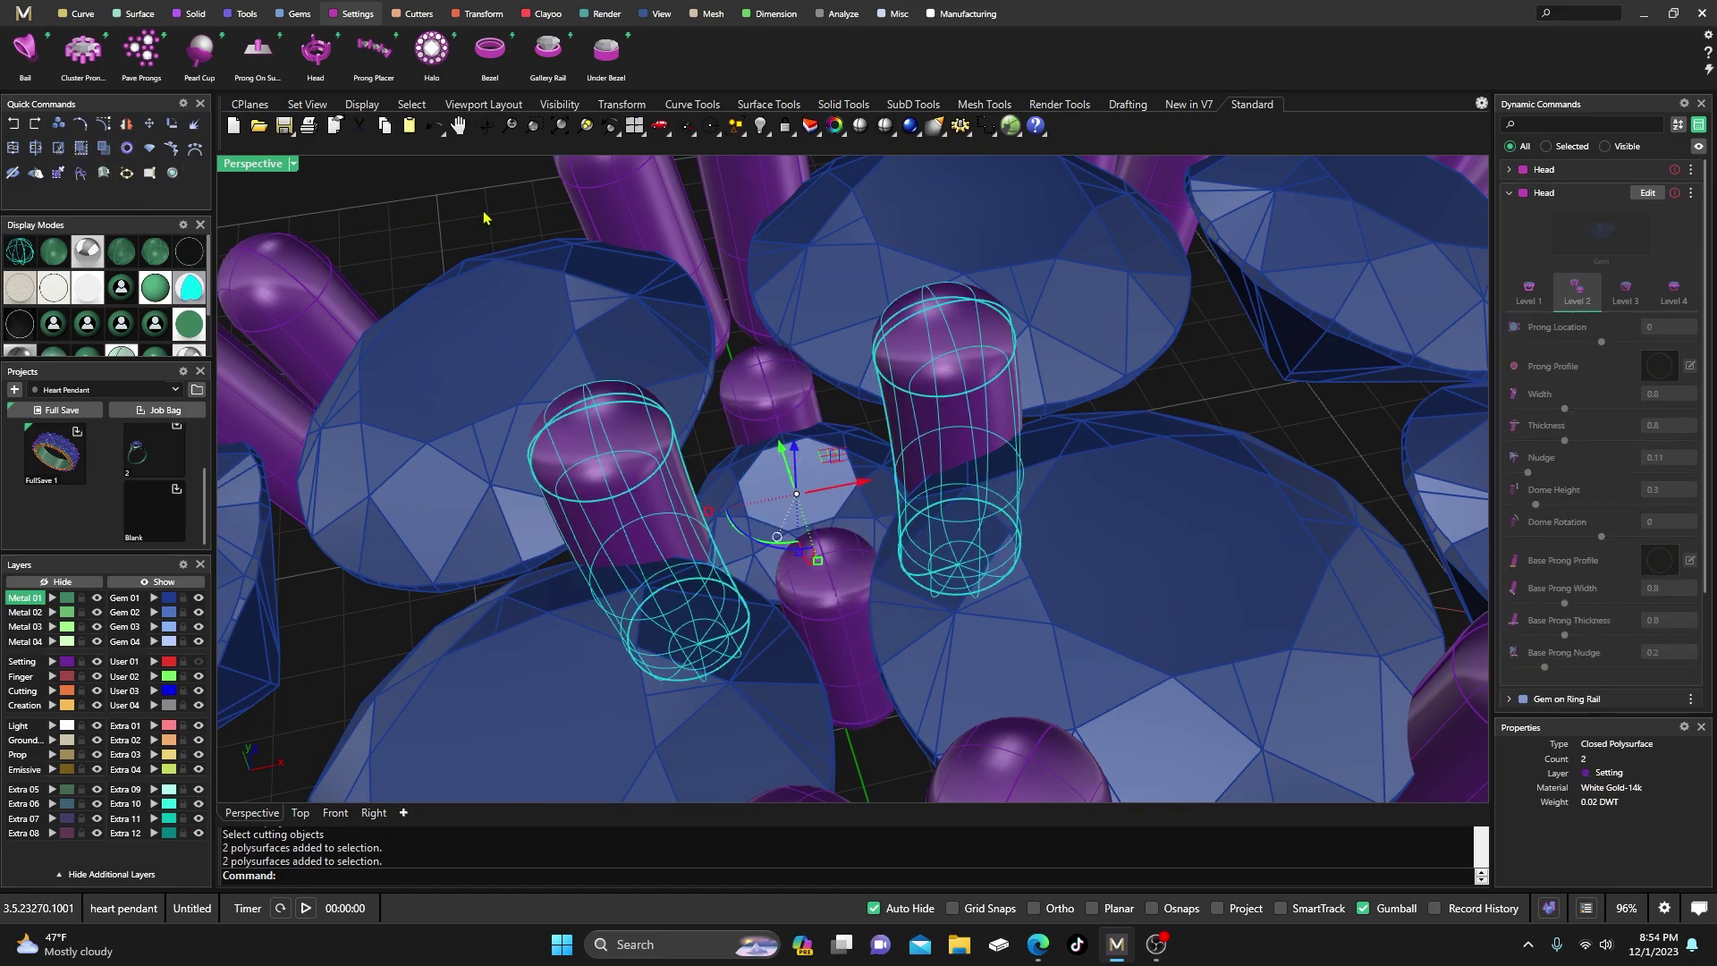
{"action": "key", "text": "Escape"}
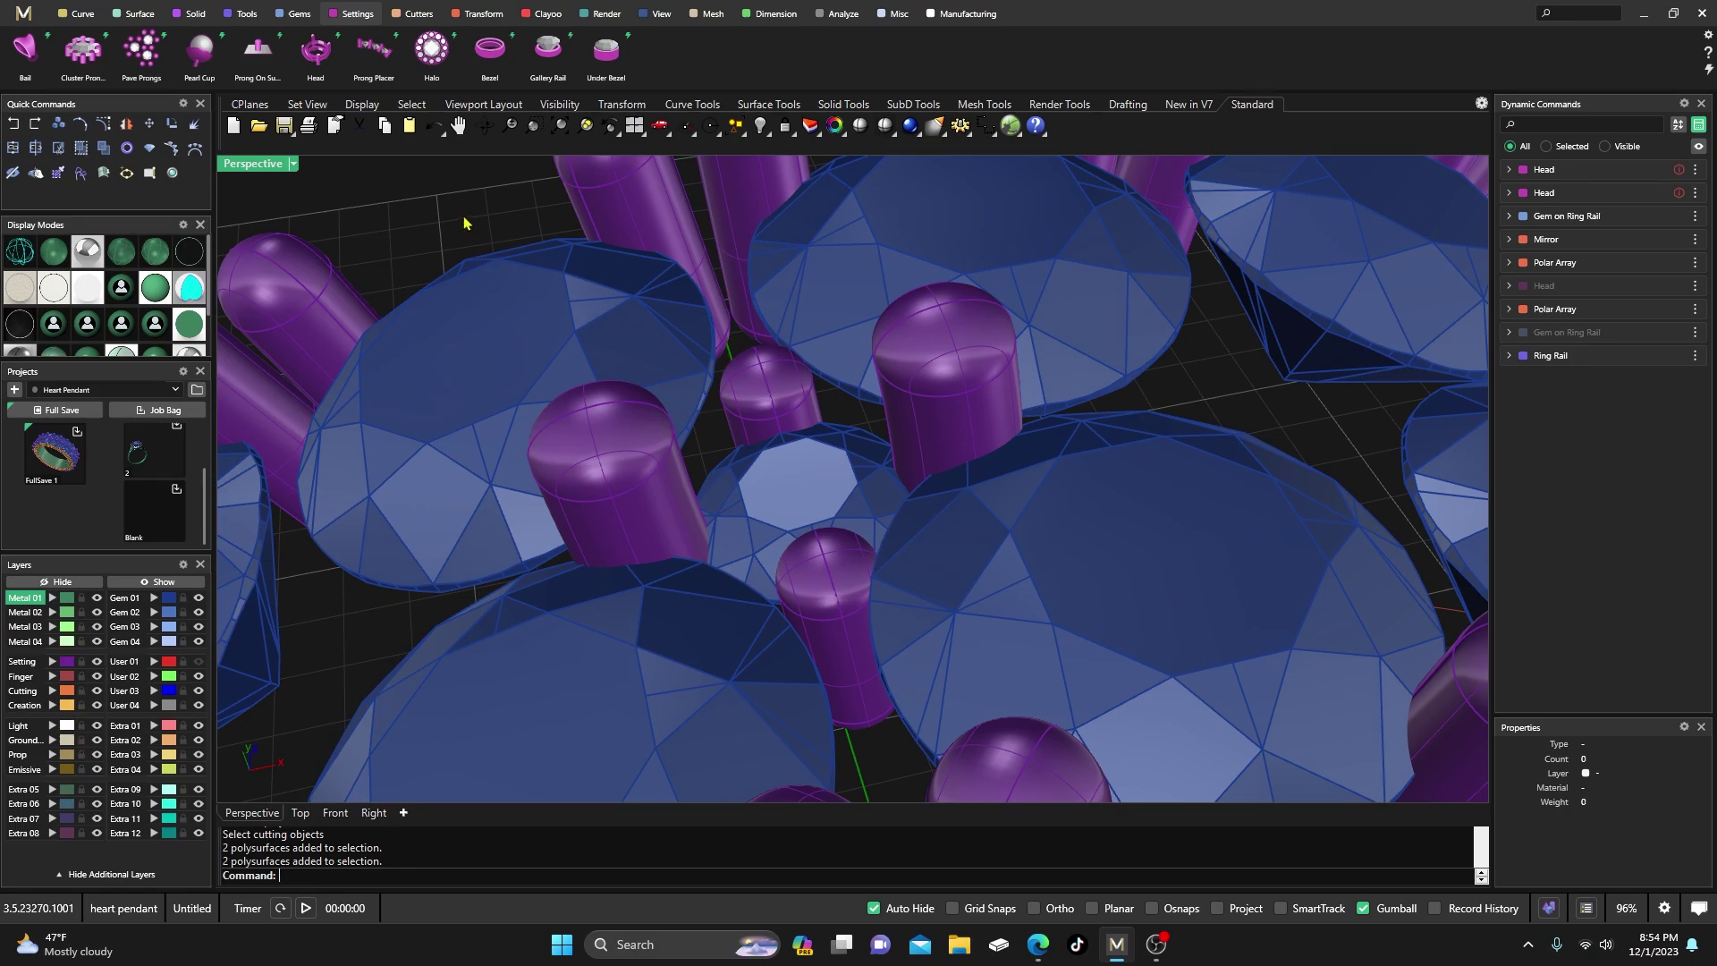
- Polar-array the small center gem with its two large and two small prongs, using an object count of 21
{"action": "scroll", "coordinate": [731, 393], "scroll_direction": "down", "scroll_amount": 5}
{"action": "scroll", "coordinate": [715, 438], "scroll_direction": "up", "scroll_amount": 3}
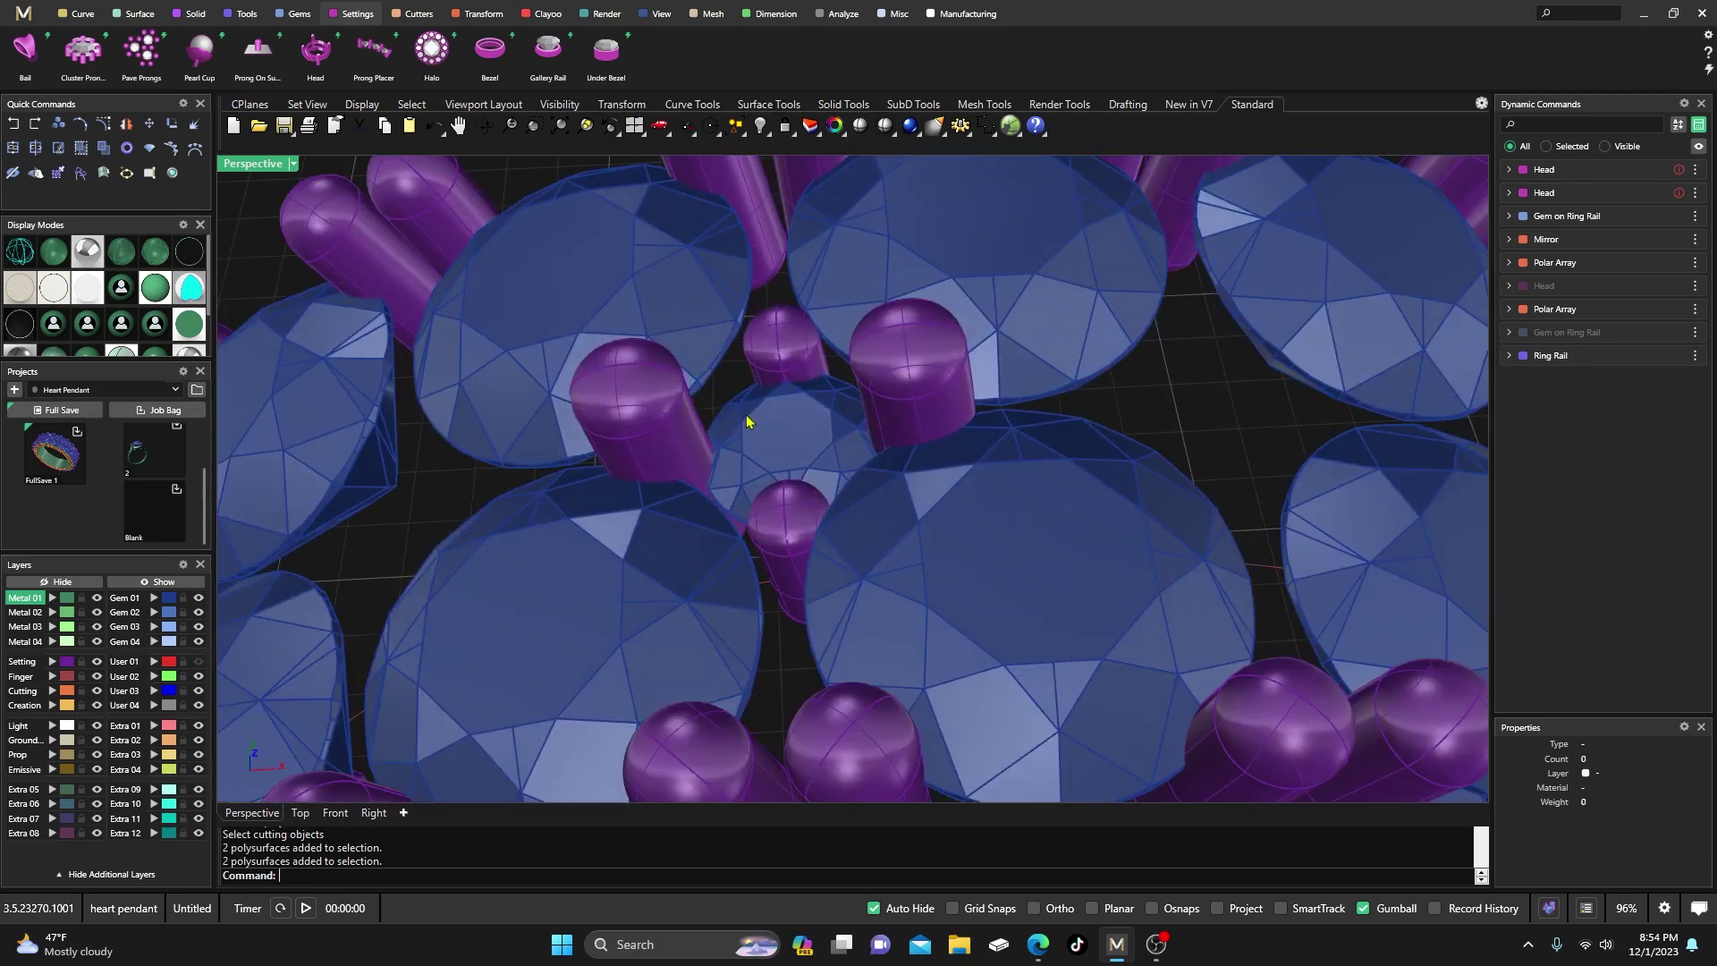
{"action": "scroll", "coordinate": [751, 414], "scroll_direction": "down", "scroll_amount": 3}
{"action": "mouse_move", "coordinate": [763, 441]}
{"action": "right_mouse_down"}
{"action": "mouse_move", "coordinate": [775, 396]}
{"action": "mouse_move", "coordinate": [751, 427]}
{"action": "right_mouse_up"}
{"action": "scroll", "coordinate": [777, 401], "scroll_direction": "down", "scroll_amount": 4}
{"action": "scroll", "coordinate": [751, 428], "scroll_direction": "up", "scroll_amount": 4}
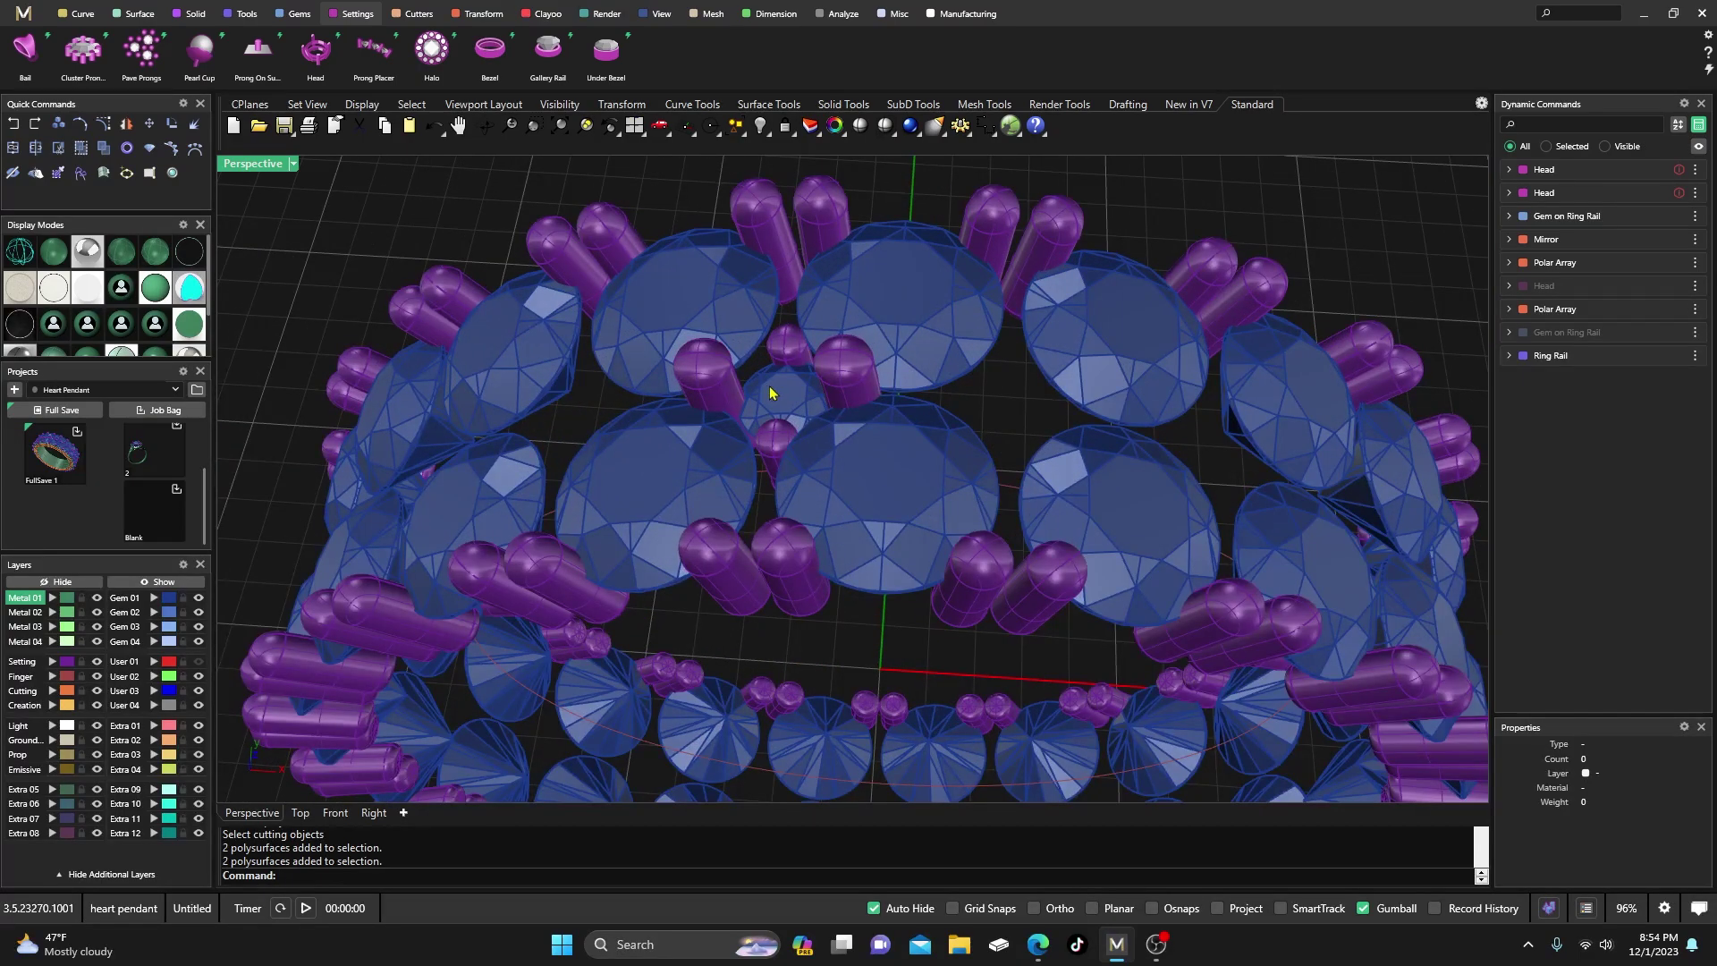
{"action": "left_click", "coordinate": [772, 394]}
{"action": "left_click", "coordinate": [774, 346], "text": "shift"}
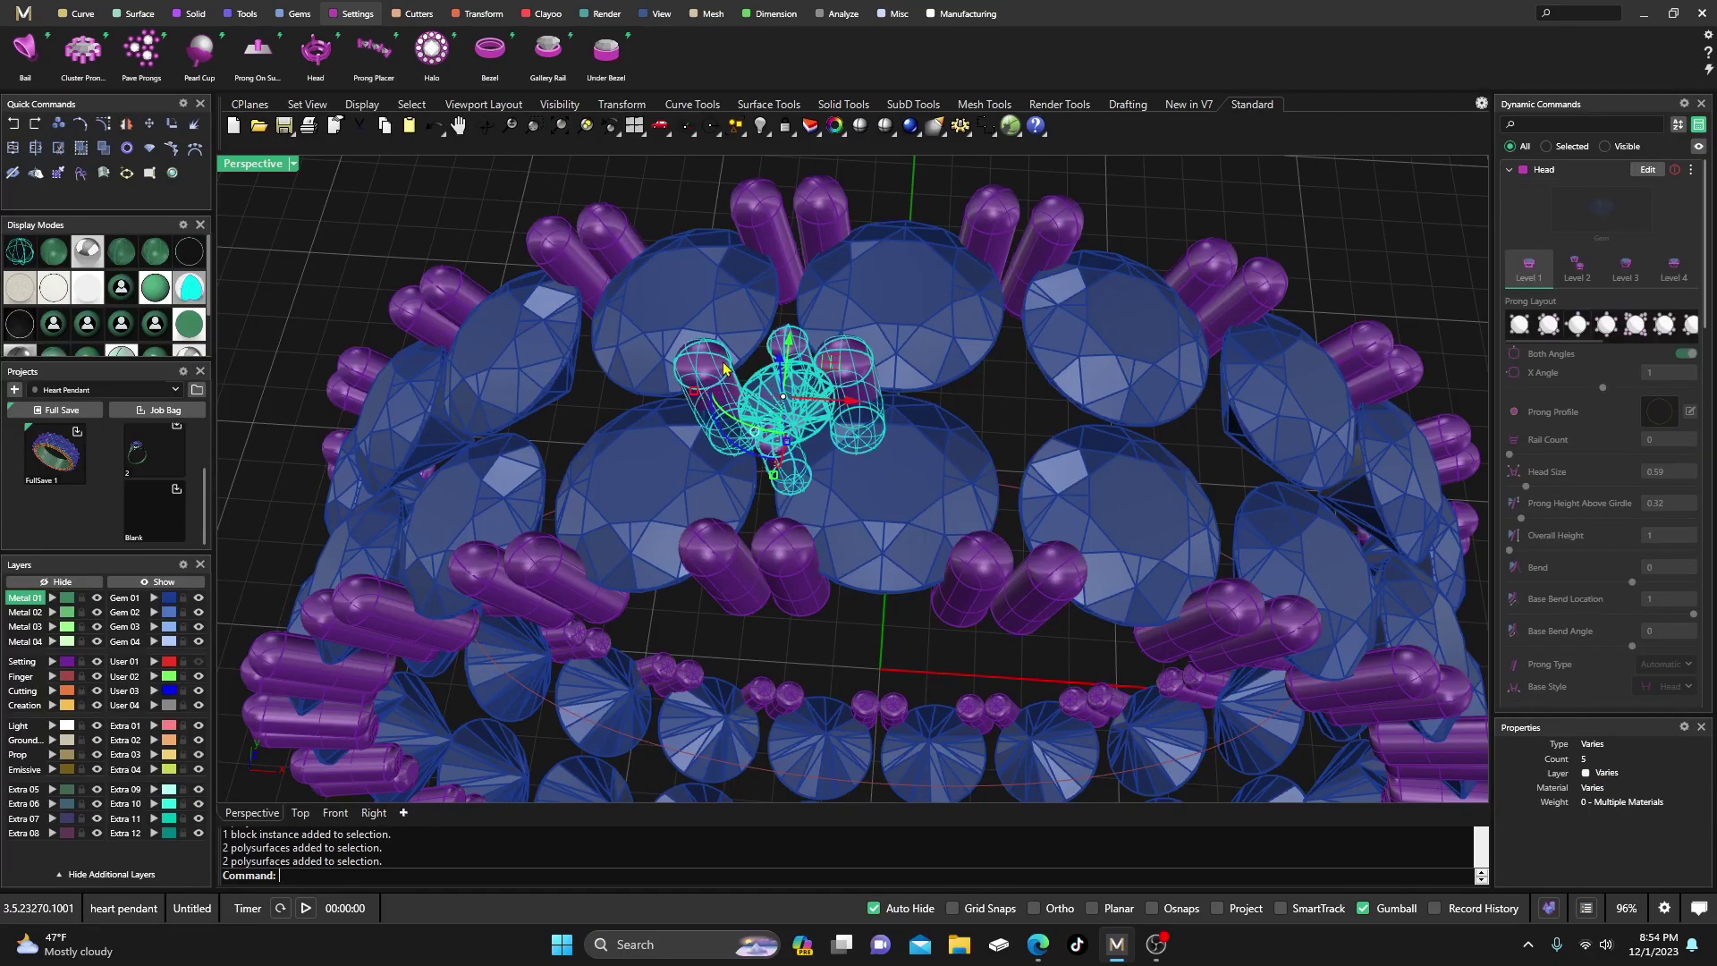
{"action": "left_click", "coordinate": [464, 16]}
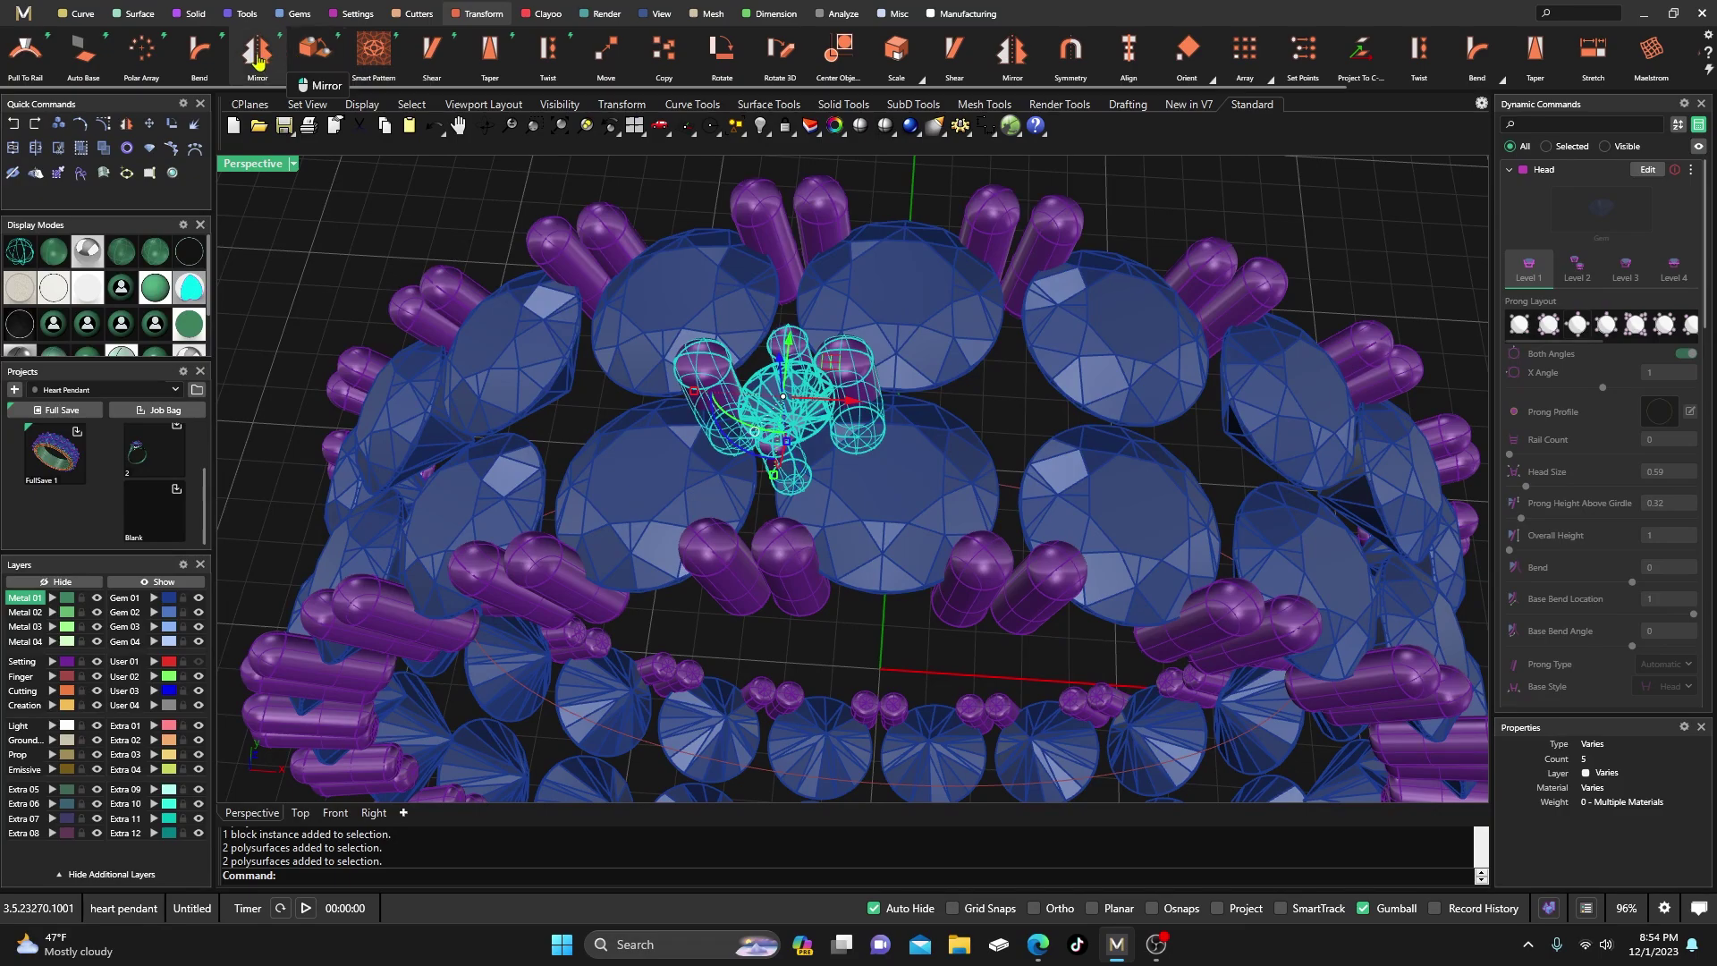
{"action": "left_click", "coordinate": [141, 49]}
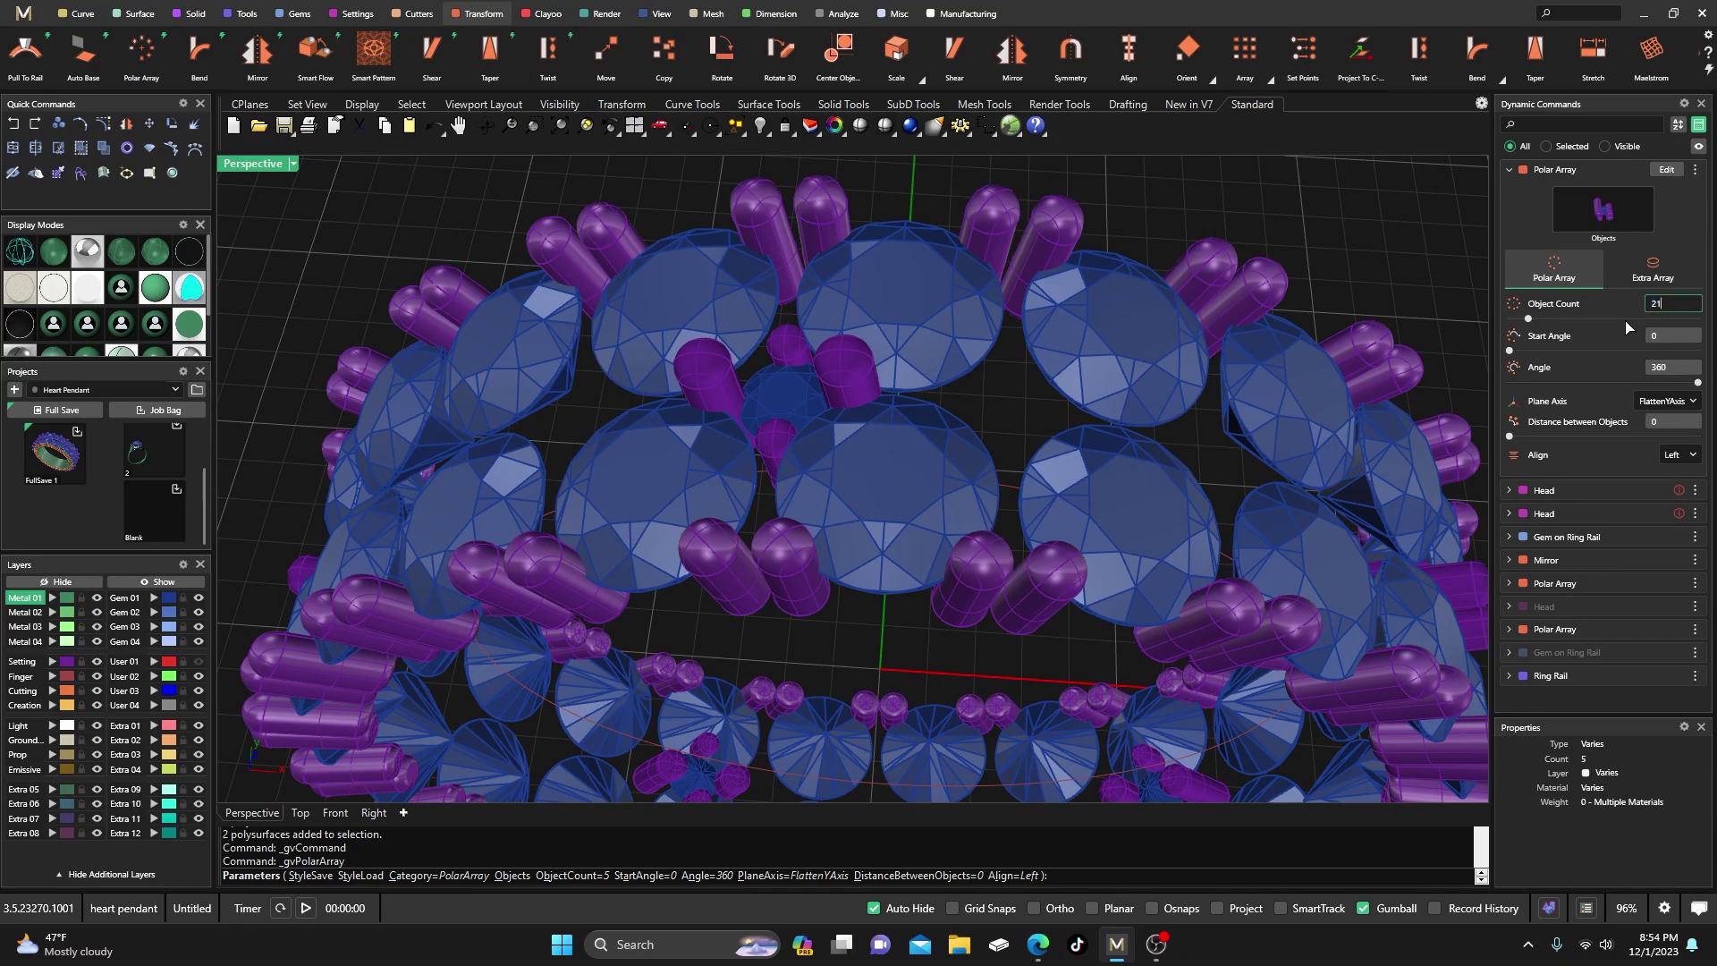
{"action": "type", "text": "21"}
{"action": "key", "text": "Tab"}
- Check the repeated center gems and prongs around the ring and accept the polar array
{"action": "scroll", "coordinate": [1042, 407], "scroll_direction": "down", "scroll_amount": 5}
{"action": "right_click_drag", "start_coordinate": [1042, 407], "coordinate": [847, 364]}
{"action": "scroll", "coordinate": [957, 432], "scroll_direction": "up", "scroll_amount": 6}
{"action": "scroll", "coordinate": [958, 510], "scroll_direction": "up", "scroll_amount": 2}
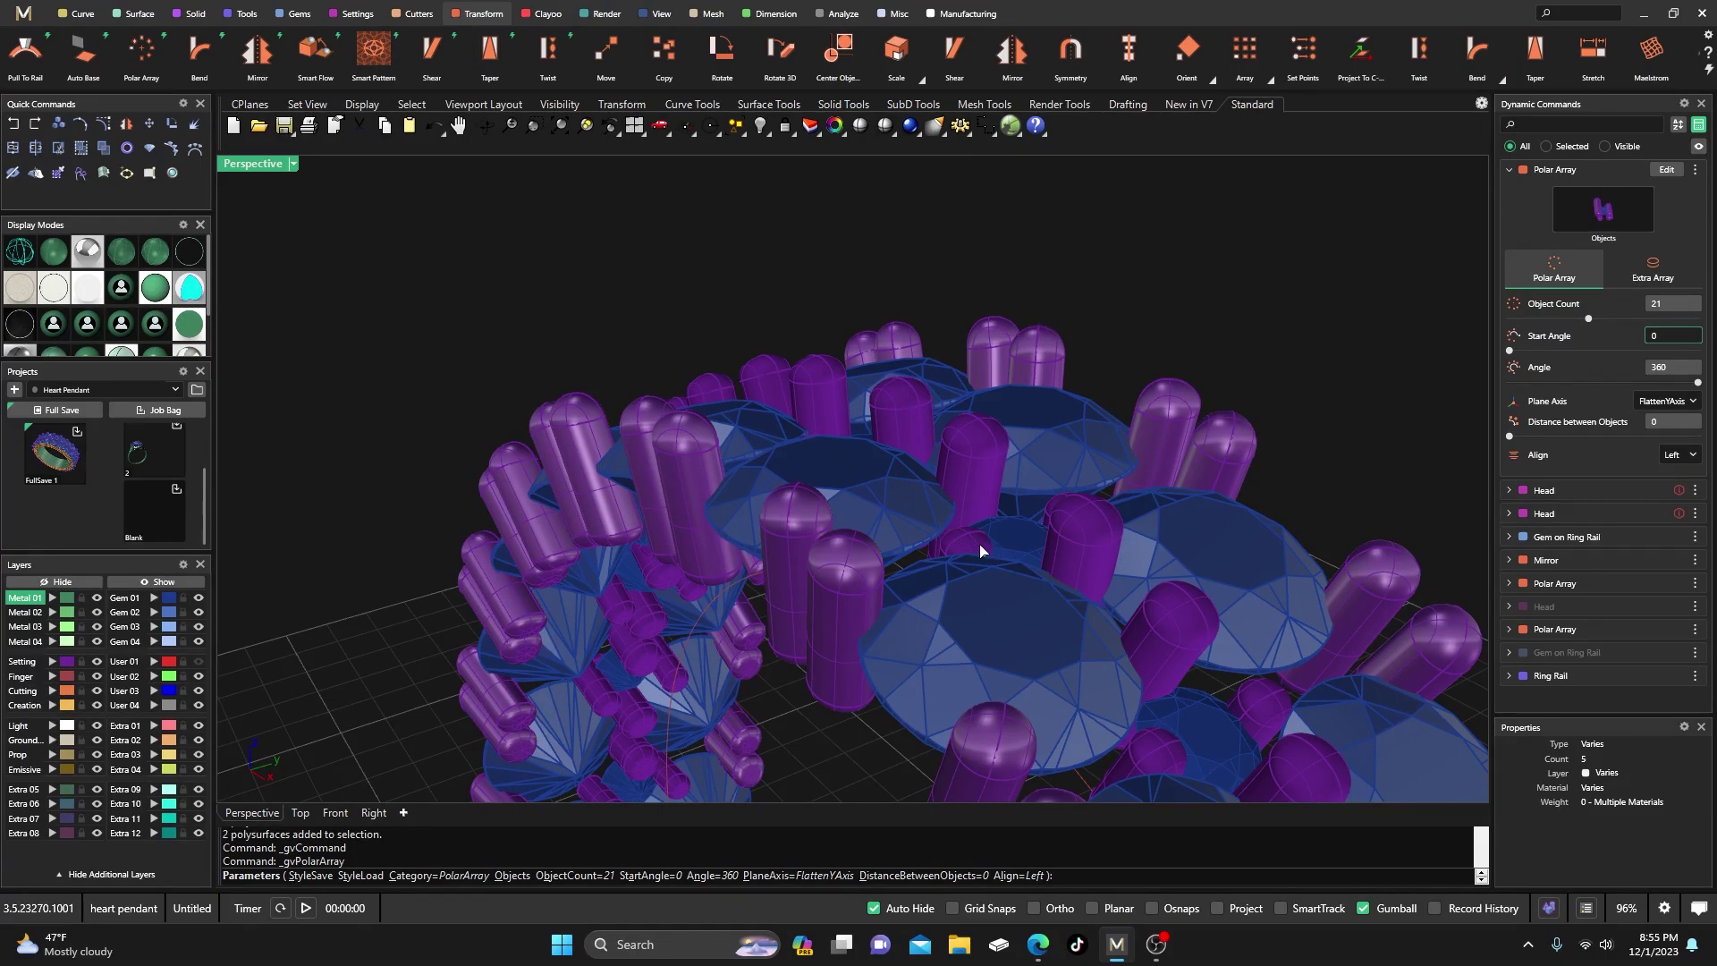
{"action": "right_click_drag", "start_coordinate": [810, 479], "coordinate": [843, 441]}
{"action": "key", "text": "Return"}
{"action": "scroll", "coordinate": [1144, 550], "scroll_direction": "up", "scroll_amount": 5}
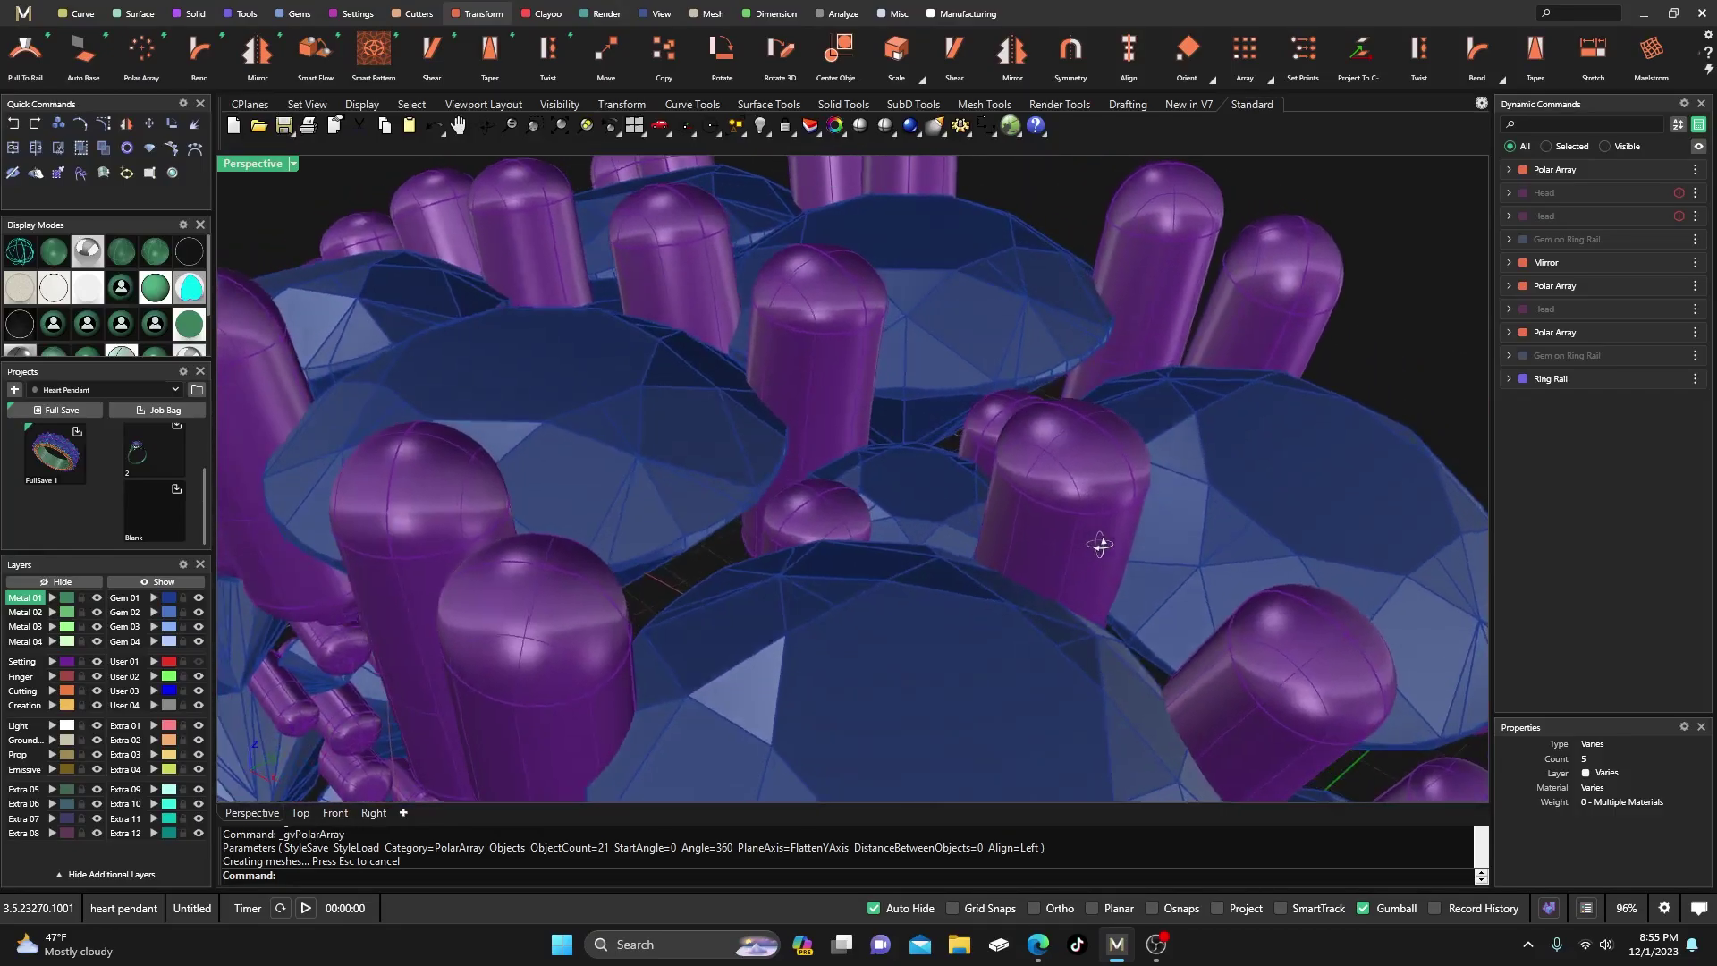
{"action": "right_click_drag", "start_coordinate": [1101, 545], "coordinate": [1074, 532]}
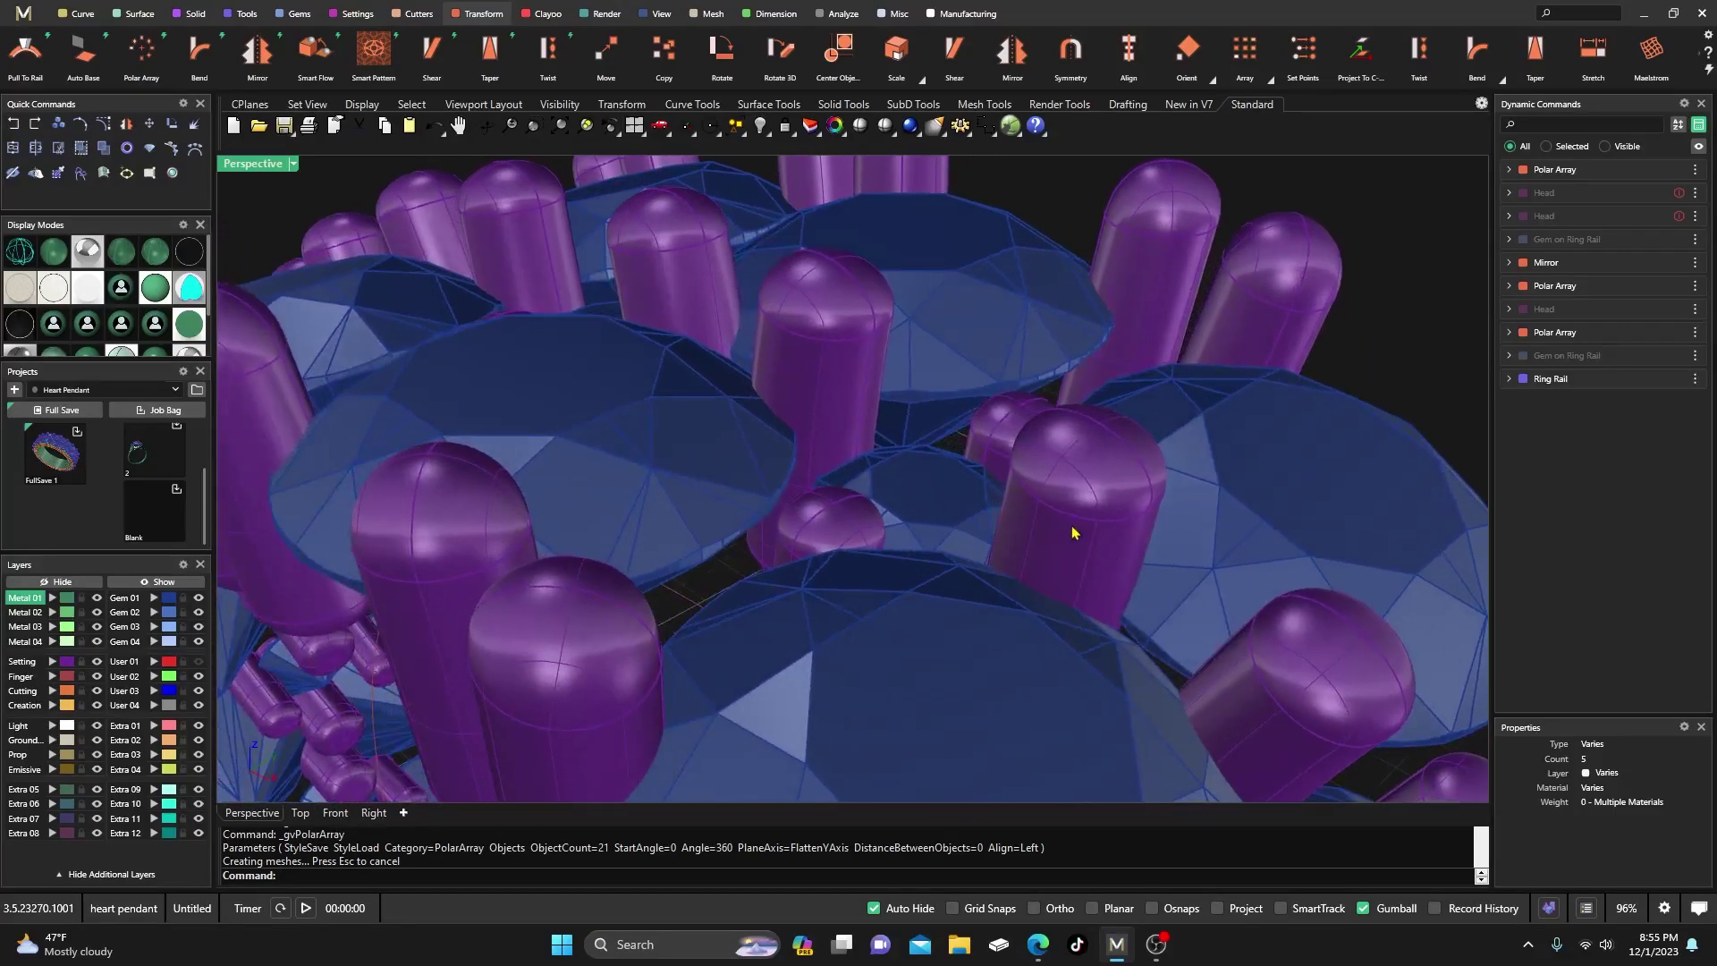
- Edit the small center gem's Gem on Ring Rail settings, raising its Z offset to 2.2 mm
{"action": "left_click", "coordinate": [1662, 239]}
{"action": "scroll", "coordinate": [785, 480], "scroll_direction": "down", "scroll_amount": 5}
{"action": "right_click_drag", "start_coordinate": [769, 474], "coordinate": [661, 452]}
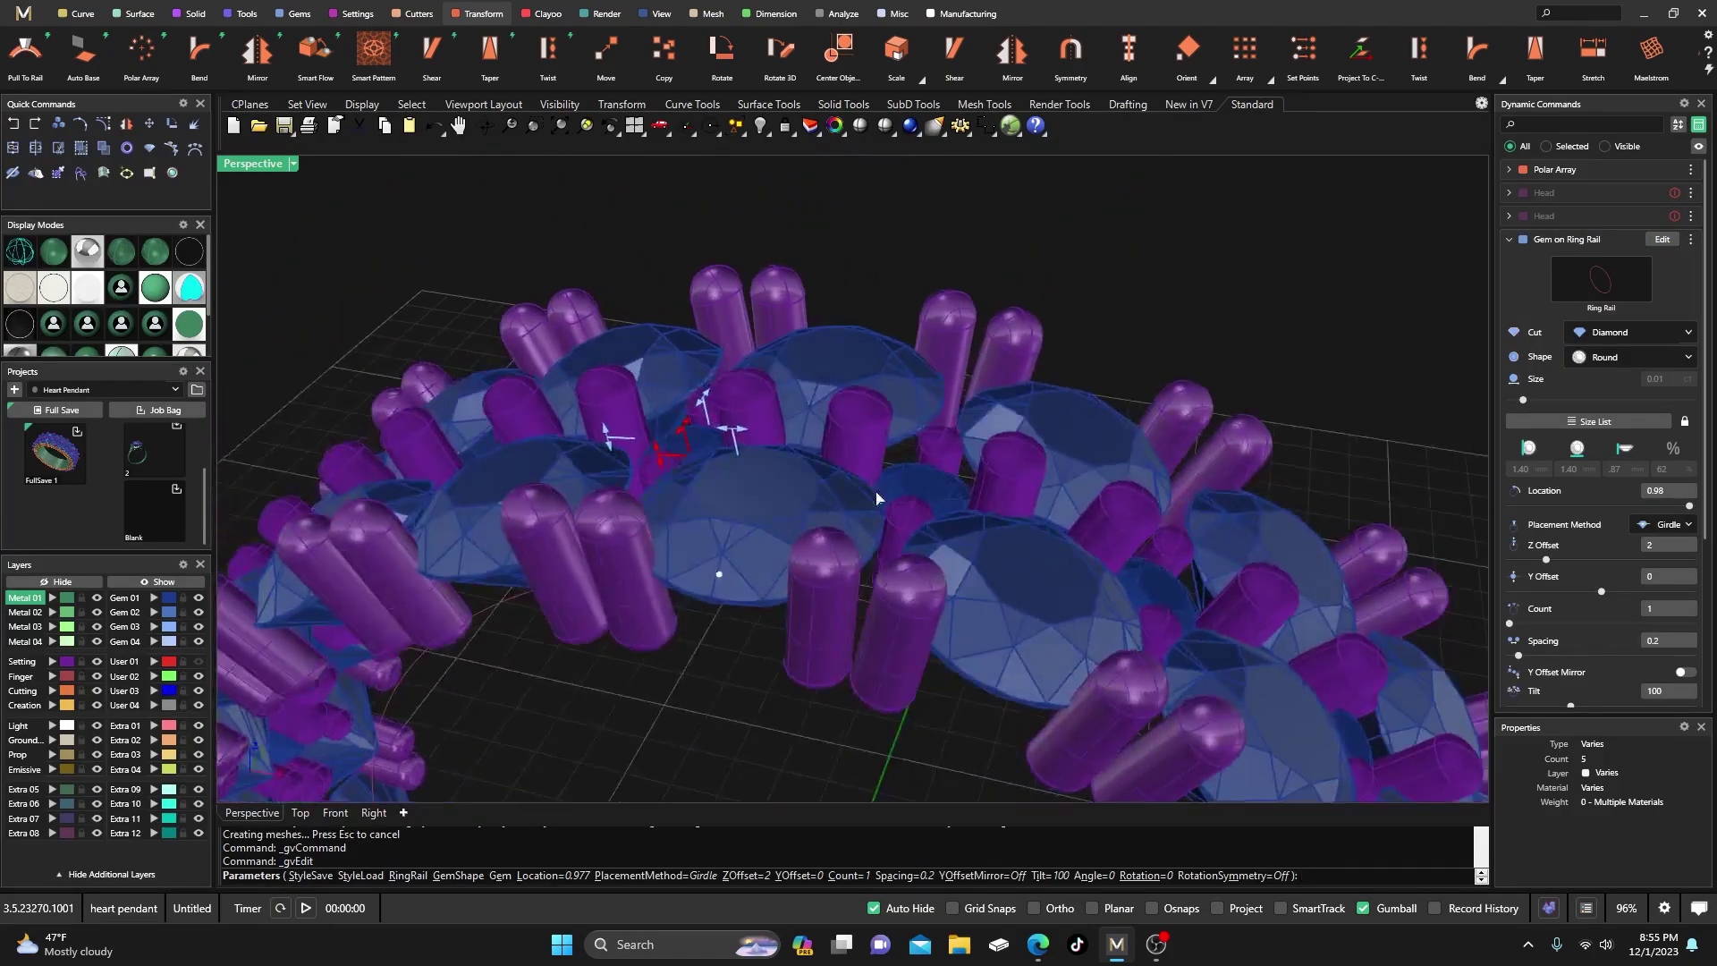
{"action": "scroll", "coordinate": [652, 449], "scroll_direction": "up", "scroll_amount": 5}
{"action": "scroll", "coordinate": [661, 456], "scroll_direction": "up", "scroll_amount": 8}
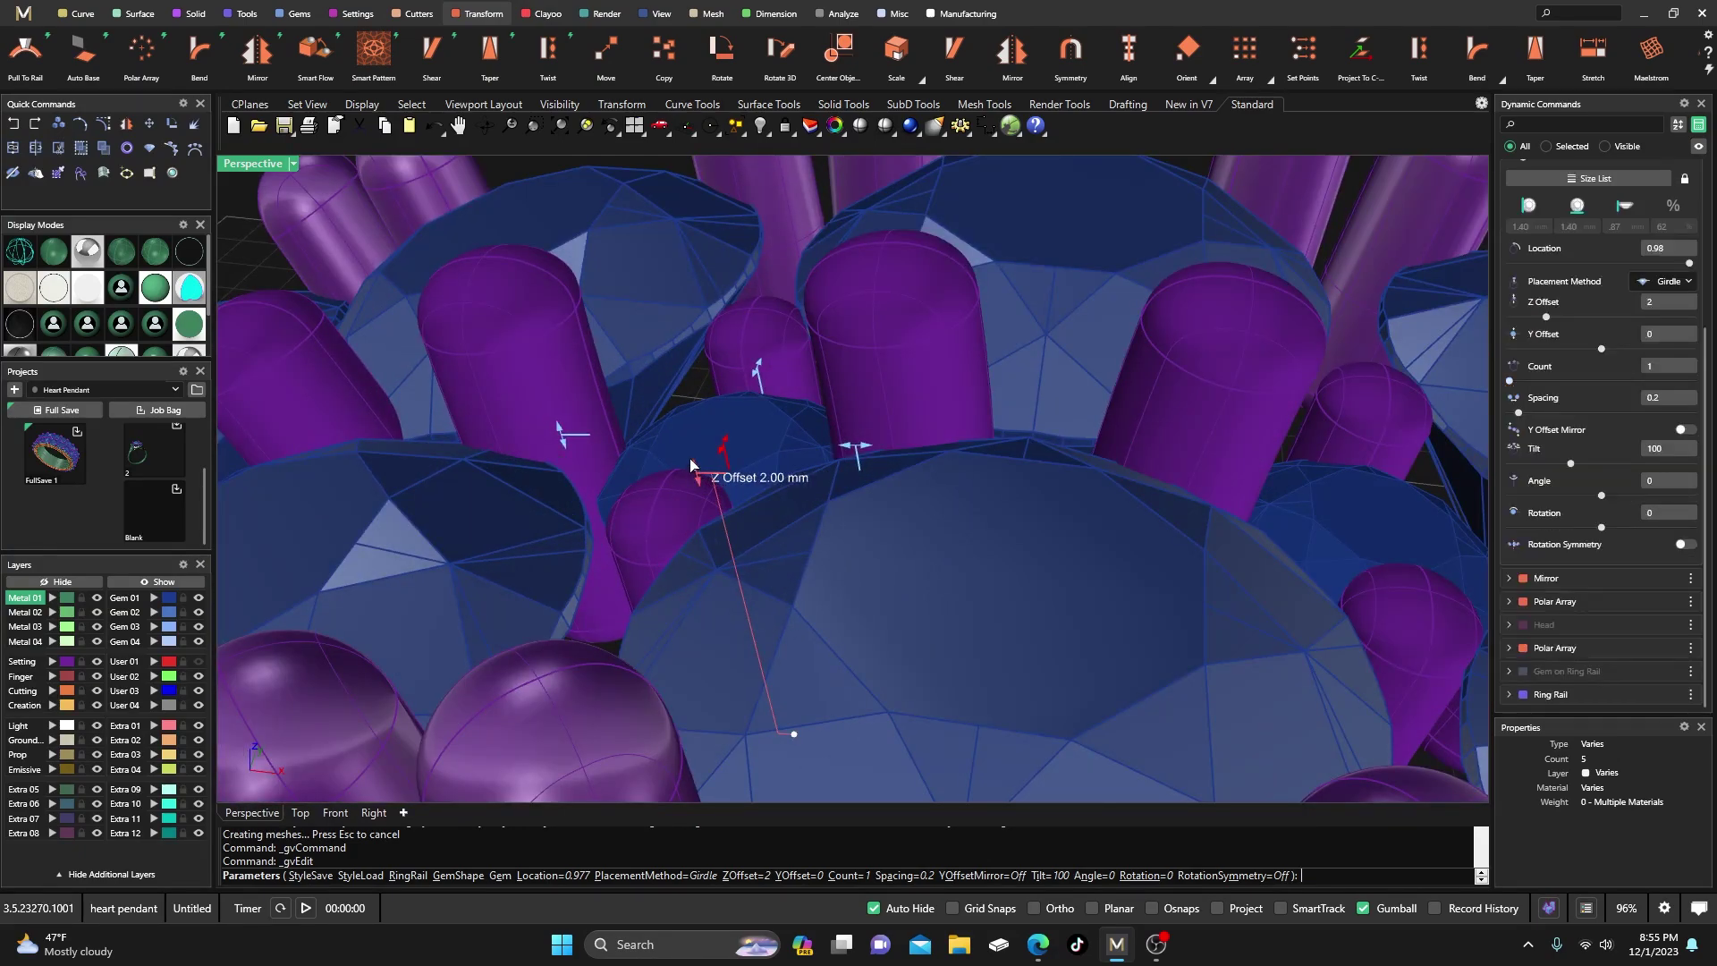
{"action": "left_click_drag", "start_coordinate": [689, 460], "coordinate": [693, 446]}
{"action": "scroll", "coordinate": [693, 445], "scroll_direction": "down", "scroll_amount": 10}
{"action": "scroll", "coordinate": [699, 514], "scroll_direction": "up", "scroll_amount": 3}
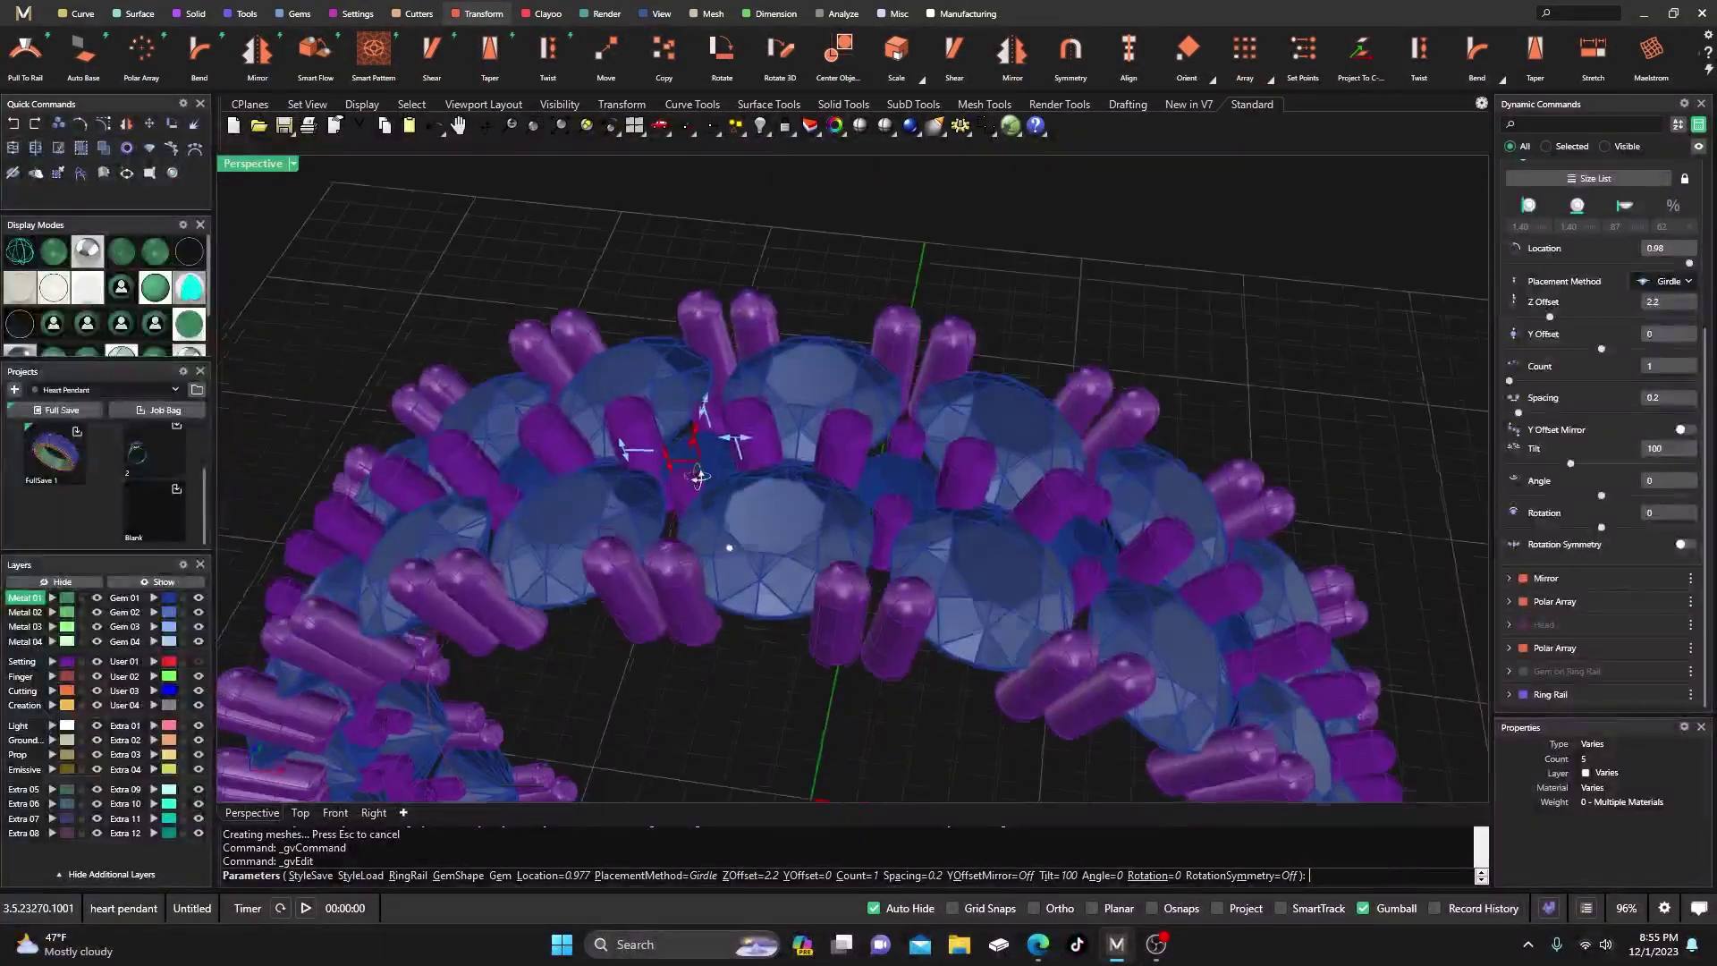
{"action": "key", "text": "Return"}
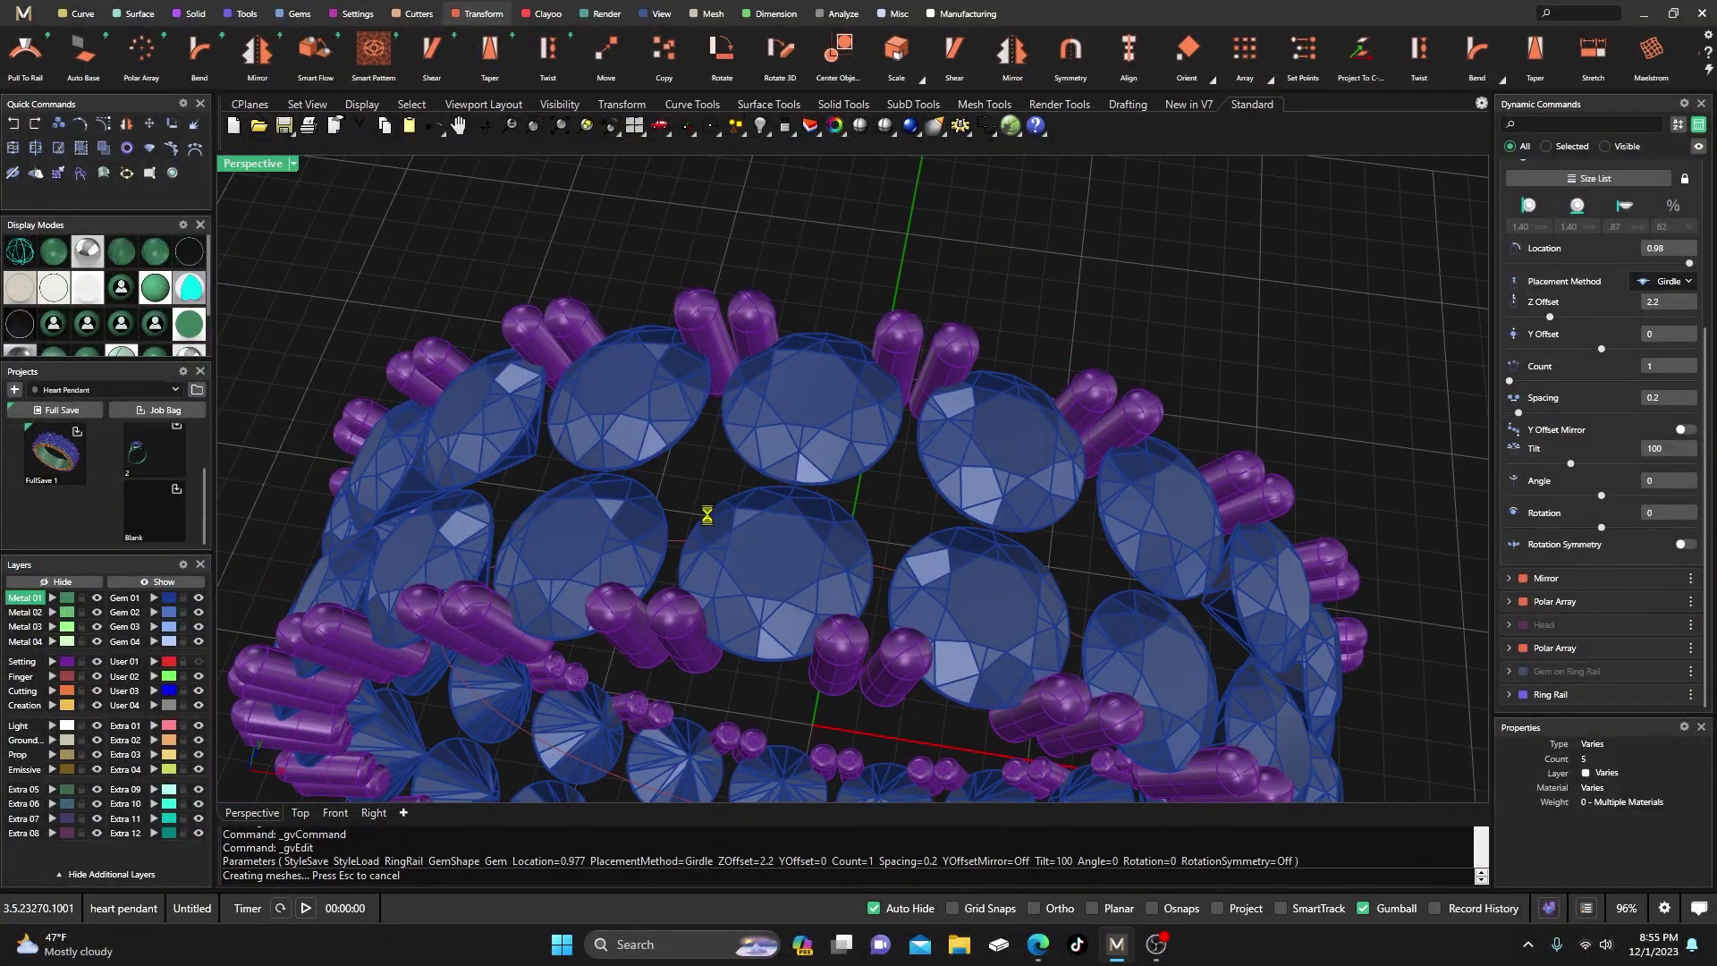
{"action": "scroll", "coordinate": [715, 474], "scroll_direction": "up", "scroll_amount": 8}
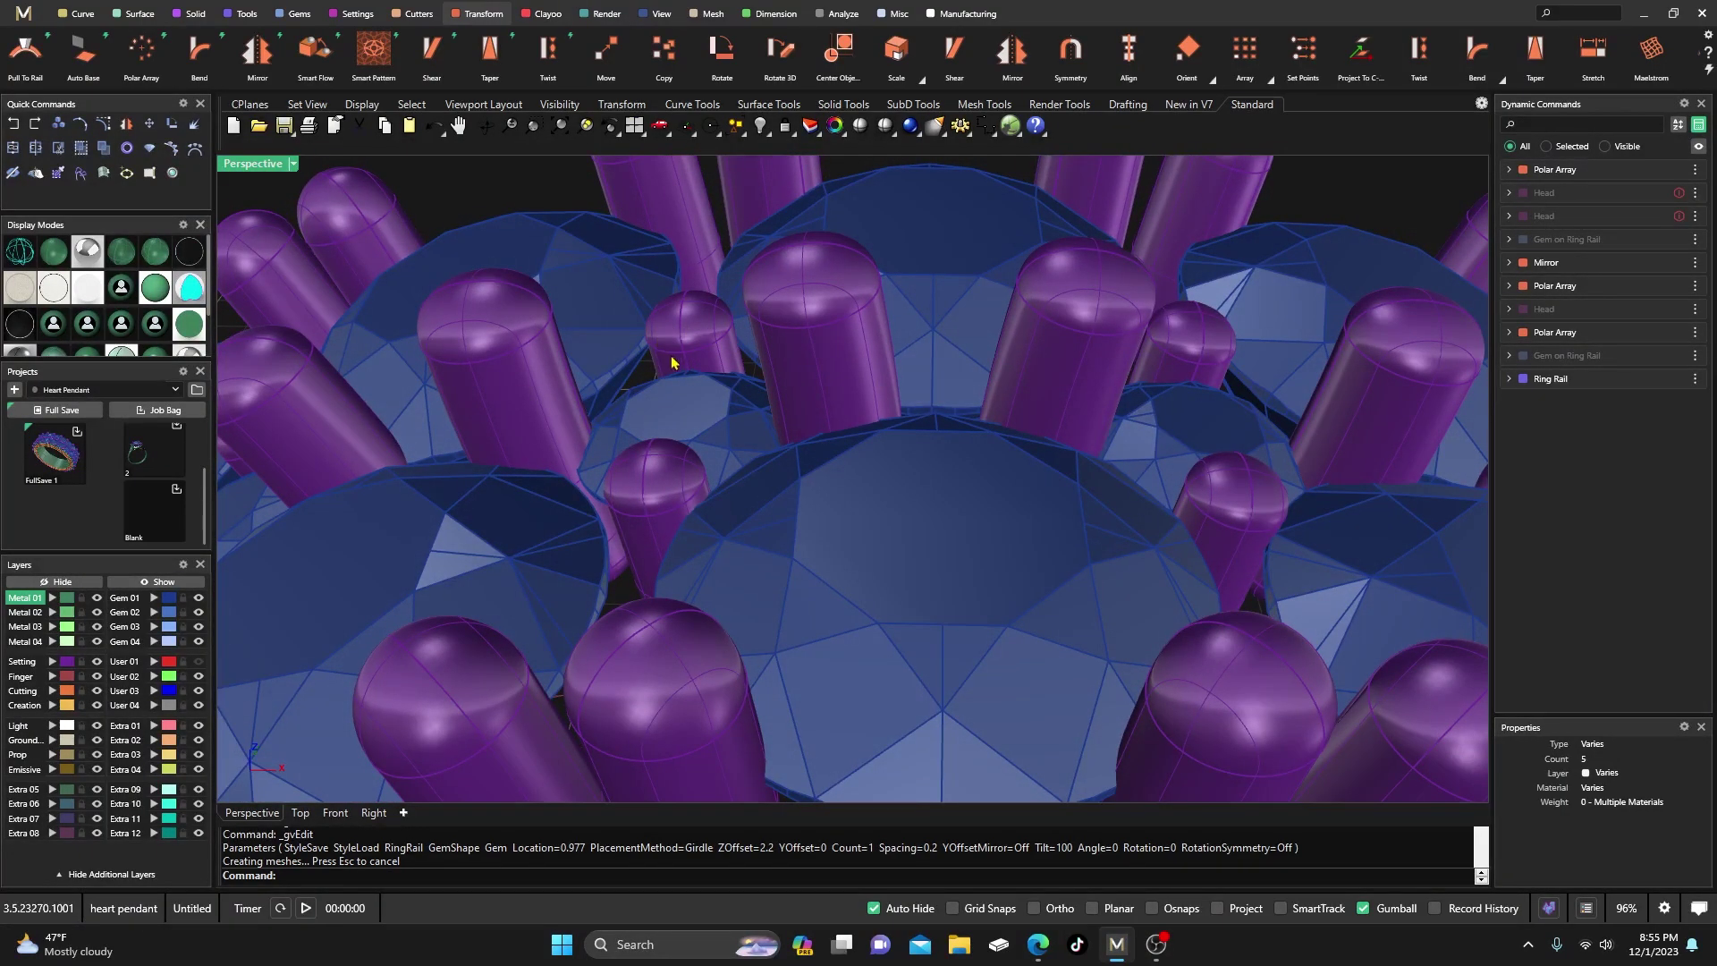
- Examine the height and fit of the center gems and their prongs around the whole ring
{"action": "scroll", "coordinate": [696, 308], "scroll_direction": "down", "scroll_amount": 8}
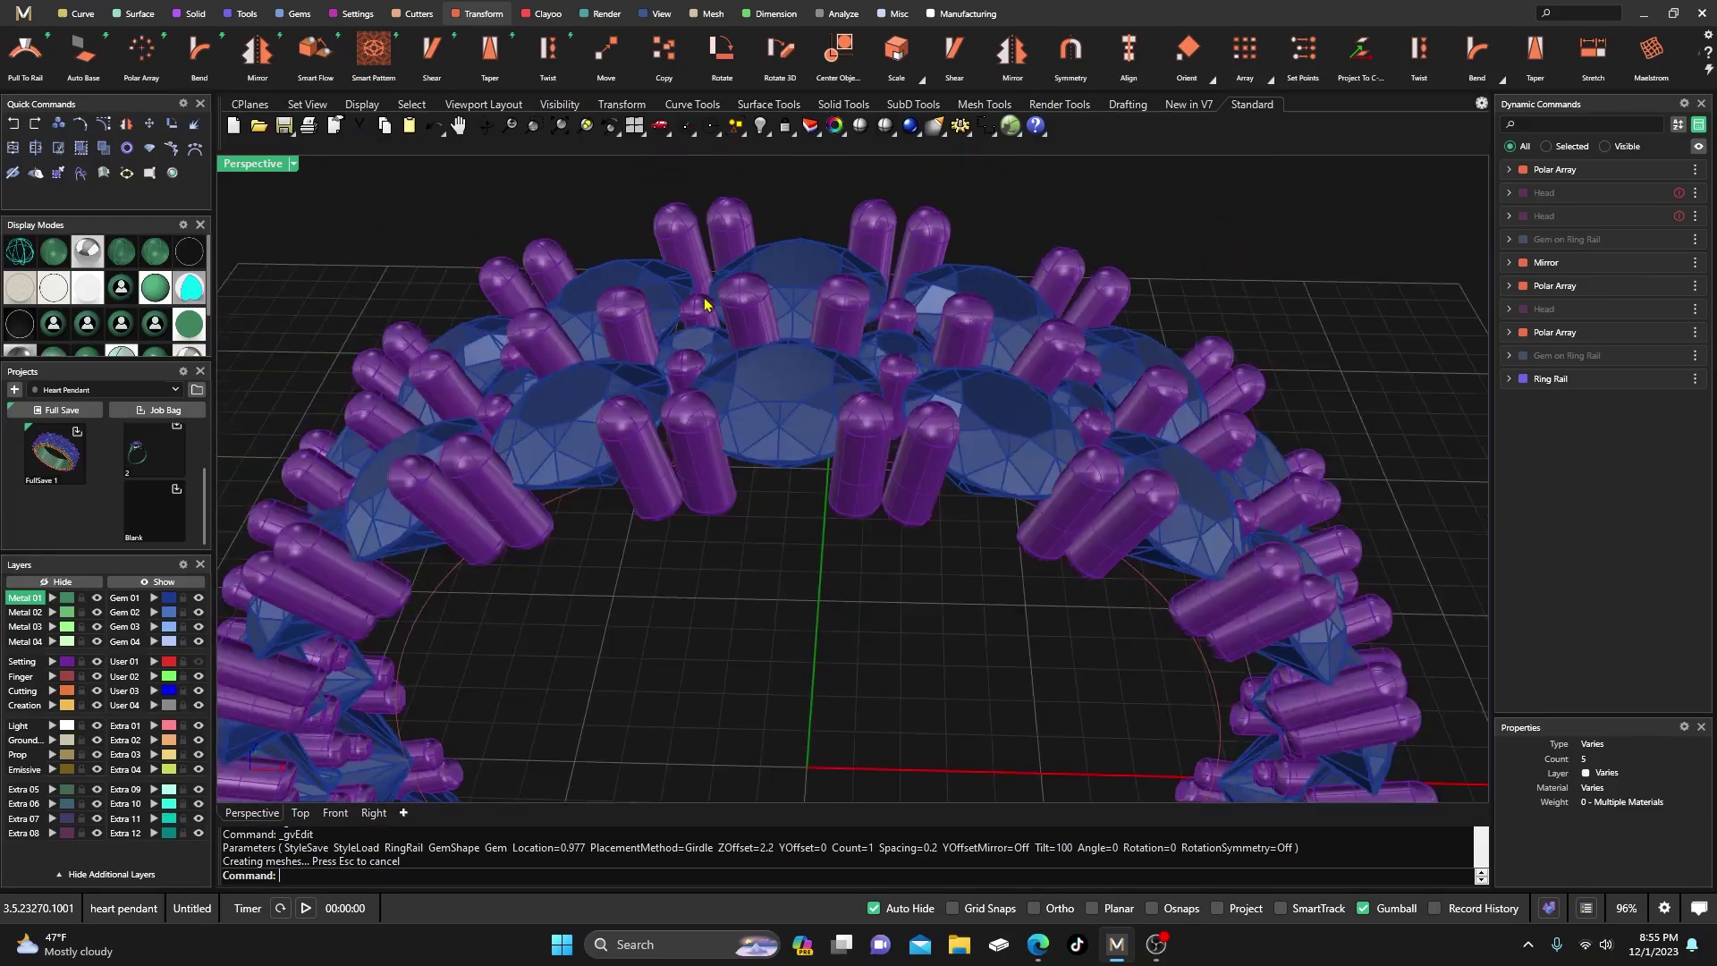
{"action": "right_click_drag", "start_coordinate": [696, 308], "coordinate": [633, 374]}
{"action": "scroll", "coordinate": [633, 374], "scroll_direction": "down", "scroll_amount": 3}
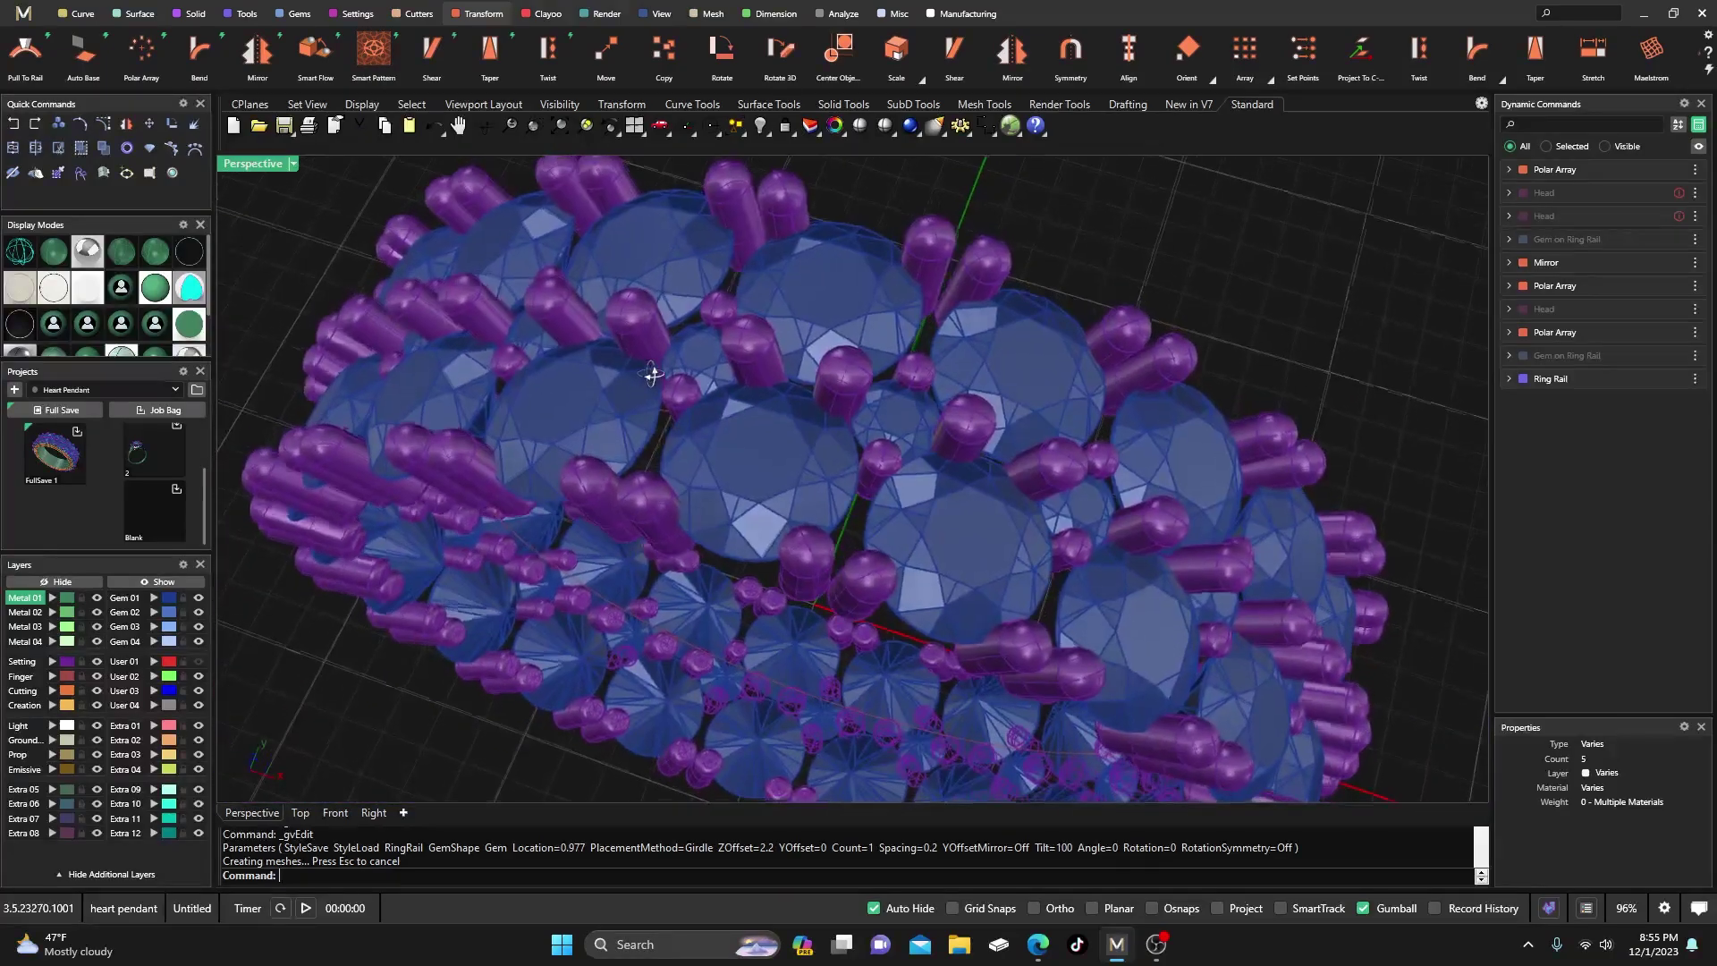
{"action": "scroll", "coordinate": [745, 379], "scroll_direction": "down", "scroll_amount": 4}
{"action": "right_click_drag", "start_coordinate": [745, 379], "coordinate": [781, 317]}
{"action": "scroll", "coordinate": [780, 317], "scroll_direction": "up", "scroll_amount": 10}
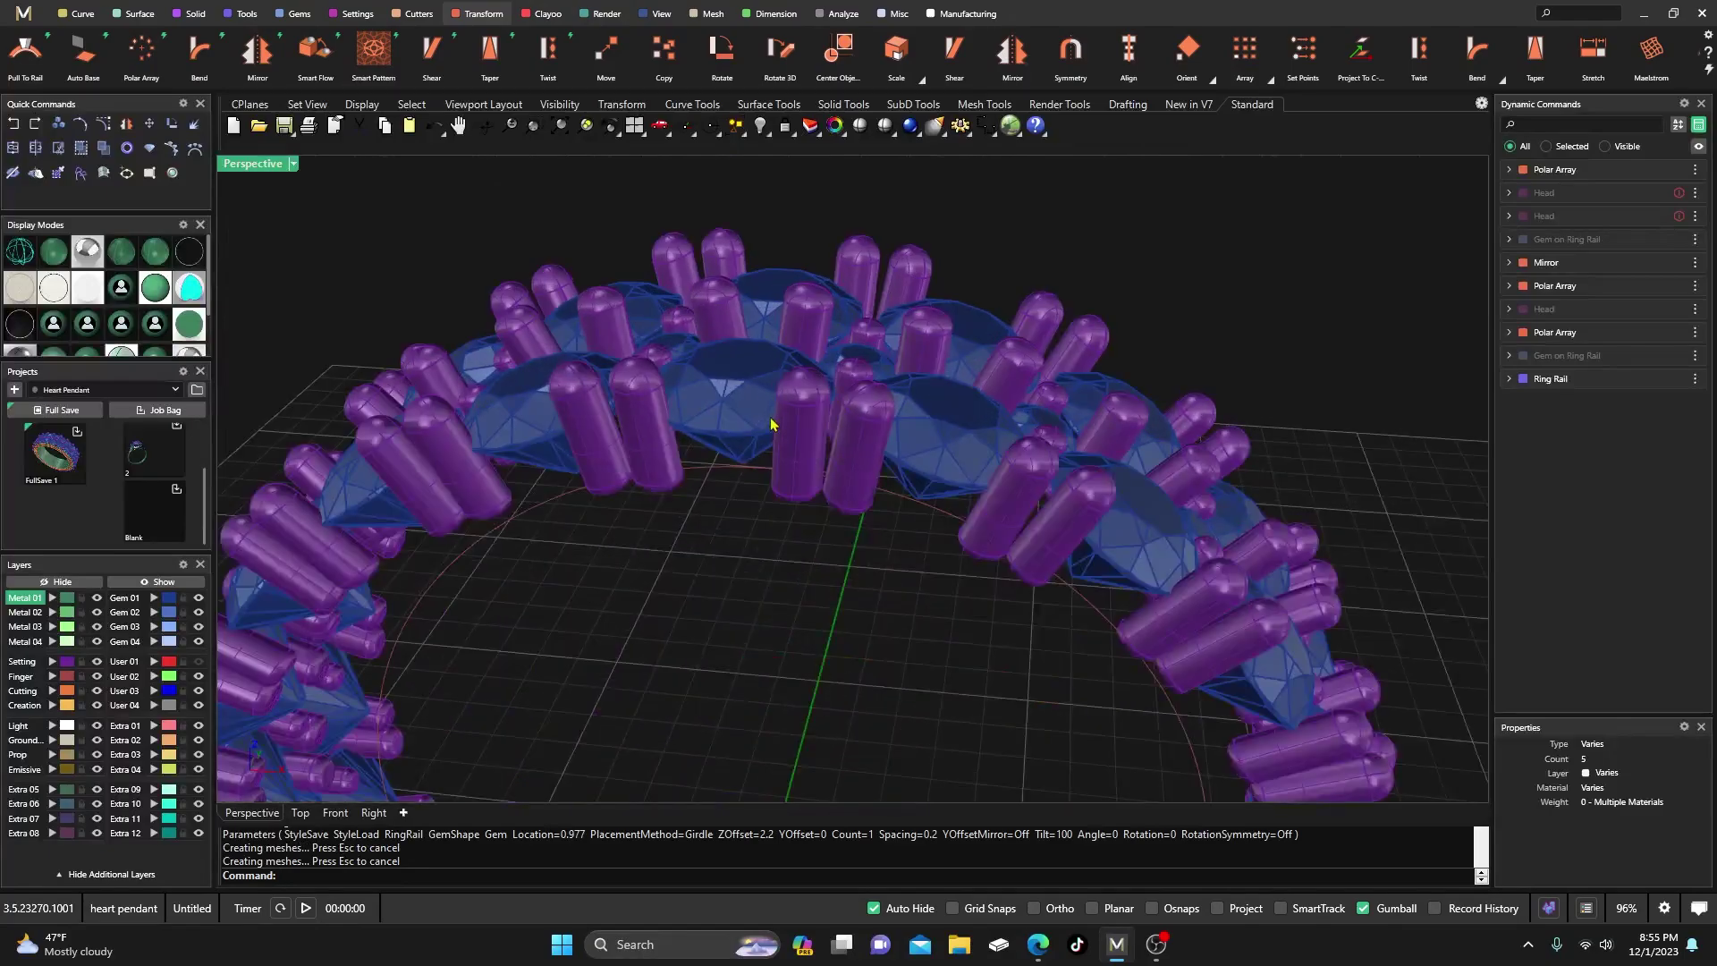
{"action": "scroll", "coordinate": [856, 397], "scroll_direction": "down", "scroll_amount": 10}
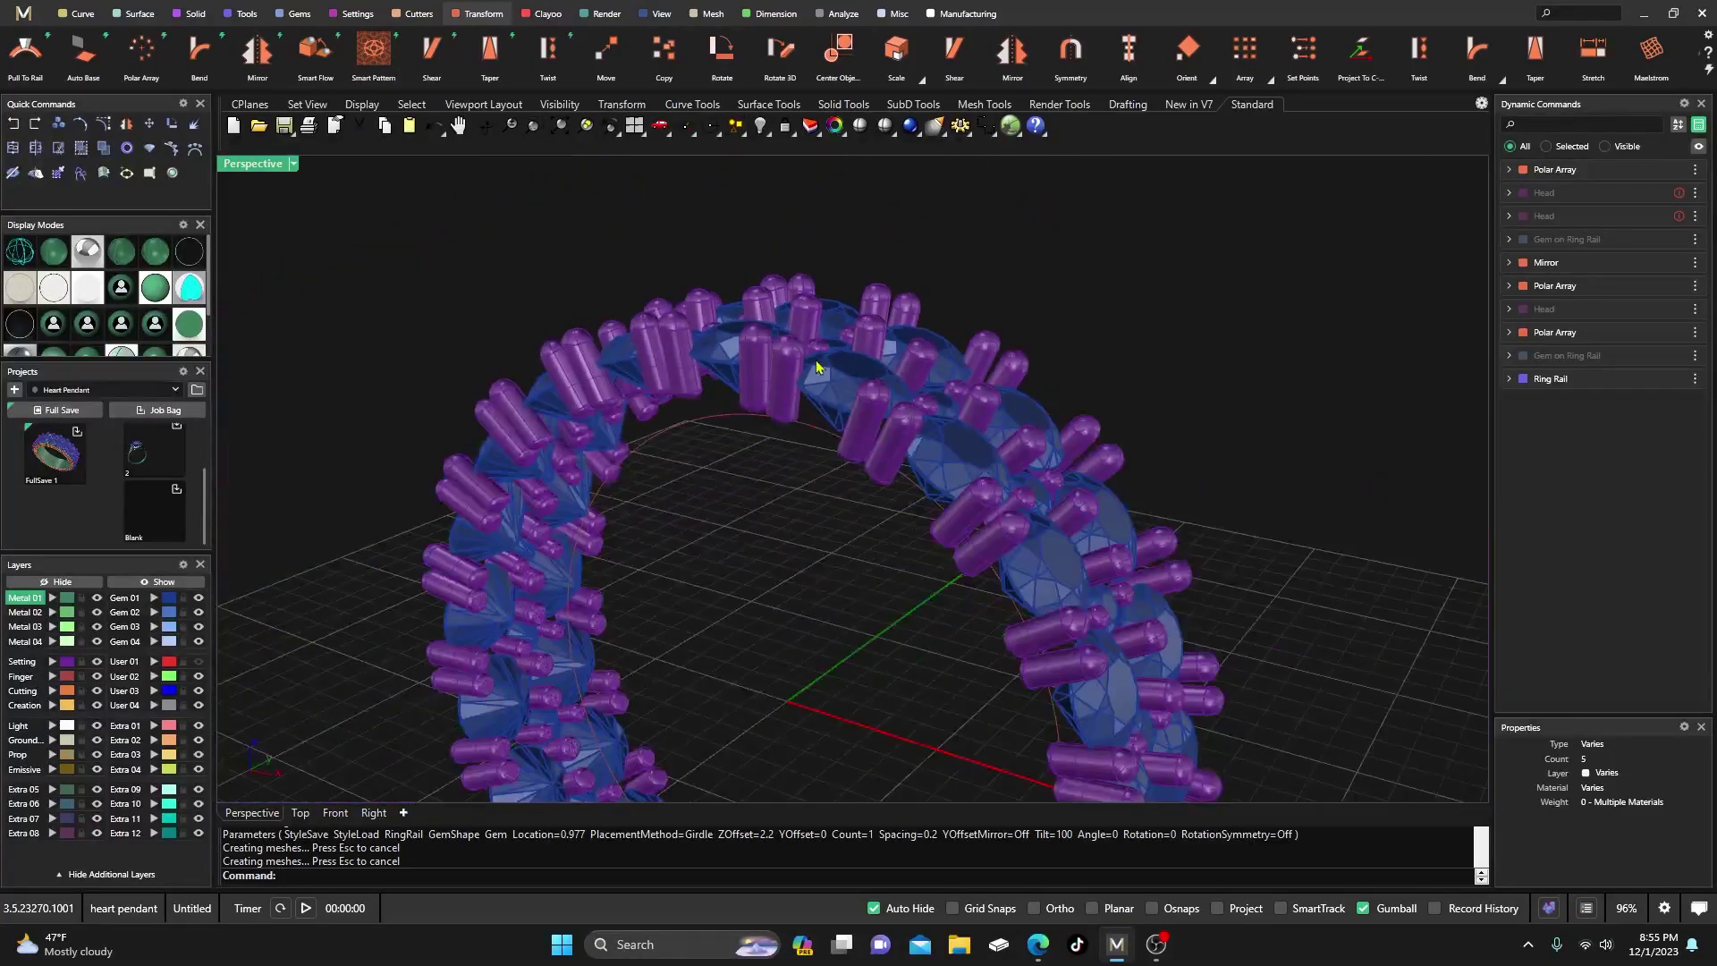
{"action": "right_click_drag", "start_coordinate": [817, 367], "coordinate": [791, 467]}
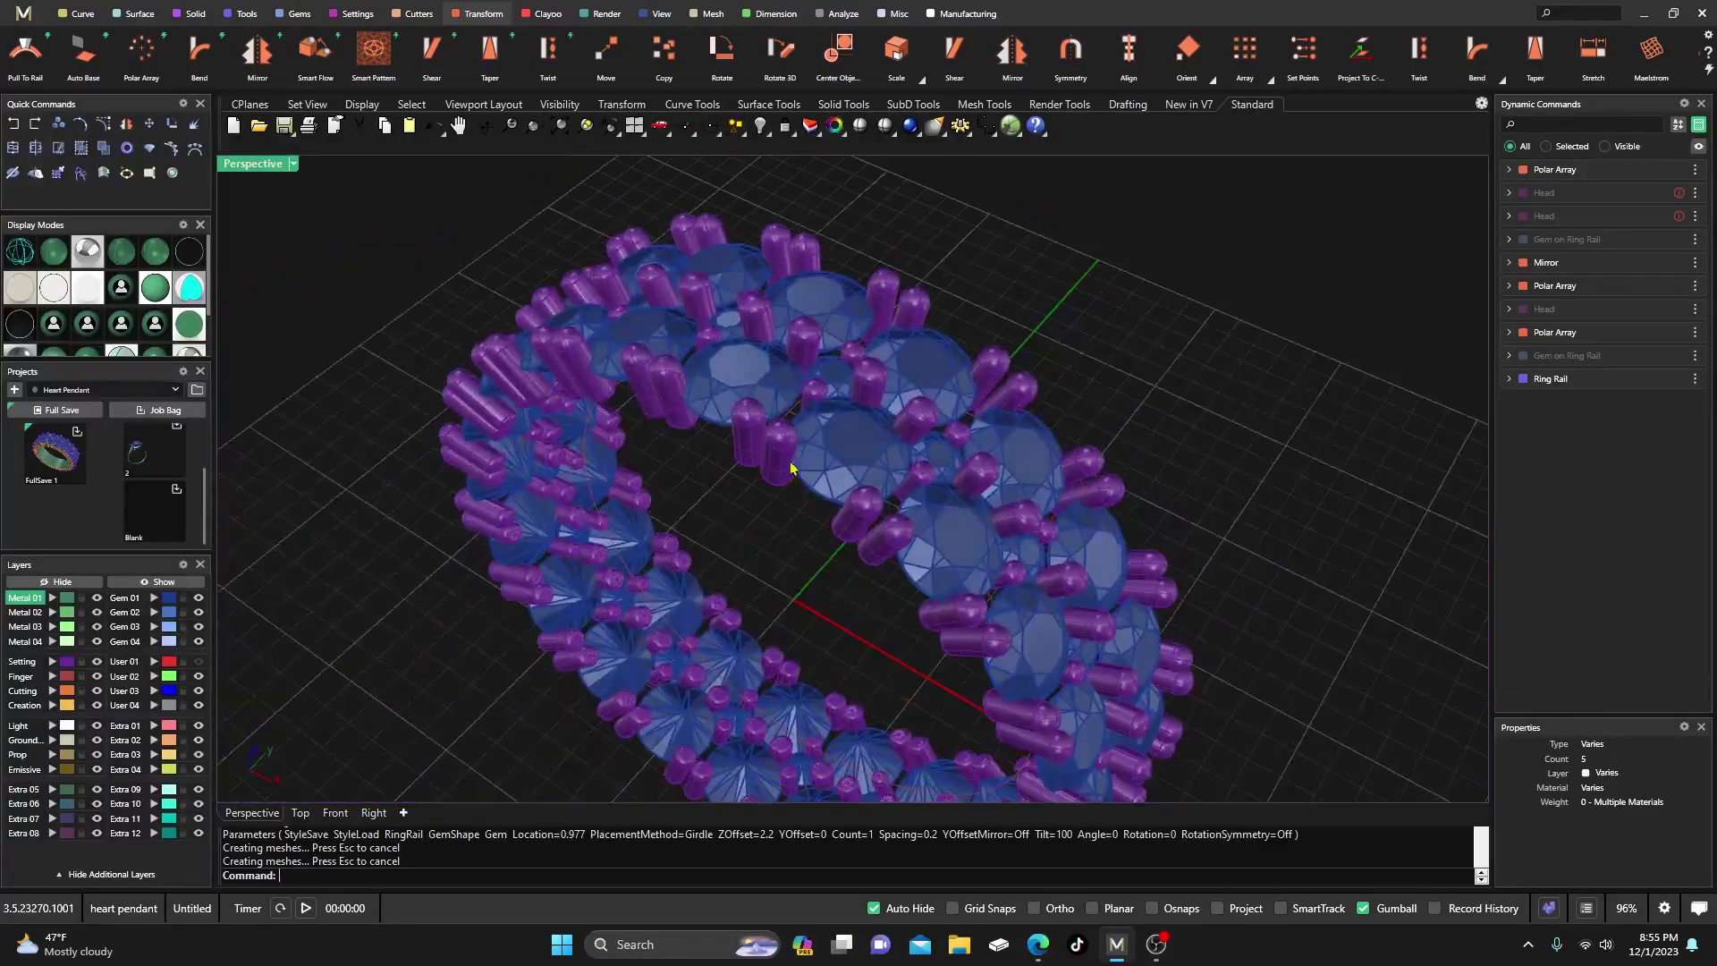
- Switch to the Edge browser to view the reference ring photo, move it aside, and compare the gem and prong layout in the model
{"action": "left_click", "coordinate": [1037, 945]}
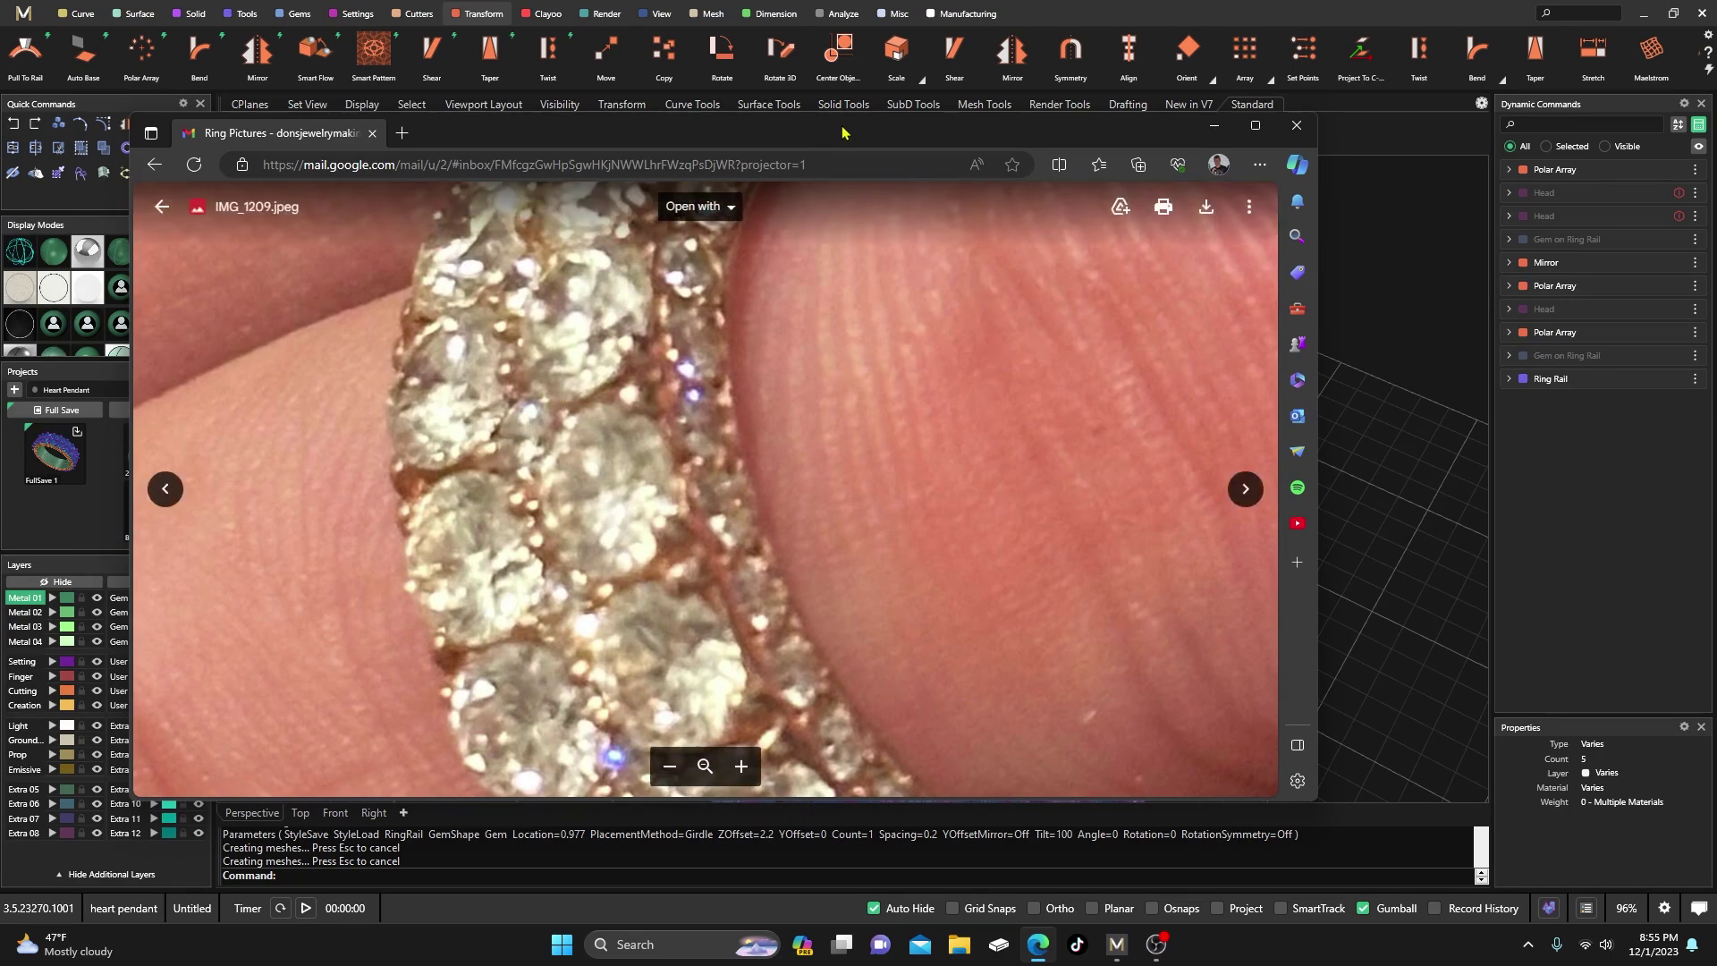
{"action": "left_click_drag", "start_coordinate": [843, 134], "coordinate": [0, 224]}
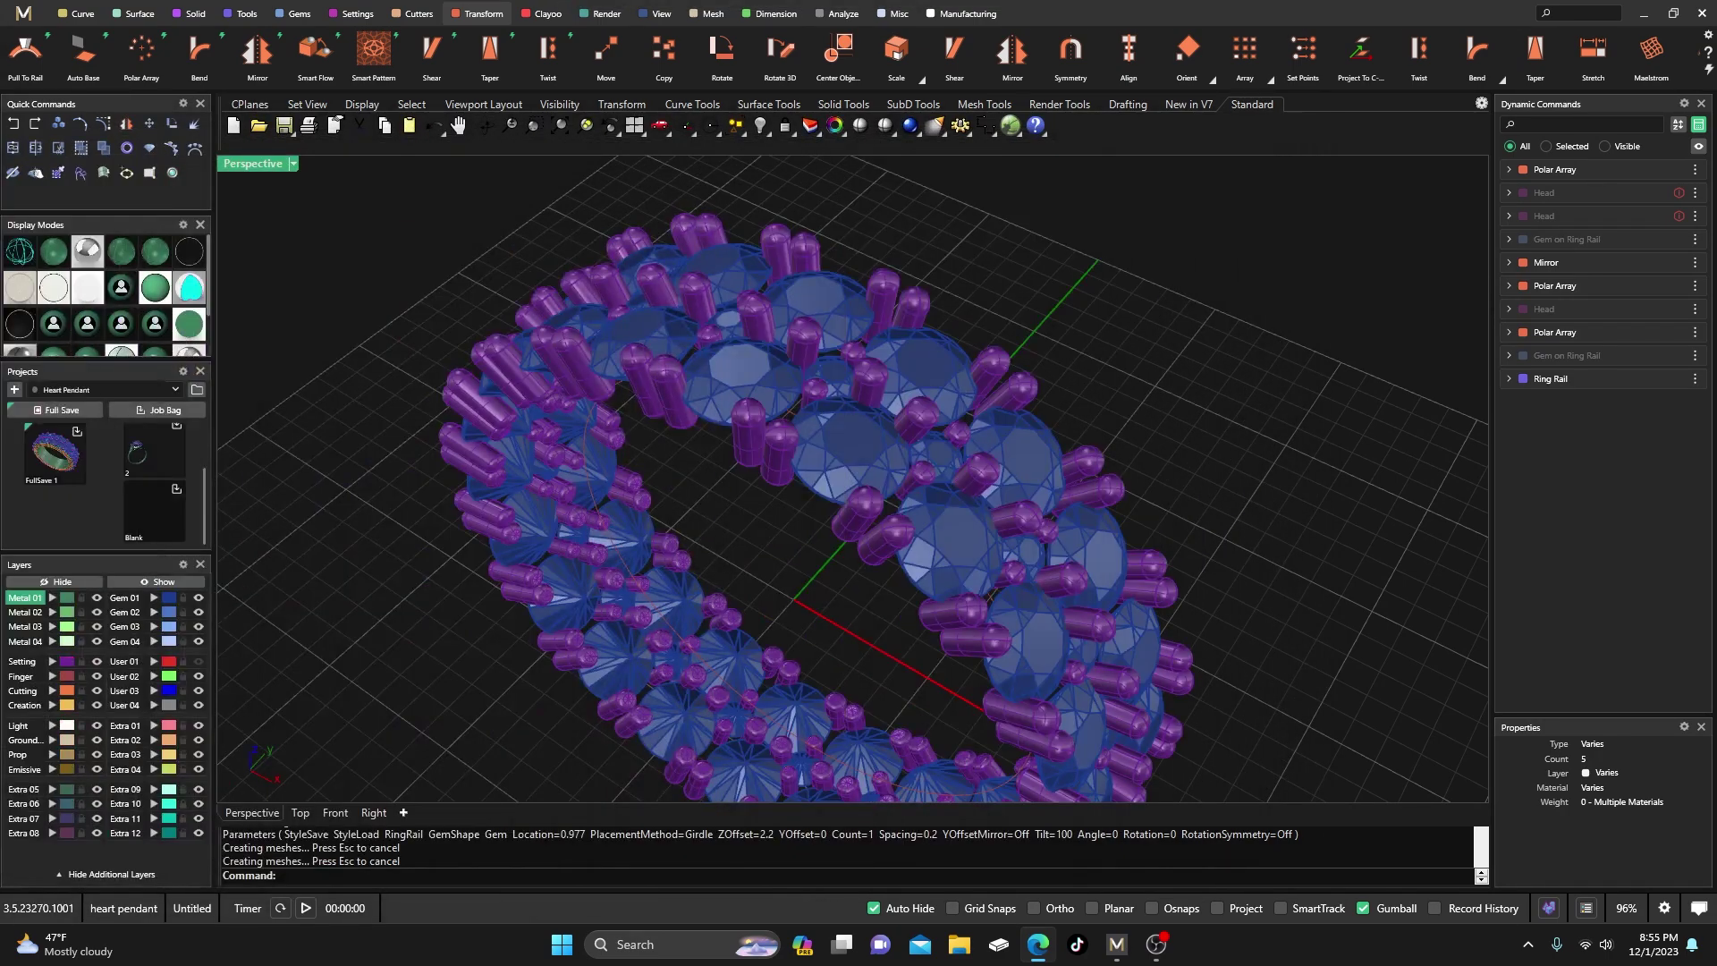
{"action": "scroll", "coordinate": [558, 342], "scroll_direction": "down", "scroll_amount": 3}
{"action": "right_click_drag", "start_coordinate": [817, 496], "coordinate": [788, 368]}
{"action": "scroll", "coordinate": [817, 498], "scroll_direction": "up", "scroll_amount": 5}
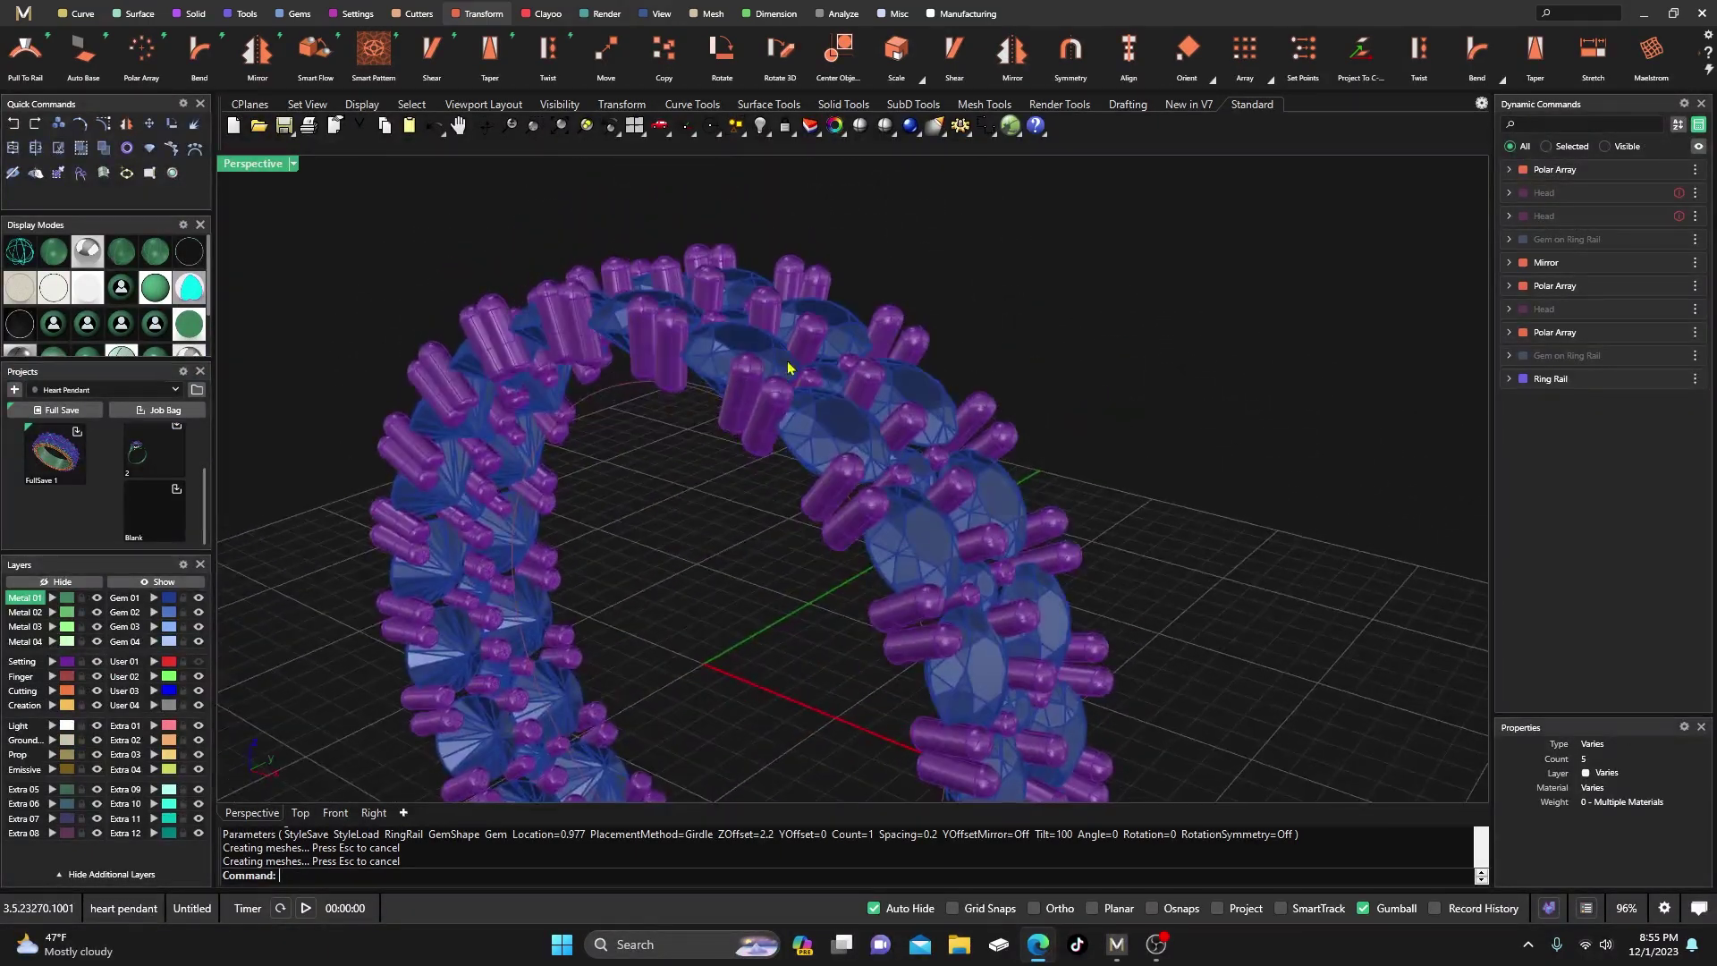
- Run Profile Placer on the ring rail and assign the plain rectangular profile from the Shank library
{"action": "left_click", "coordinate": [608, 394]}
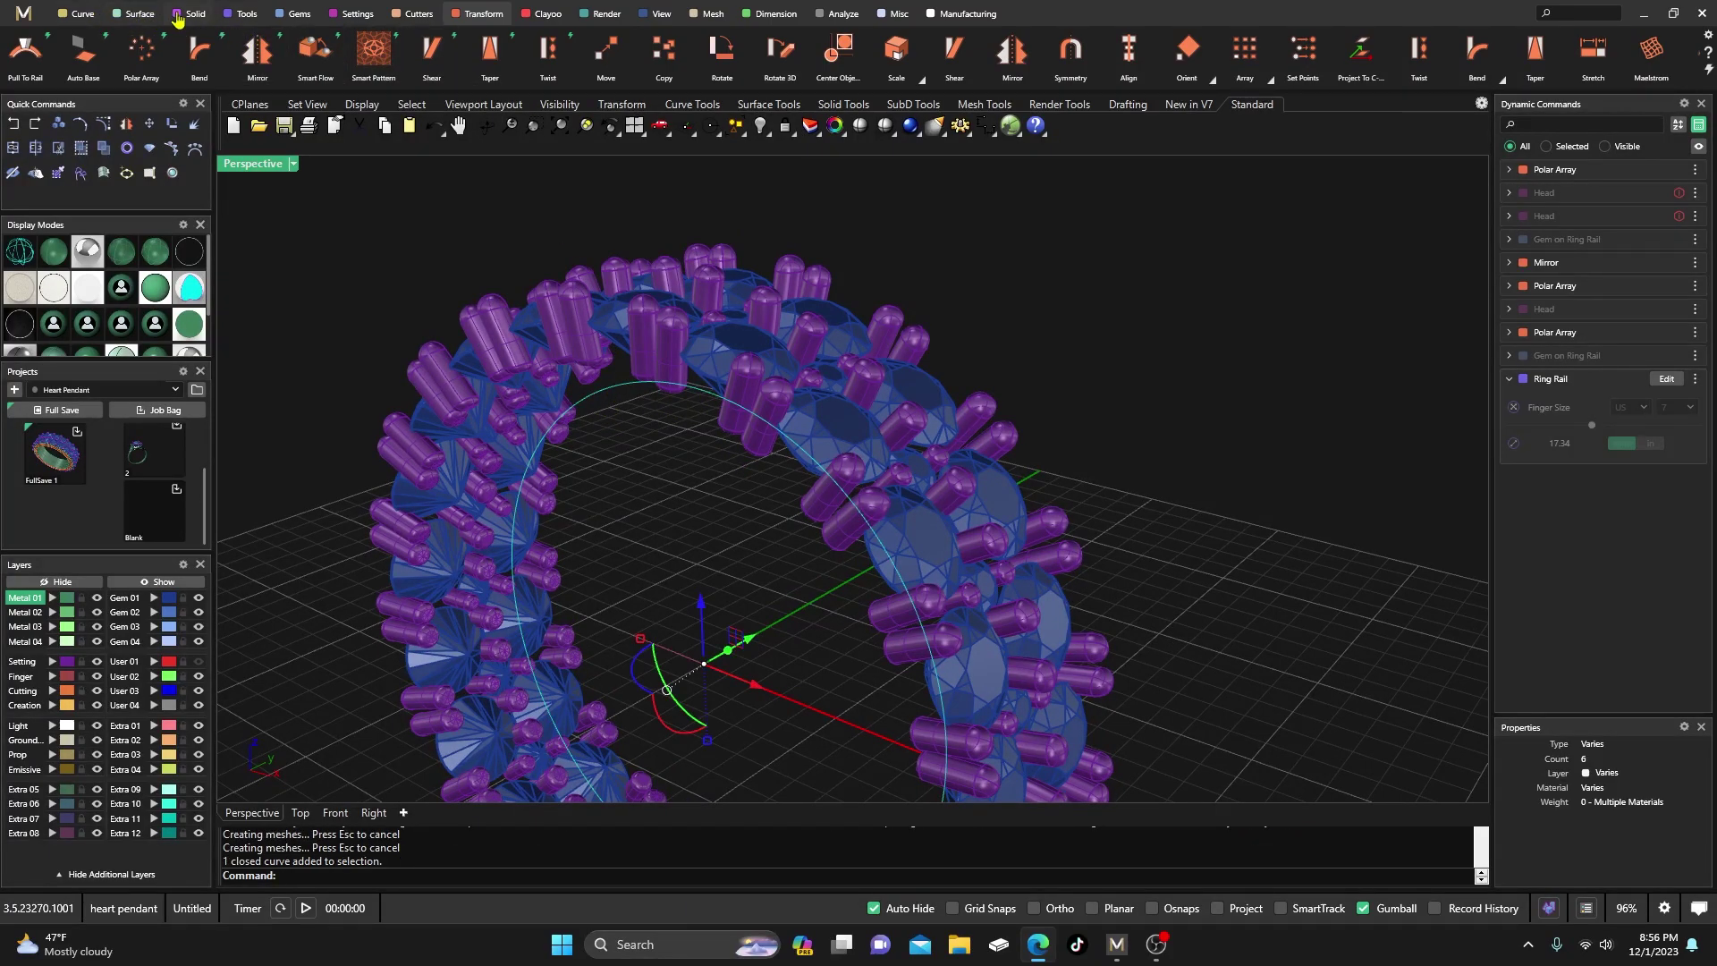
{"action": "left_click", "coordinate": [244, 14]}
{"action": "left_click", "coordinate": [716, 55]}
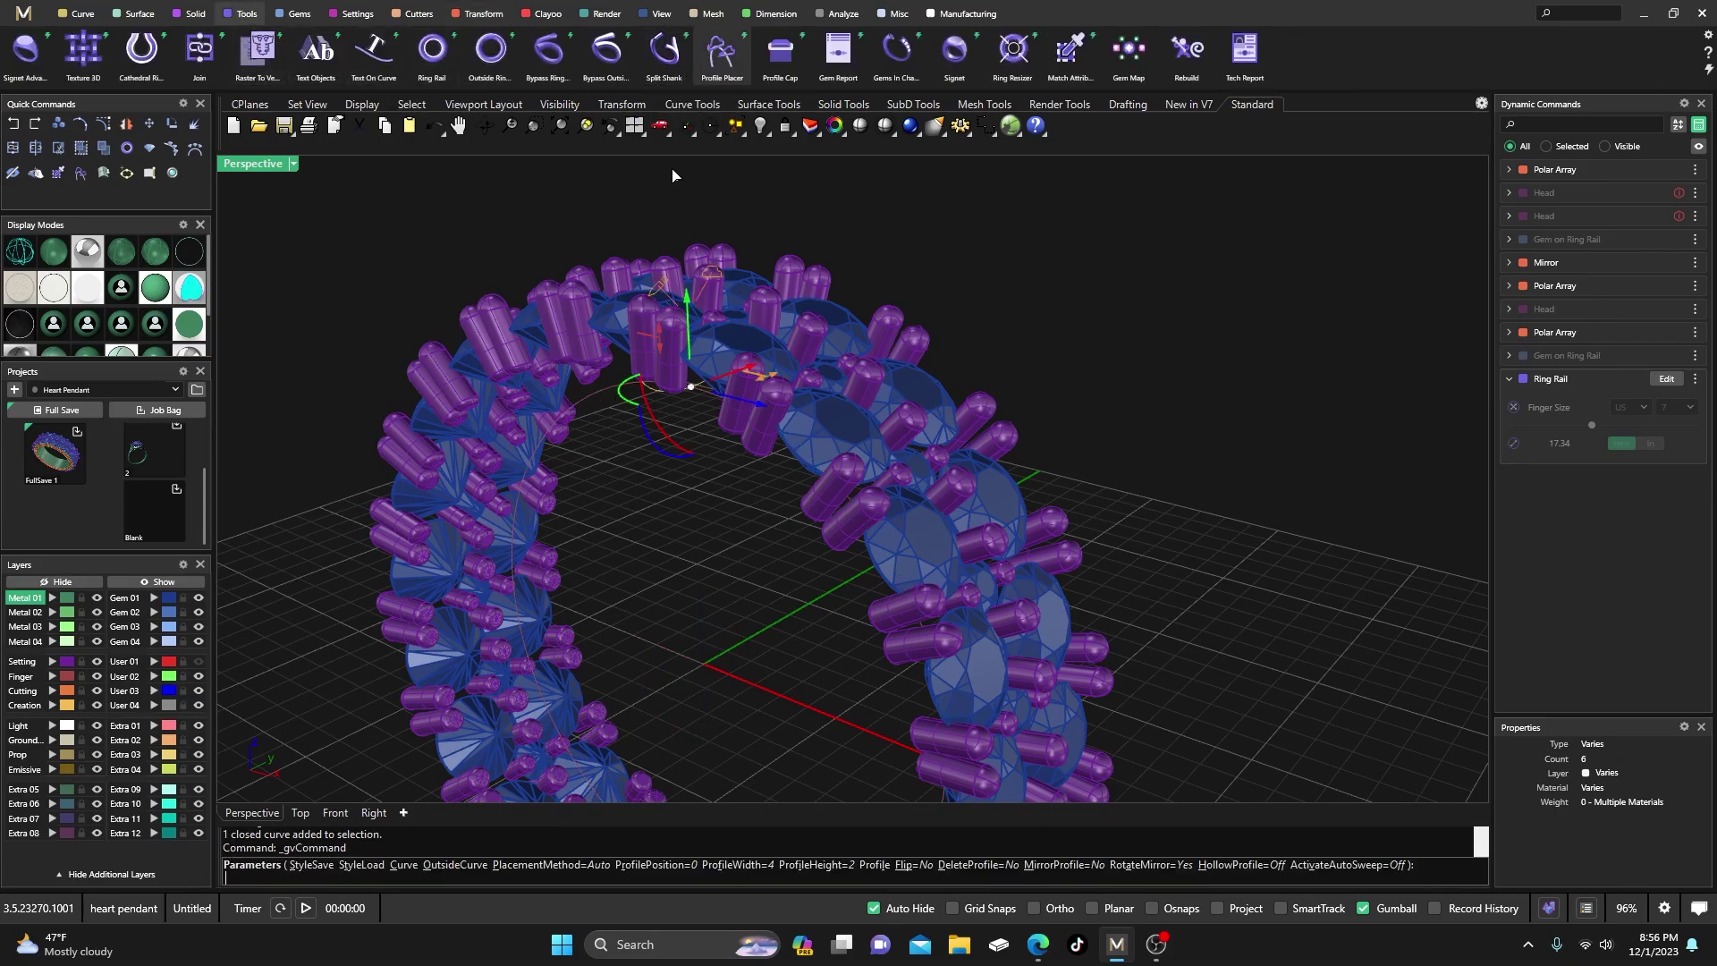
{"action": "scroll", "coordinate": [758, 359], "scroll_direction": "down", "scroll_amount": 2}
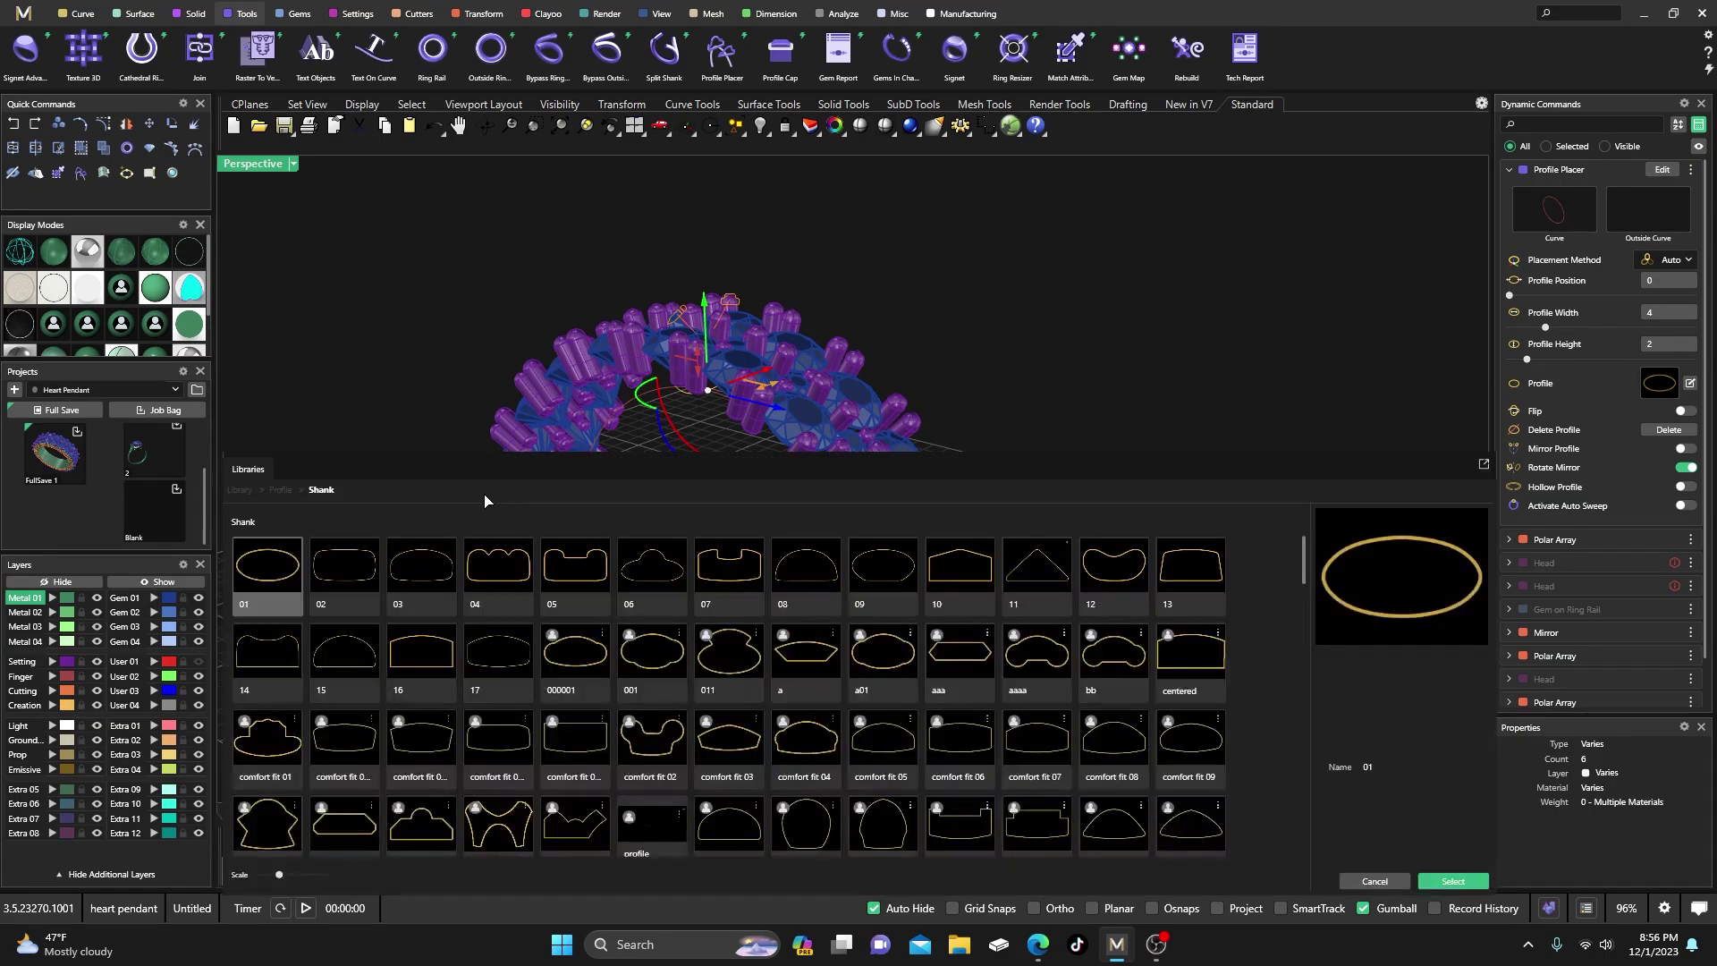
{"action": "scroll", "coordinate": [340, 619], "scroll_direction": "down", "scroll_amount": 15}
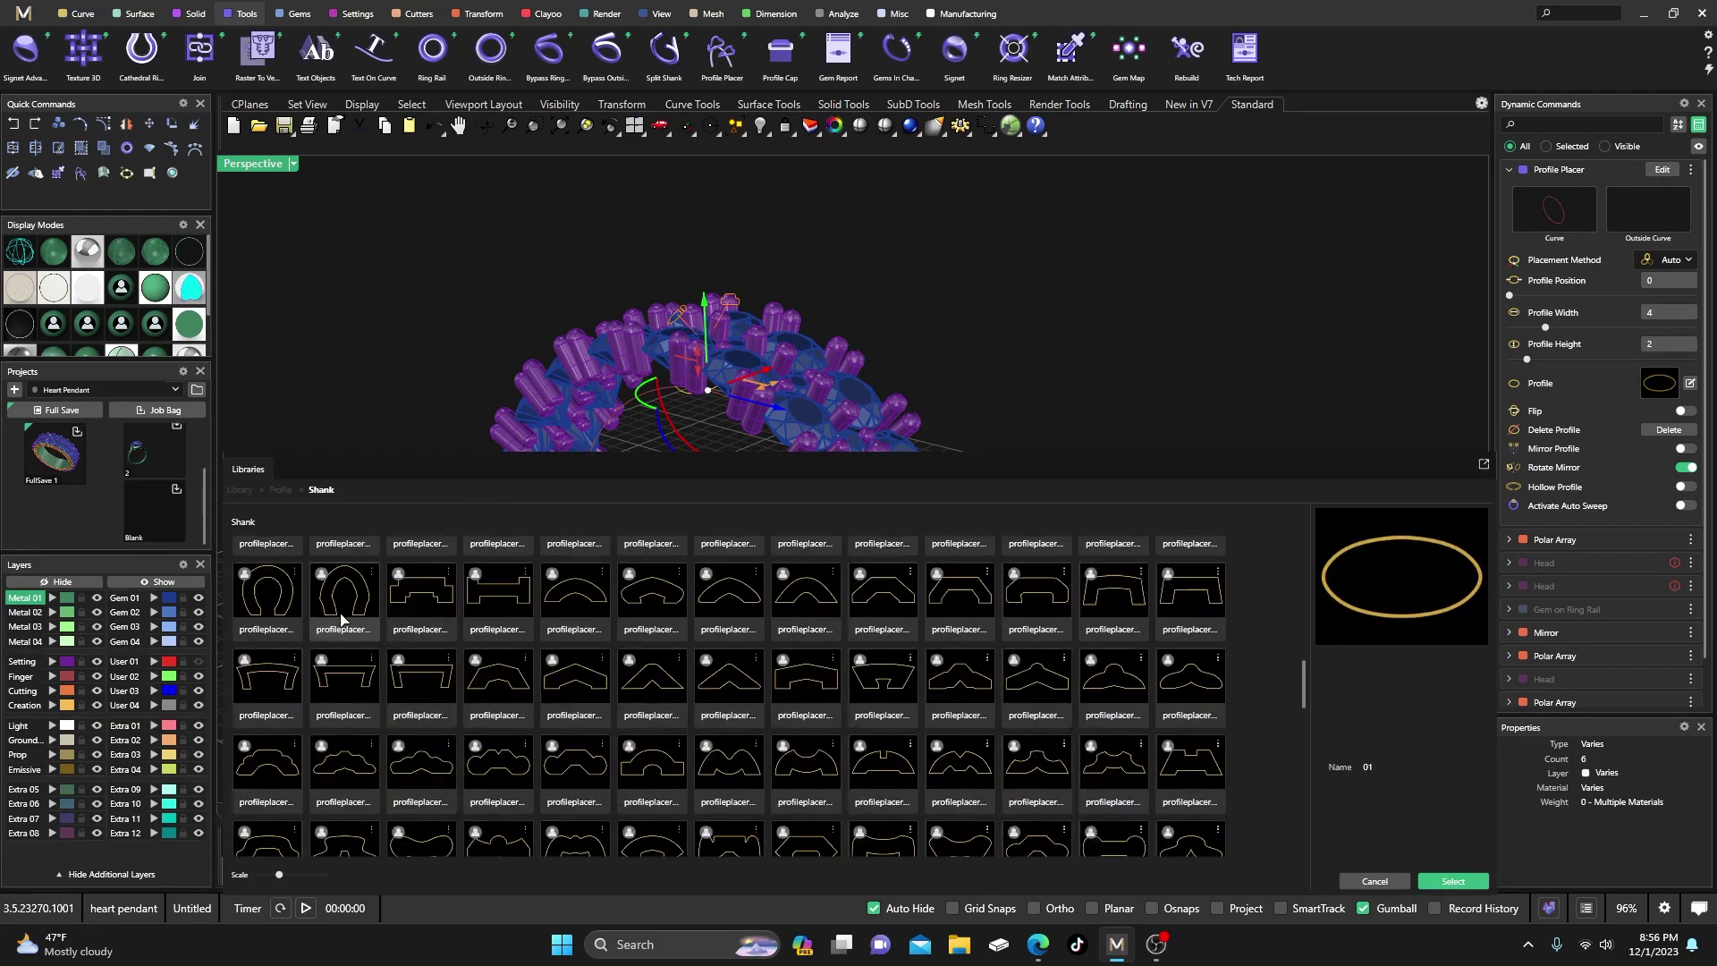
{"action": "scroll", "coordinate": [341, 618], "scroll_direction": "down", "scroll_amount": 3}
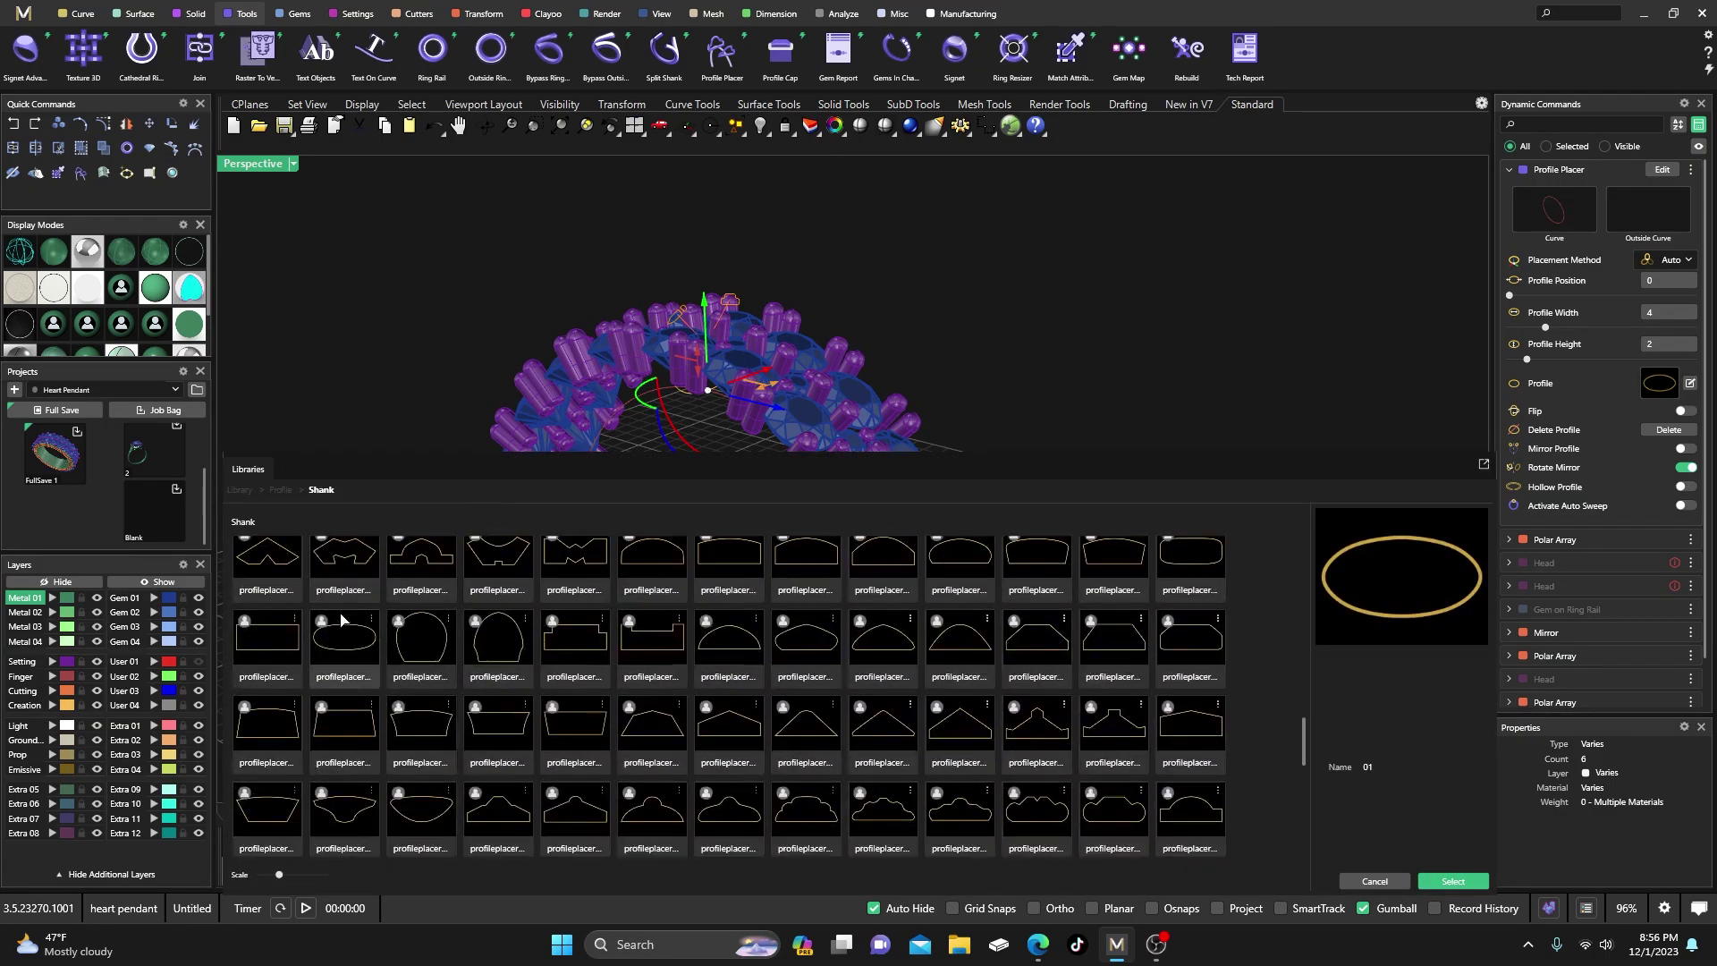
{"action": "double_click", "coordinate": [273, 647]}
- Activate Auto Sweep for the rectangular profile and inspect the band beneath the gems and prongs
{"action": "right_click_drag", "start_coordinate": [712, 491], "coordinate": [682, 497]}
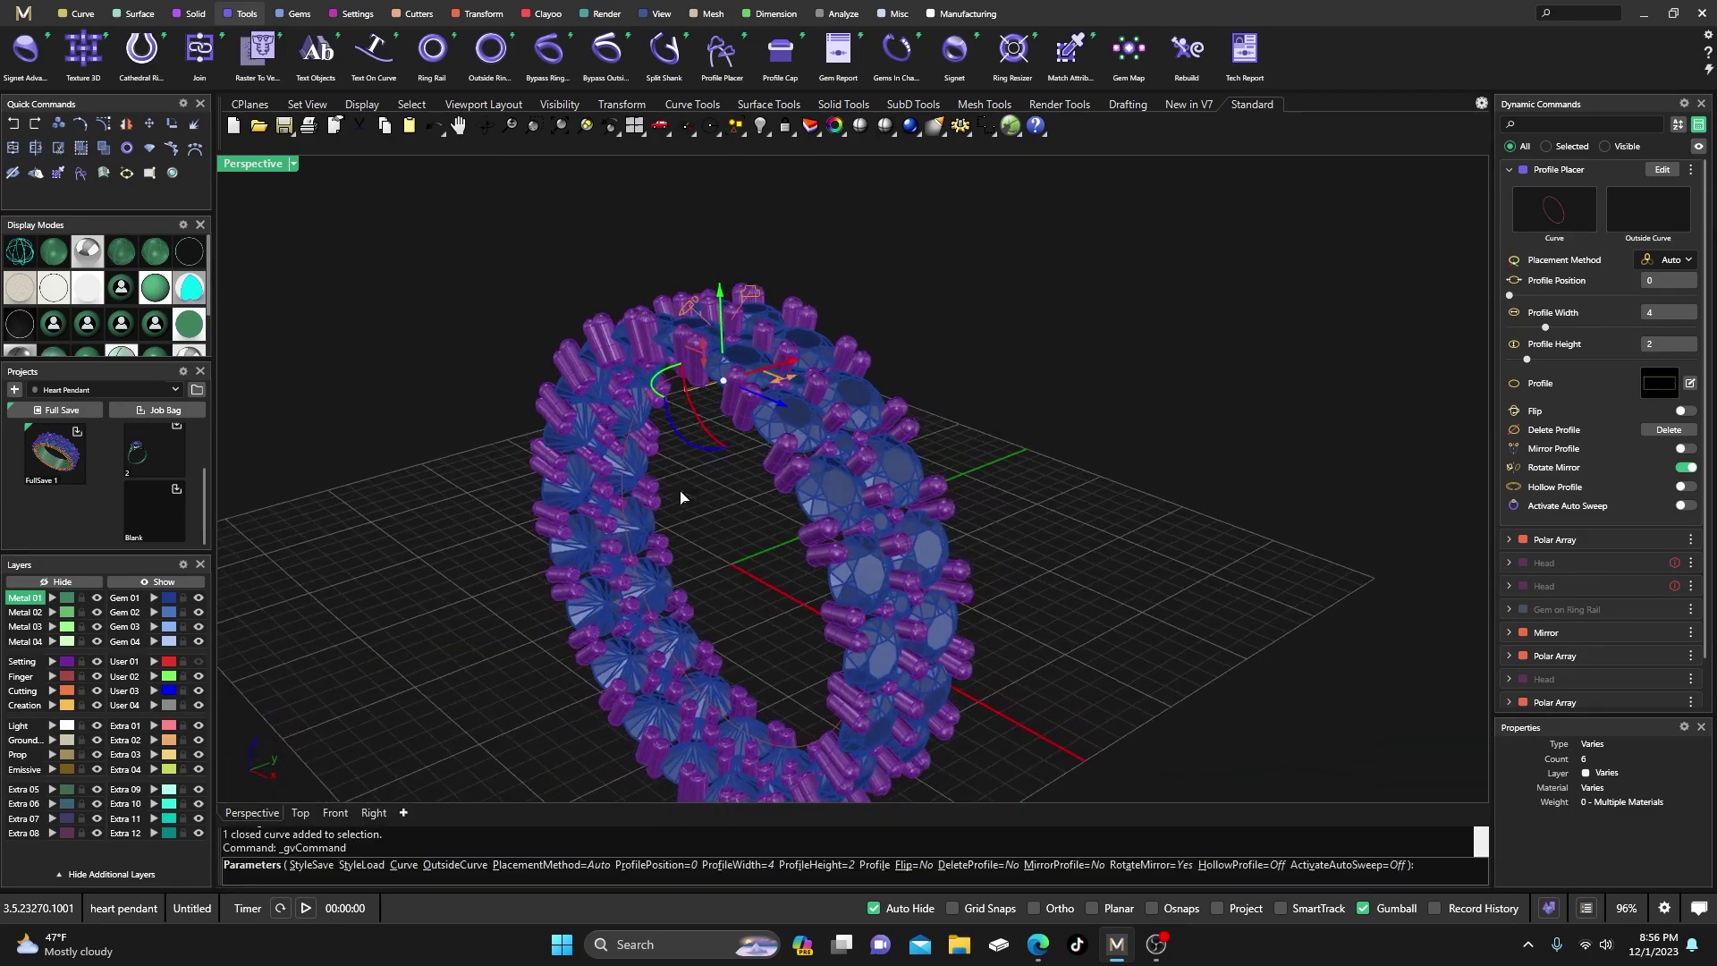
{"action": "left_click", "coordinate": [1685, 506]}
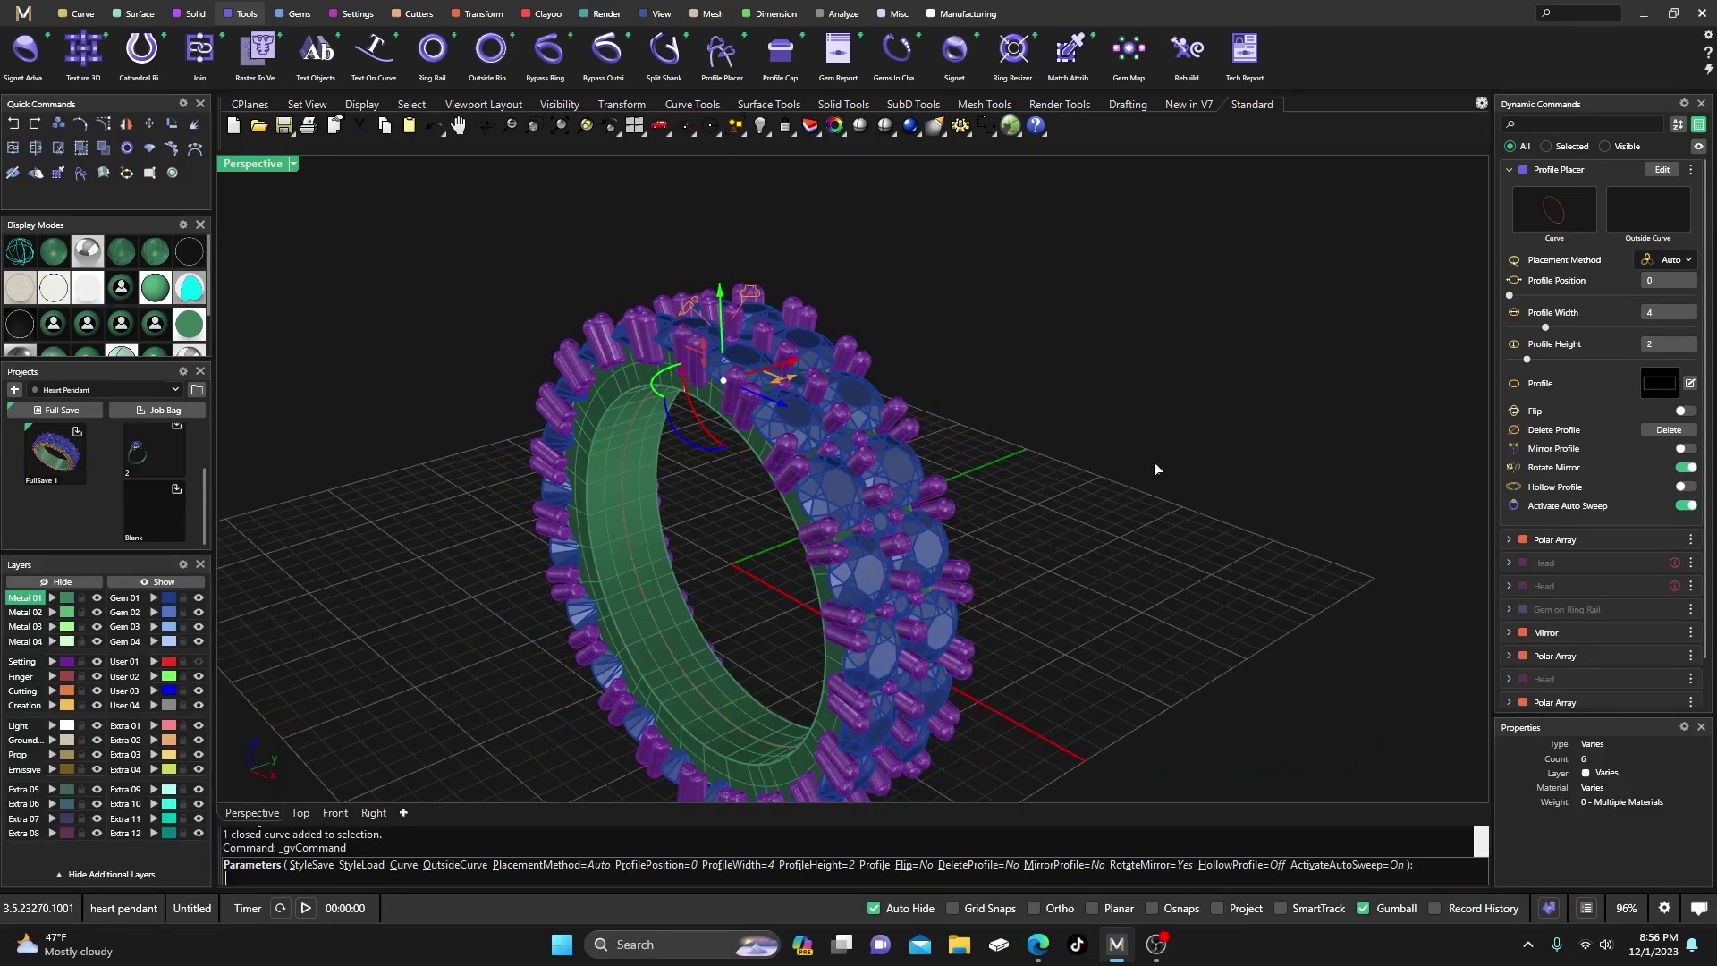
{"action": "right_click_drag", "start_coordinate": [1025, 395], "coordinate": [1035, 447]}
{"action": "scroll", "coordinate": [778, 380], "scroll_direction": "up", "scroll_amount": 5}
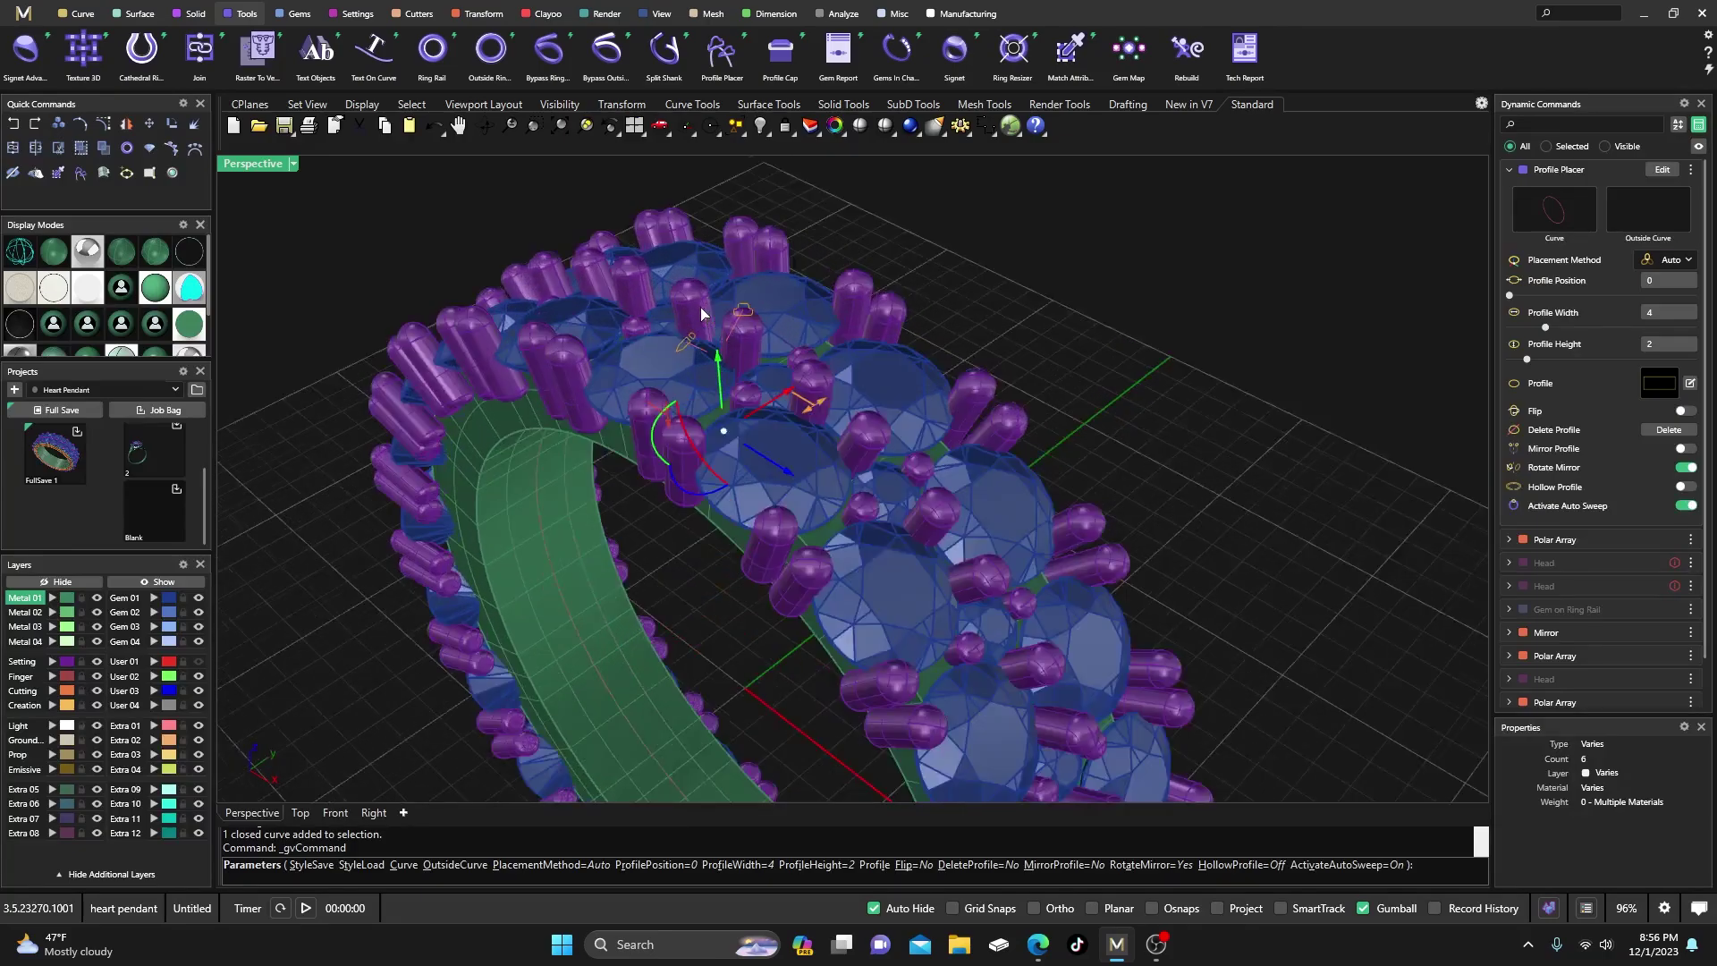
{"action": "scroll", "coordinate": [805, 434], "scroll_direction": "up", "scroll_amount": 3}
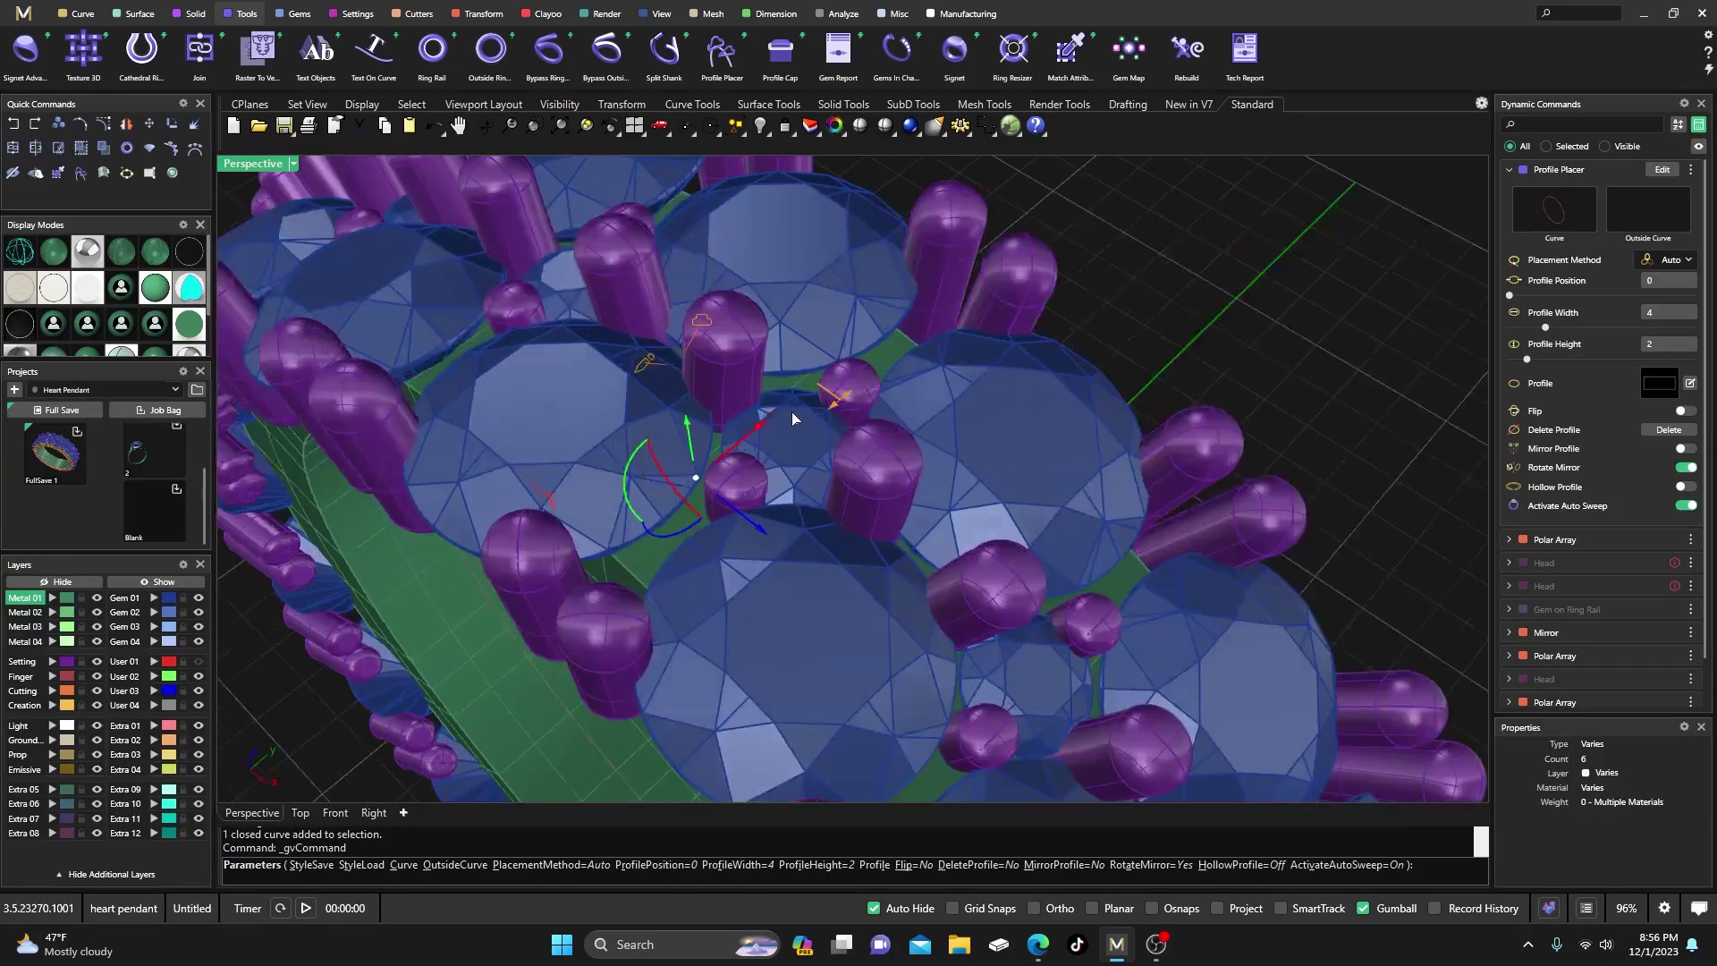
{"action": "right_click_drag", "start_coordinate": [776, 473], "coordinate": [876, 382]}
{"action": "scroll", "coordinate": [804, 447], "scroll_direction": "up", "scroll_amount": 6}
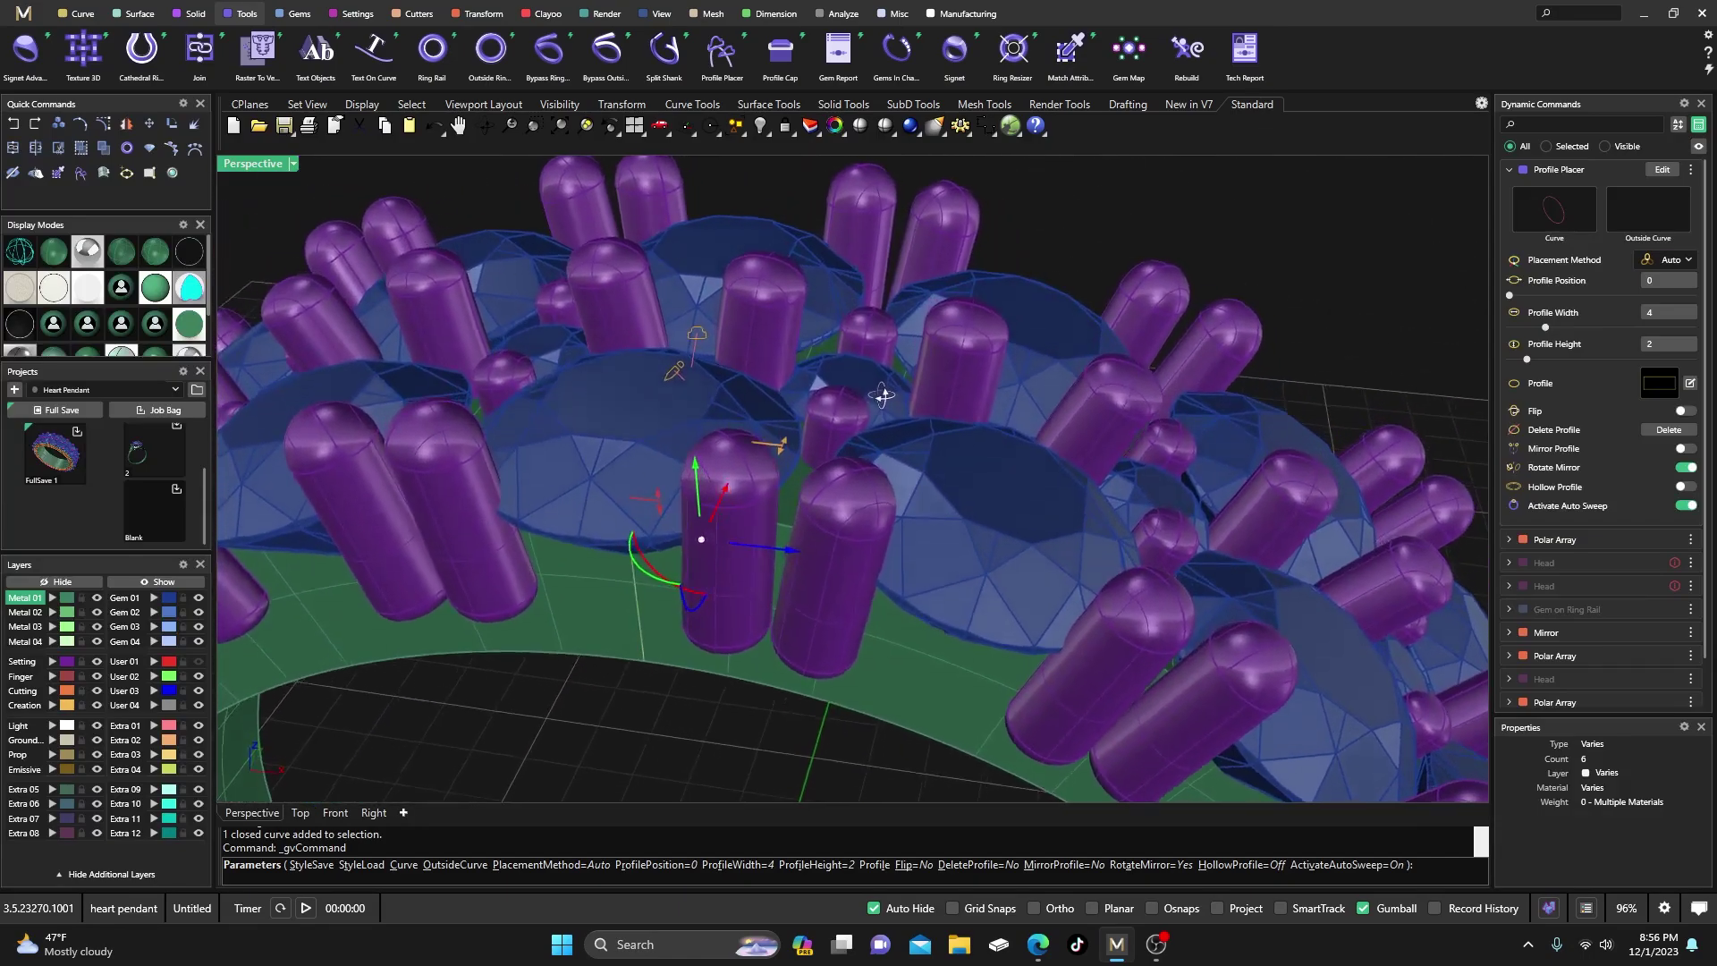
{"action": "scroll", "coordinate": [788, 458], "scroll_direction": "up", "scroll_amount": 8}
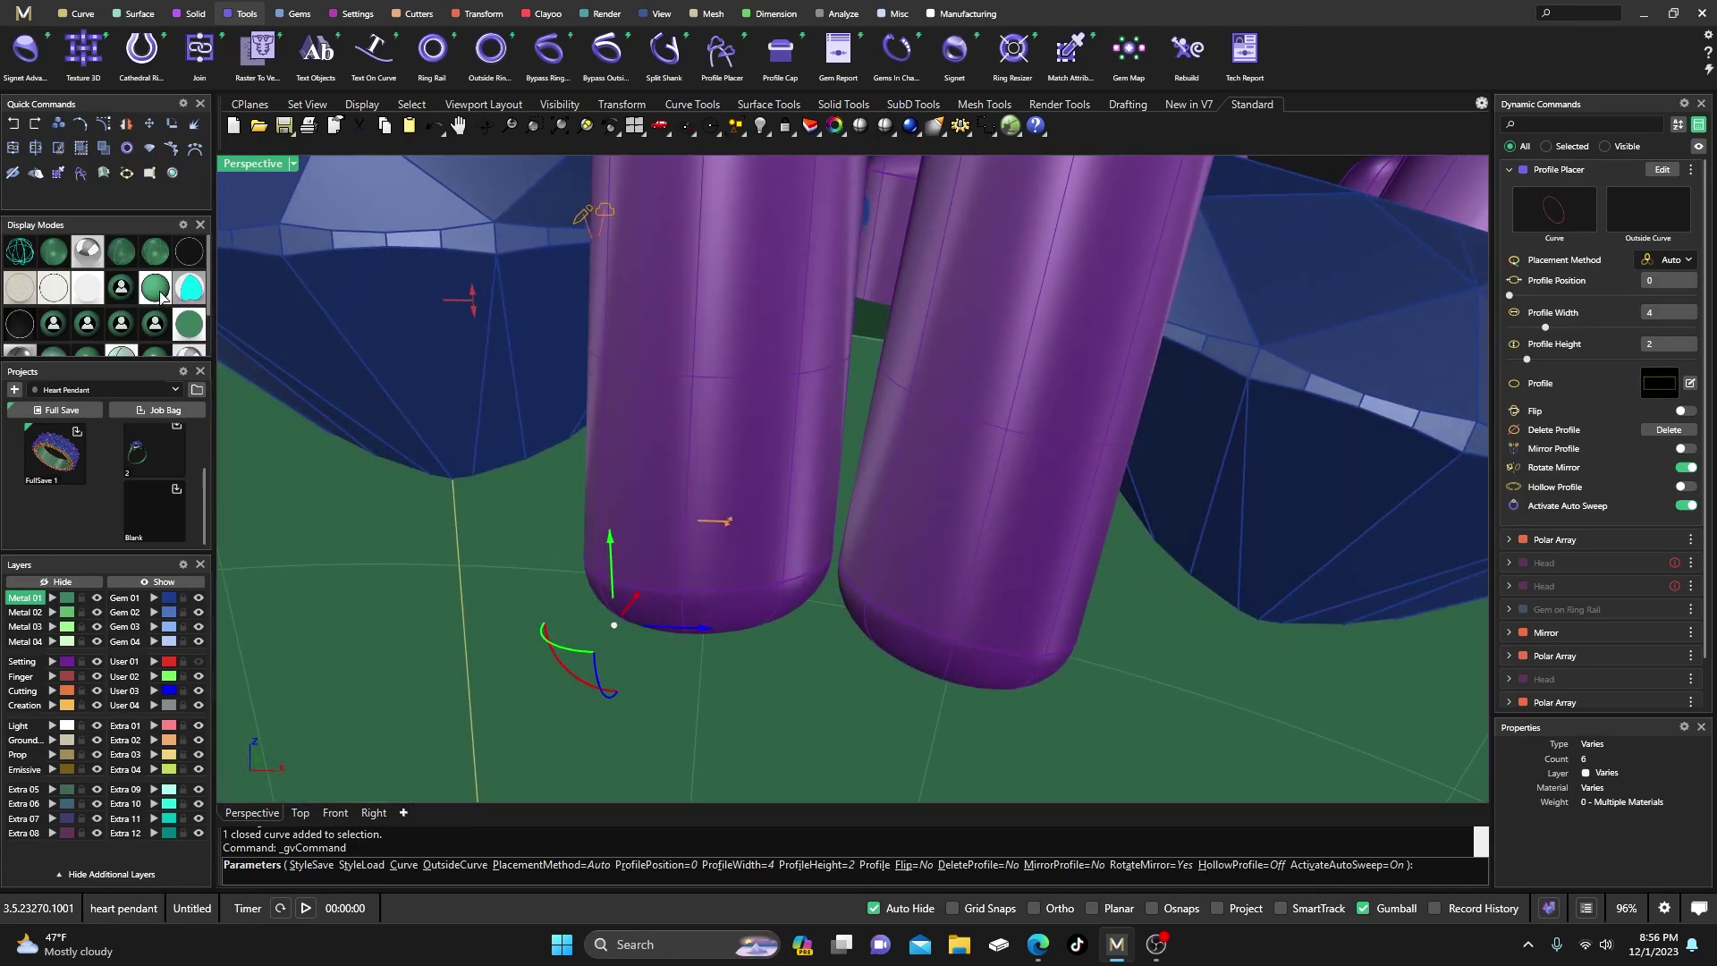
- Show the four-viewport layout and display the Front view in wireframe to see how deep gems and prongs sit in the band
{"action": "double_click", "coordinate": [265, 167]}
{"action": "scroll", "coordinate": [540, 596], "scroll_direction": "down", "scroll_amount": 5}
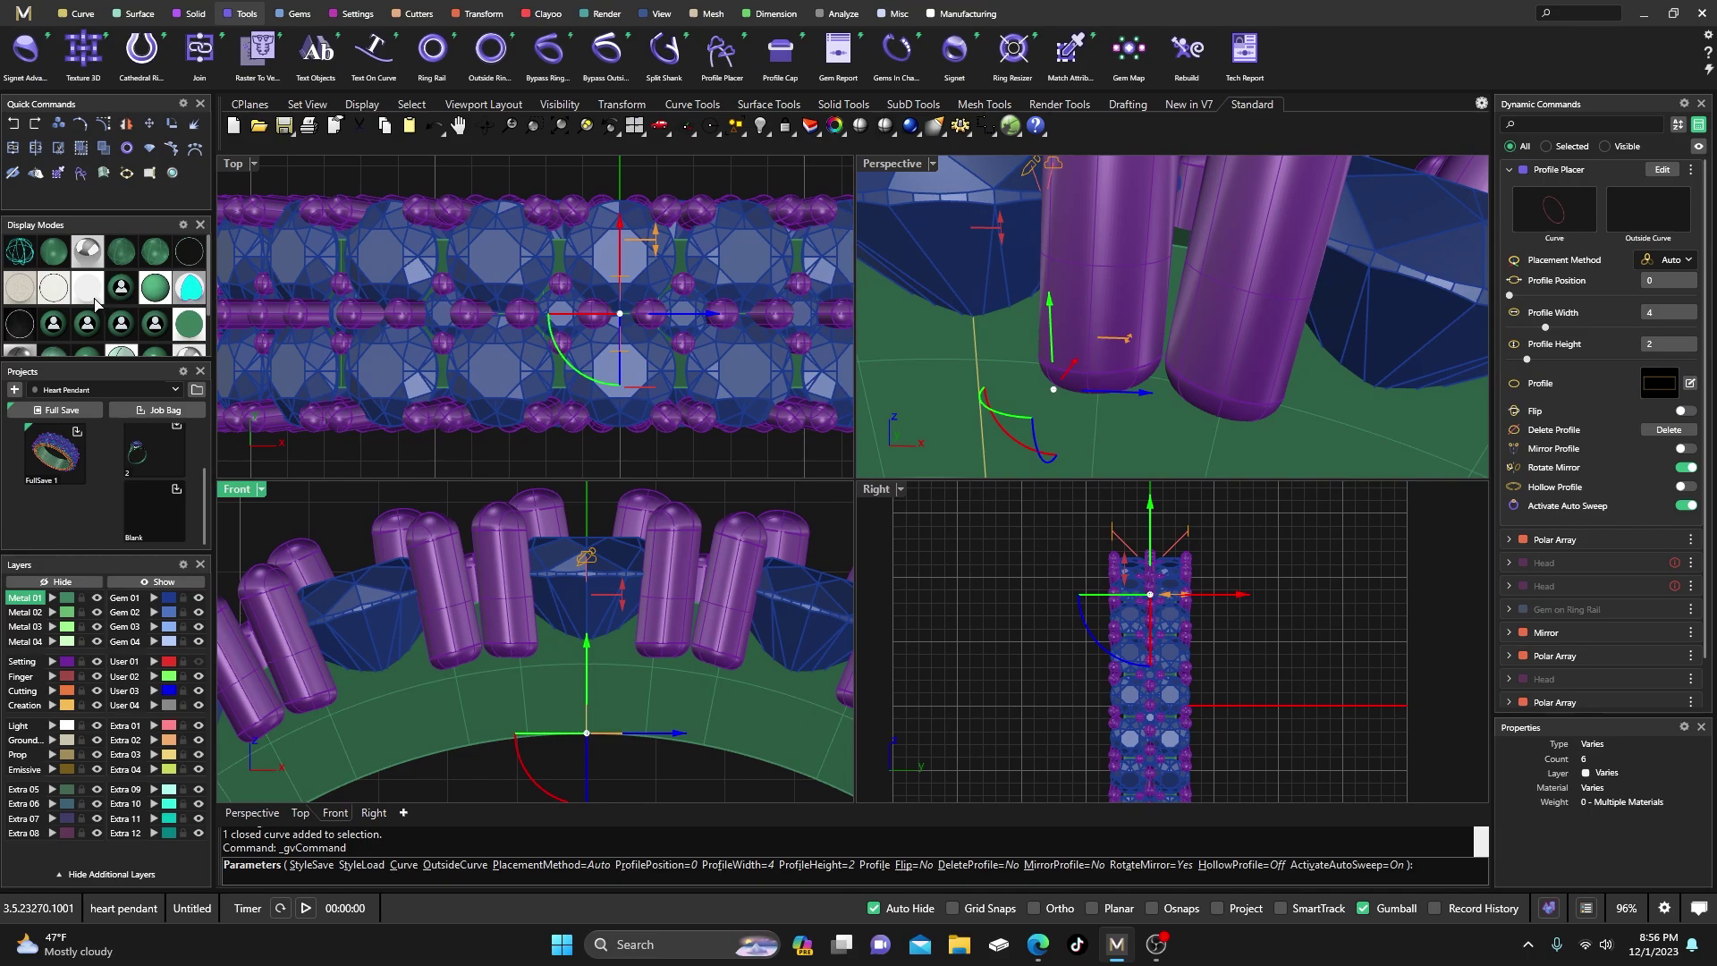
{"action": "left_click", "coordinate": [24, 254]}
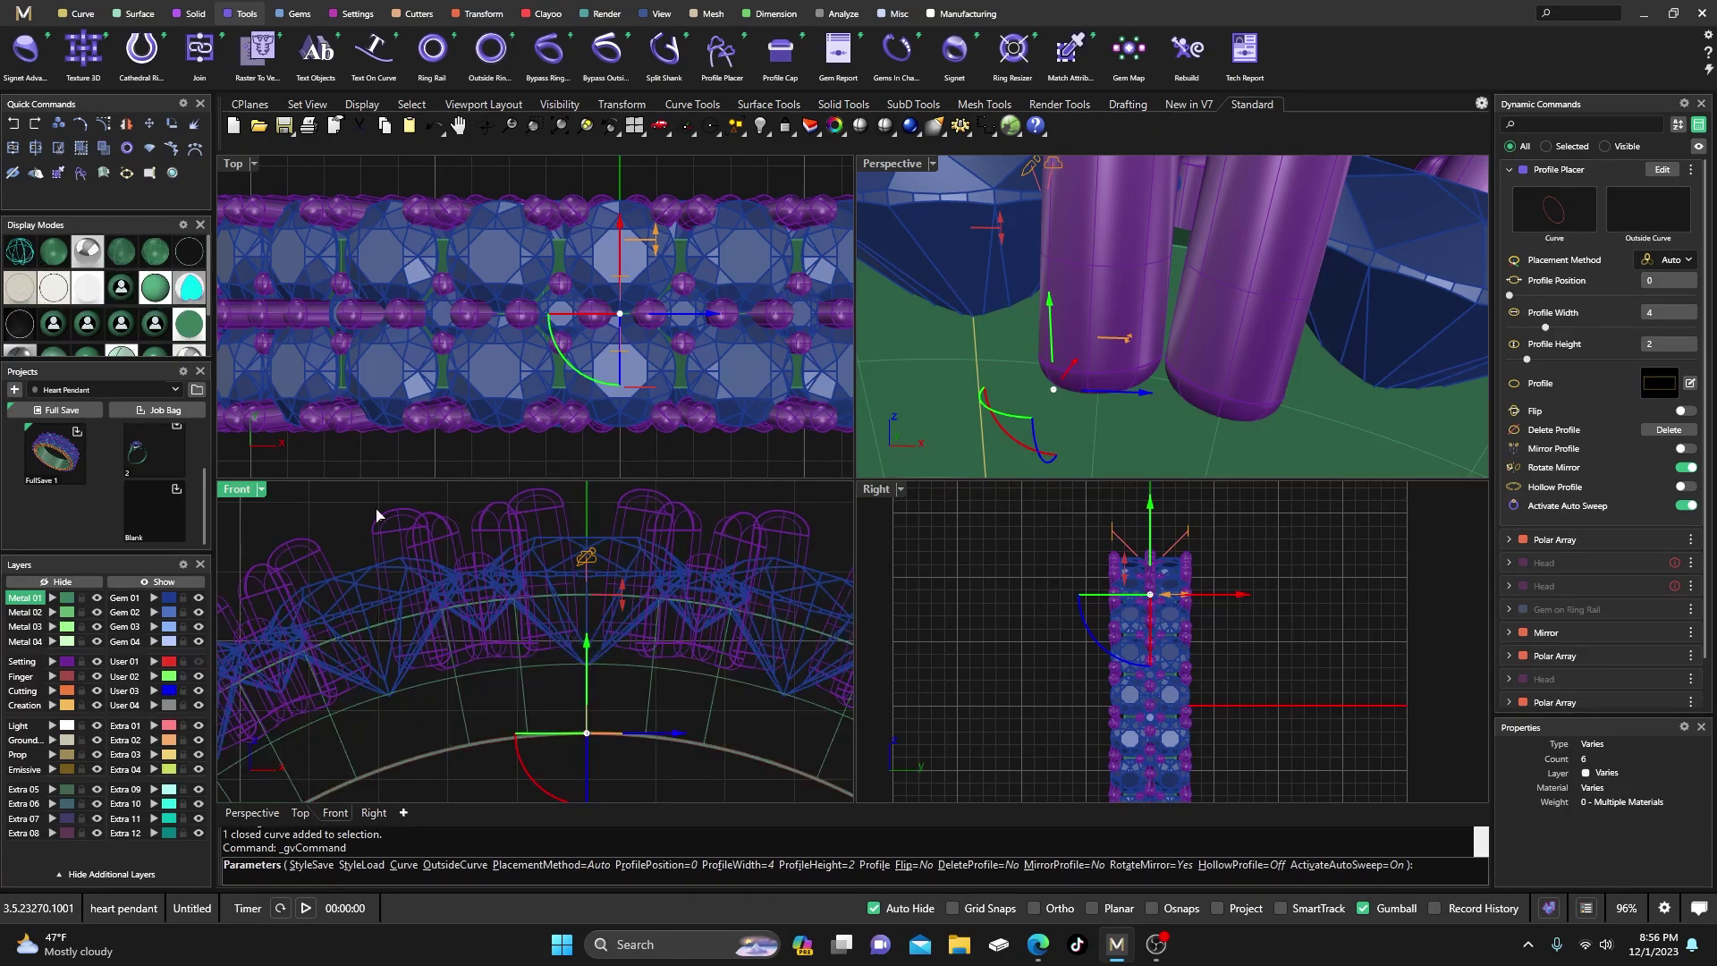
{"action": "scroll", "coordinate": [477, 608], "scroll_direction": "up", "scroll_amount": 3}
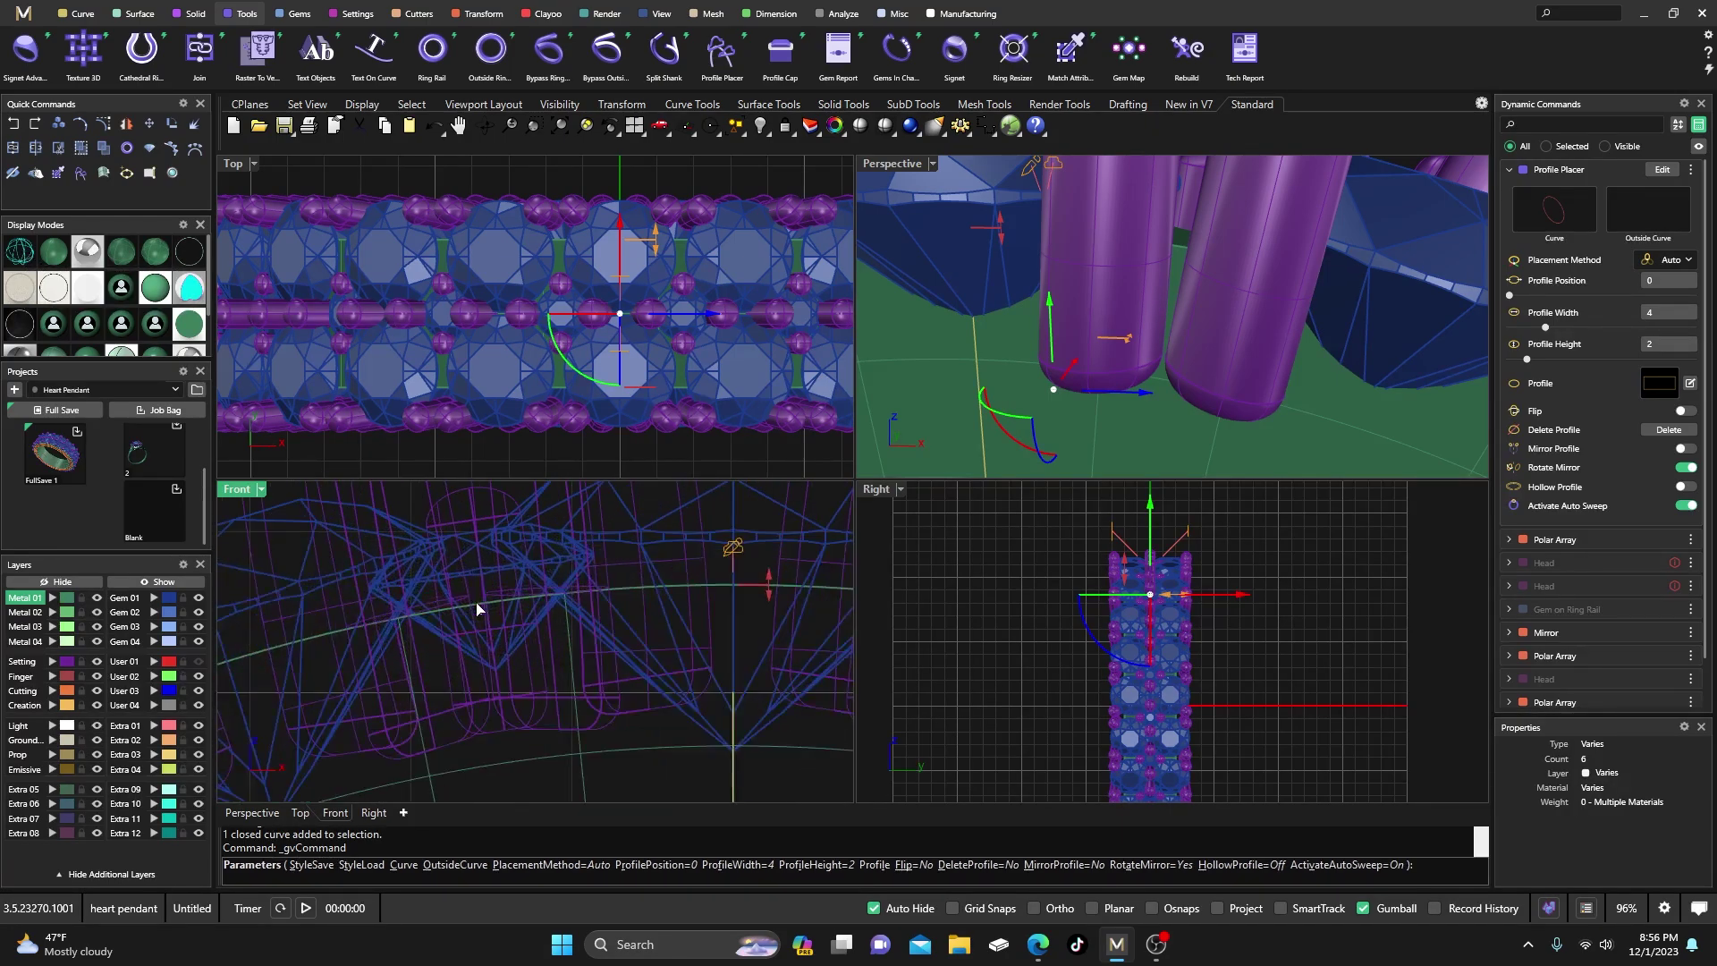
{"action": "scroll", "coordinate": [511, 597], "scroll_direction": "down", "scroll_amount": 3}
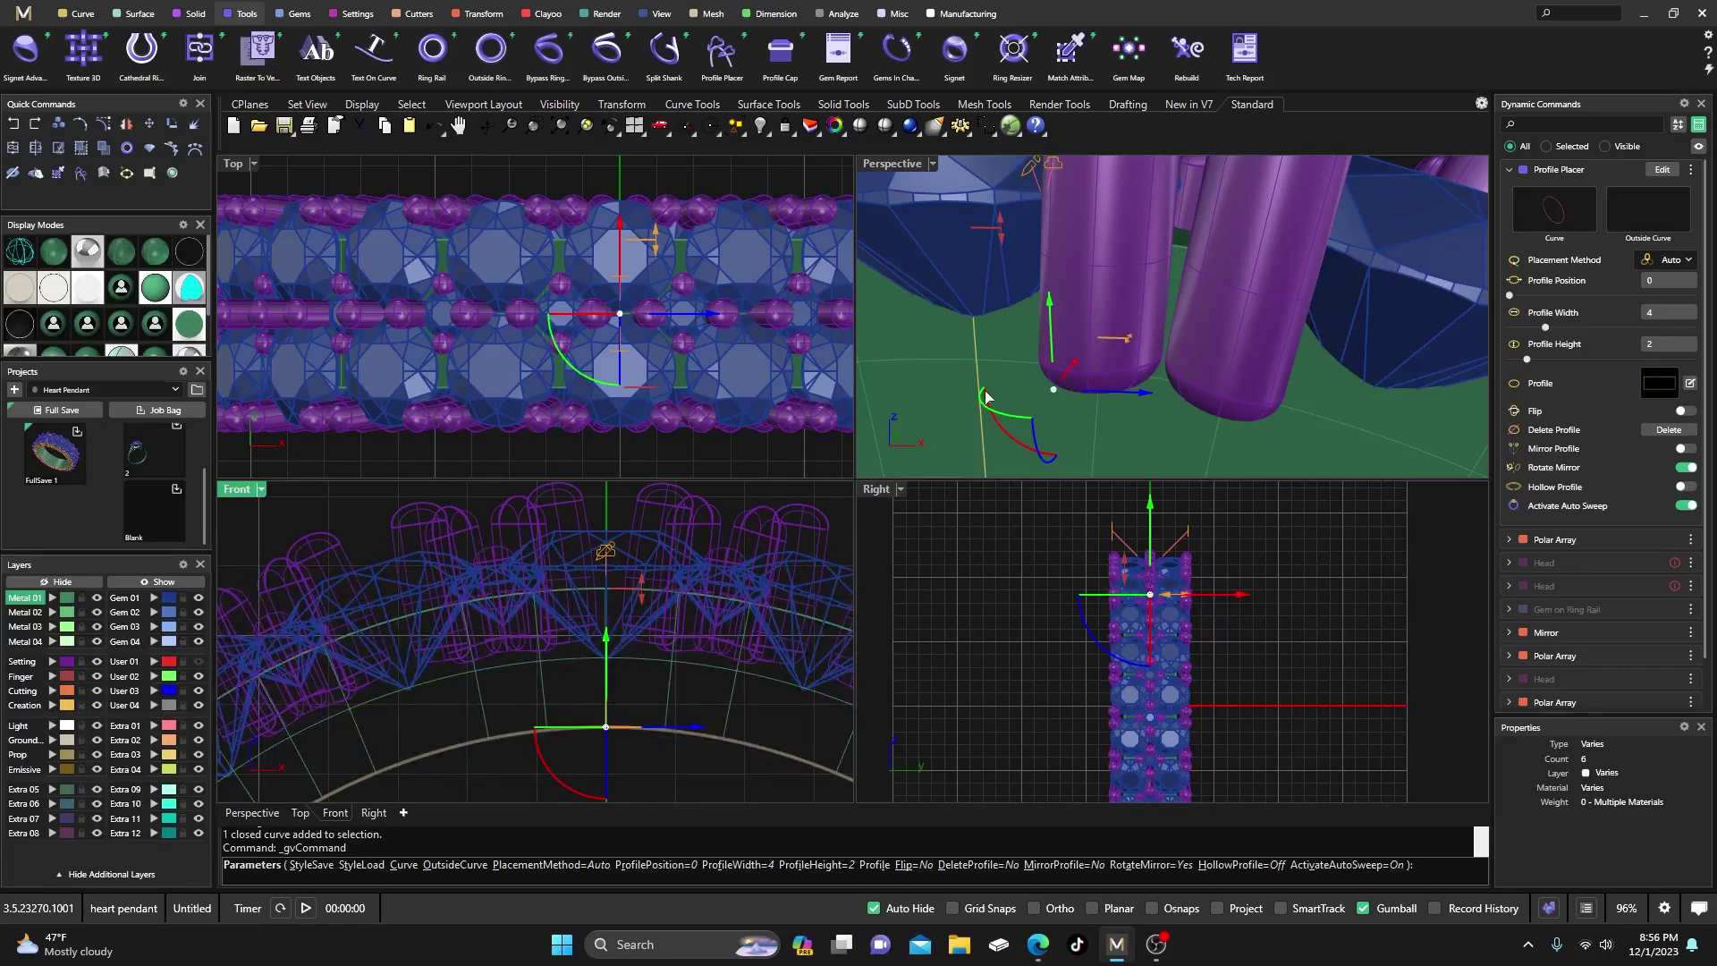
- Raise the band's Profile Height to 2.1 mm
{"action": "left_click", "coordinate": [999, 238]}
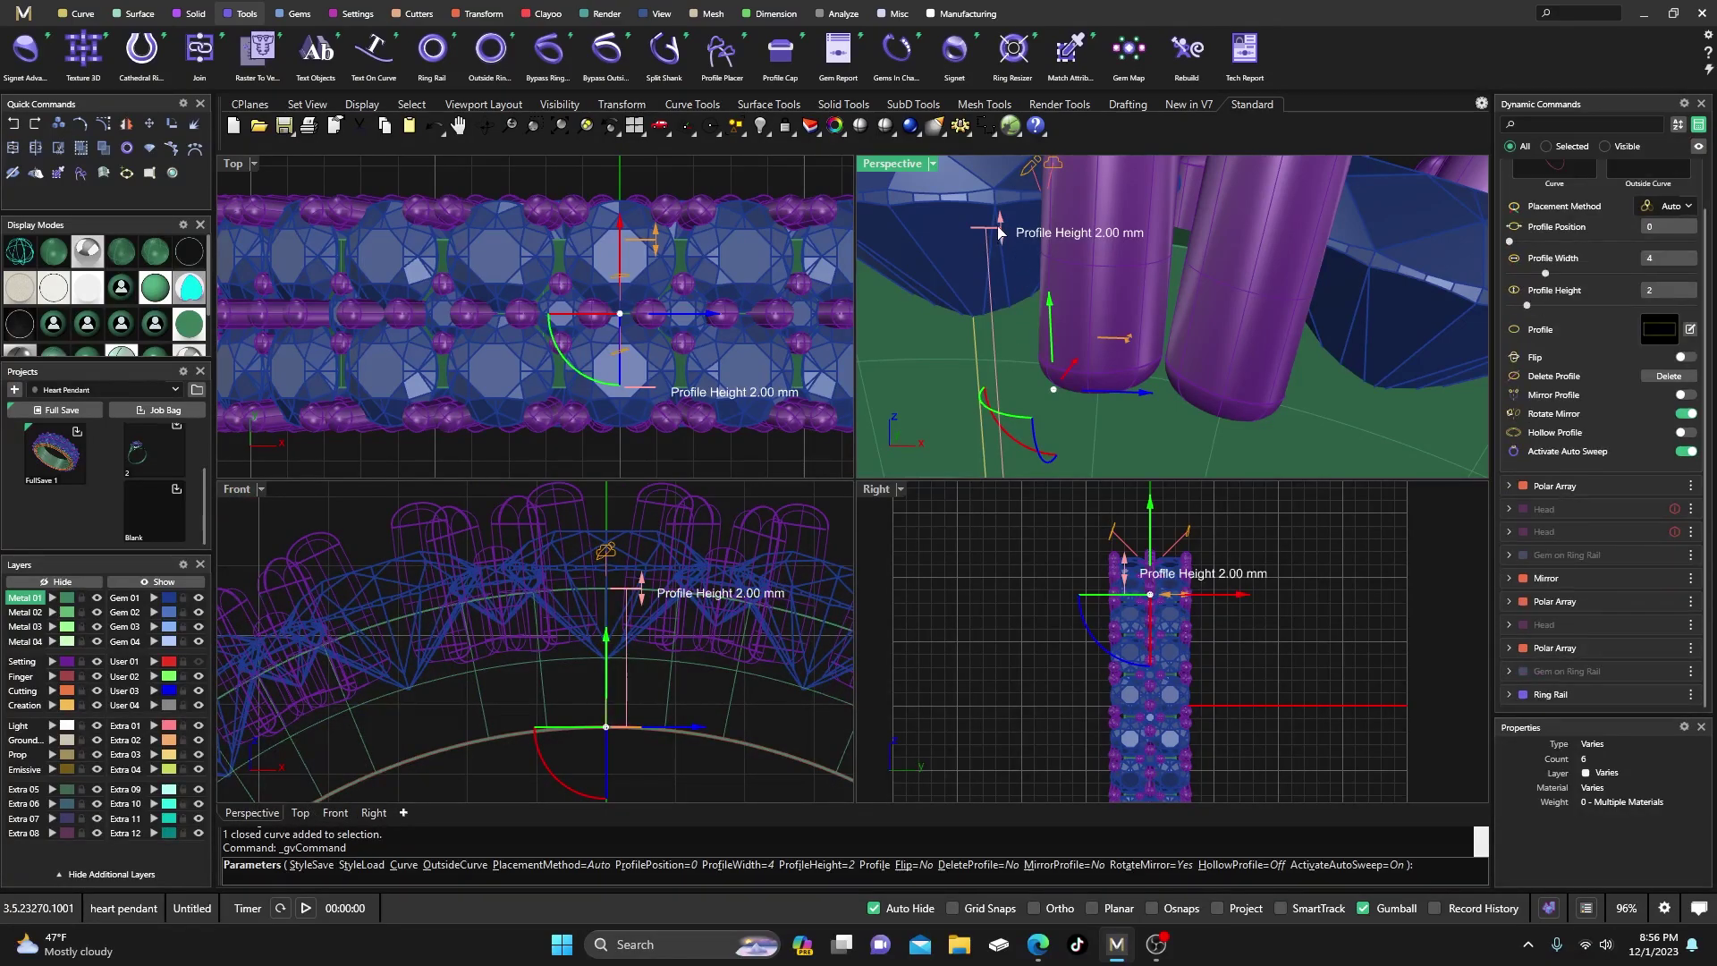
{"action": "left_click_drag", "start_coordinate": [1000, 232], "coordinate": [1000, 225]}
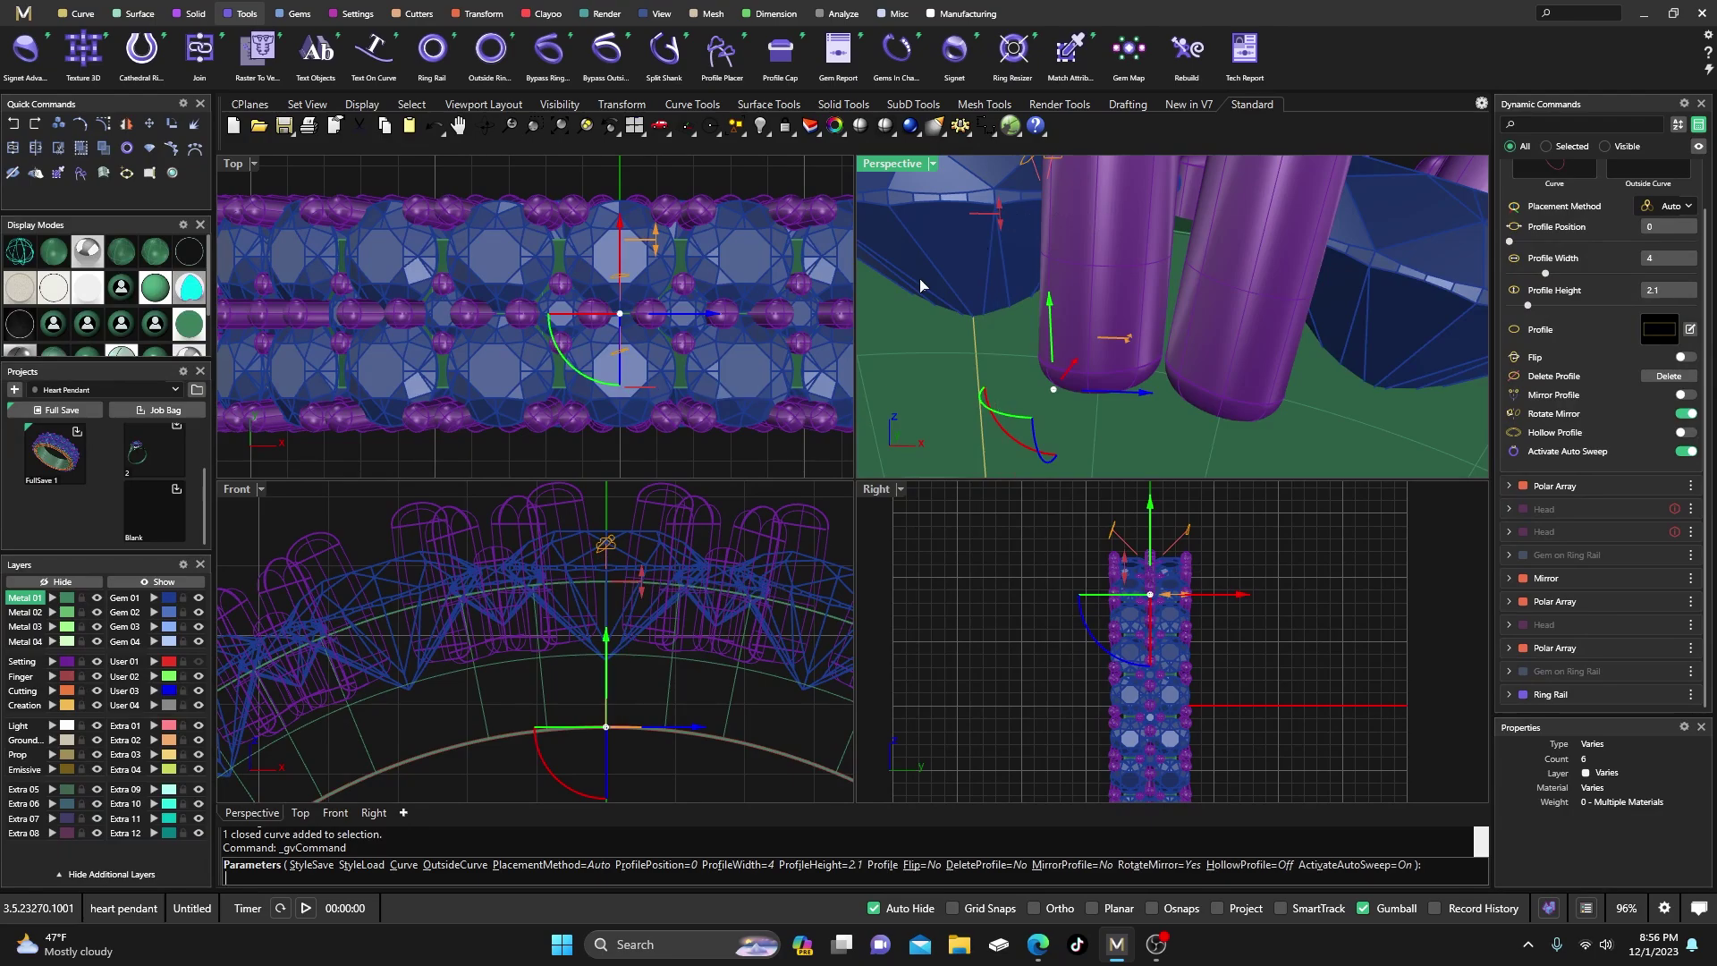
{"action": "left_click", "coordinate": [394, 508]}
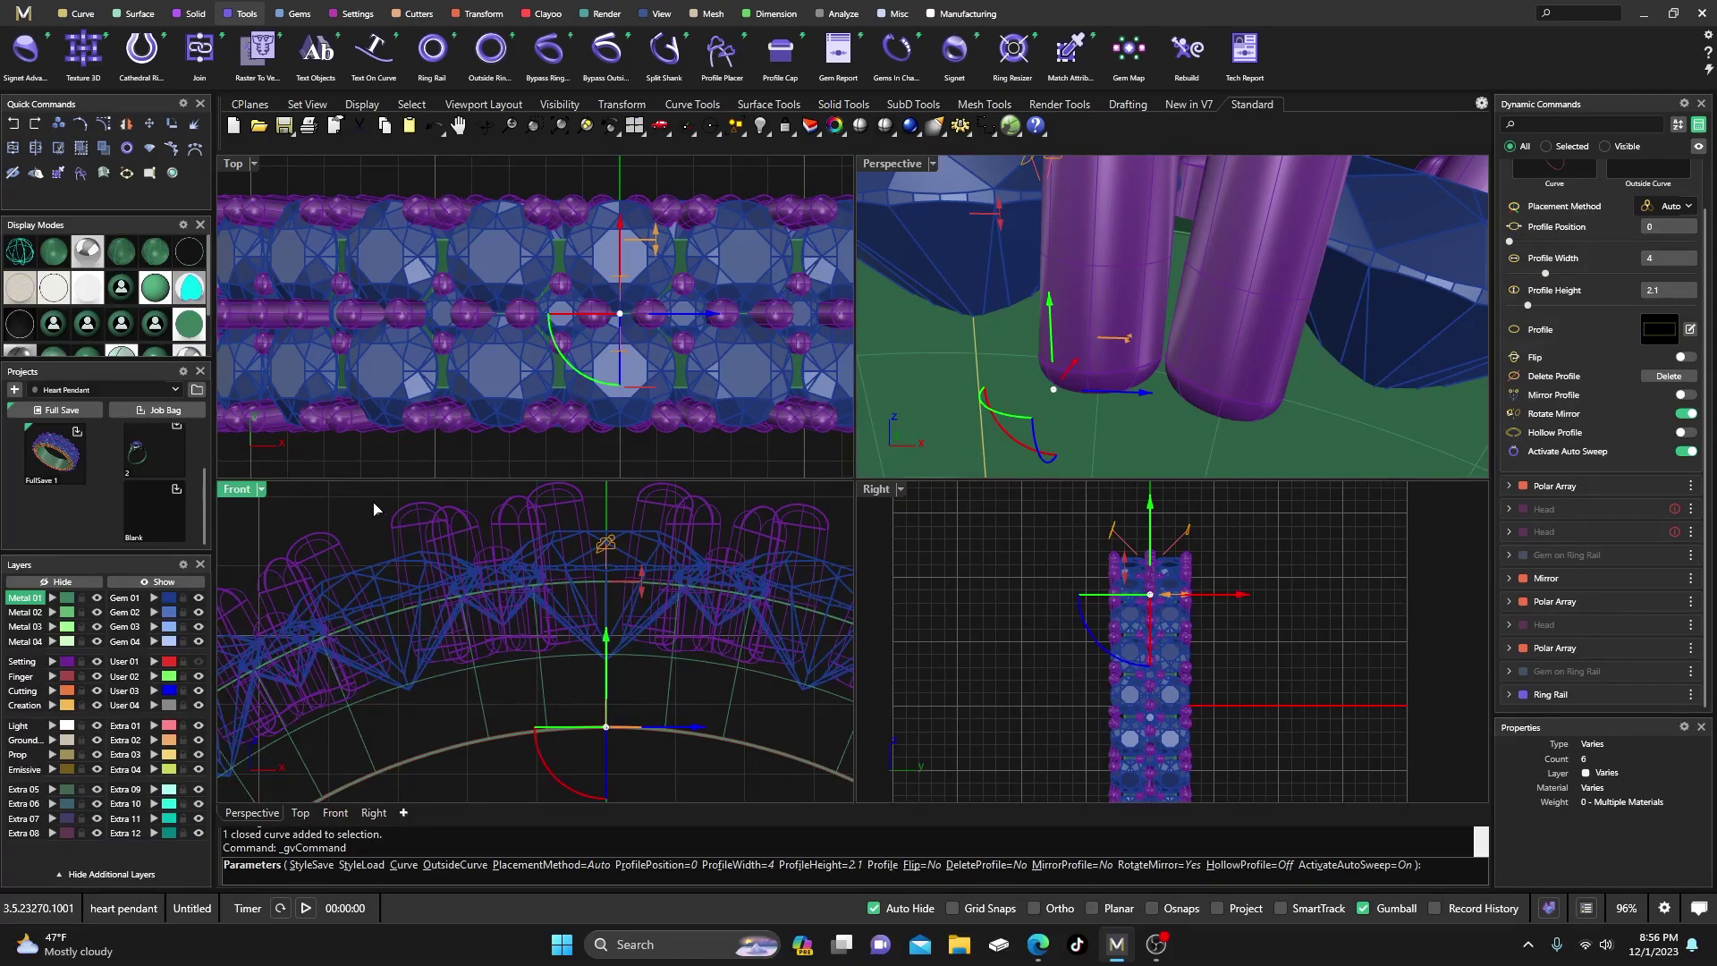
- Widen the band's Profile Width to 6.2 mm so it reaches the outer prongs
{"action": "scroll", "coordinate": [946, 376], "scroll_direction": "down", "scroll_amount": 5}
{"action": "right_click_drag", "start_coordinate": [946, 376], "coordinate": [995, 364]}
{"action": "right_click_drag", "start_coordinate": [1132, 362], "coordinate": [1048, 365]}
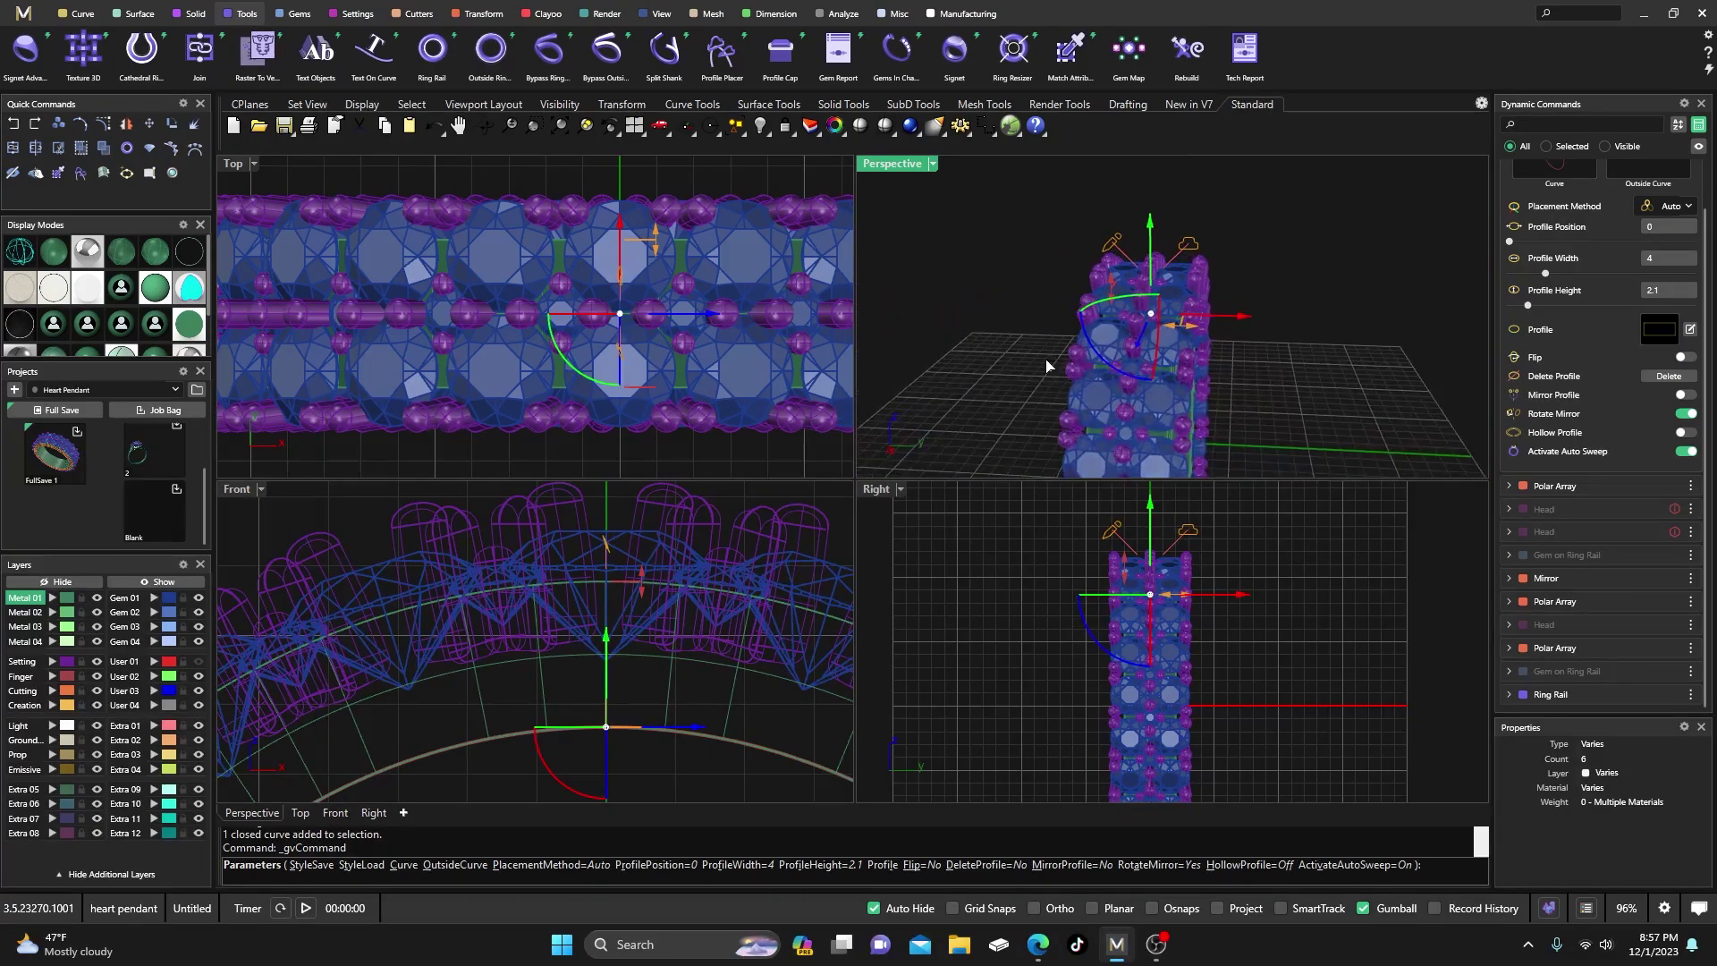
{"action": "right_click_drag", "start_coordinate": [1207, 369], "coordinate": [1180, 356]}
{"action": "scroll", "coordinate": [1190, 345], "scroll_direction": "up", "scroll_amount": 6}
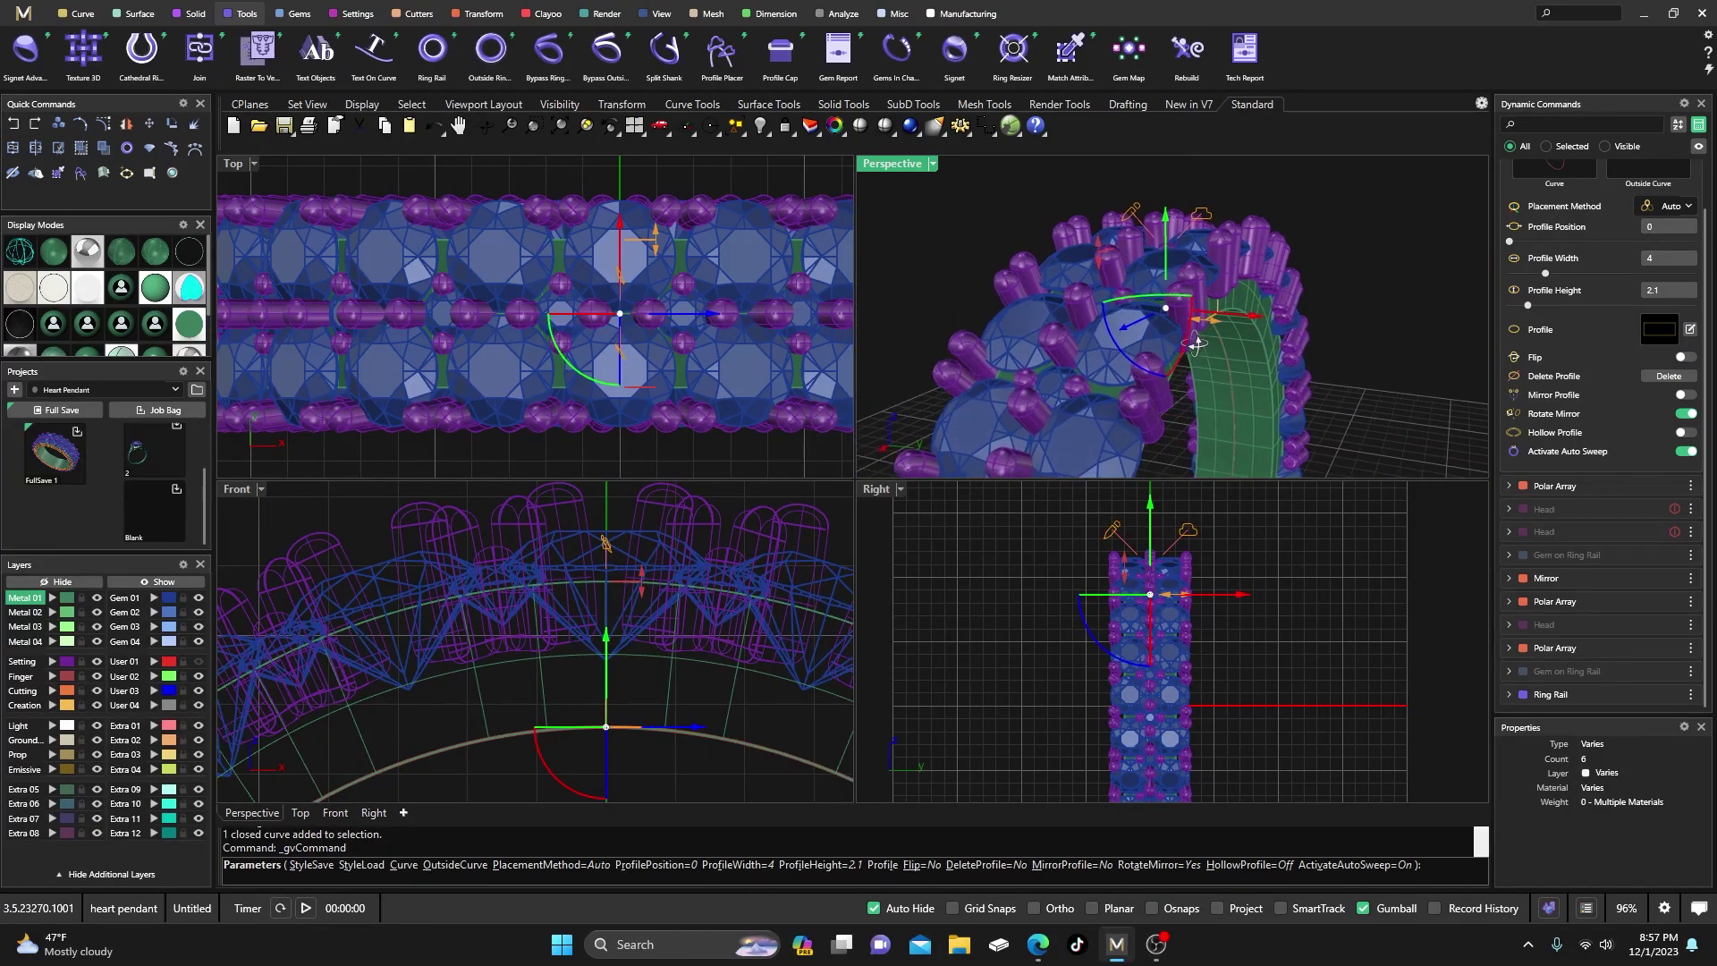
{"action": "mouse_move", "coordinate": [1226, 313]}
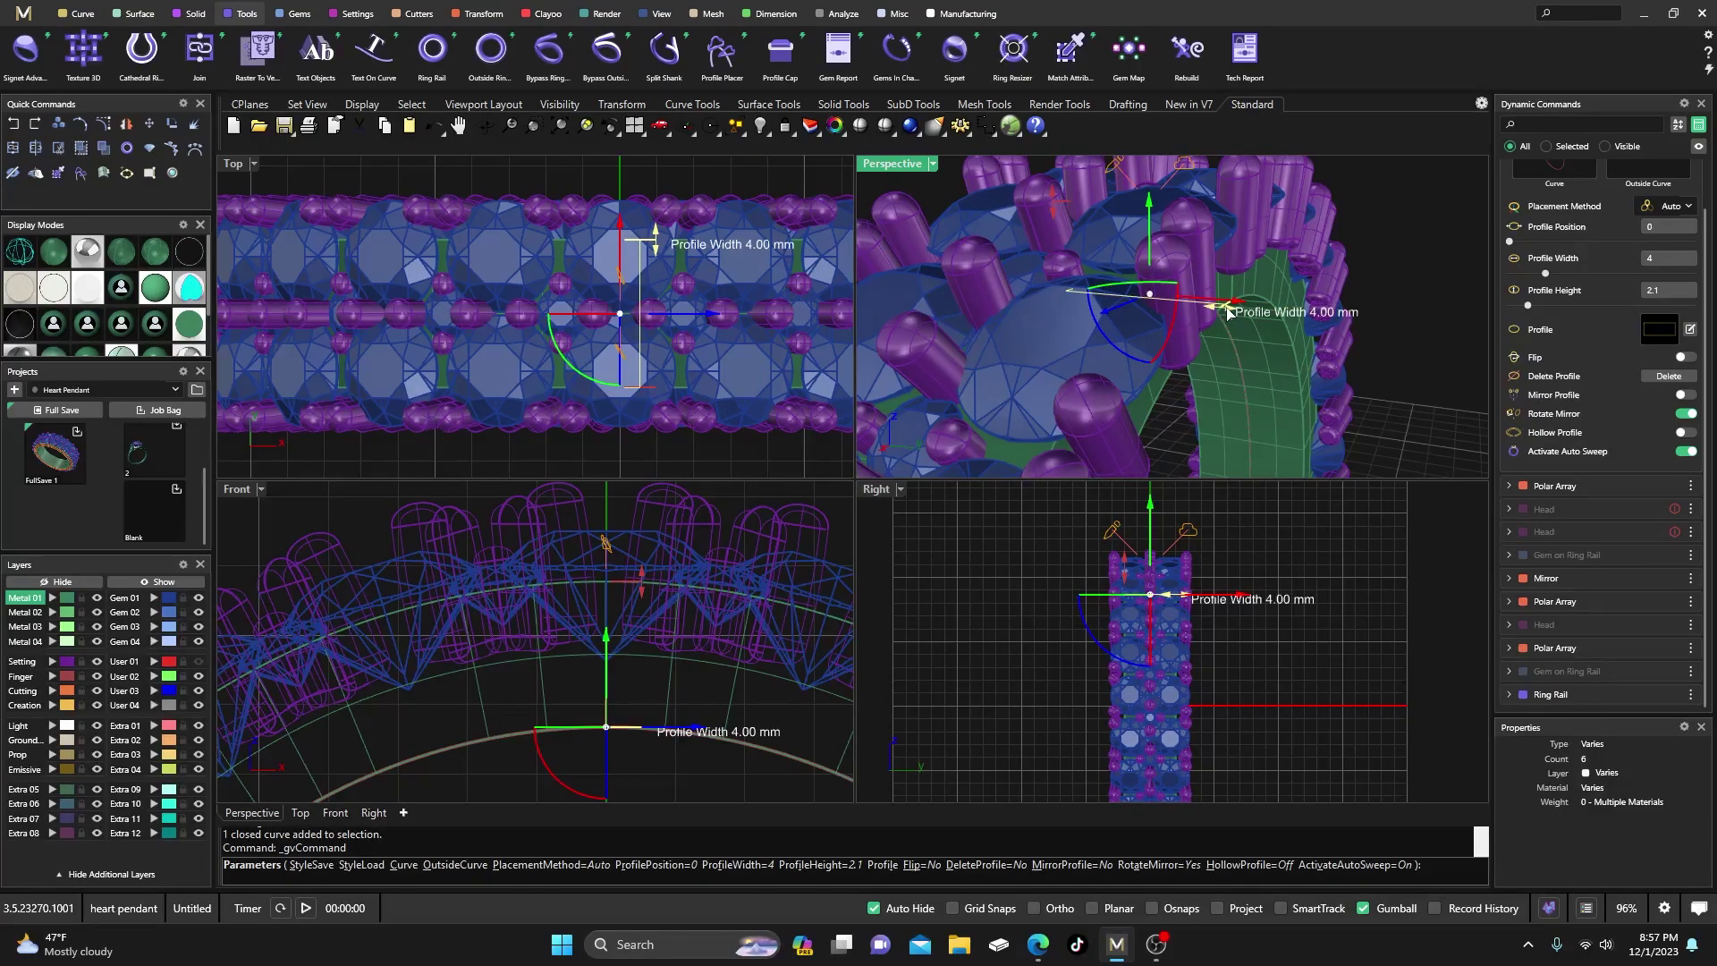
{"action": "left_click_drag", "start_coordinate": [1228, 312], "coordinate": [1321, 350]}
- Inspect how the outer prongs meet the band's side face and widen the band's Profile Width to 6.3 mm
{"action": "scroll", "coordinate": [1264, 347], "scroll_direction": "down", "scroll_amount": 4}
{"action": "scroll", "coordinate": [1264, 350], "scroll_direction": "up", "scroll_amount": 5}
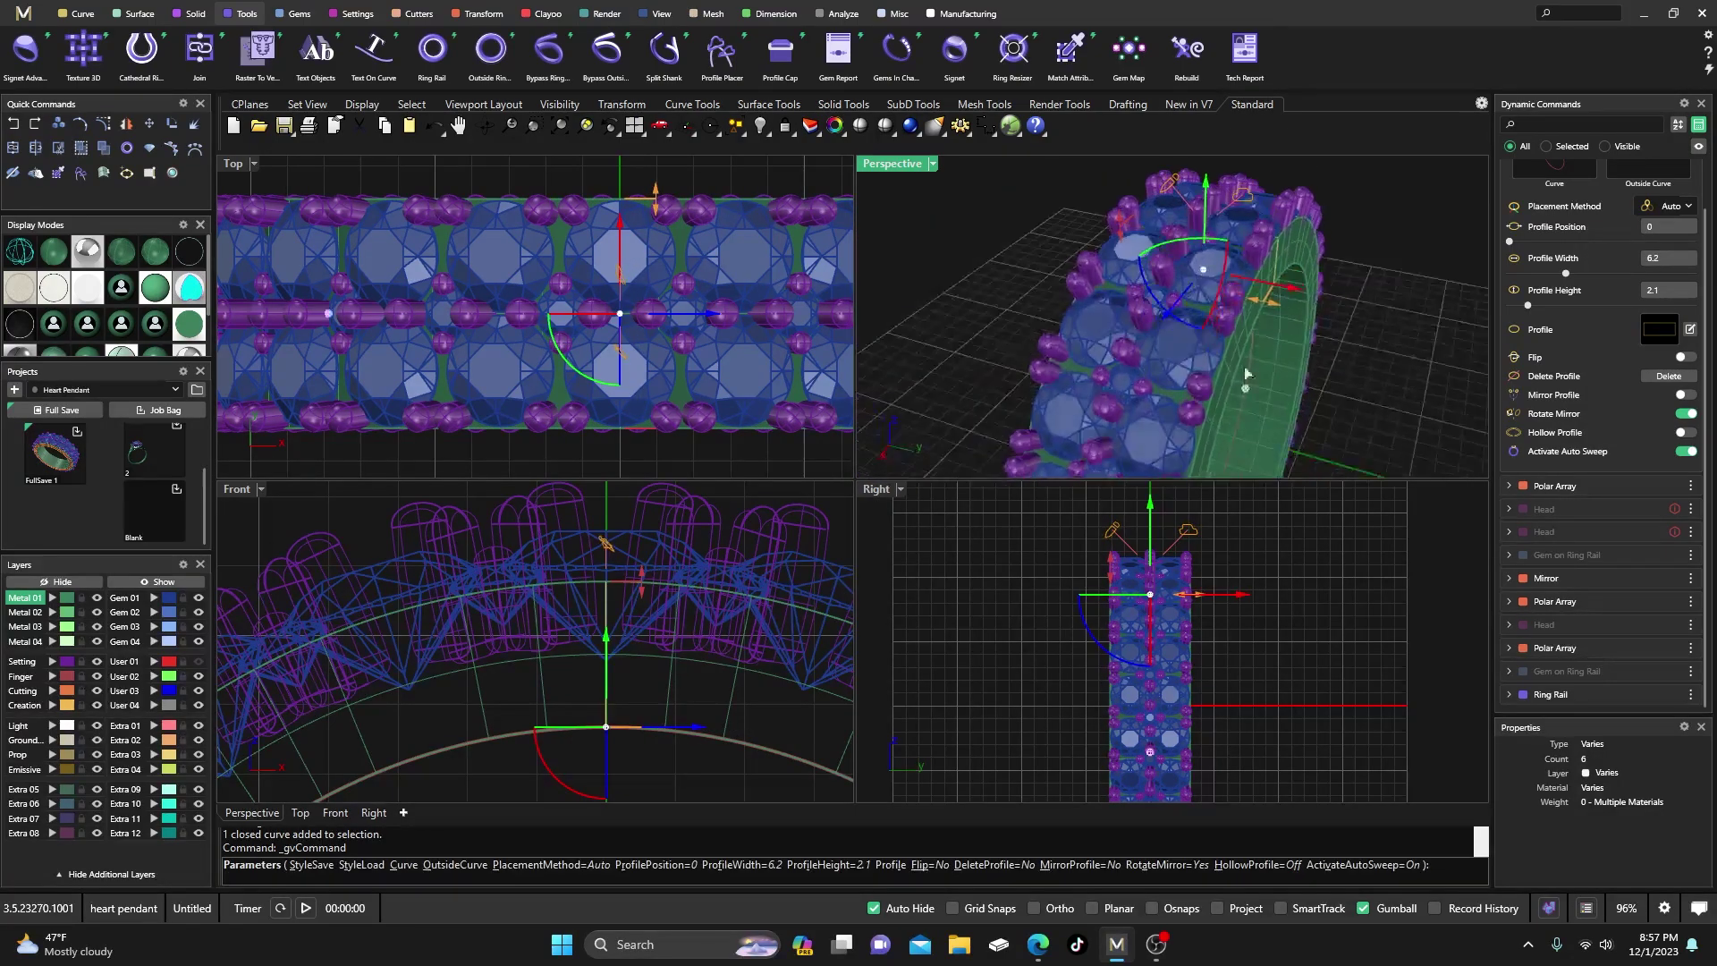
{"action": "scroll", "coordinate": [1209, 350], "scroll_direction": "down", "scroll_amount": 5}
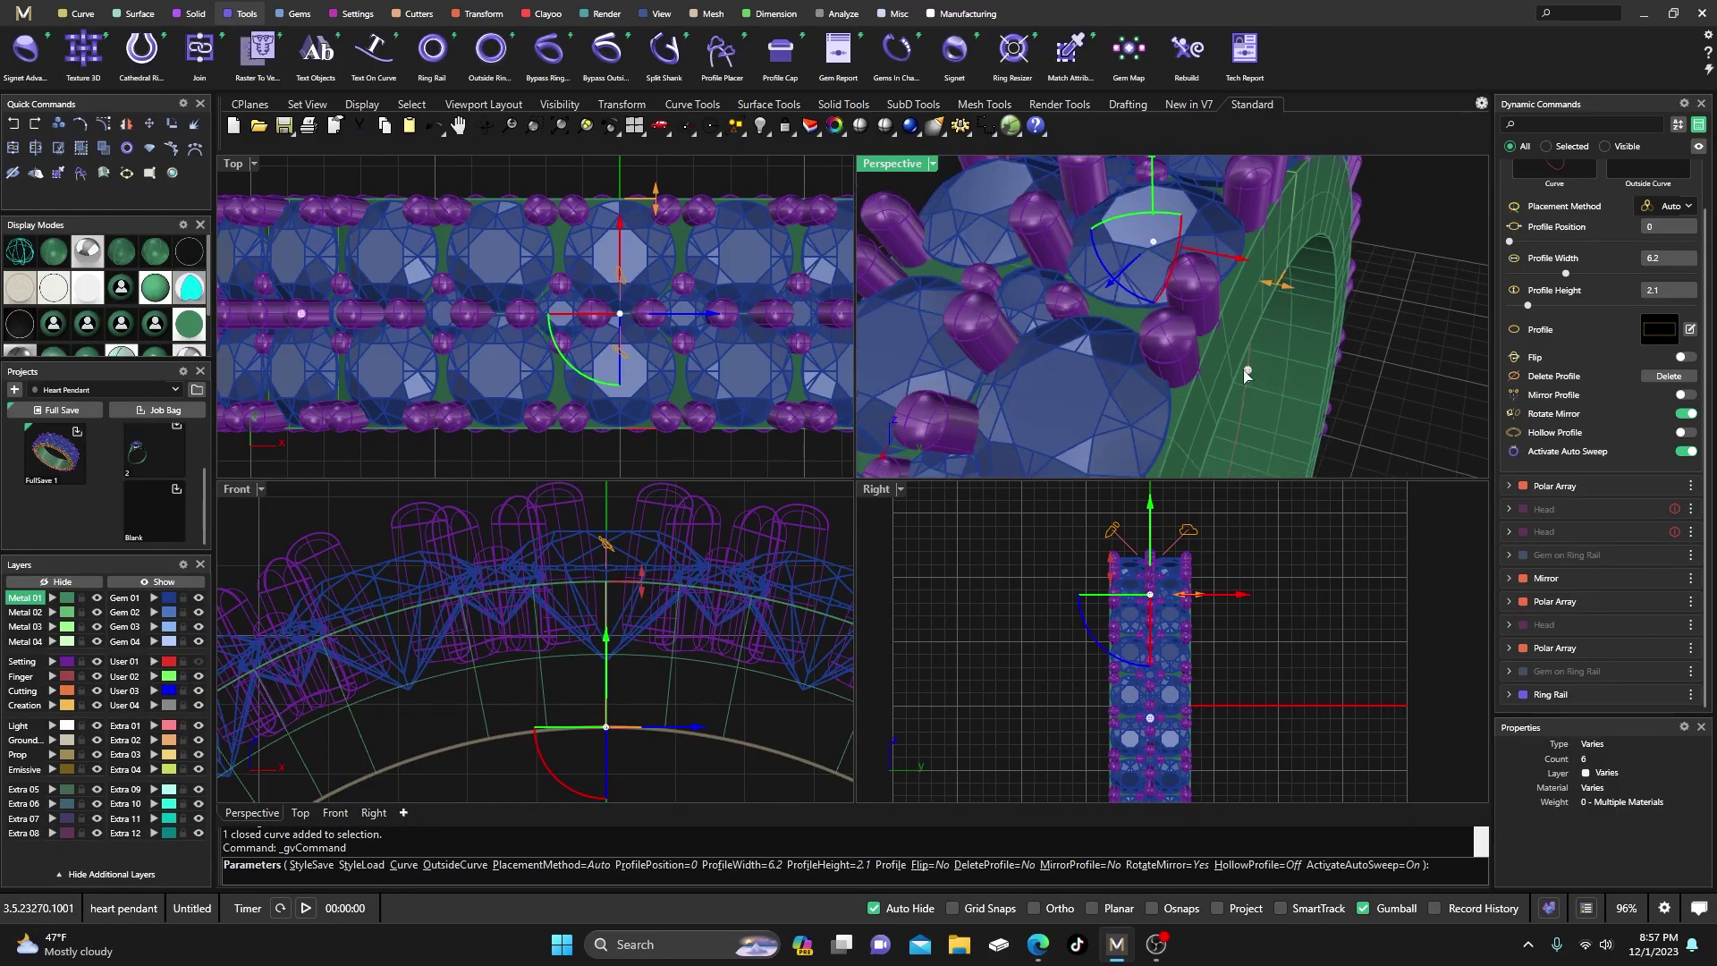
{"action": "right_click_drag", "start_coordinate": [1188, 357], "coordinate": [1238, 395]}
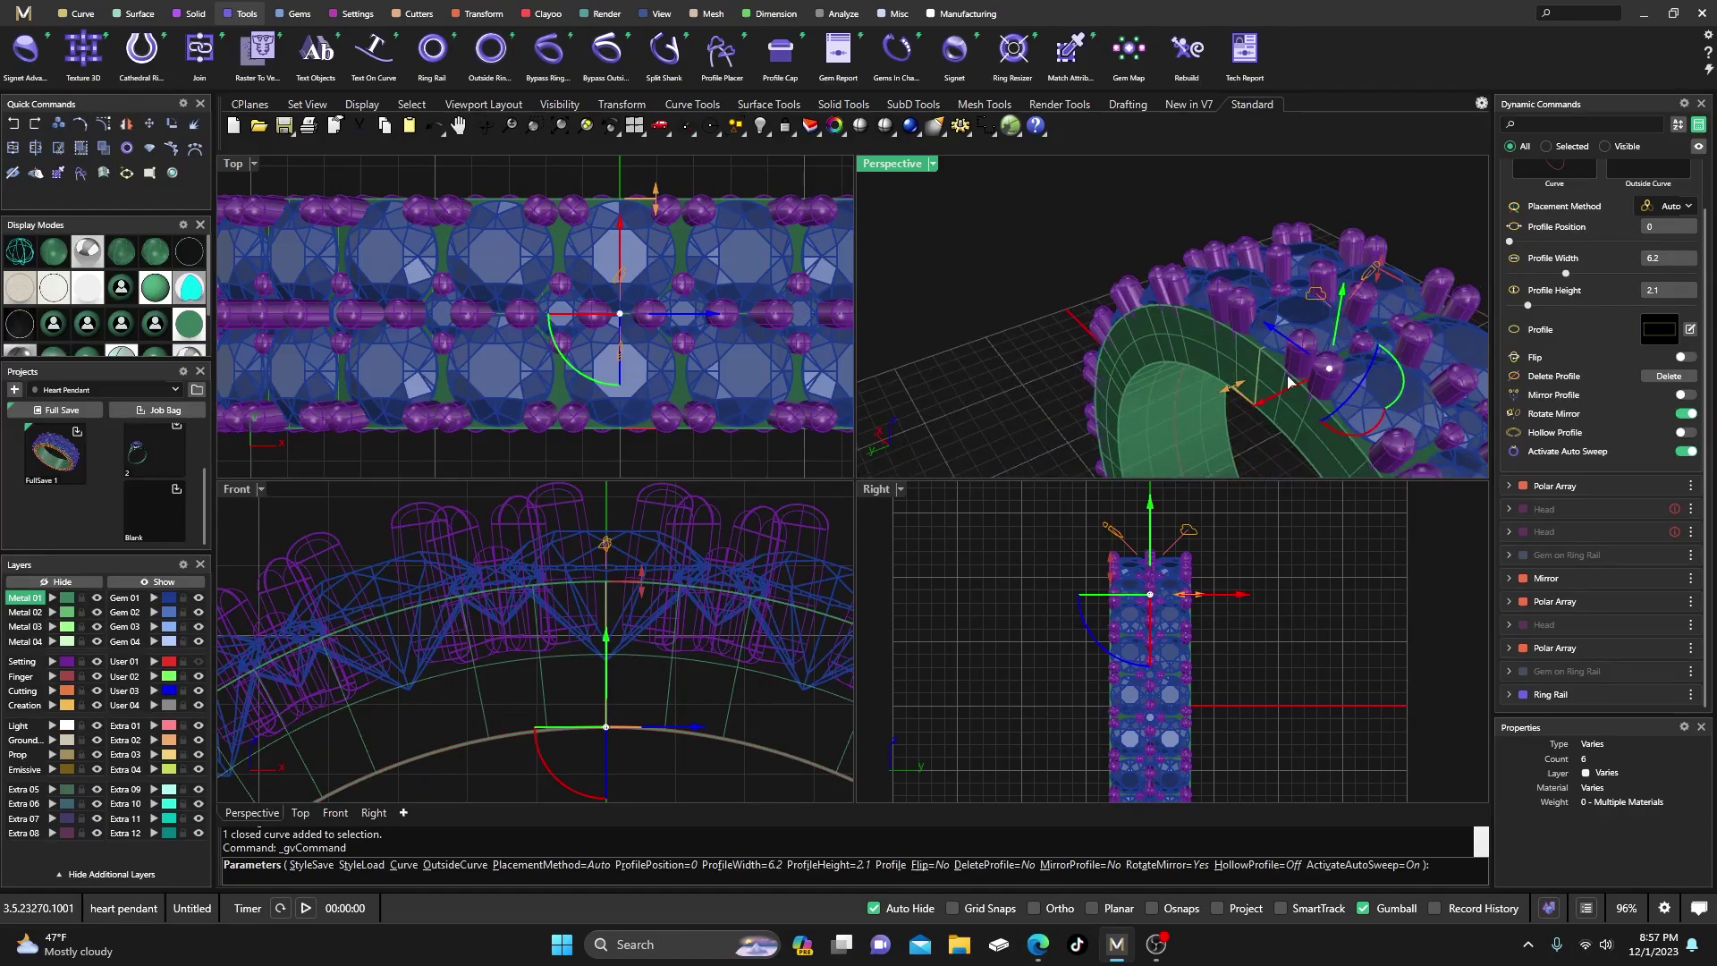
{"action": "scroll", "coordinate": [1239, 395], "scroll_direction": "up", "scroll_amount": 6}
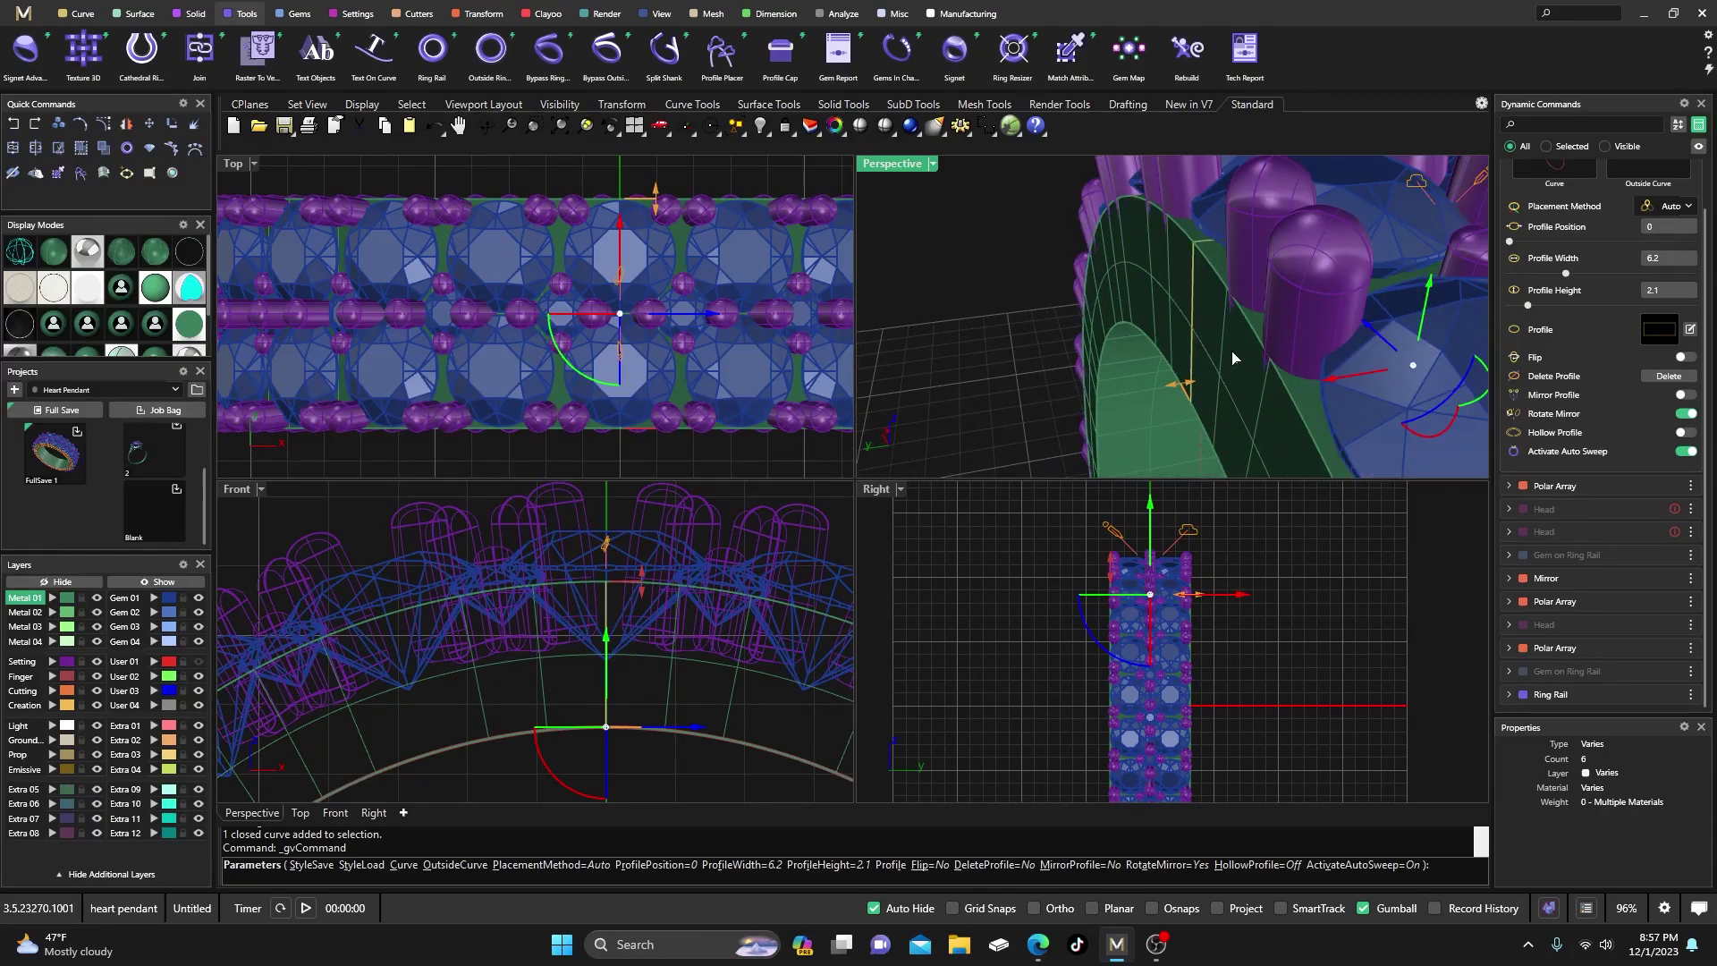
{"action": "right_click_drag", "start_coordinate": [1232, 358], "coordinate": [1210, 308]}
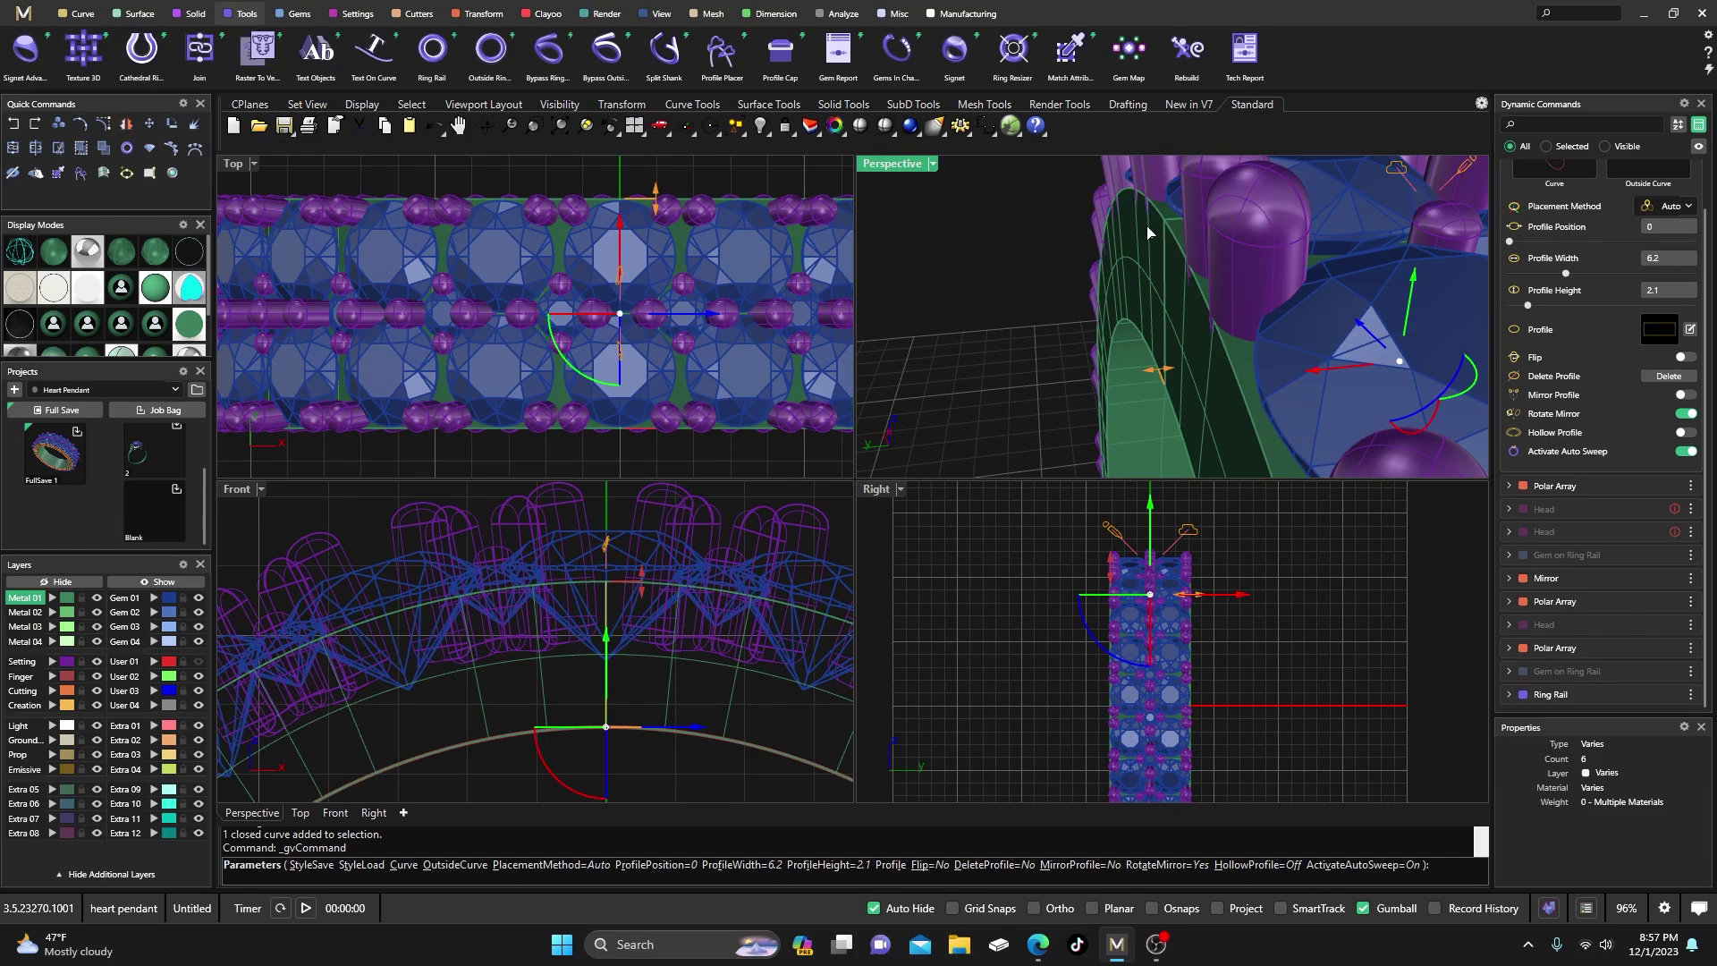
{"action": "mouse_move", "coordinate": [1160, 372]}
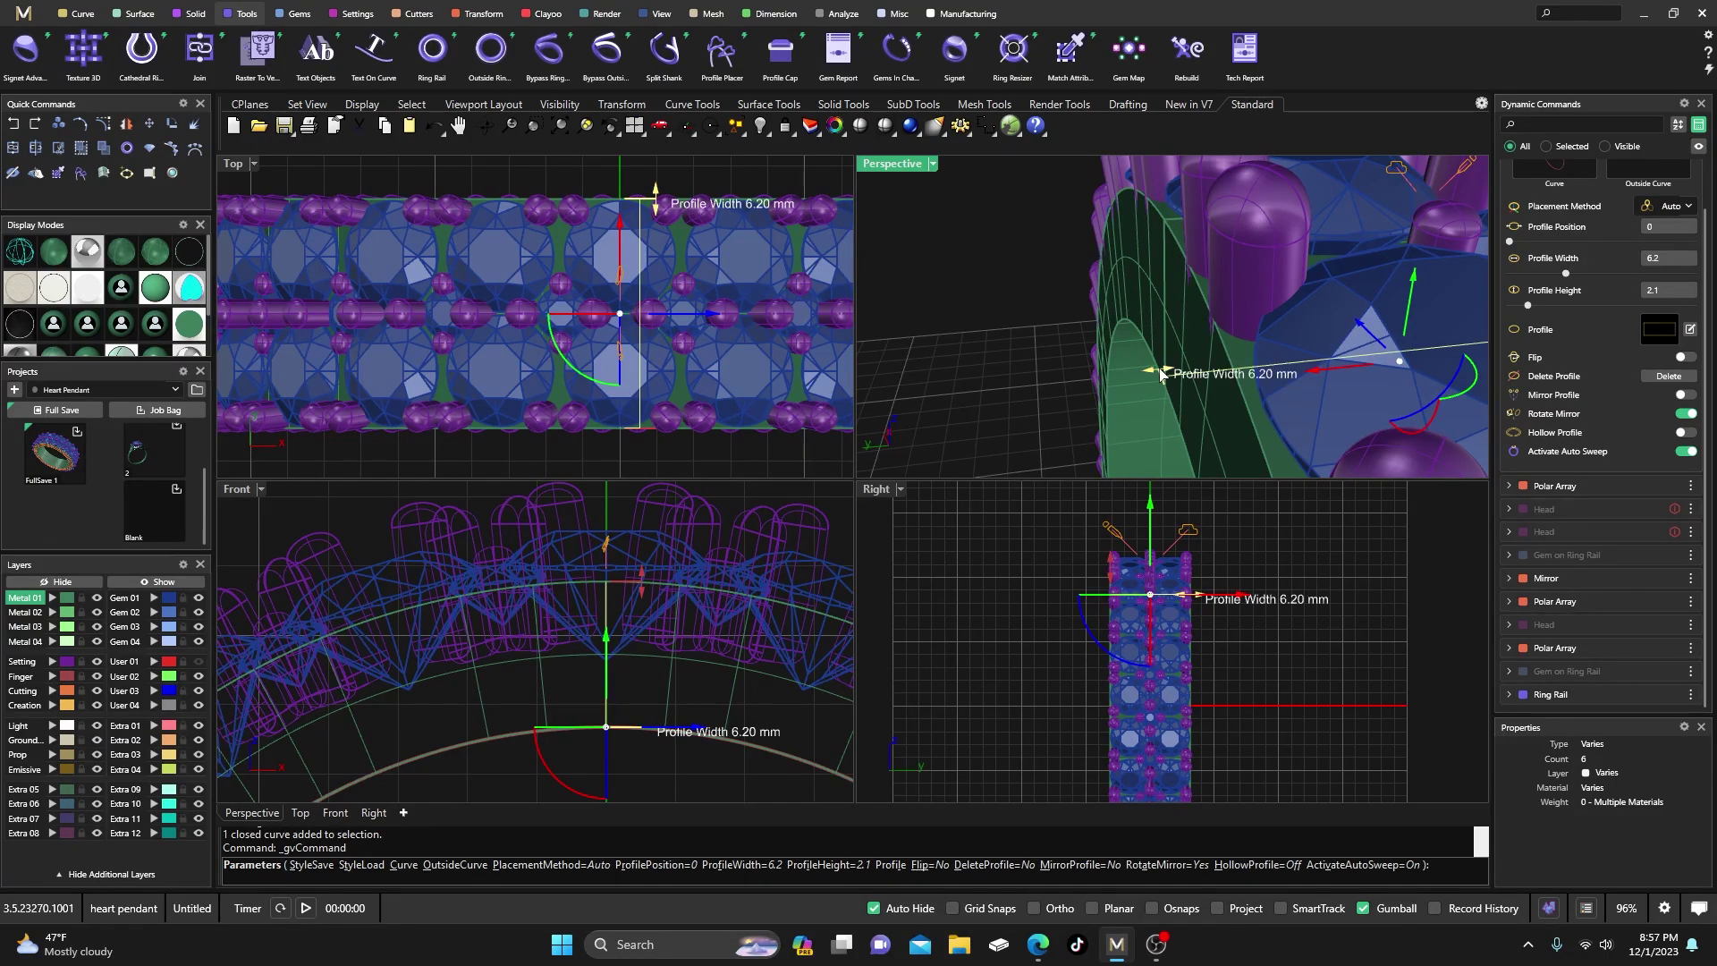
{"action": "left_click_drag", "start_coordinate": [1160, 373], "coordinate": [1187, 271]}
{"action": "scroll", "coordinate": [1189, 270], "scroll_direction": "up", "scroll_amount": 4}
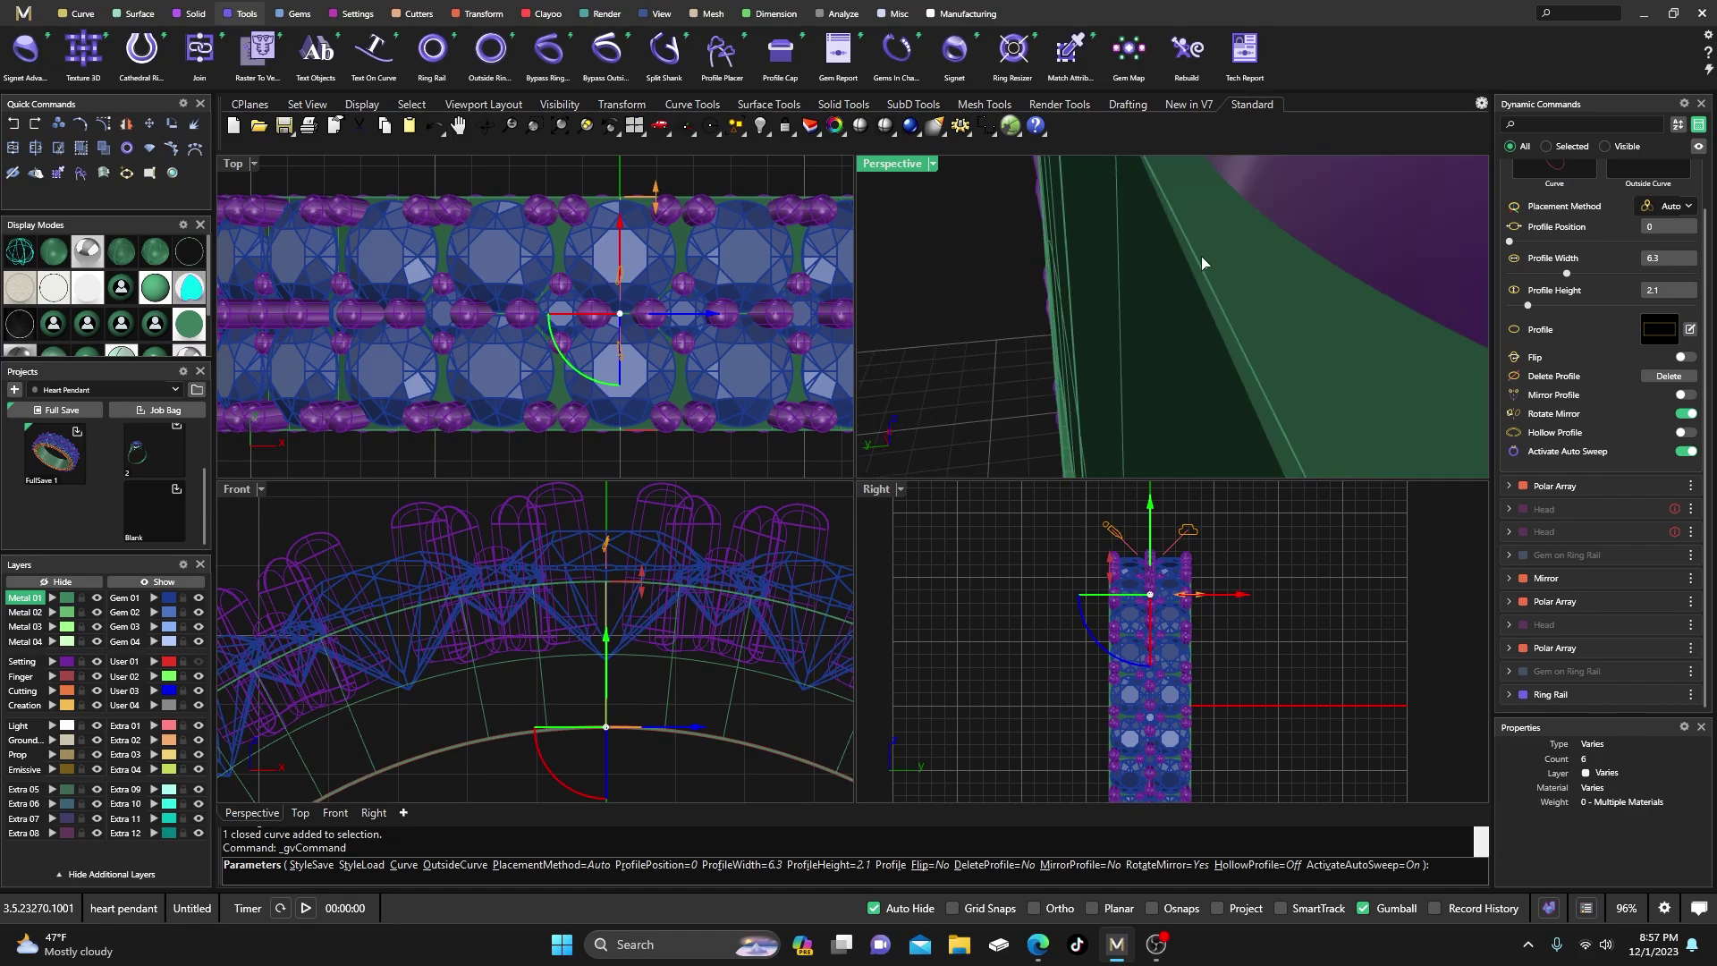
{"action": "scroll", "coordinate": [1194, 255], "scroll_direction": "down", "scroll_amount": 3}
{"action": "scroll", "coordinate": [1193, 252], "scroll_direction": "up", "scroll_amount": 4}
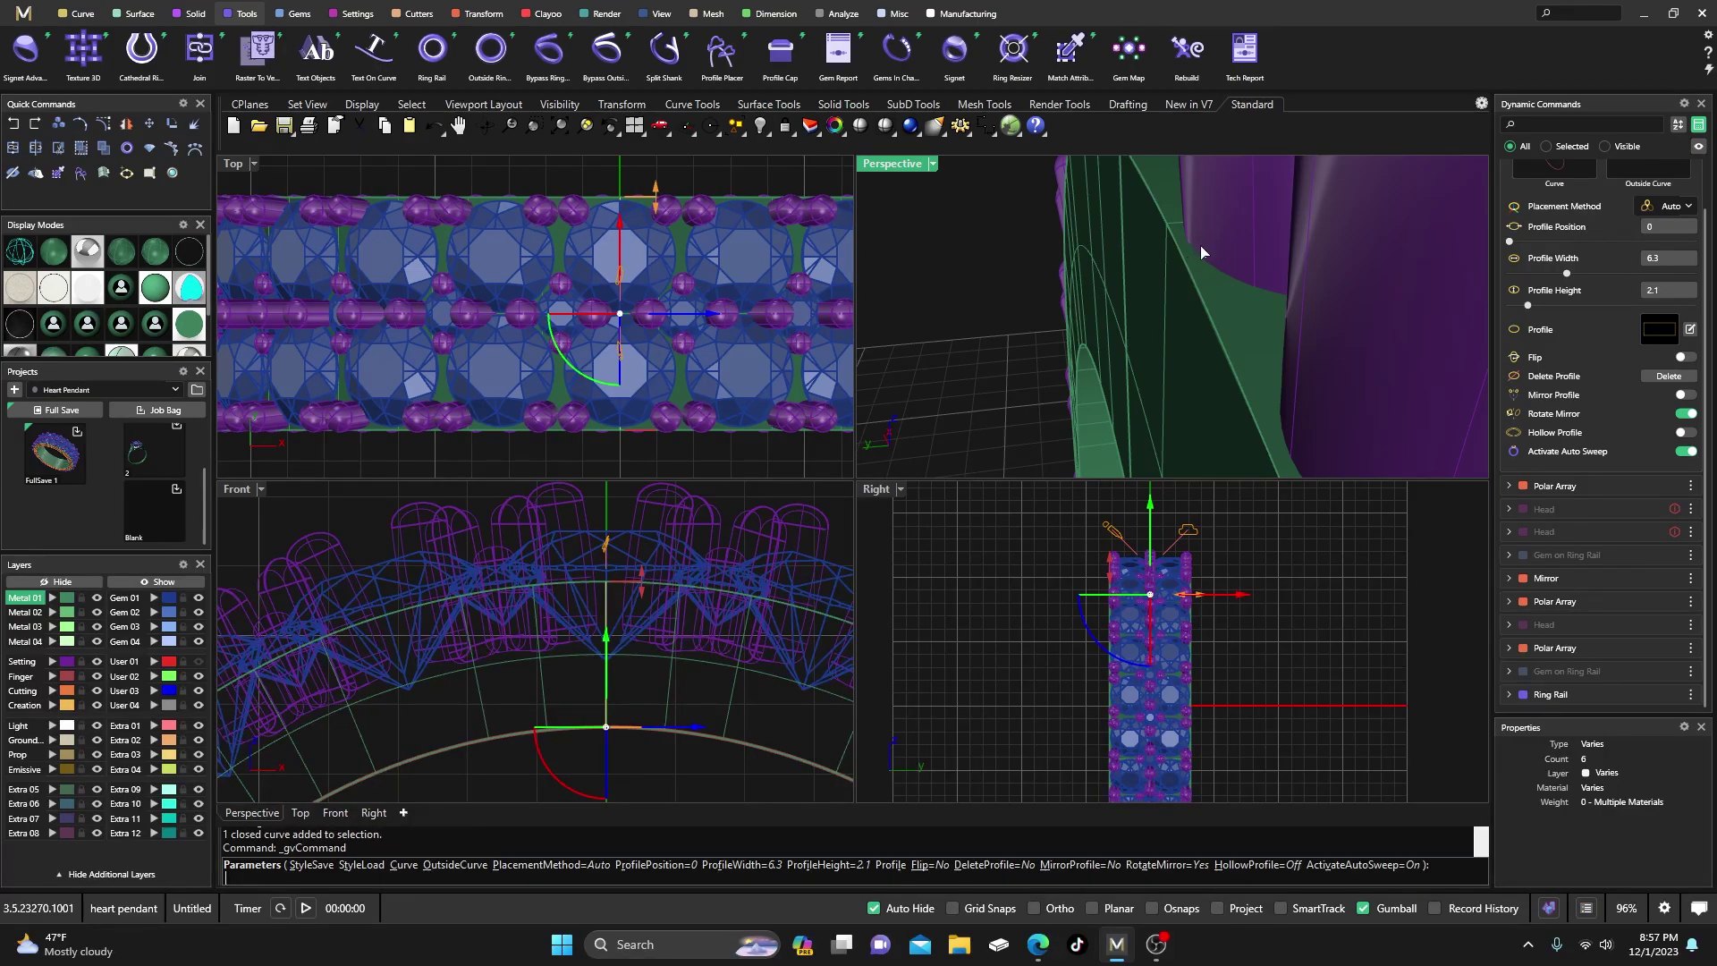
{"action": "scroll", "coordinate": [1175, 261], "scroll_direction": "down", "scroll_amount": 4}
- Maximize the Perspective viewport and finish the Profile Placer band, keeping its side face in view
{"action": "double_click", "coordinate": [900, 170]}
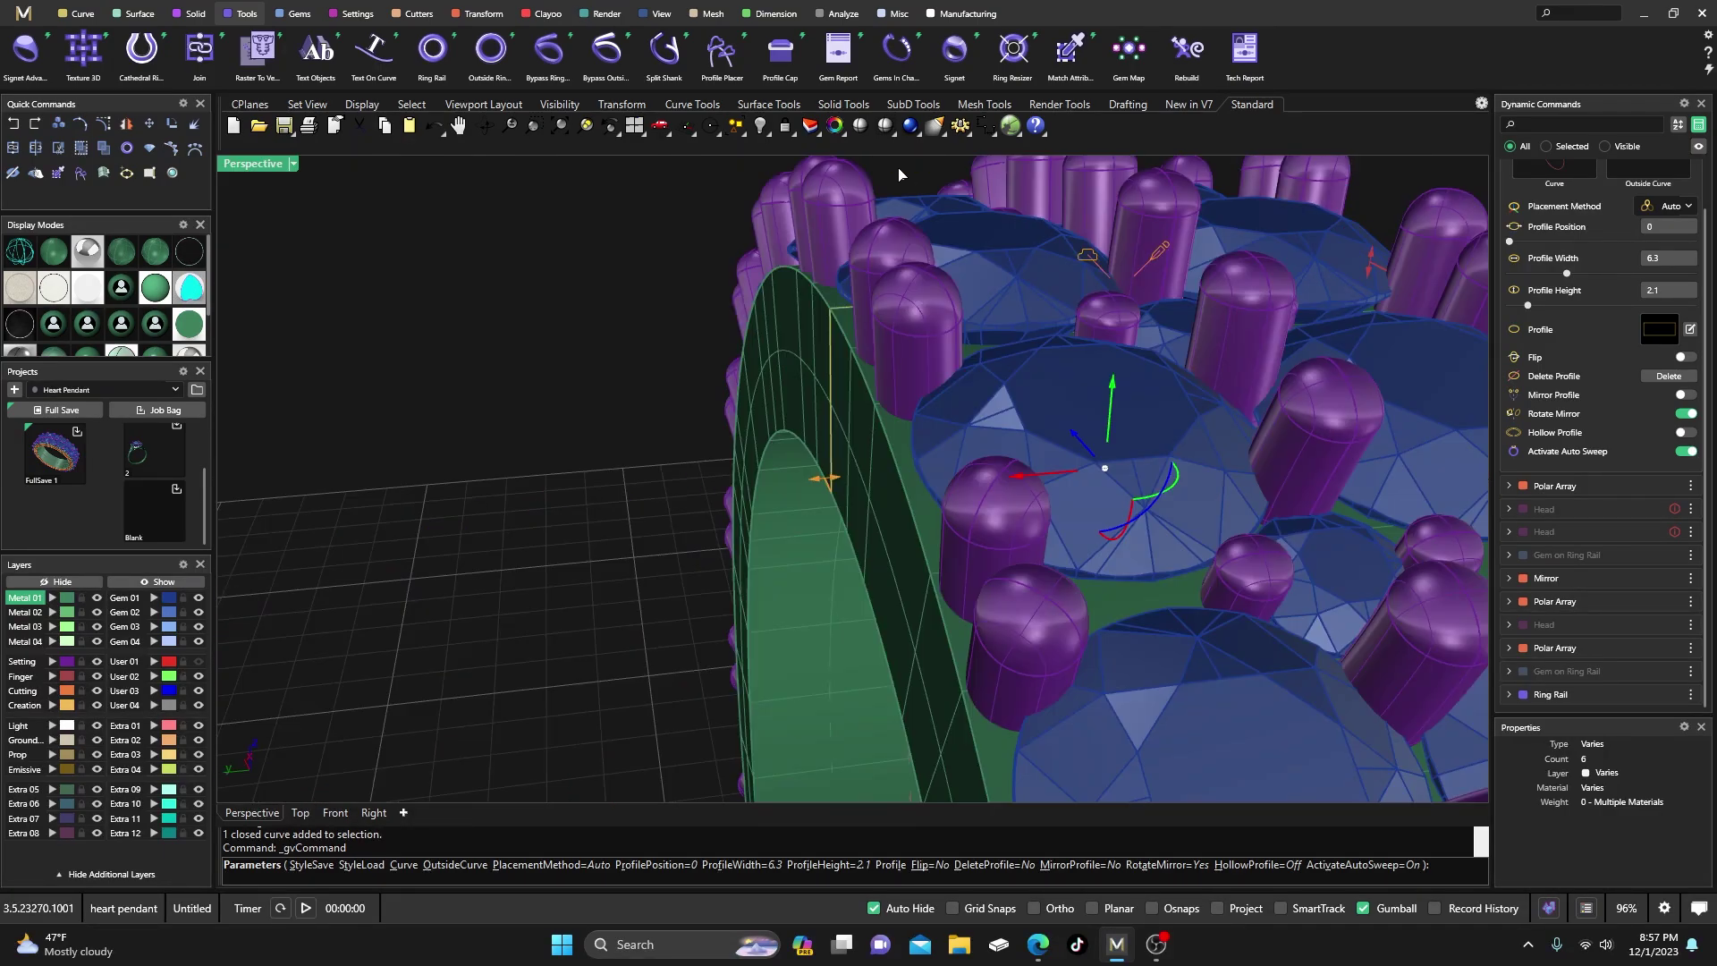
{"action": "right_click_drag", "start_coordinate": [894, 268], "coordinate": [926, 306]}
{"action": "scroll", "coordinate": [760, 313], "scroll_direction": "down", "scroll_amount": 3}
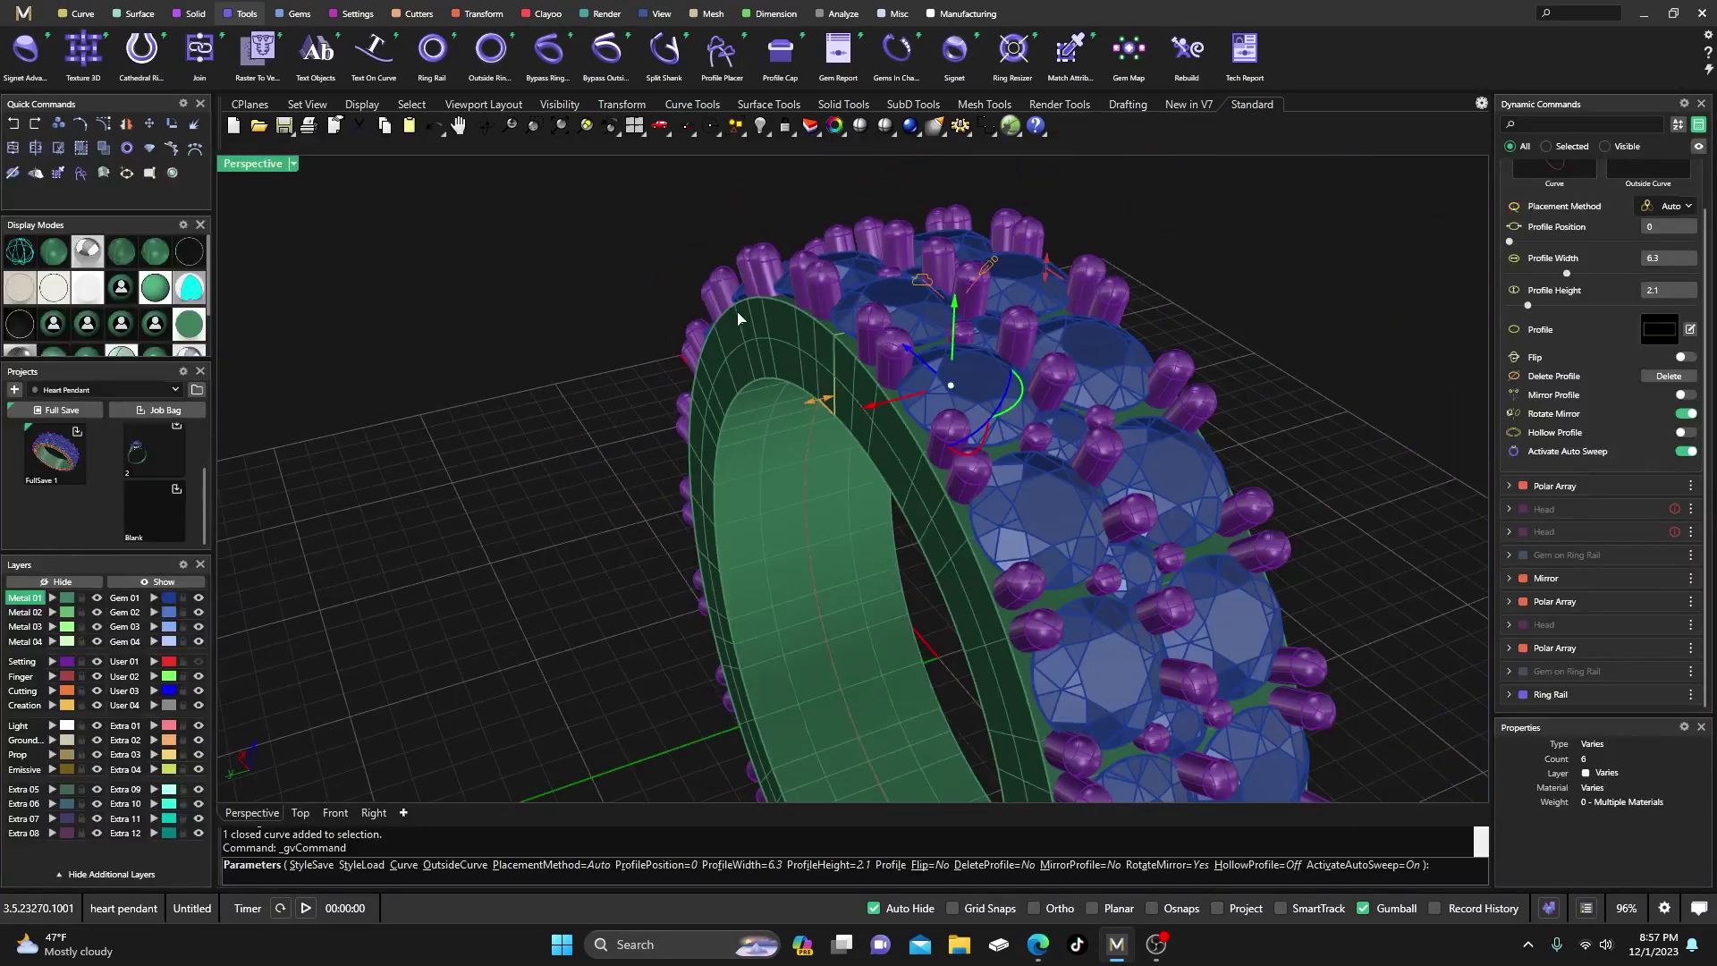
{"action": "right_click_drag", "start_coordinate": [650, 358], "coordinate": [781, 382]}
{"action": "key", "text": "Return"}
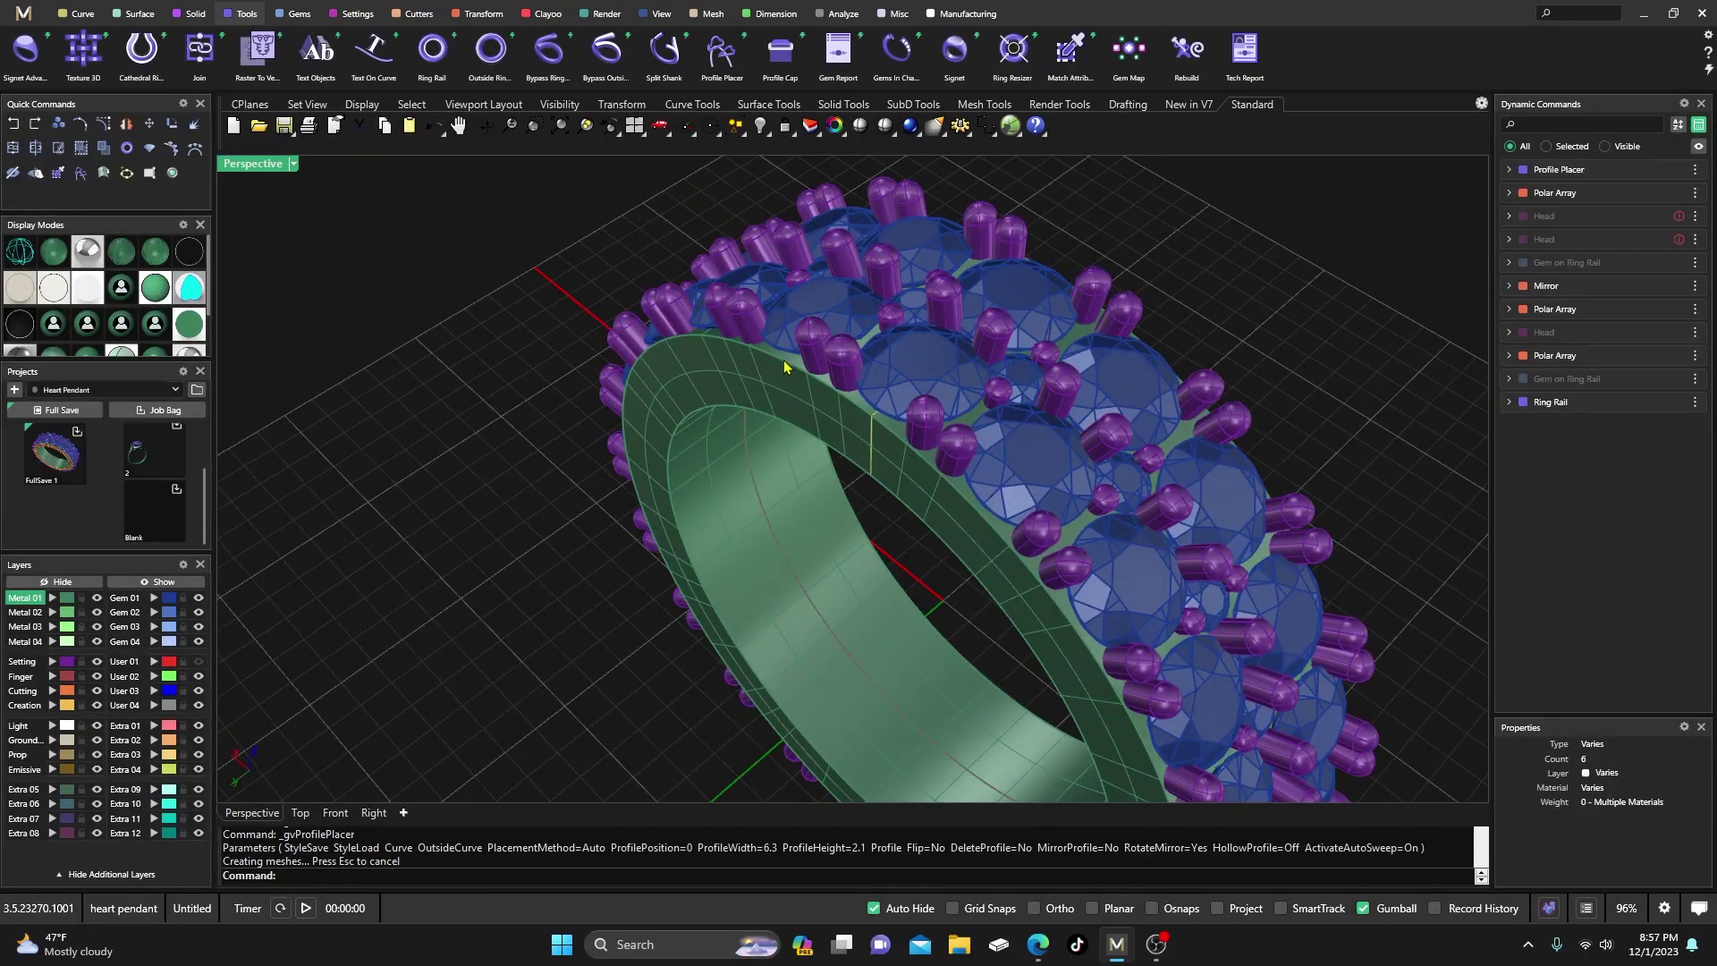
{"action": "right_click_drag", "start_coordinate": [784, 359], "coordinate": [698, 300]}
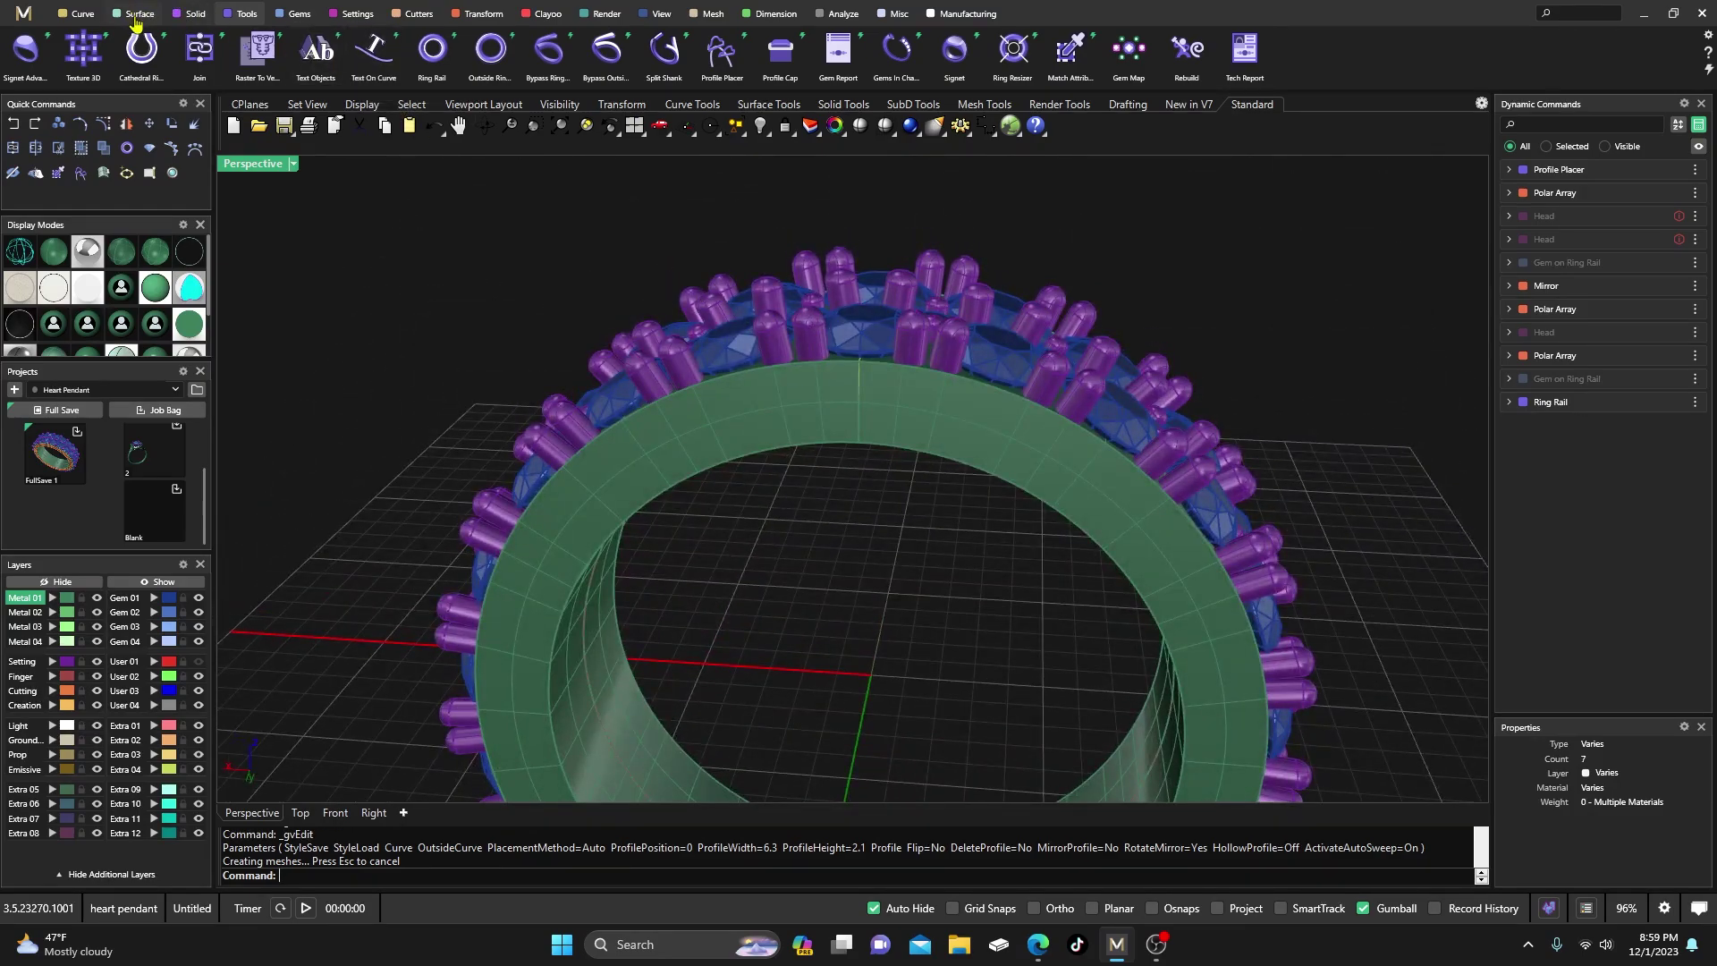
- Extract an isocurve around the middle of the band's side face at U 0.99, V 0.5, with a 90° angle
{"action": "left_click", "coordinate": [85, 14]}
{"action": "left_click", "coordinate": [432, 49]}
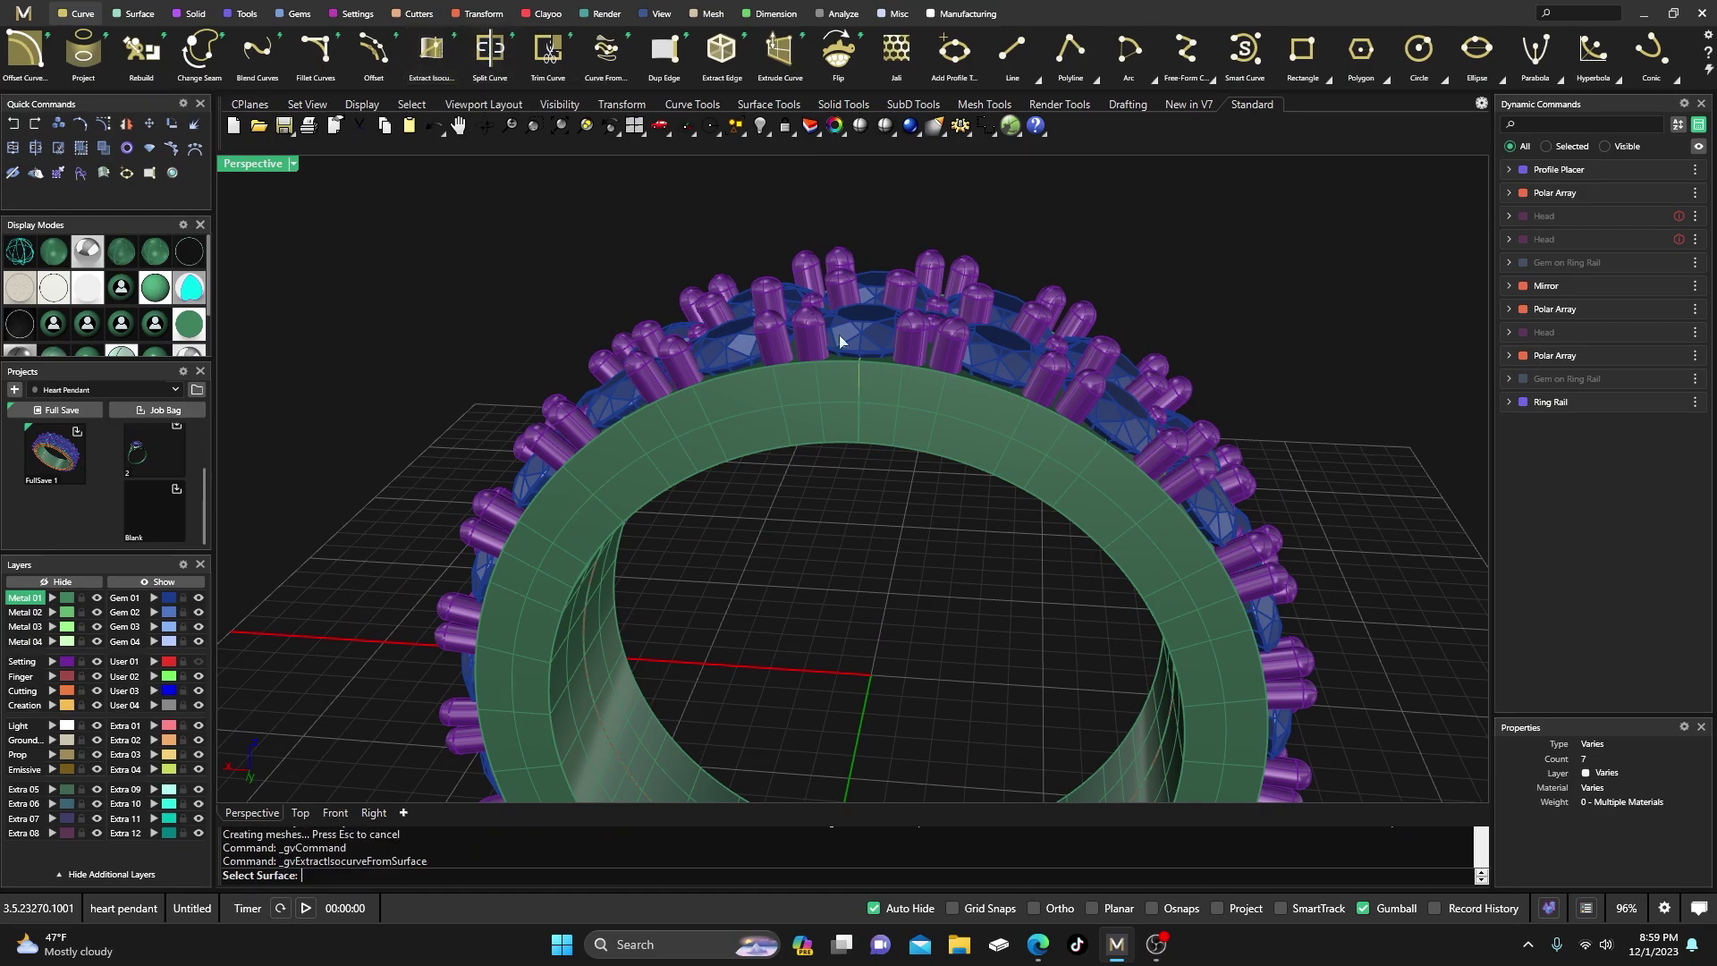
{"action": "left_click", "coordinate": [903, 407]}
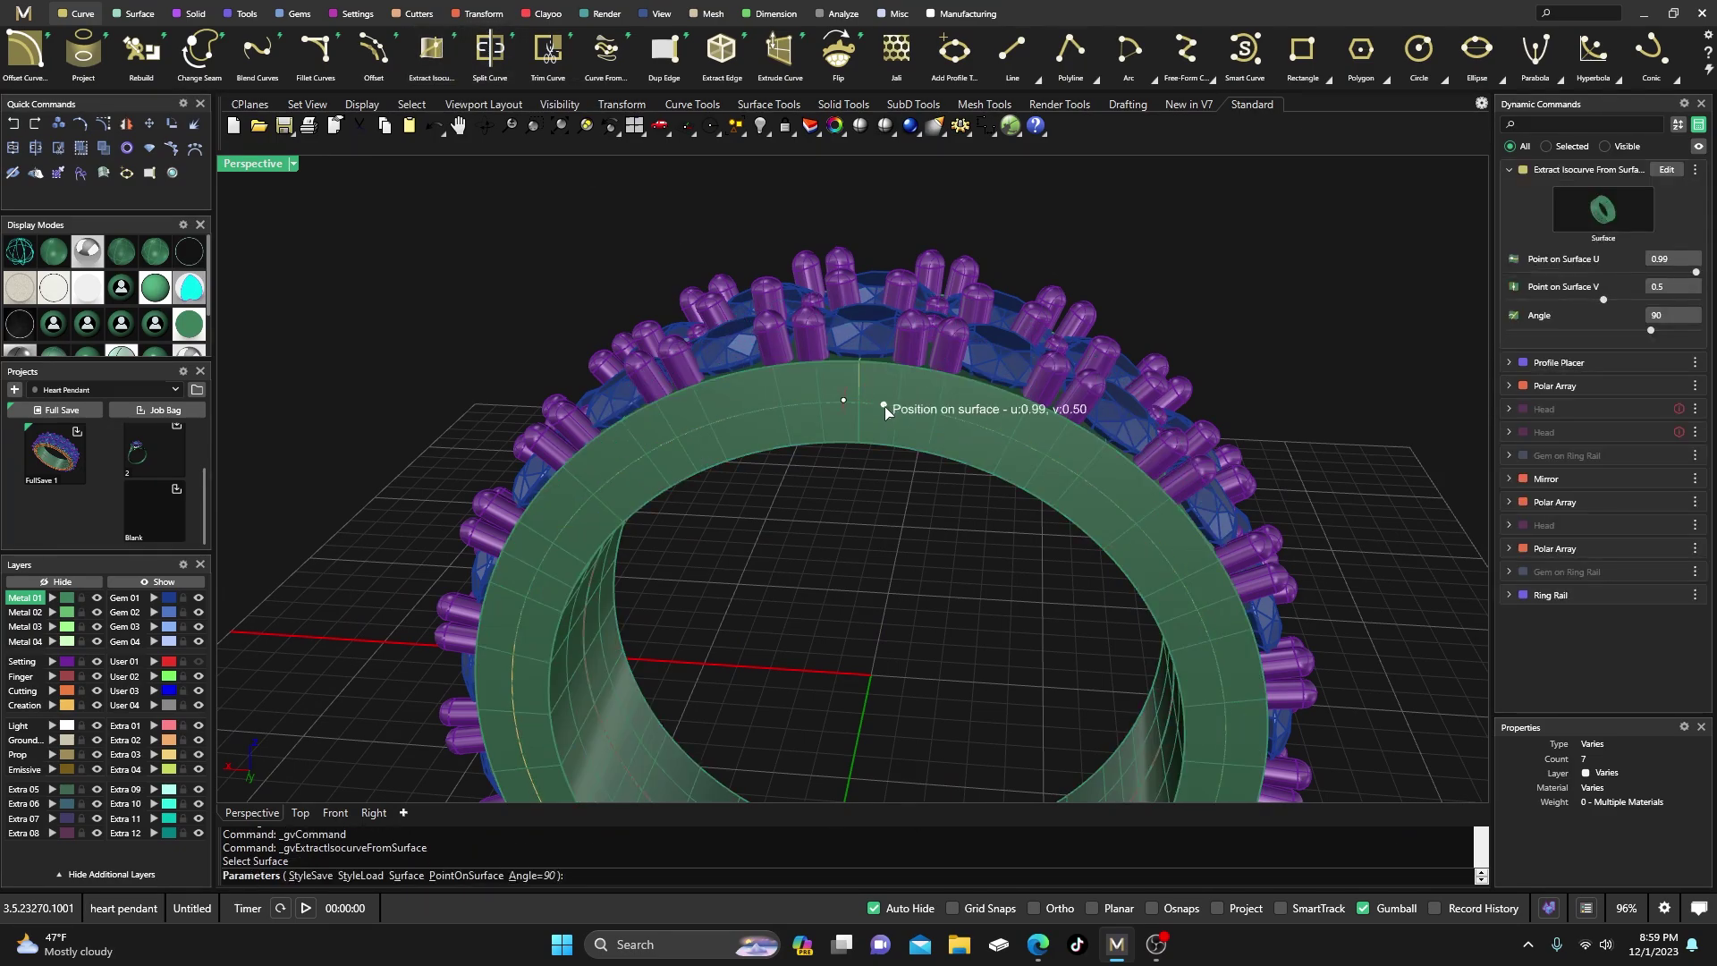
{"action": "left_click", "coordinate": [885, 407]}
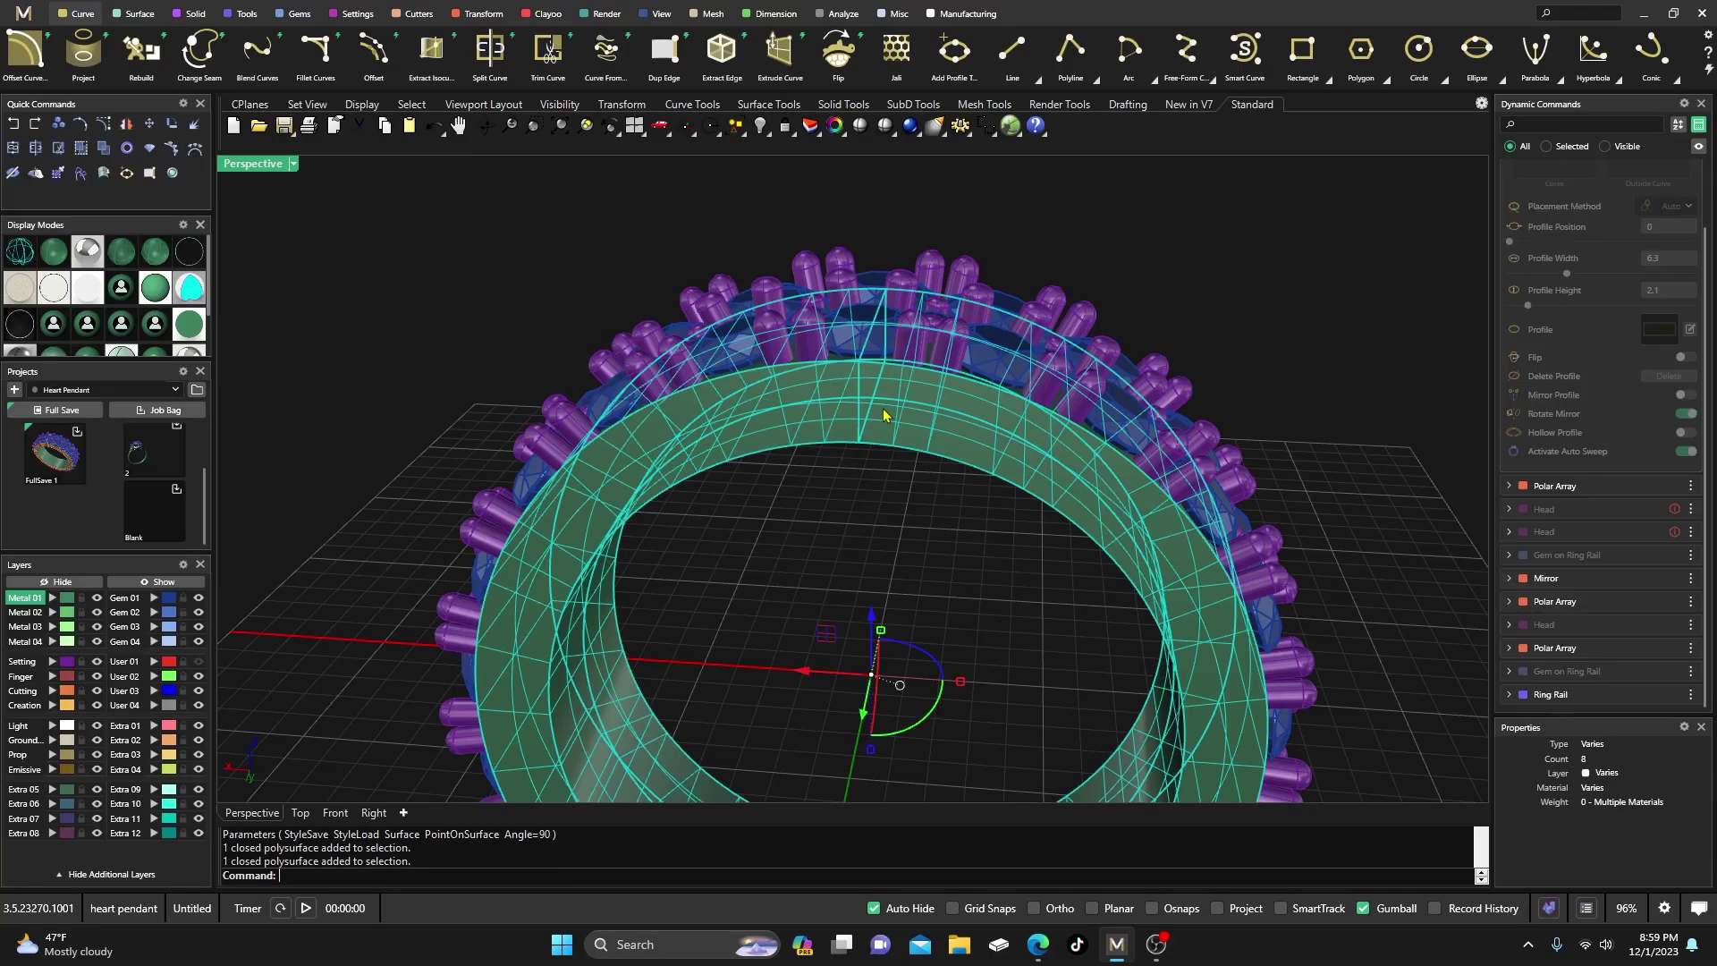
- Place round diamonds with Gem on Curve along the extracted isocurve, using the band as the target object
{"action": "left_click", "coordinate": [889, 407]}
{"action": "left_click", "coordinate": [931, 456]}
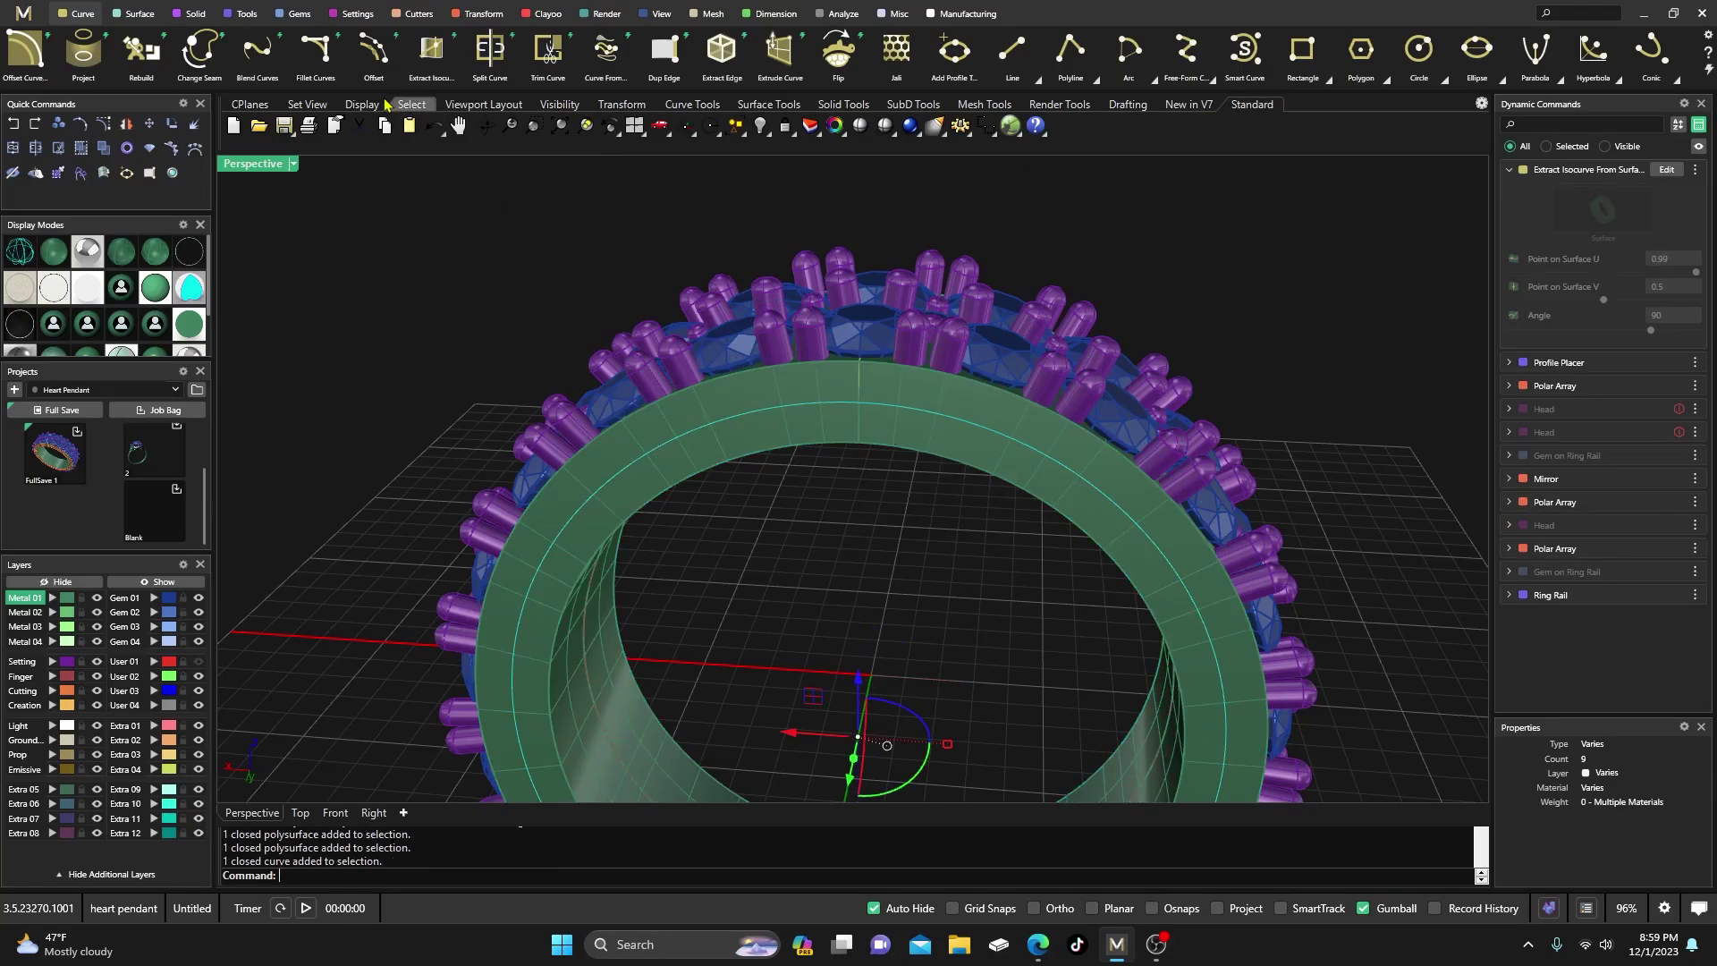
{"action": "left_click", "coordinate": [296, 14]}
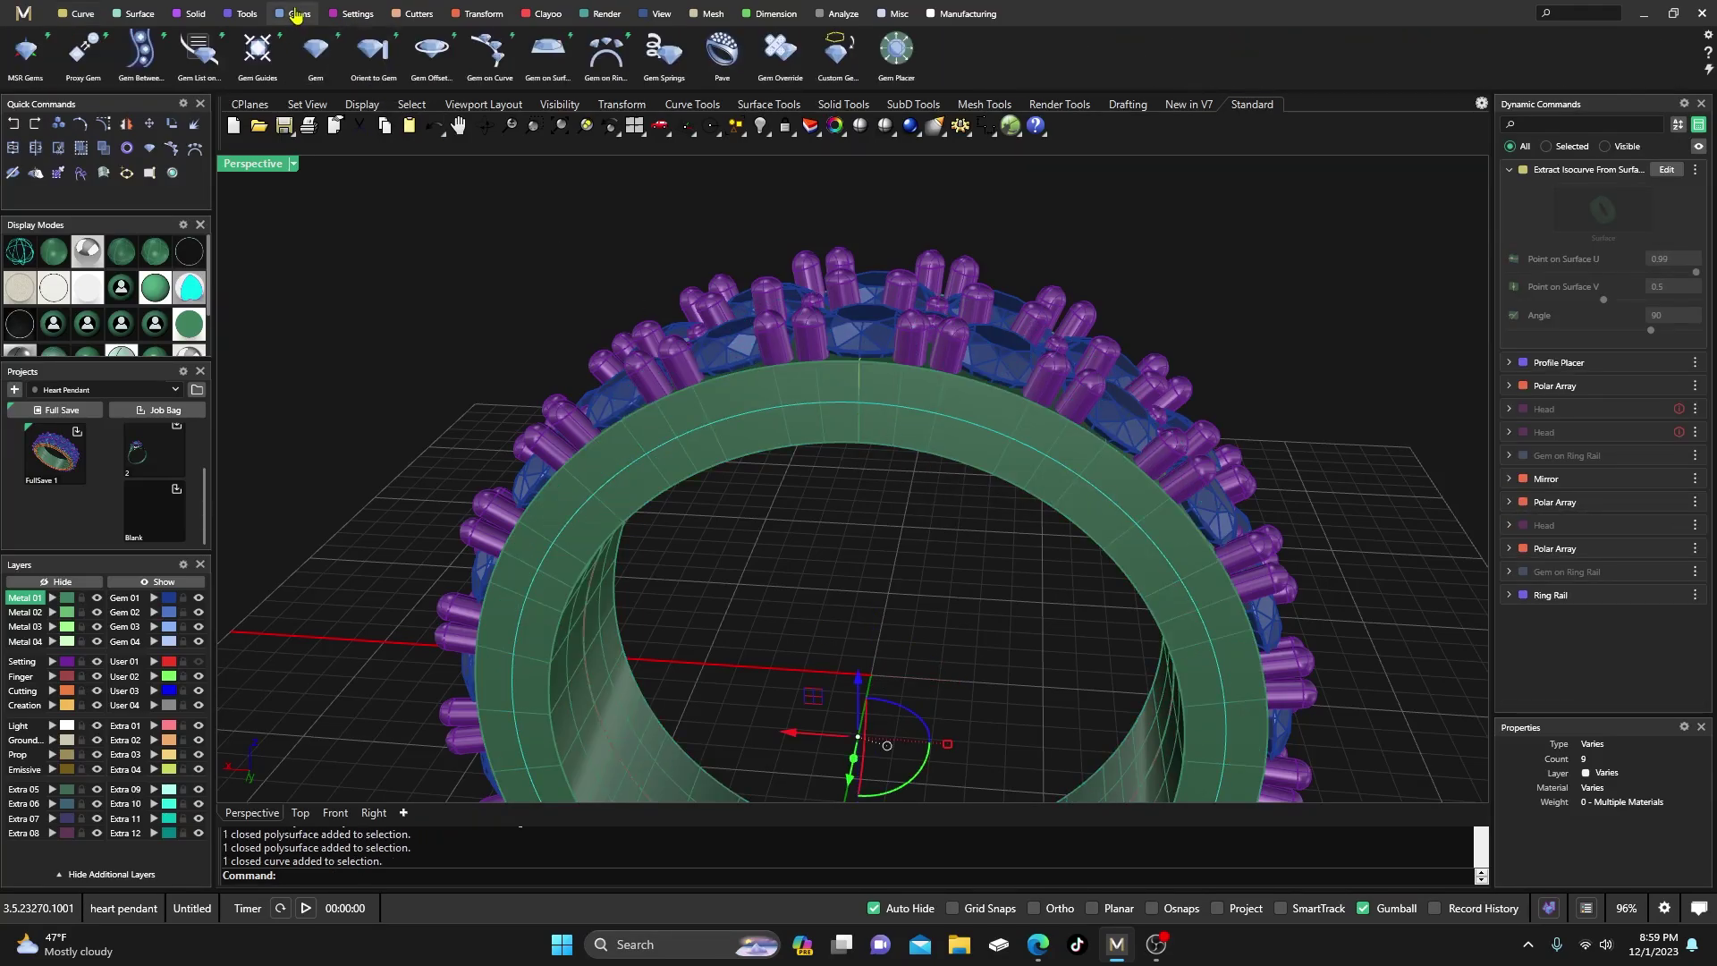
{"action": "left_click", "coordinate": [488, 52]}
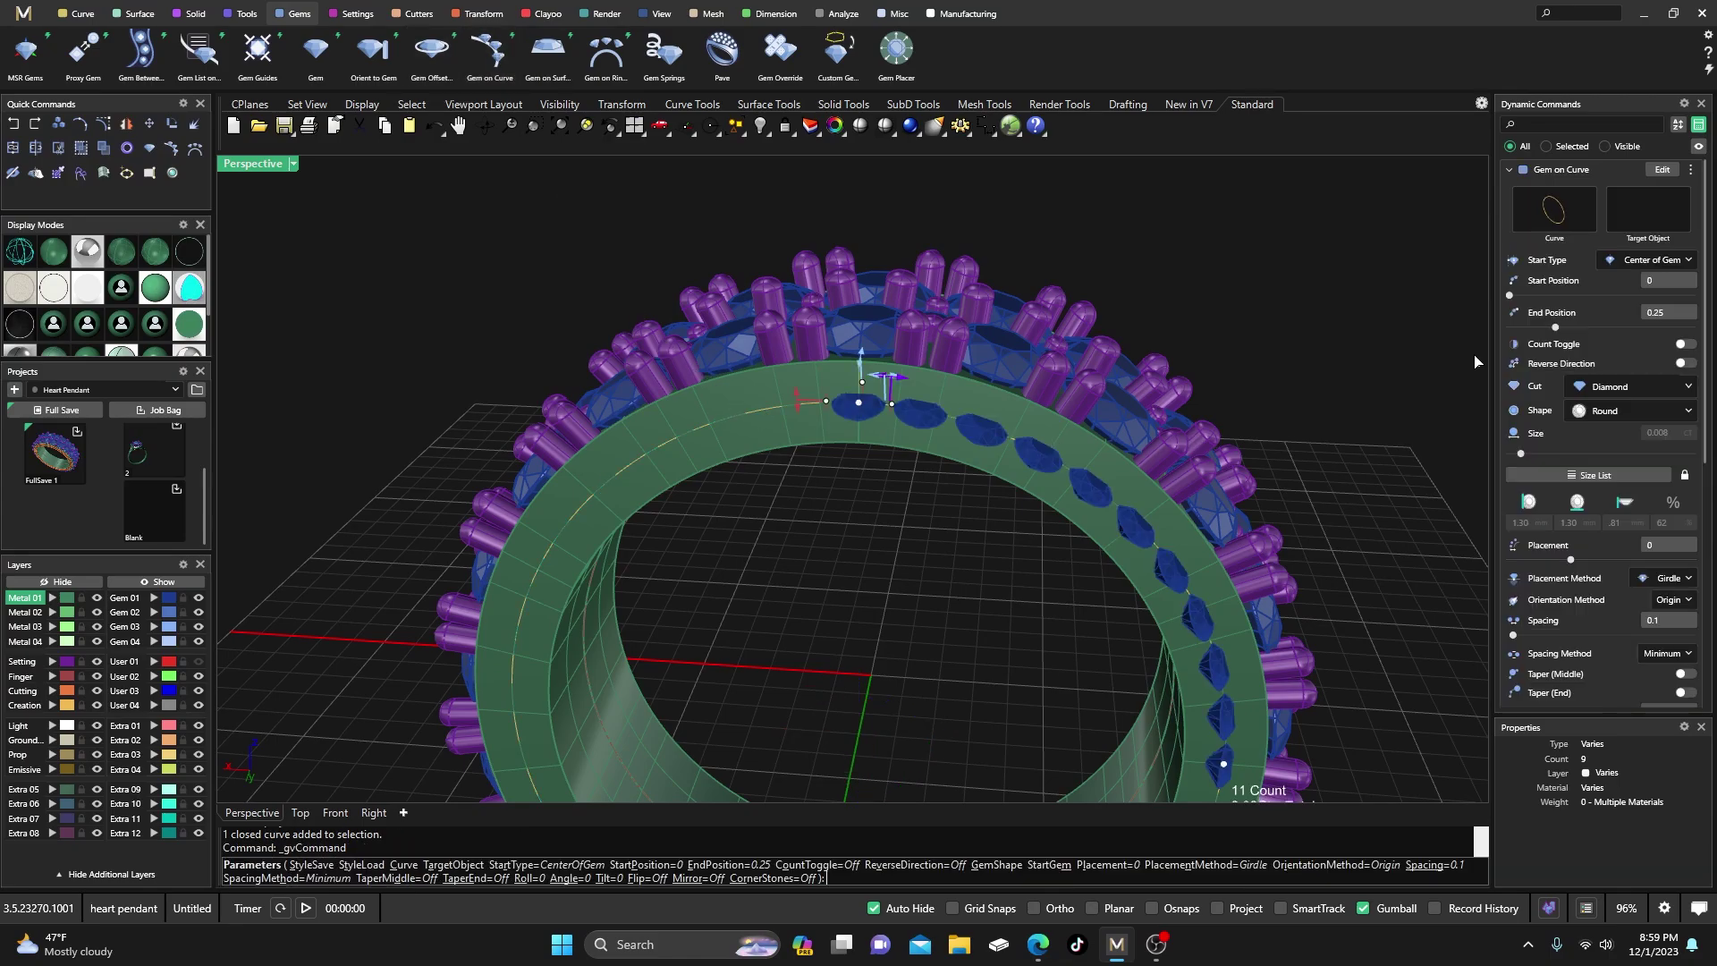
{"action": "left_click", "coordinate": [1652, 214]}
{"action": "left_click", "coordinate": [973, 402]}
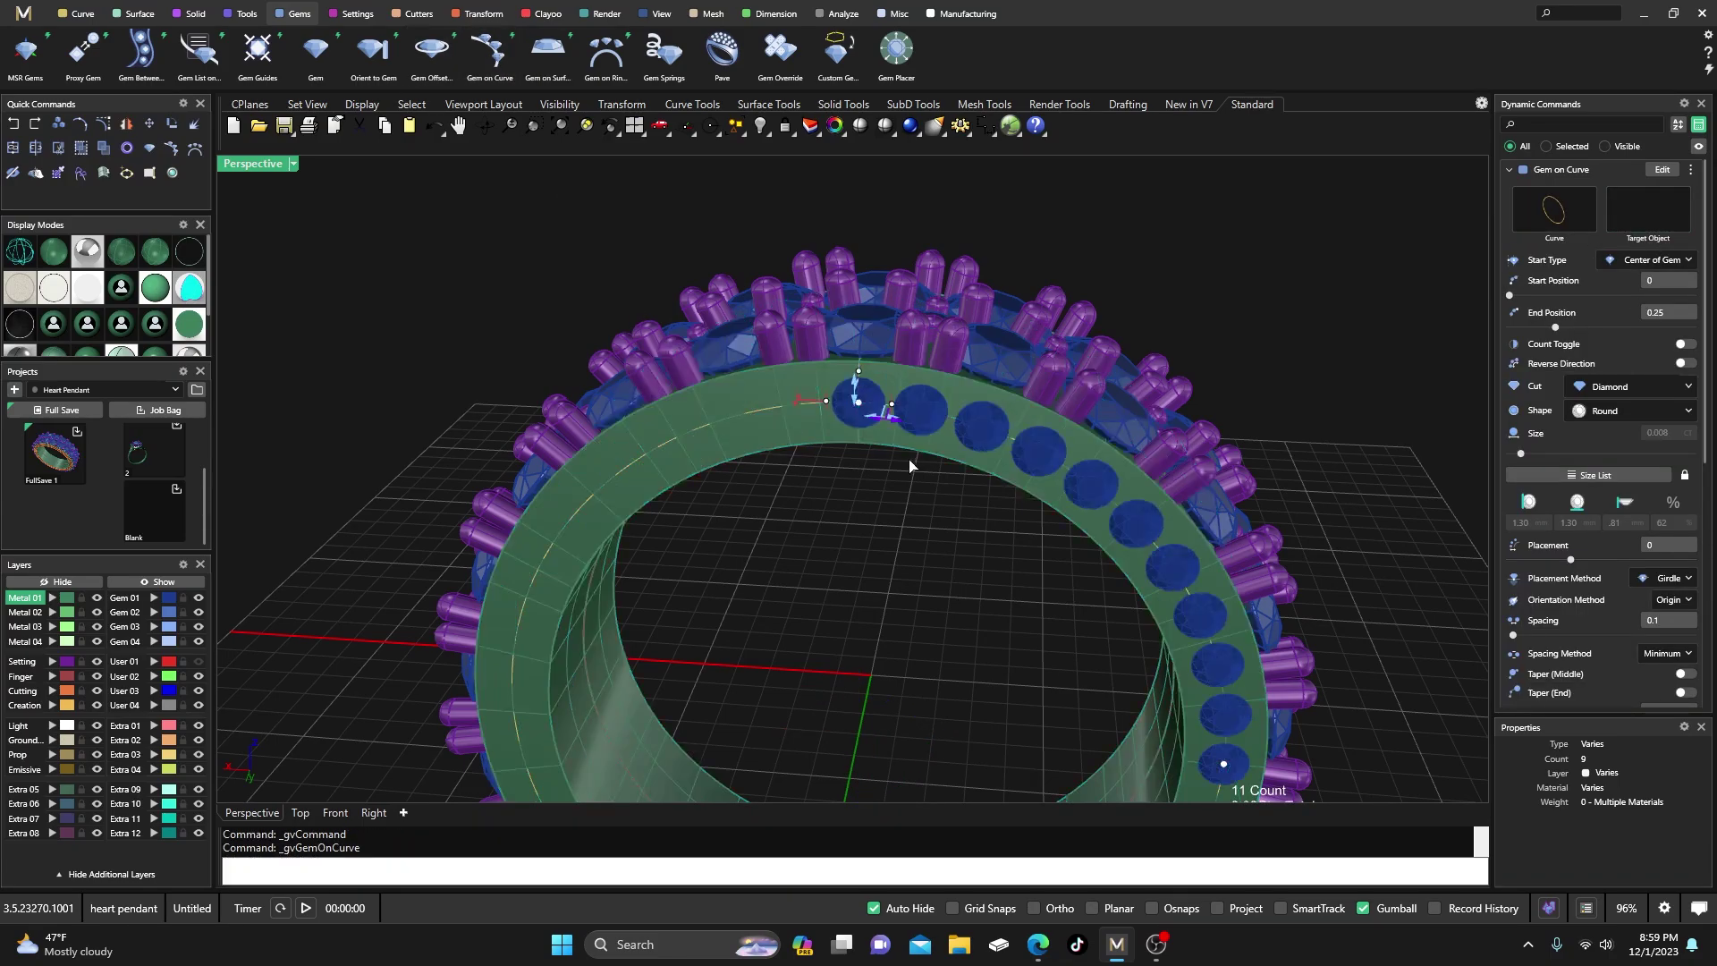
- Extend the side gem row around the whole band by moving its End Position to 0.994
{"action": "scroll", "coordinate": [907, 459], "scroll_direction": "down", "scroll_amount": 2}
{"action": "right_click_drag", "start_coordinate": [900, 467], "coordinate": [870, 410]}
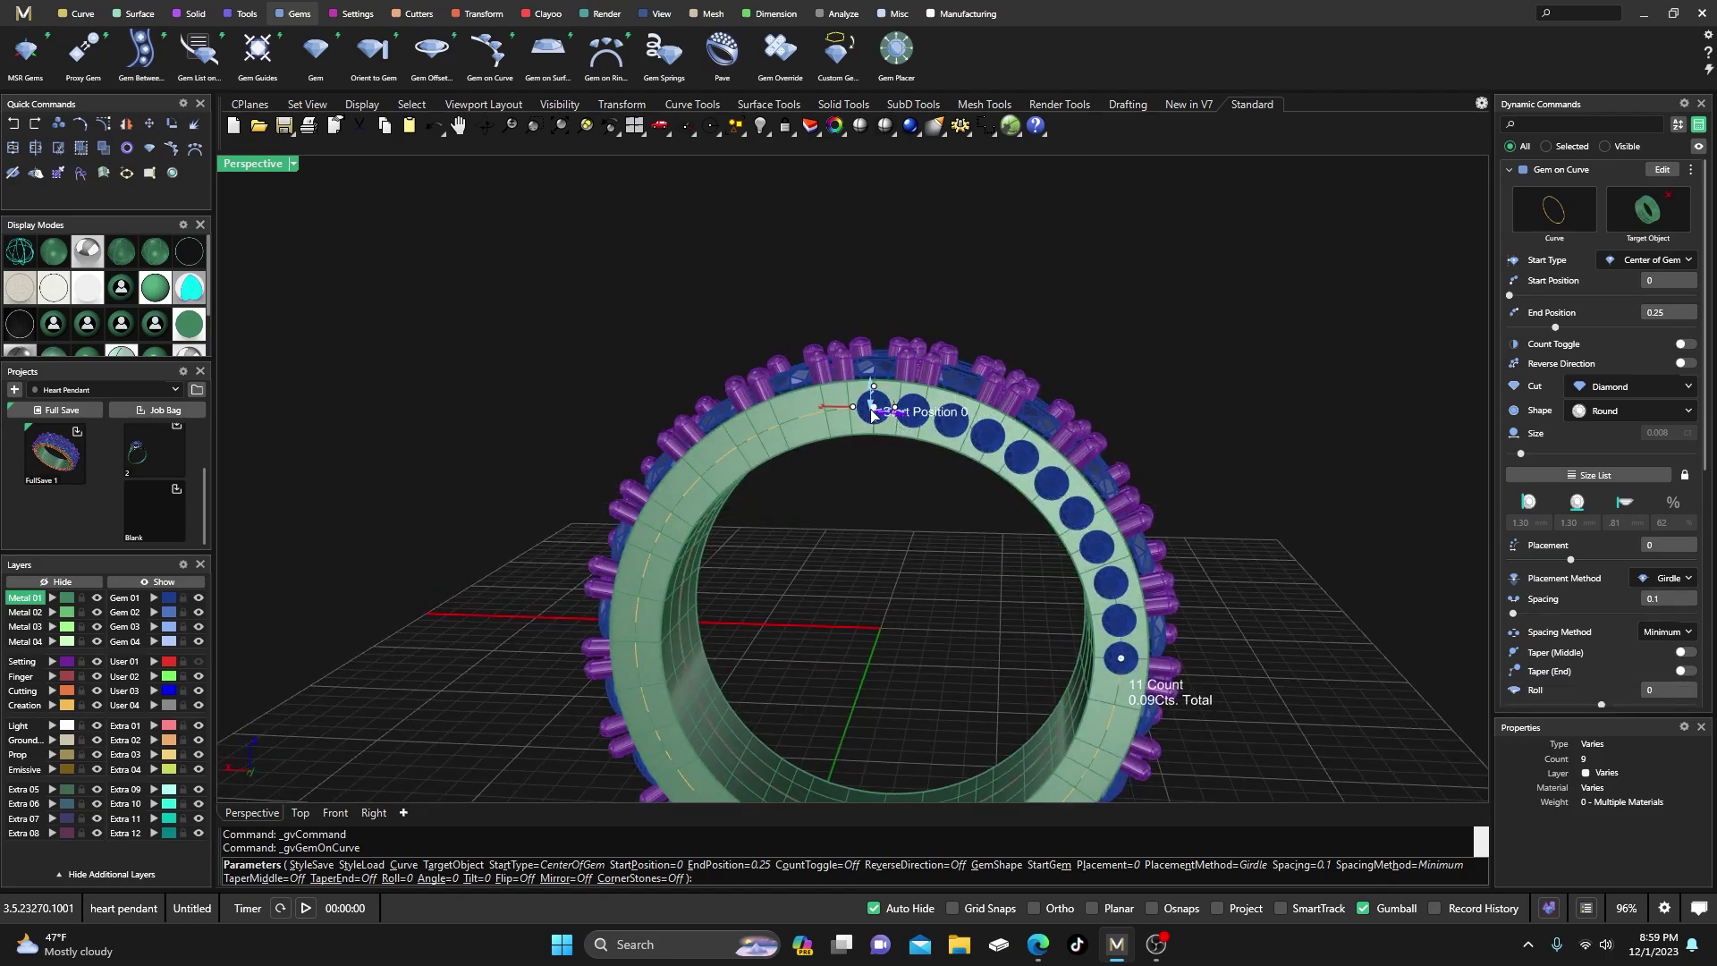
{"action": "left_click_drag", "start_coordinate": [1125, 662], "coordinate": [865, 413]}
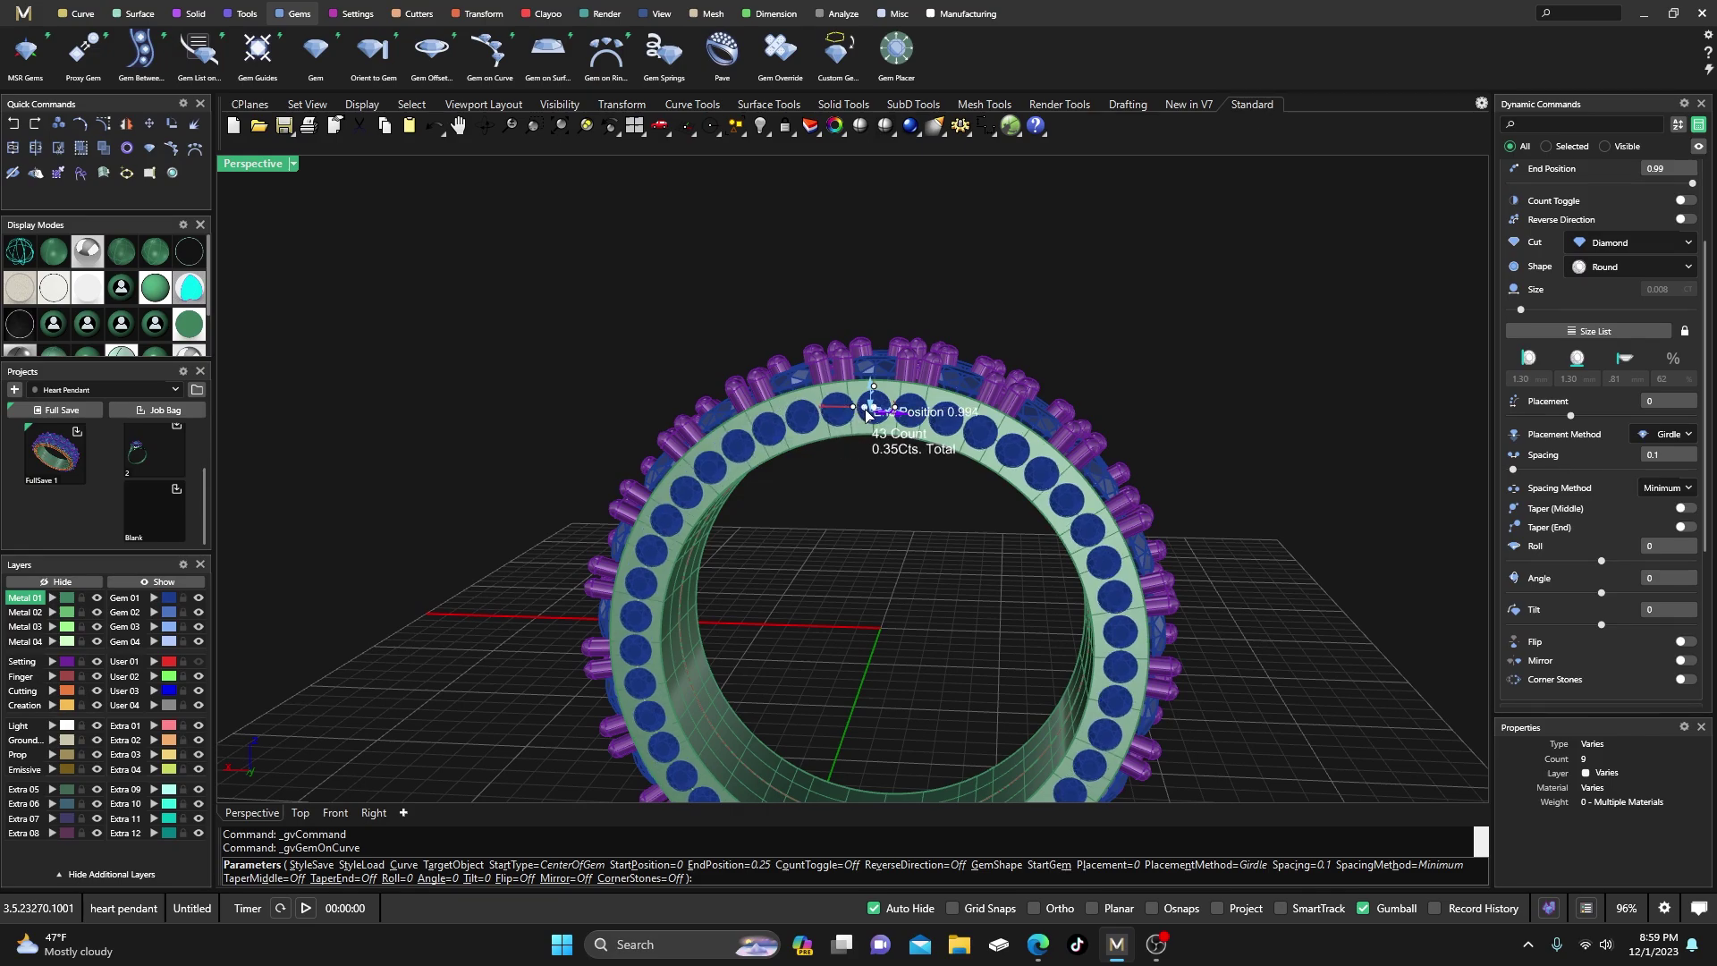
- Reduce the side gems' spacing to 0 and their size to 1 mm
{"action": "scroll", "coordinate": [865, 413], "scroll_direction": "up", "scroll_amount": 5}
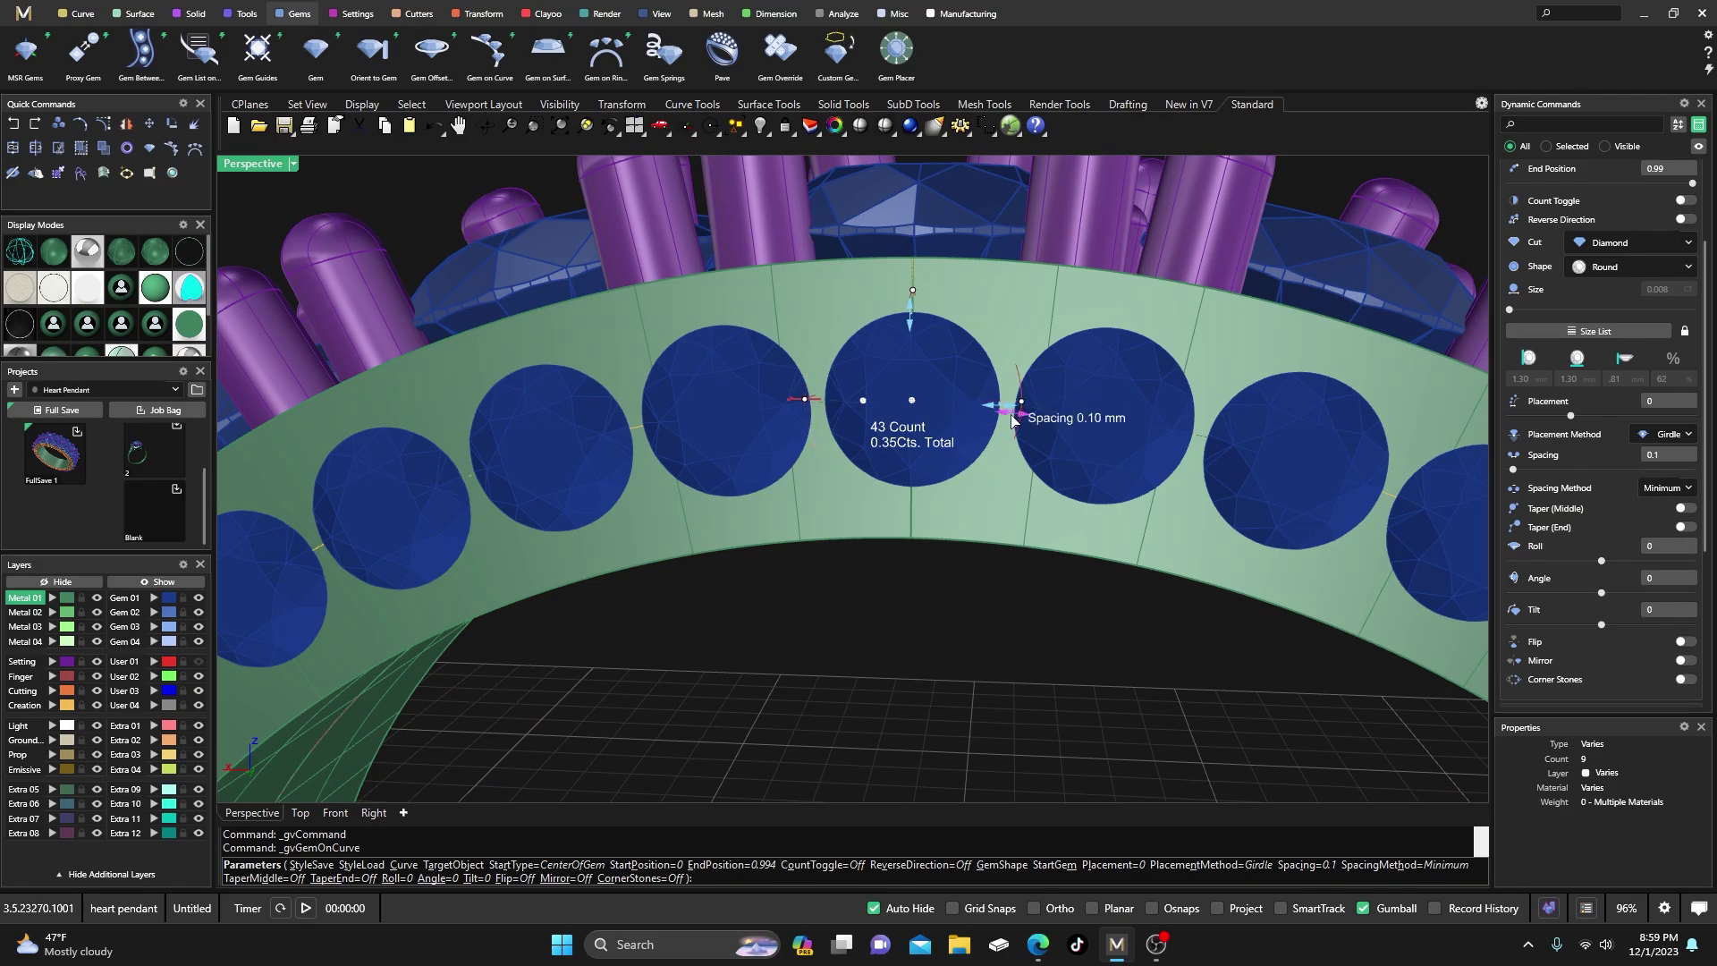
{"action": "left_click_drag", "start_coordinate": [1013, 420], "coordinate": [999, 409]}
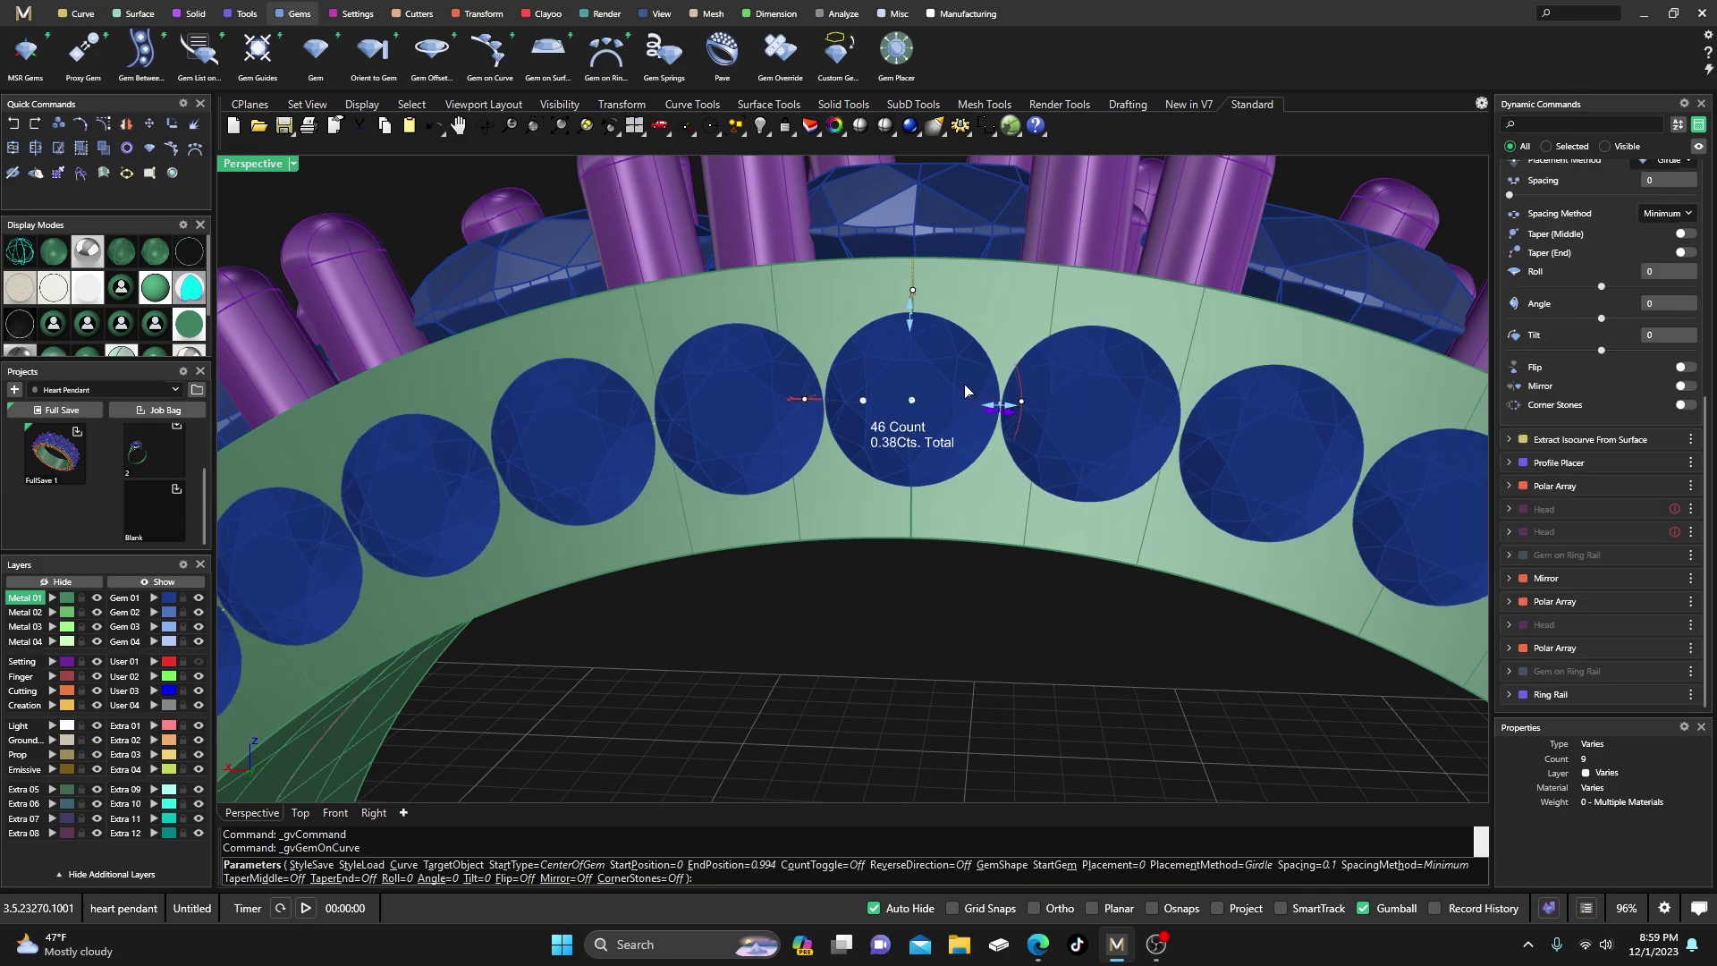
{"action": "left_click_drag", "start_coordinate": [910, 324], "coordinate": [910, 344]}
{"action": "scroll", "coordinate": [846, 303], "scroll_direction": "down", "scroll_amount": 4}
{"action": "right_click_drag", "start_coordinate": [846, 303], "coordinate": [1486, 384]}
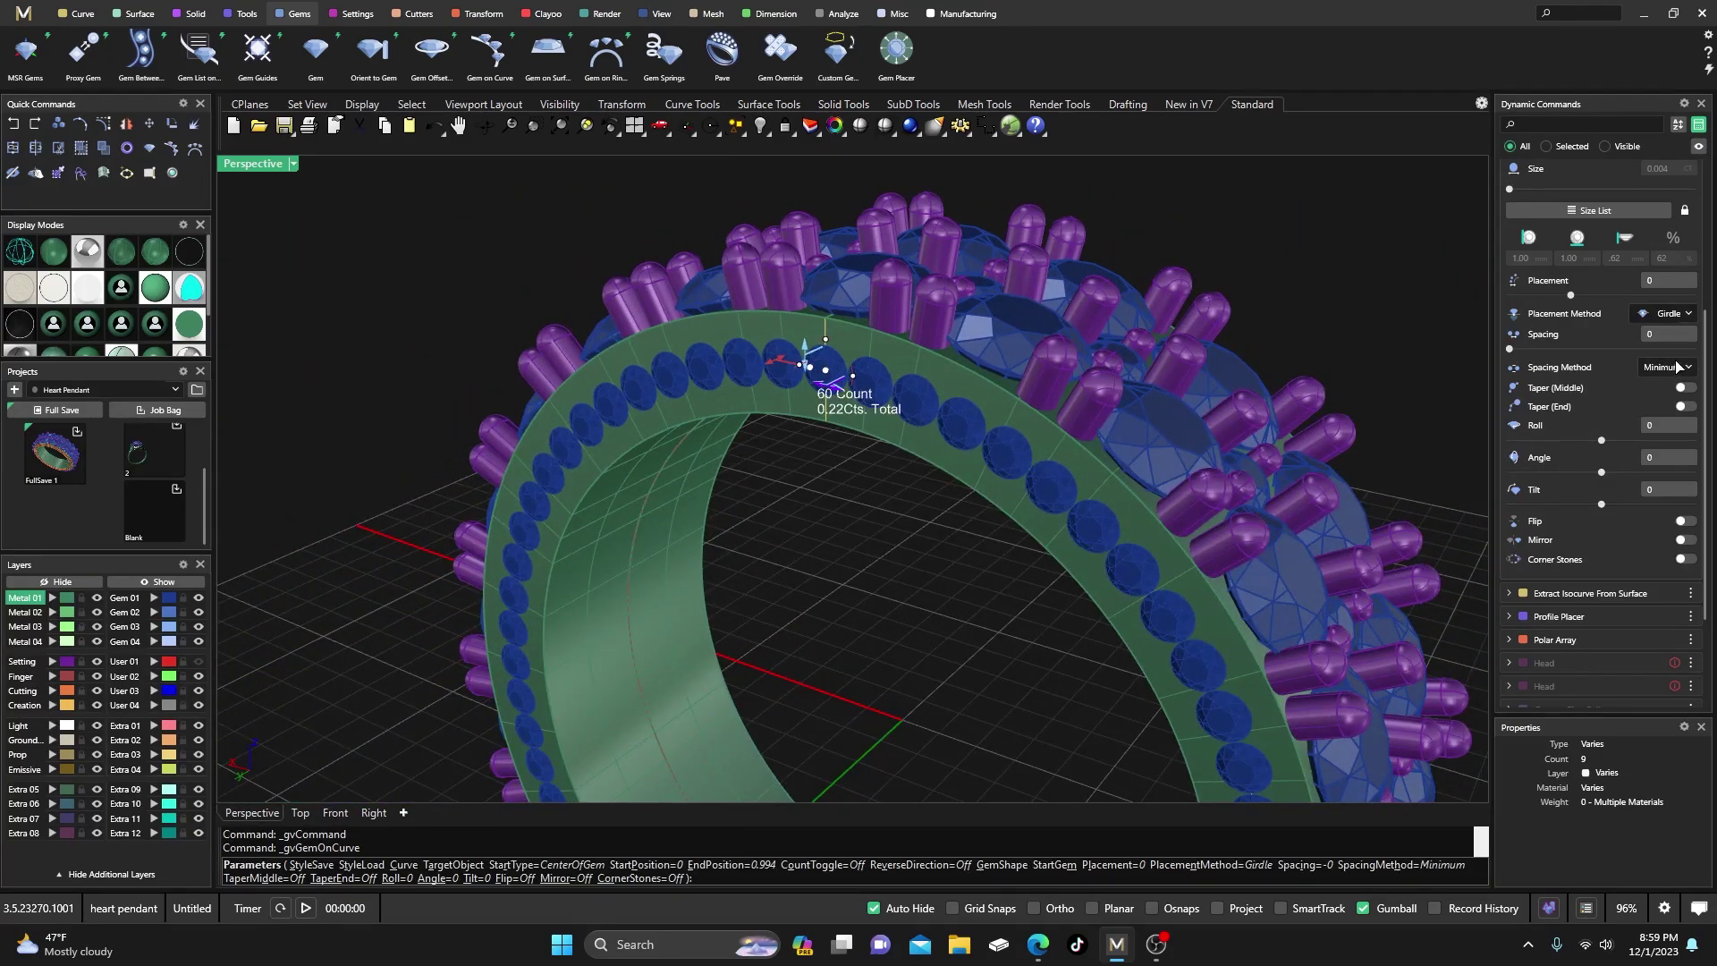
- Set the side gems' Placement Method to Table, sink them to a Placement of -0.06, and finish the gem row
{"action": "left_click", "coordinate": [1669, 313]}
{"action": "left_click", "coordinate": [1672, 386]}
{"action": "scroll", "coordinate": [765, 402], "scroll_direction": "up", "scroll_amount": 6}
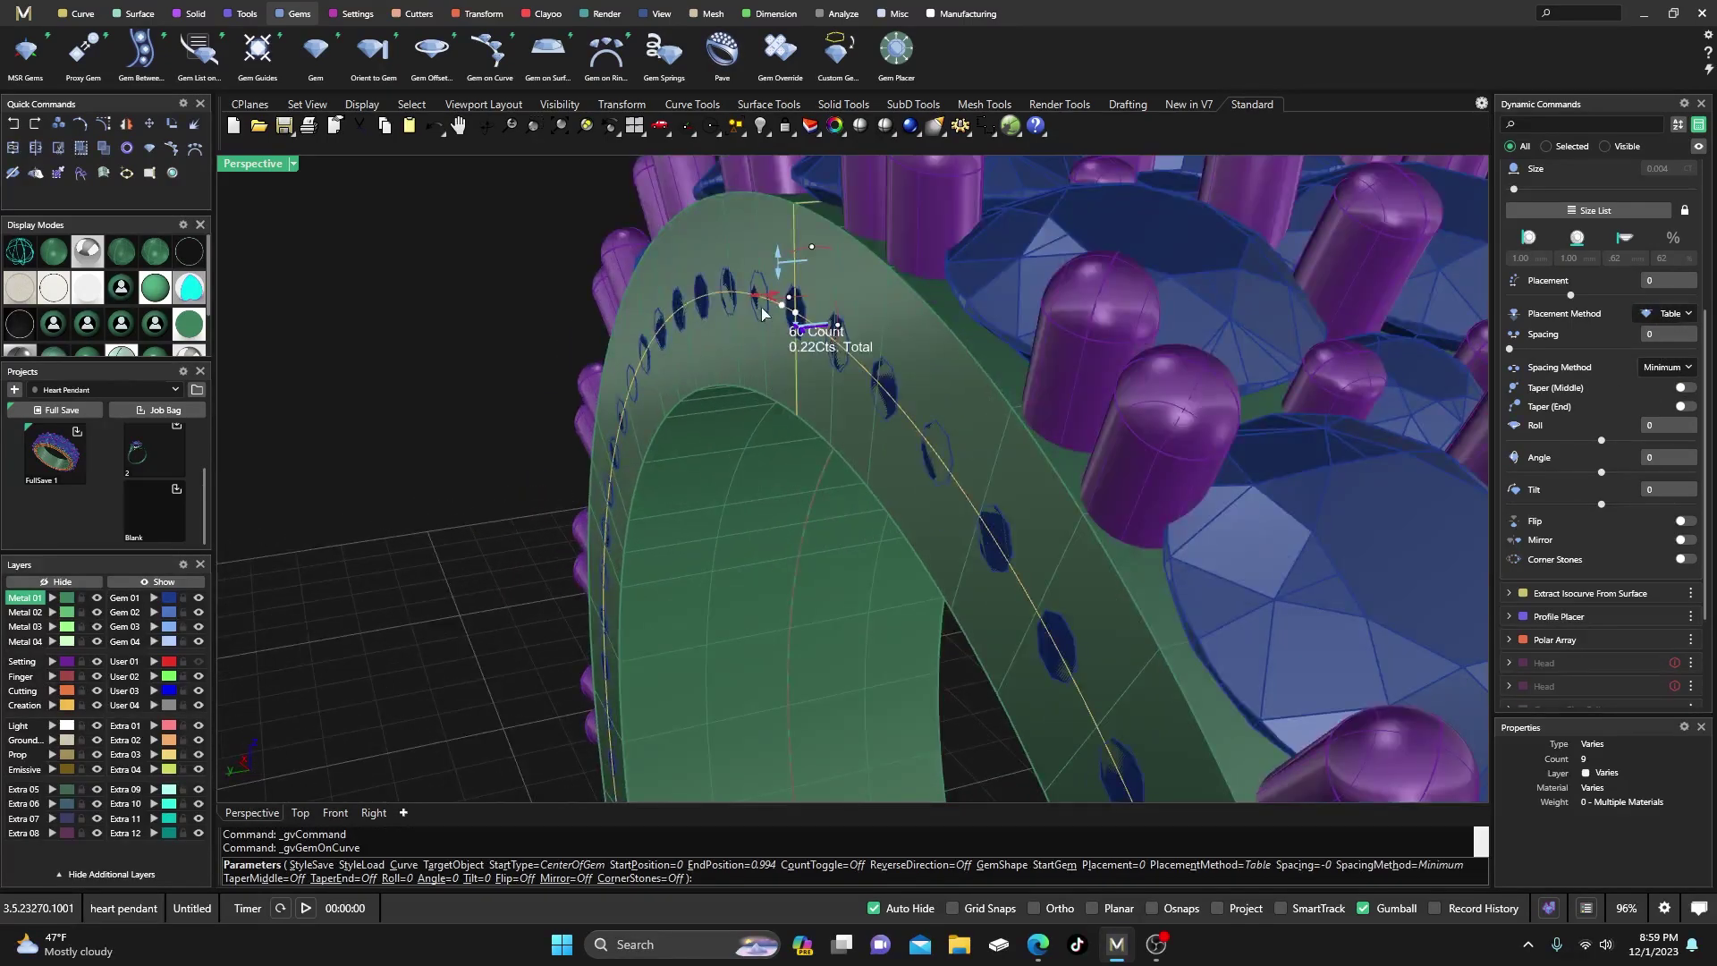
{"action": "left_click_drag", "start_coordinate": [765, 313], "coordinate": [758, 311]}
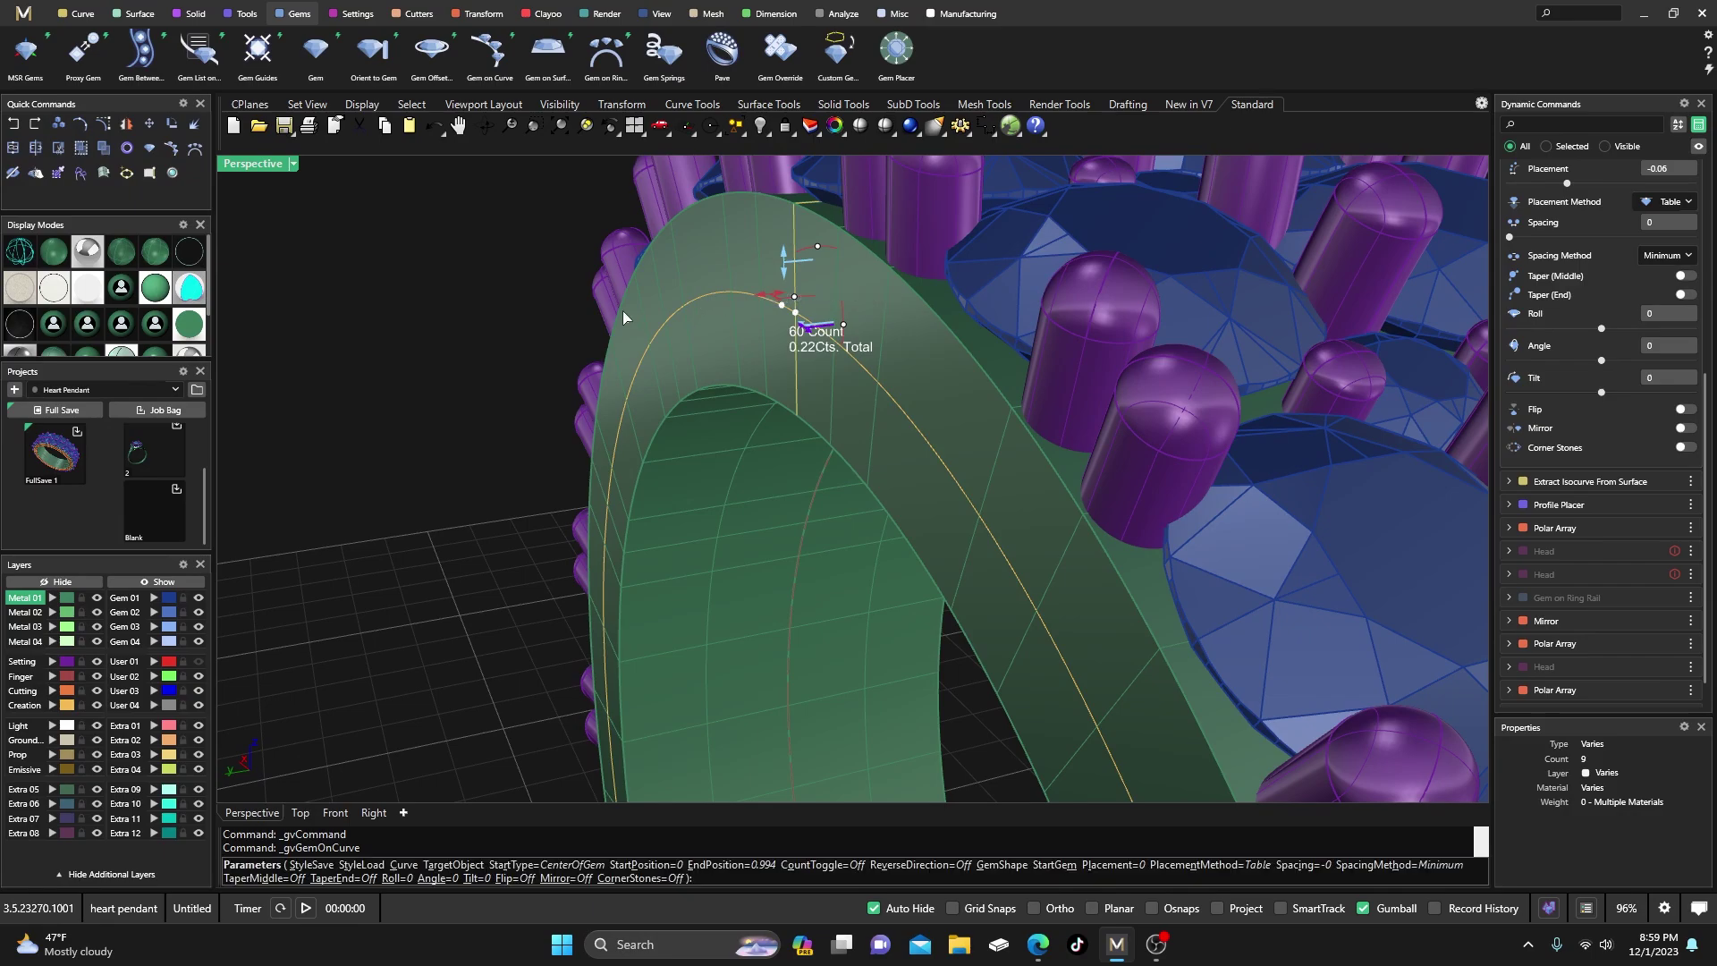
{"action": "scroll", "coordinate": [623, 318], "scroll_direction": "down", "scroll_amount": 5}
{"action": "key", "text": "Return"}
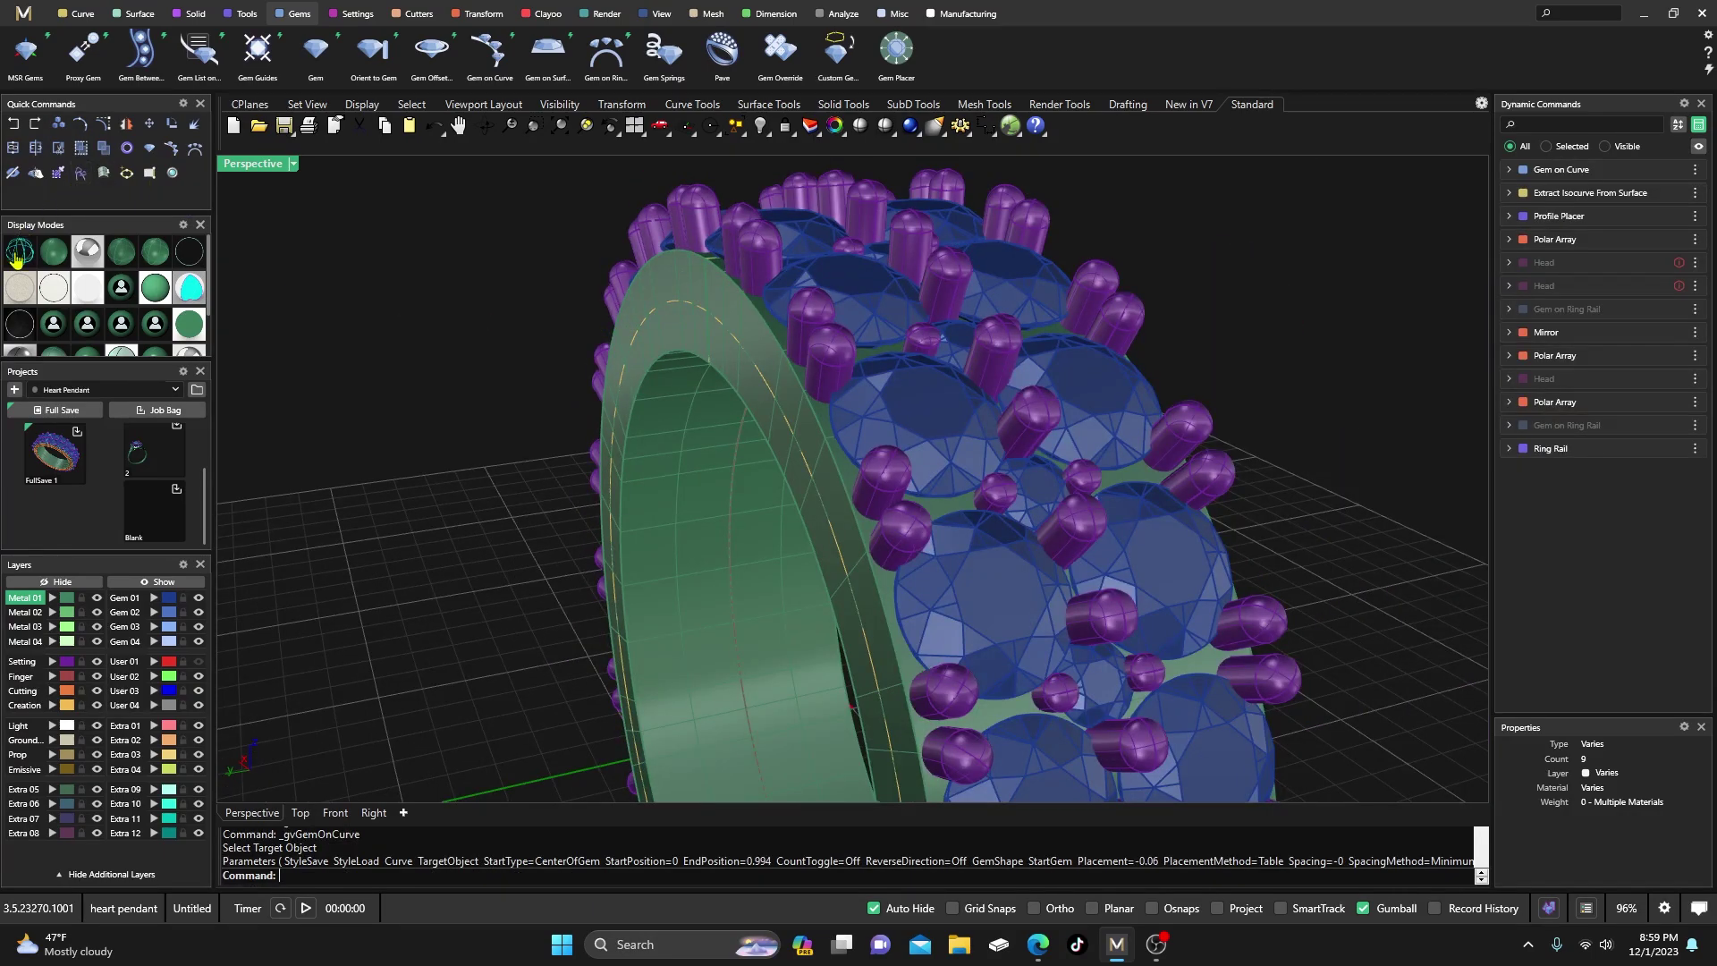
- Display the Perspective view in wireframe and select the group of small gems along the band's side face
{"action": "left_click", "coordinate": [16, 260]}
{"action": "right_click_drag", "start_coordinate": [383, 322], "coordinate": [769, 327]}
{"action": "scroll", "coordinate": [775, 325], "scroll_direction": "up", "scroll_amount": 3}
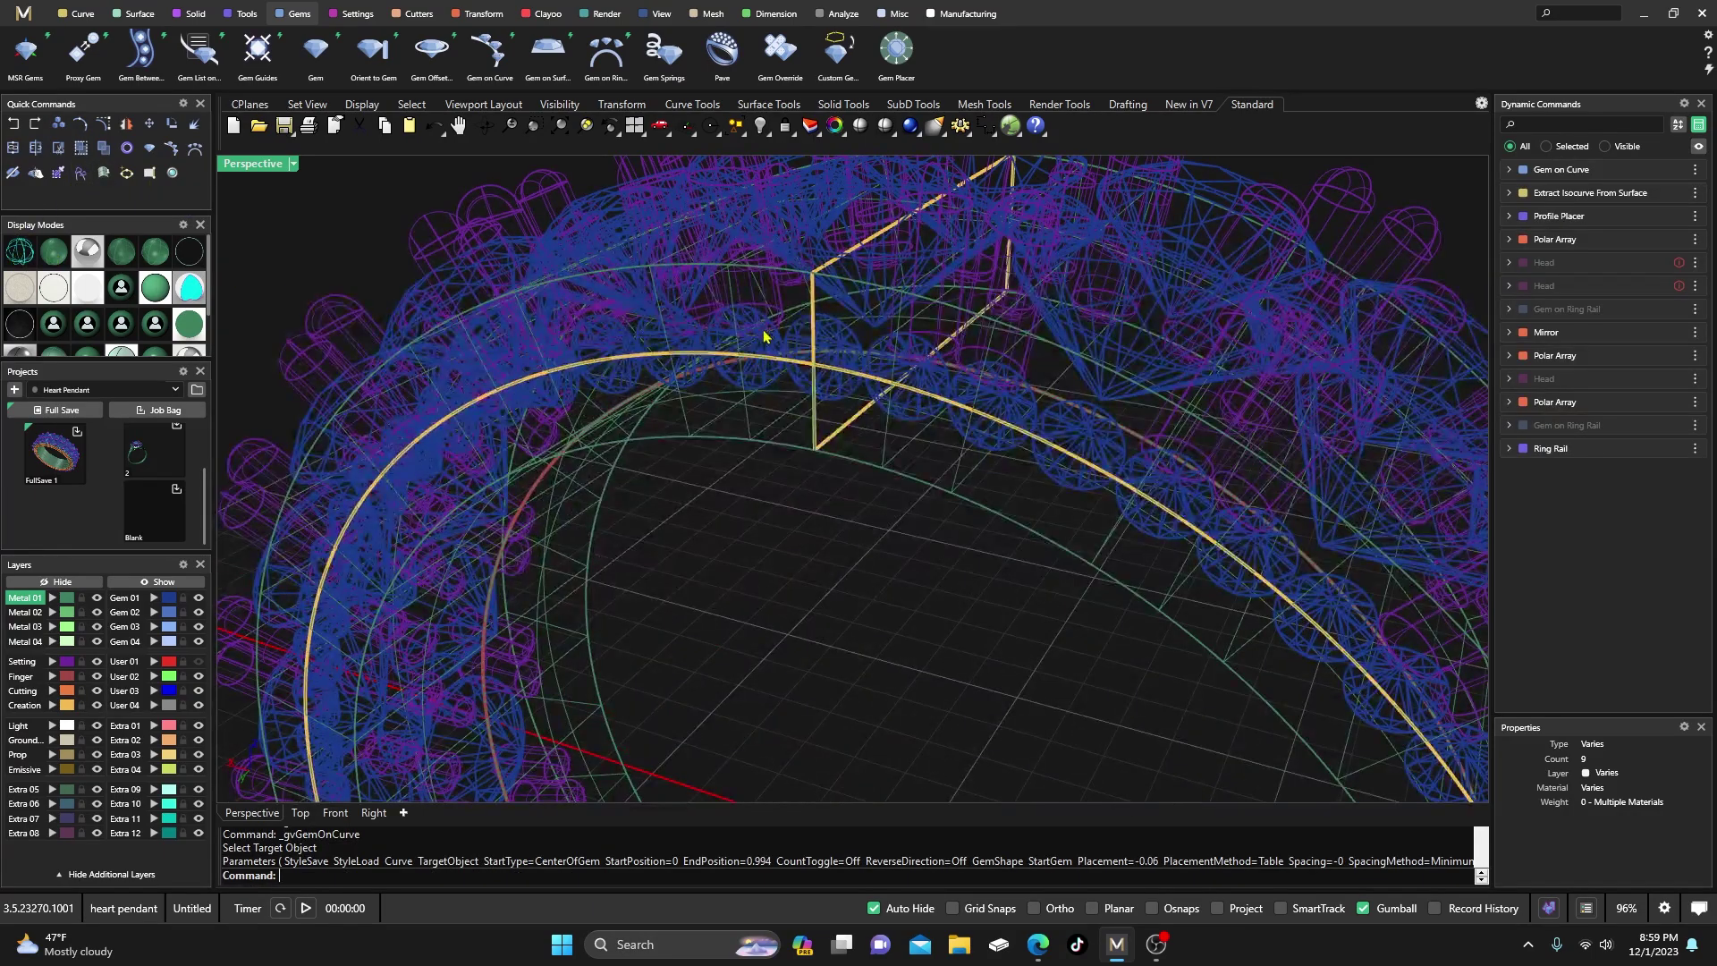
{"action": "left_click", "coordinate": [765, 336]}
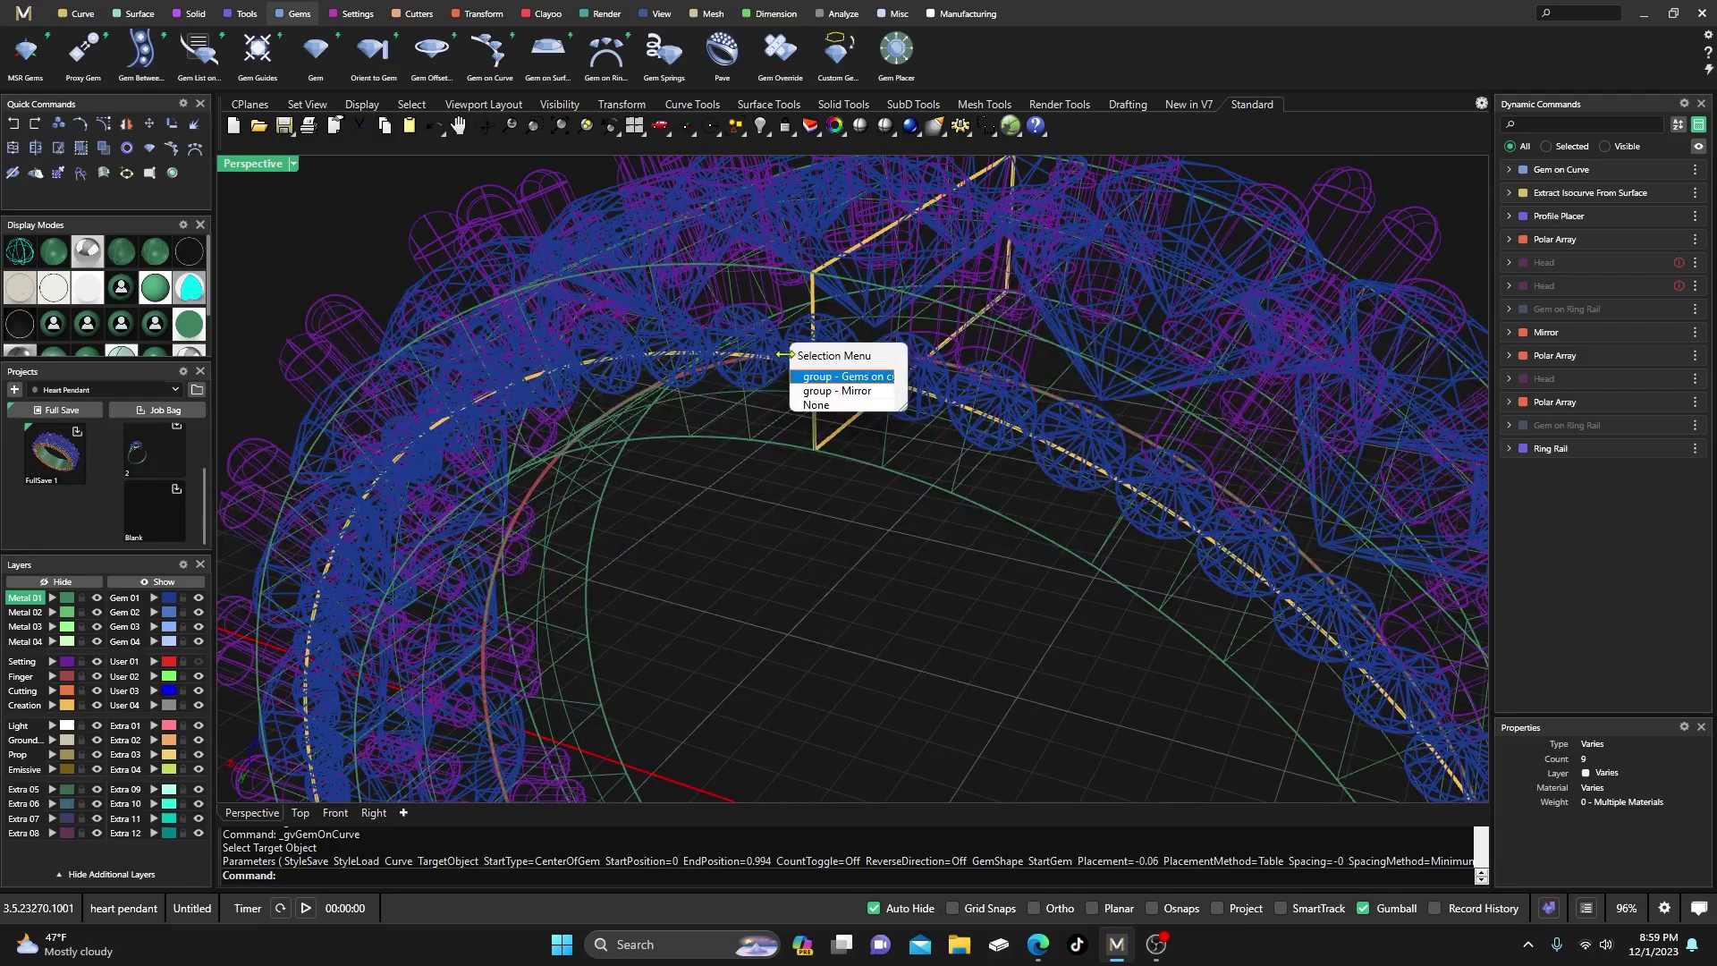
{"action": "left_click", "coordinate": [810, 405]}
{"action": "left_click", "coordinate": [749, 338]}
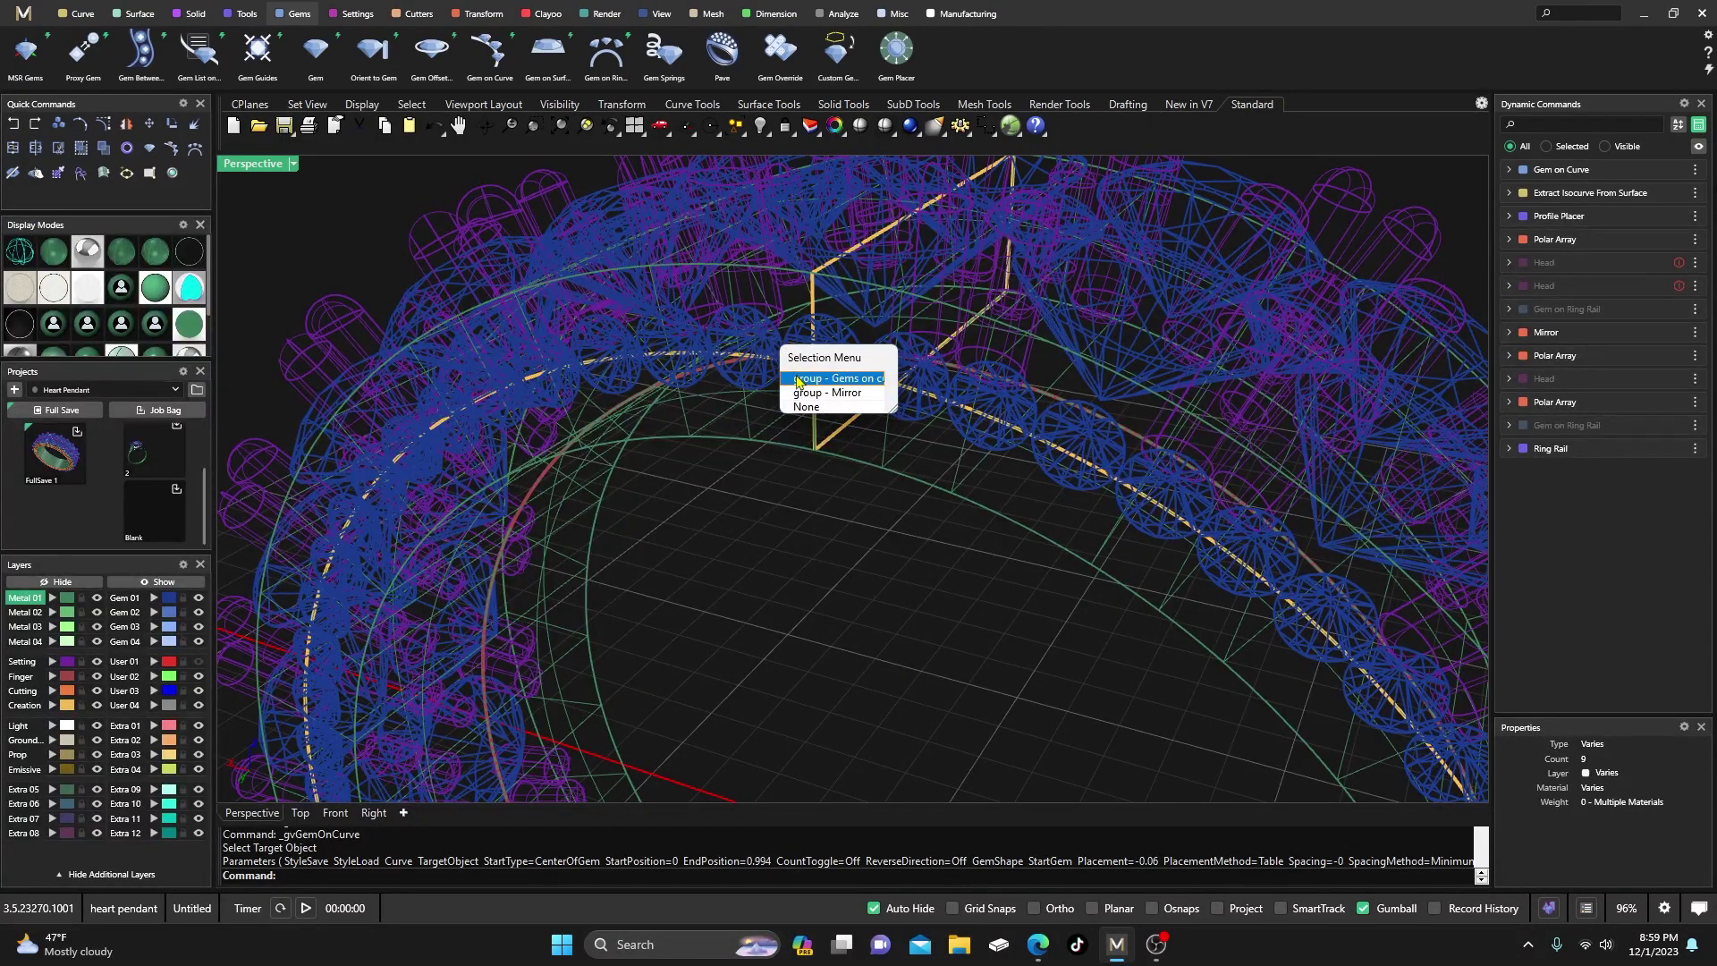
{"action": "left_click", "coordinate": [799, 379]}
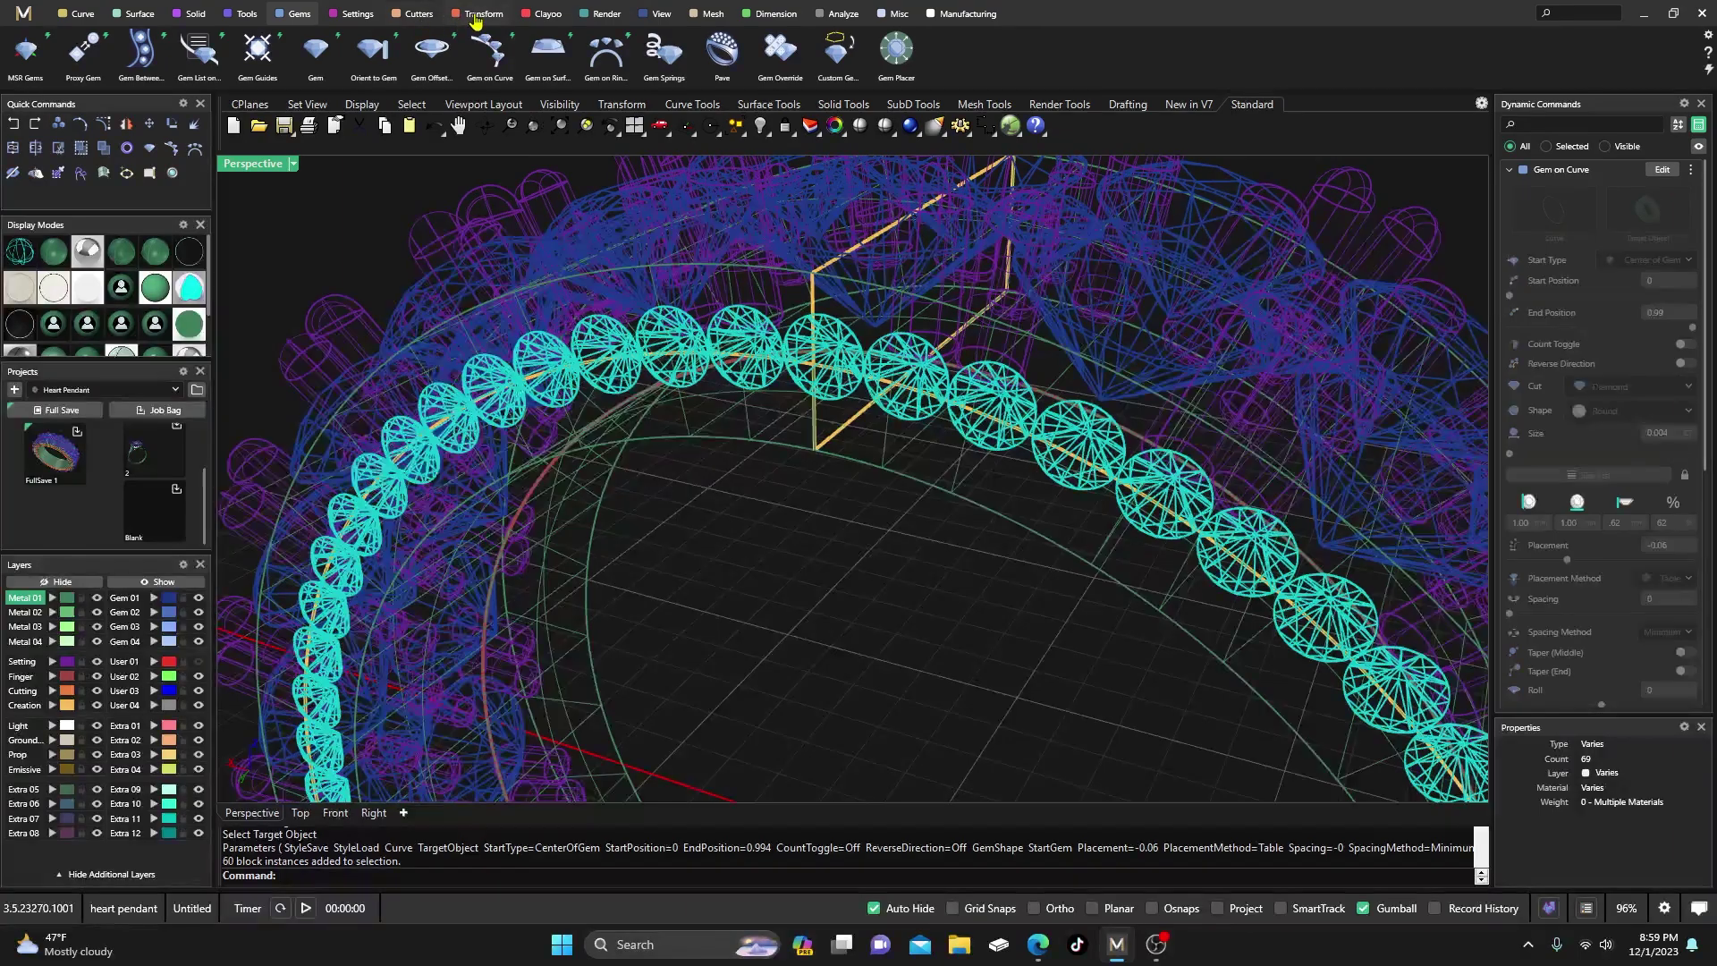
- Start a channel cutter on the selected side gems using the Angle (1) cutter profile
{"action": "left_click", "coordinate": [428, 15]}
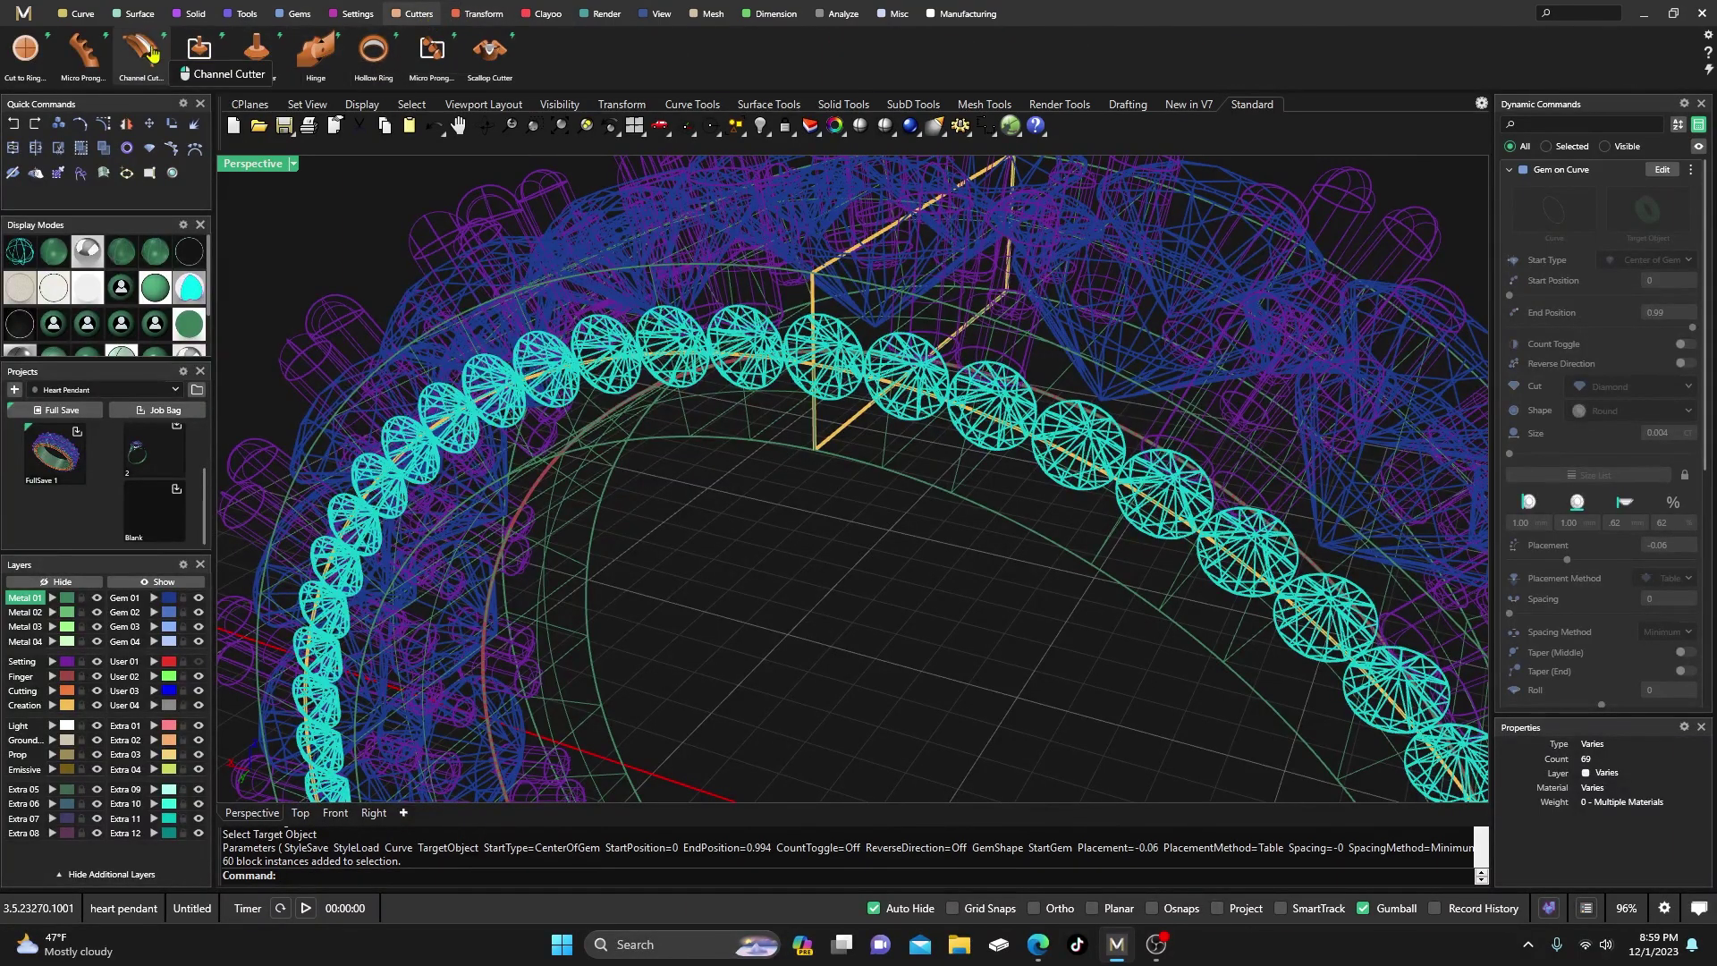
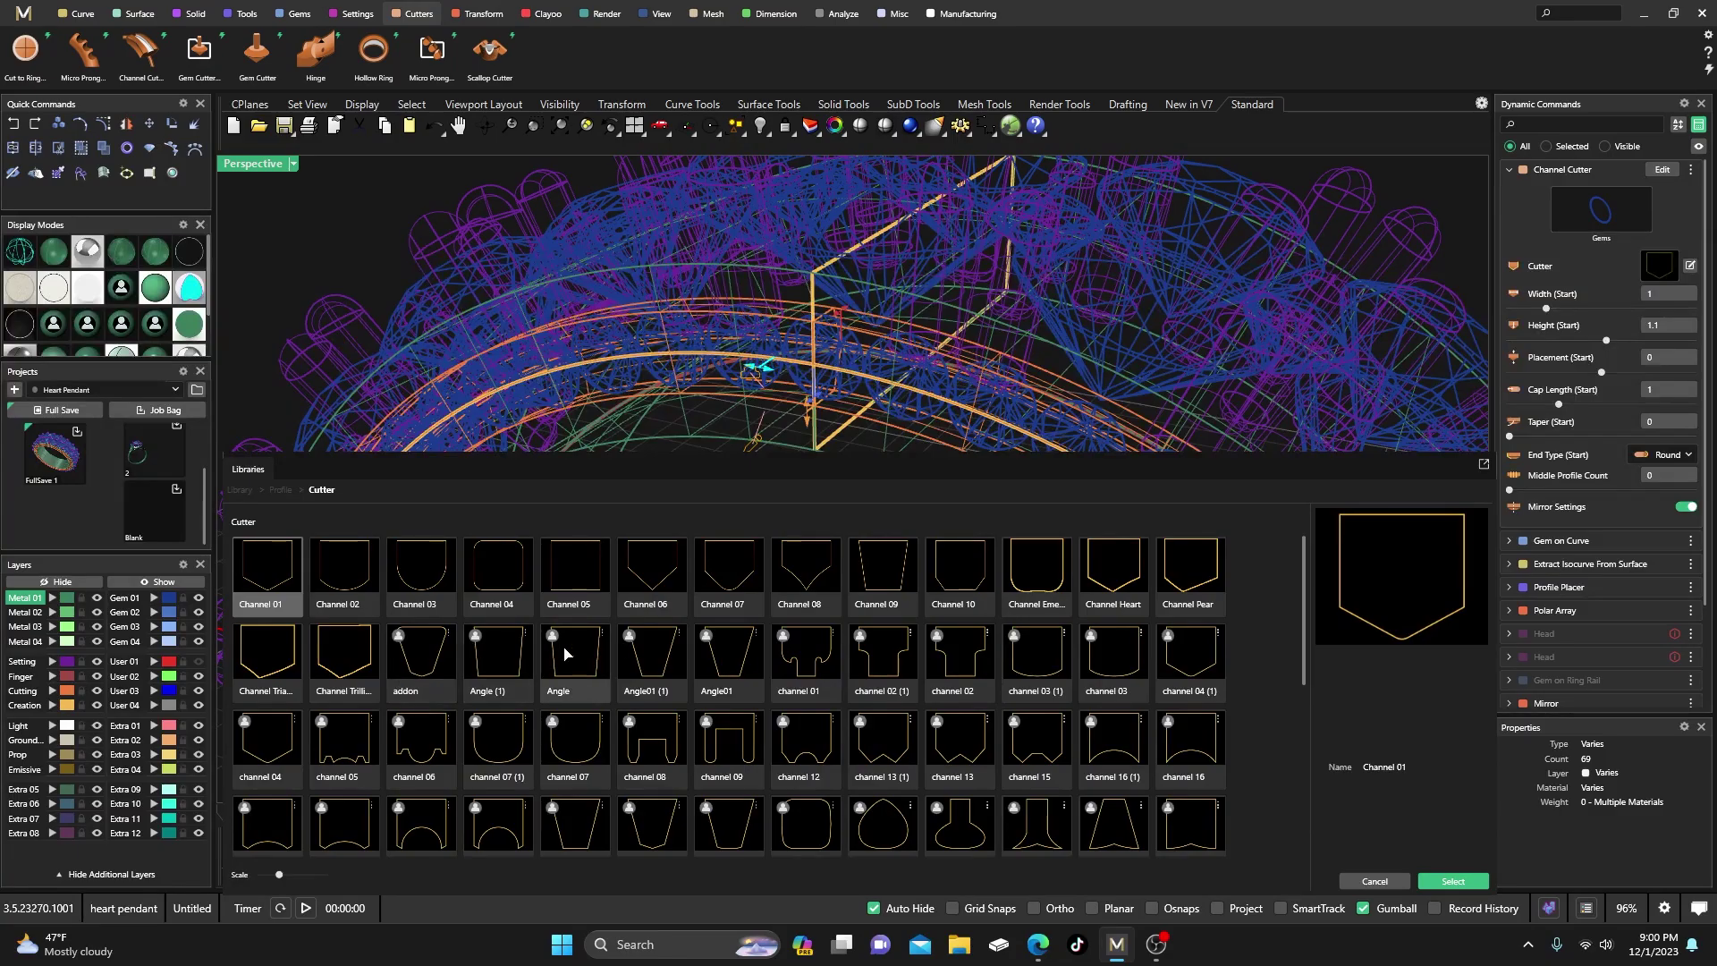
{"action": "left_click", "coordinate": [509, 660]}
{"action": "double_click", "coordinate": [508, 661]}
- Set the channel cutter's start Placement to 1 and its start Height to 0.48
{"action": "right_click_drag", "start_coordinate": [658, 571], "coordinate": [682, 491]}
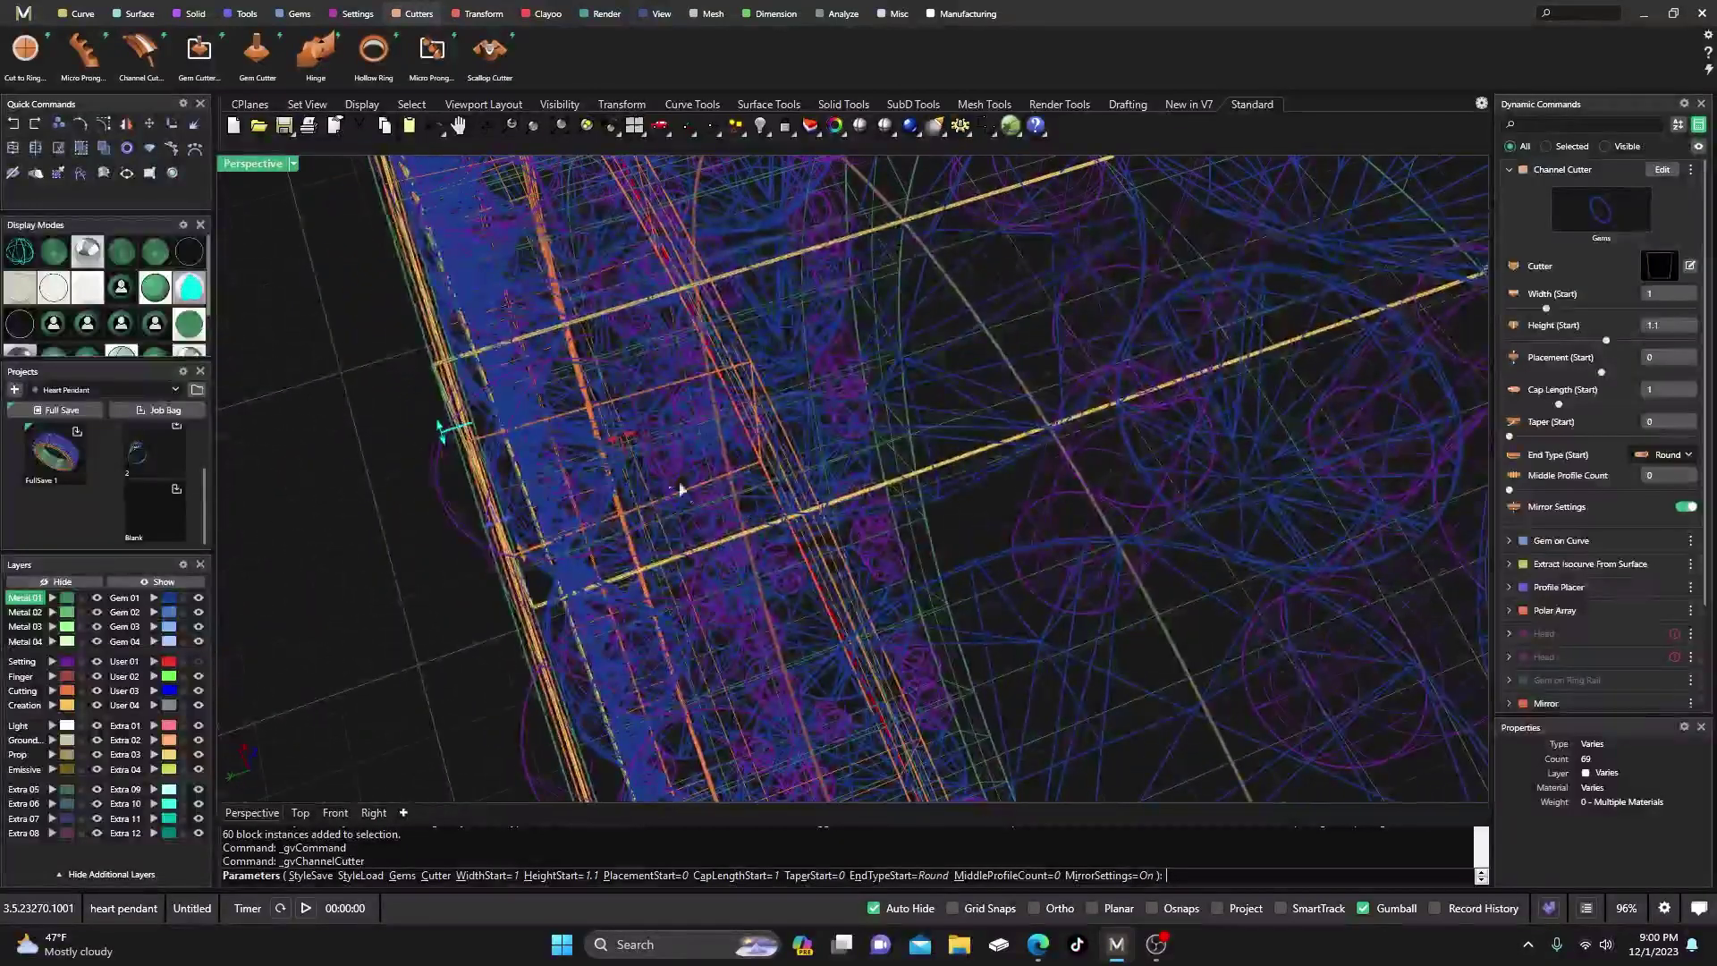
{"action": "left_click_drag", "start_coordinate": [619, 443], "coordinate": [464, 474]}
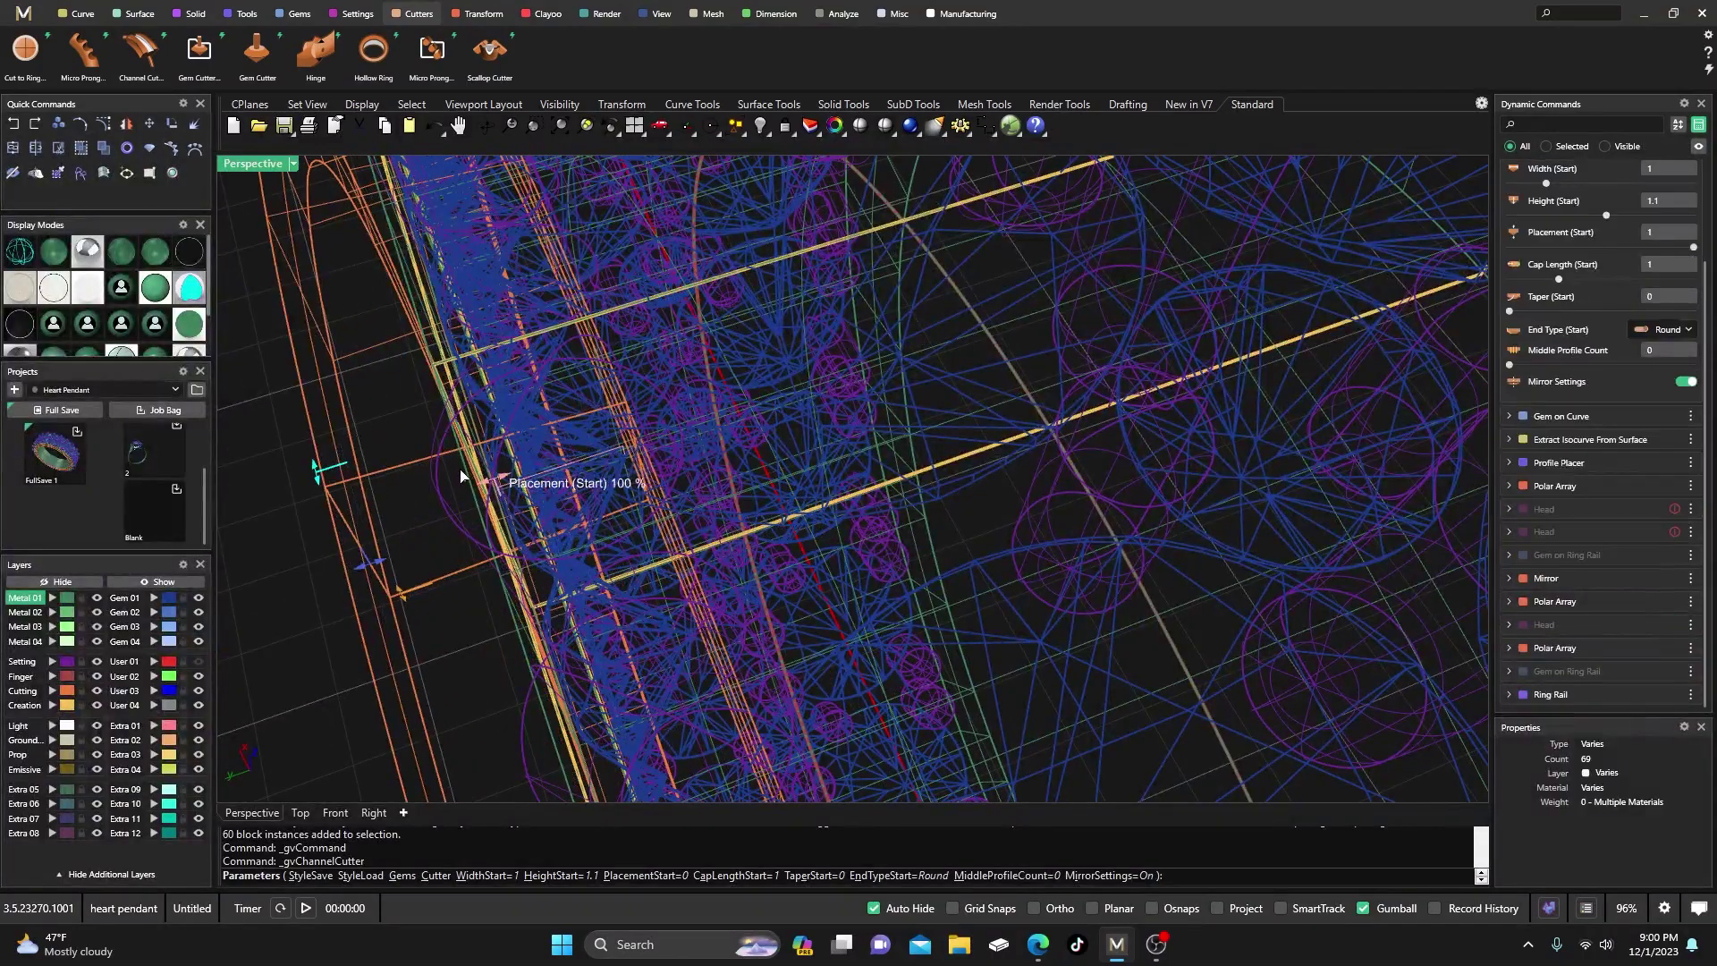
{"action": "left_click_drag", "start_coordinate": [371, 568], "coordinate": [461, 574]}
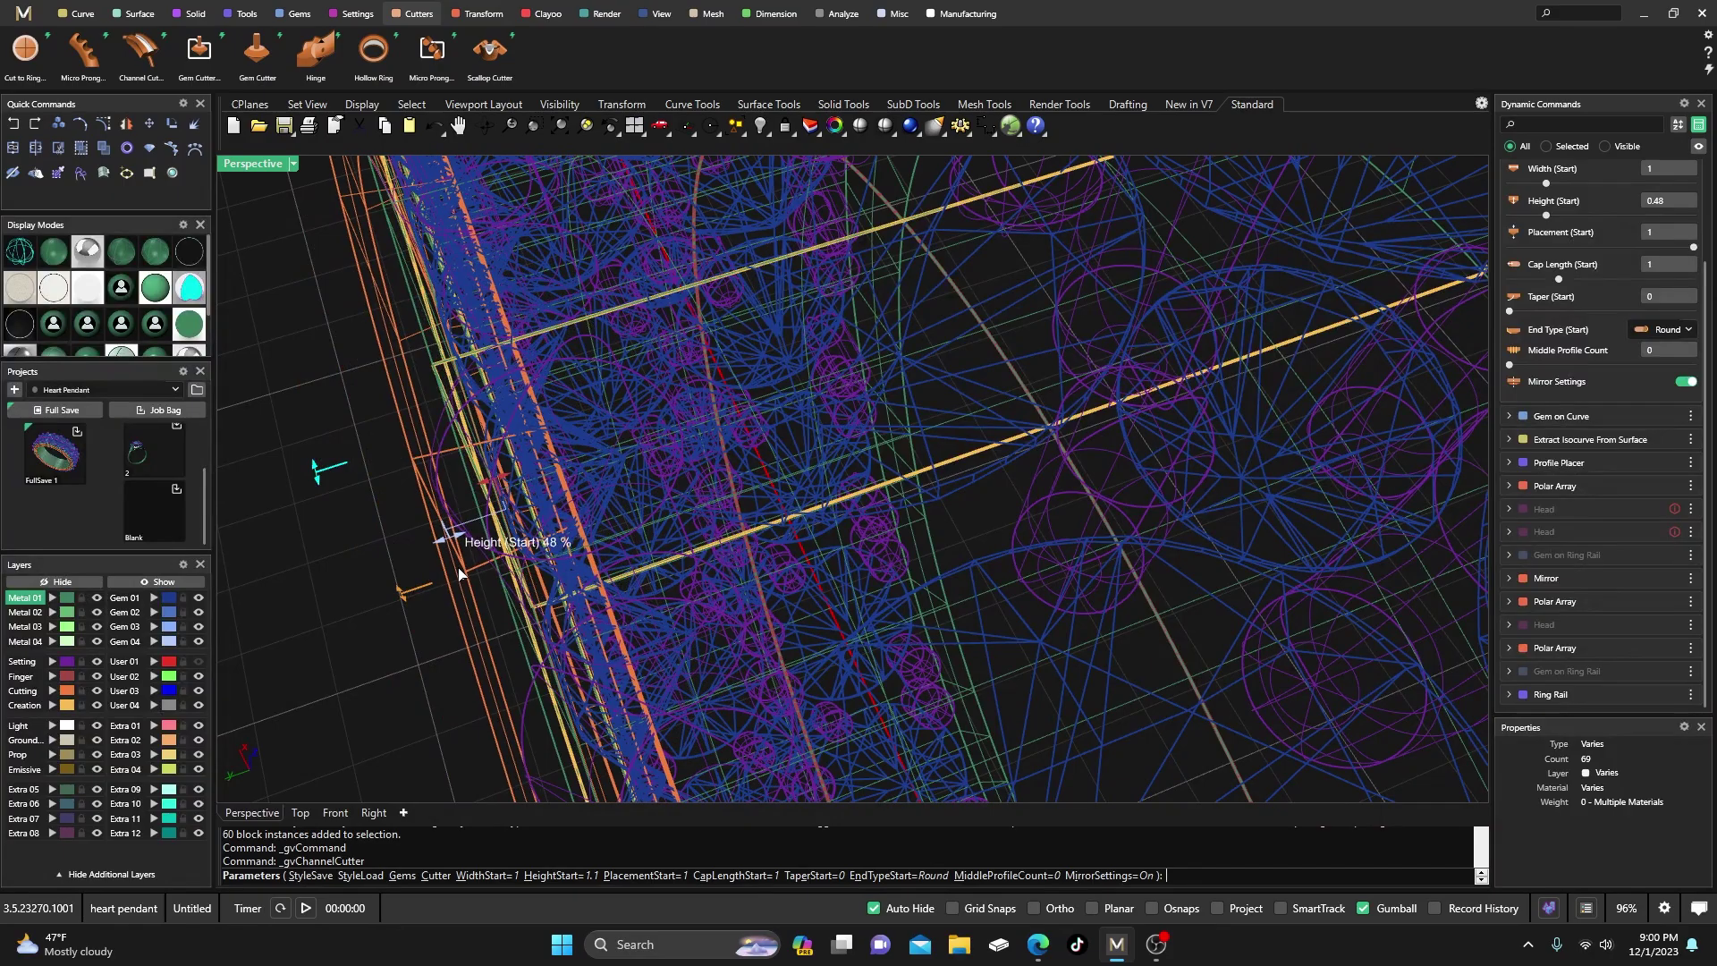
- Set the channel cutter's start Width to 1.3 so it stays inside the band's side face, and finish the cutter
{"action": "right_click_drag", "start_coordinate": [461, 573], "coordinate": [904, 295]}
{"action": "scroll", "coordinate": [904, 304], "scroll_direction": "up", "scroll_amount": 3}
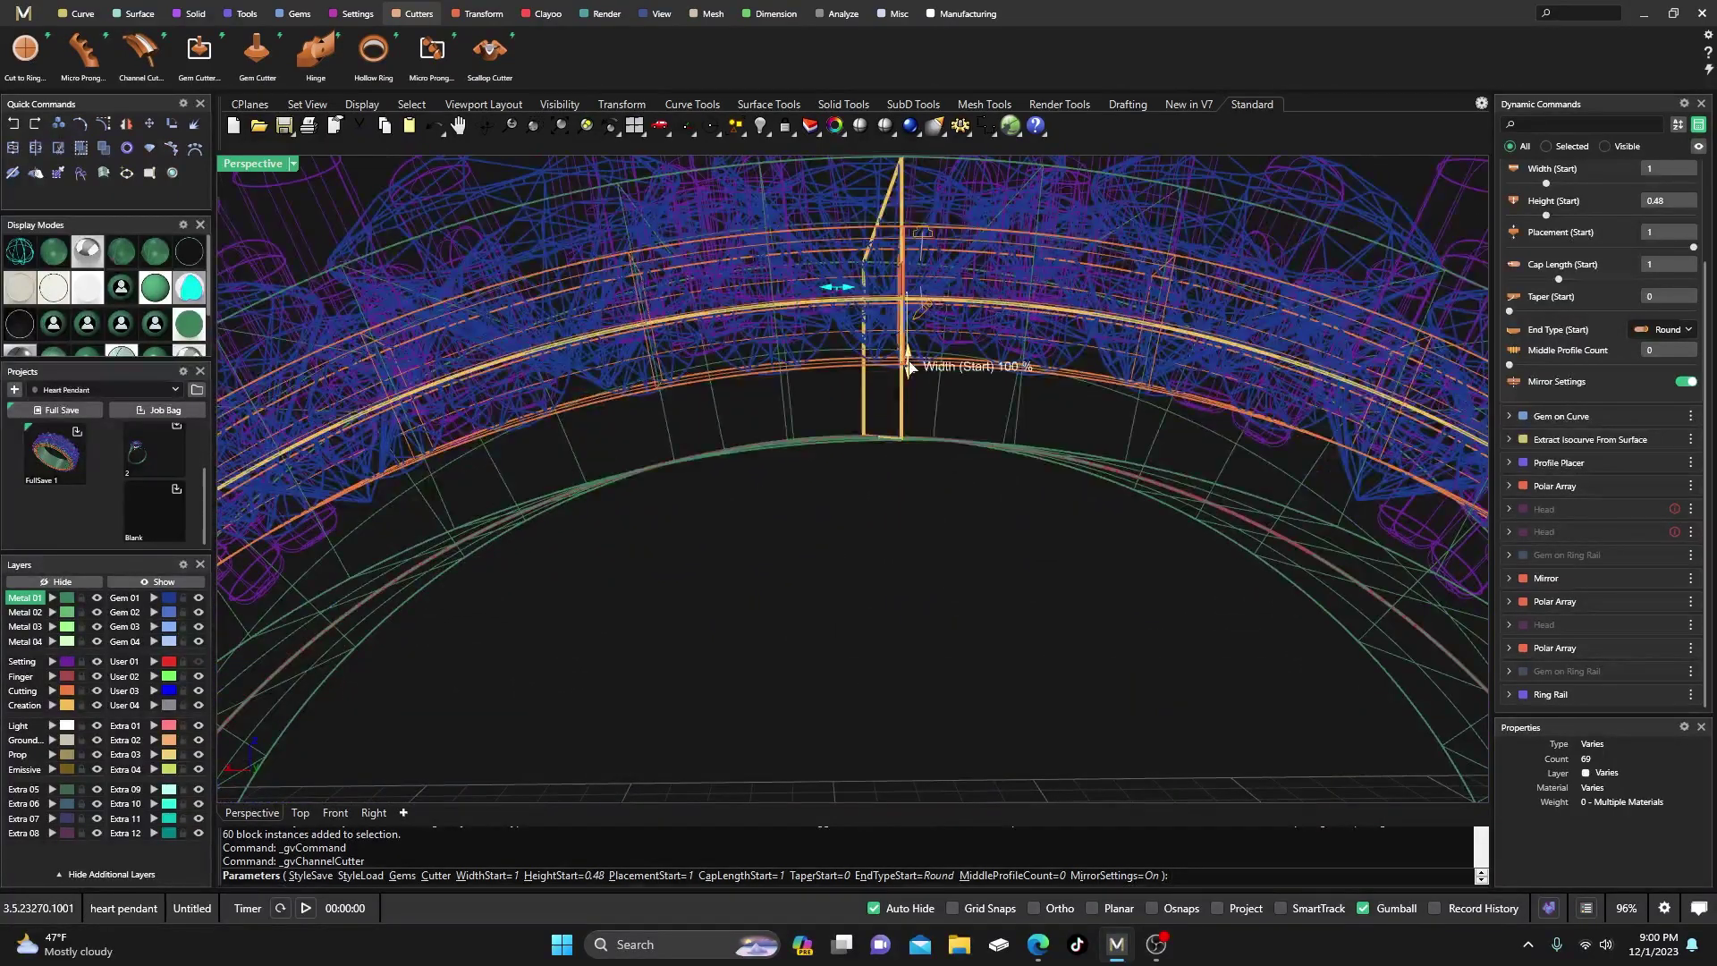
{"action": "left_click_drag", "start_coordinate": [910, 367], "coordinate": [907, 396]}
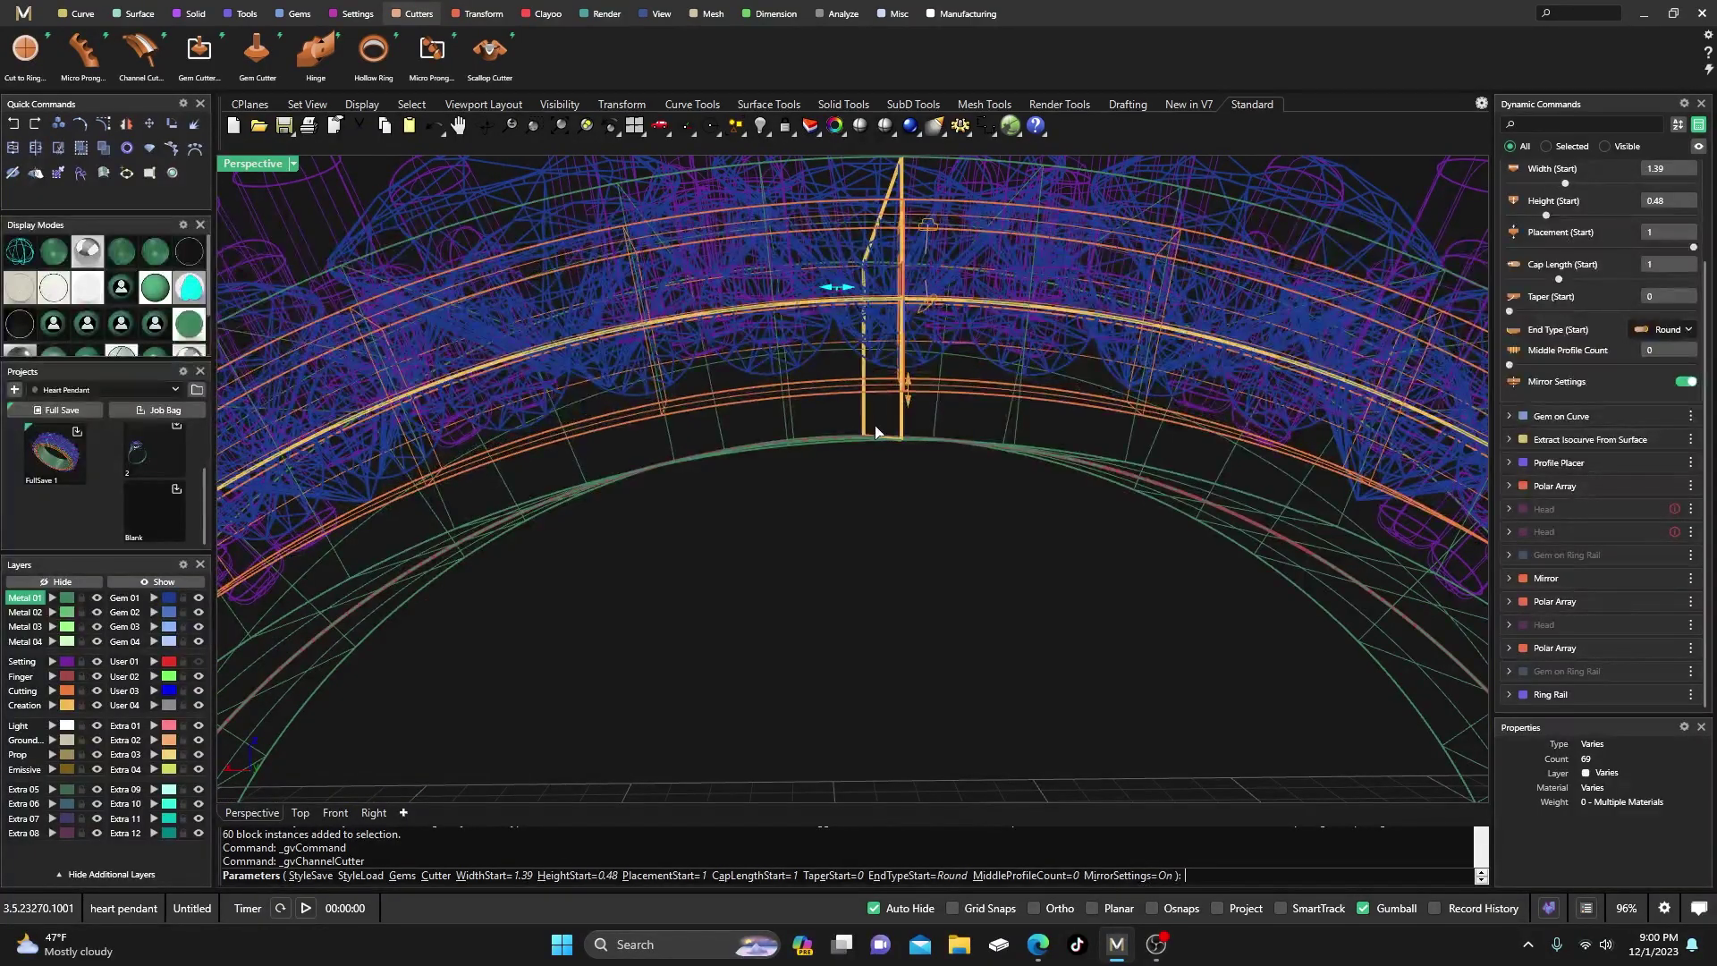
{"action": "right_click_drag", "start_coordinate": [854, 462], "coordinate": [787, 505]}
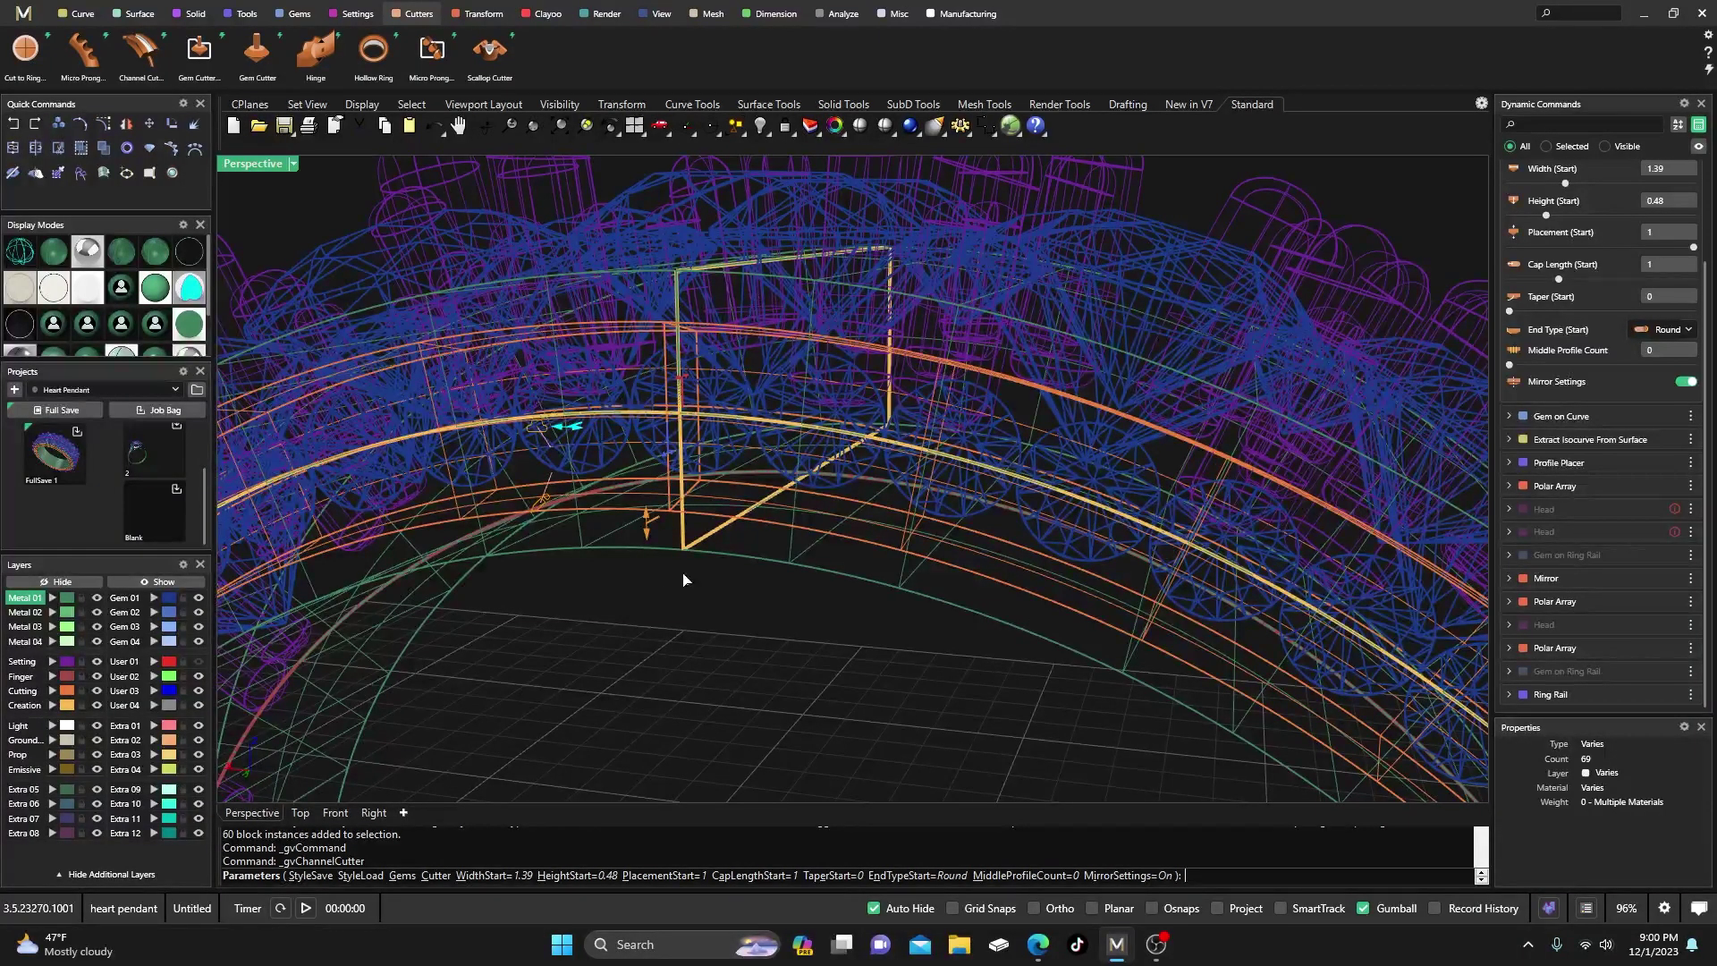
{"action": "mouse_move", "coordinate": [683, 579]}
{"action": "right_mouse_down"}
{"action": "mouse_move", "coordinate": [670, 609]}
{"action": "mouse_move", "coordinate": [687, 547]}
{"action": "right_mouse_up"}
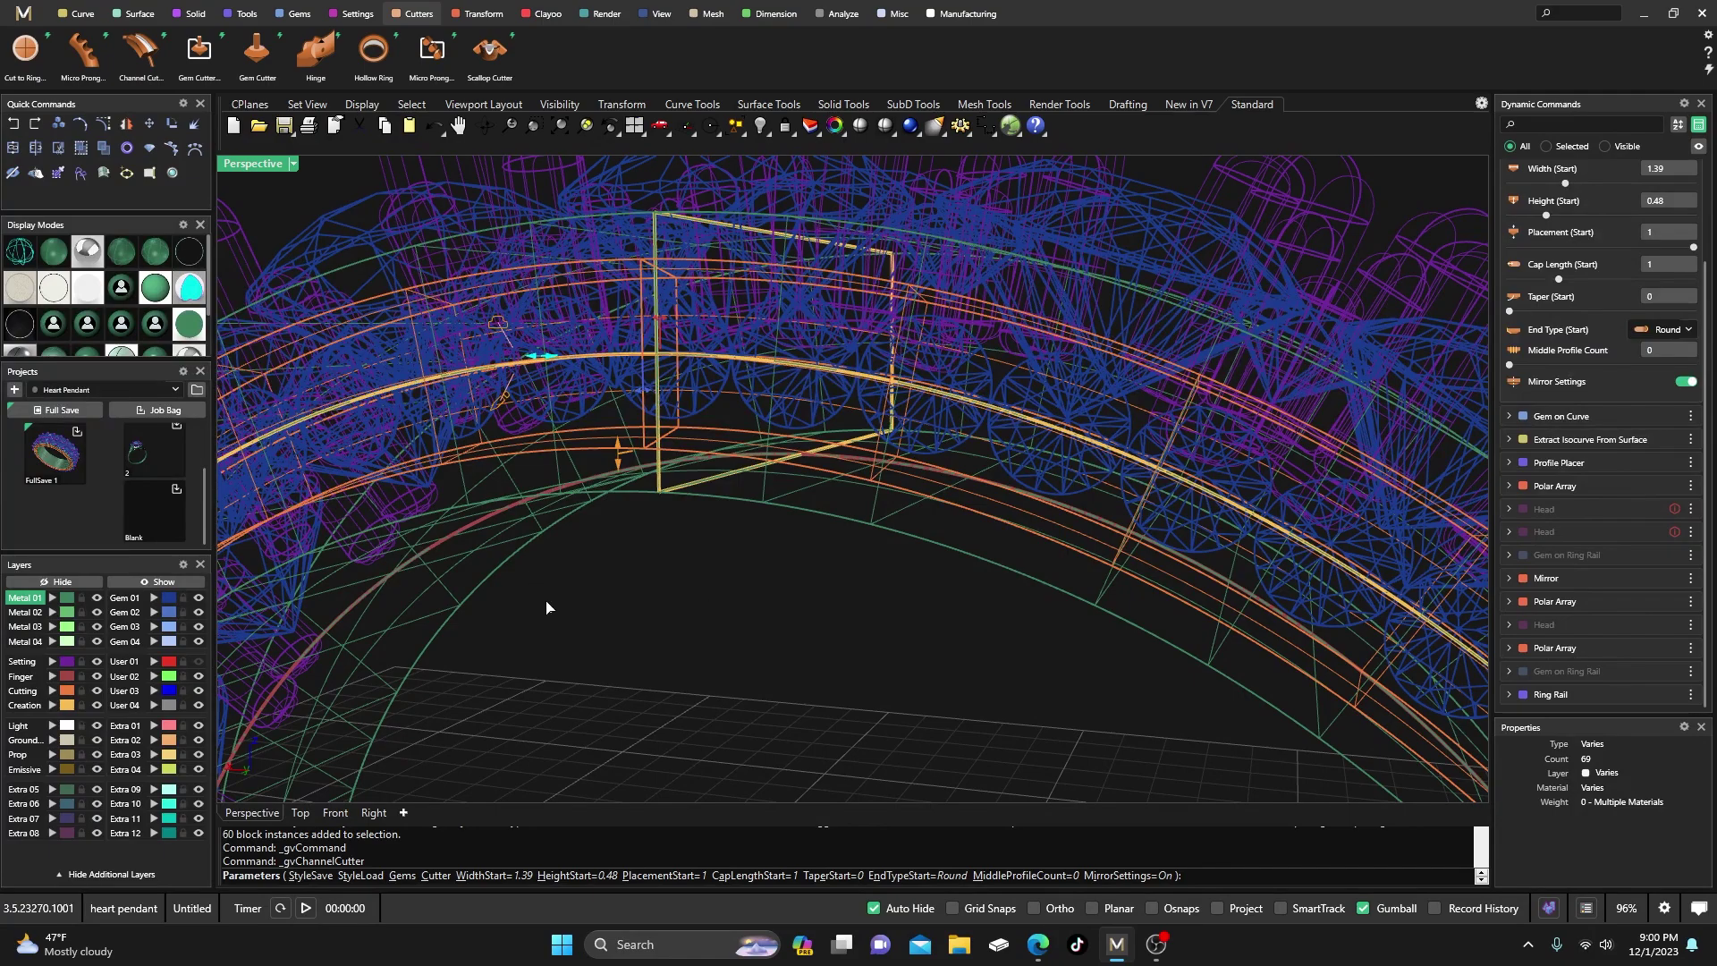
{"action": "scroll", "coordinate": [701, 534], "scroll_direction": "down", "scroll_amount": 6}
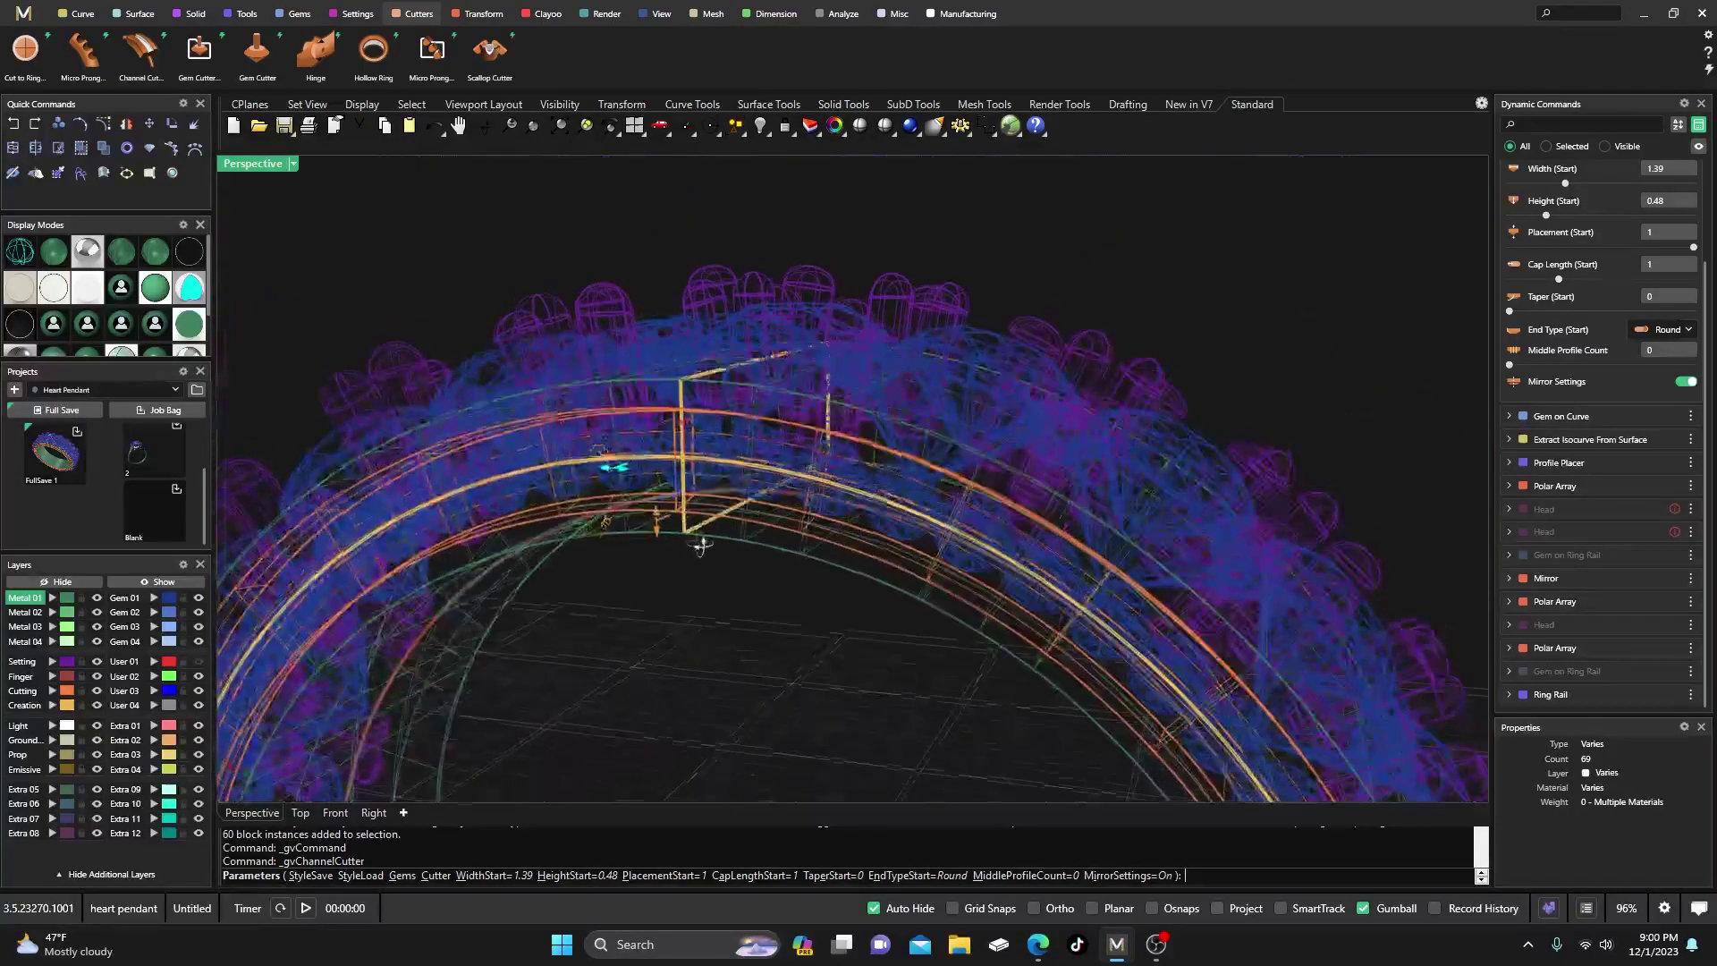
{"action": "scroll", "coordinate": [742, 518], "scroll_direction": "up", "scroll_amount": 3}
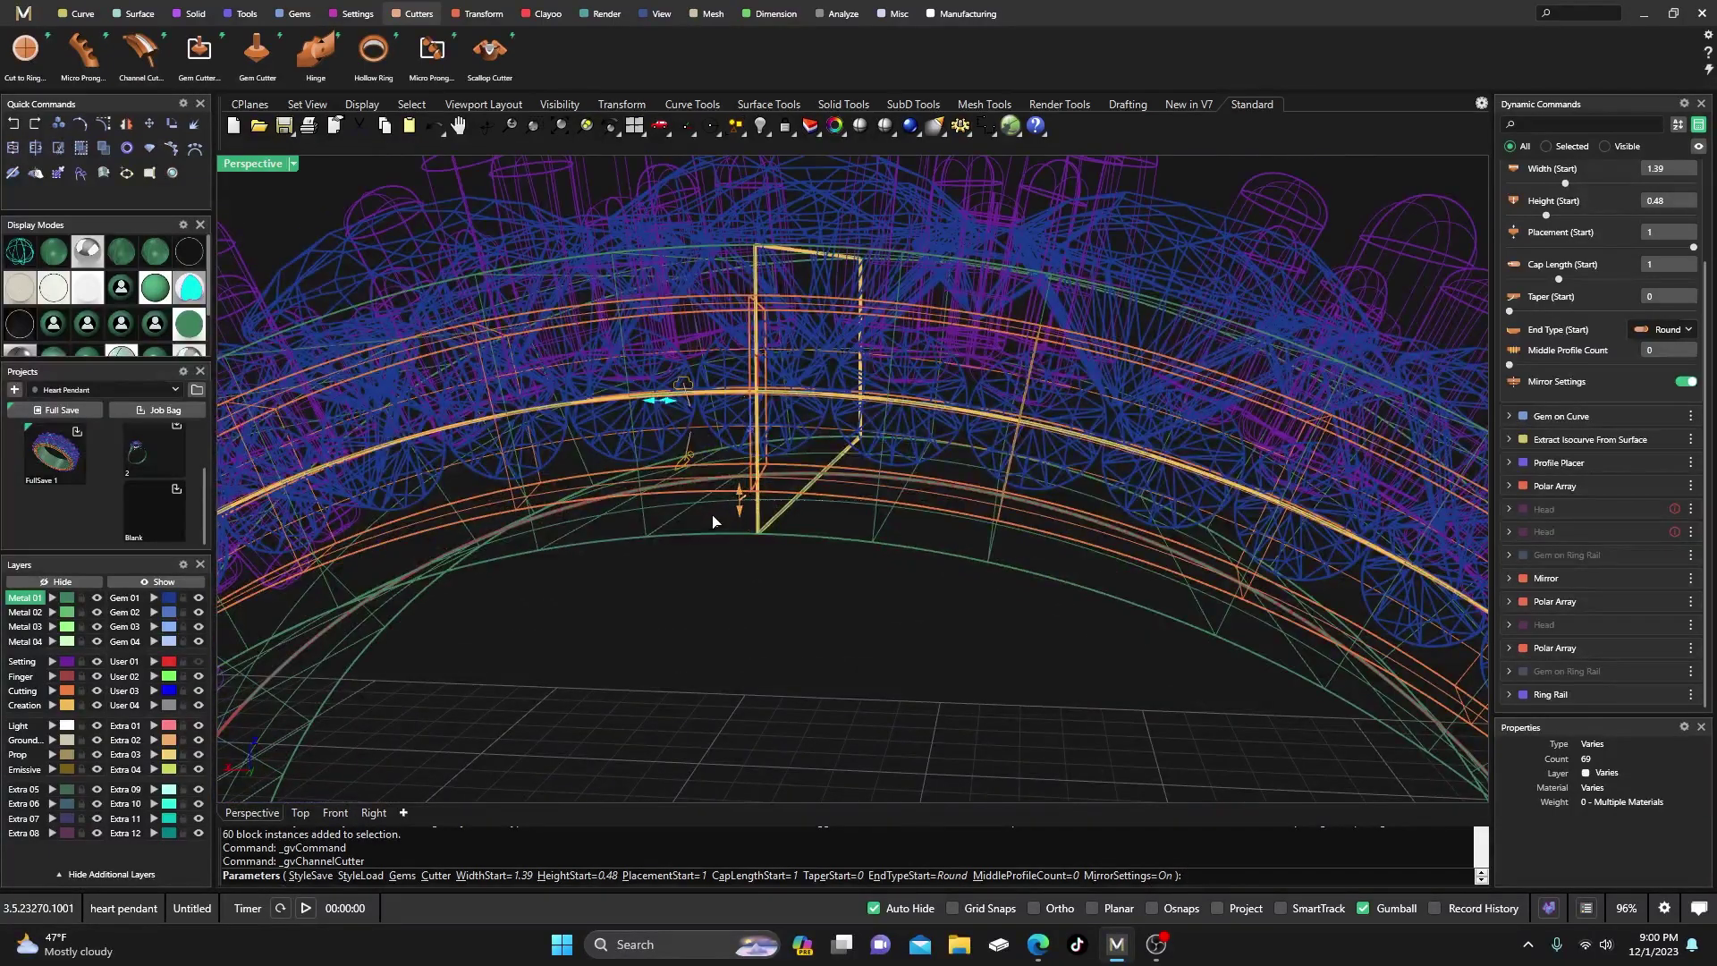
{"action": "mouse_move", "coordinate": [700, 570]}
{"action": "right_mouse_down"}
{"action": "mouse_move", "coordinate": [736, 579]}
{"action": "mouse_move", "coordinate": [713, 612]}
{"action": "mouse_move", "coordinate": [686, 587]}
{"action": "mouse_move", "coordinate": [701, 575]}
{"action": "right_mouse_up"}
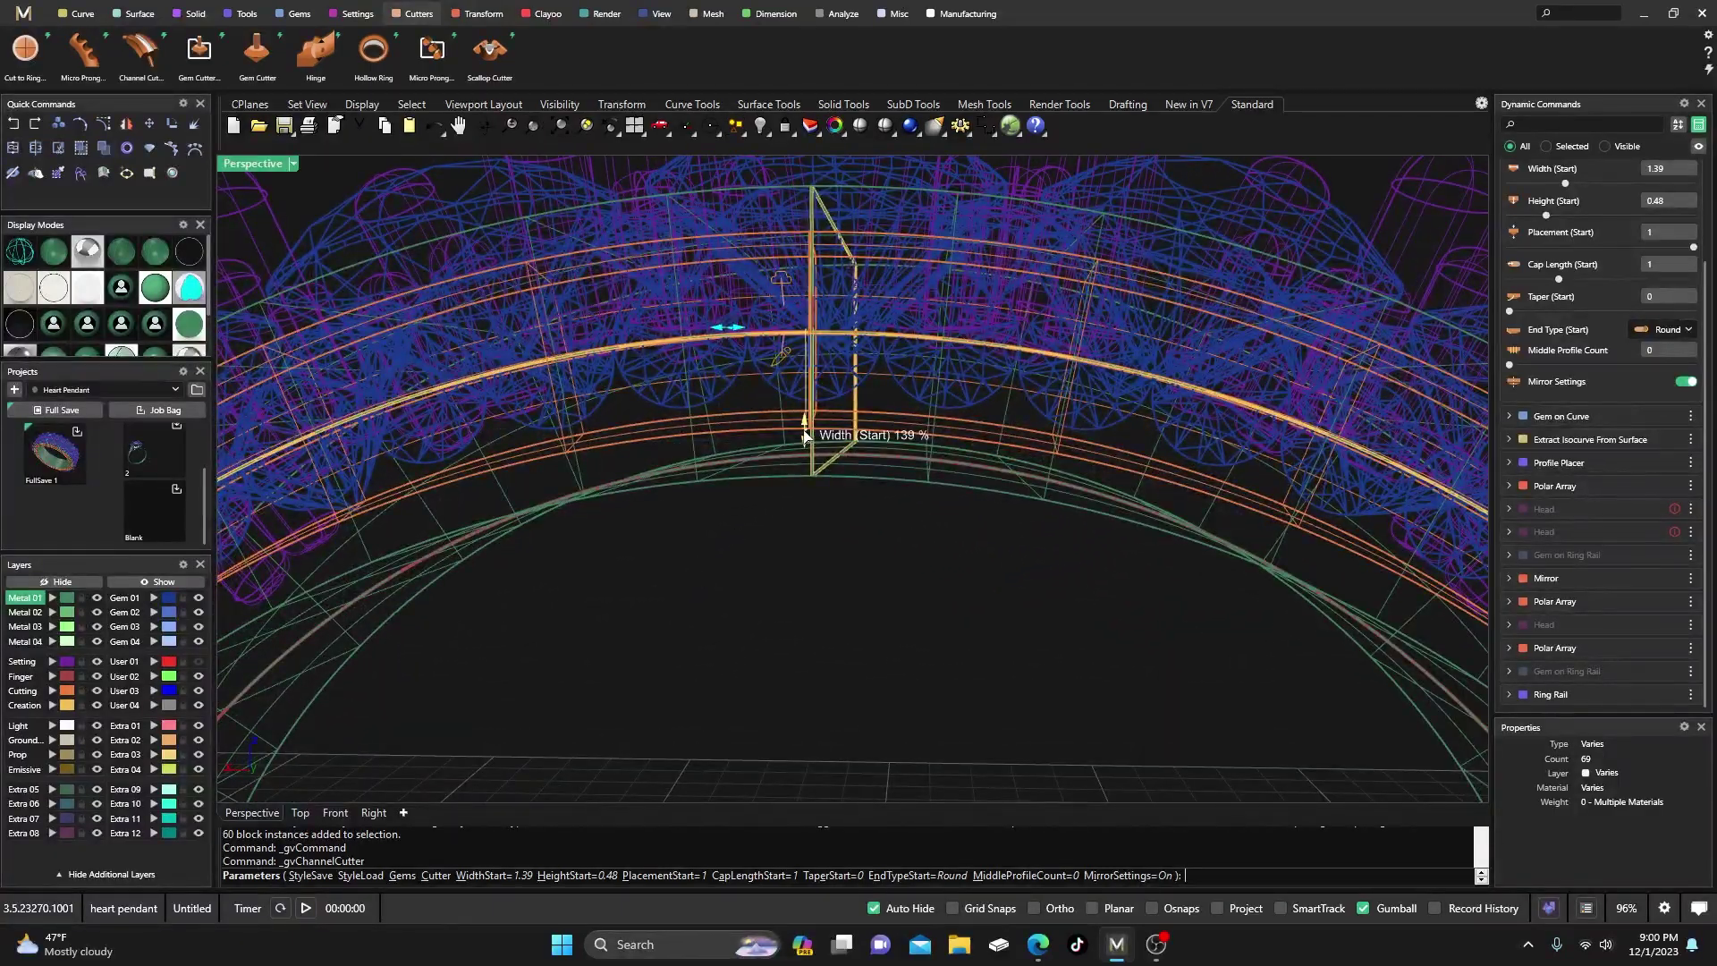
{"action": "left_click_drag", "start_coordinate": [803, 436], "coordinate": [804, 426]}
{"action": "right_click_drag", "start_coordinate": [798, 508], "coordinate": [718, 570]}
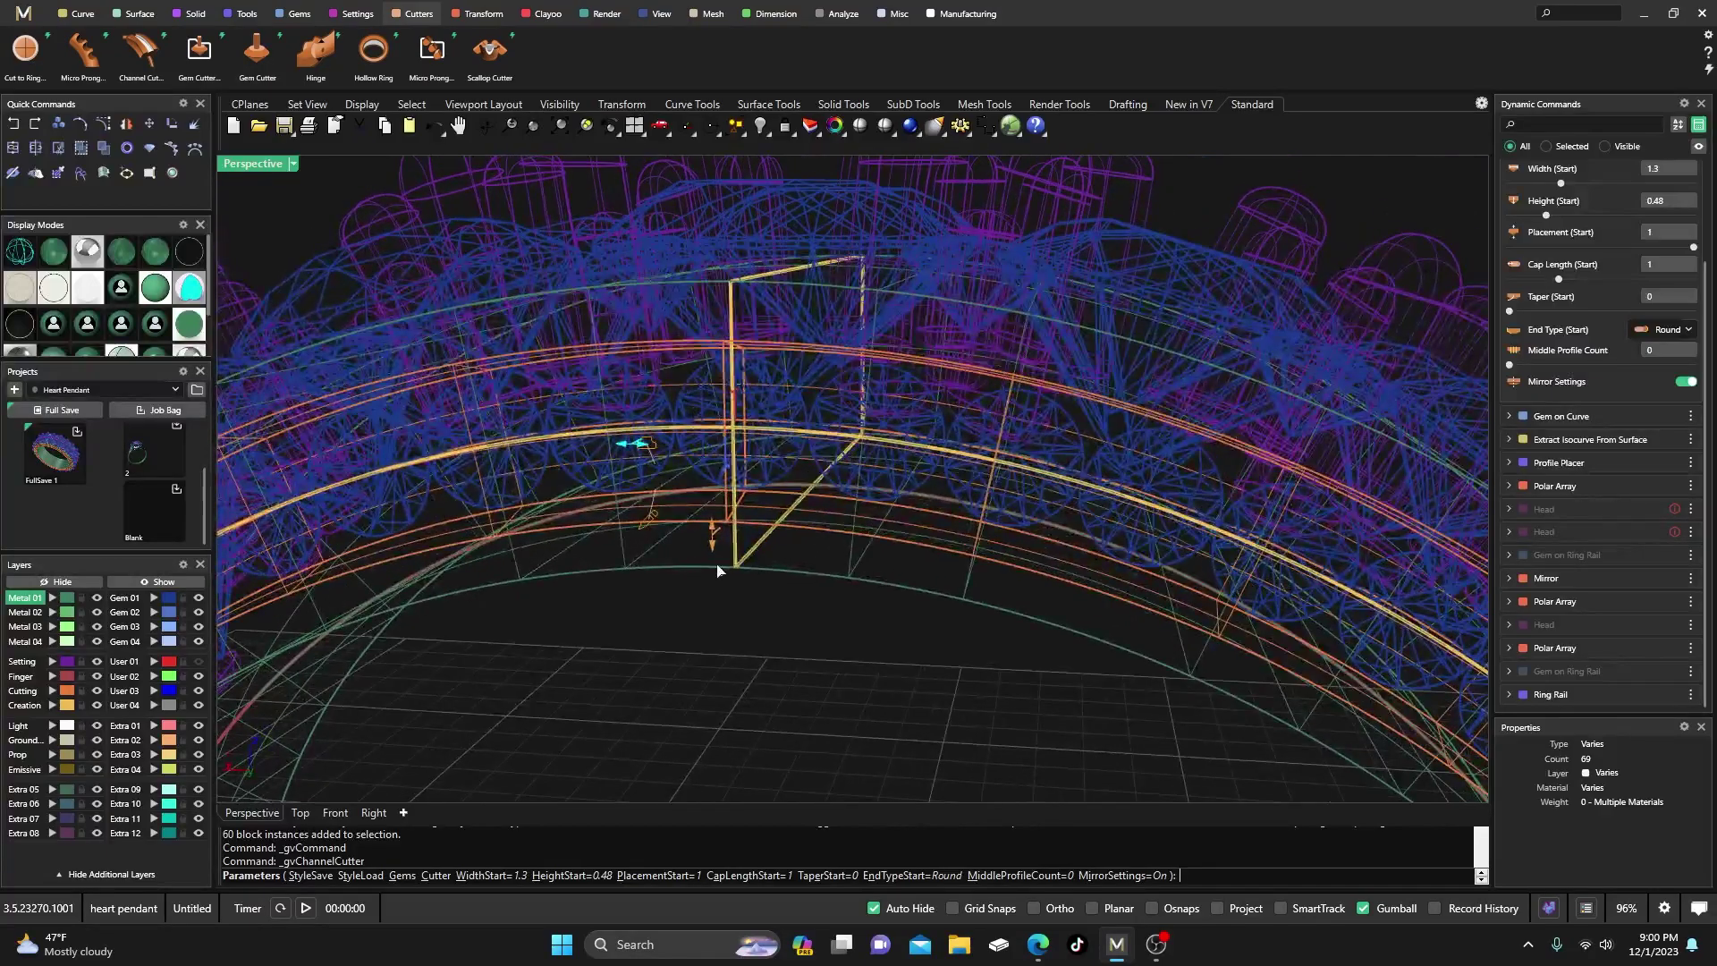
{"action": "right_click", "coordinate": [717, 569]}
- Shade the Perspective view, restore the four-viewport layout and check how the channel cutter sits on the band's side face
{"action": "scroll", "coordinate": [718, 556], "scroll_direction": "down", "scroll_amount": 7}
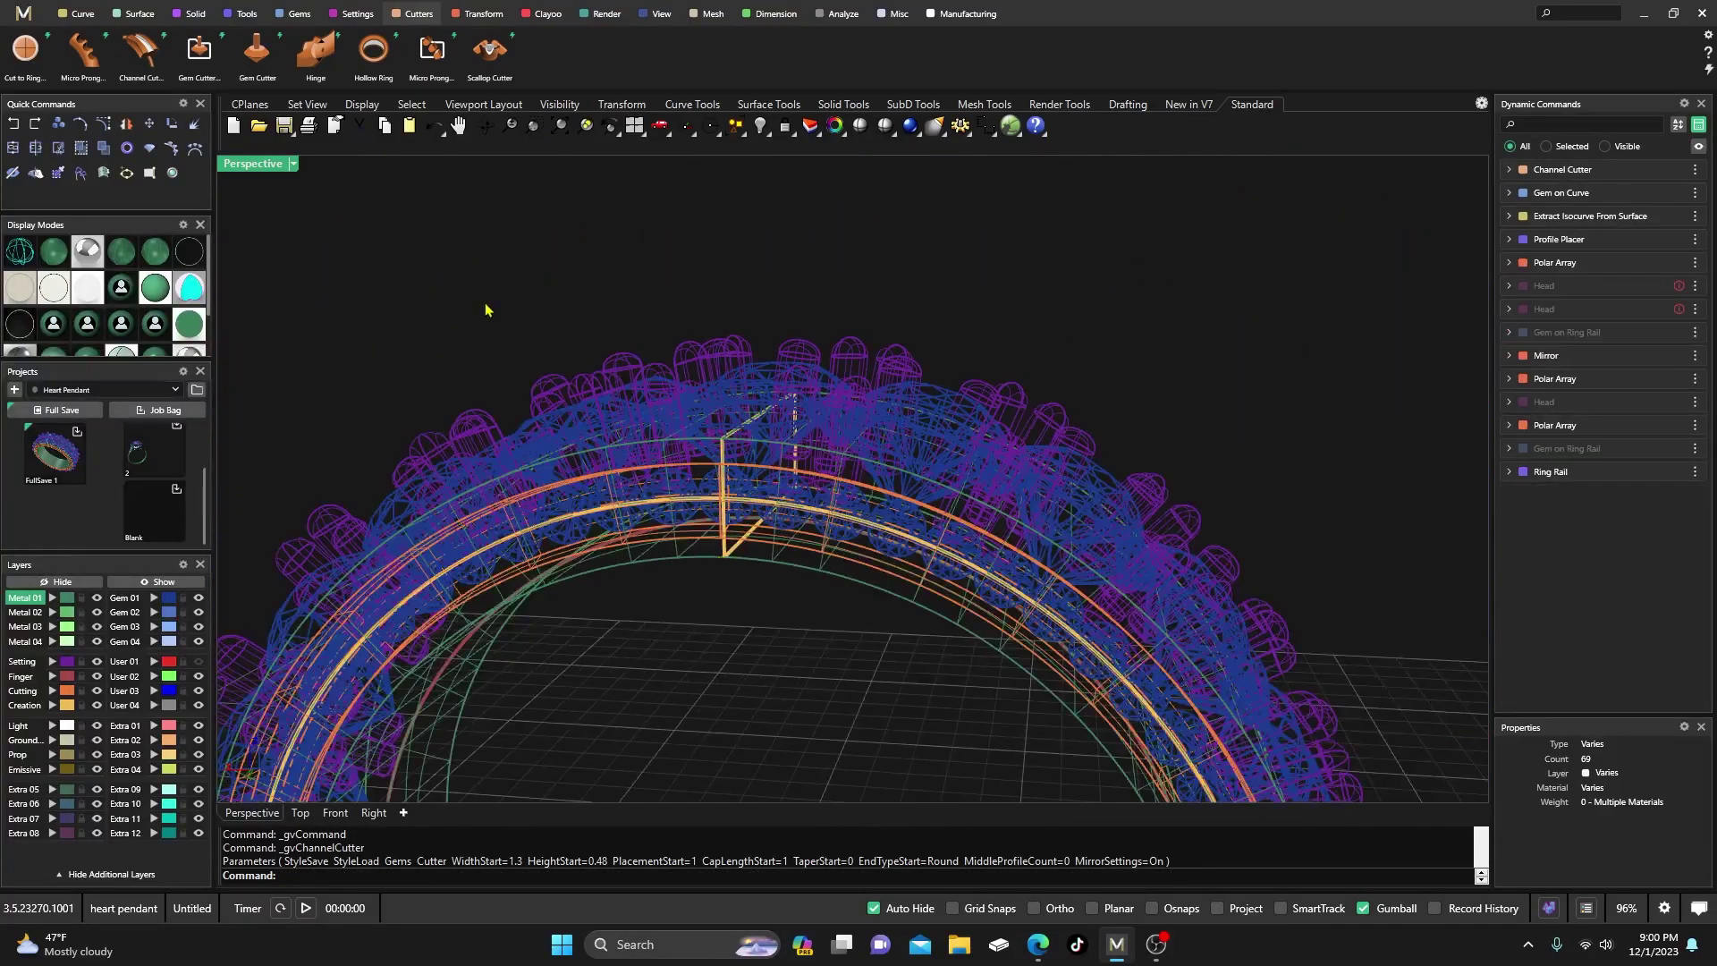
{"action": "left_click", "coordinate": [55, 255]}
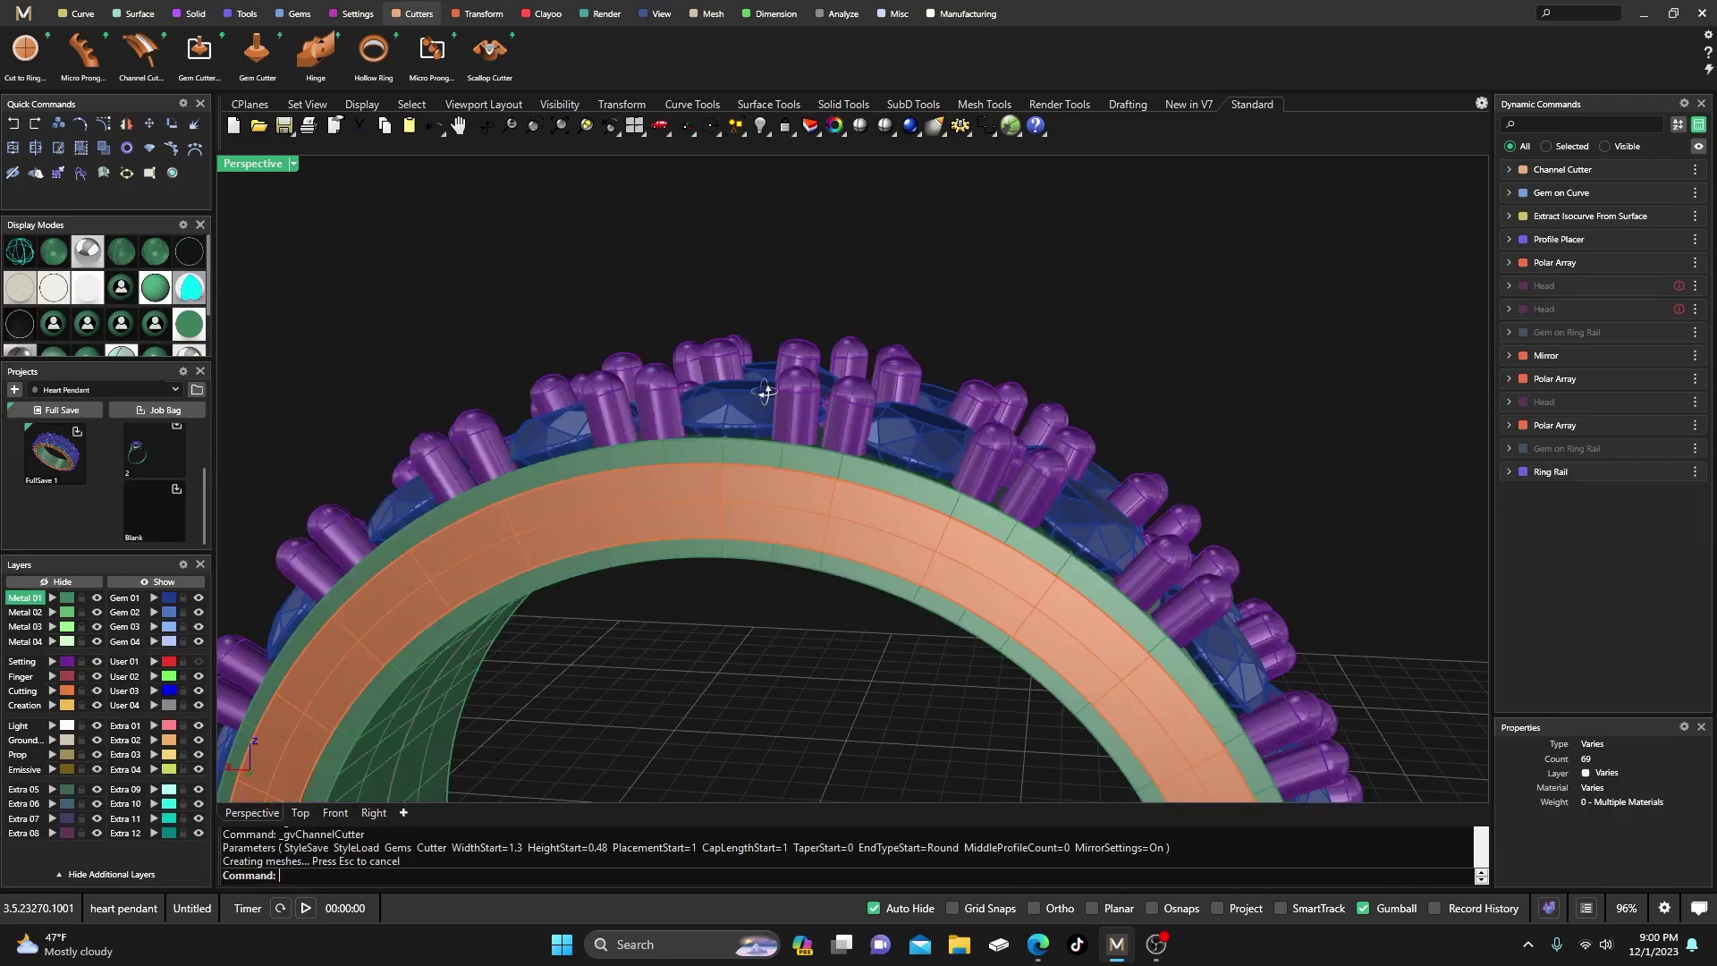
{"action": "mouse_move", "coordinate": [680, 420]}
{"action": "right_mouse_down"}
{"action": "mouse_move", "coordinate": [693, 471]}
{"action": "mouse_move", "coordinate": [527, 304]}
{"action": "mouse_move", "coordinate": [383, 232]}
{"action": "right_mouse_up"}
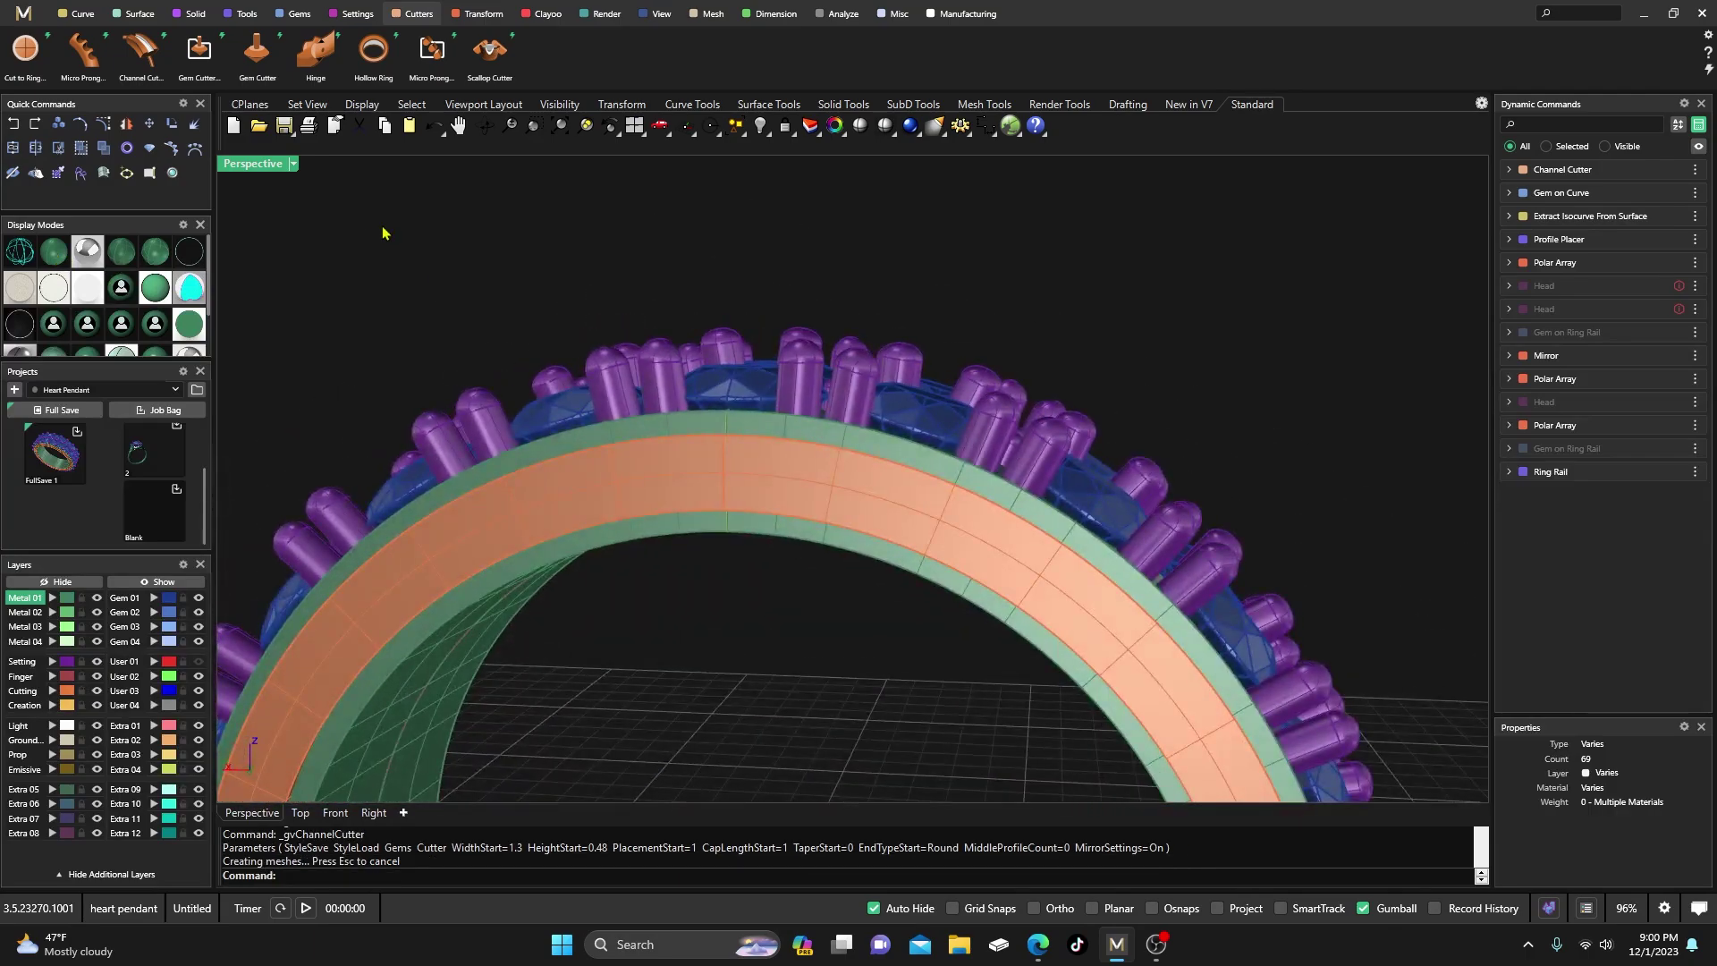
{"action": "double_click", "coordinate": [248, 167]}
{"action": "left_click", "coordinate": [476, 521]}
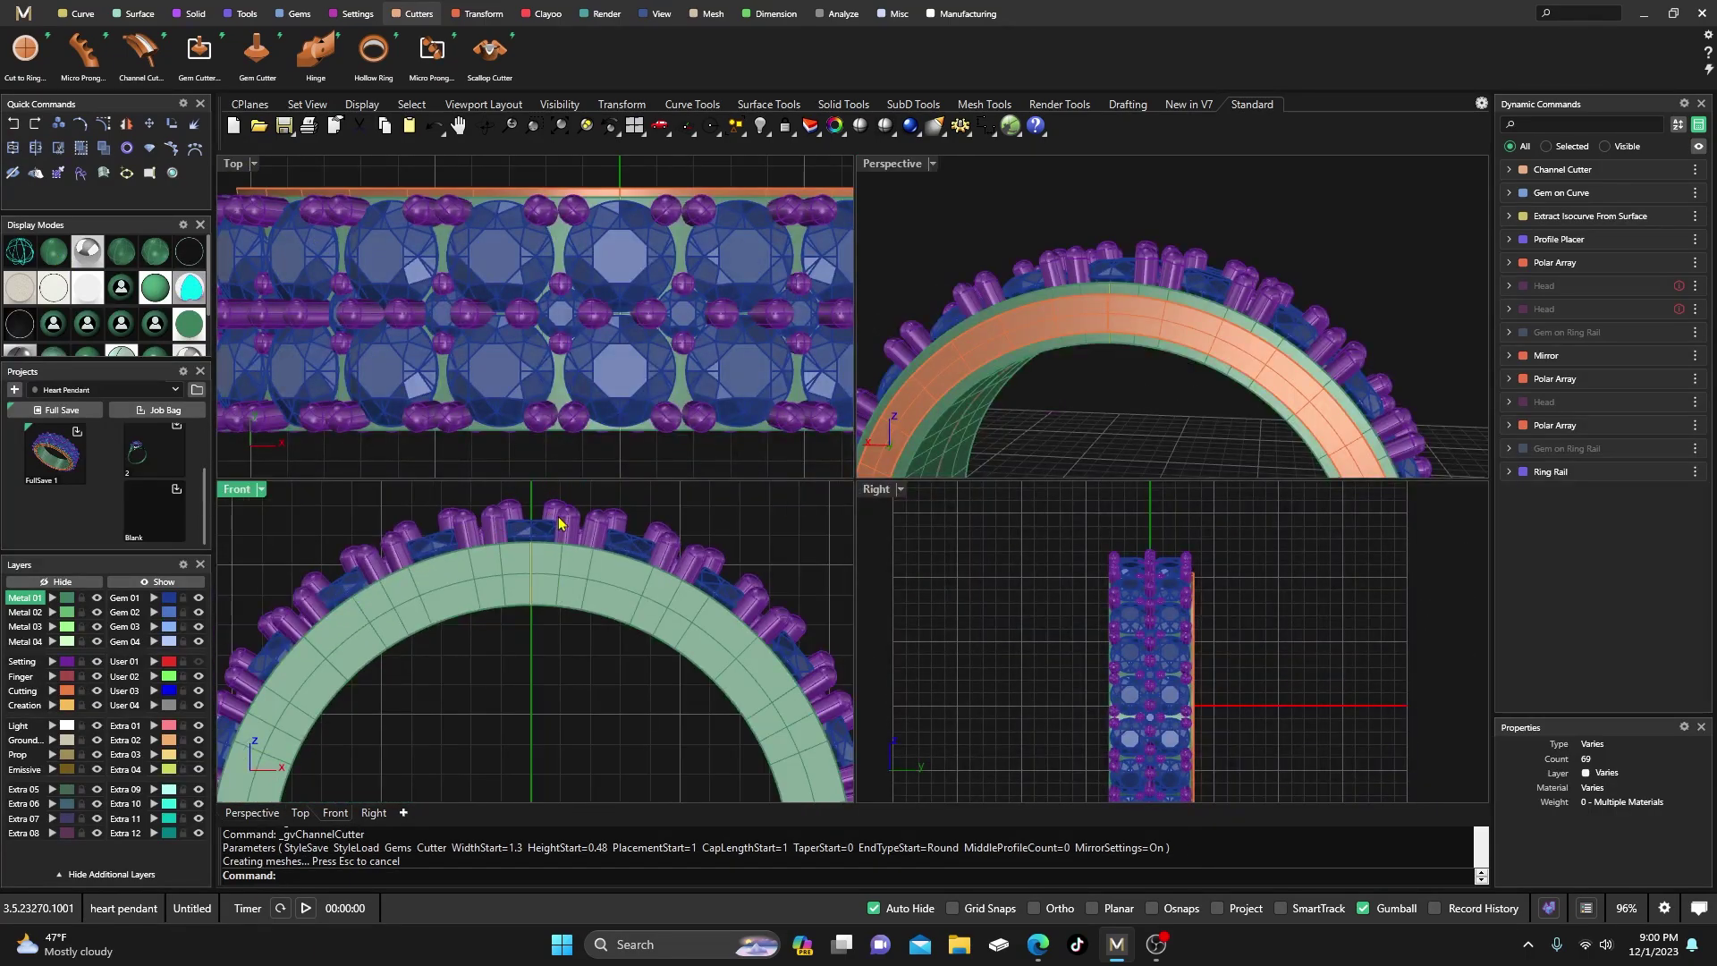
{"action": "scroll", "coordinate": [1129, 315], "scroll_direction": "down", "scroll_amount": 5}
{"action": "right_click_drag", "start_coordinate": [1128, 315], "coordinate": [1015, 408]}
{"action": "scroll", "coordinate": [1046, 382], "scroll_direction": "up", "scroll_amount": 10}
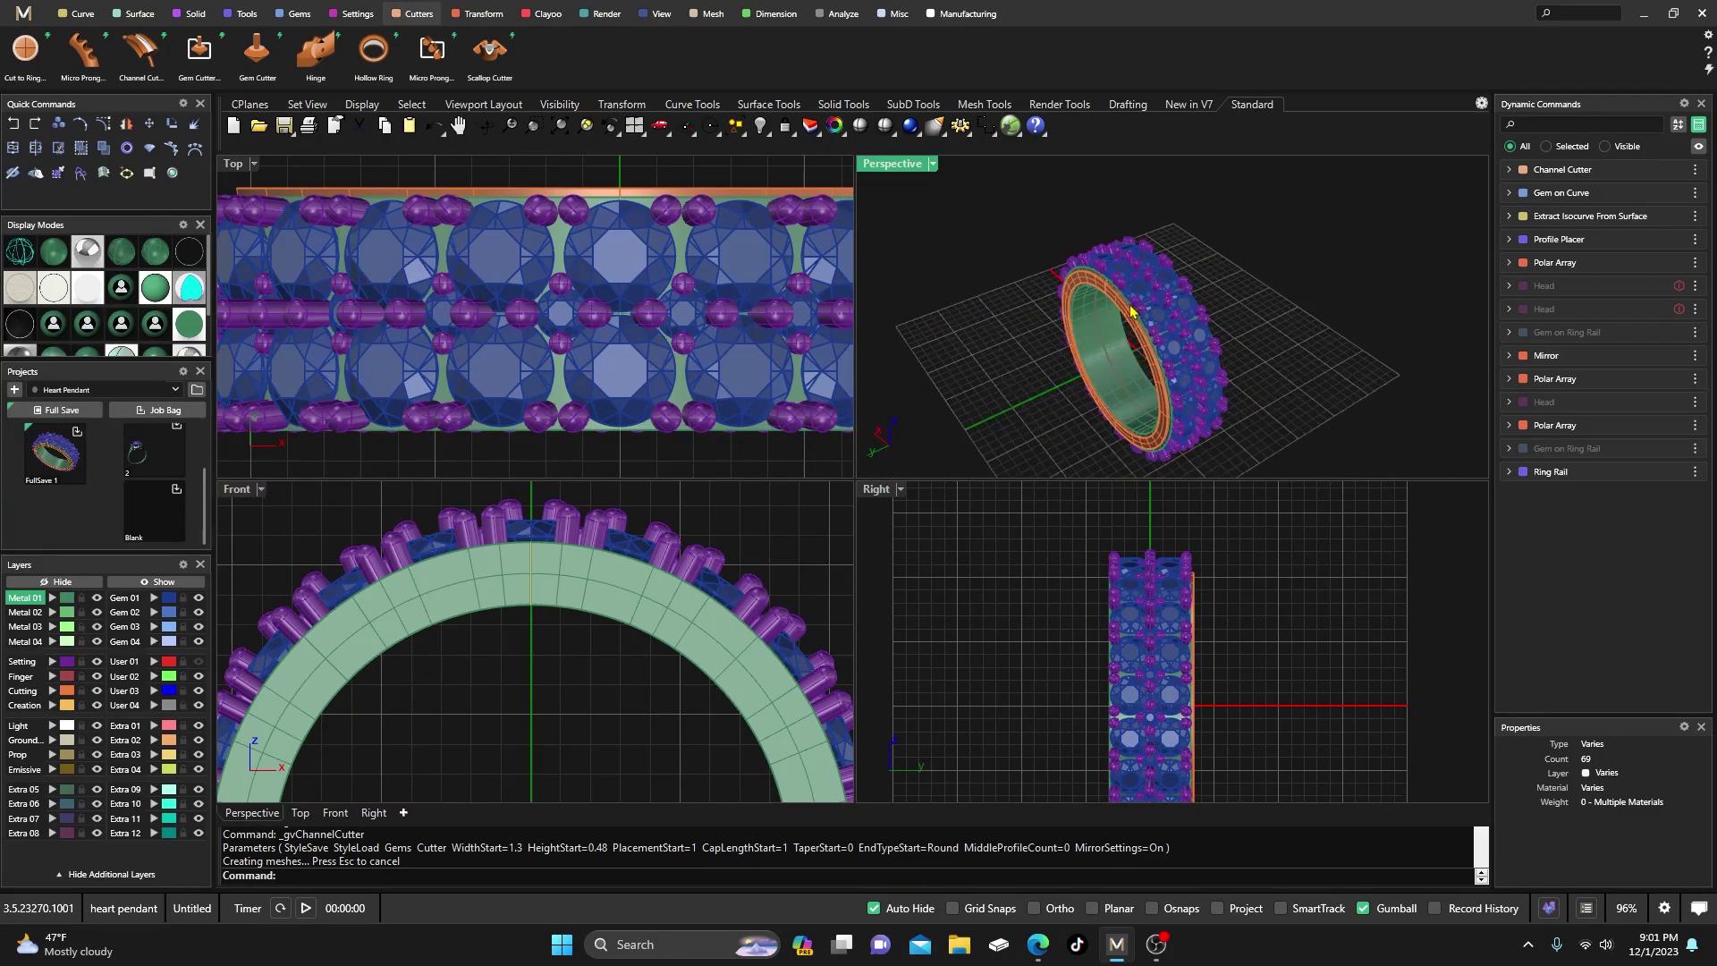
- Mirror the side gem group and its channel cutter to the band's opposite face with X Mirror on and Y Mirror off
{"action": "left_click", "coordinate": [21, 255]}
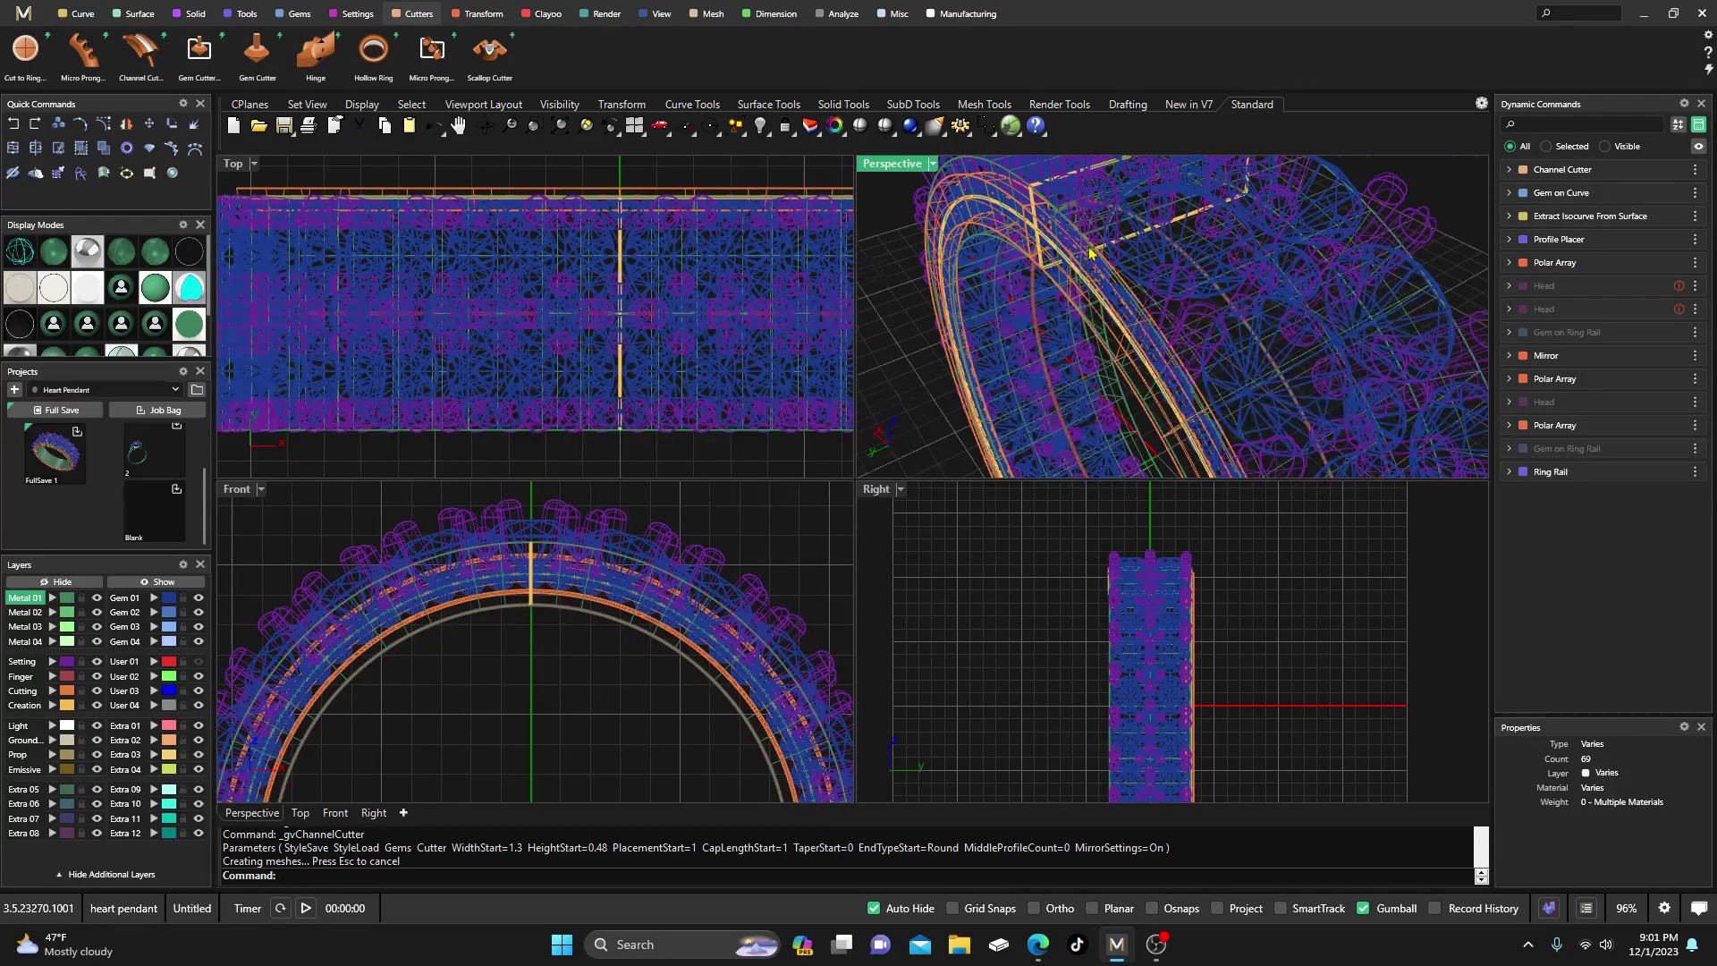
{"action": "scroll", "coordinate": [1090, 254], "scroll_direction": "up", "scroll_amount": 5}
{"action": "left_click", "coordinate": [1152, 349]}
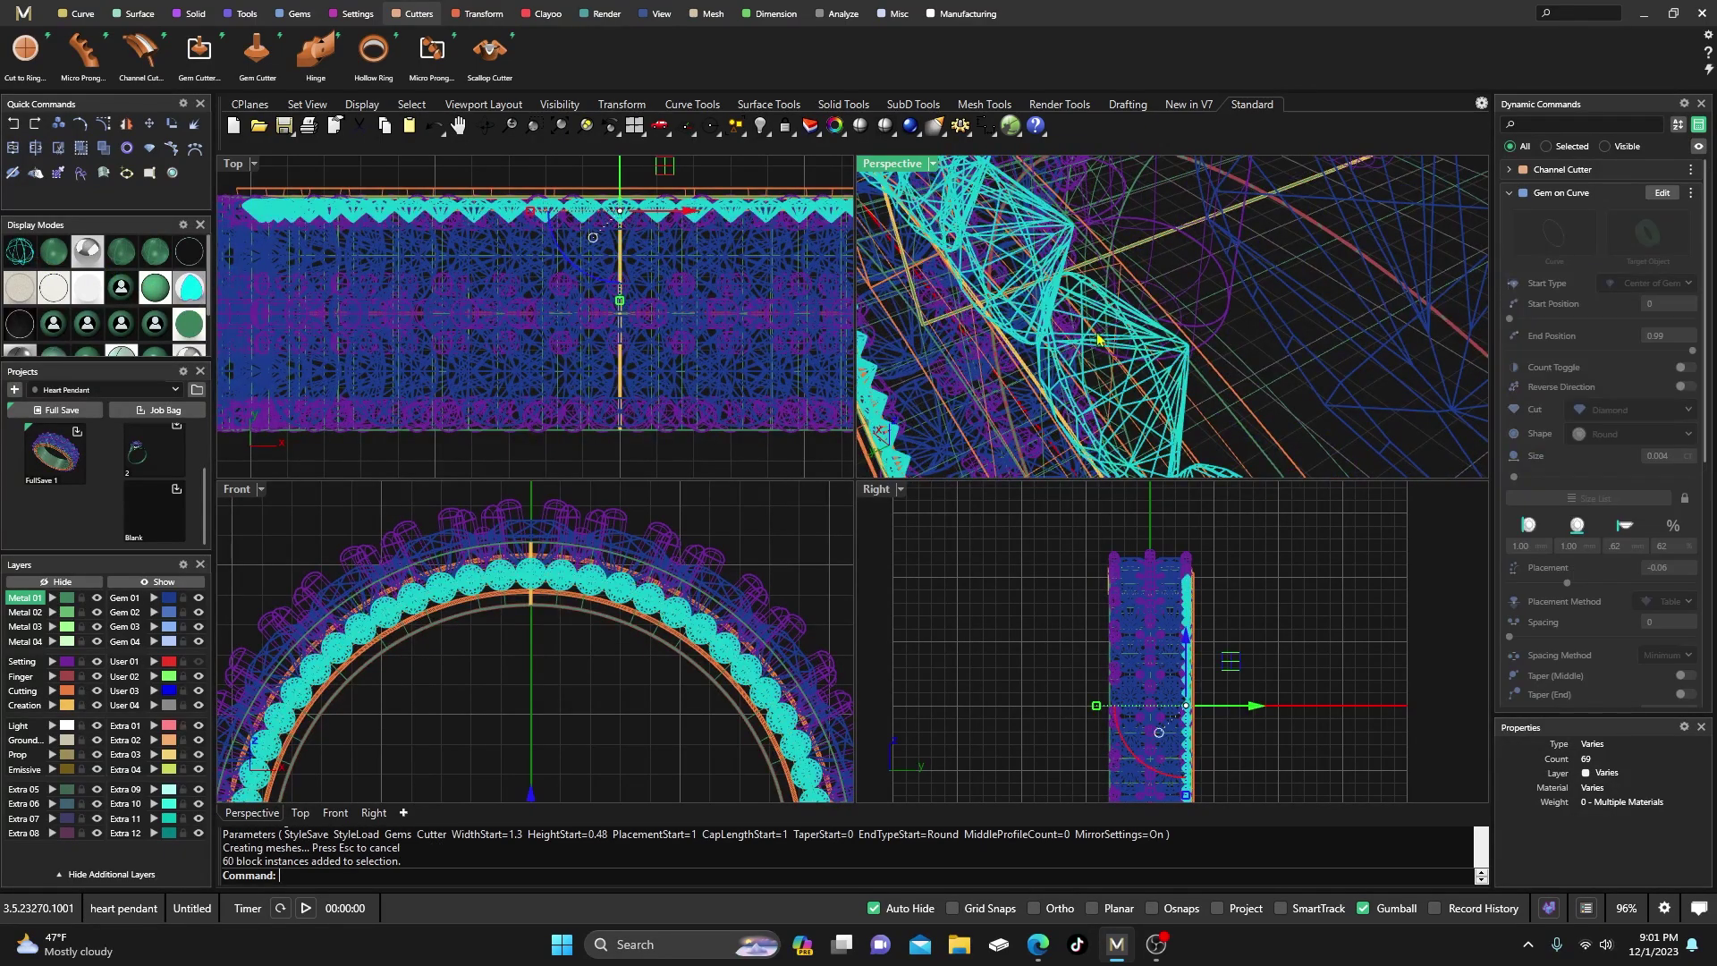
{"action": "left_click", "coordinate": [585, 605], "text": "shift"}
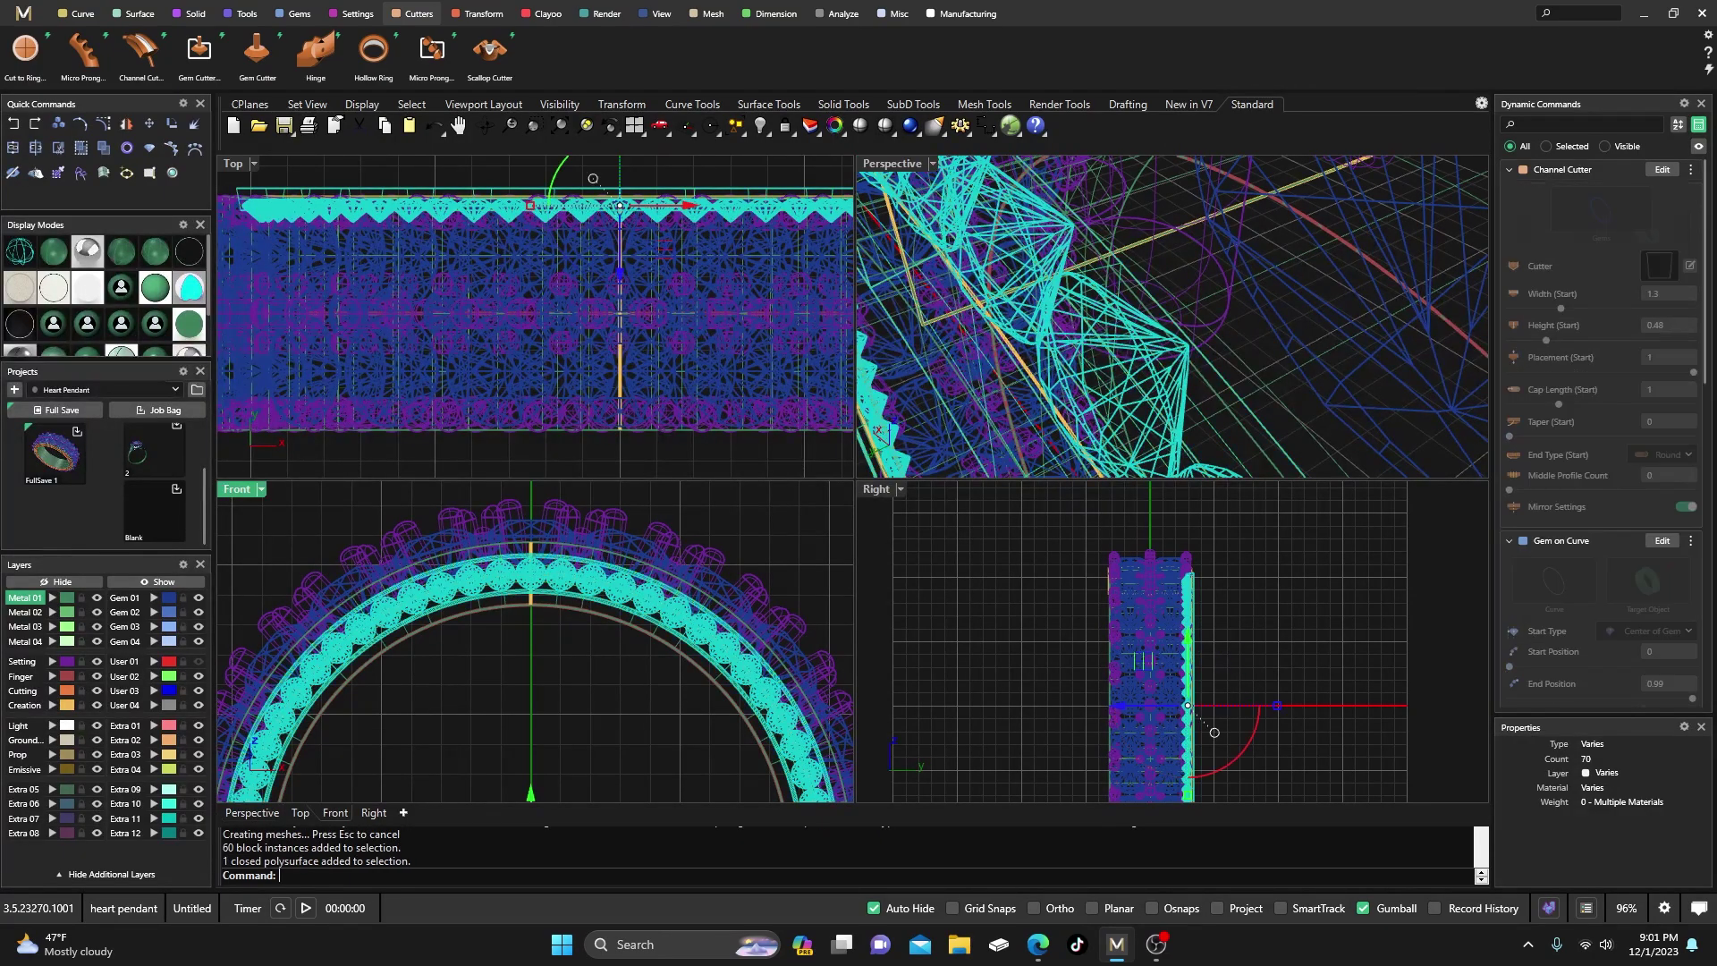
{"action": "left_click", "coordinate": [482, 13]}
{"action": "left_click", "coordinate": [257, 52]}
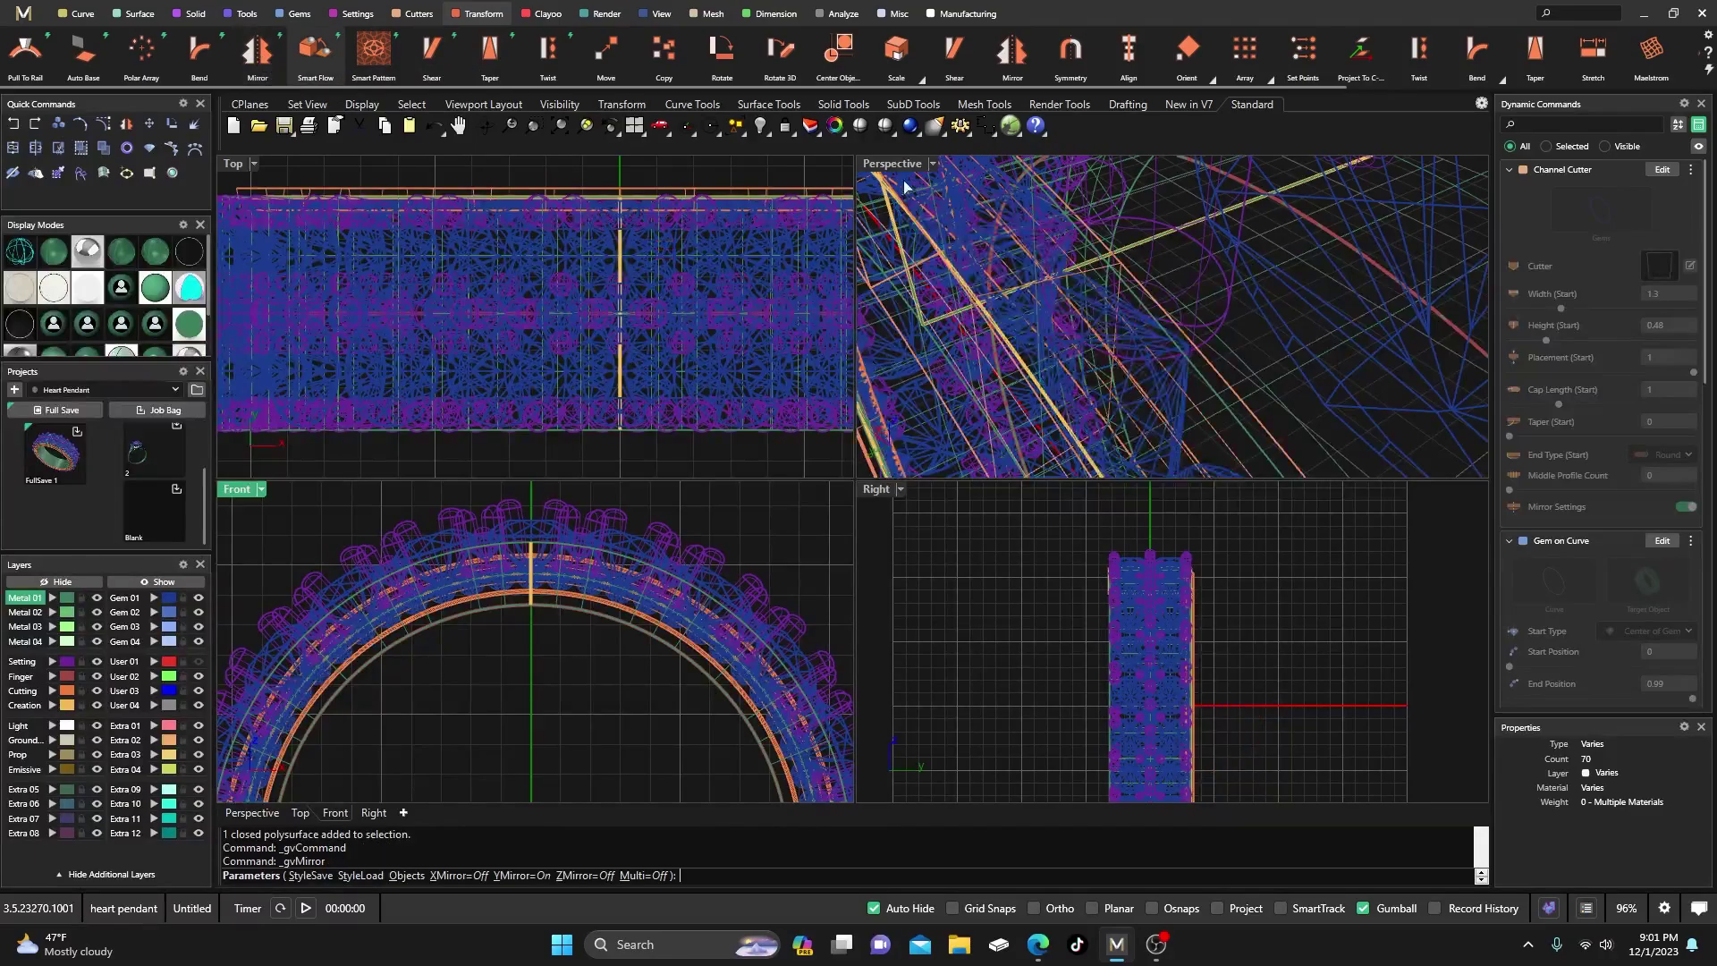
{"action": "left_click", "coordinate": [1690, 259]}
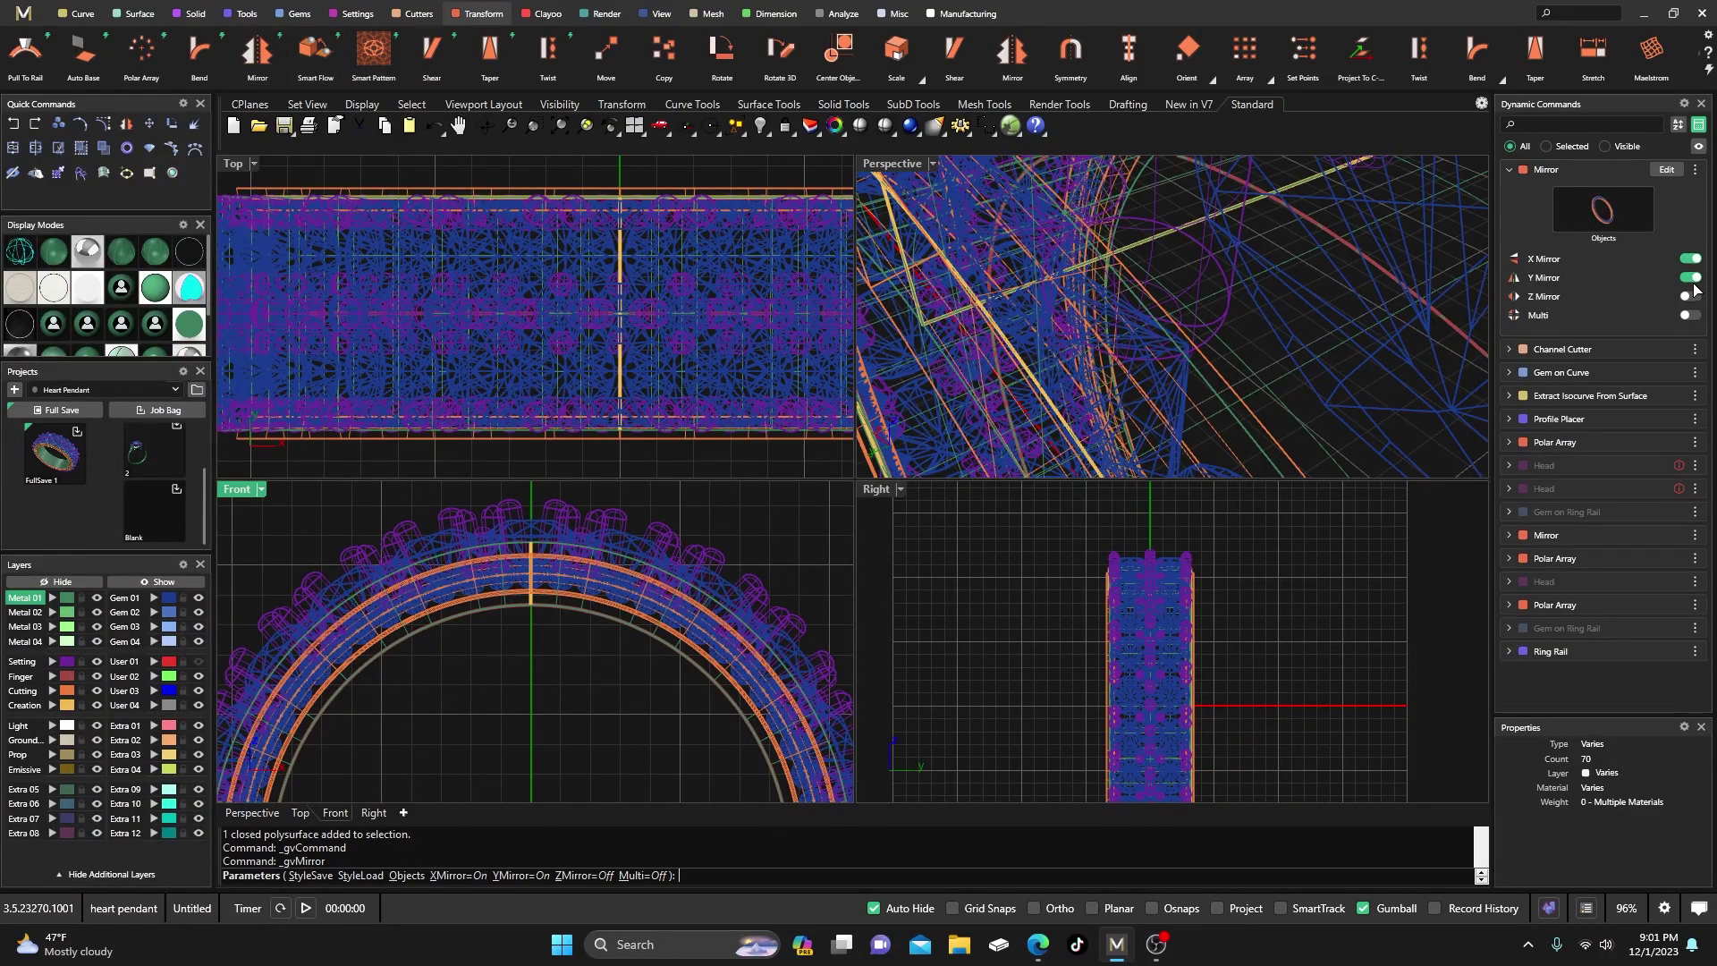
{"action": "right_click", "coordinate": [960, 583]}
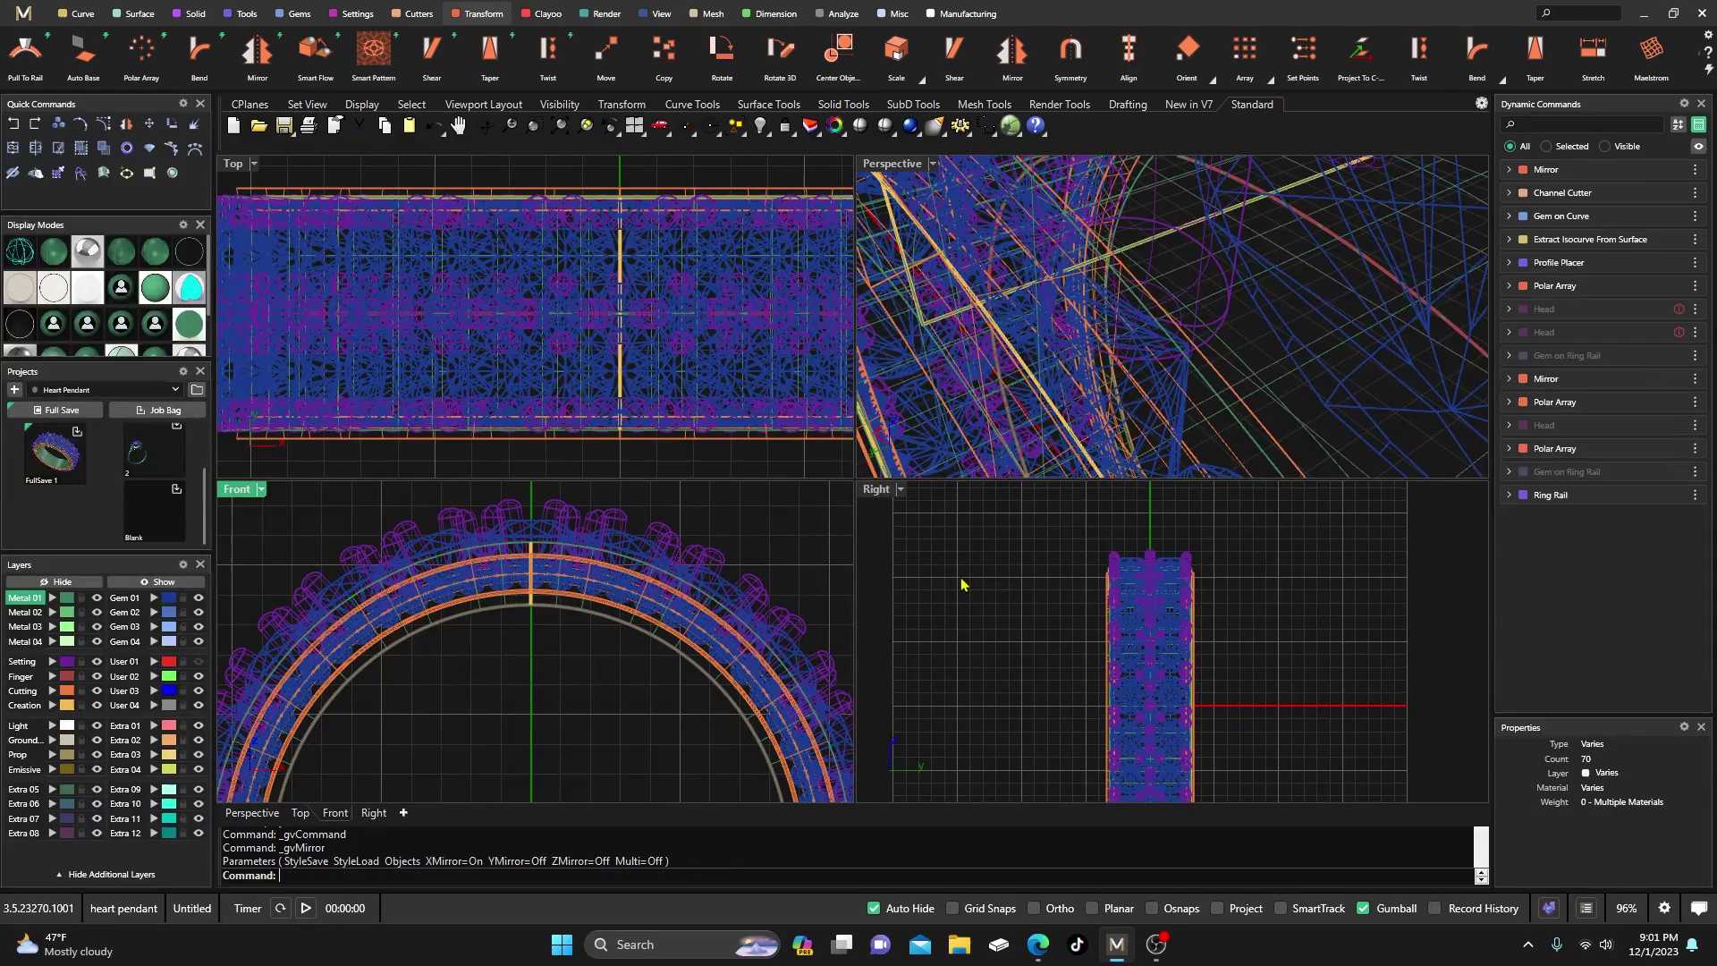
- Shade the model and measure the metal between the band's inner edge and the channel cutter in the Front view
{"action": "left_click", "coordinate": [61, 253]}
{"action": "scroll", "coordinate": [512, 661], "scroll_direction": "up", "scroll_amount": 2}
{"action": "scroll", "coordinate": [513, 662], "scroll_direction": "up", "scroll_amount": 3}
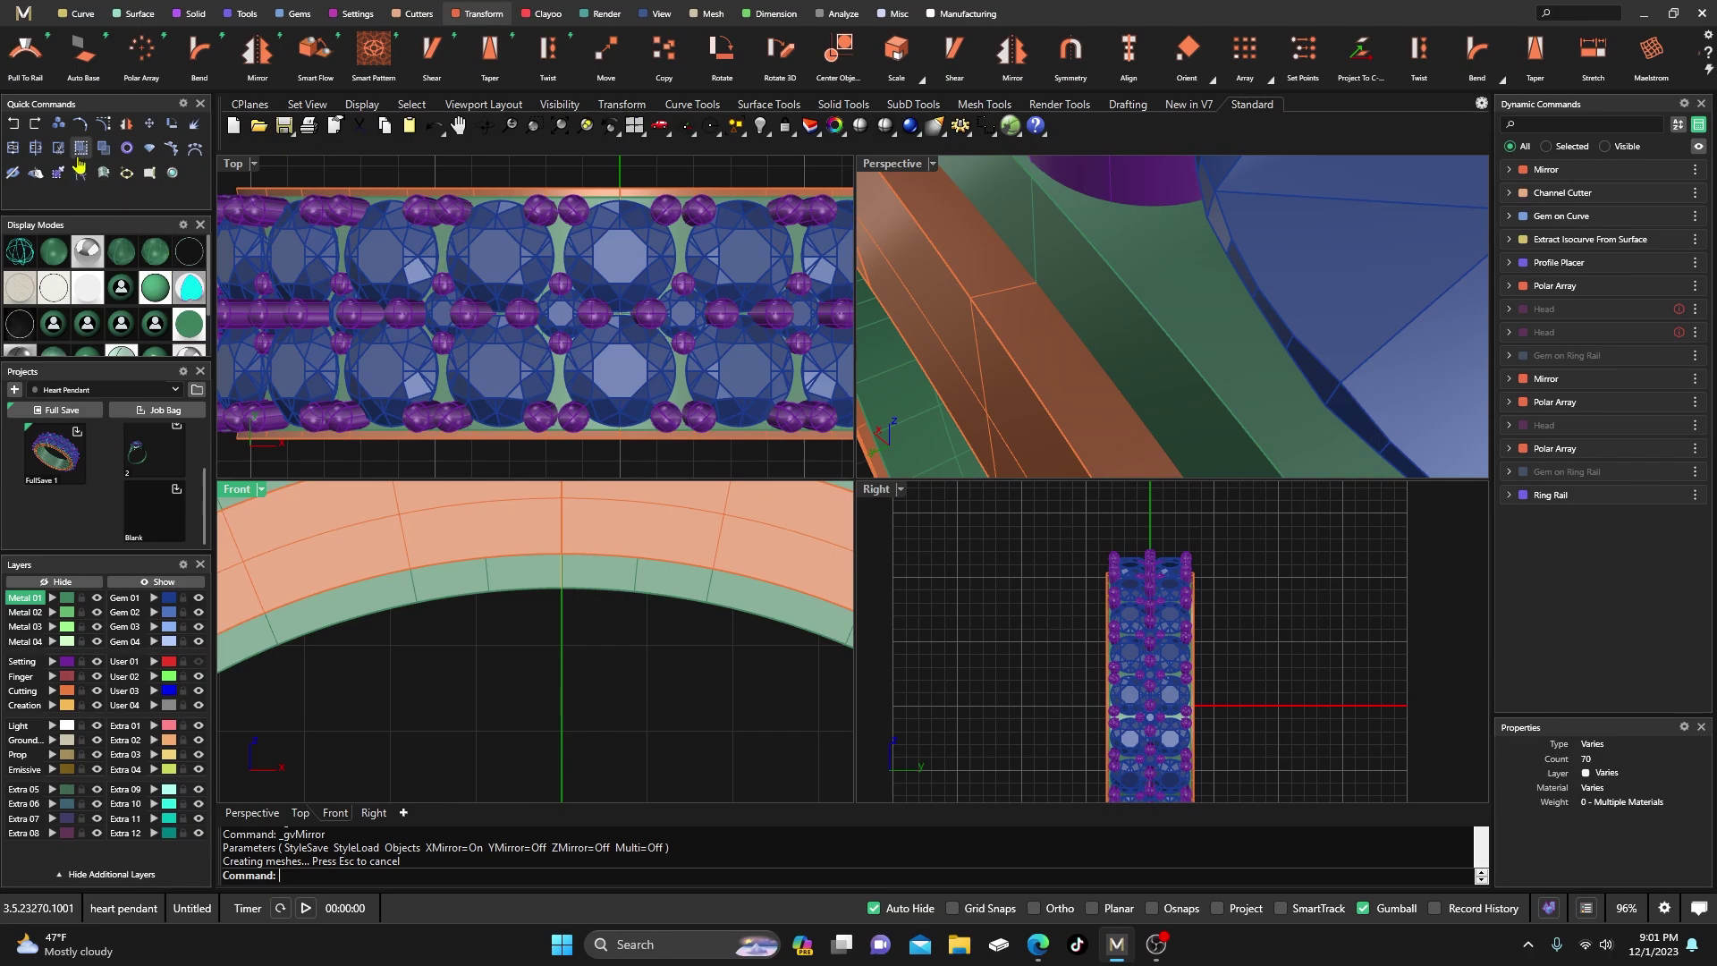
{"action": "left_click", "coordinate": [773, 15]}
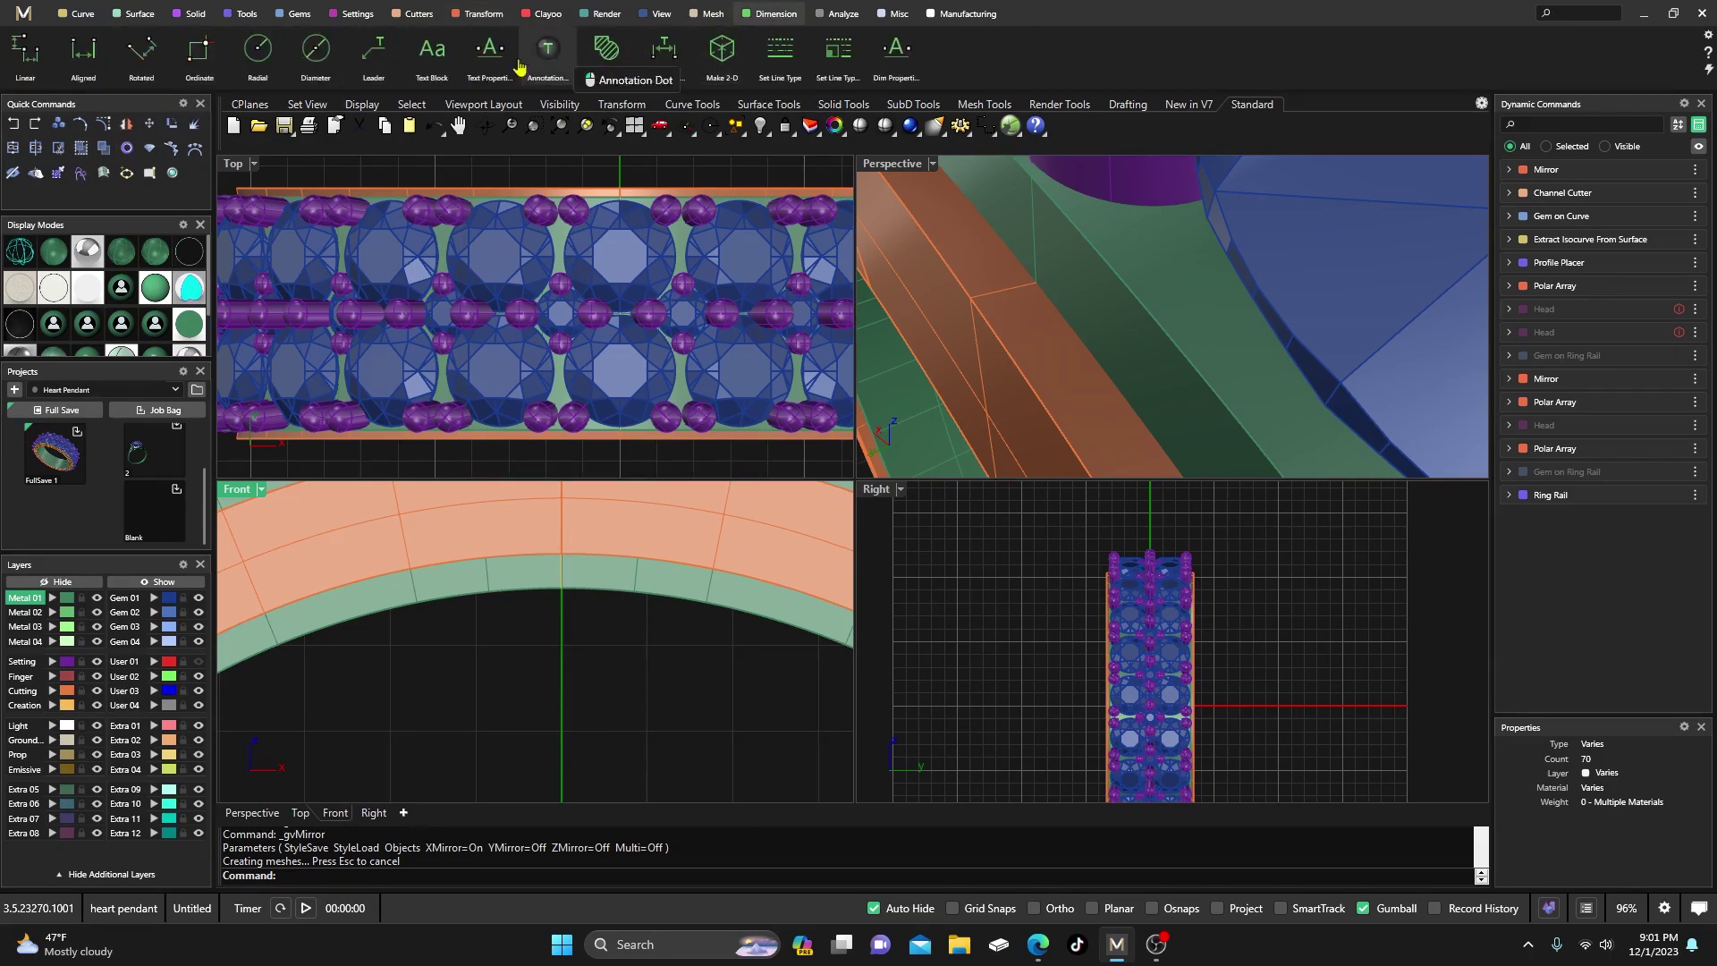
{"action": "left_click", "coordinate": [25, 51]}
{"action": "scroll", "coordinate": [595, 658], "scroll_direction": "up", "scroll_amount": 2}
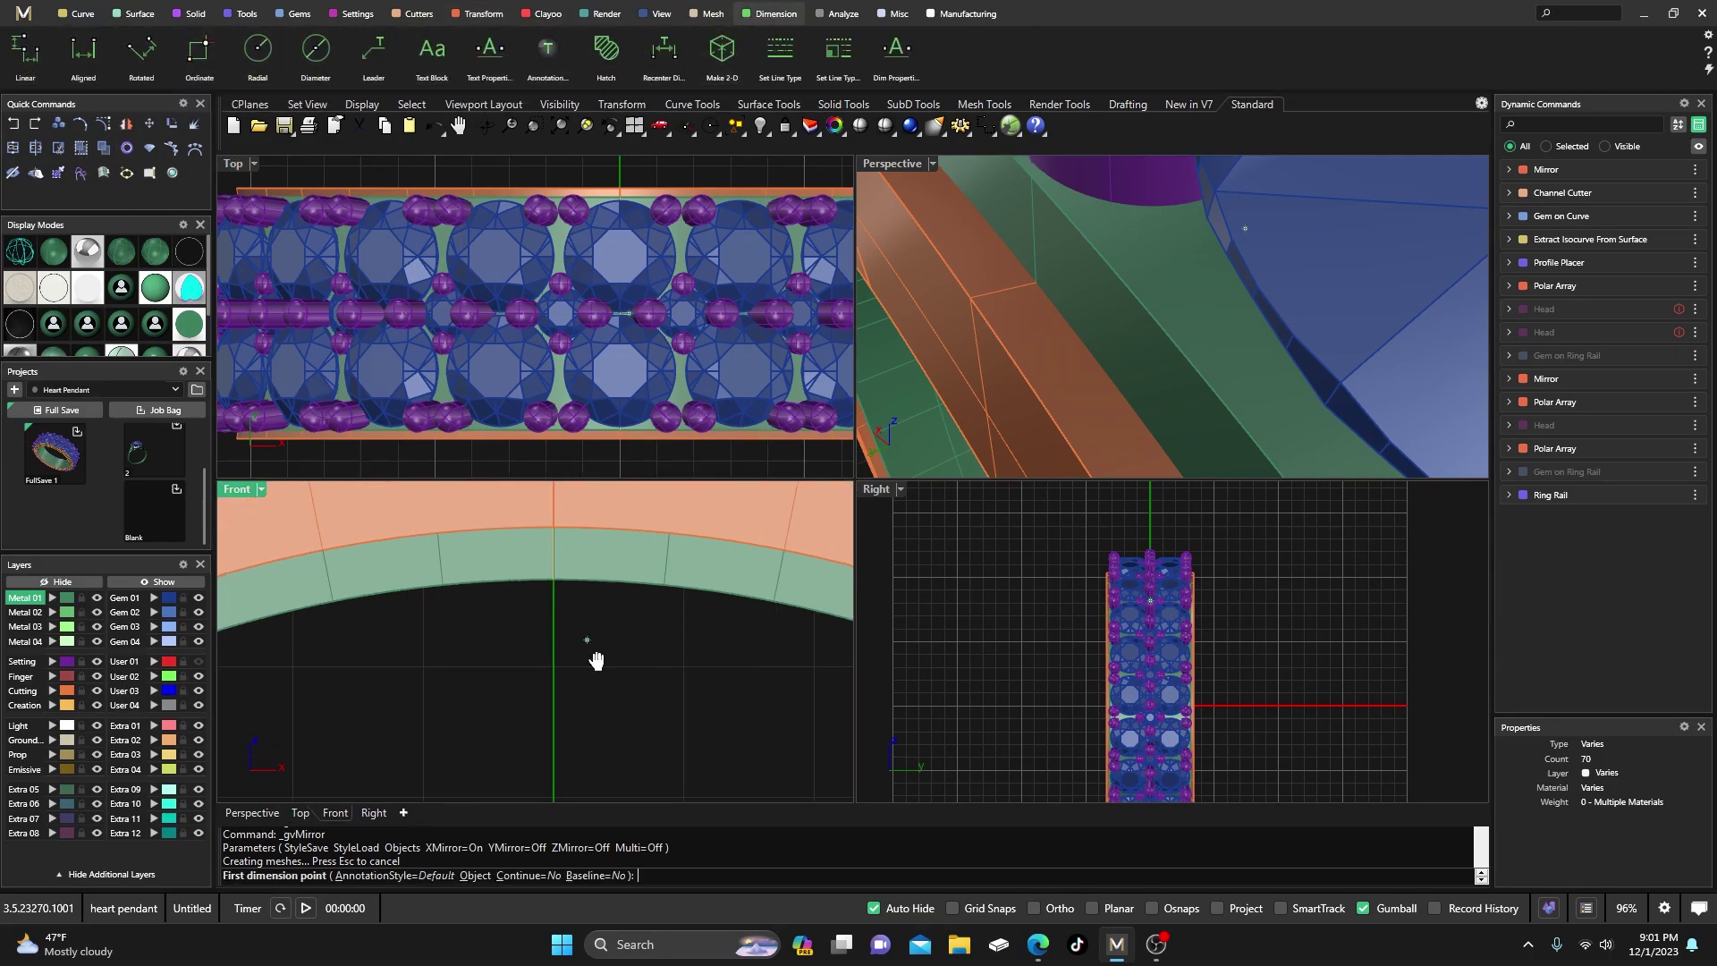
{"action": "scroll", "coordinate": [564, 648], "scroll_direction": "up", "scroll_amount": 2}
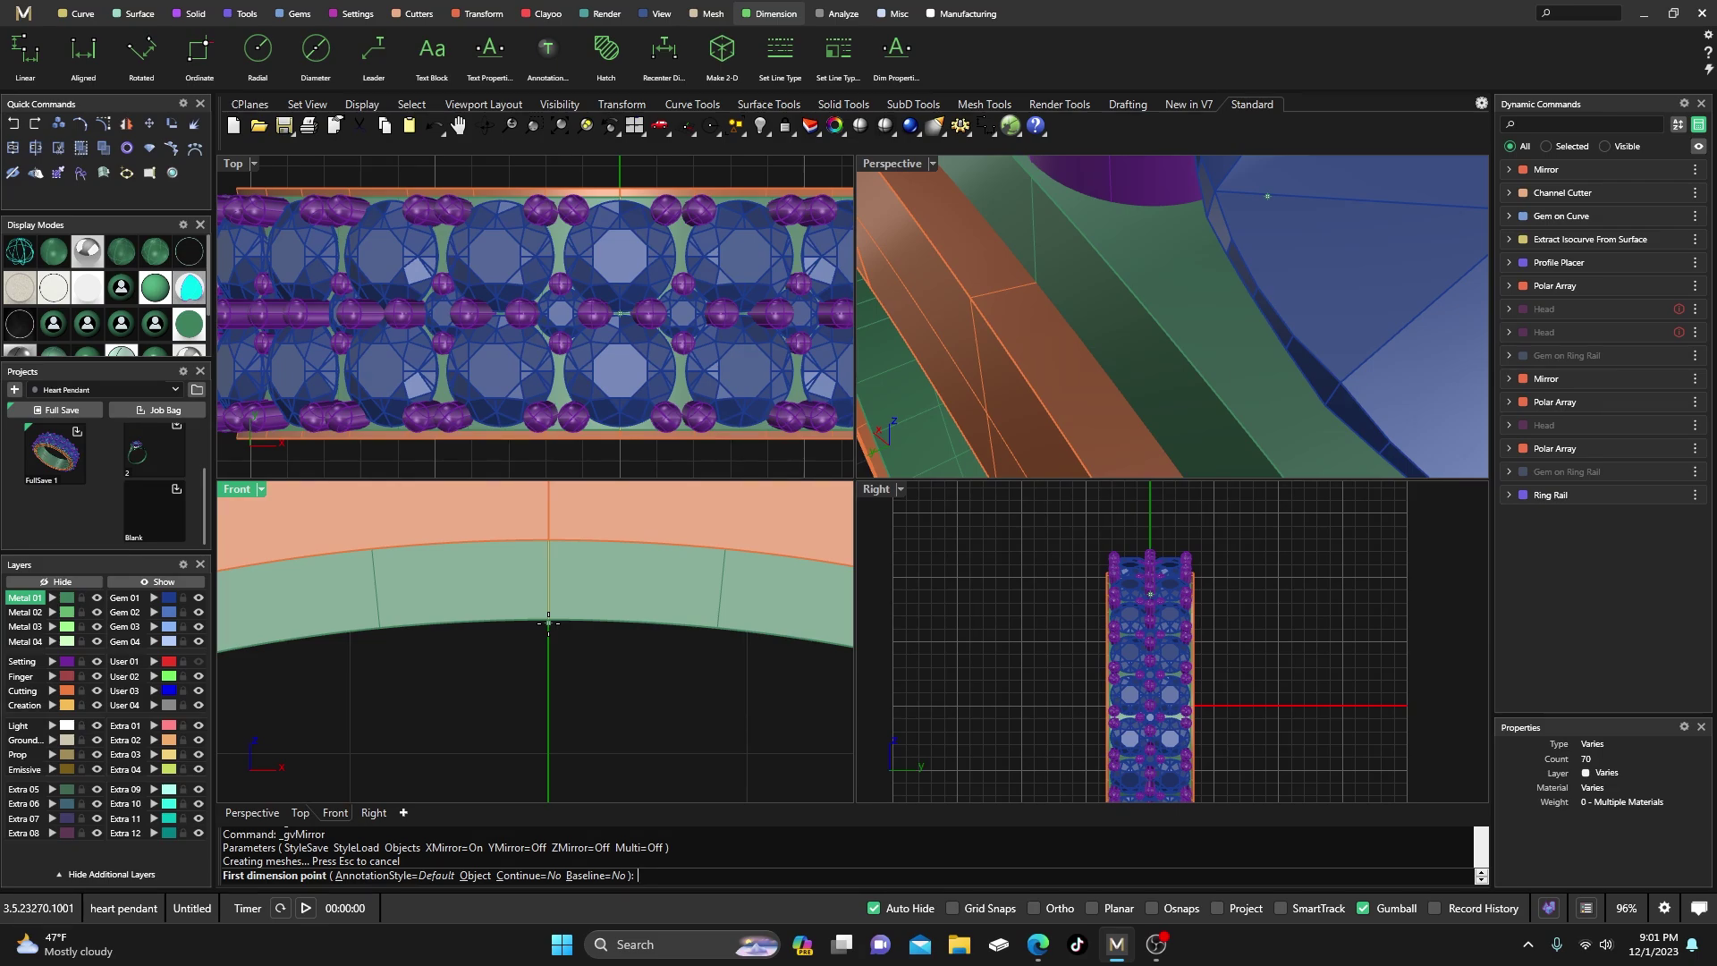
{"action": "left_click", "coordinate": [549, 620]}
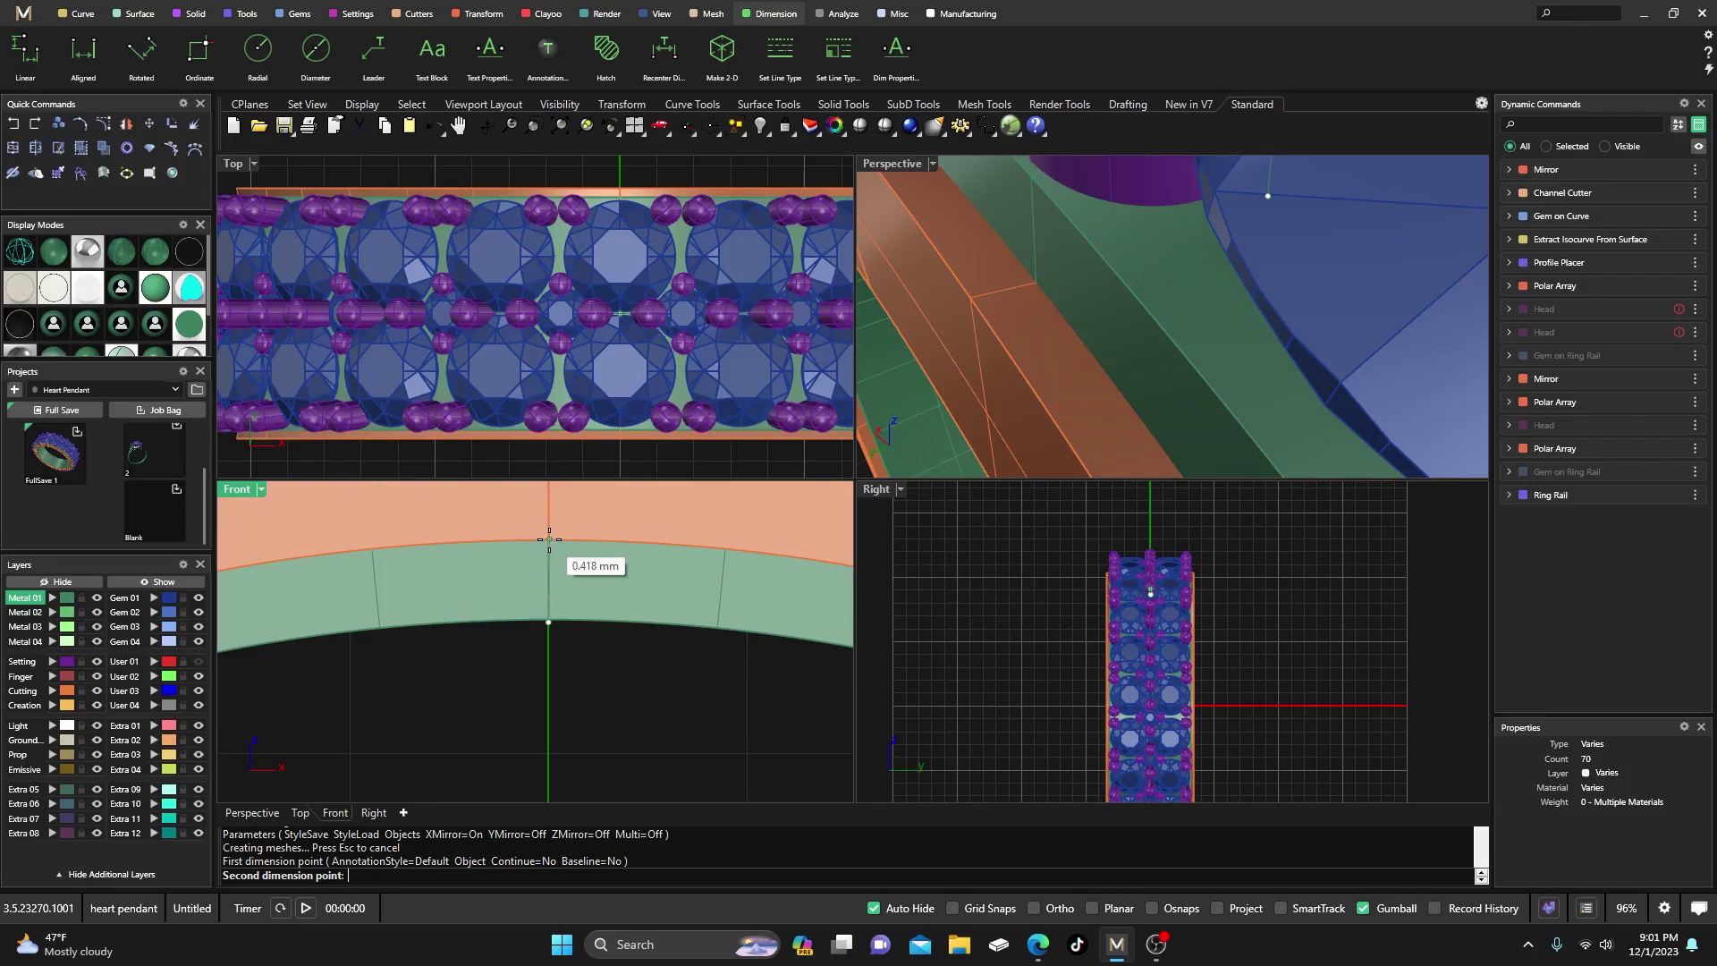
{"action": "key", "text": "Escape"}
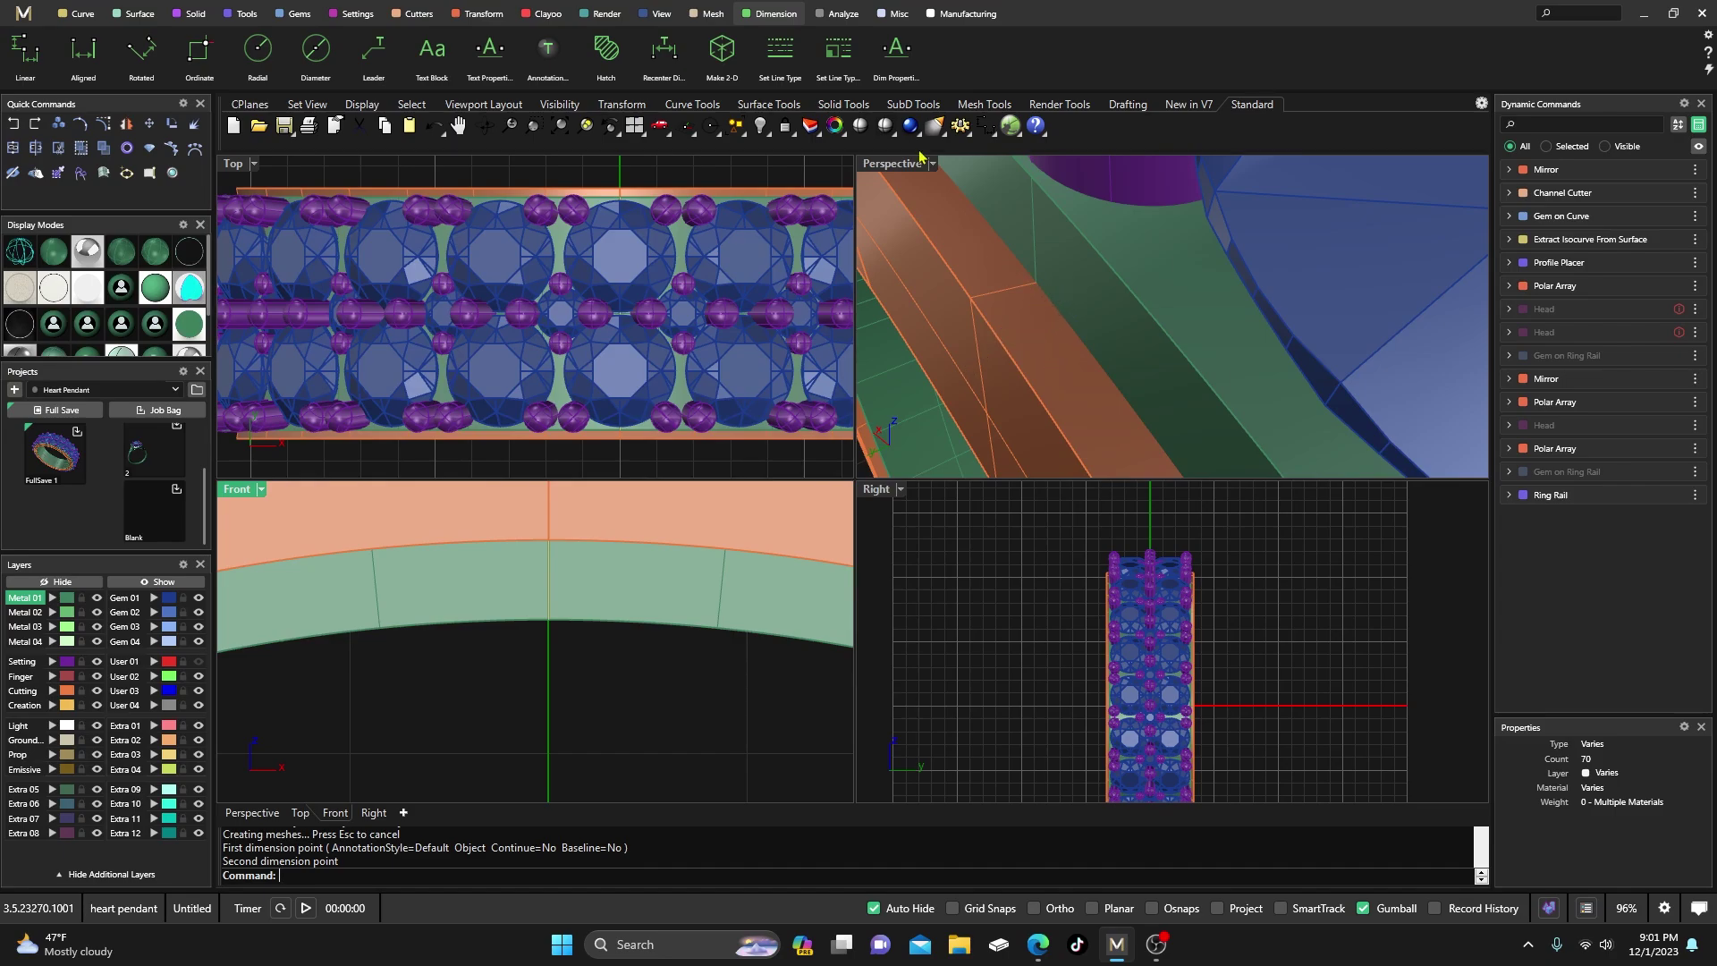
- Maximize the Perspective view and examine the channel cutter's margins on the band's side face
{"action": "double_click", "coordinate": [895, 163]}
{"action": "scroll", "coordinate": [792, 415], "scroll_direction": "down", "scroll_amount": 3}
{"action": "scroll", "coordinate": [816, 403], "scroll_direction": "up", "scroll_amount": 5}
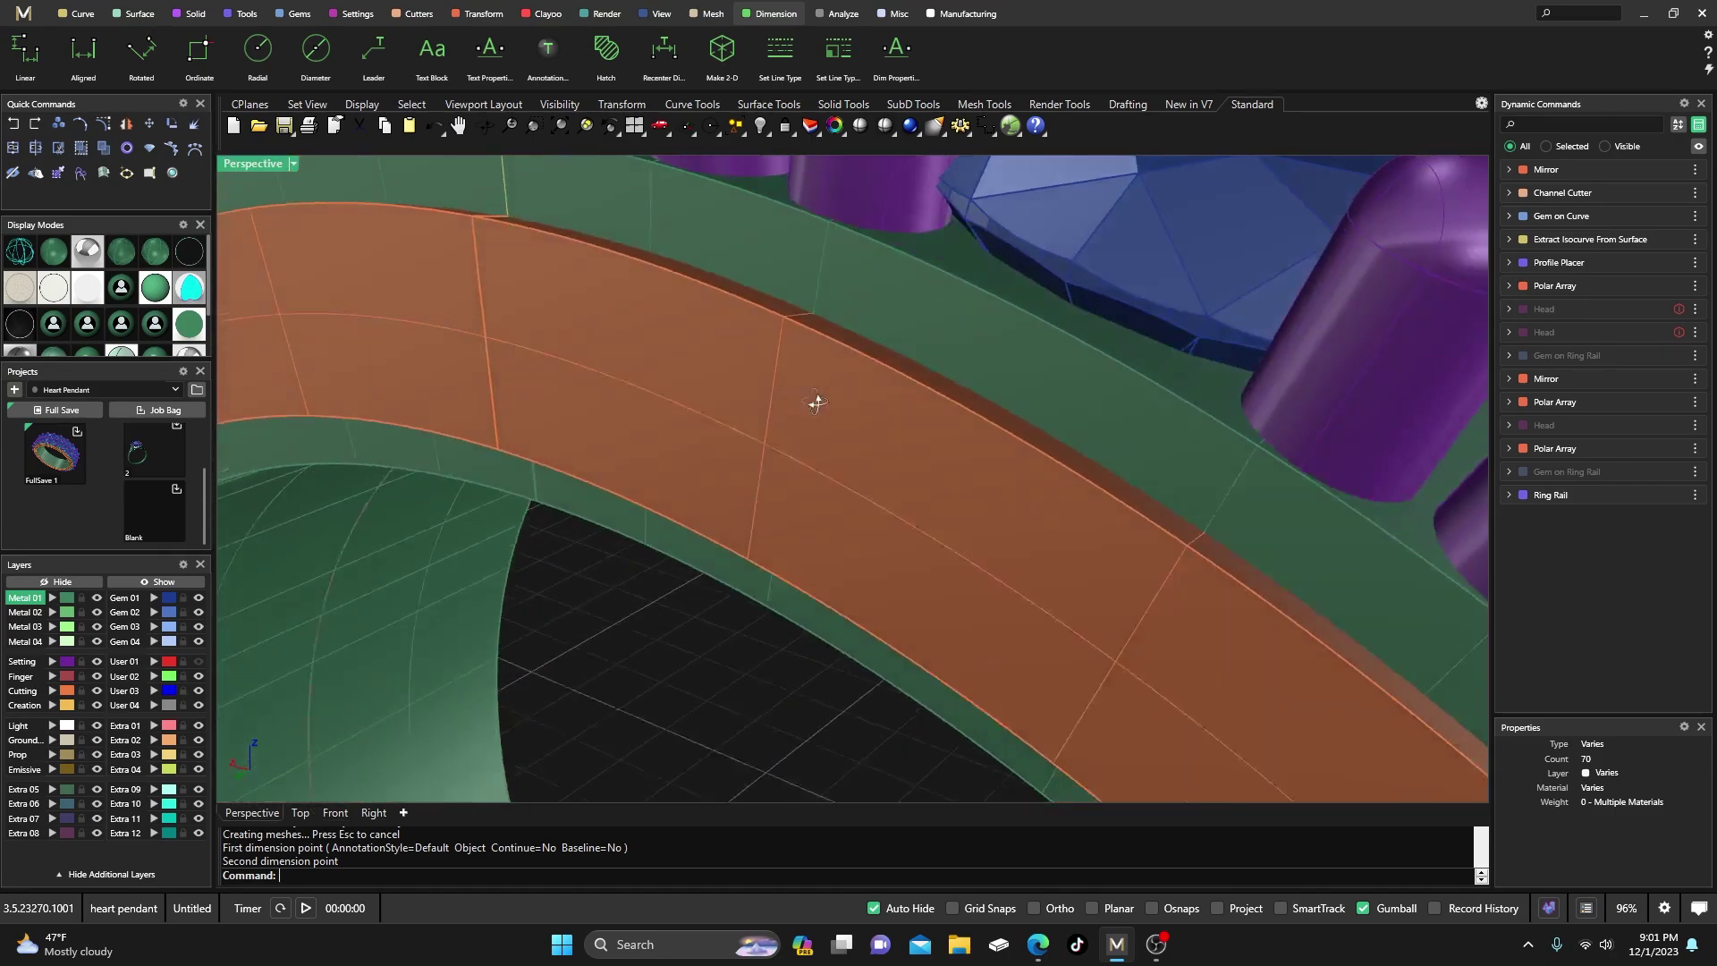
{"action": "right_click_drag", "start_coordinate": [816, 403], "coordinate": [624, 453]}
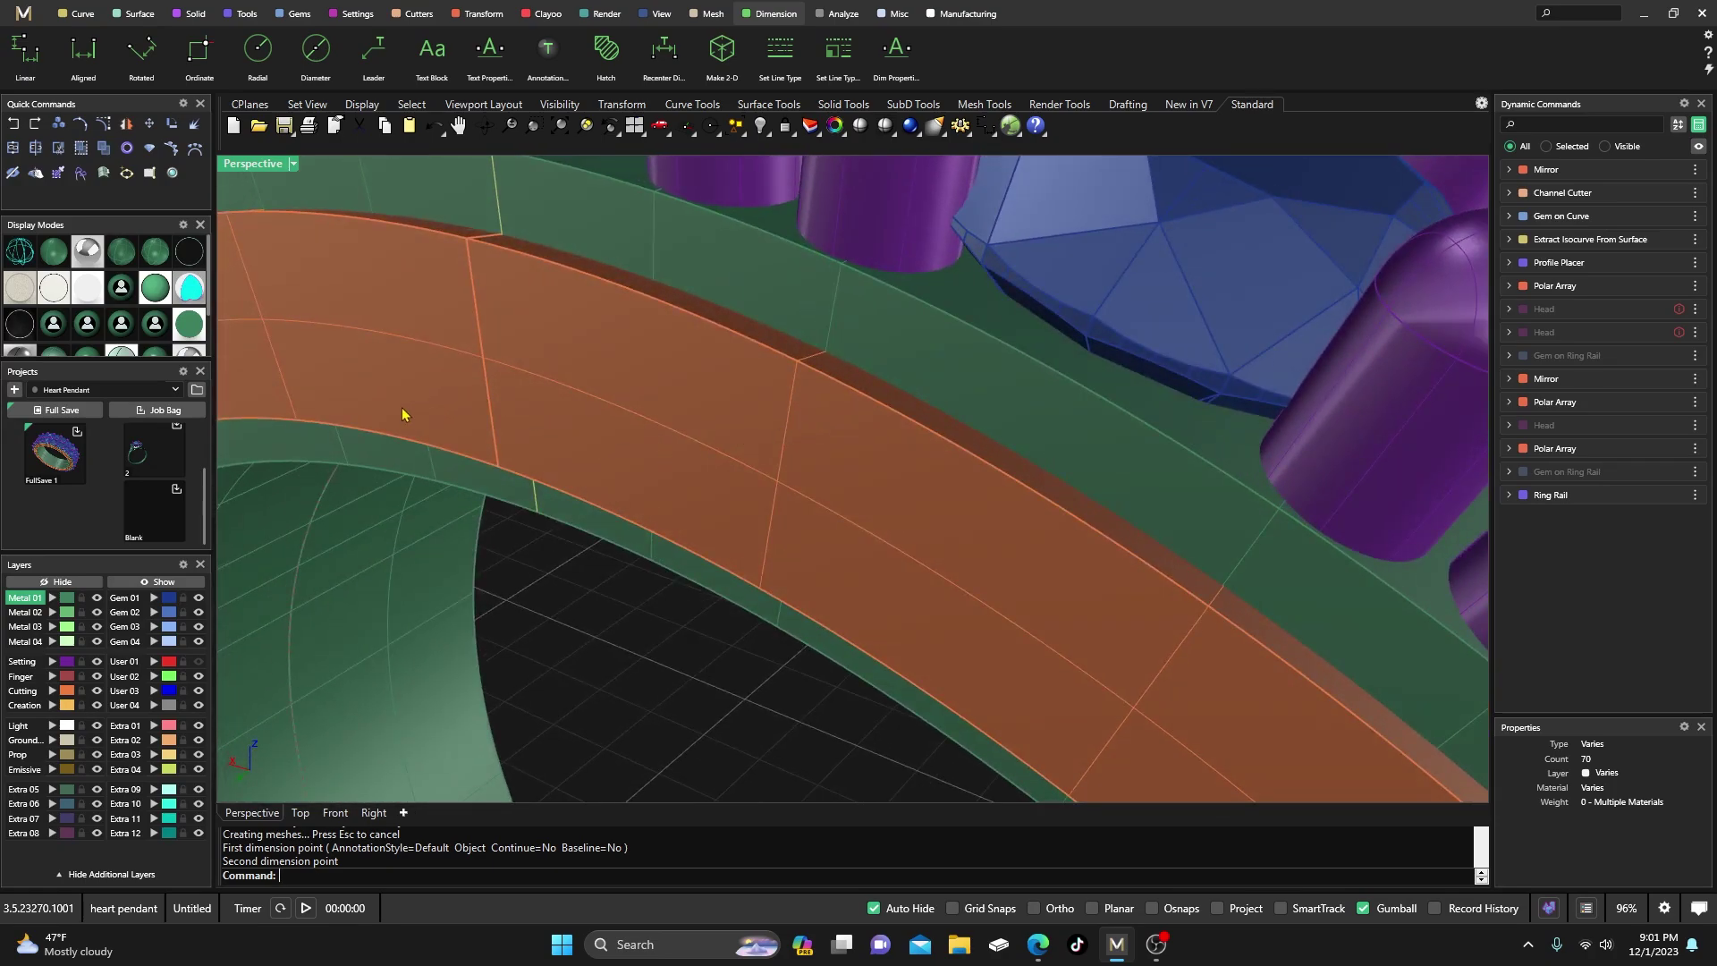
- In wireframe display, edit the side face's extracted isocurve and set its Point on Surface V to 0.47
{"action": "left_click", "coordinate": [20, 254]}
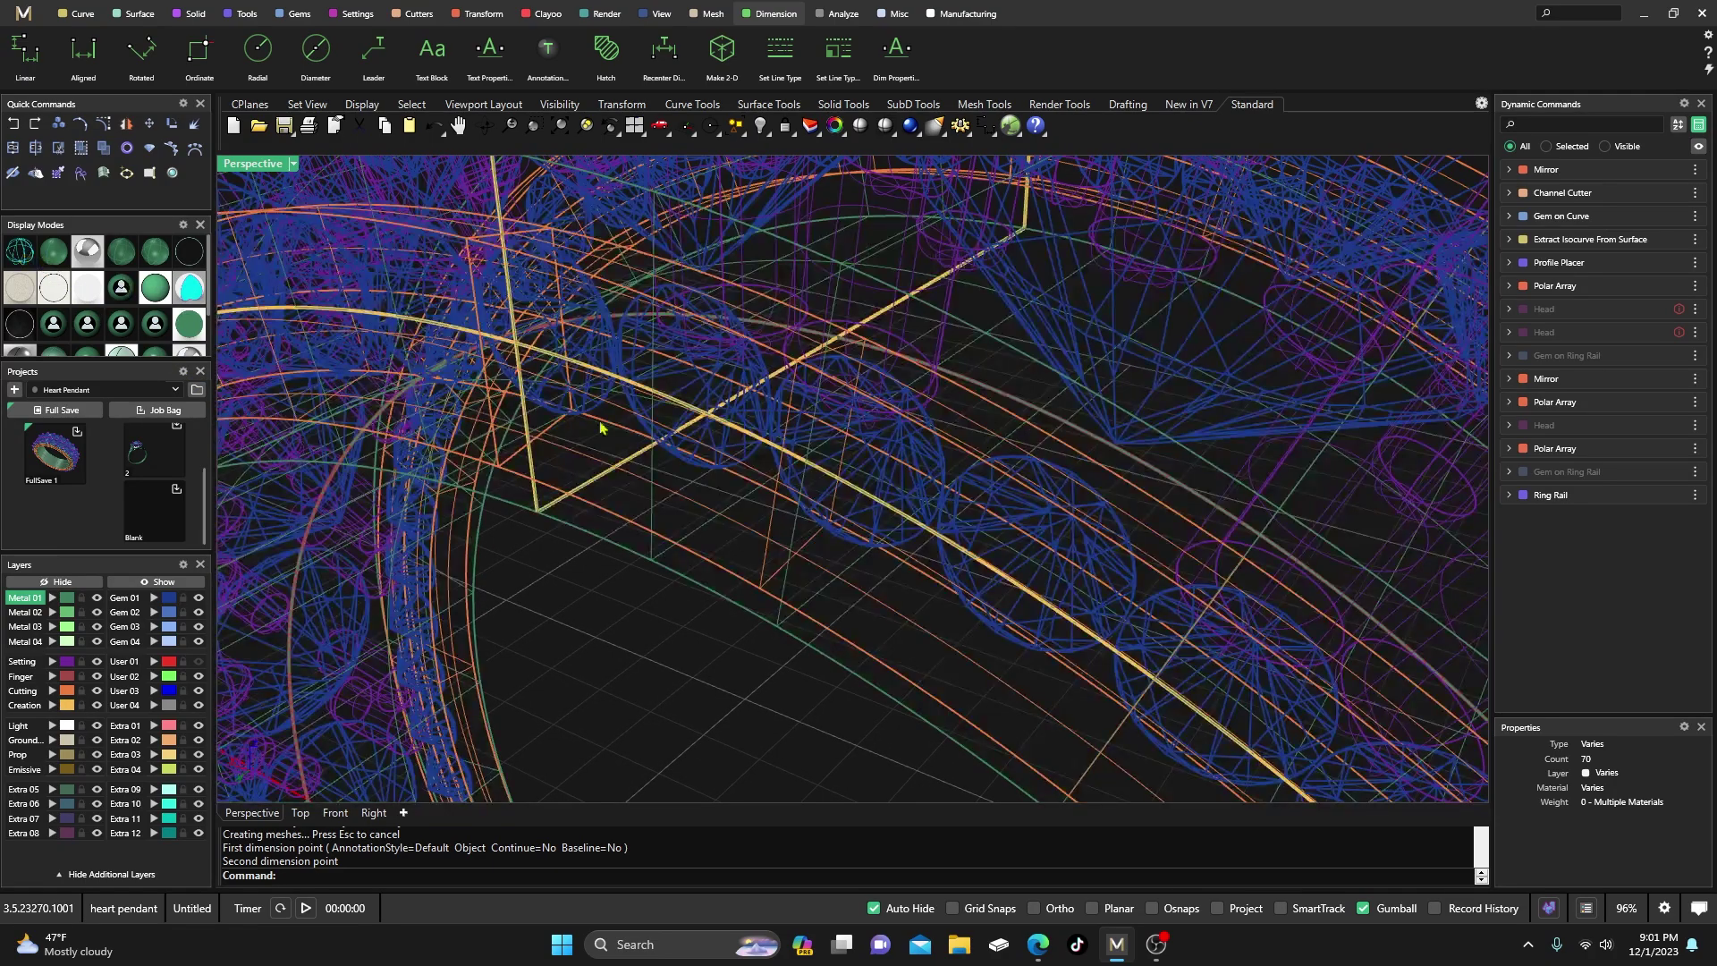
{"action": "left_click", "coordinate": [730, 430]}
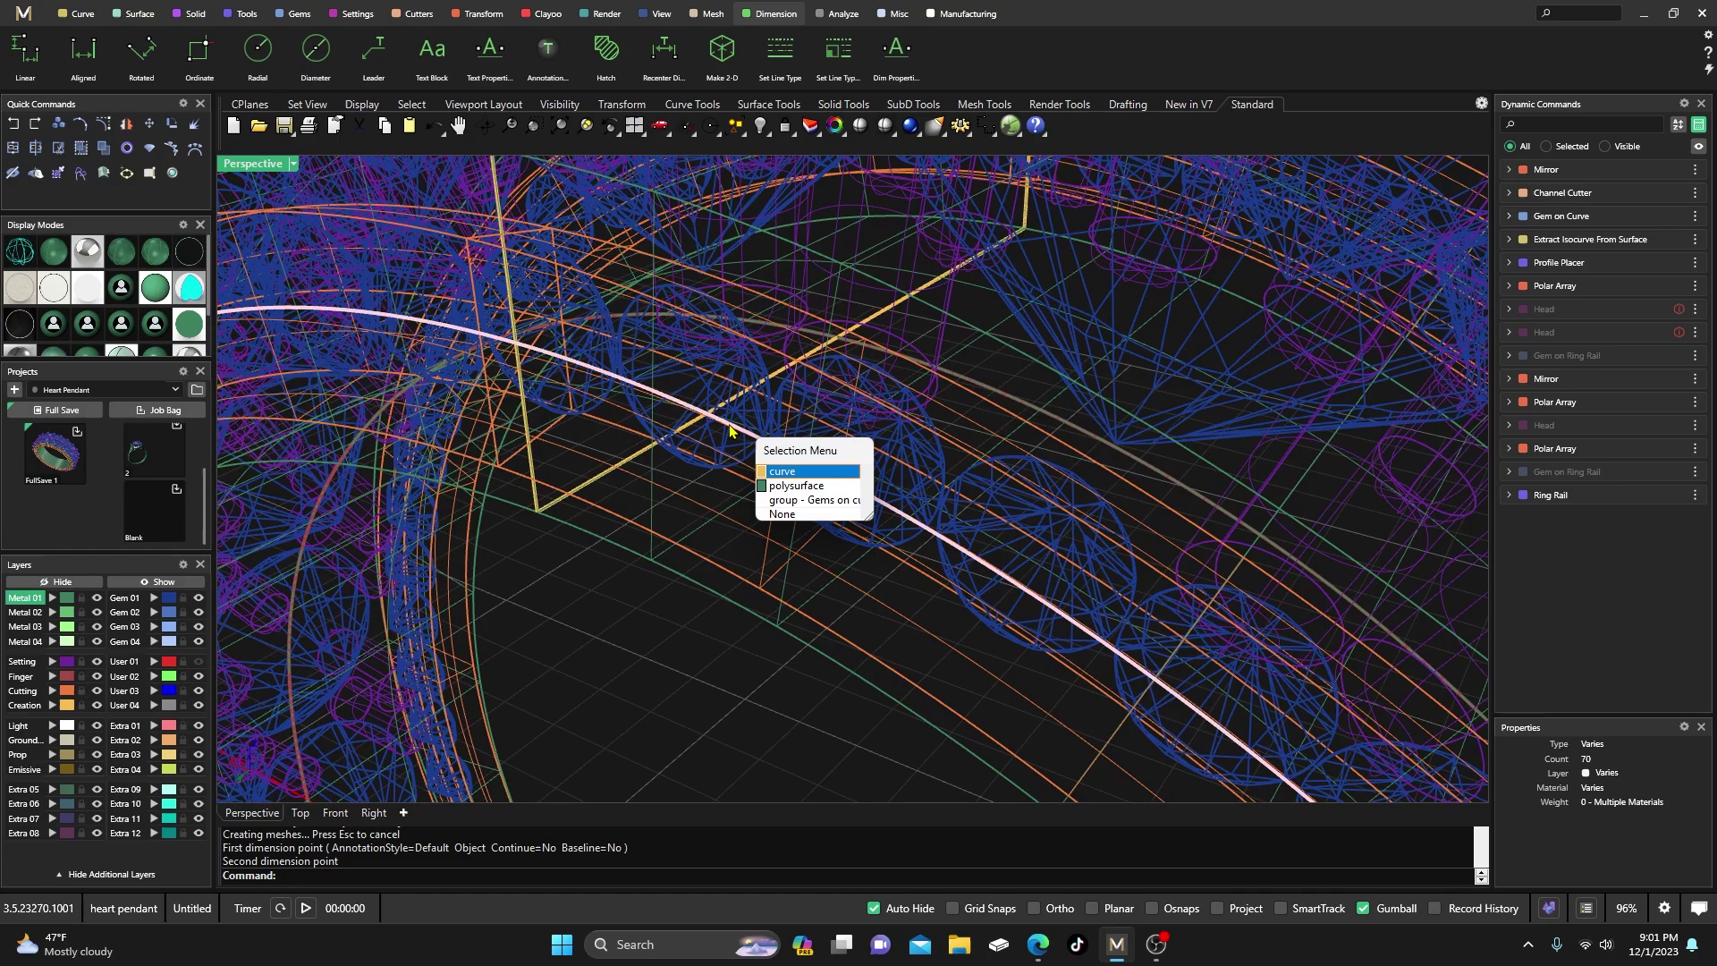
{"action": "left_click", "coordinate": [792, 472]}
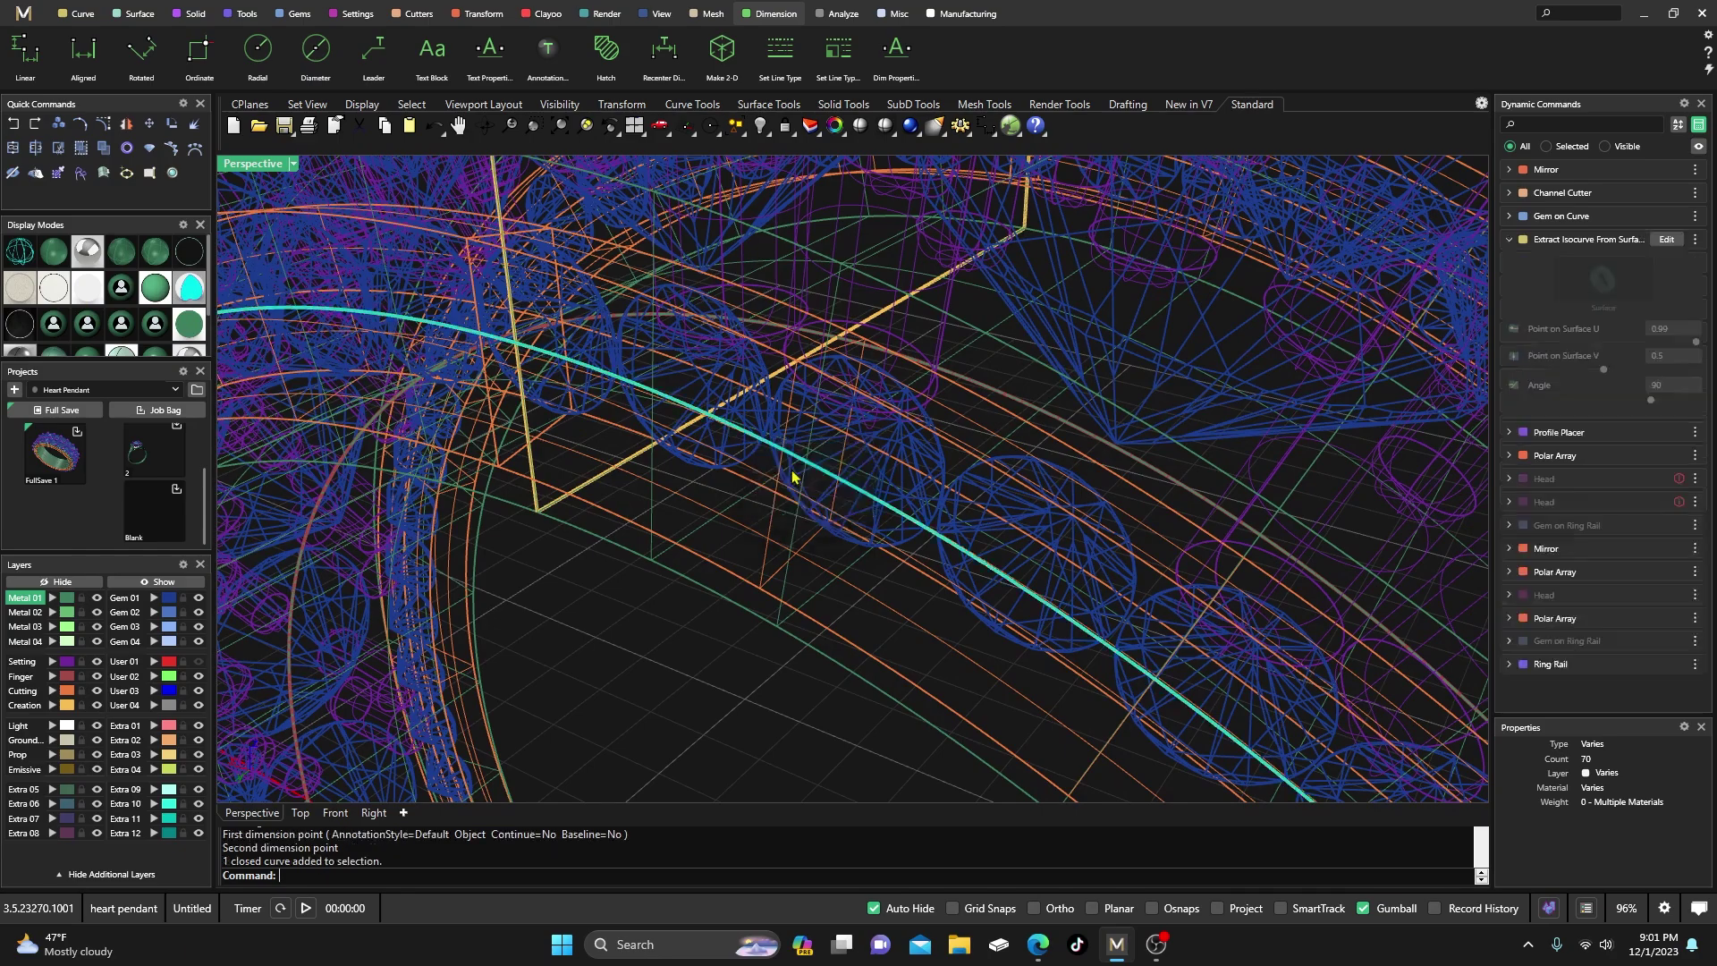
{"action": "left_click", "coordinate": [1666, 239]}
{"action": "mouse_move", "coordinate": [607, 375]}
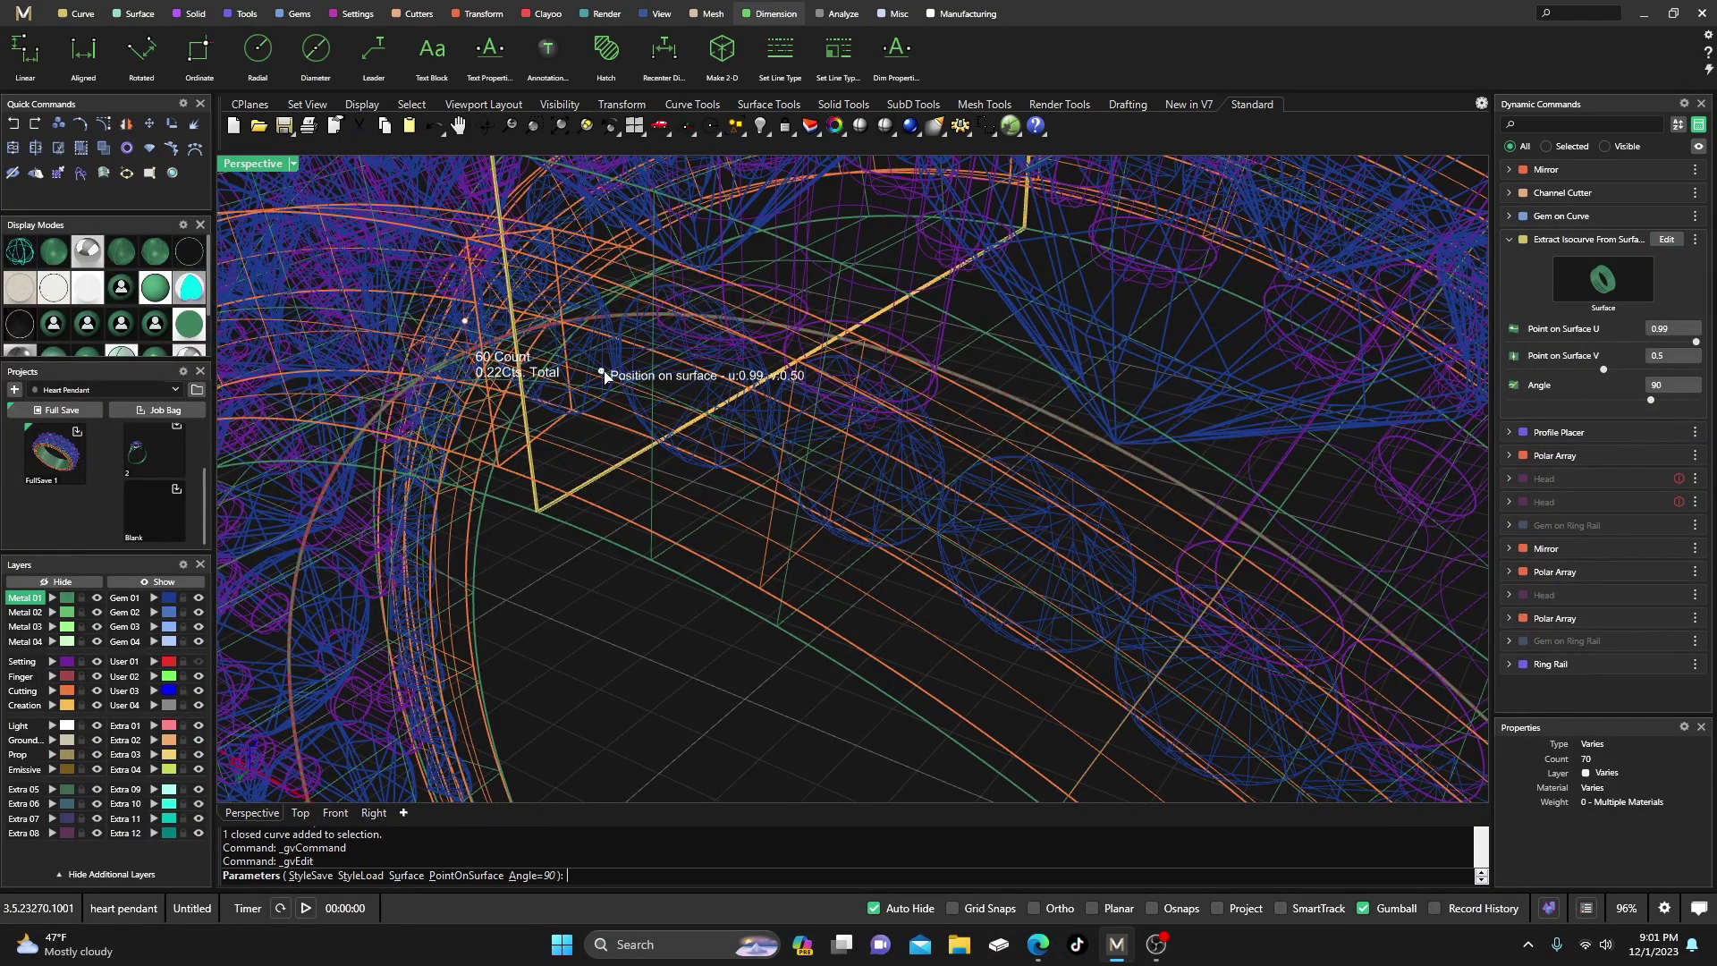
{"action": "left_click_drag", "start_coordinate": [605, 377], "coordinate": [607, 366]}
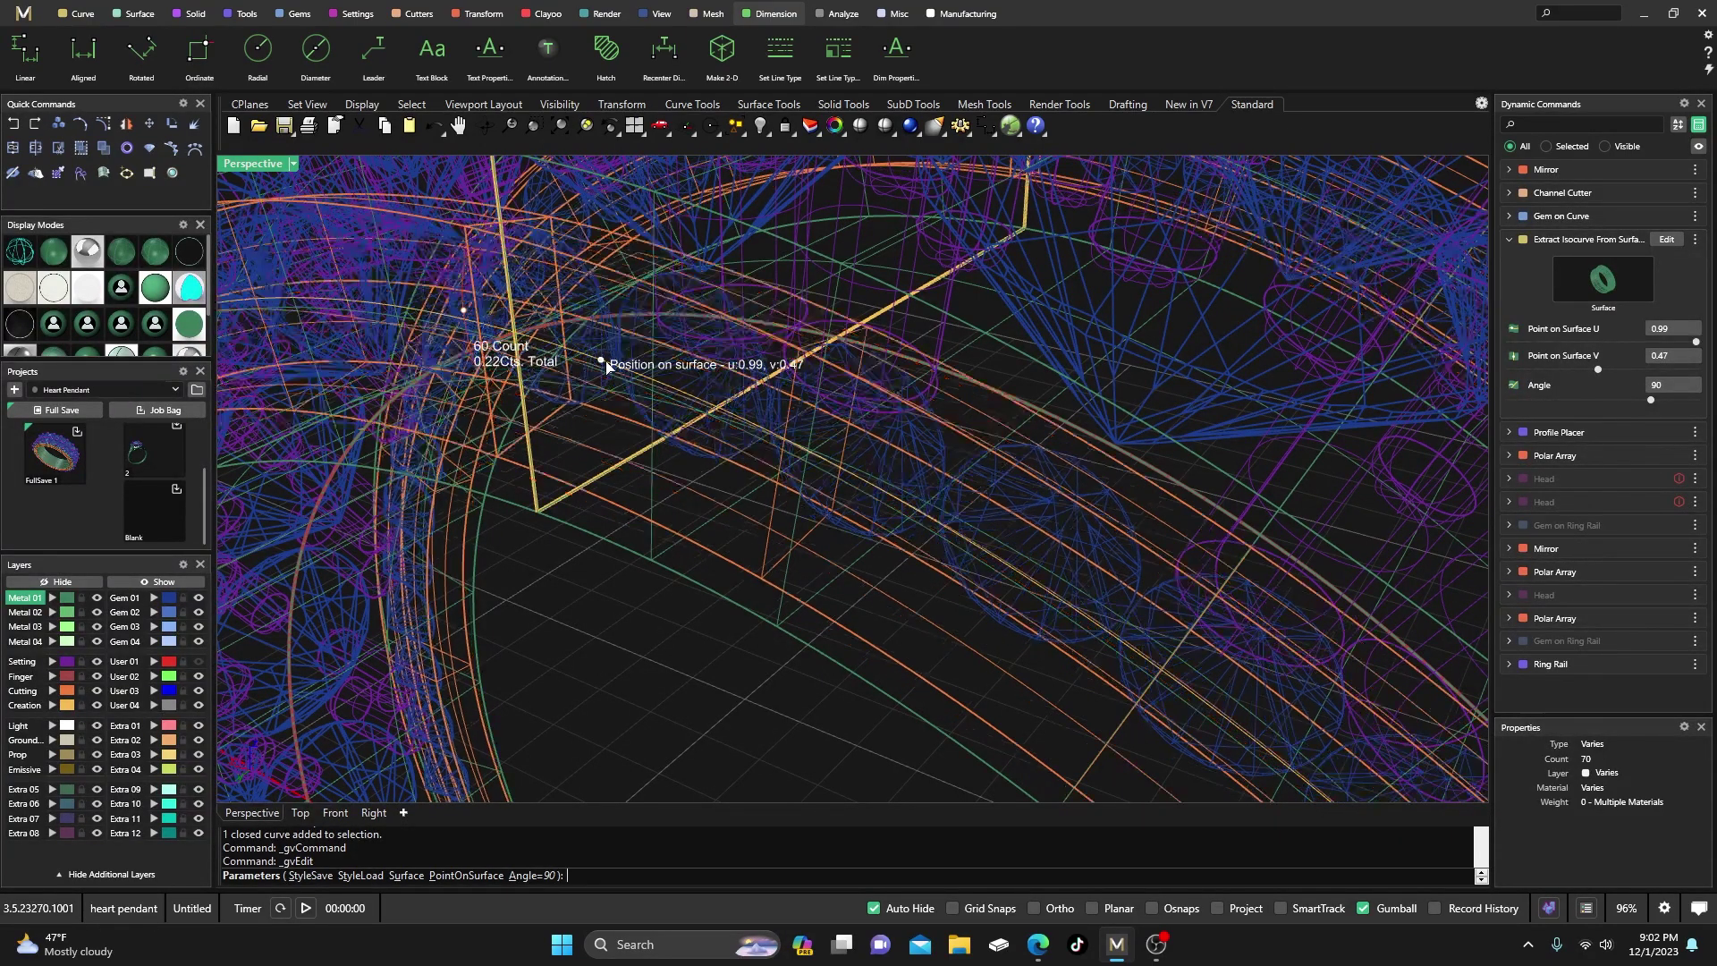
- Shade the model, check the channel cutter's position between the side face's edges, and finish the isocurve edit
{"action": "left_click", "coordinate": [48, 257]}
{"action": "right_click_drag", "start_coordinate": [807, 483], "coordinate": [658, 500]}
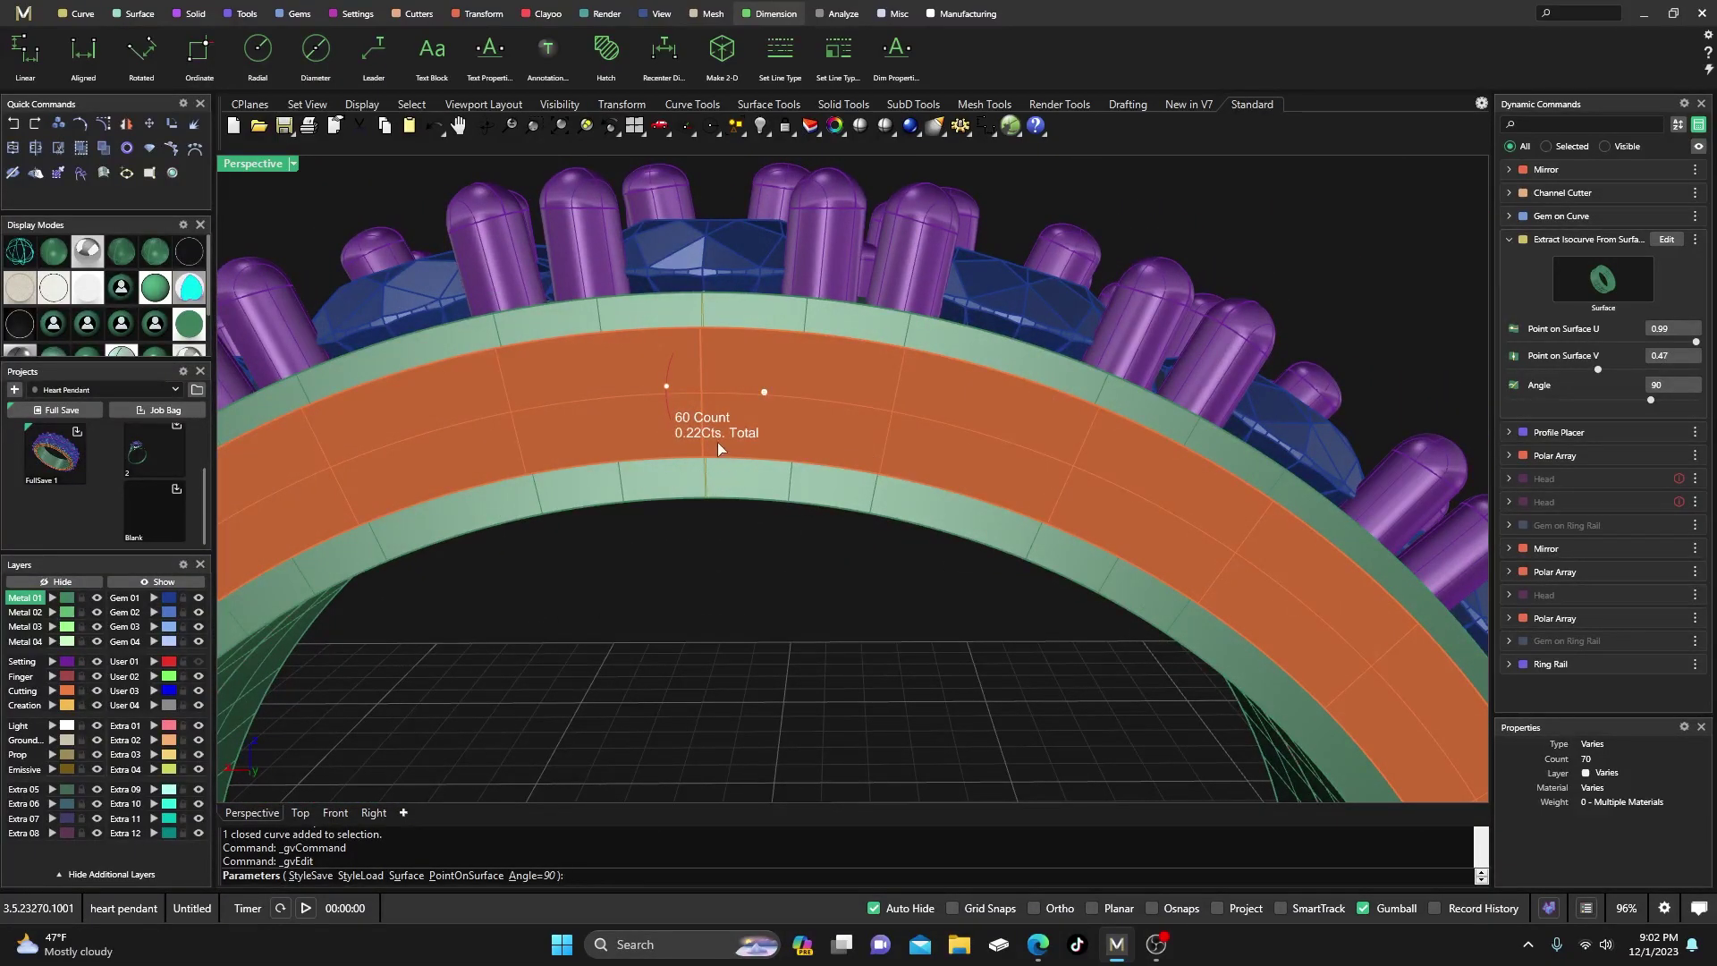
{"action": "right_click_drag", "start_coordinate": [678, 393], "coordinate": [711, 528]}
{"action": "right_click", "coordinate": [701, 576]}
- Highlight the outer gem row with its prongs and examine how deep they reach towards the side channel cutter
{"action": "scroll", "coordinate": [685, 535], "scroll_direction": "down", "scroll_amount": 5}
{"action": "scroll", "coordinate": [718, 523], "scroll_direction": "up", "scroll_amount": 5}
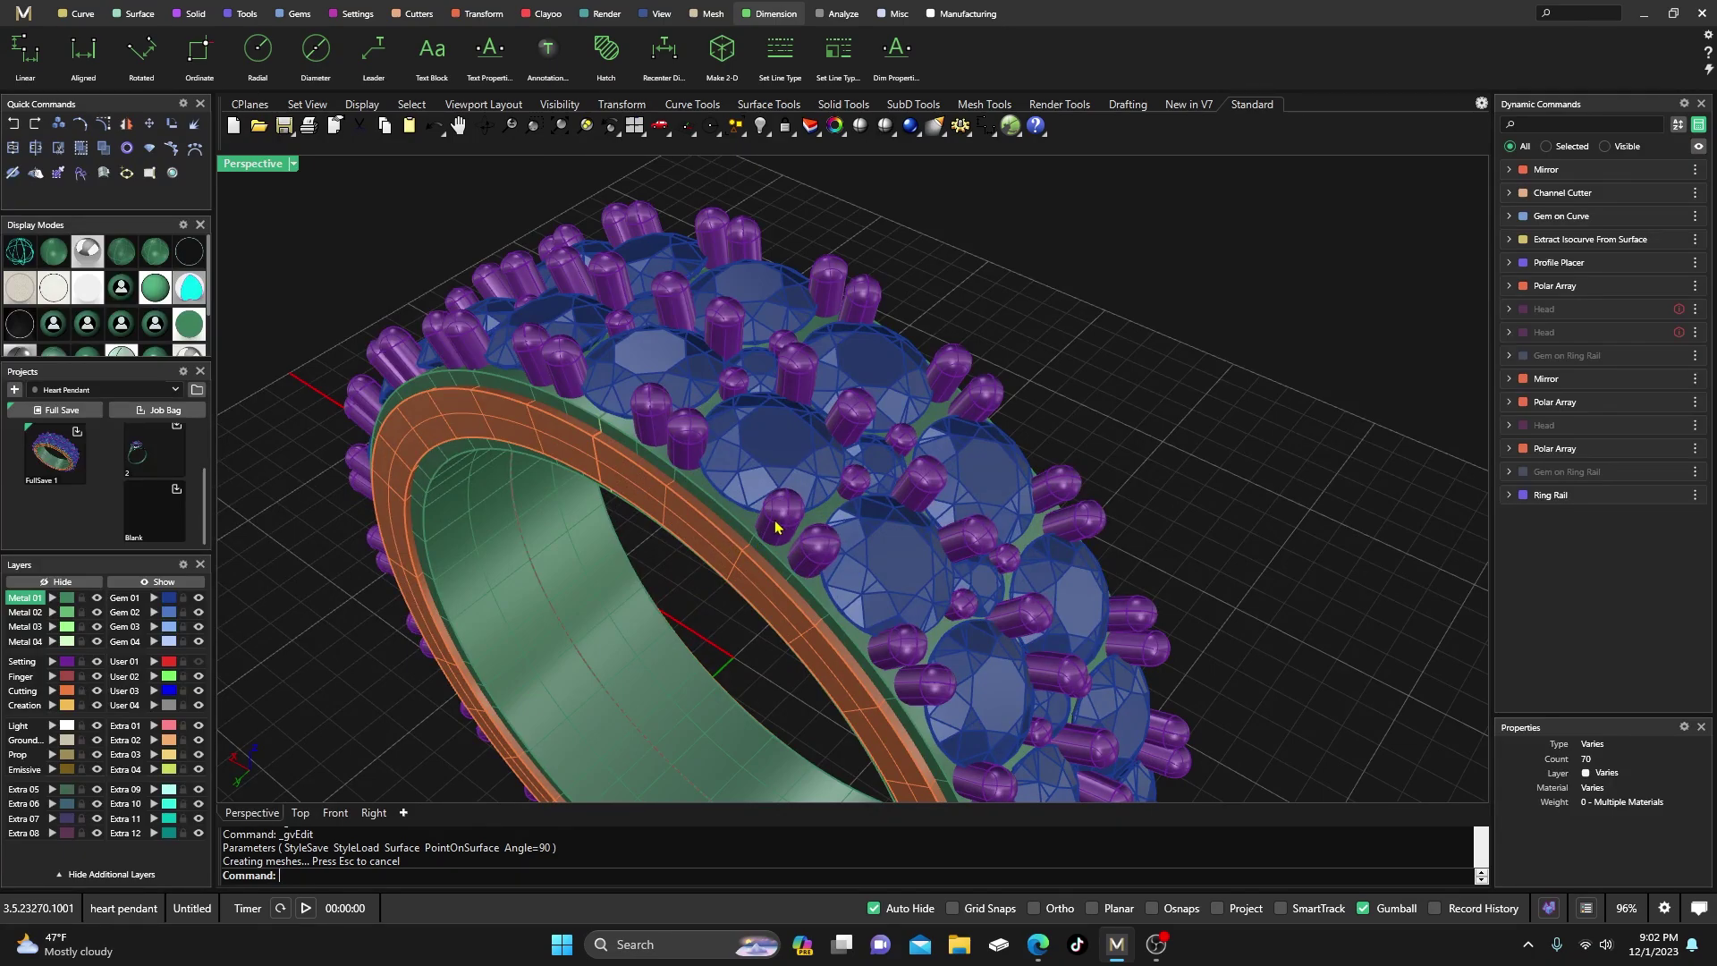
{"action": "right_click_drag", "start_coordinate": [775, 528], "coordinate": [836, 470]}
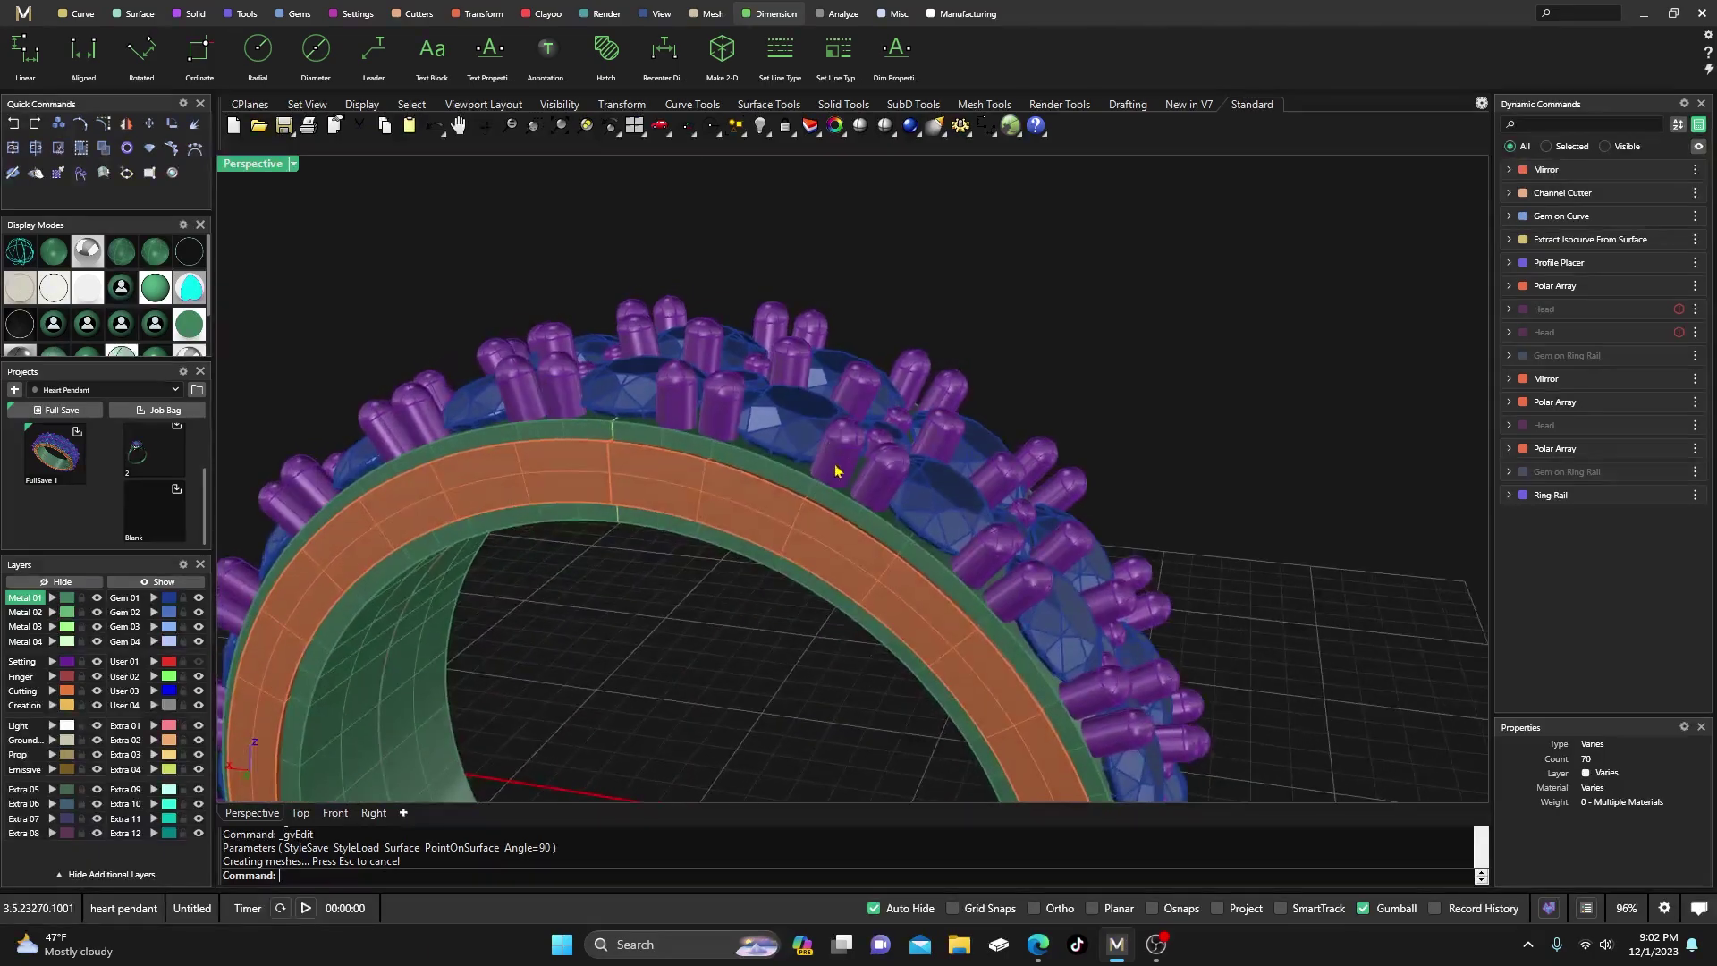
{"action": "scroll", "coordinate": [830, 482], "scroll_direction": "up", "scroll_amount": 2}
{"action": "left_click", "coordinate": [830, 458]}
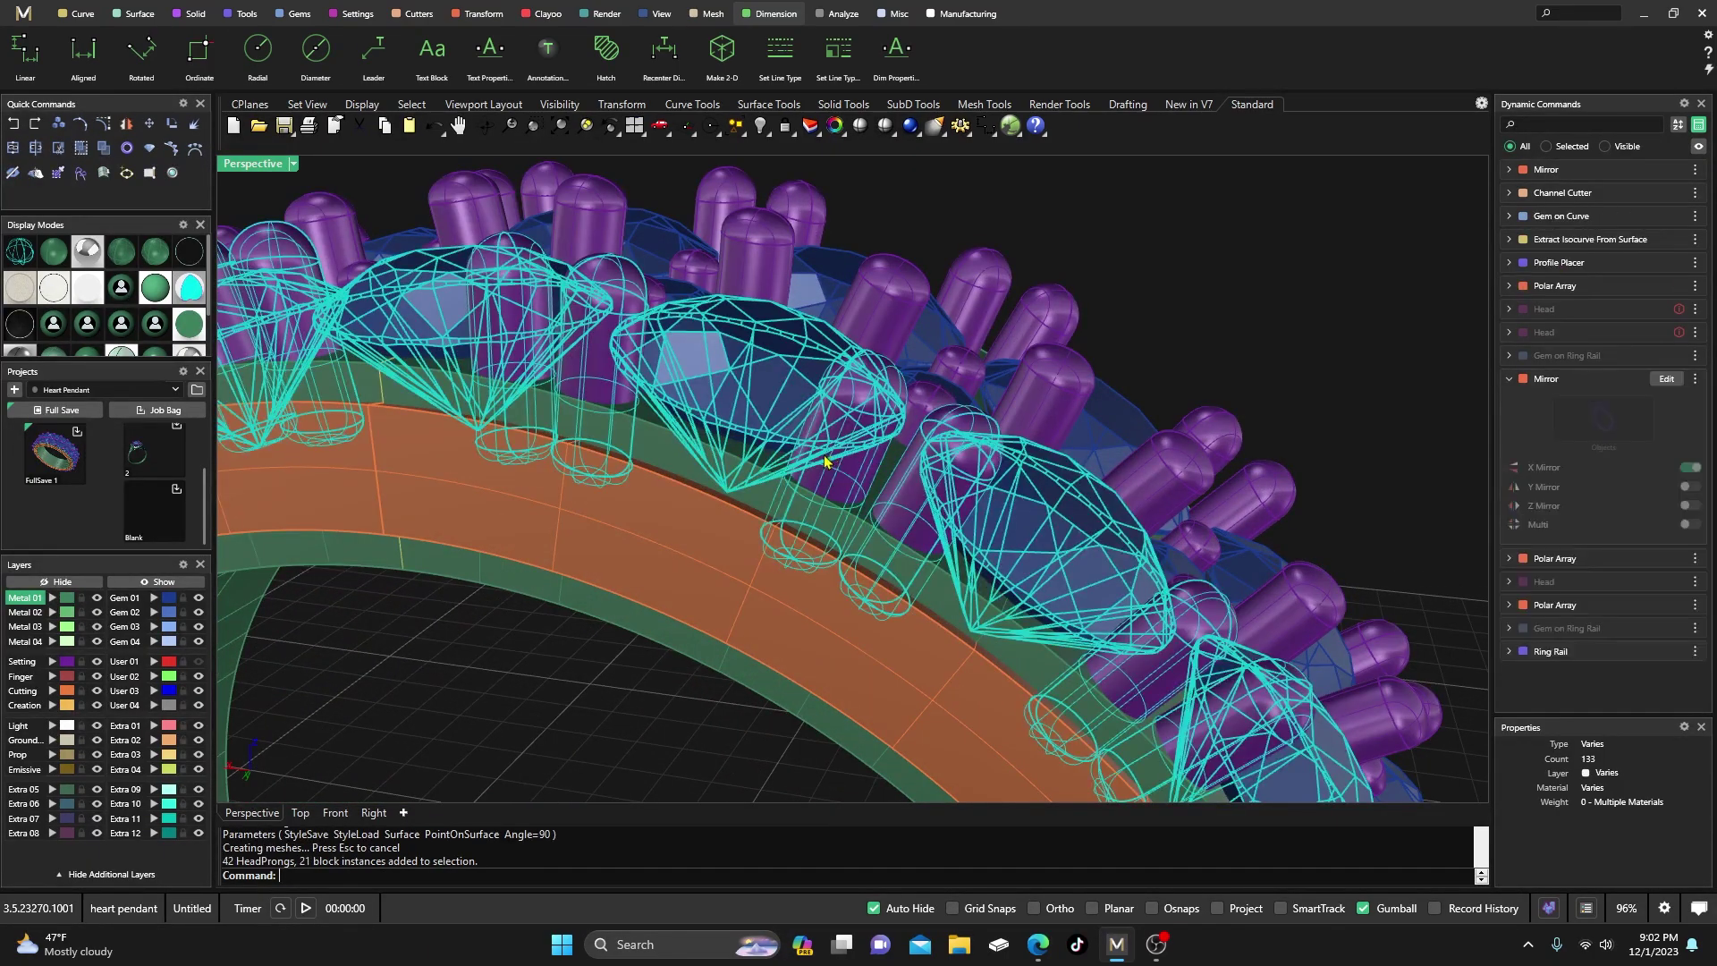
{"action": "scroll", "coordinate": [742, 555], "scroll_direction": "up", "scroll_amount": 4}
{"action": "scroll", "coordinate": [687, 553], "scroll_direction": "down", "scroll_amount": 2}
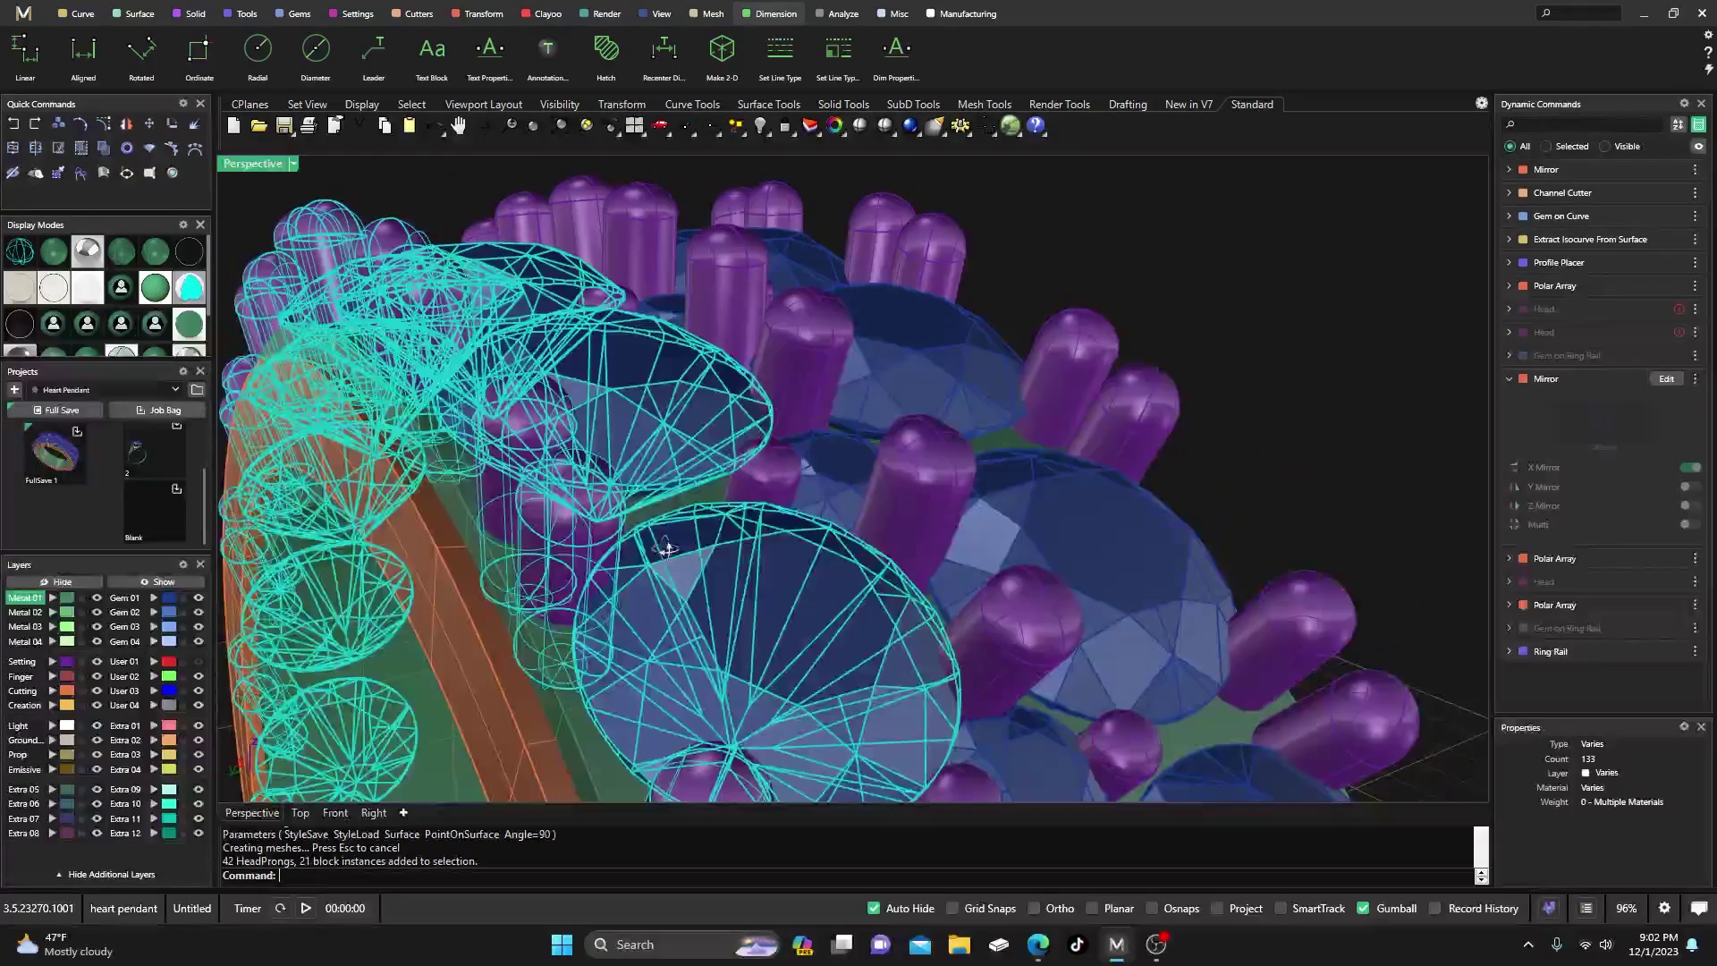
{"action": "right_click_drag", "start_coordinate": [537, 572], "coordinate": [565, 503]}
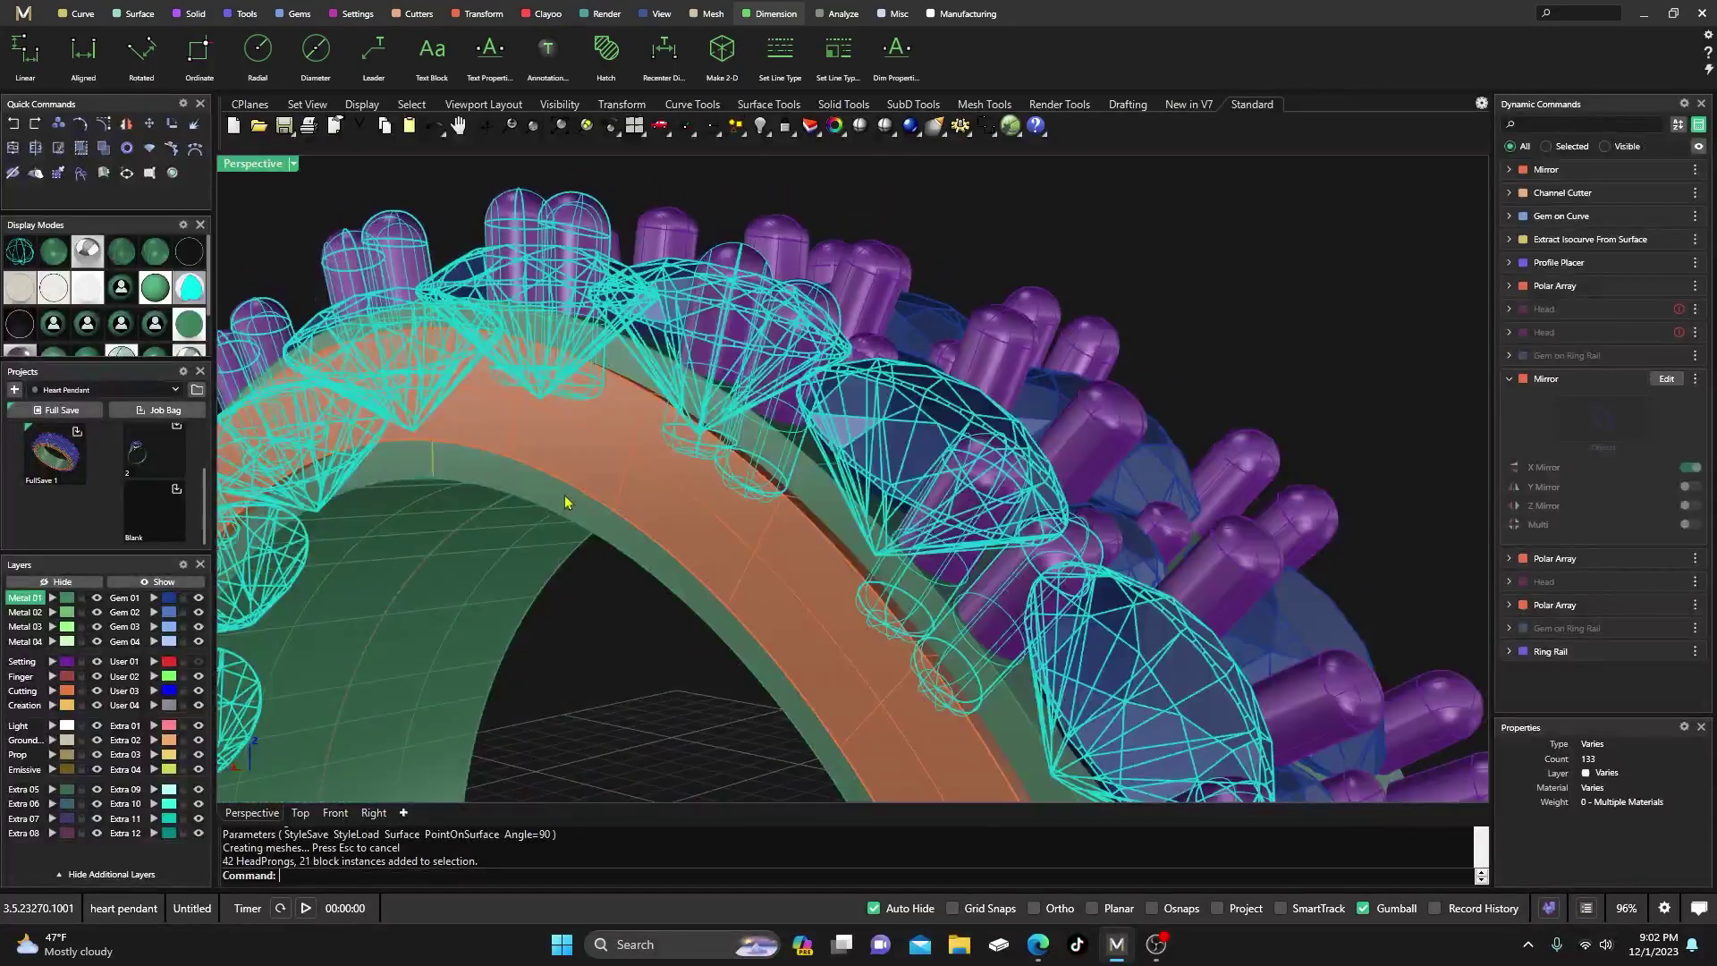
{"action": "key", "text": "Escape"}
- Examine the whole ring from several angles, checking the two gem rows, the prongs and the side channel cutter
{"action": "scroll", "coordinate": [1037, 241], "scroll_direction": "down", "scroll_amount": 5}
{"action": "right_click_drag", "start_coordinate": [984, 376], "coordinate": [854, 349]}
{"action": "scroll", "coordinate": [900, 475], "scroll_direction": "up", "scroll_amount": 3}
{"action": "scroll", "coordinate": [892, 387], "scroll_direction": "down", "scroll_amount": 3}
{"action": "scroll", "coordinate": [853, 349], "scroll_direction": "up", "scroll_amount": 2}
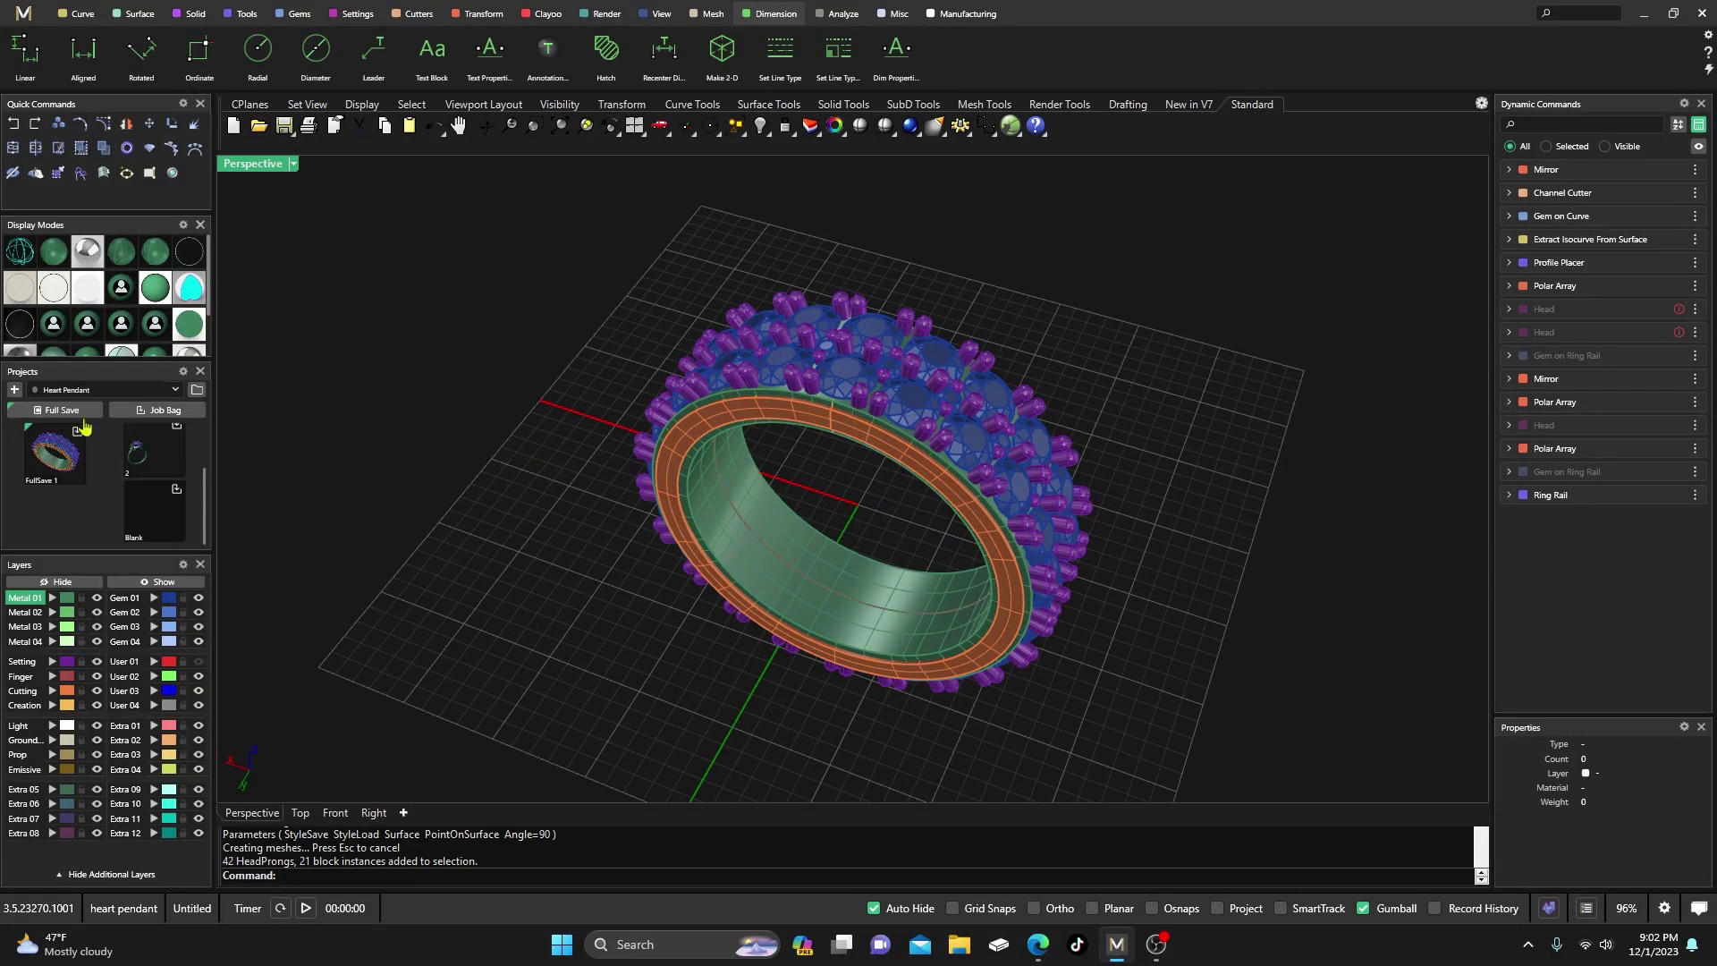
{"action": "scroll", "coordinate": [614, 384], "scroll_direction": "down", "scroll_amount": 3}
{"action": "scroll", "coordinate": [641, 433], "scroll_direction": "up", "scroll_amount": 2}
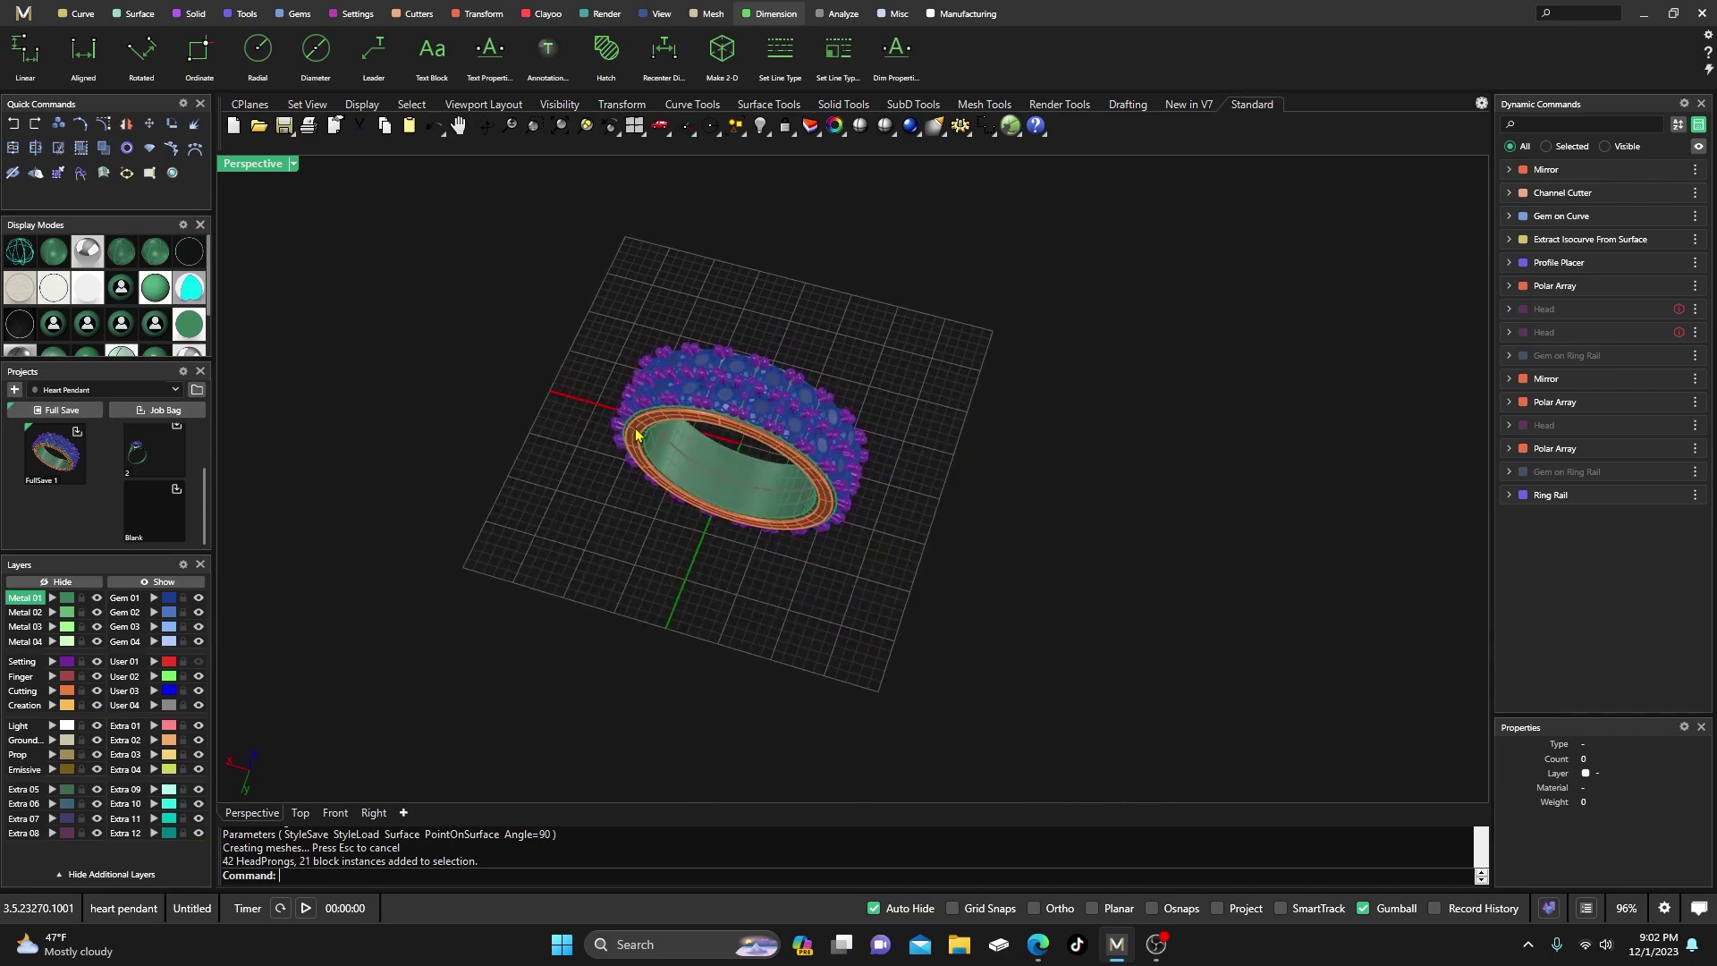
{"action": "right_click_drag", "start_coordinate": [640, 432], "coordinate": [787, 465]}
{"action": "scroll", "coordinate": [827, 496], "scroll_direction": "up", "scroll_amount": 5}
{"action": "scroll", "coordinate": [776, 481], "scroll_direction": "down", "scroll_amount": 5}
{"action": "scroll", "coordinate": [767, 536], "scroll_direction": "down", "scroll_amount": 3}
{"action": "scroll", "coordinate": [767, 537], "scroll_direction": "up", "scroll_amount": 4}
{"action": "scroll", "coordinate": [774, 424], "scroll_direction": "down", "scroll_amount": 2}
{"action": "scroll", "coordinate": [787, 465], "scroll_direction": "up", "scroll_amount": 3}
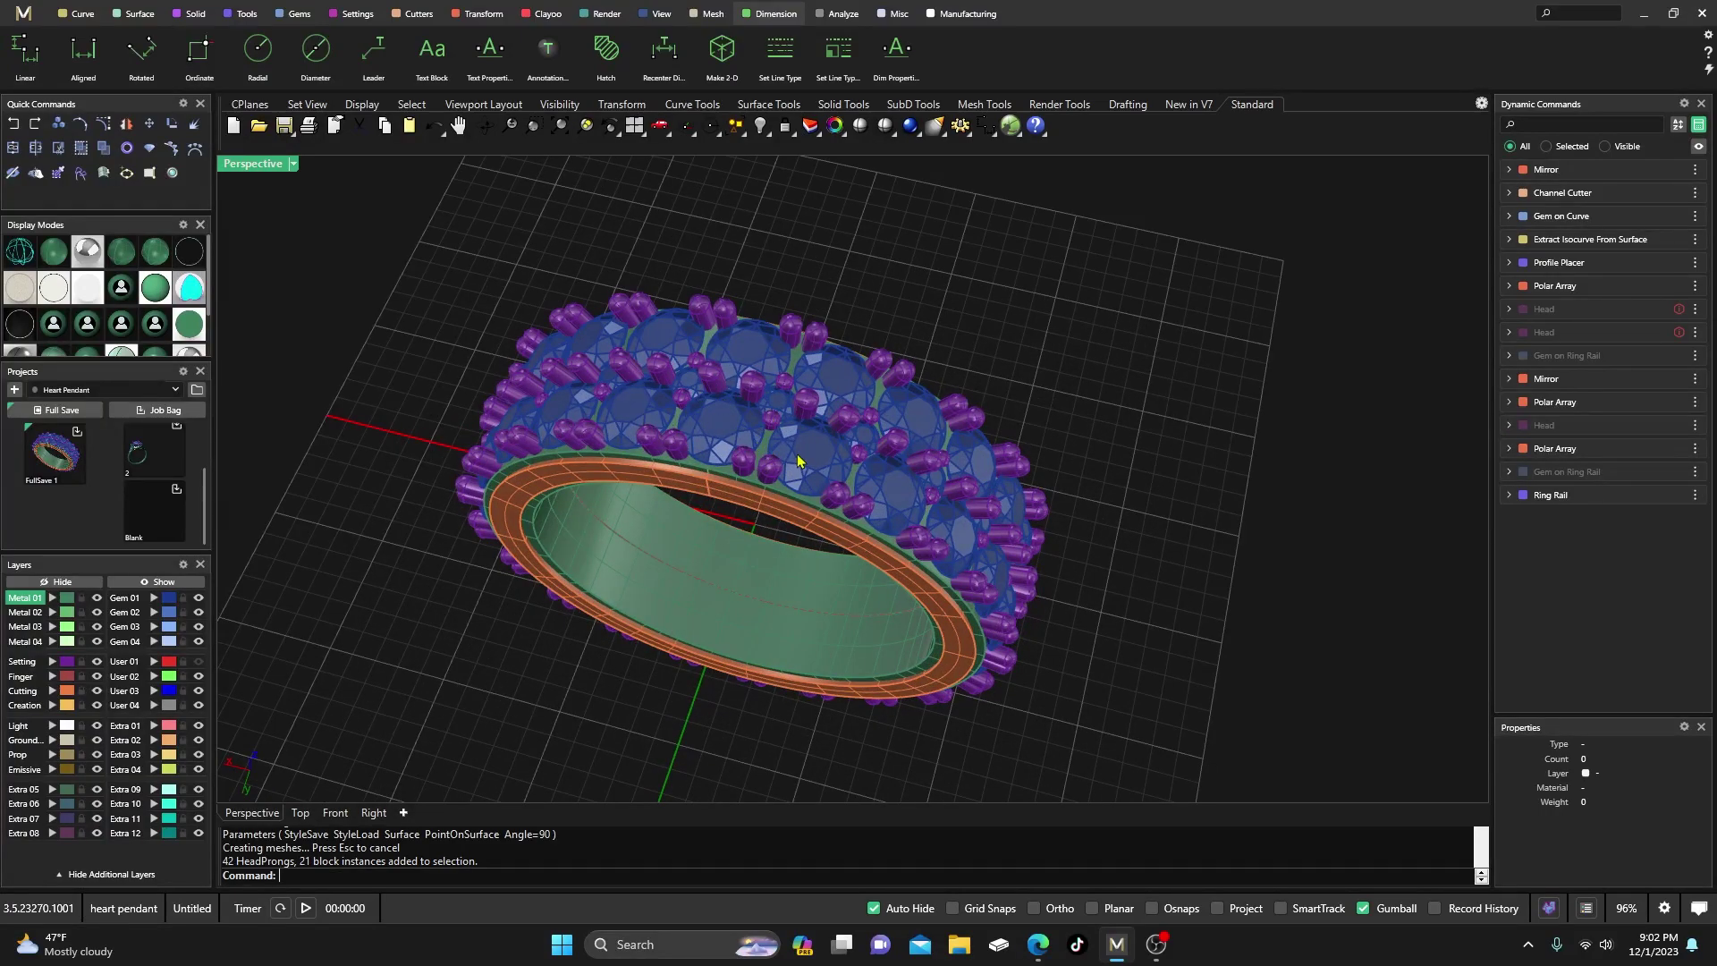
{"action": "scroll", "coordinate": [798, 461], "scroll_direction": "down", "scroll_amount": 1}
{"action": "right_click_drag", "start_coordinate": [802, 471], "coordinate": [816, 421]}
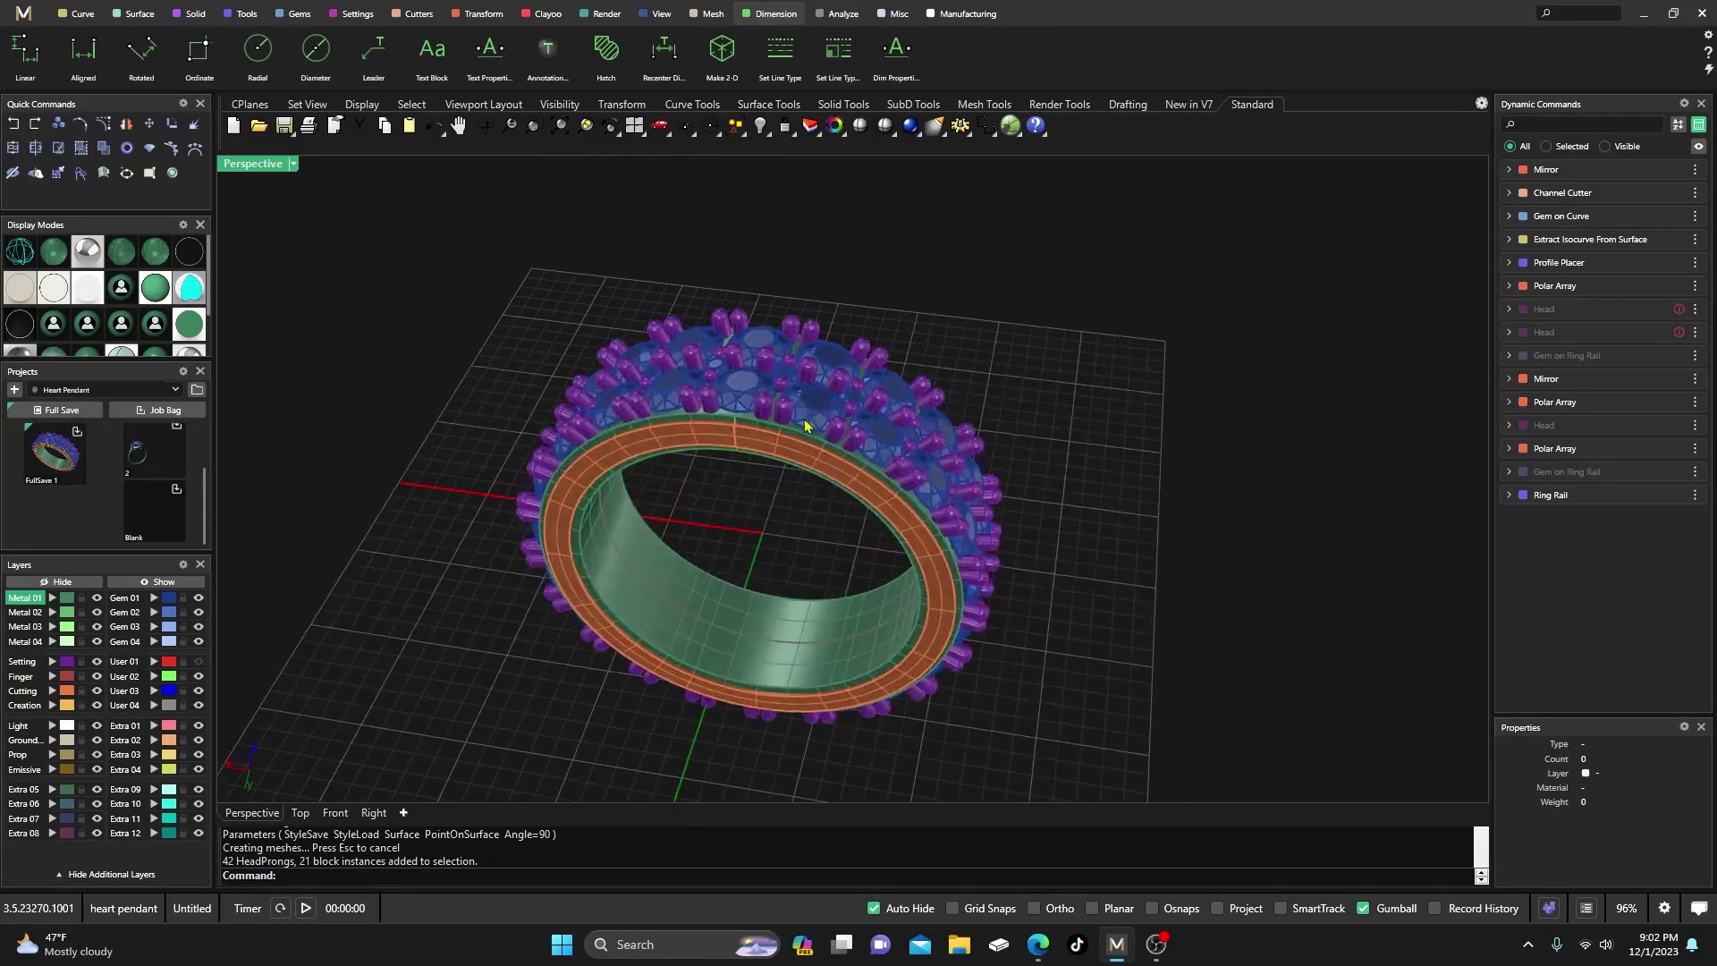
{"action": "scroll", "coordinate": [816, 420], "scroll_direction": "up", "scroll_amount": 3}
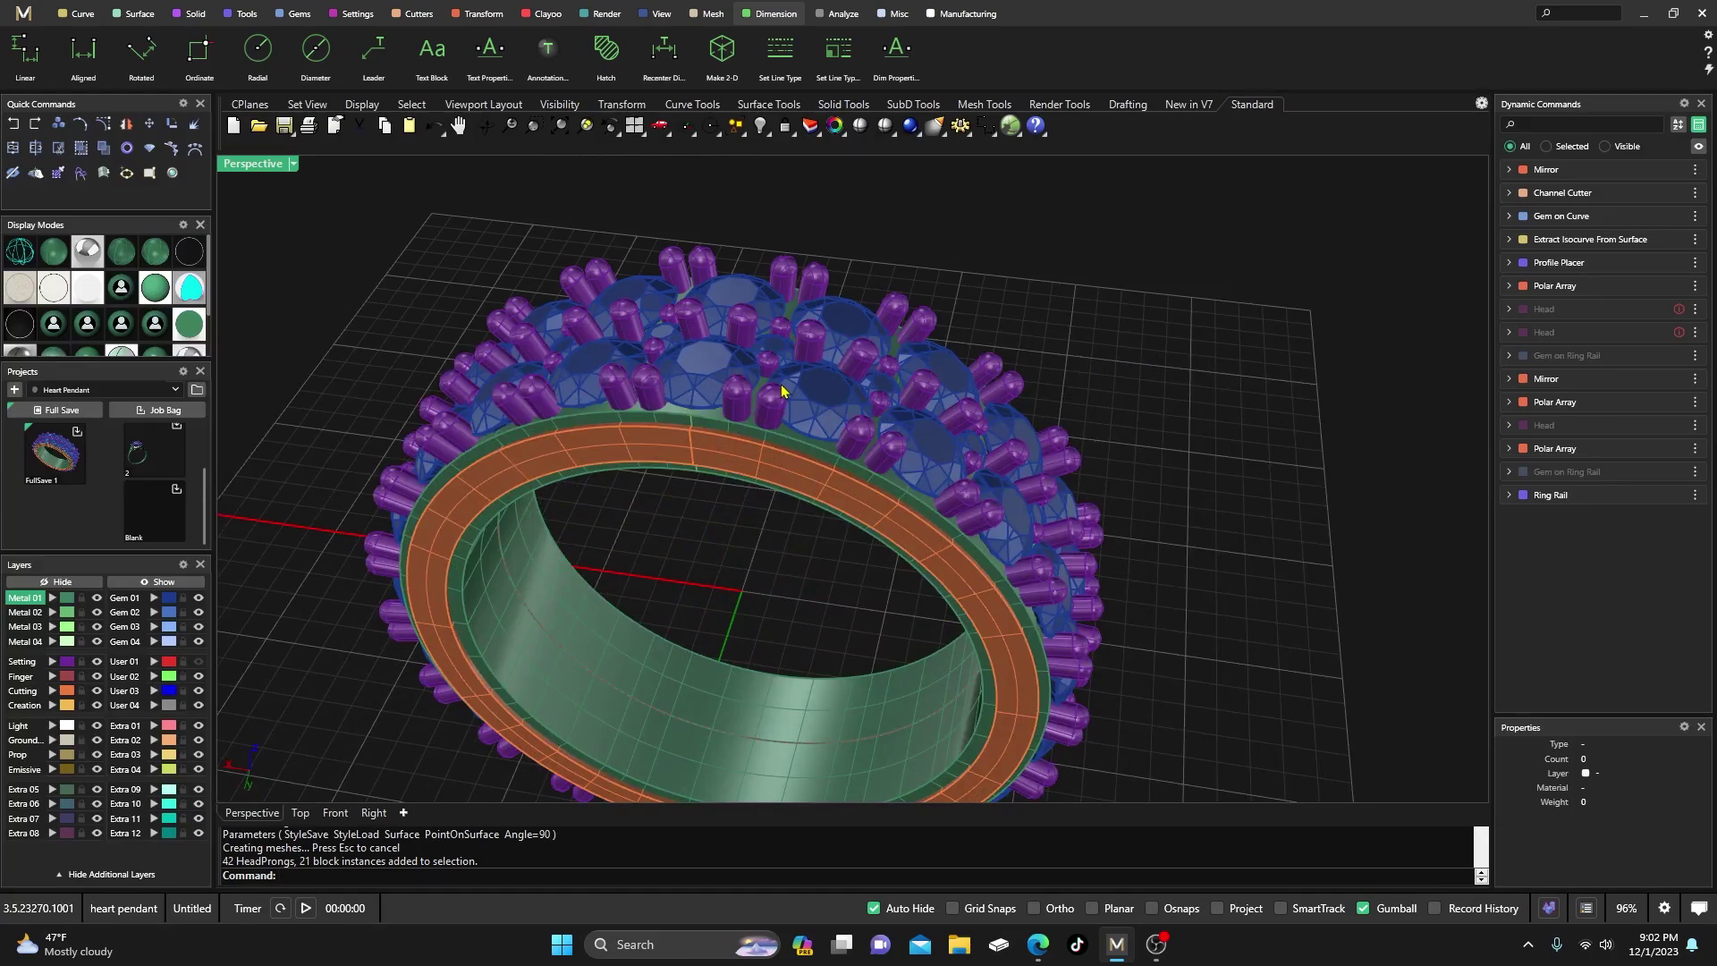
{"action": "scroll", "coordinate": [798, 368], "scroll_direction": "down", "scroll_amount": 2}
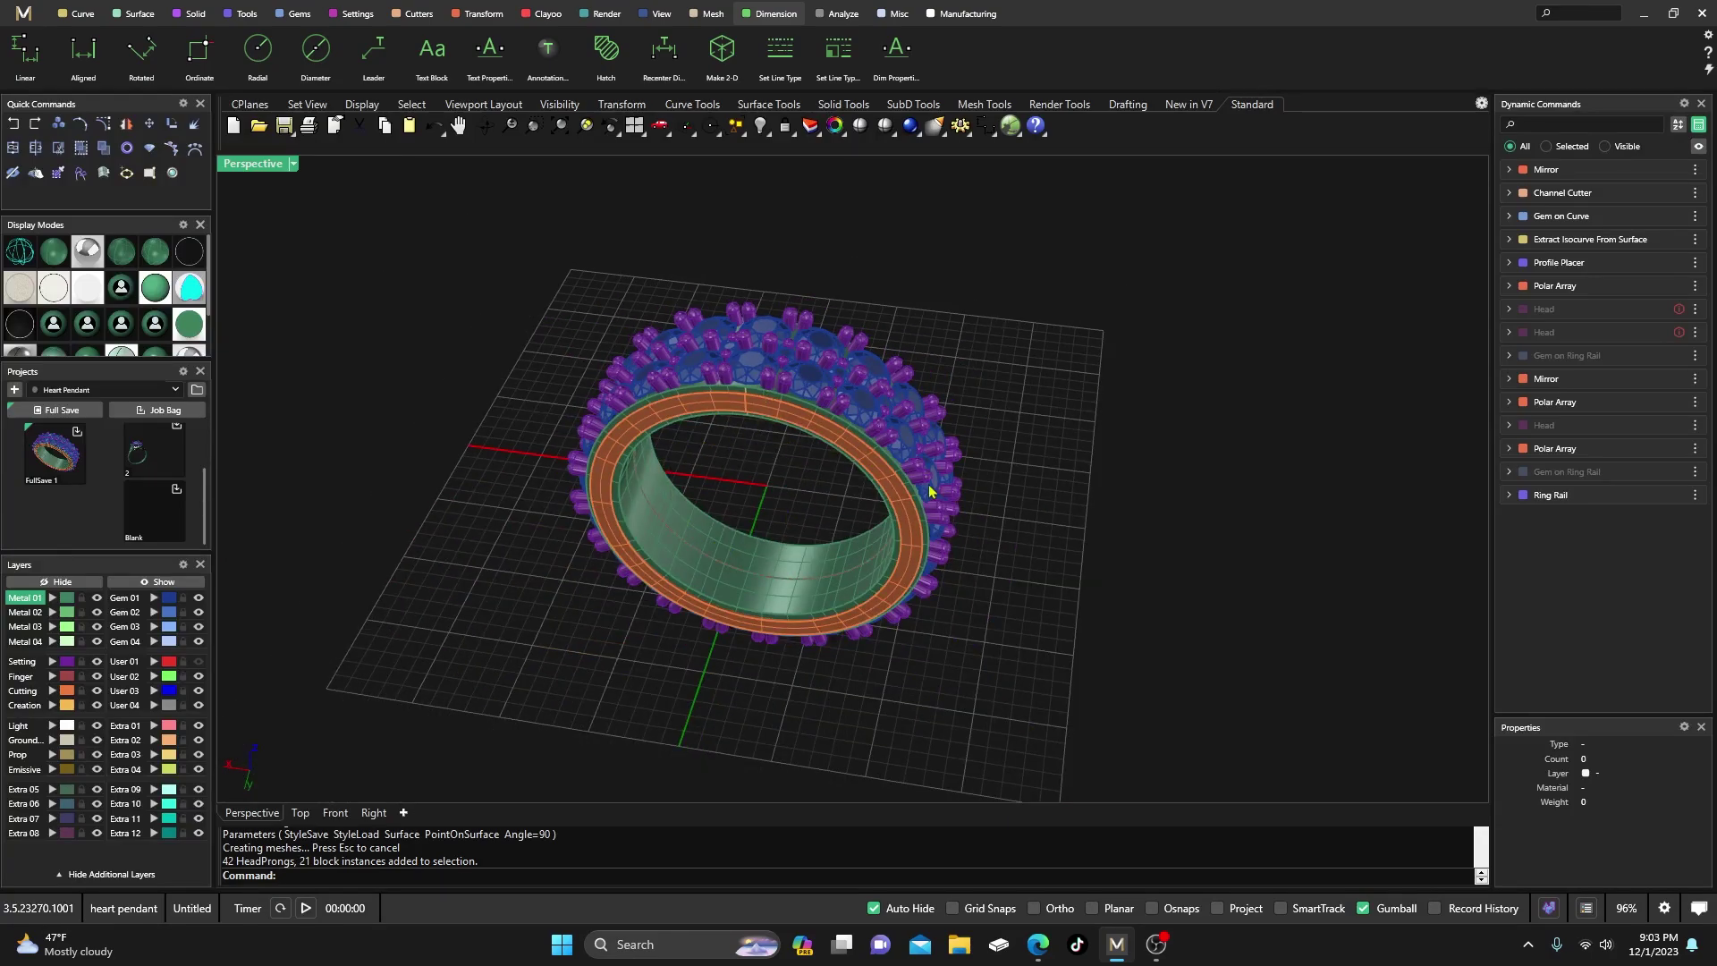
- Set the ring rail's finger size to US 13 and update the ring
{"action": "mouse_move", "coordinate": [1556, 494]}
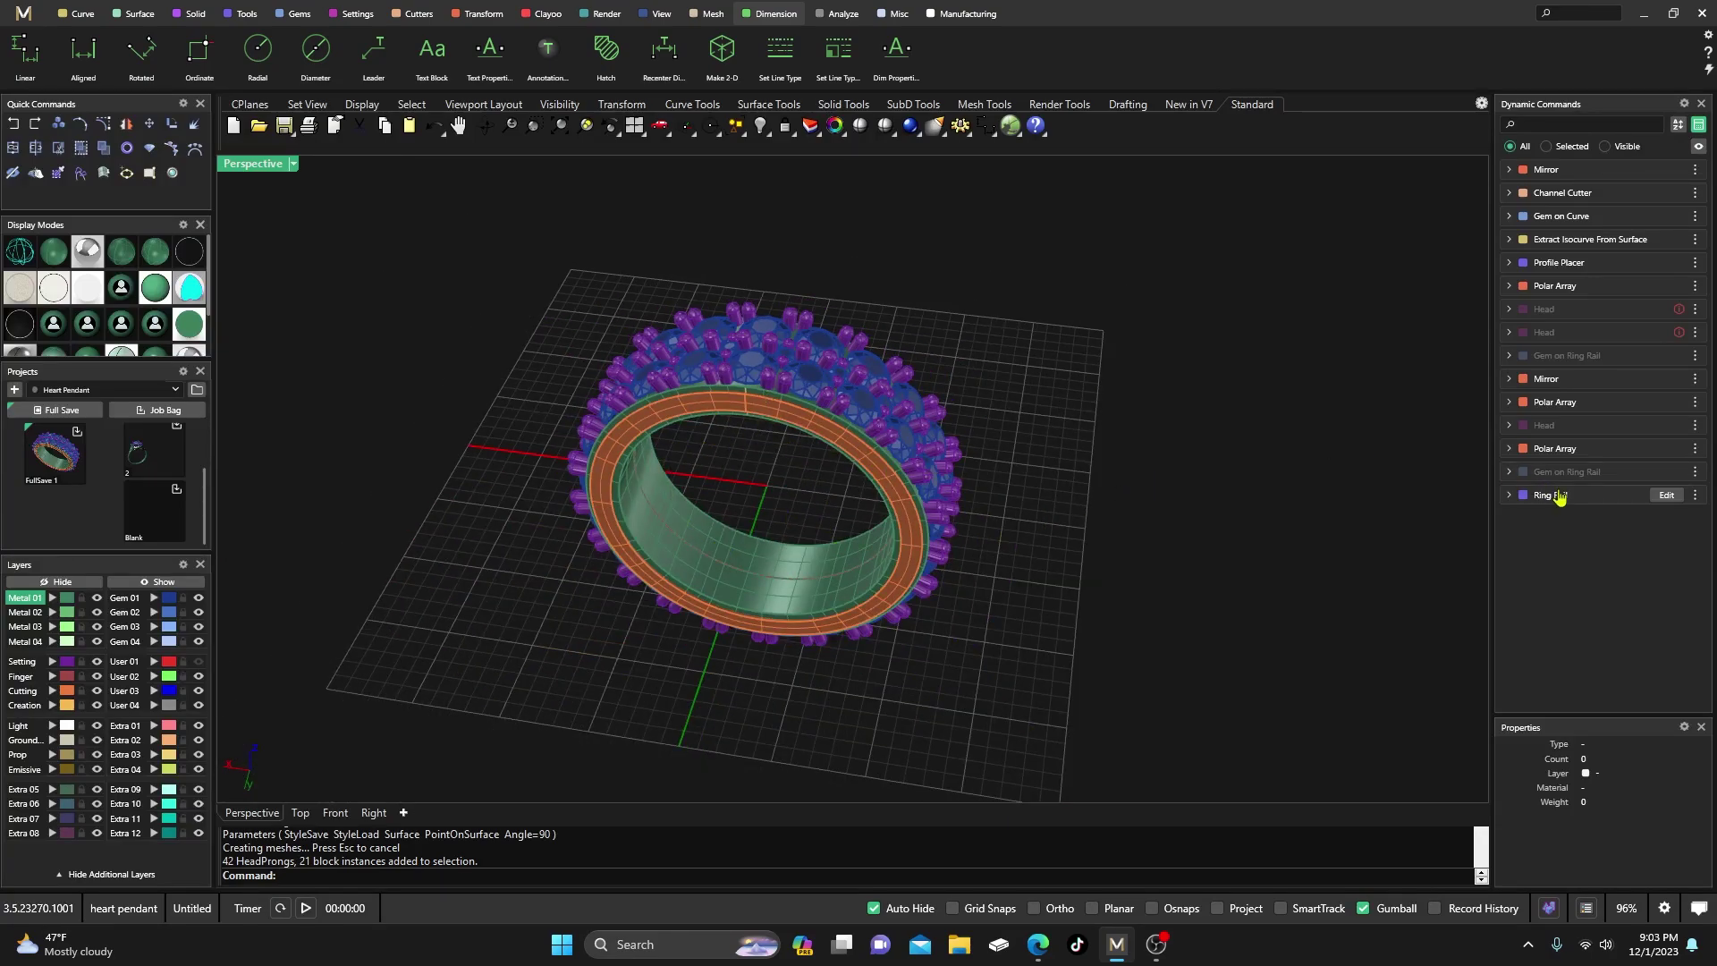
{"action": "left_click", "coordinate": [1666, 496]}
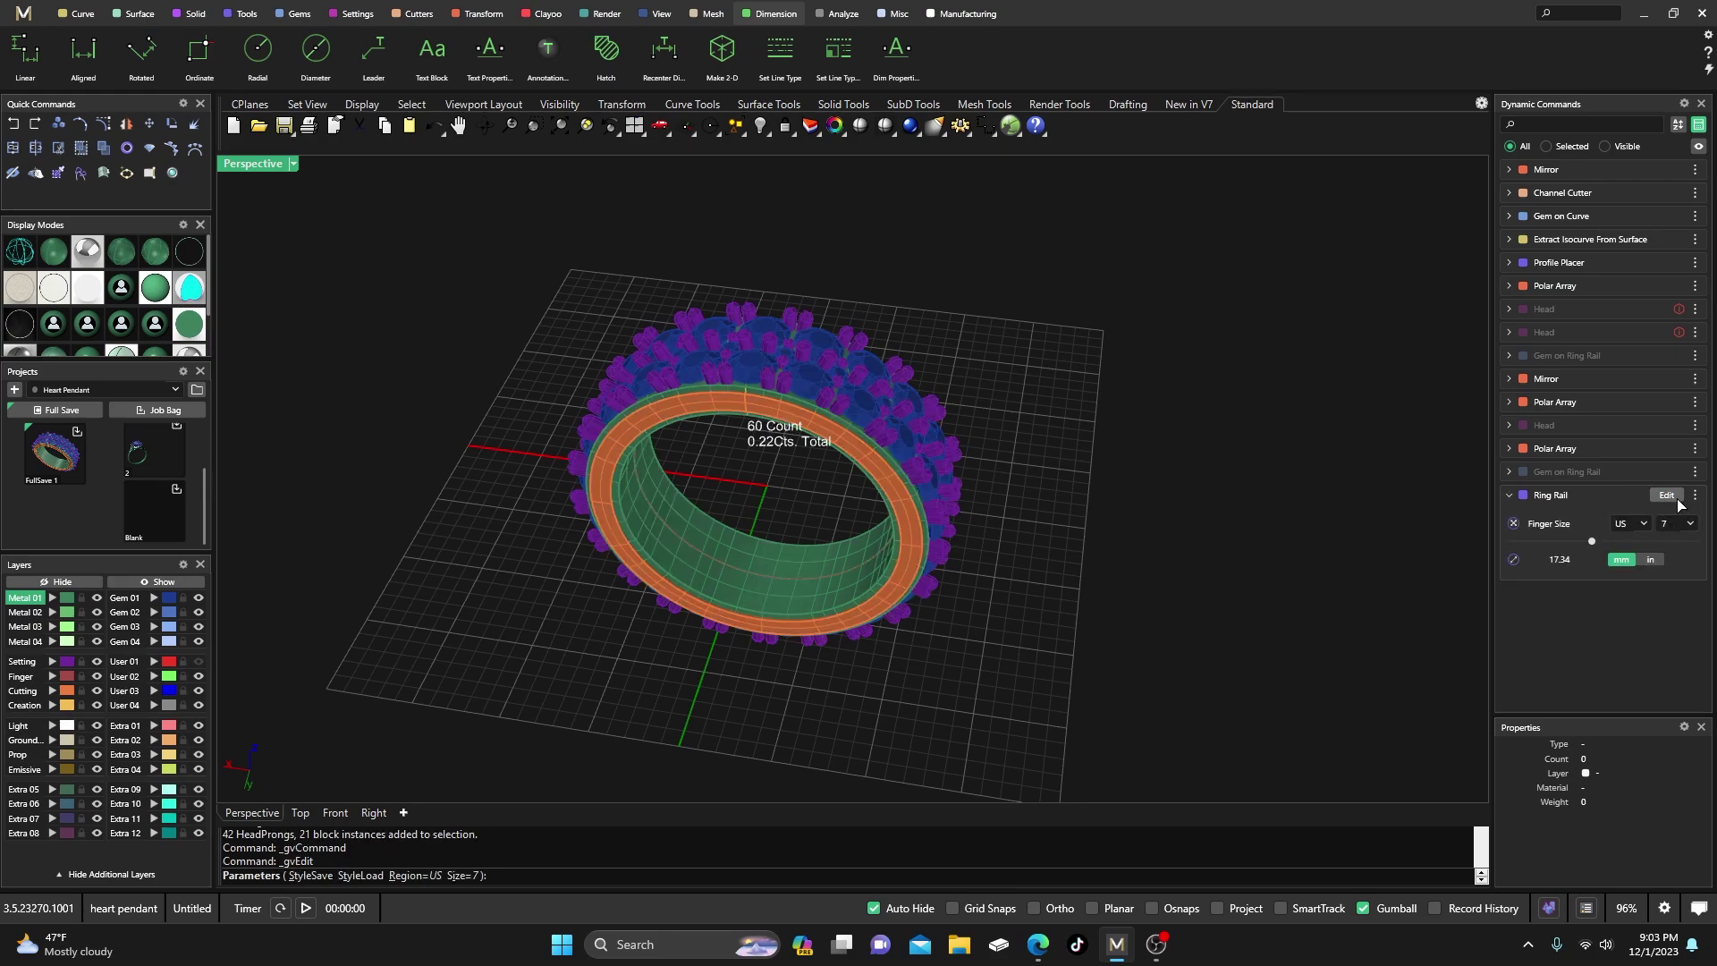
{"action": "left_click", "coordinate": [1690, 524]}
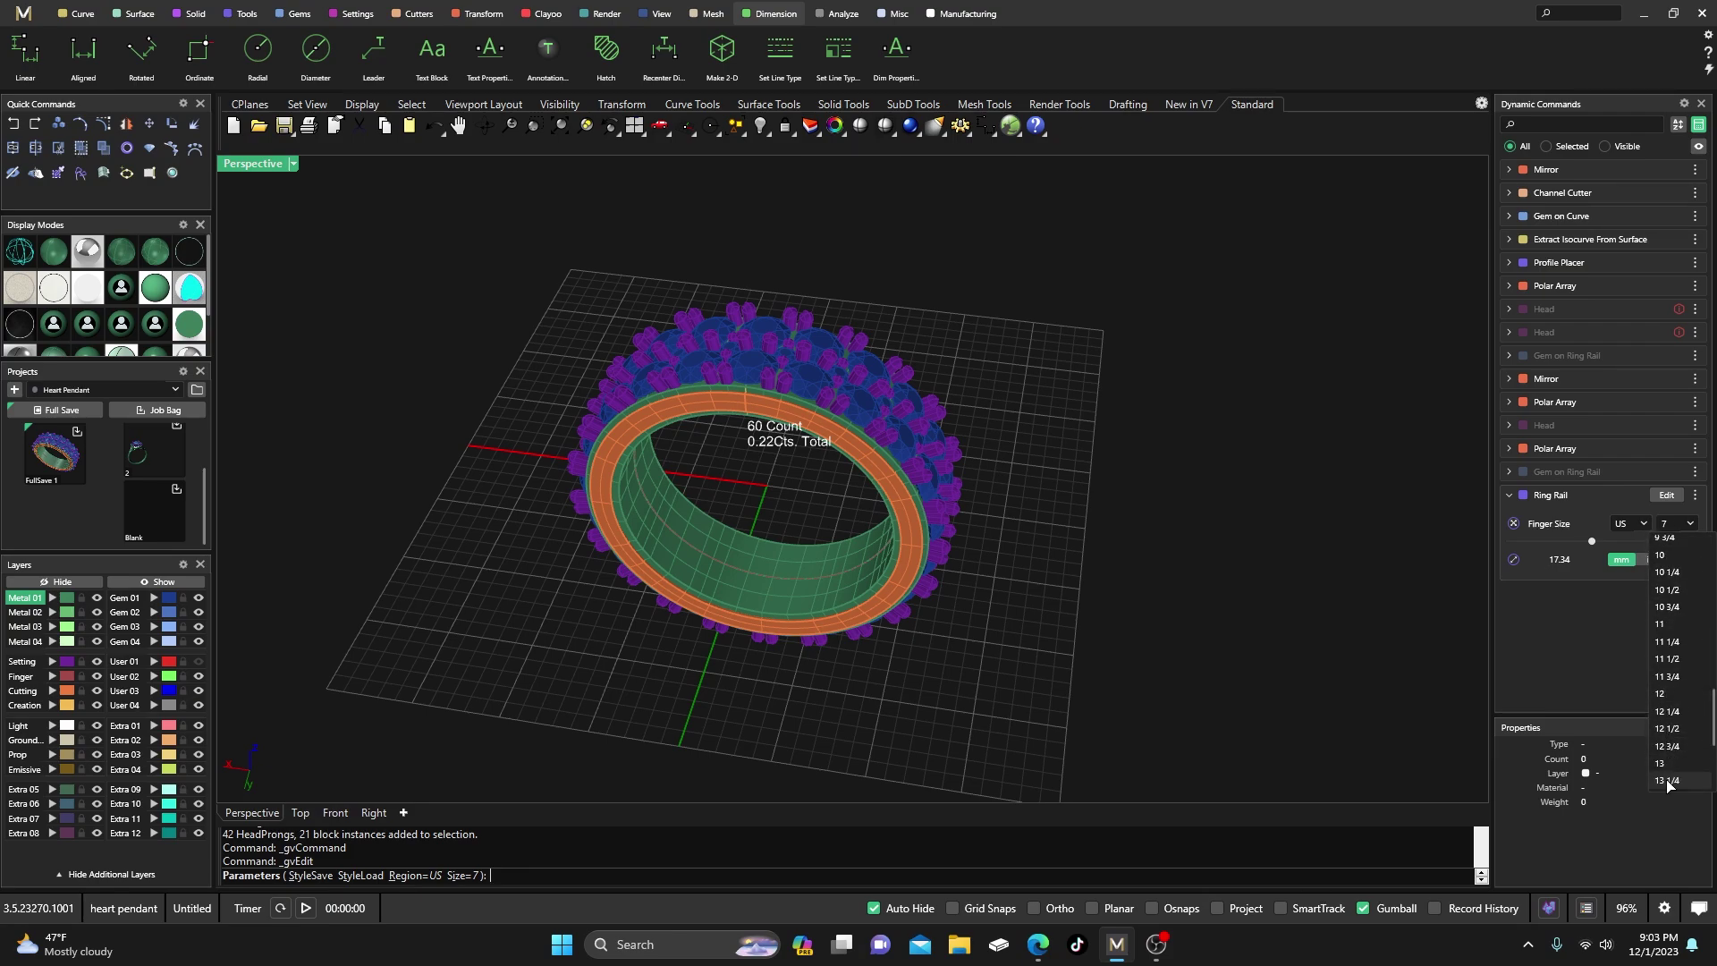
{"action": "left_click", "coordinate": [1663, 768]}
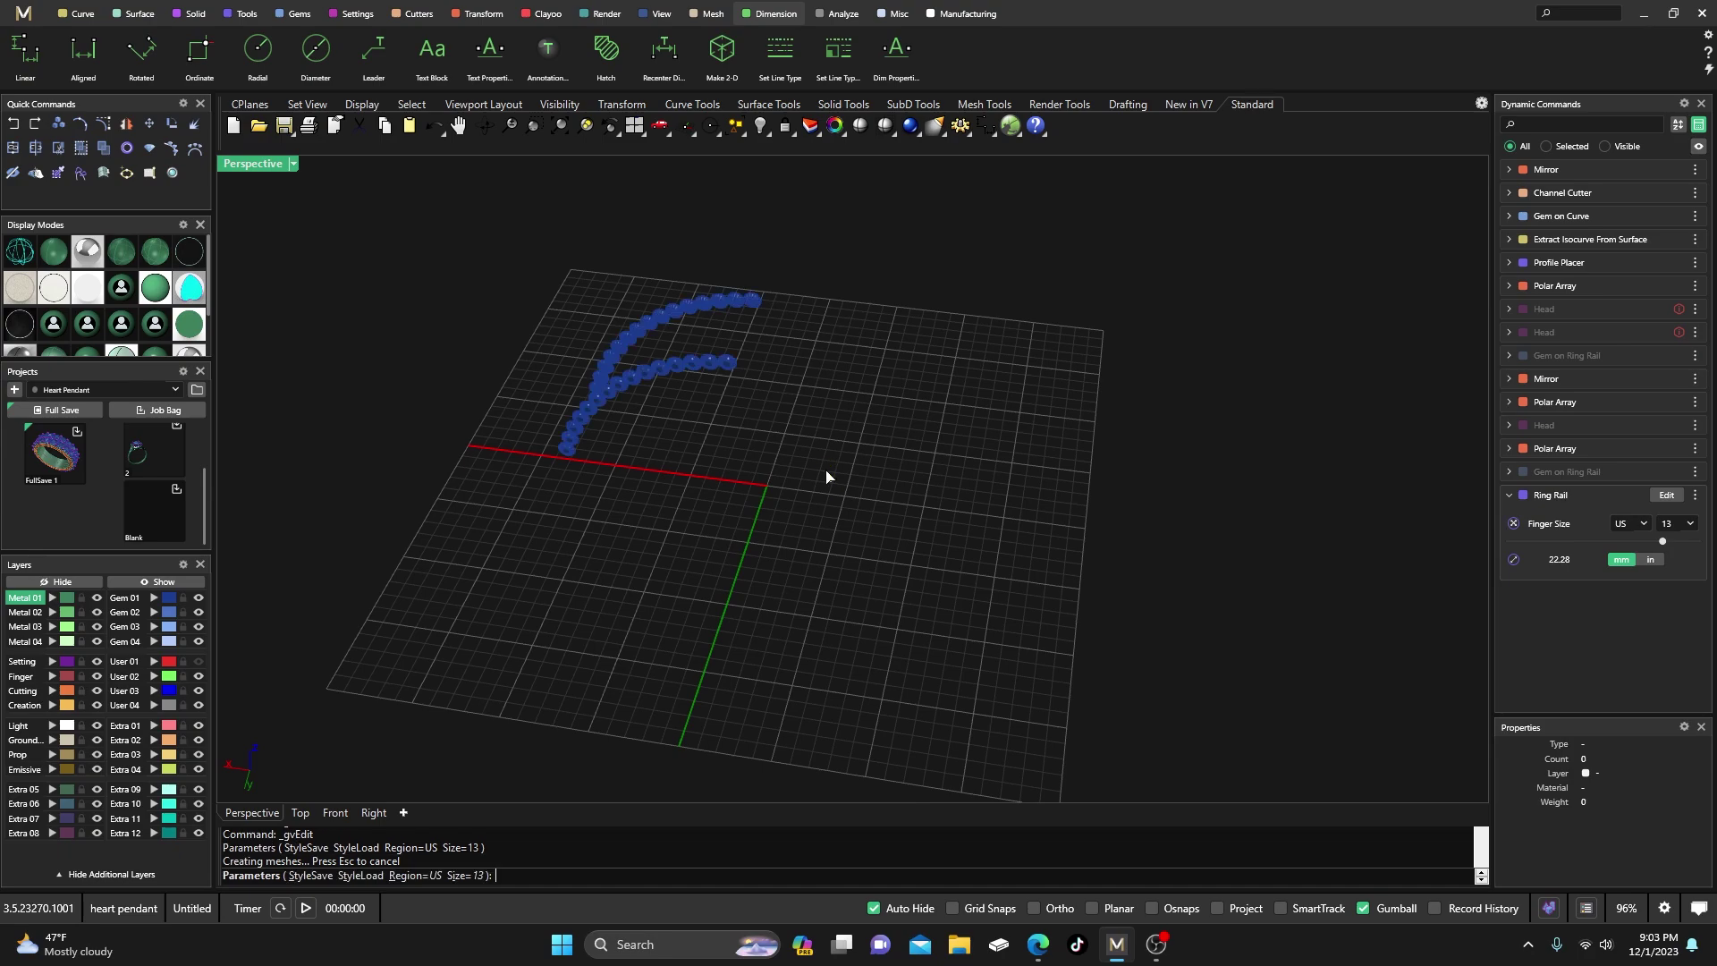
{"action": "mouse_move", "coordinate": [796, 467]}
{"action": "right_mouse_down"}
{"action": "mouse_move", "coordinate": [792, 495]}
{"action": "mouse_move", "coordinate": [771, 475]}
{"action": "right_mouse_up"}
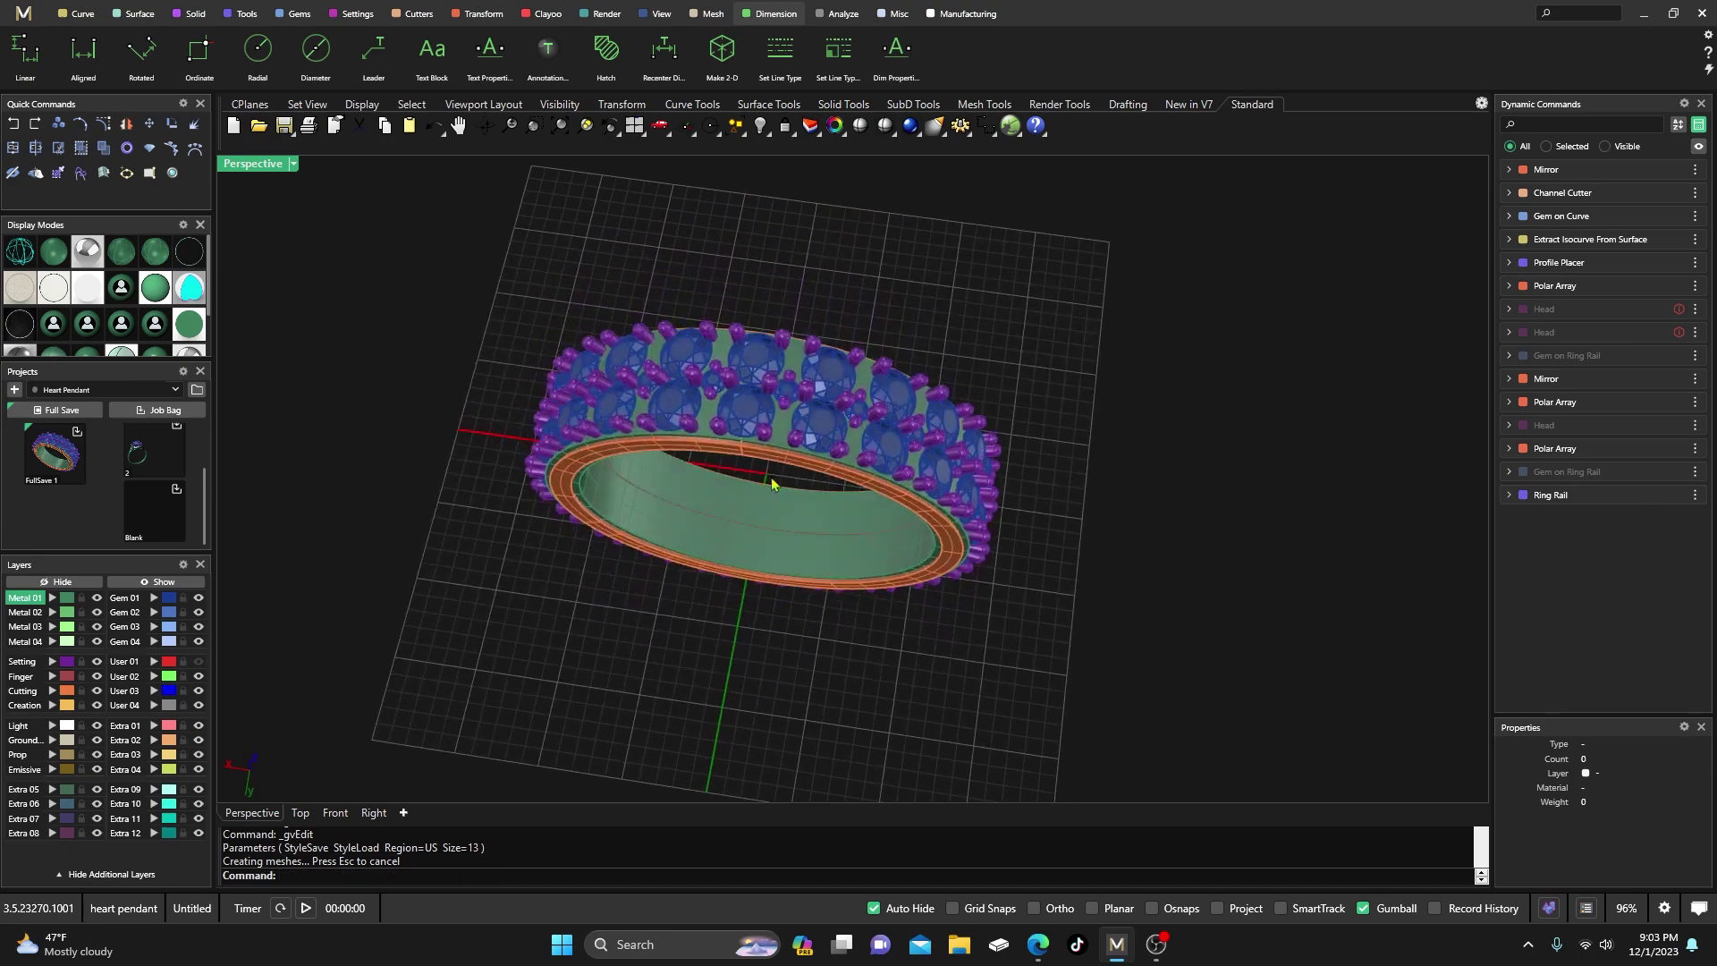
- Set the object count of the large gems' polar array to 27
{"action": "scroll", "coordinate": [762, 404], "scroll_direction": "up", "scroll_amount": 3}
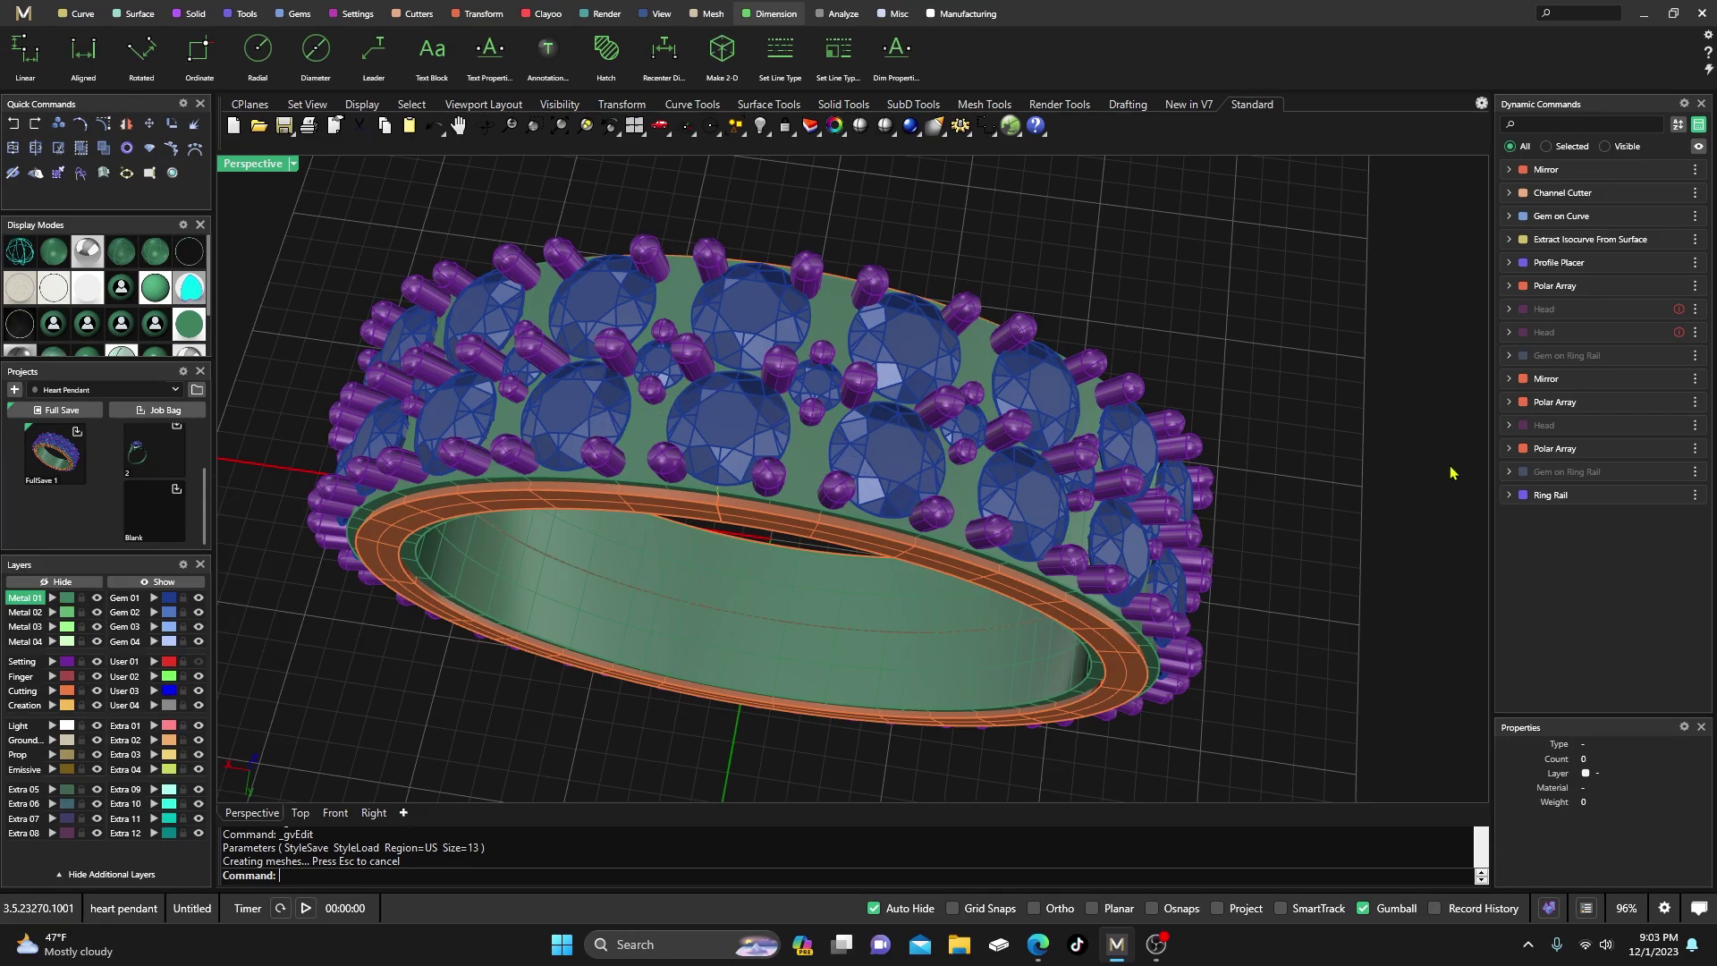
{"action": "mouse_move", "coordinate": [1563, 458]}
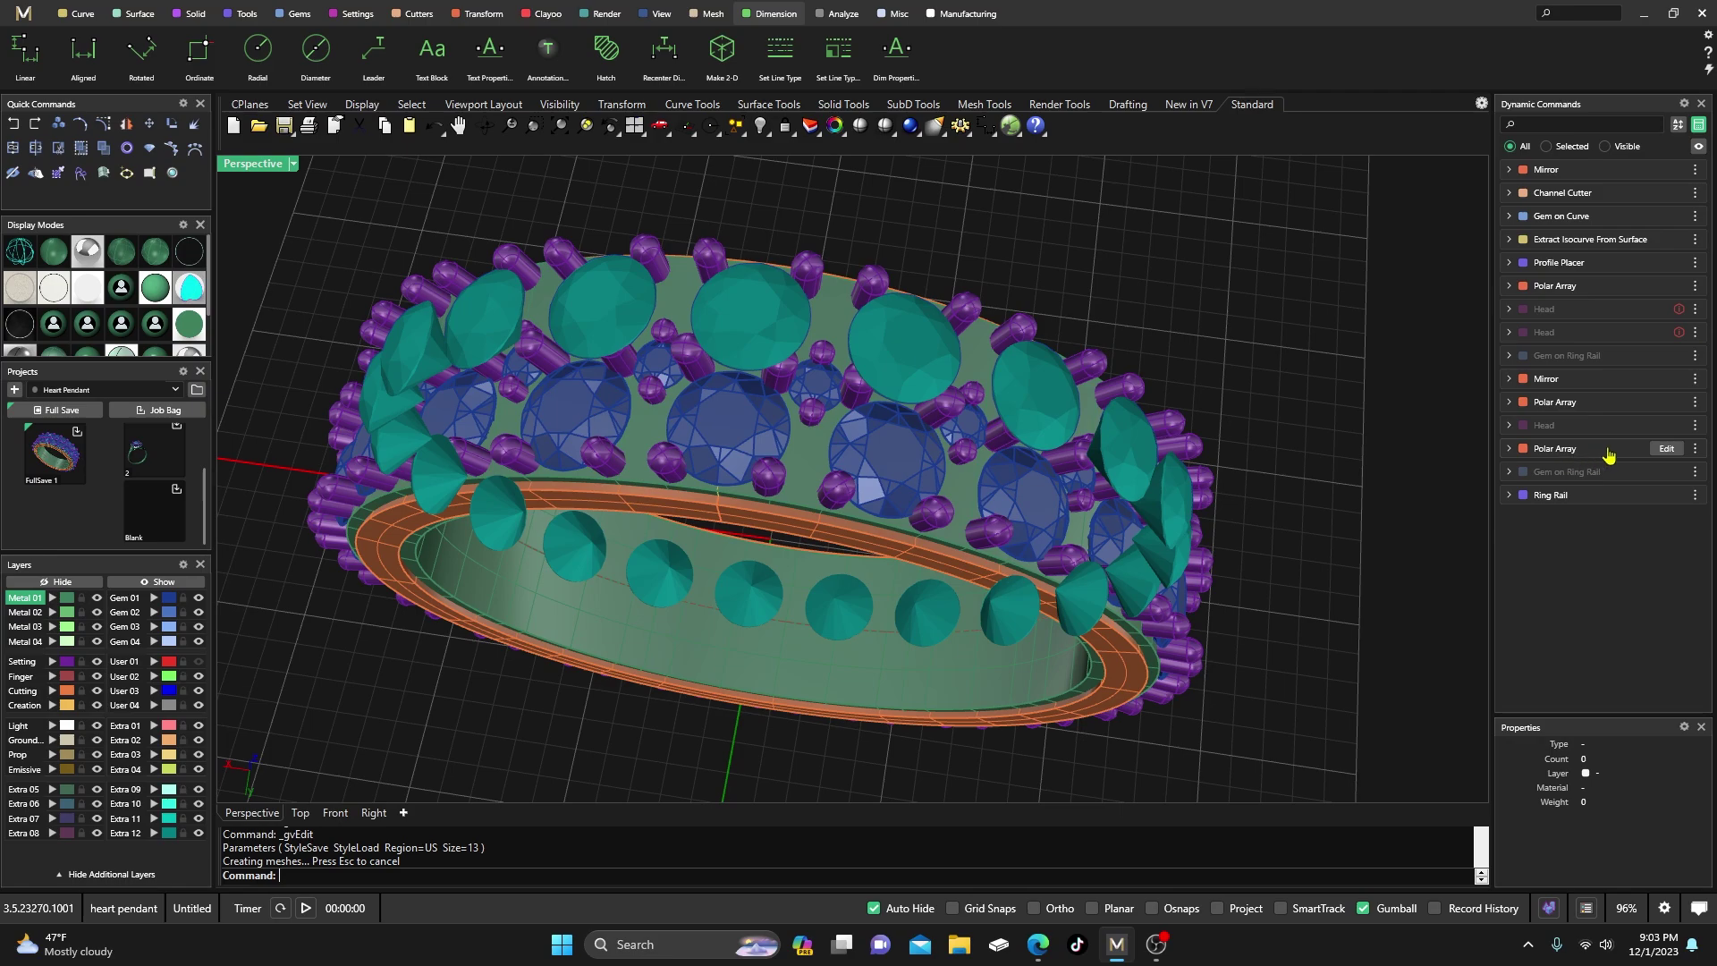
{"action": "left_click", "coordinate": [1666, 449]}
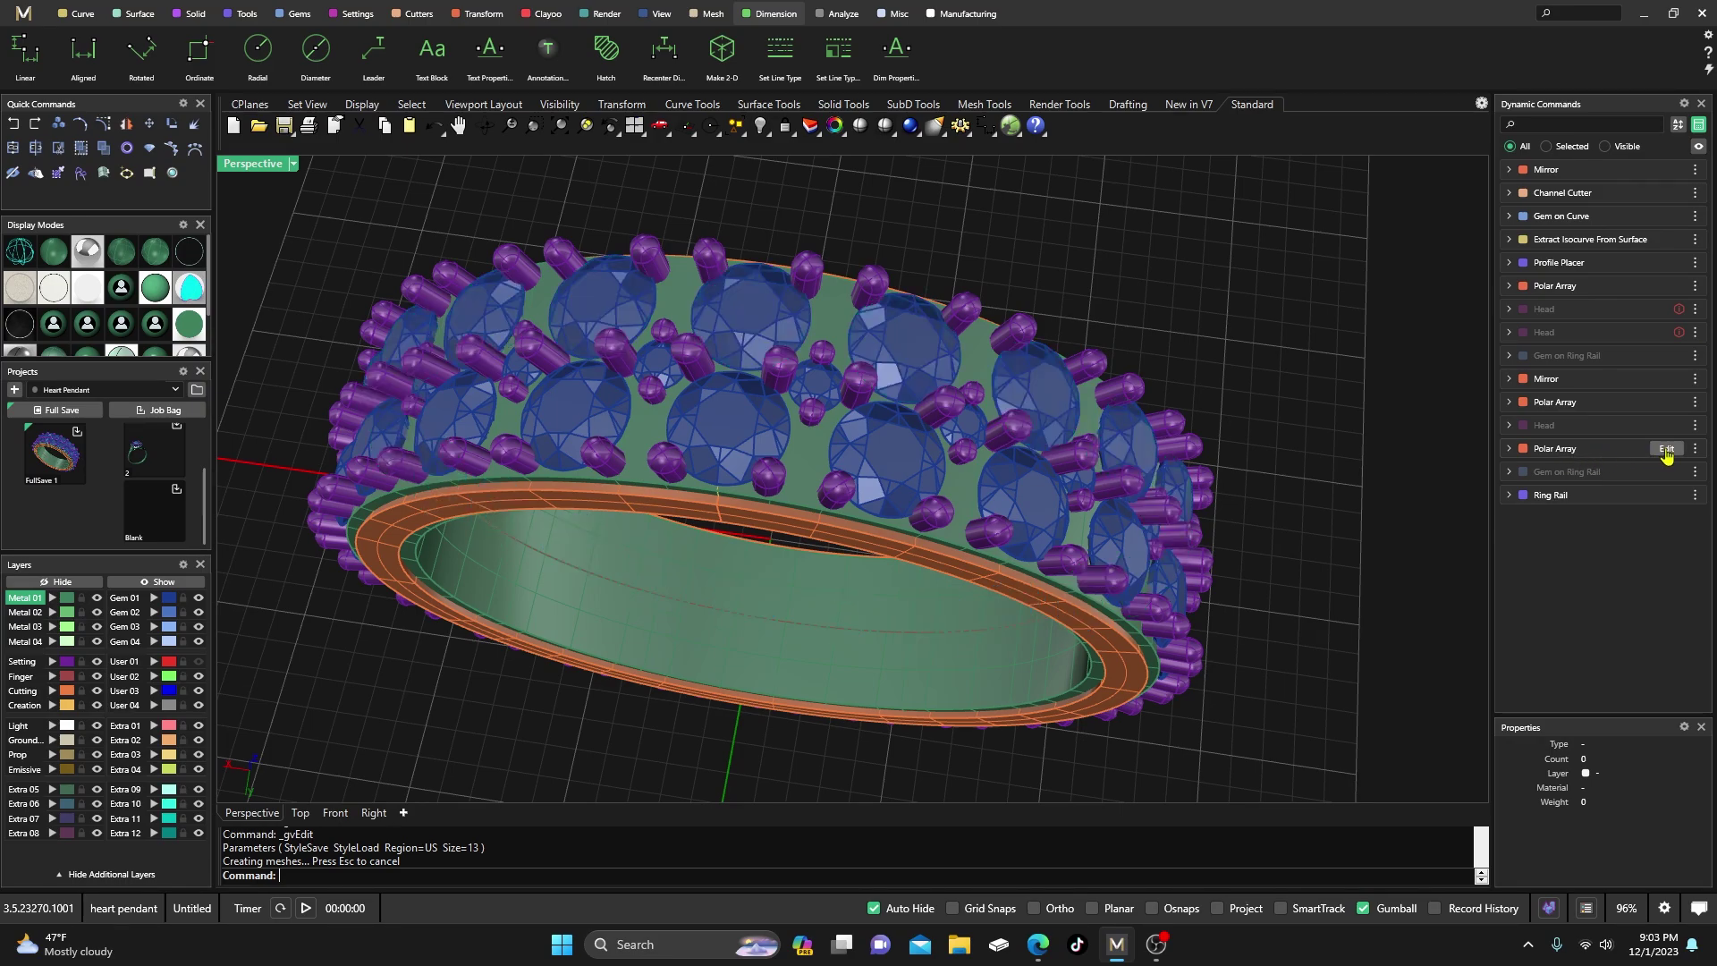
{"action": "left_click", "coordinate": [1666, 449]}
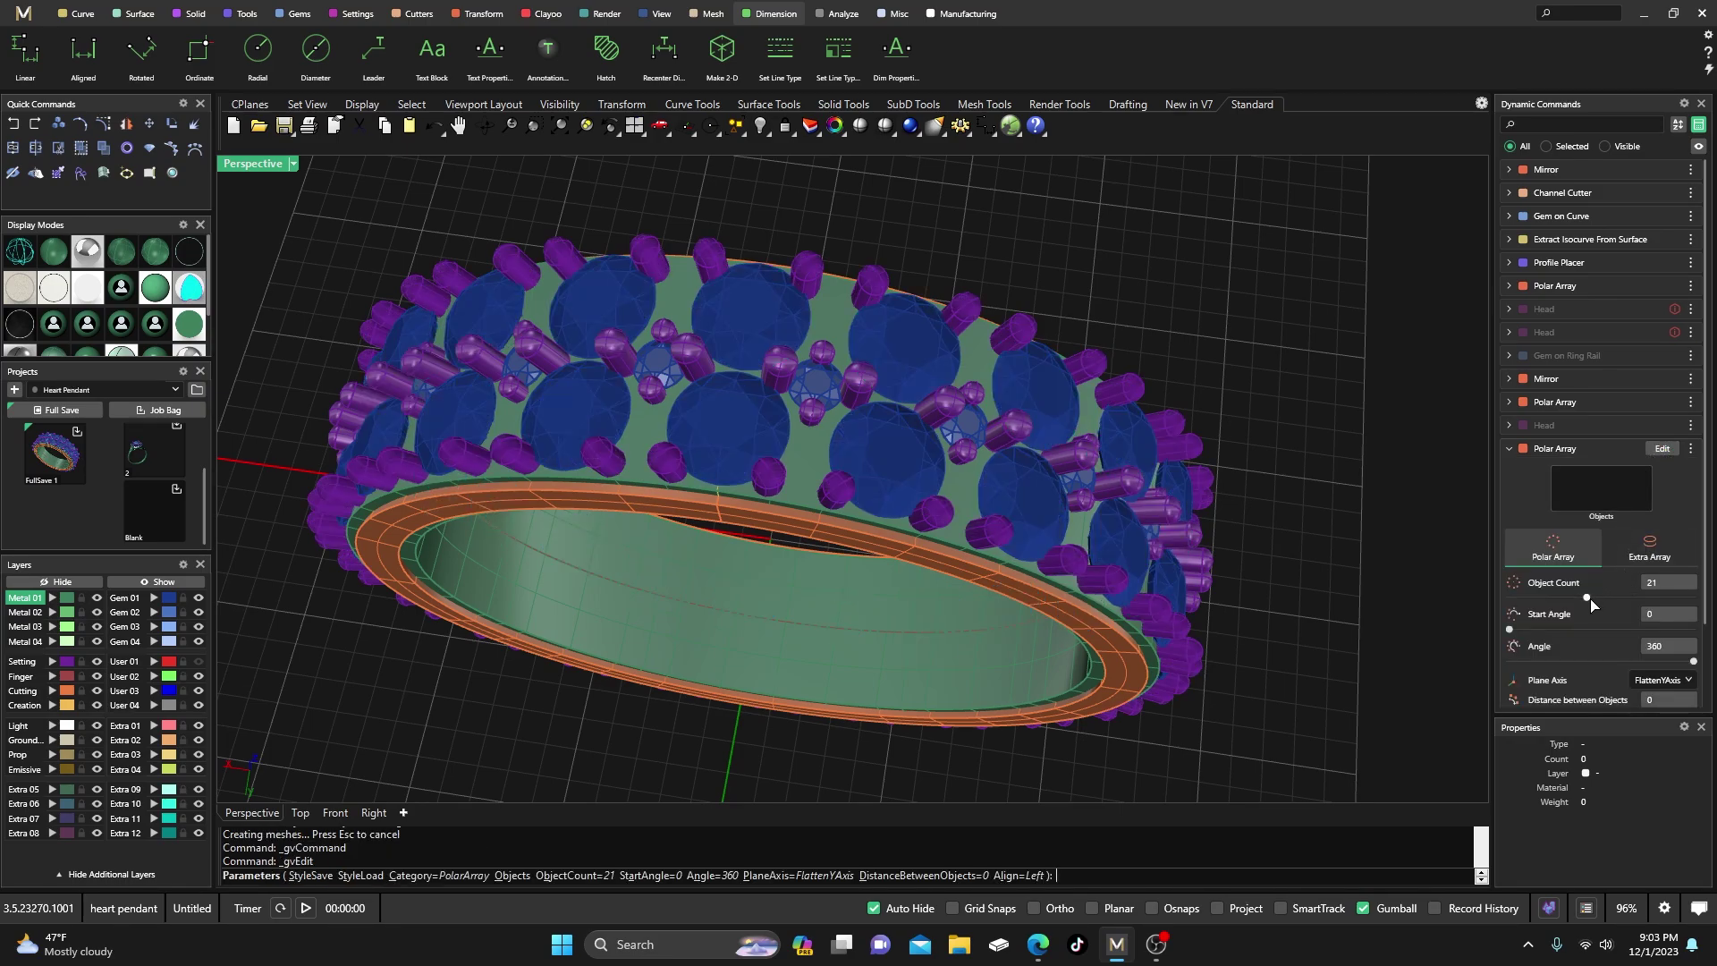
{"action": "left_click_drag", "start_coordinate": [1596, 599], "coordinate": [1604, 599]}
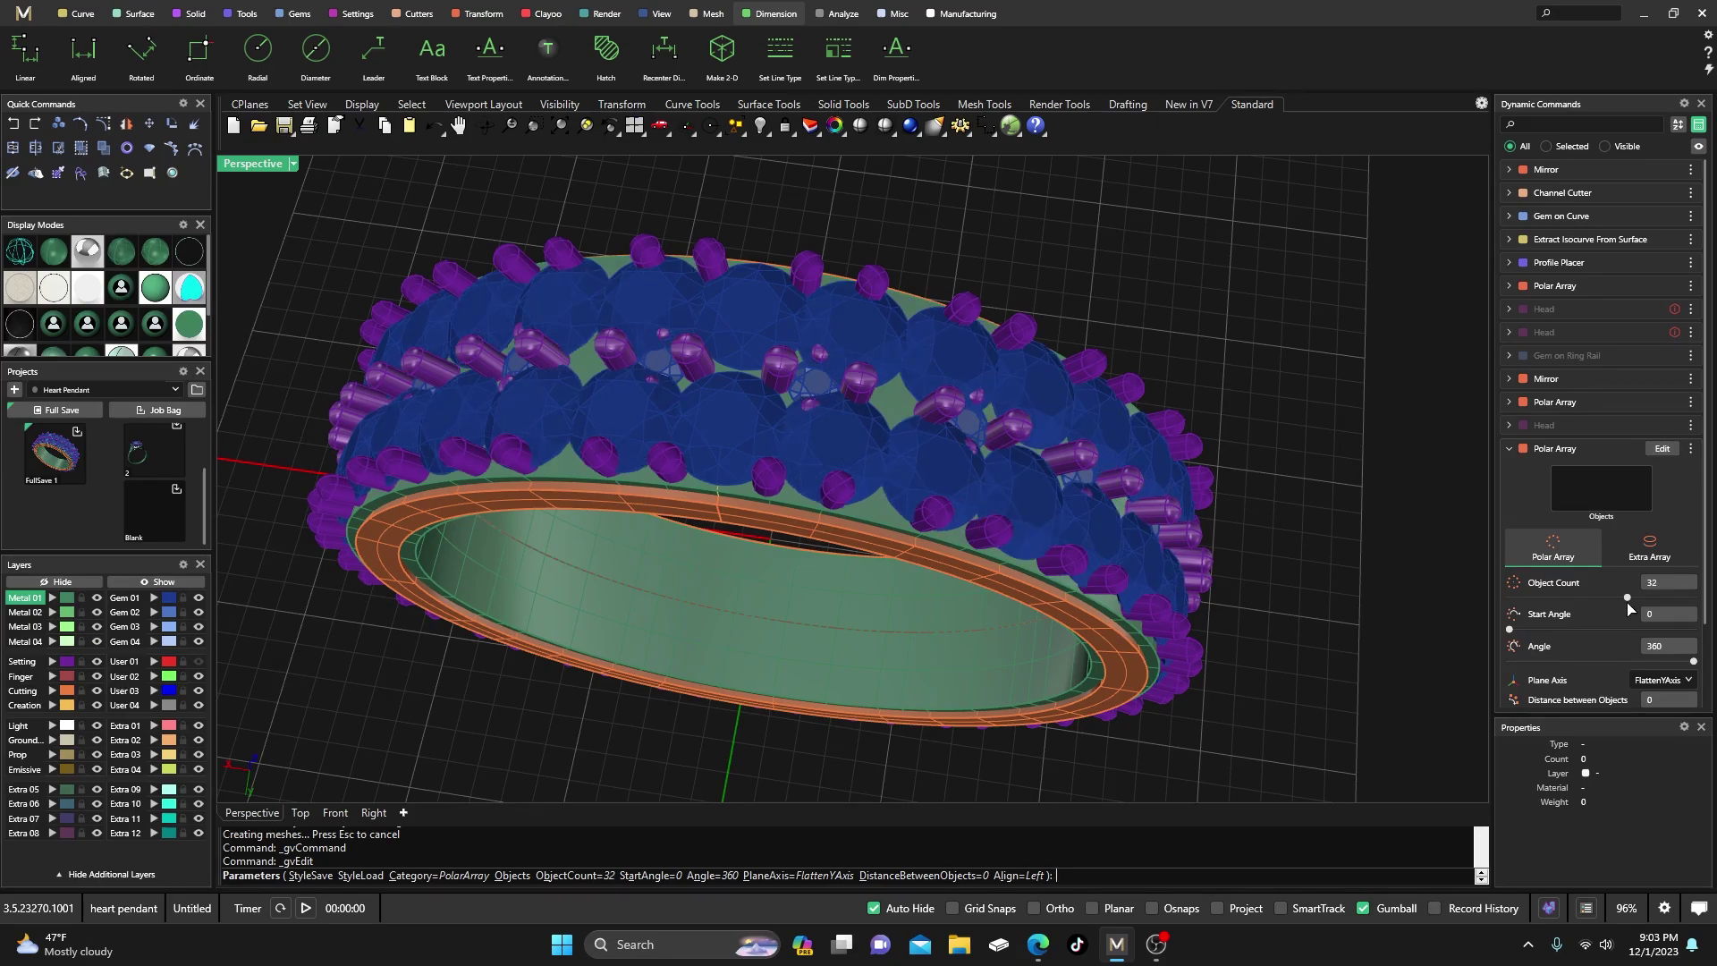
{"action": "left_click_drag", "start_coordinate": [1625, 600], "coordinate": [1623, 600]}
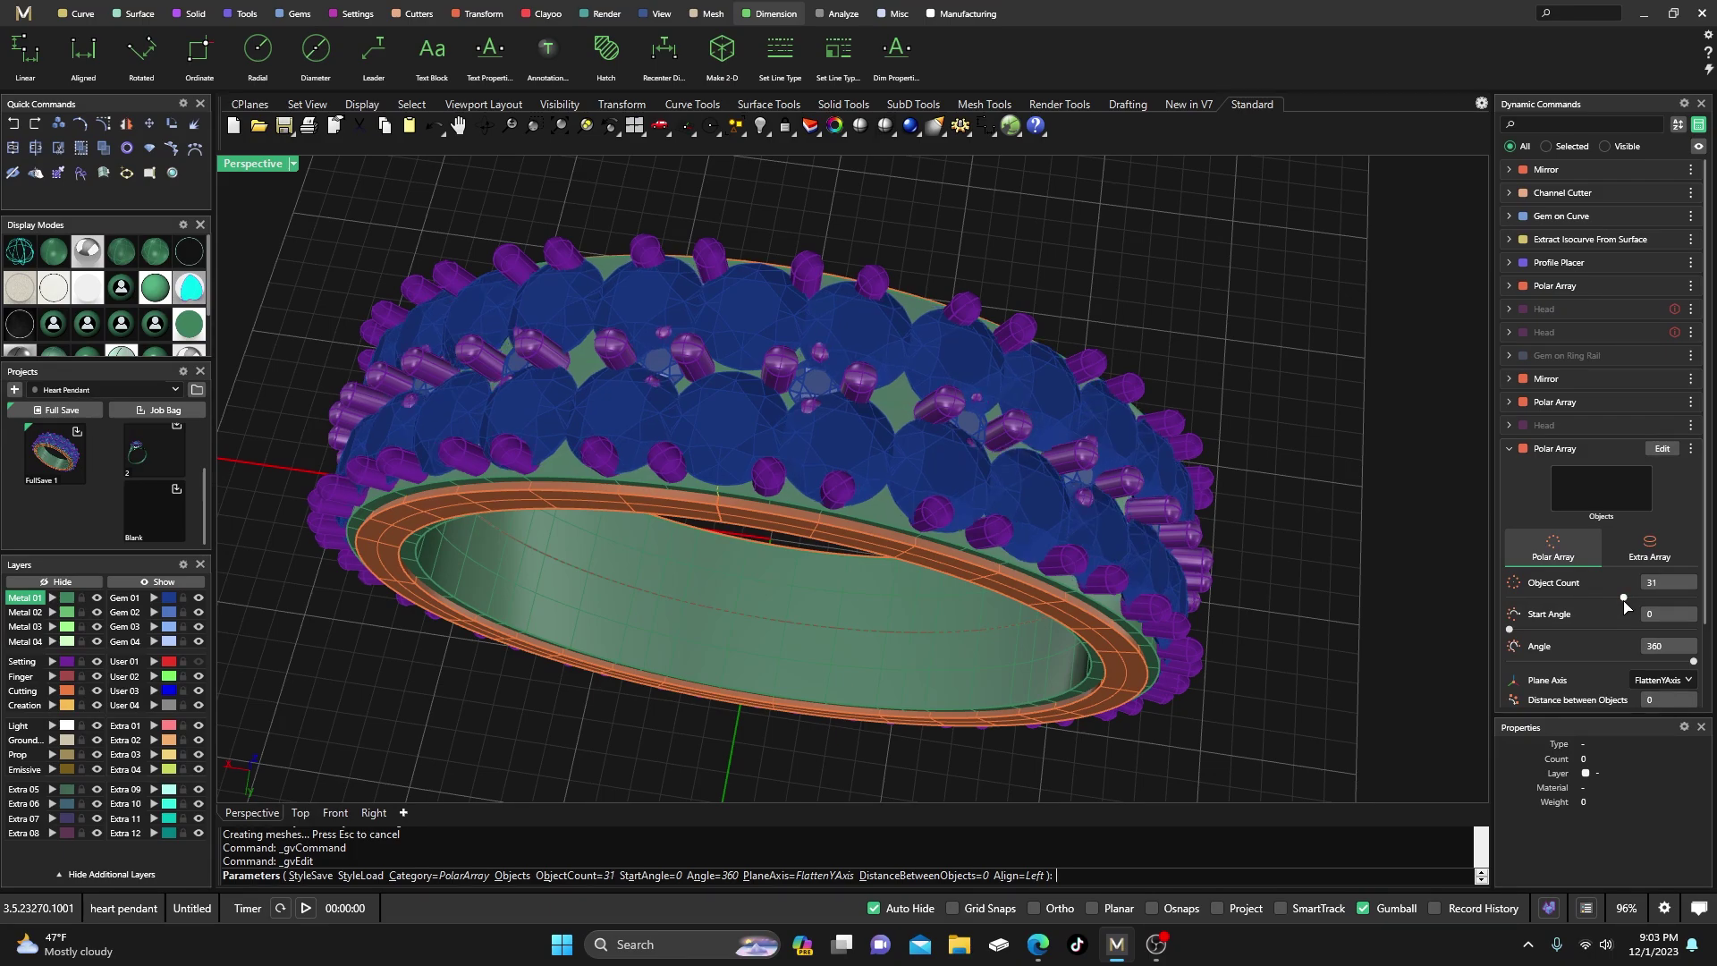
{"action": "left_click_drag", "start_coordinate": [1624, 604], "coordinate": [1618, 606]}
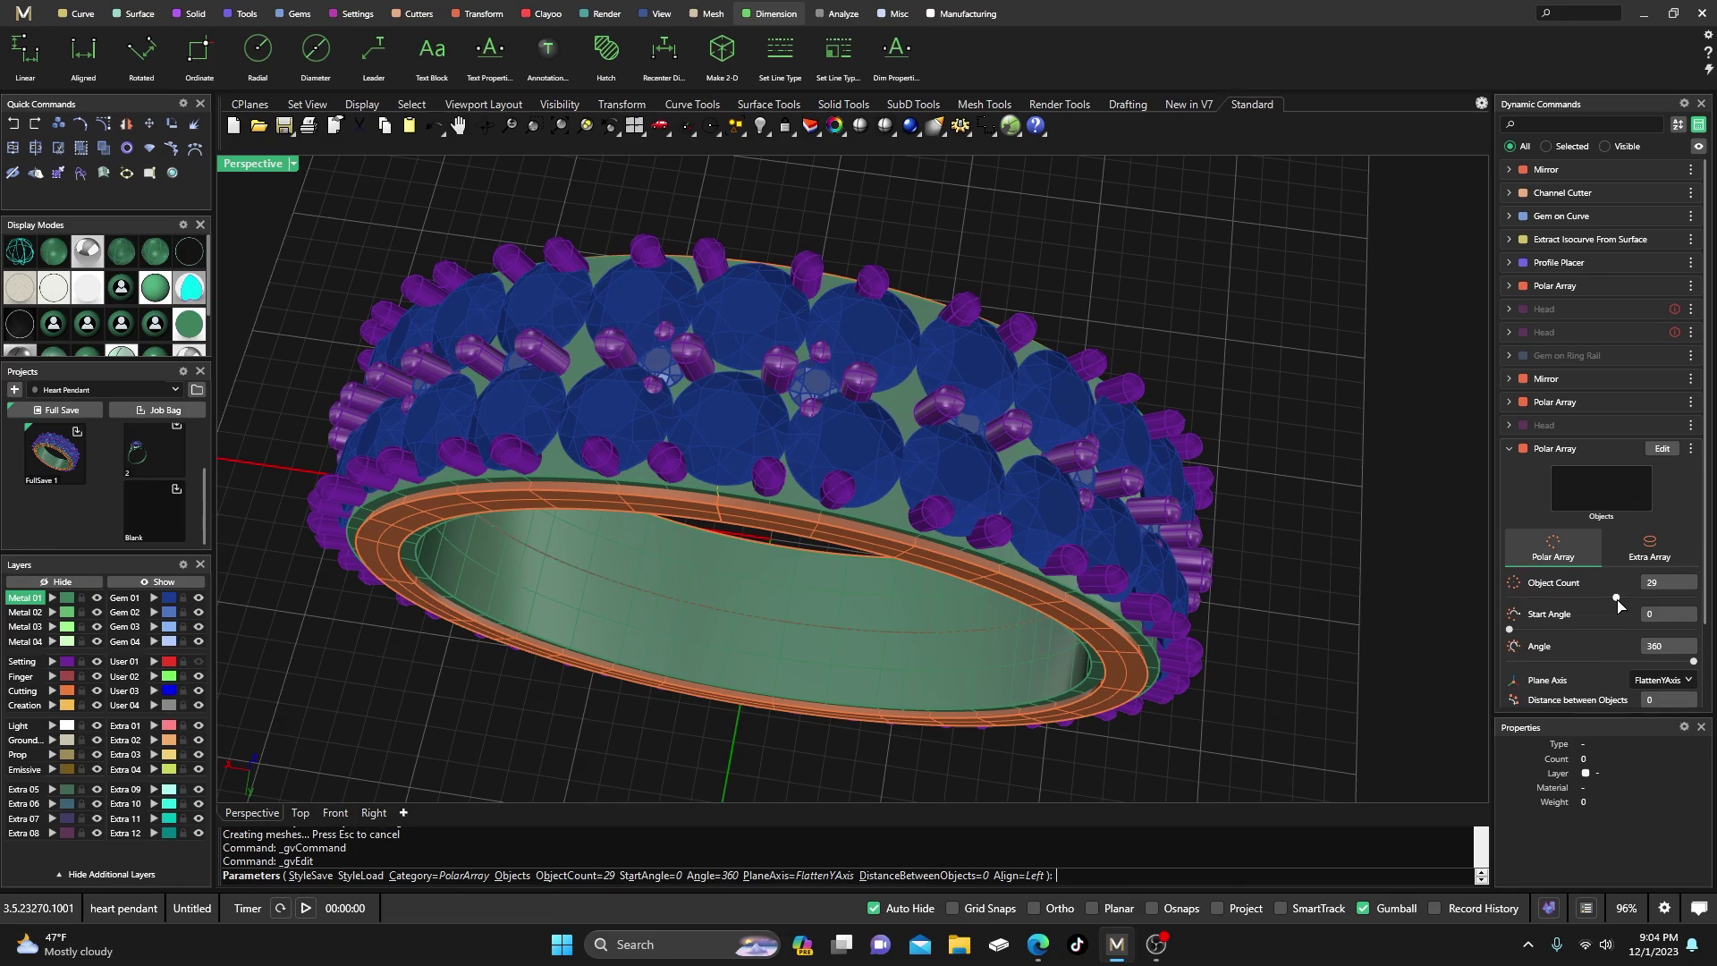
{"action": "left_click_drag", "start_coordinate": [1617, 605], "coordinate": [1611, 603]}
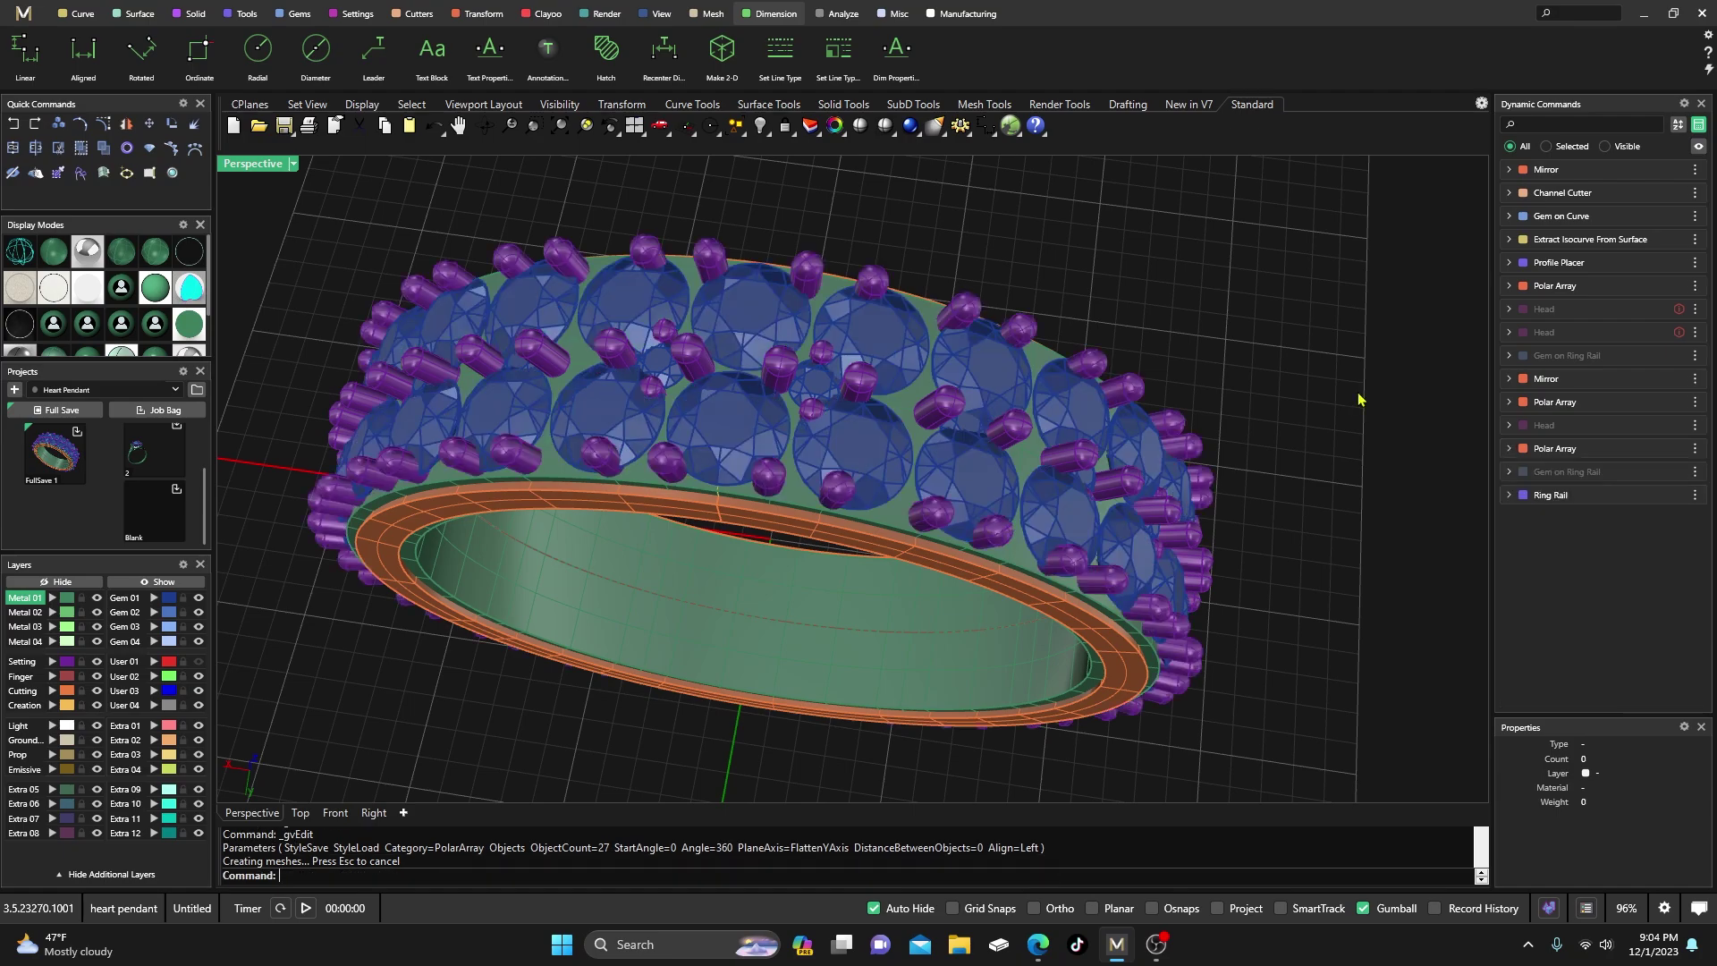
- Try to raise the object count of the large gems' prong polar array to 27
{"action": "mouse_move", "coordinate": [1554, 410]}
{"action": "left_click", "coordinate": [1665, 401]}
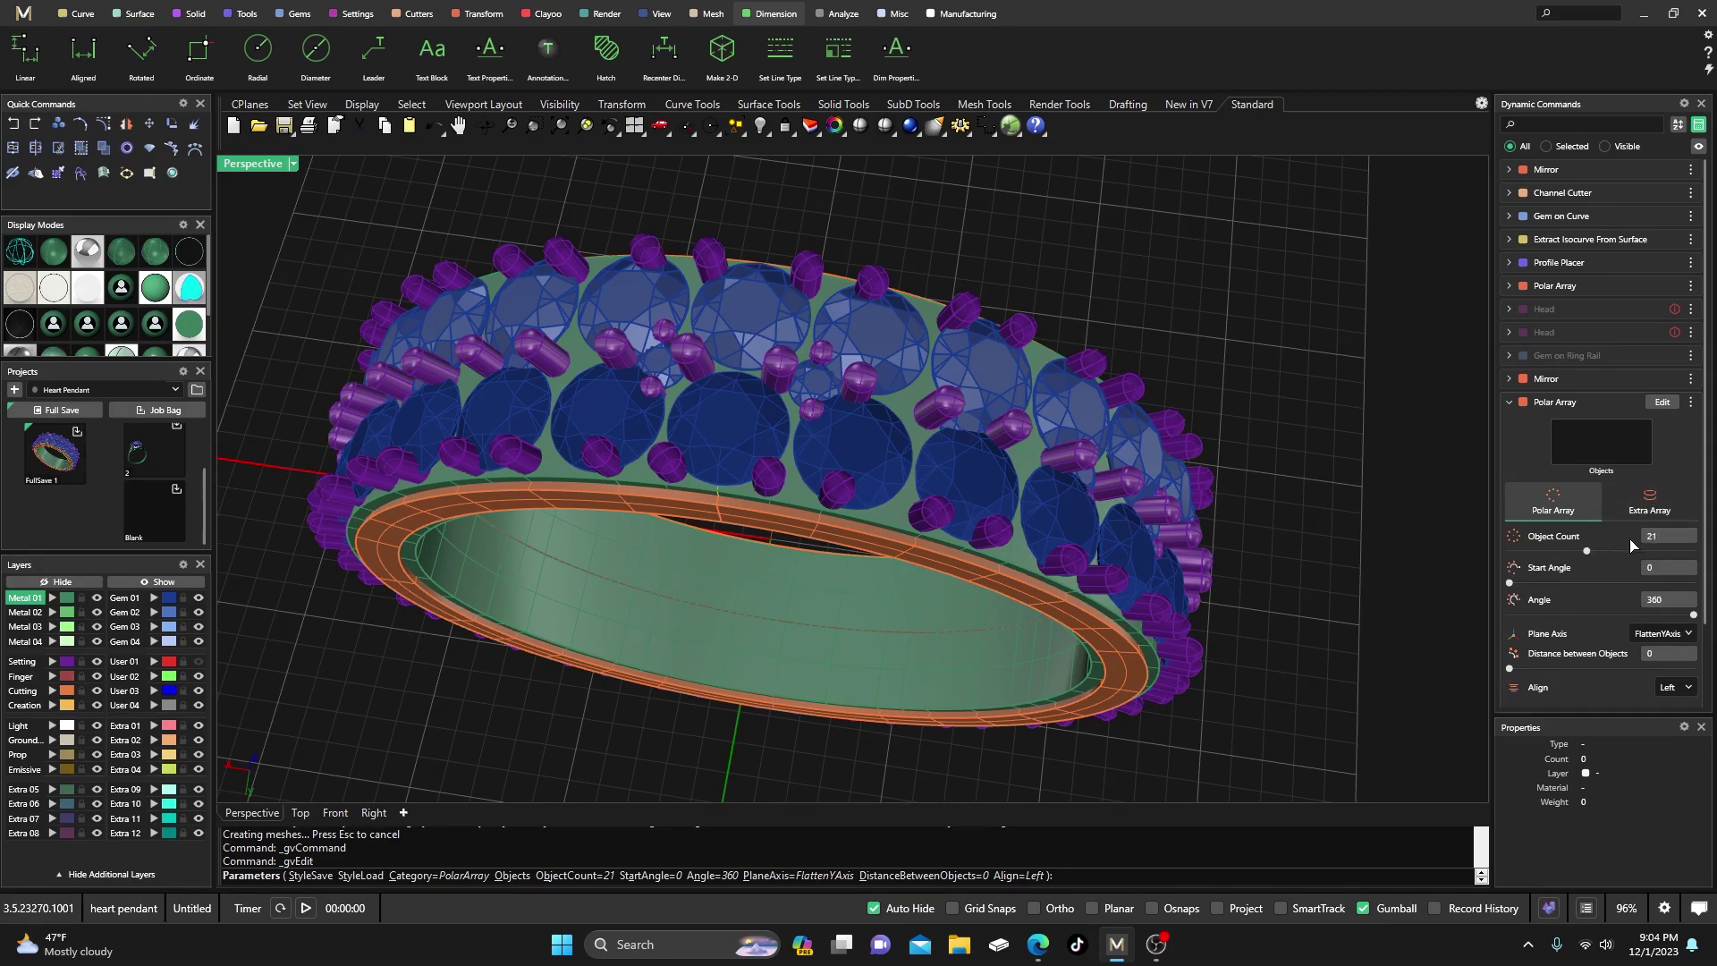
{"action": "left_click", "coordinate": [1652, 537]}
{"action": "type", "text": "27"}
{"action": "key", "text": "Tab"}
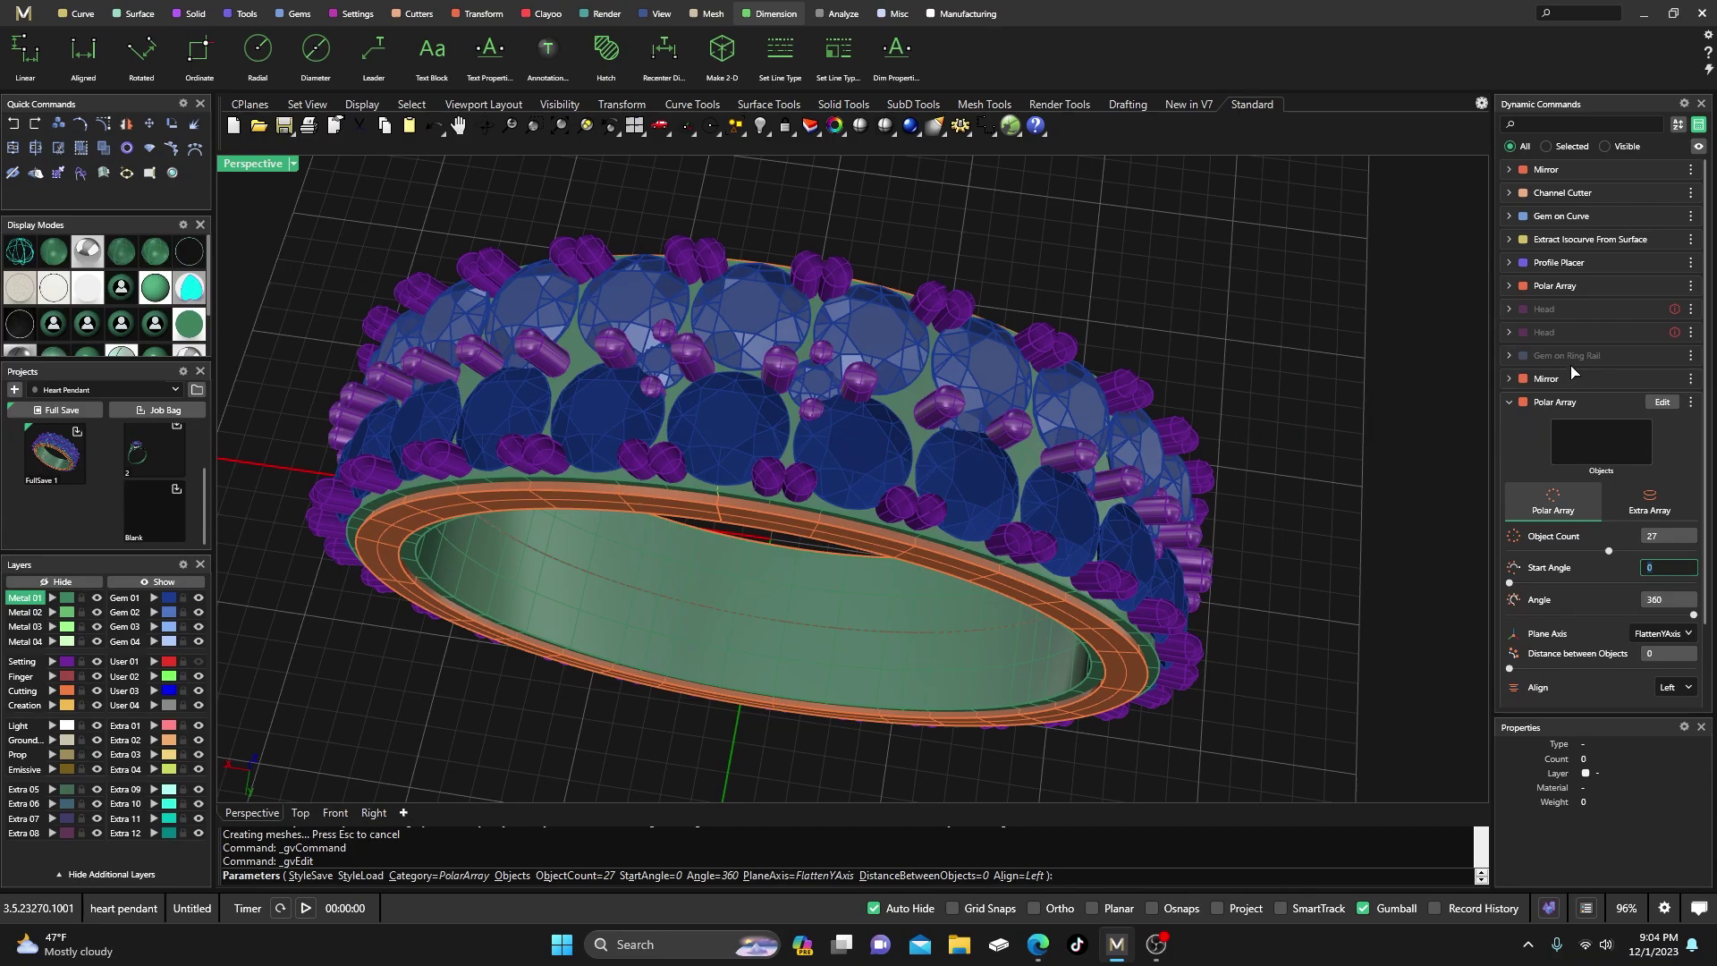
{"action": "mouse_move", "coordinate": [1574, 364]}
{"action": "right_click_drag", "start_coordinate": [815, 613], "coordinate": [748, 490]}
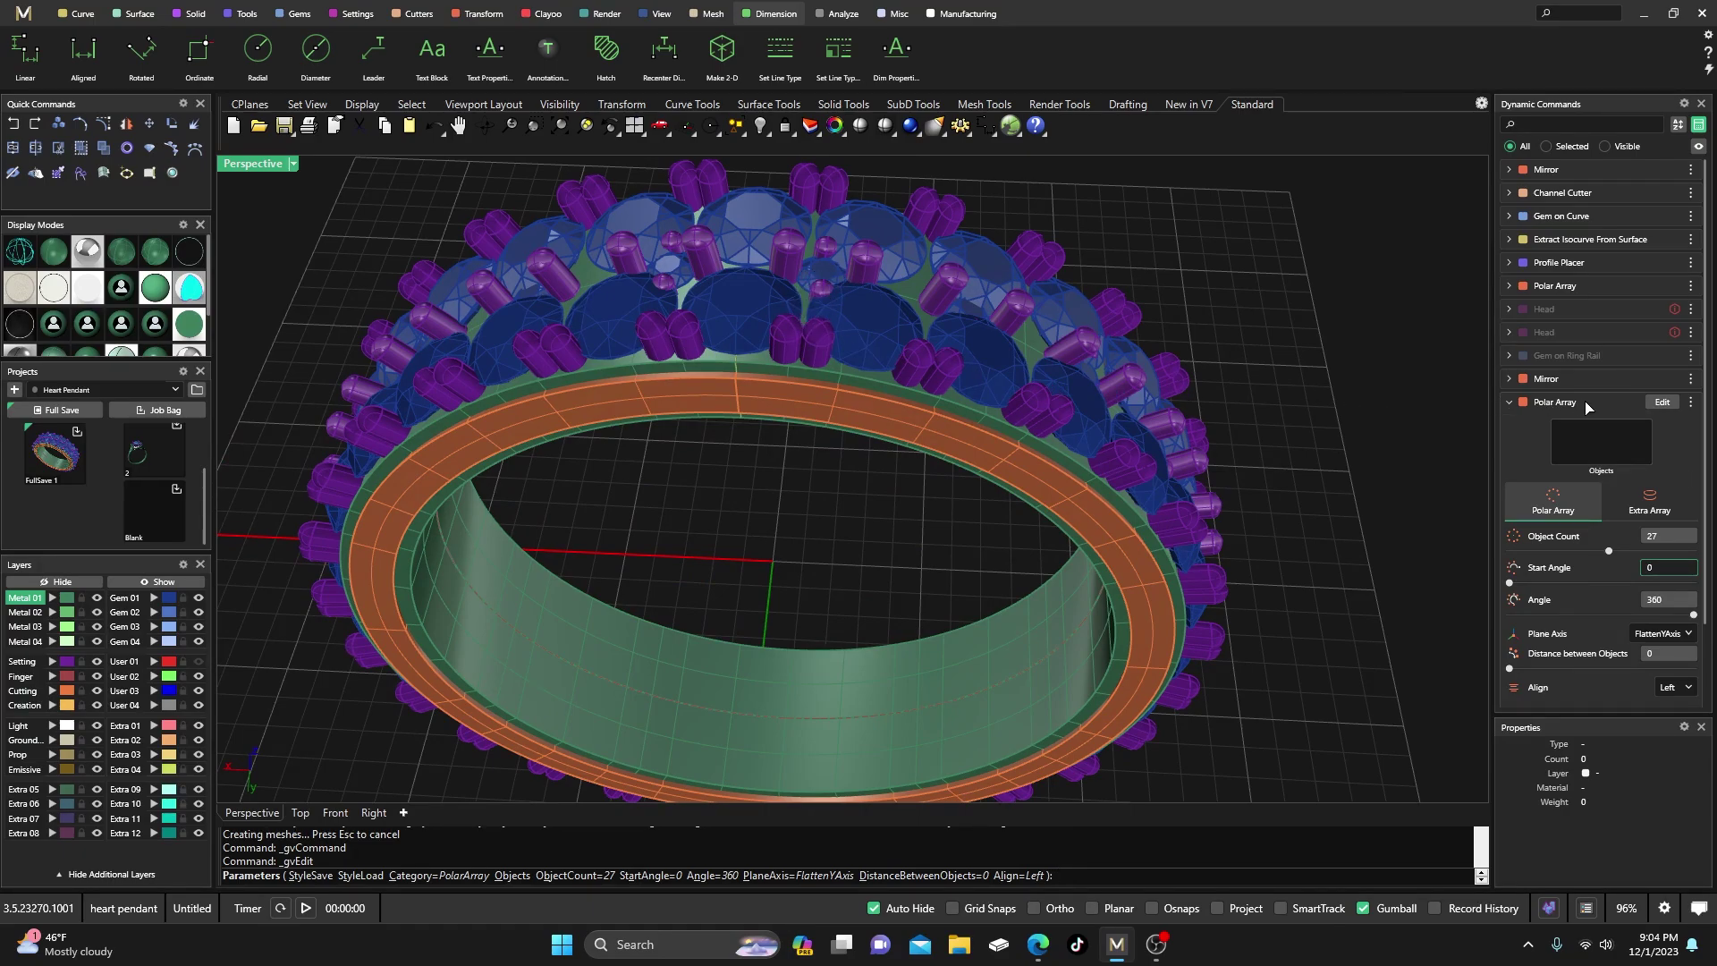
{"action": "left_click", "coordinate": [1662, 356]}
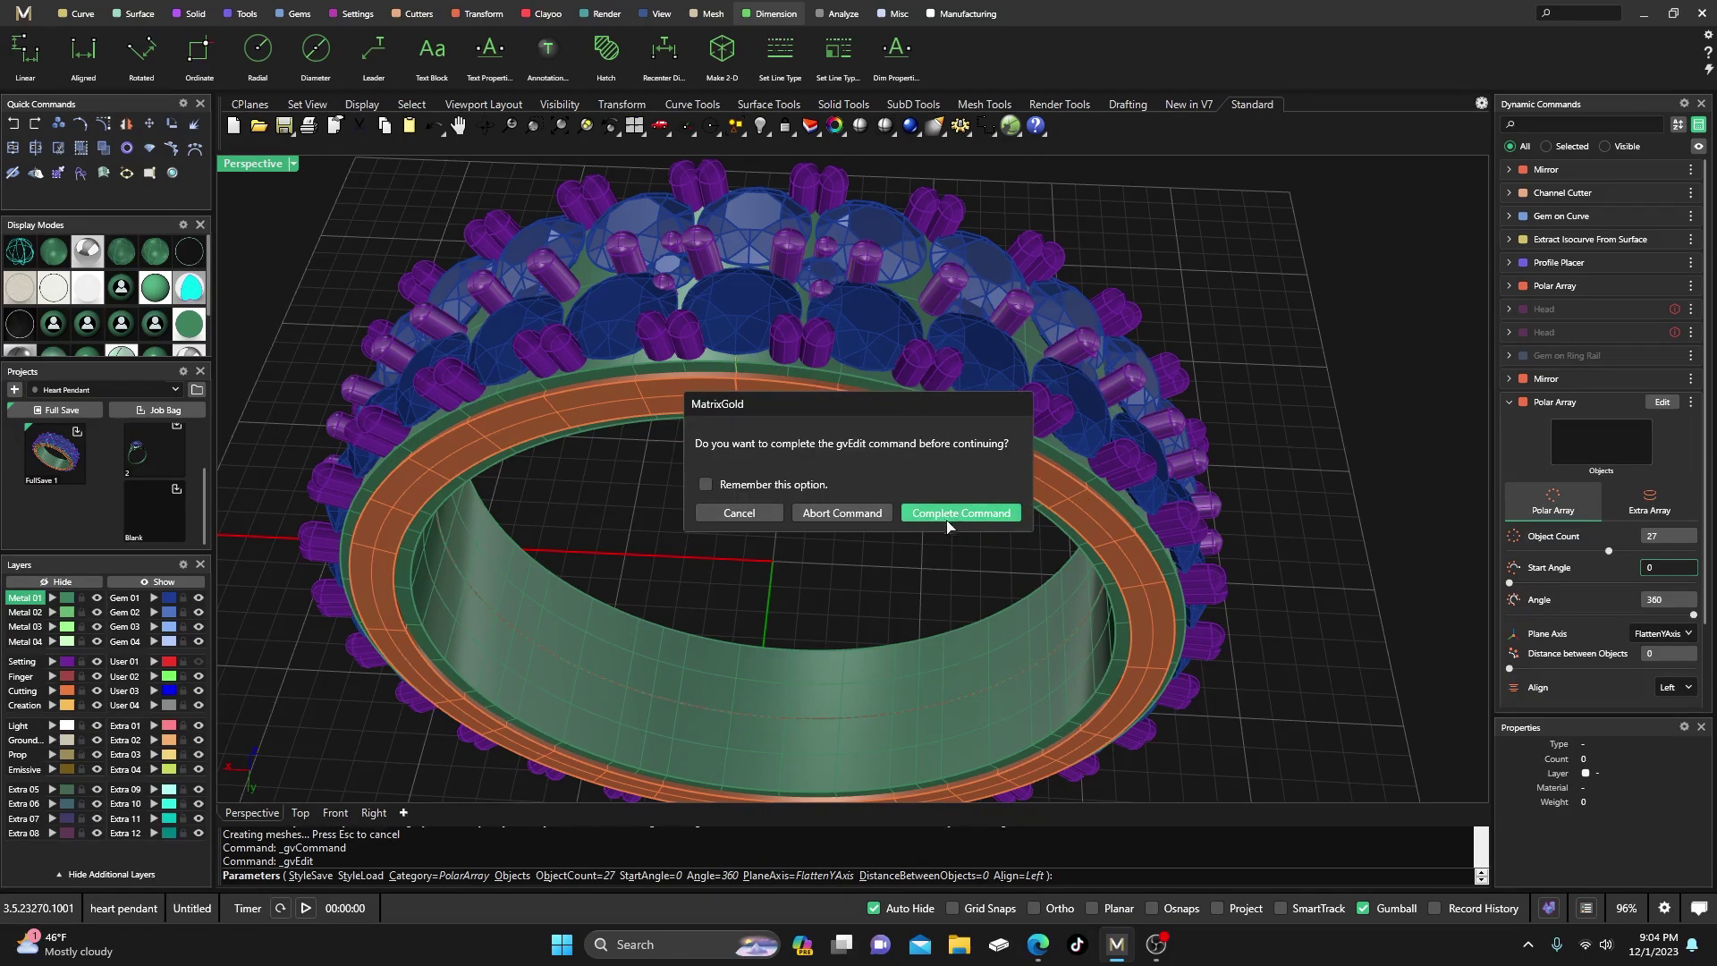
{"action": "left_click", "coordinate": [833, 516]}
{"action": "right_click_drag", "start_coordinate": [819, 516], "coordinate": [812, 548]}
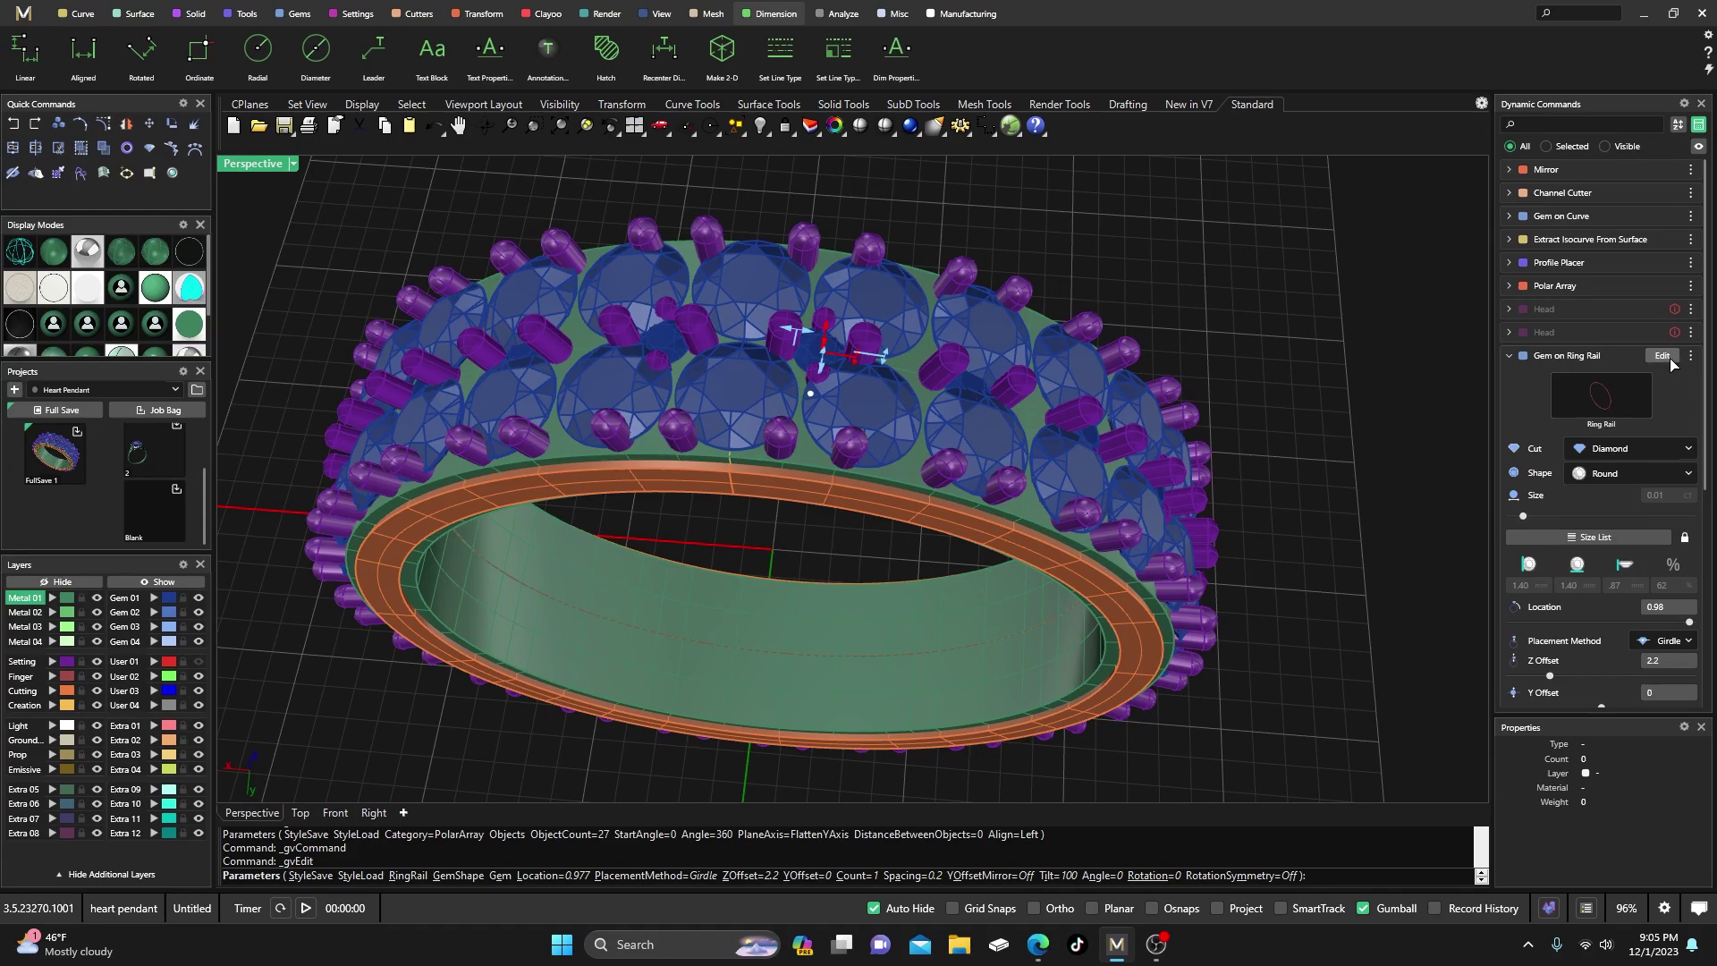
{"action": "scroll", "coordinate": [1568, 422], "scroll_direction": "down", "scroll_amount": 5}
{"action": "scroll", "coordinate": [1569, 422], "scroll_direction": "down", "scroll_amount": 1}
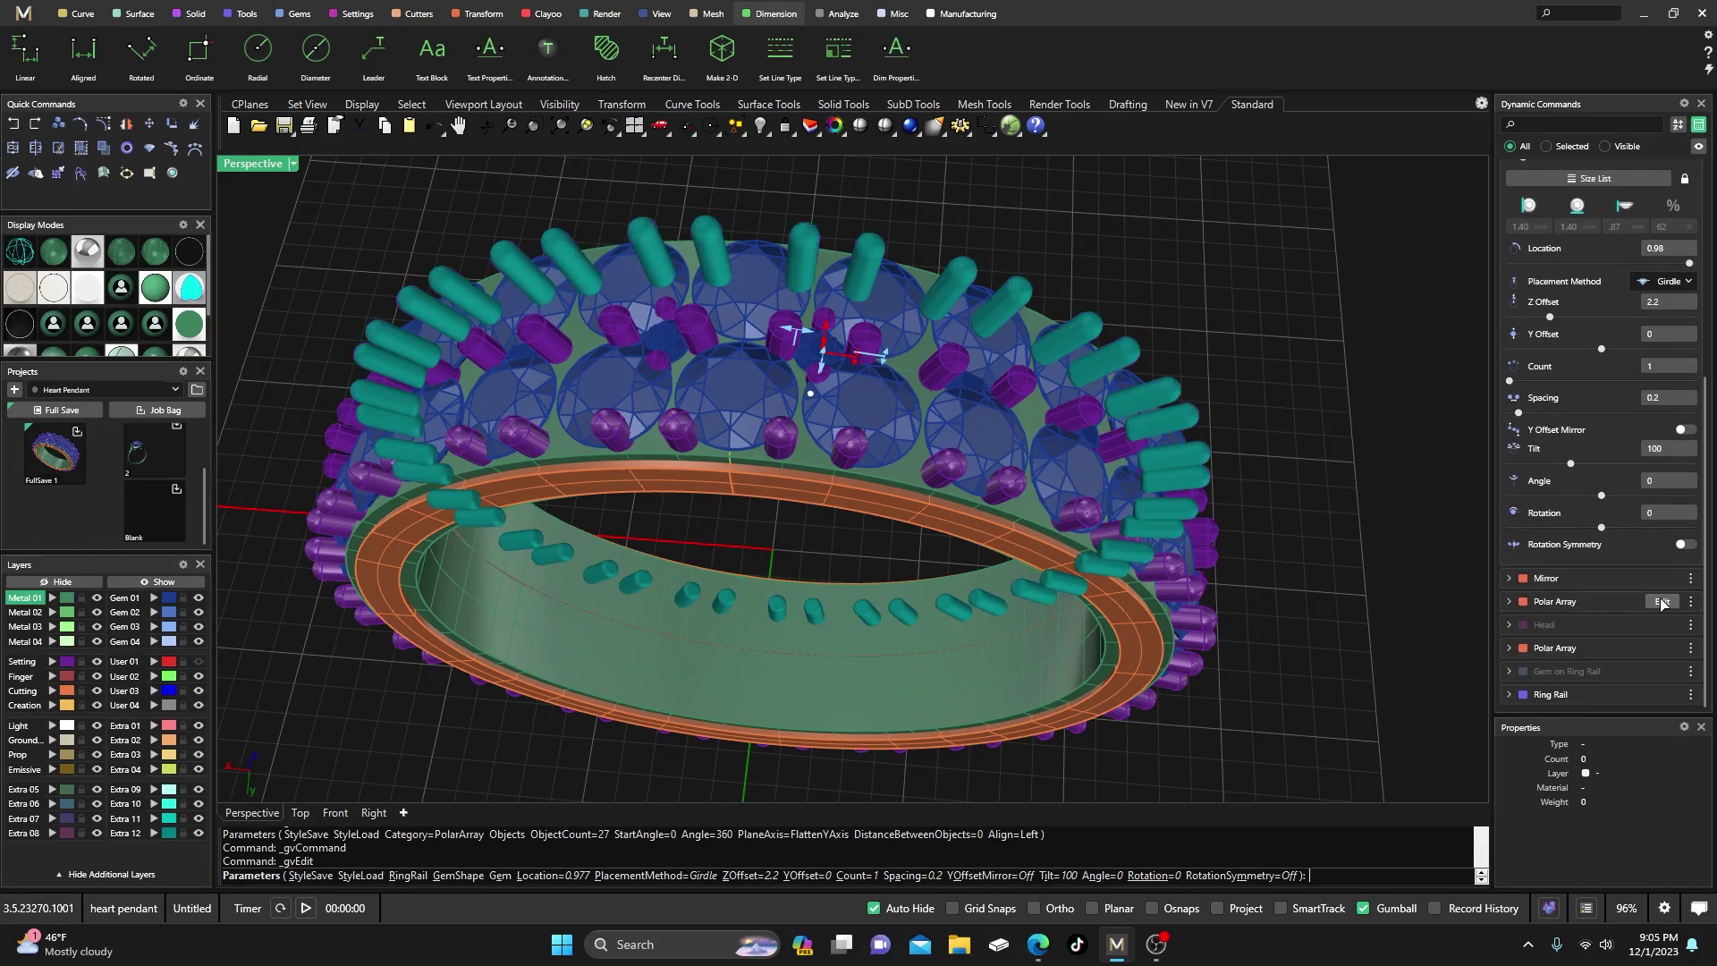
{"action": "left_click", "coordinate": [1660, 601]}
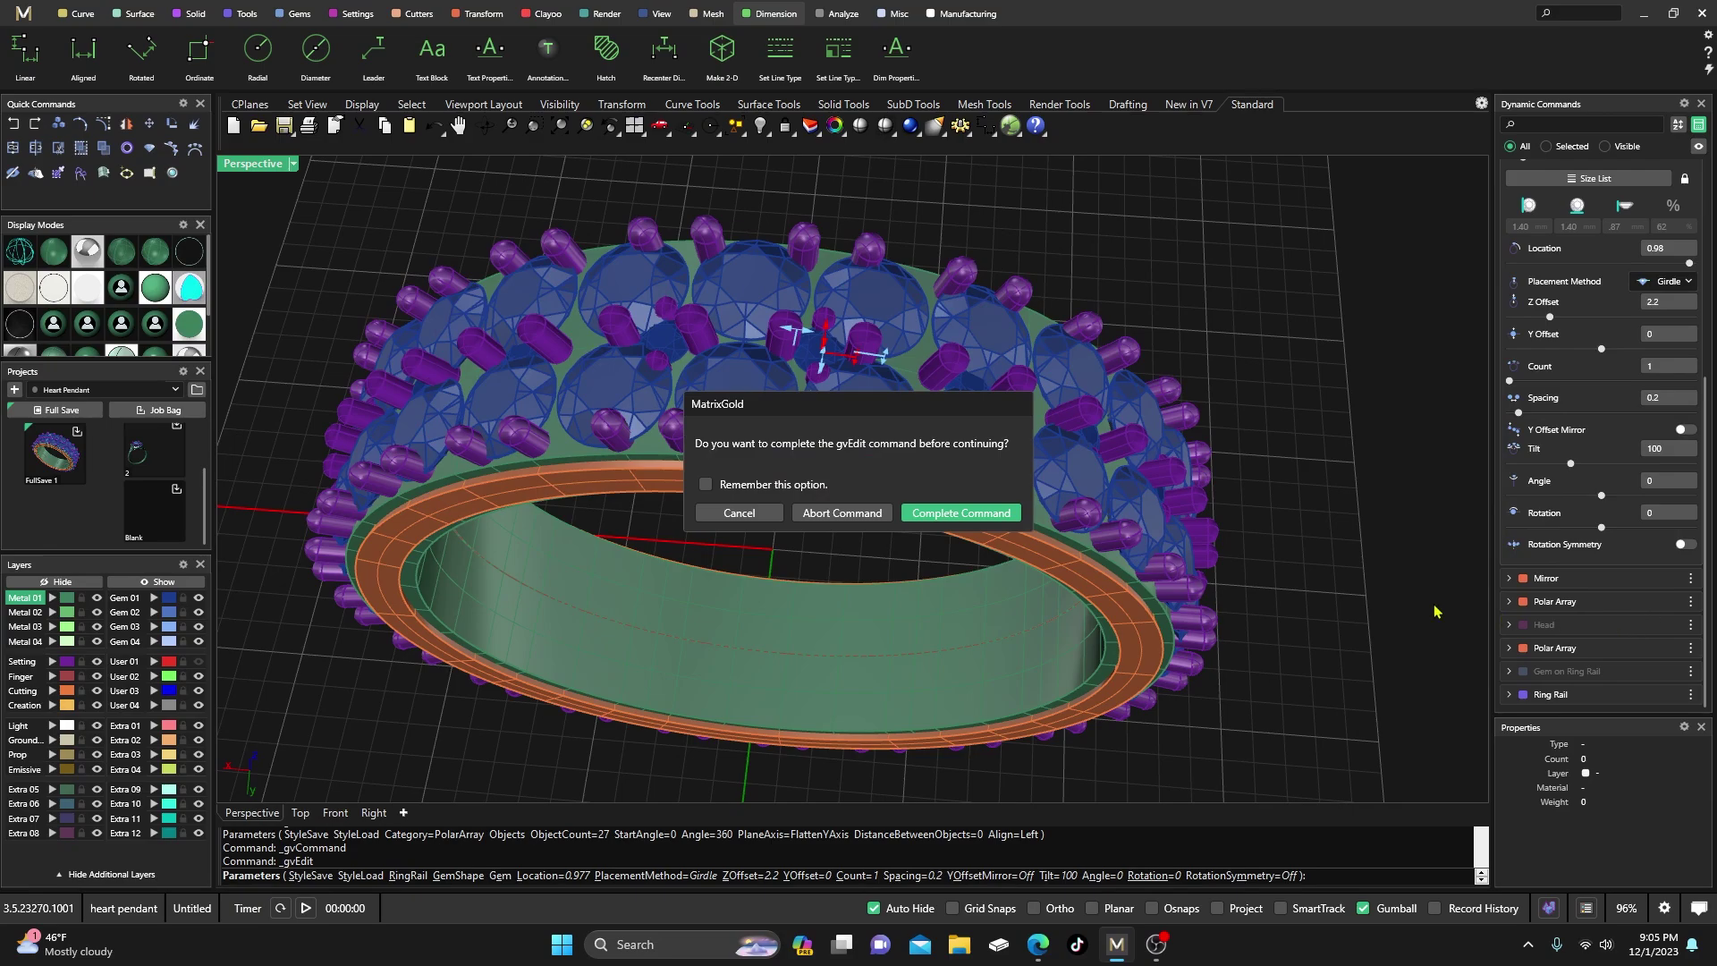
{"action": "left_click", "coordinate": [739, 512]}
{"action": "right_click", "coordinate": [797, 570]}
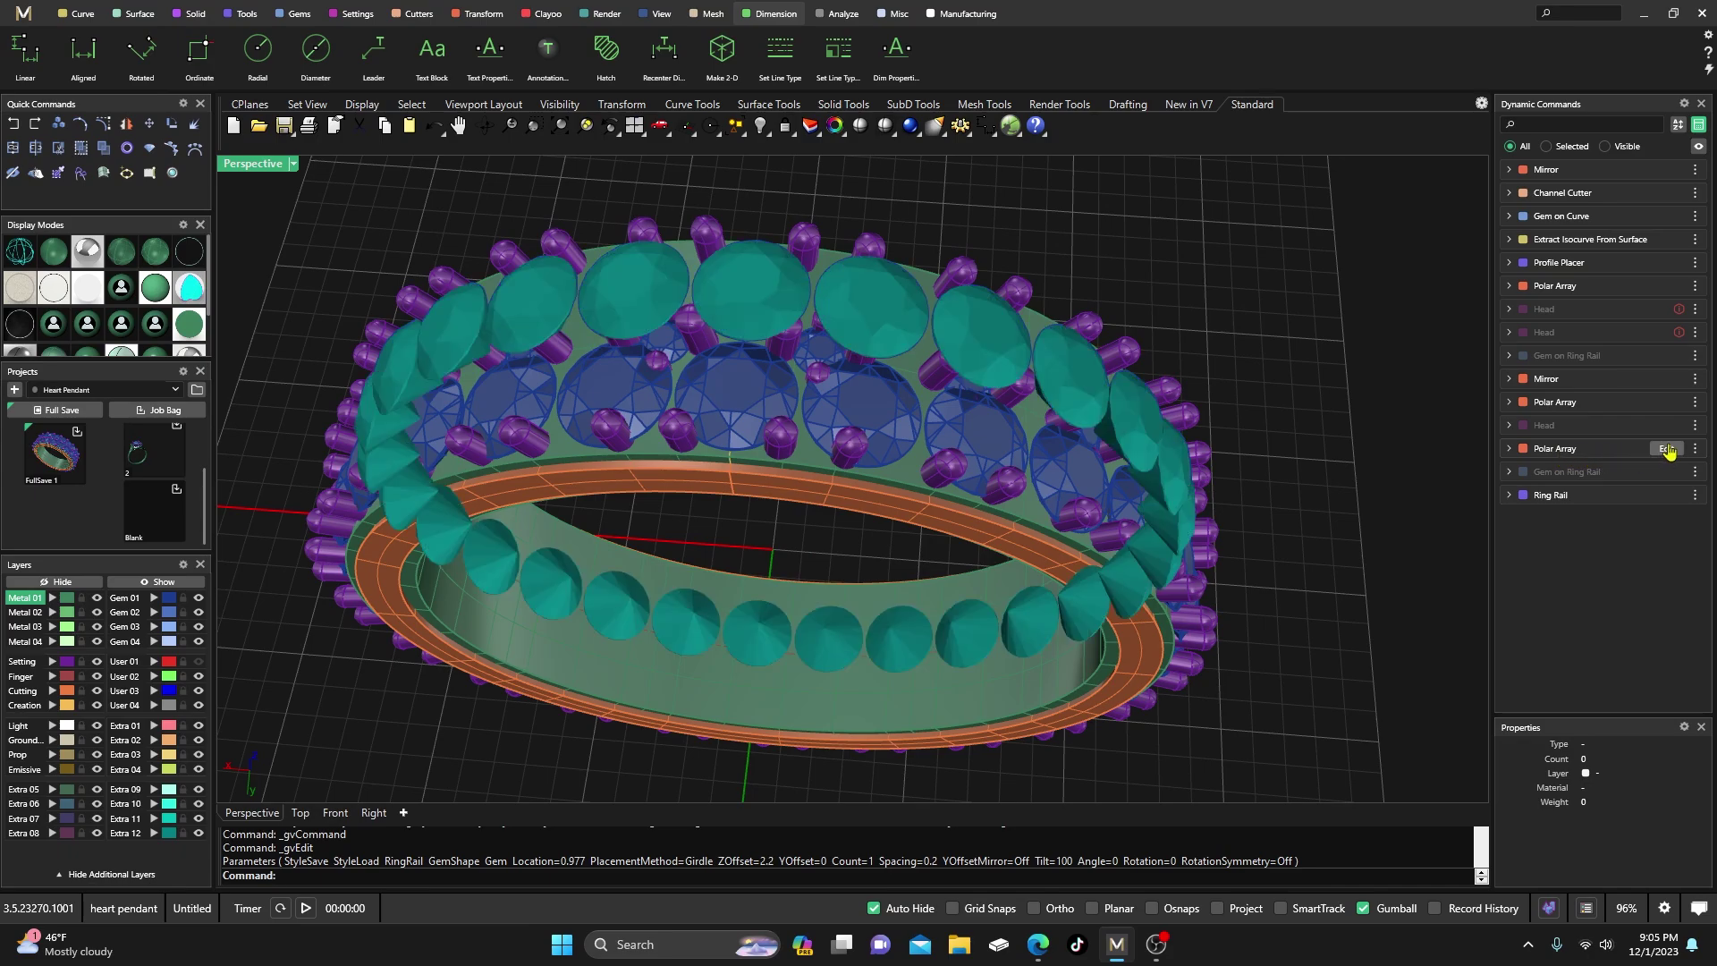
{"action": "left_click", "coordinate": [1668, 450]}
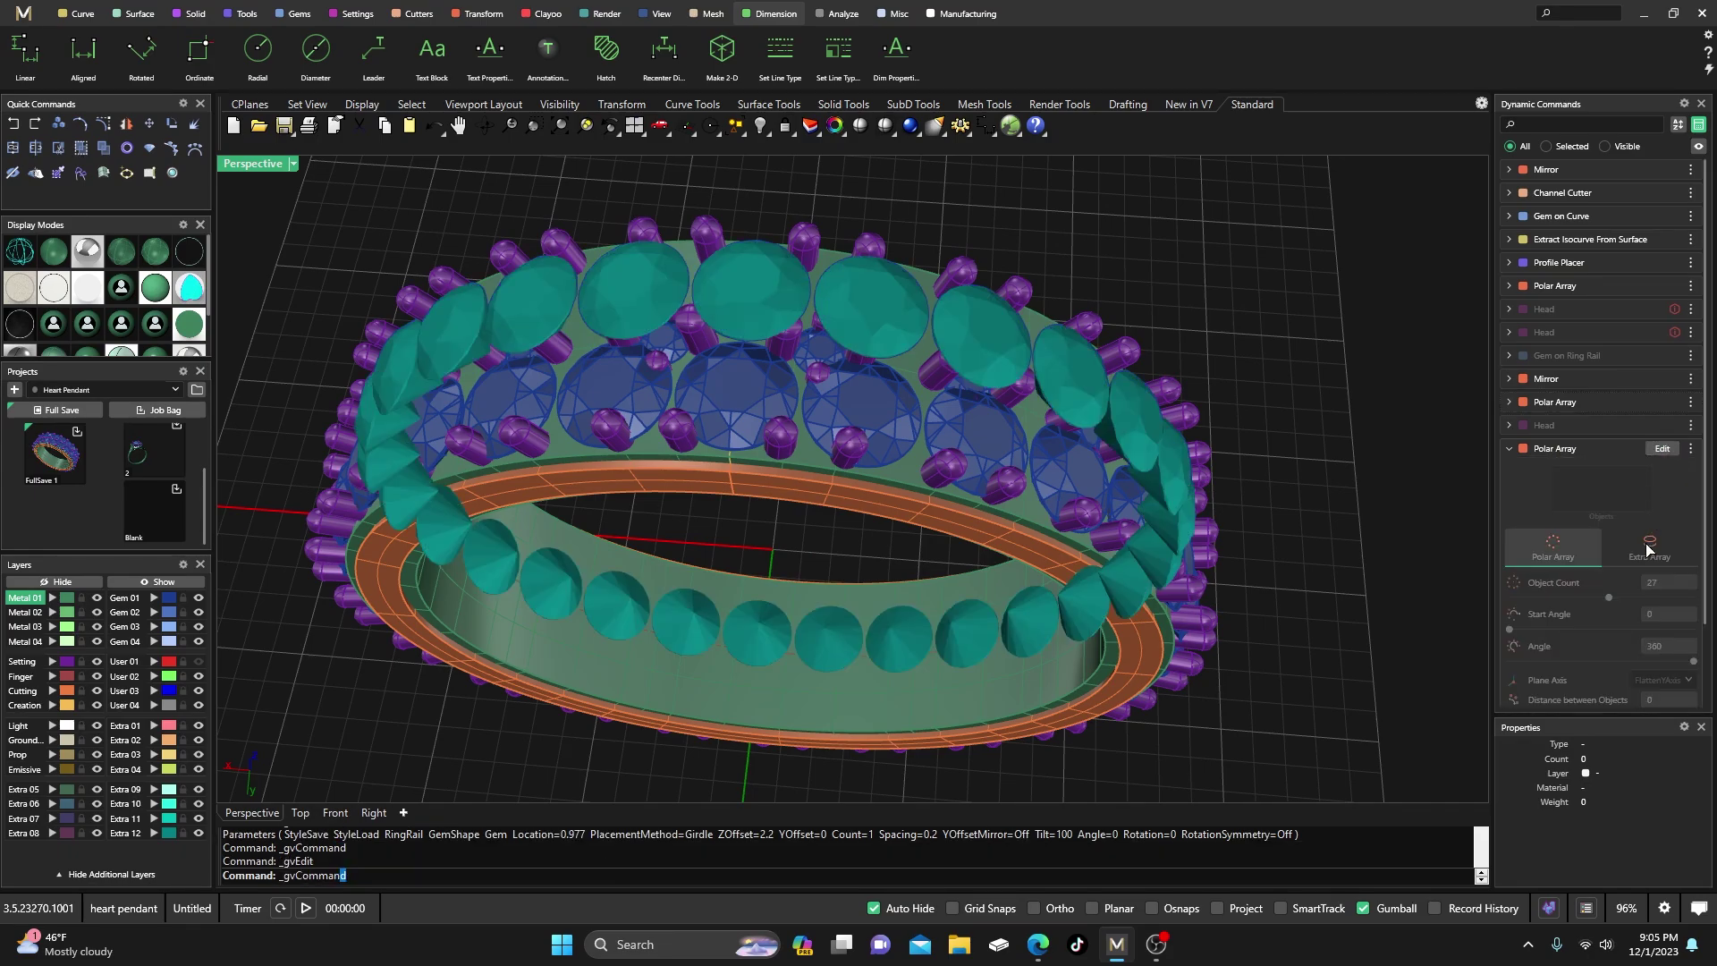
{"action": "left_click", "coordinate": [1661, 450]}
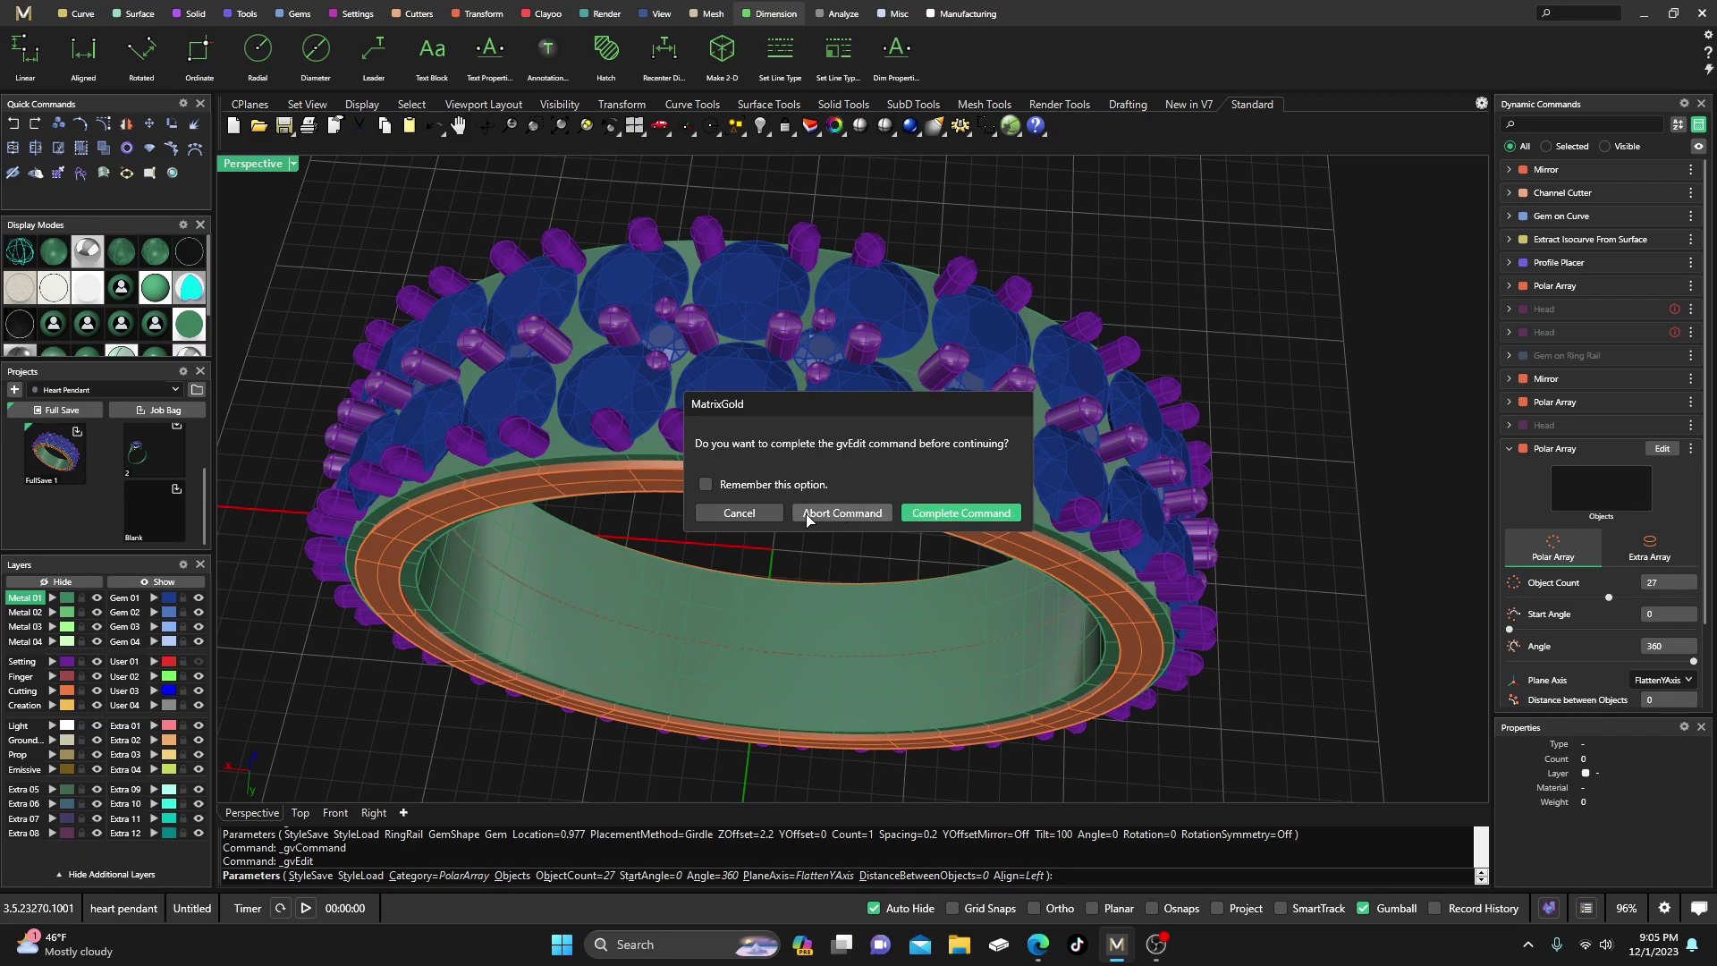
{"action": "left_click", "coordinate": [926, 512]}
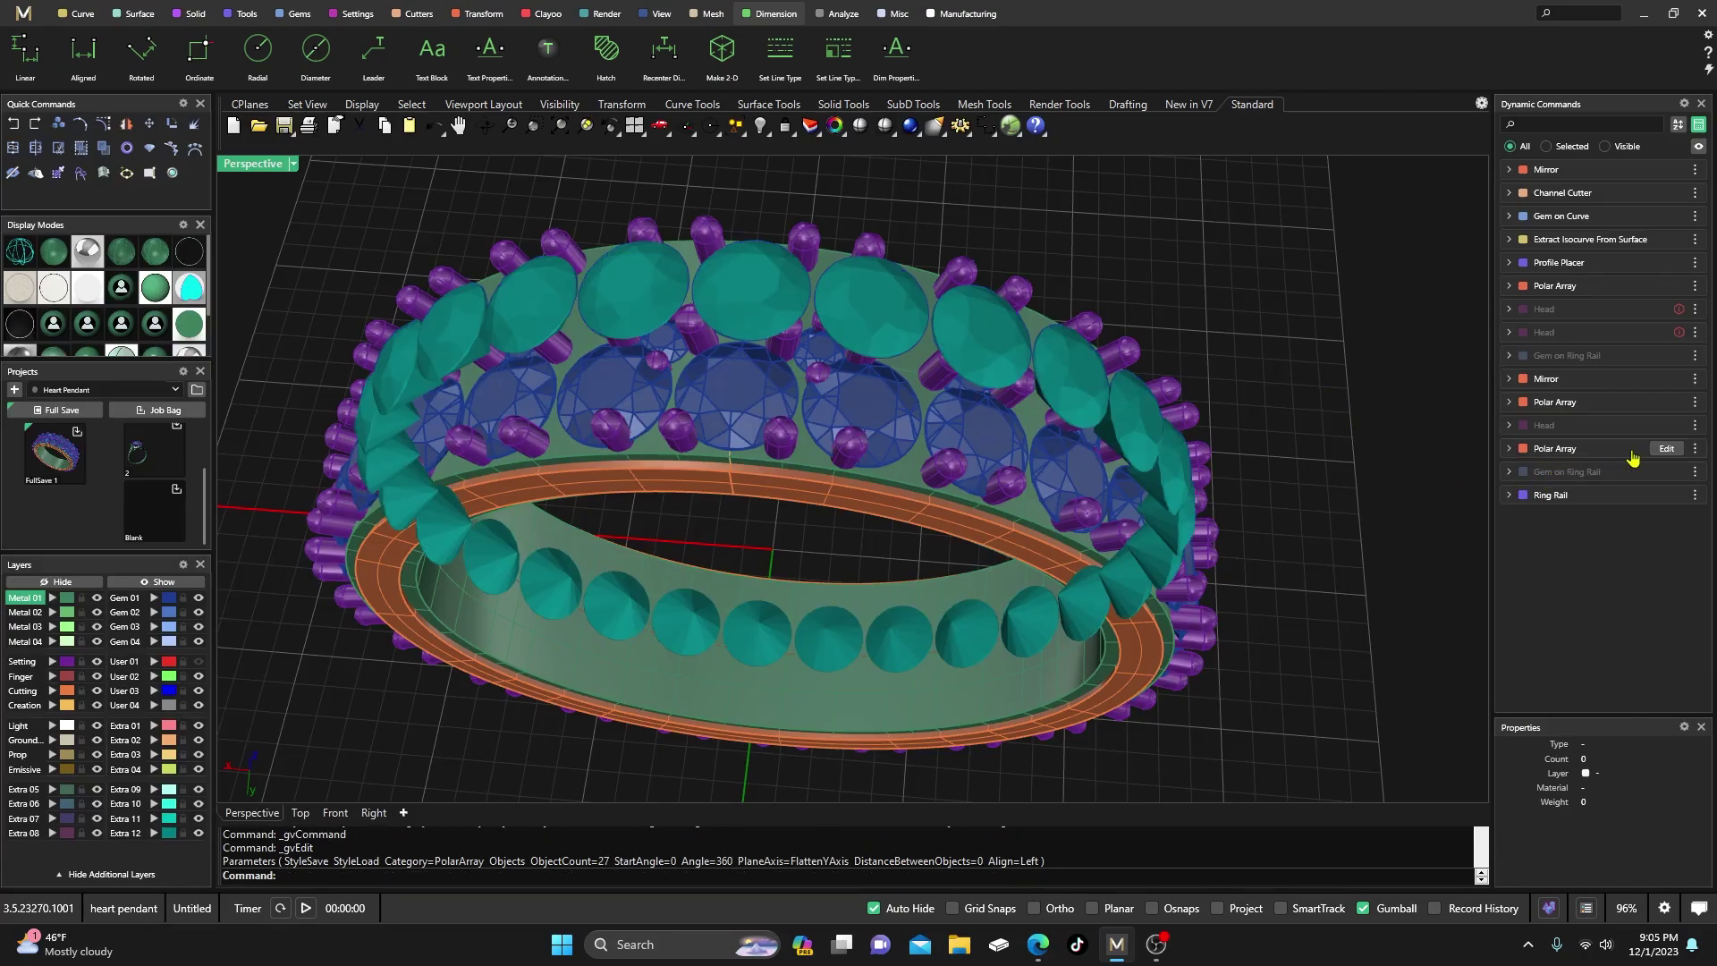
{"action": "left_click", "coordinate": [1662, 448]}
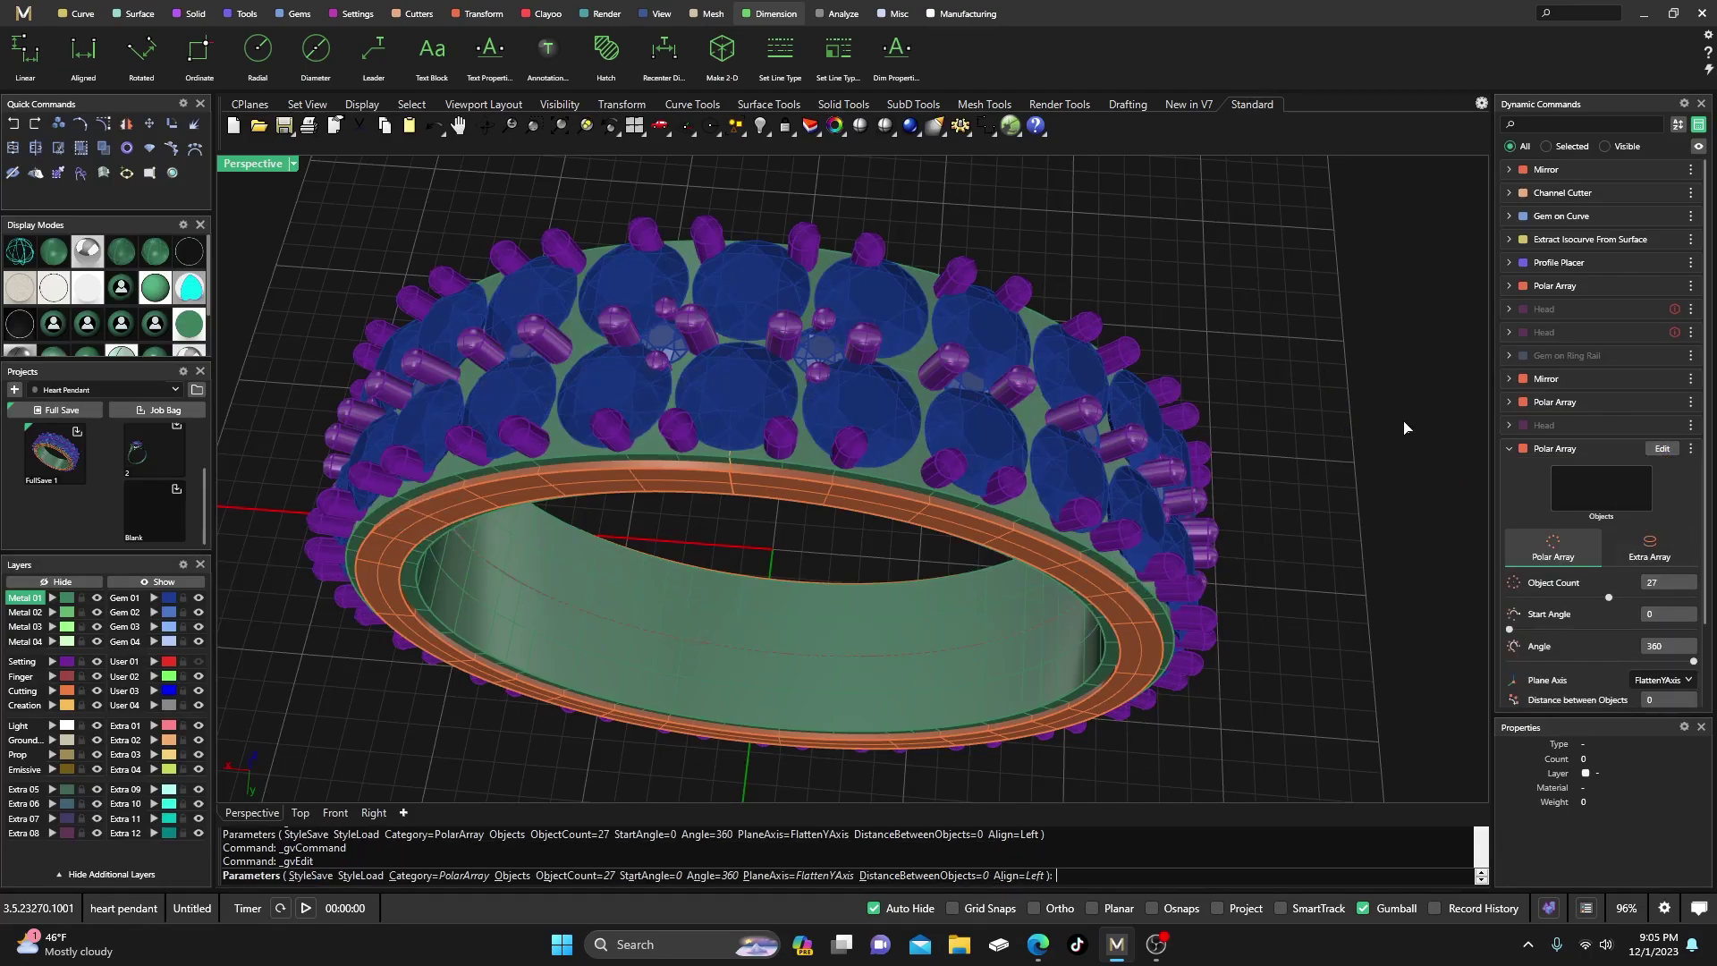
{"action": "left_click", "coordinate": [1662, 401]}
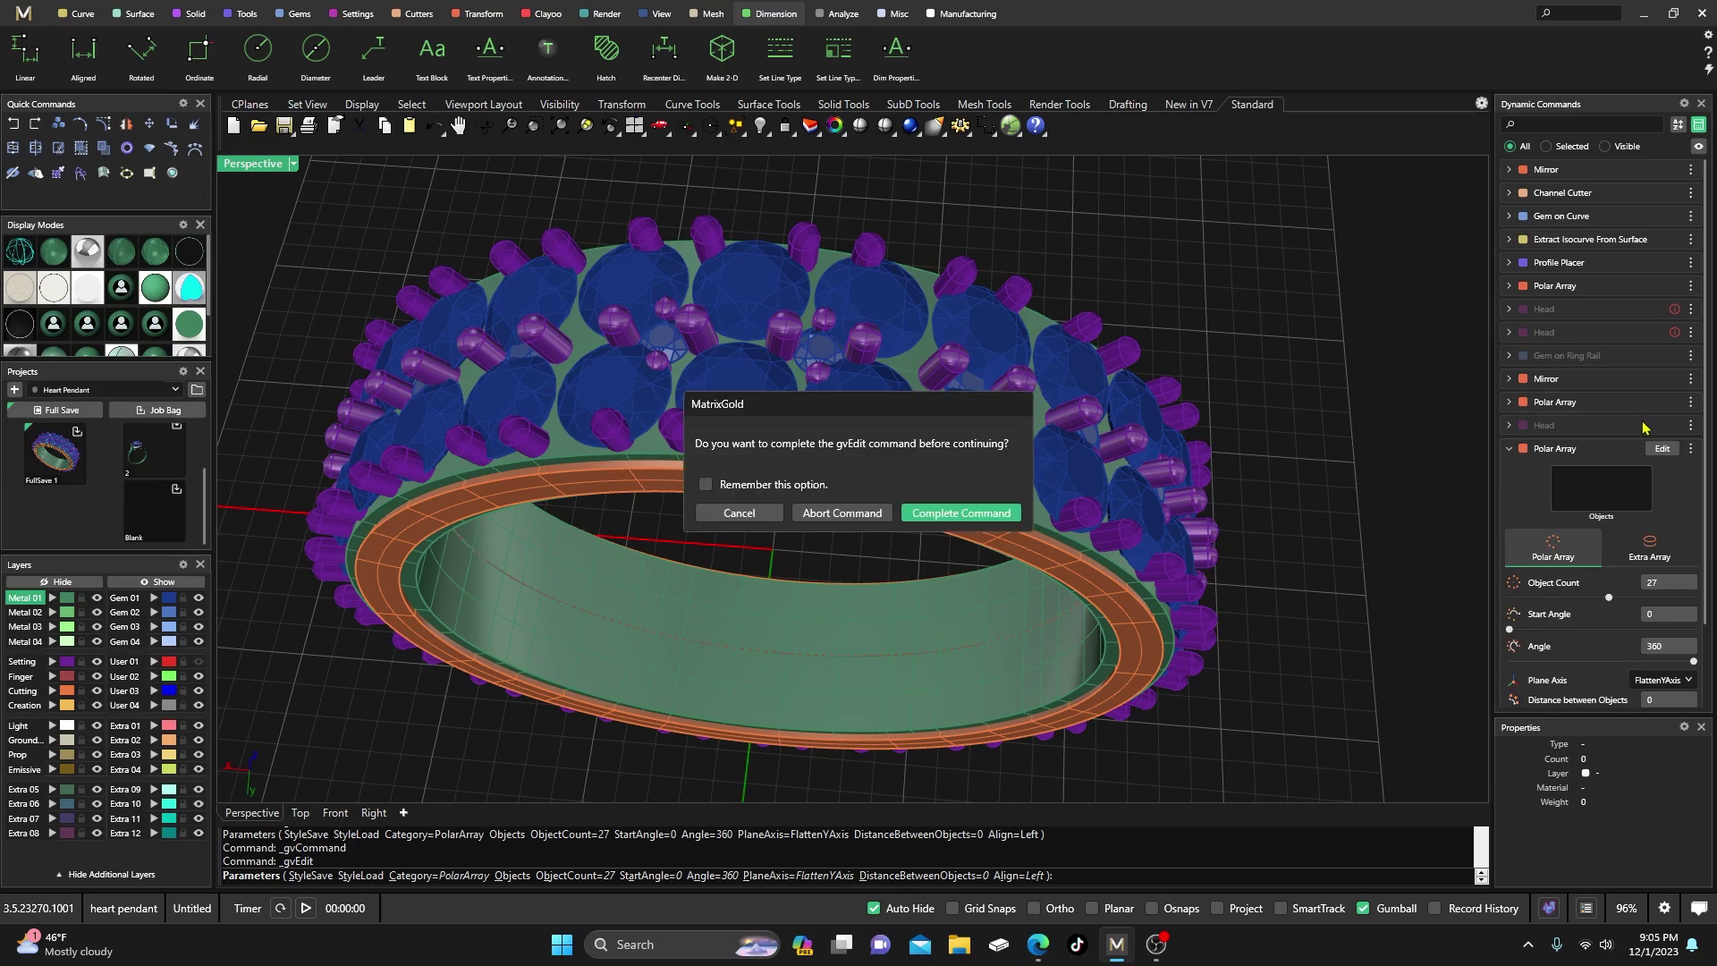
{"action": "left_click", "coordinate": [852, 513]}
{"action": "right_click", "coordinate": [1231, 355]}
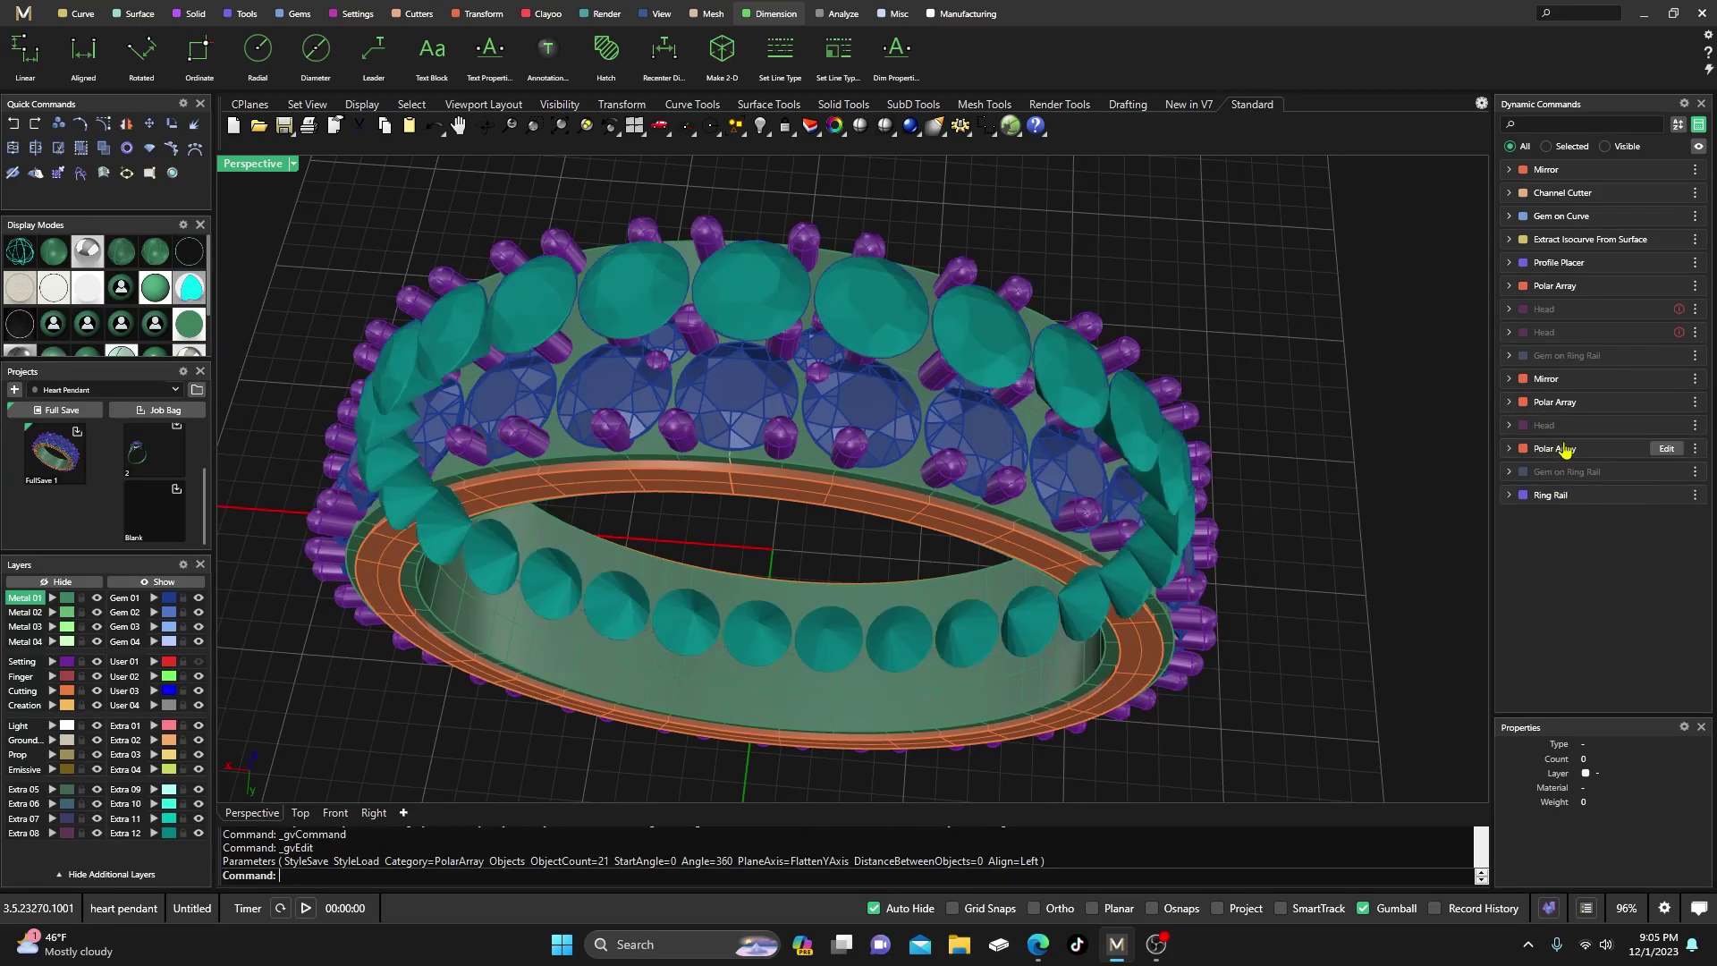
- Set the object count of the polar array holding the large gems' prongs to 27 and inspect the prongs around the band
{"action": "mouse_move", "coordinate": [1577, 409]}
{"action": "left_click", "coordinate": [1666, 402]}
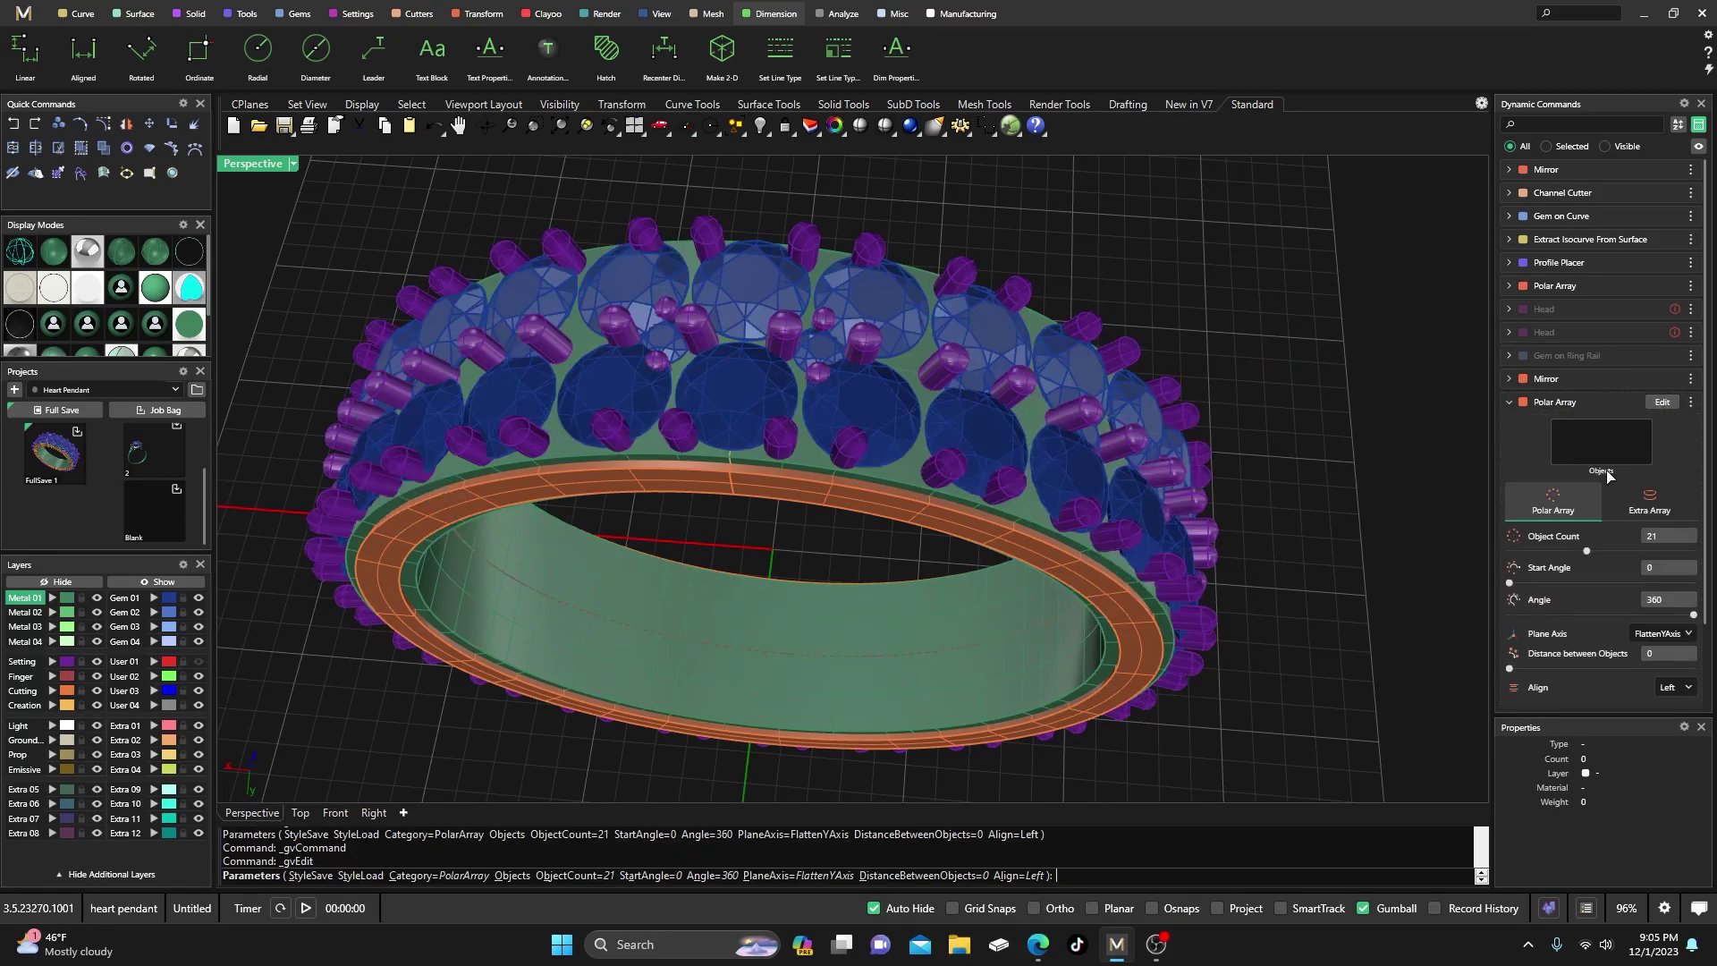
{"action": "left_click", "coordinate": [1651, 537]}
{"action": "type", "text": "27"}
{"action": "key", "text": "Tab"}
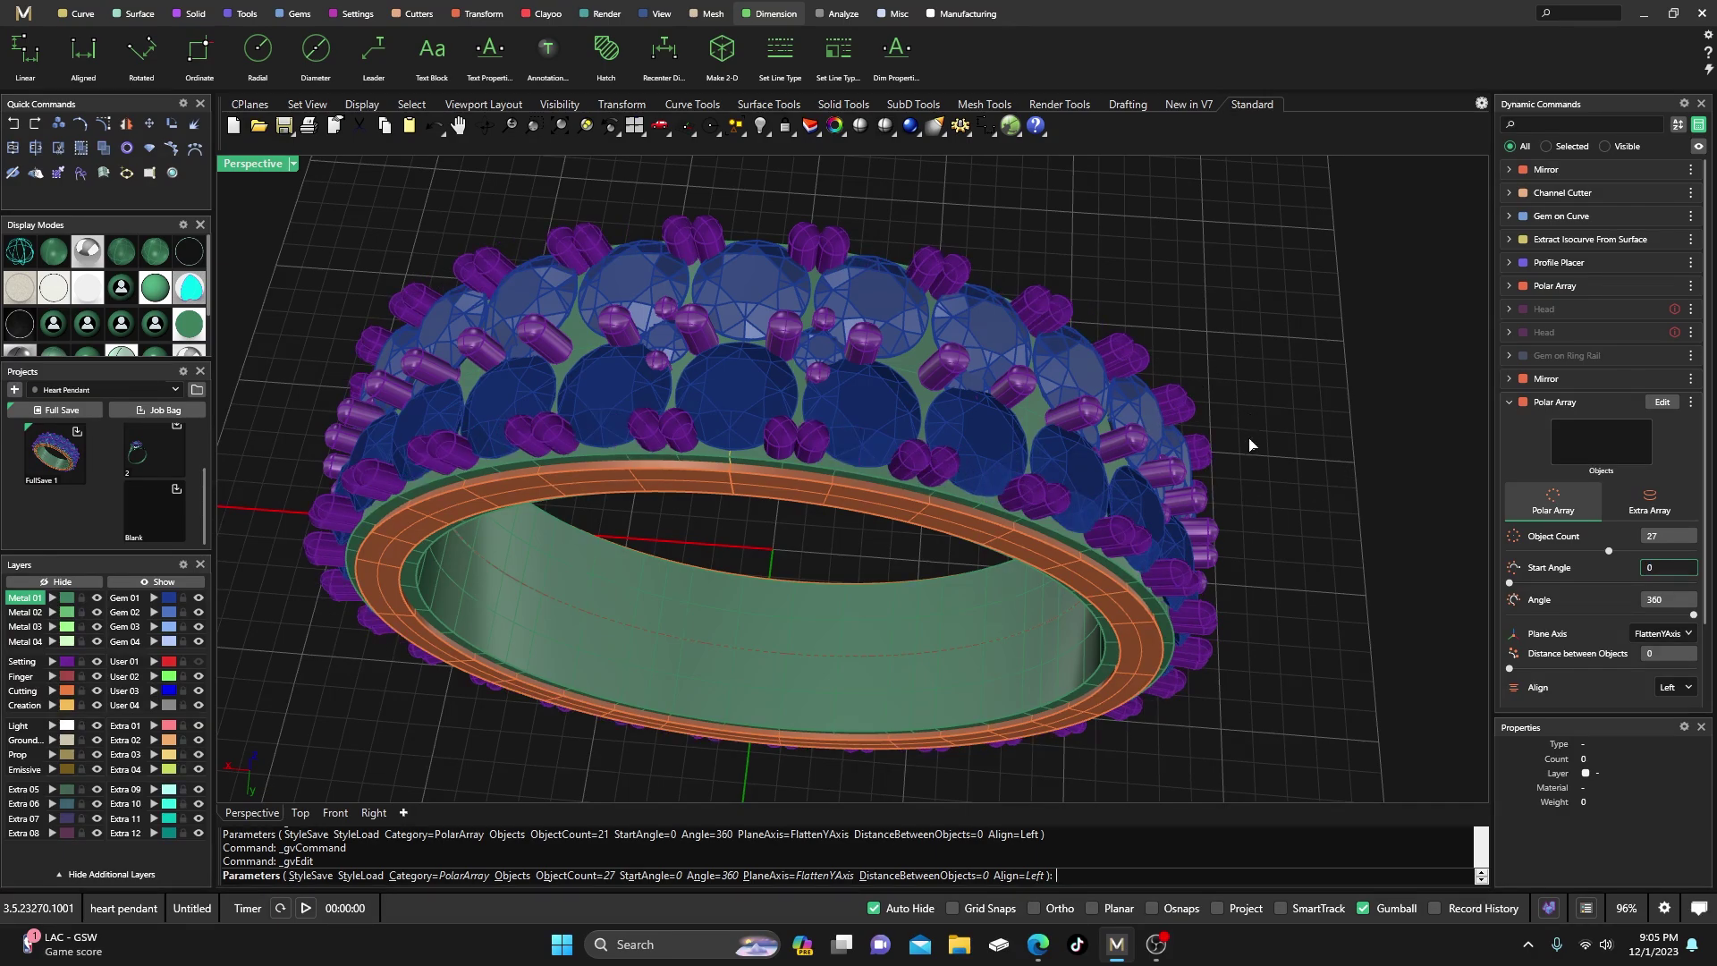
{"action": "right_click_drag", "start_coordinate": [1252, 358], "coordinate": [1264, 391]}
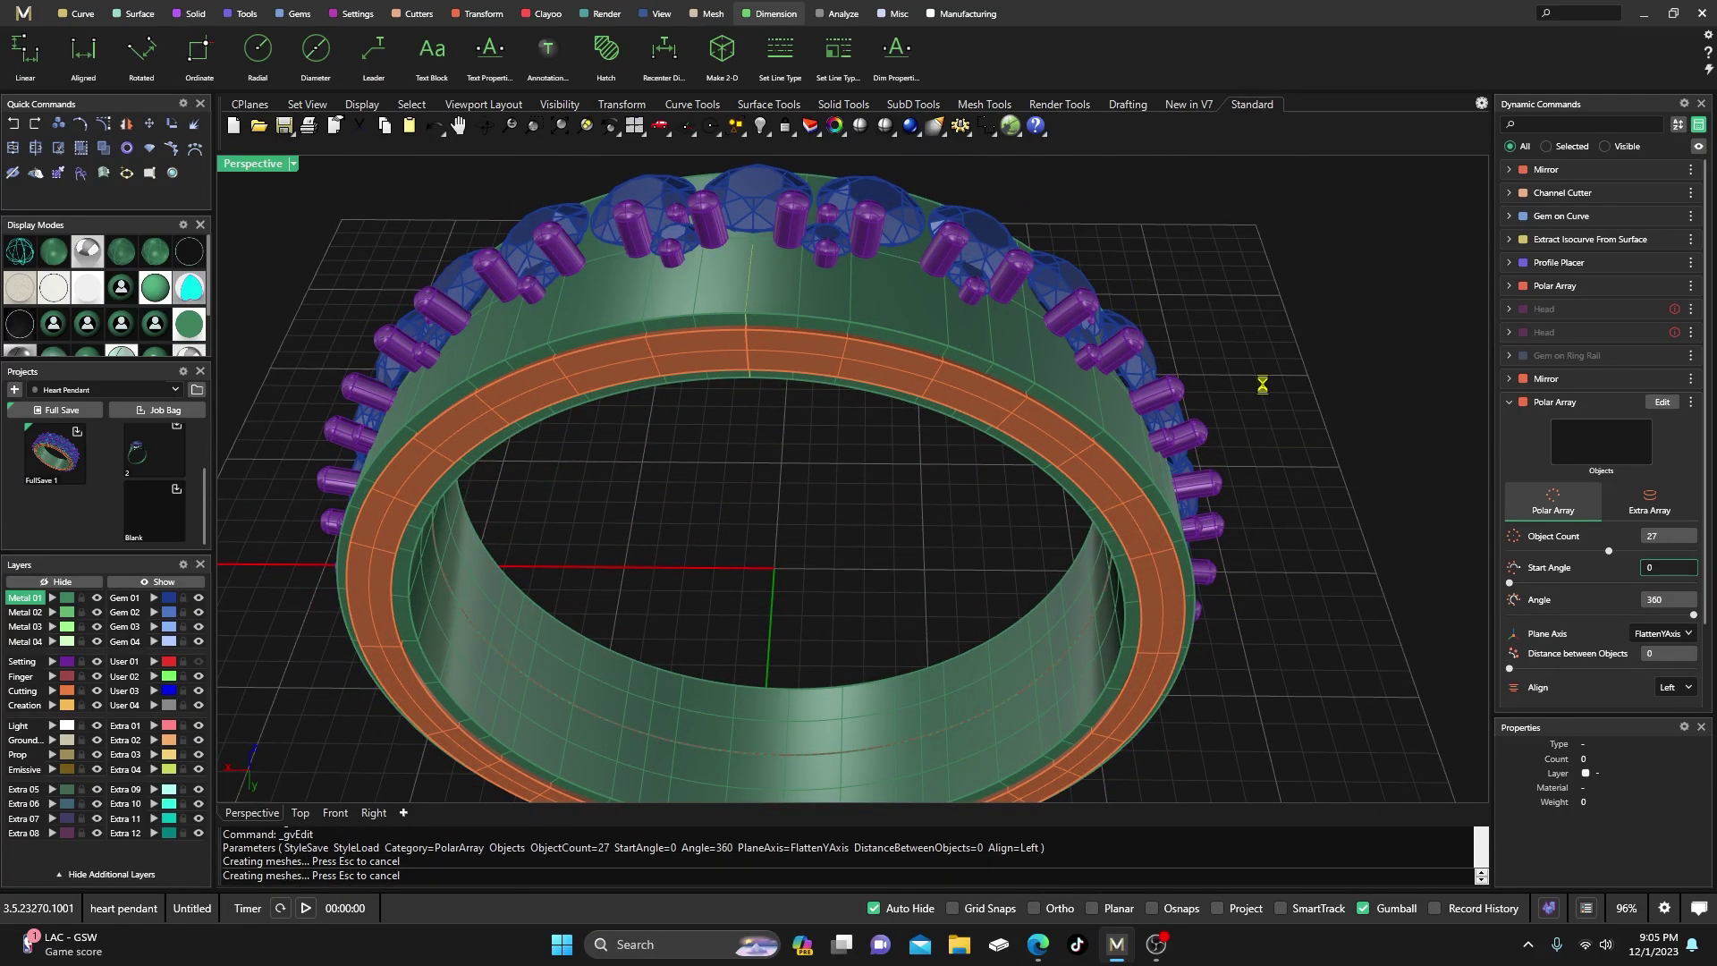
{"action": "right_click_drag", "start_coordinate": [1262, 384], "coordinate": [1226, 333]}
{"action": "scroll", "coordinate": [1058, 287], "scroll_direction": "up", "scroll_amount": 5}
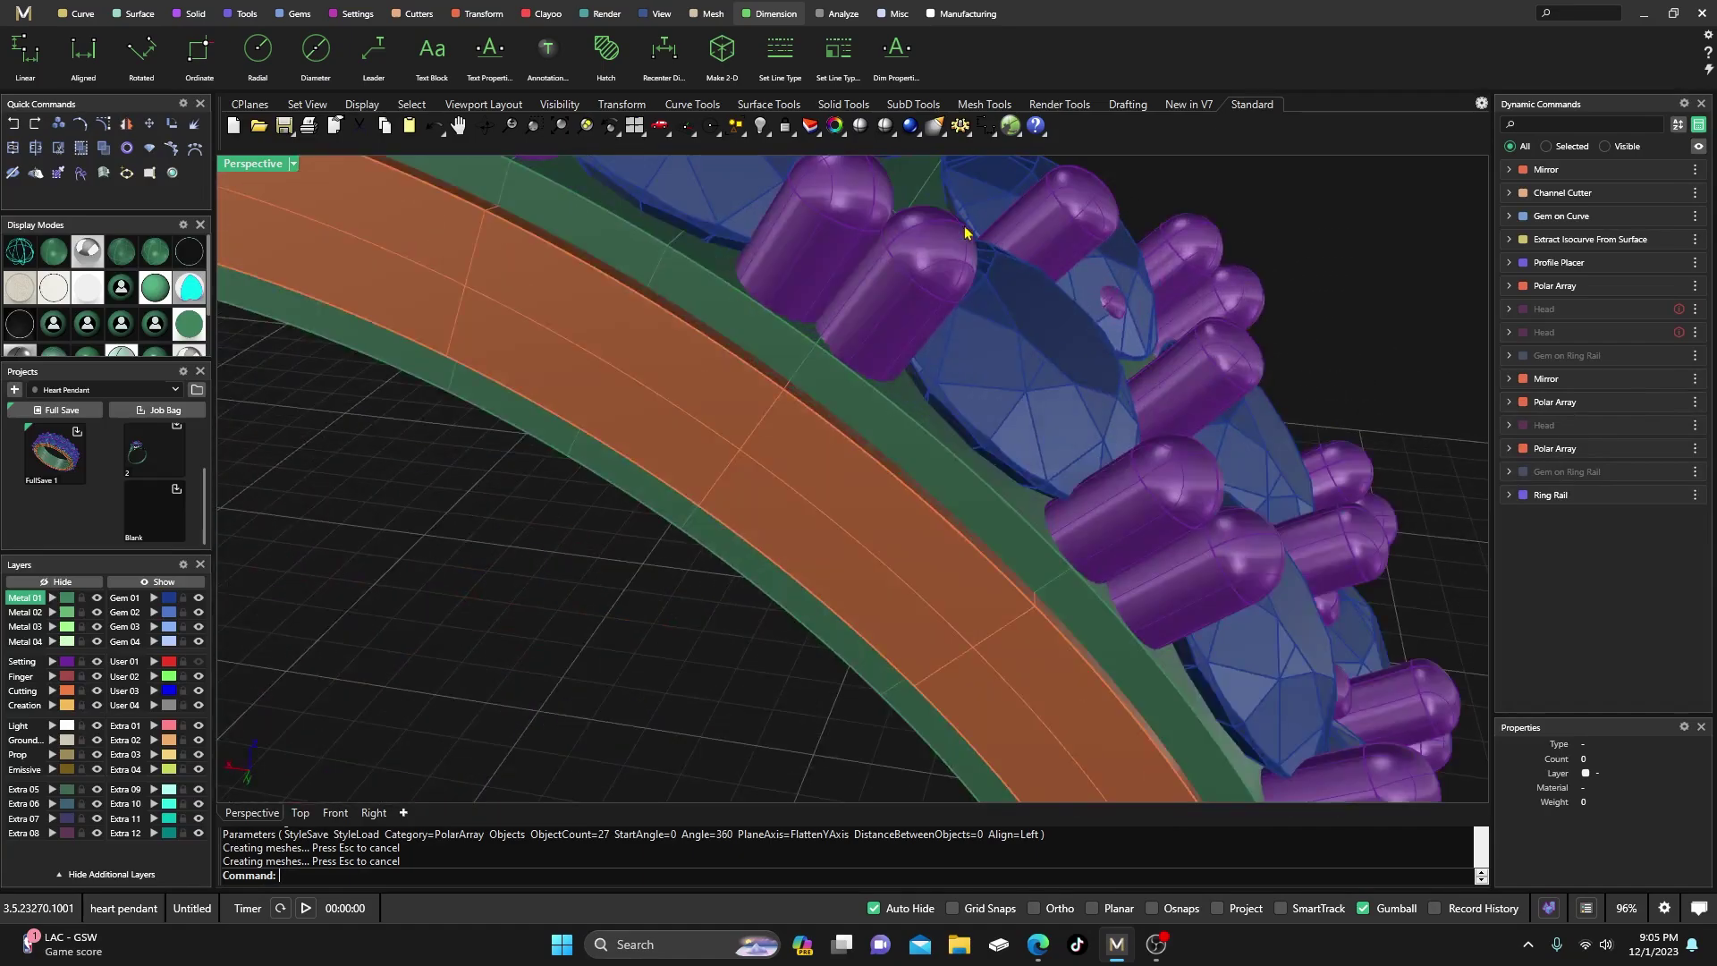
{"action": "scroll", "coordinate": [965, 231], "scroll_direction": "down", "scroll_amount": 5}
{"action": "right_click_drag", "start_coordinate": [938, 238], "coordinate": [990, 457]}
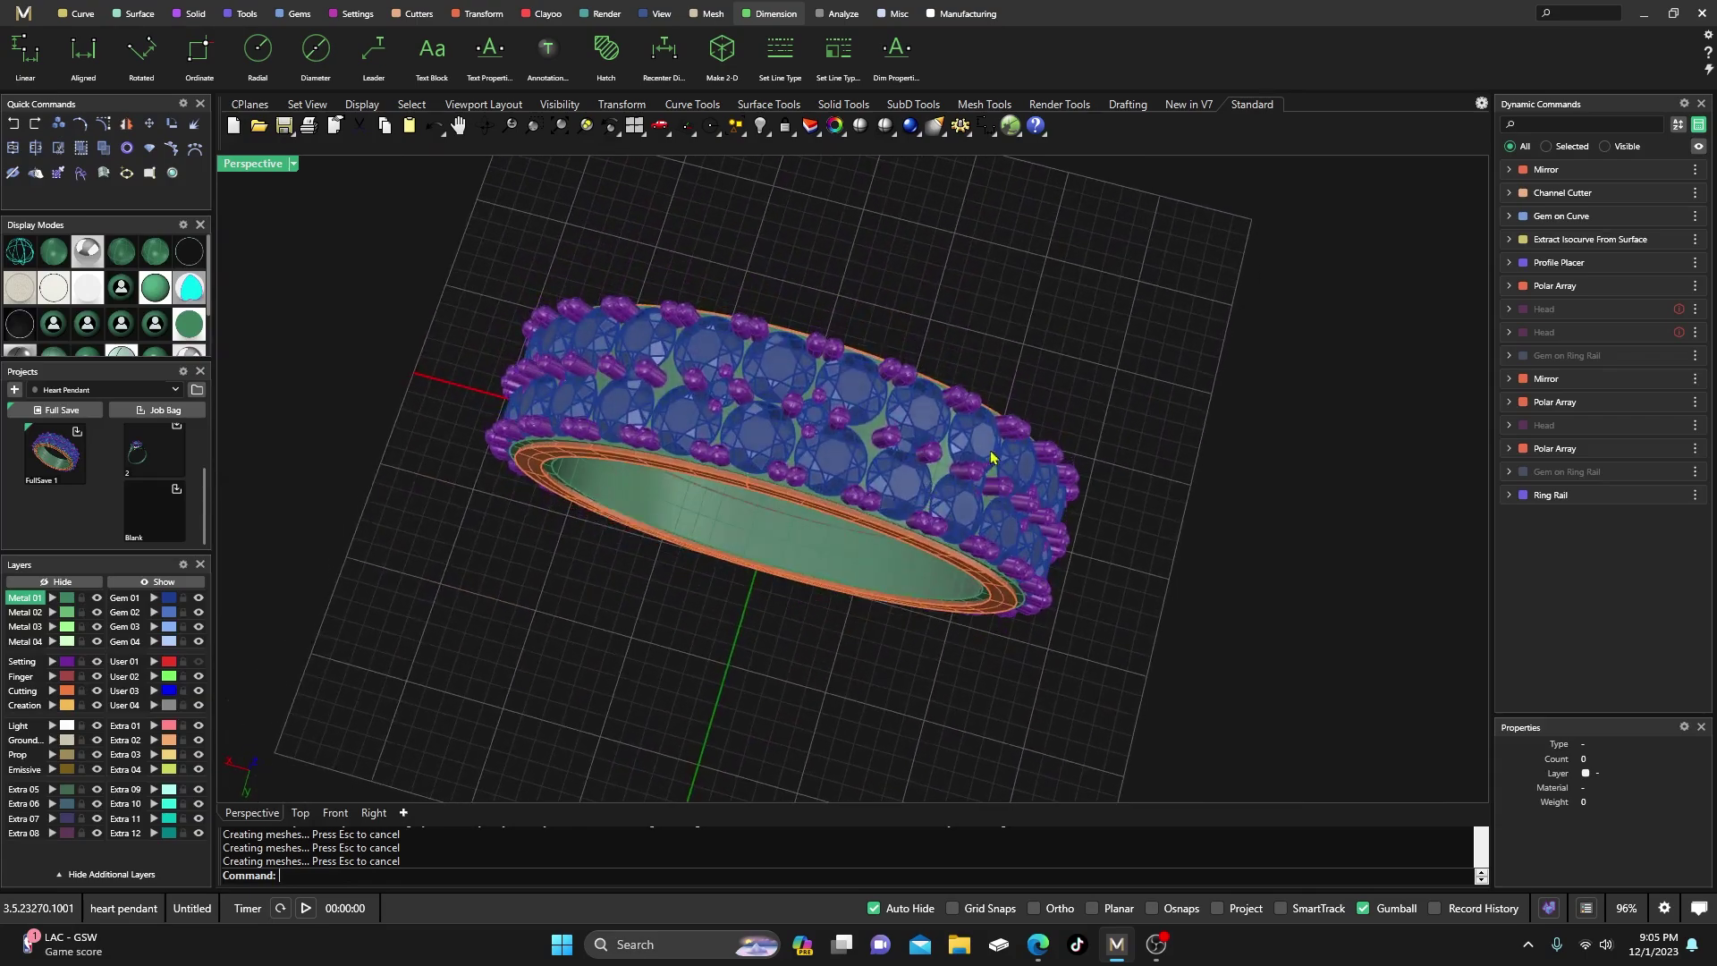
- Open the small centre gem on the ring rail for editing and show the Front view in wireframe
{"action": "mouse_move", "coordinate": [1531, 404]}
{"action": "left_click", "coordinate": [1666, 357]}
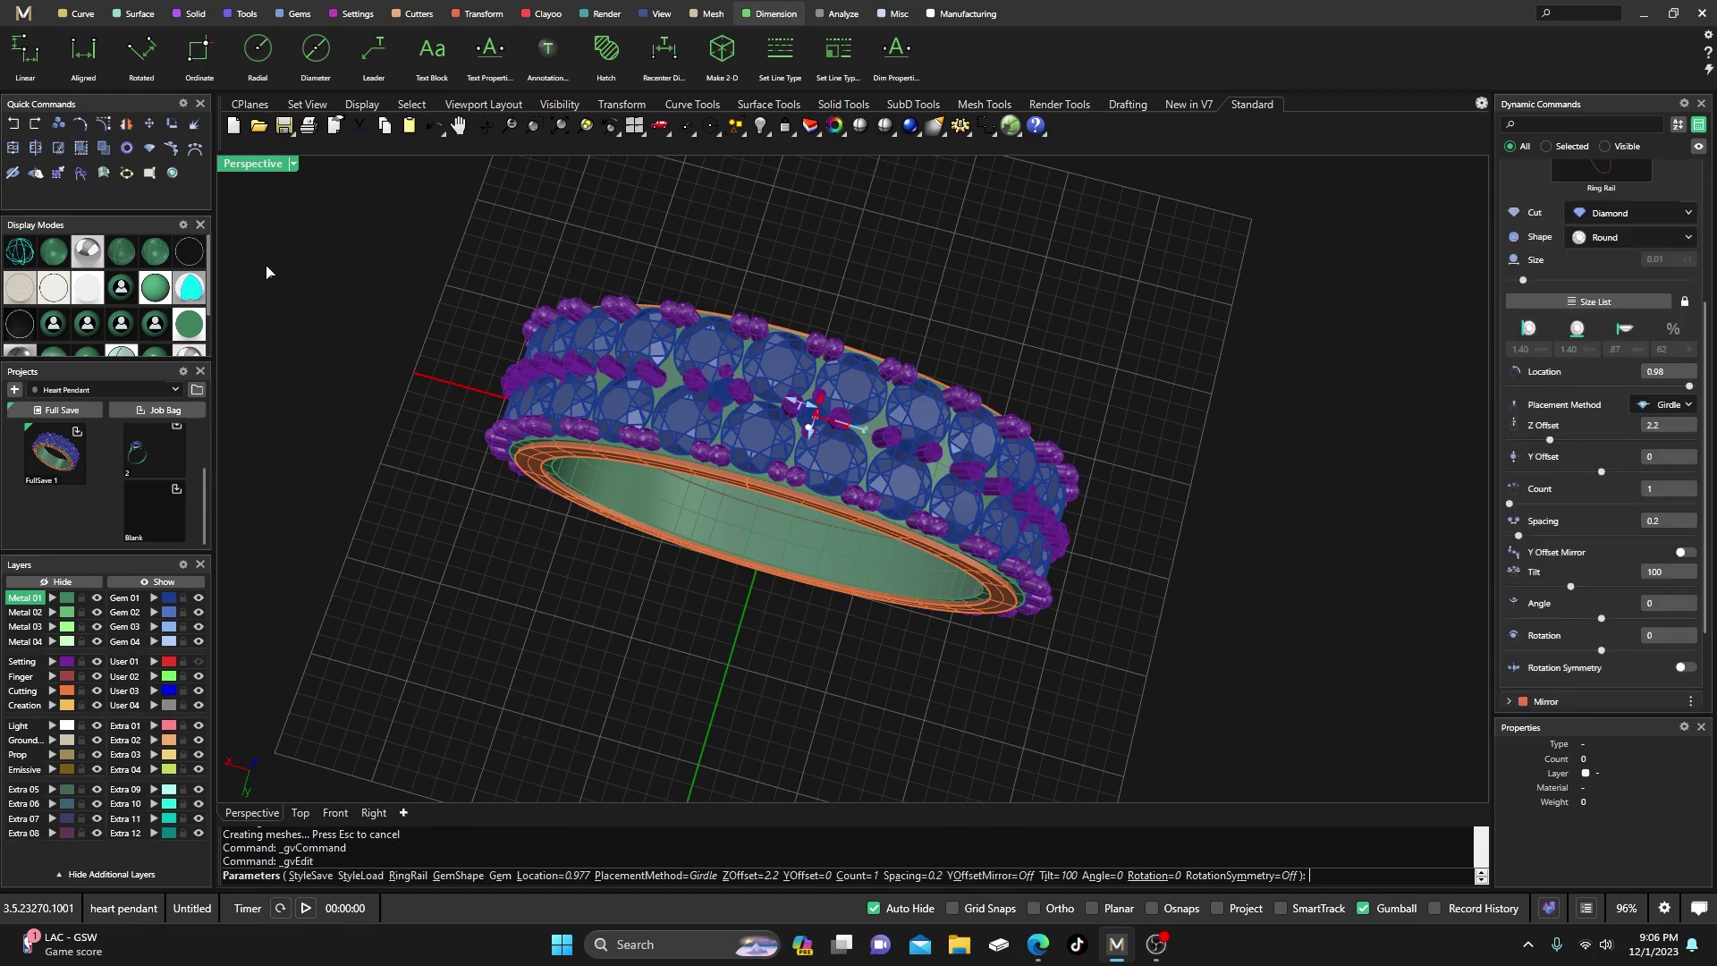
{"action": "double_click", "coordinate": [255, 164]}
{"action": "scroll", "coordinate": [494, 543], "scroll_direction": "down", "scroll_amount": 2}
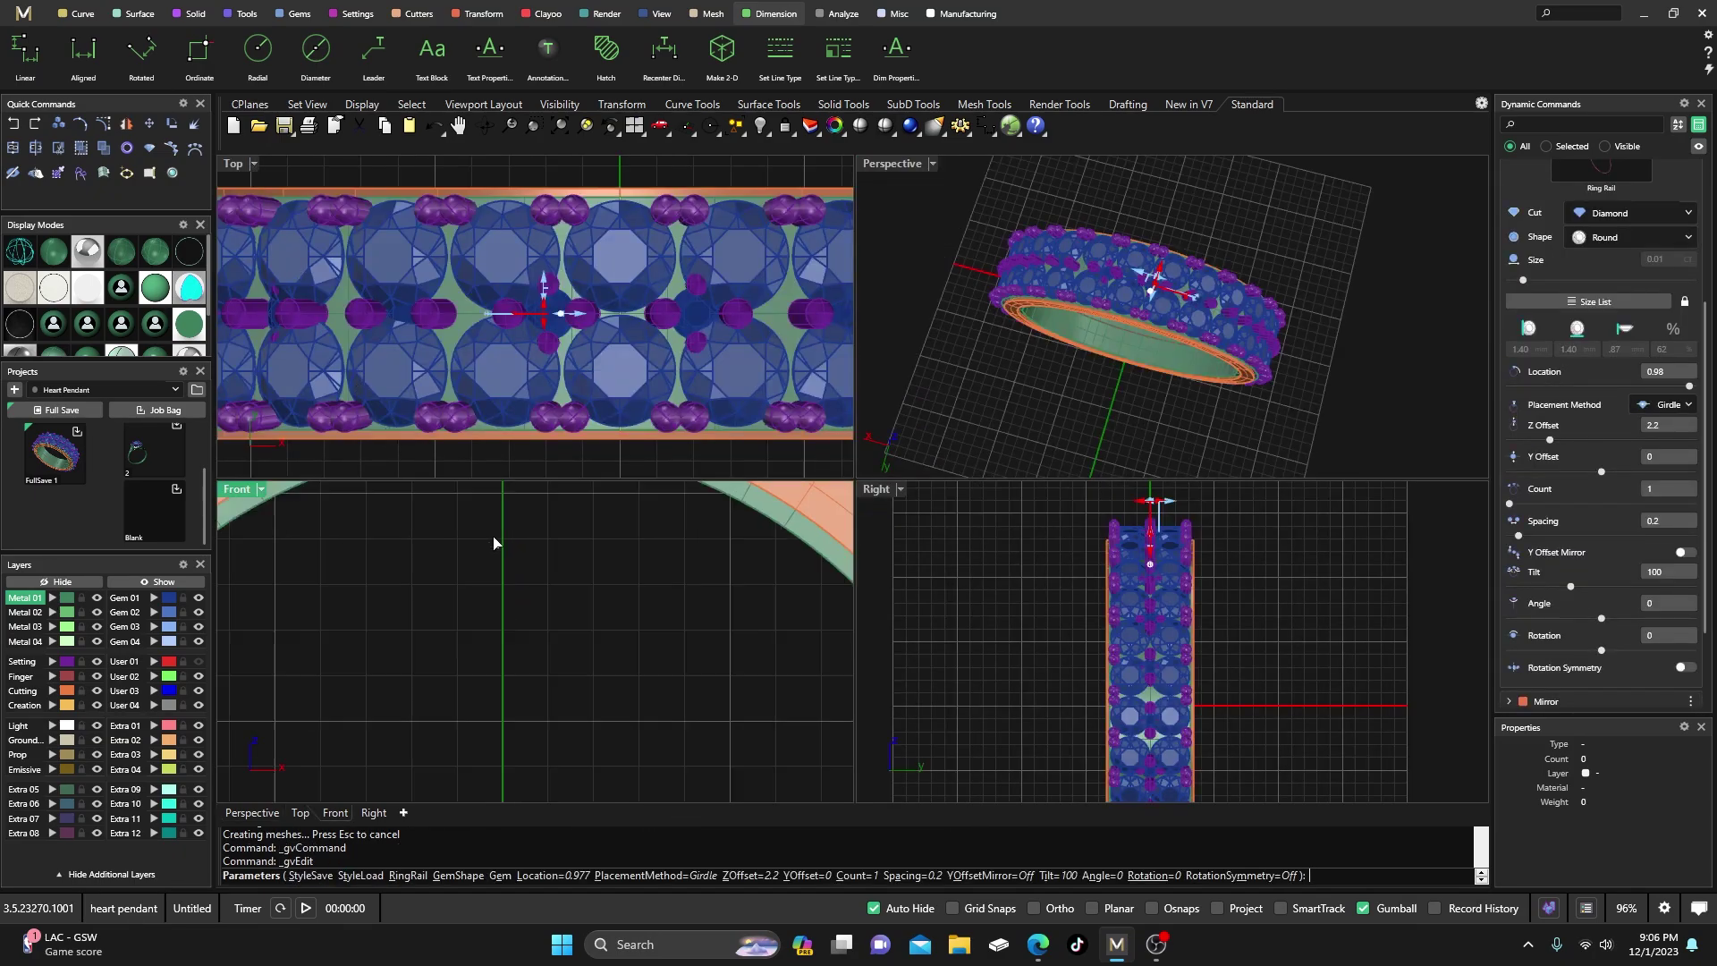
{"action": "scroll", "coordinate": [496, 540], "scroll_direction": "down", "scroll_amount": 3}
{"action": "scroll", "coordinate": [509, 630], "scroll_direction": "up", "scroll_amount": 3}
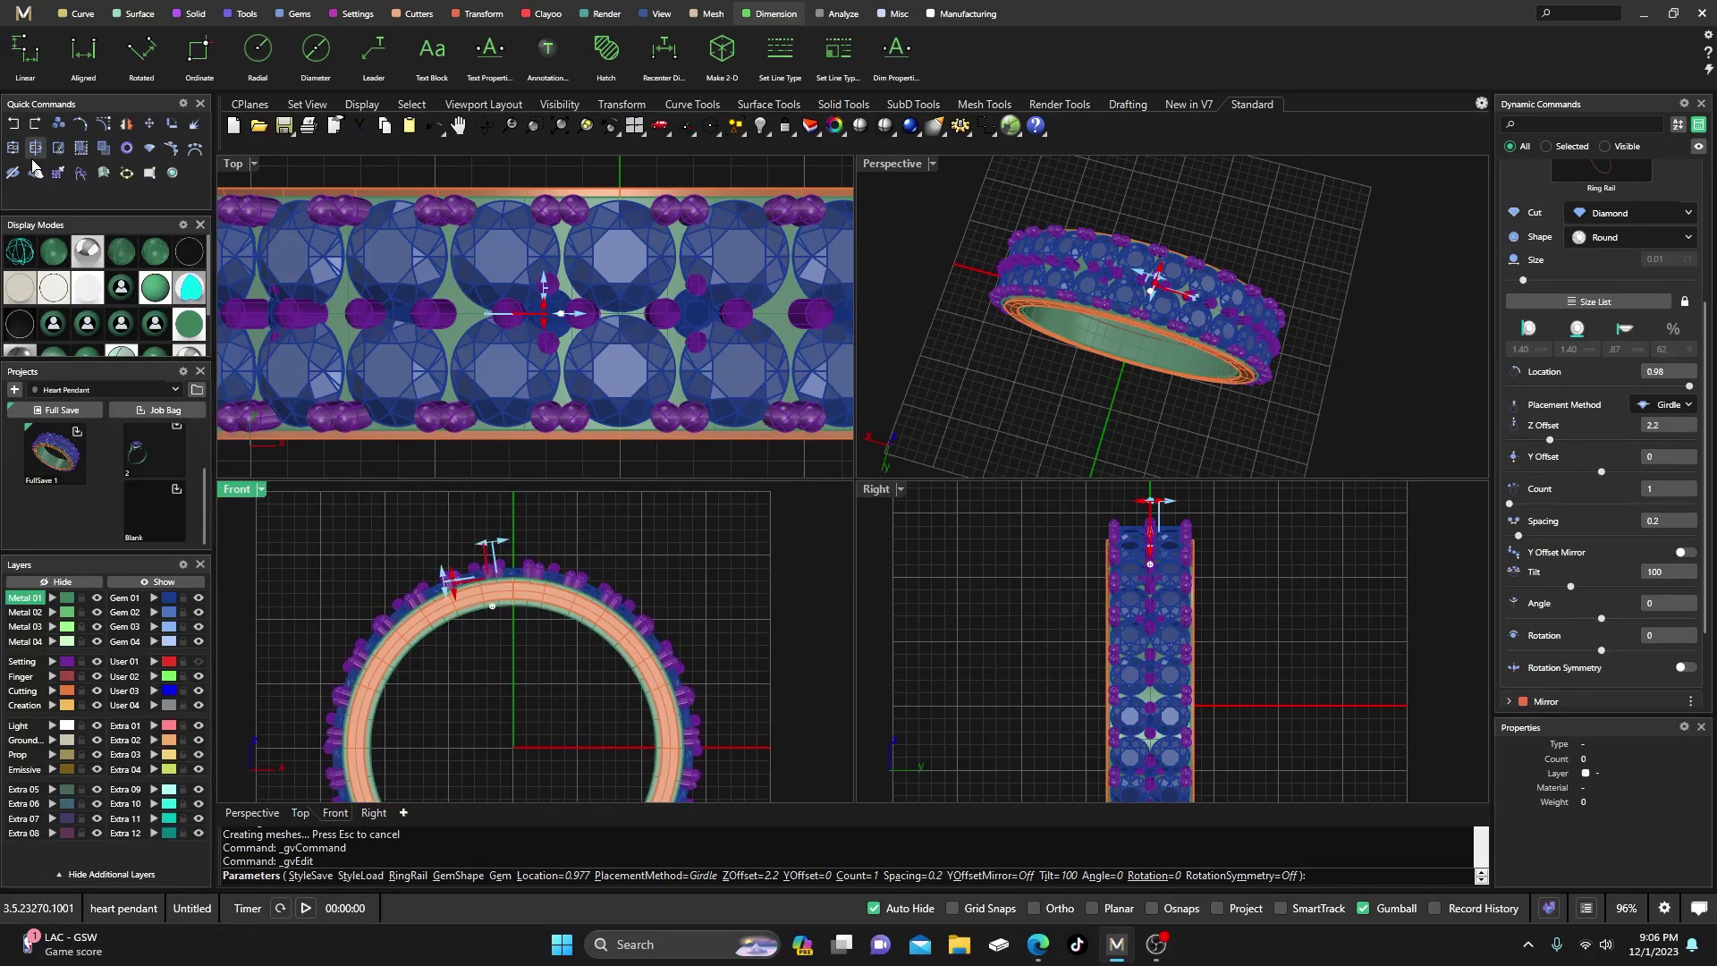
{"action": "left_click", "coordinate": [20, 250]}
{"action": "scroll", "coordinate": [447, 577], "scroll_direction": "up", "scroll_amount": 5}
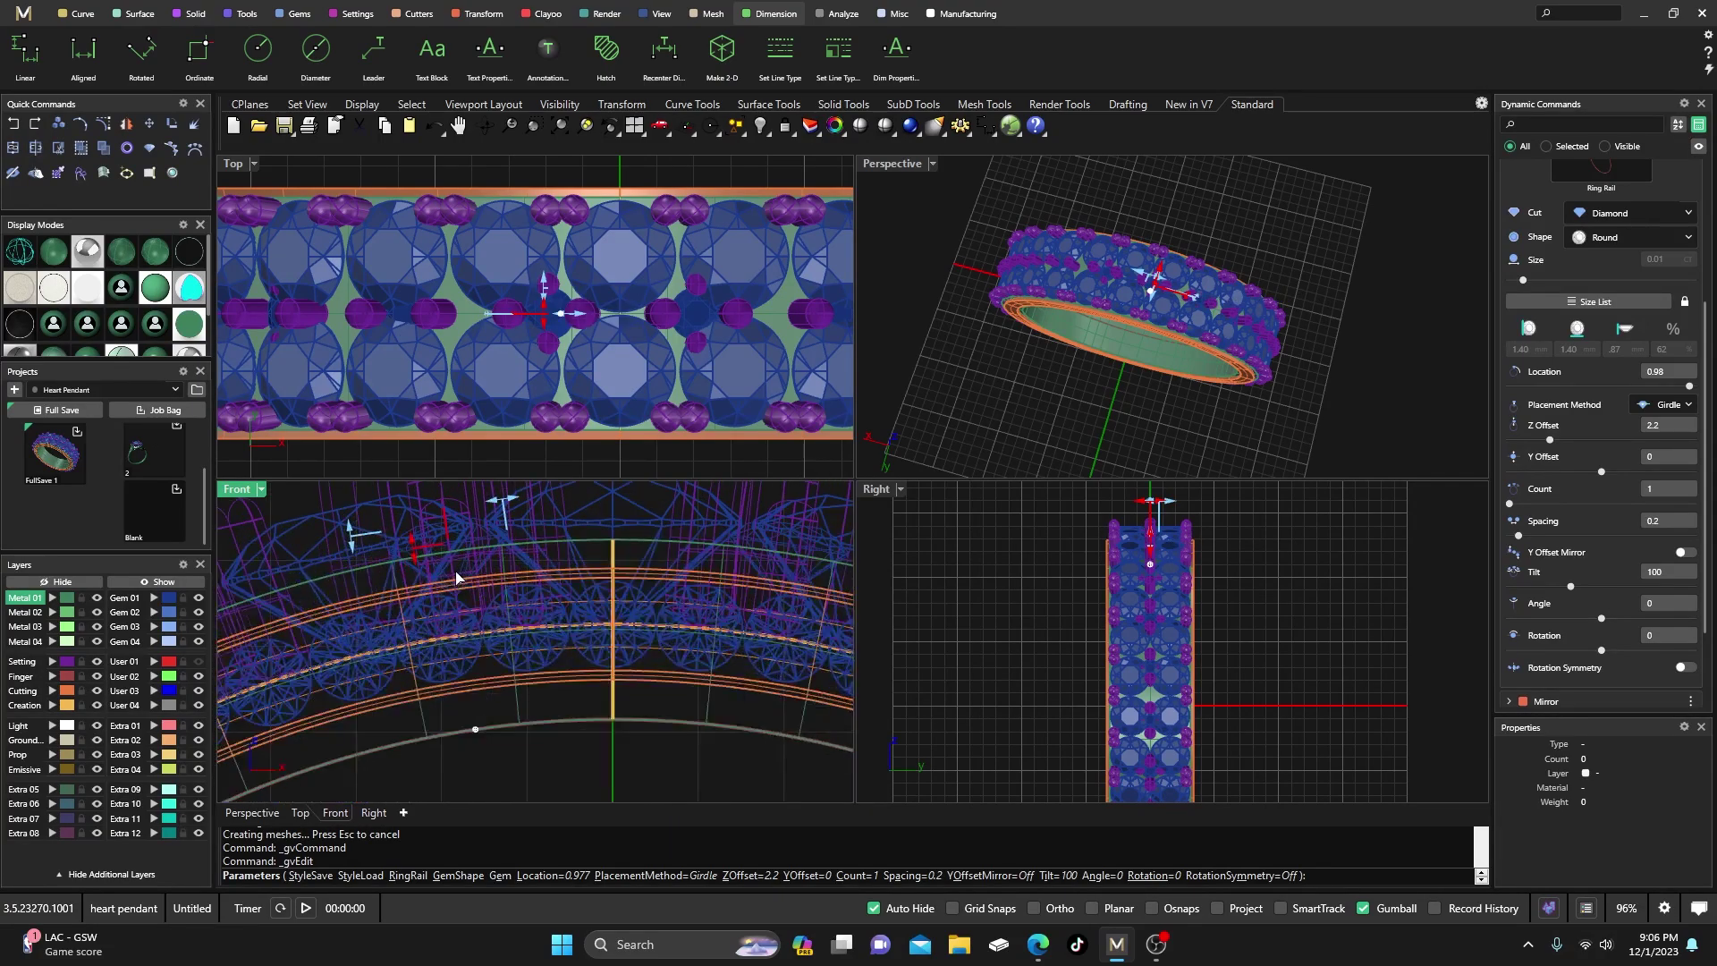
{"action": "scroll", "coordinate": [456, 576], "scroll_direction": "down", "scroll_amount": 4}
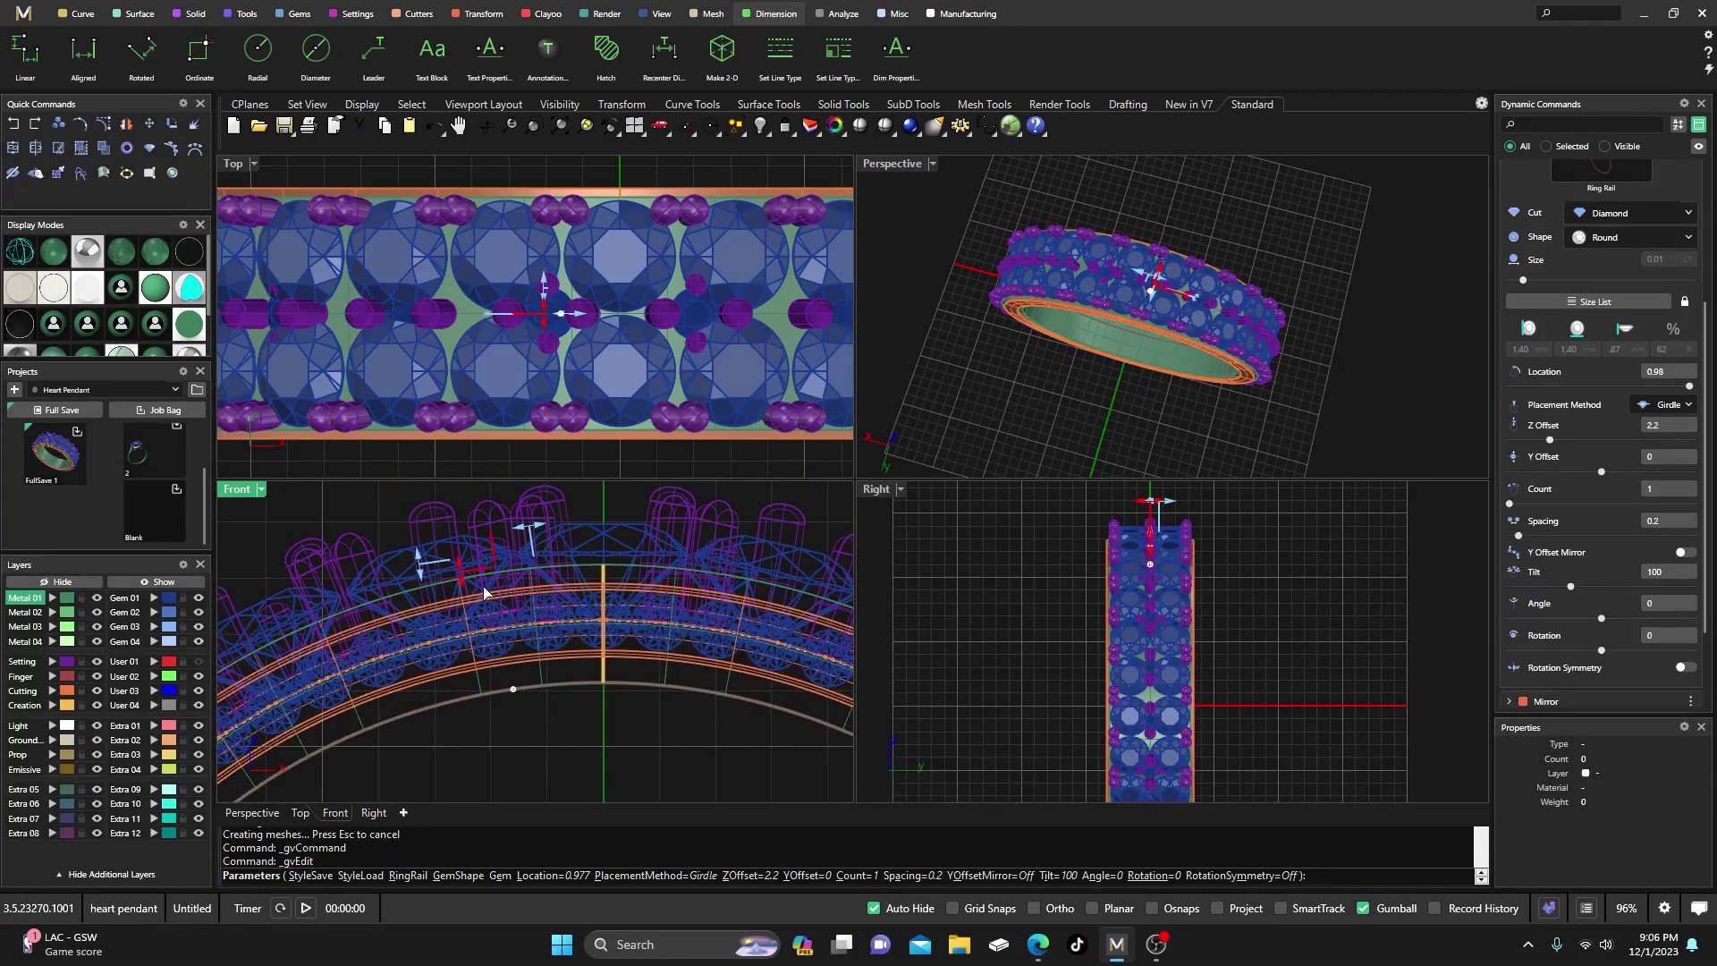
{"action": "scroll", "coordinate": [488, 611], "scroll_direction": "up", "scroll_amount": 2}
{"action": "scroll", "coordinate": [489, 611], "scroll_direction": "down", "scroll_amount": 2}
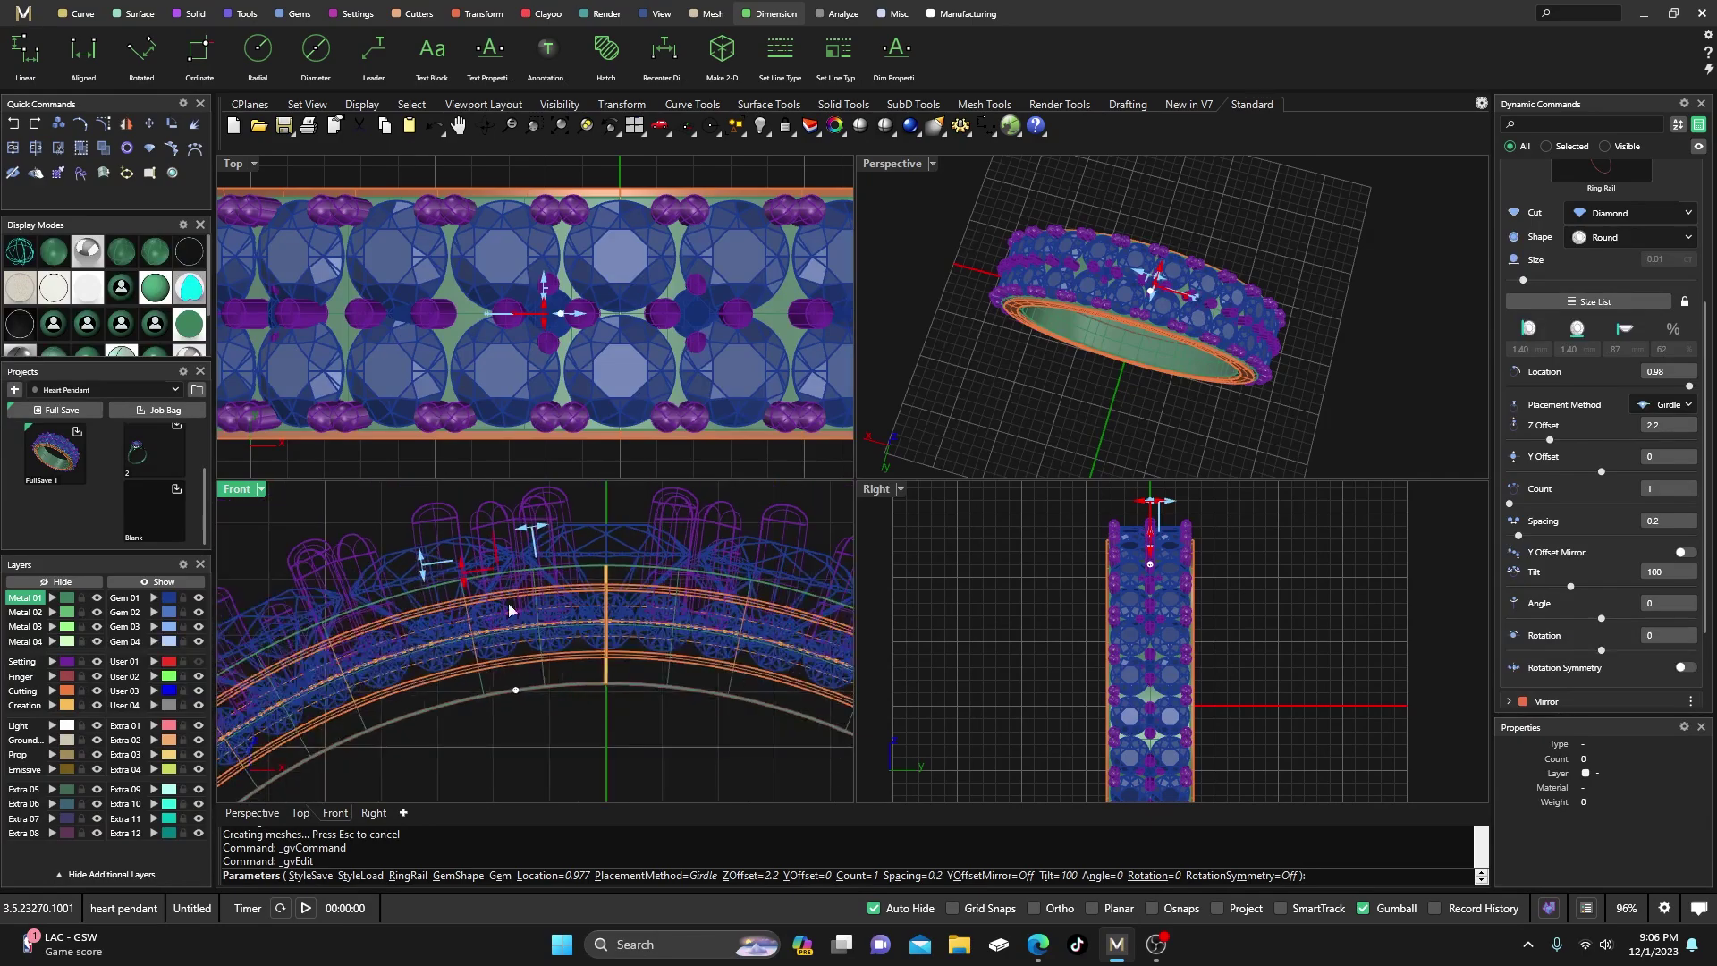
{"action": "mouse_move", "coordinate": [535, 539]}
- Shift the small centre gem along the ring rail to location 0.981 and apply the edit
{"action": "scroll", "coordinate": [533, 586], "scroll_direction": "up", "scroll_amount": 1}
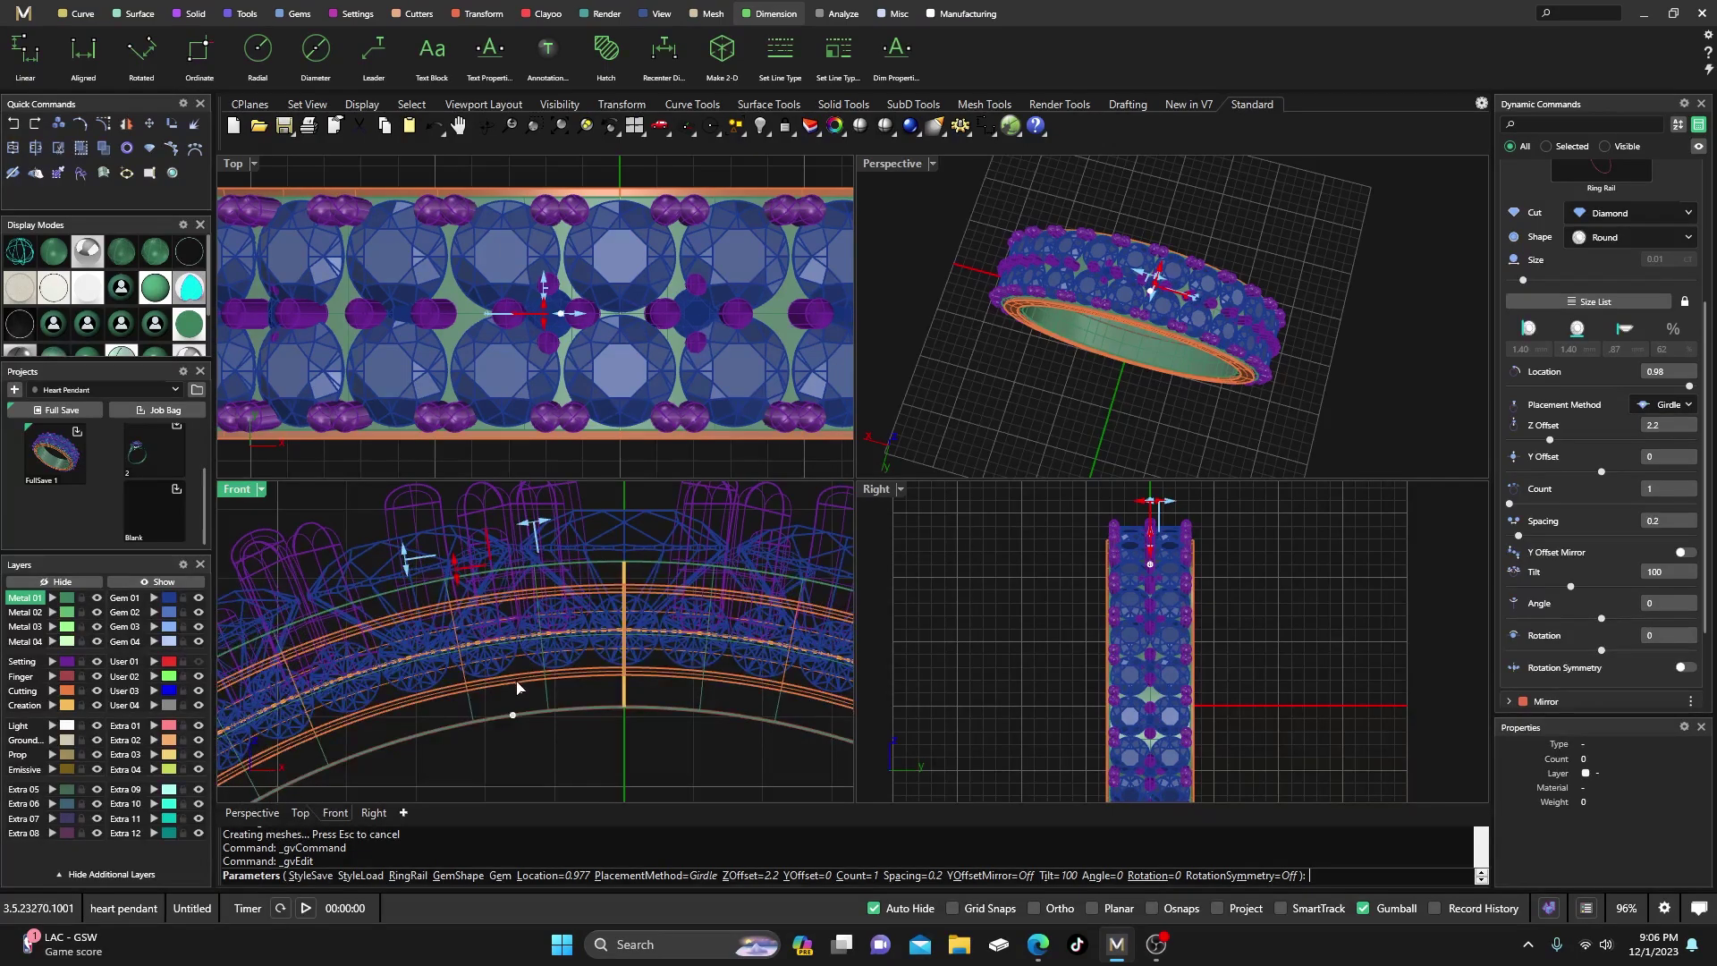
{"action": "mouse_move", "coordinate": [513, 716]}
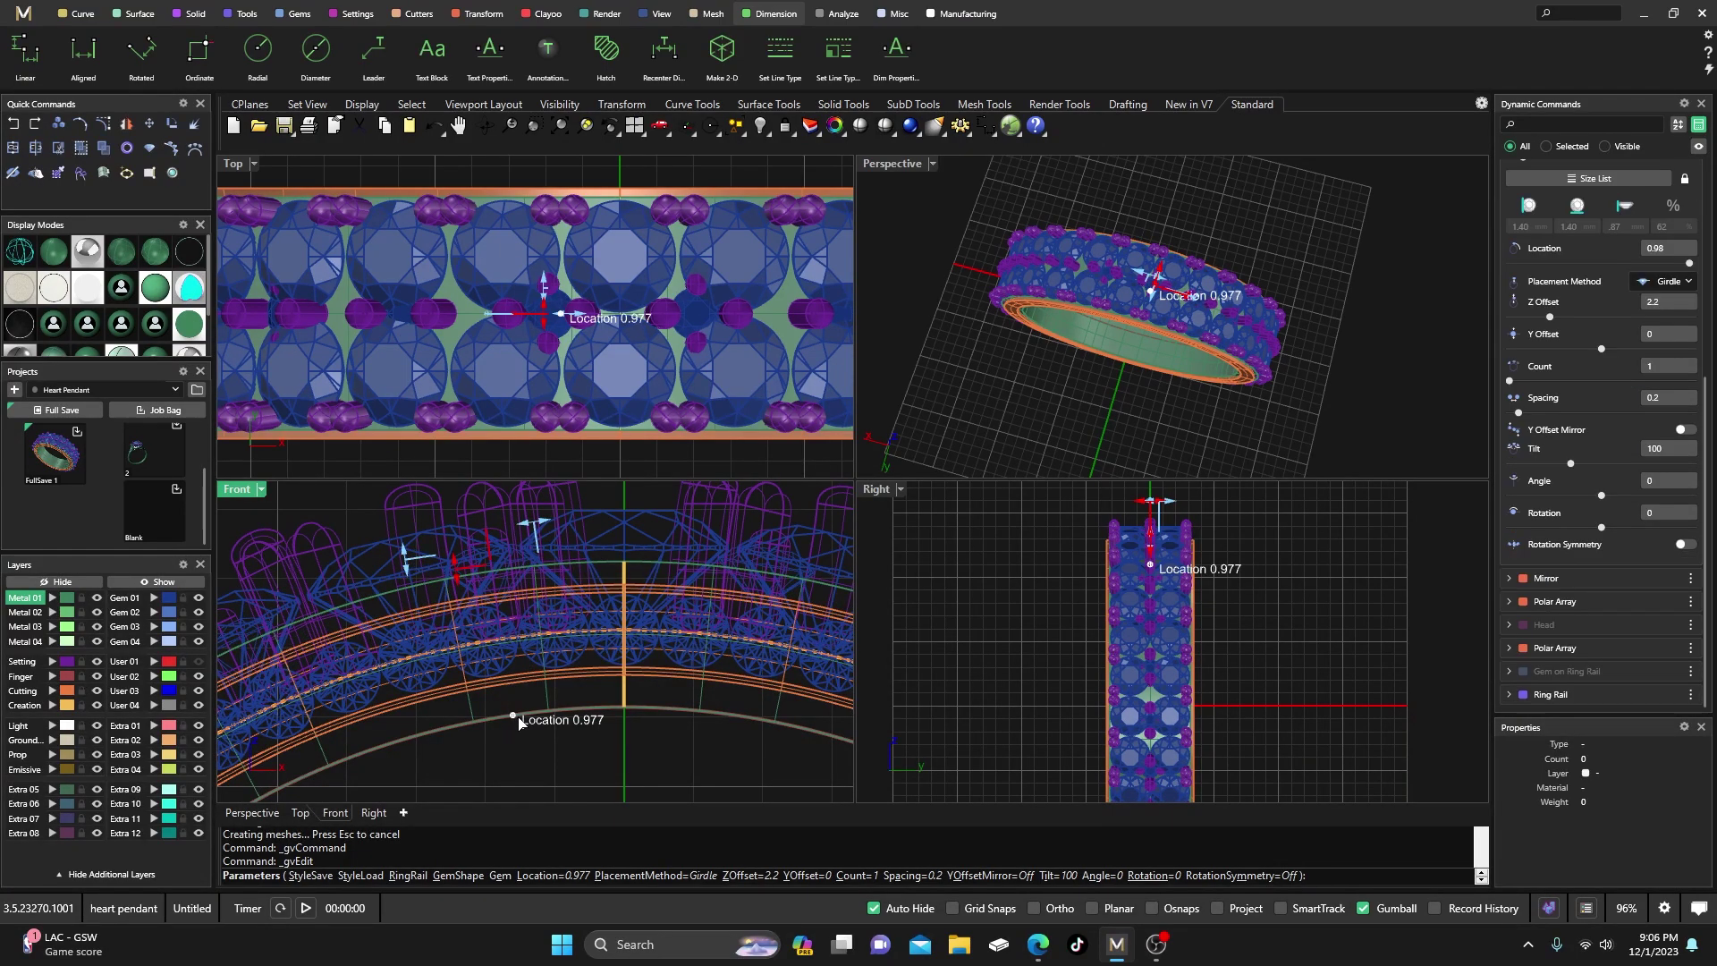
{"action": "left_click_drag", "start_coordinate": [513, 717], "coordinate": [539, 718]}
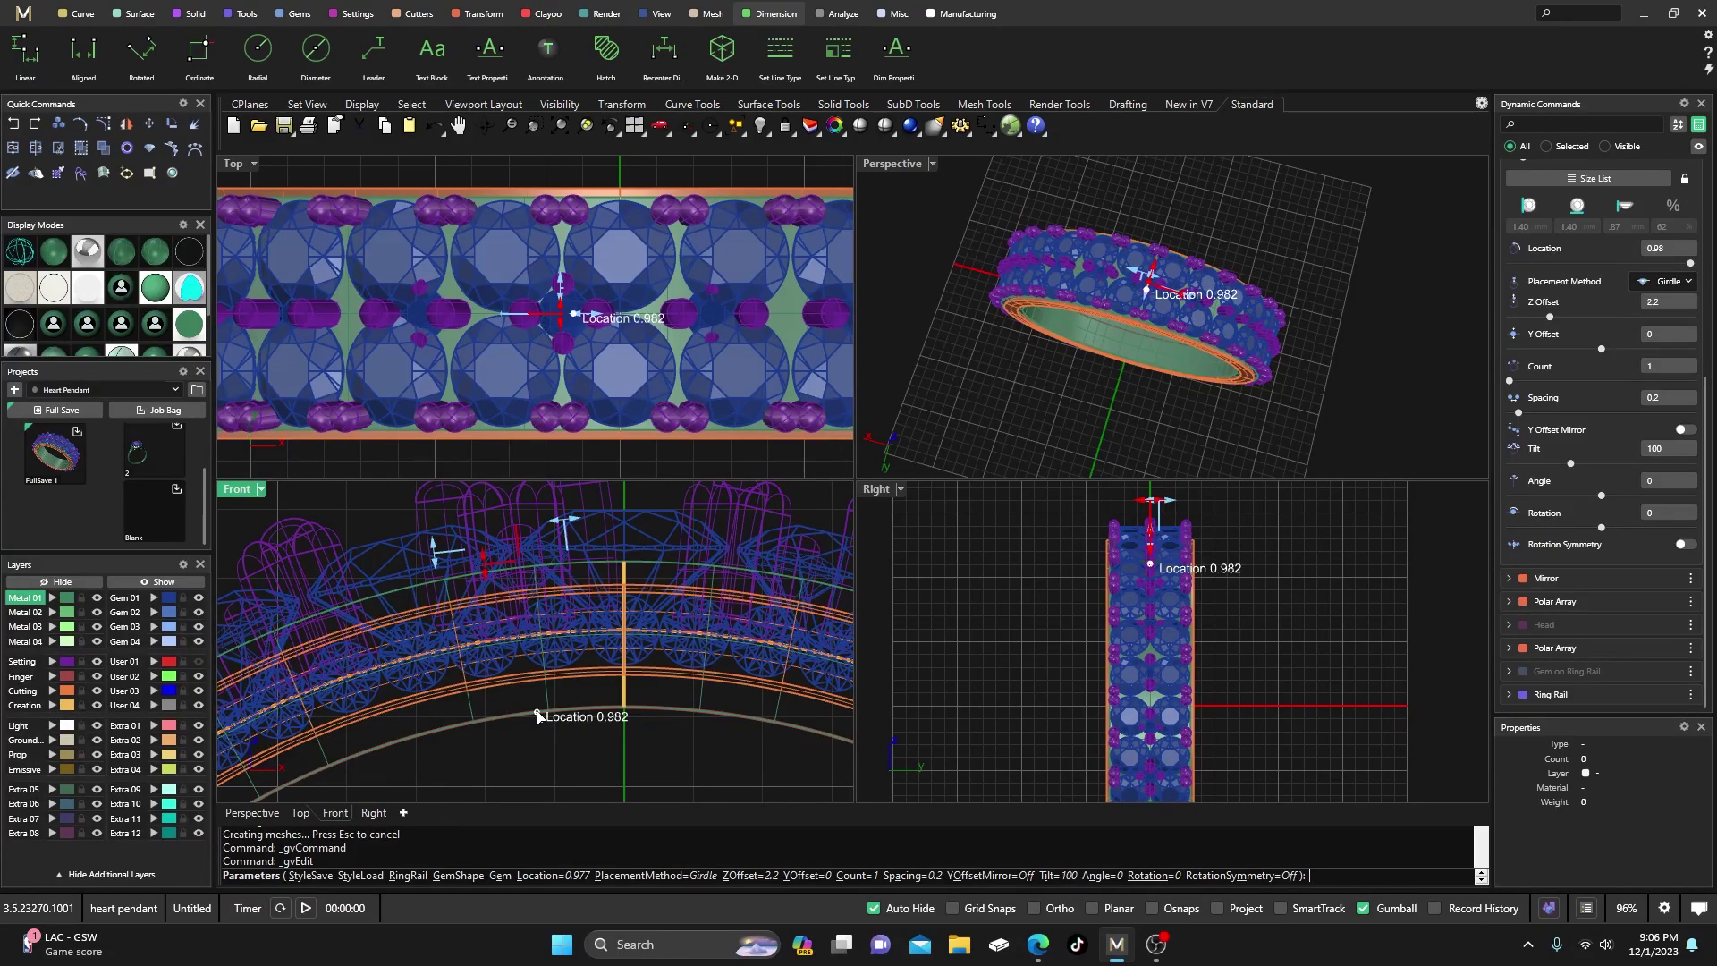
{"action": "left_click_drag", "start_coordinate": [536, 716], "coordinate": [532, 716]}
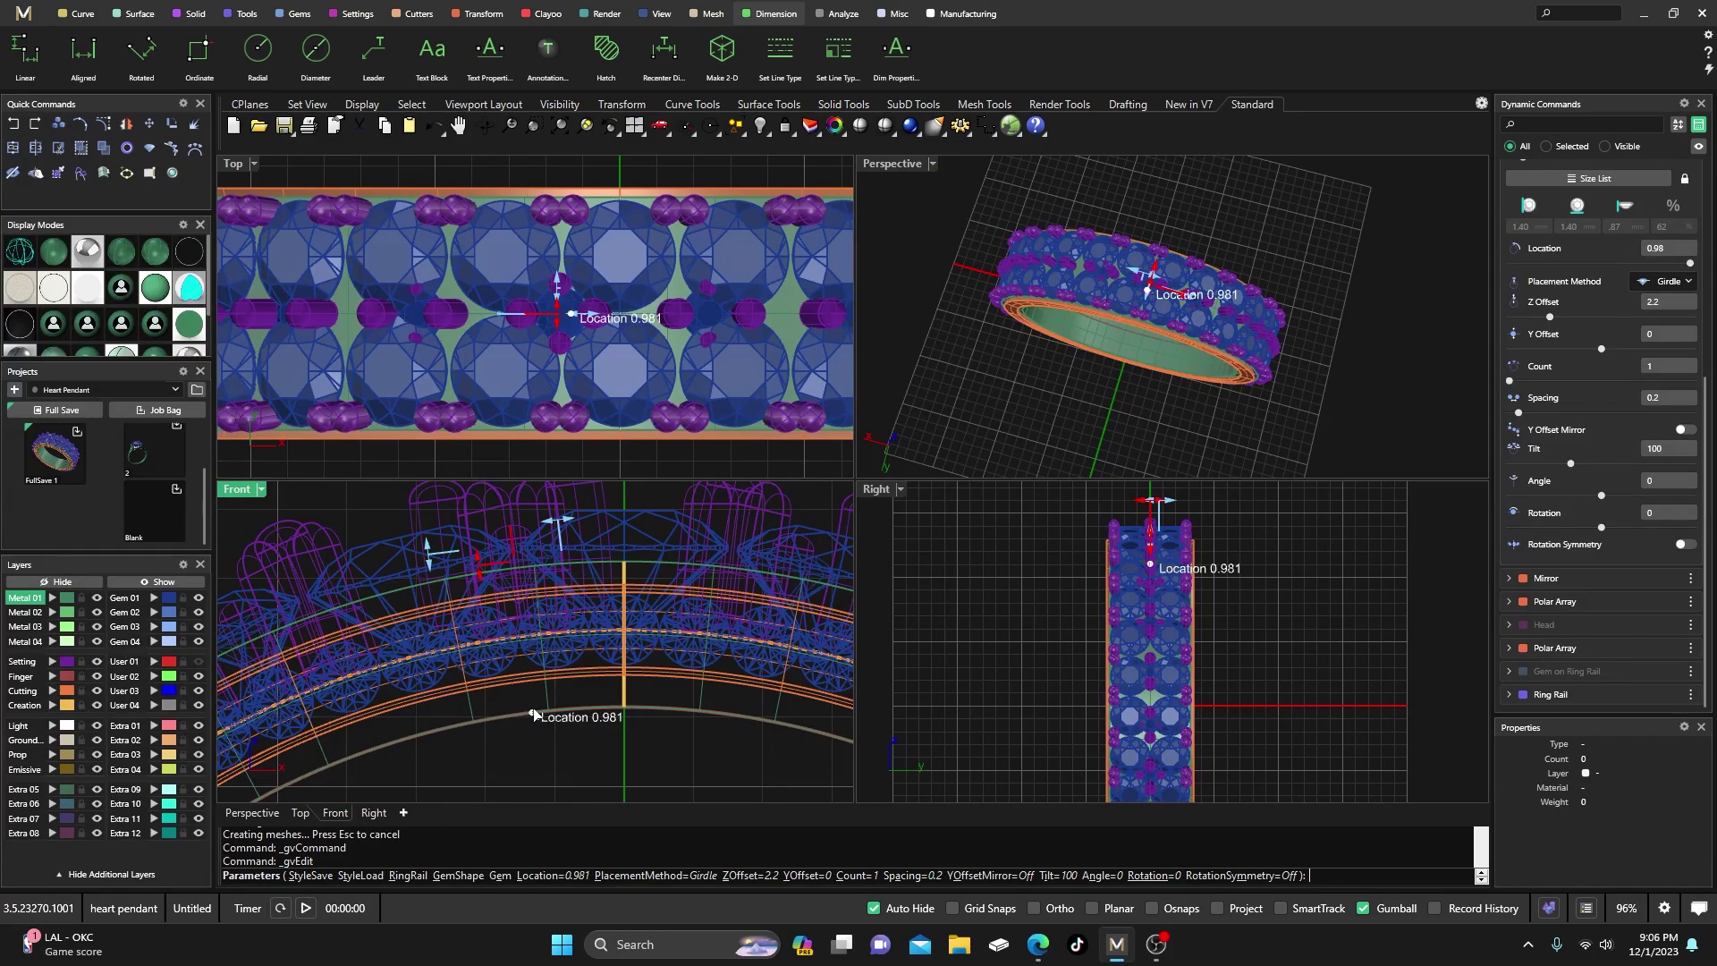
{"action": "left_click", "coordinate": [534, 712]}
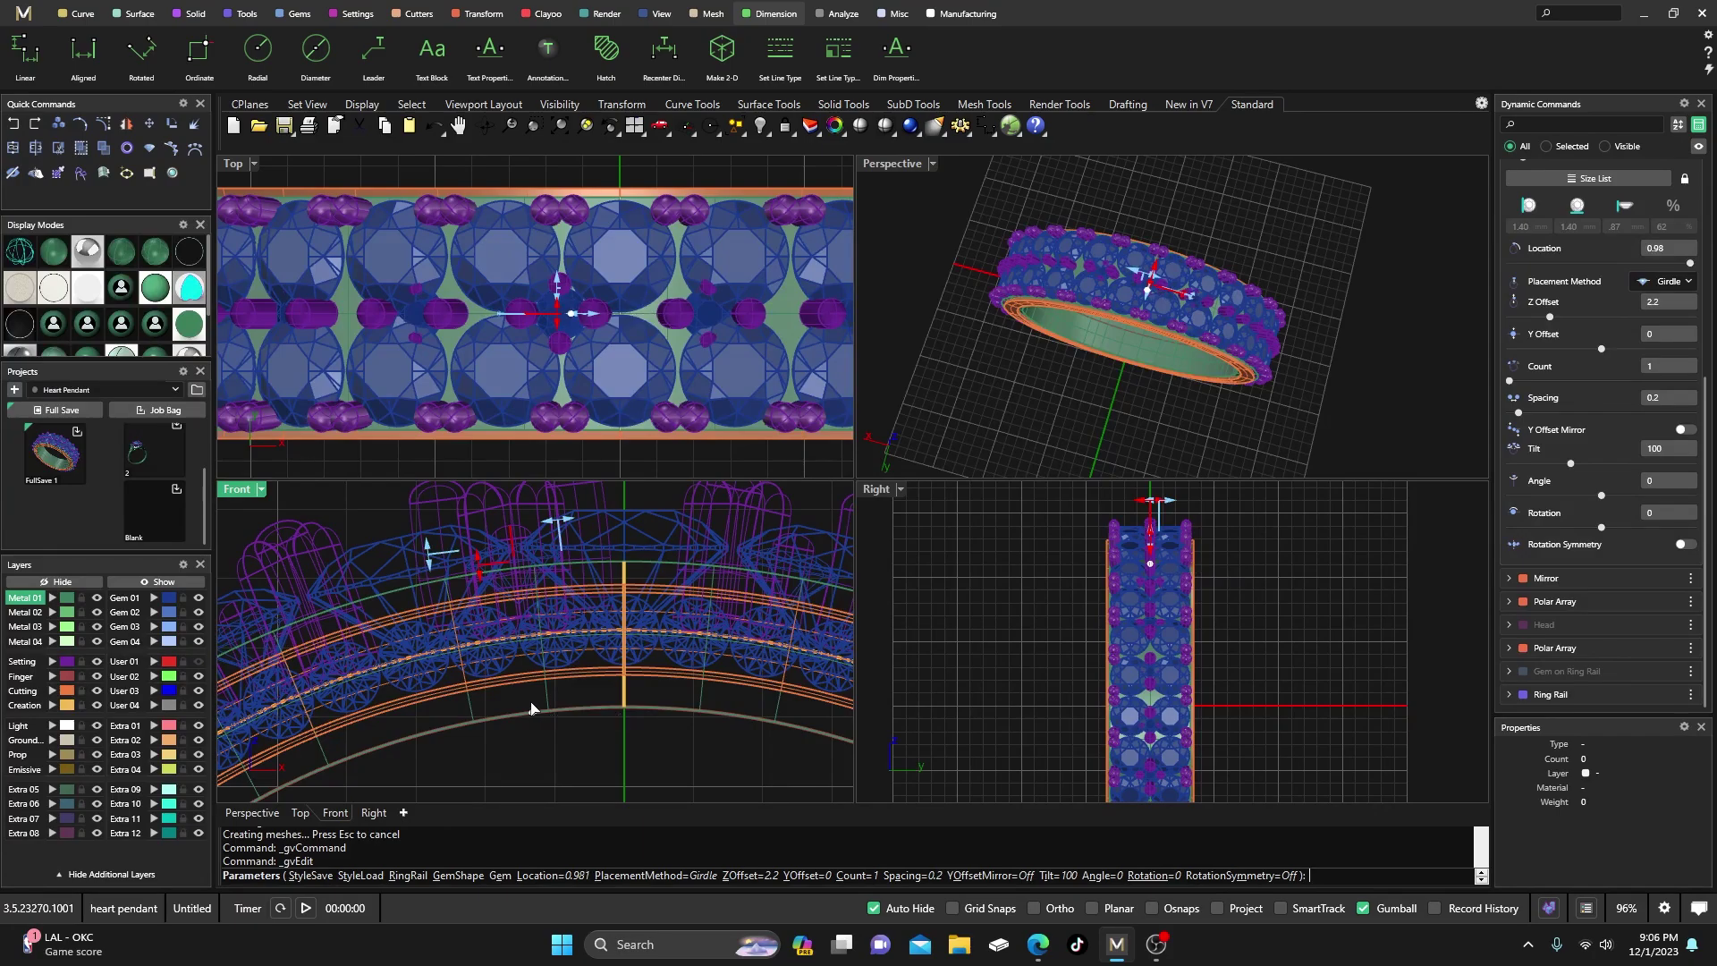
{"action": "right_click", "coordinate": [976, 442]}
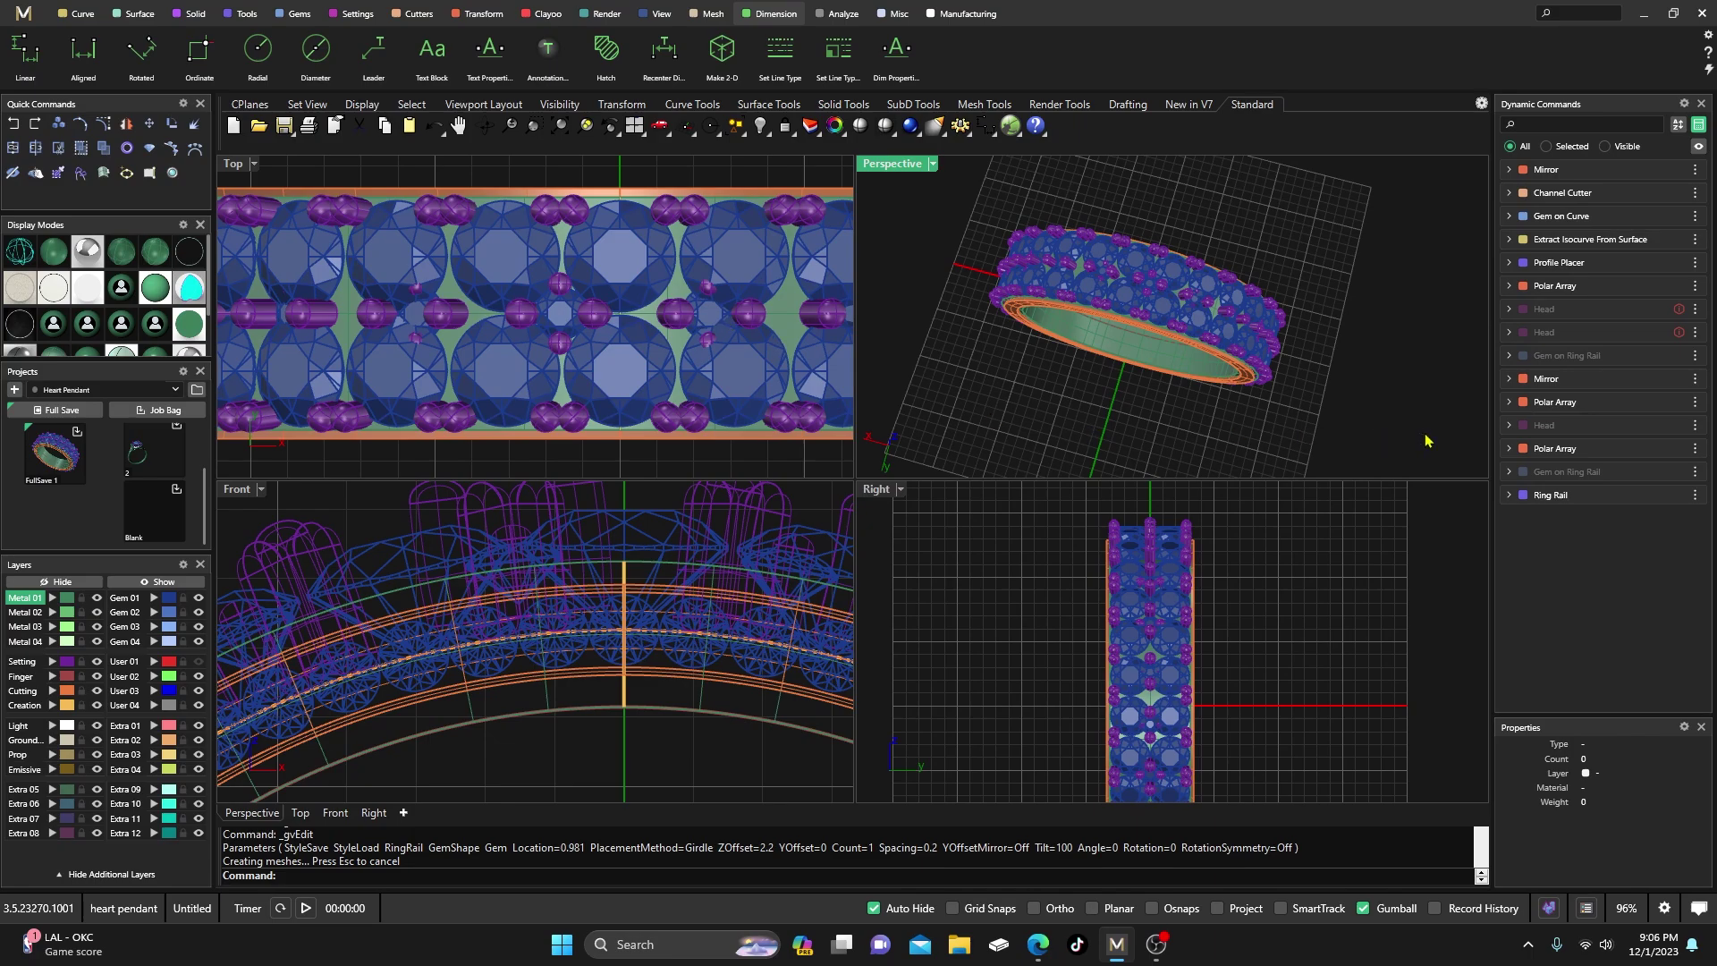
- Set the object count of the polar array holding the small centre gems and their prongs to 27, and apply it
{"action": "mouse_move", "coordinate": [1570, 356]}
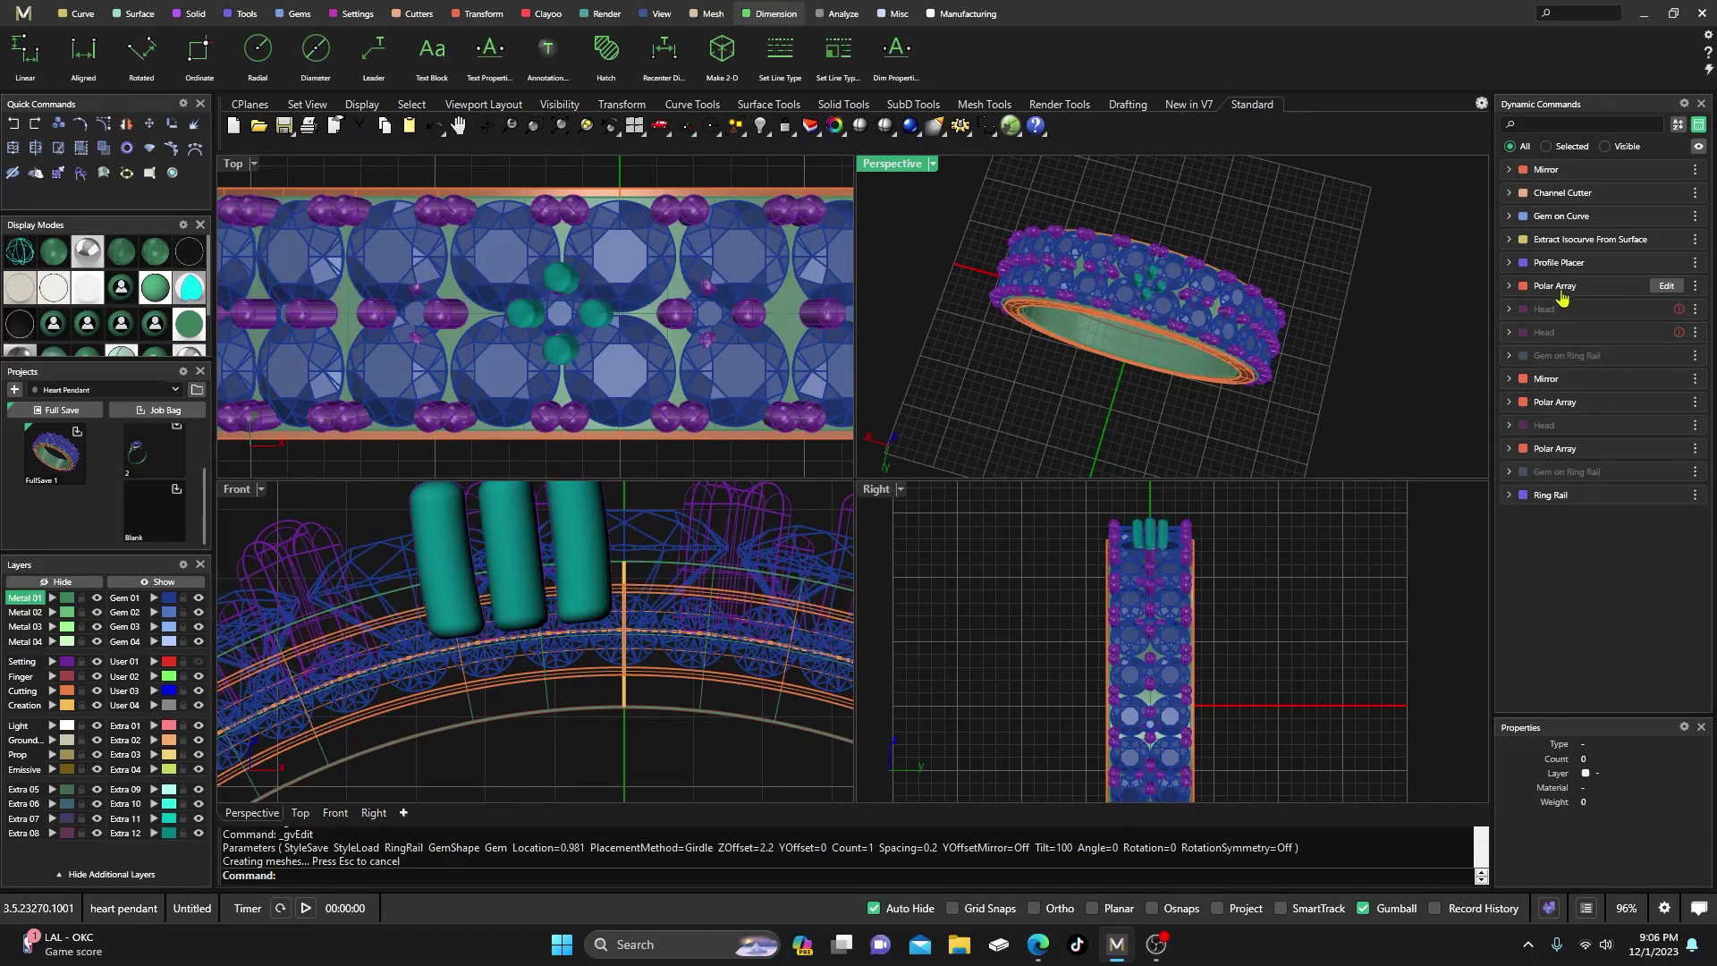
{"action": "left_click", "coordinate": [1665, 286]}
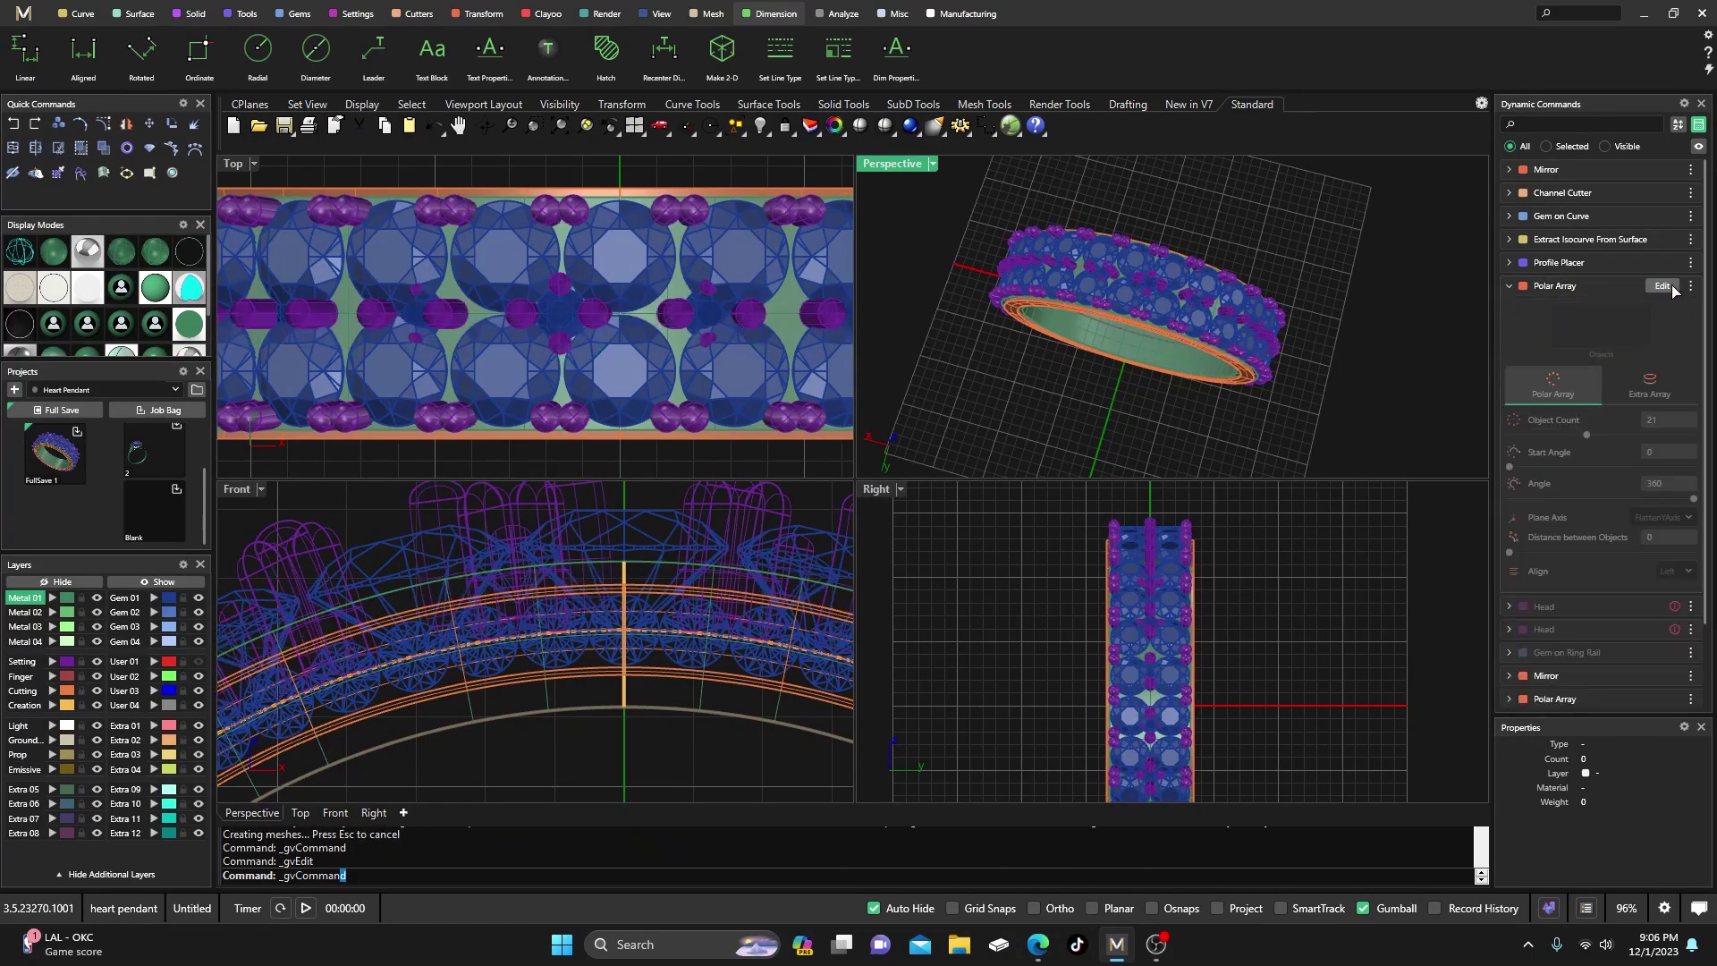
{"action": "left_click", "coordinate": [1657, 424]}
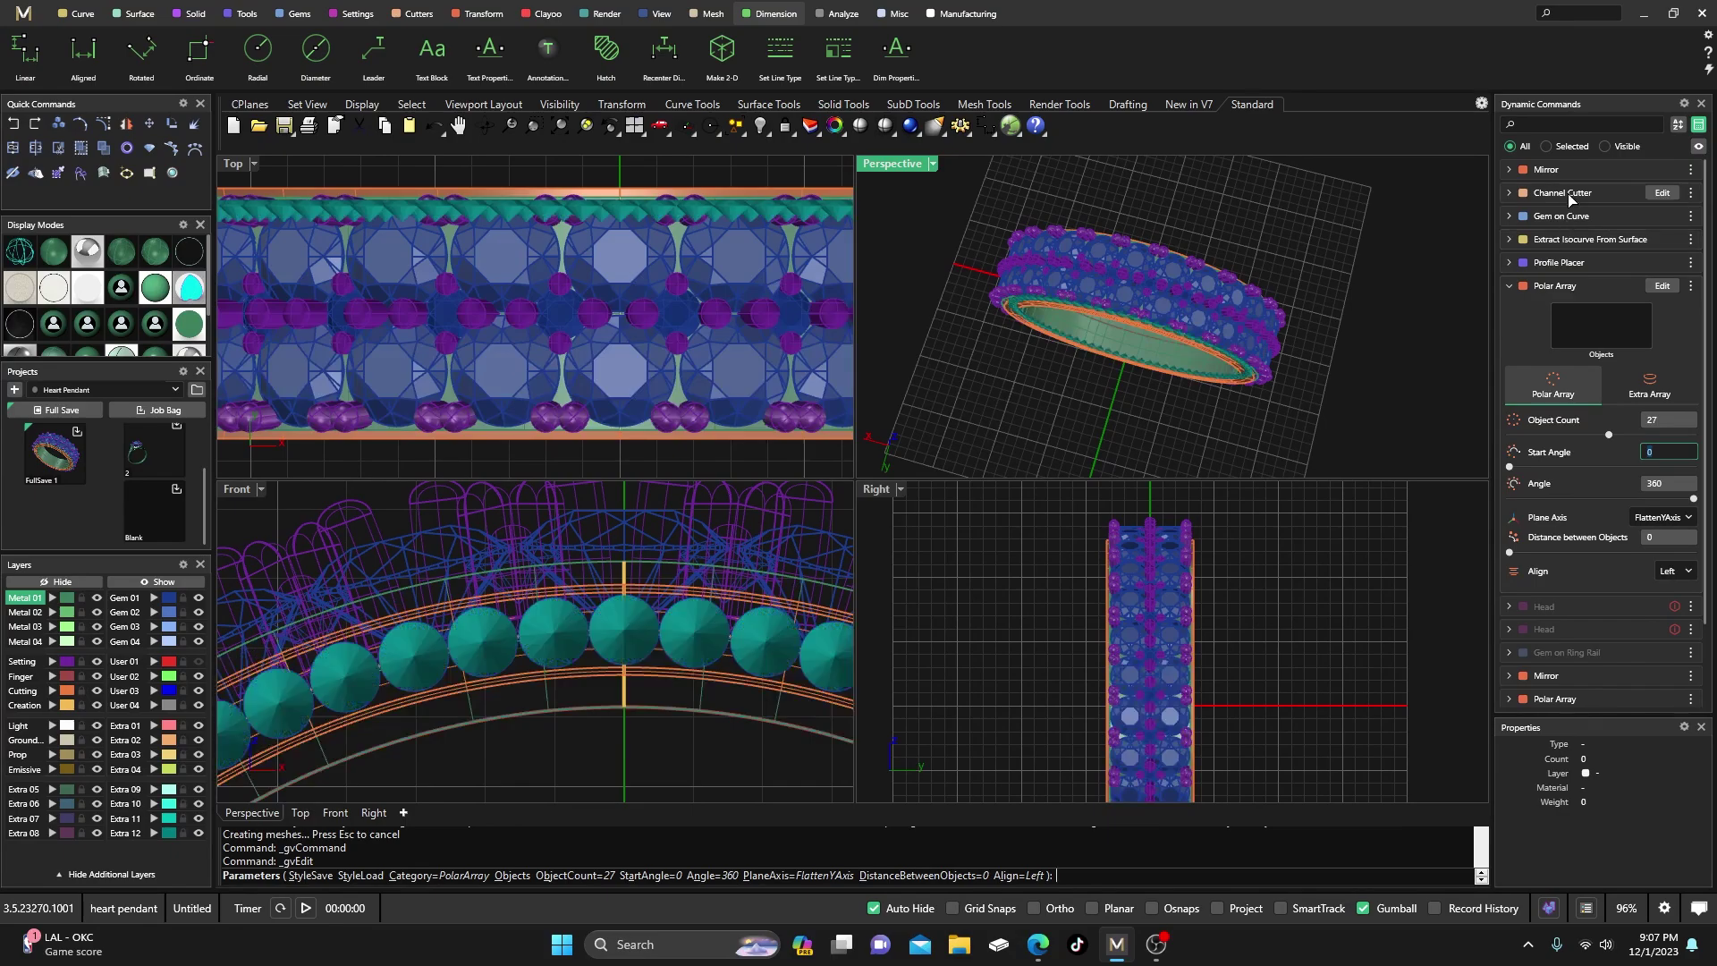
{"action": "double_click", "coordinate": [895, 172]}
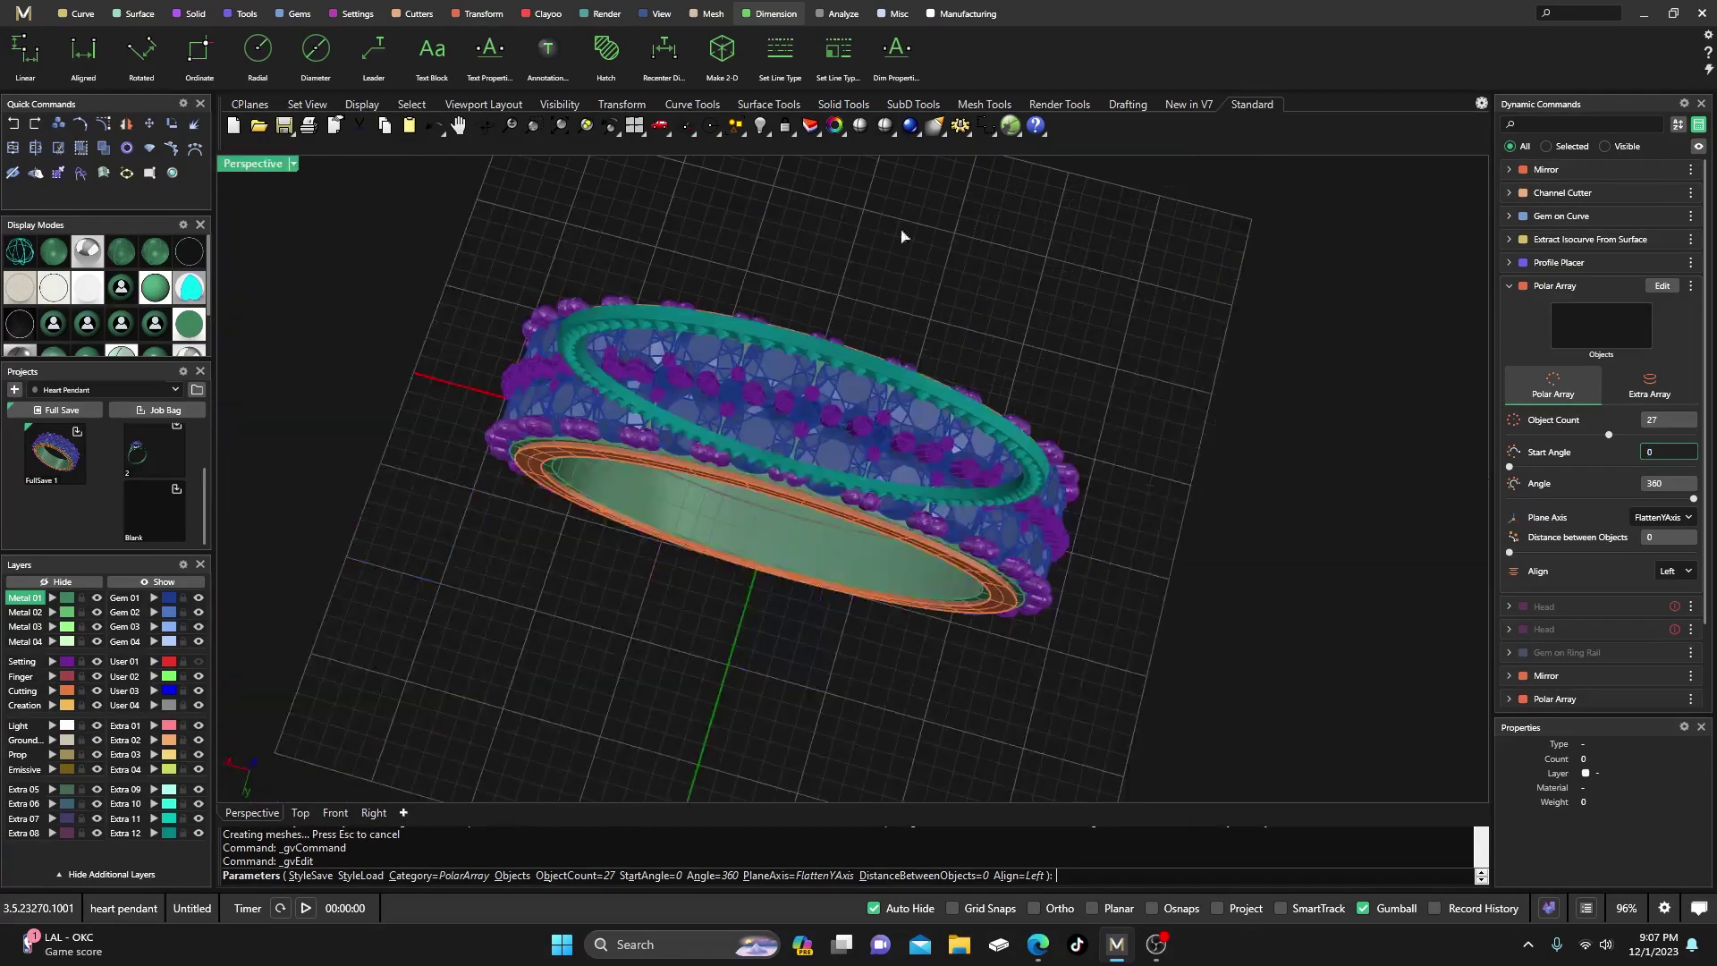
{"action": "scroll", "coordinate": [920, 440], "scroll_direction": "down", "scroll_amount": 3}
{"action": "right_click_drag", "start_coordinate": [920, 441], "coordinate": [824, 414]}
{"action": "scroll", "coordinate": [834, 411], "scroll_direction": "up", "scroll_amount": 5}
{"action": "scroll", "coordinate": [835, 411], "scroll_direction": "up", "scroll_amount": 3}
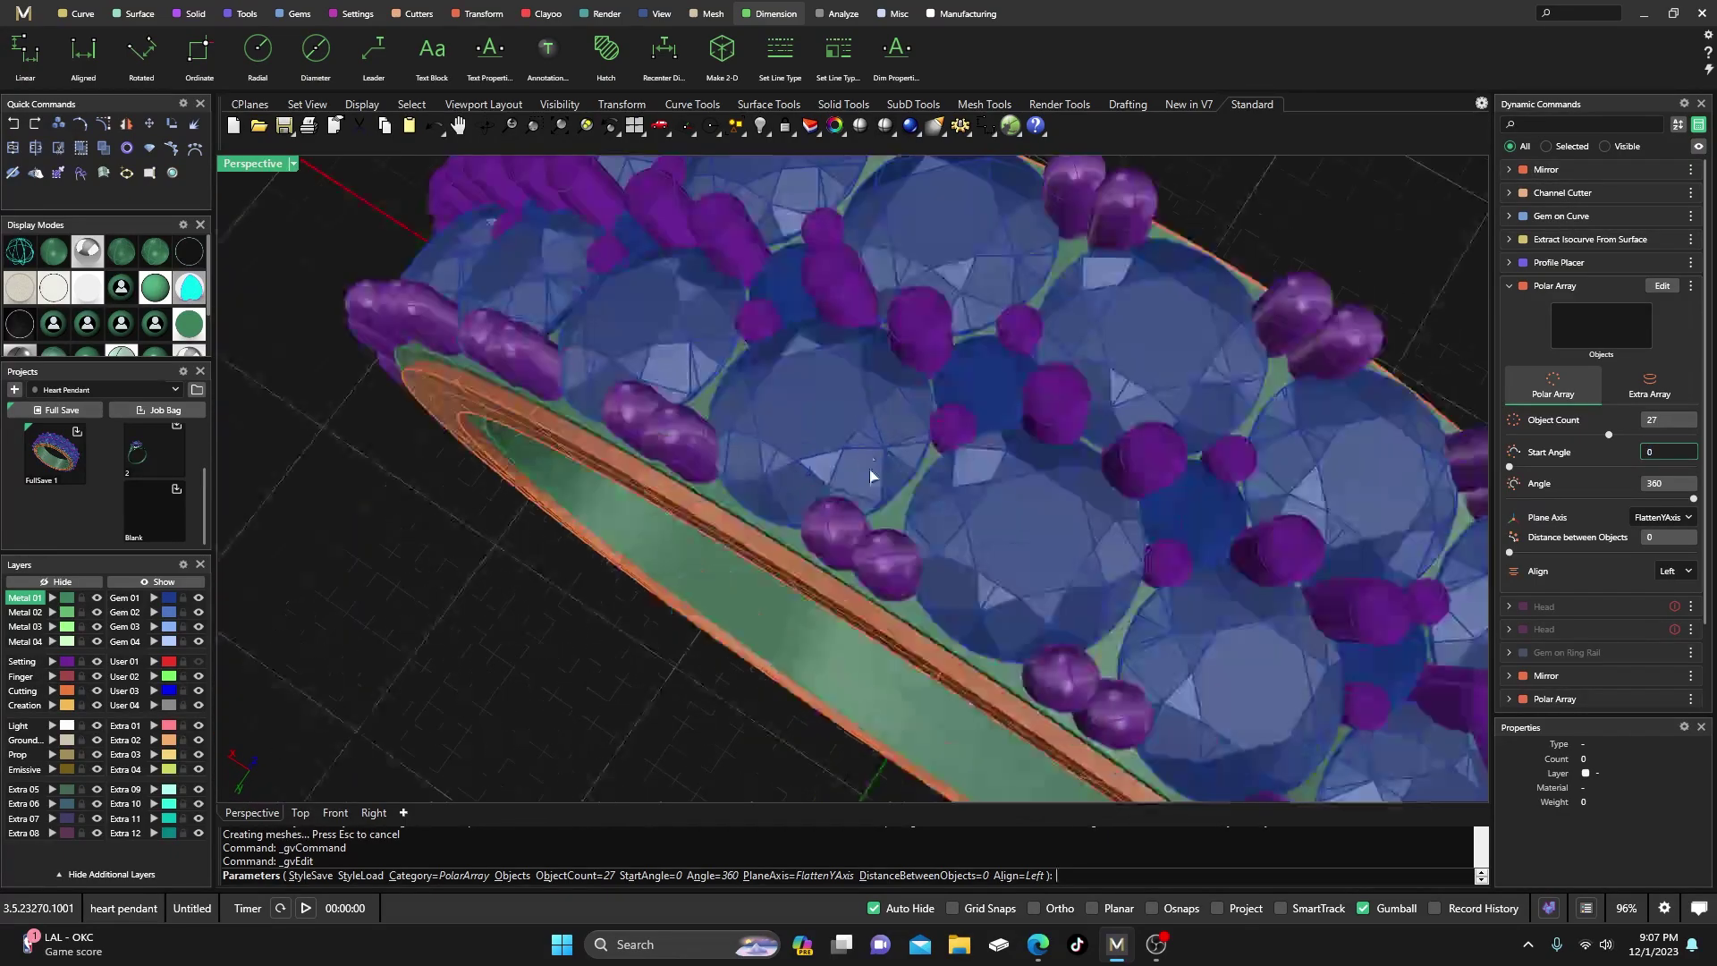
{"action": "scroll", "coordinate": [873, 479], "scroll_direction": "down", "scroll_amount": 5}
{"action": "right_click_drag", "start_coordinate": [874, 498], "coordinate": [924, 524]}
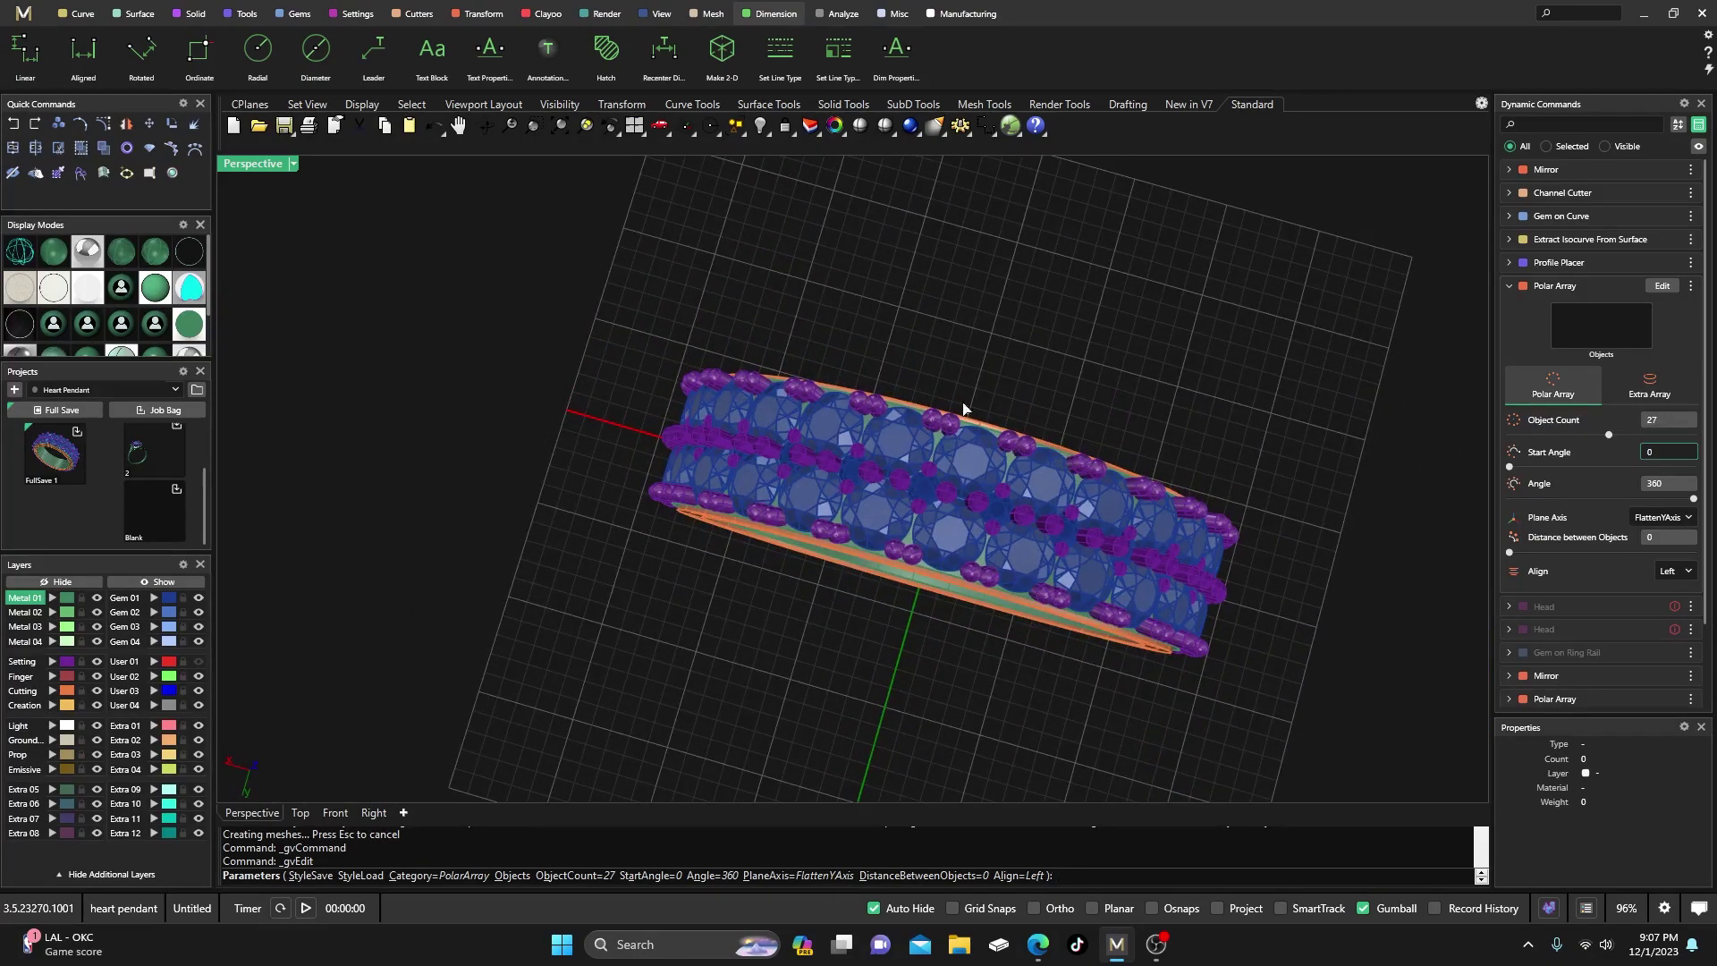
{"action": "key", "text": "Return"}
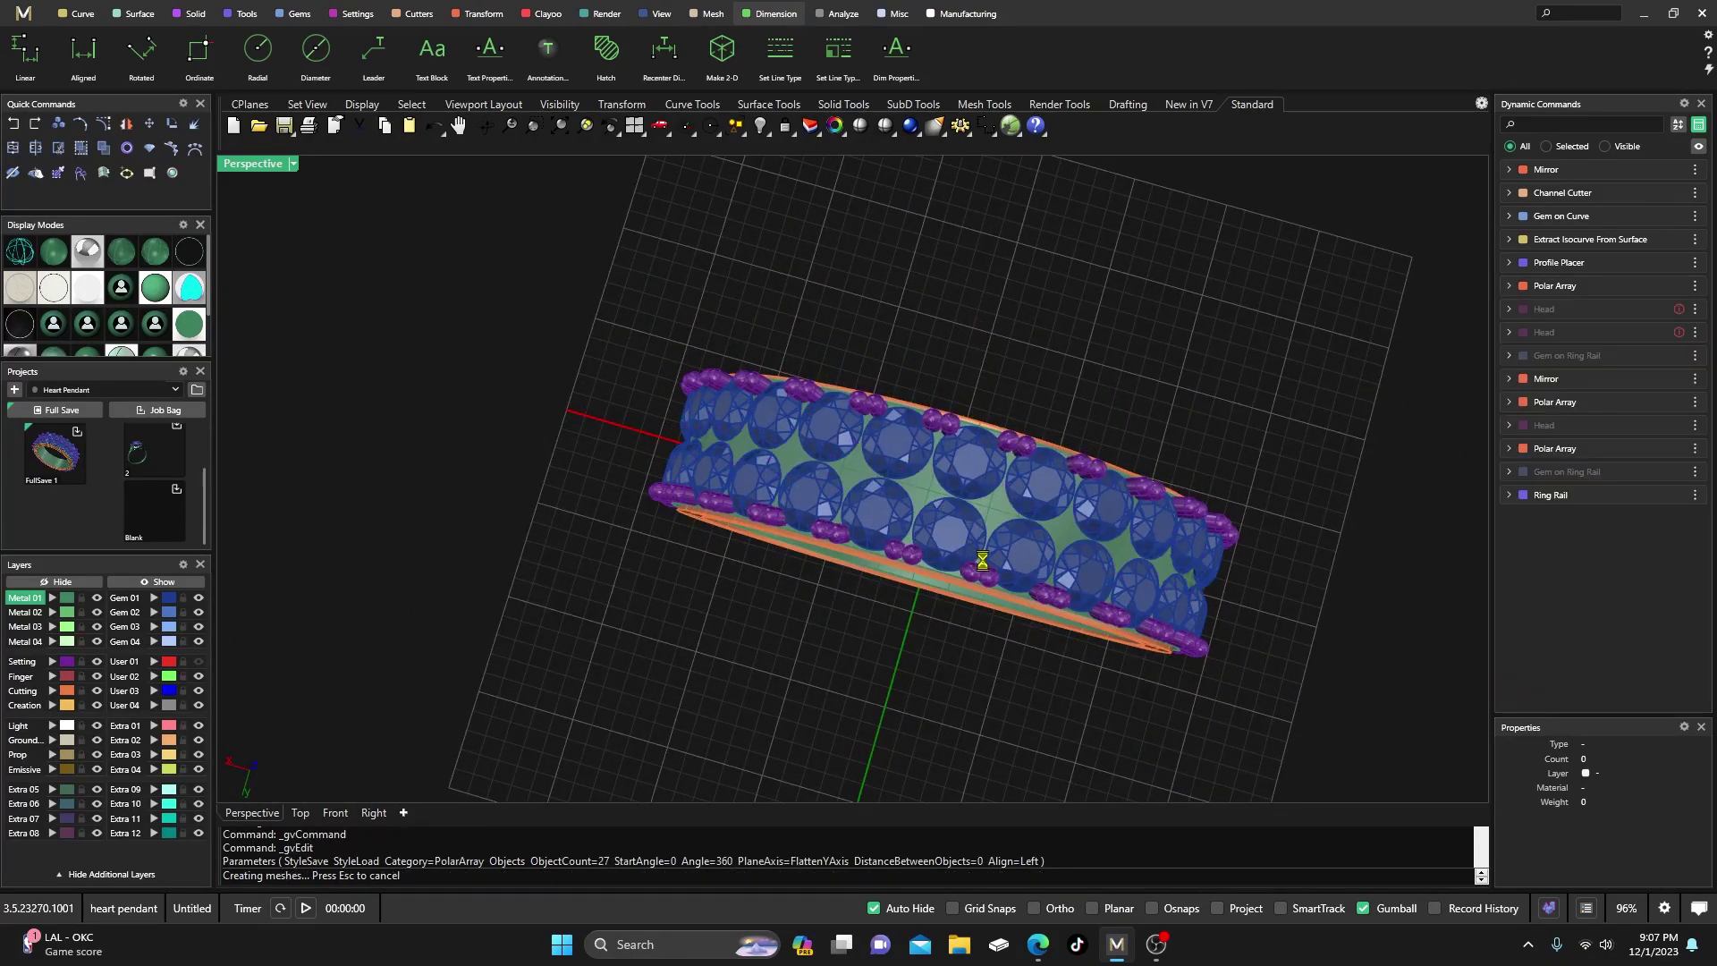
- Inspect the resized band, and undo the array, gem and ring size edits back to the smaller original ring
{"action": "right_click_drag", "start_coordinate": [1000, 579], "coordinate": [805, 474]}
{"action": "scroll", "coordinate": [769, 510], "scroll_direction": "up", "scroll_amount": 5}
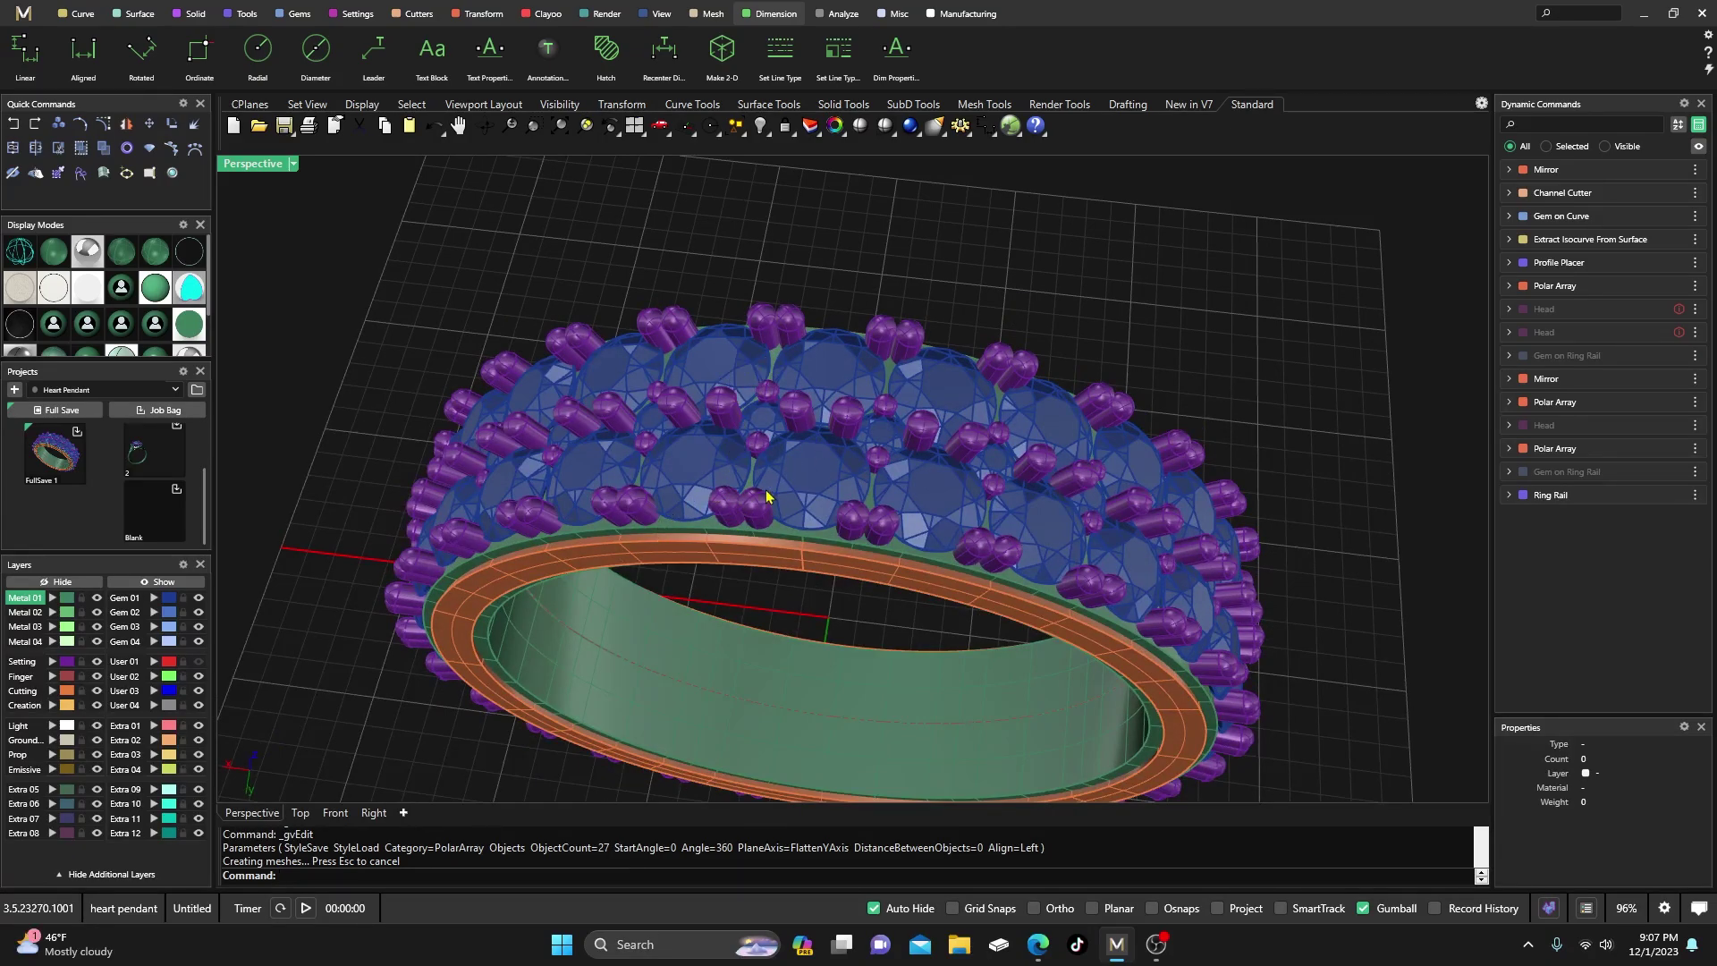
{"action": "scroll", "coordinate": [747, 497], "scroll_direction": "down", "scroll_amount": 3}
{"action": "right_click_drag", "start_coordinate": [776, 590], "coordinate": [747, 525]}
{"action": "scroll", "coordinate": [748, 524], "scroll_direction": "up", "scroll_amount": 3}
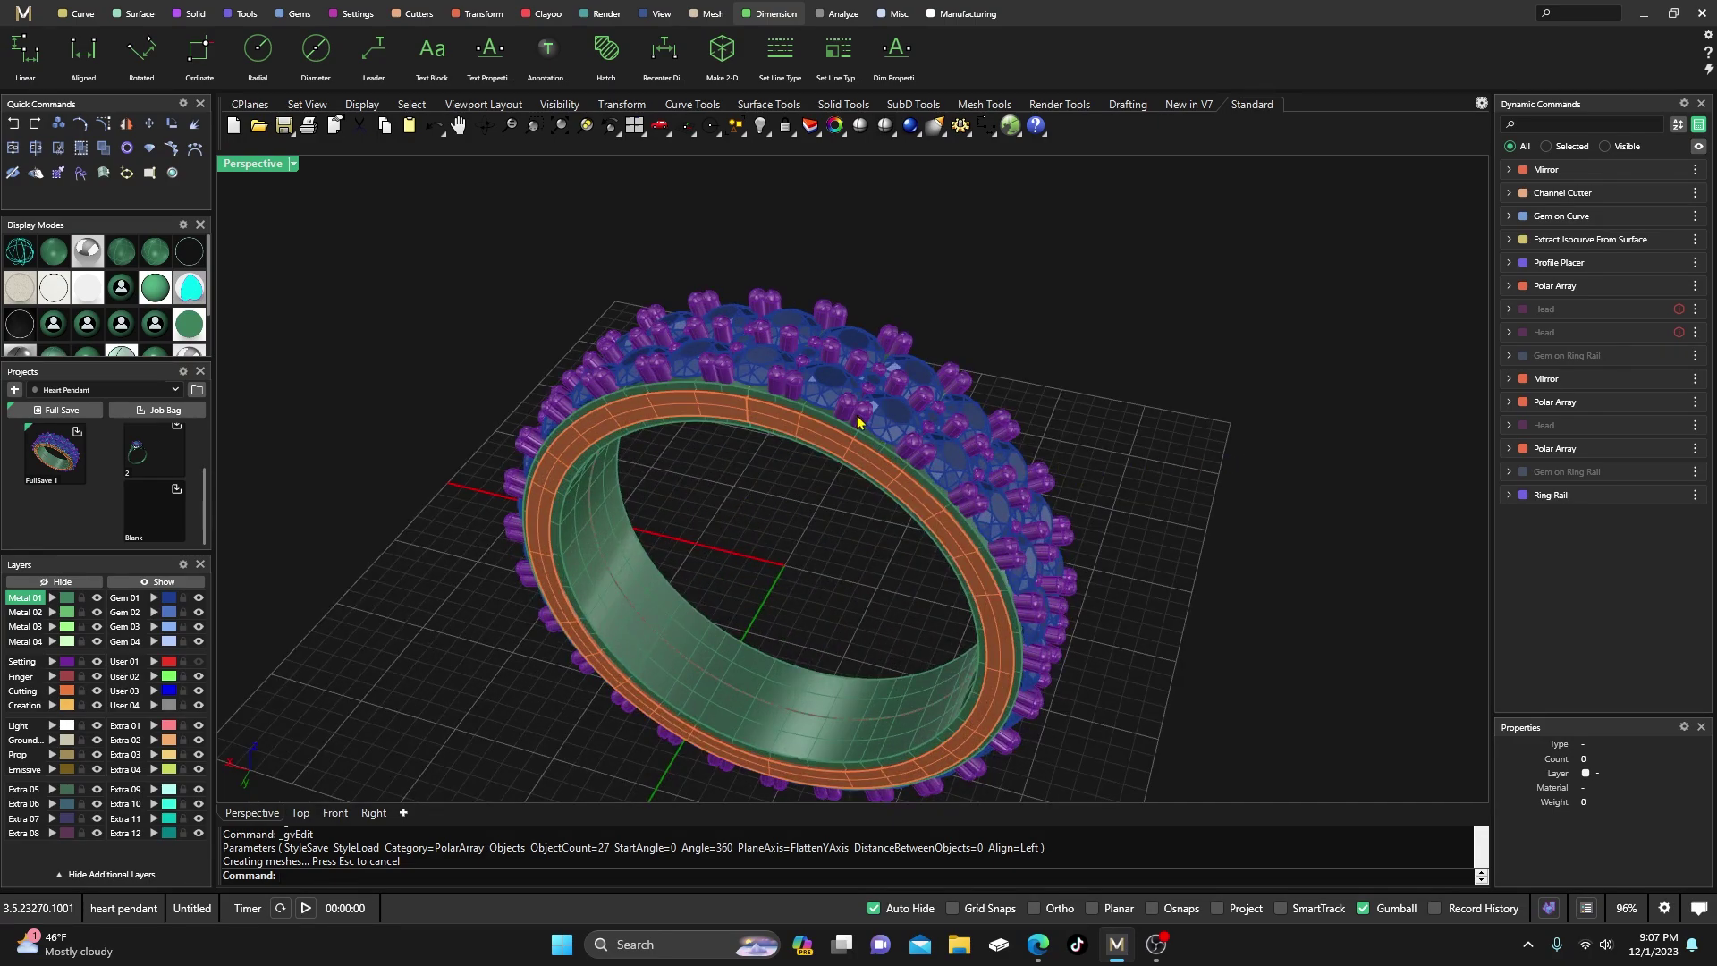
{"action": "left_click", "coordinate": [14, 127]}
{"action": "left_click", "coordinate": [14, 127]}
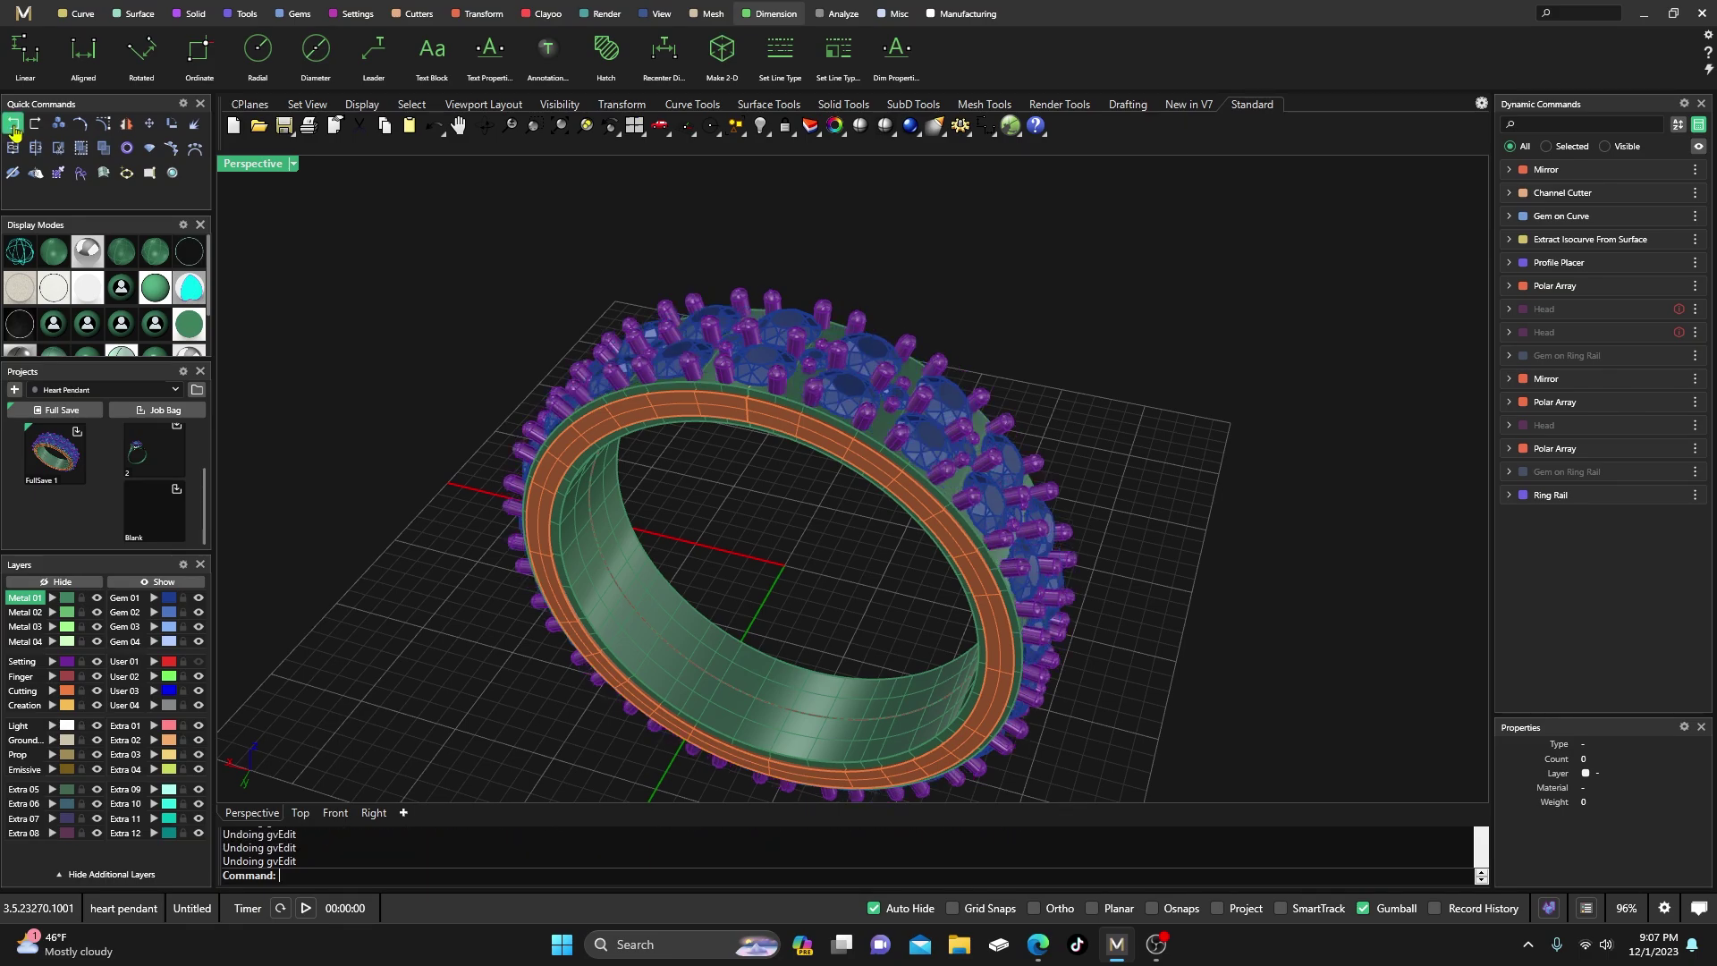
{"action": "left_click", "coordinate": [14, 127]}
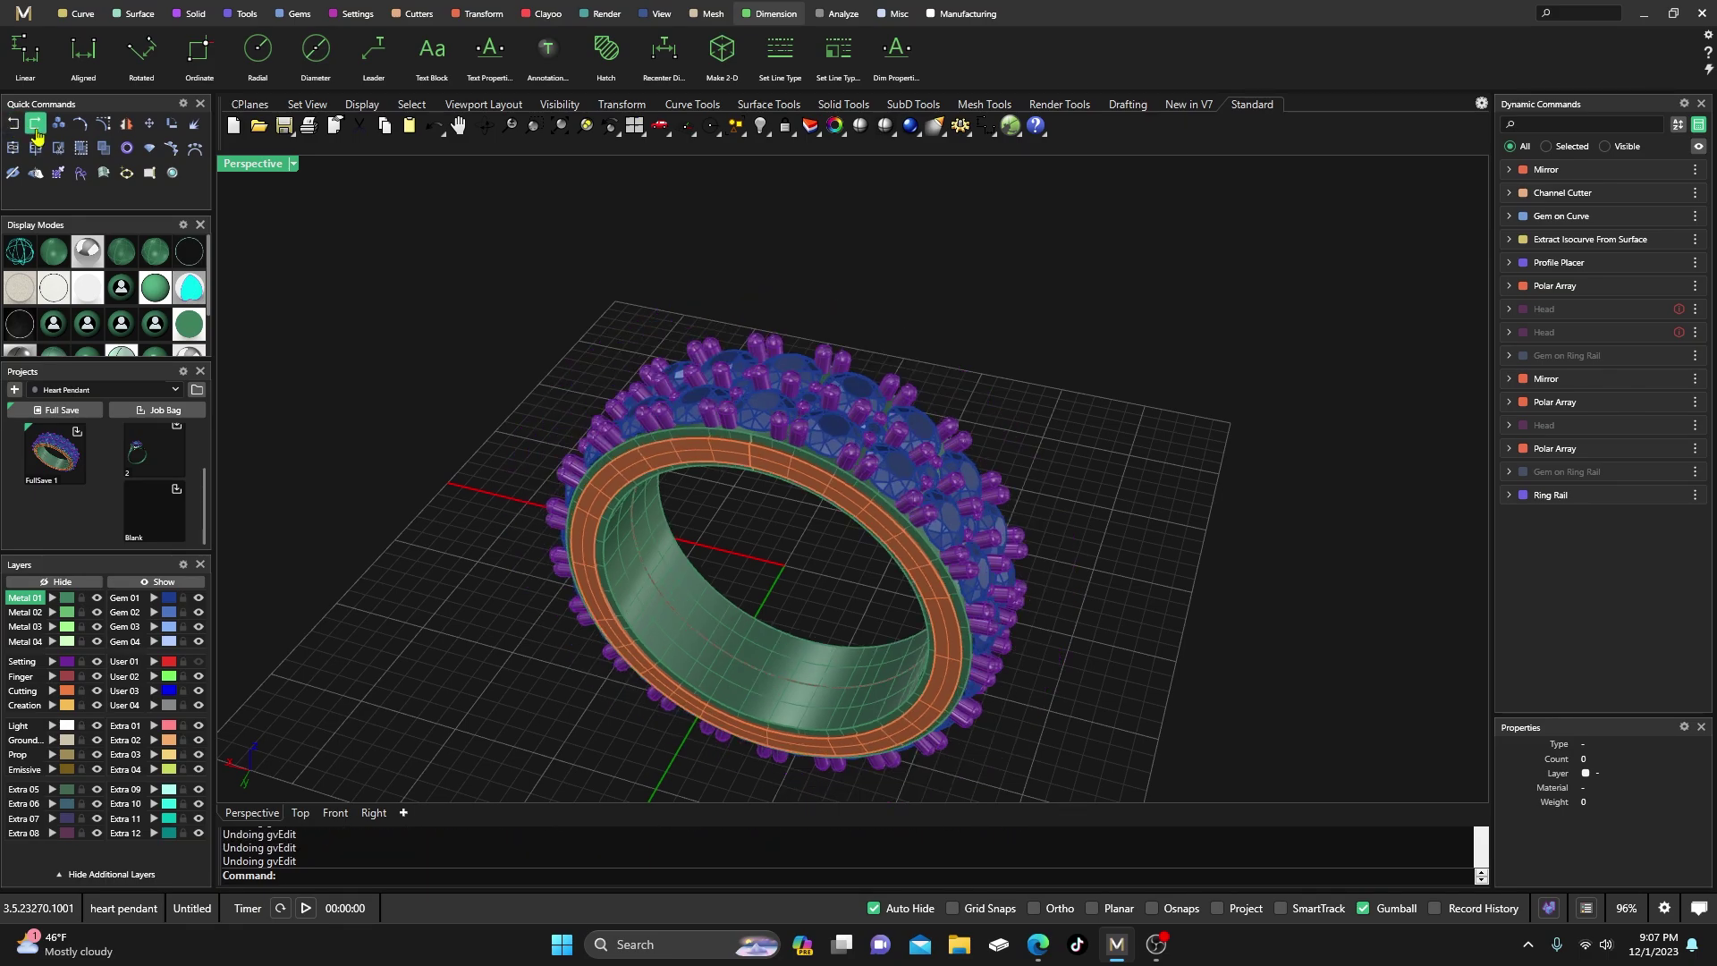
- Step through the redo and undo history to settle on the band version just before the finger size was enlarged
{"action": "key", "text": "ctrl+y"}
{"action": "mouse_move", "coordinate": [1062, 419]}
{"action": "right_mouse_down"}
{"action": "mouse_move", "coordinate": [867, 414]}
{"action": "mouse_move", "coordinate": [683, 358]}
{"action": "mouse_move", "coordinate": [1034, 417]}
{"action": "right_mouse_up"}
{"action": "scroll", "coordinate": [720, 491], "scroll_direction": "up", "scroll_amount": 5}
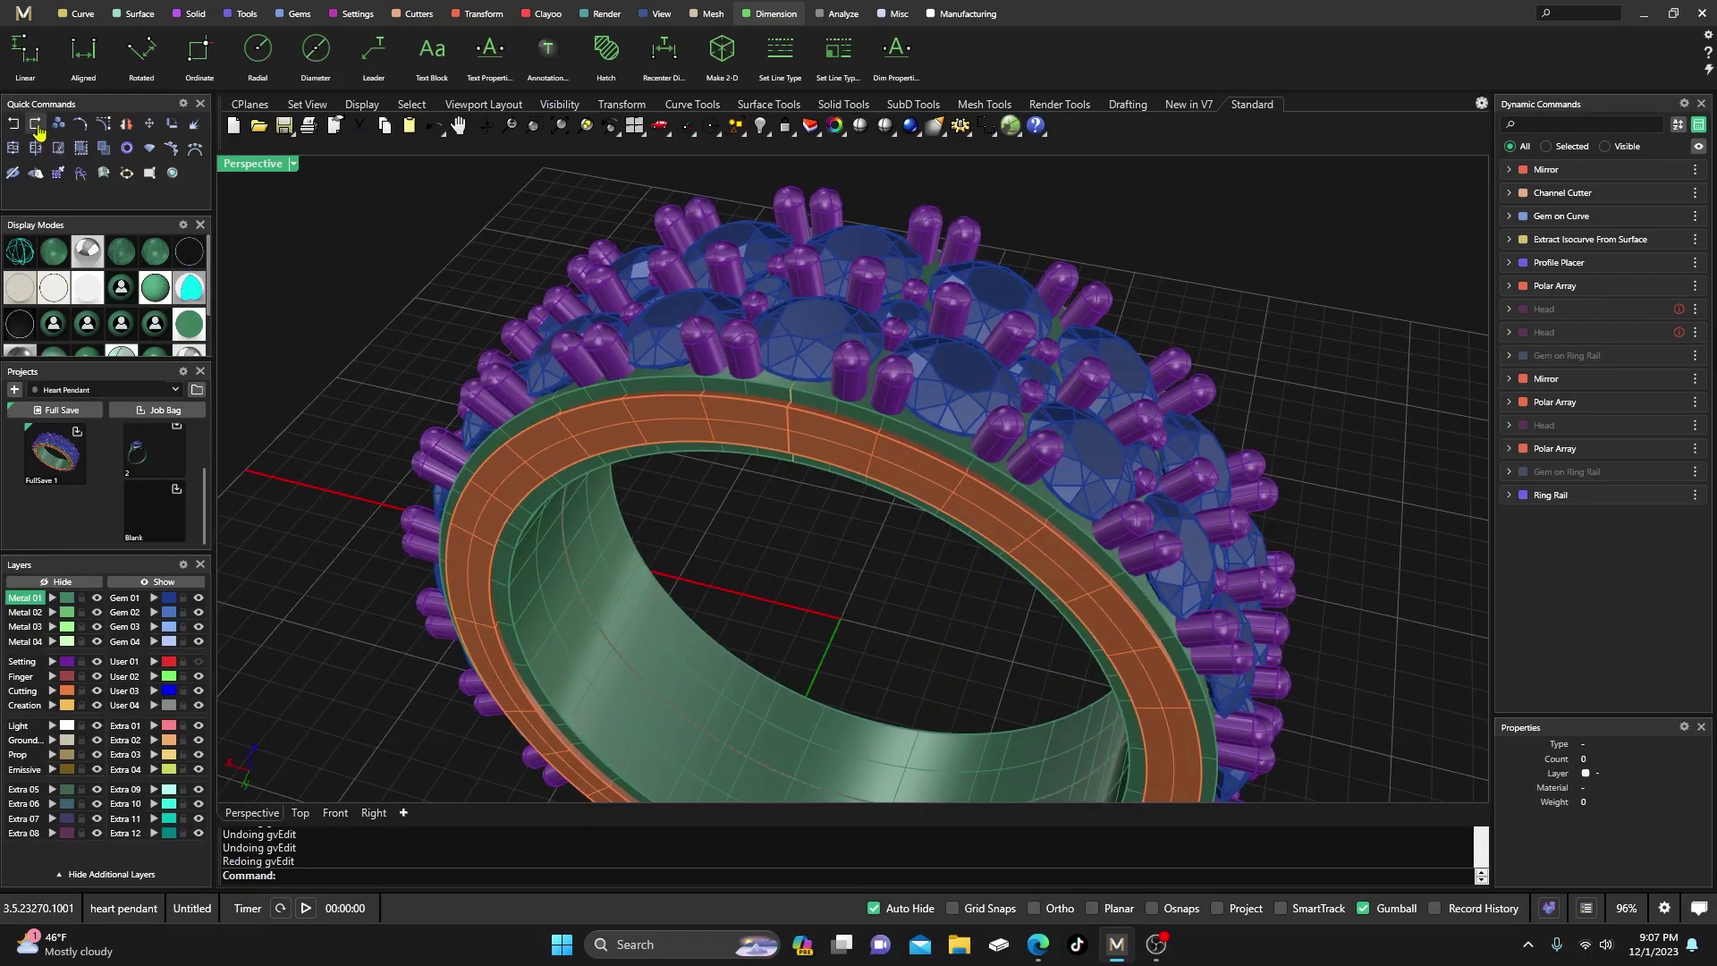
{"action": "left_click", "coordinate": [36, 125]}
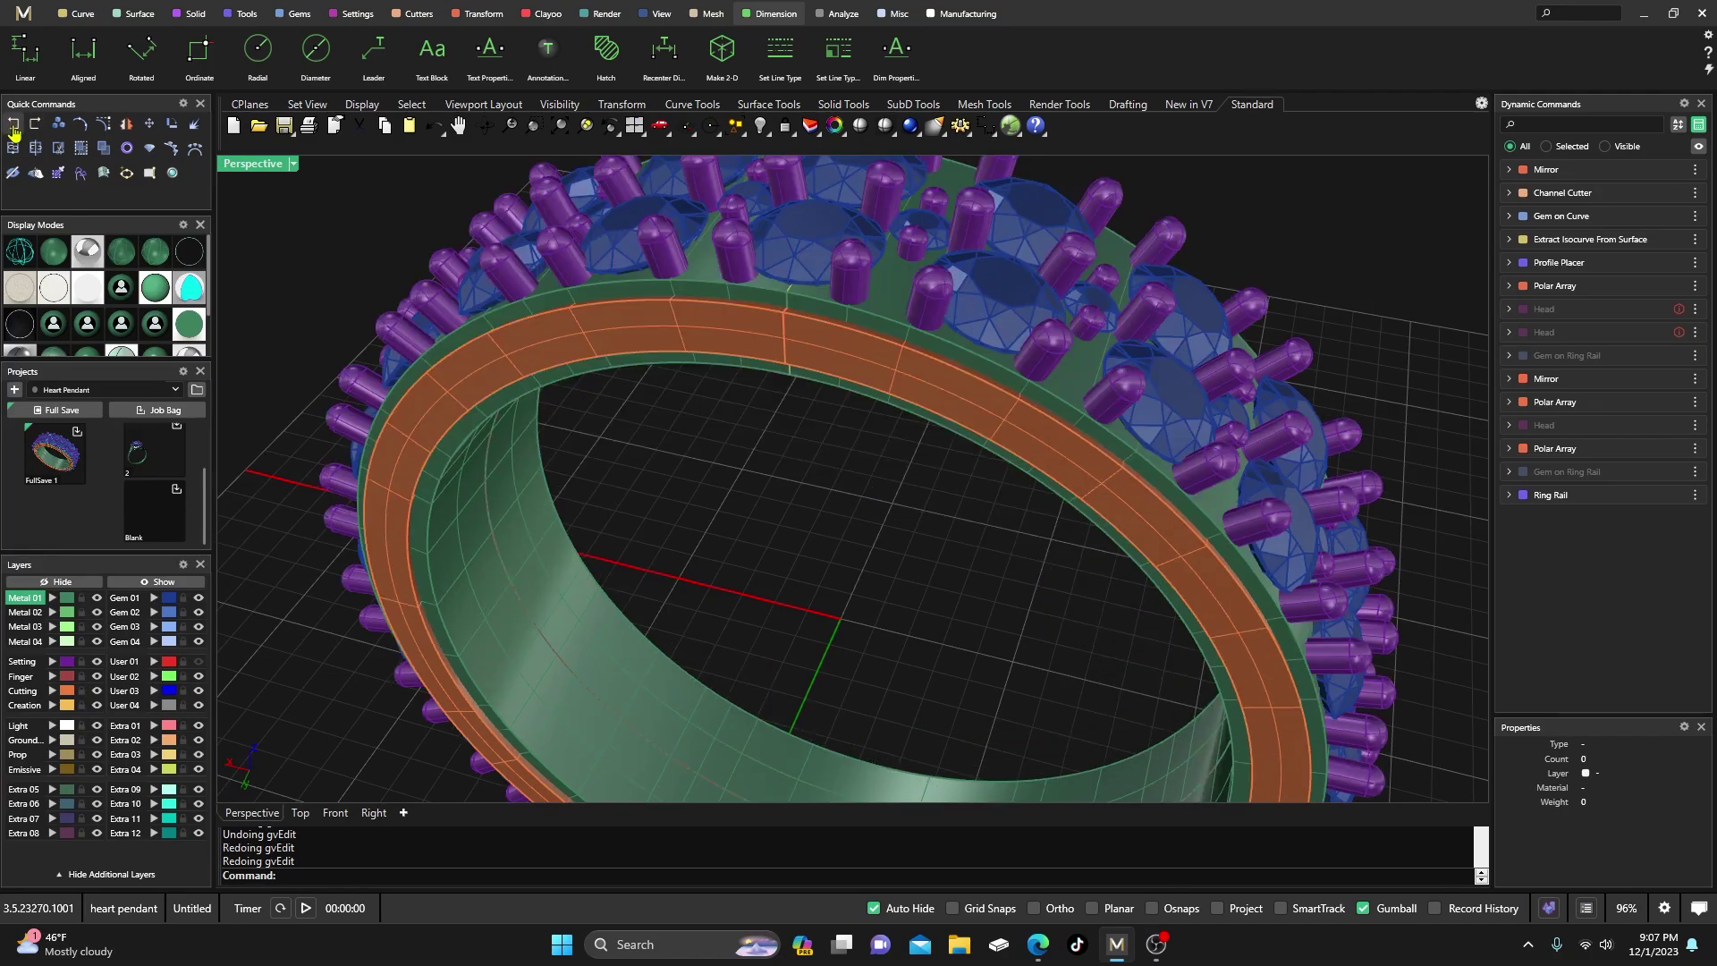
{"action": "left_click", "coordinate": [13, 125]}
{"action": "scroll", "coordinate": [787, 491], "scroll_direction": "down", "scroll_amount": 5}
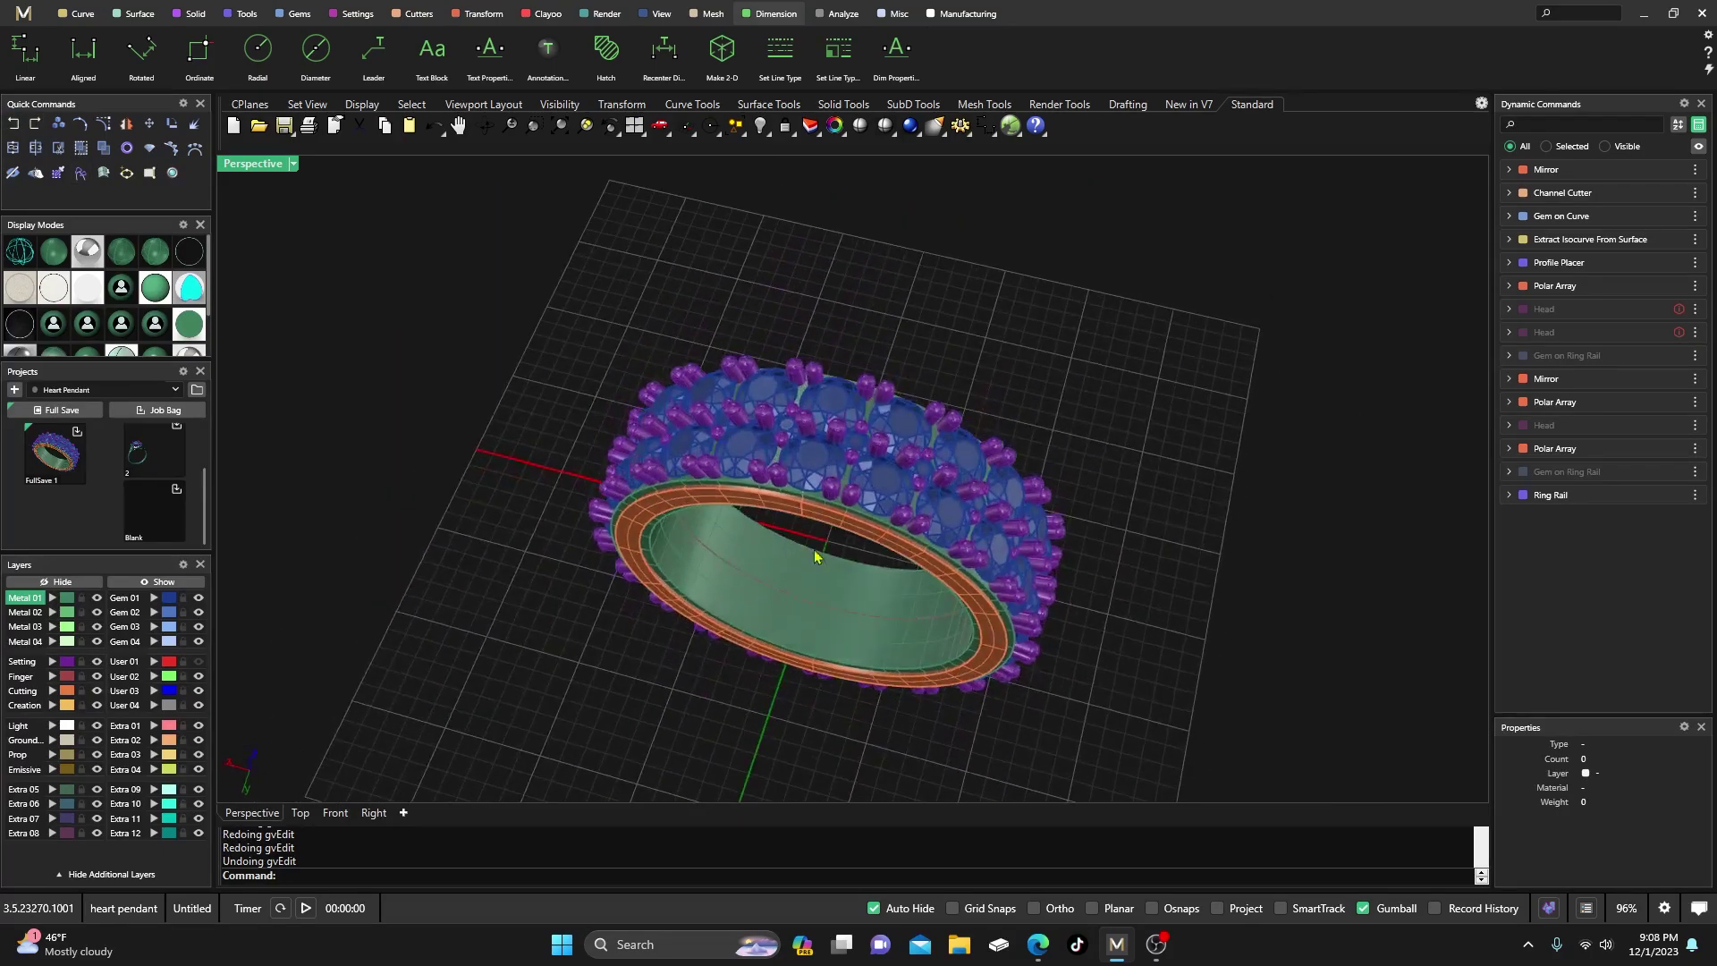
{"action": "scroll", "coordinate": [816, 556], "scroll_direction": "up", "scroll_amount": 4}
{"action": "right_click_drag", "start_coordinate": [842, 491], "coordinate": [832, 441]}
{"action": "right_click_drag", "start_coordinate": [778, 510], "coordinate": [866, 355]}
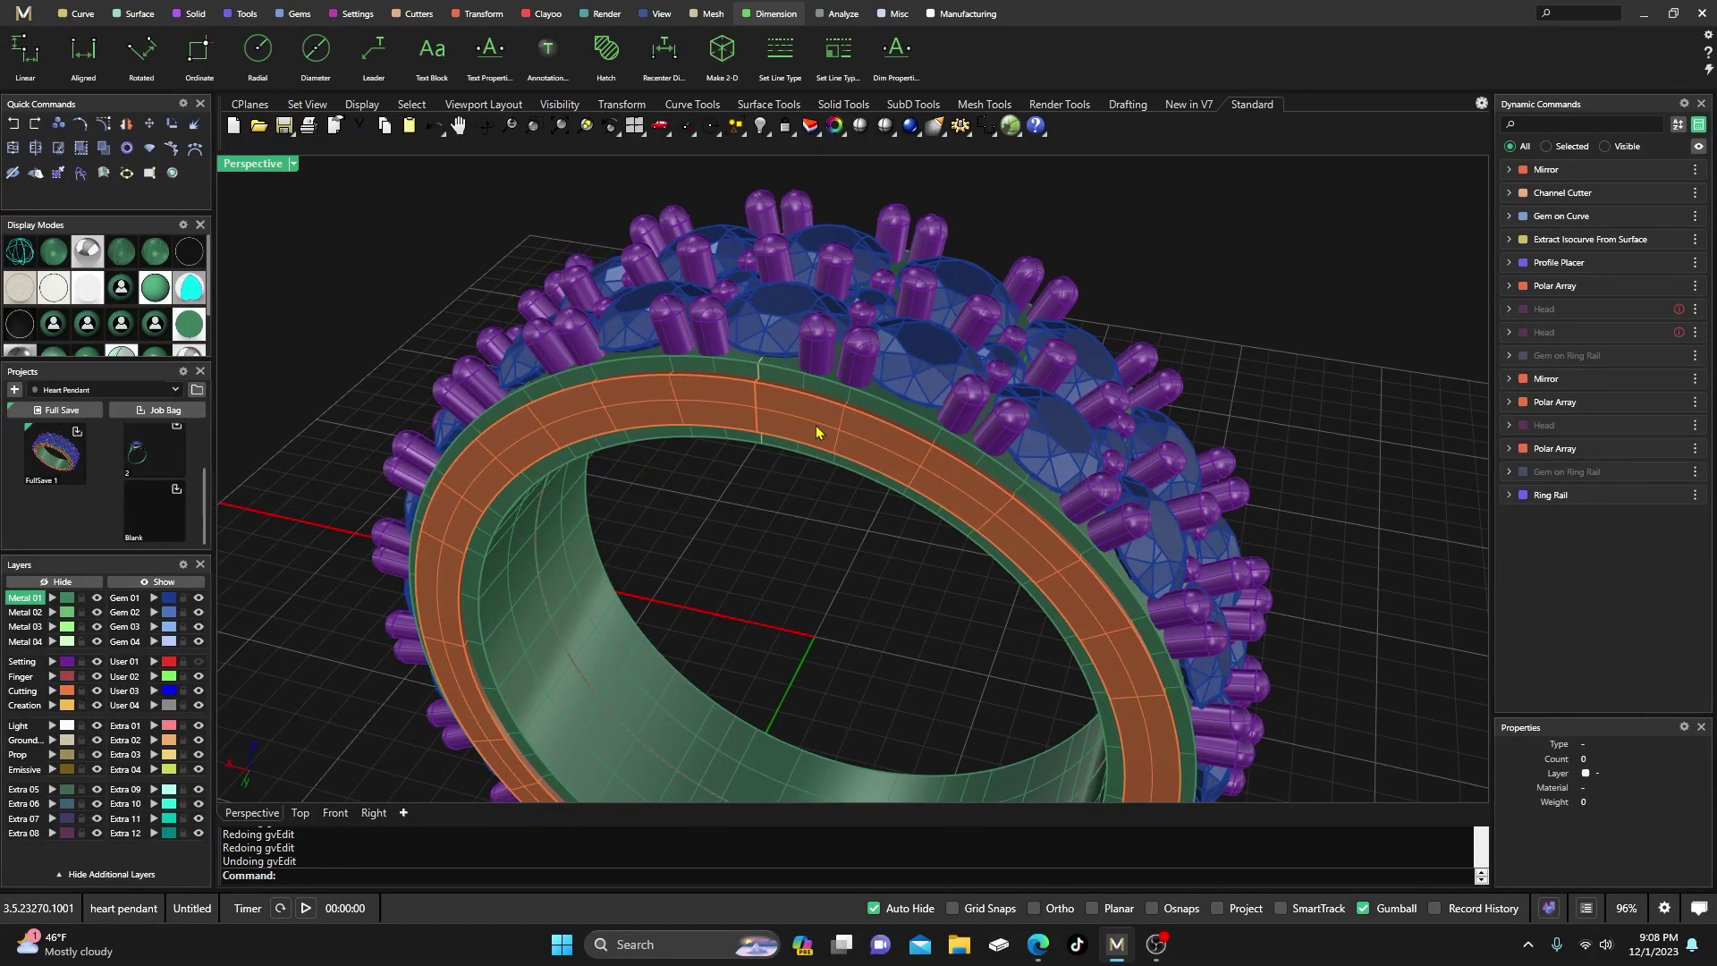
{"action": "right_click_drag", "start_coordinate": [638, 340], "coordinate": [660, 436]}
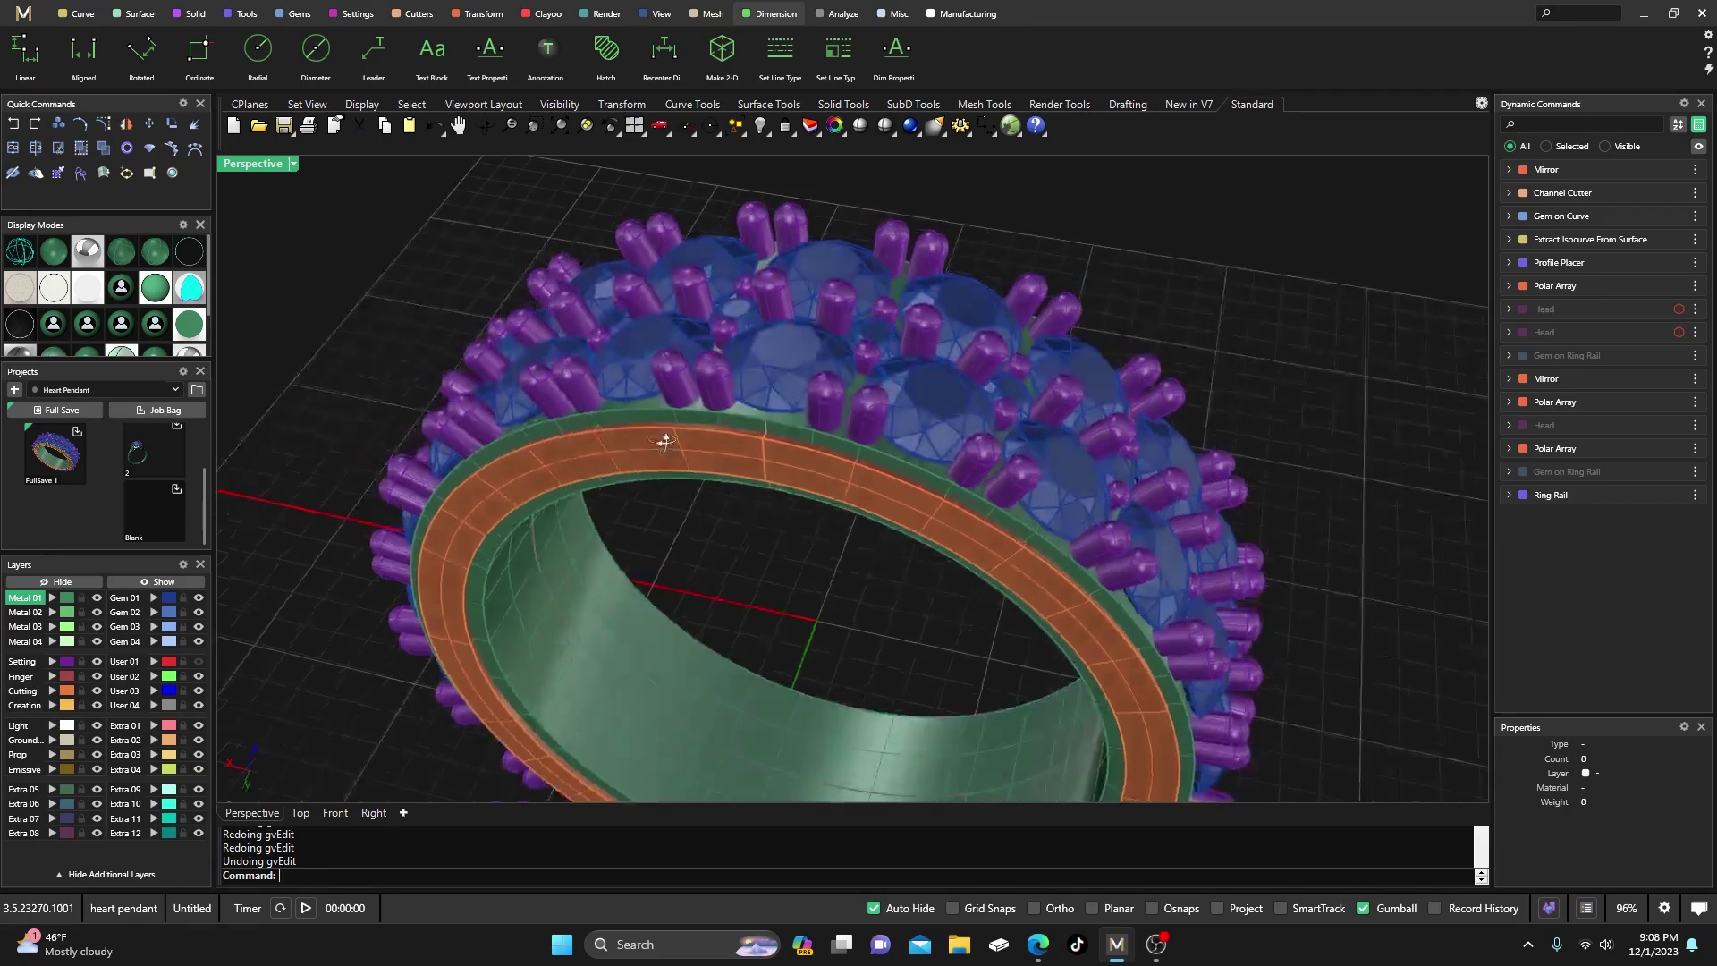
{"action": "scroll", "coordinate": [814, 443], "scroll_direction": "up", "scroll_amount": 2}
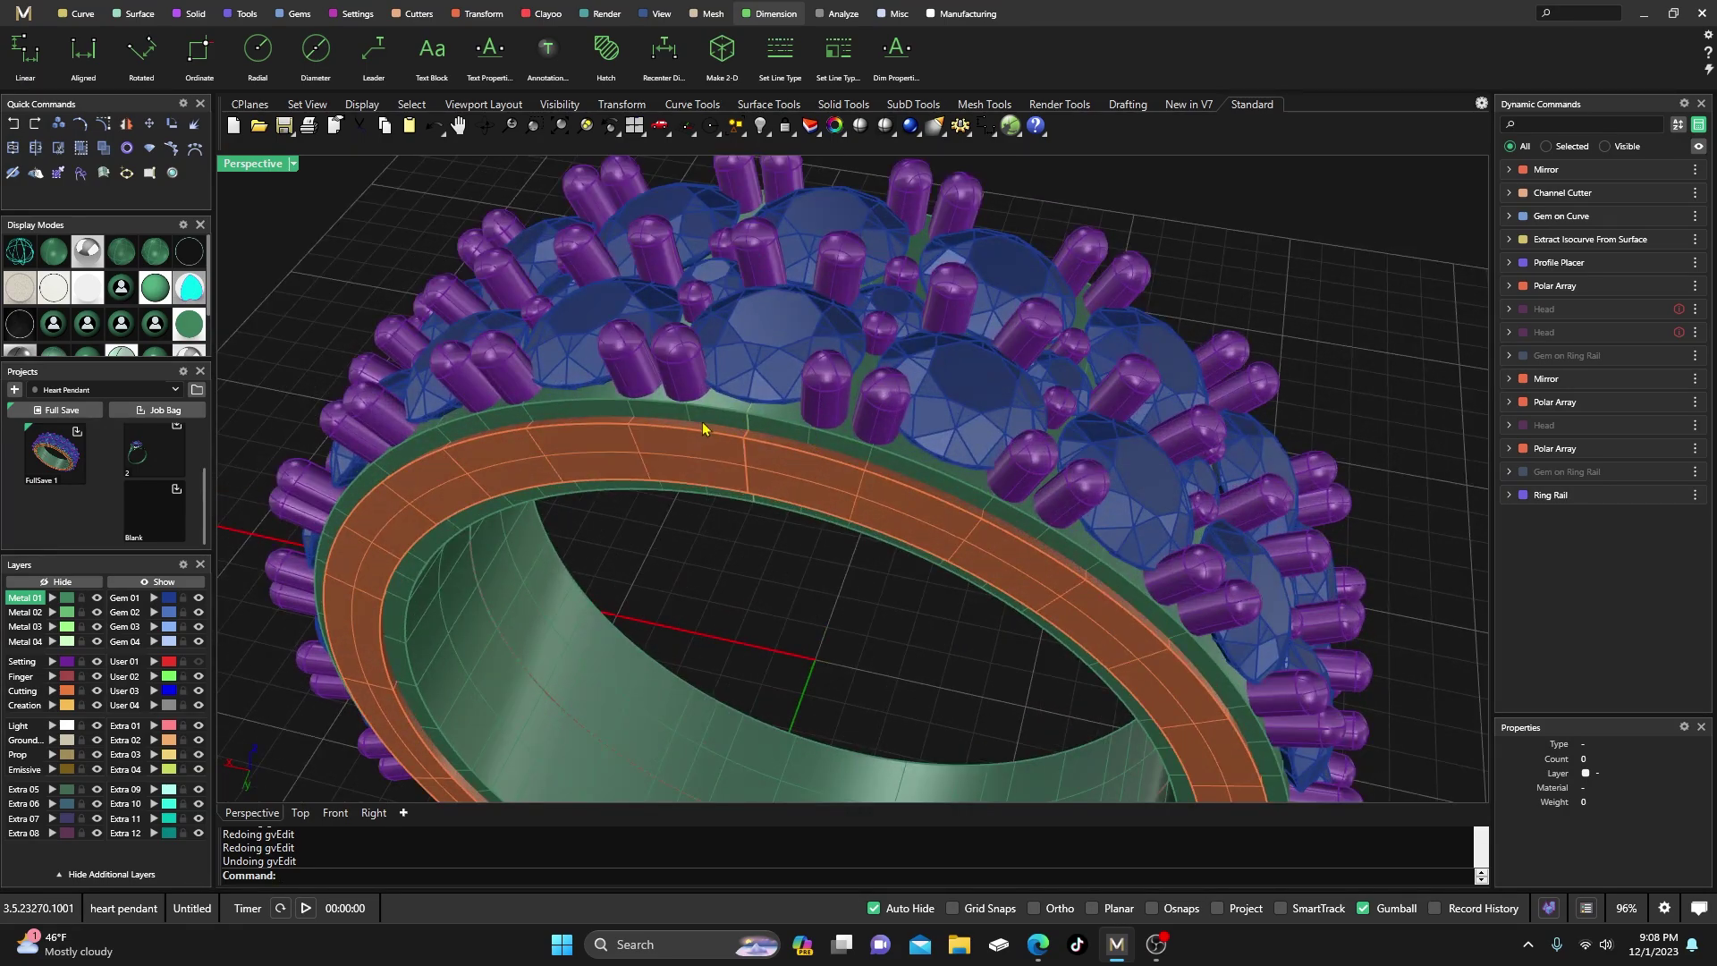
- Boolean-union the ring band with all prongs on the Setting layer, using the band as first surface and prongs as second
{"action": "left_click", "coordinate": [191, 14]}
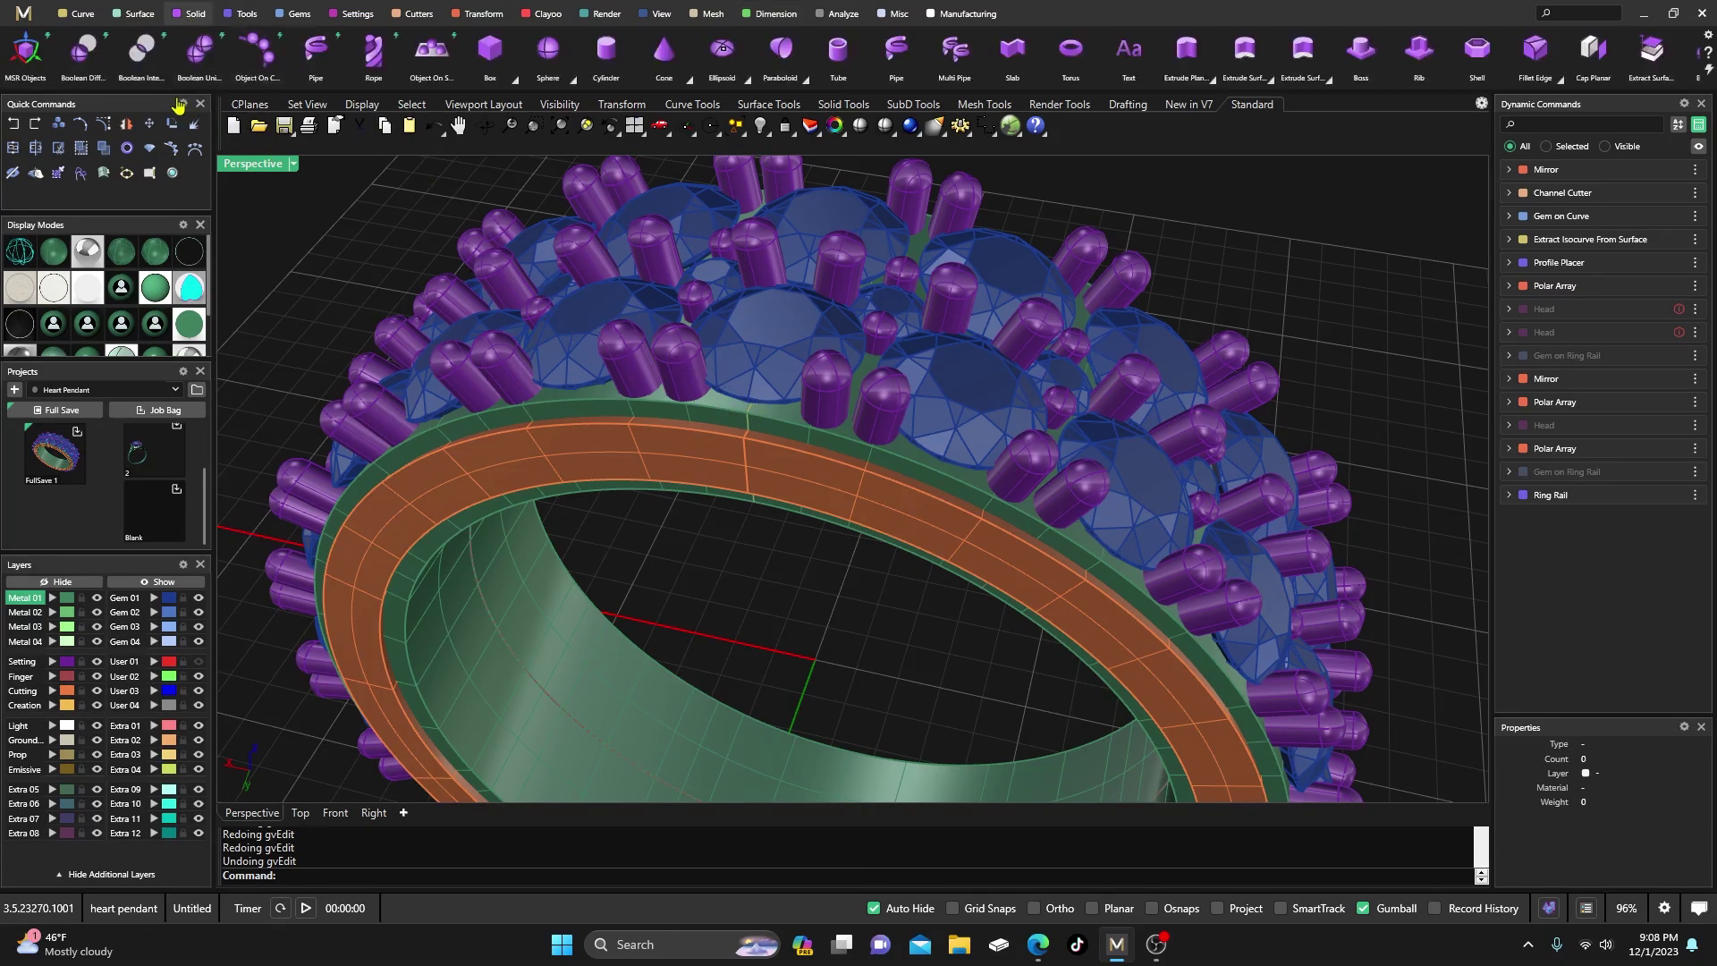
{"action": "left_click", "coordinate": [200, 54]}
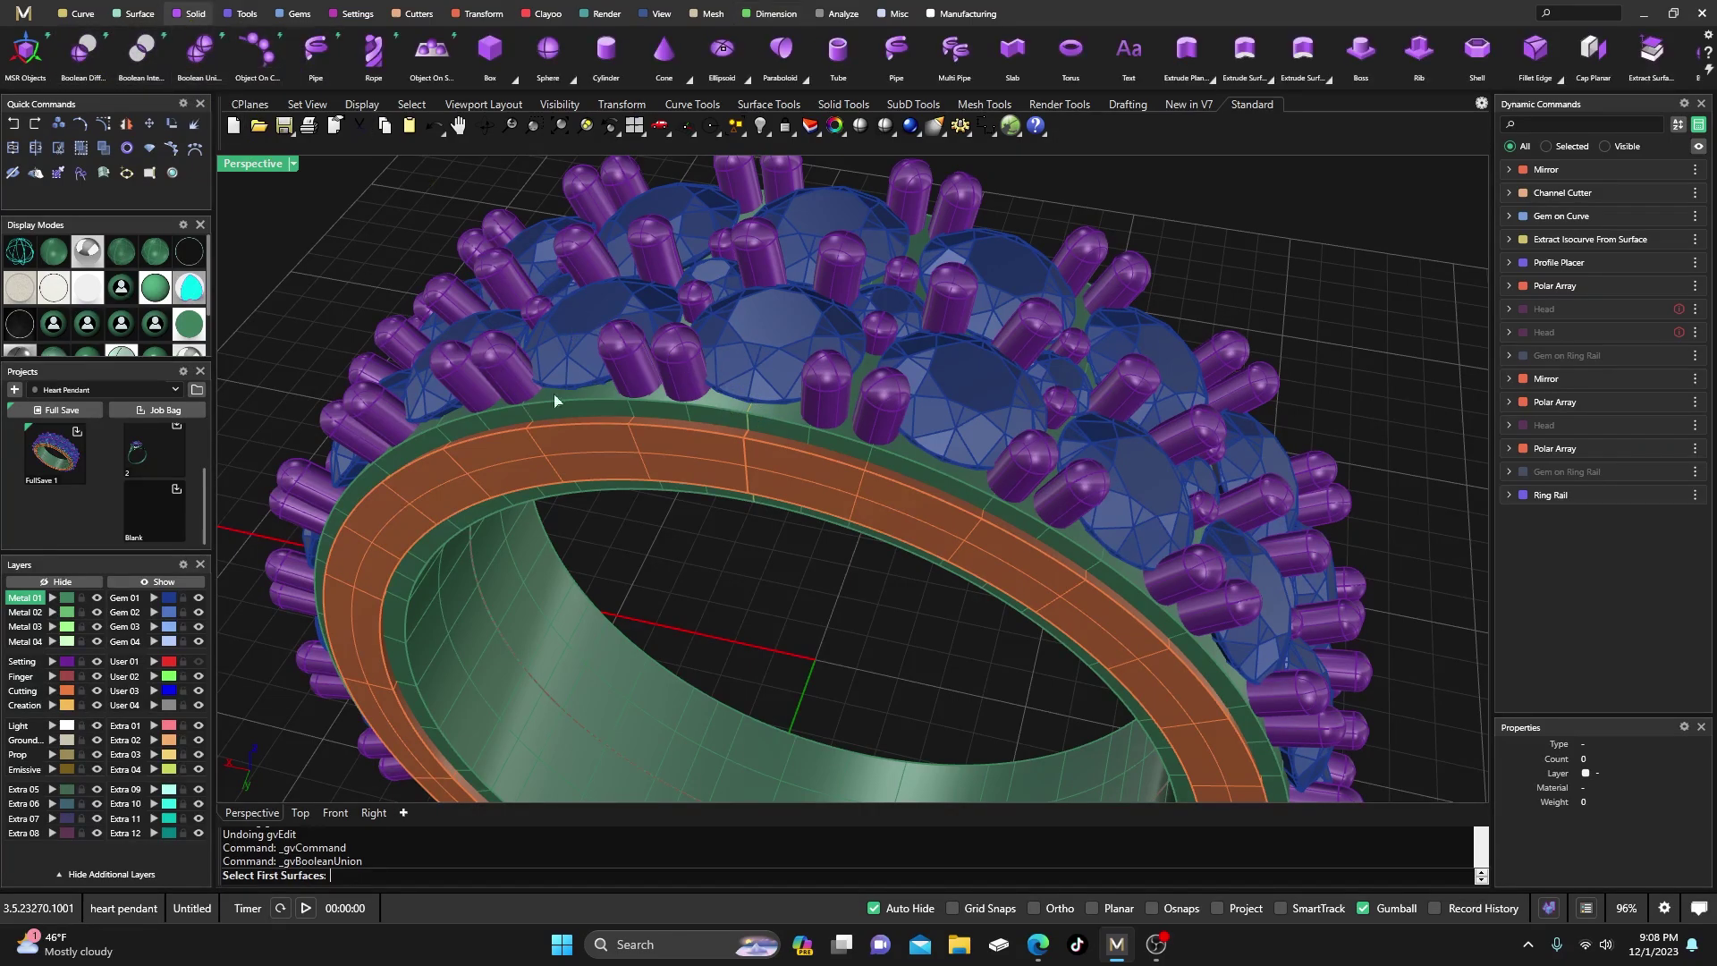
{"action": "left_click", "coordinate": [724, 410]}
{"action": "key", "text": "Return"}
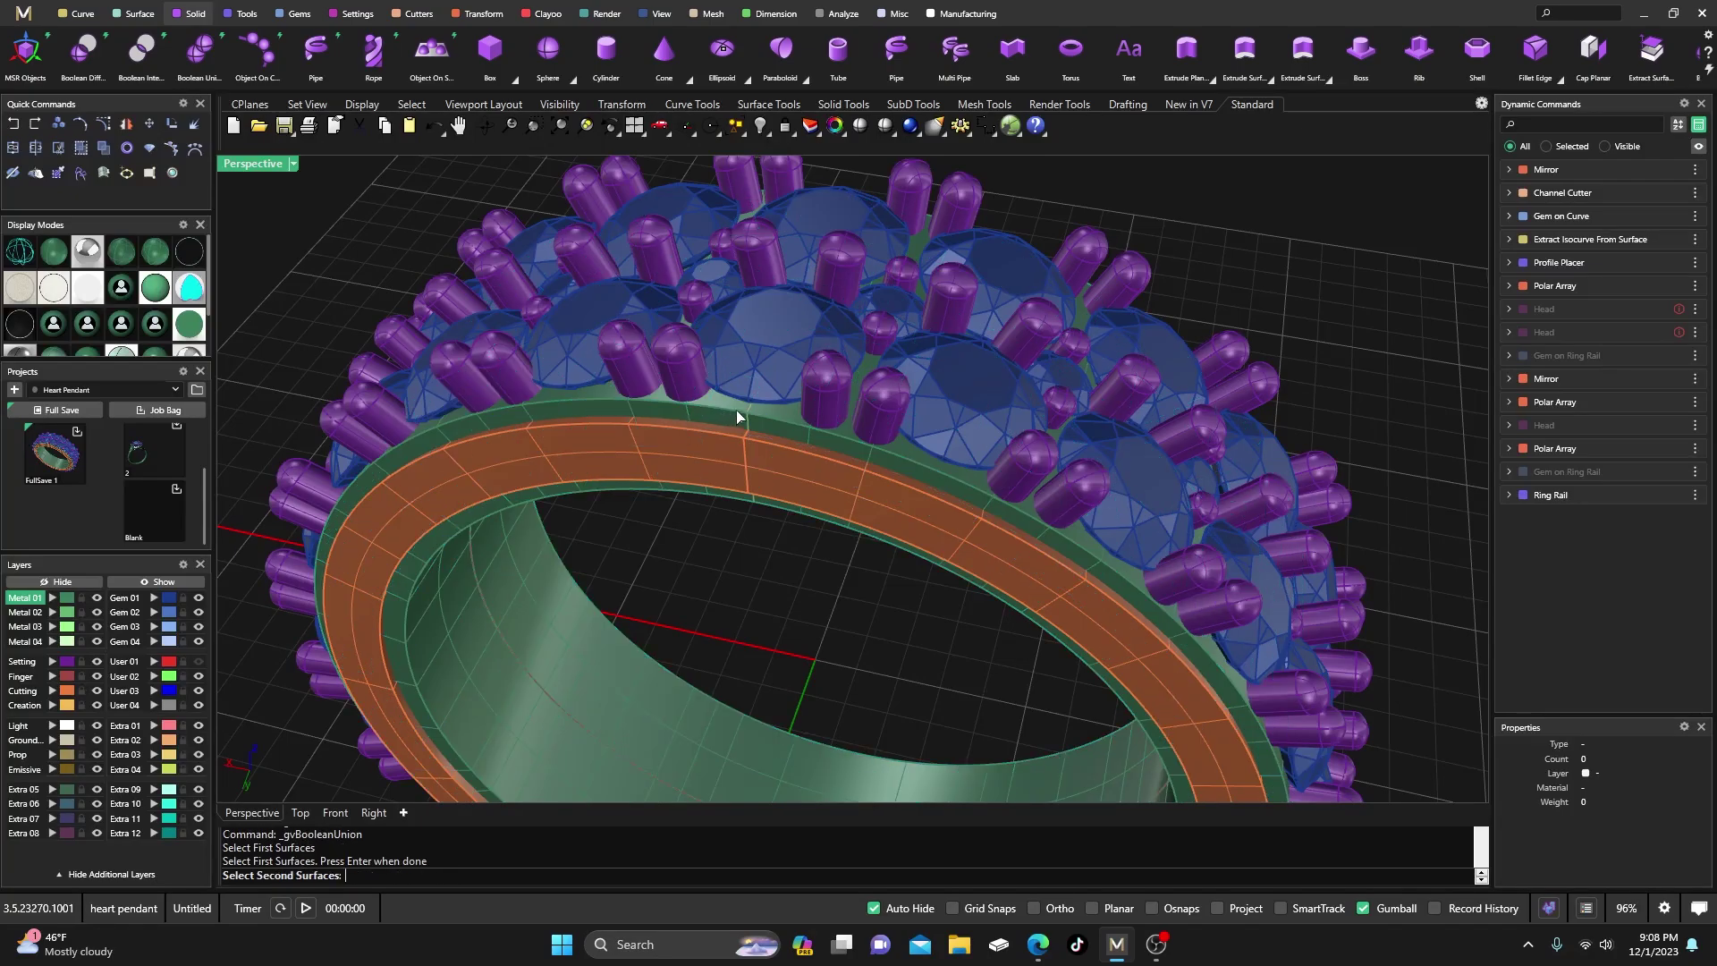
{"action": "left_click", "coordinate": [836, 400]}
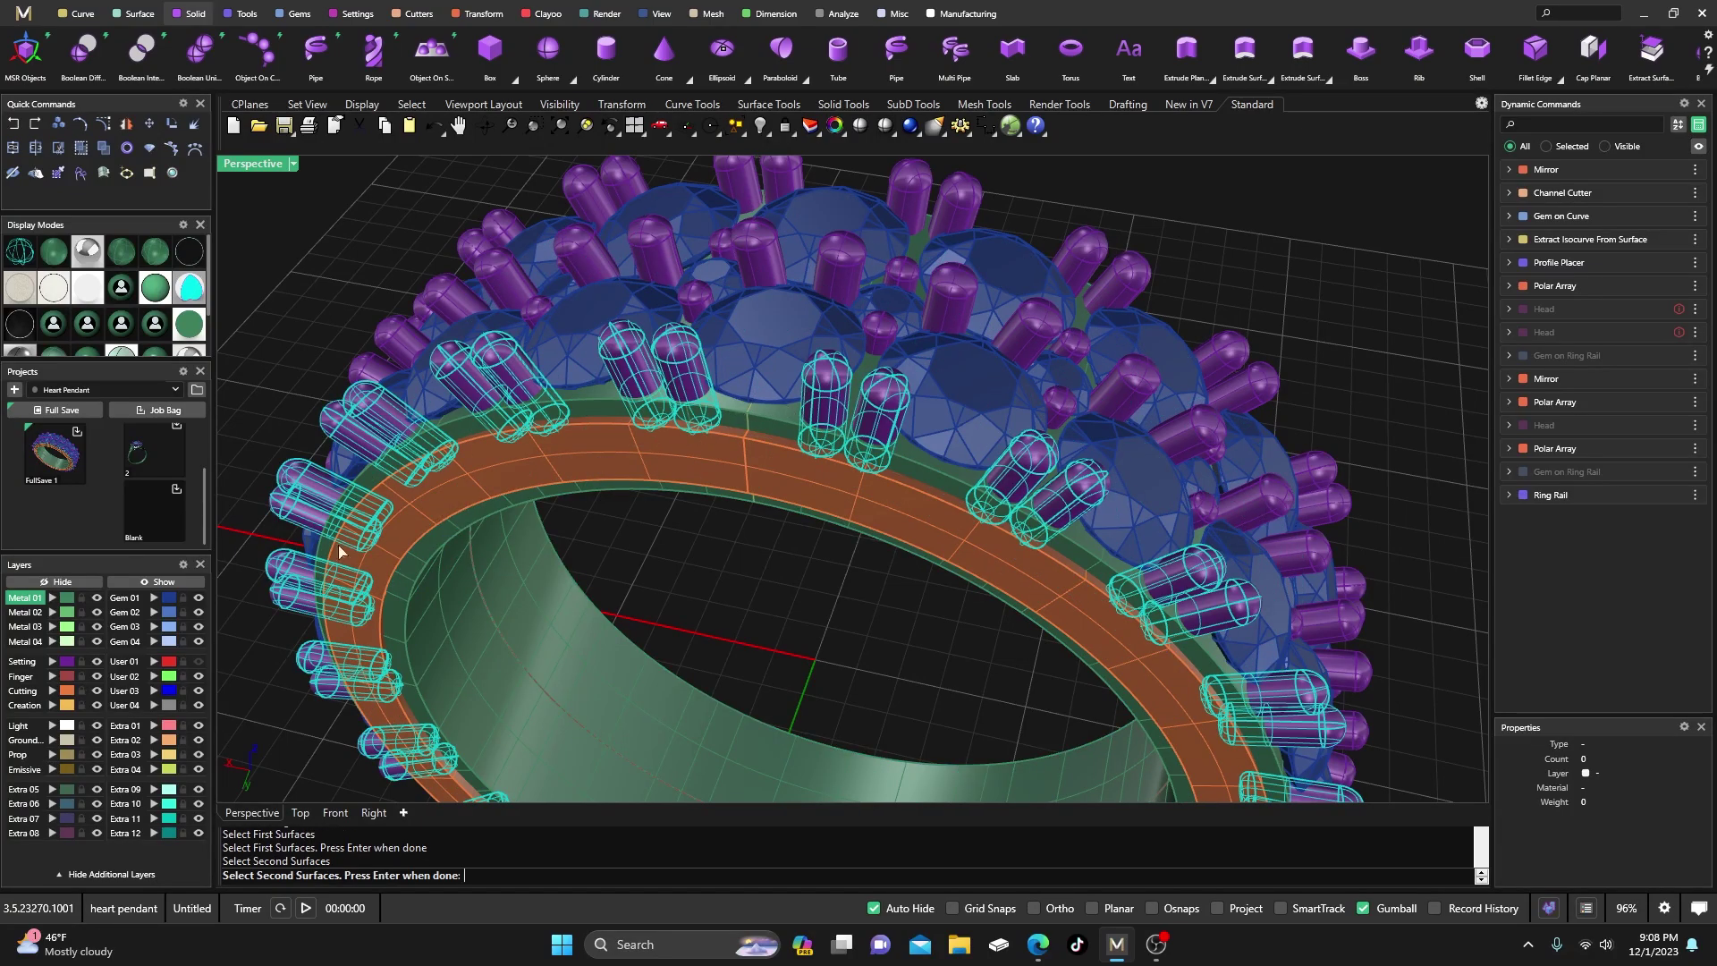
{"action": "left_click", "coordinate": [70, 662]}
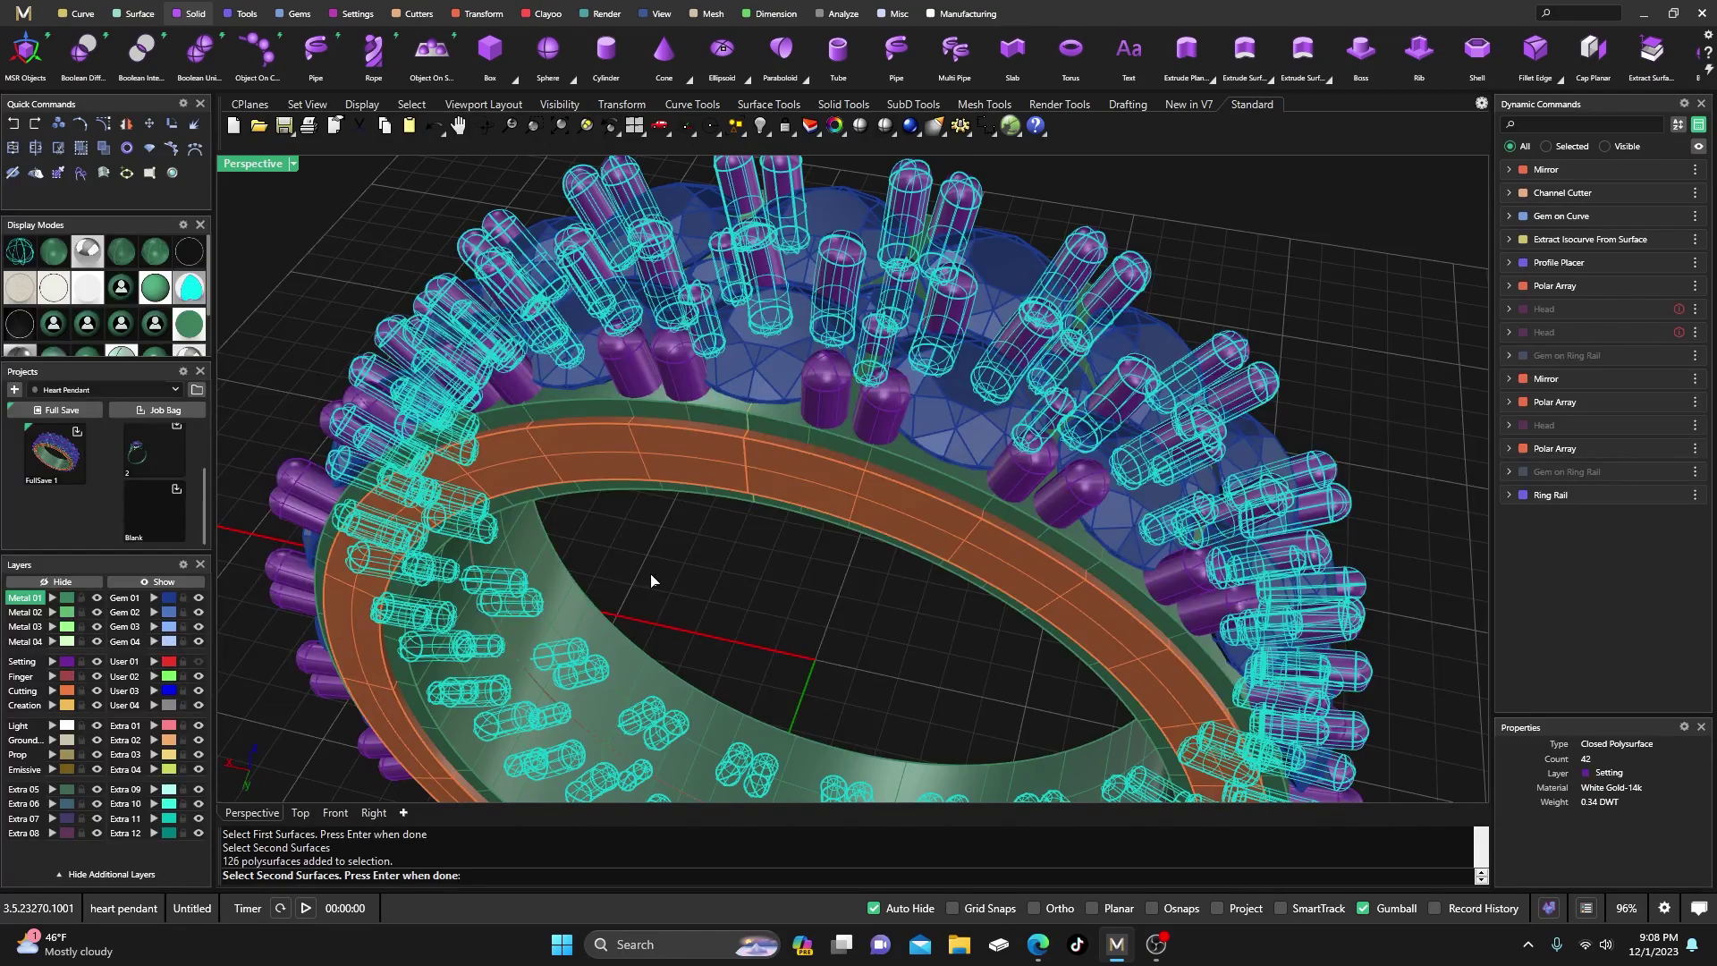
{"action": "left_click", "coordinate": [68, 663]}
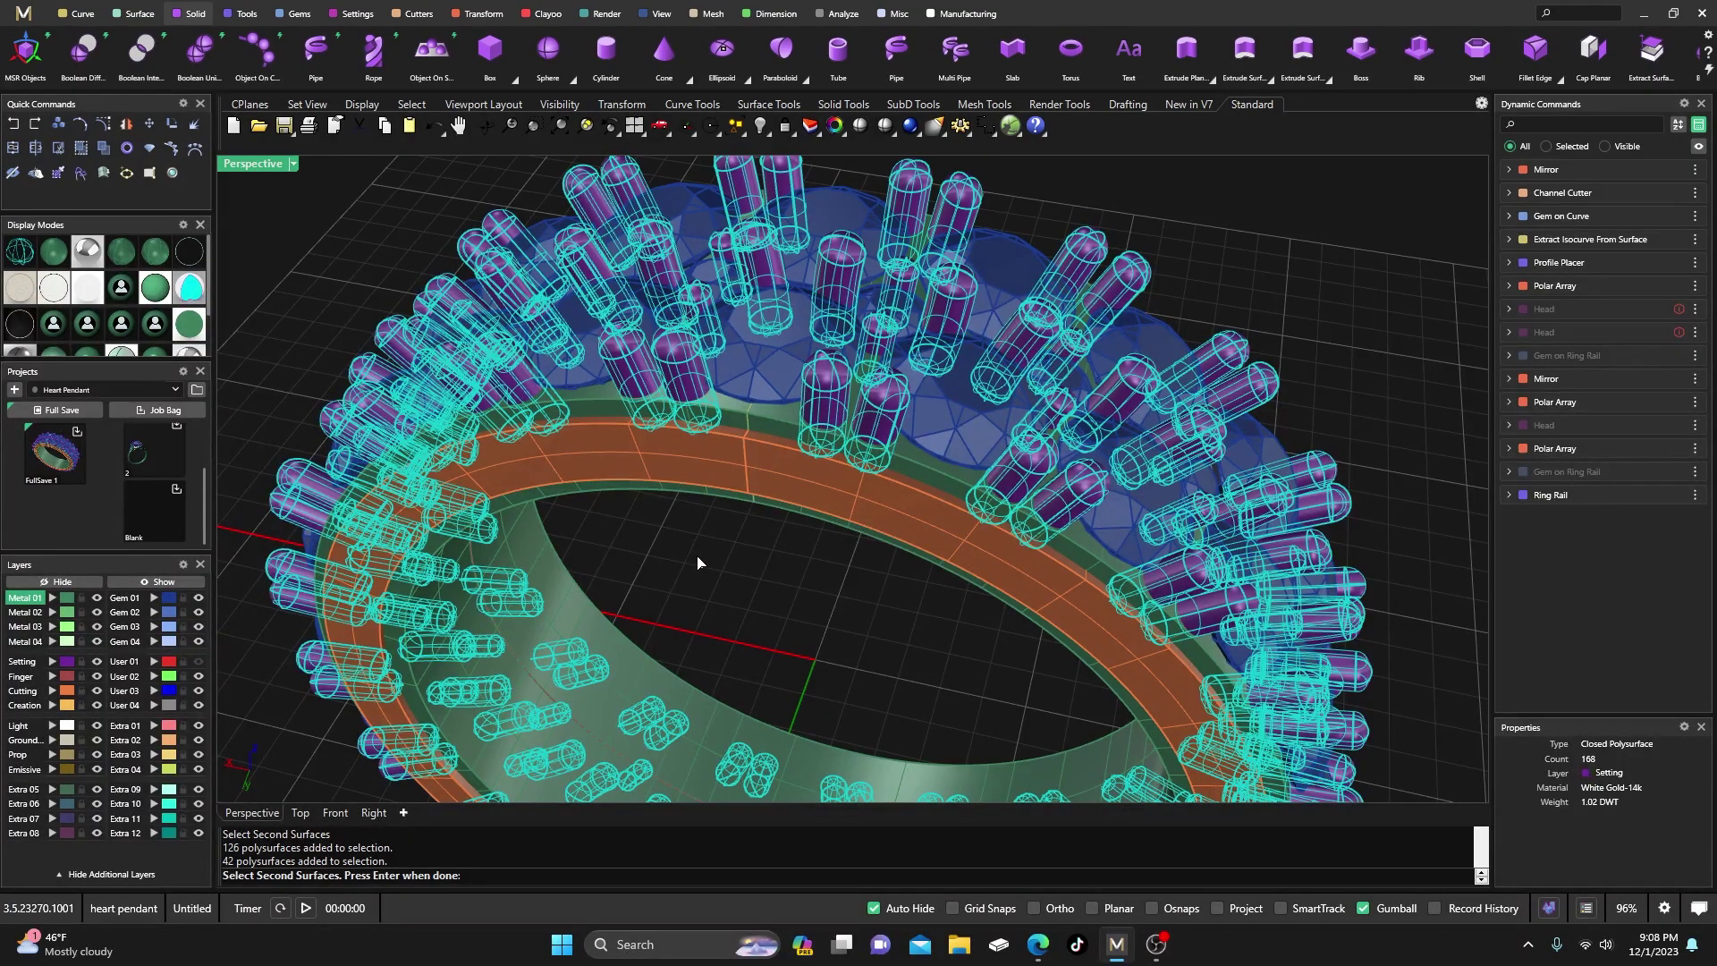
{"action": "key", "text": "Return"}
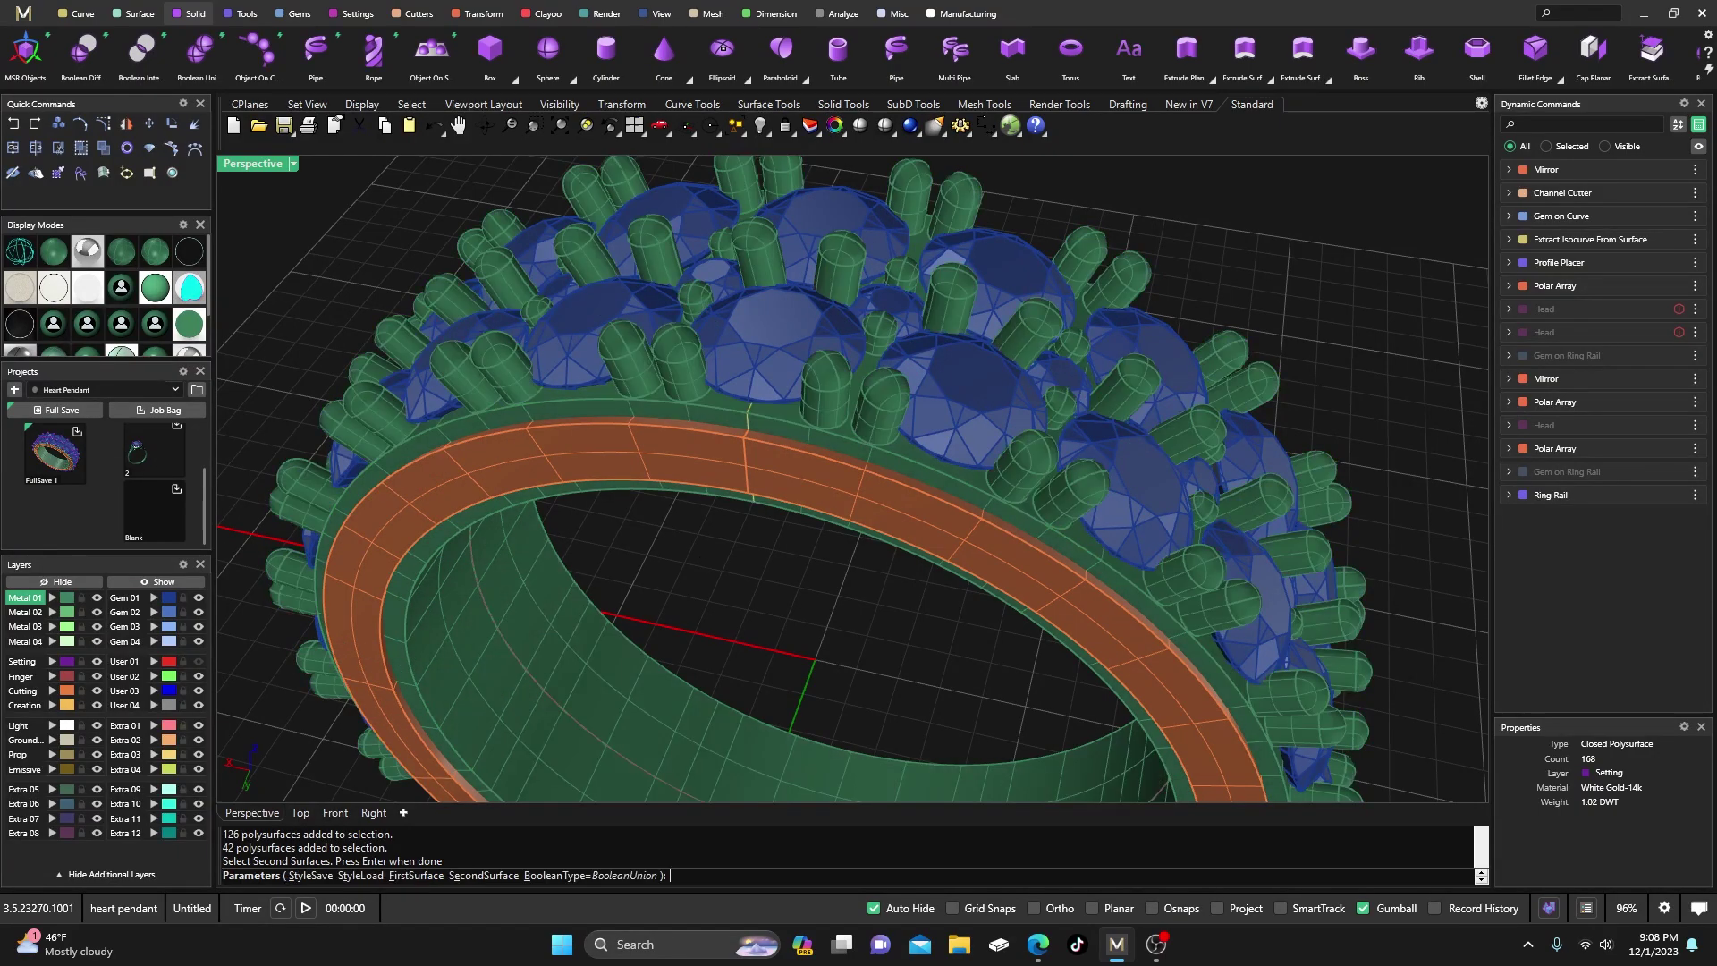
{"action": "key", "text": "Return"}
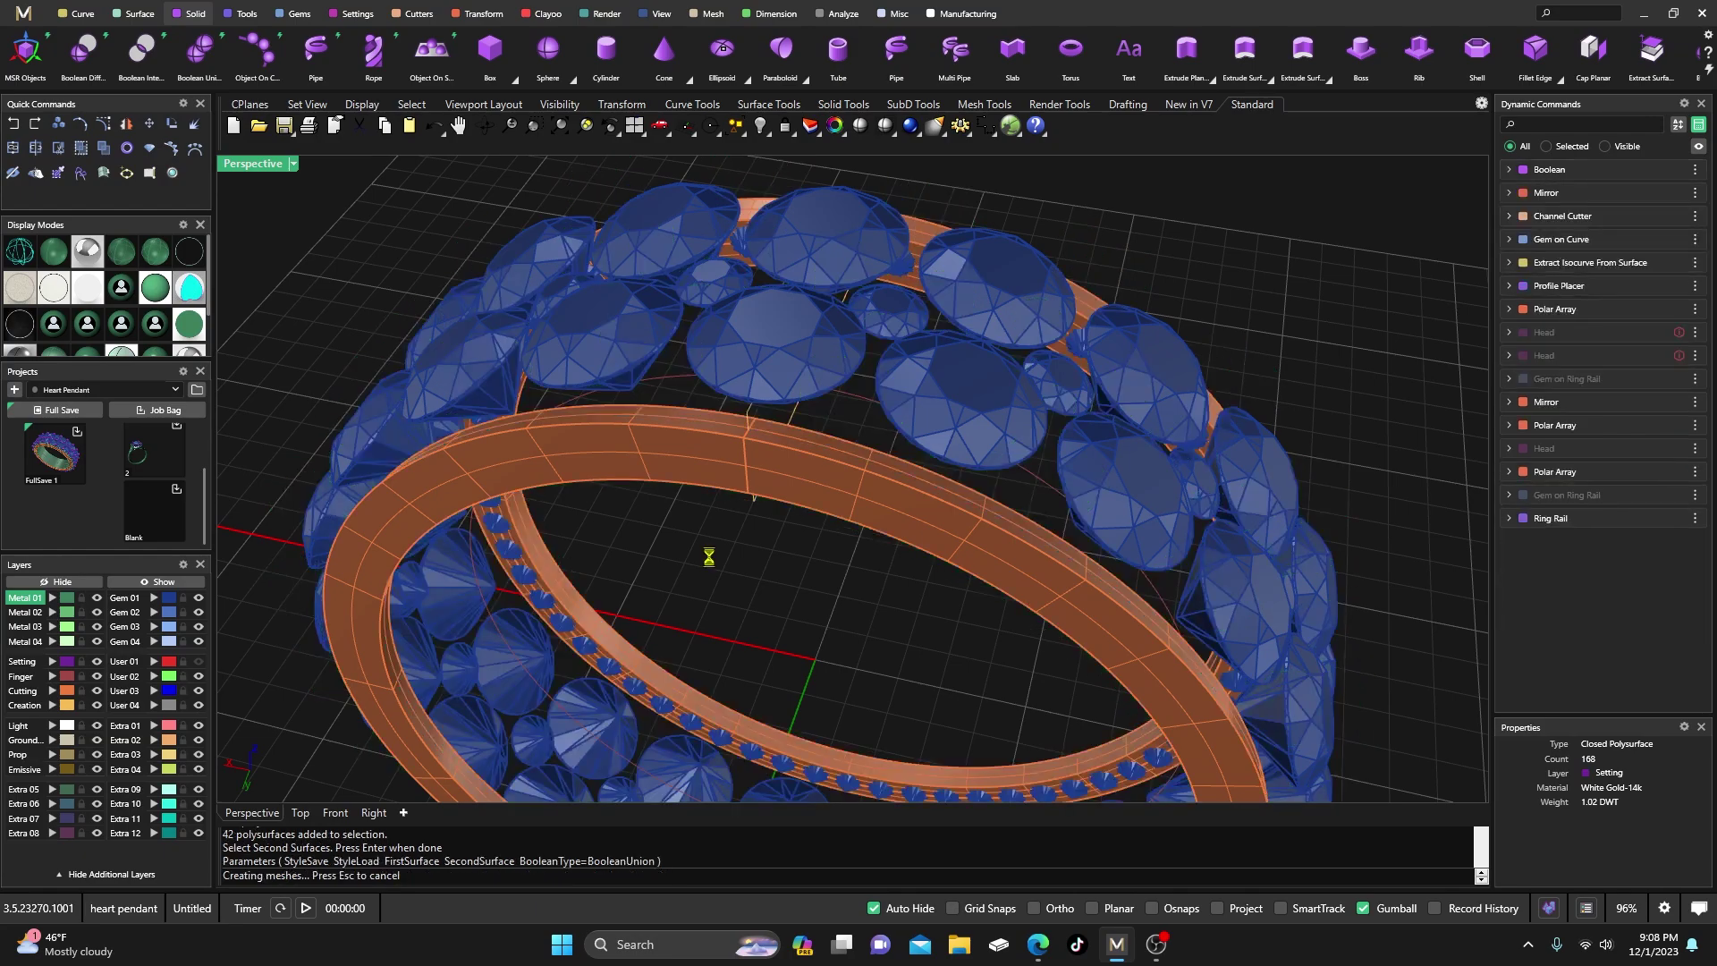
- Select the united band and prongs to check that they form a single solid, and clear the selection
{"action": "left_click", "coordinate": [722, 400]}
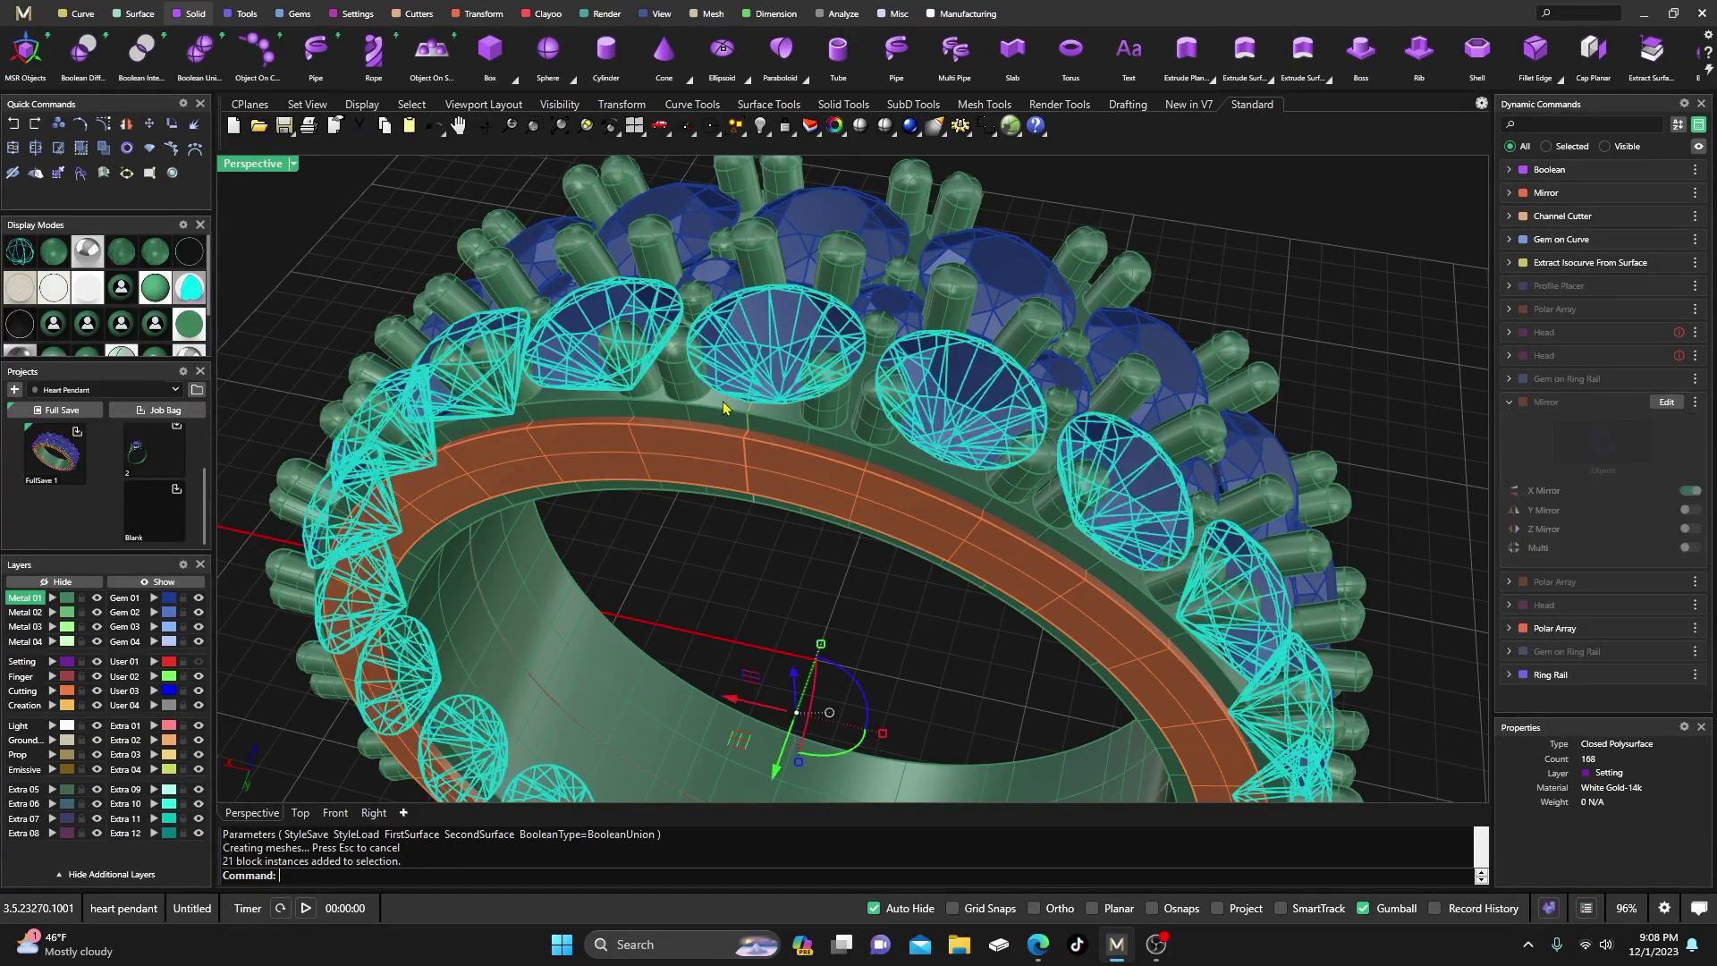
{"action": "left_click", "coordinate": [714, 409]}
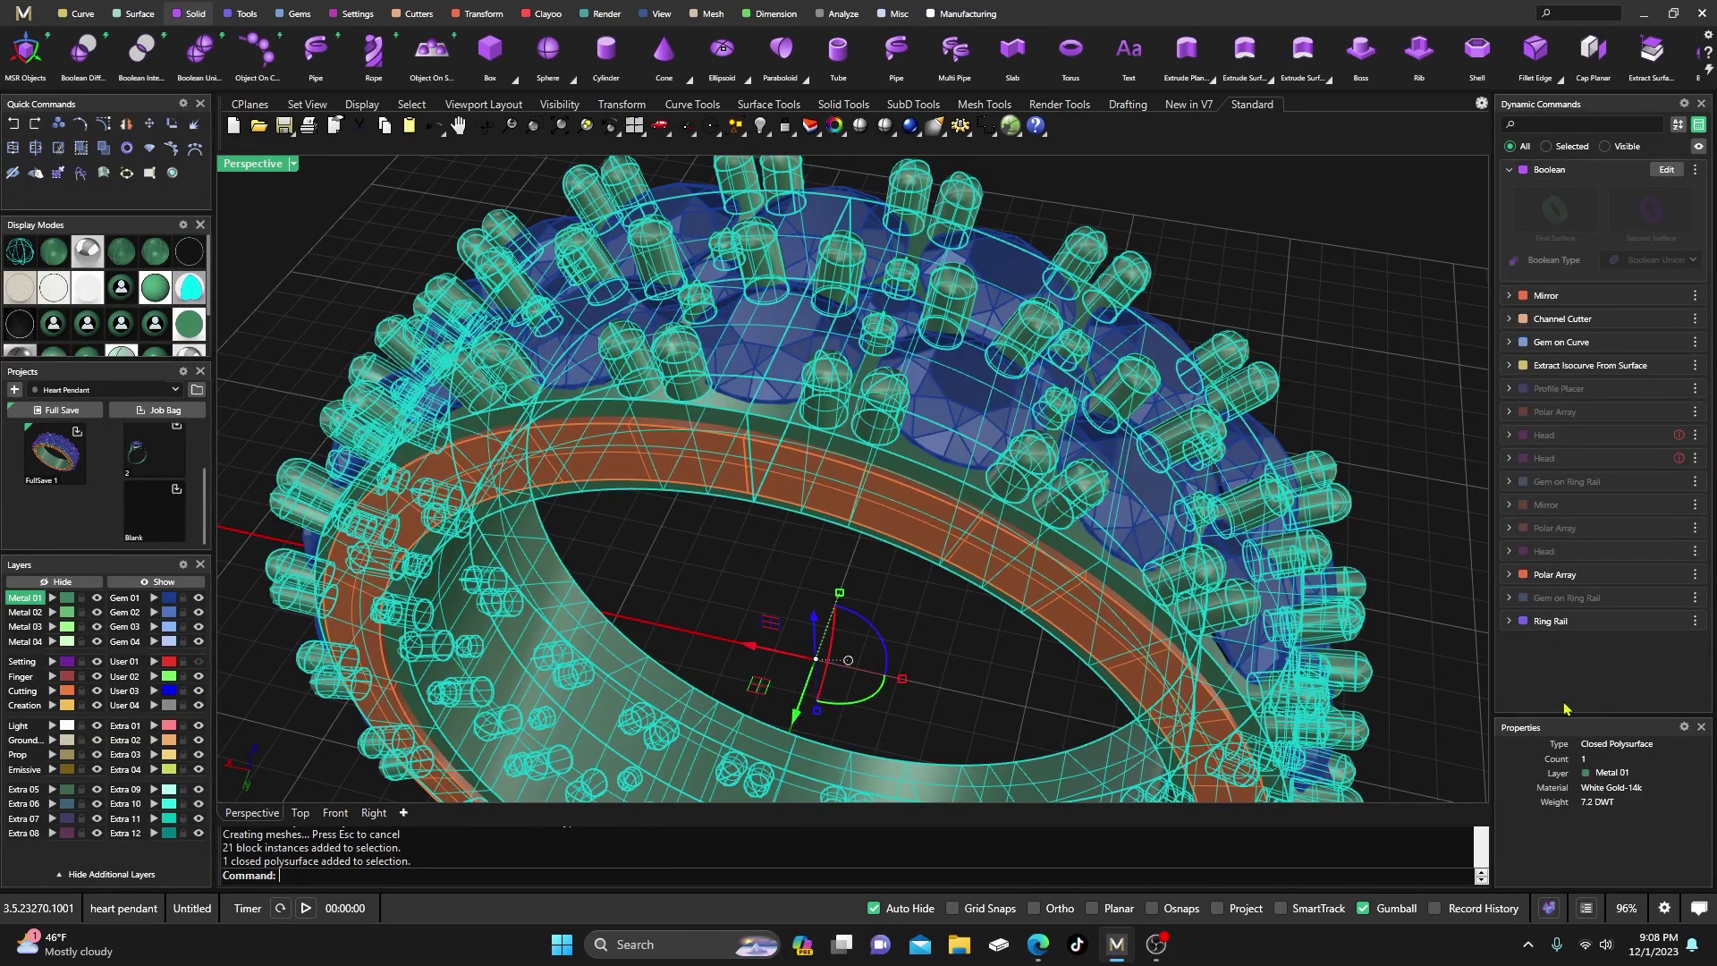
{"action": "left_click", "coordinate": [1383, 324]}
{"action": "mouse_move", "coordinate": [1089, 537]}
{"action": "right_mouse_down"}
{"action": "mouse_move", "coordinate": [1101, 630]}
{"action": "mouse_move", "coordinate": [1090, 521]}
{"action": "right_mouse_up"}
{"action": "scroll", "coordinate": [748, 474], "scroll_direction": "up", "scroll_amount": 3}
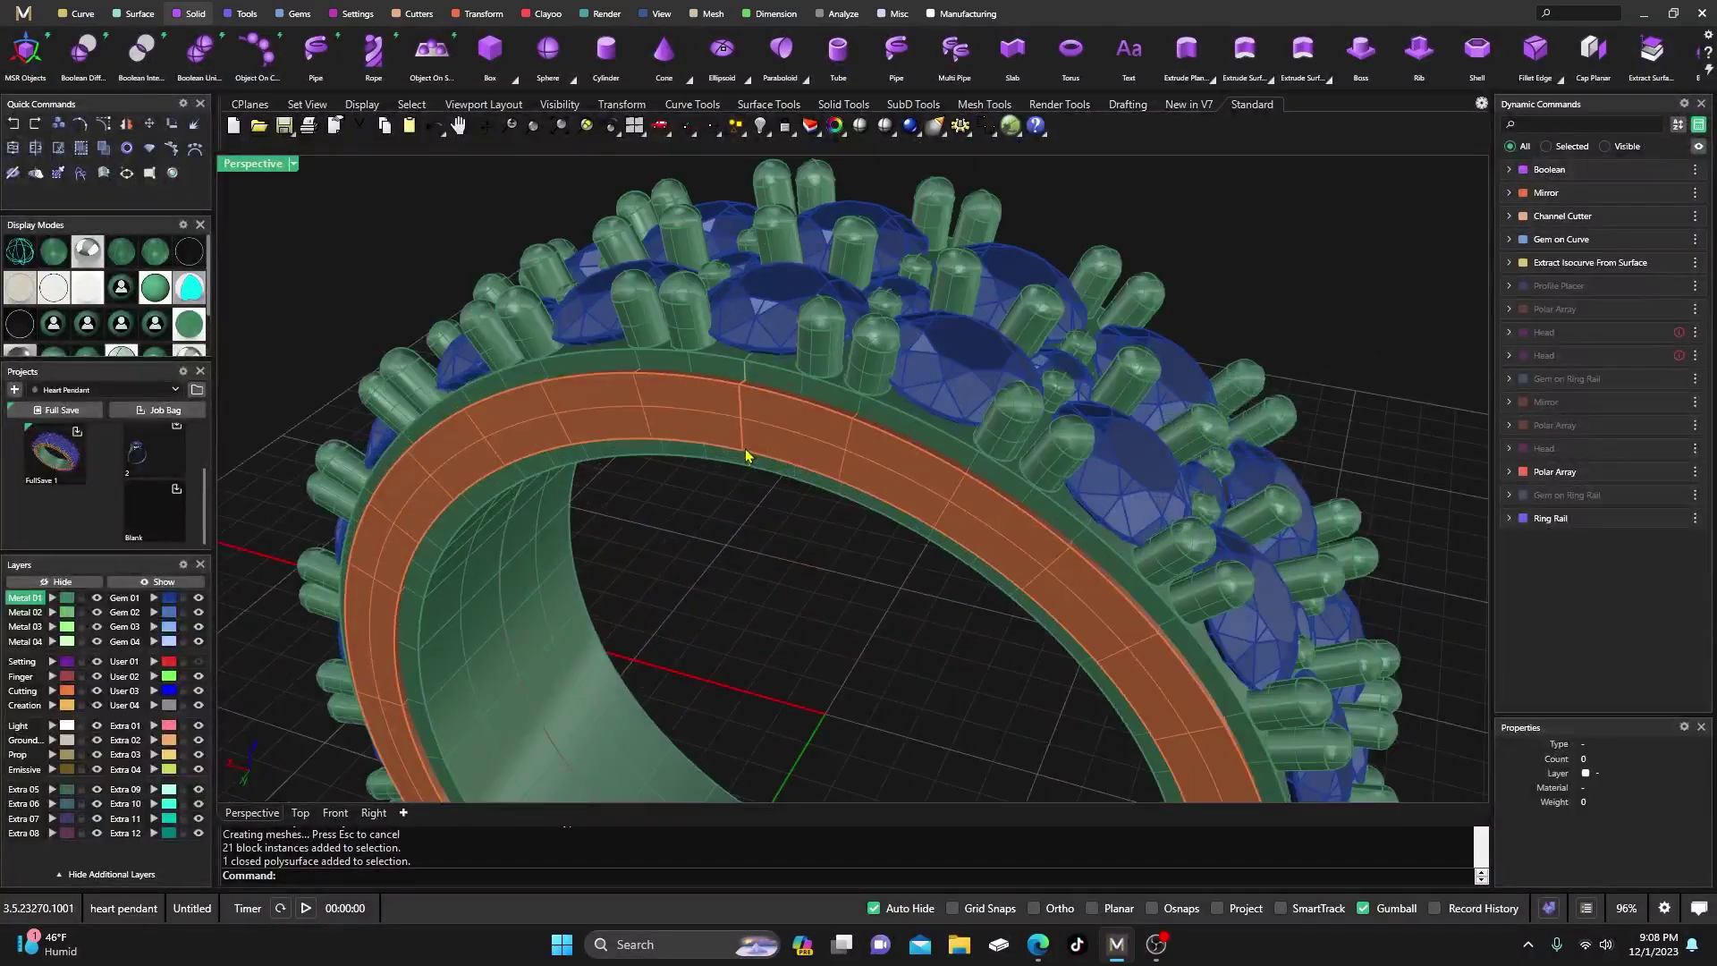
- Boolean-subtract the channel cutter on the near side of the band from the united ring
{"action": "left_click", "coordinate": [83, 50]}
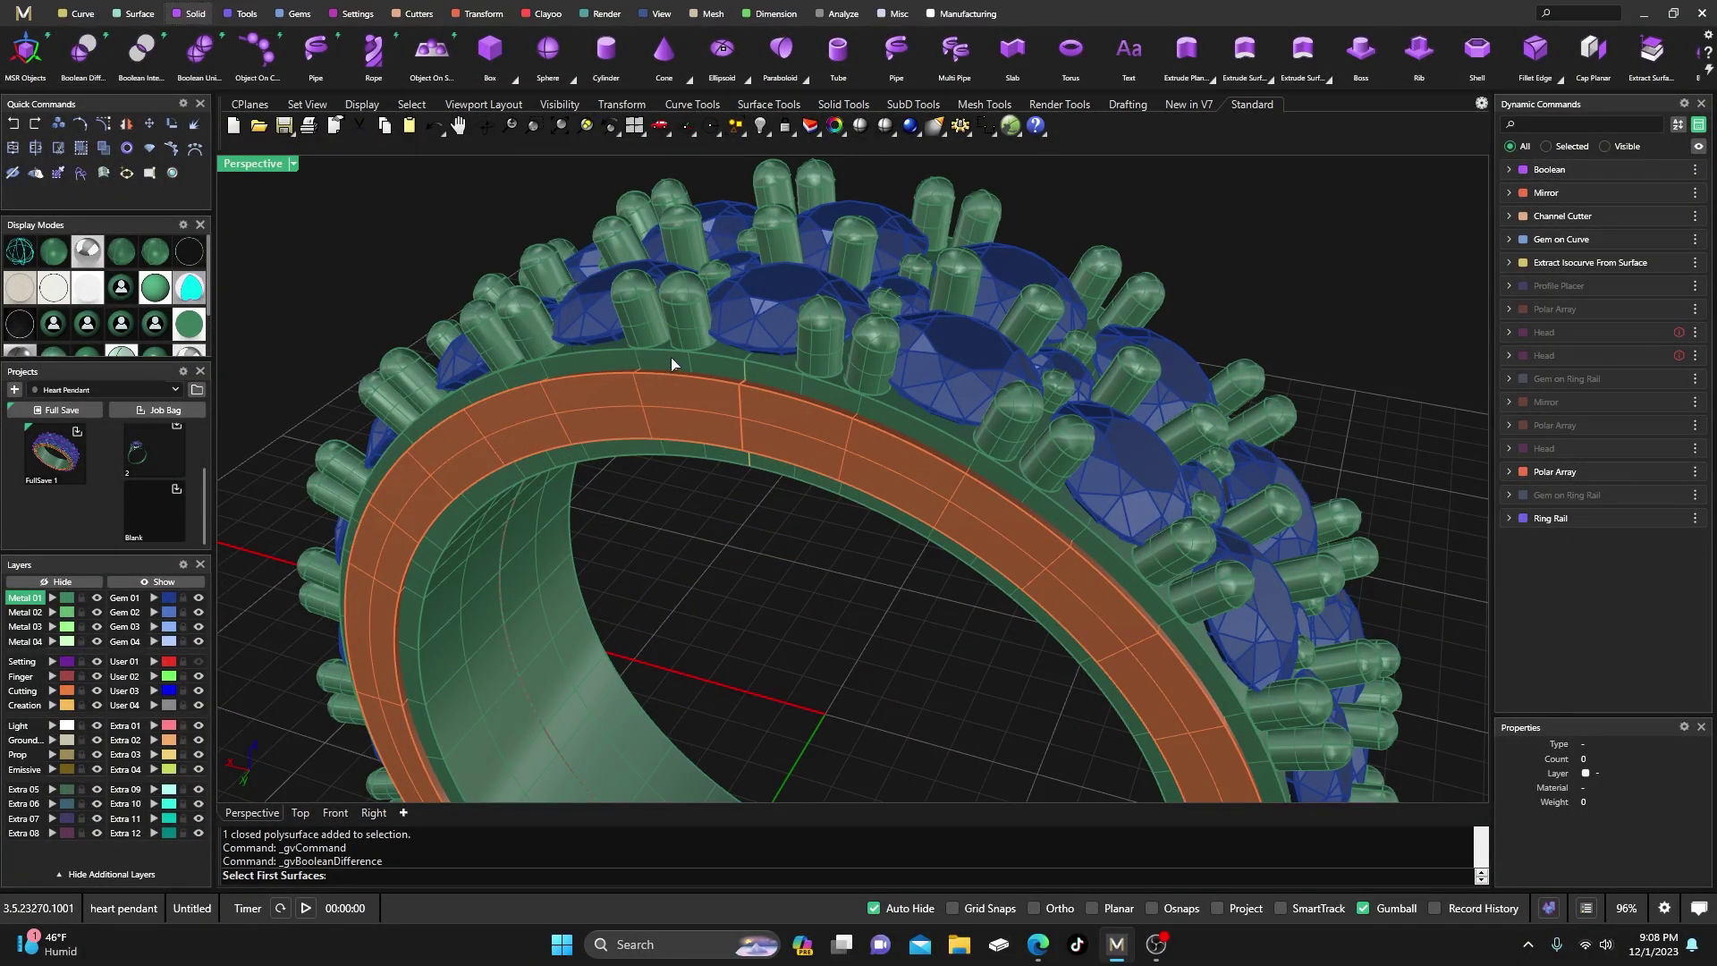
{"action": "key", "text": "Return"}
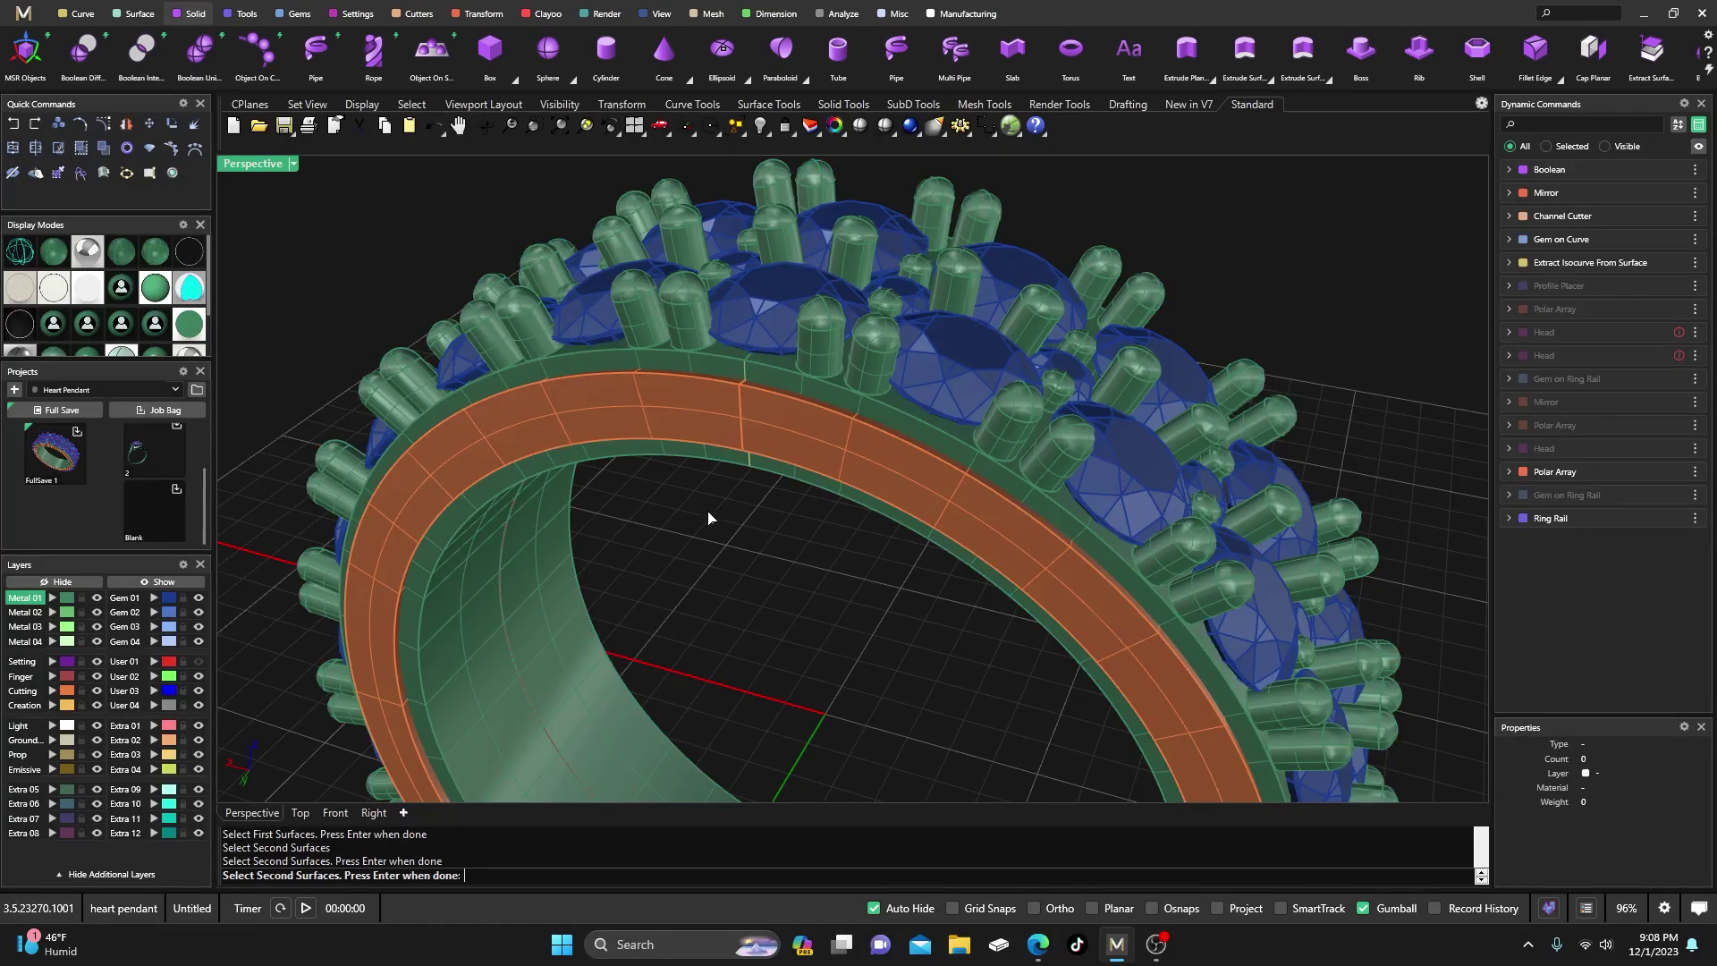
{"action": "key", "text": "Return"}
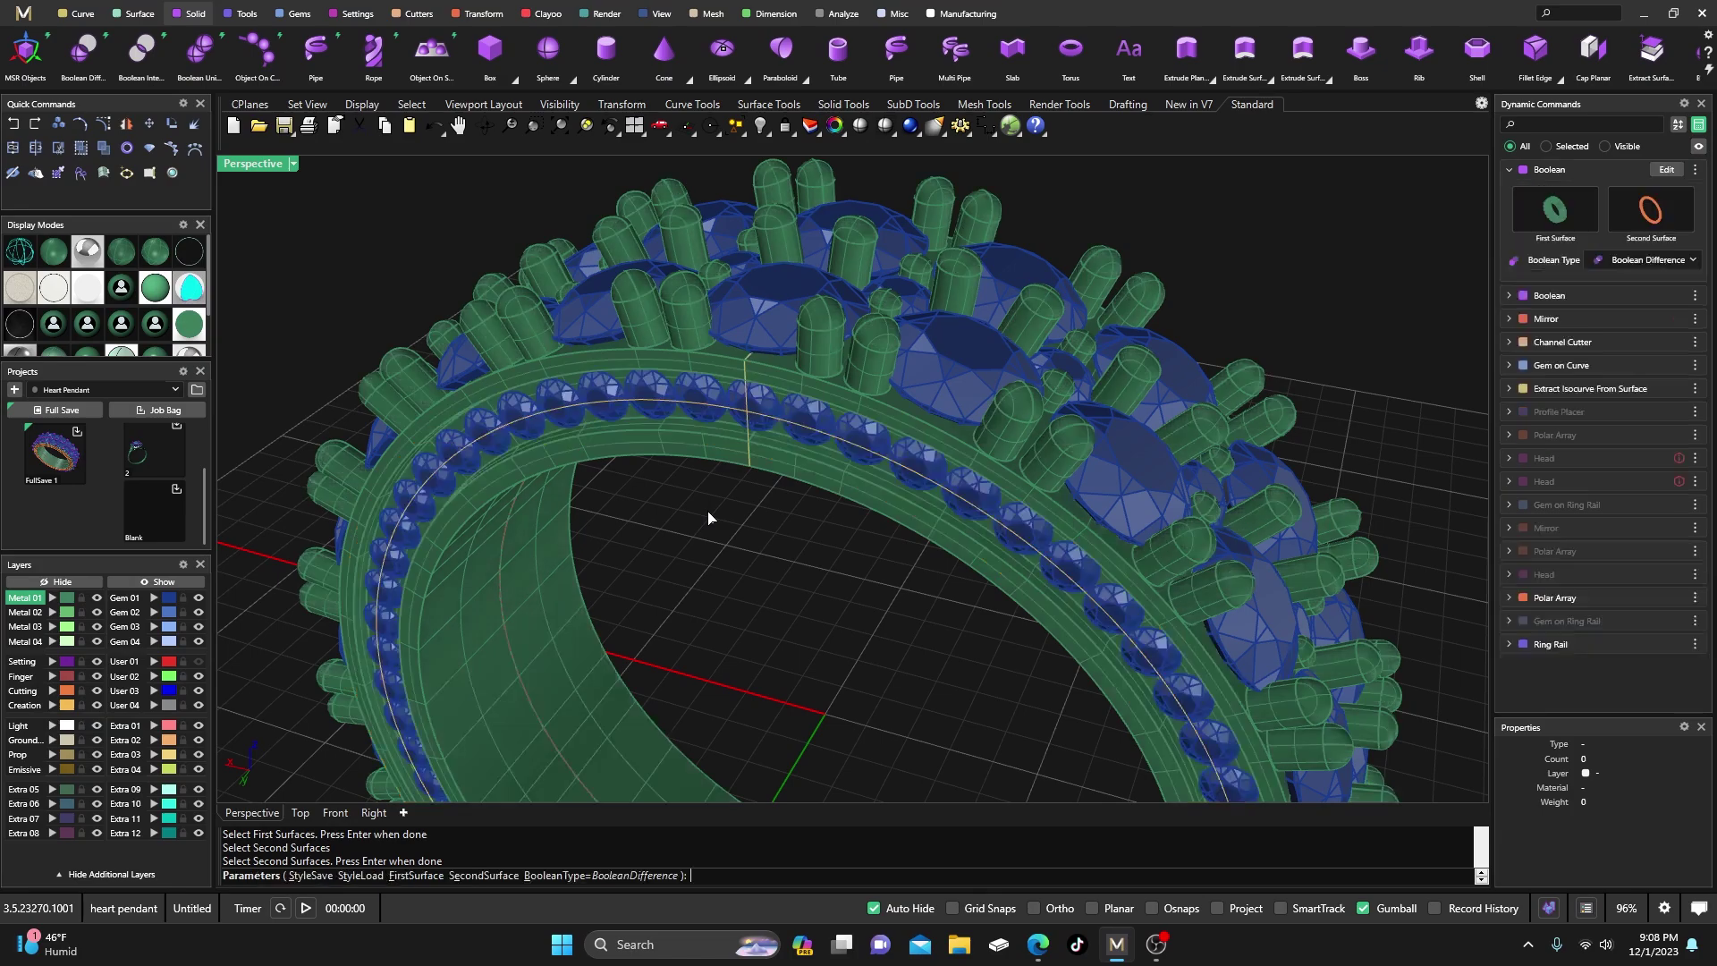
{"action": "right_click_drag", "start_coordinate": [708, 518], "coordinate": [805, 516]}
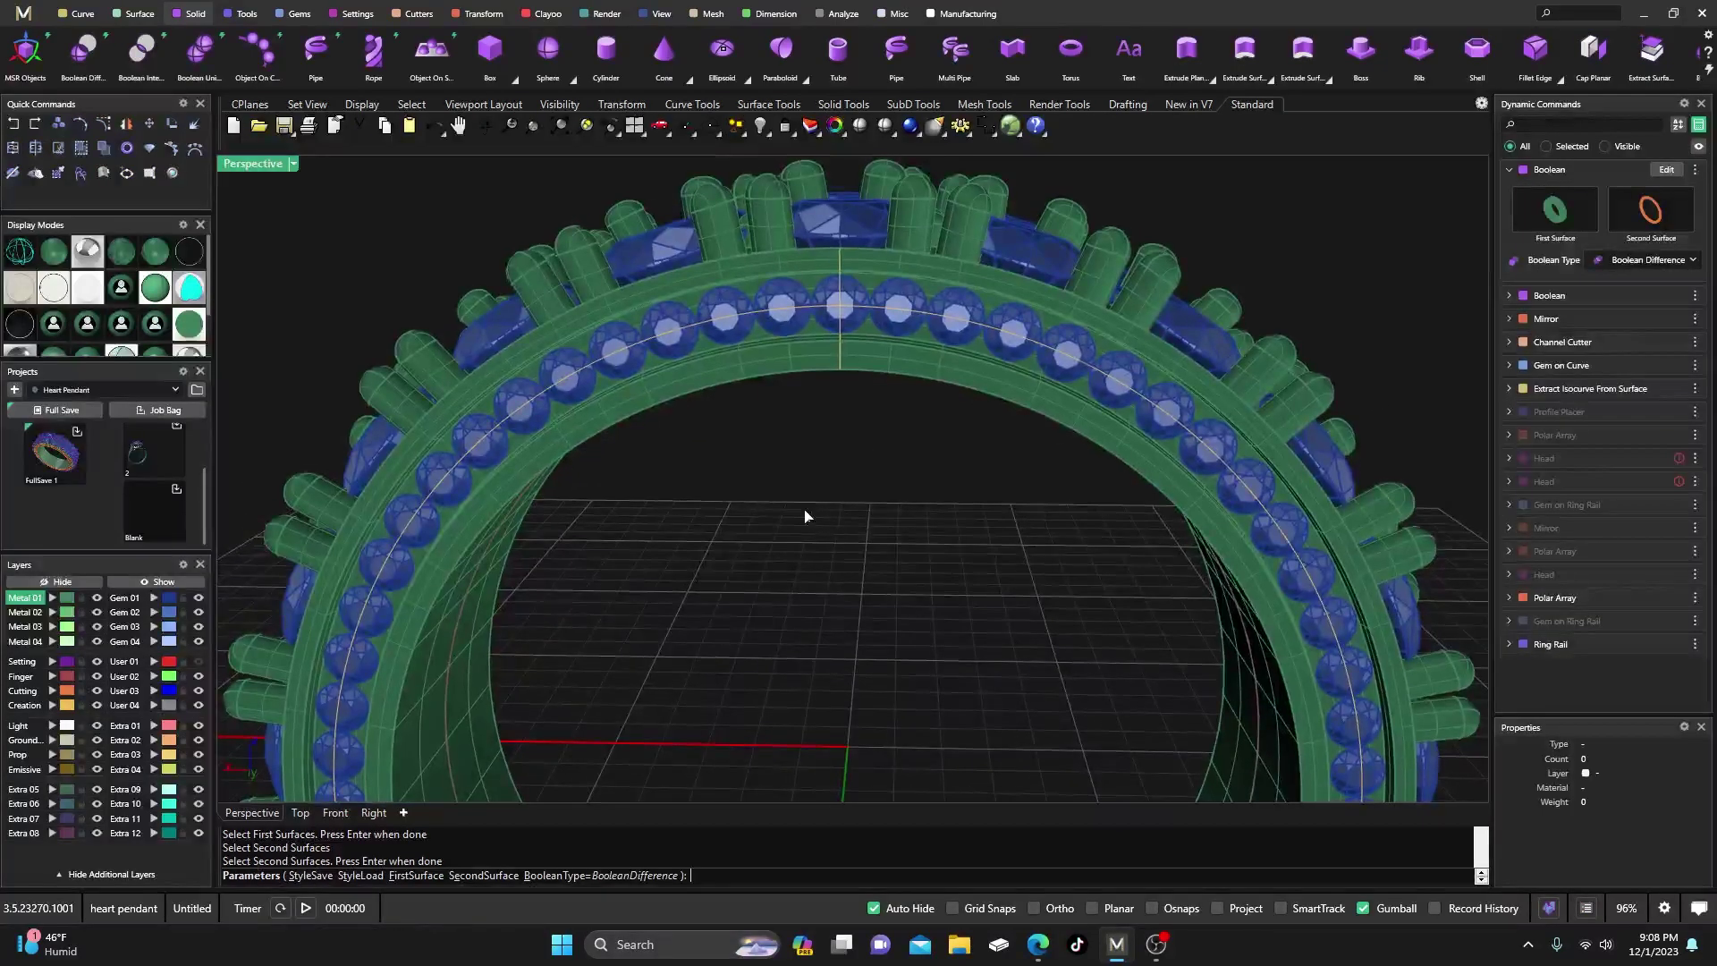
{"action": "scroll", "coordinate": [870, 328], "scroll_direction": "up", "scroll_amount": 3}
{"action": "key", "text": "Return"}
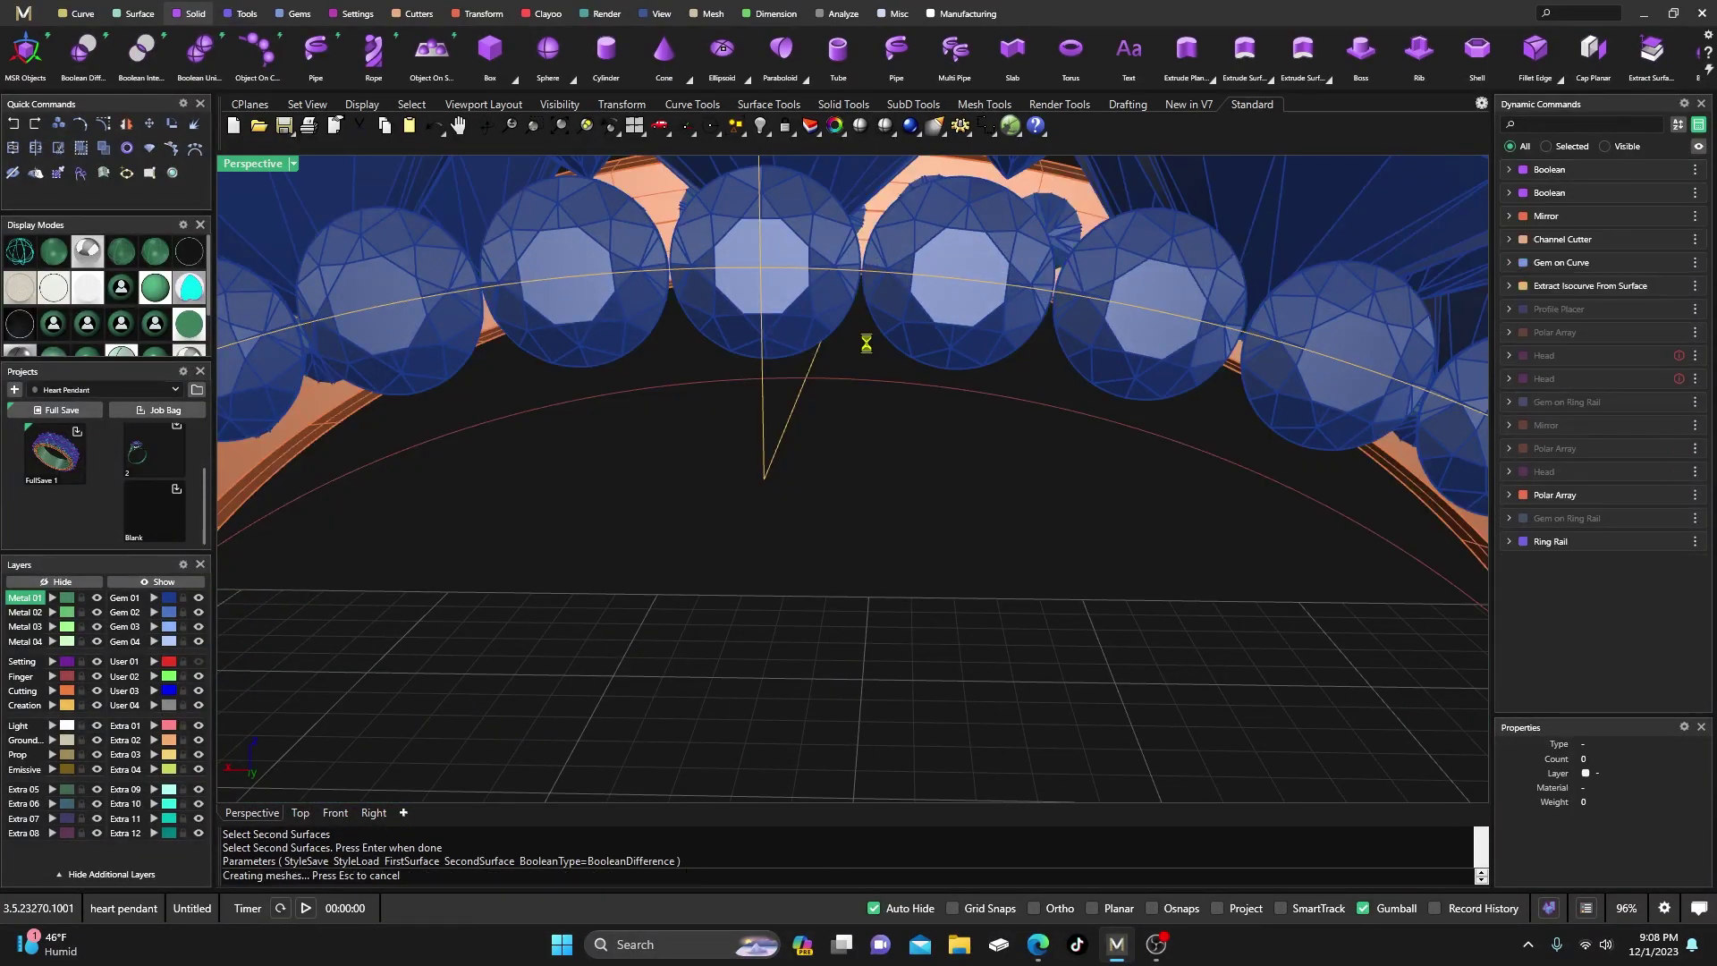
- Boolean-subtract the mirrored channel cutter on the opposite side of the band from the ring
{"action": "scroll", "coordinate": [868, 350], "scroll_direction": "down", "scroll_amount": 5}
{"action": "right_click_drag", "start_coordinate": [872, 403], "coordinate": [526, 497]}
{"action": "key", "text": "Return"}
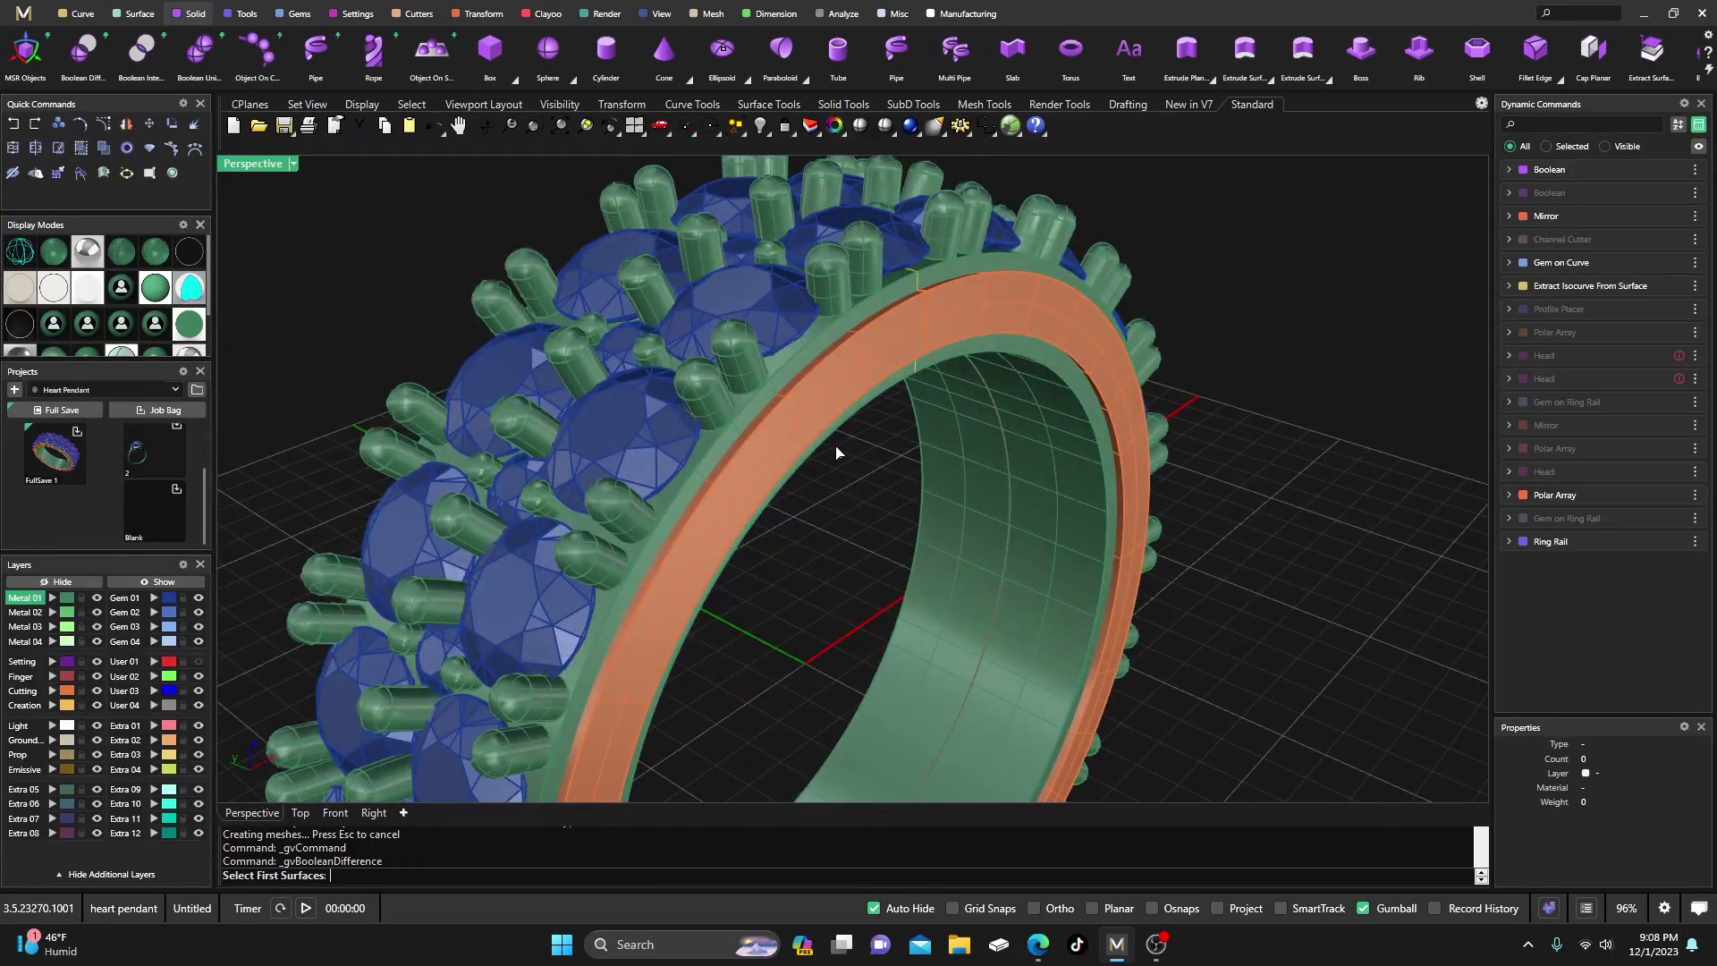
{"action": "left_click", "coordinate": [823, 351]}
{"action": "key", "text": "Return"}
{"action": "left_click", "coordinate": [833, 373]}
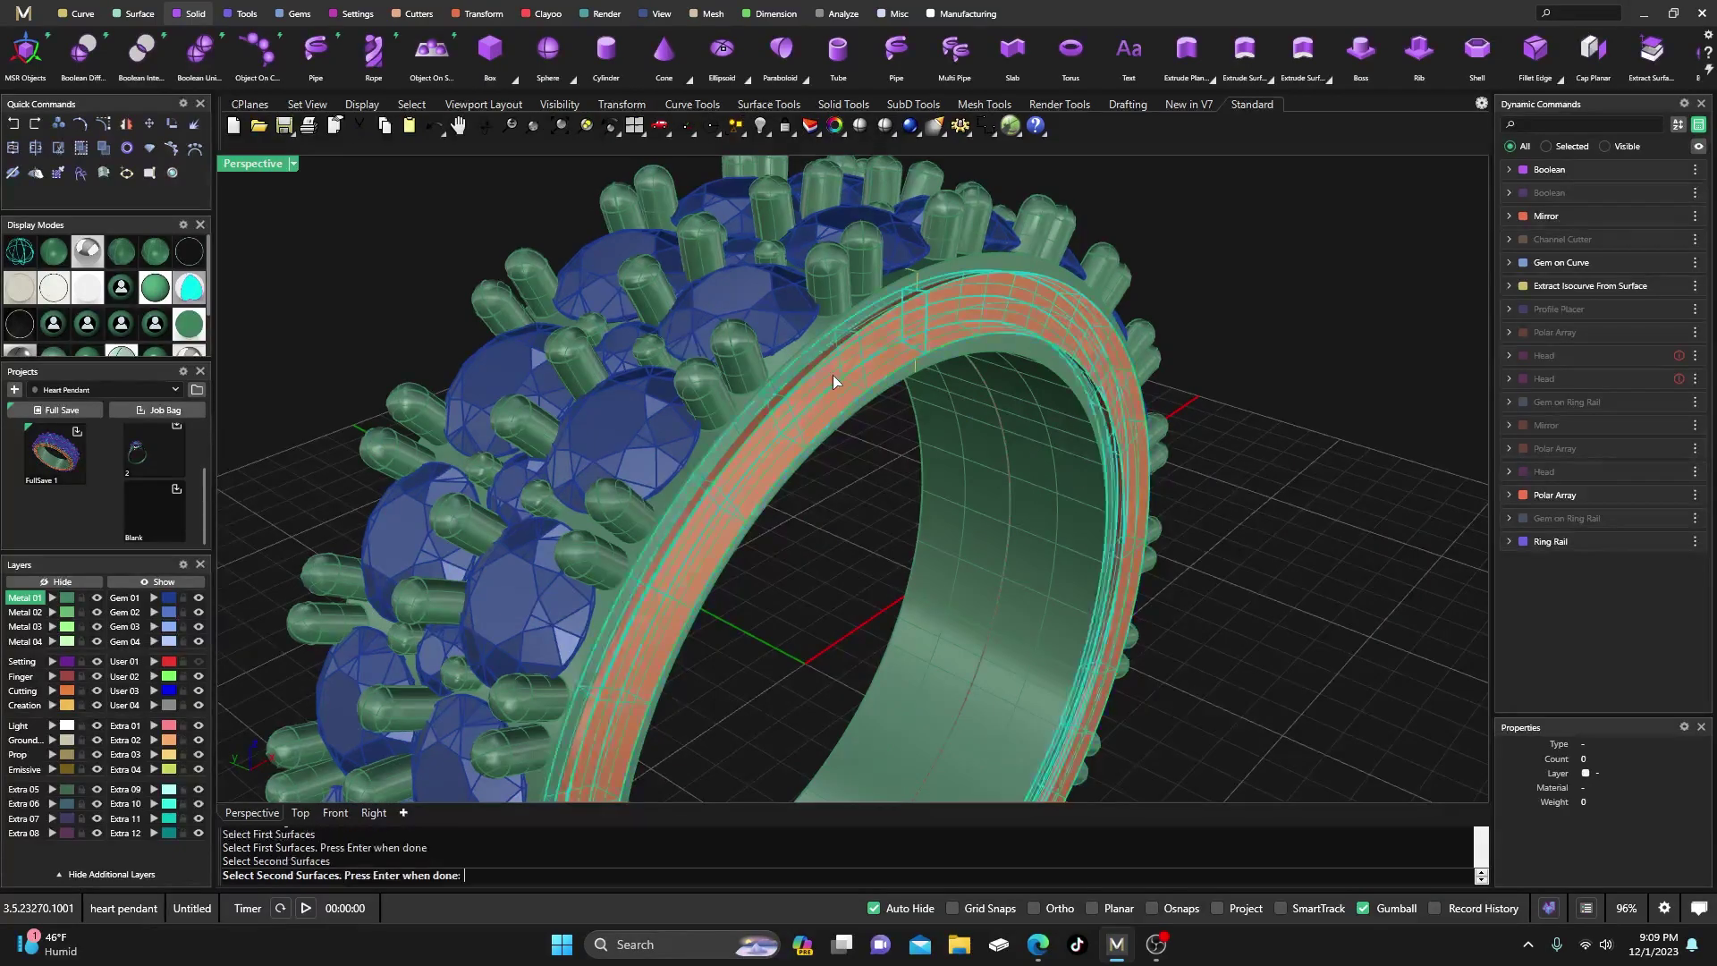
{"action": "key", "text": "Return"}
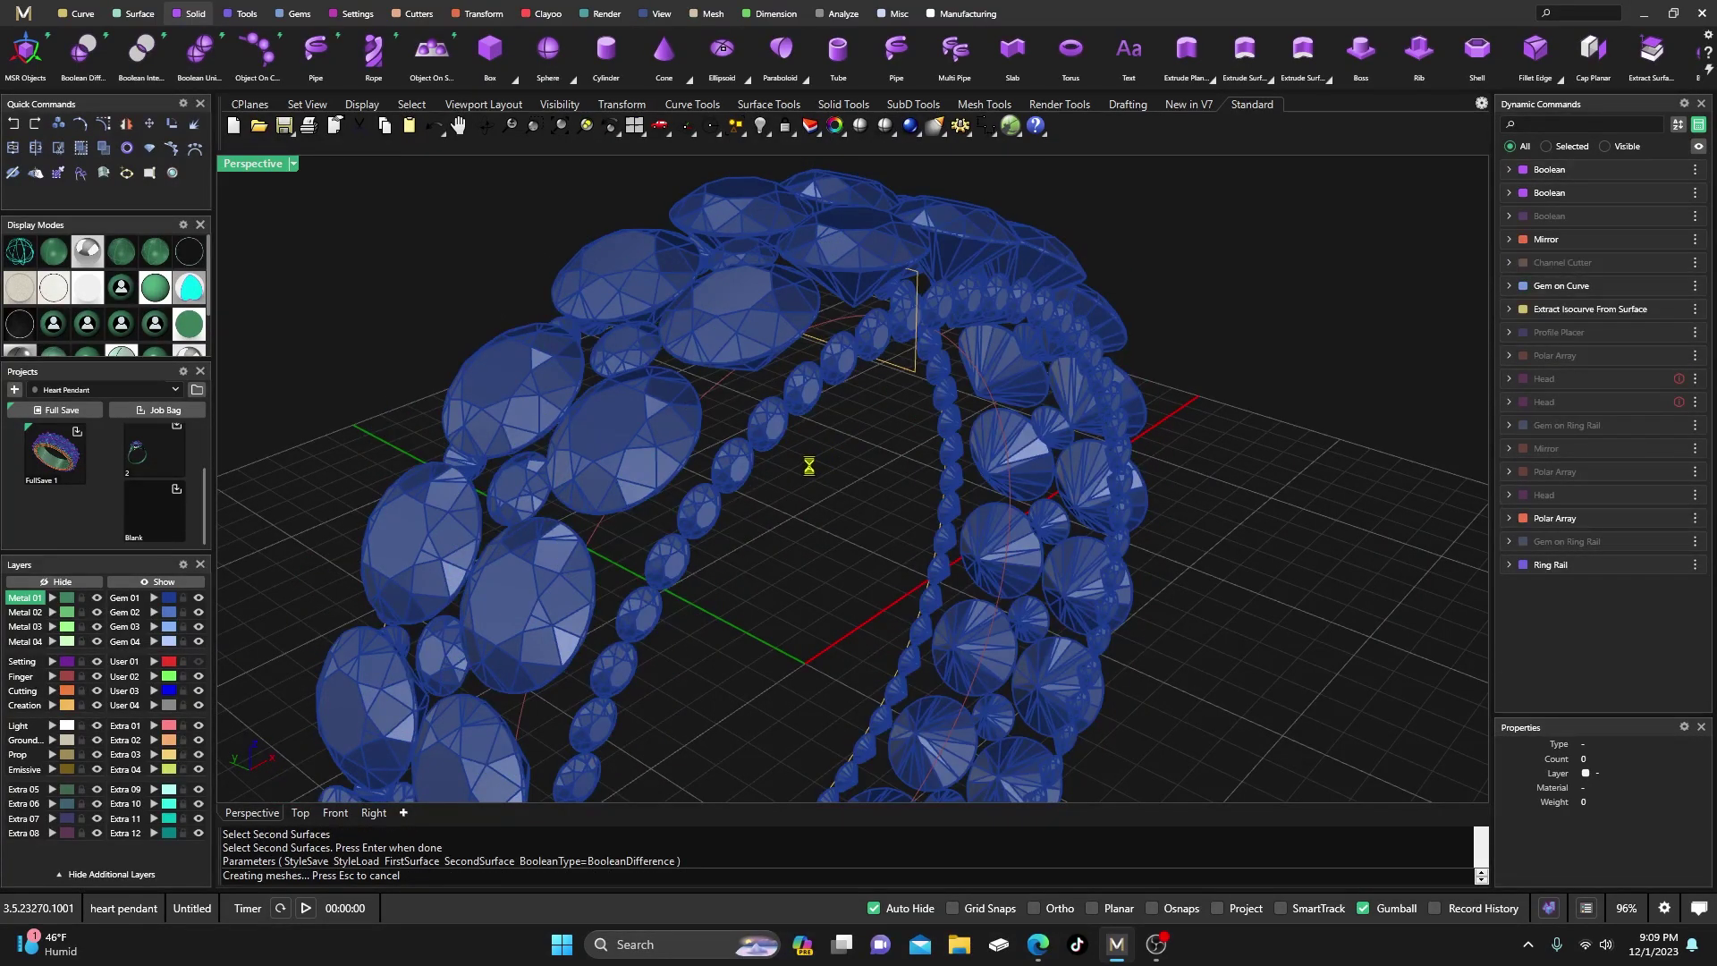
- Select the small round gems in the side channel and generate prongs between them with Prong Placer
{"action": "right_click_drag", "start_coordinate": [775, 479], "coordinate": [912, 428]}
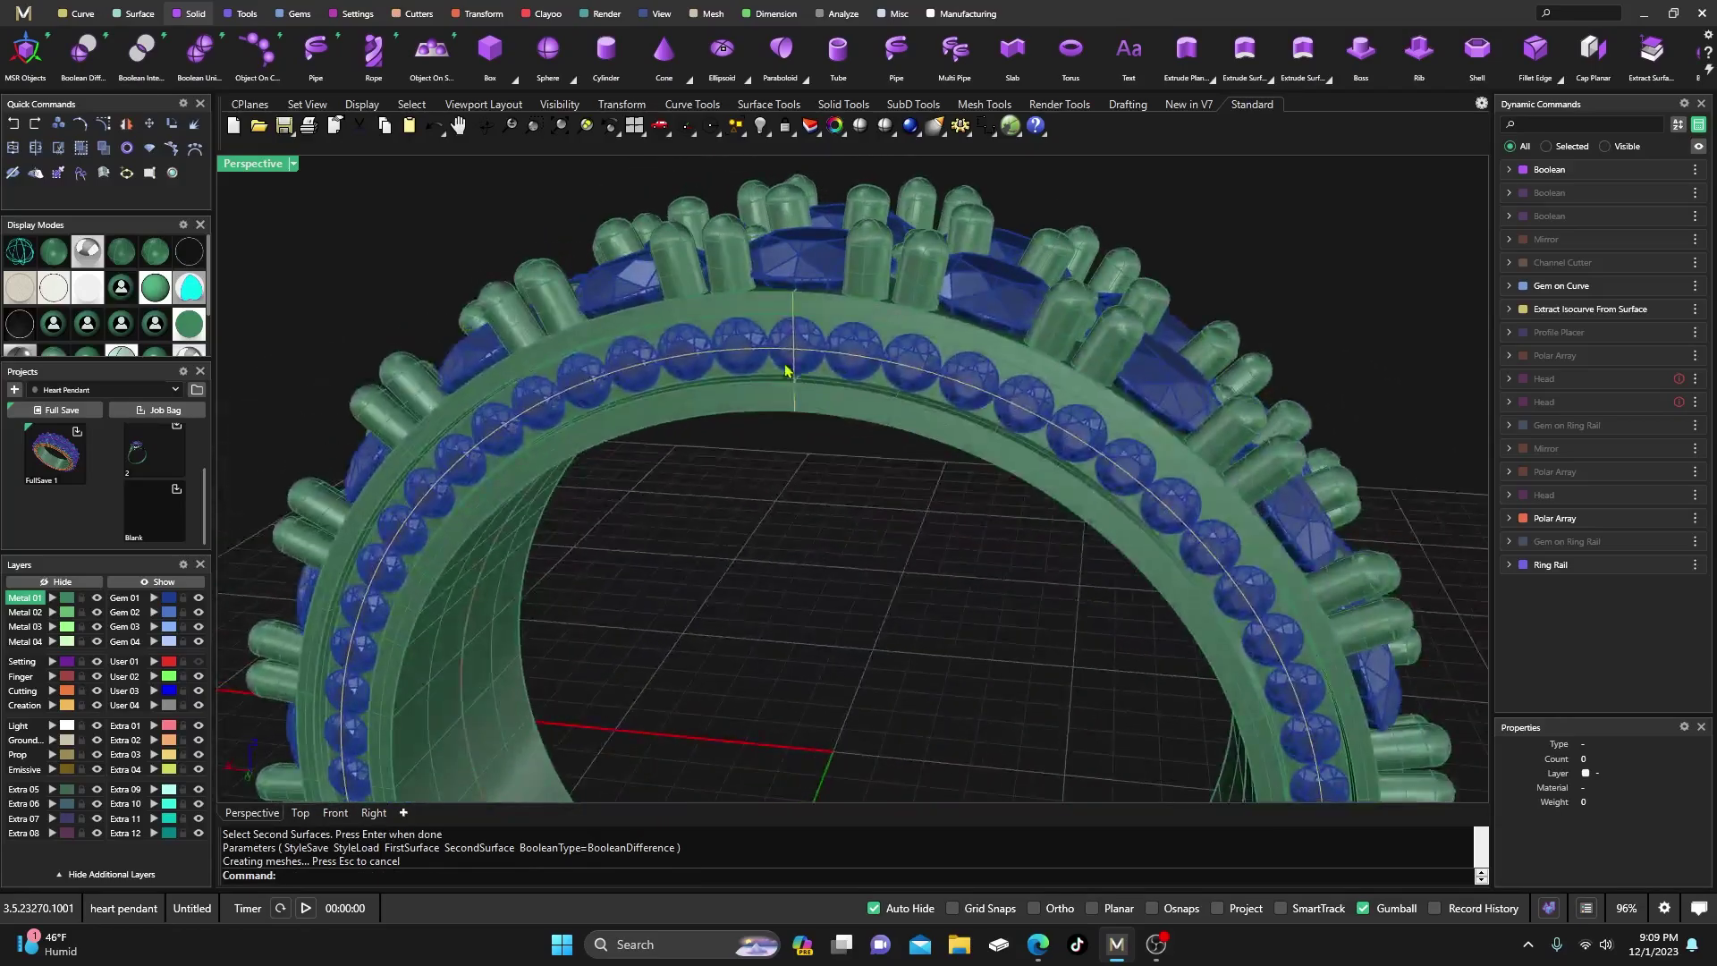
{"action": "scroll", "coordinate": [786, 370], "scroll_direction": "up", "scroll_amount": 3}
{"action": "left_click", "coordinate": [832, 327]}
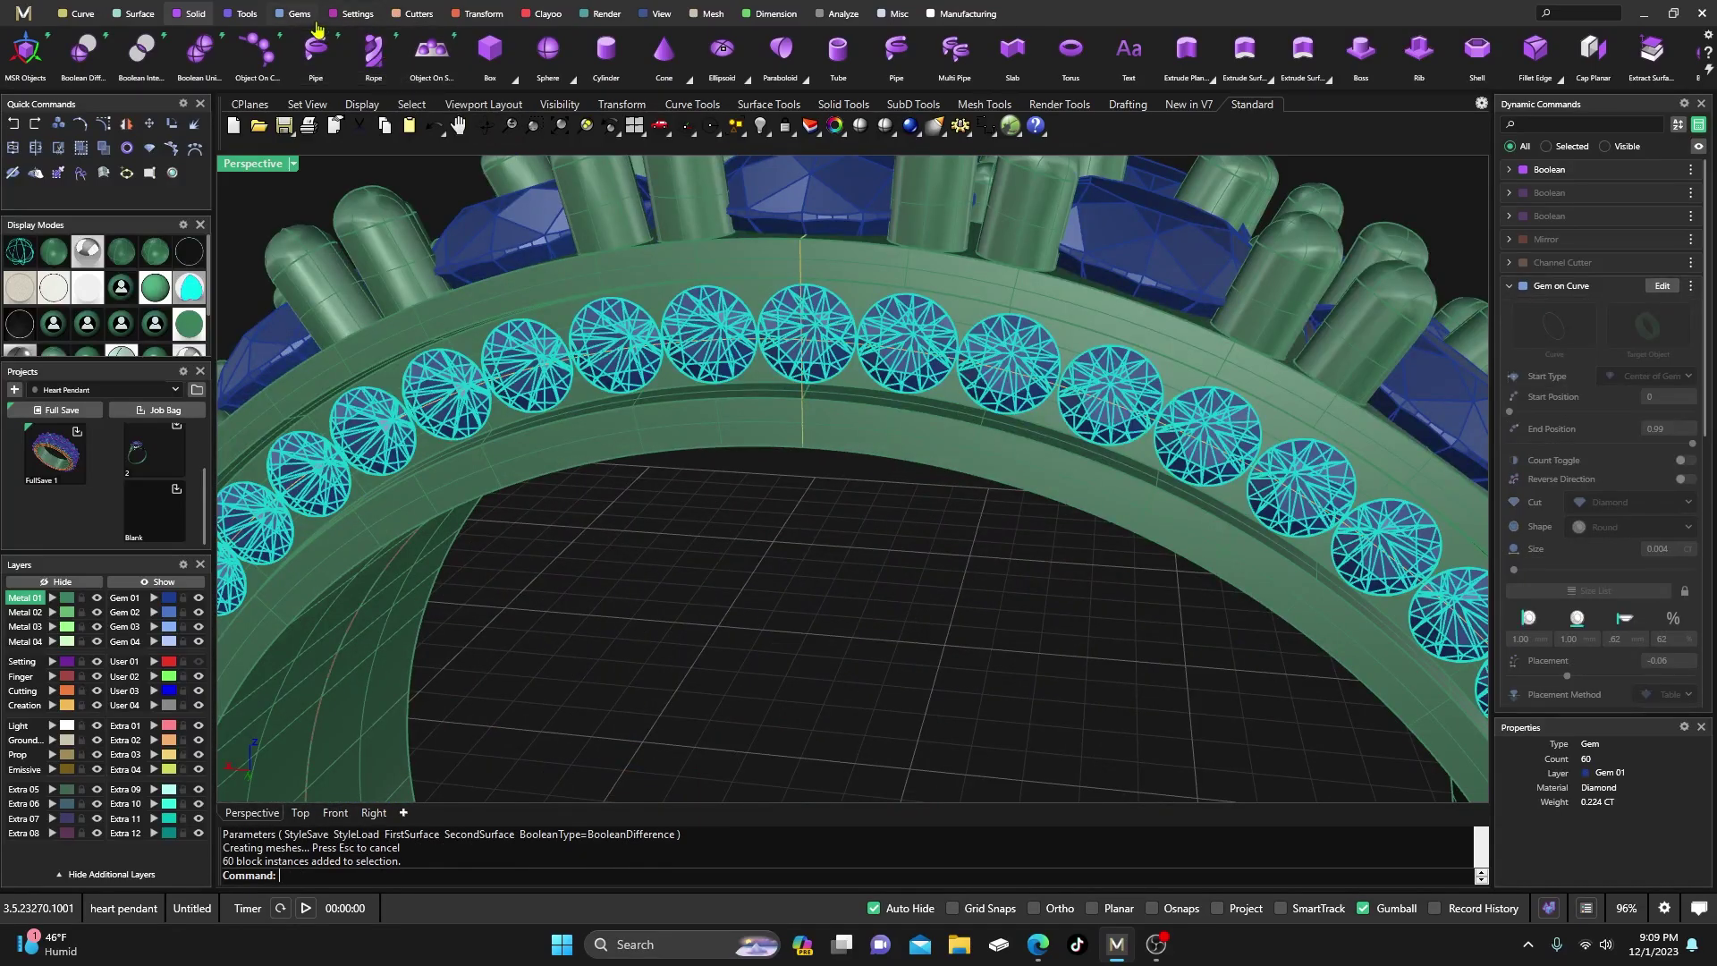
{"action": "left_click", "coordinate": [350, 16]}
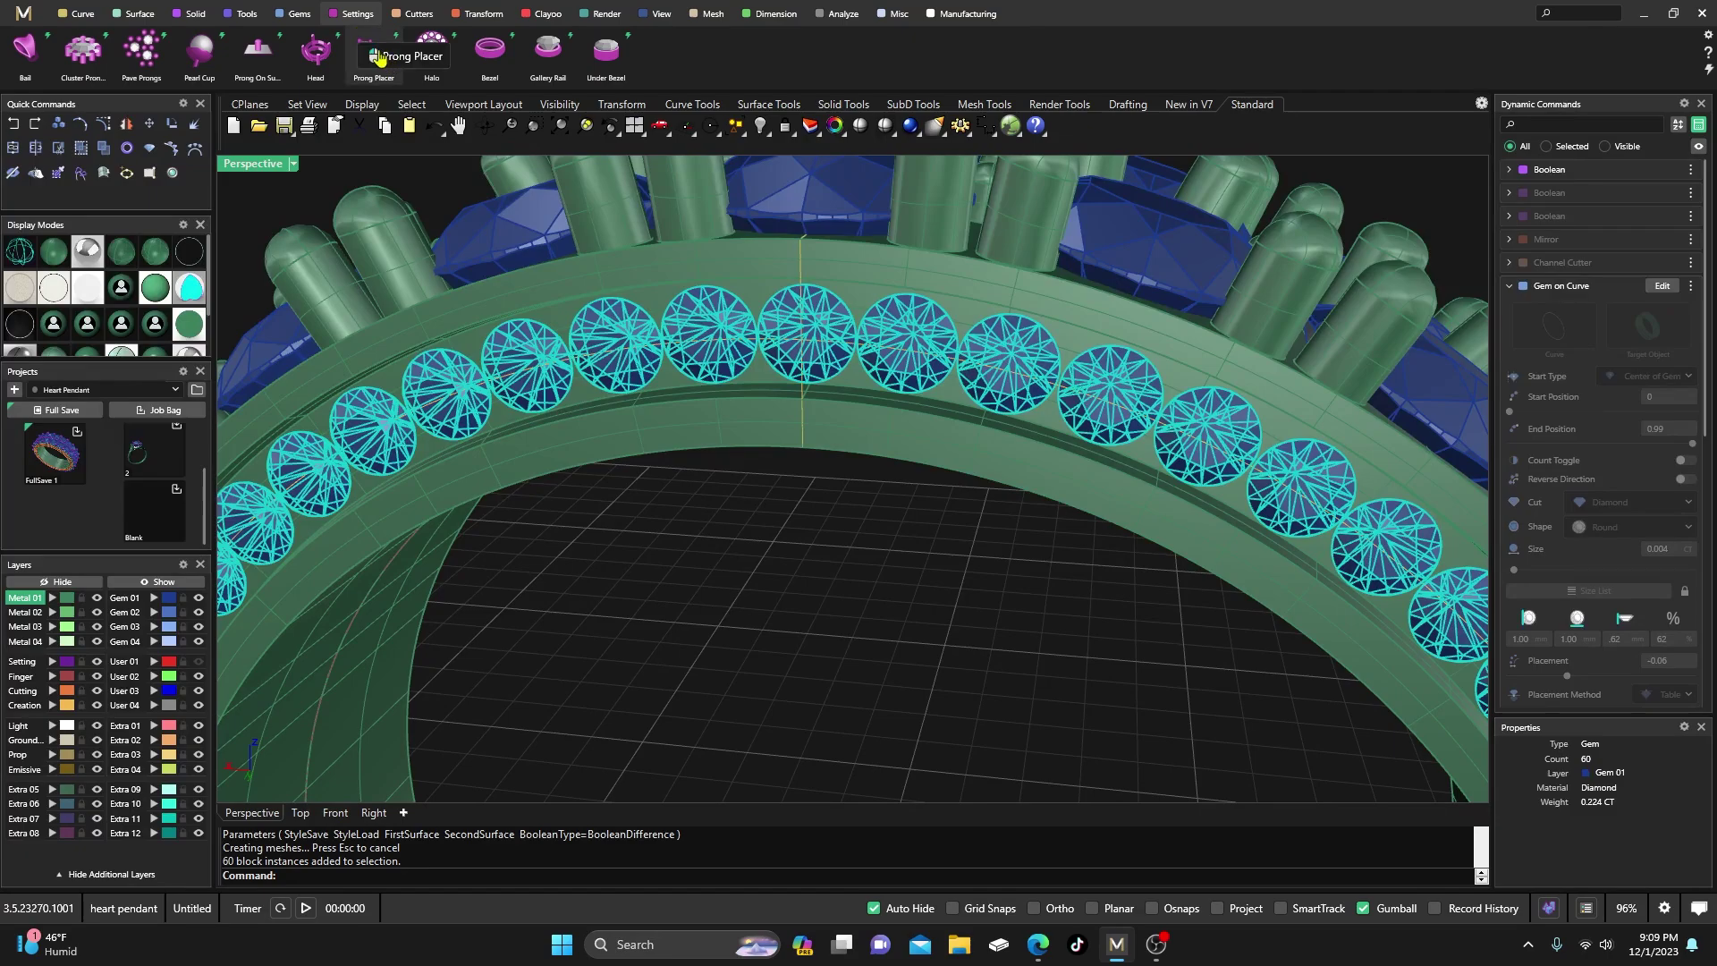
{"action": "left_click", "coordinate": [380, 56]}
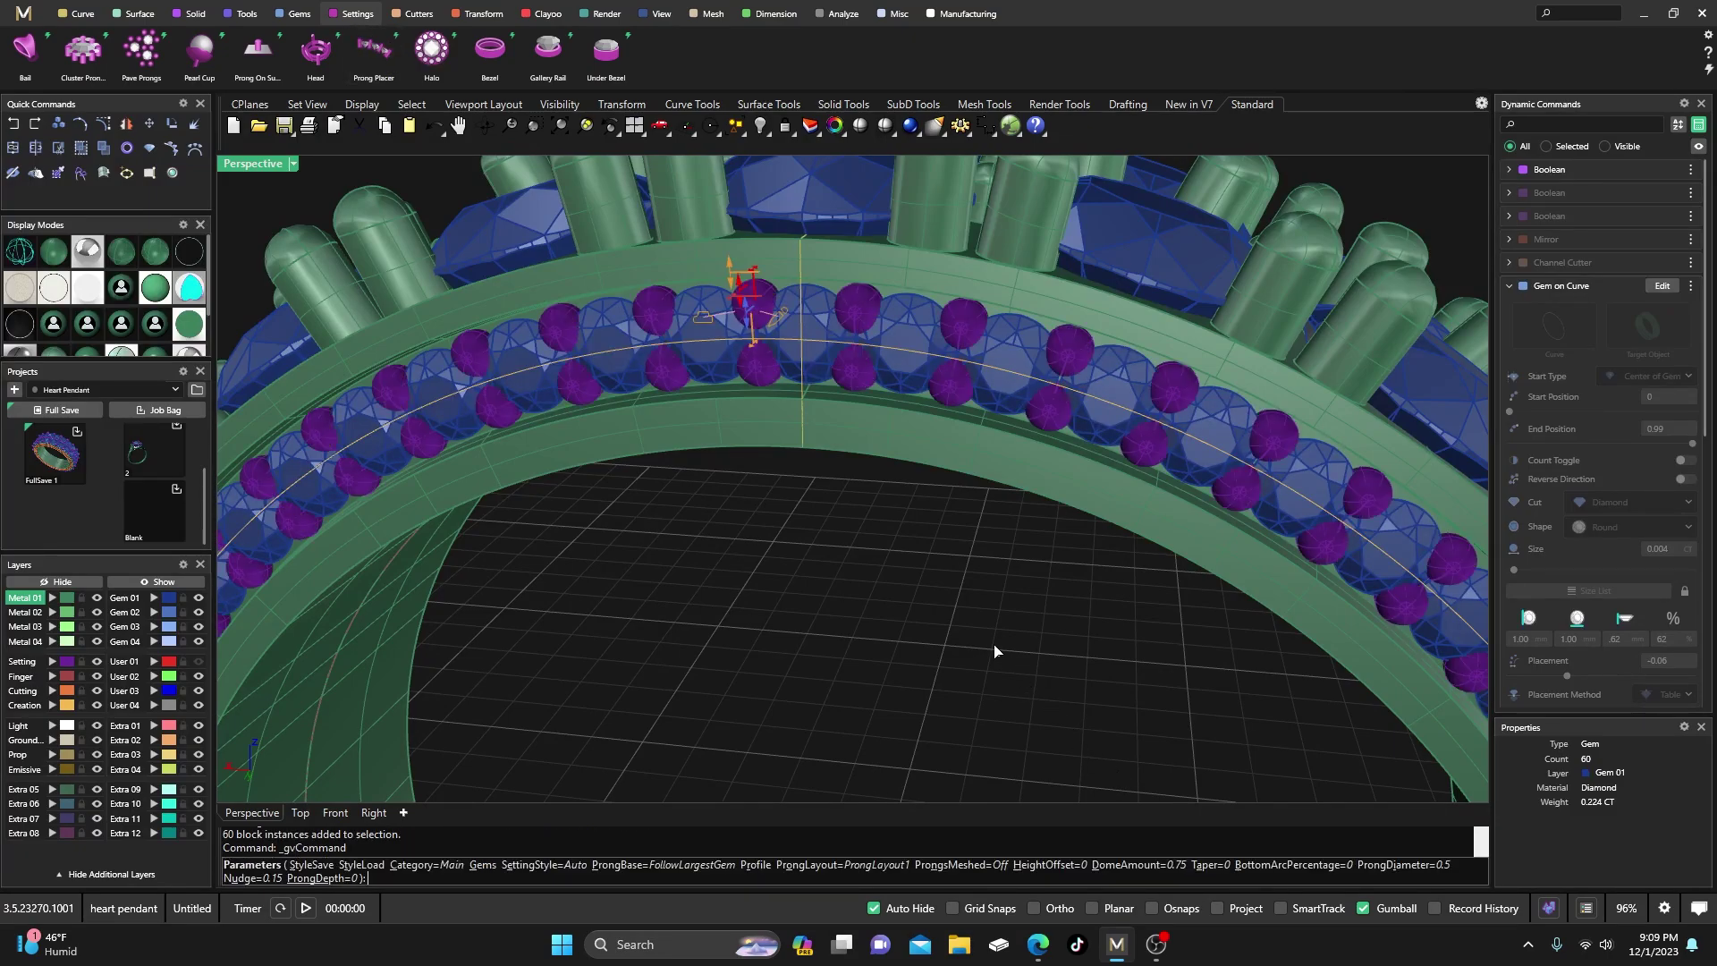
{"action": "scroll", "coordinate": [989, 652], "scroll_direction": "down", "scroll_amount": 5}
{"action": "right_click_drag", "start_coordinate": [989, 652], "coordinate": [941, 606]}
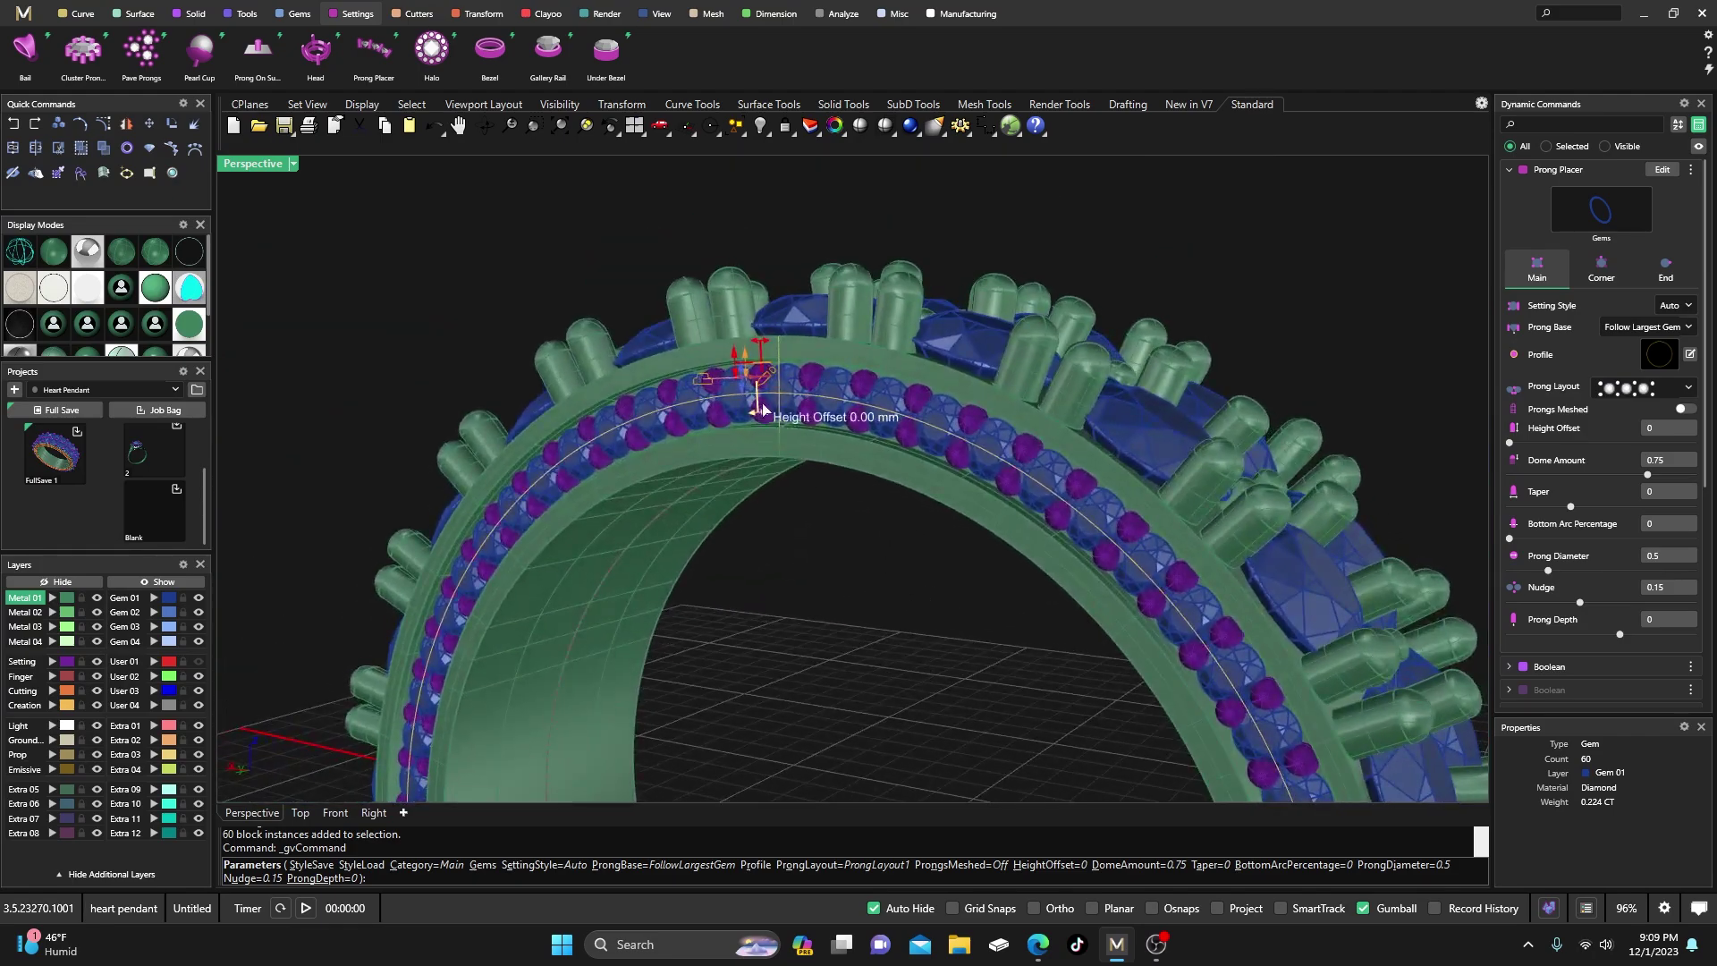
- Raise the side channel prongs to a height offset of 0.22 mm and apply the Prong Placer
{"action": "scroll", "coordinate": [755, 384], "scroll_direction": "up", "scroll_amount": 3}
{"action": "scroll", "coordinate": [768, 402], "scroll_direction": "up", "scroll_amount": 4}
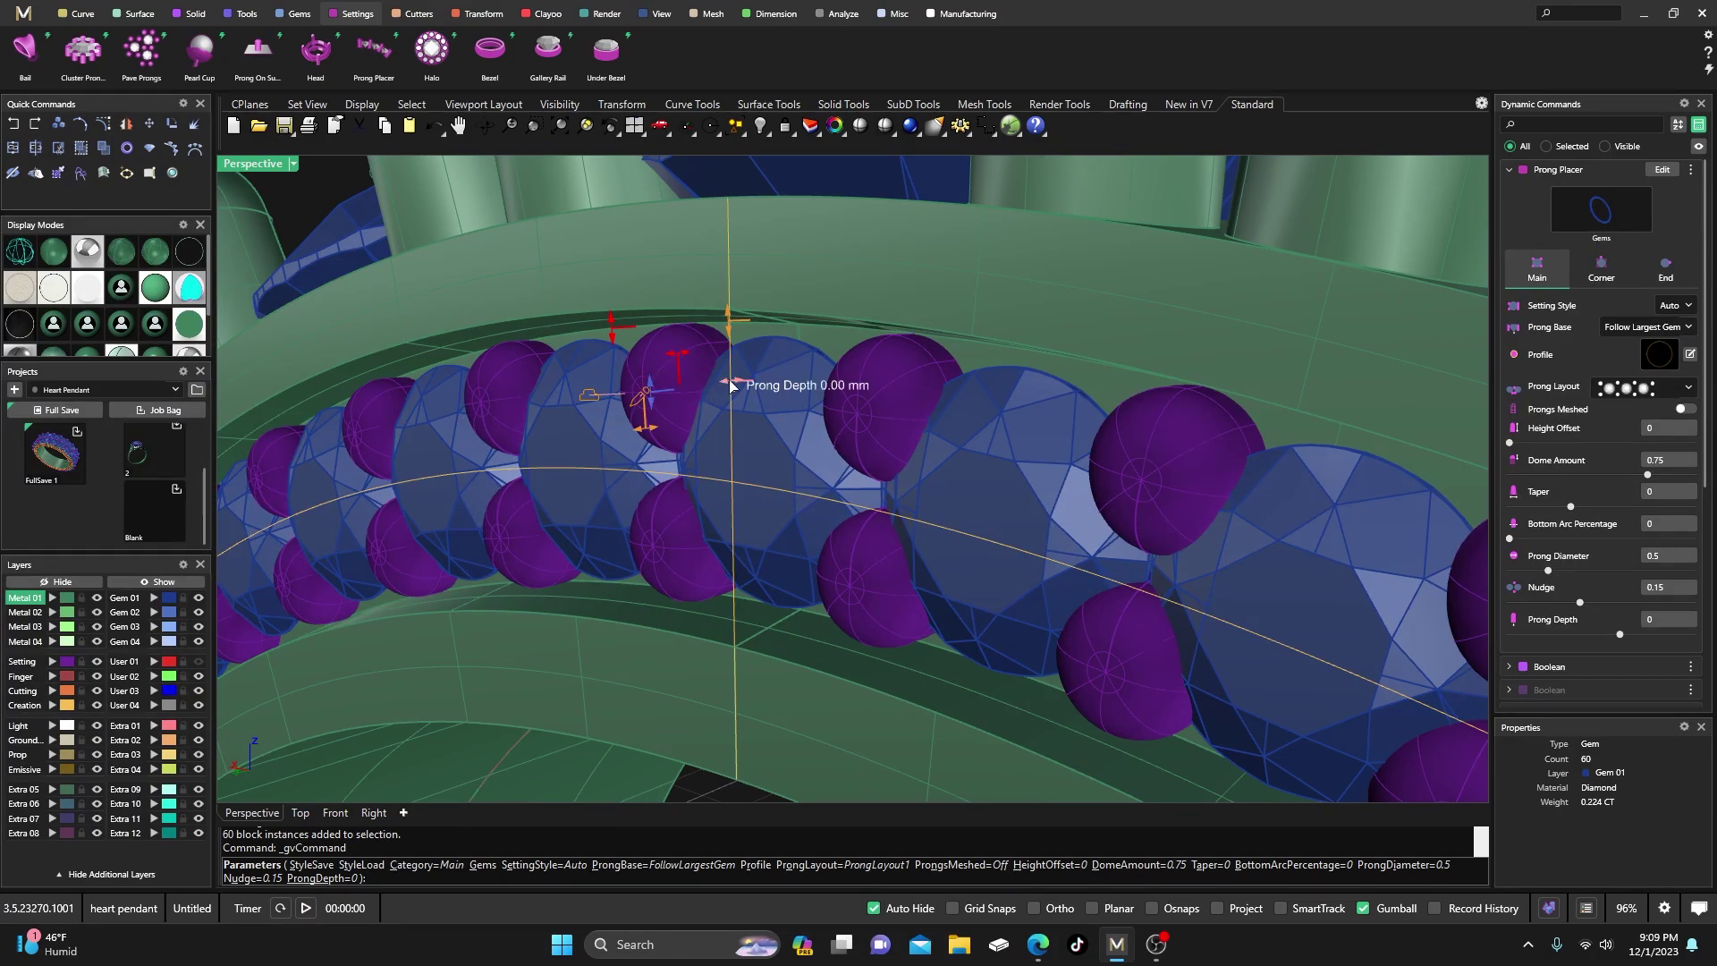
{"action": "right_click_drag", "start_coordinate": [730, 384], "coordinate": [626, 438]}
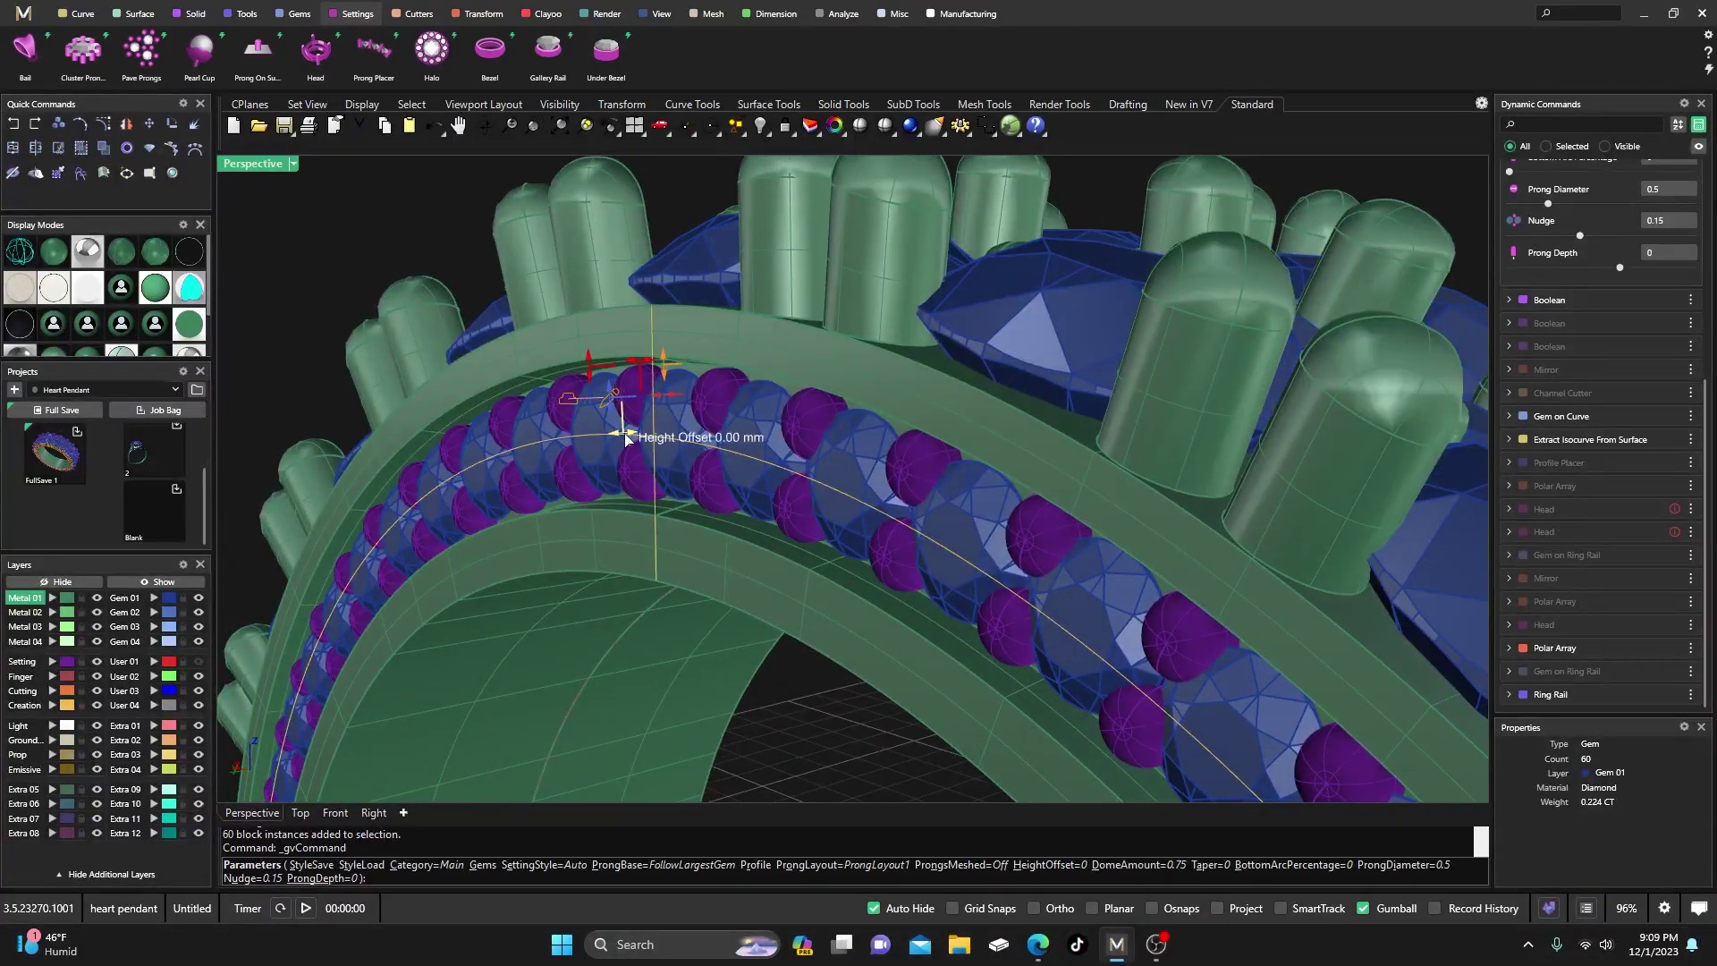
{"action": "left_click_drag", "start_coordinate": [604, 435], "coordinate": [607, 436]}
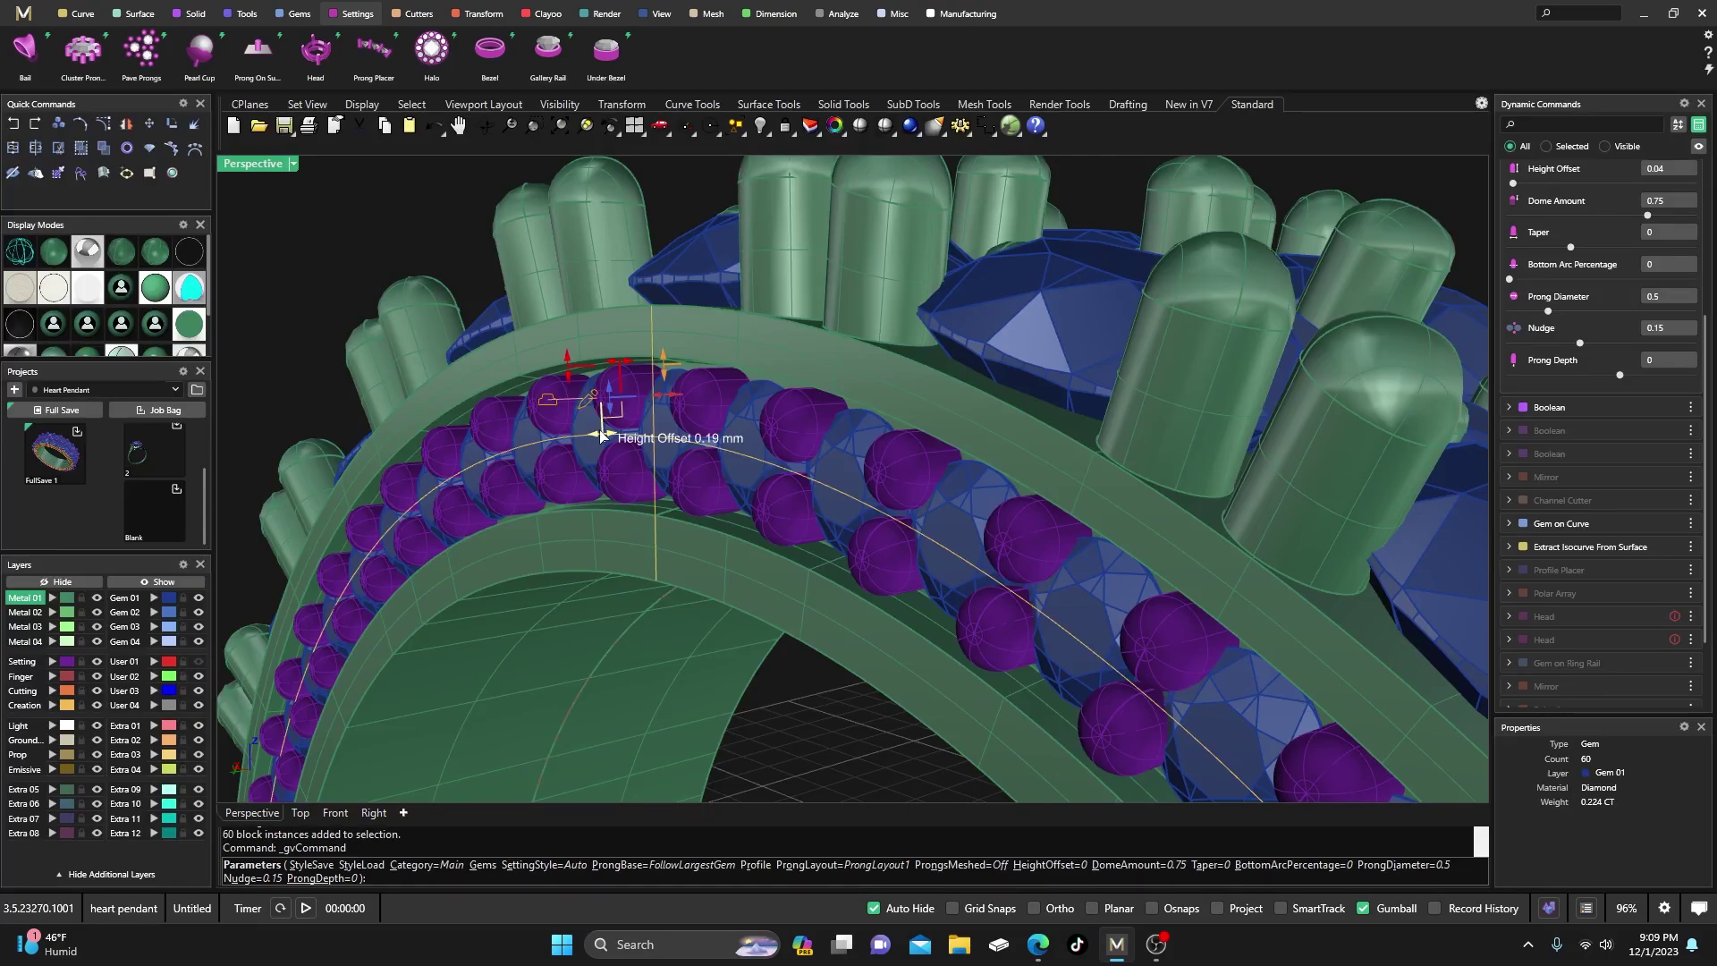
{"action": "left_click_drag", "start_coordinate": [601, 435], "coordinate": [603, 435]}
{"action": "scroll", "coordinate": [609, 430], "scroll_direction": "down", "scroll_amount": 6}
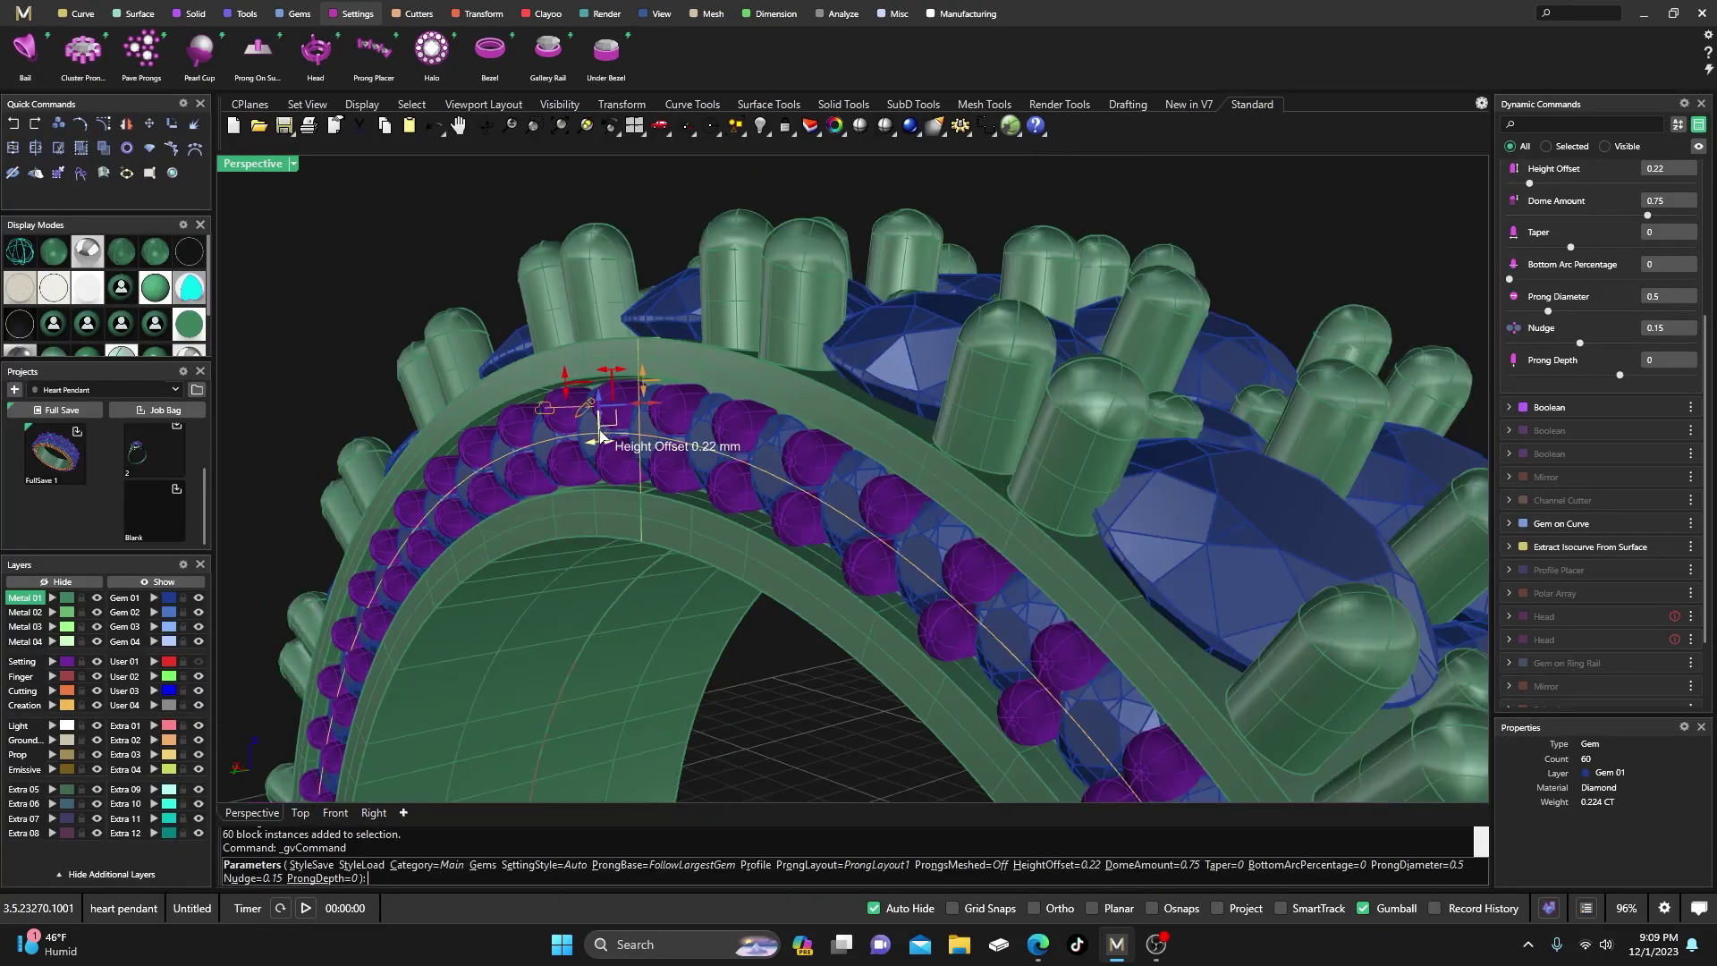
{"action": "scroll", "coordinate": [719, 438], "scroll_direction": "up", "scroll_amount": 3}
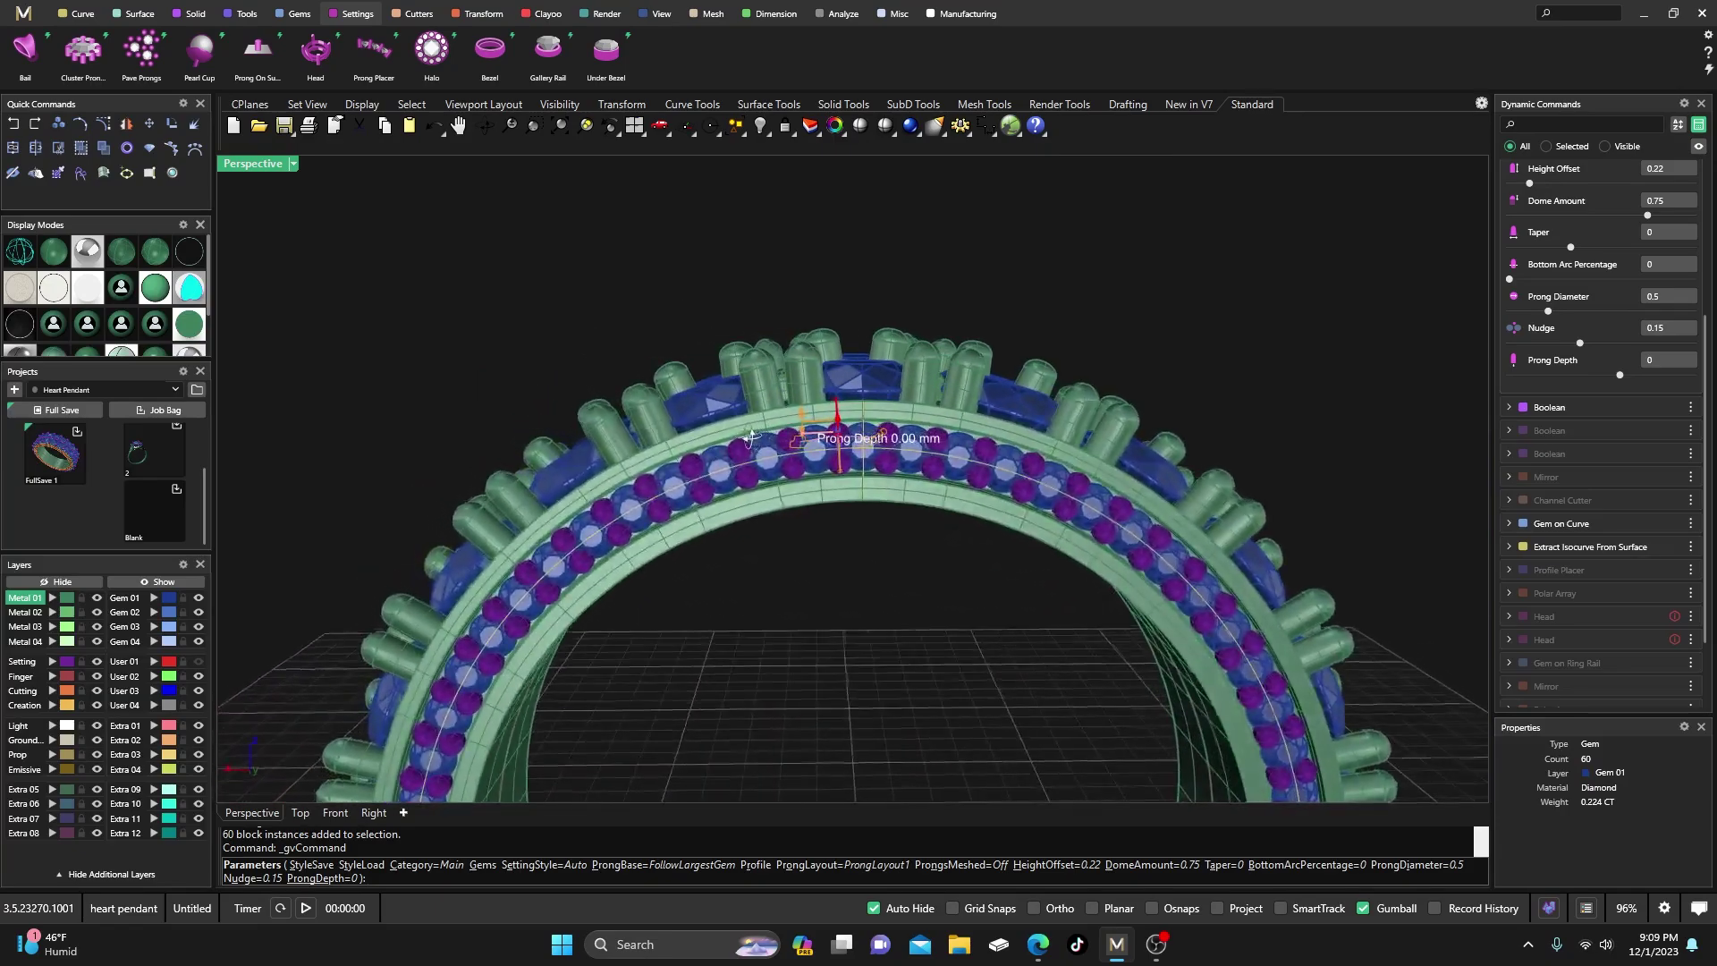
{"action": "scroll", "coordinate": [817, 444], "scroll_direction": "up", "scroll_amount": 5}
{"action": "right_click_drag", "start_coordinate": [827, 446], "coordinate": [766, 483]}
{"action": "scroll", "coordinate": [808, 422], "scroll_direction": "down", "scroll_amount": 6}
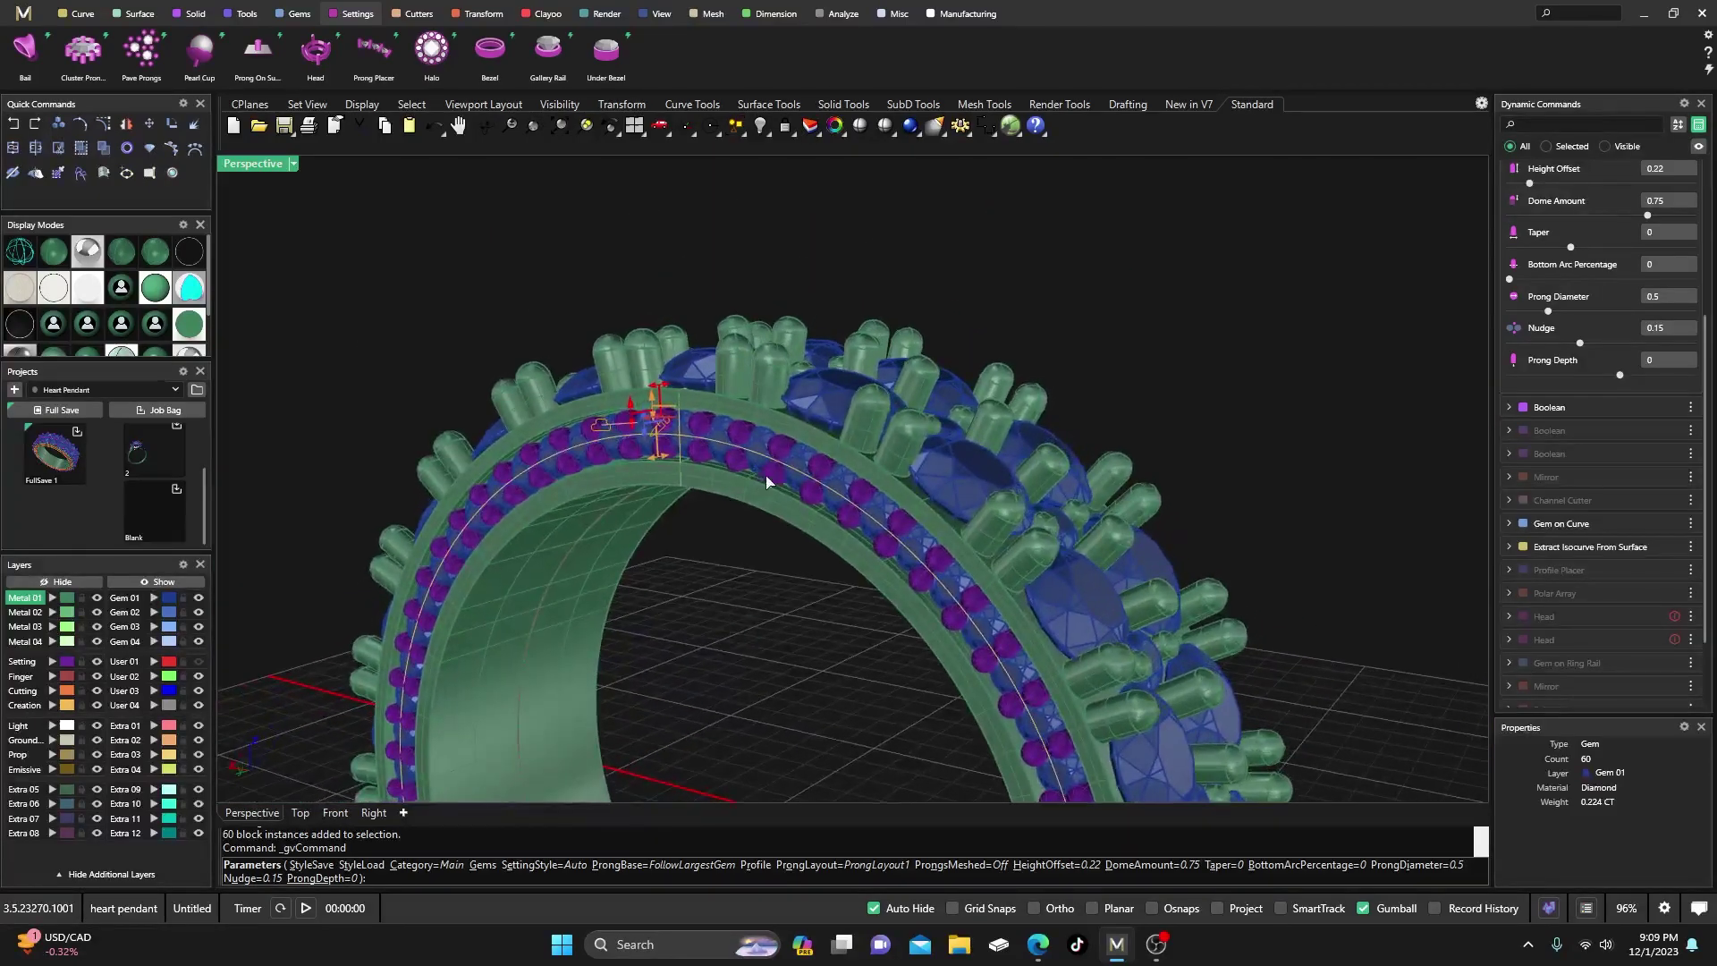
{"action": "key", "text": "Return"}
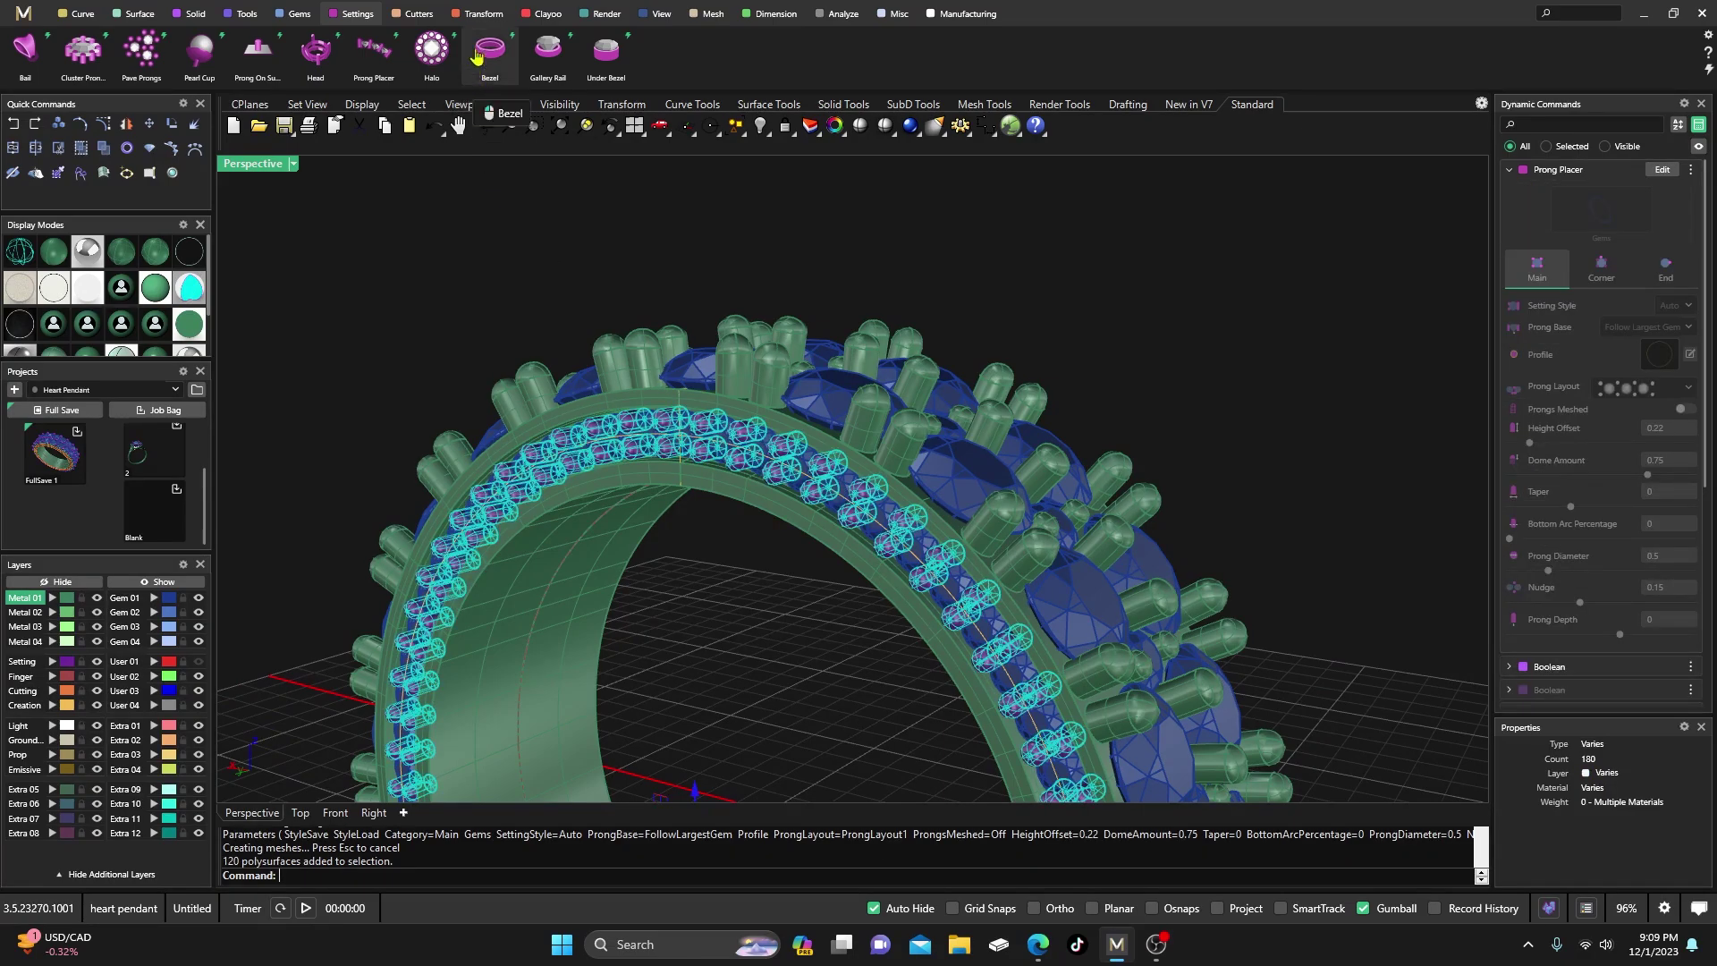
- Mirror the side channel gems and prongs to the band's other side with X Mirror on and Y Mirror off
{"action": "left_click", "coordinate": [483, 14]}
{"action": "left_click", "coordinate": [258, 51]}
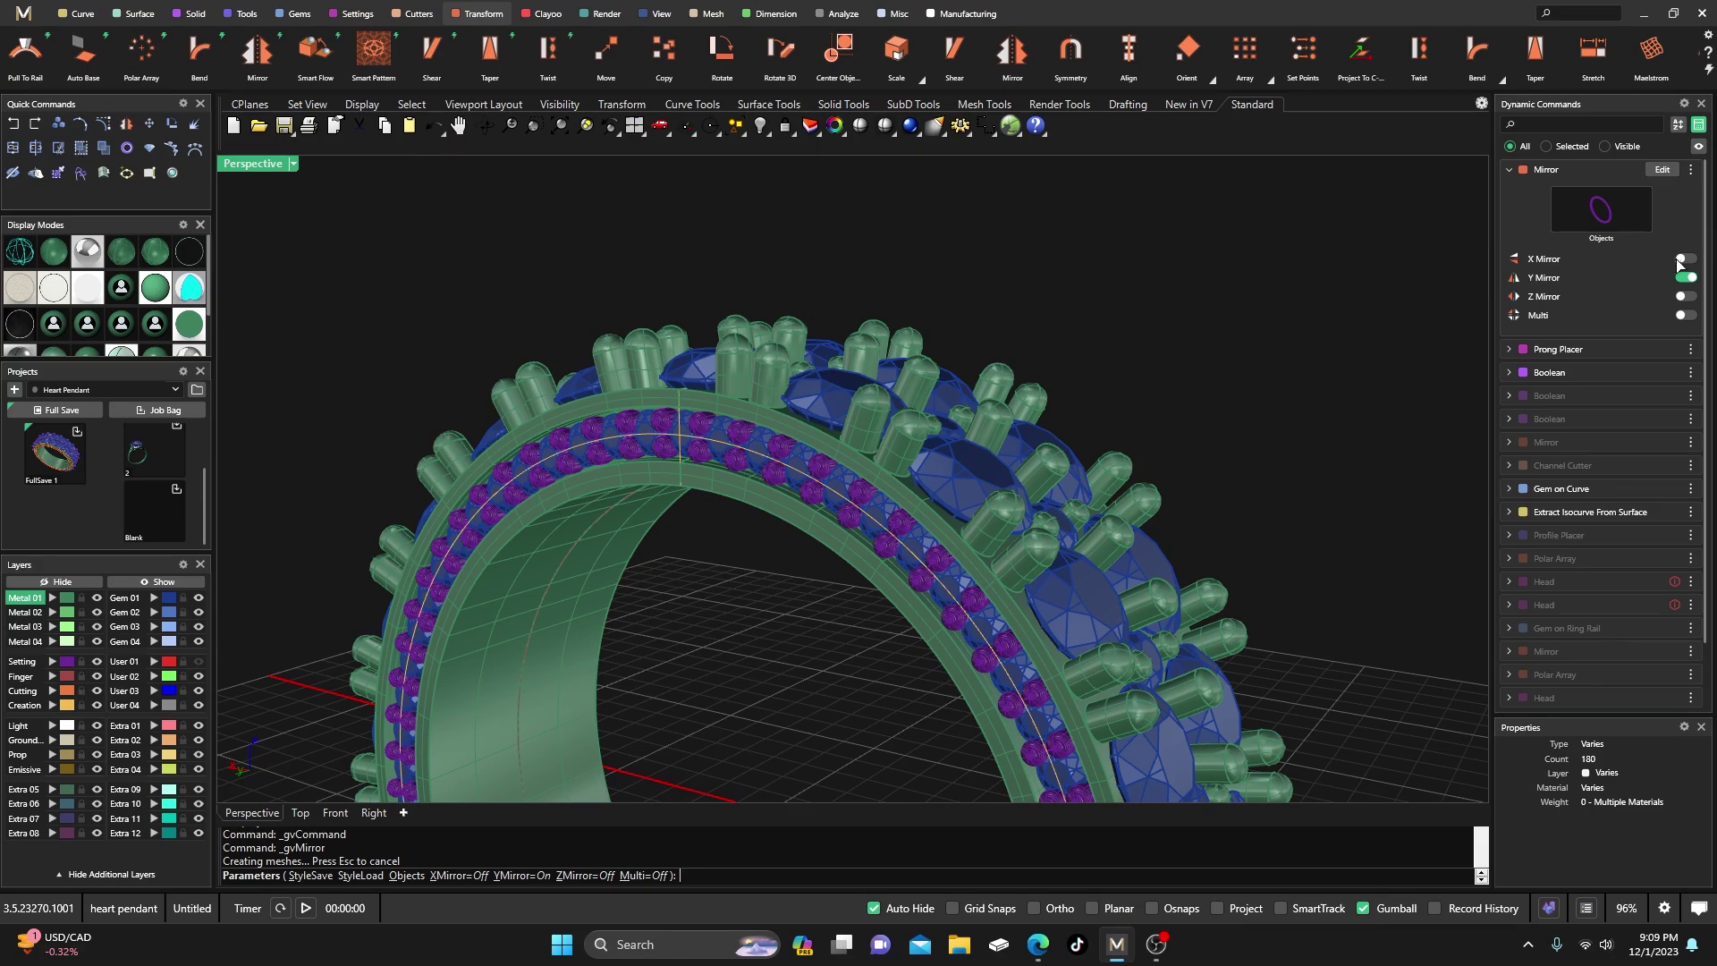
{"action": "left_click", "coordinate": [1685, 259]}
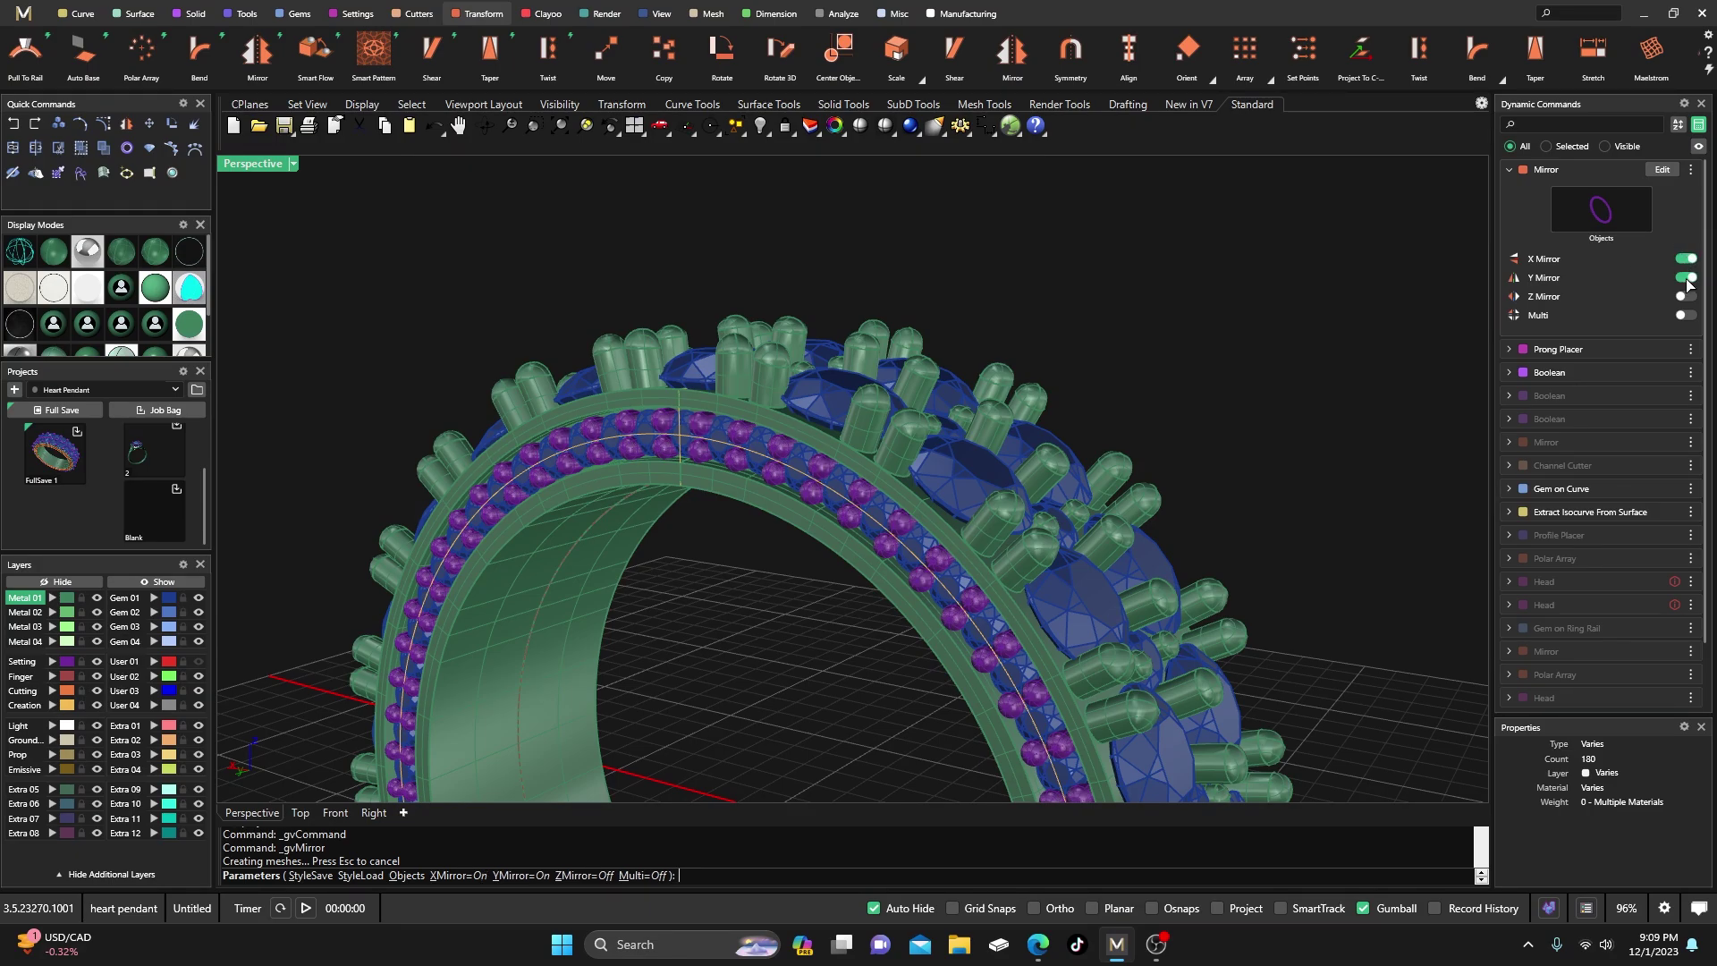
{"action": "left_click", "coordinate": [1686, 277]}
{"action": "right_click_drag", "start_coordinate": [1069, 468], "coordinate": [1205, 439]}
{"action": "key", "text": "Return"}
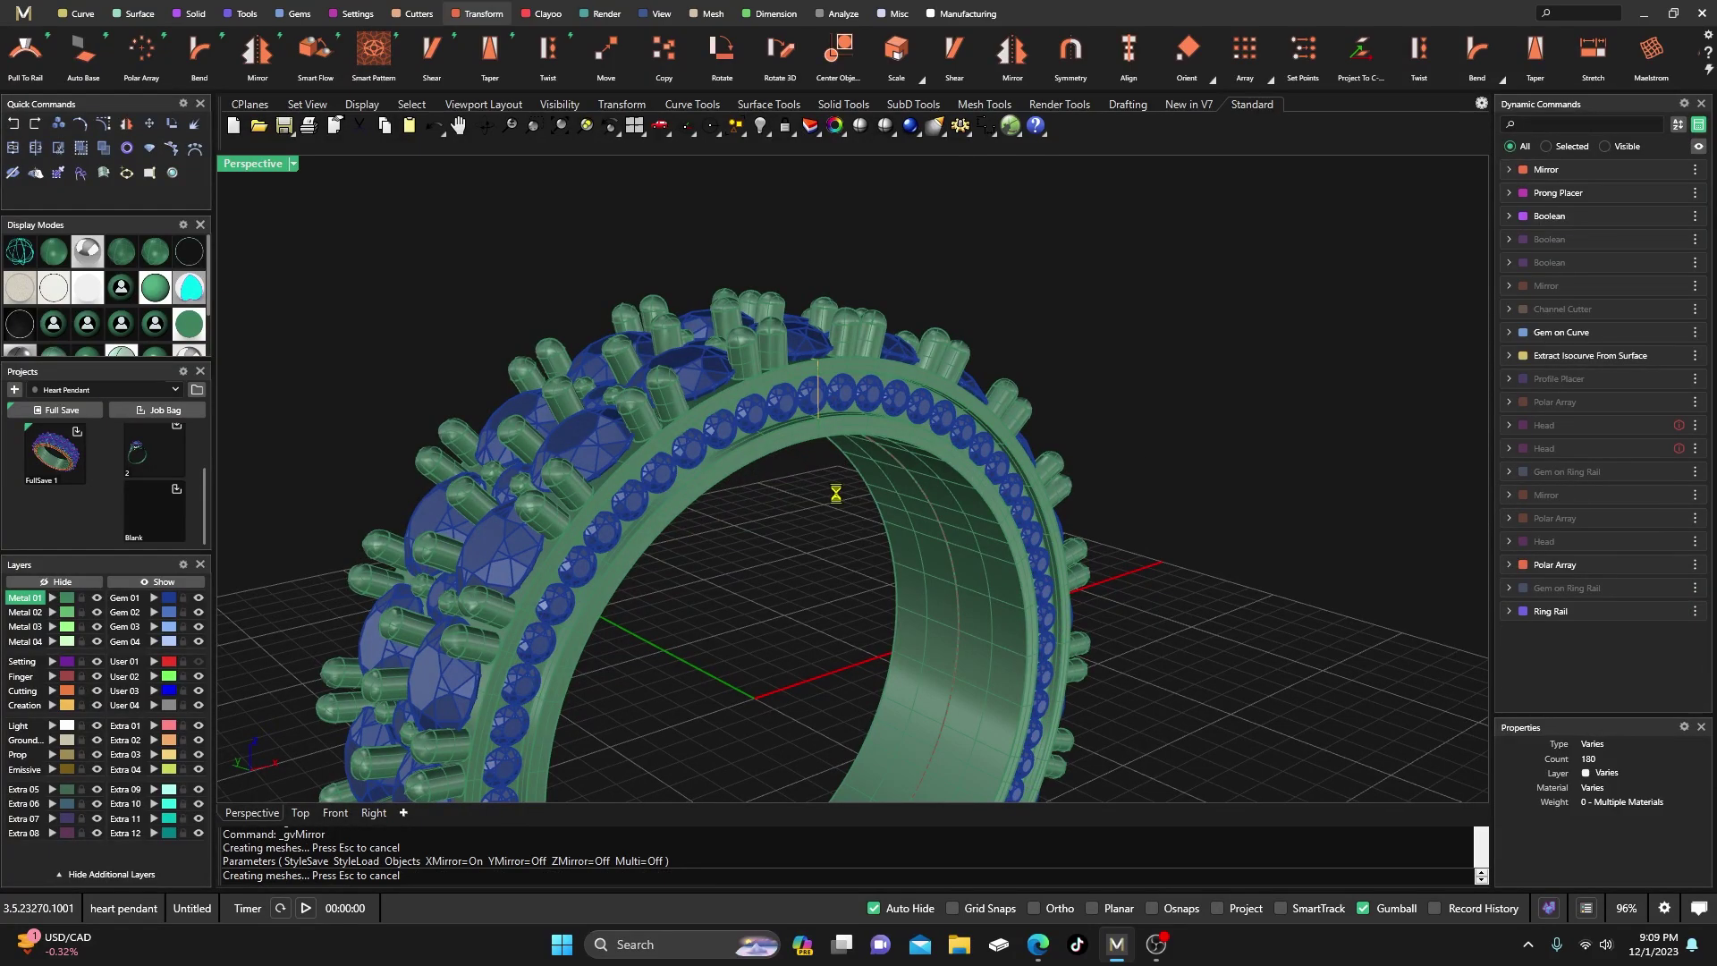
{"action": "scroll", "coordinate": [835, 492], "scroll_direction": "down", "scroll_amount": 5}
{"action": "right_click_drag", "start_coordinate": [836, 491], "coordinate": [762, 459]}
{"action": "scroll", "coordinate": [788, 480], "scroll_direction": "up", "scroll_amount": 4}
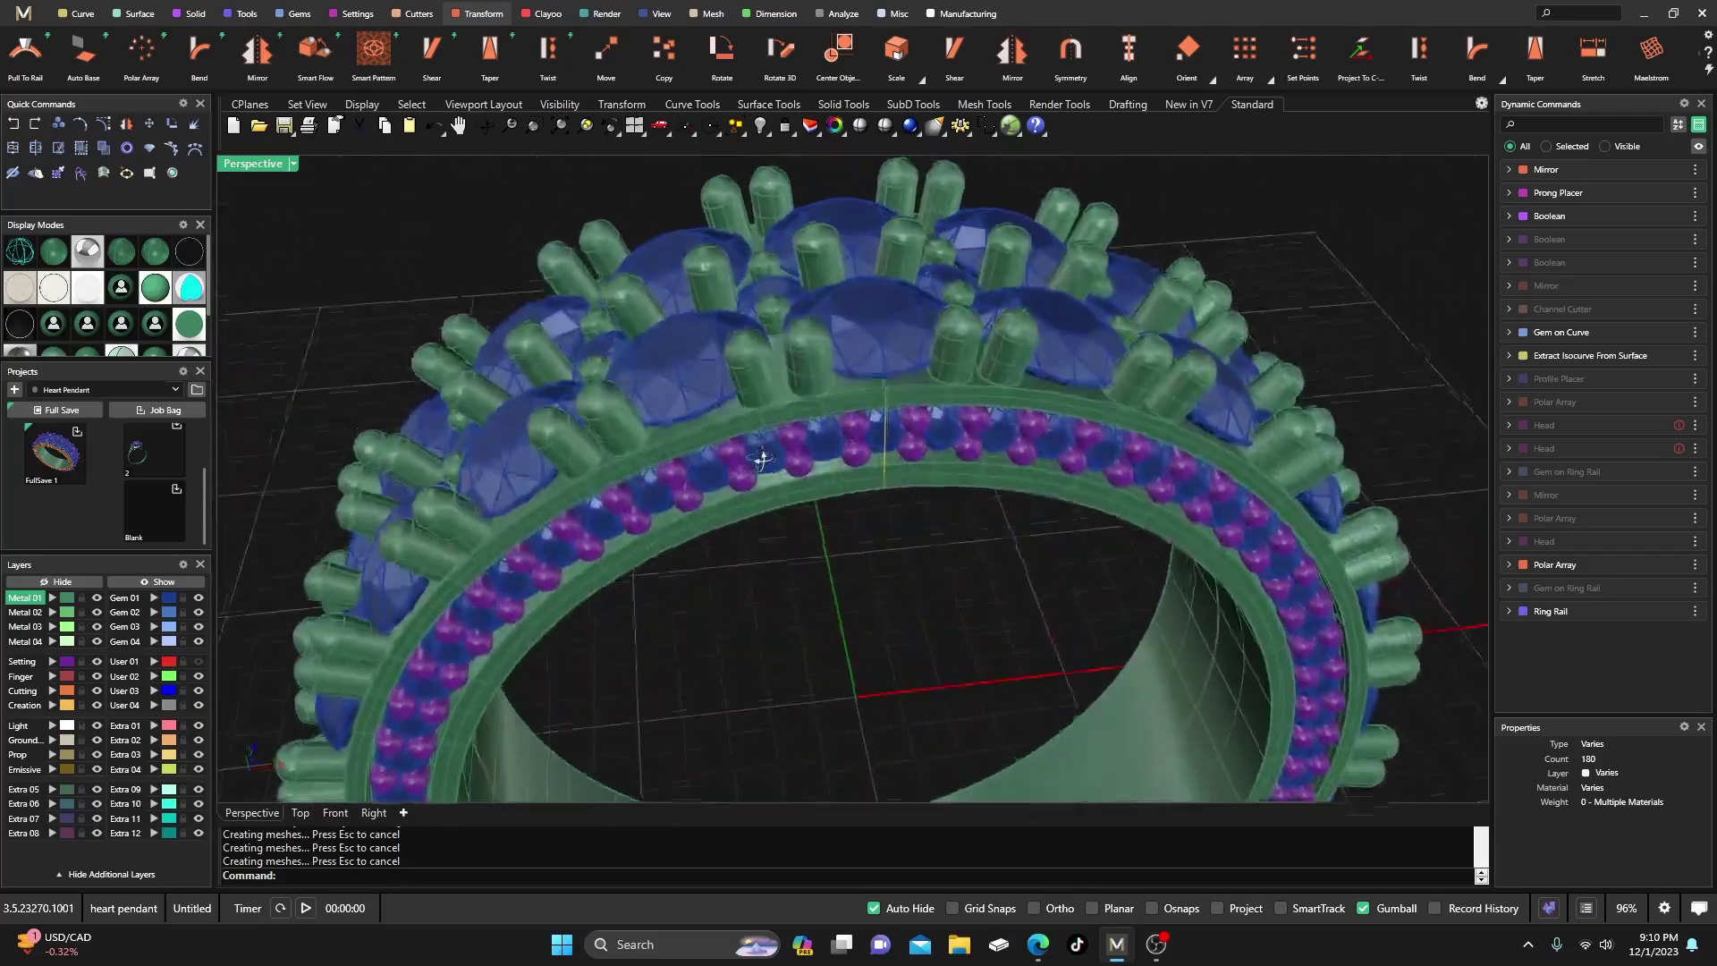
- Boolean-union the ring band with all side channel prongs on the Setting layer
{"action": "scroll", "coordinate": [762, 458], "scroll_direction": "down", "scroll_amount": 6}
{"action": "right_click_drag", "start_coordinate": [710, 401], "coordinate": [763, 479]}
{"action": "scroll", "coordinate": [775, 465], "scroll_direction": "up", "scroll_amount": 4}
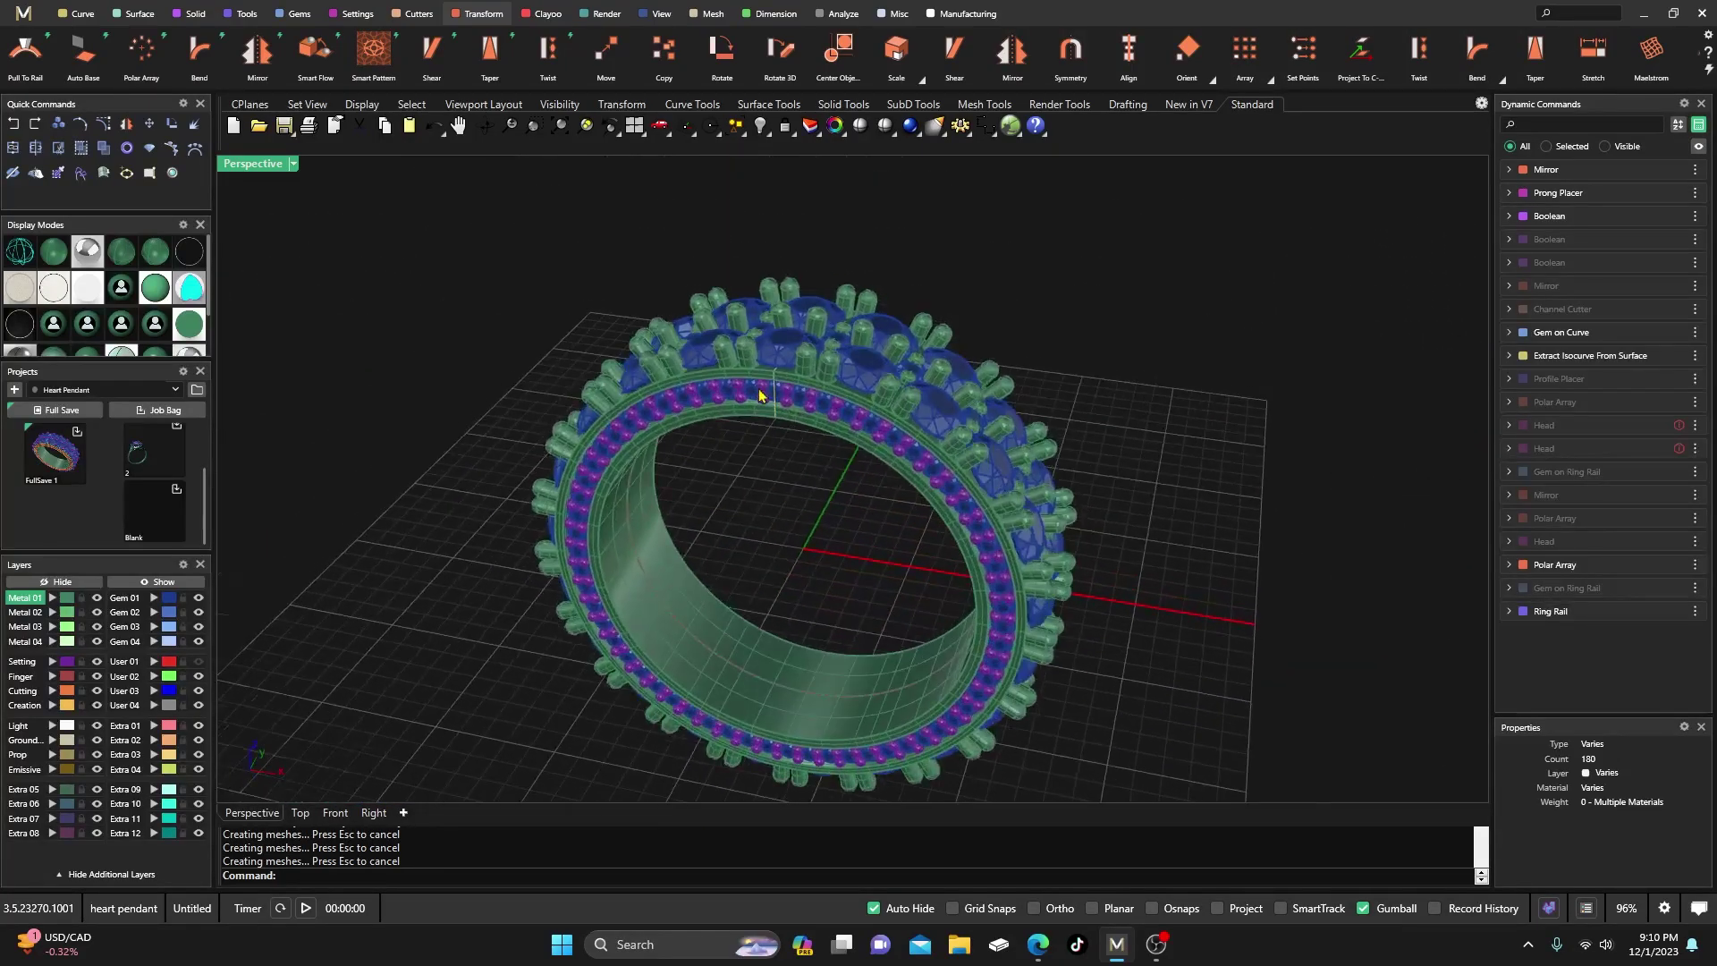
{"action": "scroll", "coordinate": [761, 396], "scroll_direction": "up", "scroll_amount": 3}
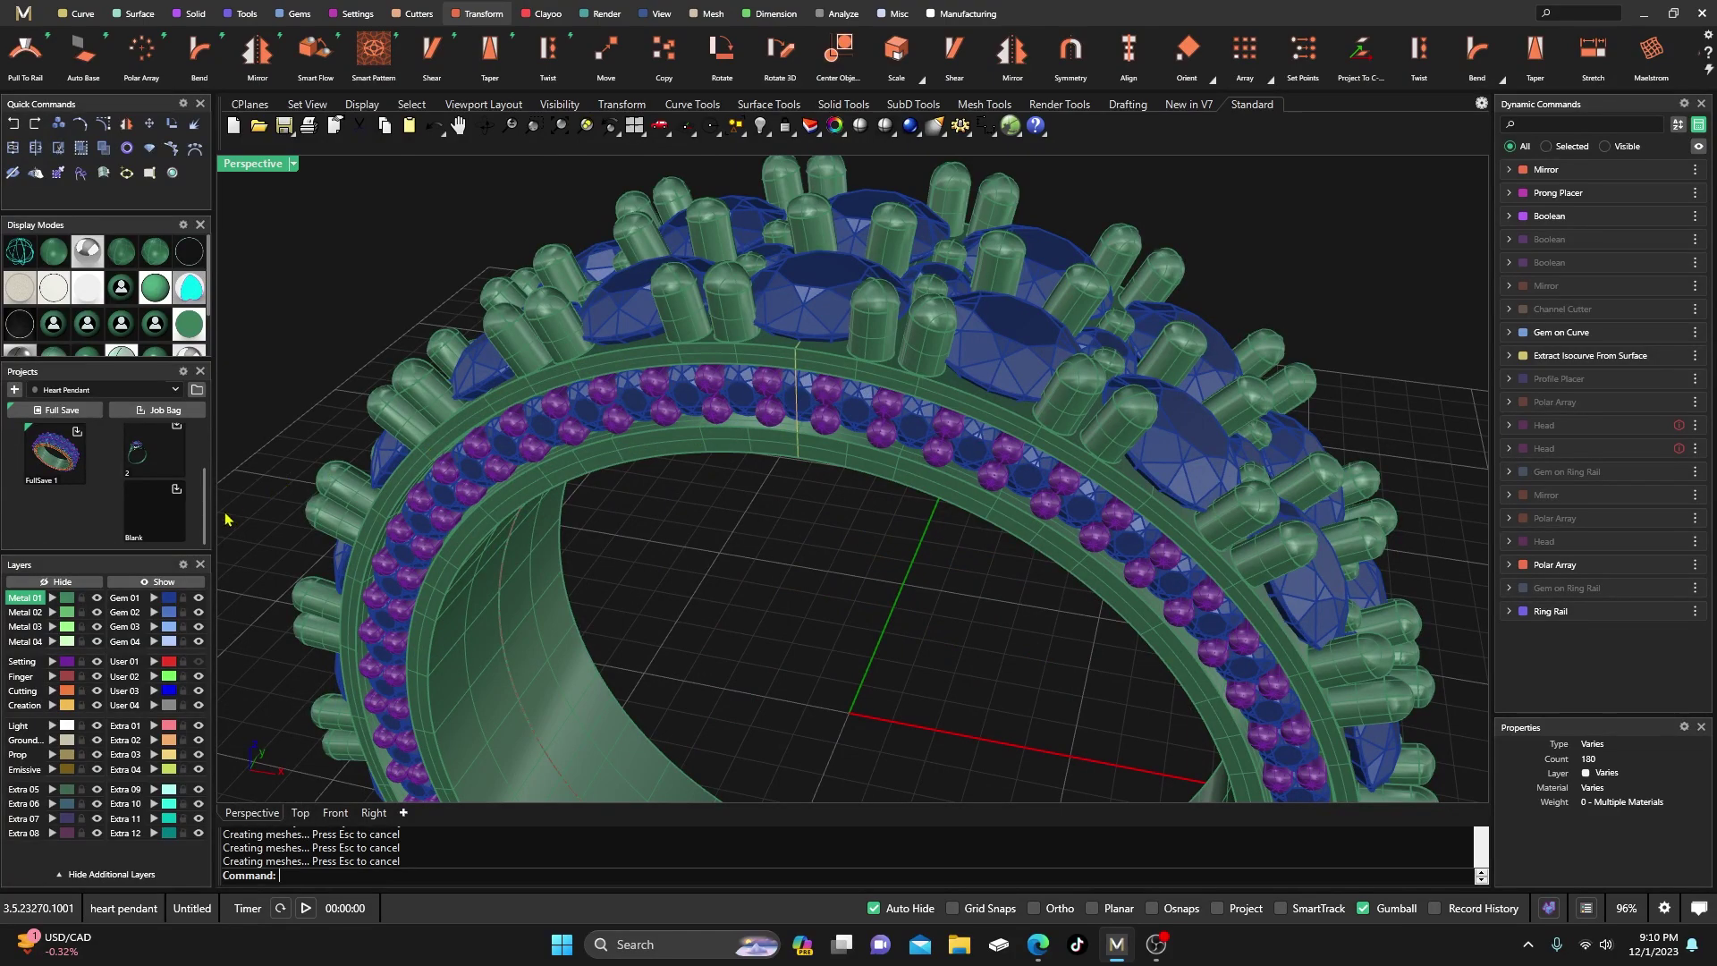
{"action": "left_click", "coordinate": [193, 15]}
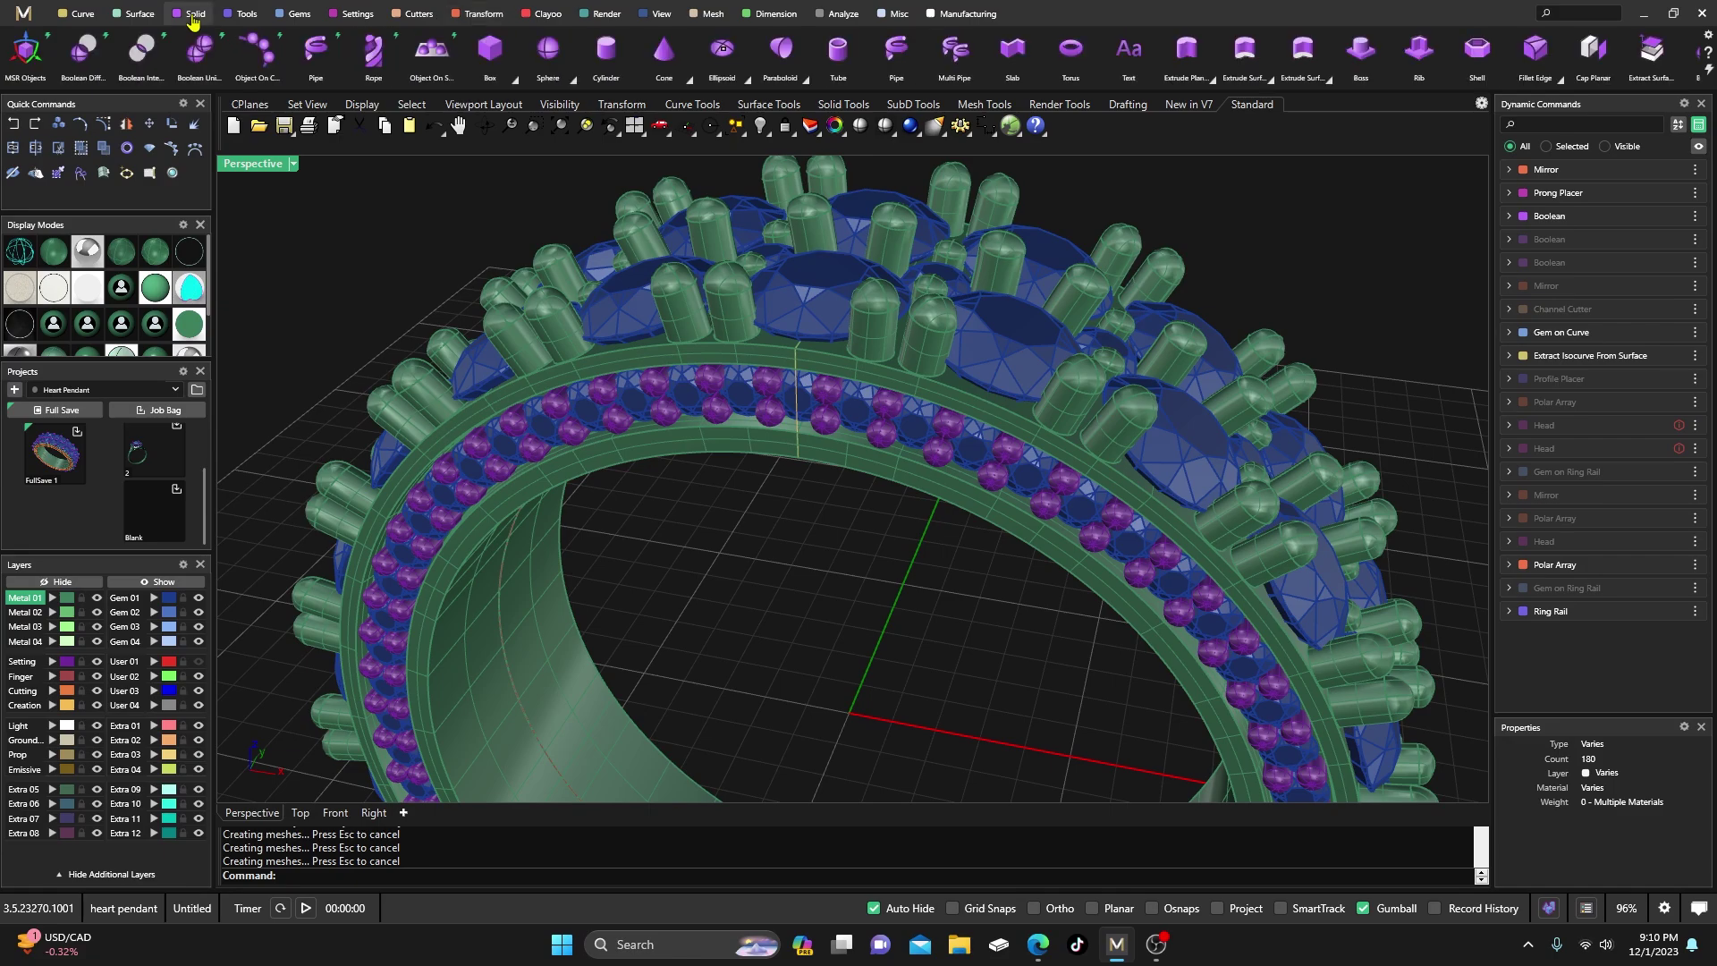
{"action": "left_click", "coordinate": [198, 54]}
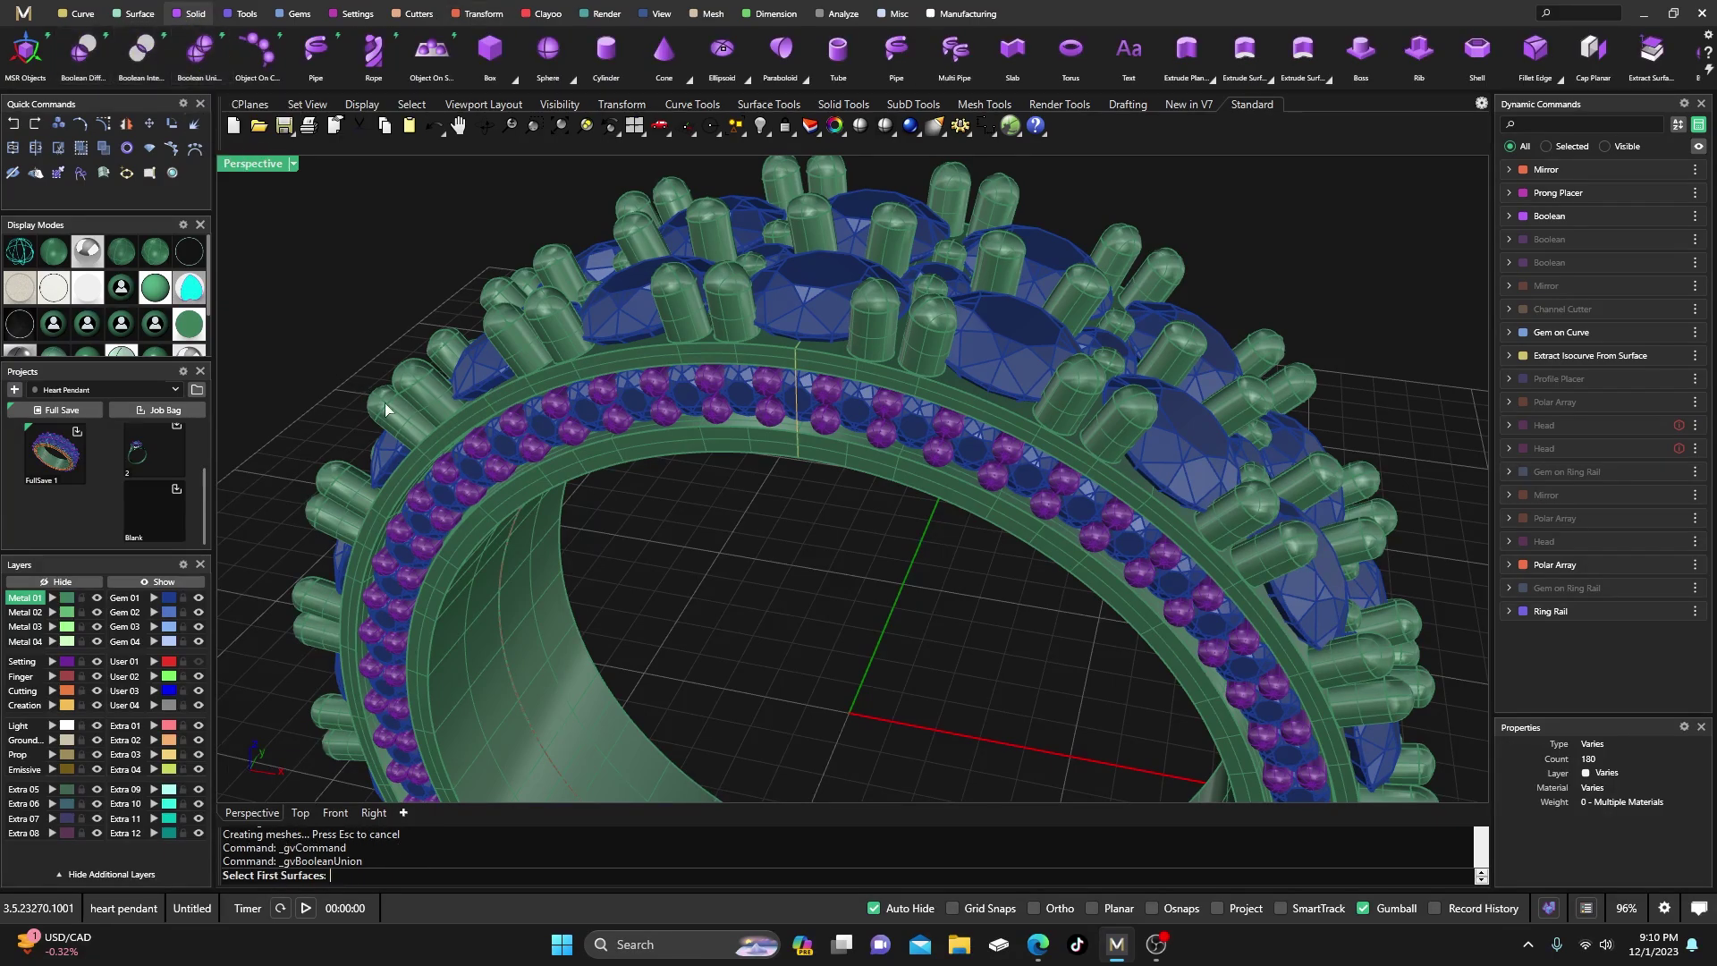
{"action": "left_click", "coordinate": [567, 472]}
{"action": "key", "text": "Return"}
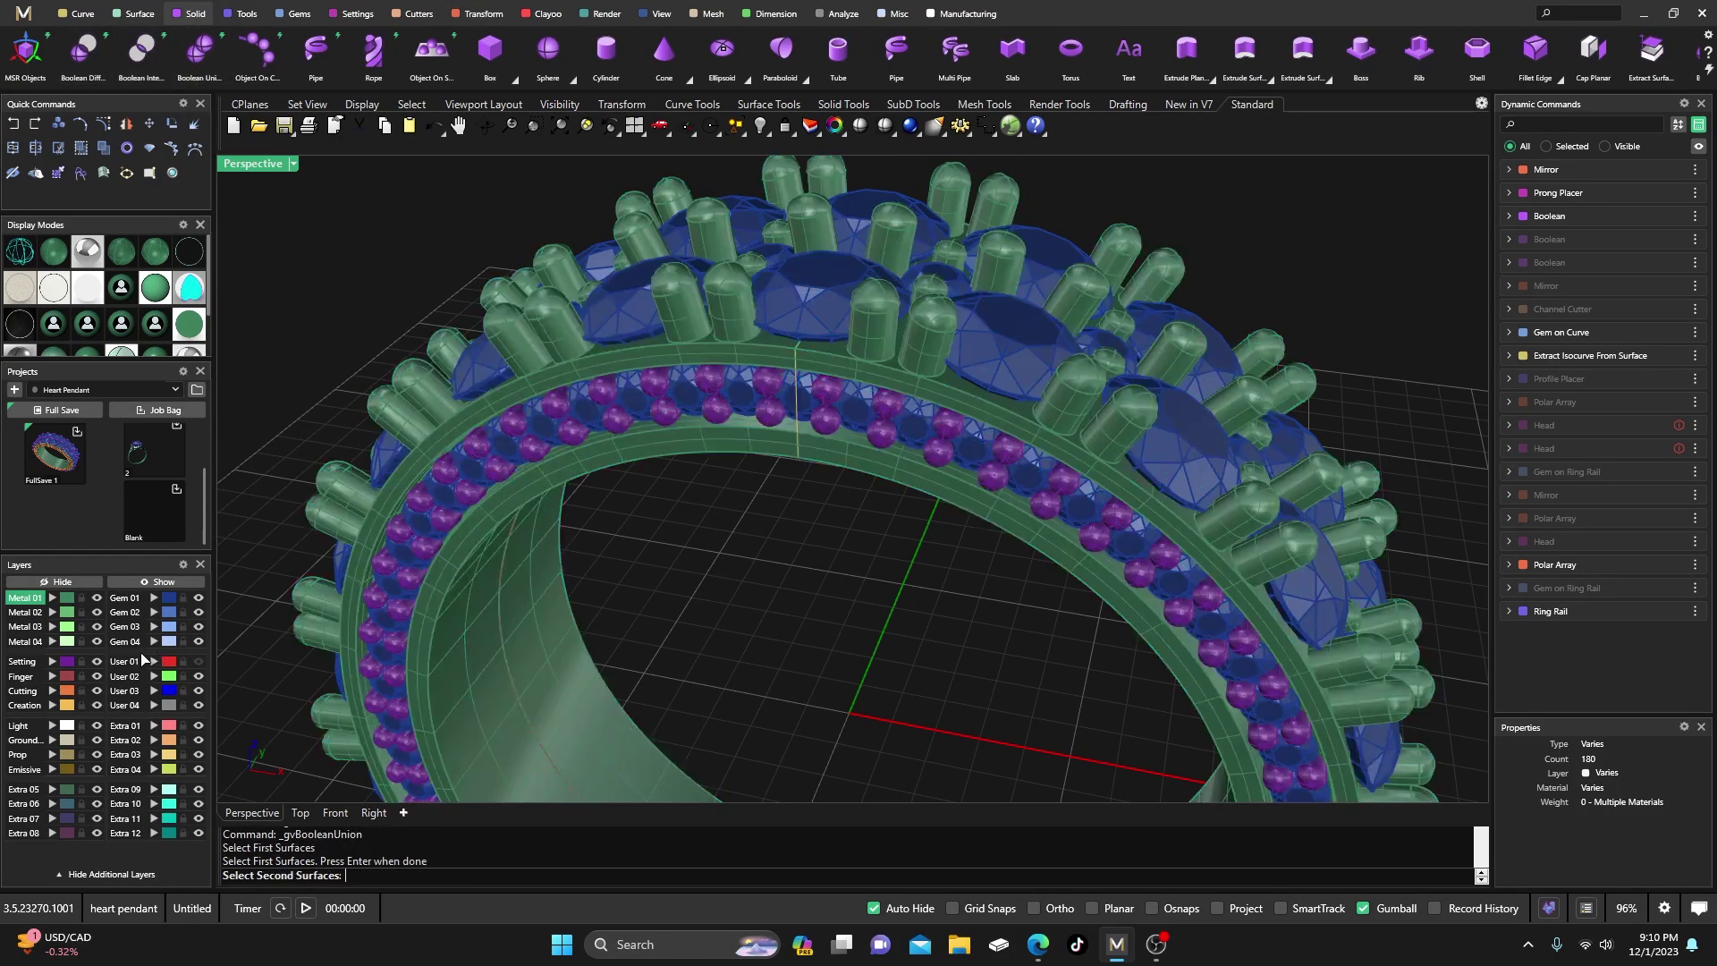
{"action": "left_click", "coordinate": [93, 662]}
{"action": "key", "text": "Return"}
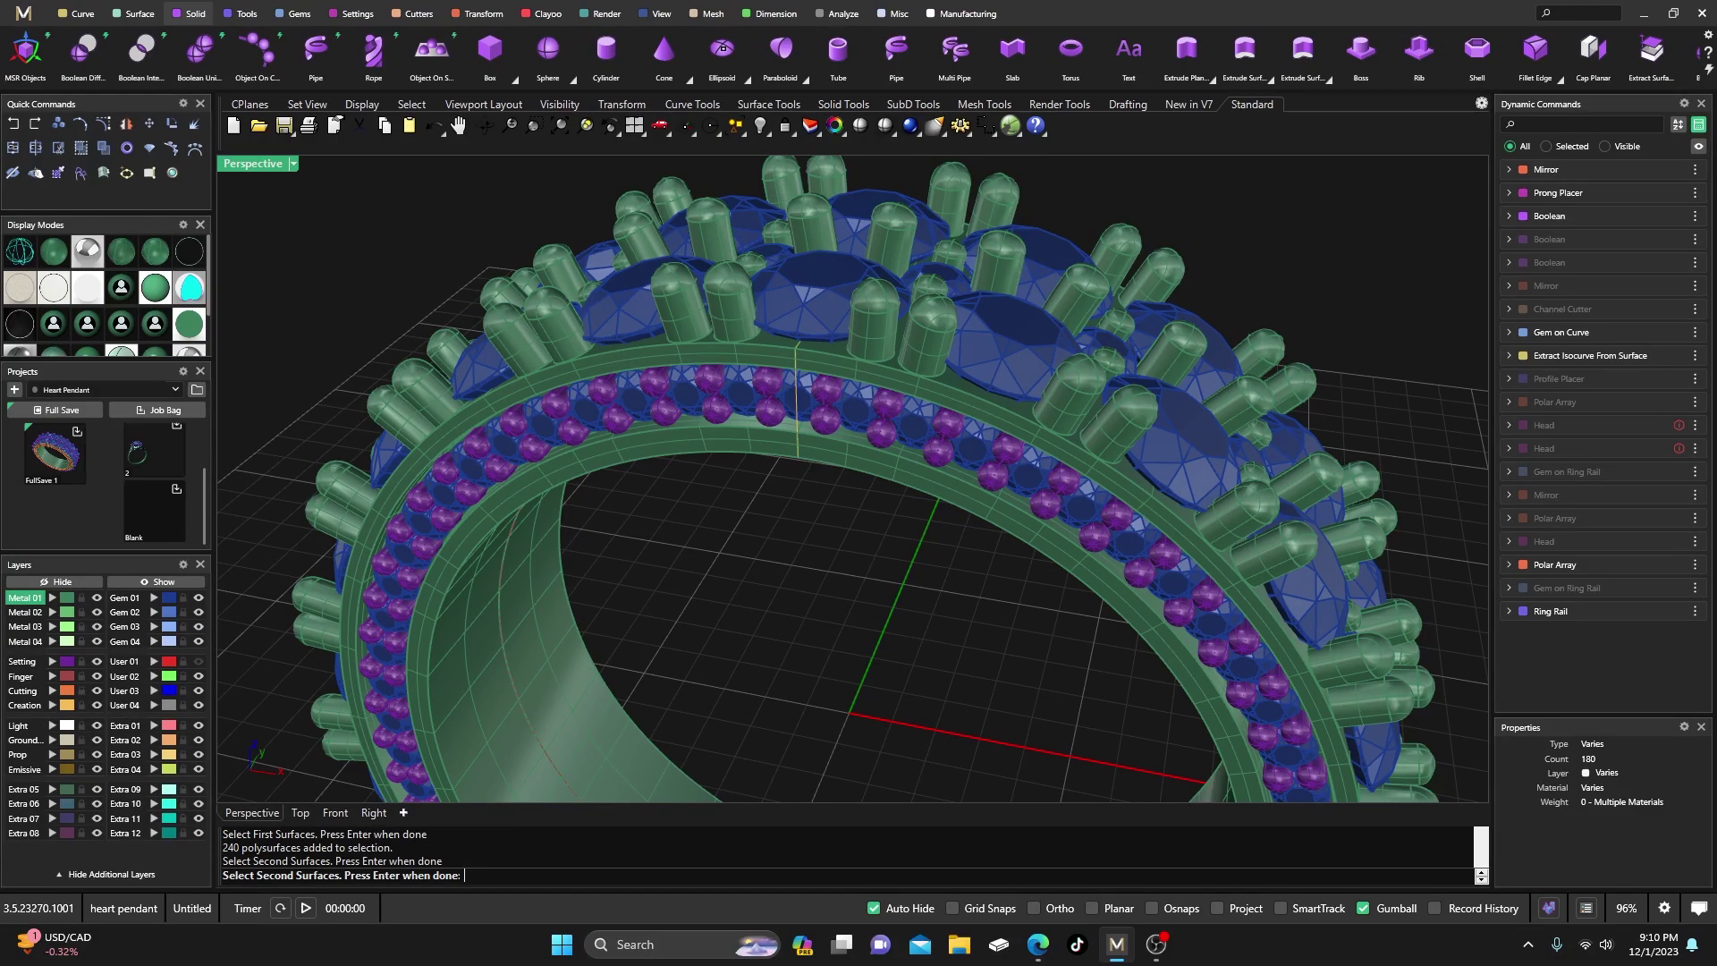
{"action": "key", "text": "Return"}
{"action": "key", "text": "Return"}
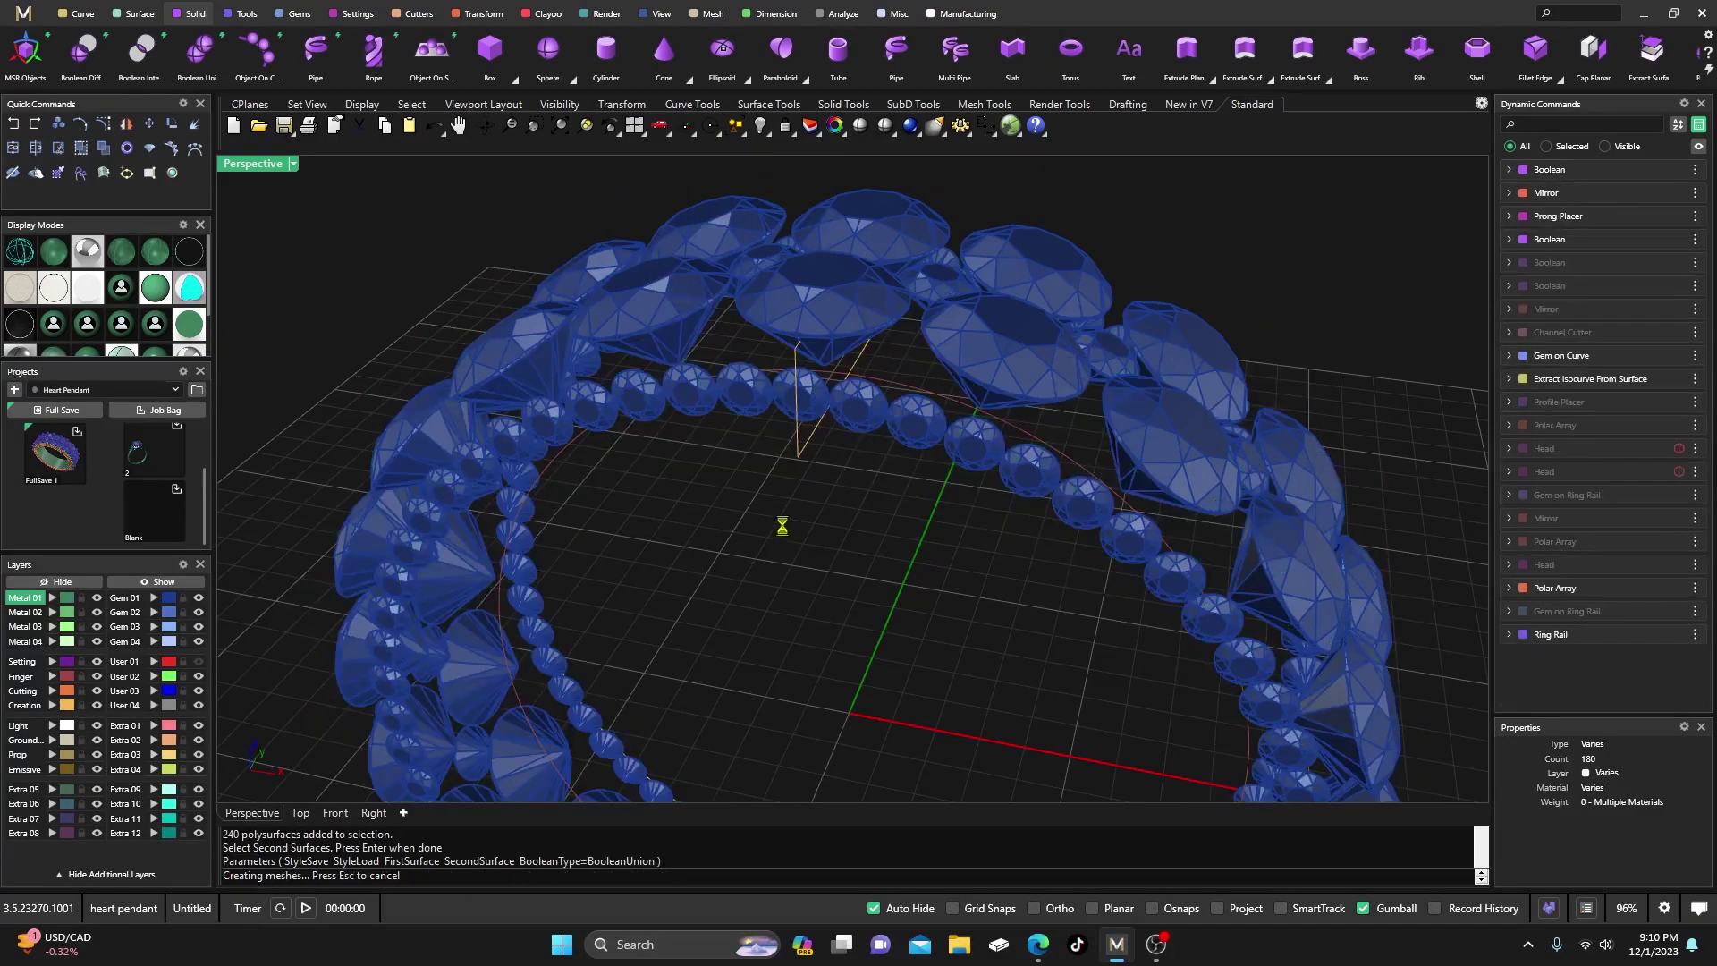
{"action": "left_click", "coordinate": [853, 466]}
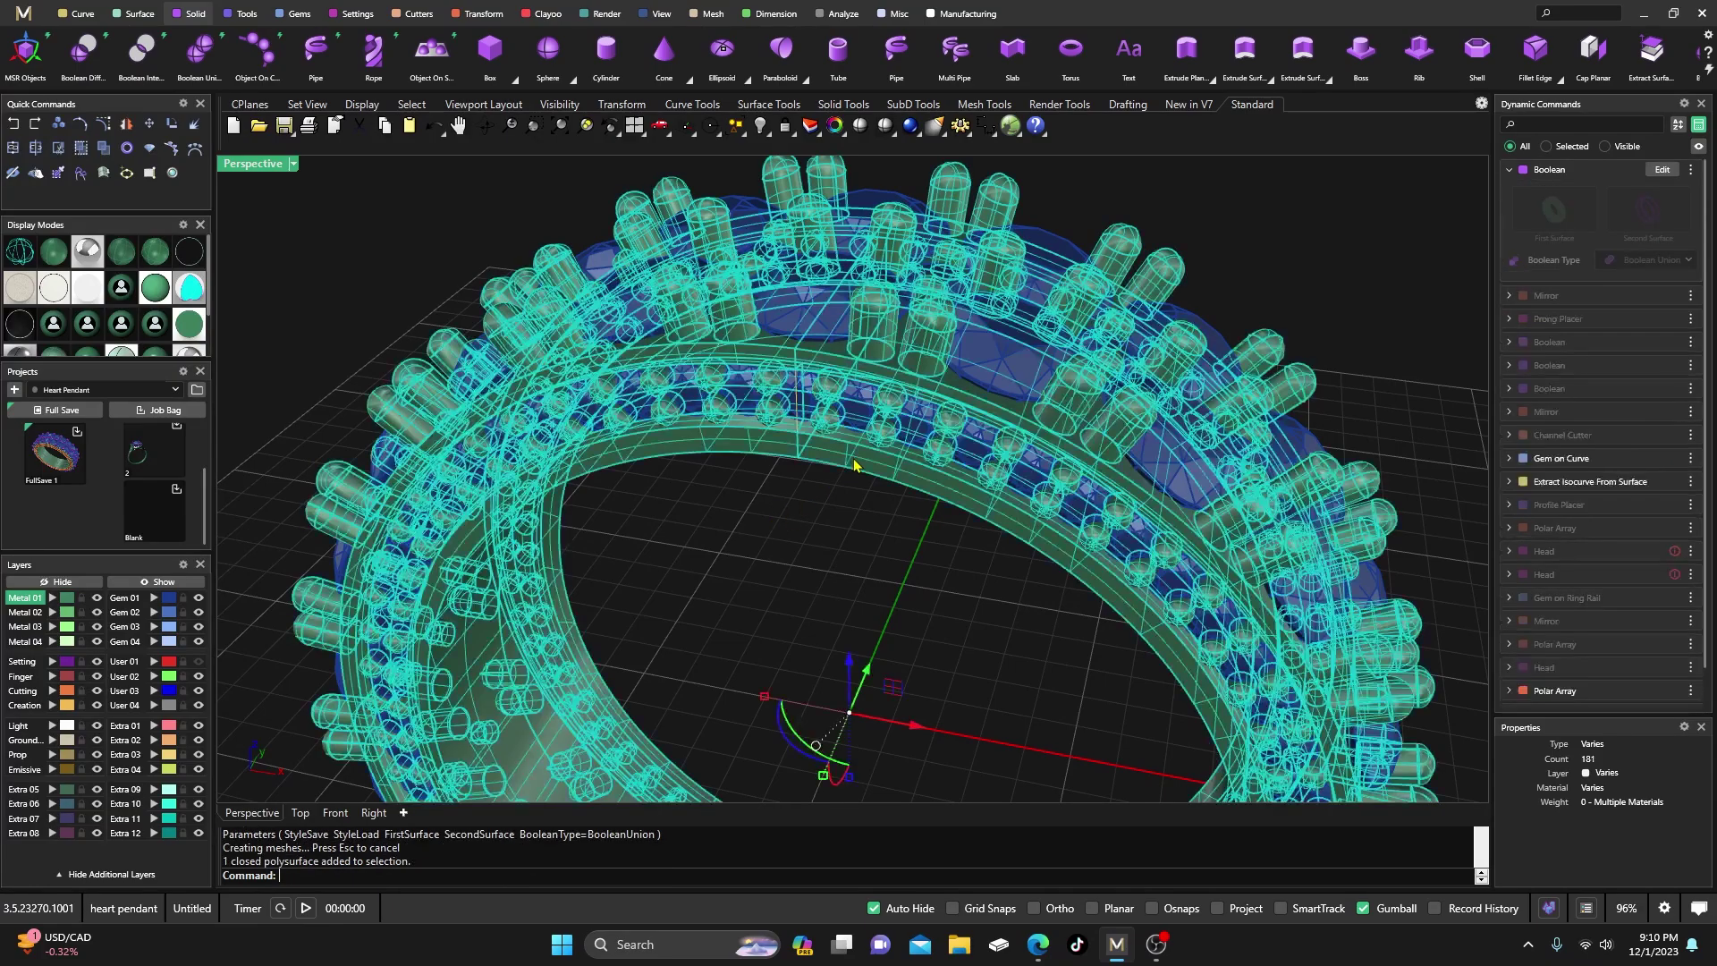
{"action": "left_click", "coordinate": [853, 521]}
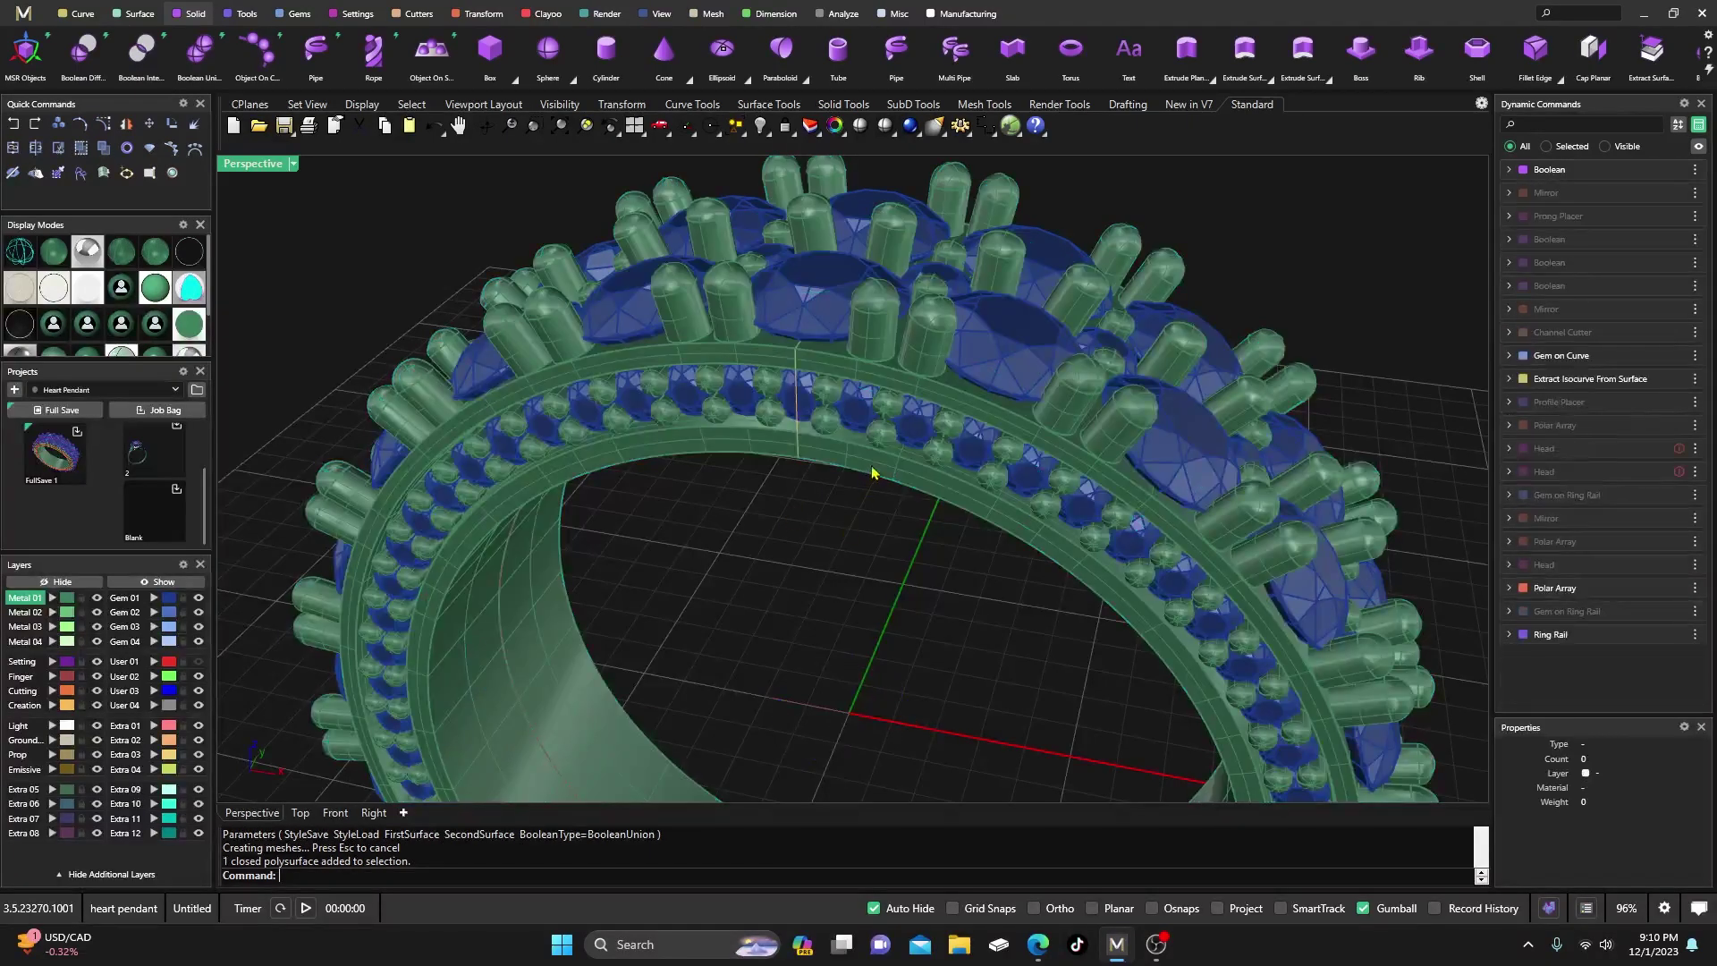
{"action": "left_click", "coordinate": [865, 479]}
{"action": "left_click", "coordinate": [779, 545]}
- Select the large round gems in one row of the band and generate cutters for them with Gem Cutter
{"action": "right_click_drag", "start_coordinate": [761, 494], "coordinate": [812, 490]}
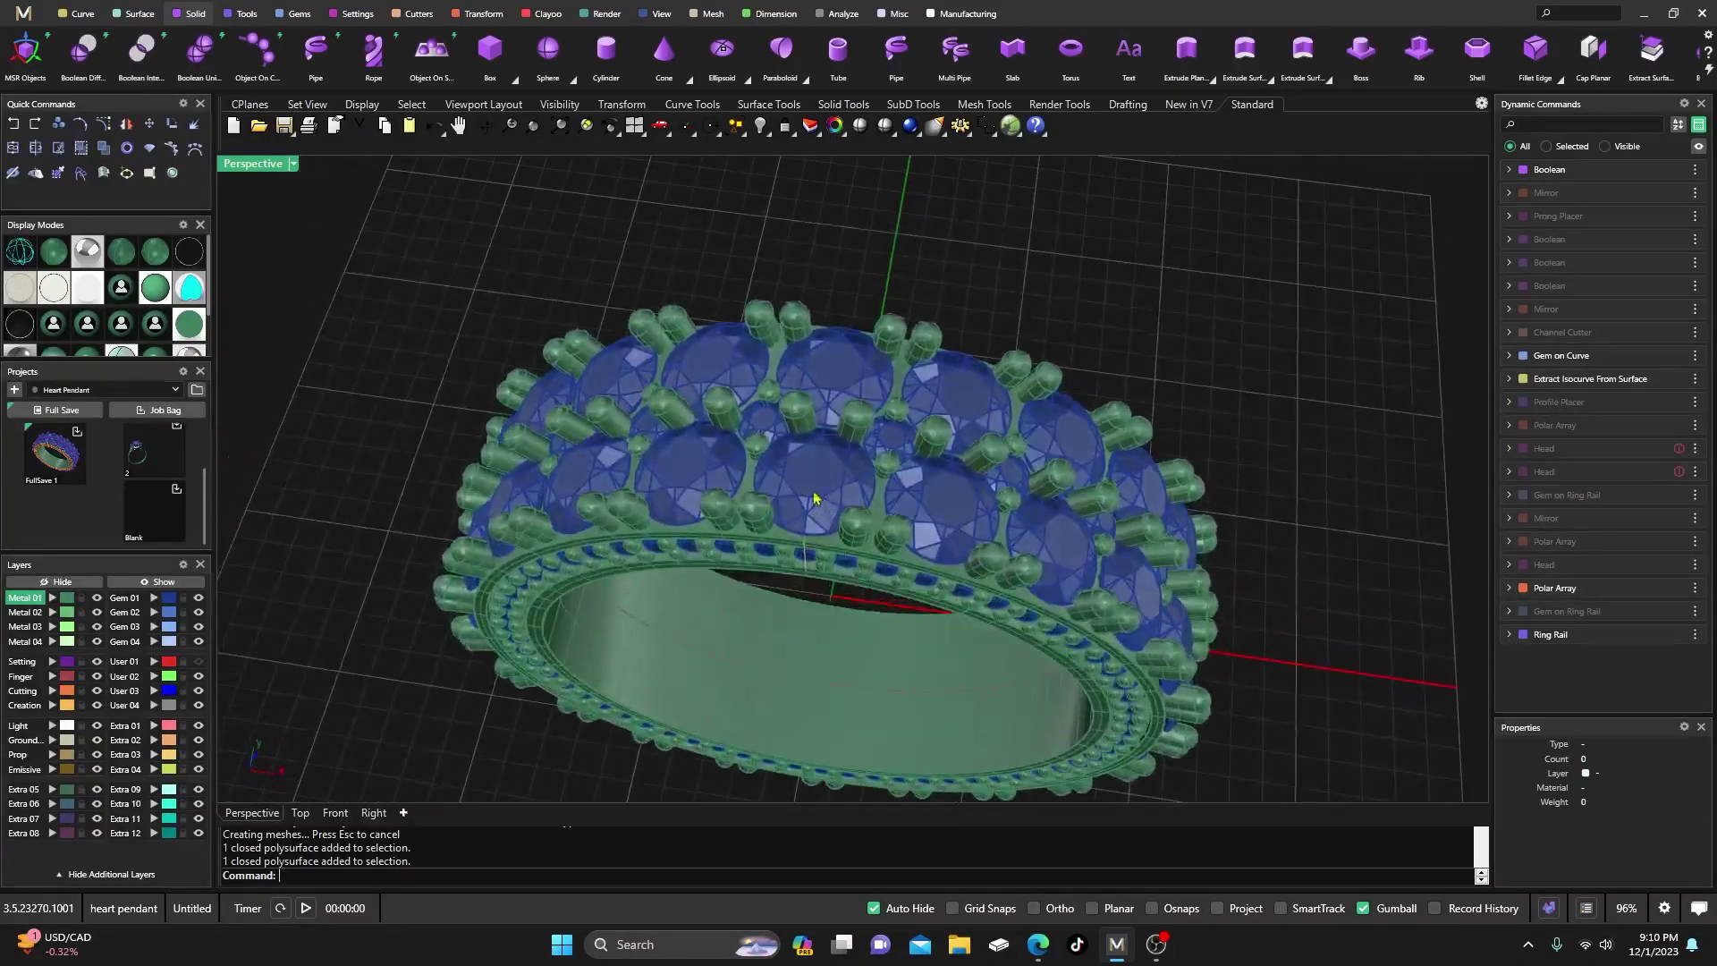
{"action": "scroll", "coordinate": [812, 489], "scroll_direction": "up", "scroll_amount": 3}
{"action": "left_click", "coordinate": [812, 490]}
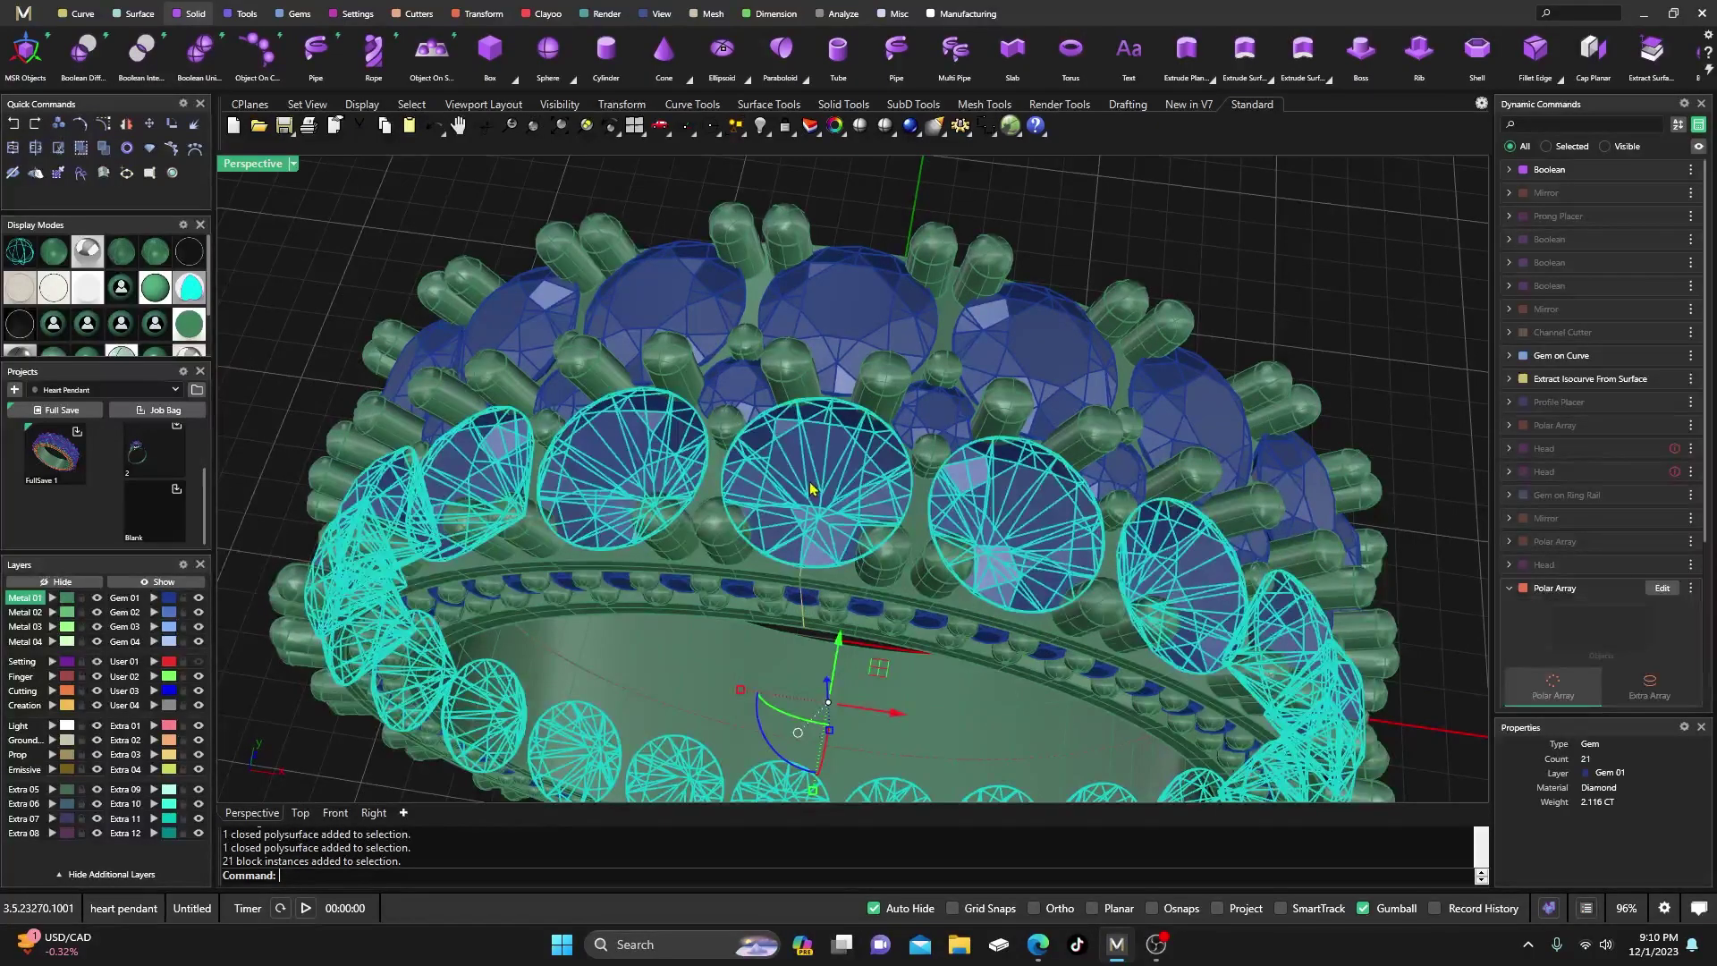
{"action": "left_click", "coordinate": [417, 16]}
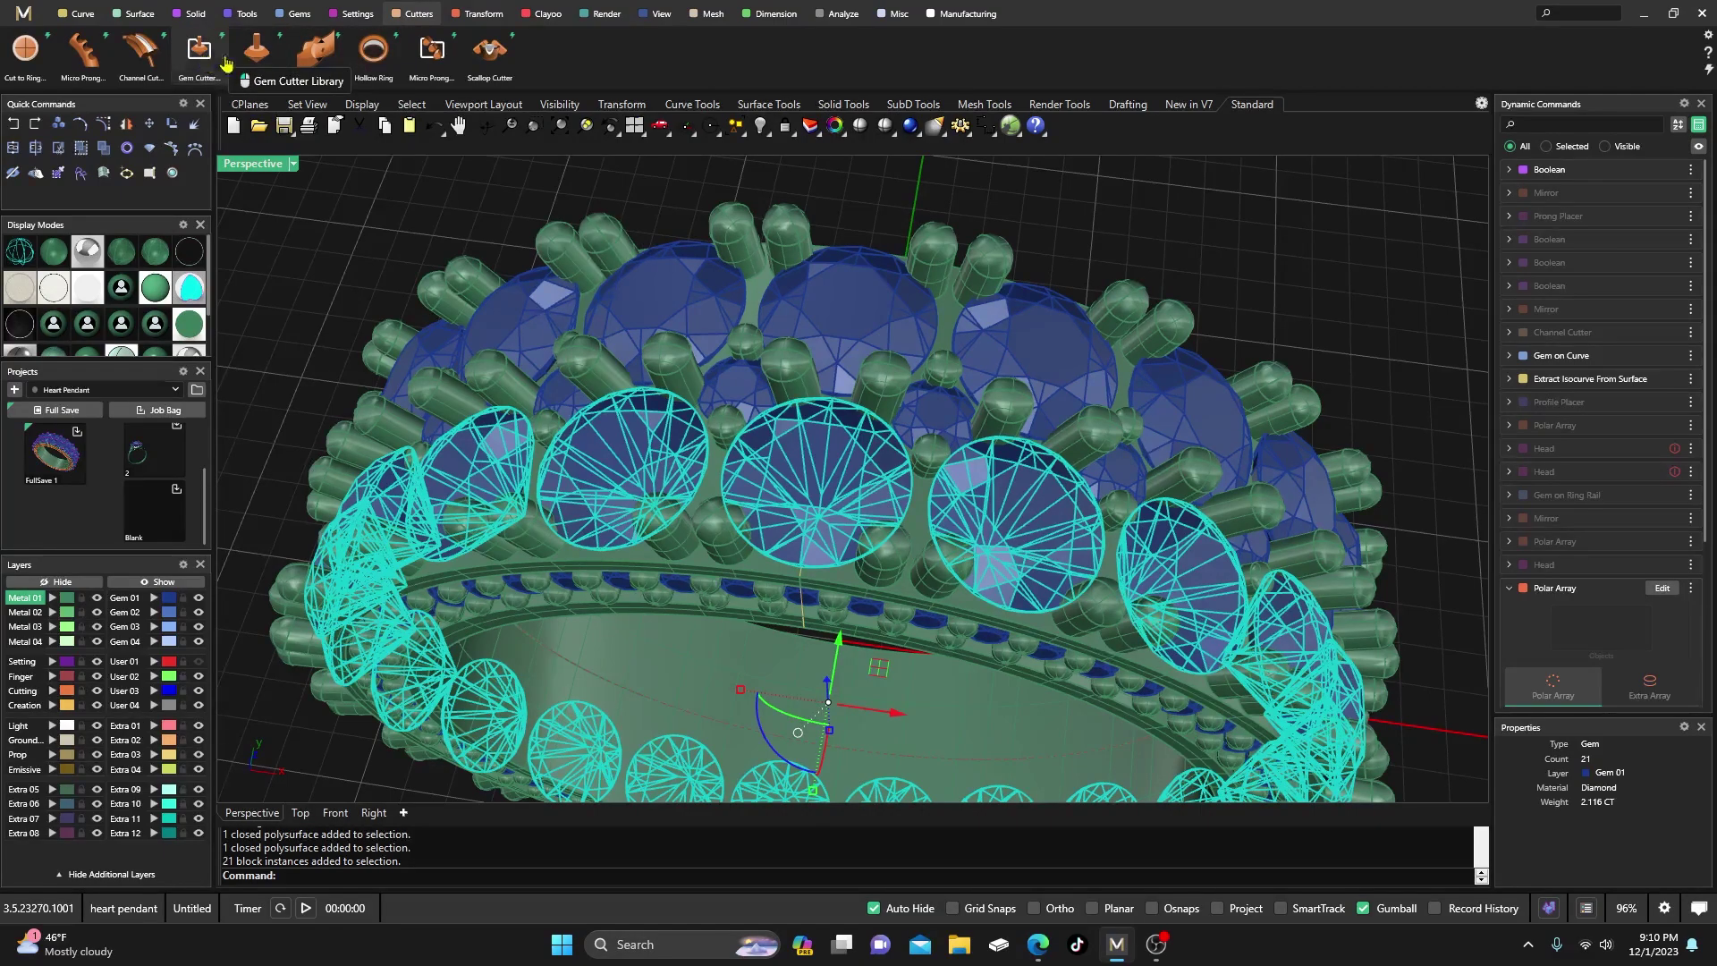
{"action": "left_click", "coordinate": [257, 55]}
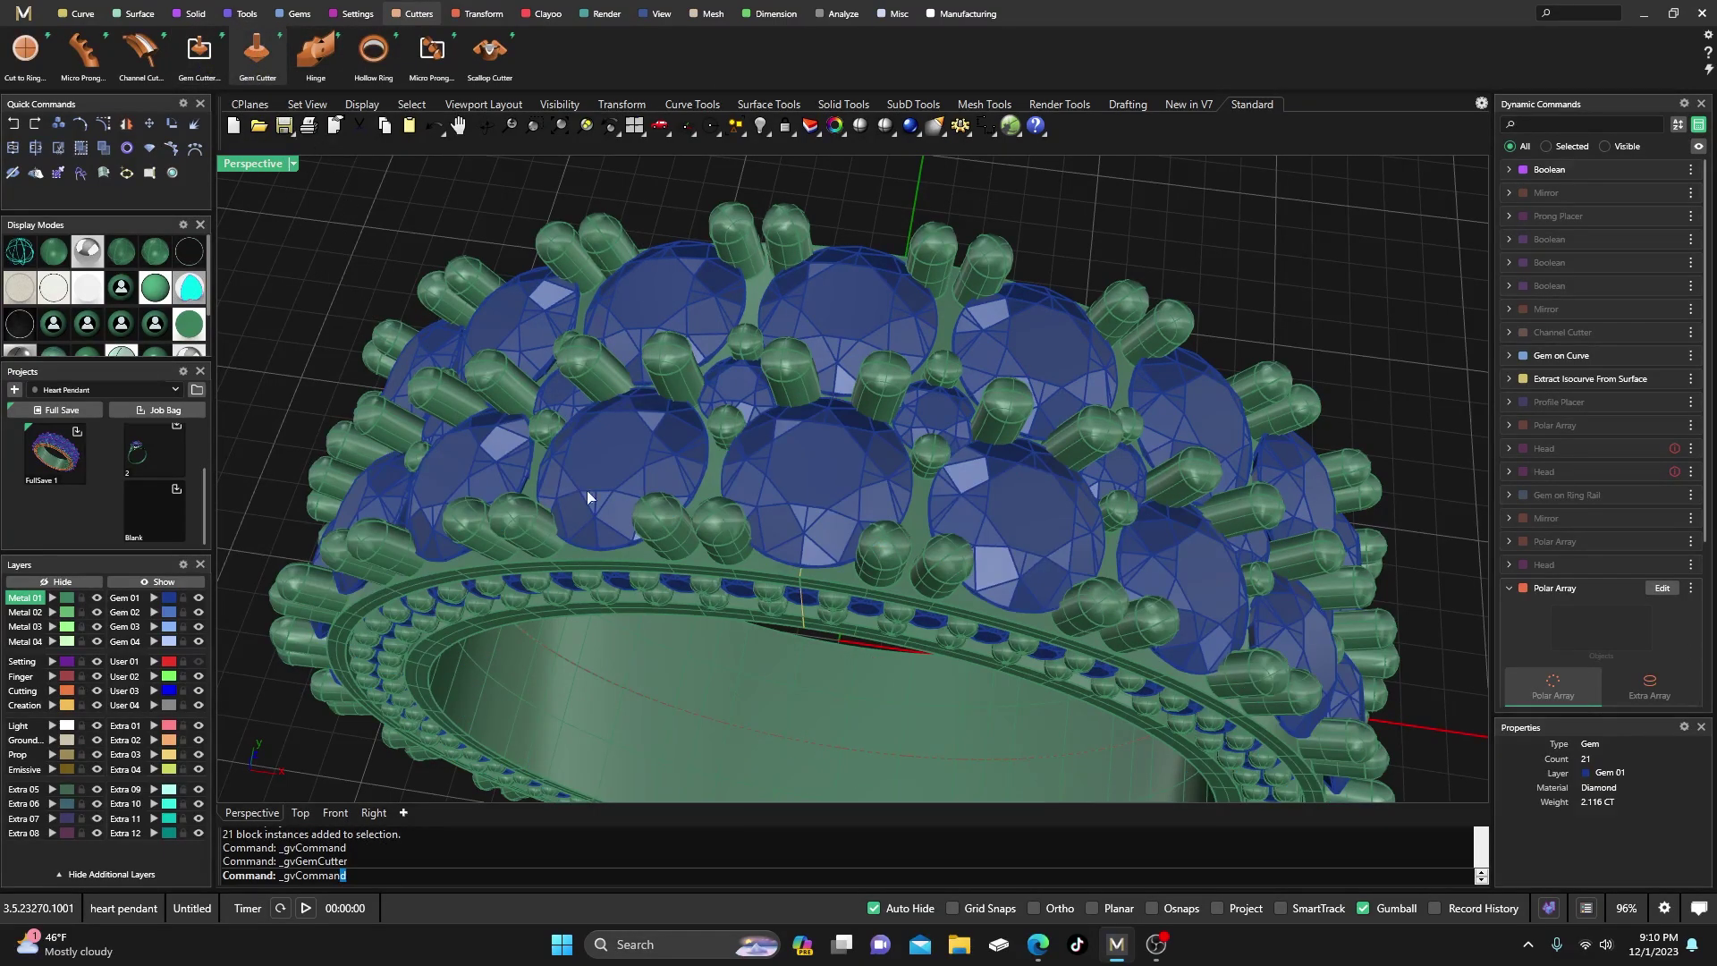
{"action": "left_click", "coordinate": [775, 534]}
{"action": "right_click_drag", "start_coordinate": [775, 534], "coordinate": [801, 402]}
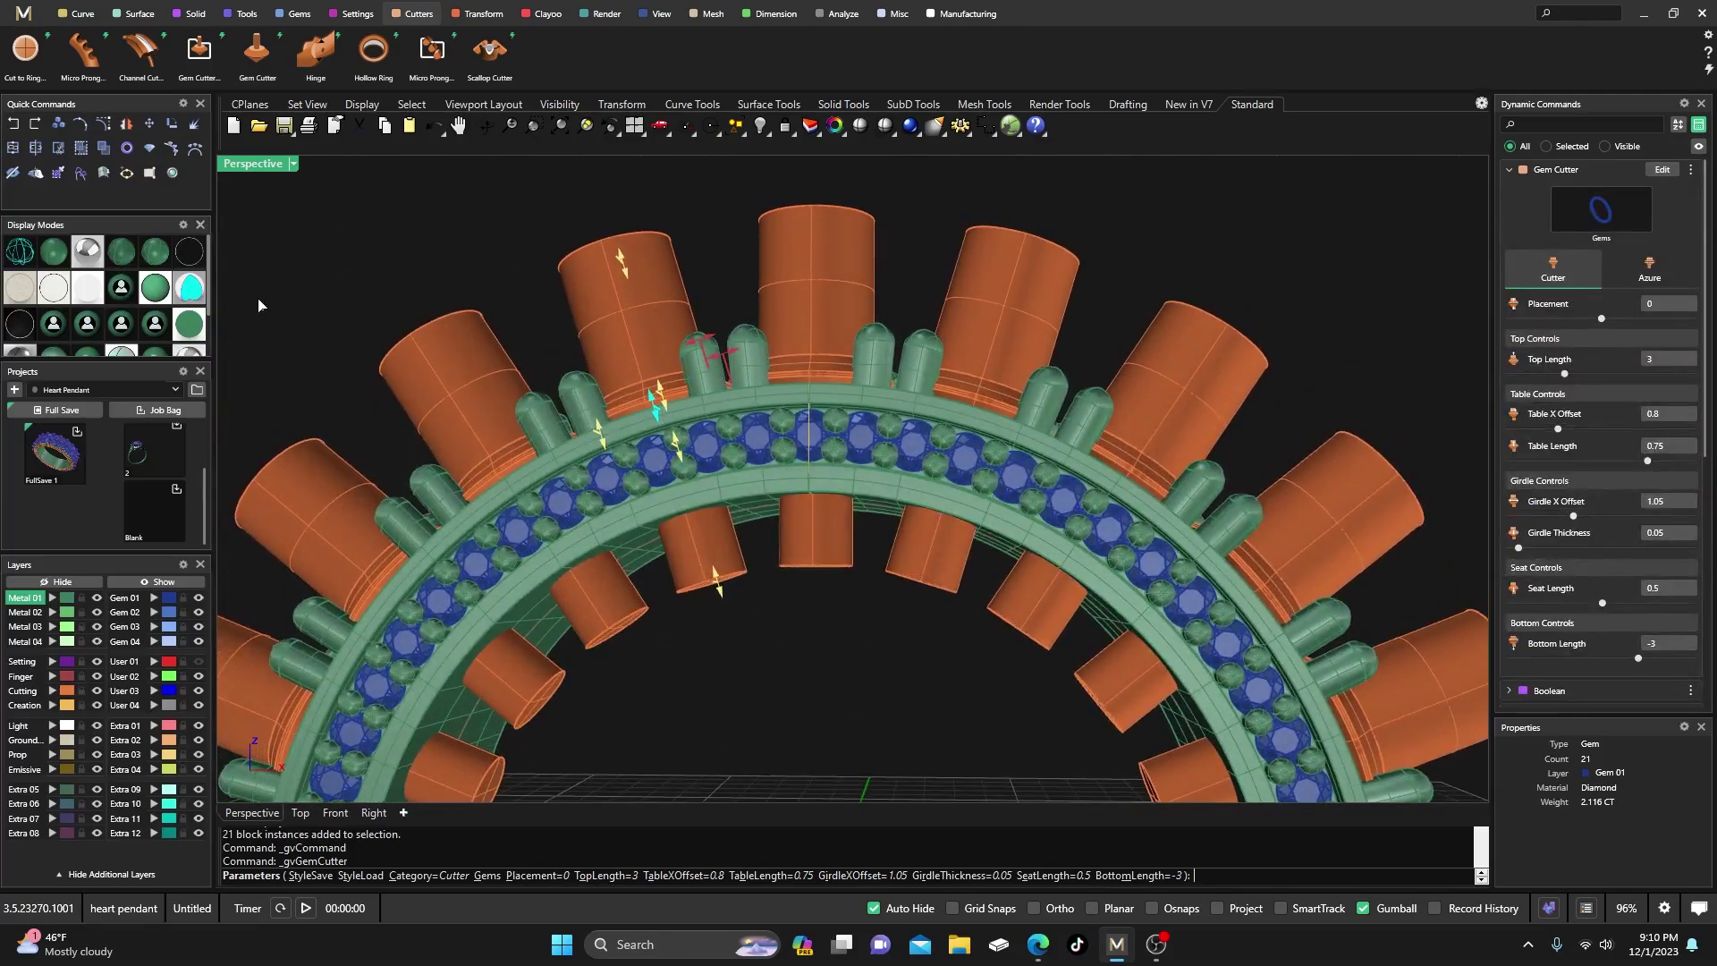
- In wireframe display, set the gem cutters' Seat Length to 0.37, Table X Offset to 0.61 and Girdle X Offset to 0.86
{"action": "left_click", "coordinate": [55, 253]}
{"action": "scroll", "coordinate": [777, 374], "scroll_direction": "up", "scroll_amount": 3}
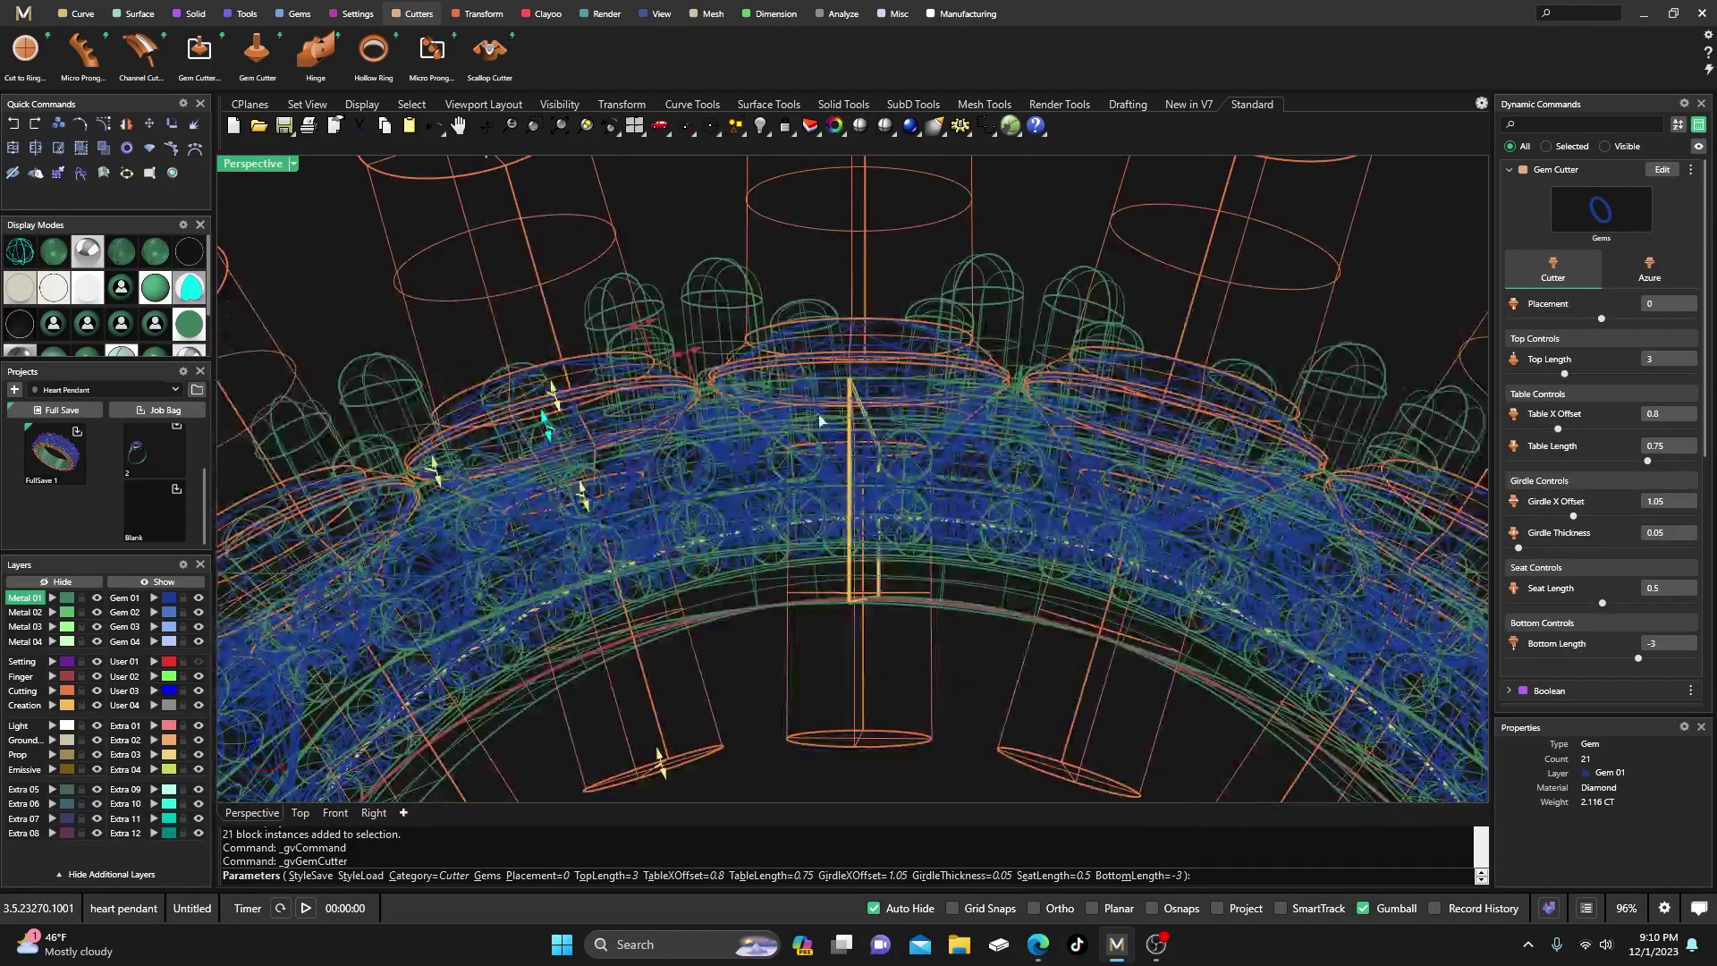
{"action": "left_click_drag", "start_coordinate": [587, 494], "coordinate": [581, 486]}
{"action": "scroll", "coordinate": [594, 396], "scroll_direction": "down", "scroll_amount": 6}
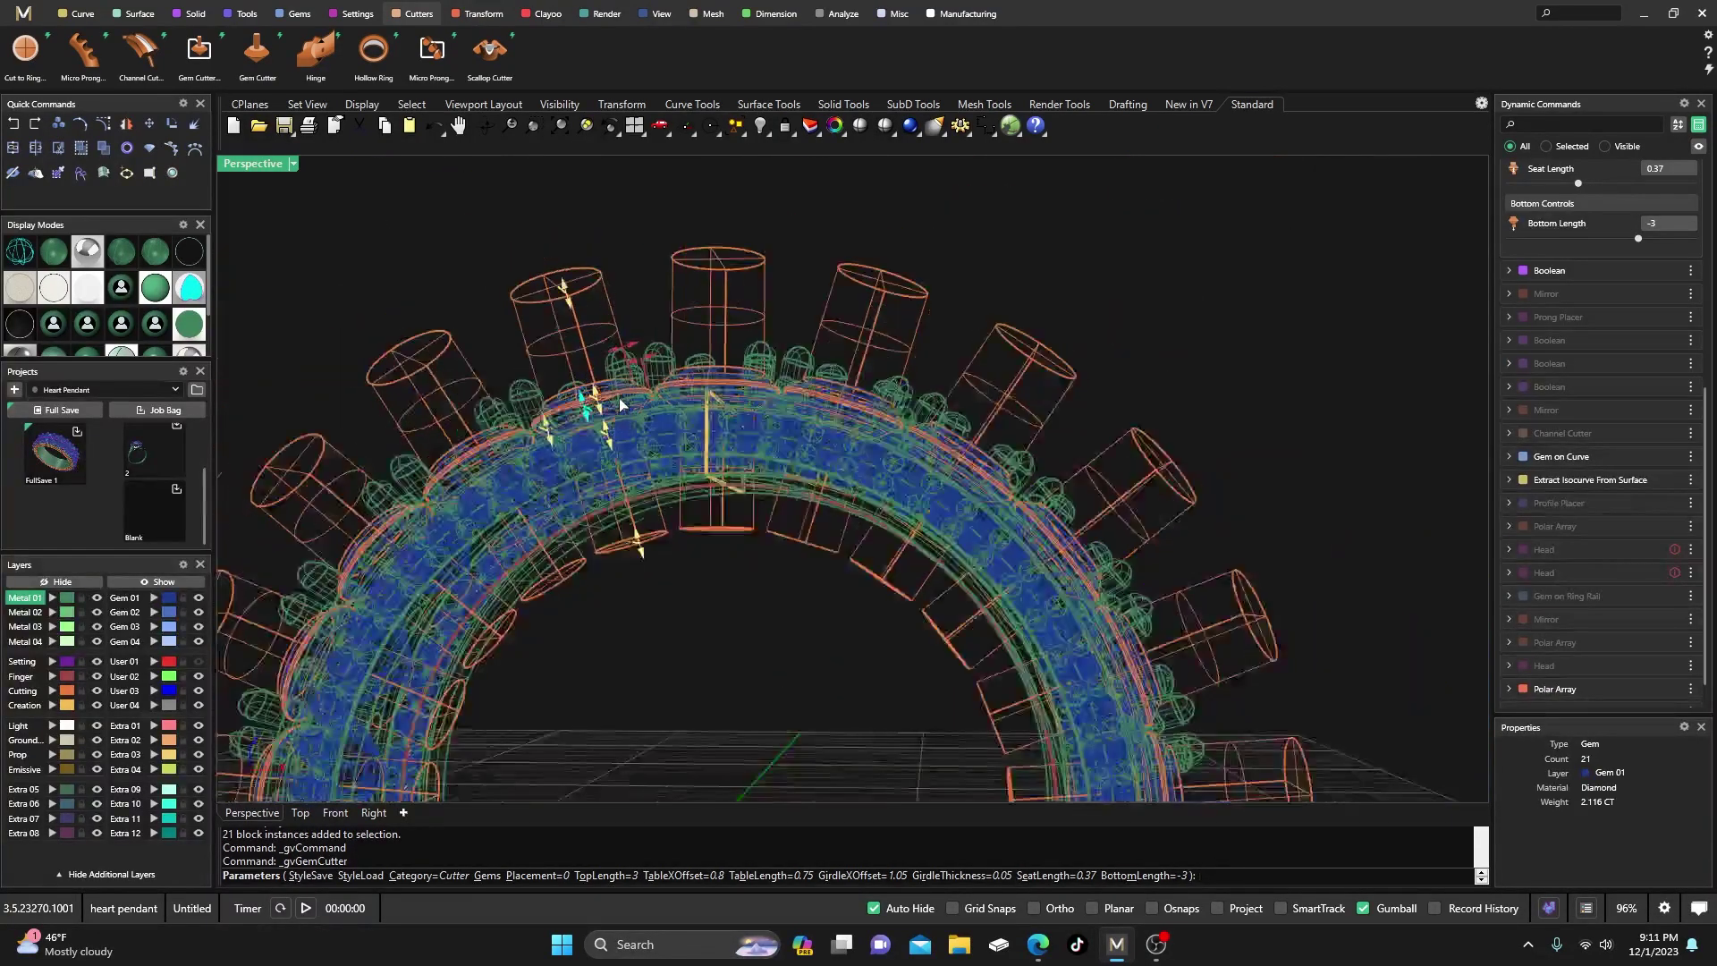
{"action": "right_click_drag", "start_coordinate": [594, 399], "coordinate": [785, 507]}
{"action": "scroll", "coordinate": [785, 507], "scroll_direction": "down", "scroll_amount": 6}
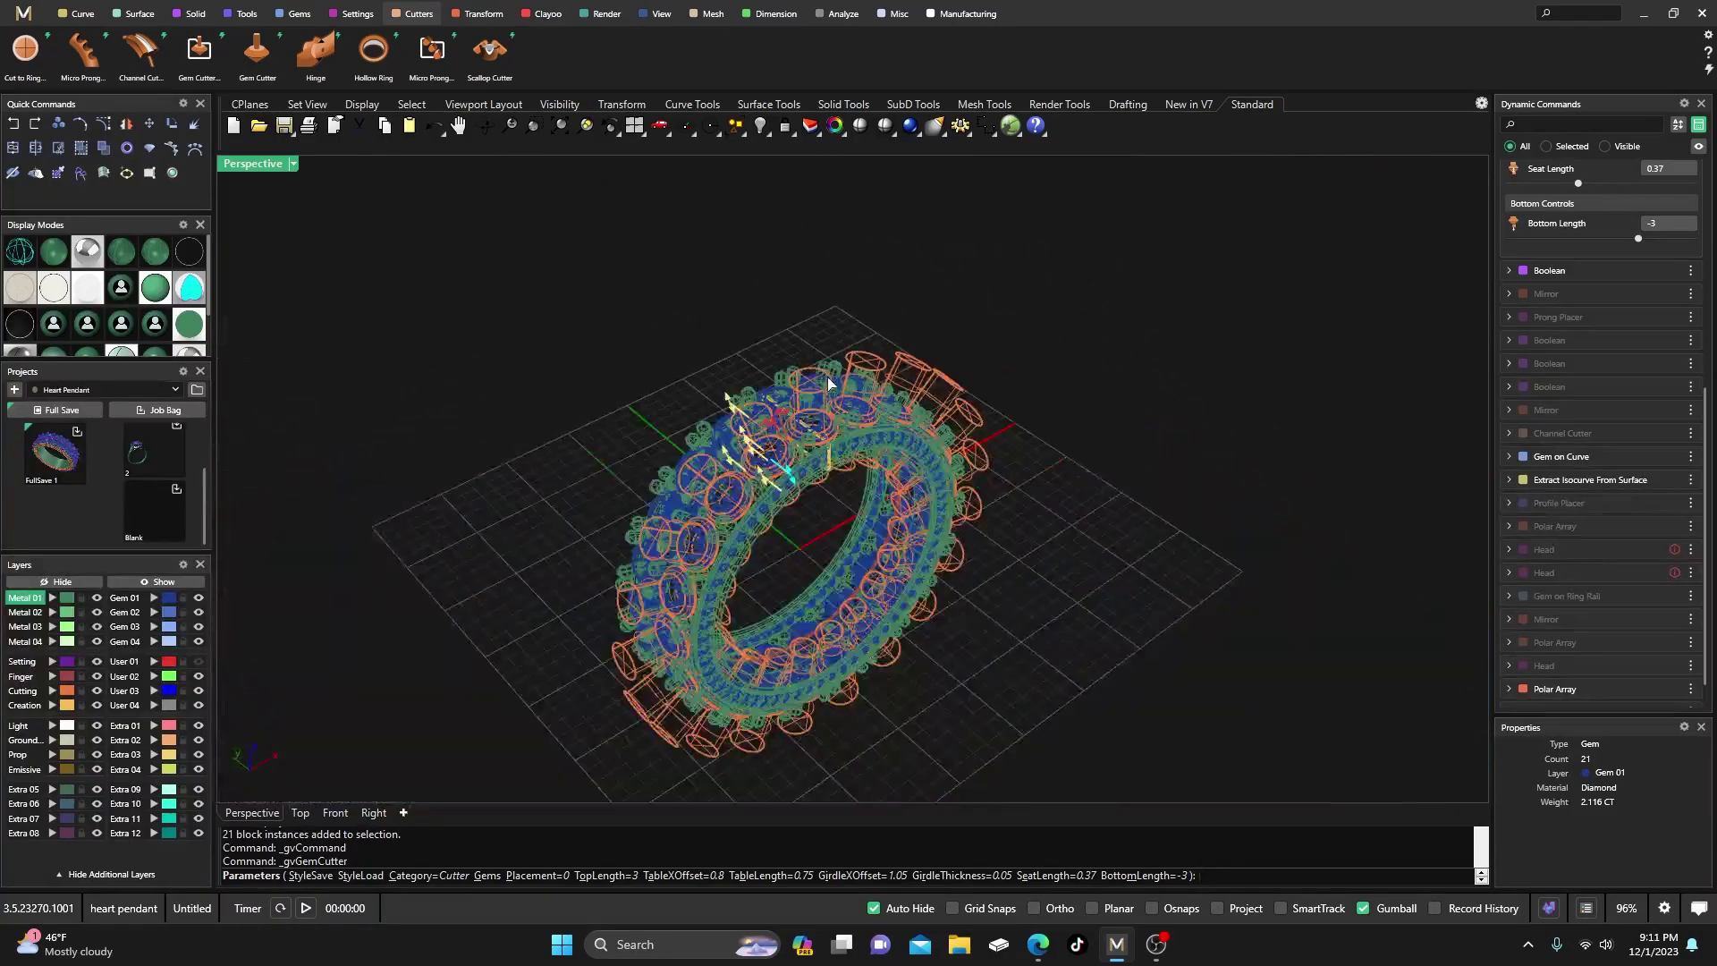
{"action": "right_click_drag", "start_coordinate": [760, 429], "coordinate": [930, 452]}
{"action": "scroll", "coordinate": [791, 519], "scroll_direction": "up", "scroll_amount": 8}
{"action": "scroll", "coordinate": [865, 456], "scroll_direction": "up", "scroll_amount": 5}
{"action": "scroll", "coordinate": [865, 456], "scroll_direction": "up", "scroll_amount": 3}
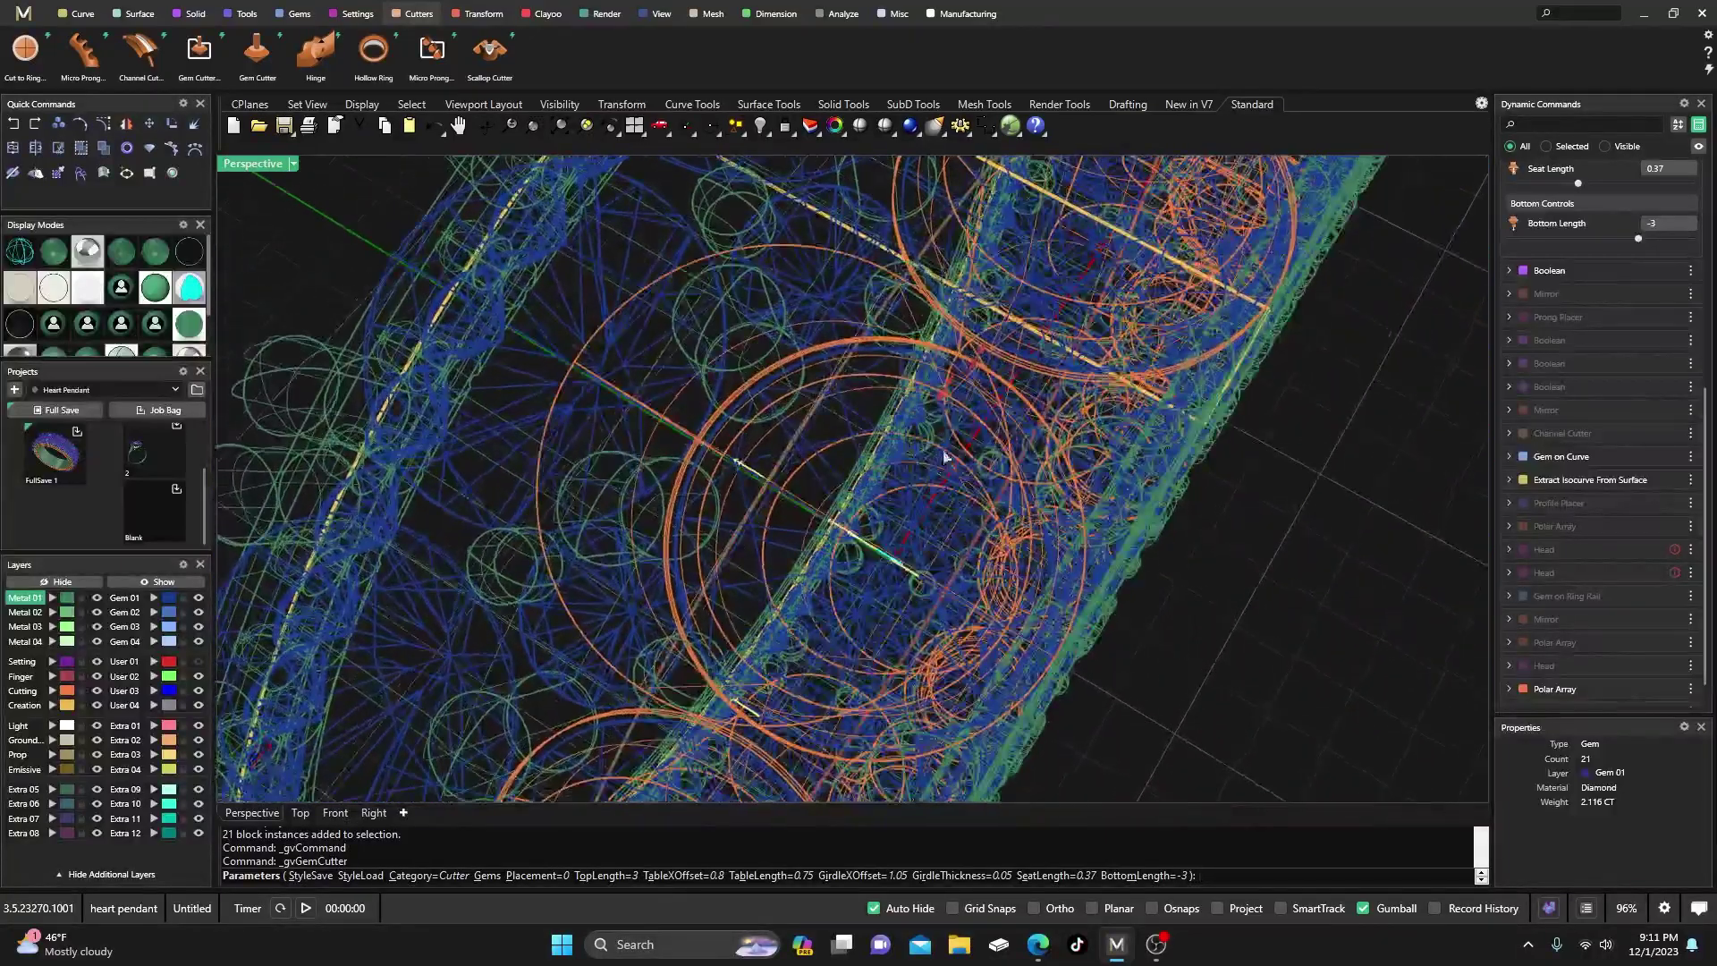
{"action": "left_click_drag", "start_coordinate": [978, 362], "coordinate": [955, 394]}
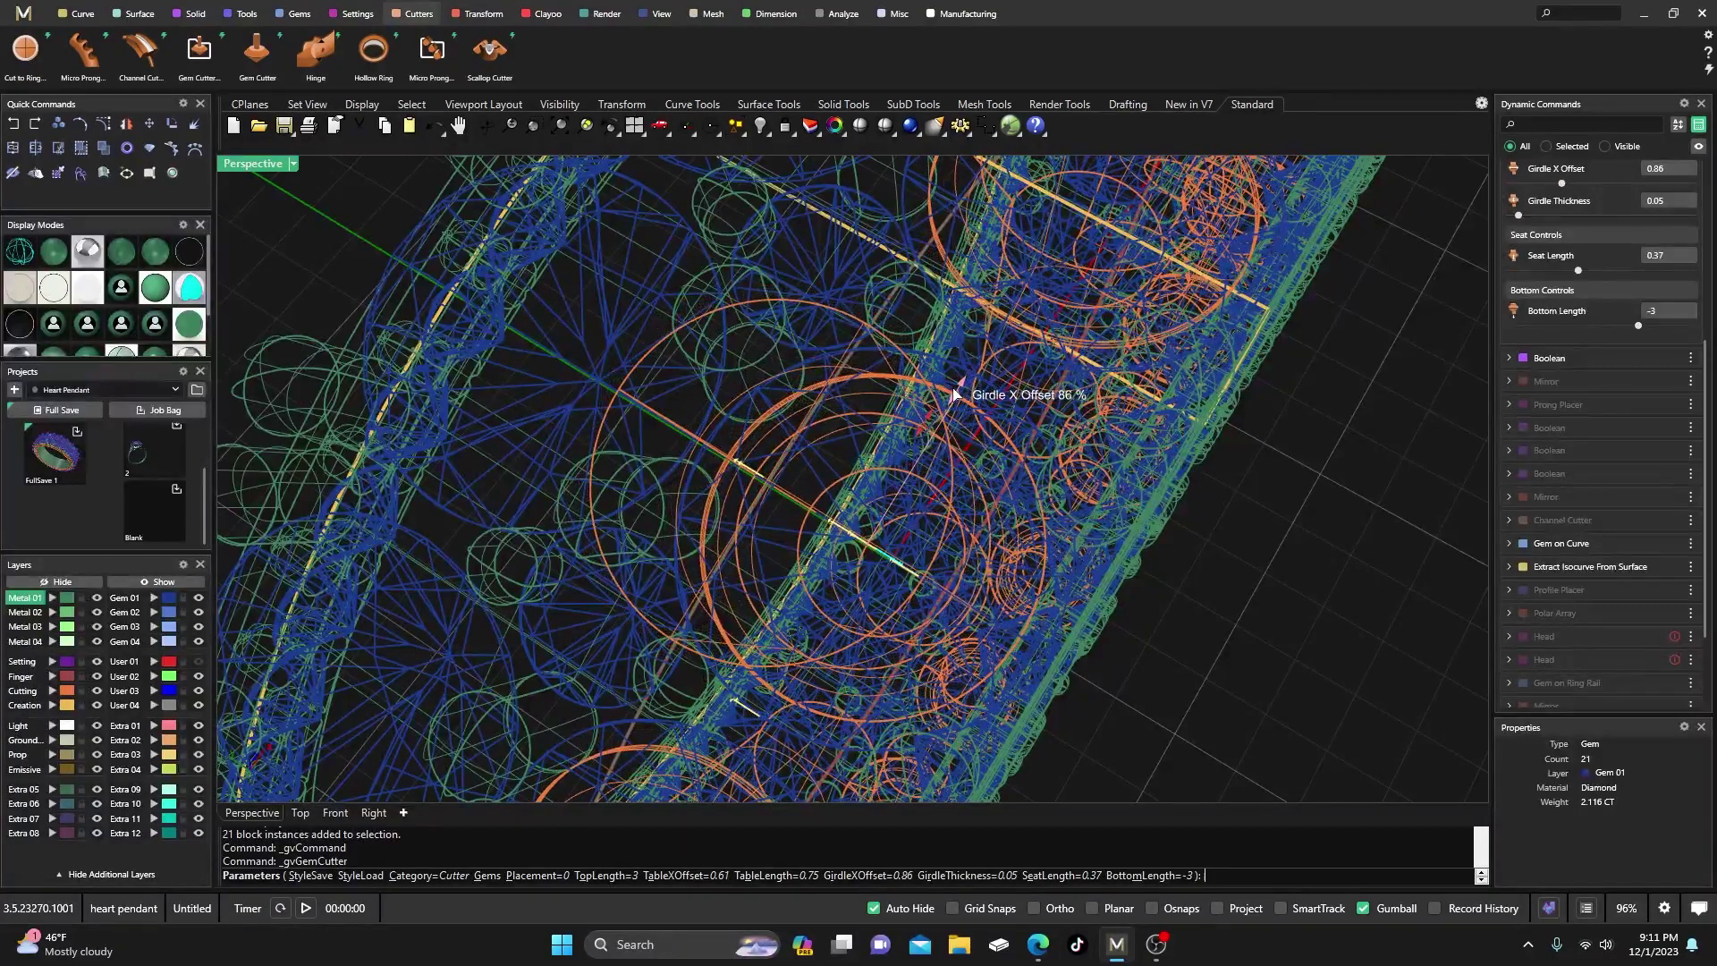
{"action": "left_click", "coordinate": [955, 394]}
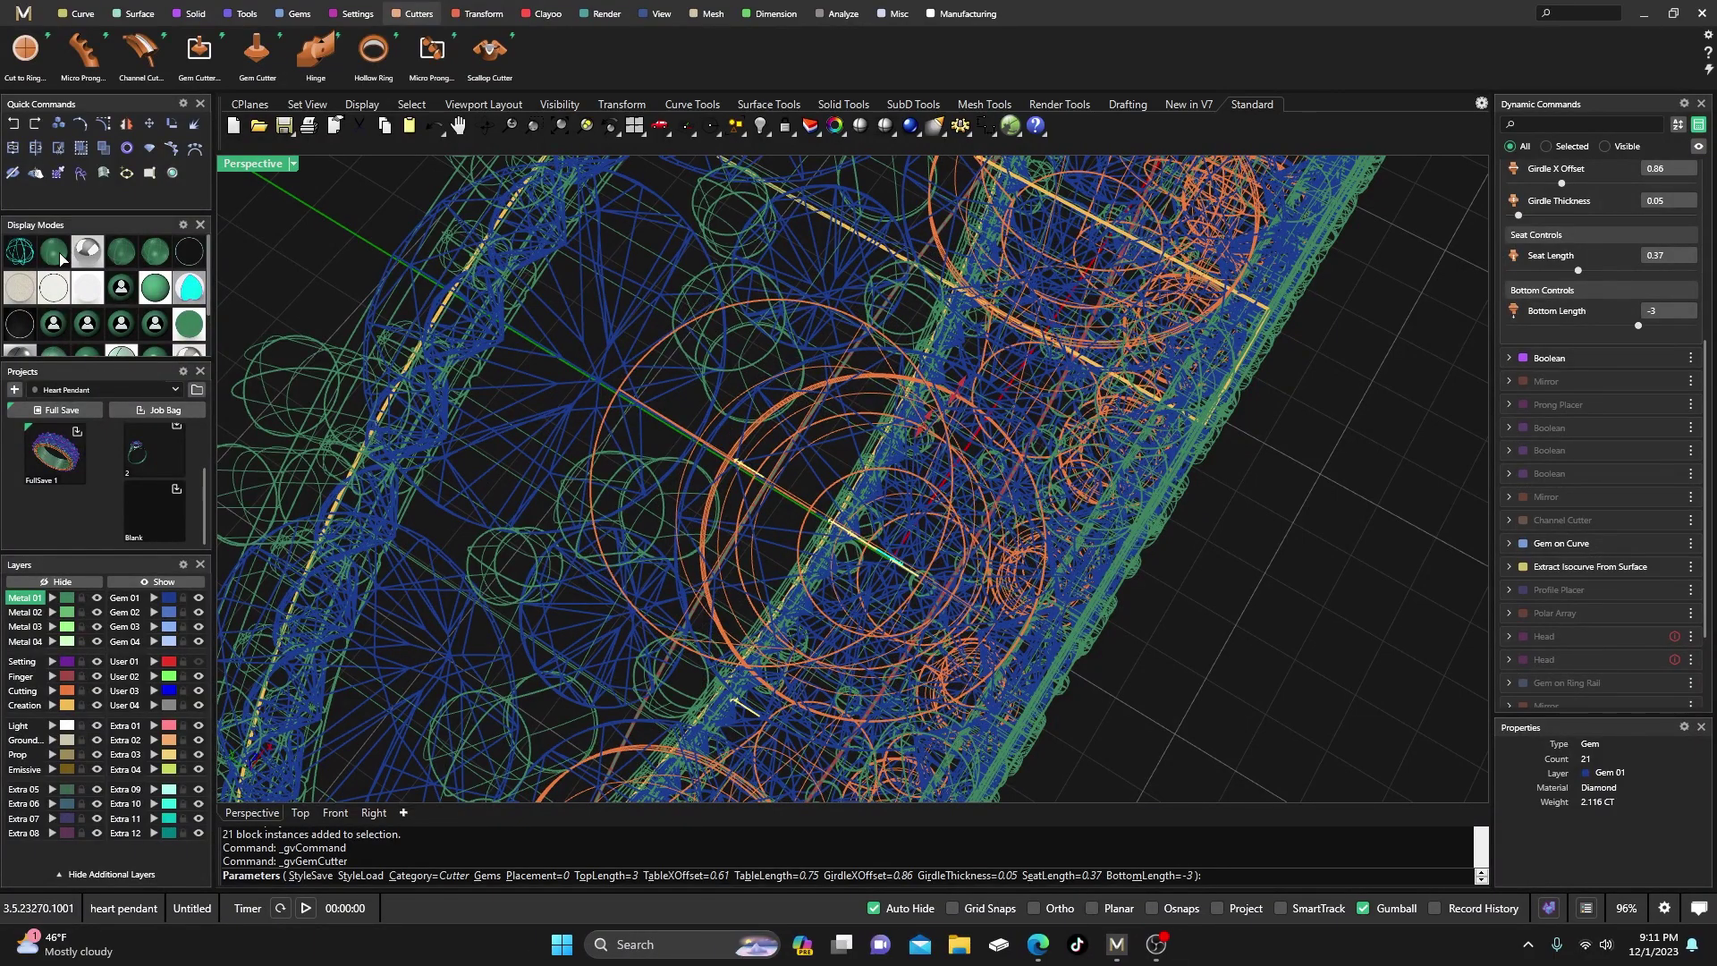
- Switch to shaded display and hide the Gem 01 layer to expose the cutters against the metal
{"action": "left_click", "coordinate": [183, 286]}
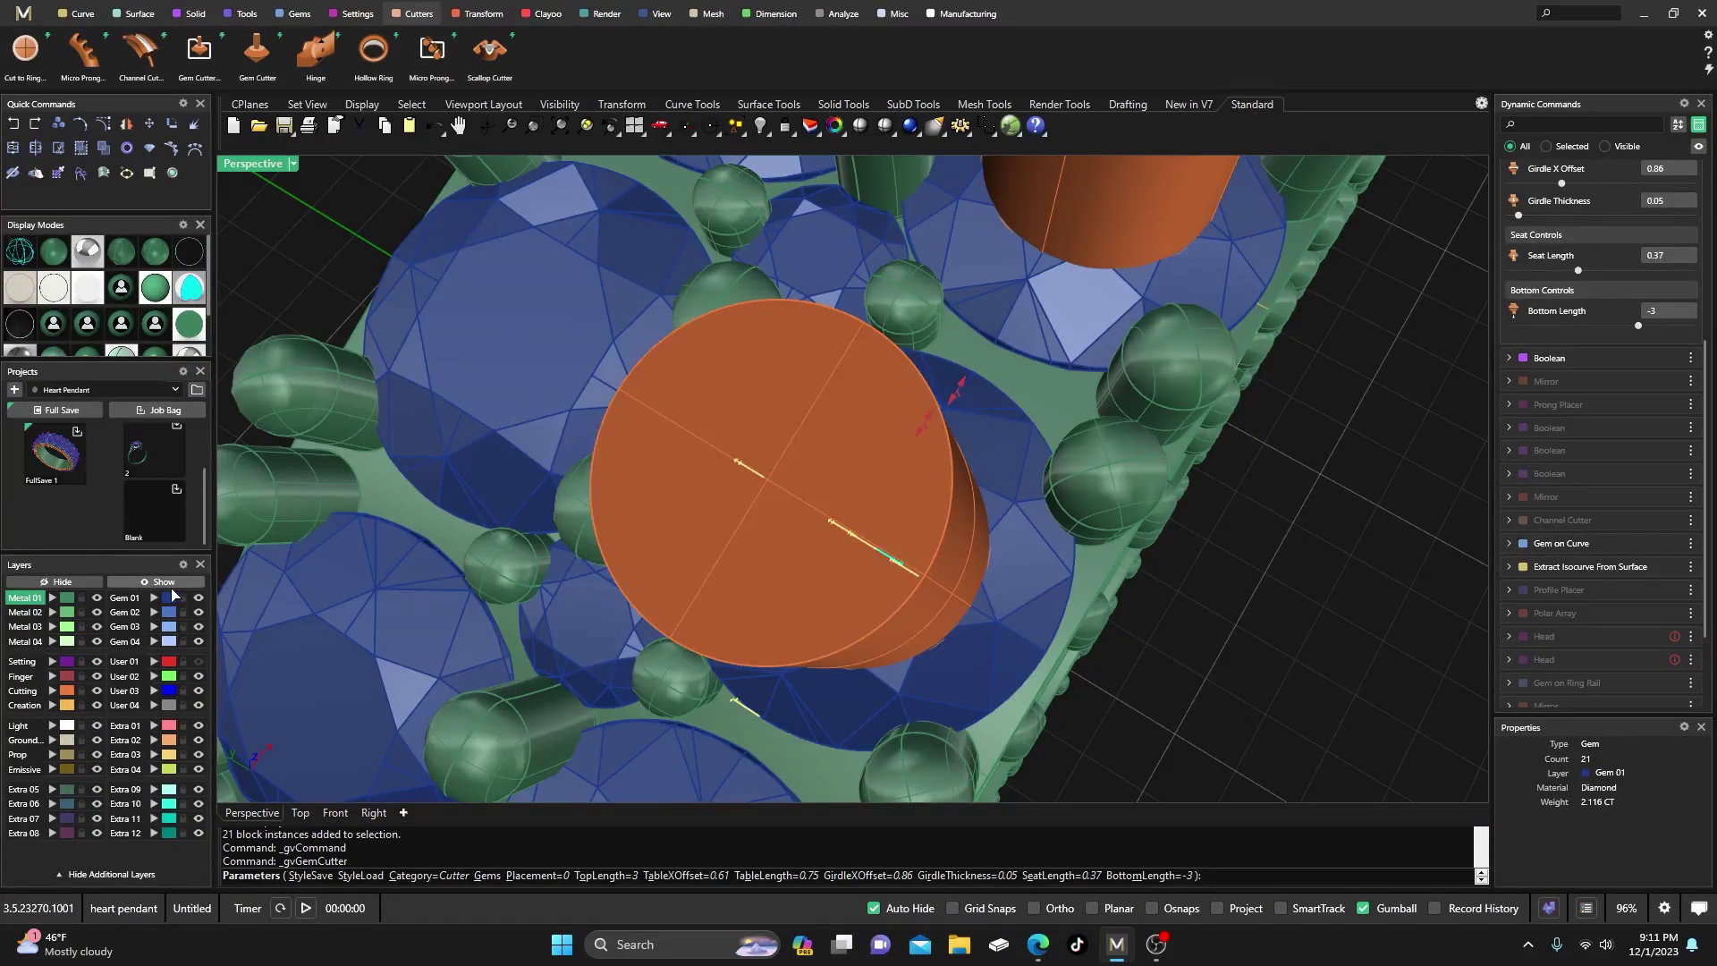
{"action": "left_click", "coordinate": [198, 597]}
{"action": "right_click_drag", "start_coordinate": [561, 537], "coordinate": [96, 349]}
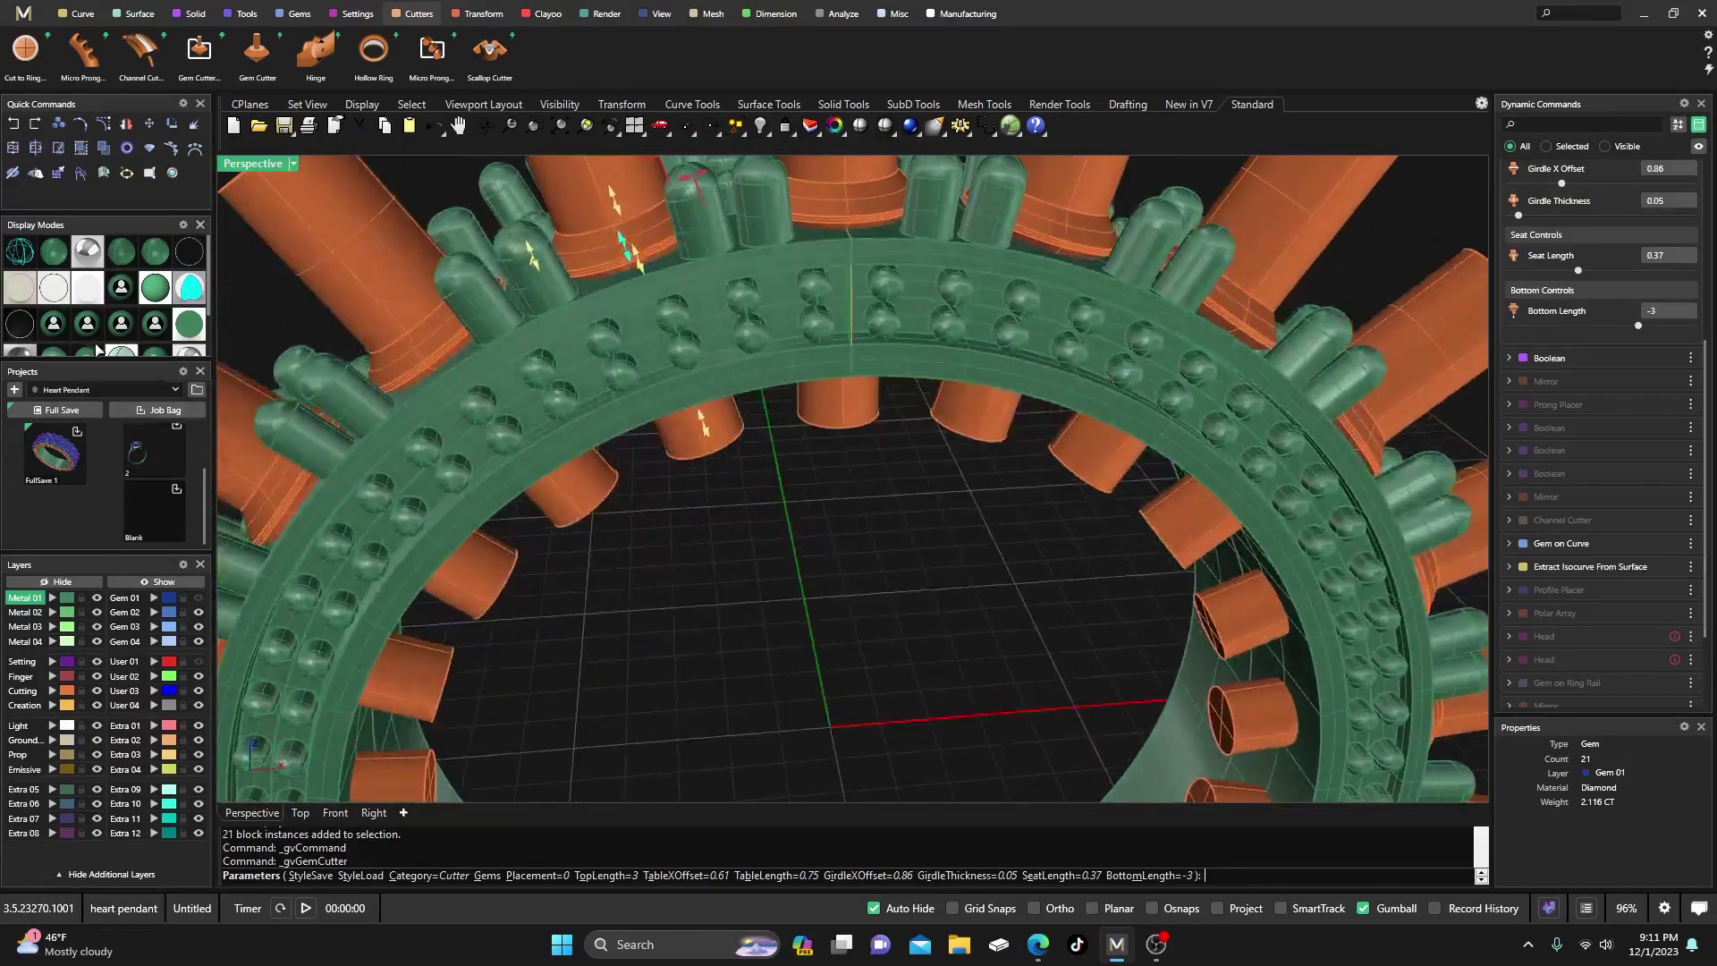
- Set the cutters' Seat Length to 0.25 in wireframe display, apply the Gem Cutter and return to shaded display
{"action": "left_click", "coordinate": [21, 254]}
{"action": "scroll", "coordinate": [760, 474], "scroll_direction": "down", "scroll_amount": 4}
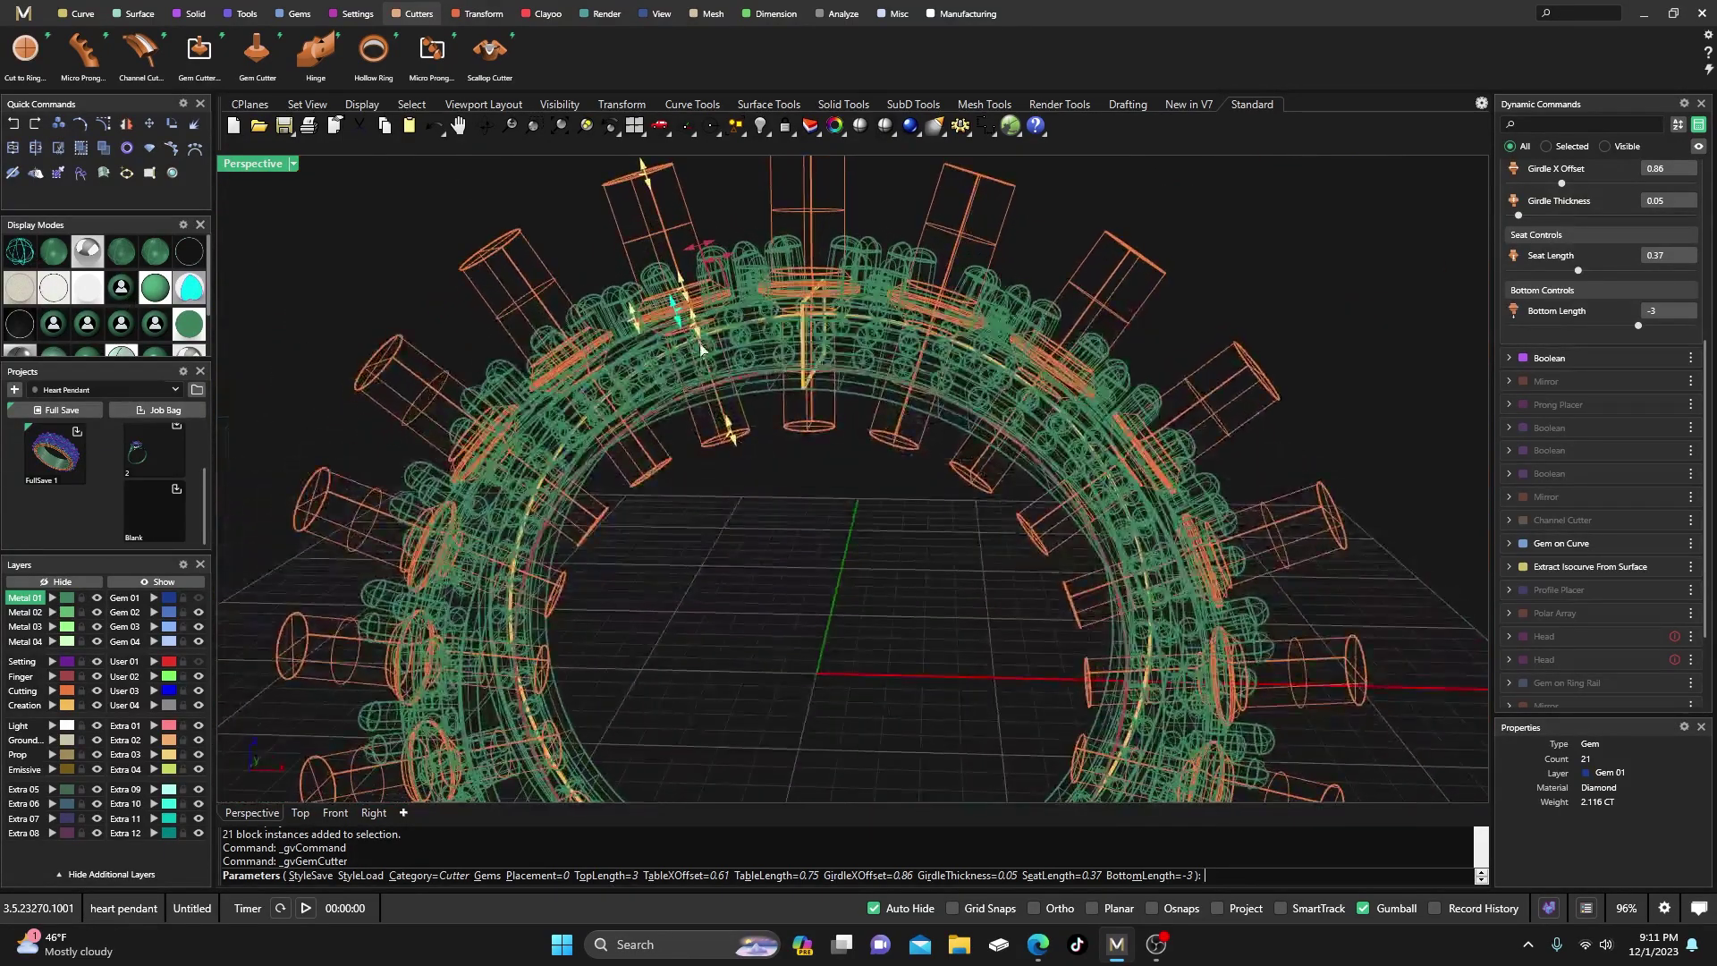
{"action": "scroll", "coordinate": [702, 349], "scroll_direction": "up", "scroll_amount": 5}
{"action": "left_click_drag", "start_coordinate": [694, 324], "coordinate": [687, 311]}
{"action": "scroll", "coordinate": [684, 420], "scroll_direction": "down", "scroll_amount": 5}
{"action": "right_click_drag", "start_coordinate": [682, 509], "coordinate": [640, 573]}
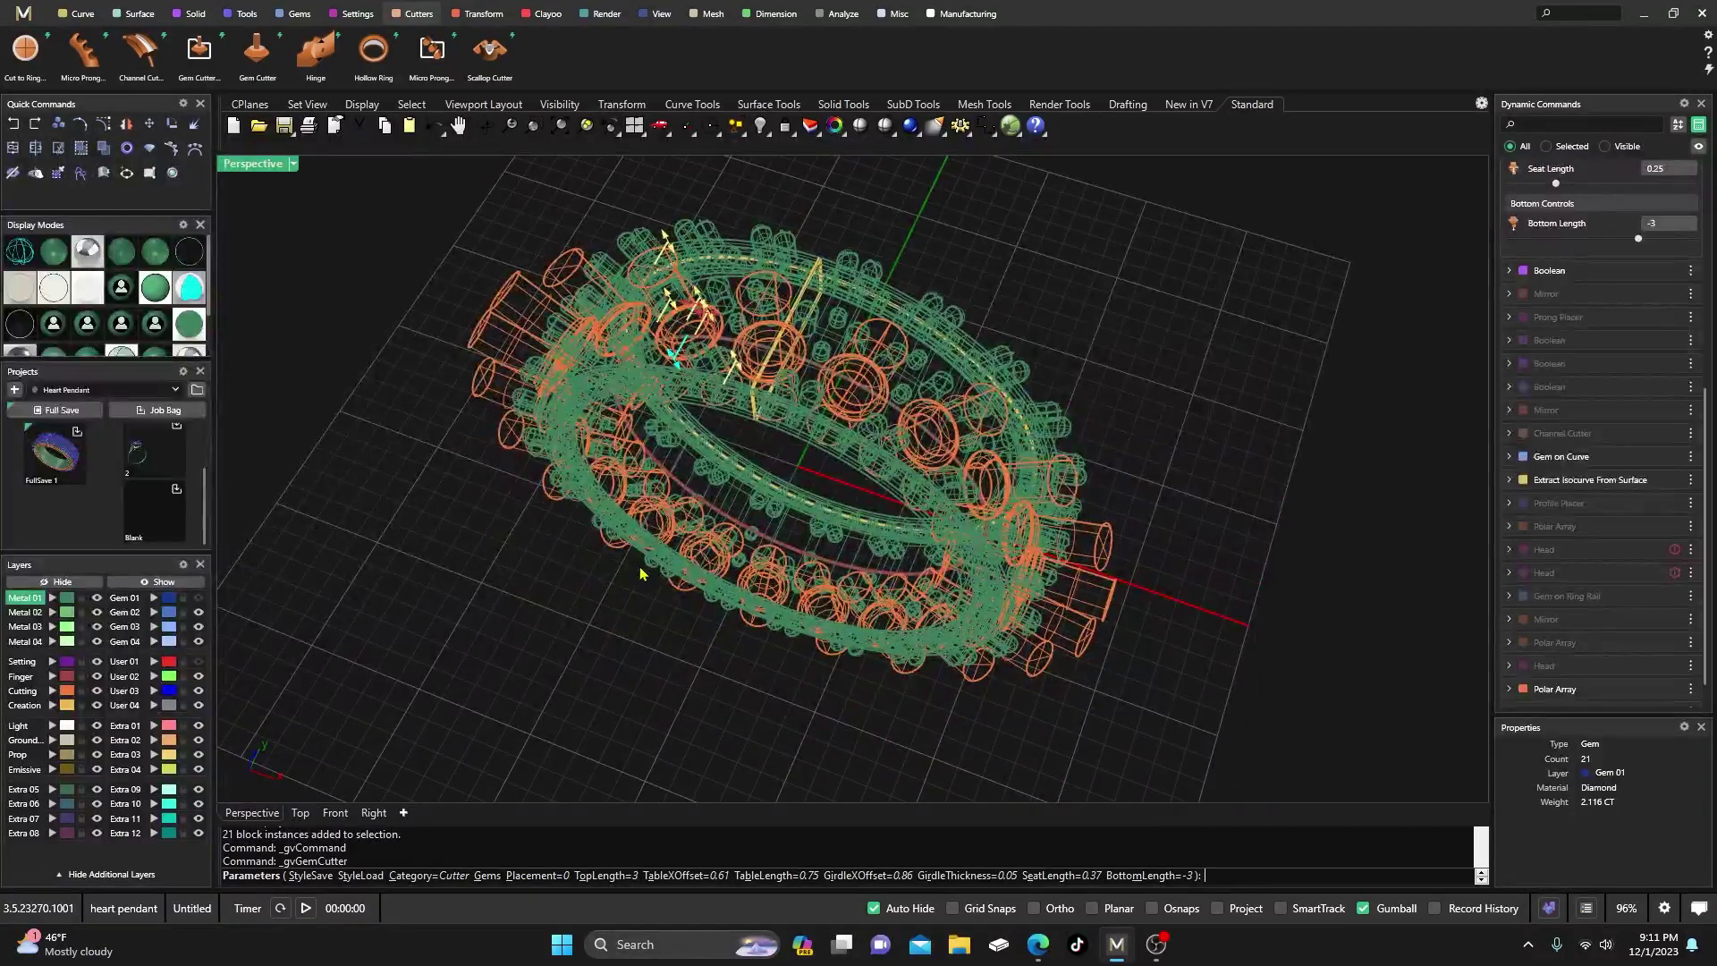
{"action": "key", "text": "Return"}
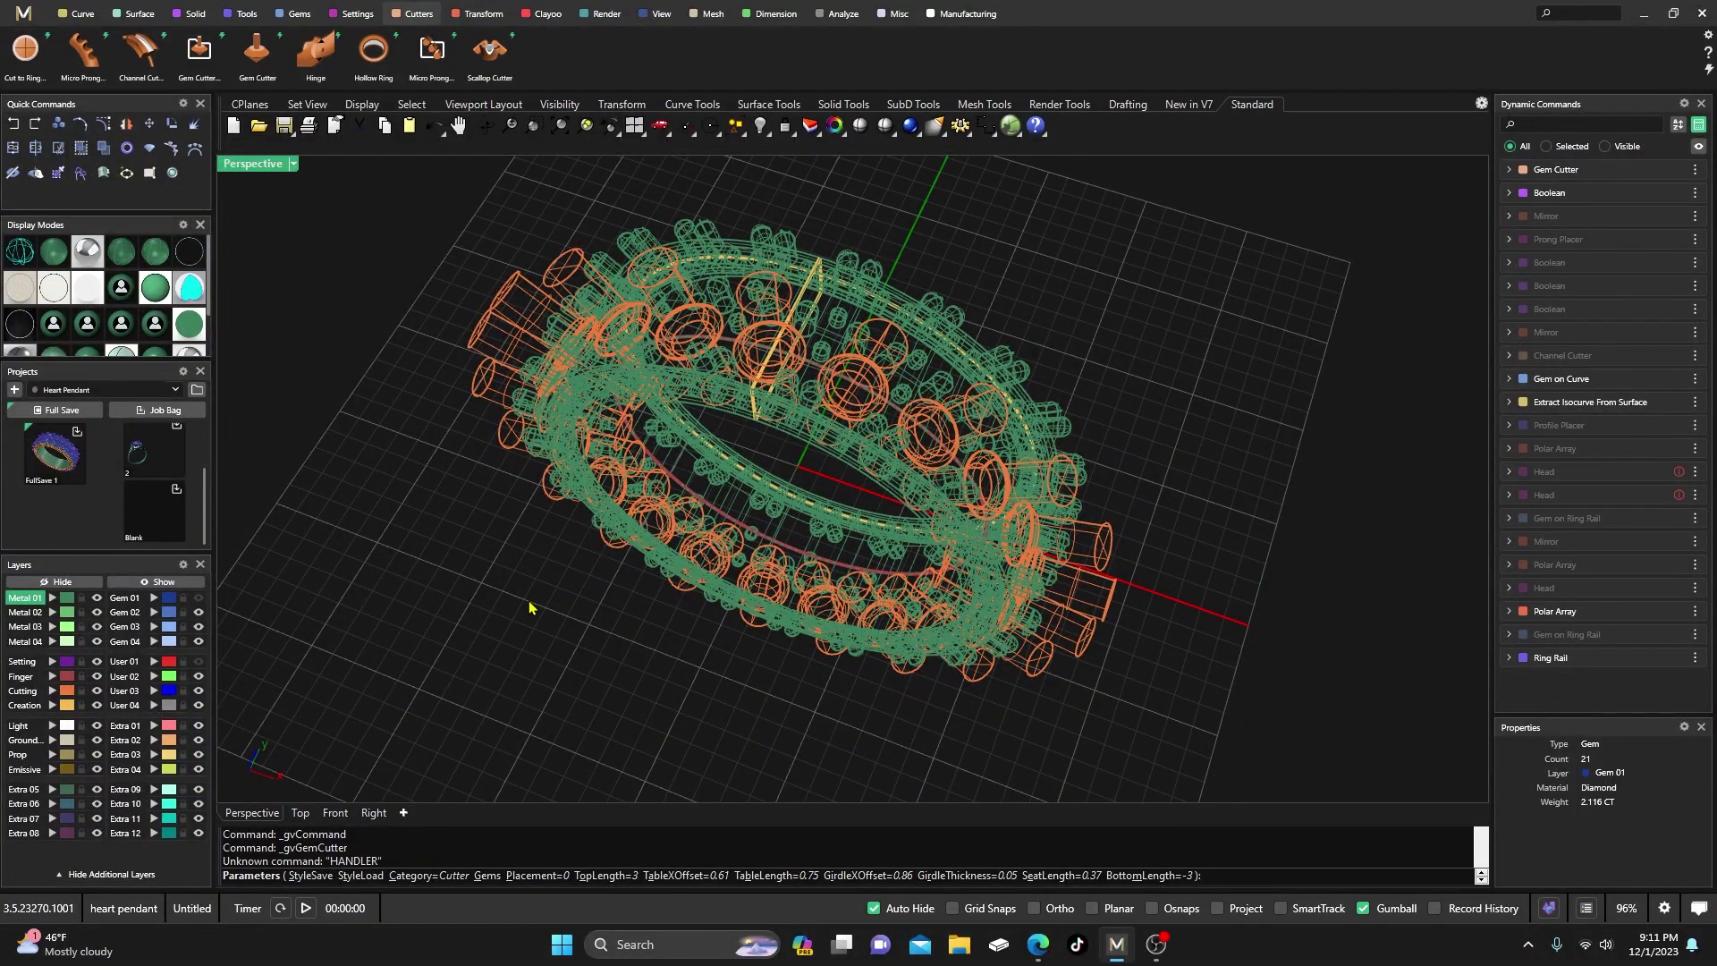
{"action": "key", "text": "Return"}
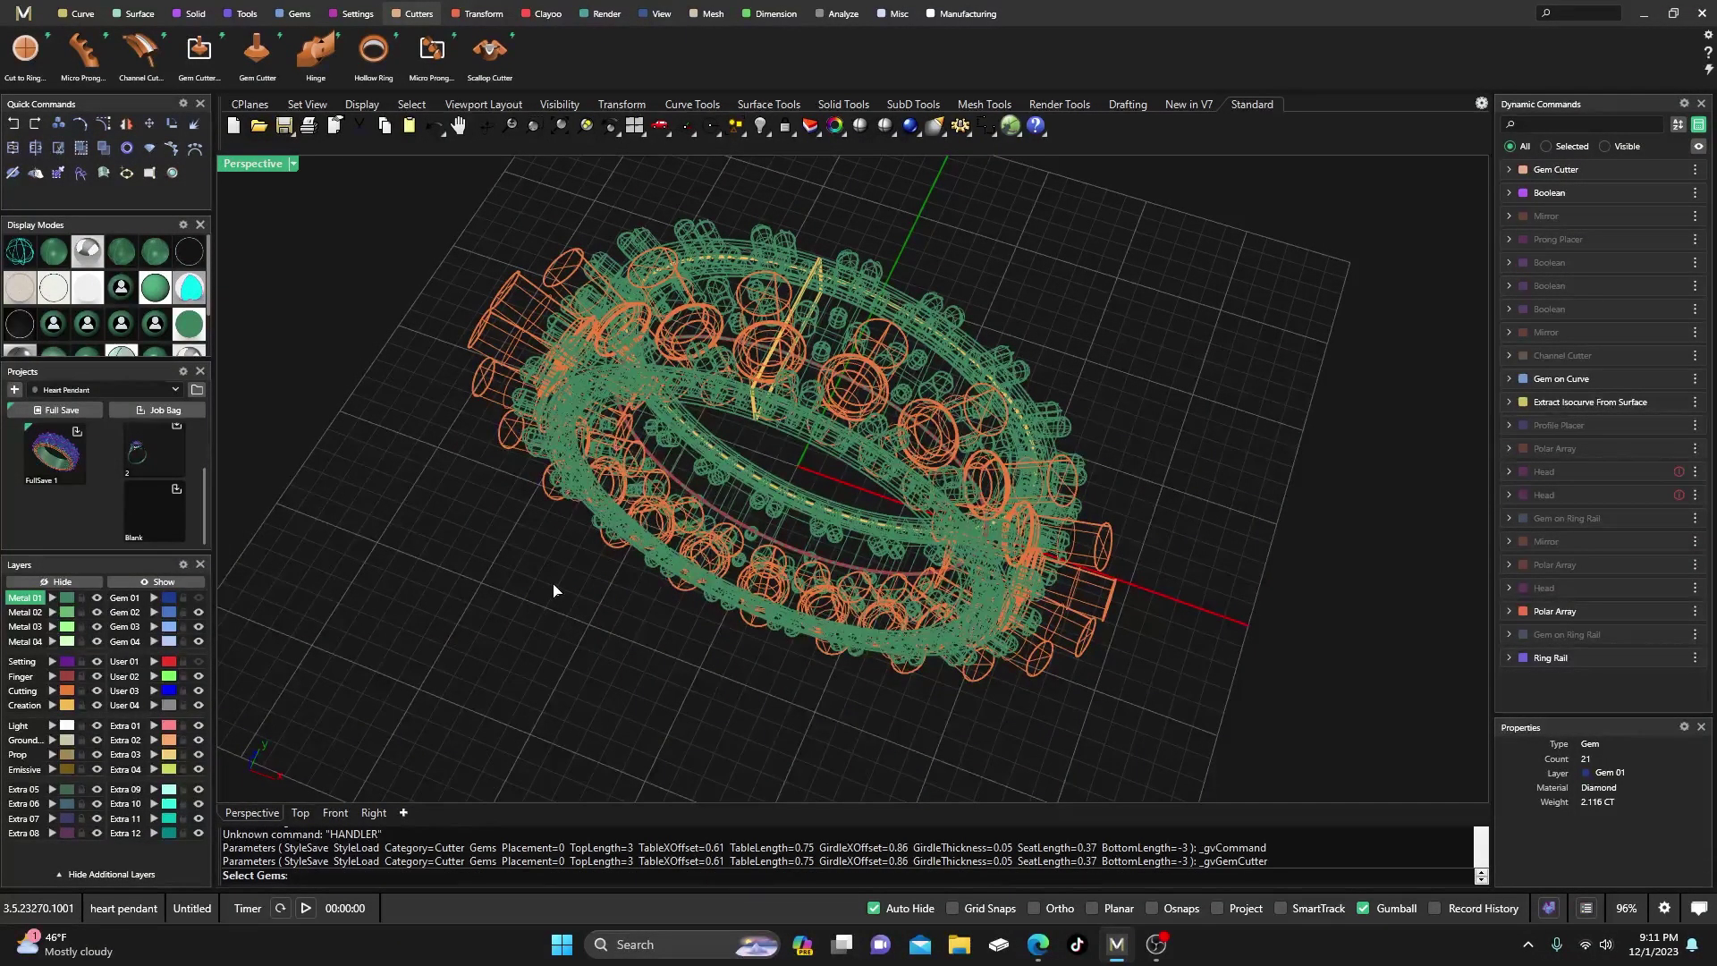
{"action": "right_click_drag", "start_coordinate": [554, 590], "coordinate": [567, 590]}
{"action": "key", "text": "Escape"}
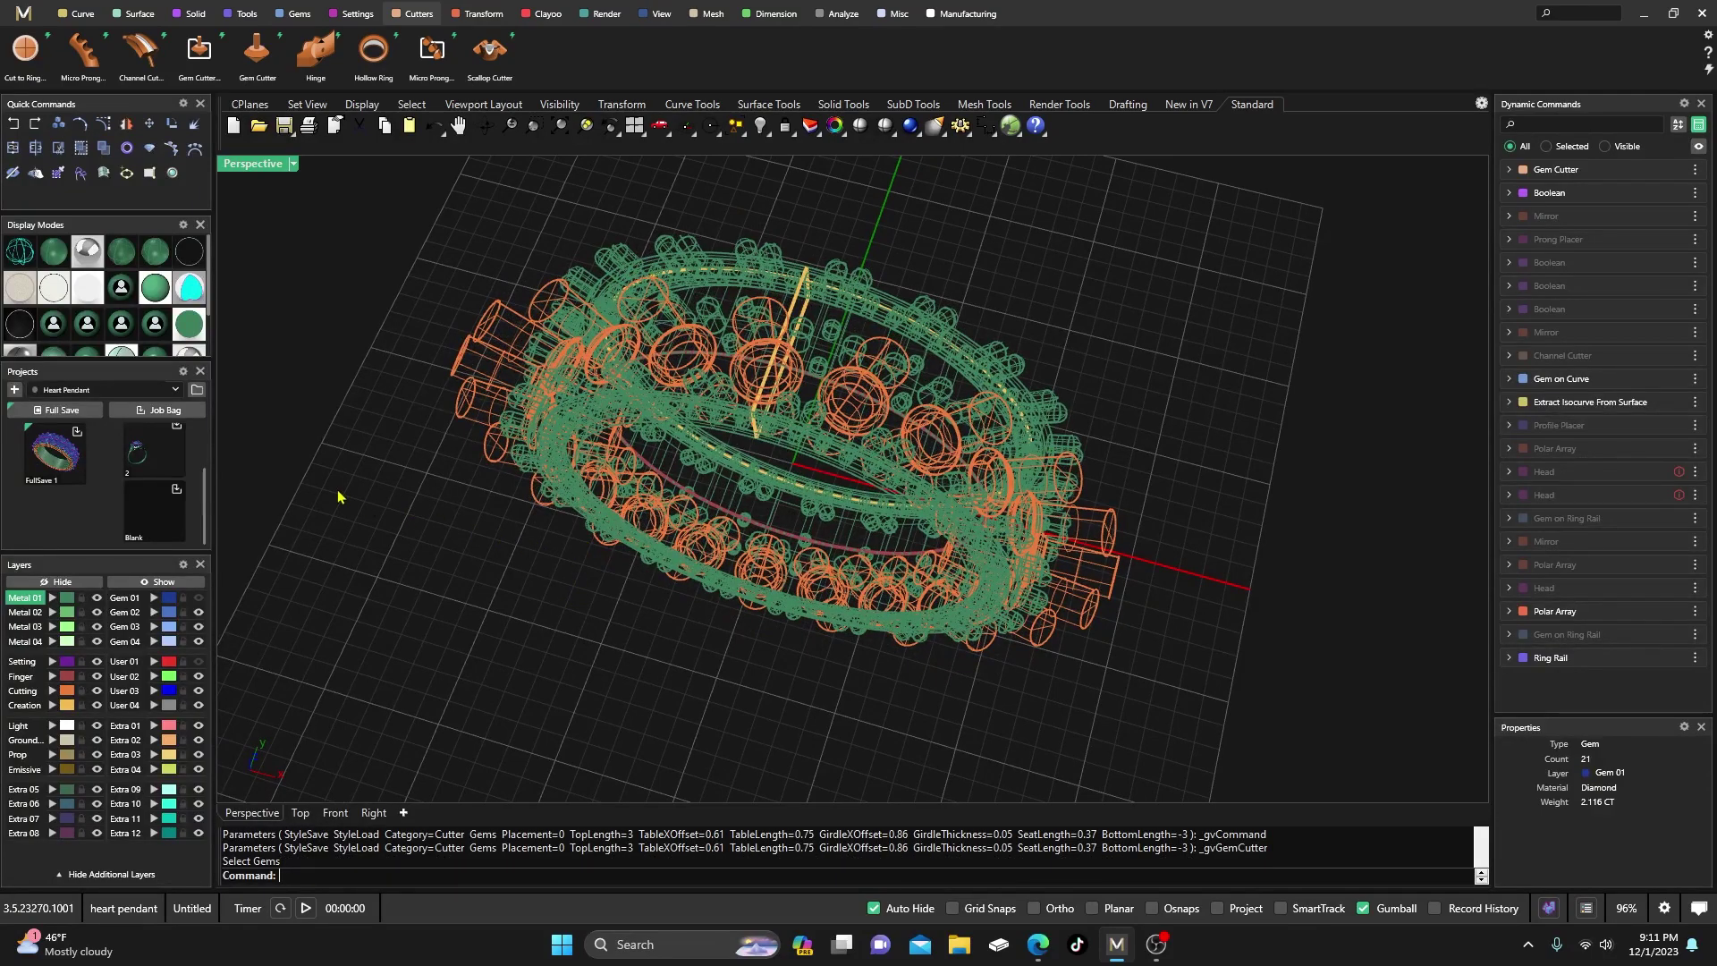
{"action": "key", "text": "ctrl+alt+s"}
{"action": "right_click_drag", "start_coordinate": [640, 648], "coordinate": [636, 617]}
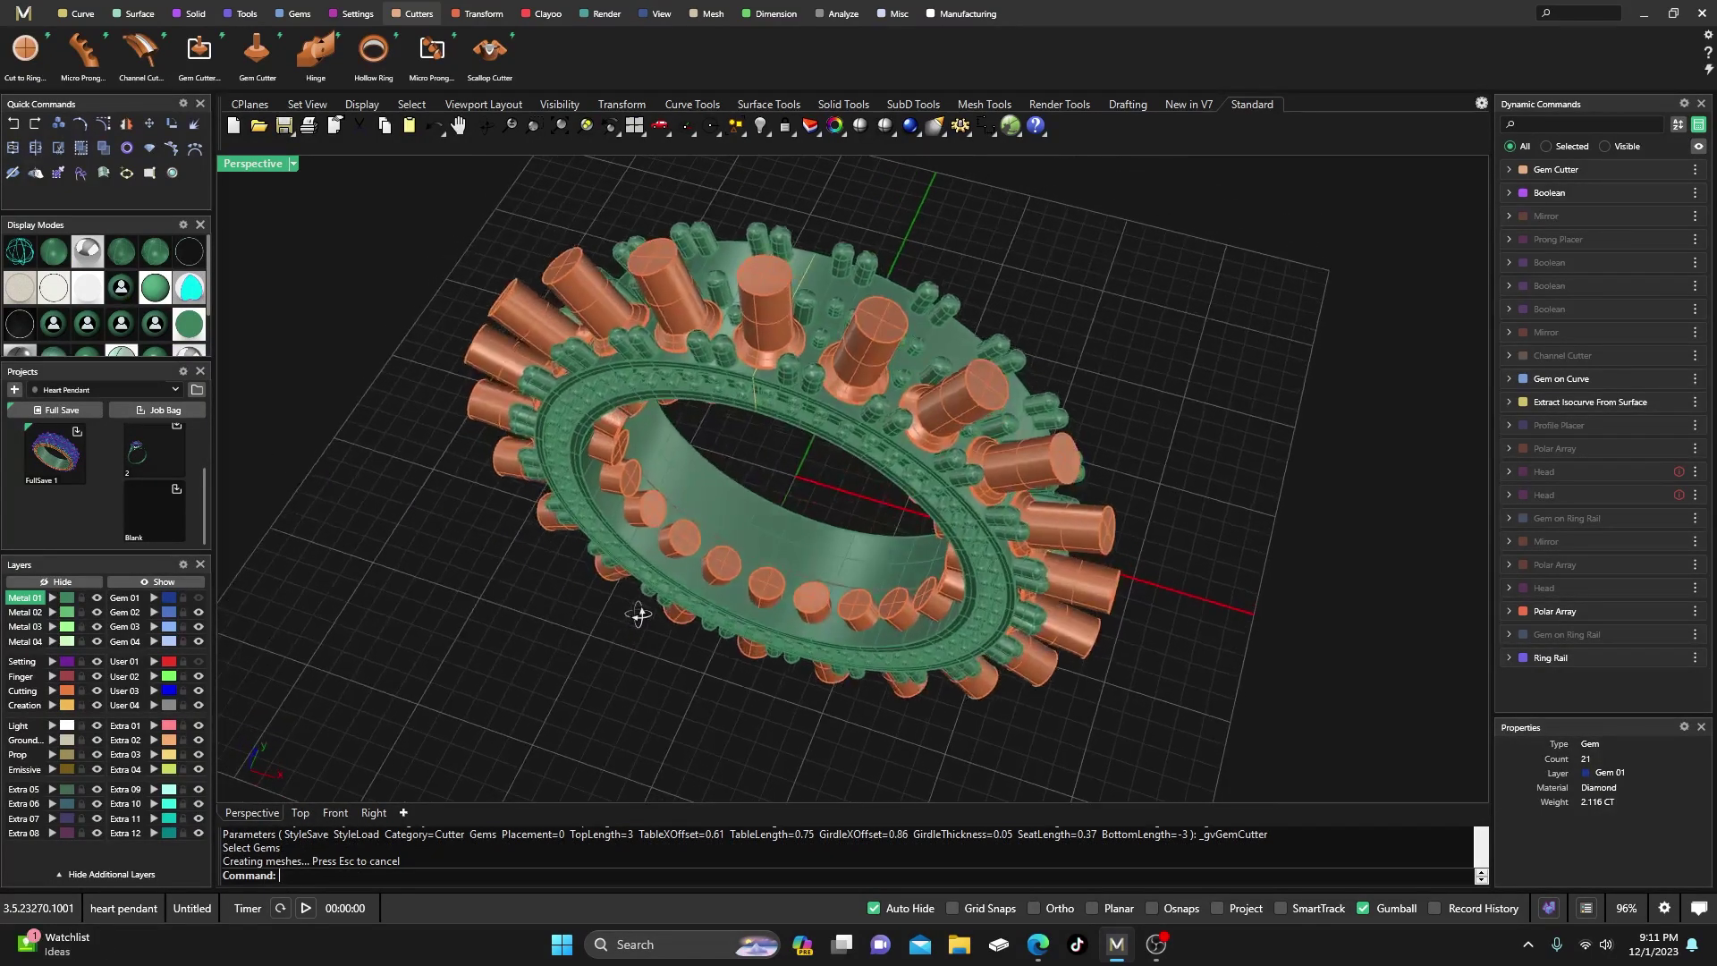
- Mirror the row of gem cutters to the band's other row with X Mirror on and Y Mirror off
{"action": "left_click", "coordinate": [772, 307]}
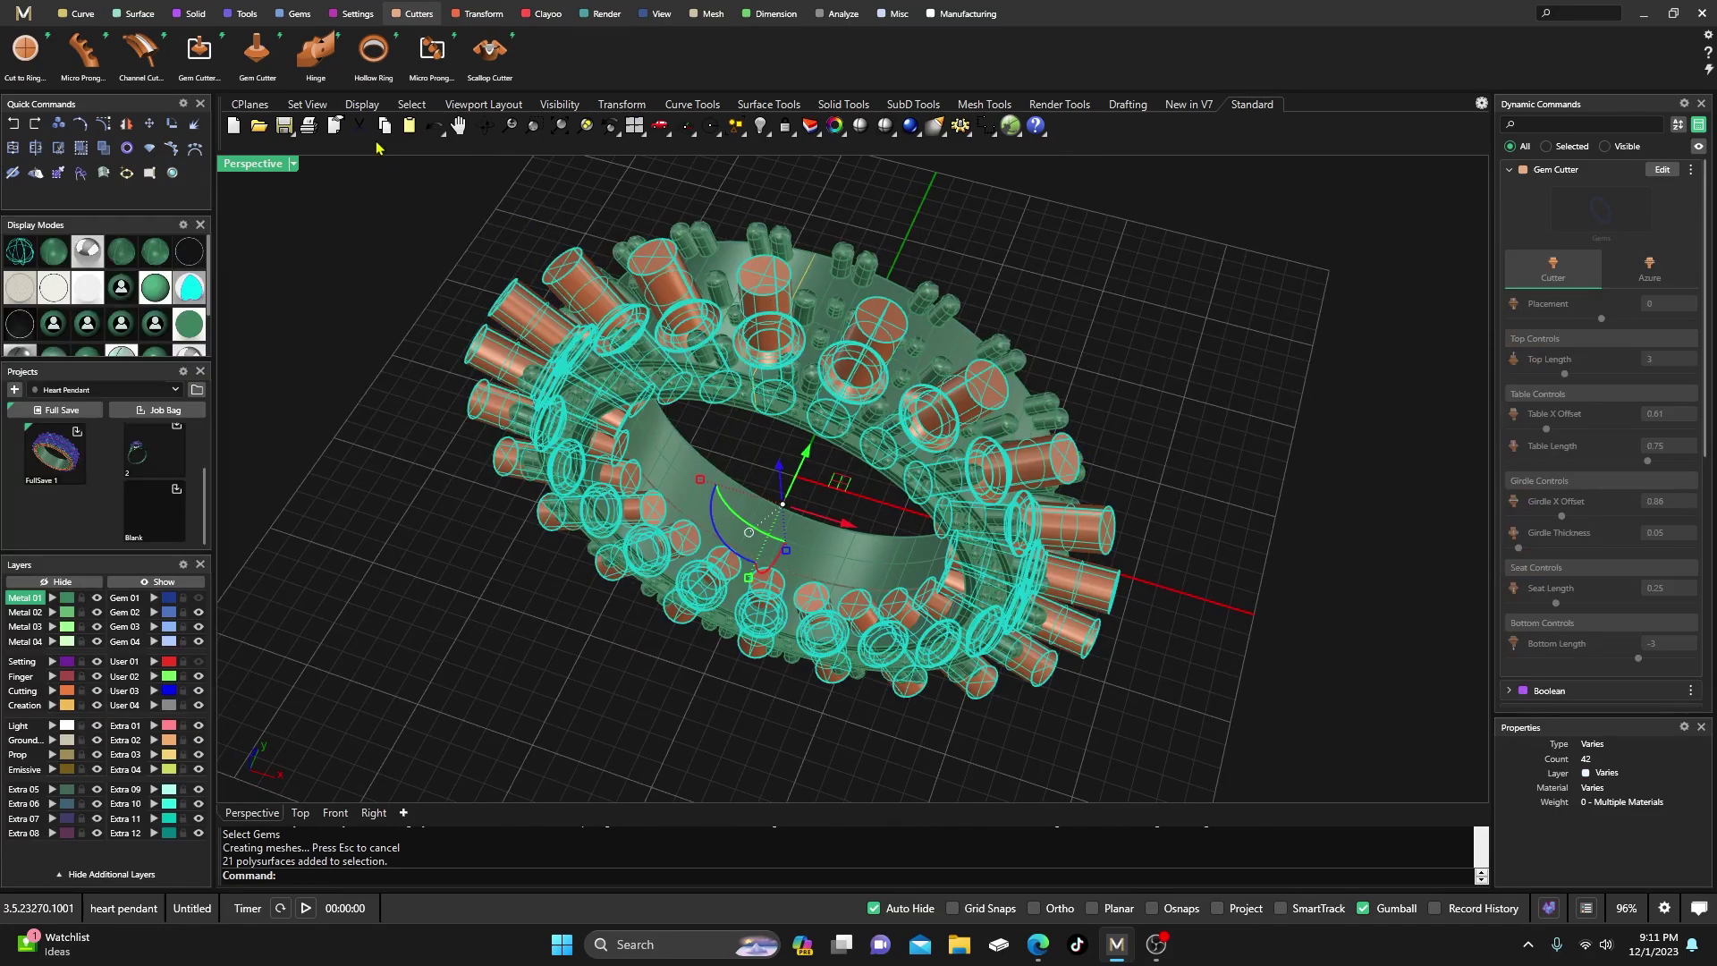
{"action": "left_click", "coordinate": [479, 16]}
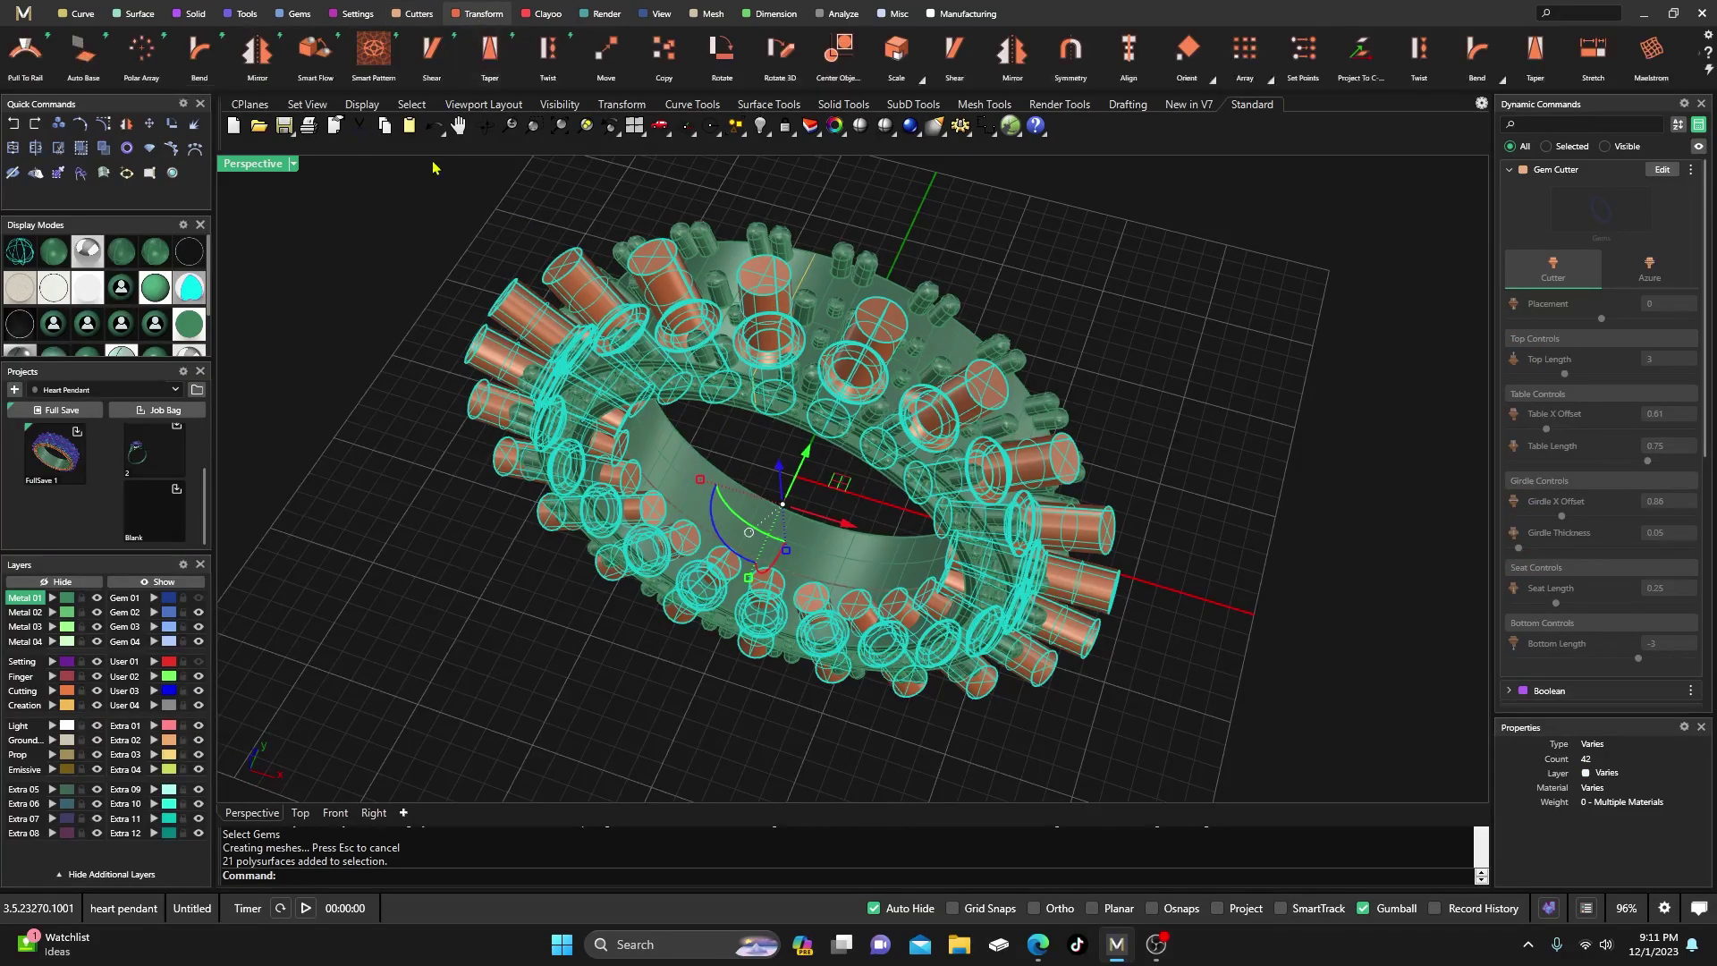
{"action": "left_click", "coordinate": [258, 52]}
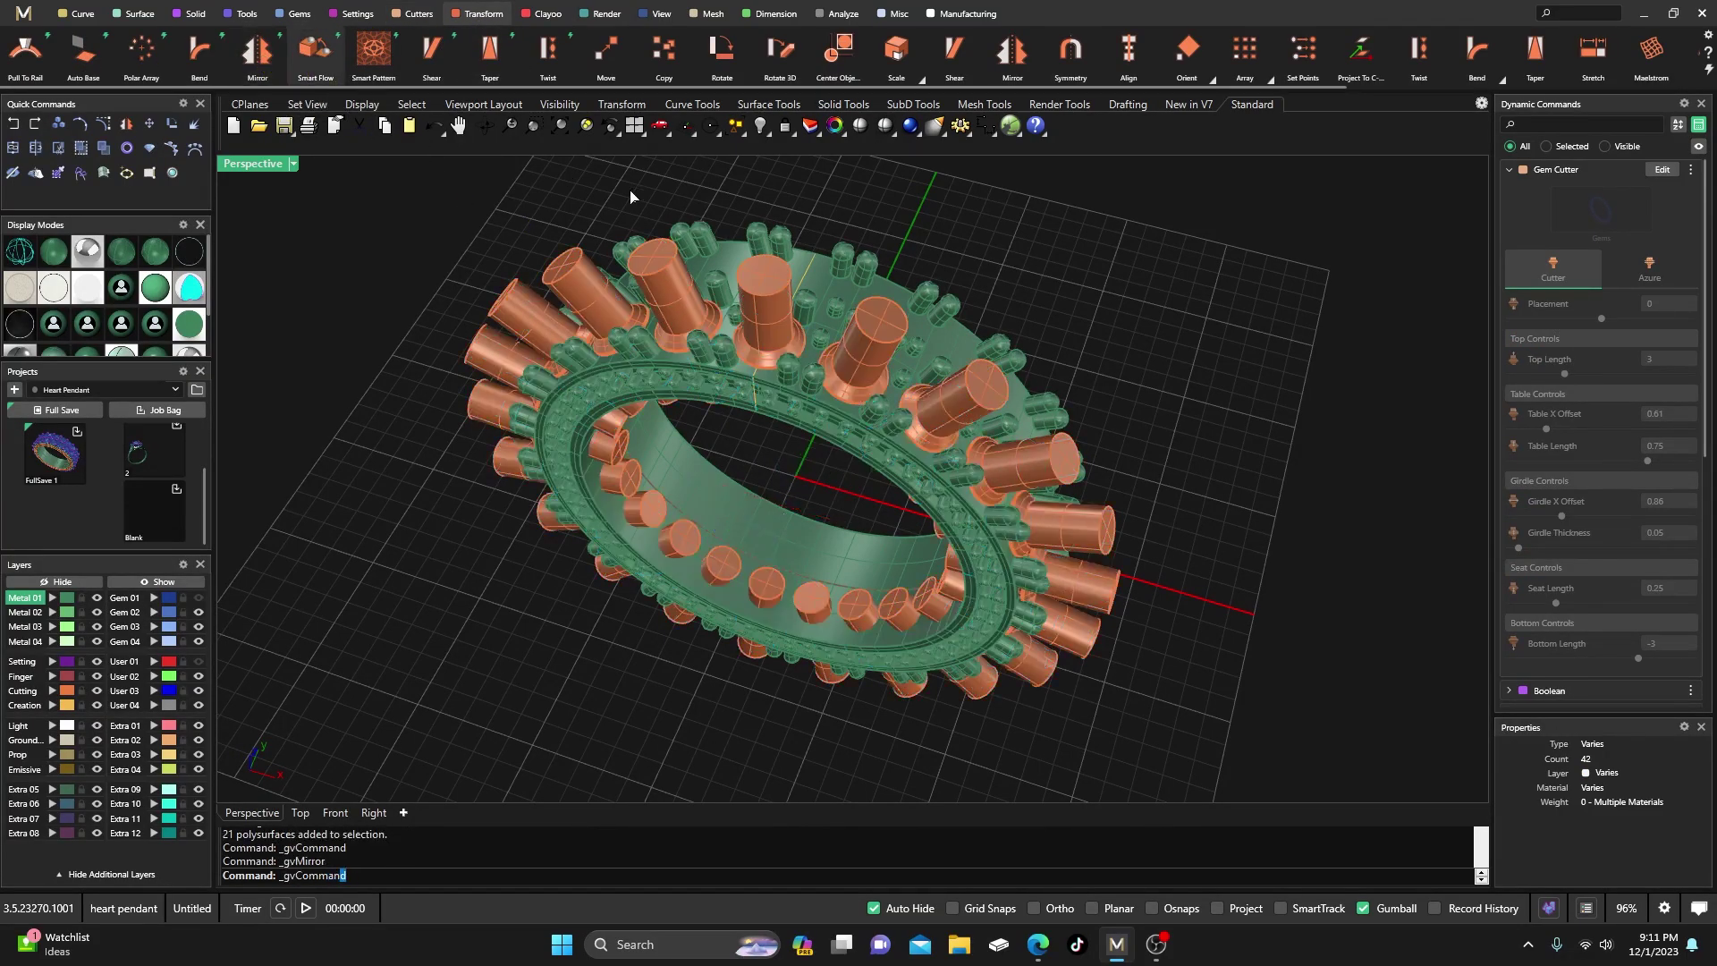
{"action": "left_click", "coordinate": [1686, 258]}
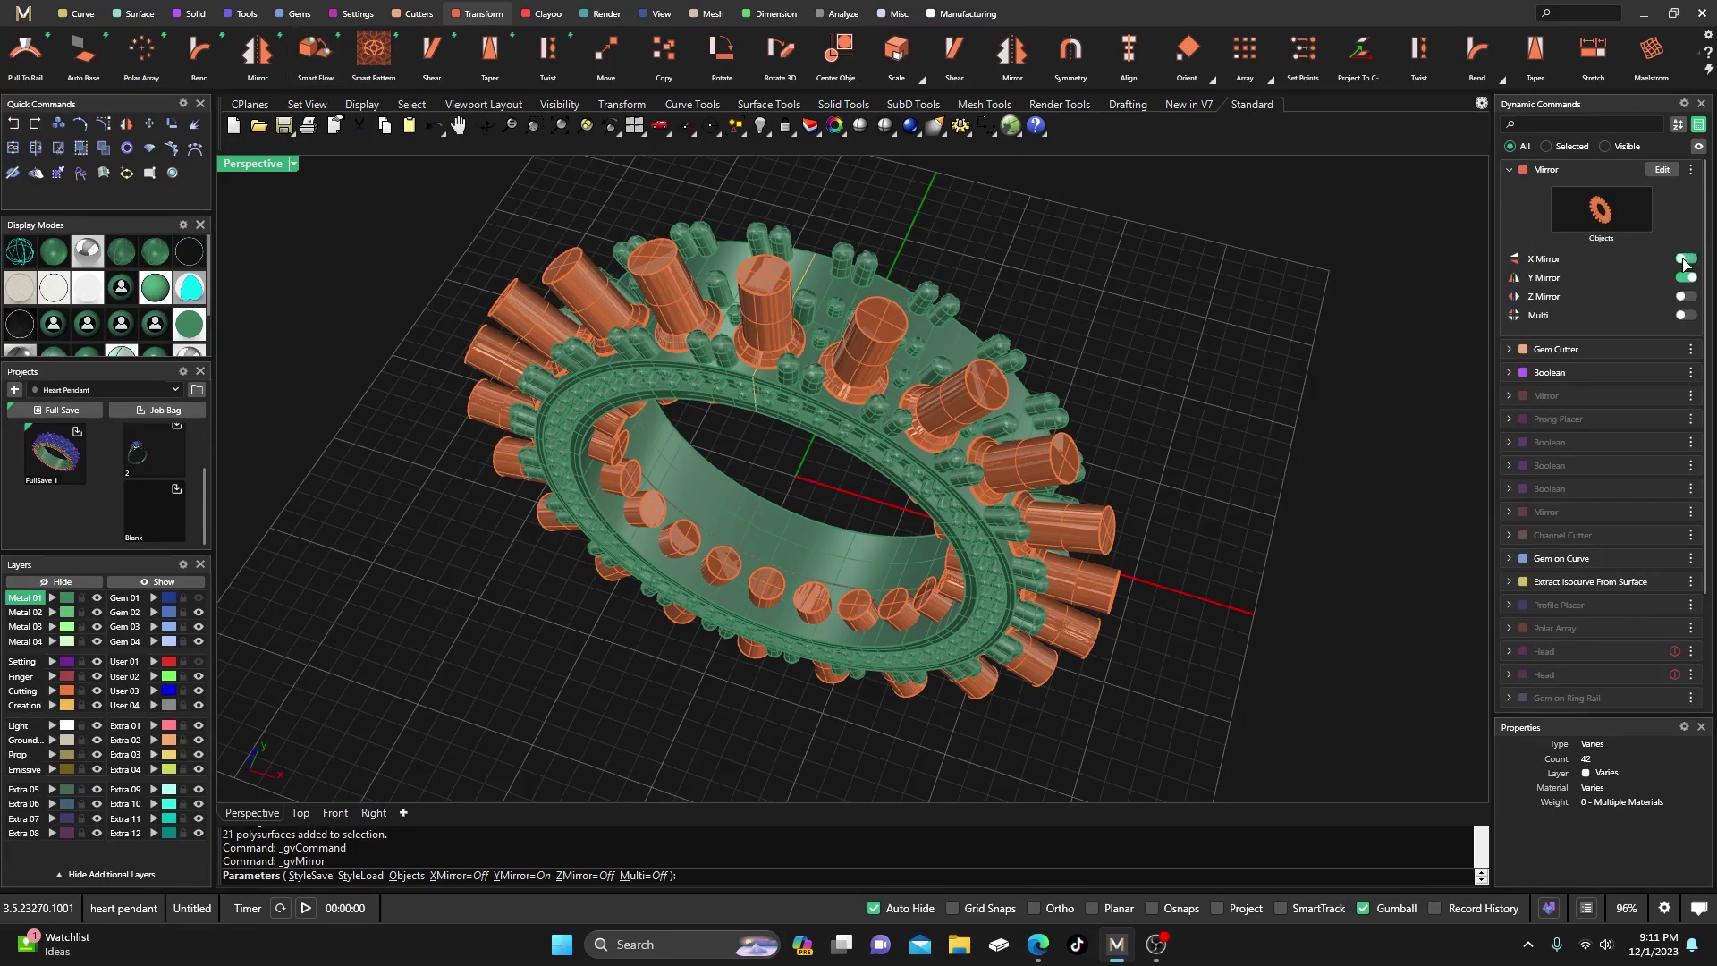
{"action": "left_click", "coordinate": [1686, 277]}
{"action": "right_click_drag", "start_coordinate": [1270, 358], "coordinate": [1204, 344]}
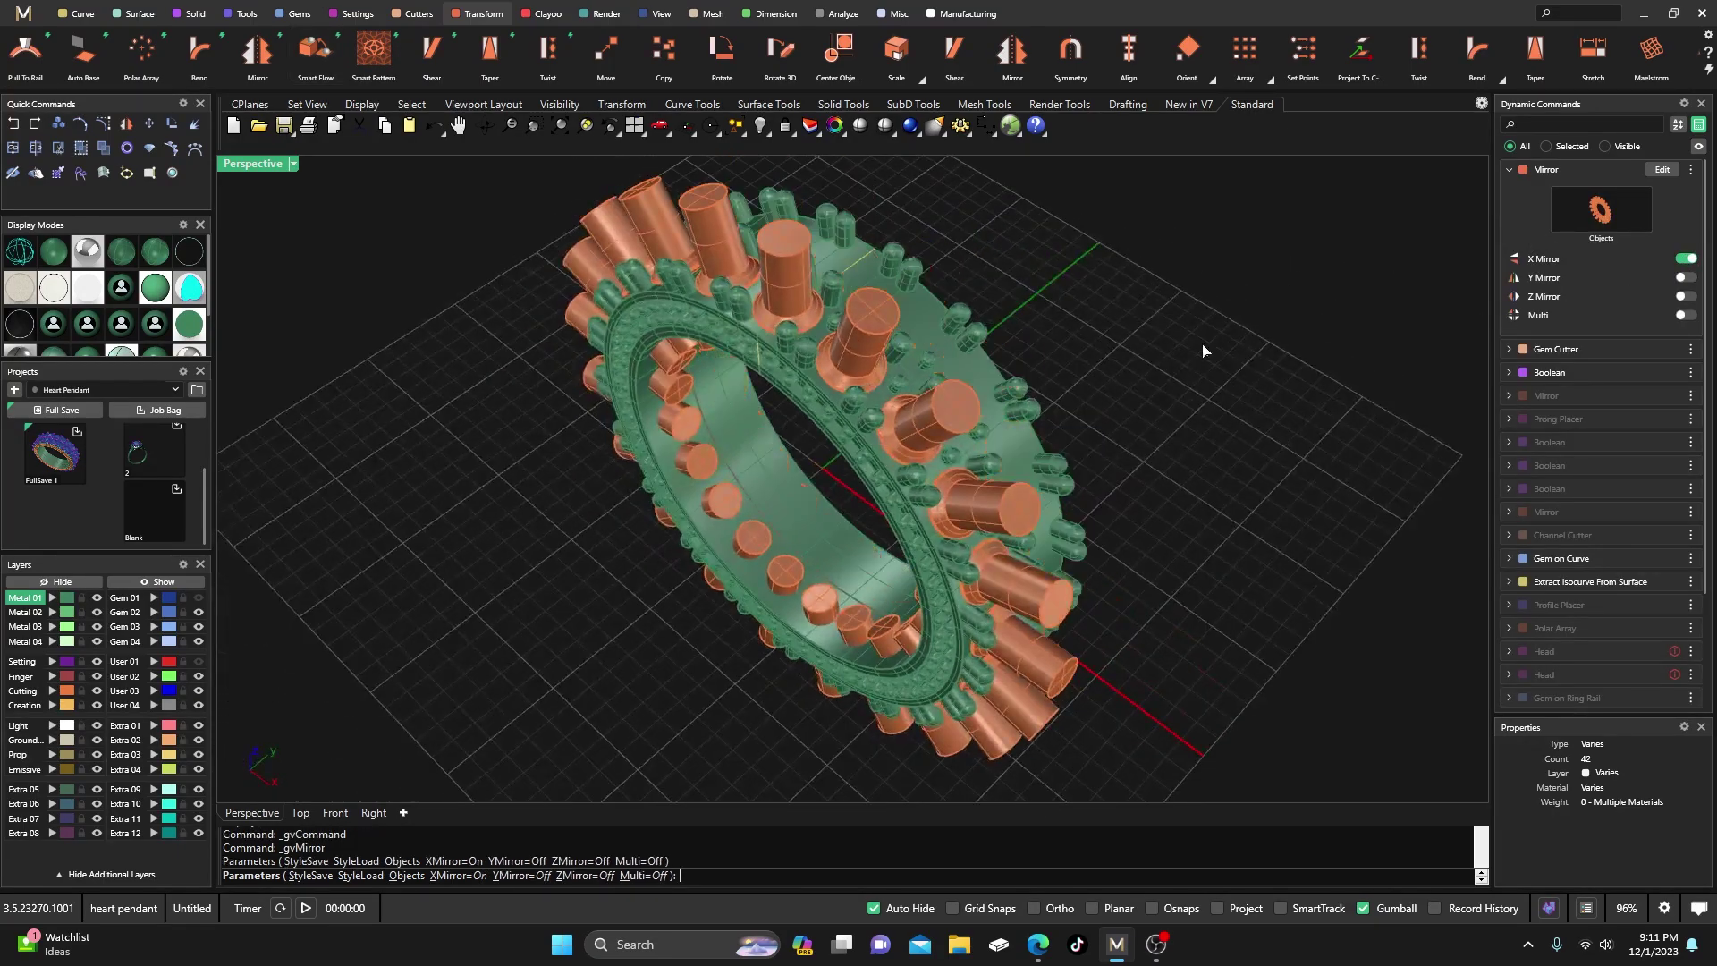
{"action": "key", "text": "Return"}
{"action": "right_click_drag", "start_coordinate": [1085, 394], "coordinate": [859, 299]}
{"action": "scroll", "coordinate": [1002, 428], "scroll_direction": "up", "scroll_amount": 3}
{"action": "scroll", "coordinate": [970, 394], "scroll_direction": "down", "scroll_amount": 4}
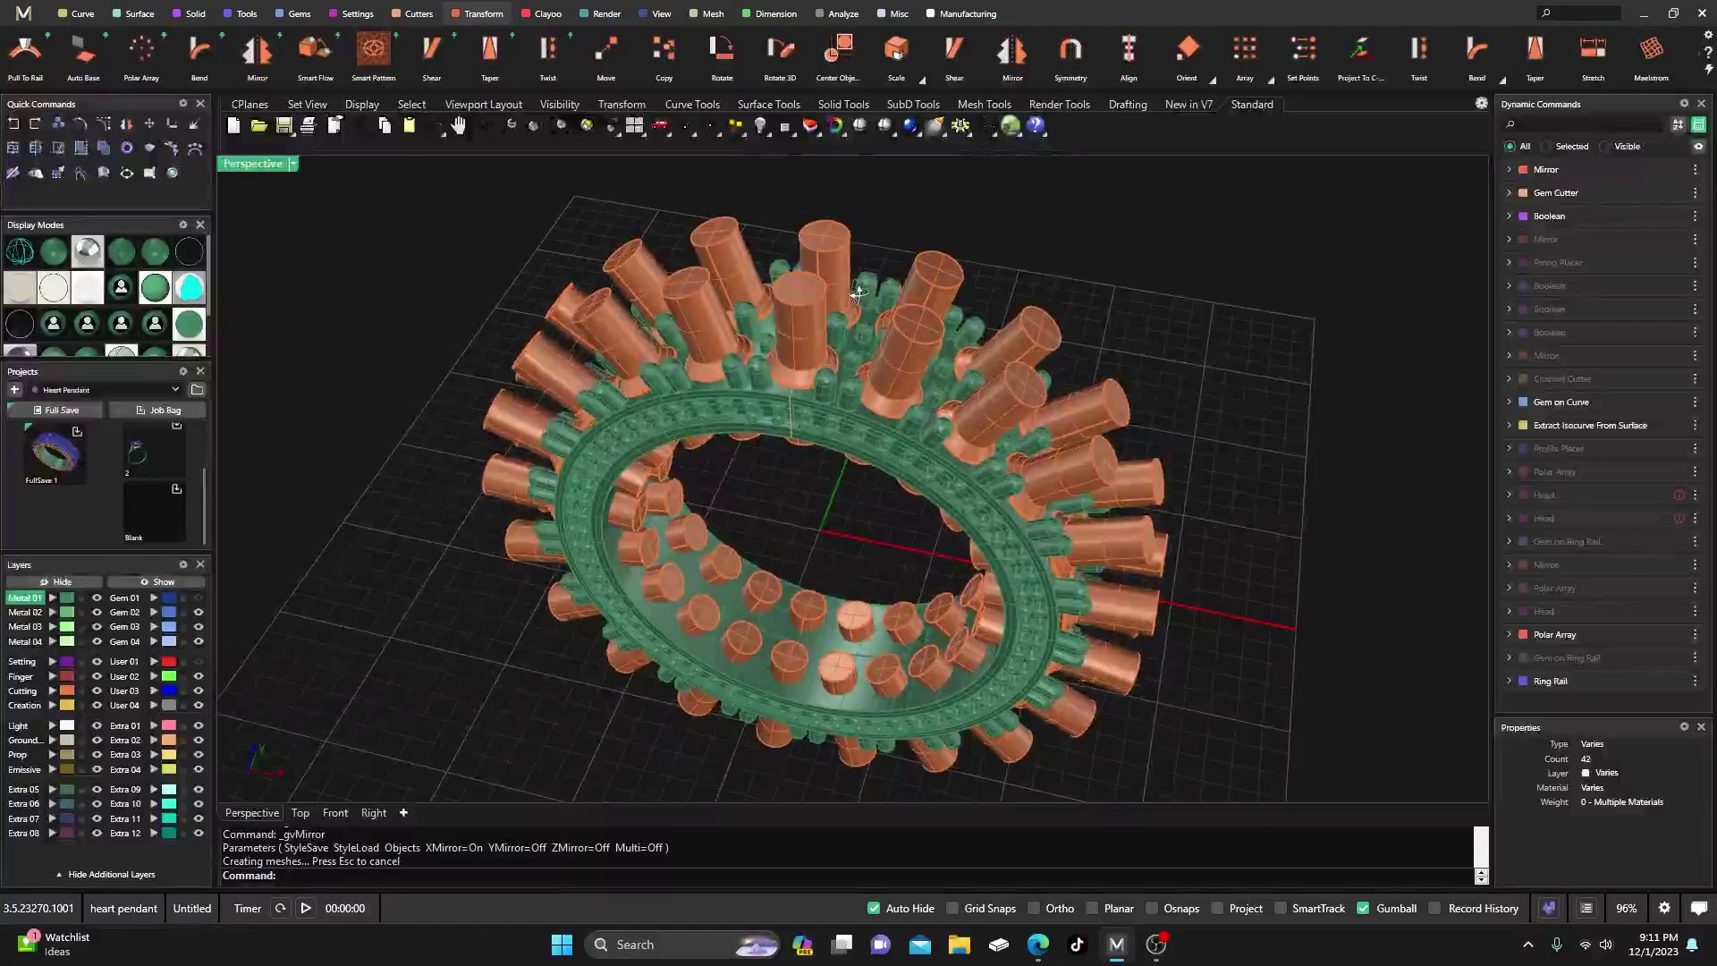
- Subtract both rows of gem cutters from the band with Boolean Difference
{"action": "left_click", "coordinate": [193, 14]}
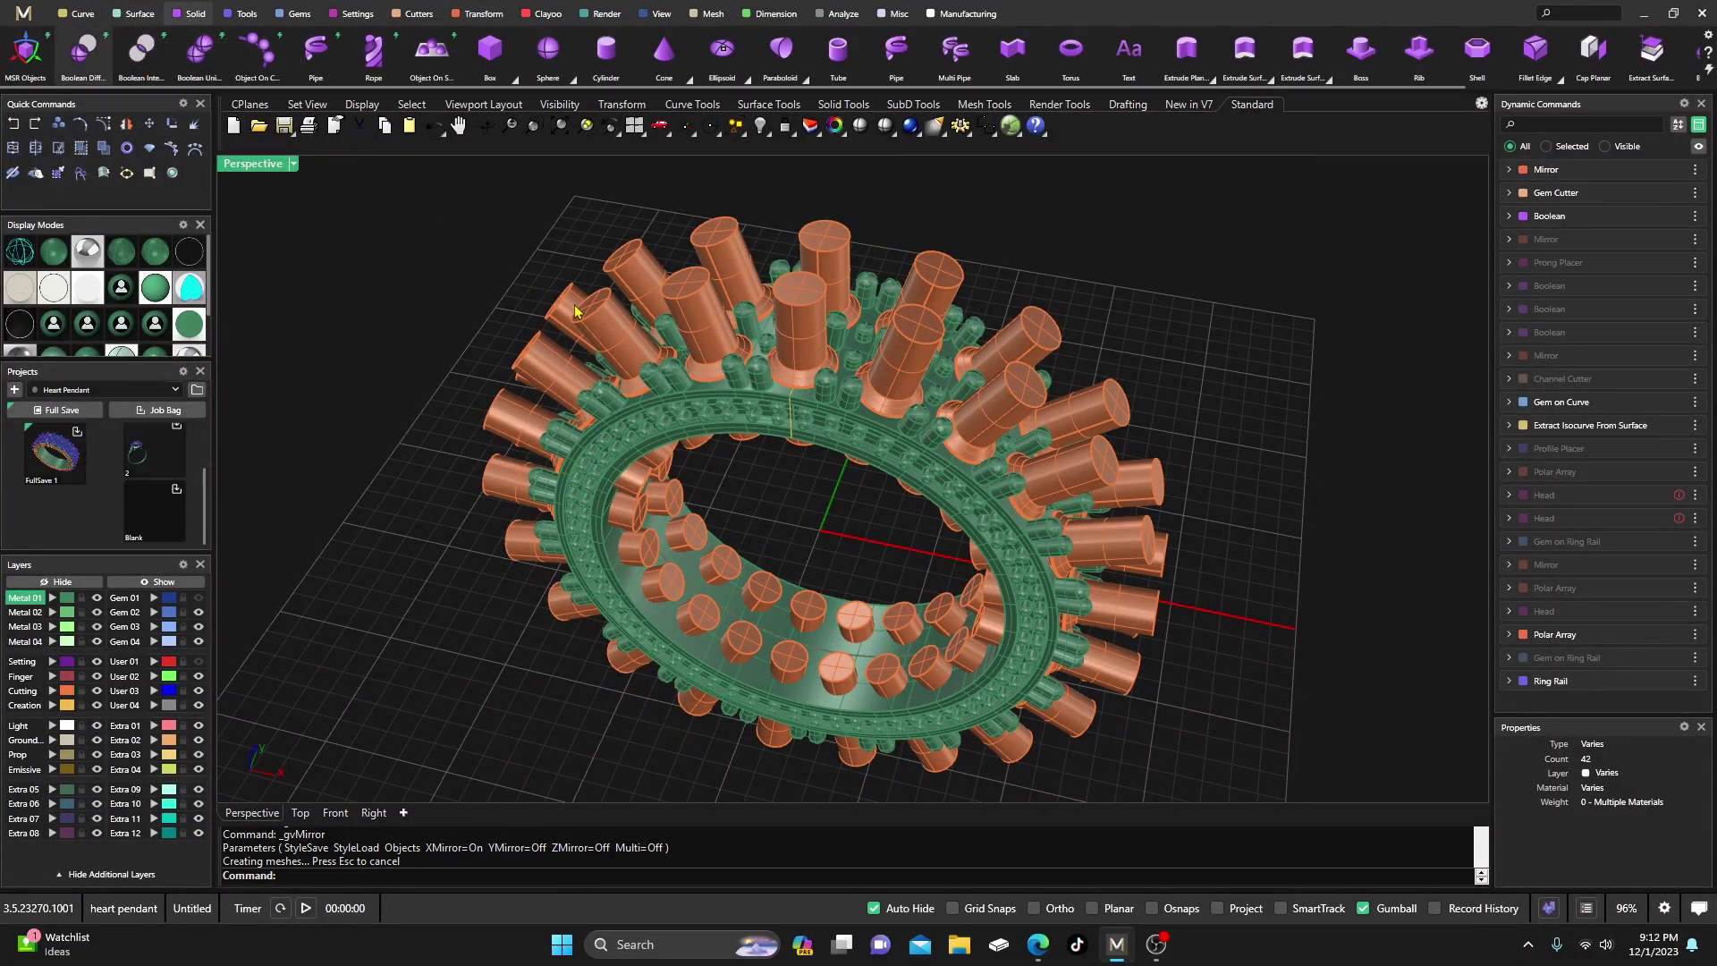
{"action": "scroll", "coordinate": [773, 402], "scroll_direction": "up", "scroll_amount": 3}
{"action": "double_click", "coordinate": [783, 400]}
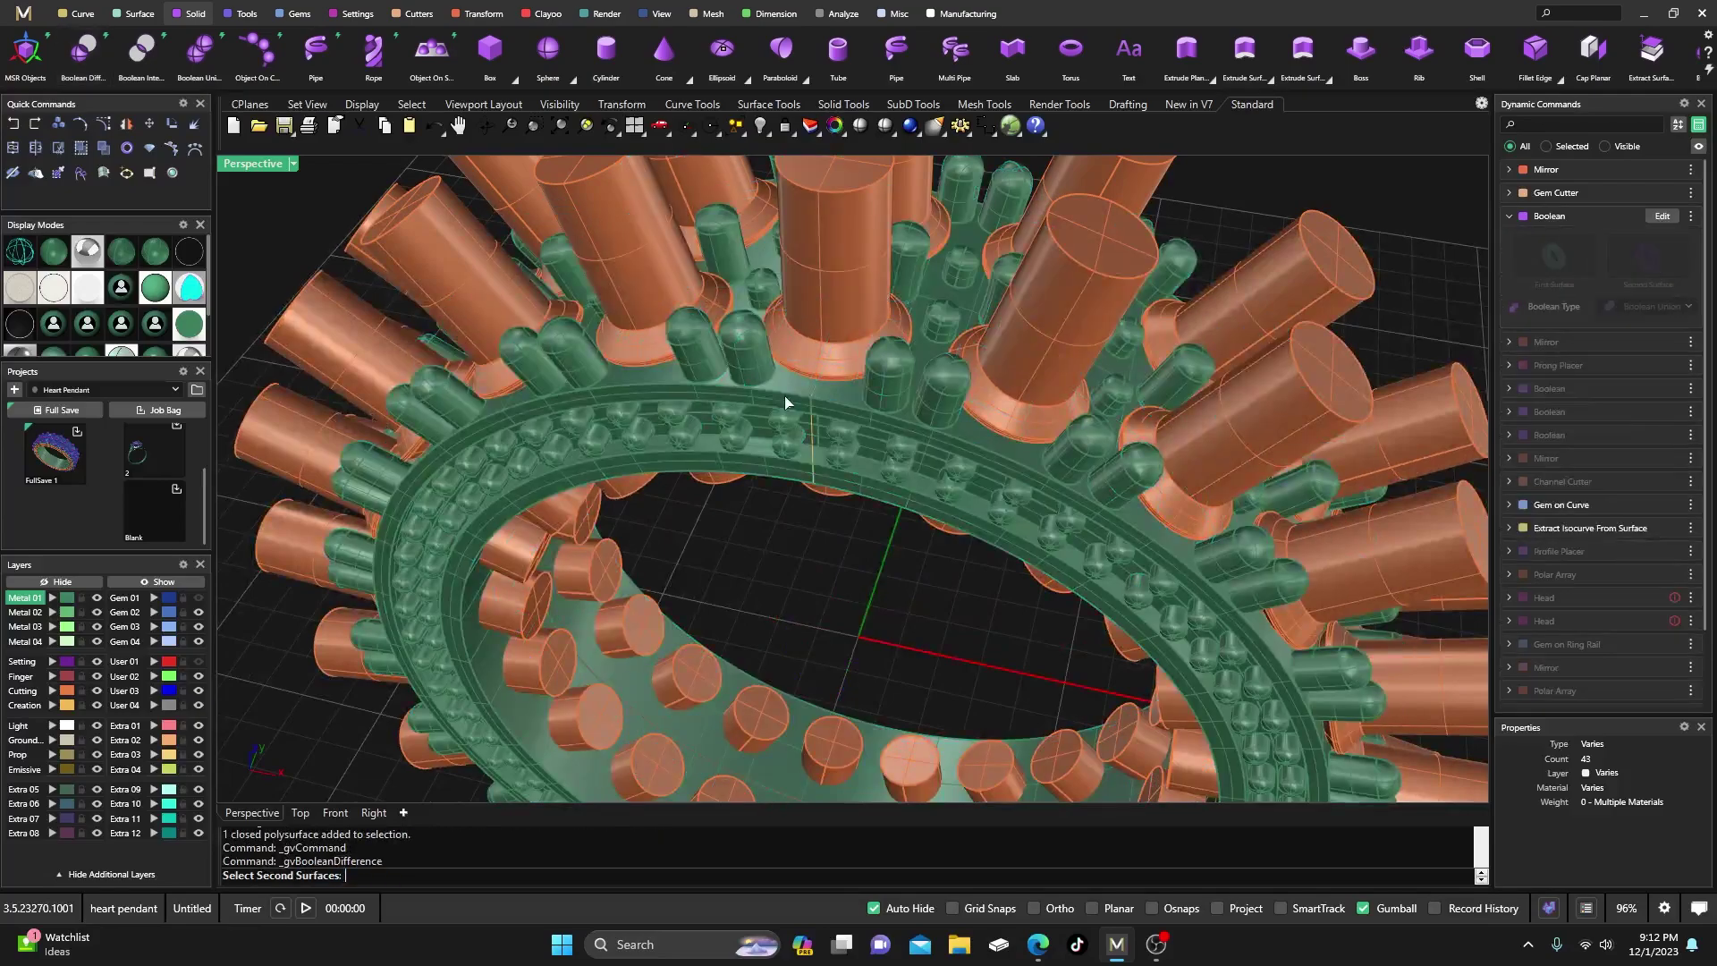
{"action": "left_click", "coordinate": [844, 228]}
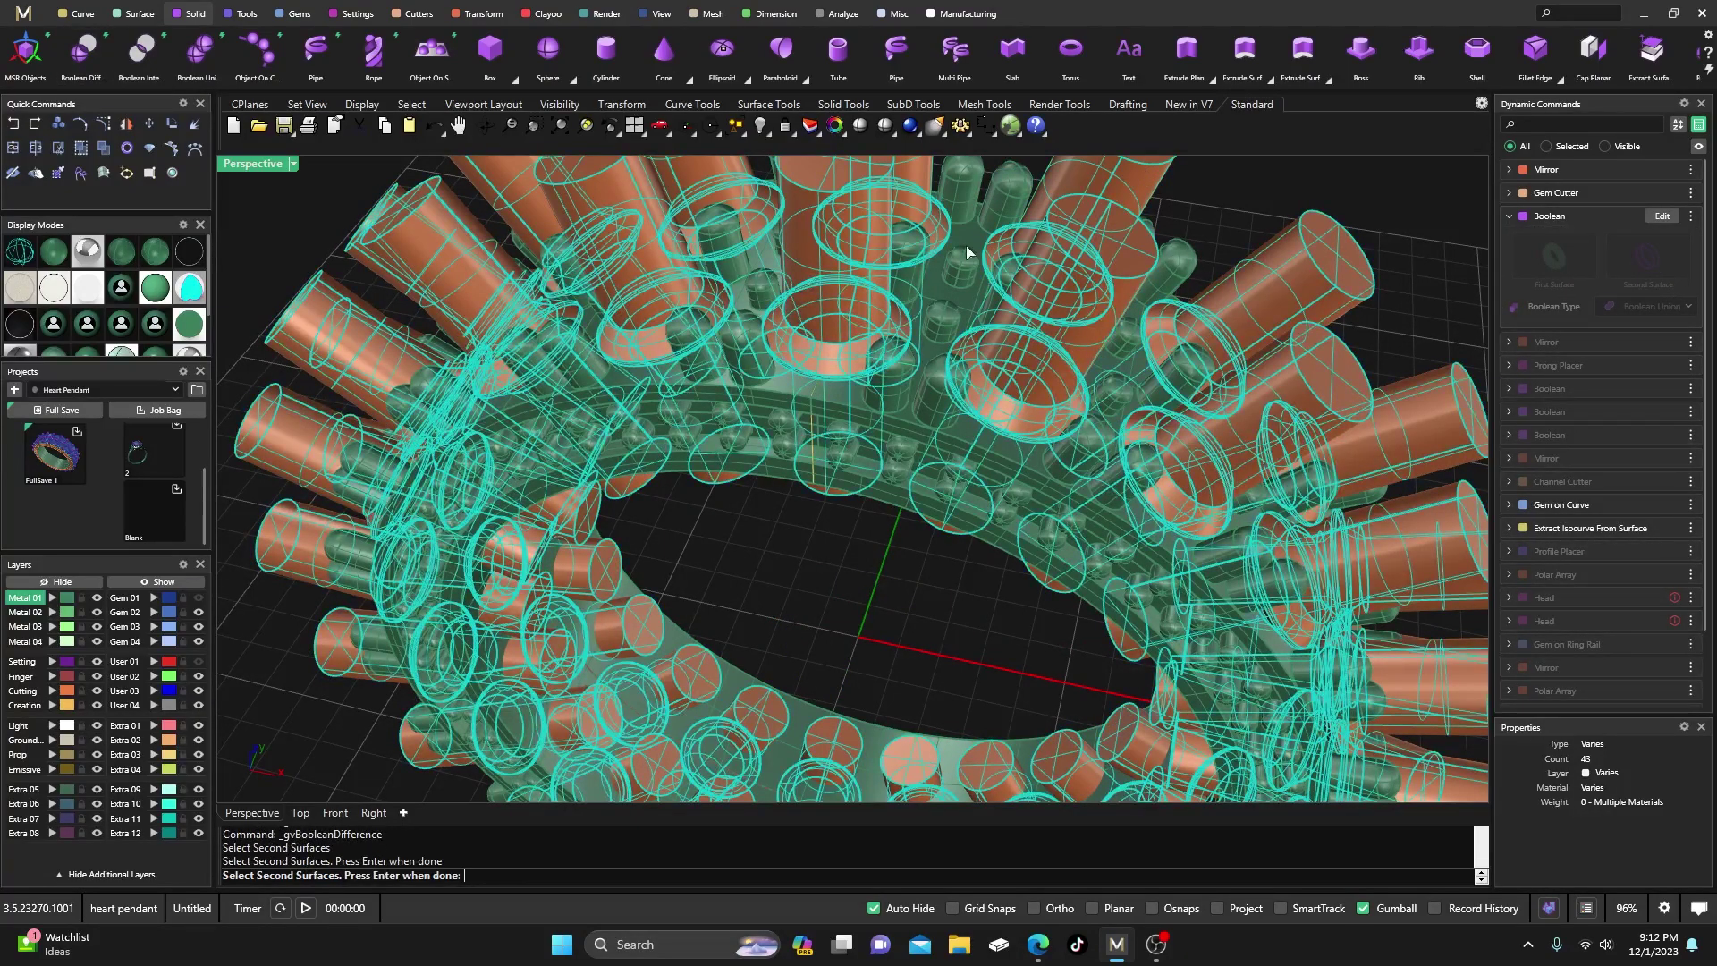
{"action": "left_click", "coordinate": [884, 287]}
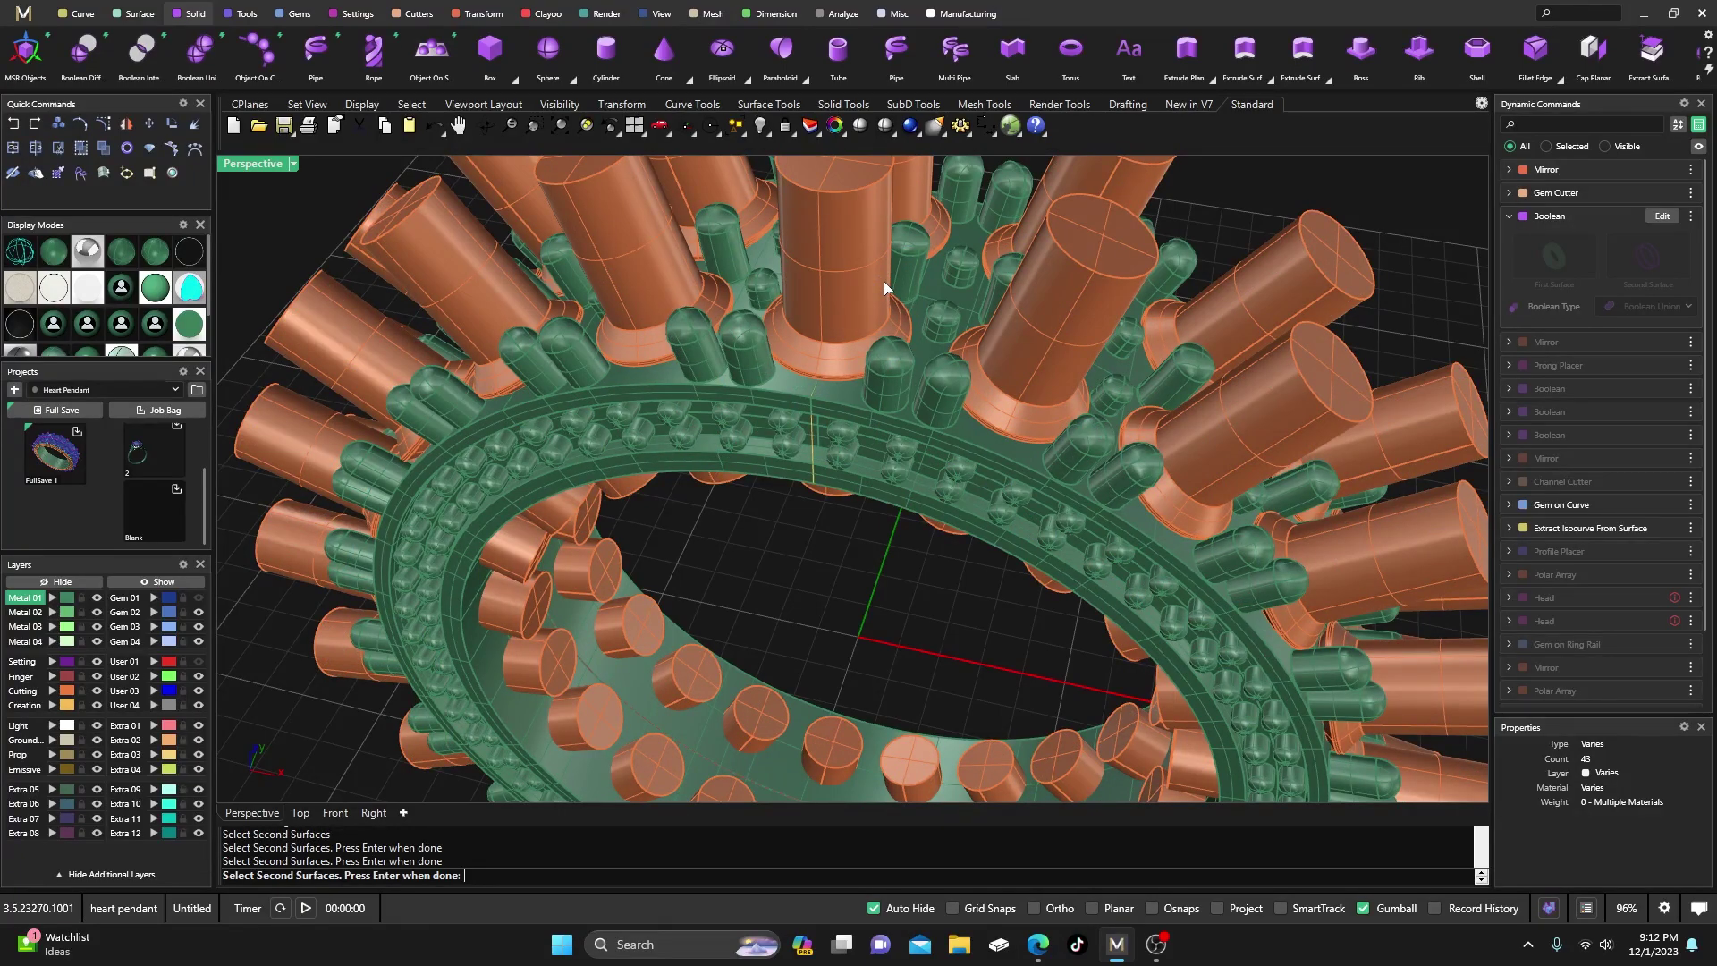
{"action": "key", "text": "Return"}
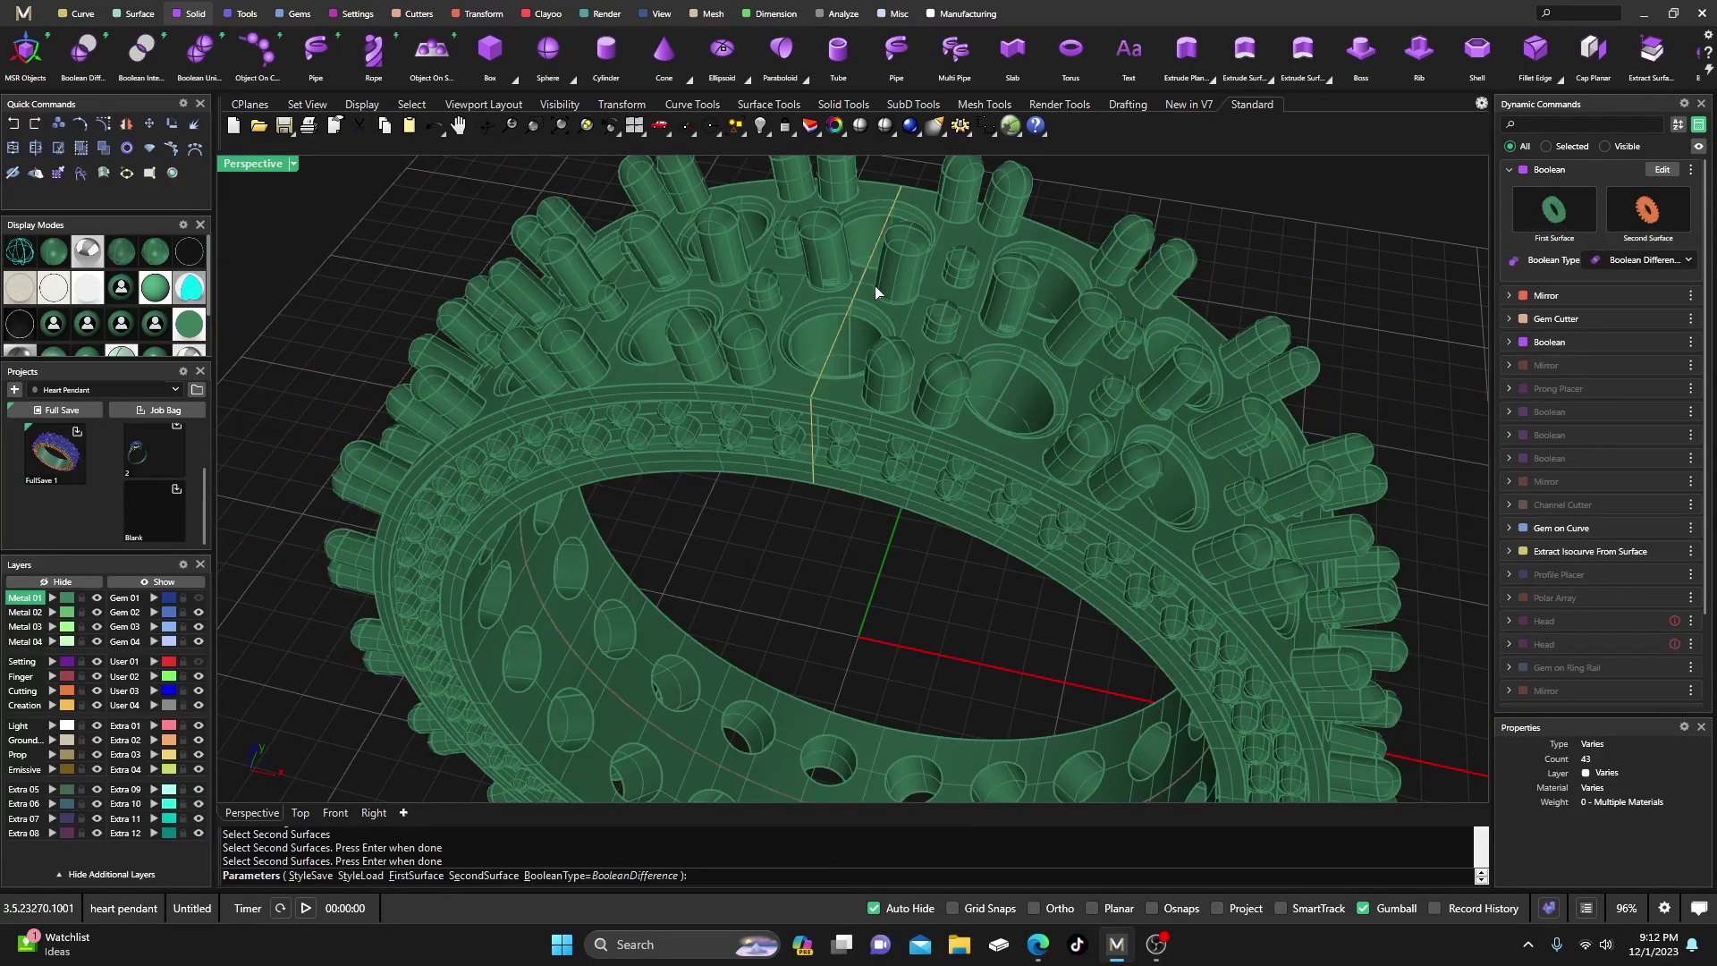
{"action": "scroll", "coordinate": [1010, 331], "scroll_direction": "up", "scroll_amount": 3}
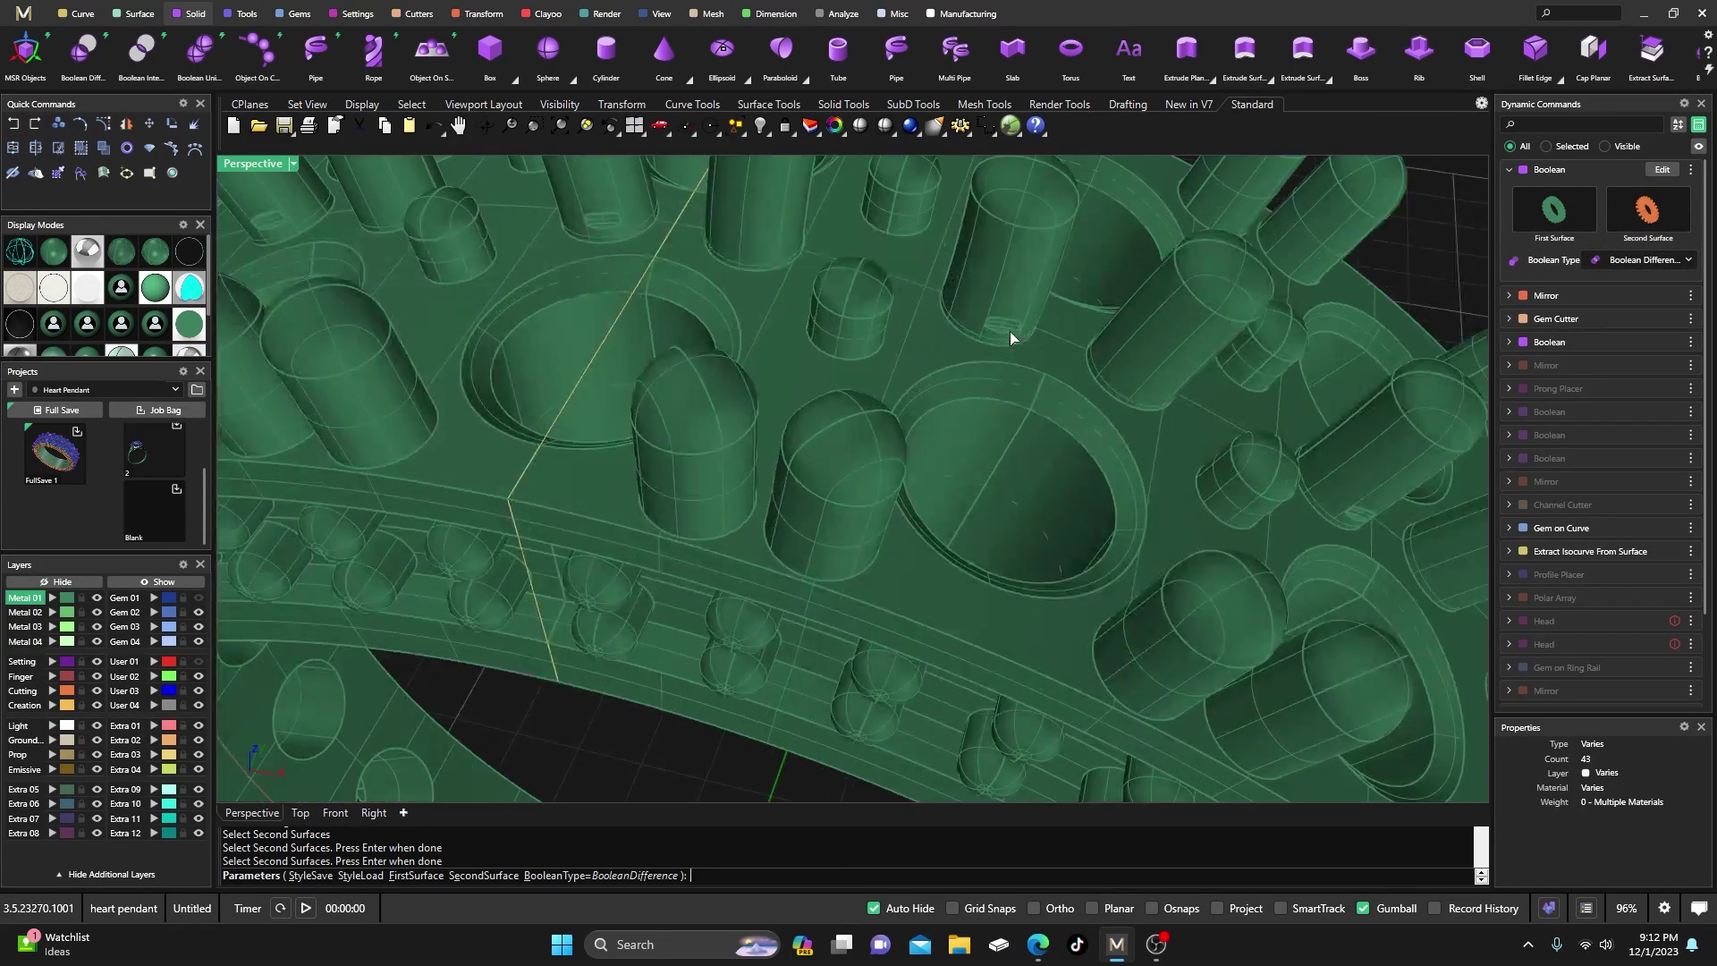
{"action": "scroll", "coordinate": [1003, 331], "scroll_direction": "down", "scroll_amount": 5}
{"action": "scroll", "coordinate": [982, 333], "scroll_direction": "up", "scroll_amount": 2}
{"action": "right_click_drag", "start_coordinate": [982, 333], "coordinate": [892, 314]}
{"action": "key", "text": "Return"}
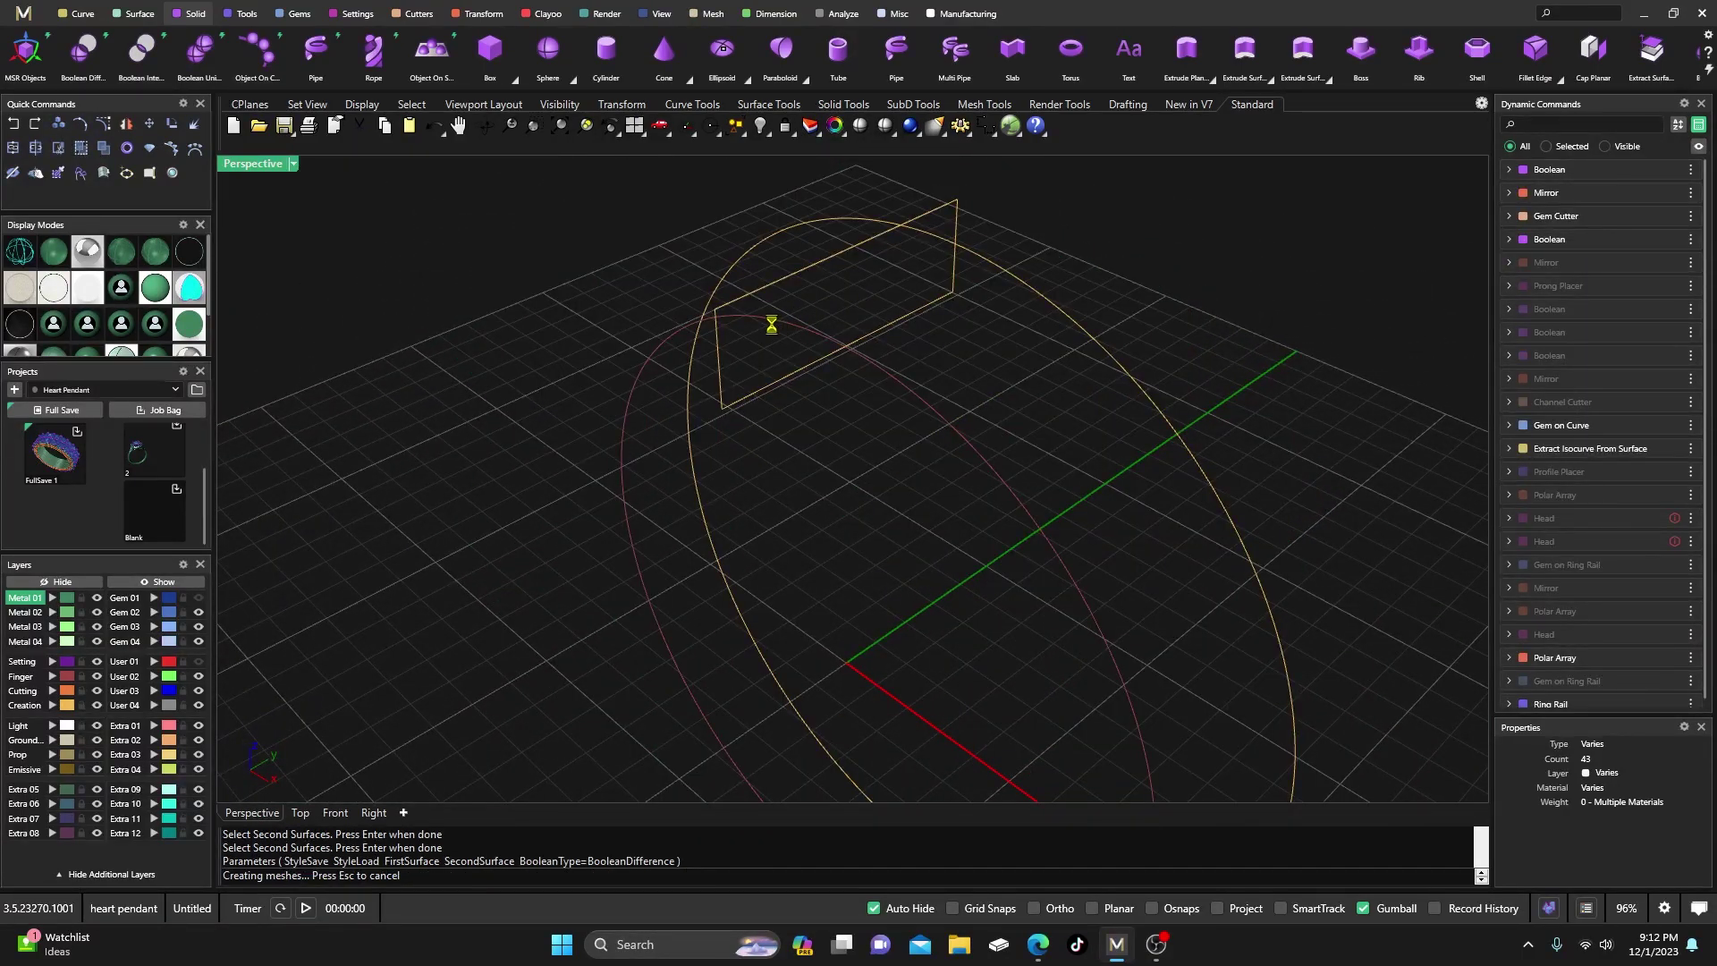
{"action": "right_click_drag", "start_coordinate": [767, 332], "coordinate": [781, 370]}
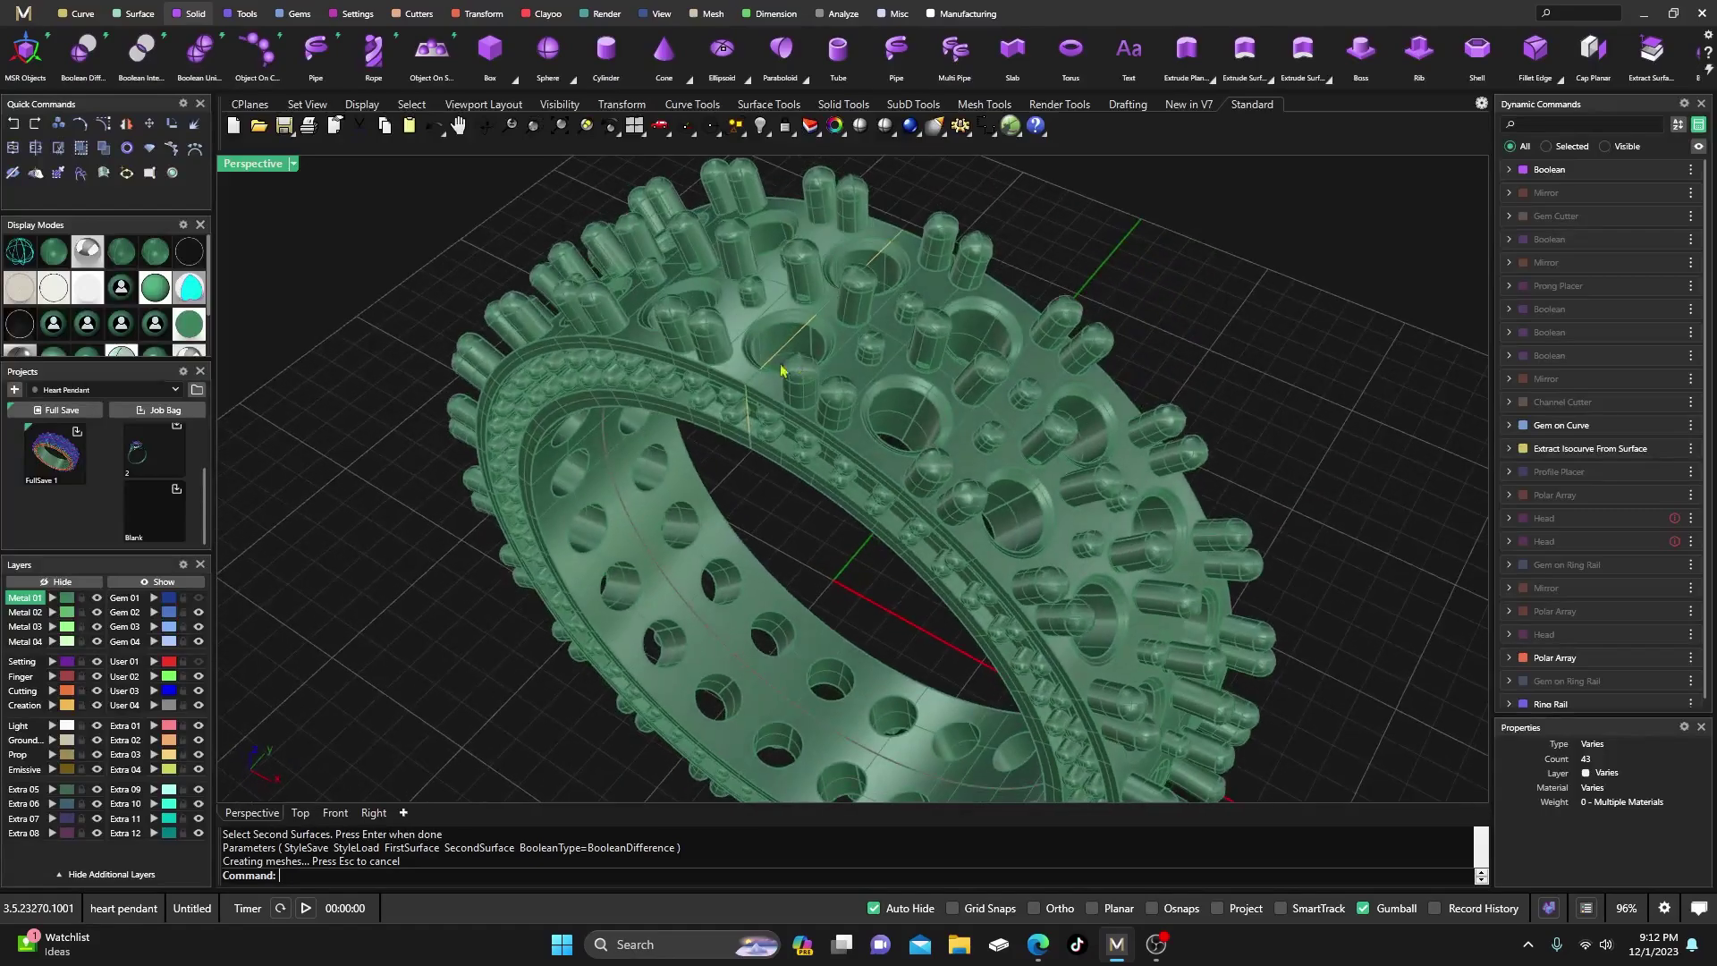
- Show the Gem 01 layer and add Gem Cutters to the small gems between the two main rows
{"action": "left_click", "coordinate": [199, 597]}
{"action": "scroll", "coordinate": [897, 334], "scroll_direction": "up", "scroll_amount": 5}
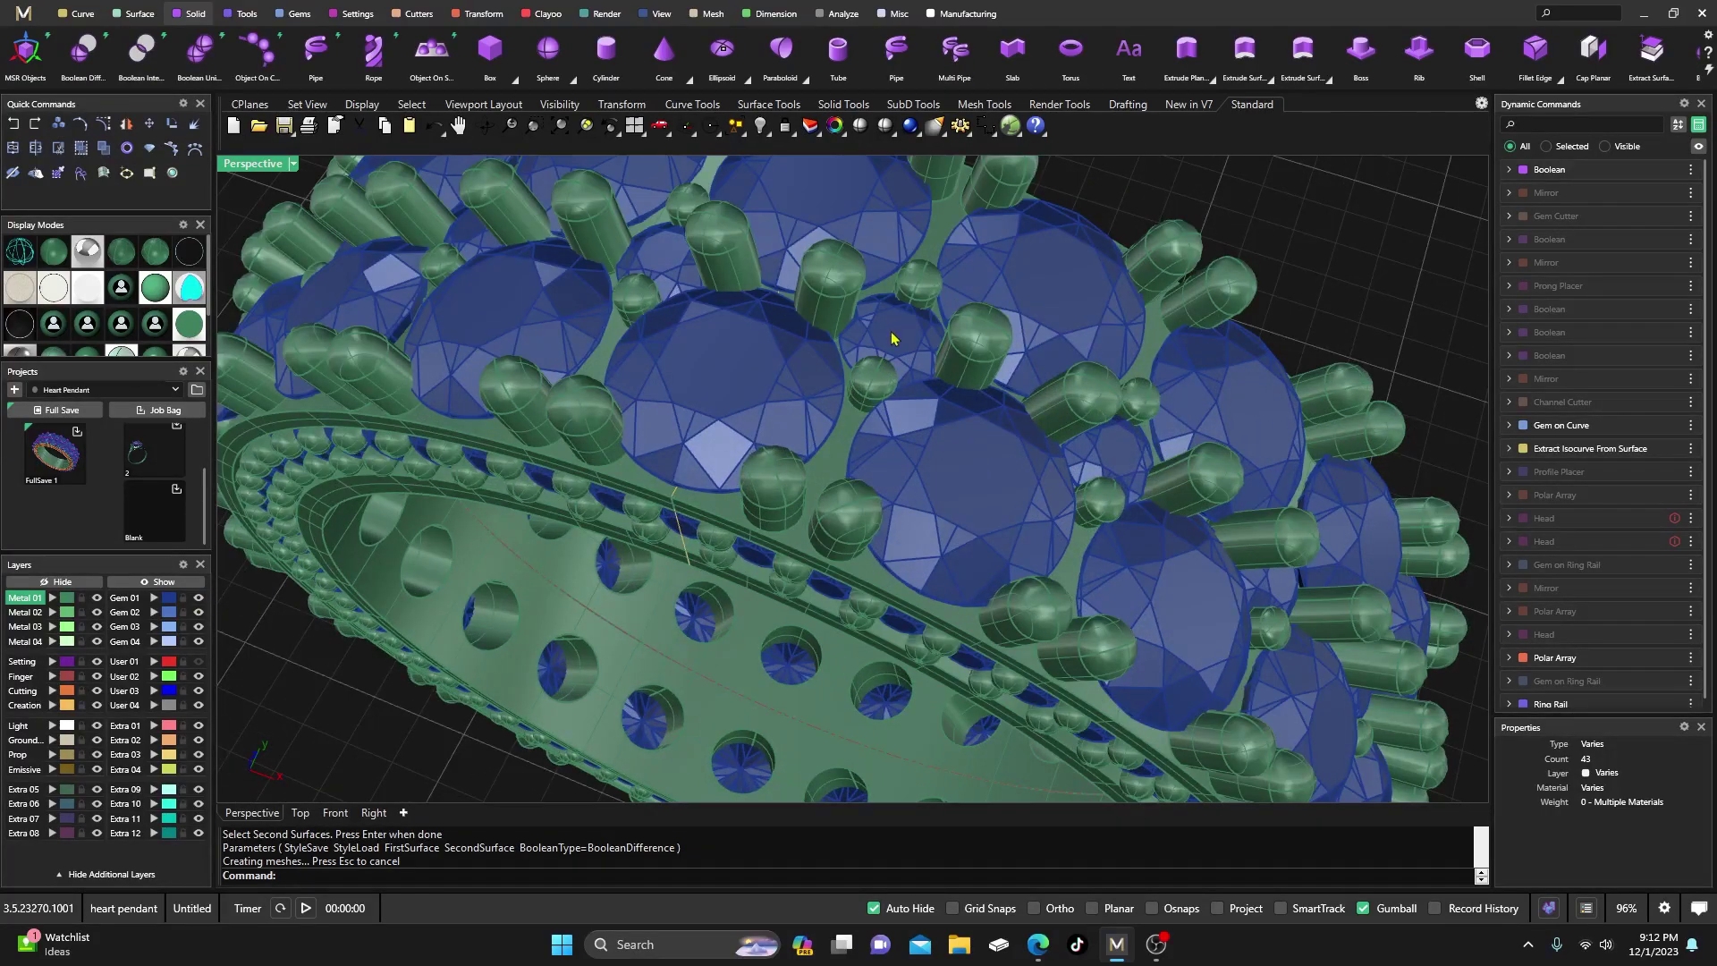
{"action": "left_click", "coordinate": [892, 338]}
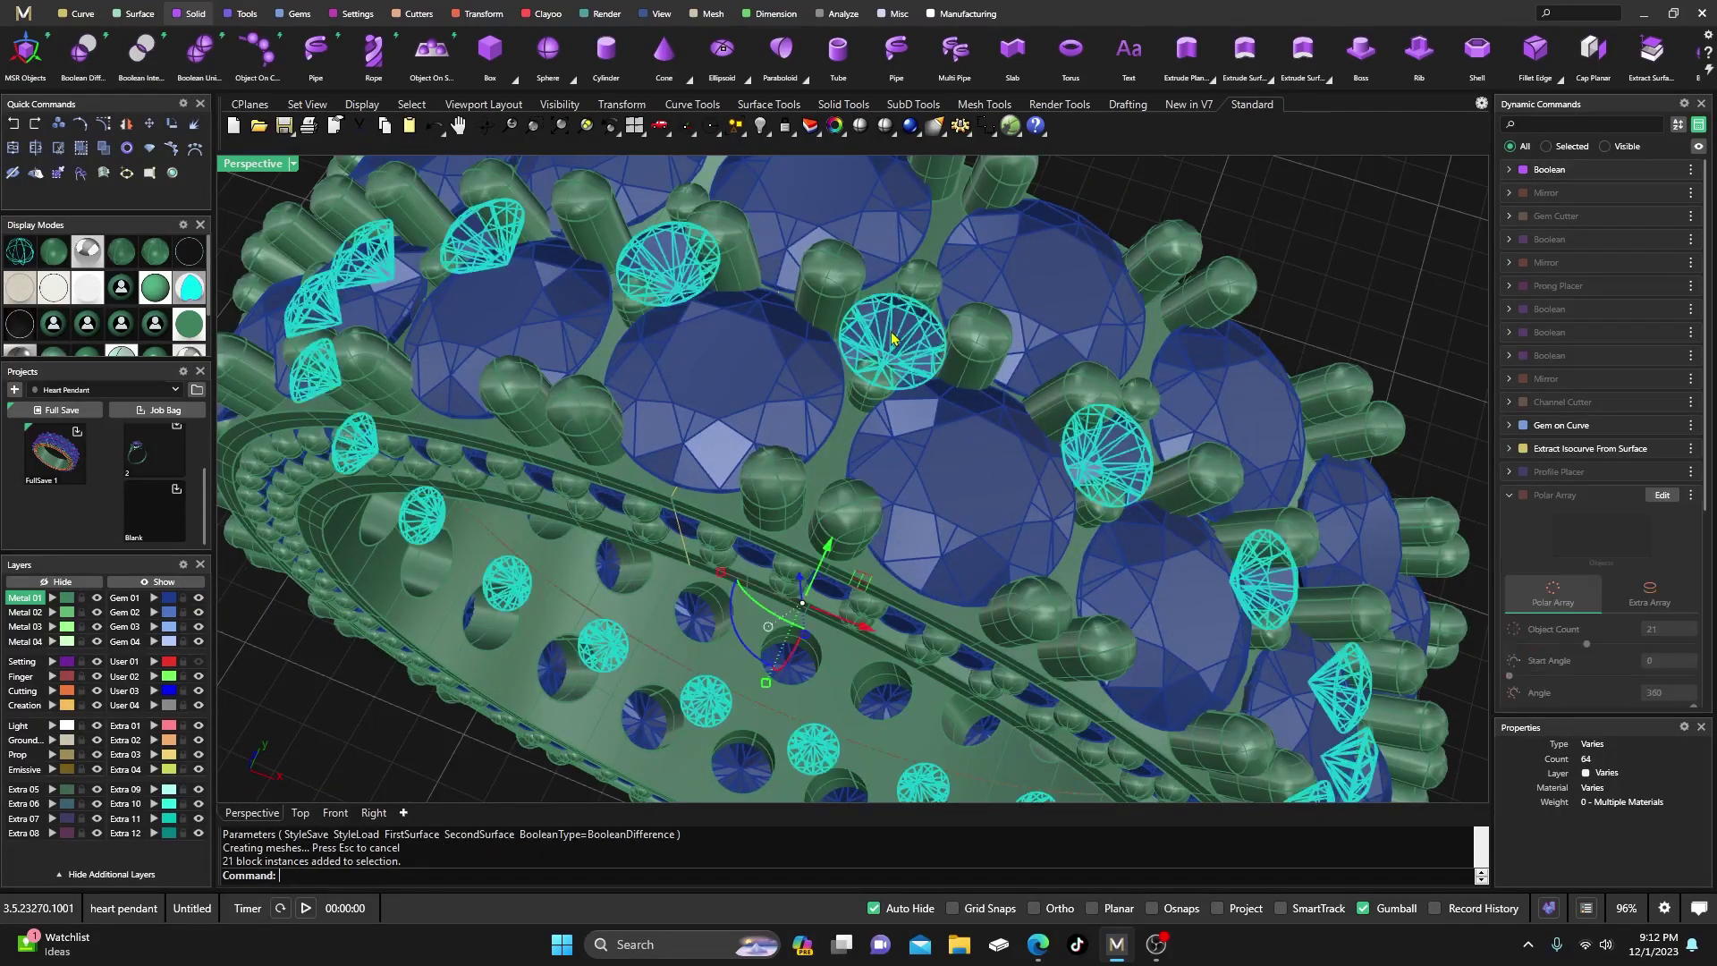
{"action": "left_click", "coordinate": [419, 15]}
{"action": "left_click", "coordinate": [258, 50]}
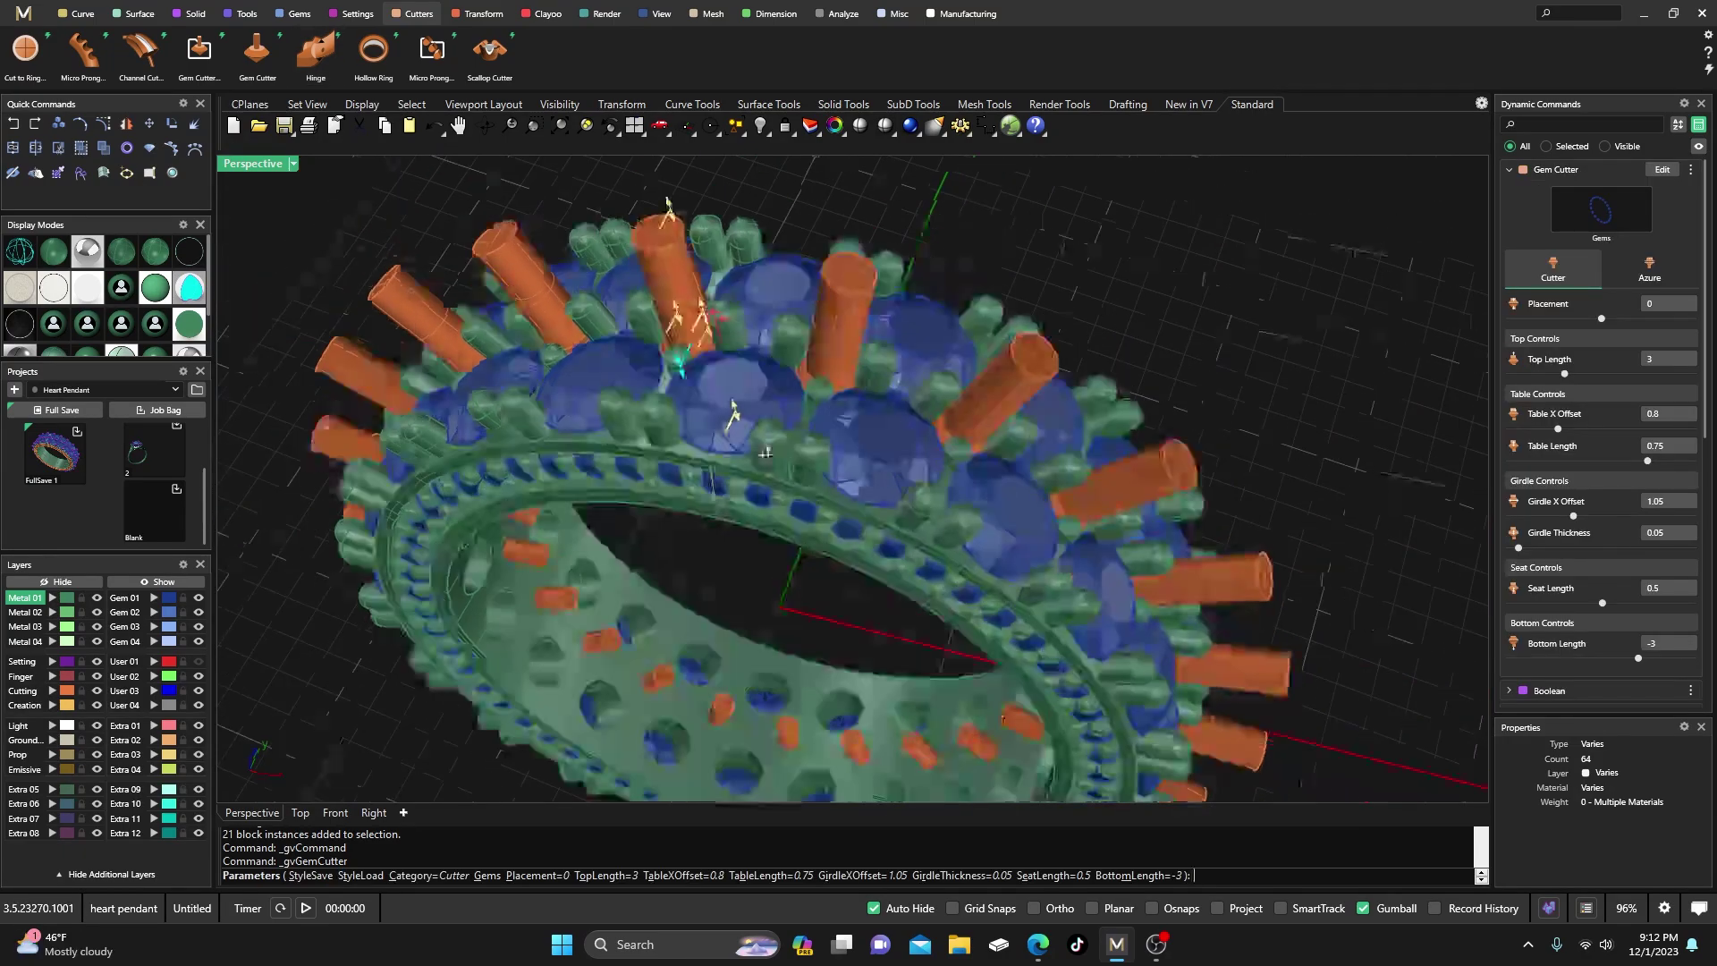
- In shaded display with the Gem 01 layer hidden, set the small cutters' Girdle X Offset to 0.85 and Table X Offset to 0.6
{"action": "left_click", "coordinate": [19, 252]}
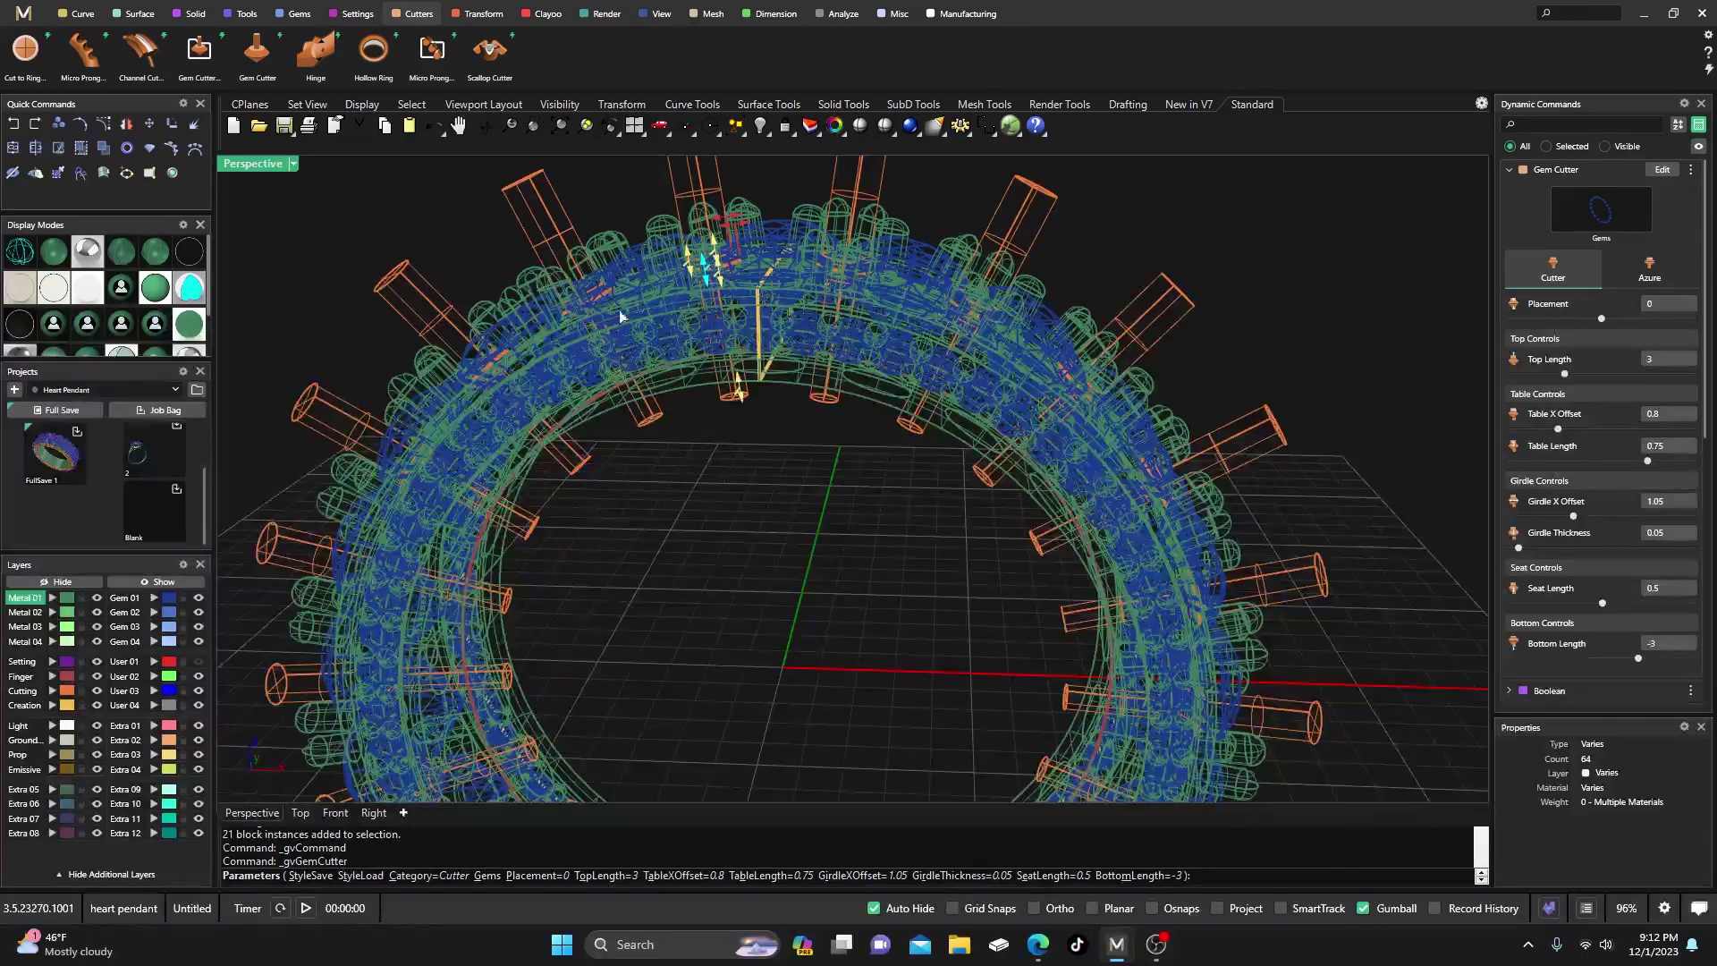
{"action": "scroll", "coordinate": [735, 298], "scroll_direction": "up", "scroll_amount": 5}
{"action": "right_click_drag", "start_coordinate": [735, 297], "coordinate": [766, 385]}
{"action": "scroll", "coordinate": [761, 427], "scroll_direction": "up", "scroll_amount": 5}
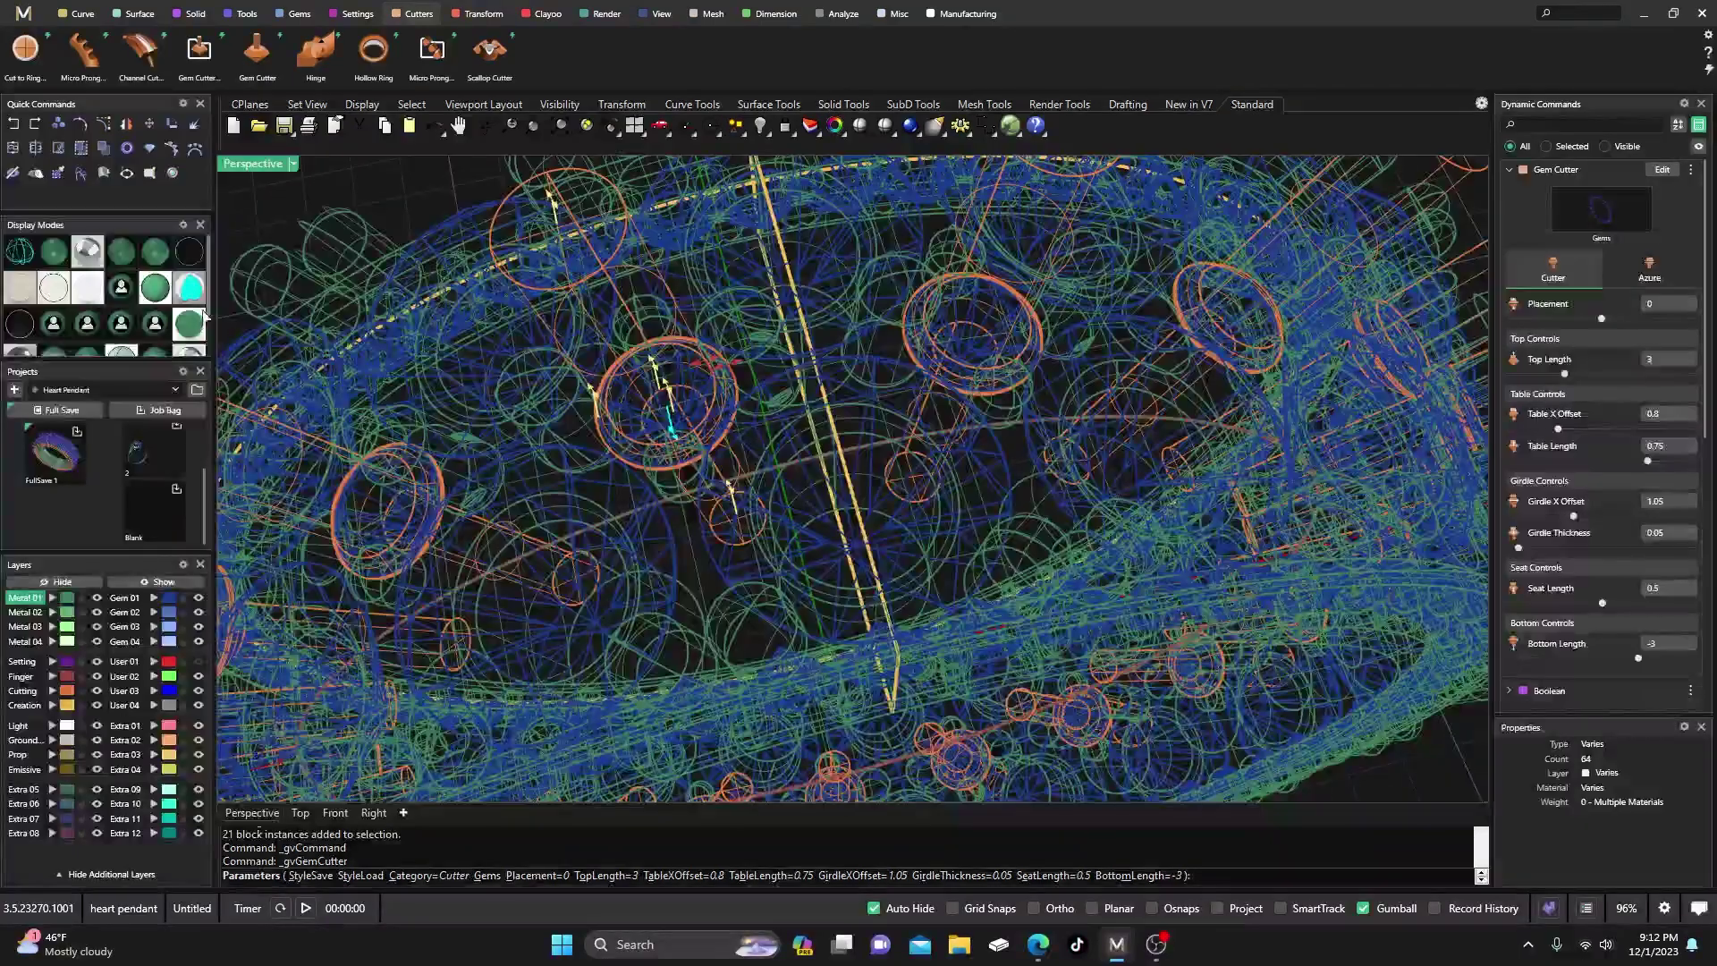
{"action": "left_click", "coordinate": [53, 254]}
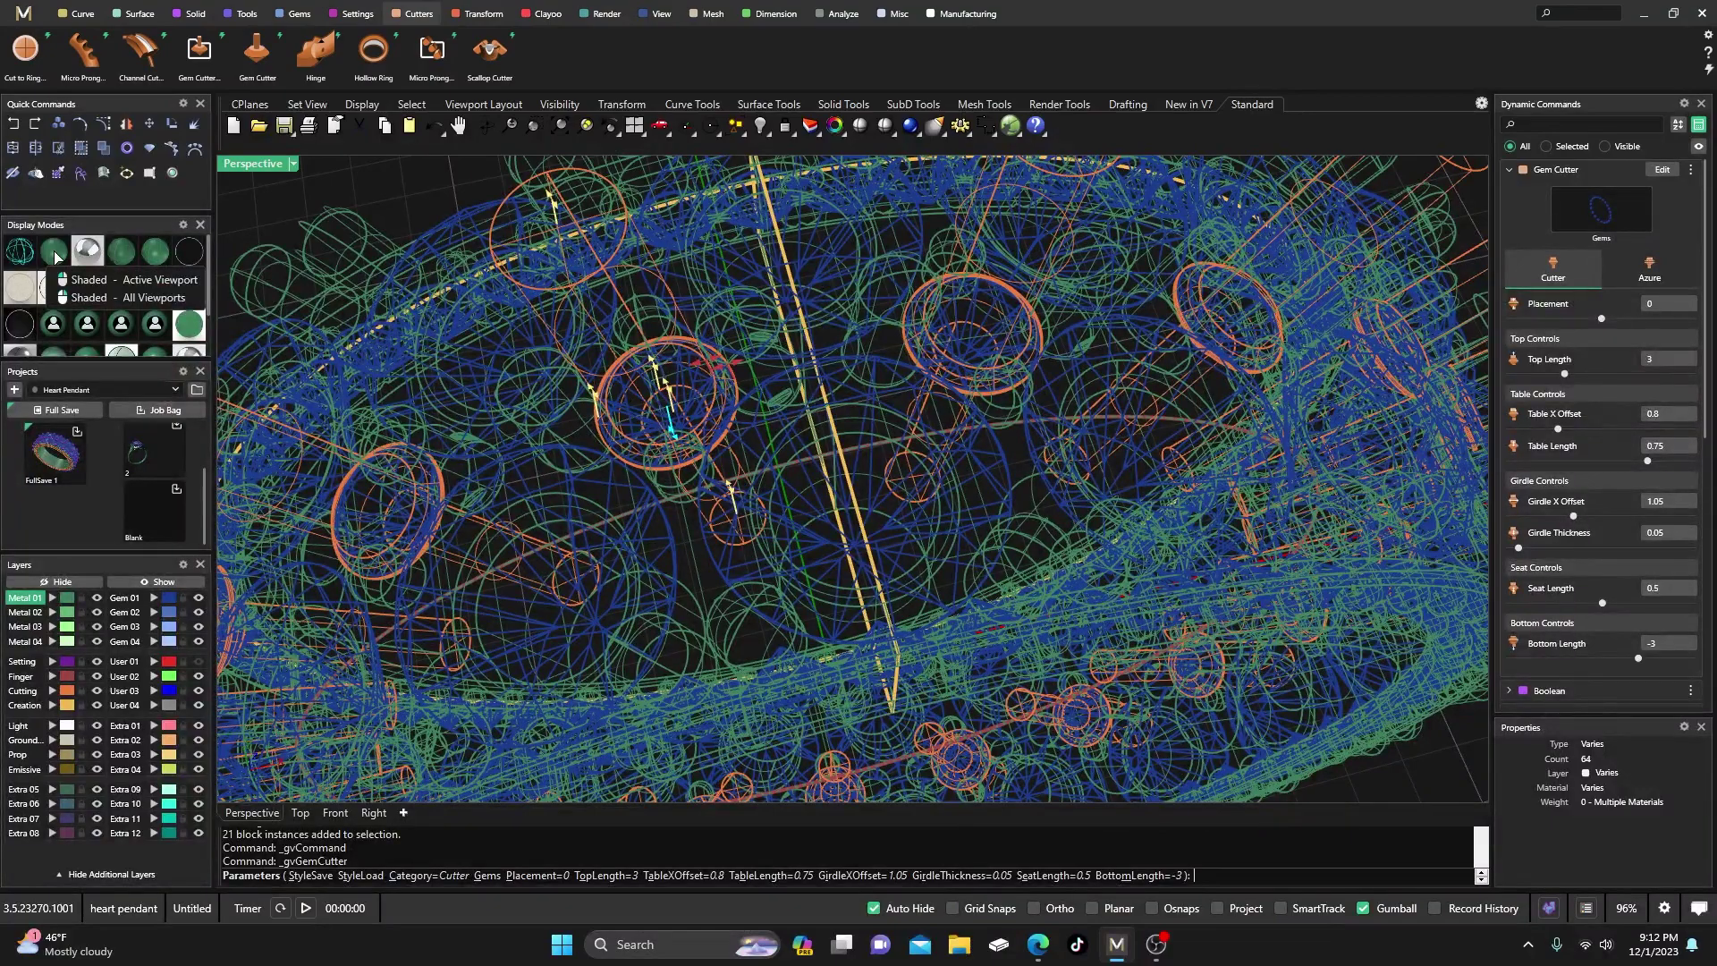
{"action": "left_click", "coordinate": [198, 600]}
{"action": "scroll", "coordinate": [751, 405], "scroll_direction": "up", "scroll_amount": 6}
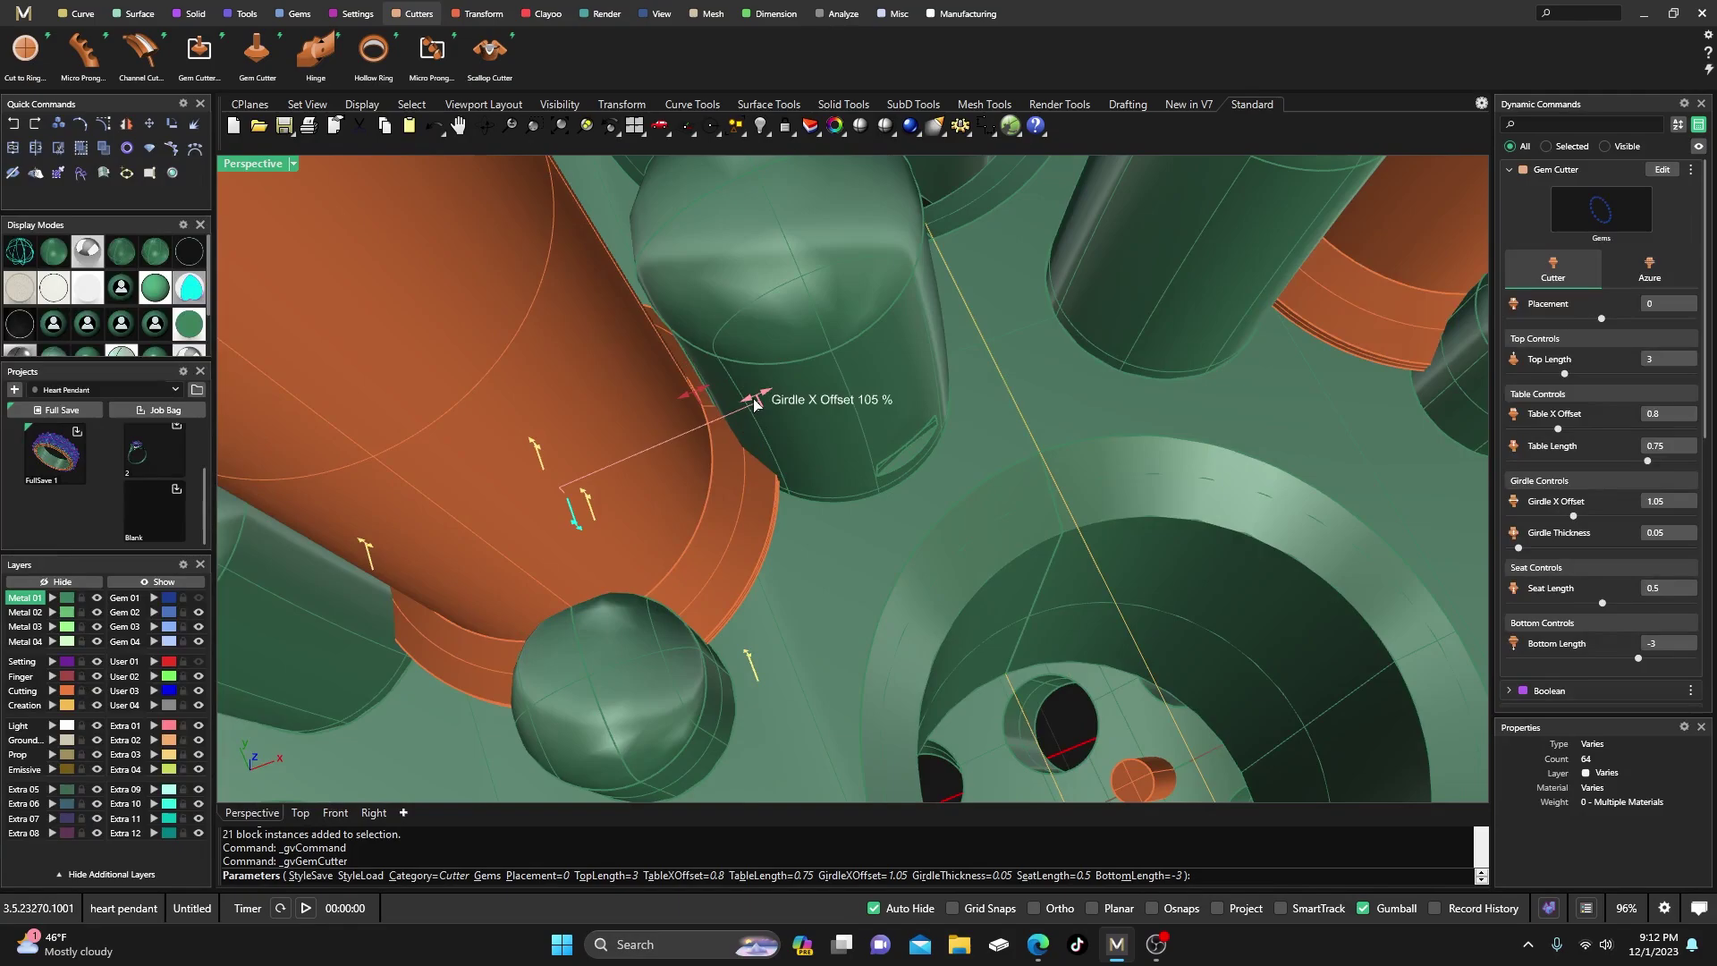
{"action": "left_click_drag", "start_coordinate": [754, 402], "coordinate": [715, 412]}
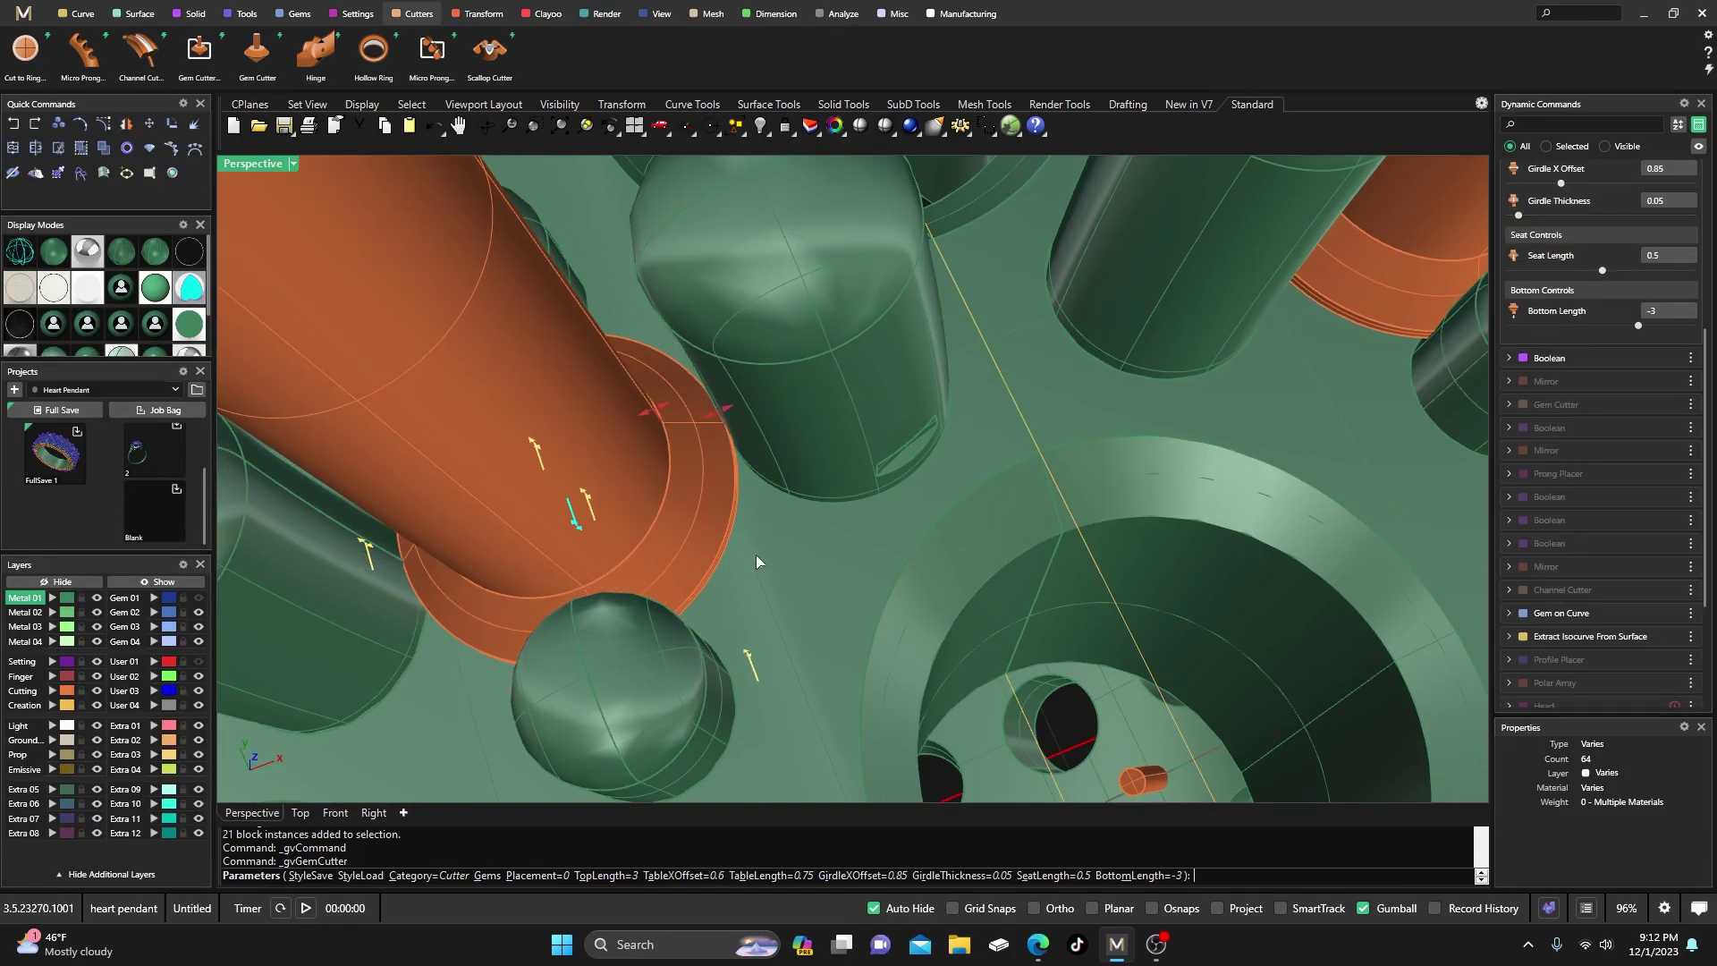
- In wireframe display, set the small cutters' Seat Length to 0.3, apply the Gem Cutter and return to shaded display
{"action": "scroll", "coordinate": [756, 564], "scroll_direction": "down", "scroll_amount": 8}
{"action": "right_click_drag", "start_coordinate": [755, 564], "coordinate": [613, 410]}
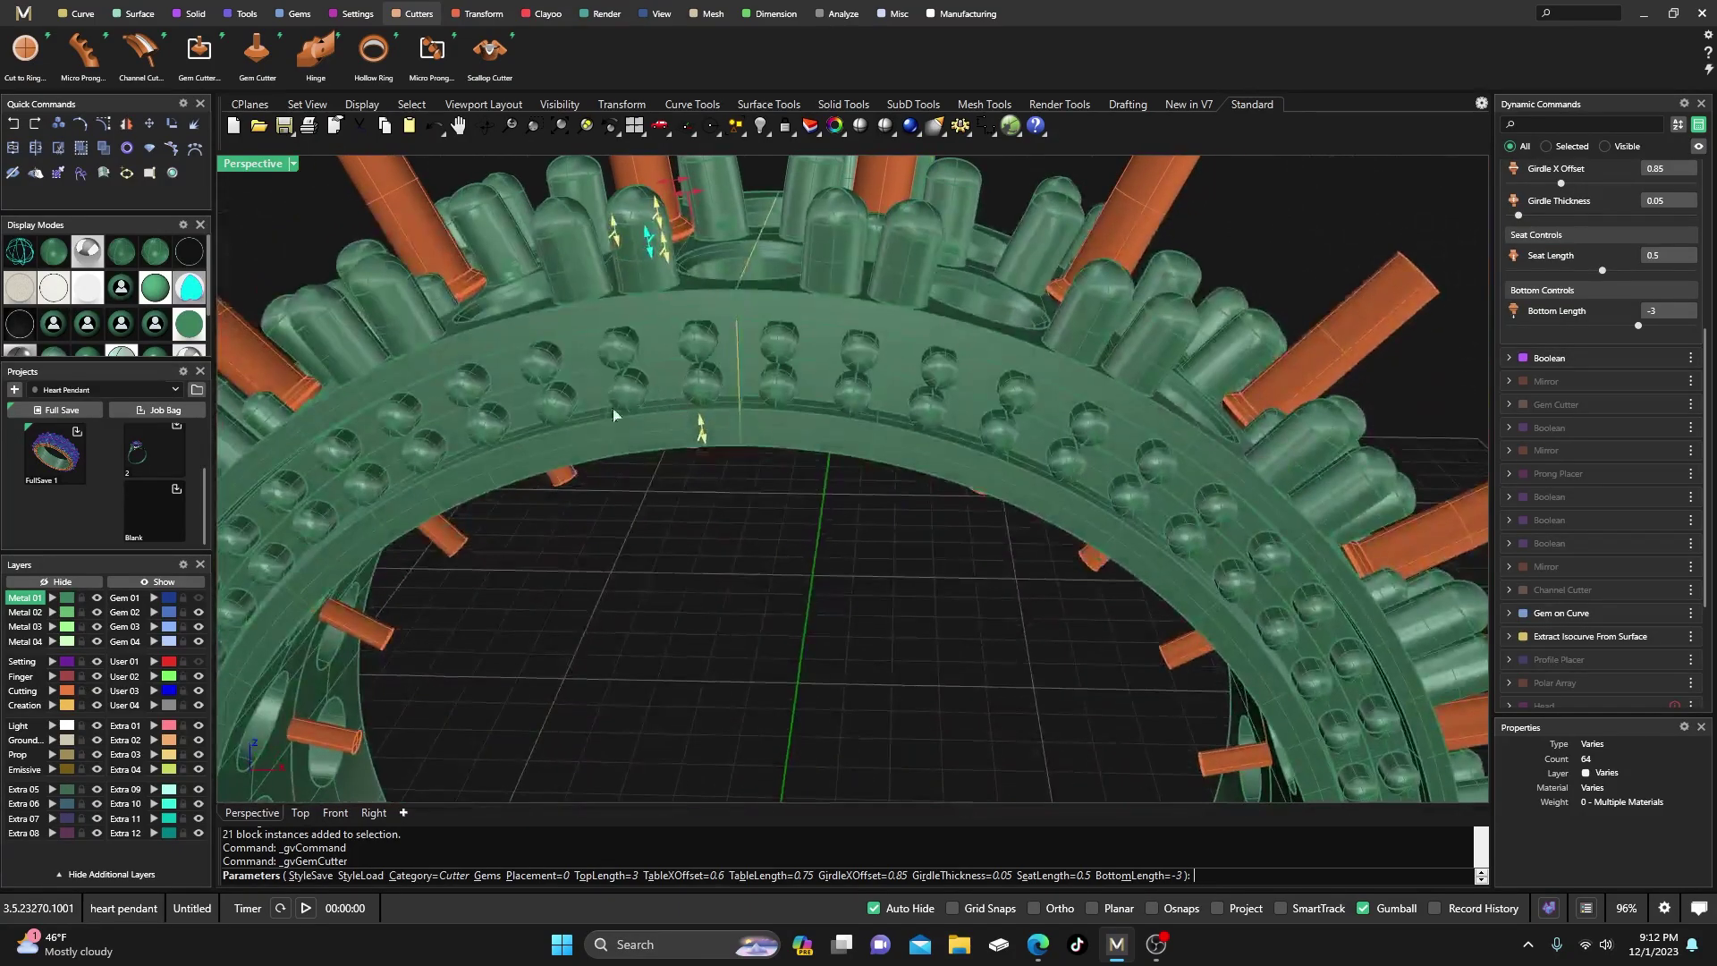
{"action": "left_click", "coordinate": [21, 249]}
{"action": "right_click_drag", "start_coordinate": [609, 342], "coordinate": [711, 317]}
{"action": "scroll", "coordinate": [709, 317], "scroll_direction": "up", "scroll_amount": 3}
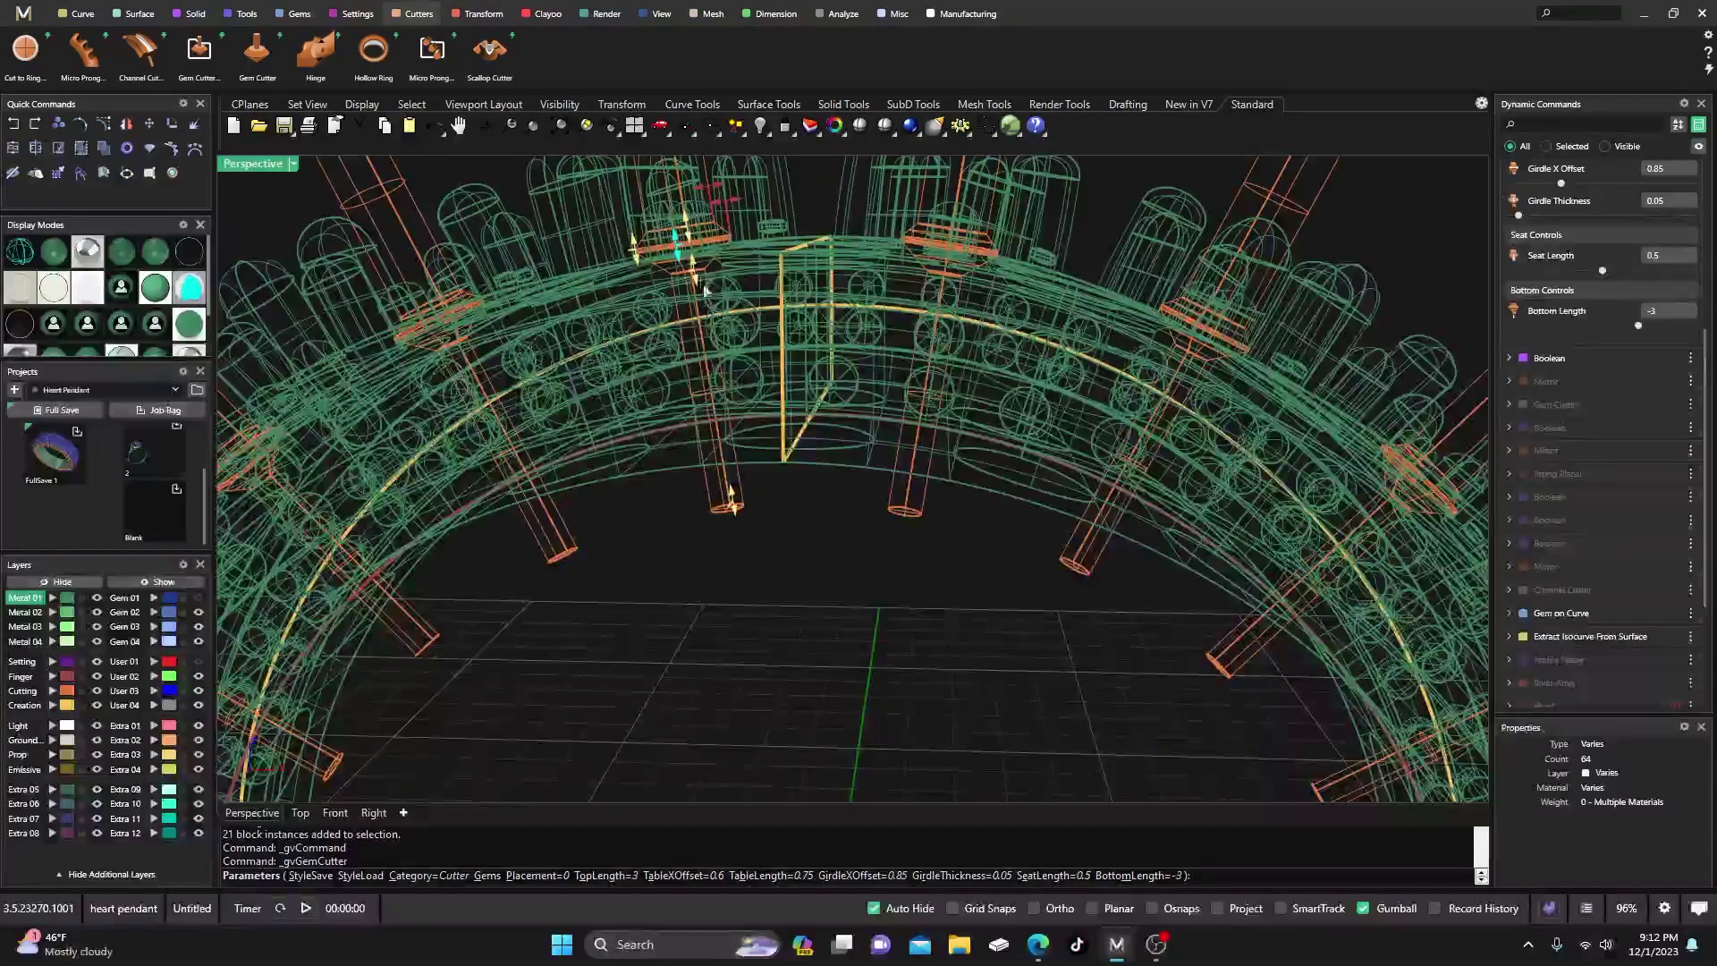
{"action": "left_click_drag", "start_coordinate": [695, 279], "coordinate": [696, 262]}
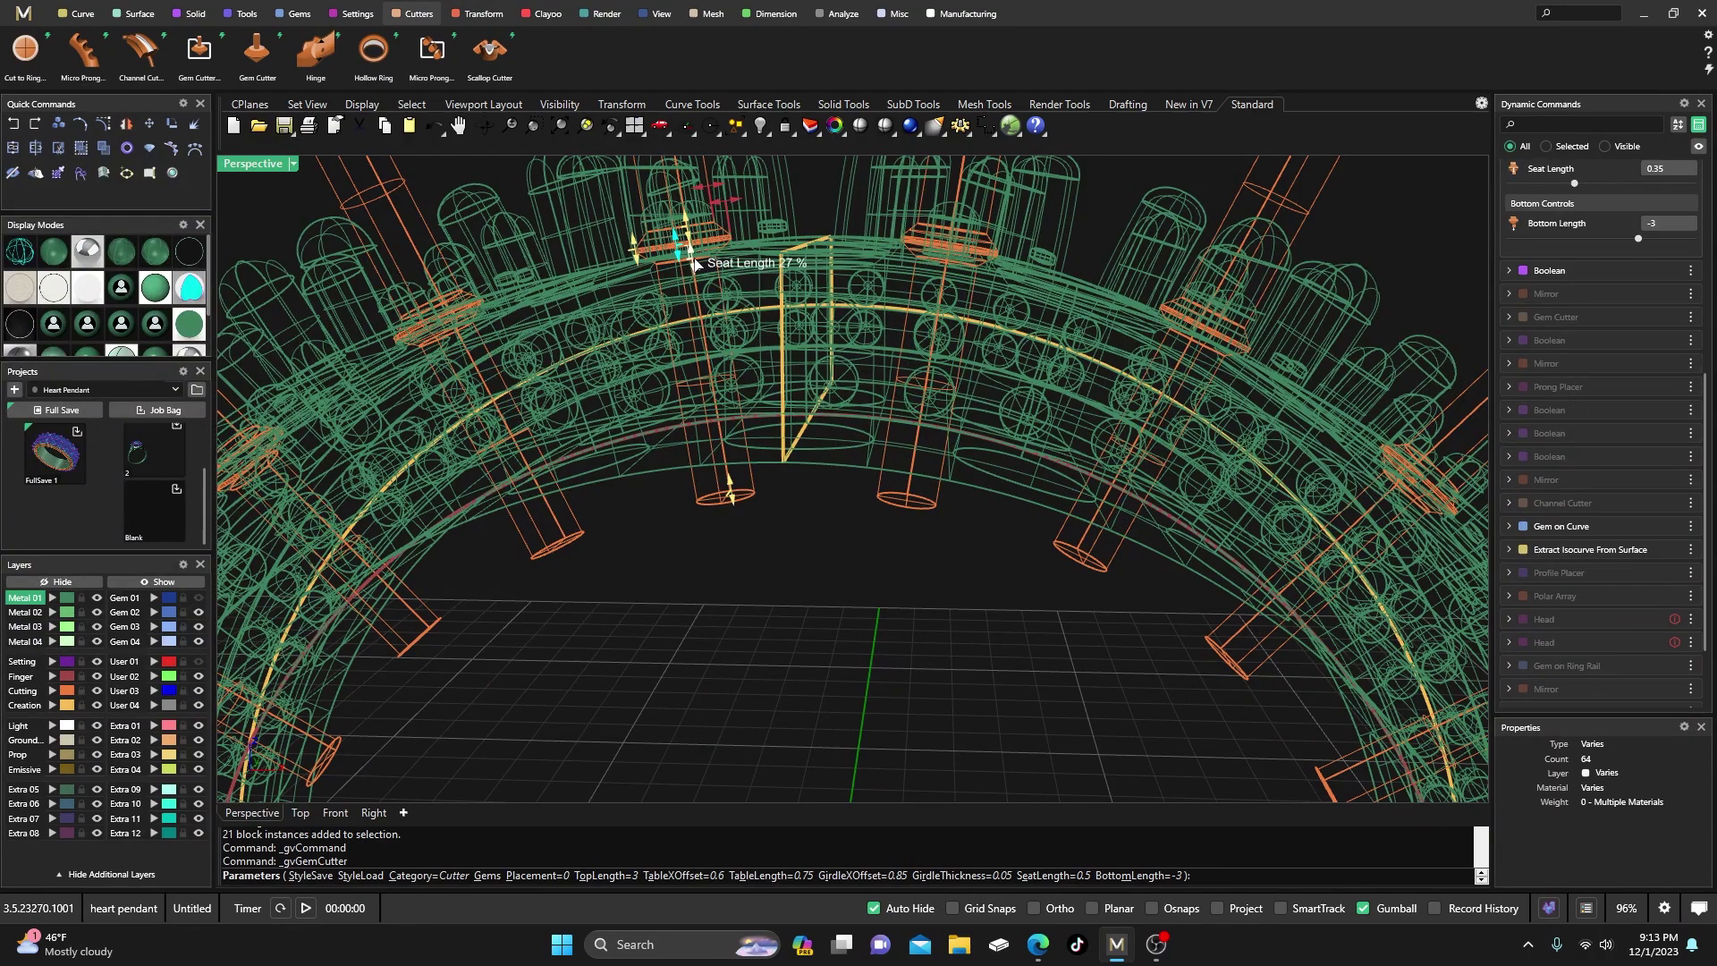
{"action": "left_click_drag", "start_coordinate": [696, 262], "coordinate": [697, 265]}
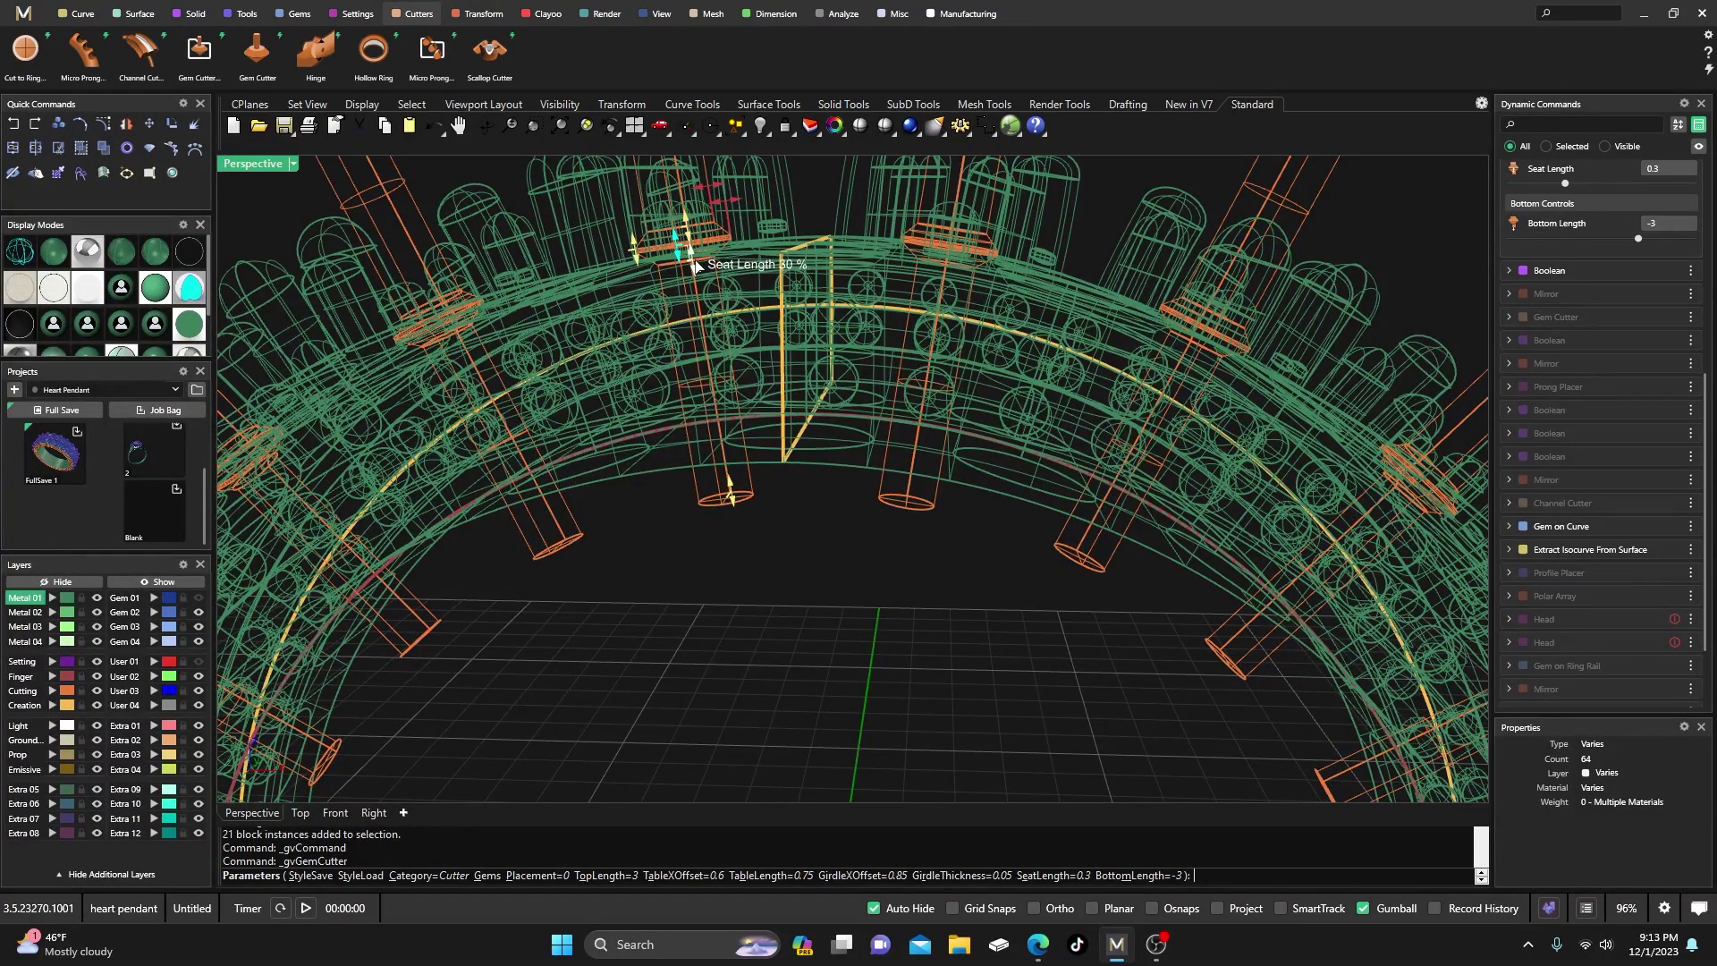
{"action": "scroll", "coordinate": [696, 265], "scroll_direction": "down", "scroll_amount": 4}
{"action": "right_click_drag", "start_coordinate": [696, 268], "coordinate": [682, 426]}
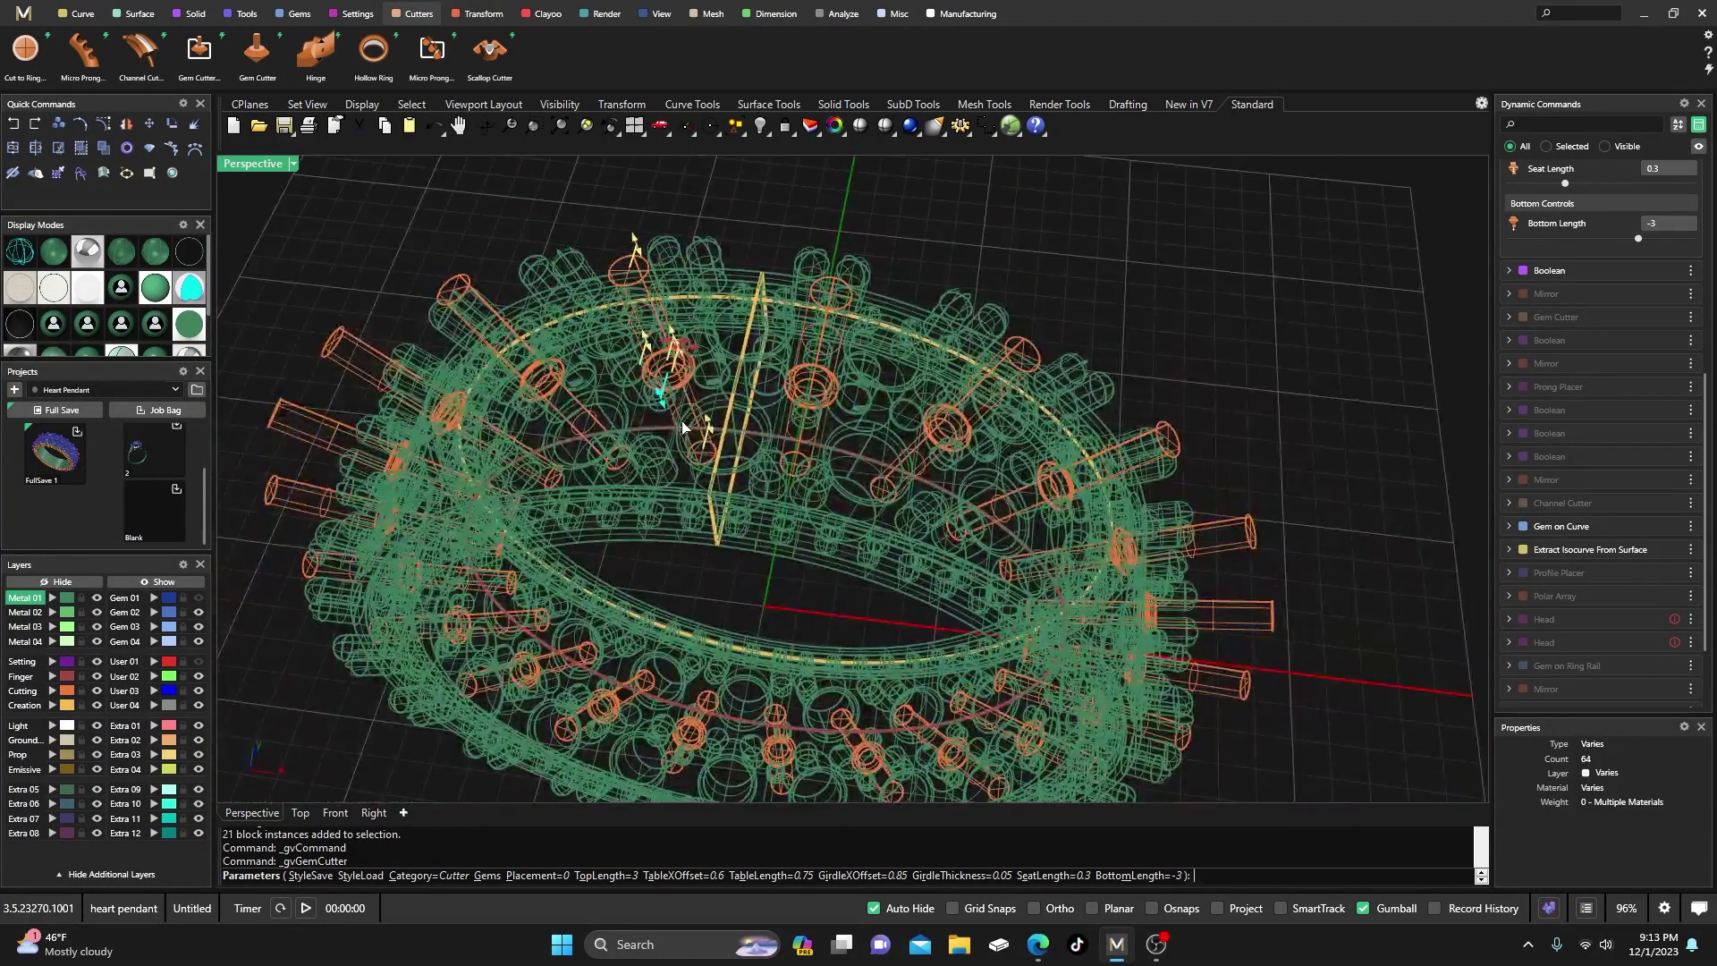
{"action": "right_click", "coordinate": [682, 426]}
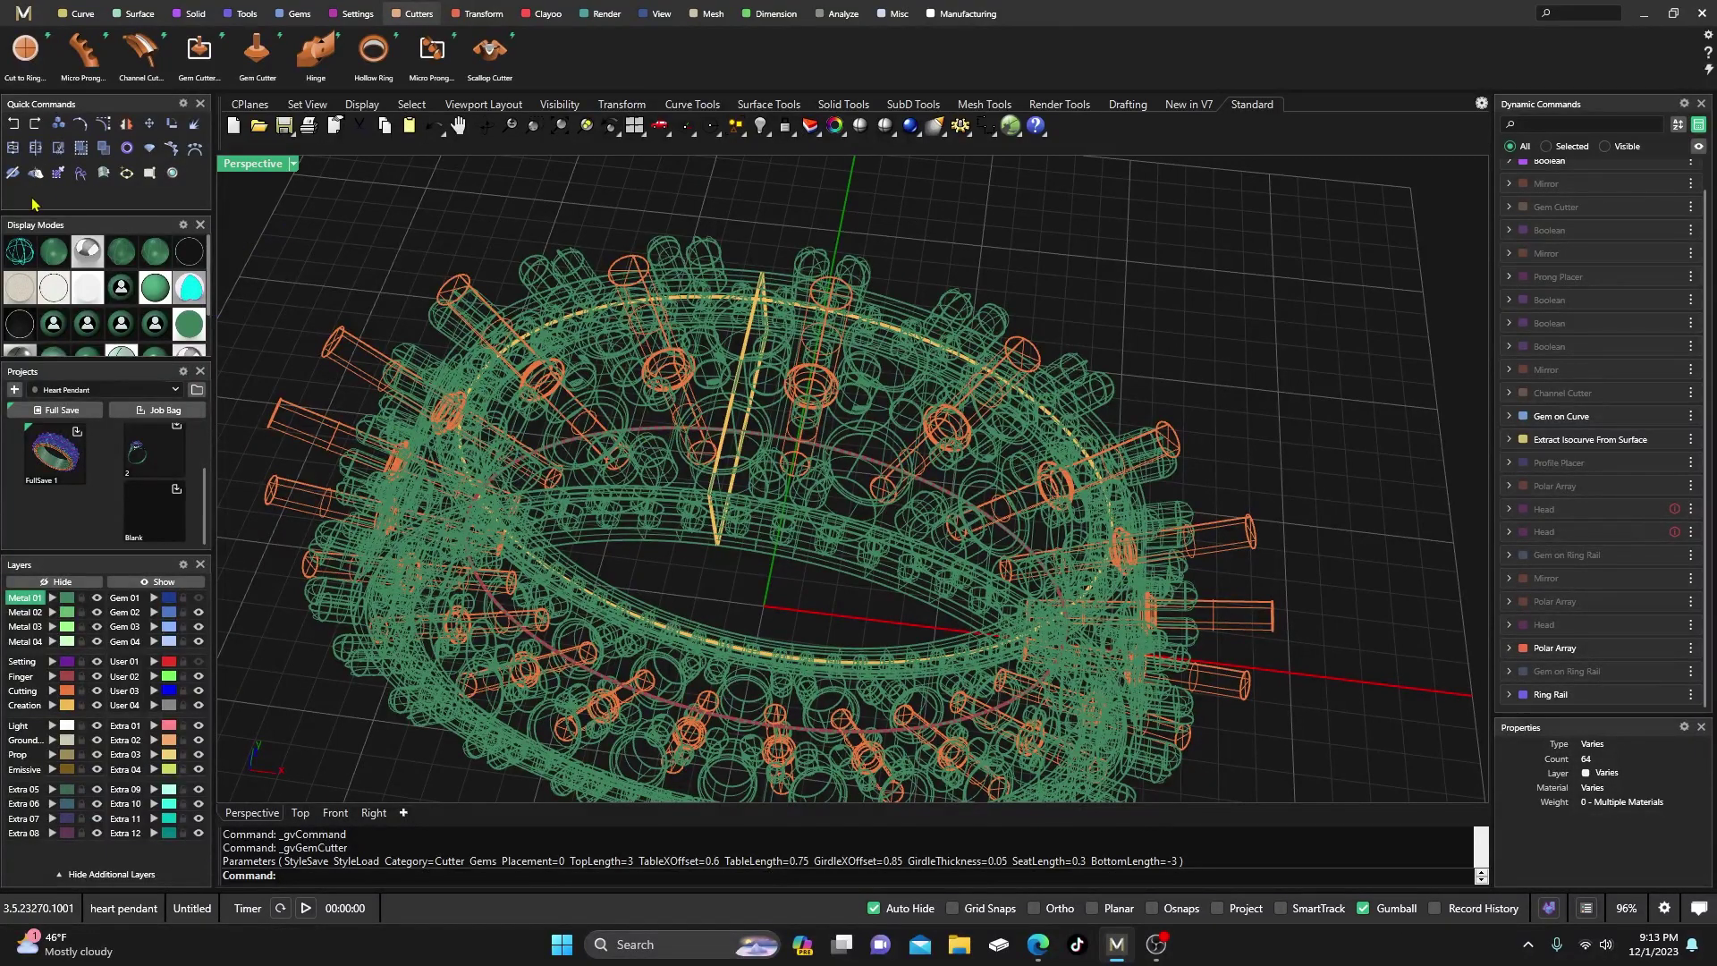
{"action": "left_click", "coordinate": [49, 257]}
{"action": "scroll", "coordinate": [563, 450], "scroll_direction": "up", "scroll_amount": 3}
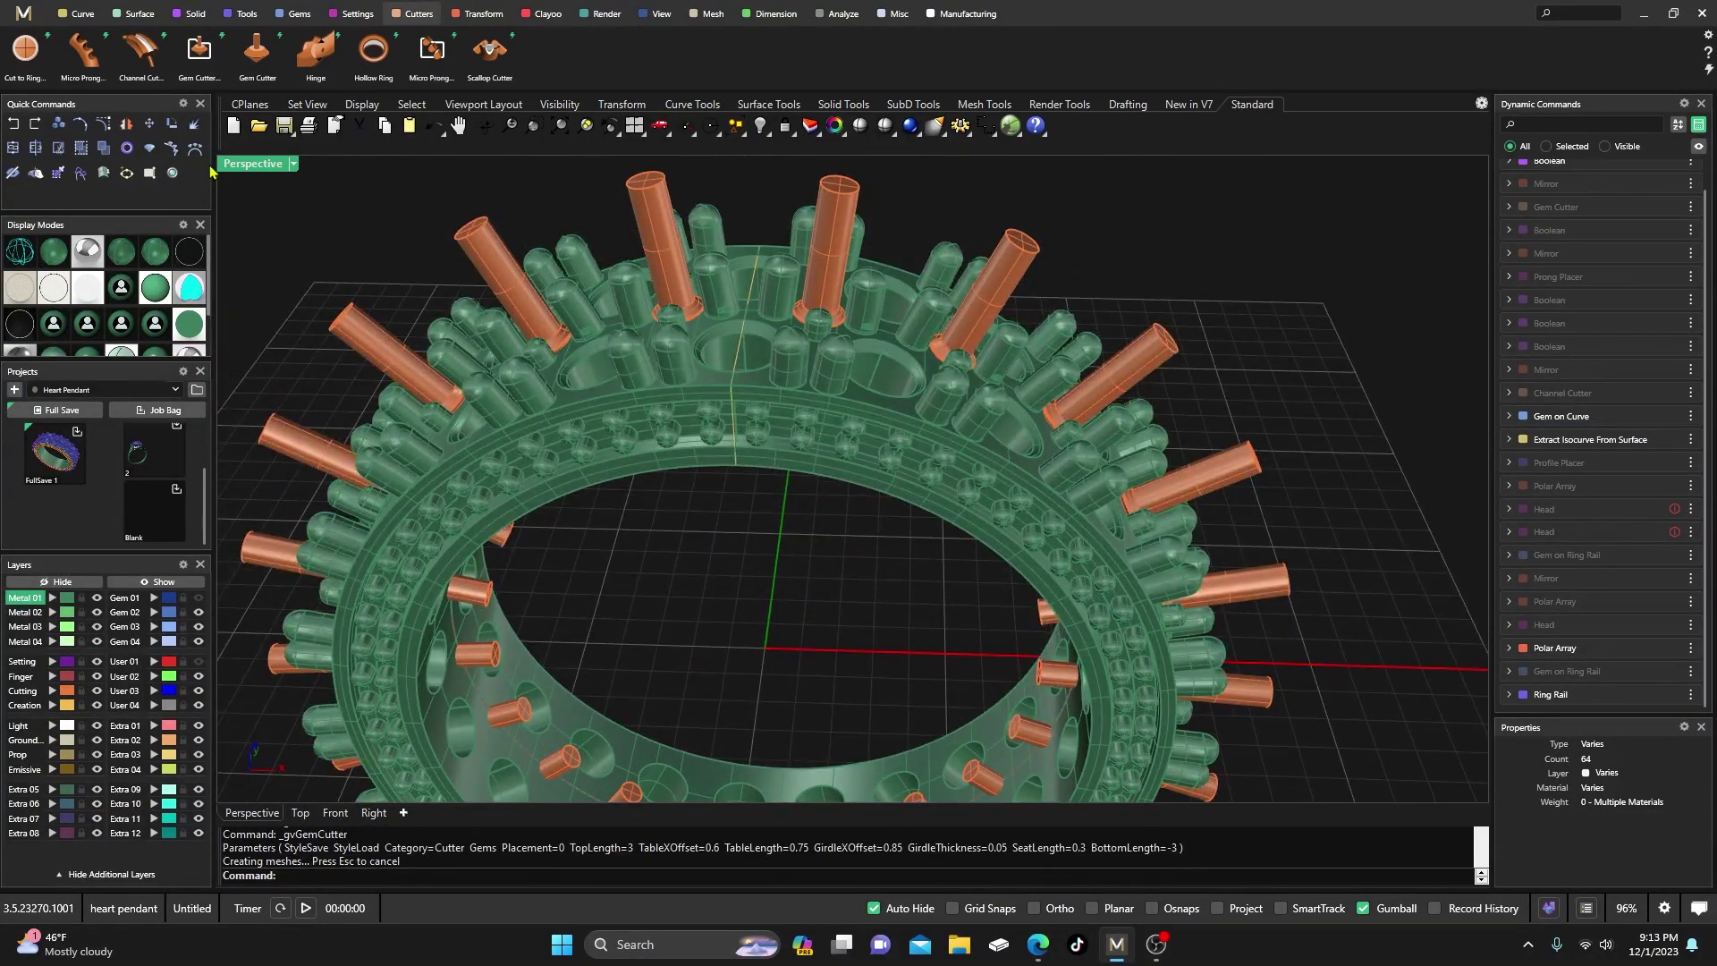
- Subtract the small centre gem cutters from the band with Boolean Difference and select the ring to check the resulting solid
{"action": "left_click", "coordinate": [192, 13]}
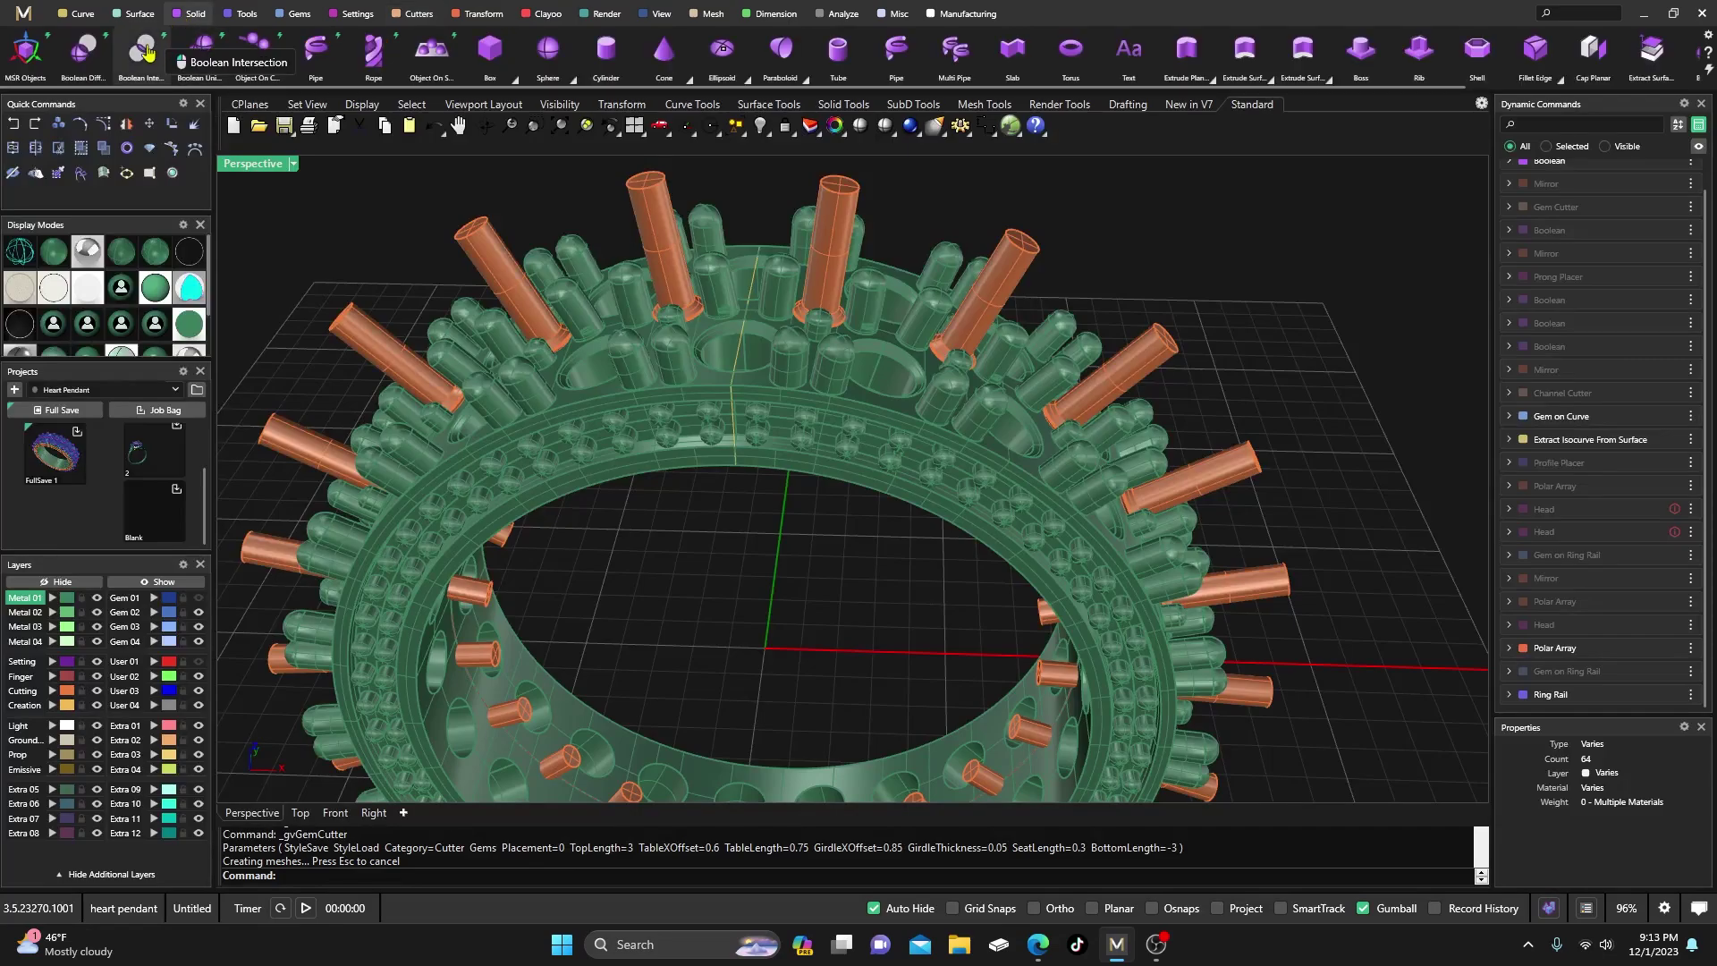
{"action": "left_click", "coordinate": [84, 49]}
{"action": "left_click", "coordinate": [581, 409]}
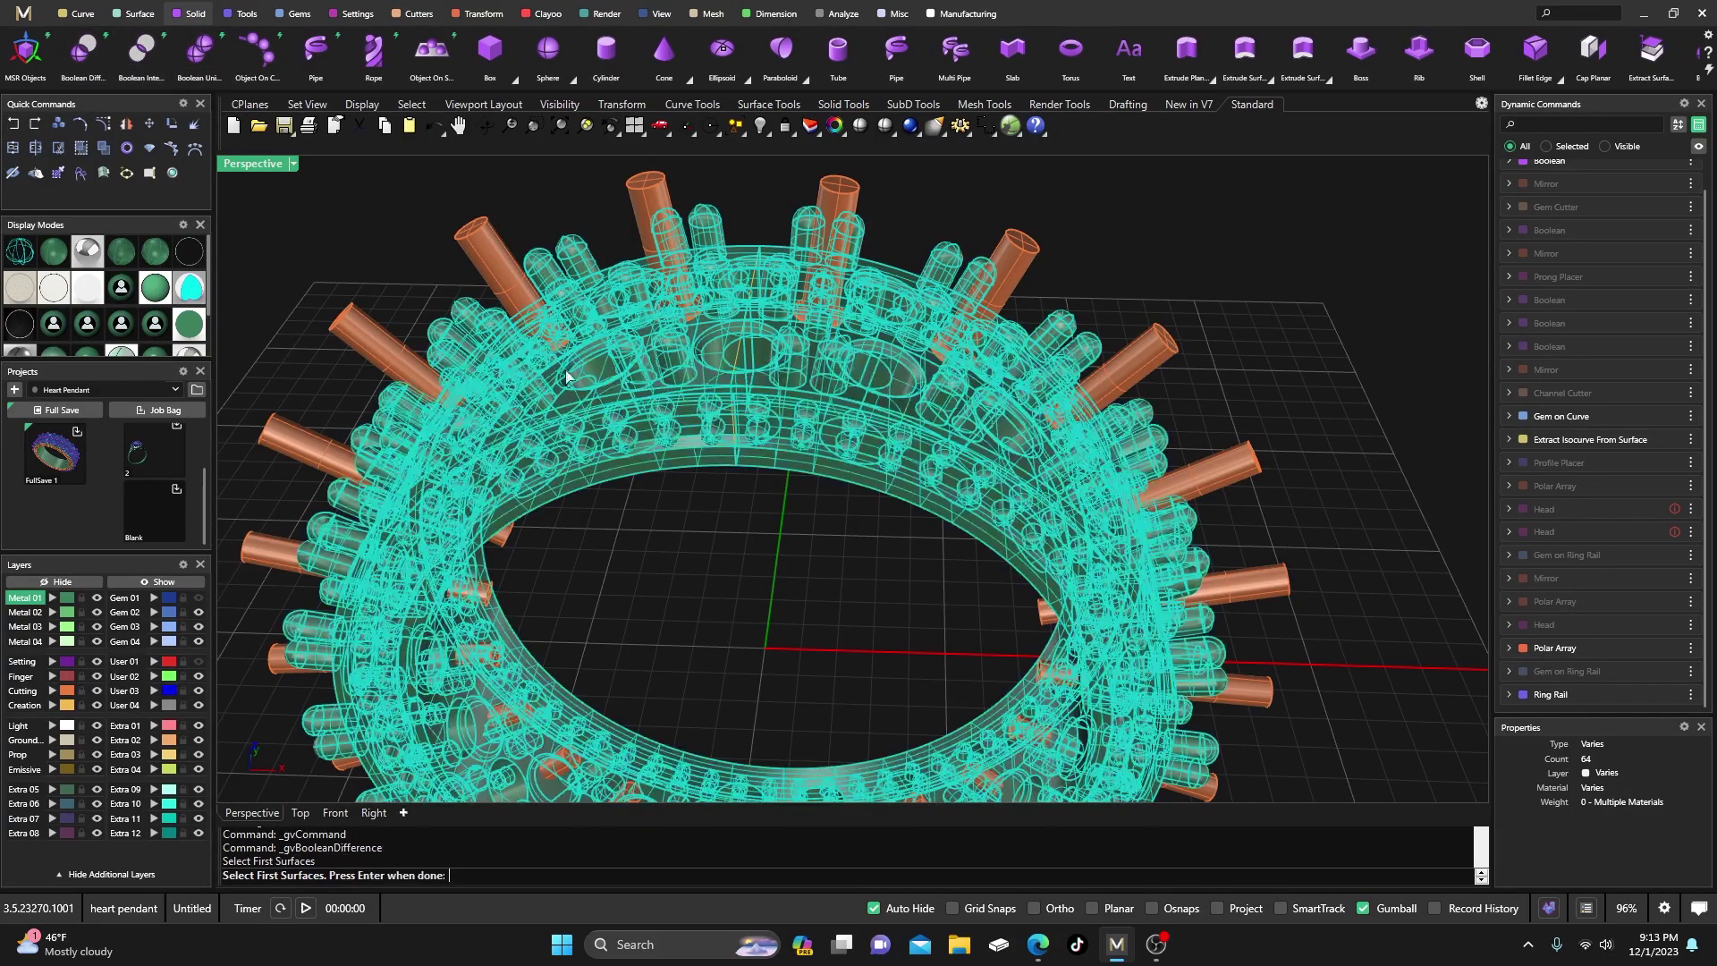
{"action": "key", "text": "Return"}
{"action": "left_click", "coordinate": [501, 263]}
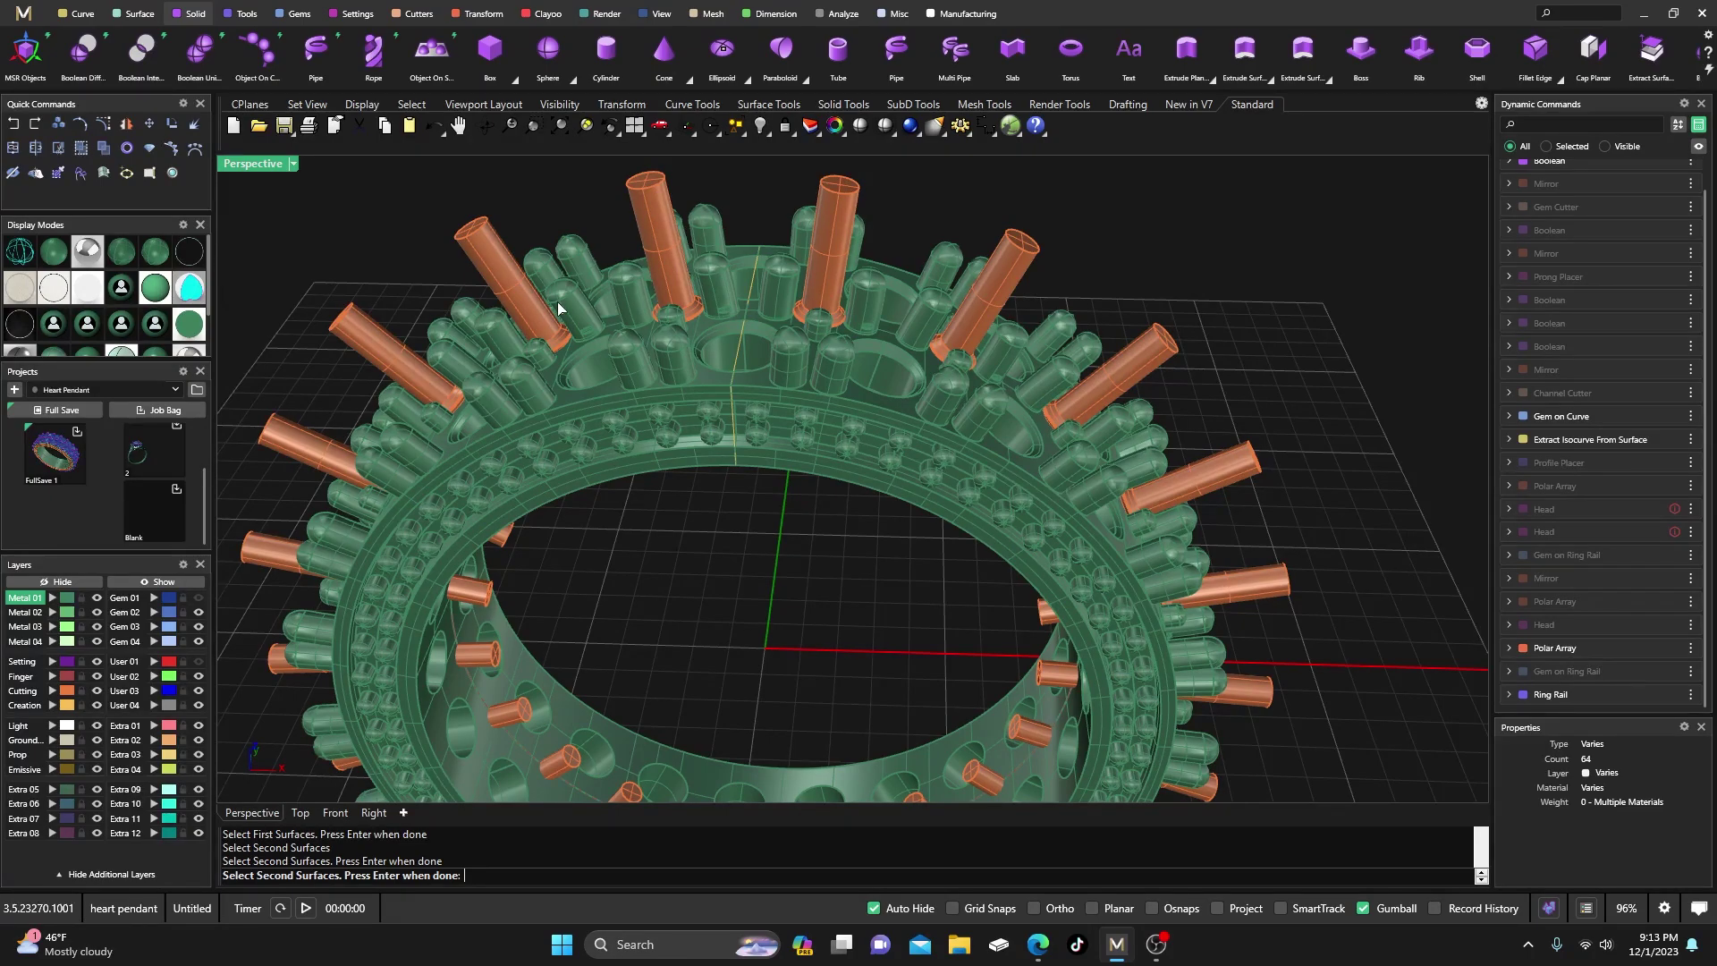
{"action": "key", "text": "Return"}
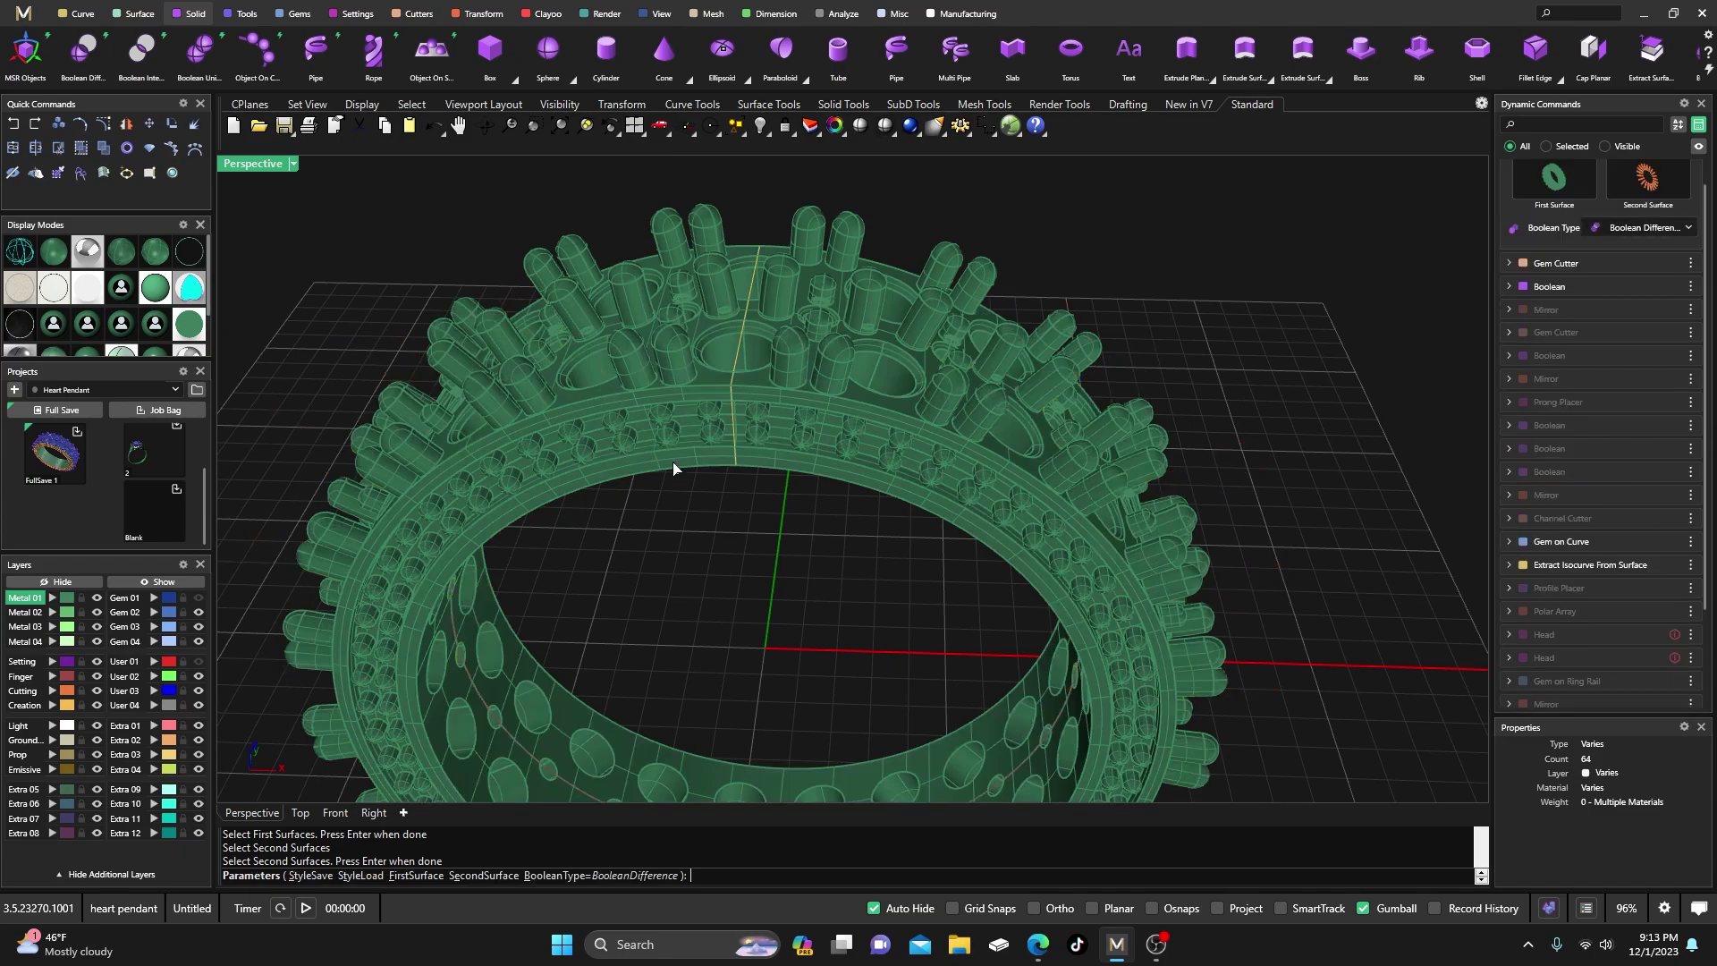
{"action": "key", "text": "Return"}
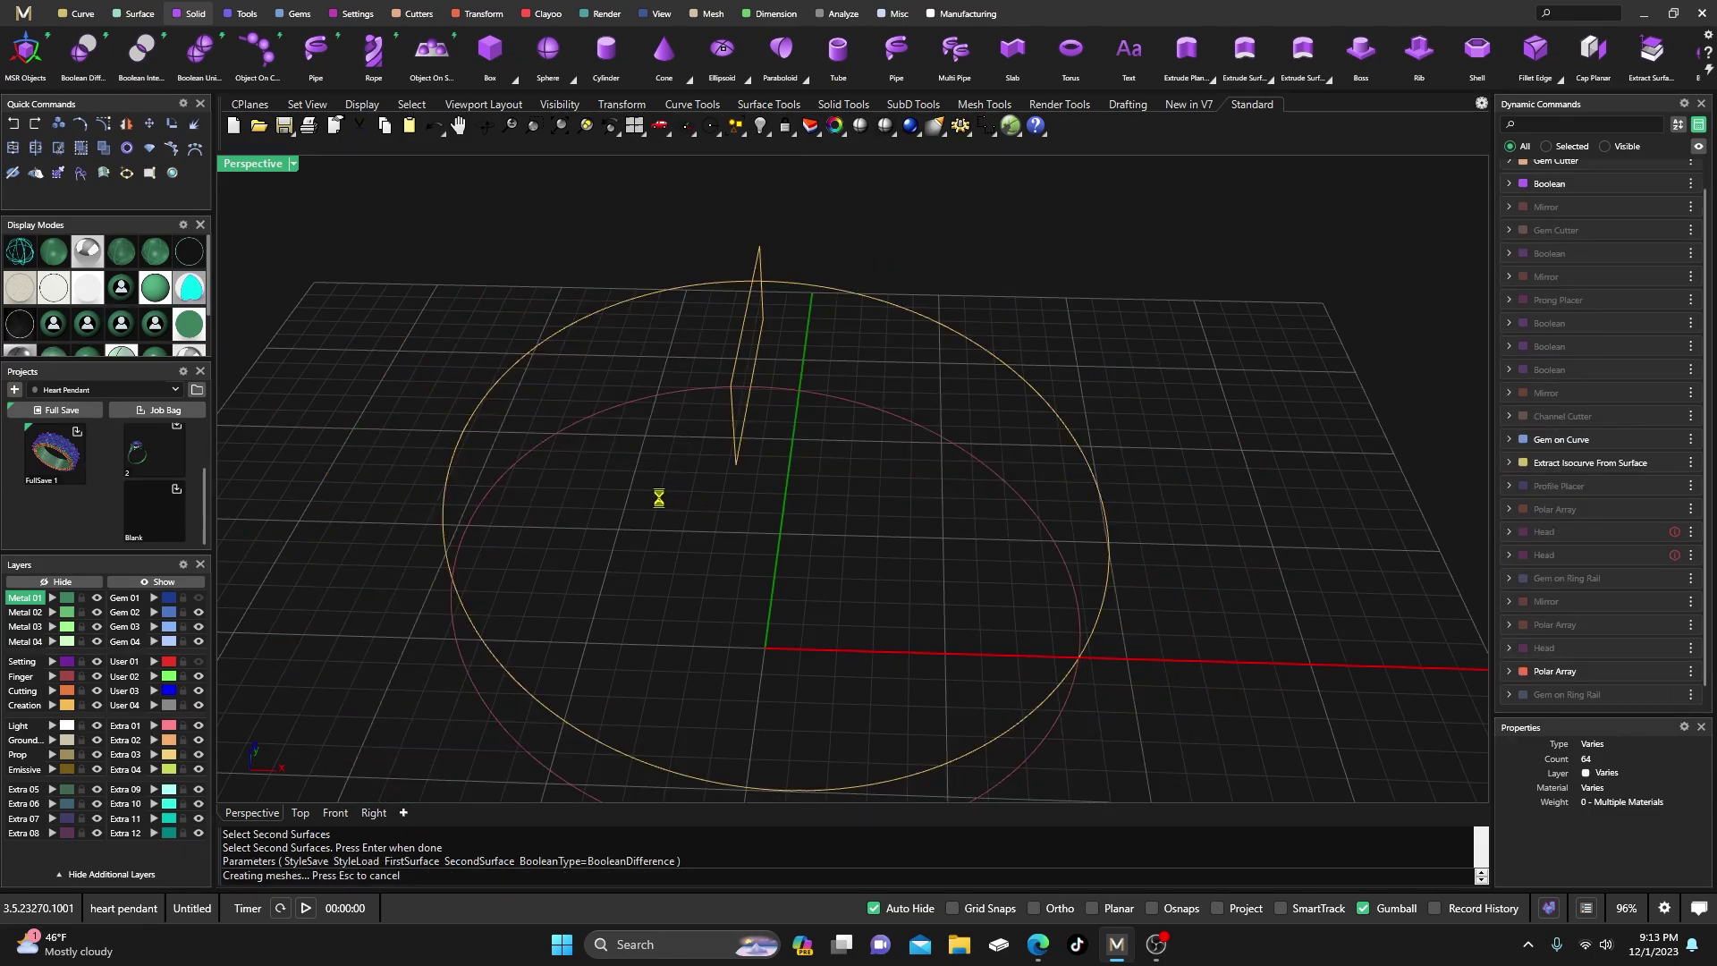
{"action": "left_click", "coordinate": [811, 476]}
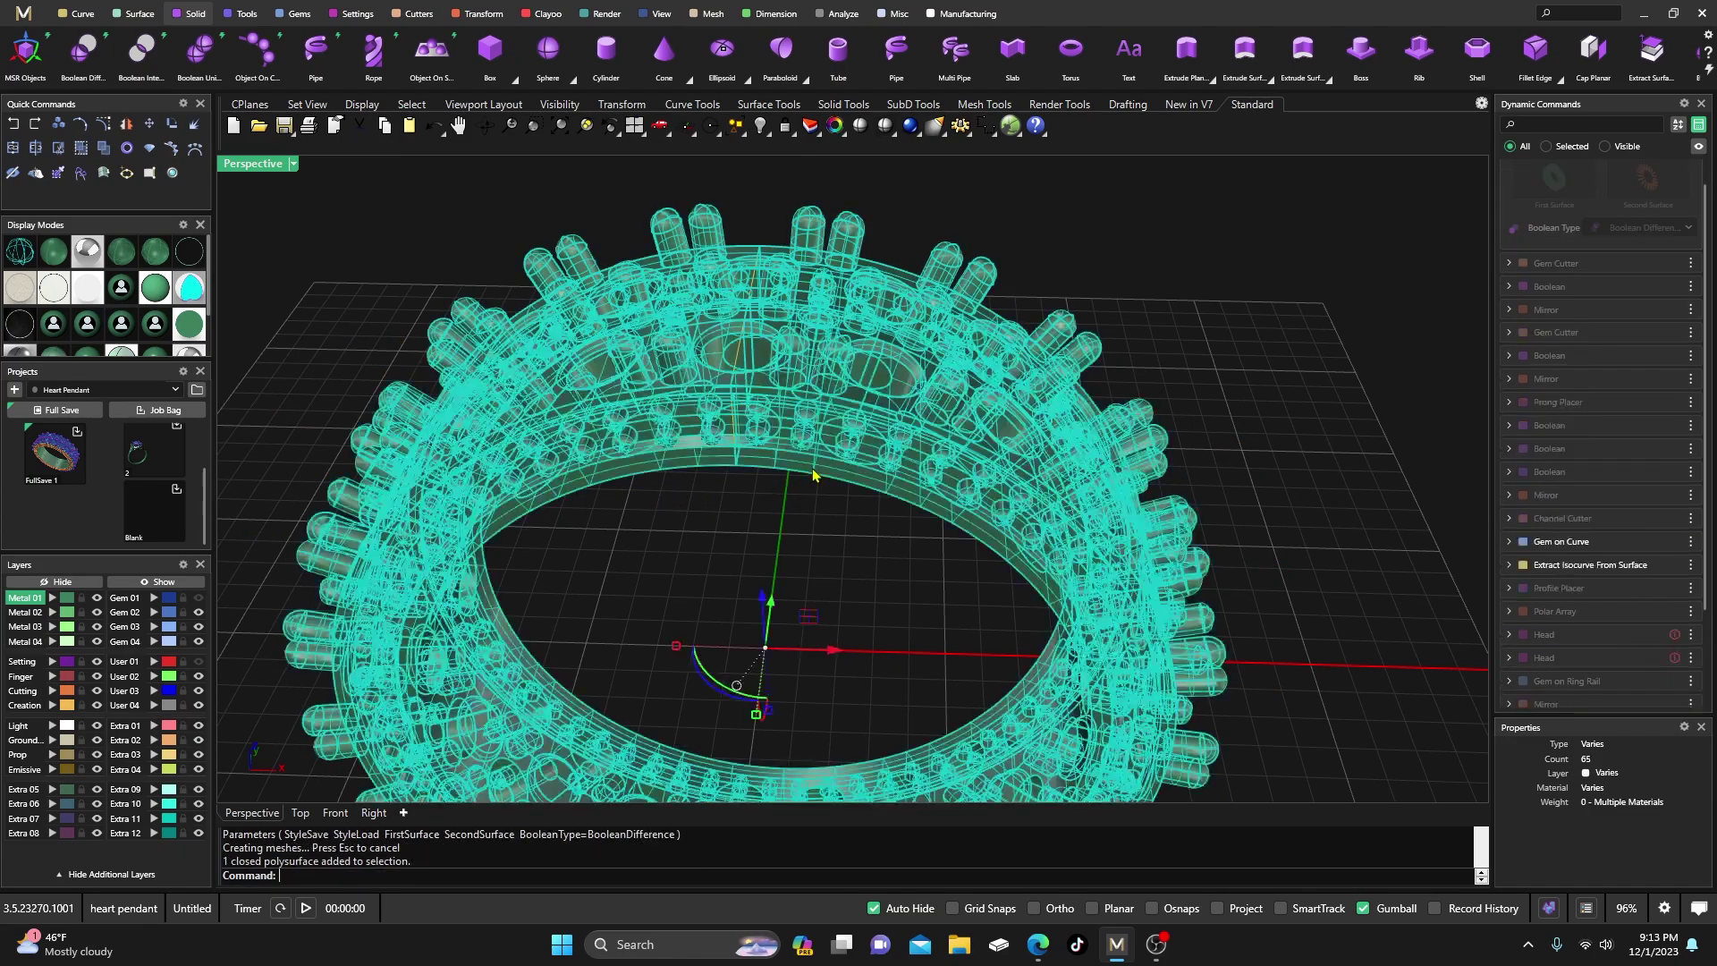
{"action": "left_click", "coordinate": [829, 536]}
{"action": "left_click", "coordinate": [856, 485]}
{"action": "left_click", "coordinate": [823, 502]}
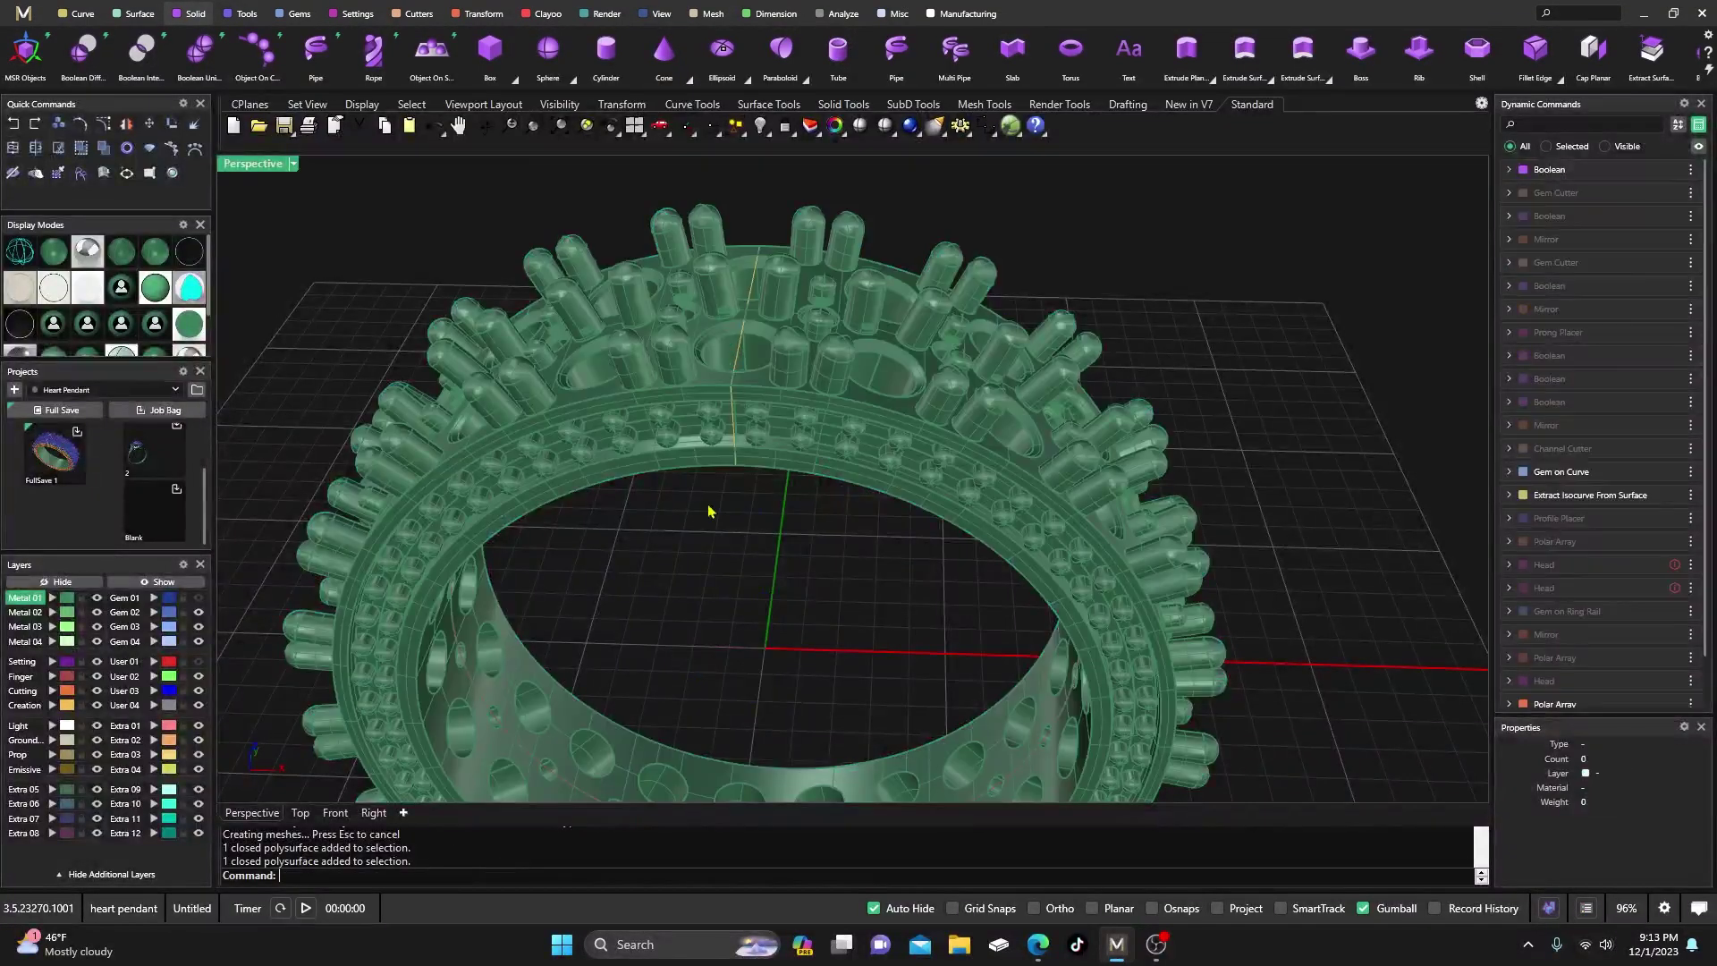
- Show the Gem 01 layer and place Gem Cutter Library cutters on the small gems along the band's side
{"action": "left_click", "coordinate": [198, 598]}
{"action": "right_click_drag", "start_coordinate": [612, 554], "coordinate": [671, 480]}
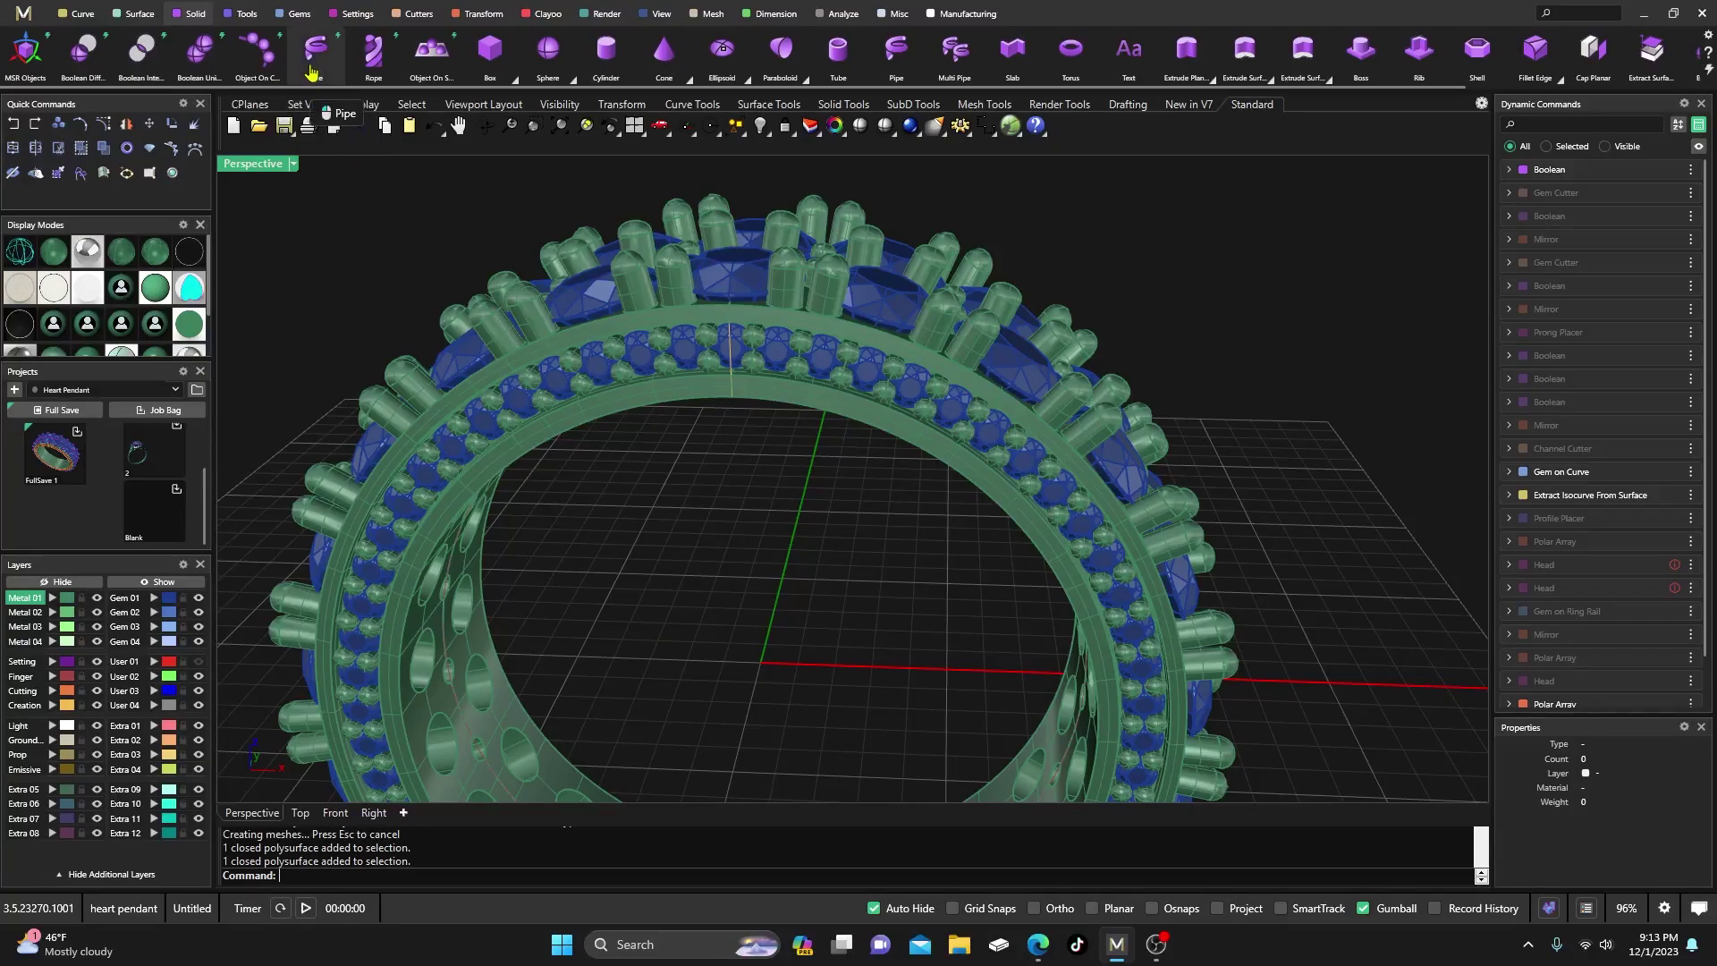
{"action": "left_click", "coordinate": [419, 13]}
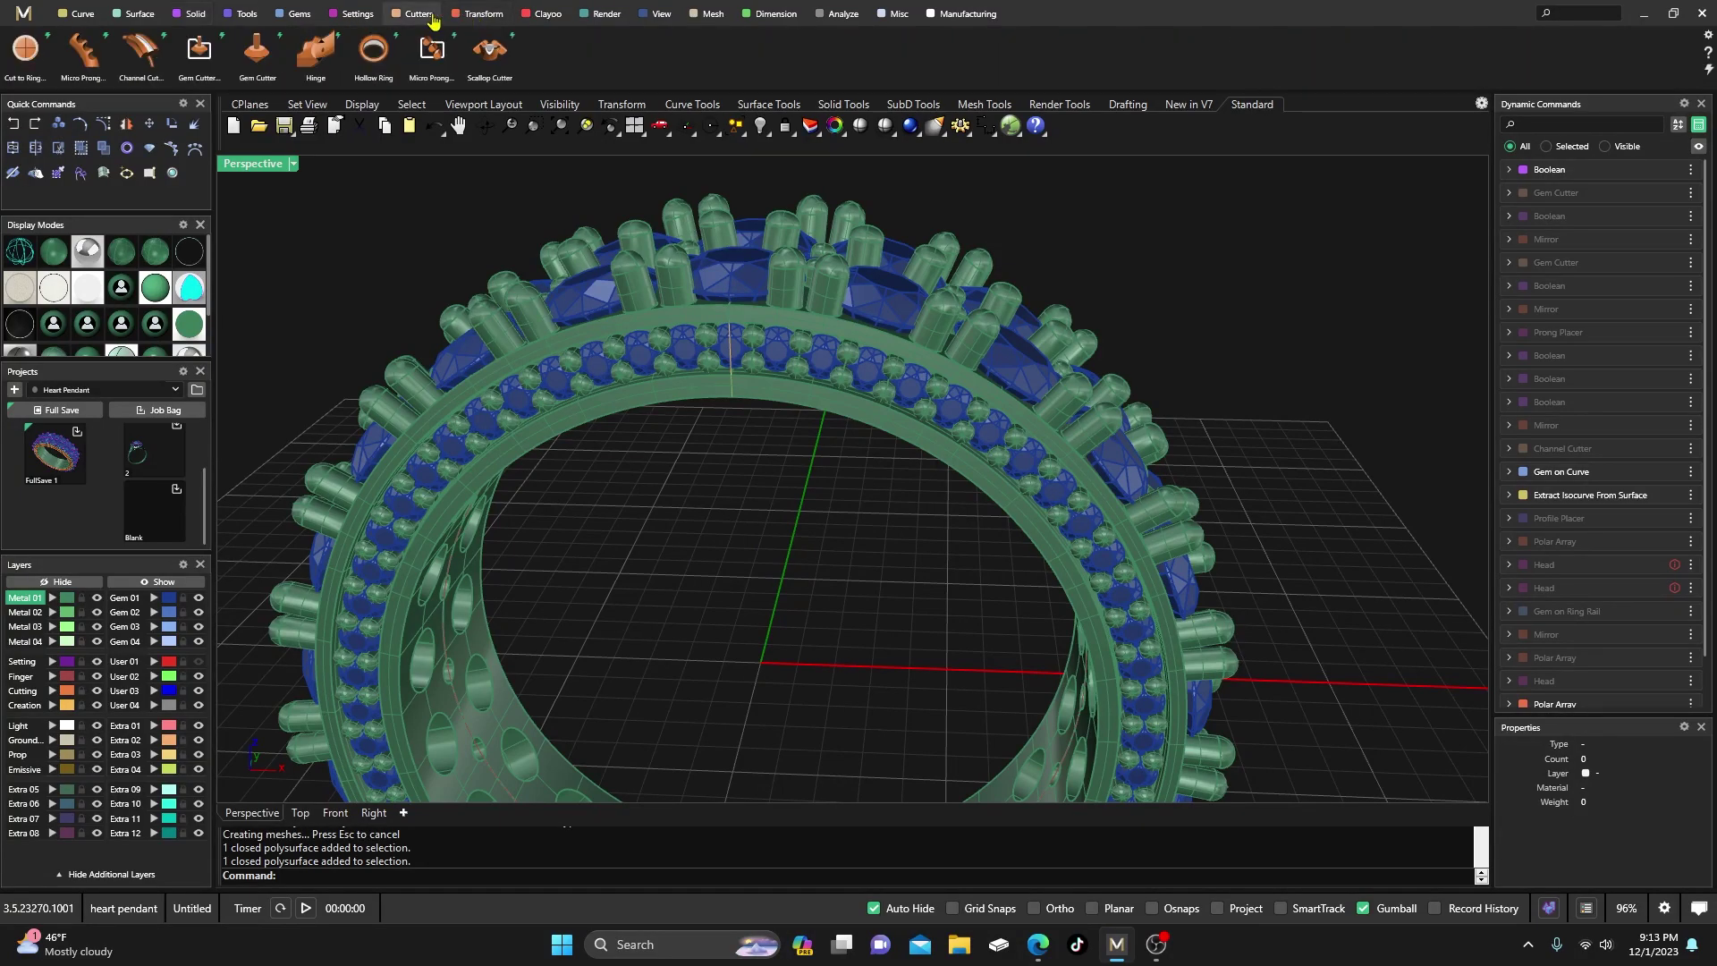
{"action": "left_click", "coordinate": [198, 53]}
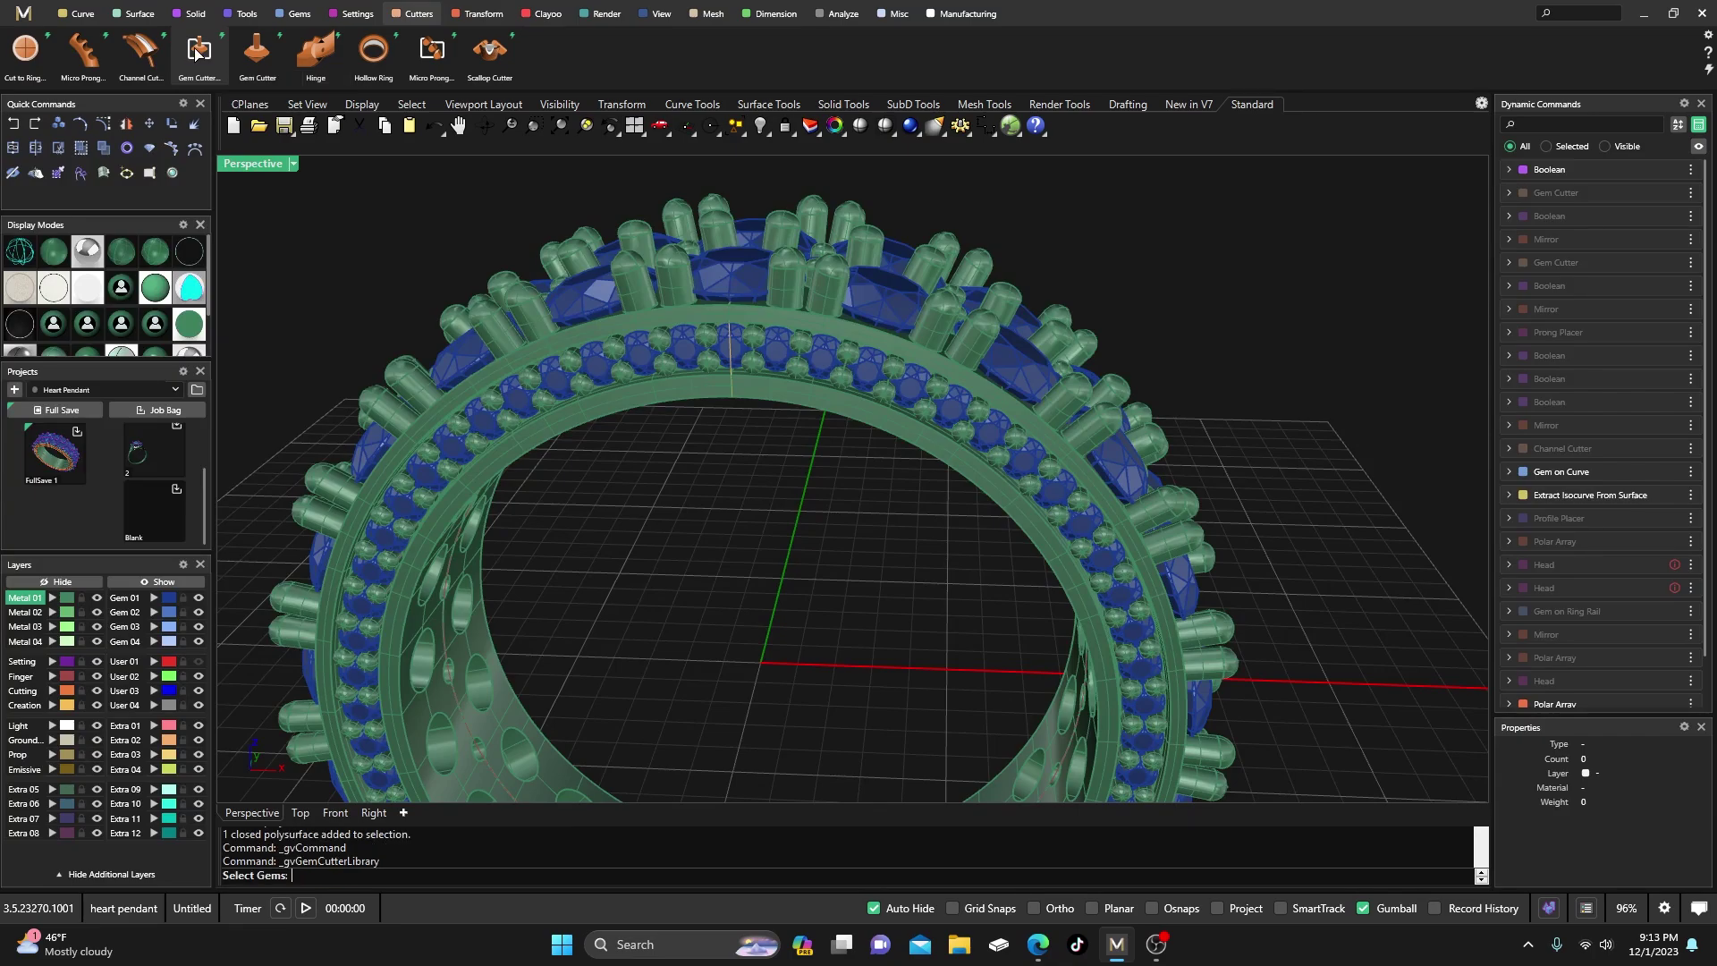
{"action": "left_click", "coordinate": [643, 354]}
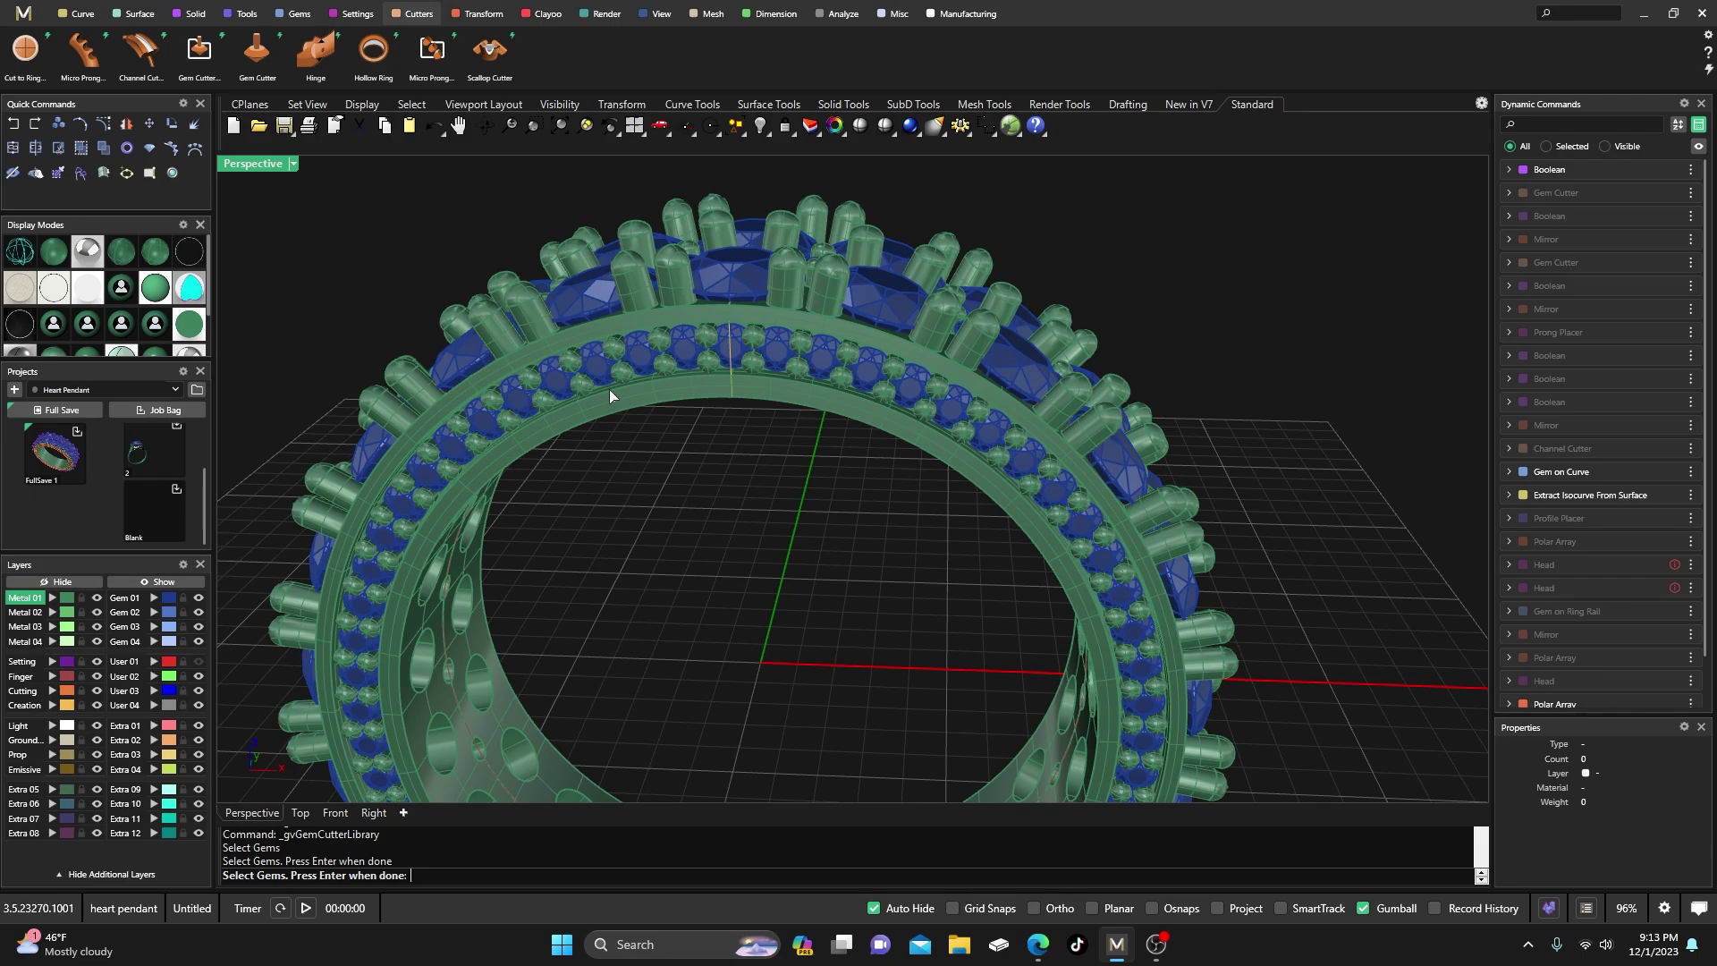
{"action": "key", "text": "Return"}
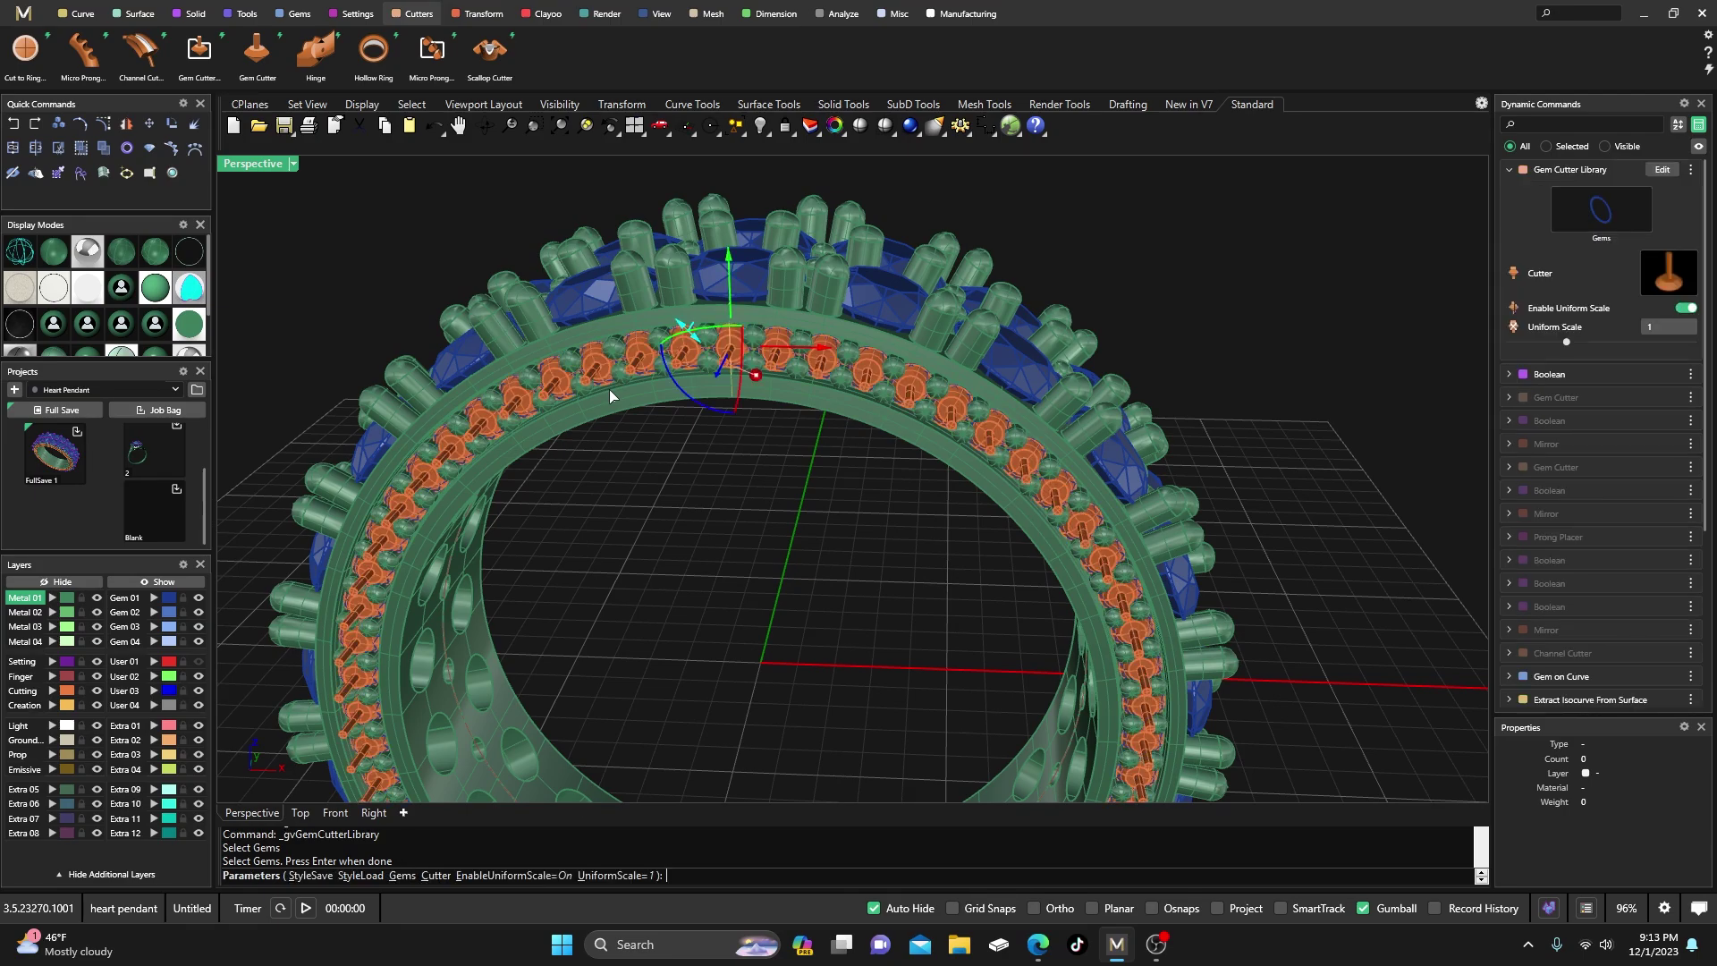
- Reduce the Uniform Scale of the library cutters on the side gems to 0.93
{"action": "right_click_drag", "start_coordinate": [697, 428], "coordinate": [654, 334]}
{"action": "scroll", "coordinate": [750, 300], "scroll_direction": "up", "scroll_amount": 6}
{"action": "right_click_drag", "start_coordinate": [750, 296], "coordinate": [785, 349]}
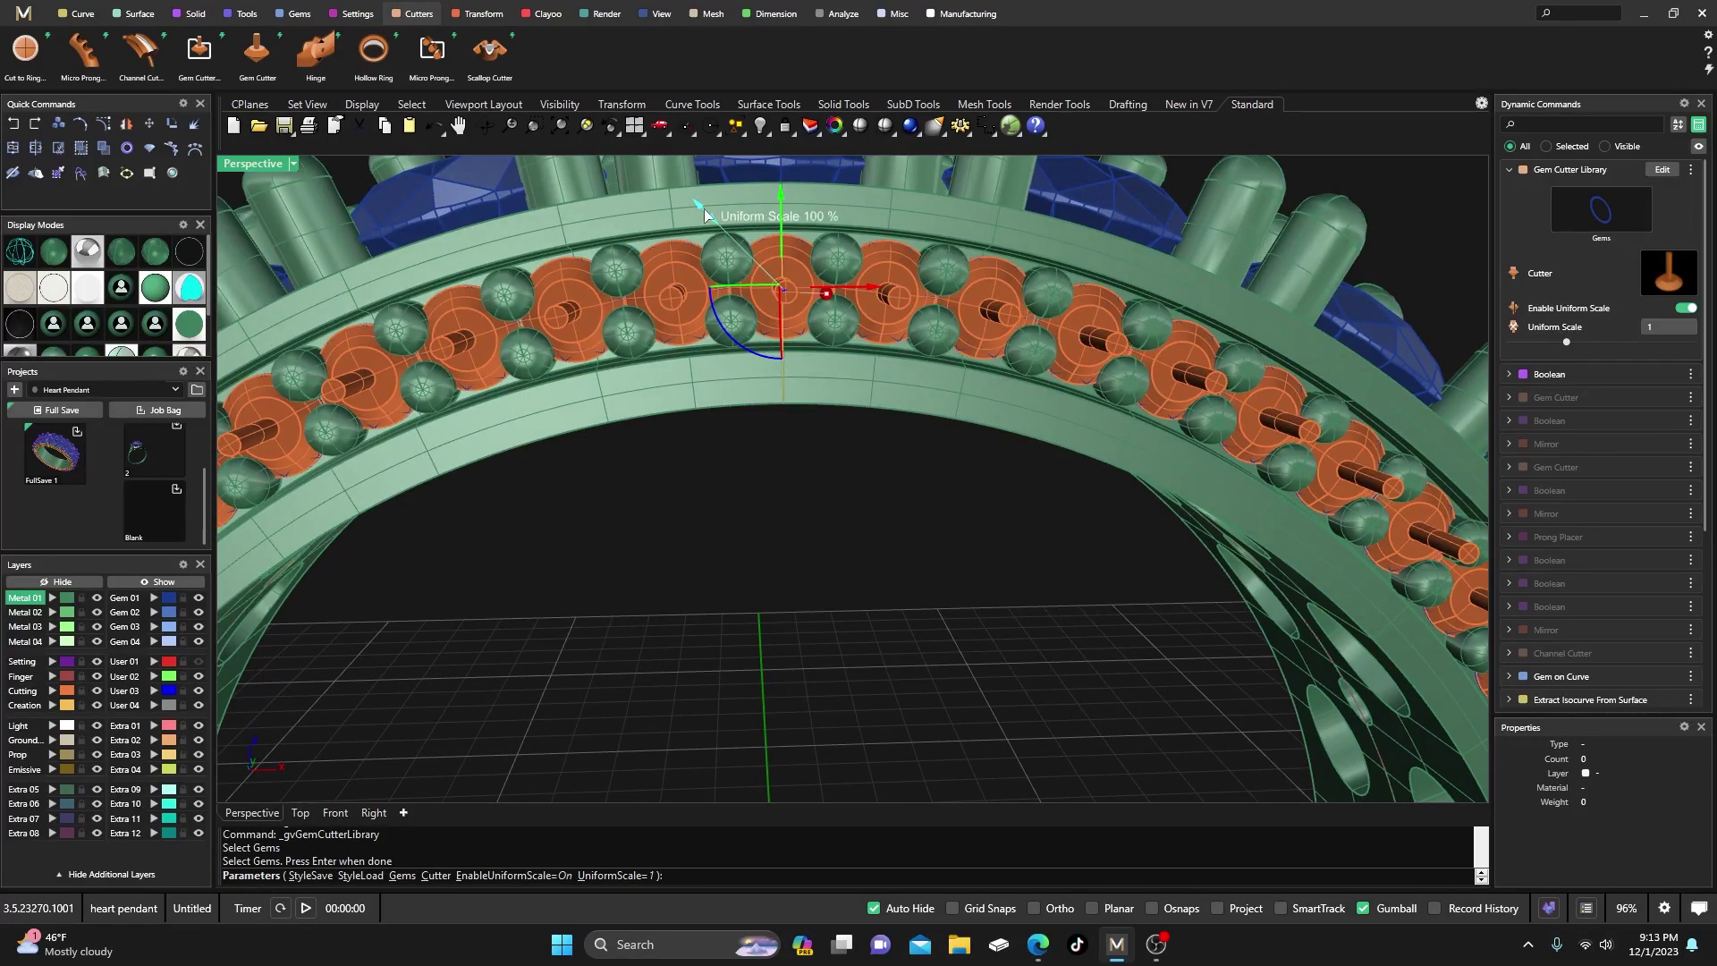
{"action": "left_click_drag", "start_coordinate": [705, 207], "coordinate": [717, 227]}
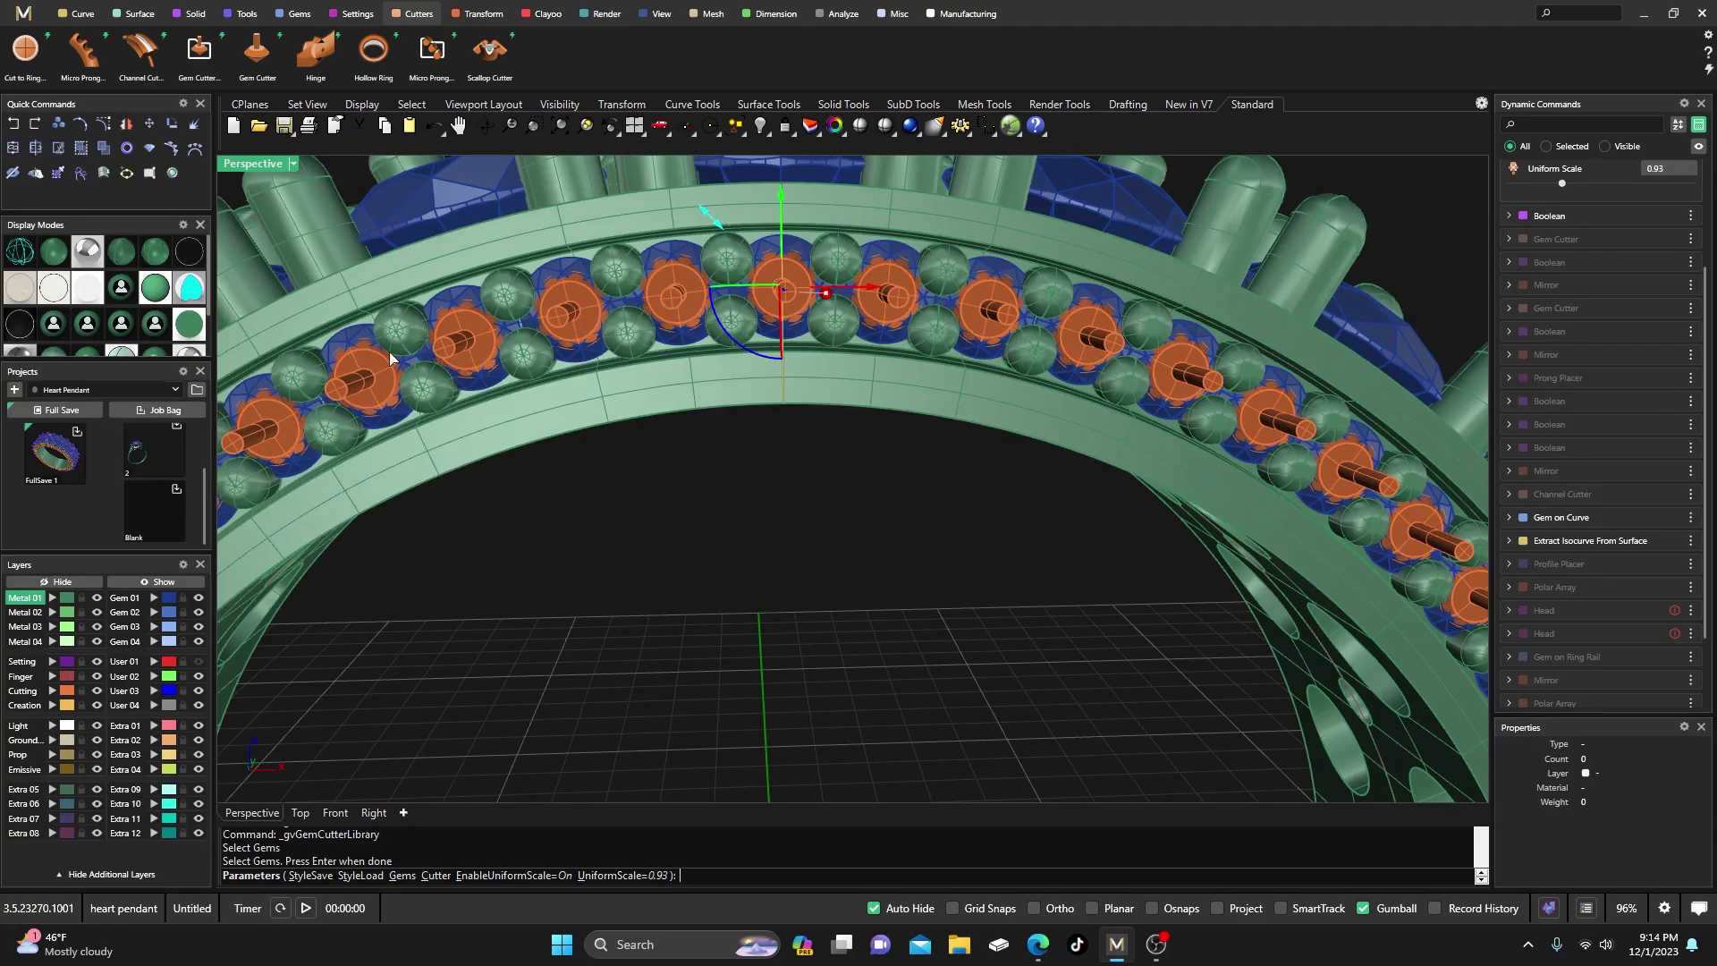
- Hide the Gem 01 layer, try a Uniform Scale of 0.7 on the library cutters and apply the Gem Cutter Library
{"action": "left_click", "coordinate": [197, 597]}
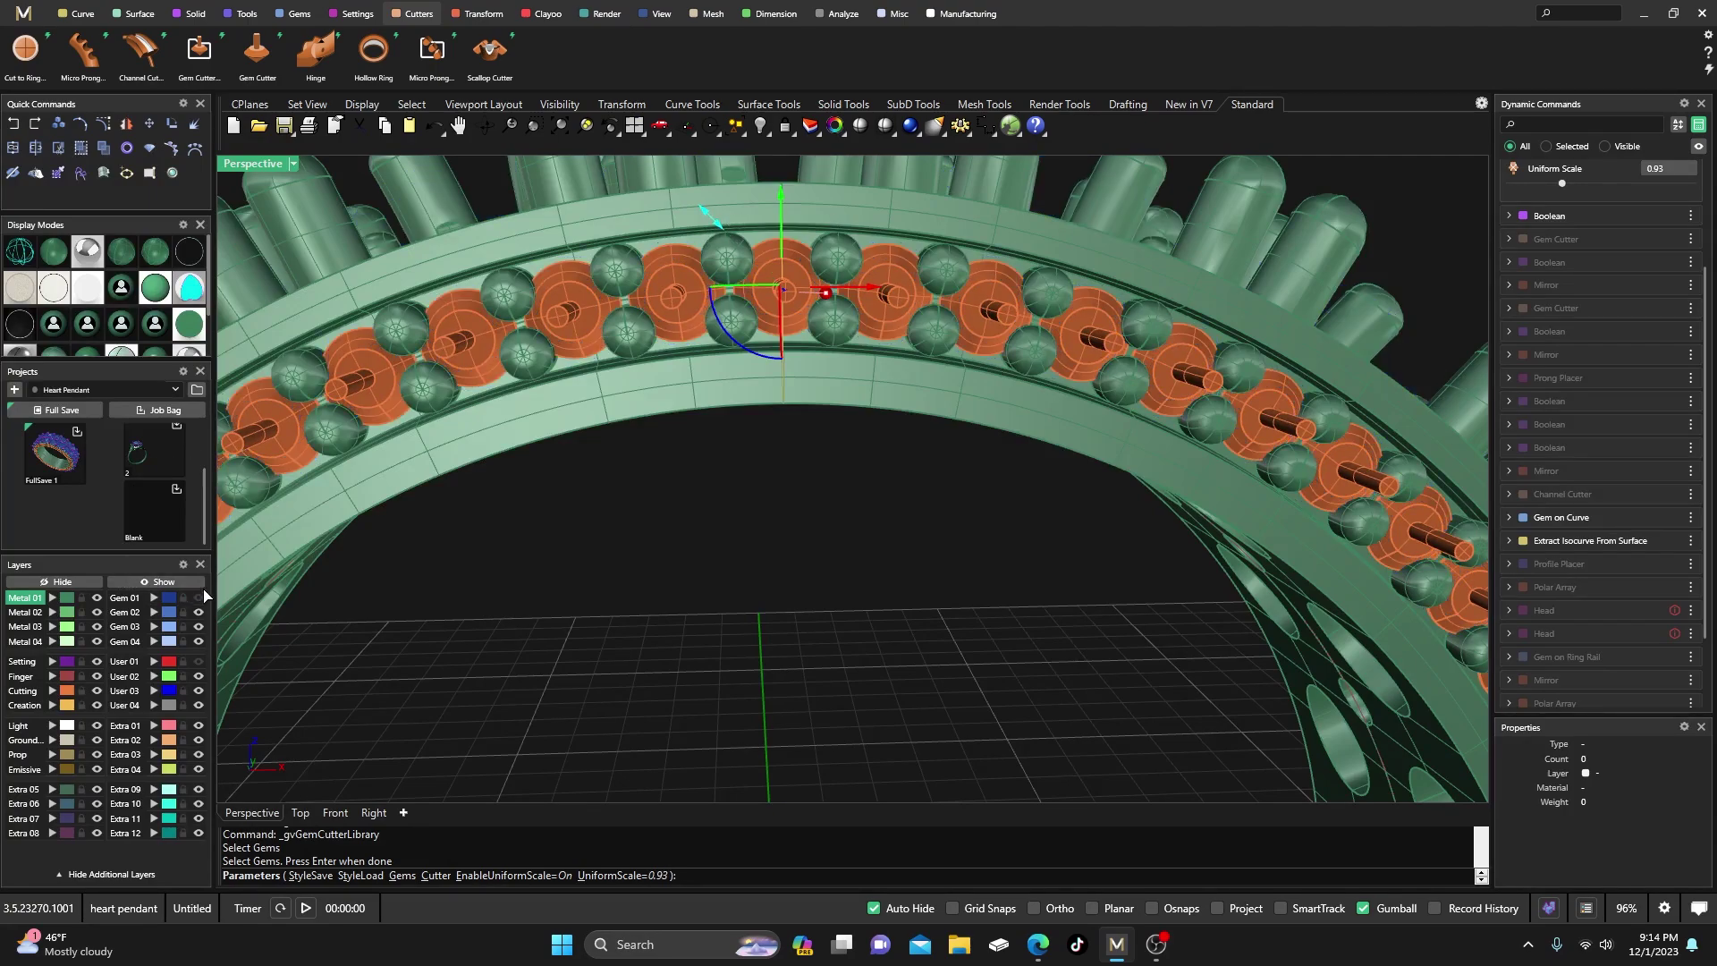
{"action": "scroll", "coordinate": [791, 243], "scroll_direction": "up", "scroll_amount": 5}
{"action": "mouse_move", "coordinate": [517, 164]}
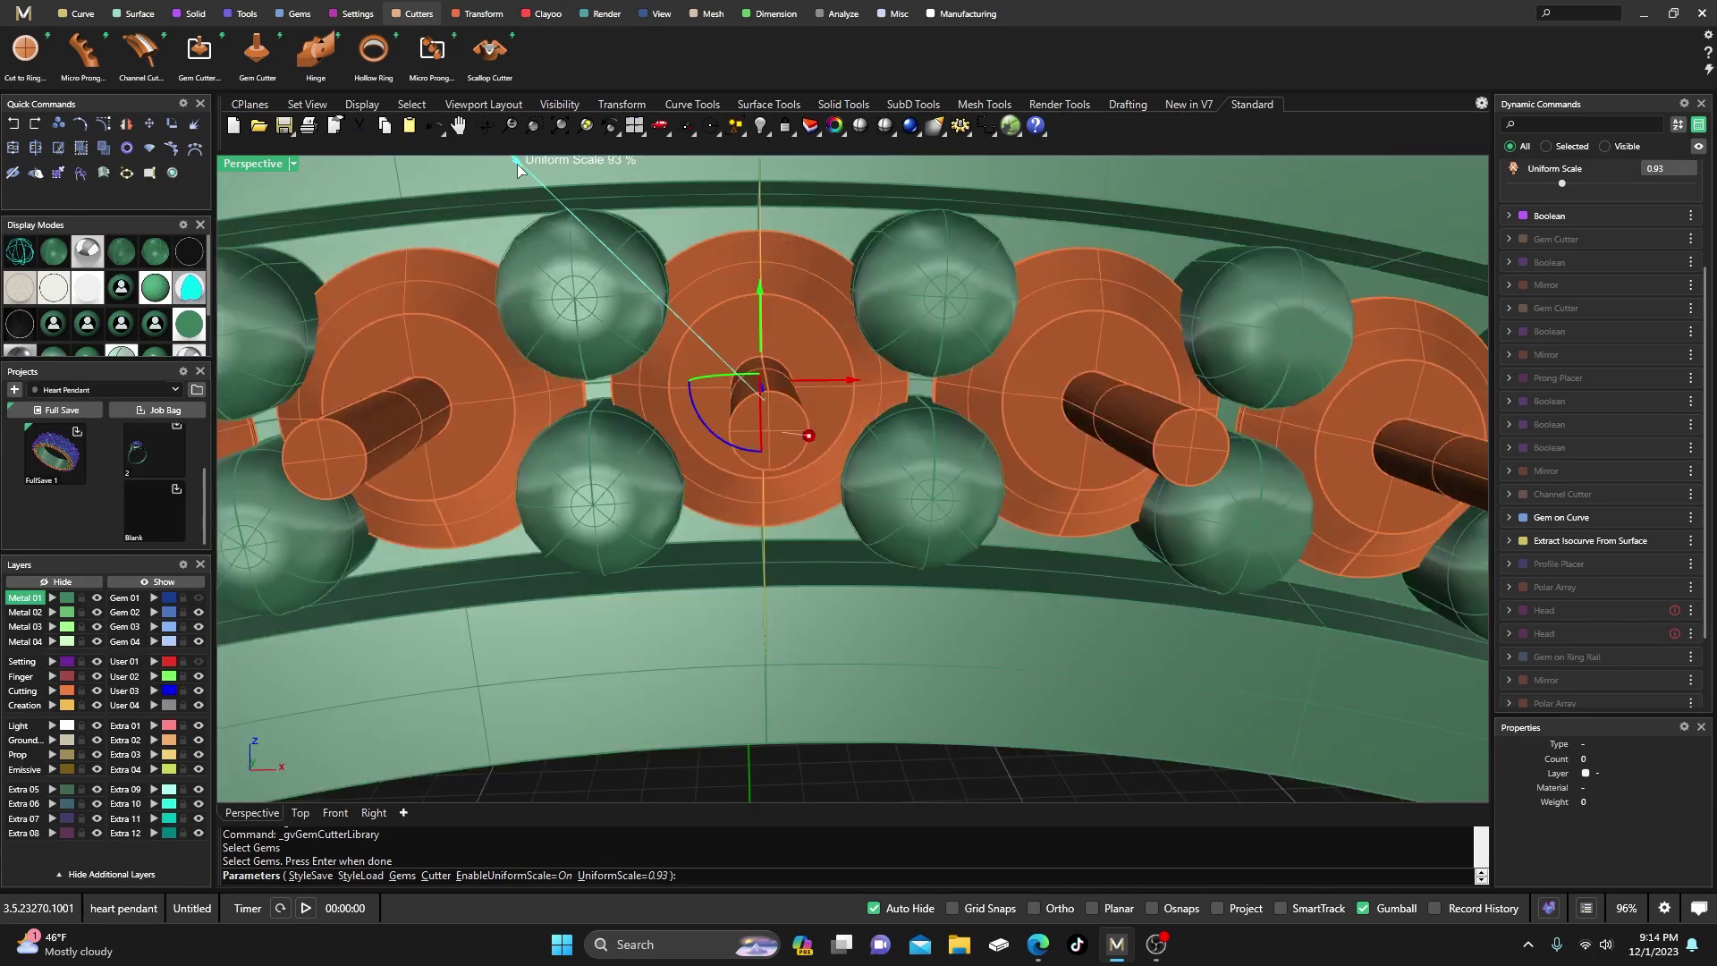
{"action": "left_click_drag", "start_coordinate": [524, 169], "coordinate": [627, 296]}
{"action": "scroll", "coordinate": [890, 362], "scroll_direction": "down", "scroll_amount": 12}
{"action": "right_click_drag", "start_coordinate": [890, 362], "coordinate": [810, 371]}
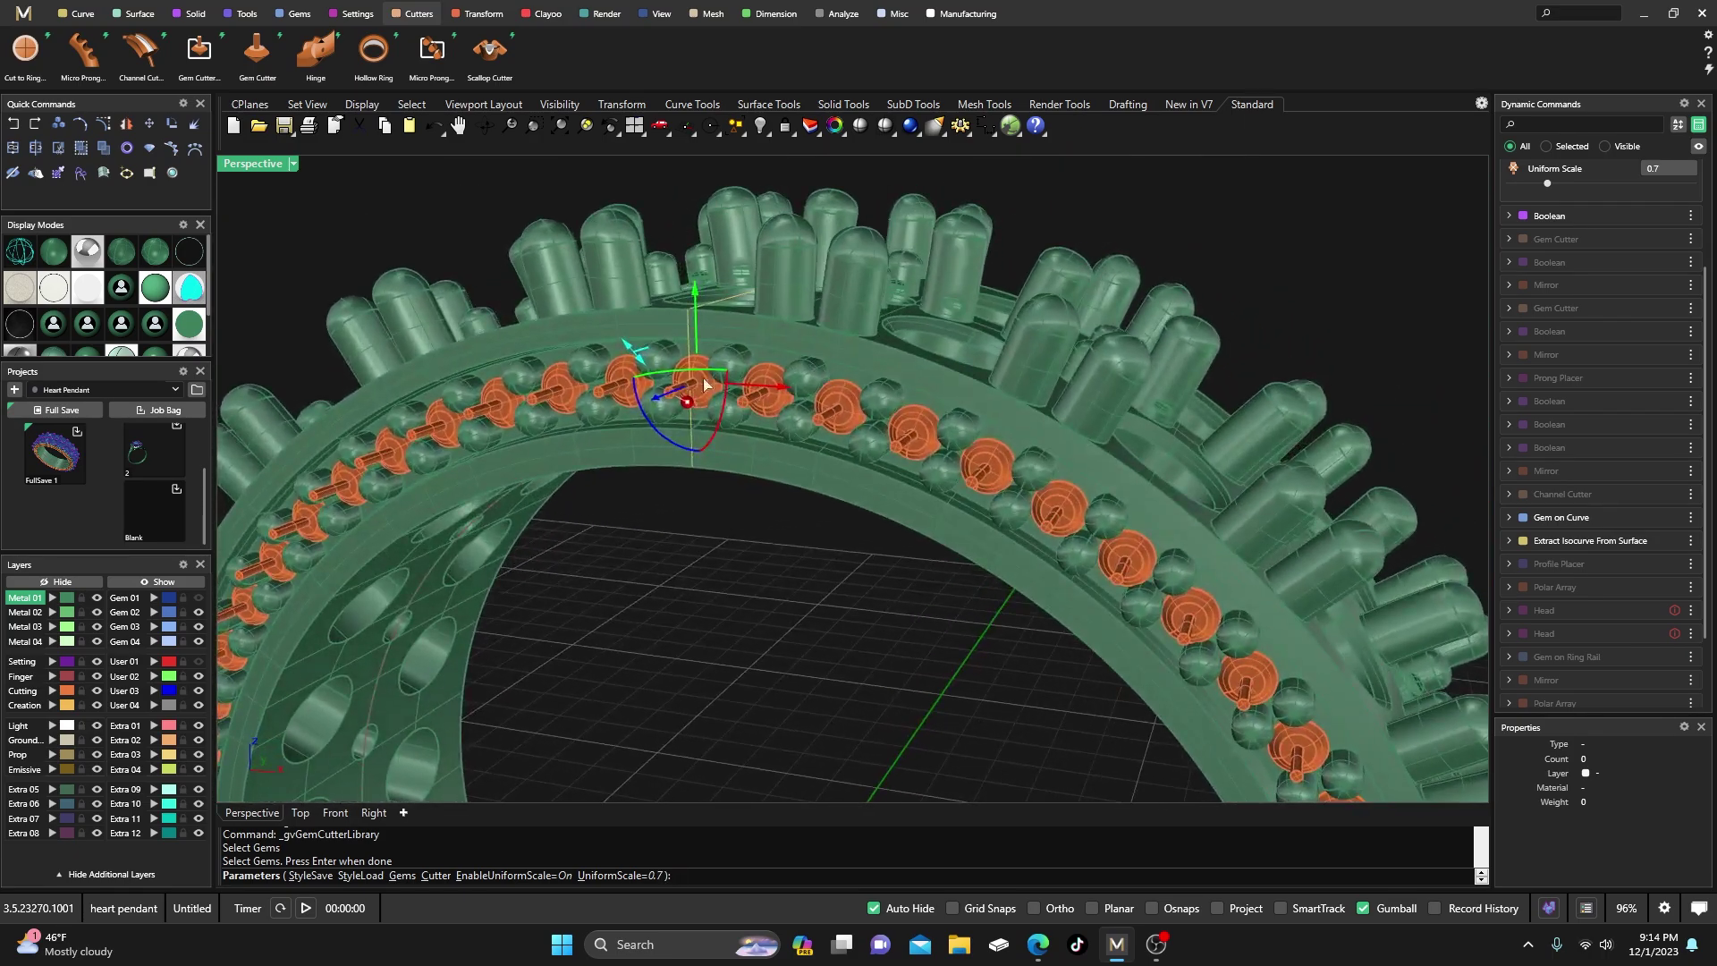
{"action": "key", "text": "Return"}
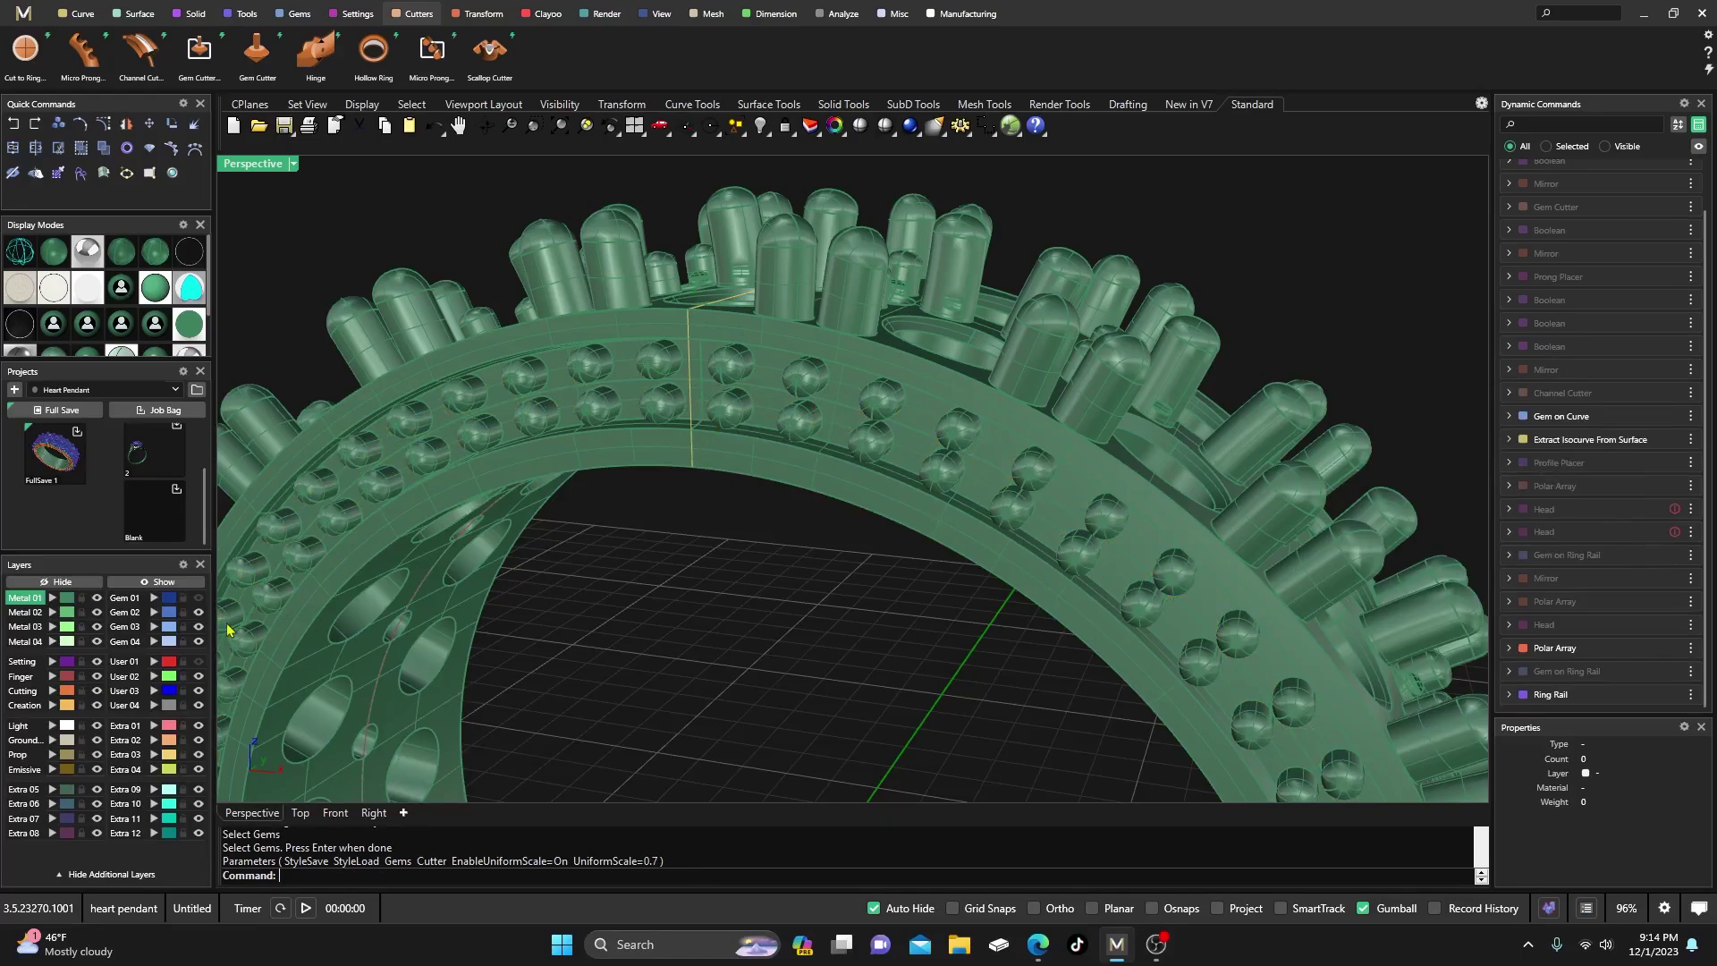
- Place Gem Cutter cutters on the small gems along the band's side and set their Table X Offset to 0.6
{"action": "left_click", "coordinate": [256, 51]}
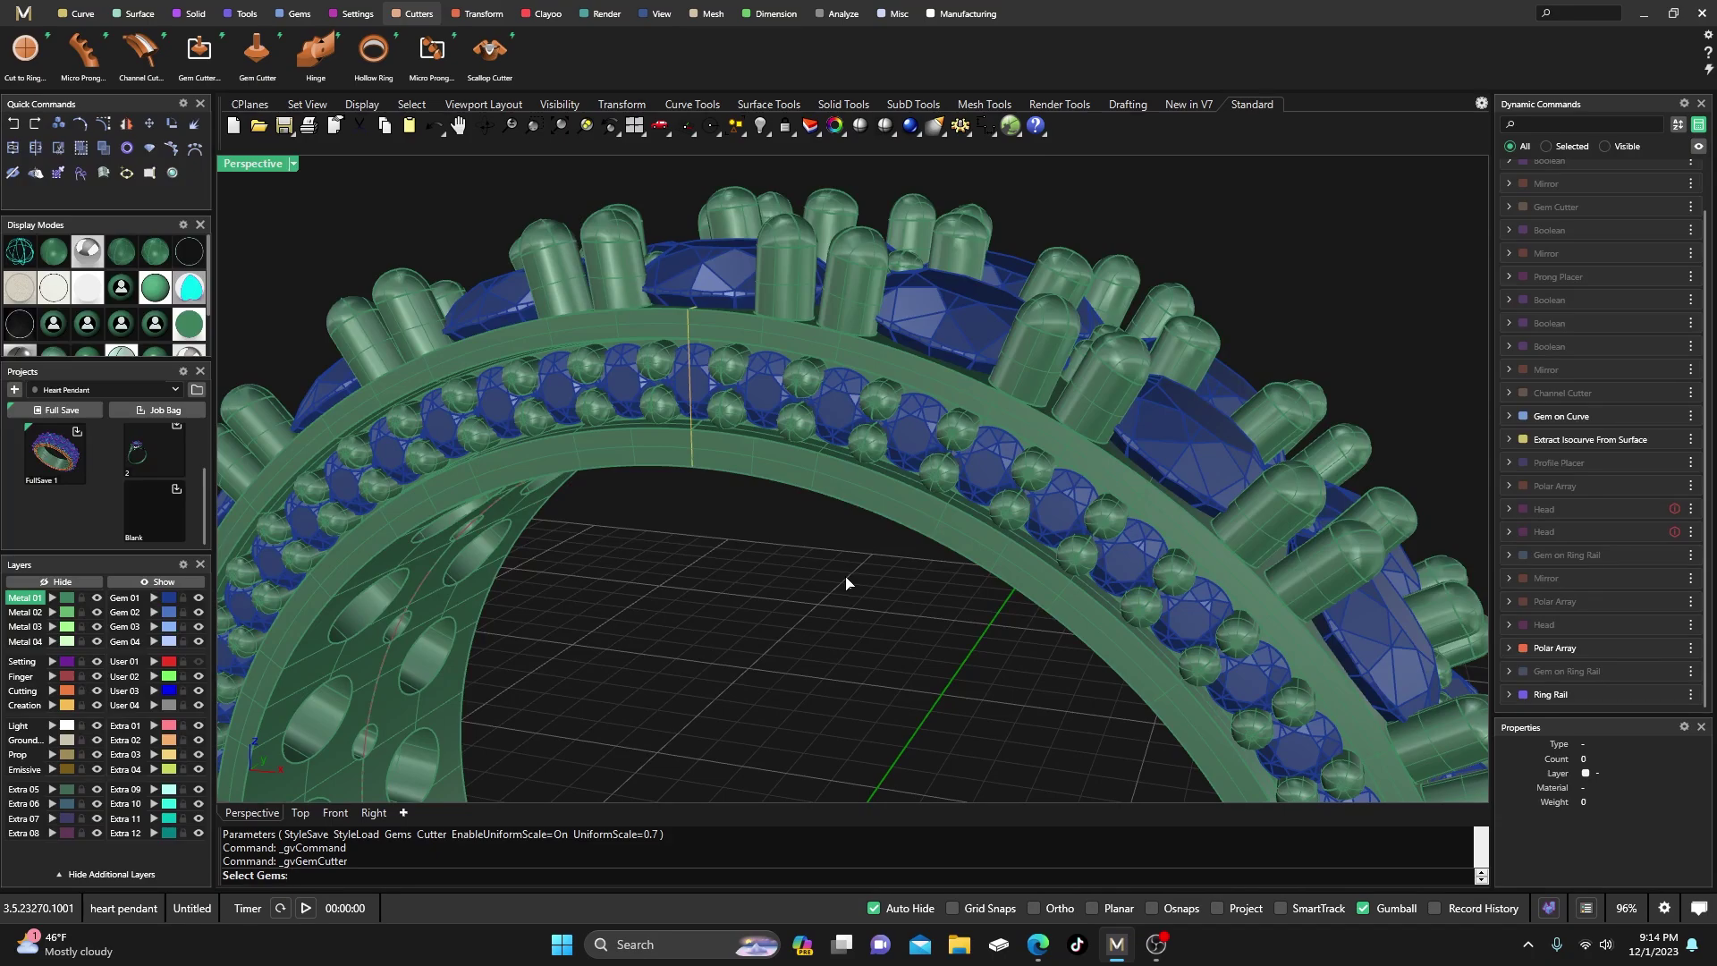
{"action": "left_click", "coordinate": [759, 394]}
{"action": "key", "text": "Return"}
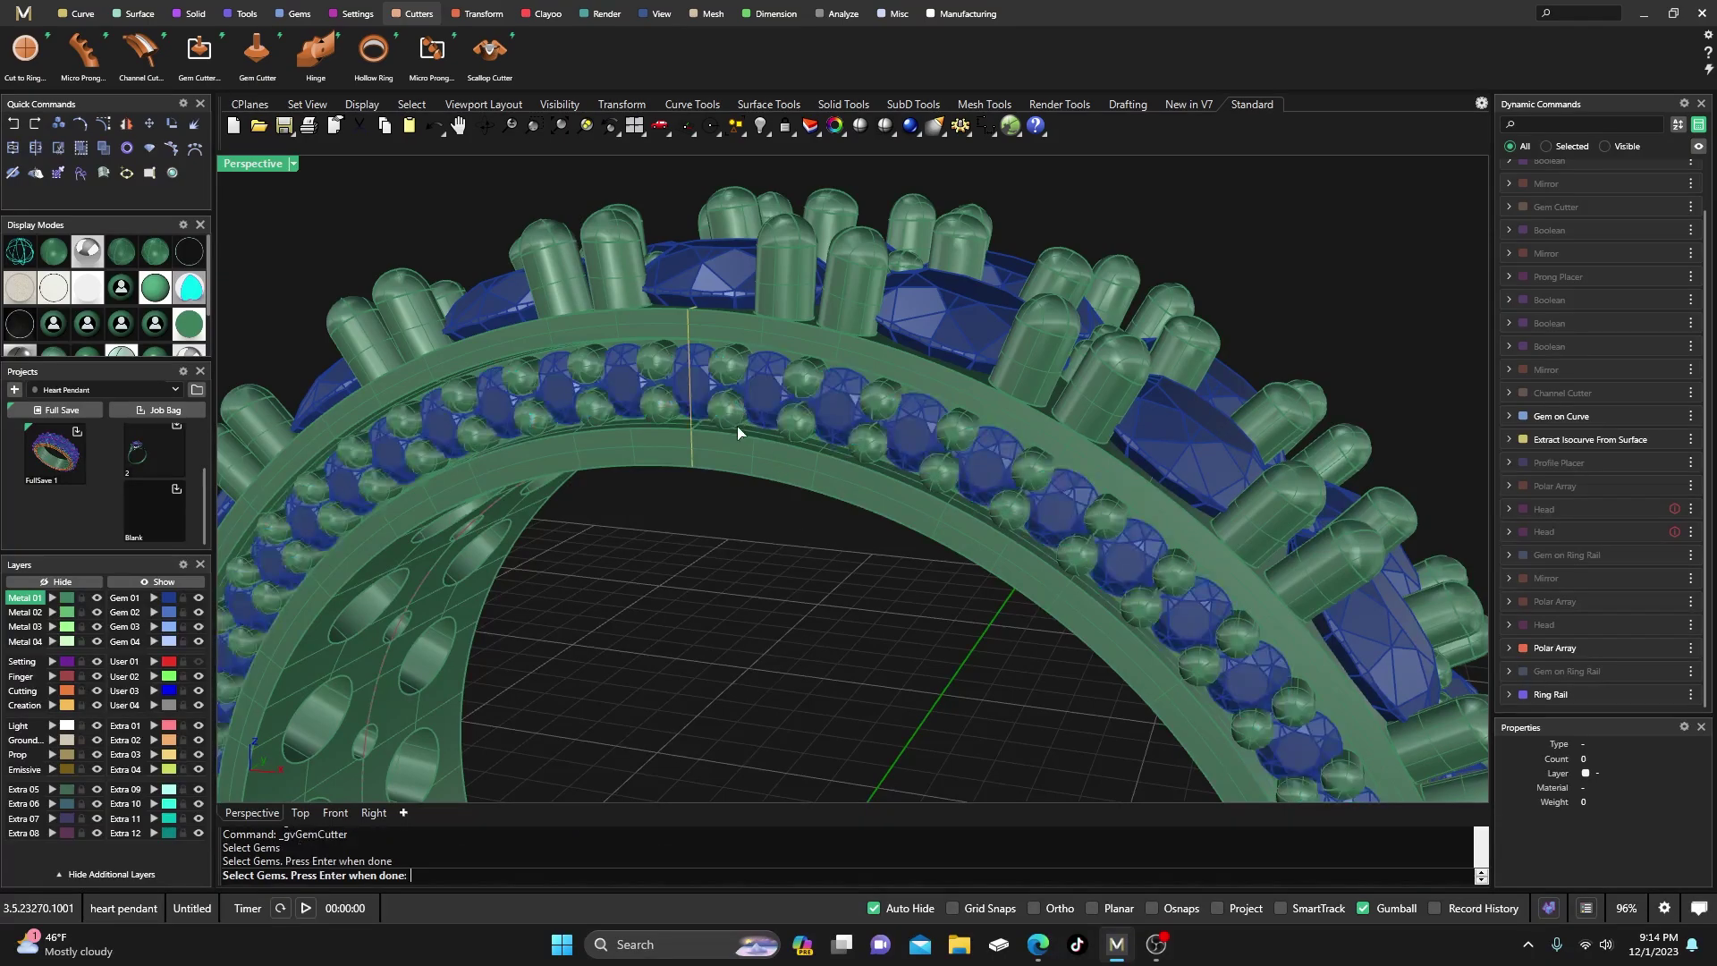
{"action": "right_click_drag", "start_coordinate": [753, 493], "coordinate": [446, 497]}
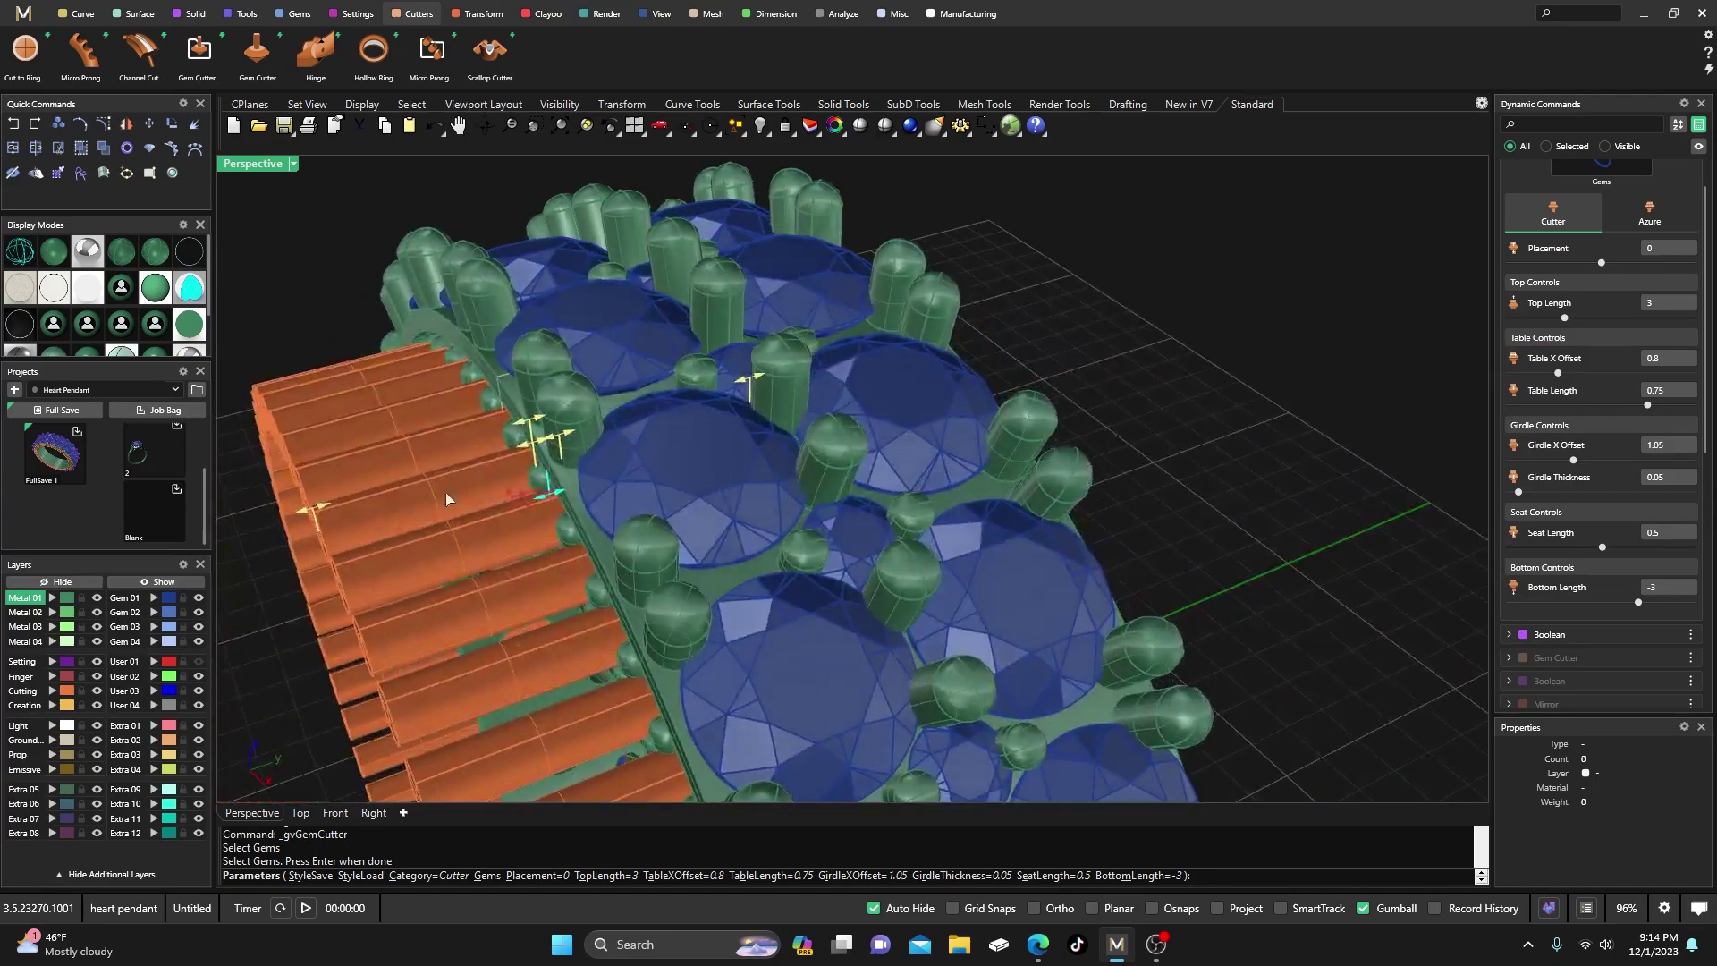
{"action": "right_click_drag", "start_coordinate": [242, 432], "coordinate": [491, 391]}
{"action": "scroll", "coordinate": [784, 365], "scroll_direction": "up", "scroll_amount": 5}
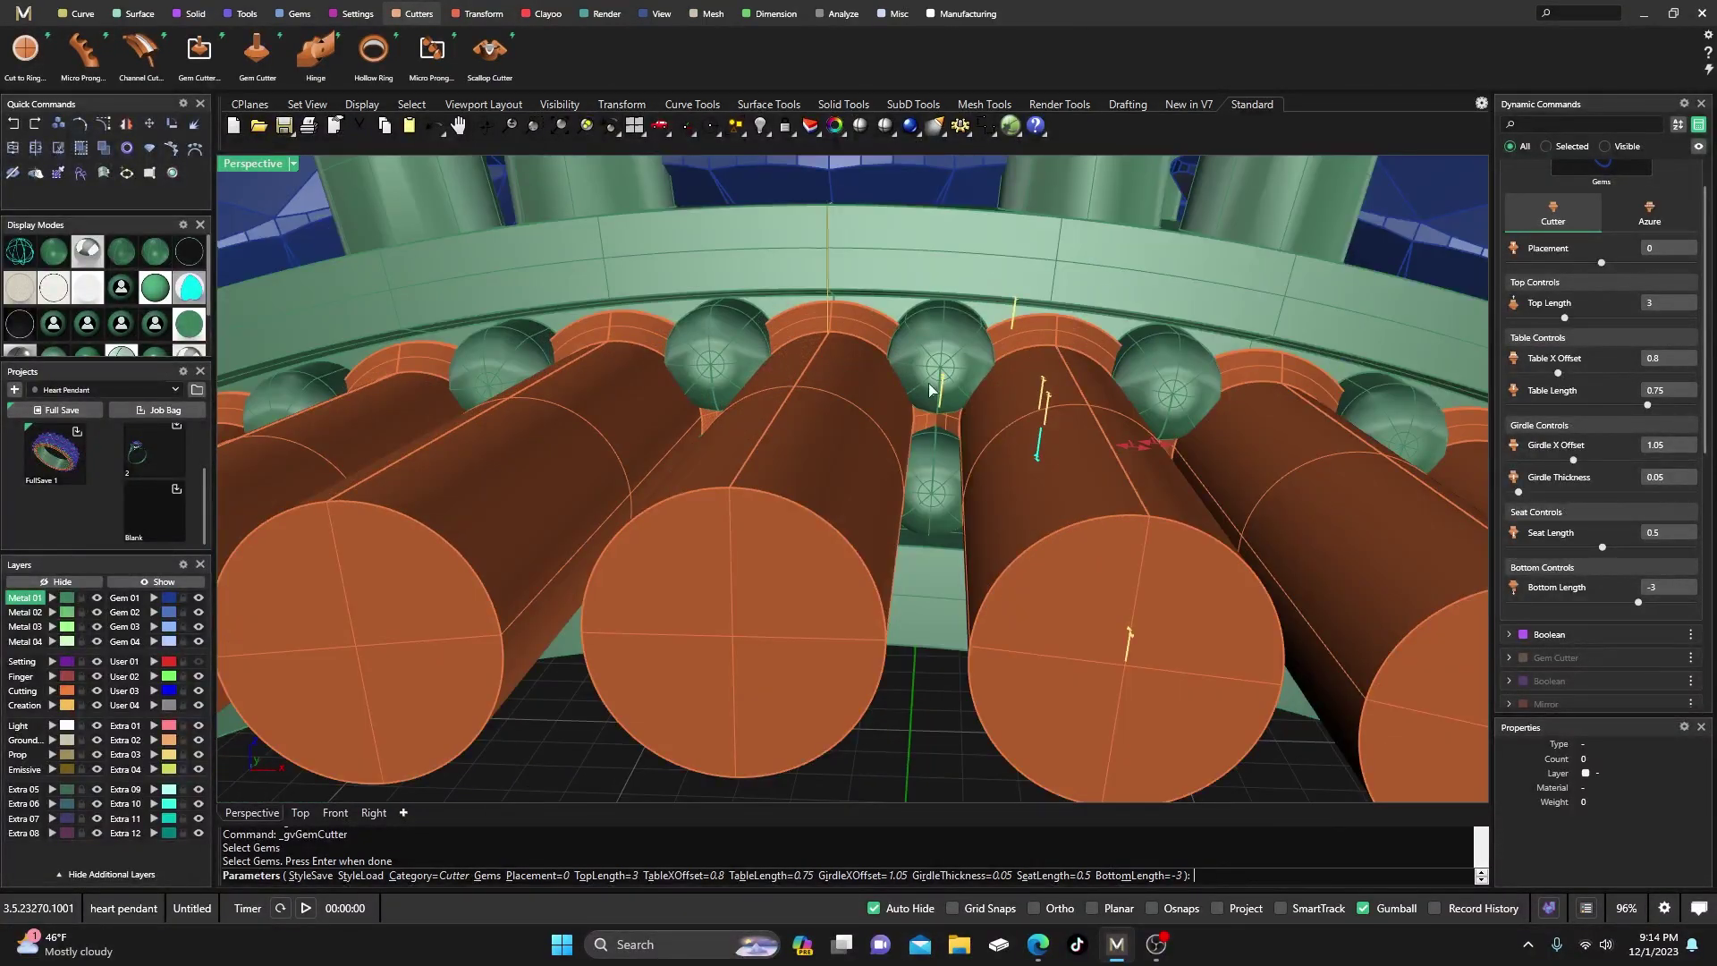
{"action": "right_click_drag", "start_coordinate": [1007, 384], "coordinate": [987, 435]}
{"action": "left_click_drag", "start_coordinate": [1021, 334], "coordinate": [976, 305]}
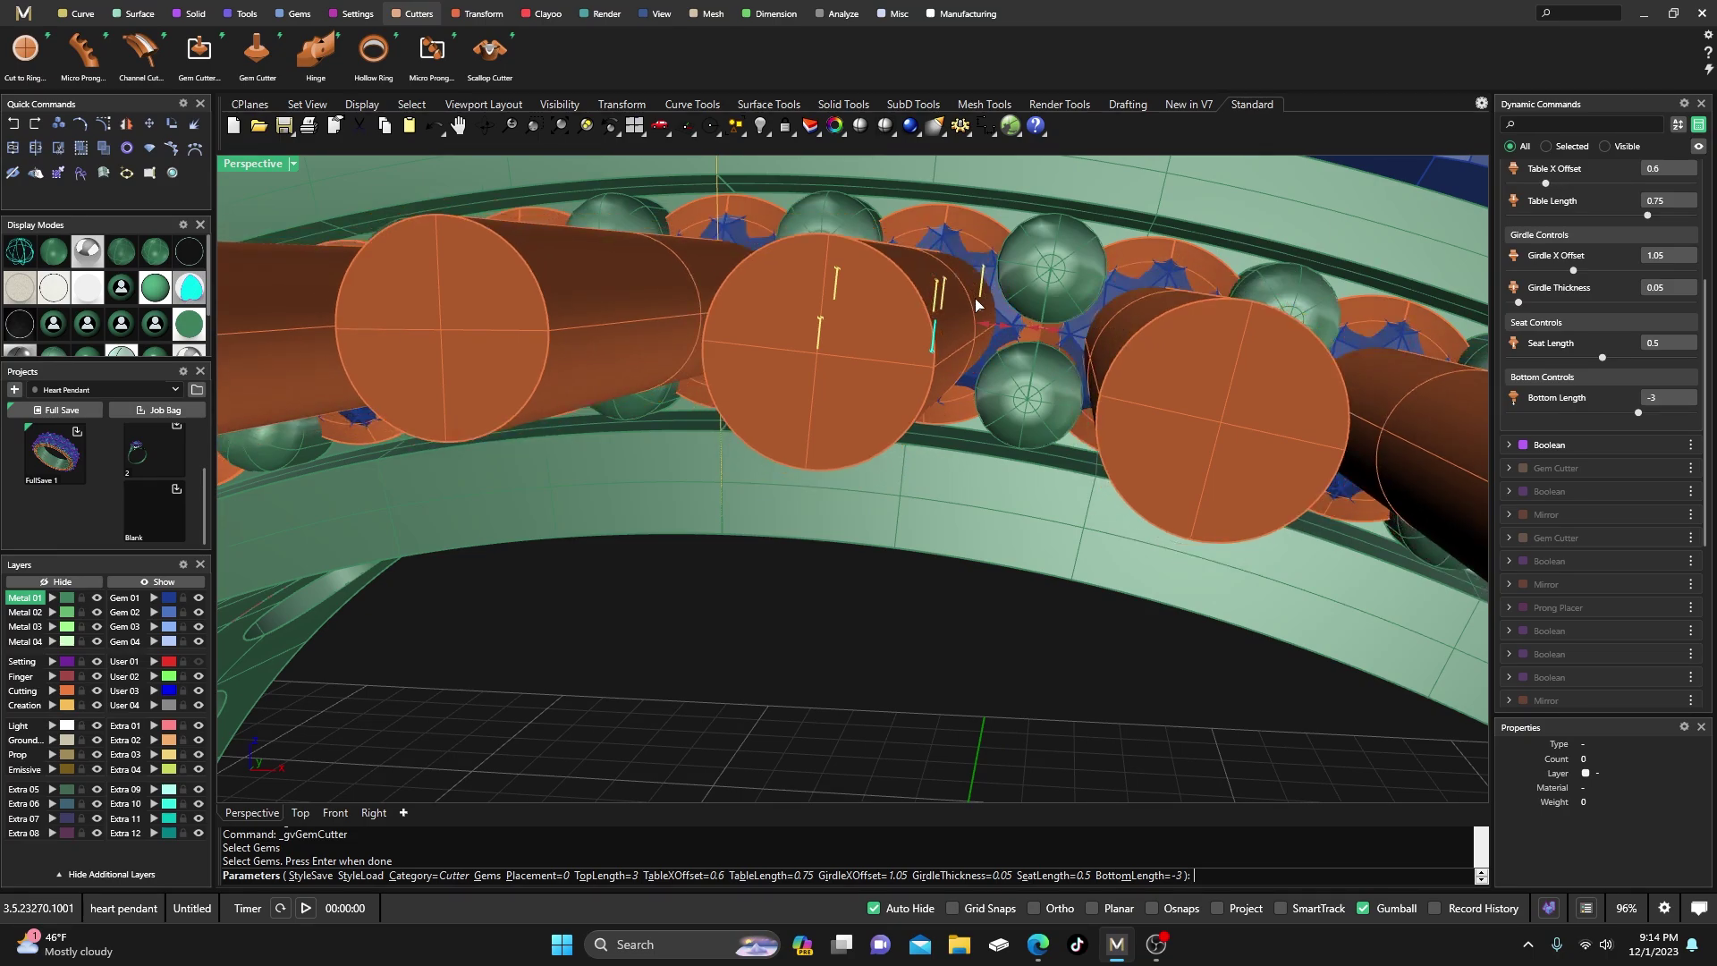
- With the Gem 01 layer hidden, set the side cutters' Girdle X Offset to 0.68 and Table X Offset to 0.23
{"action": "scroll", "coordinate": [892, 340], "scroll_direction": "down", "scroll_amount": 3}
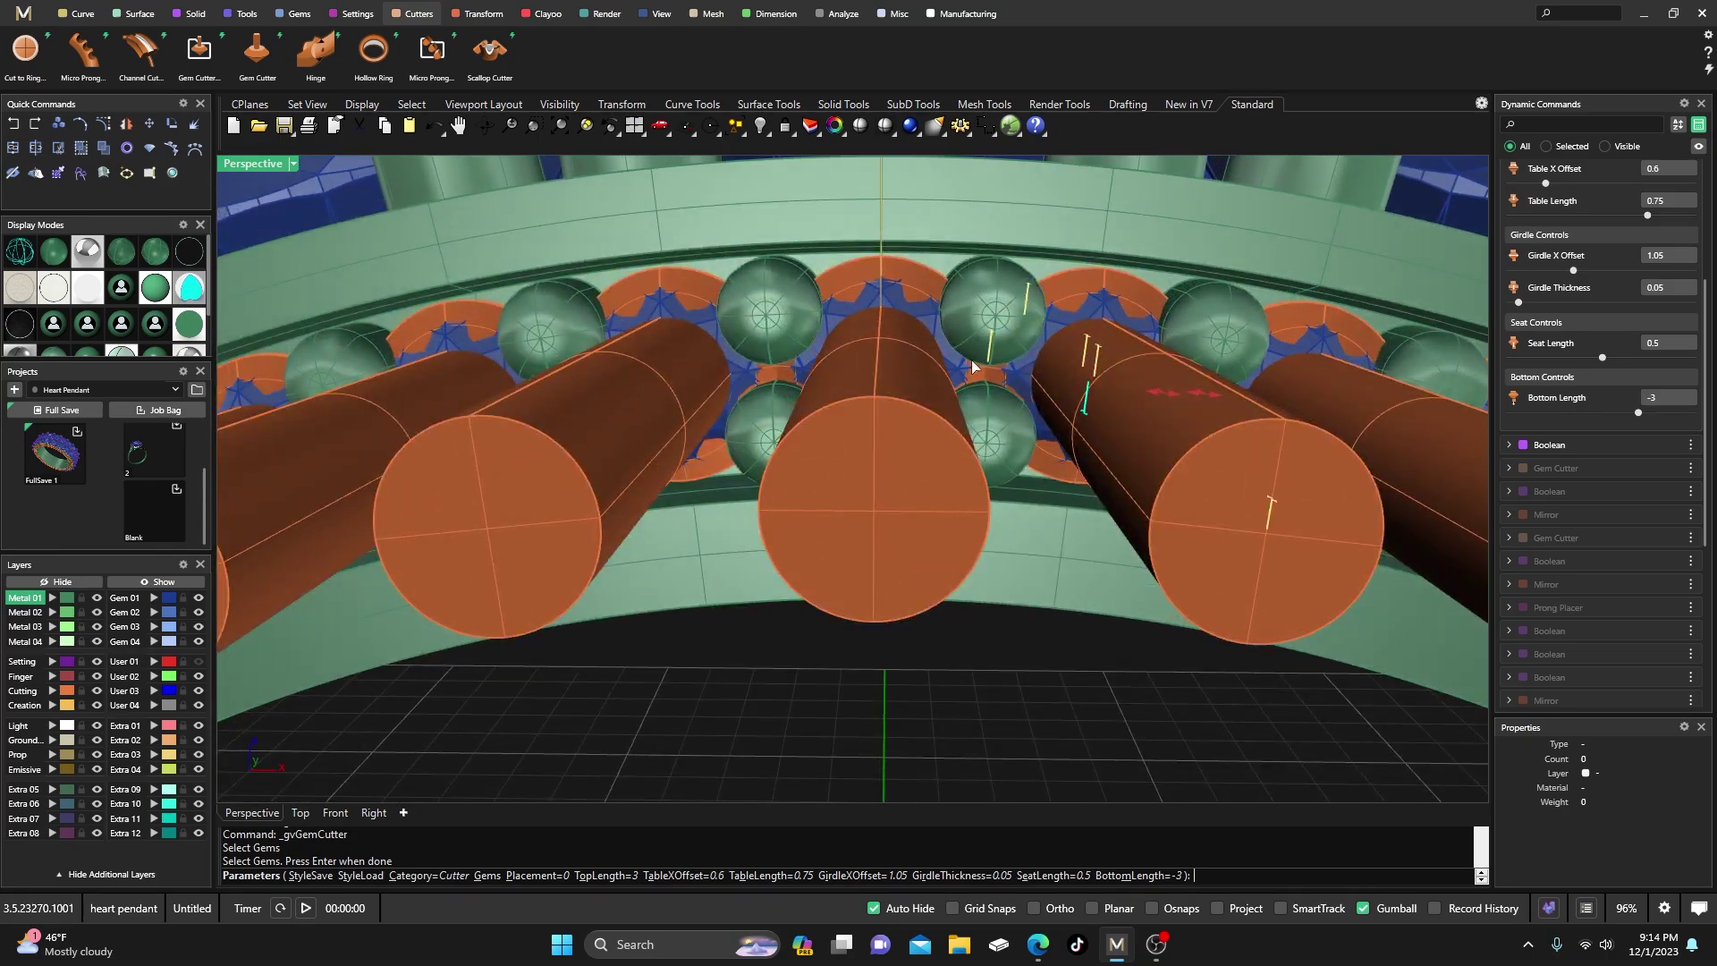
{"action": "right_click_drag", "start_coordinate": [974, 424], "coordinate": [907, 435]}
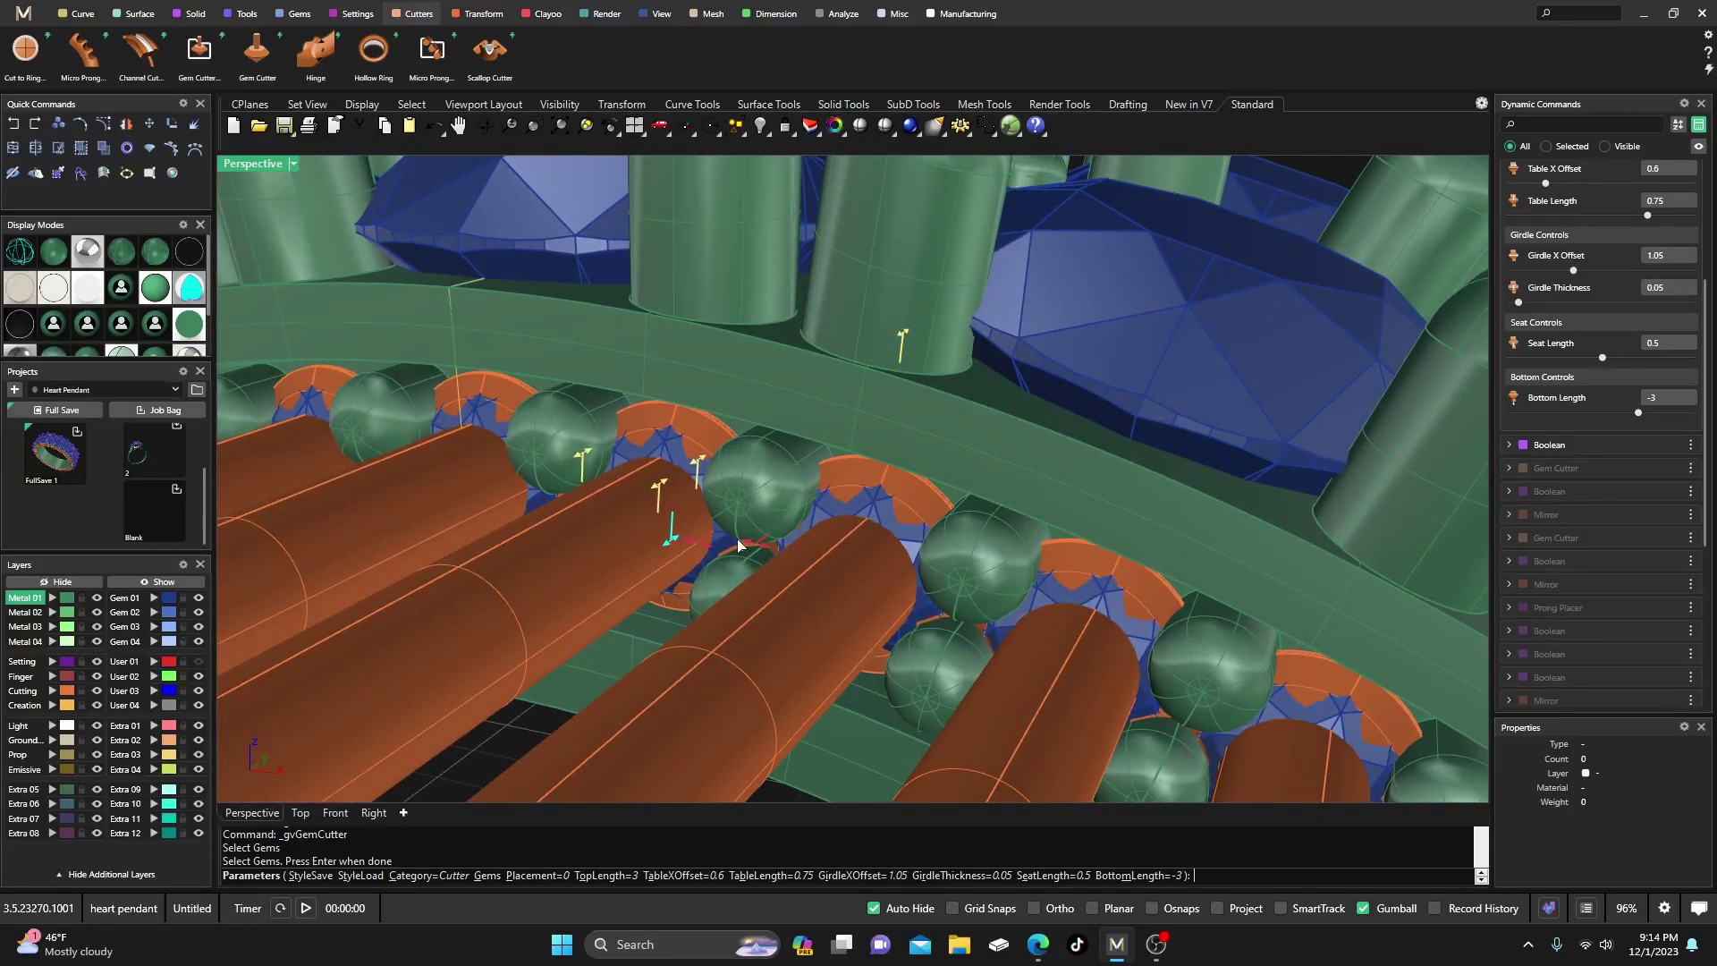
{"action": "mouse_move", "coordinate": [751, 551]}
{"action": "left_click_drag", "start_coordinate": [743, 545], "coordinate": [746, 545]}
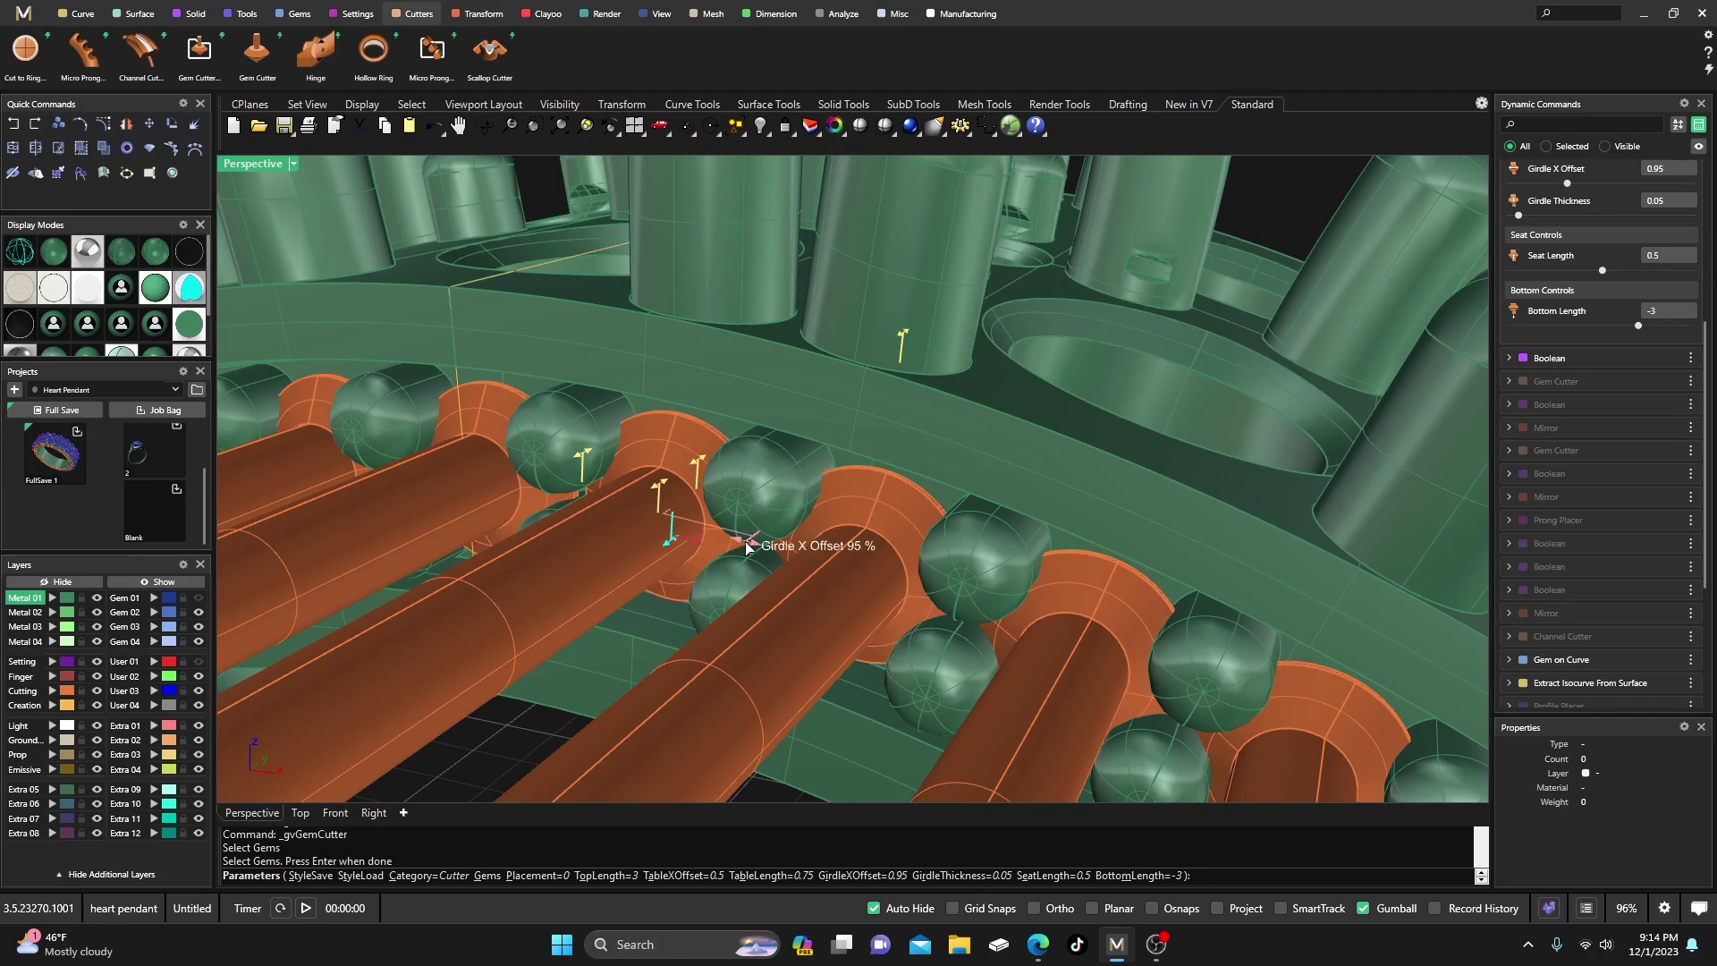
{"action": "left_click_drag", "start_coordinate": [740, 547], "coordinate": [720, 534]}
{"action": "scroll", "coordinate": [723, 496], "scroll_direction": "down", "scroll_amount": 5}
{"action": "right_click_drag", "start_coordinate": [722, 495], "coordinate": [170, 374]}
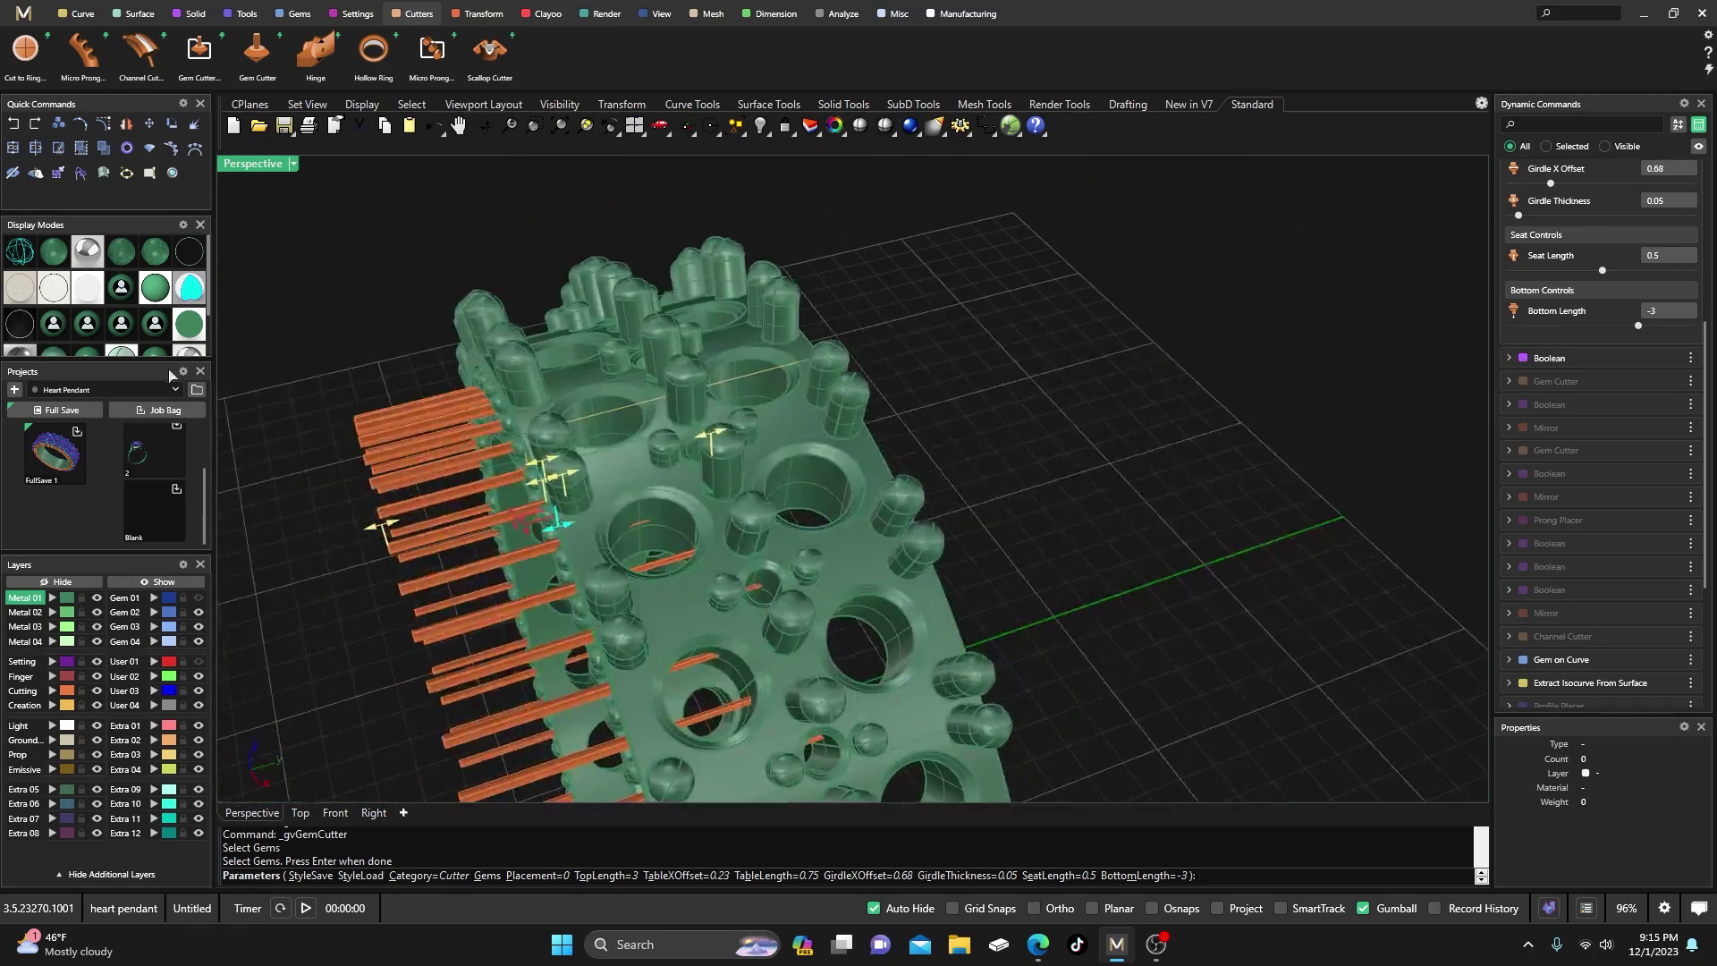
- In wireframe display, set the side cutters' Bottom Length to -0.1 and Seat Length to 0.29, with the Gem 01 layer shown
{"action": "left_click", "coordinate": [18, 253]}
{"action": "scroll", "coordinate": [754, 437], "scroll_direction": "up", "scroll_amount": 5}
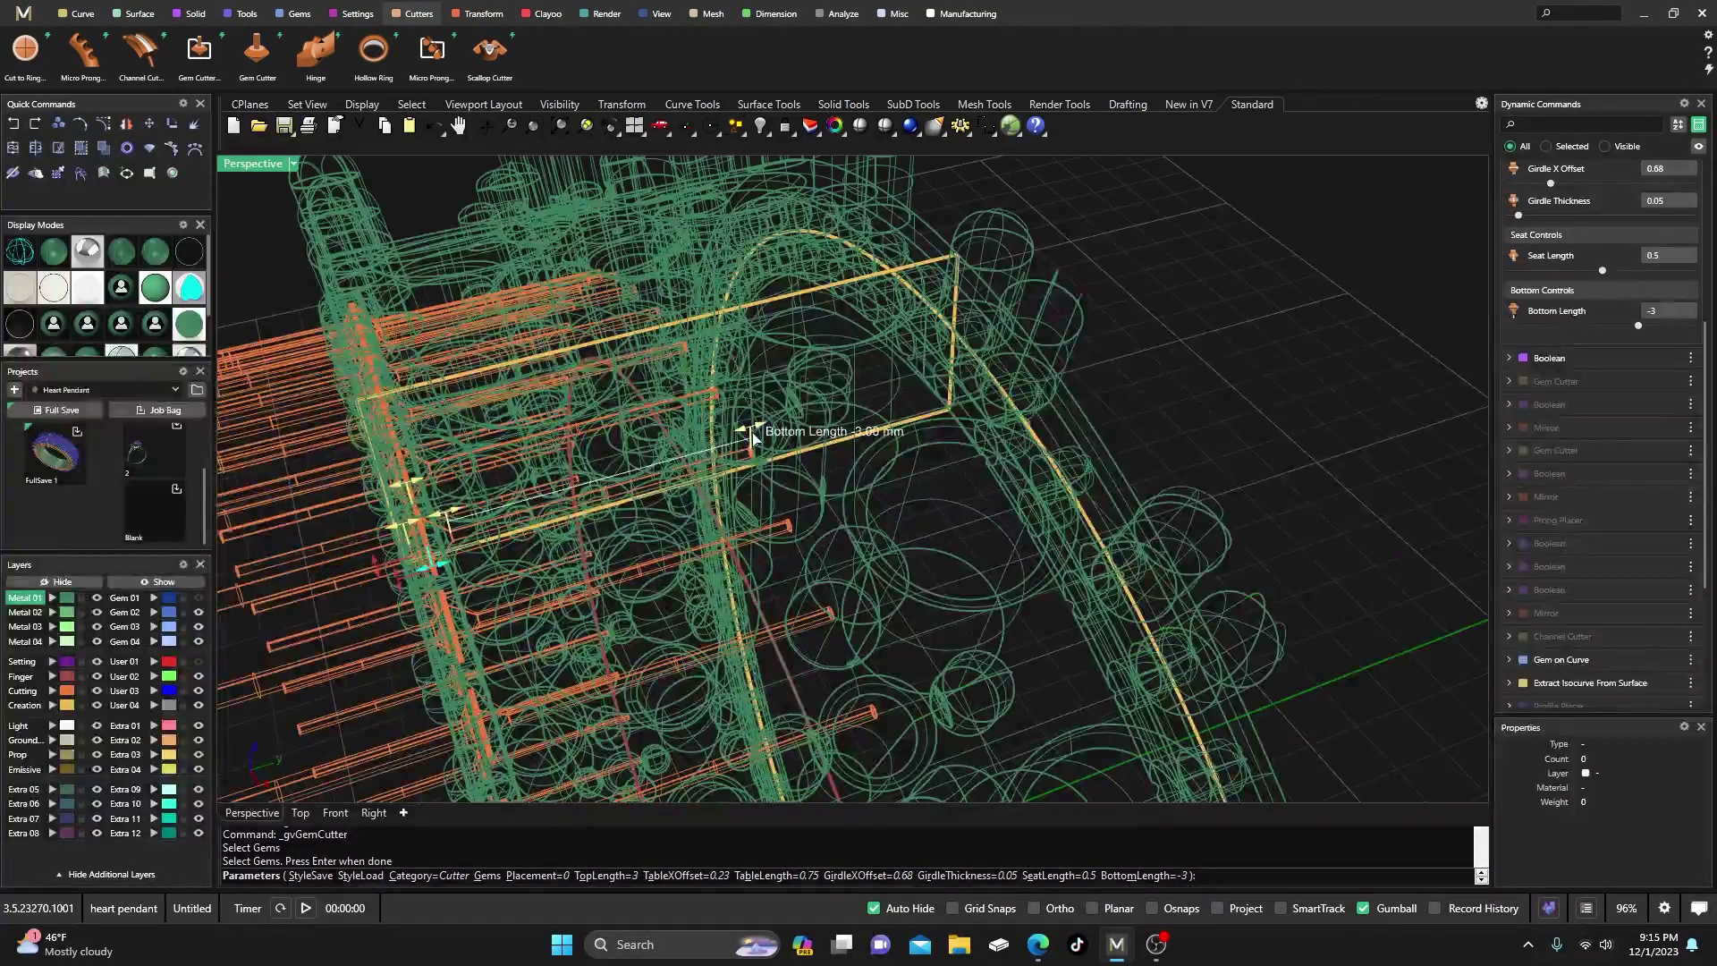
{"action": "left_click_drag", "start_coordinate": [745, 437], "coordinate": [470, 535]}
{"action": "scroll", "coordinate": [501, 510], "scroll_direction": "down", "scroll_amount": 5}
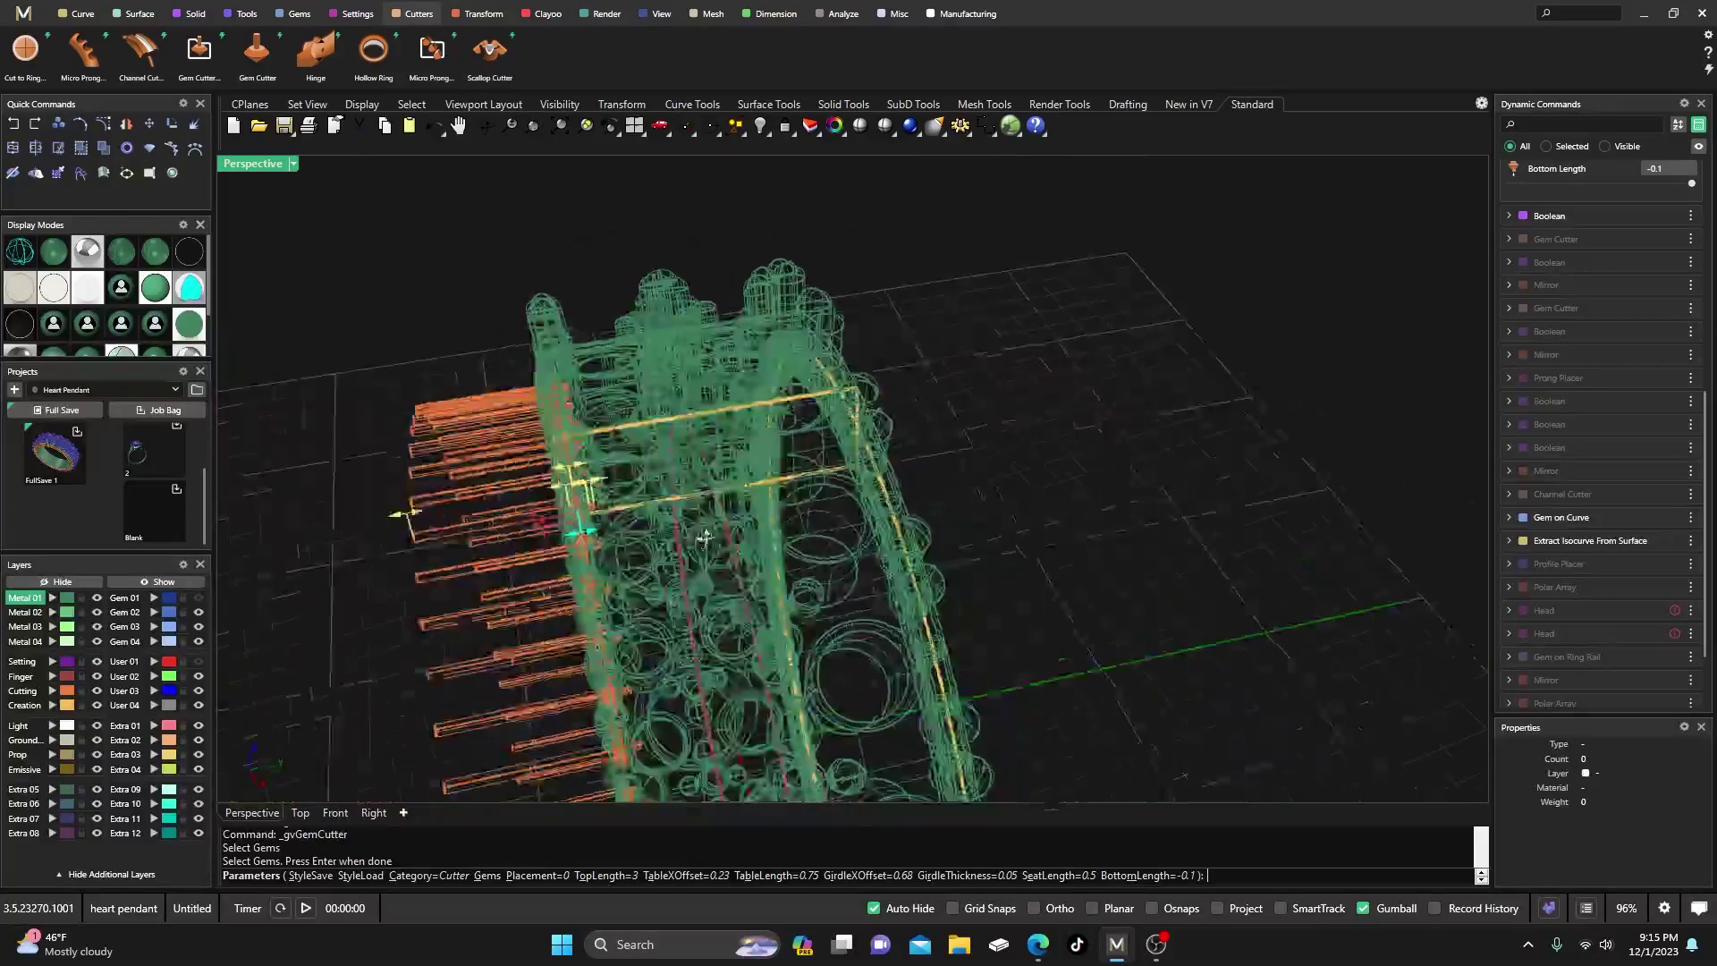
{"action": "scroll", "coordinate": [554, 466], "scroll_direction": "up", "scroll_amount": 6}
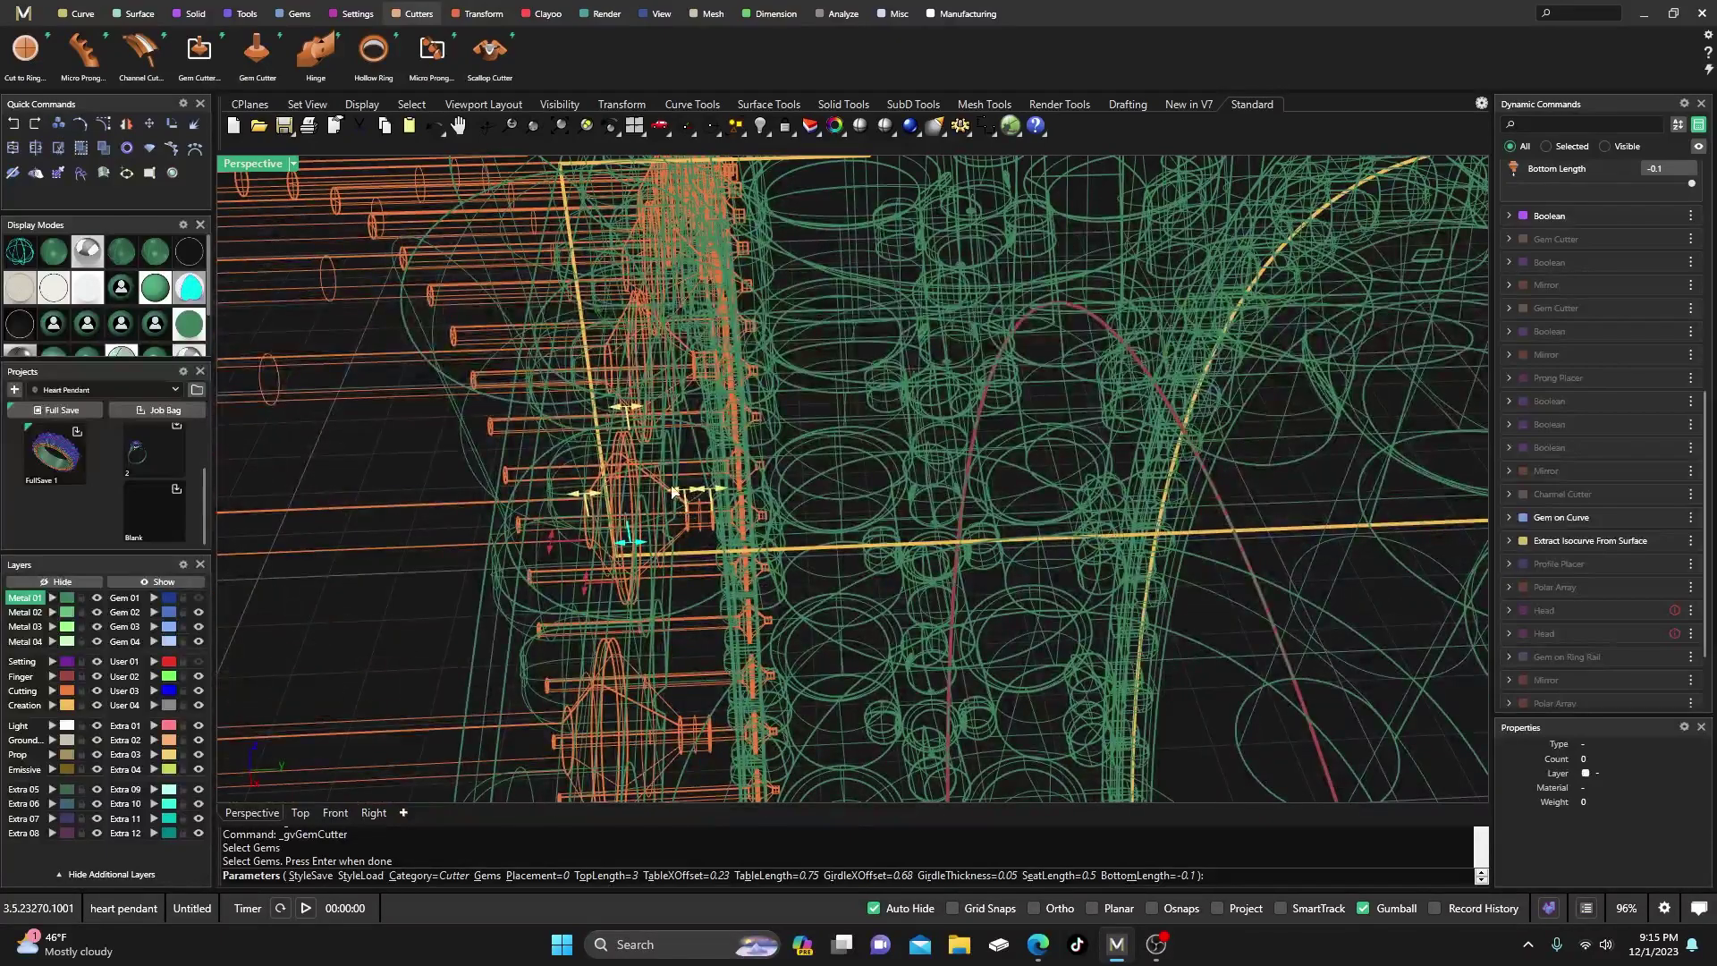
{"action": "mouse_move", "coordinate": [682, 491]}
{"action": "left_mouse_down"}
{"action": "mouse_move", "coordinate": [666, 496]}
{"action": "mouse_move", "coordinate": [687, 497]}
{"action": "left_mouse_up"}
{"action": "scroll", "coordinate": [686, 497], "scroll_direction": "up", "scroll_amount": 4}
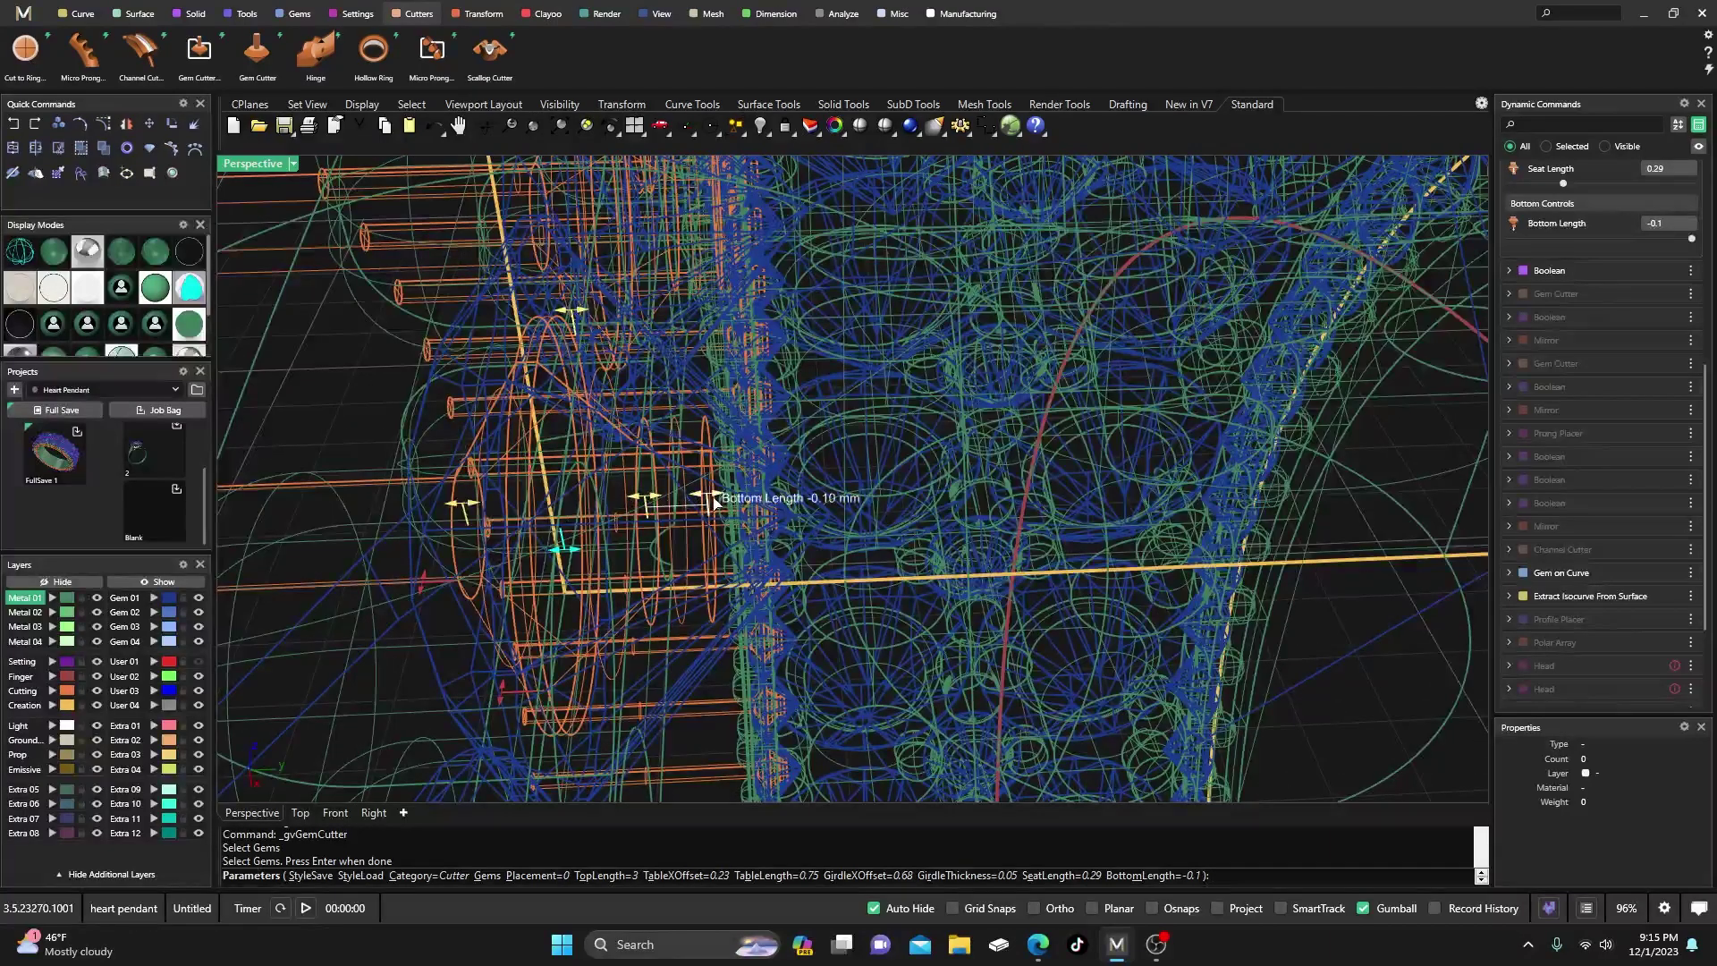
- Set the side cutters' Seat Length to 0.03 and Bottom Length to -0.44
{"action": "left_click_drag", "start_coordinate": [756, 502], "coordinate": [857, 507]}
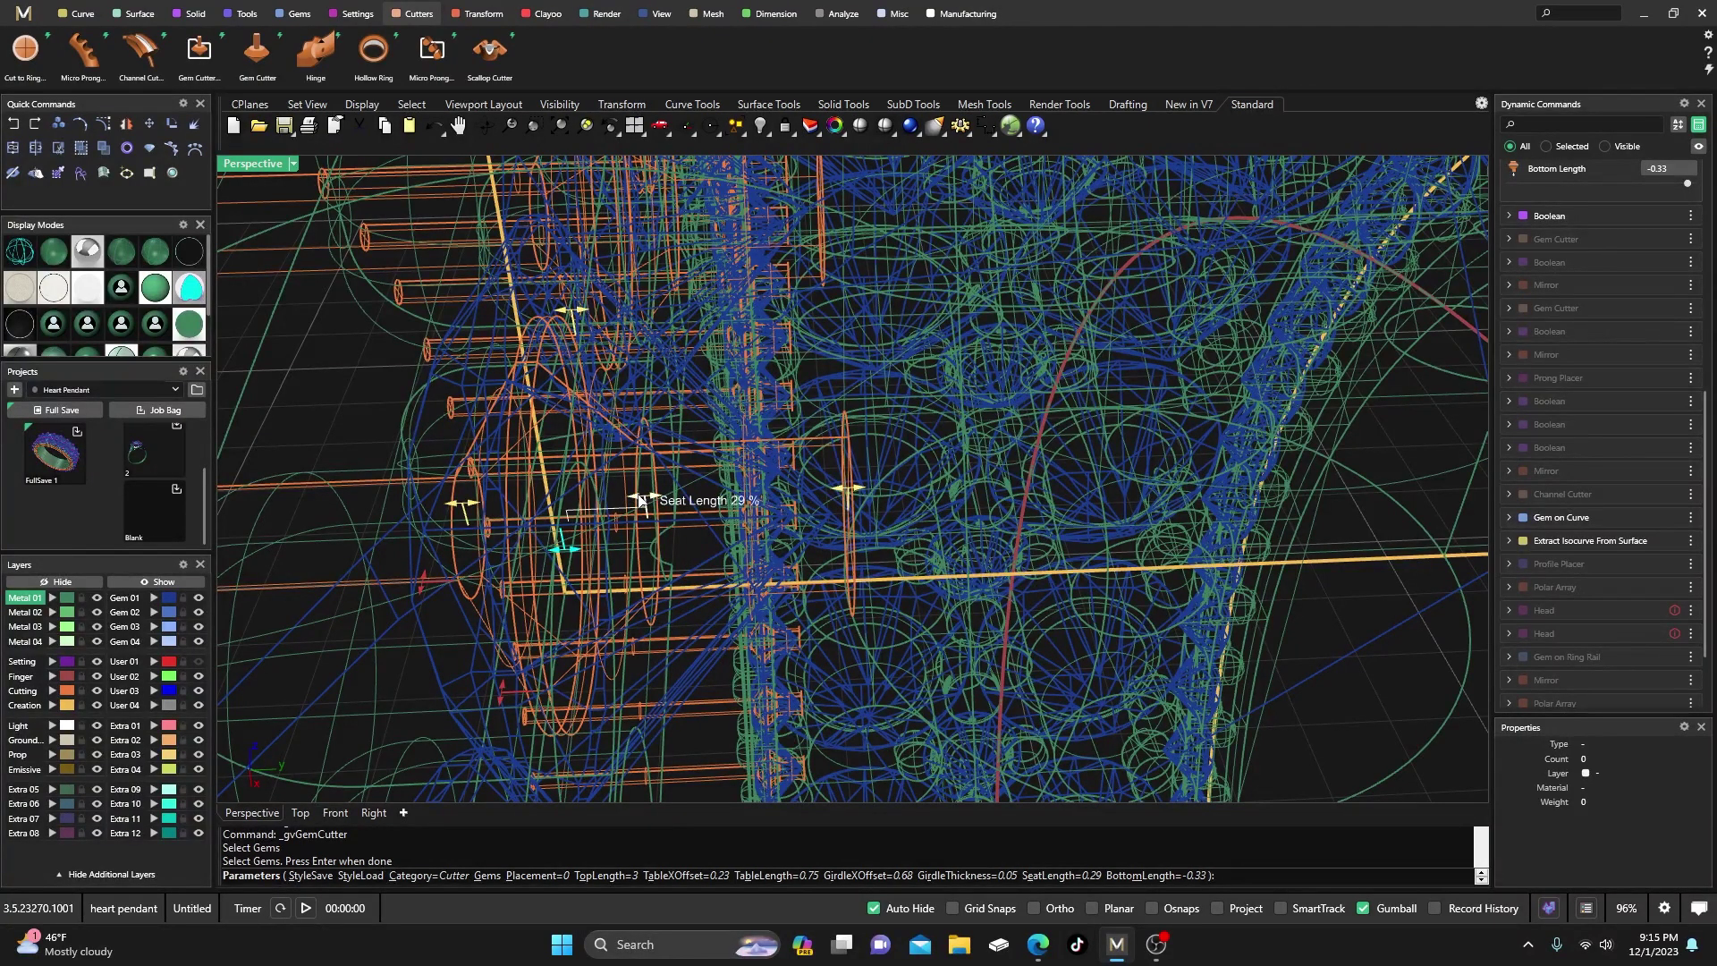
{"action": "left_click_drag", "start_coordinate": [631, 504], "coordinate": [576, 488]}
{"action": "left_click_drag", "start_coordinate": [776, 491], "coordinate": [862, 491]}
- Set the side cutters' Table X Offset to 0.43, hide the Gem 01 layer and switch to shaded display
{"action": "right_click_drag", "start_coordinate": [759, 449], "coordinate": [747, 378]}
{"action": "scroll", "coordinate": [840, 422], "scroll_direction": "up", "scroll_amount": 2}
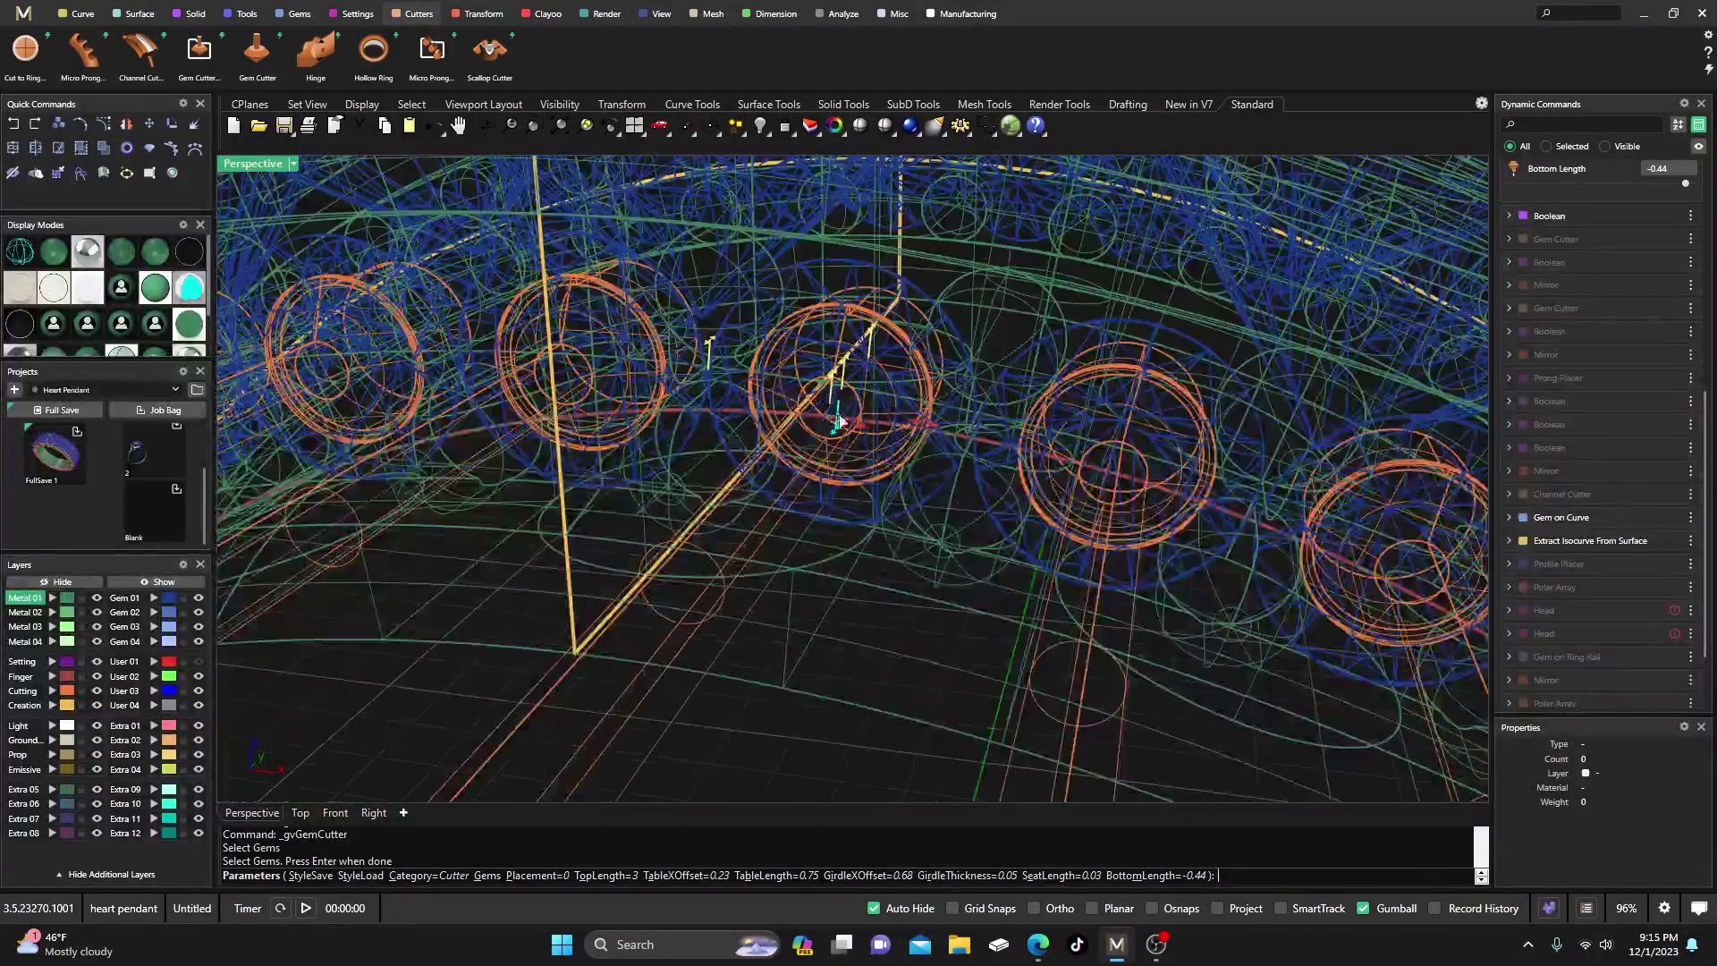
{"action": "mouse_move", "coordinate": [852, 453]}
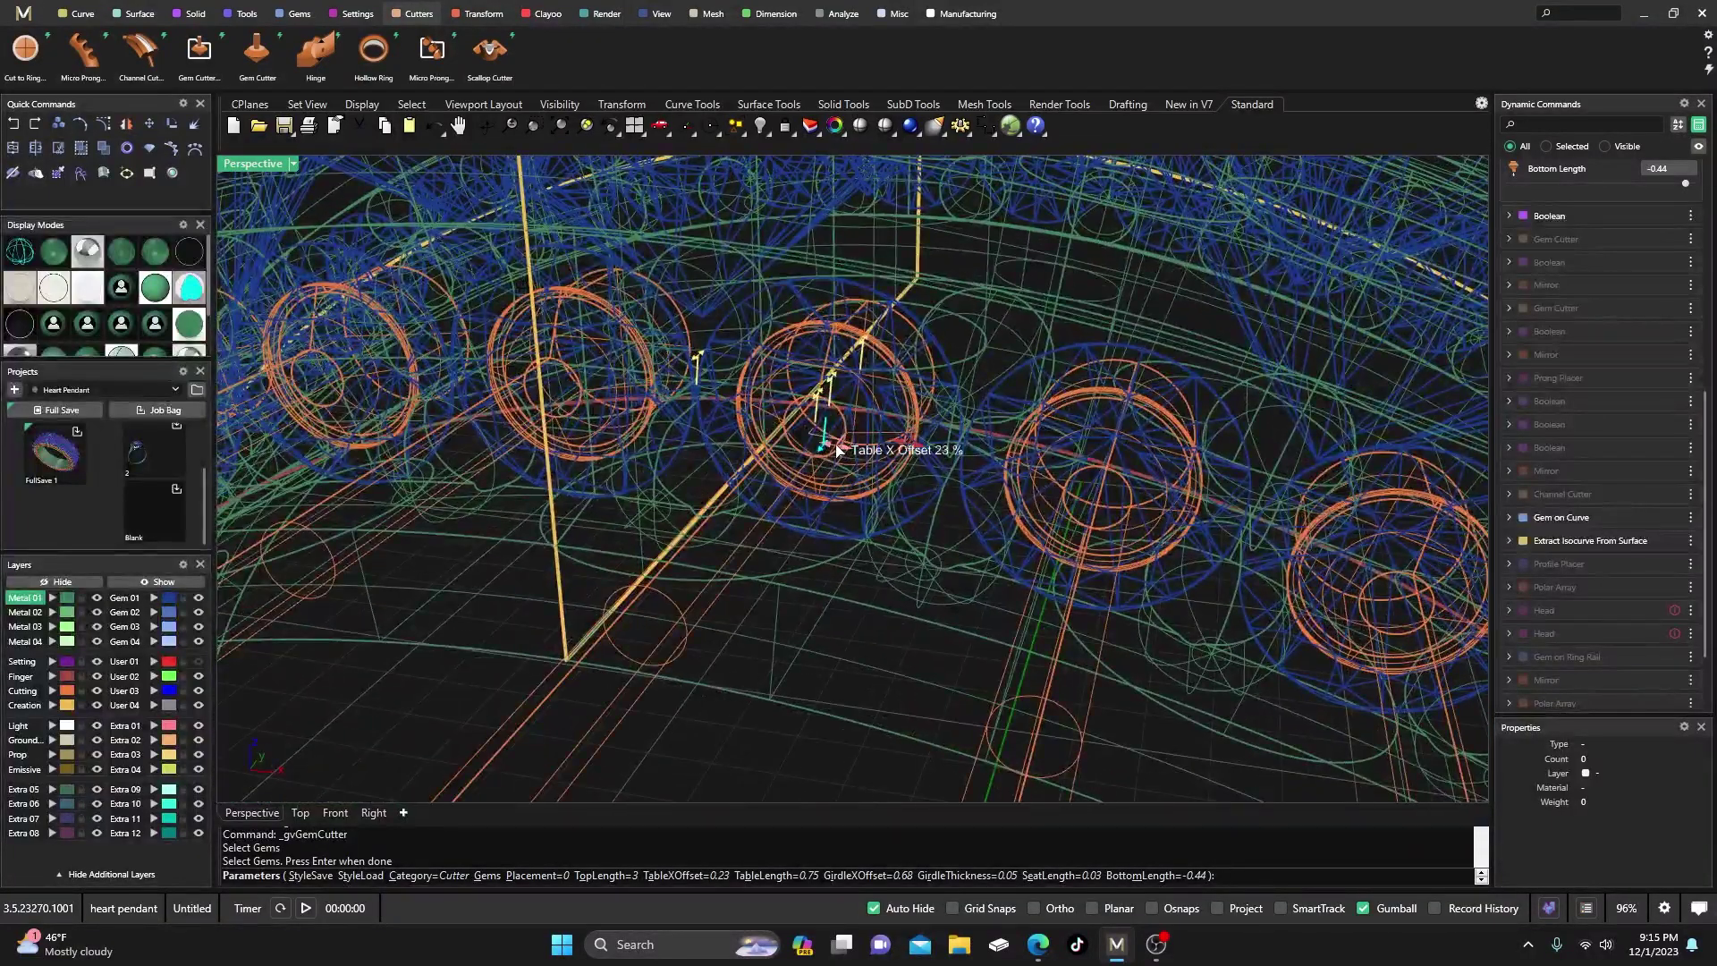
{"action": "left_click_drag", "start_coordinate": [852, 453], "coordinate": [860, 462]}
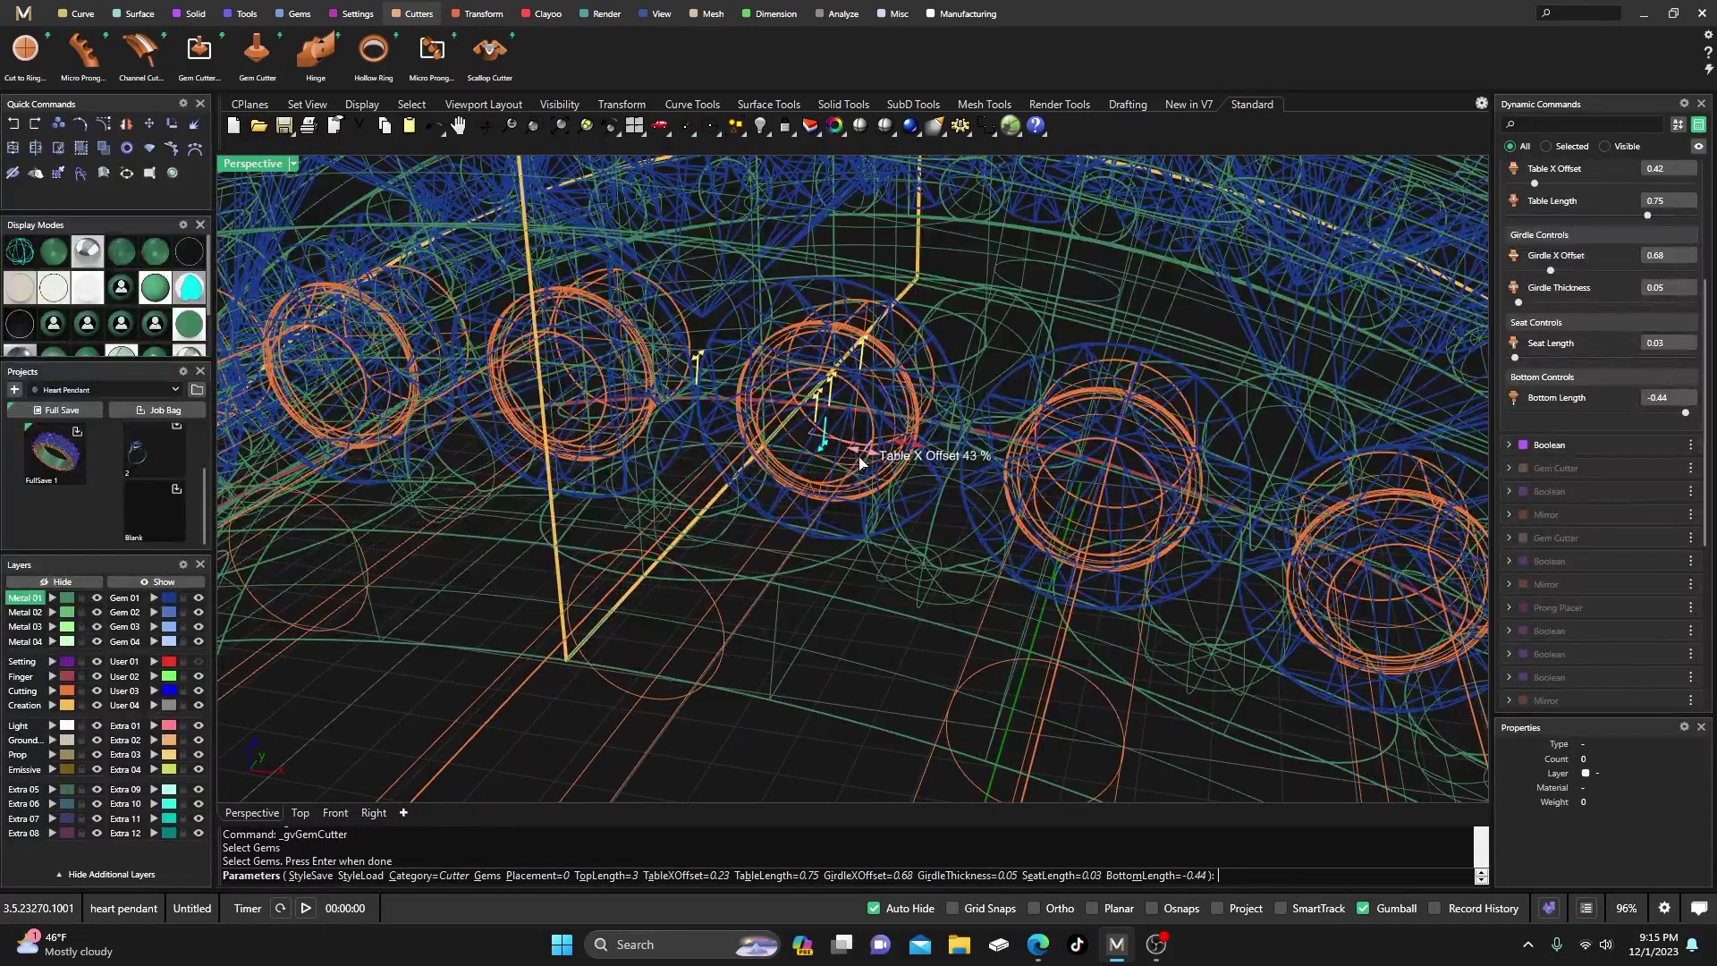
{"action": "left_click", "coordinate": [199, 597]}
{"action": "left_click", "coordinate": [89, 281]}
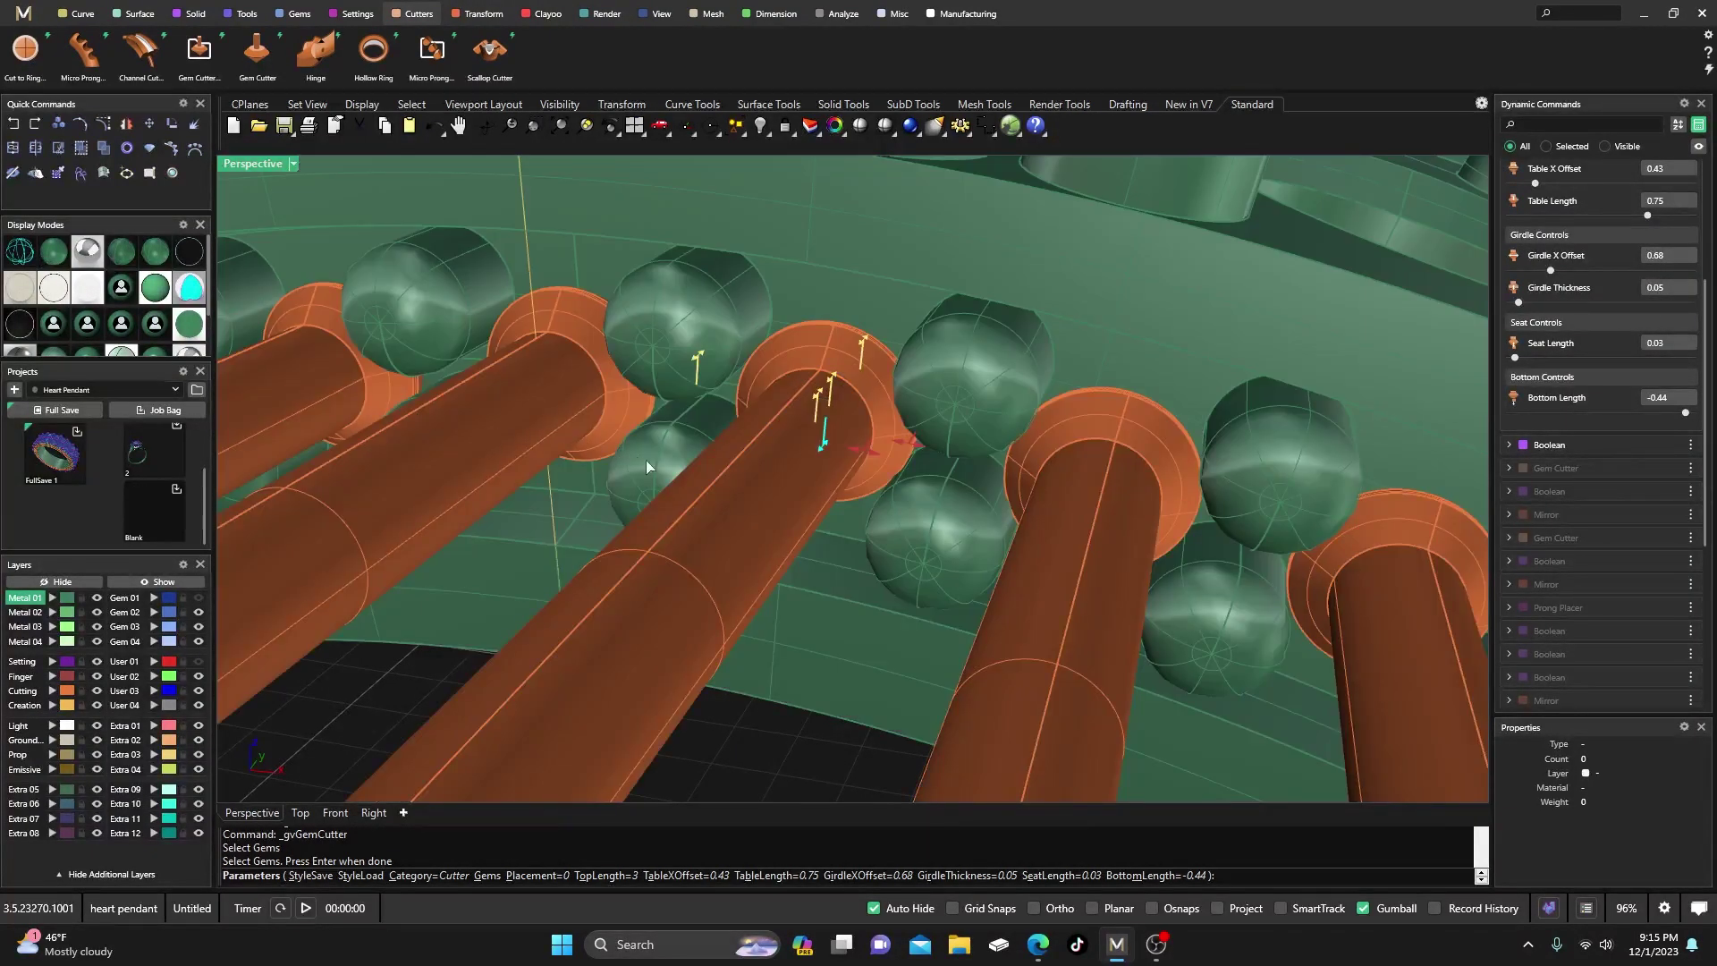
- Check the side cutters against the gems in wireframe display, apply the Gem Cutter and return to shaded display
{"action": "right_click_drag", "start_coordinate": [646, 459], "coordinate": [572, 487]}
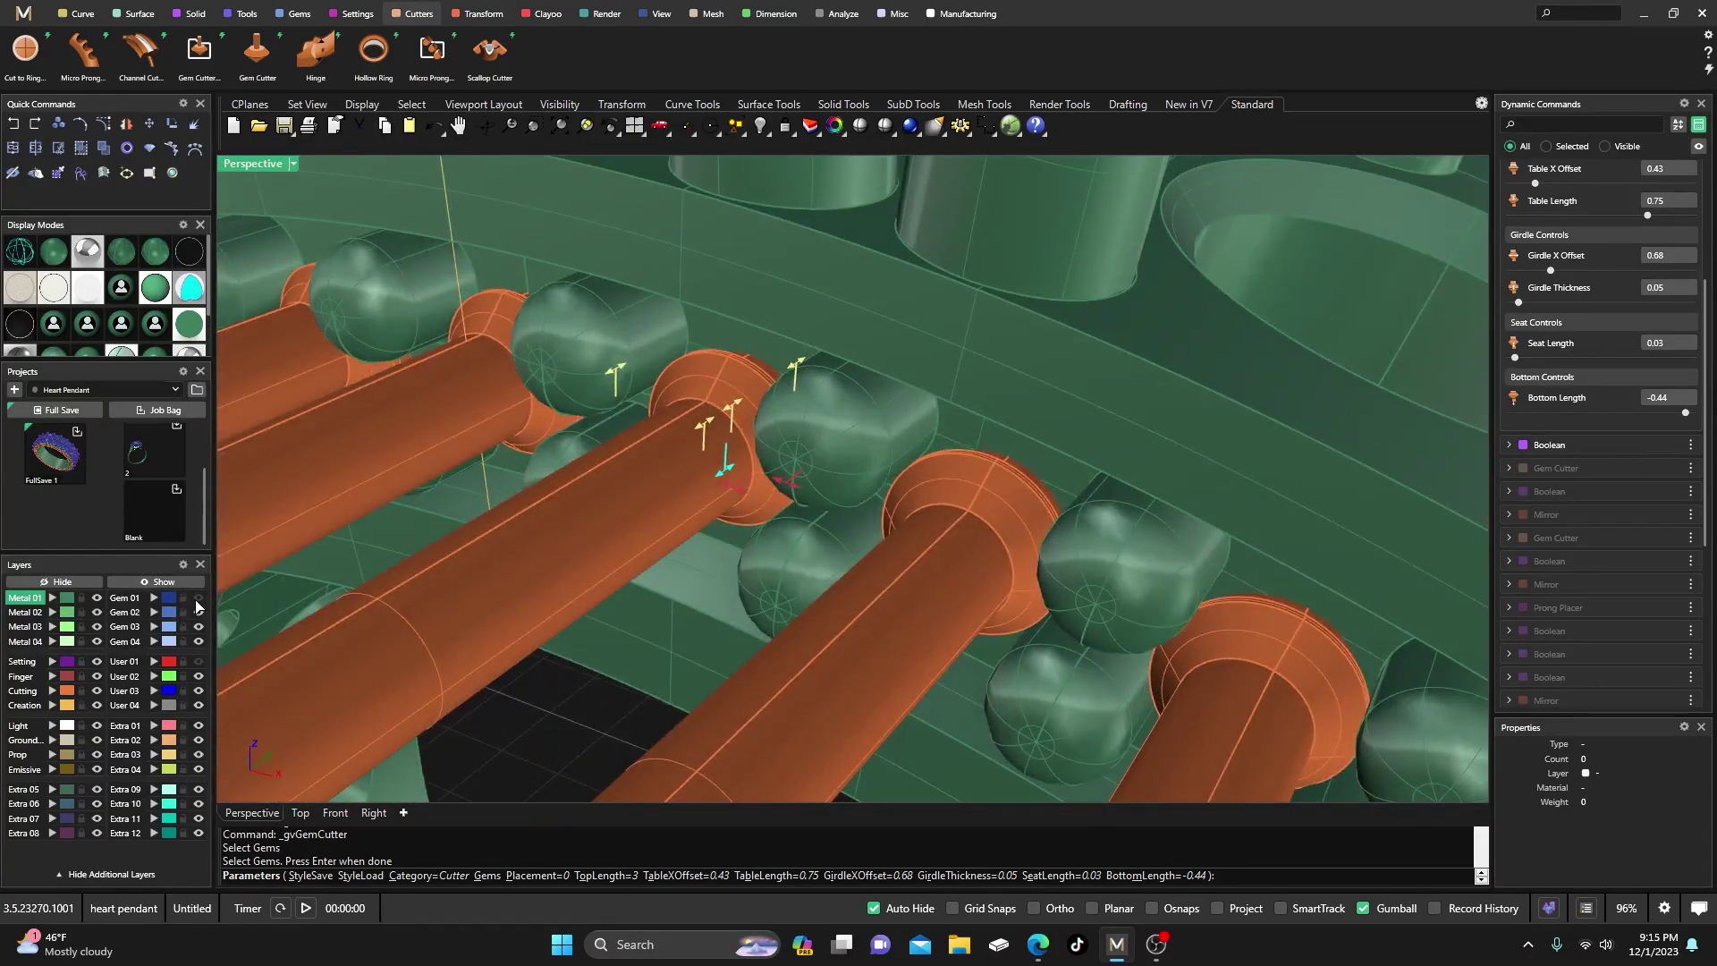
{"action": "left_click", "coordinate": [22, 253]}
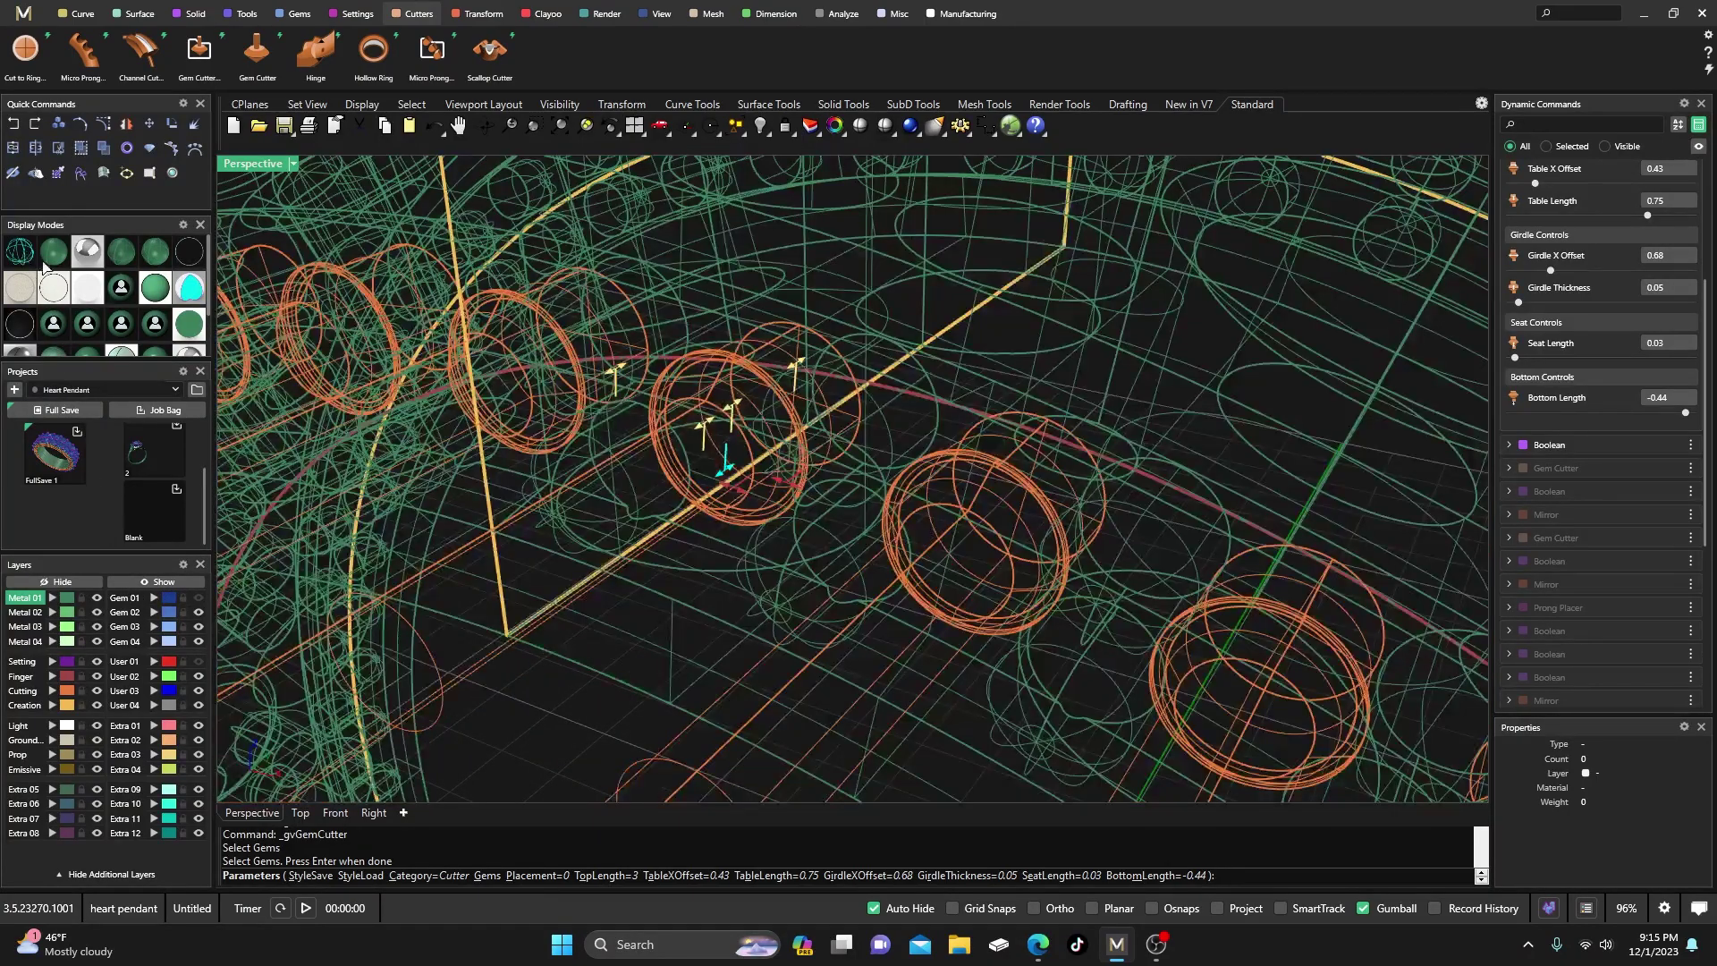
{"action": "right_click_drag", "start_coordinate": [666, 769], "coordinate": [783, 508]}
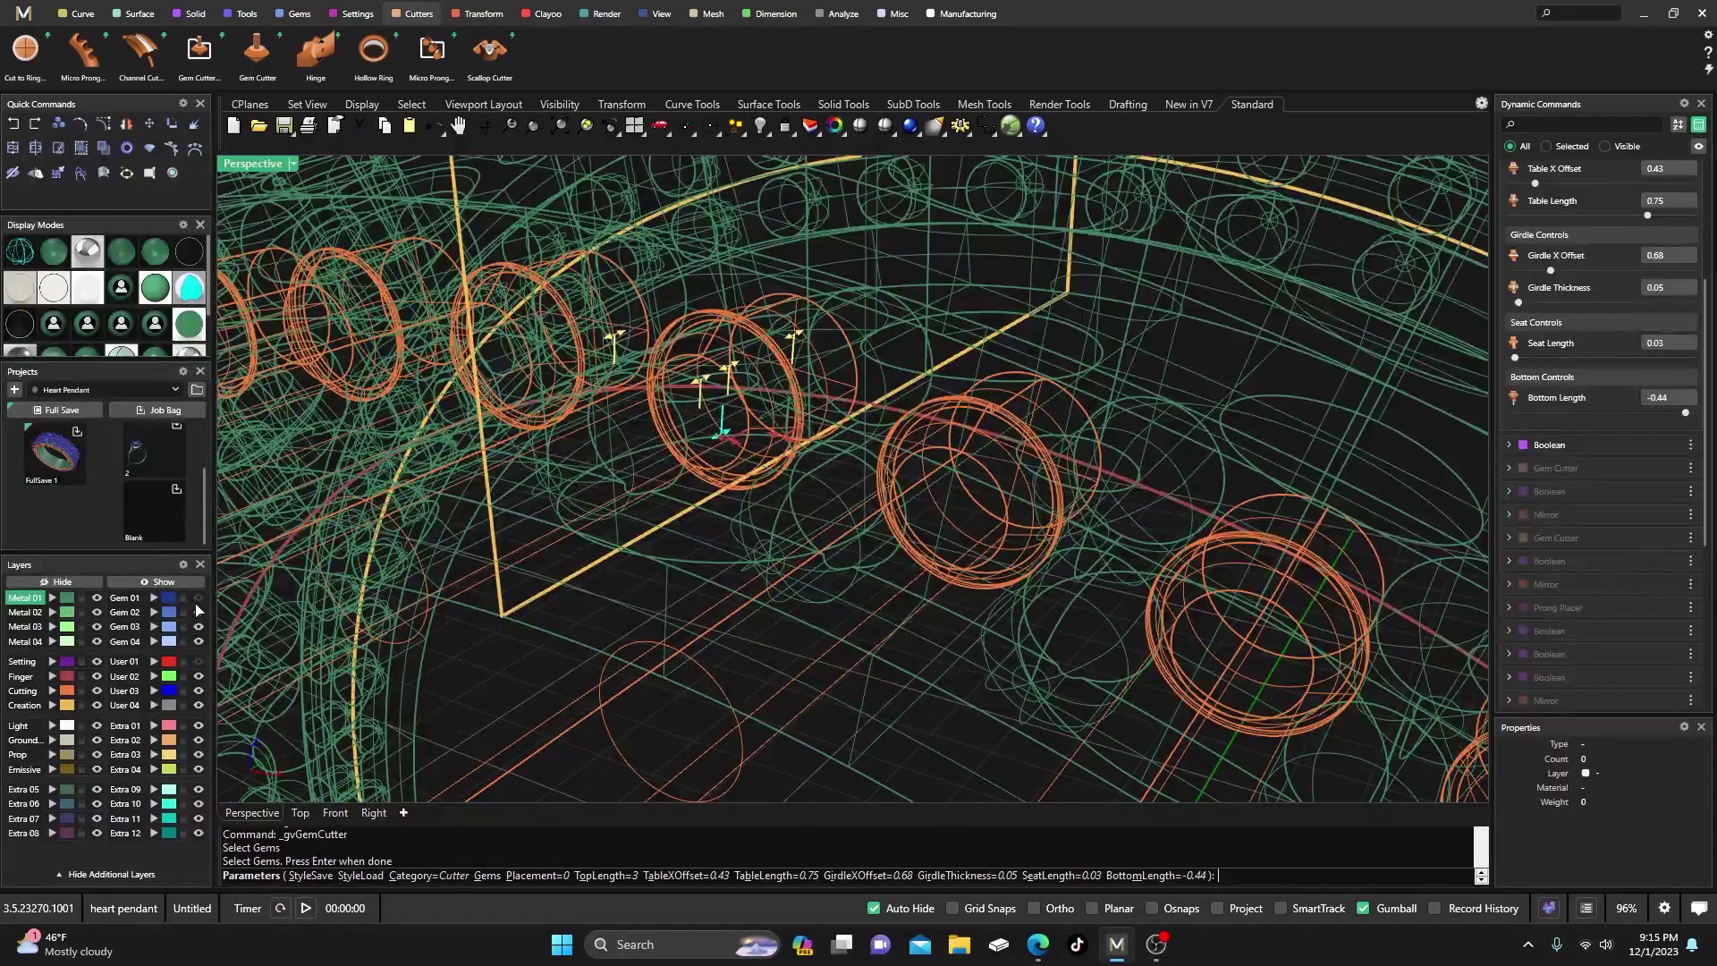
{"action": "right_click_drag", "start_coordinate": [223, 593], "coordinate": [689, 636]}
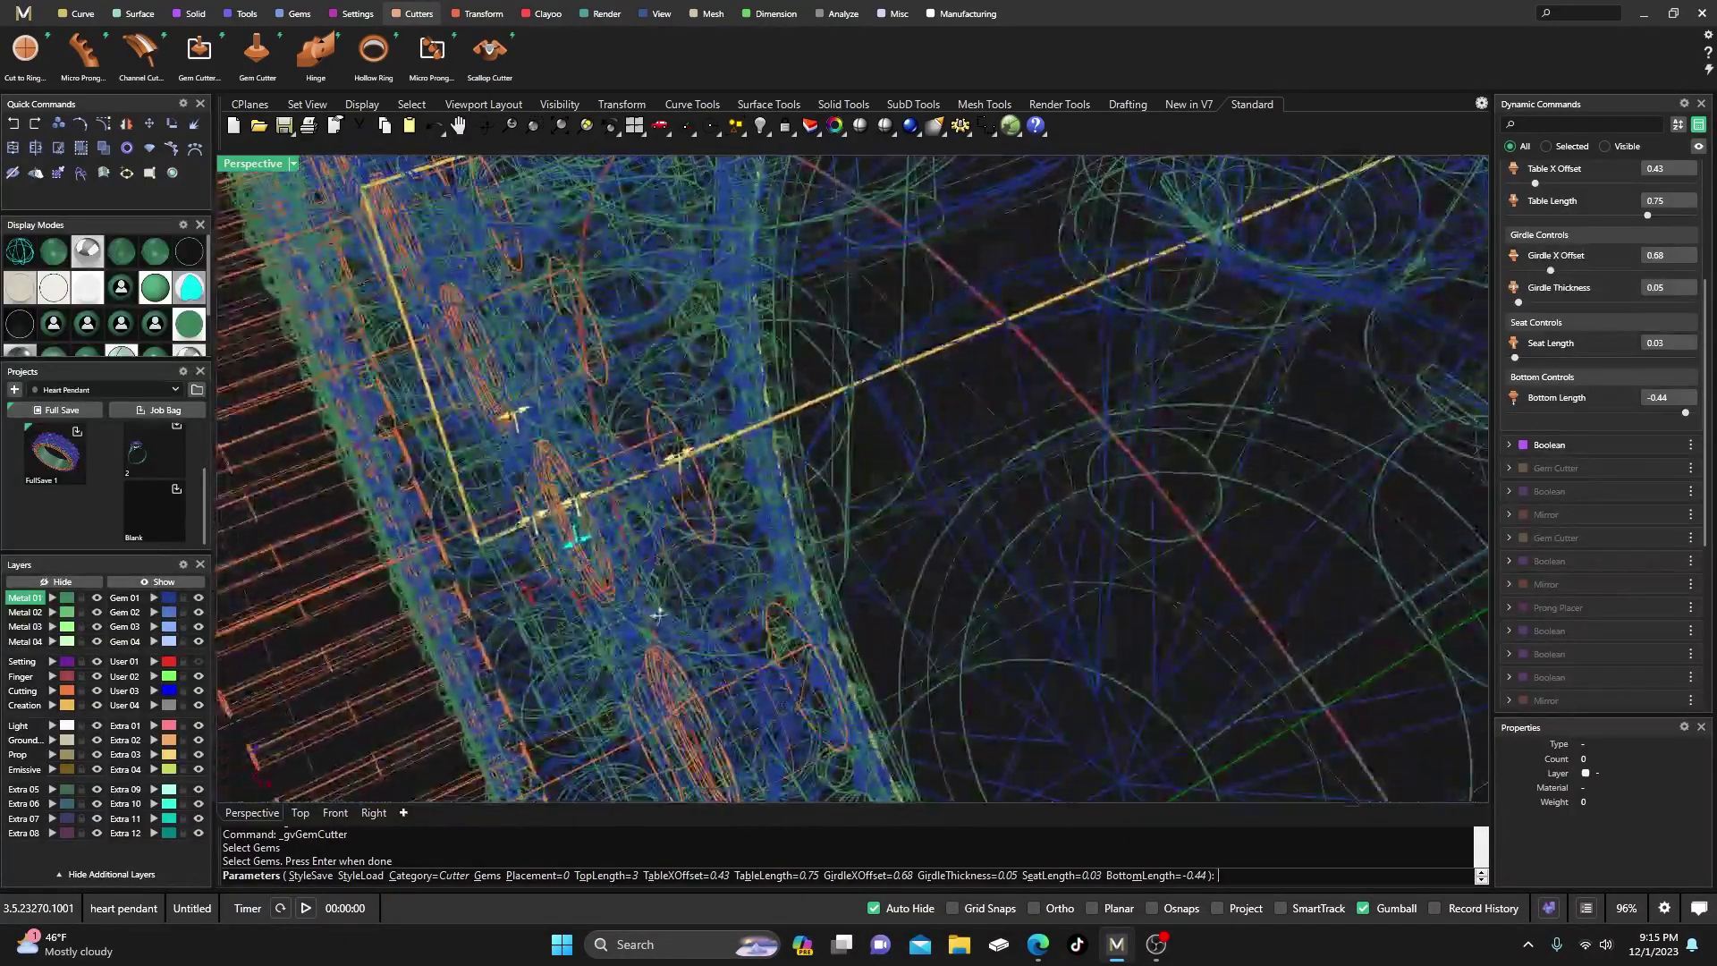
{"action": "key", "text": "Return"}
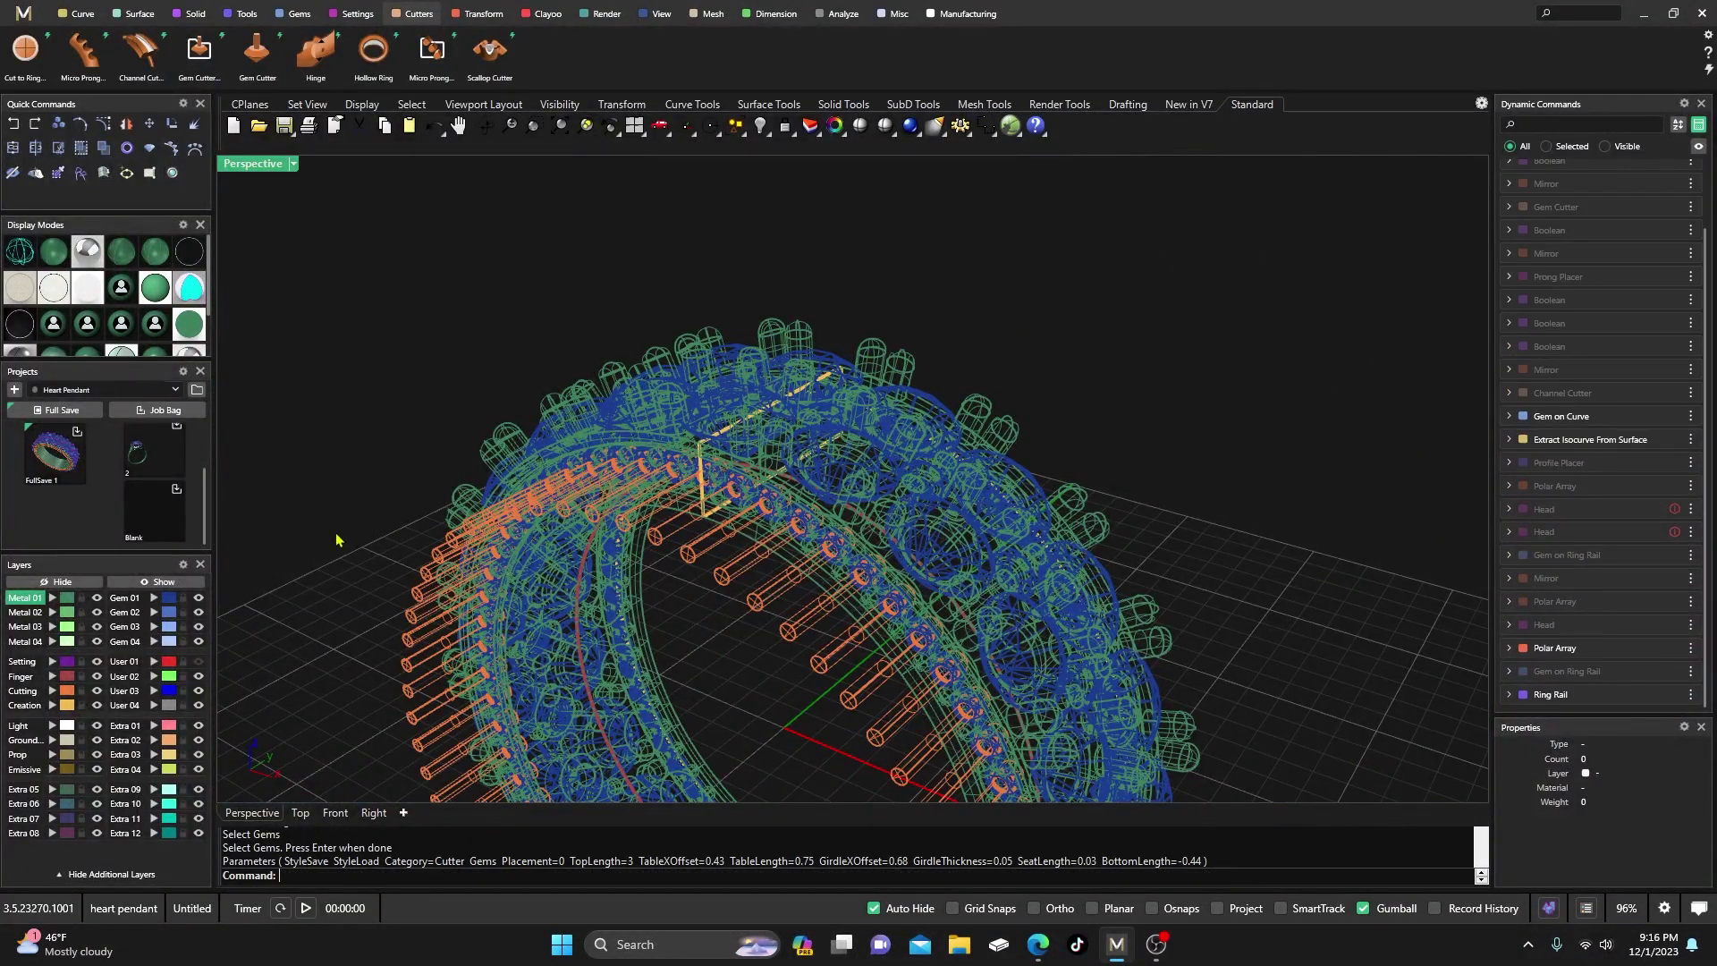
{"action": "left_click", "coordinate": [53, 254]}
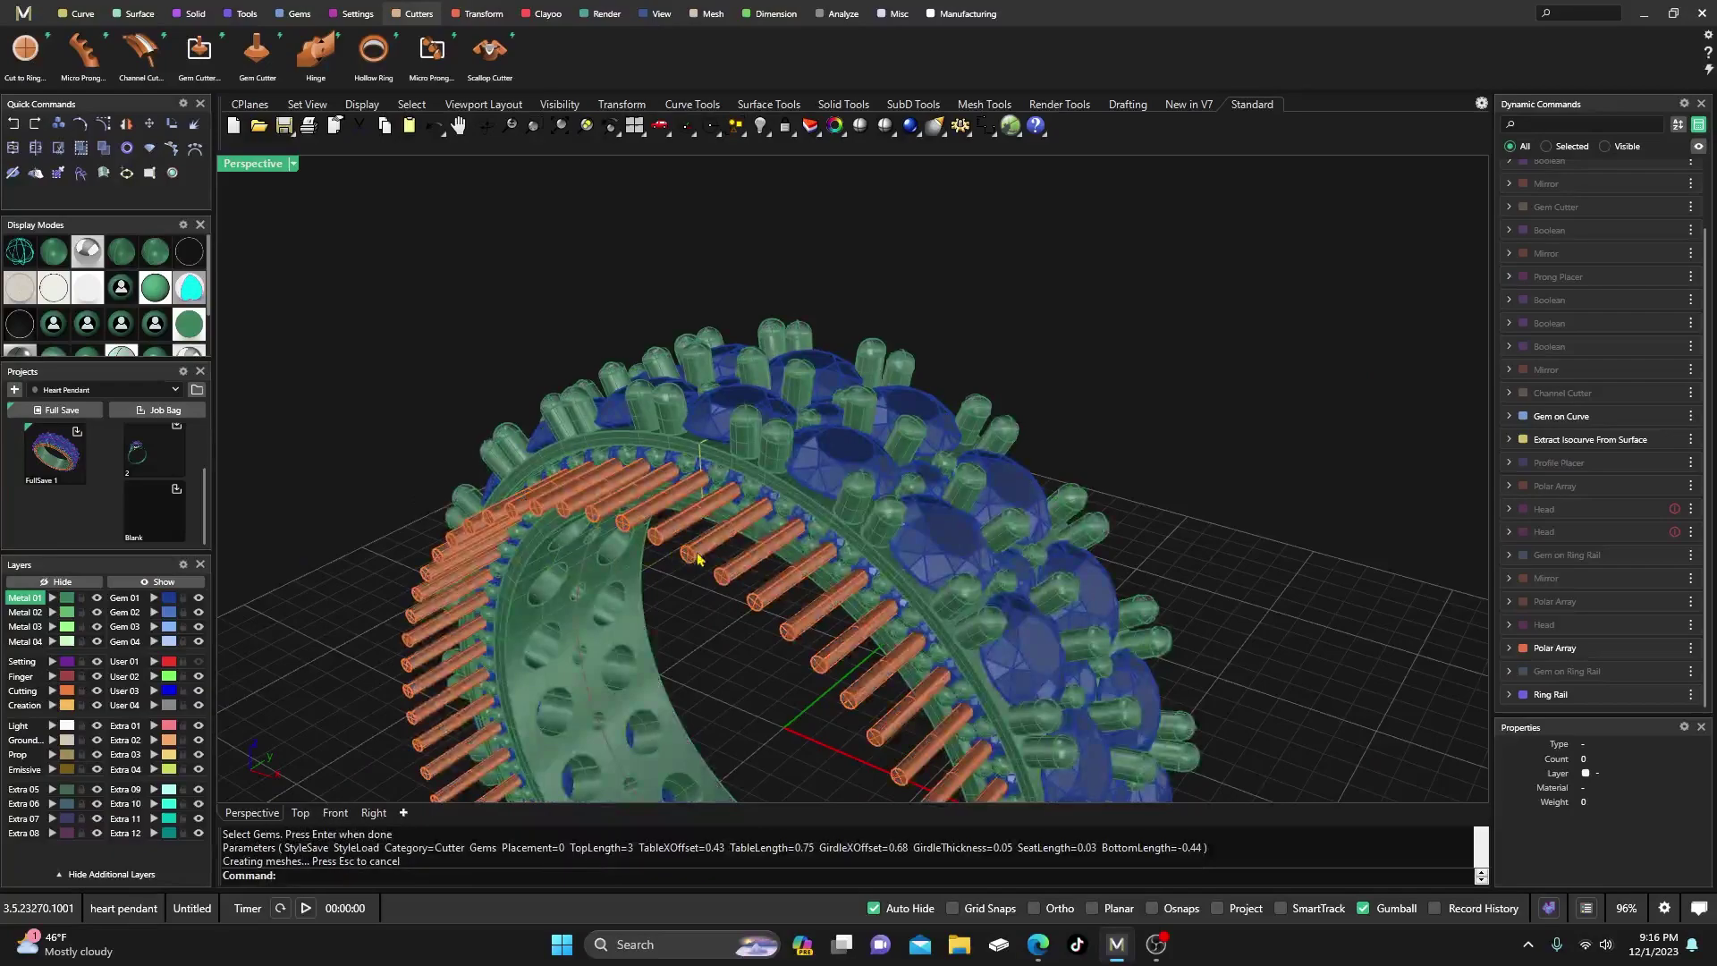
- Mirror the side gem cutters to the opposite side of the band with only X Mirror enabled
{"action": "left_click", "coordinate": [546, 488]}
{"action": "left_click", "coordinate": [481, 14]}
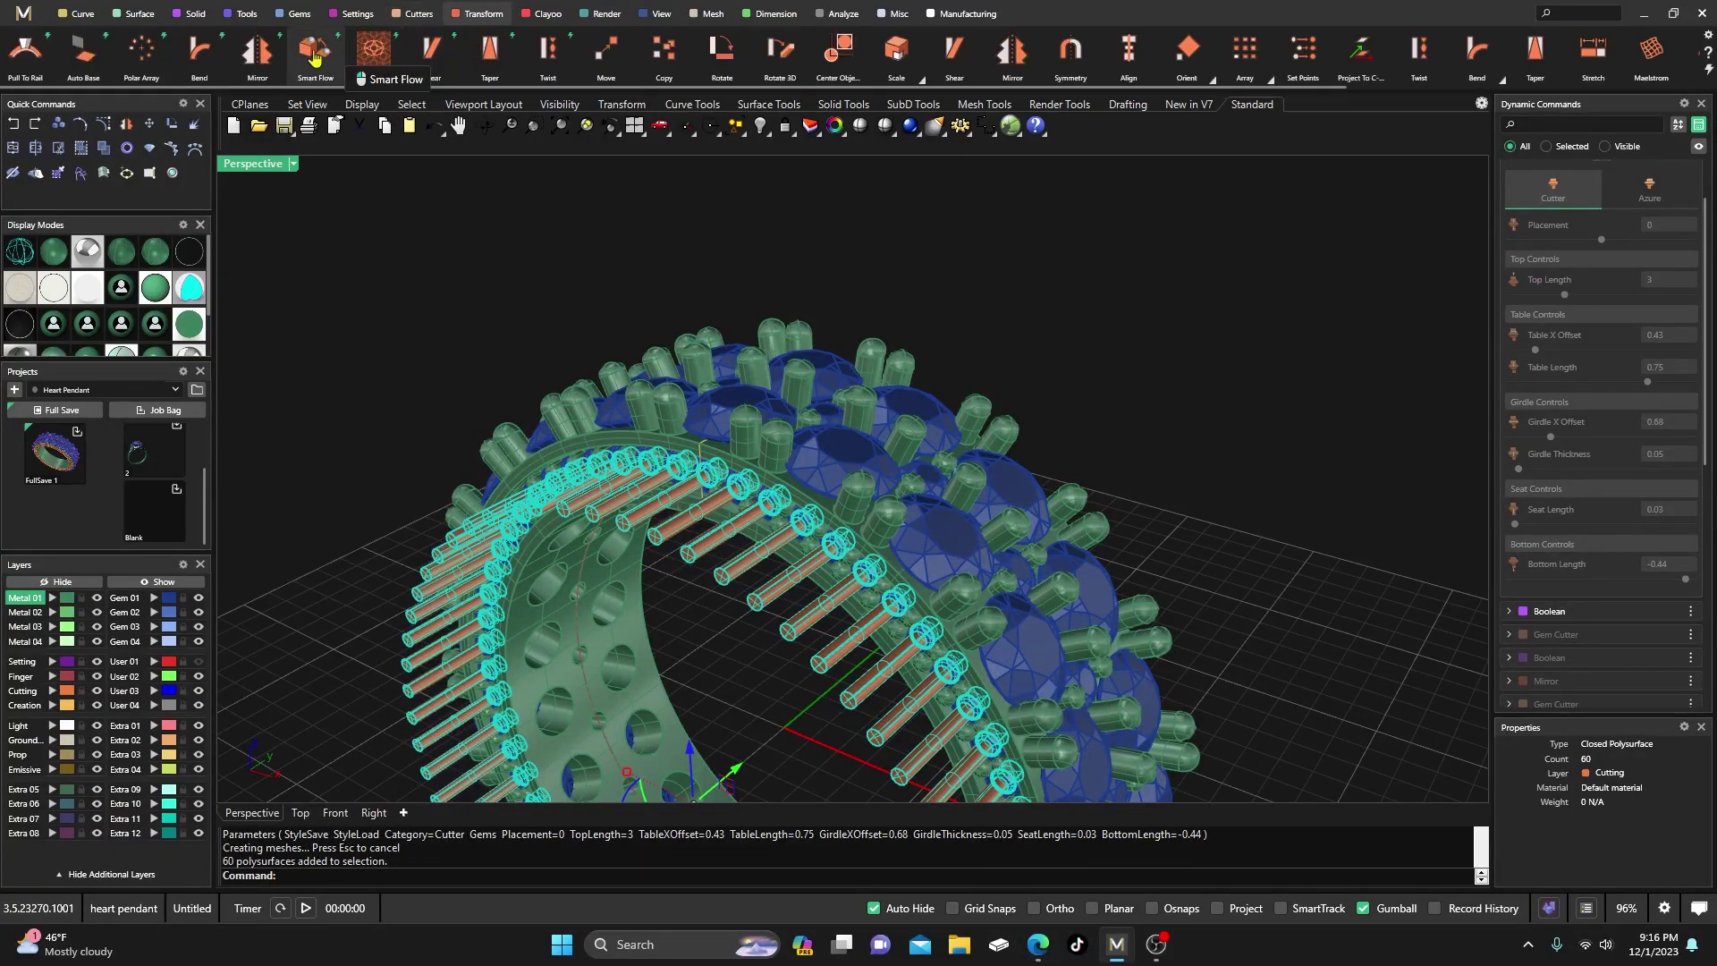
{"action": "left_click", "coordinate": [246, 51]}
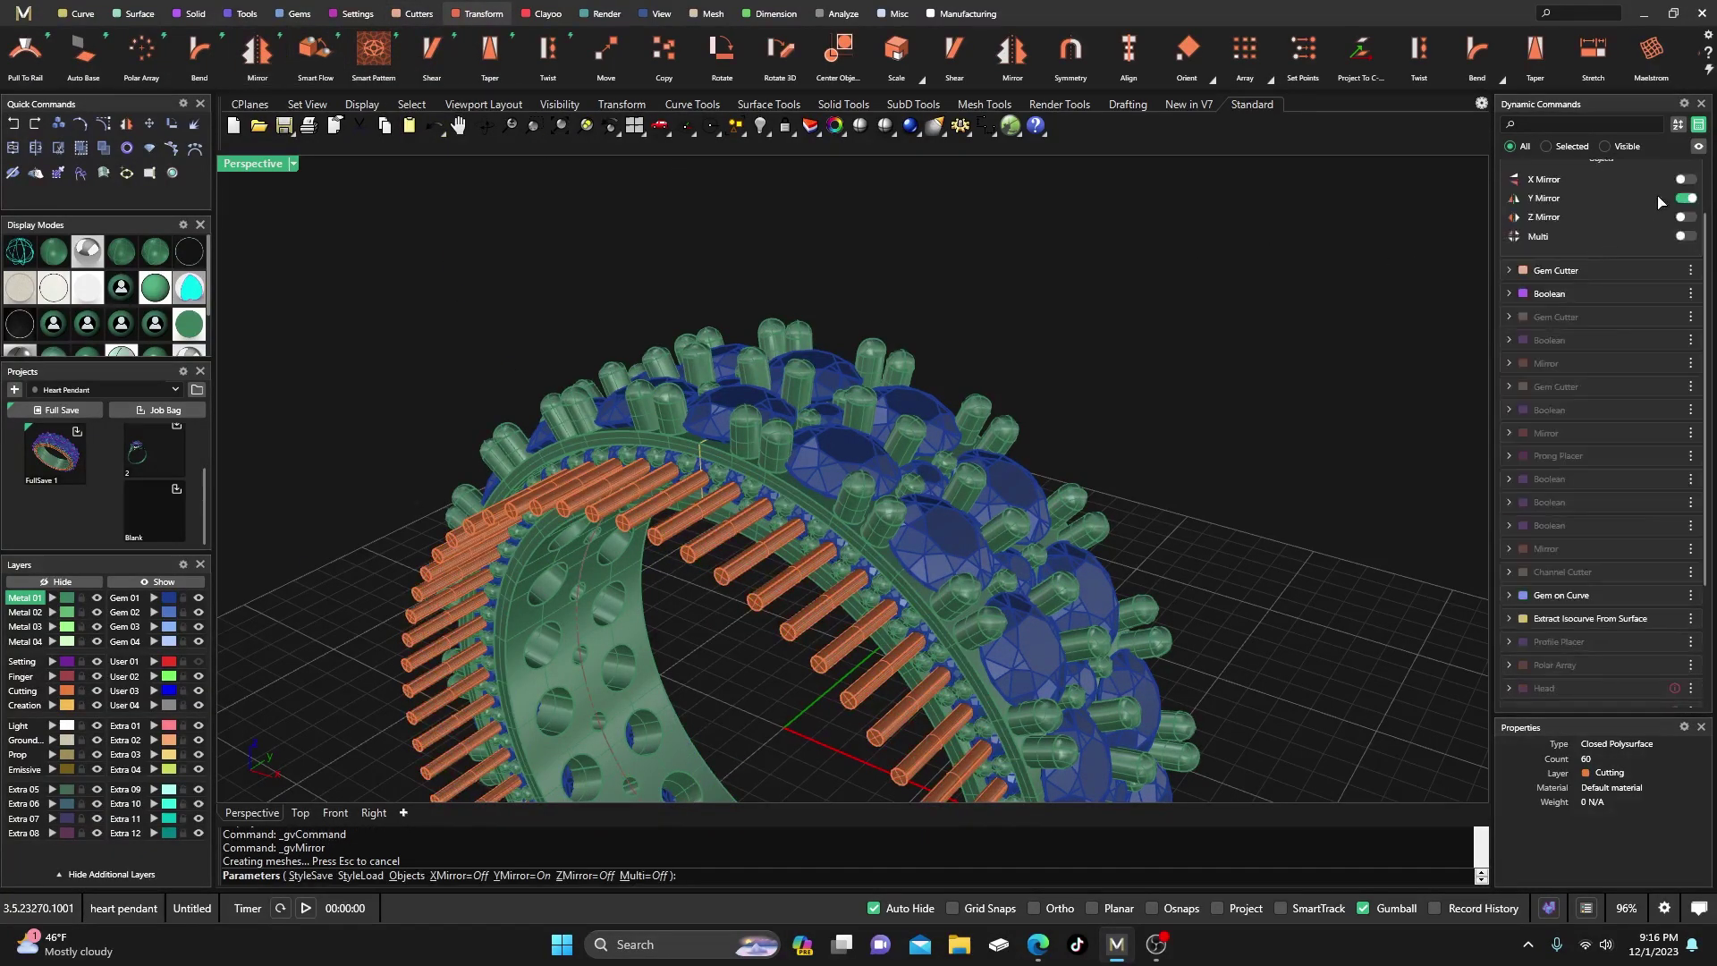
{"action": "left_click", "coordinate": [1687, 179]}
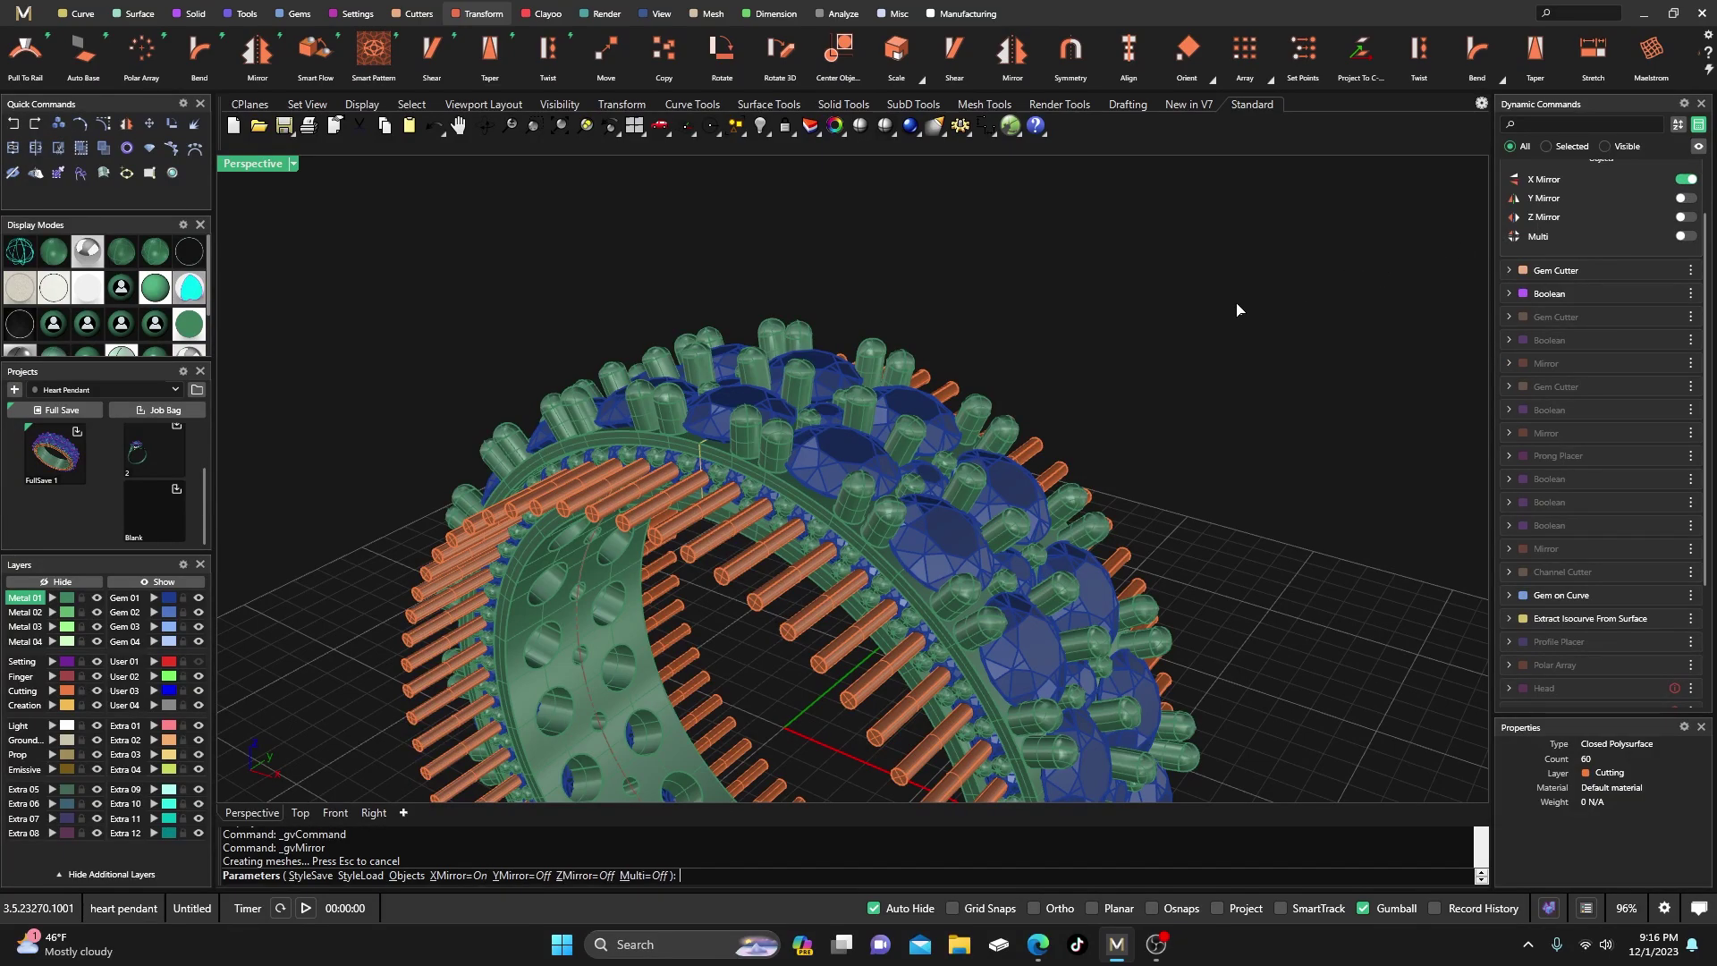
{"action": "right_click_drag", "start_coordinate": [1237, 310], "coordinate": [1100, 356]}
{"action": "key", "text": "Return"}
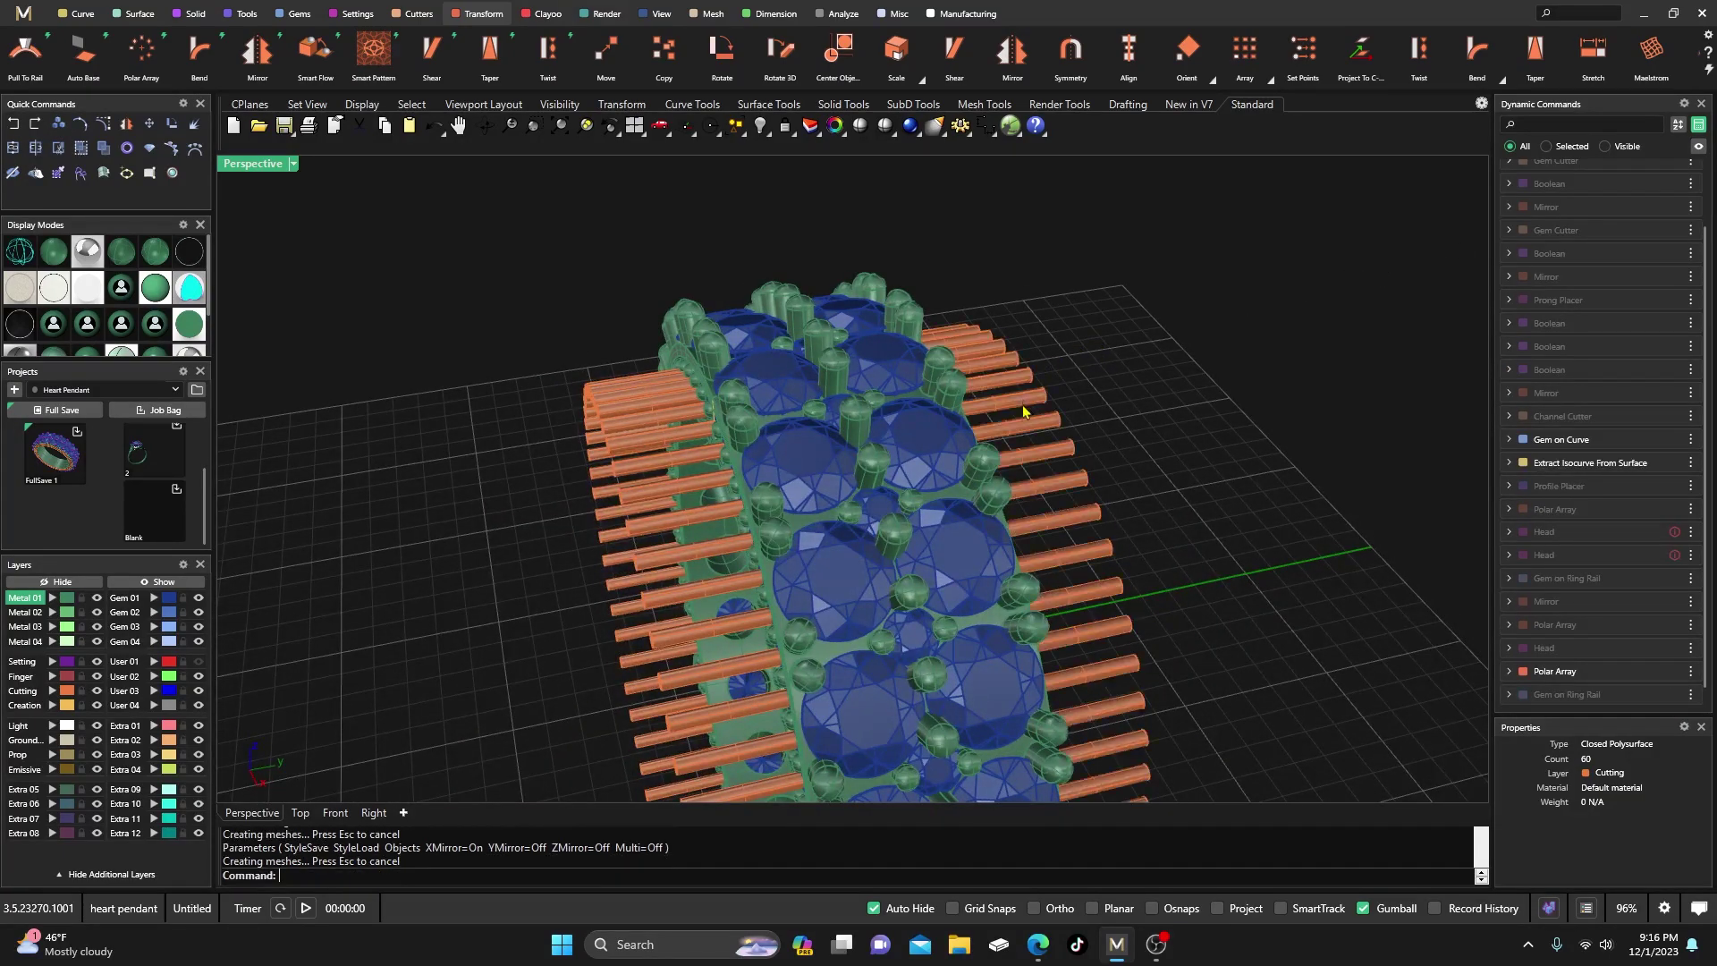
{"action": "right_click_drag", "start_coordinate": [1023, 411], "coordinate": [841, 401]}
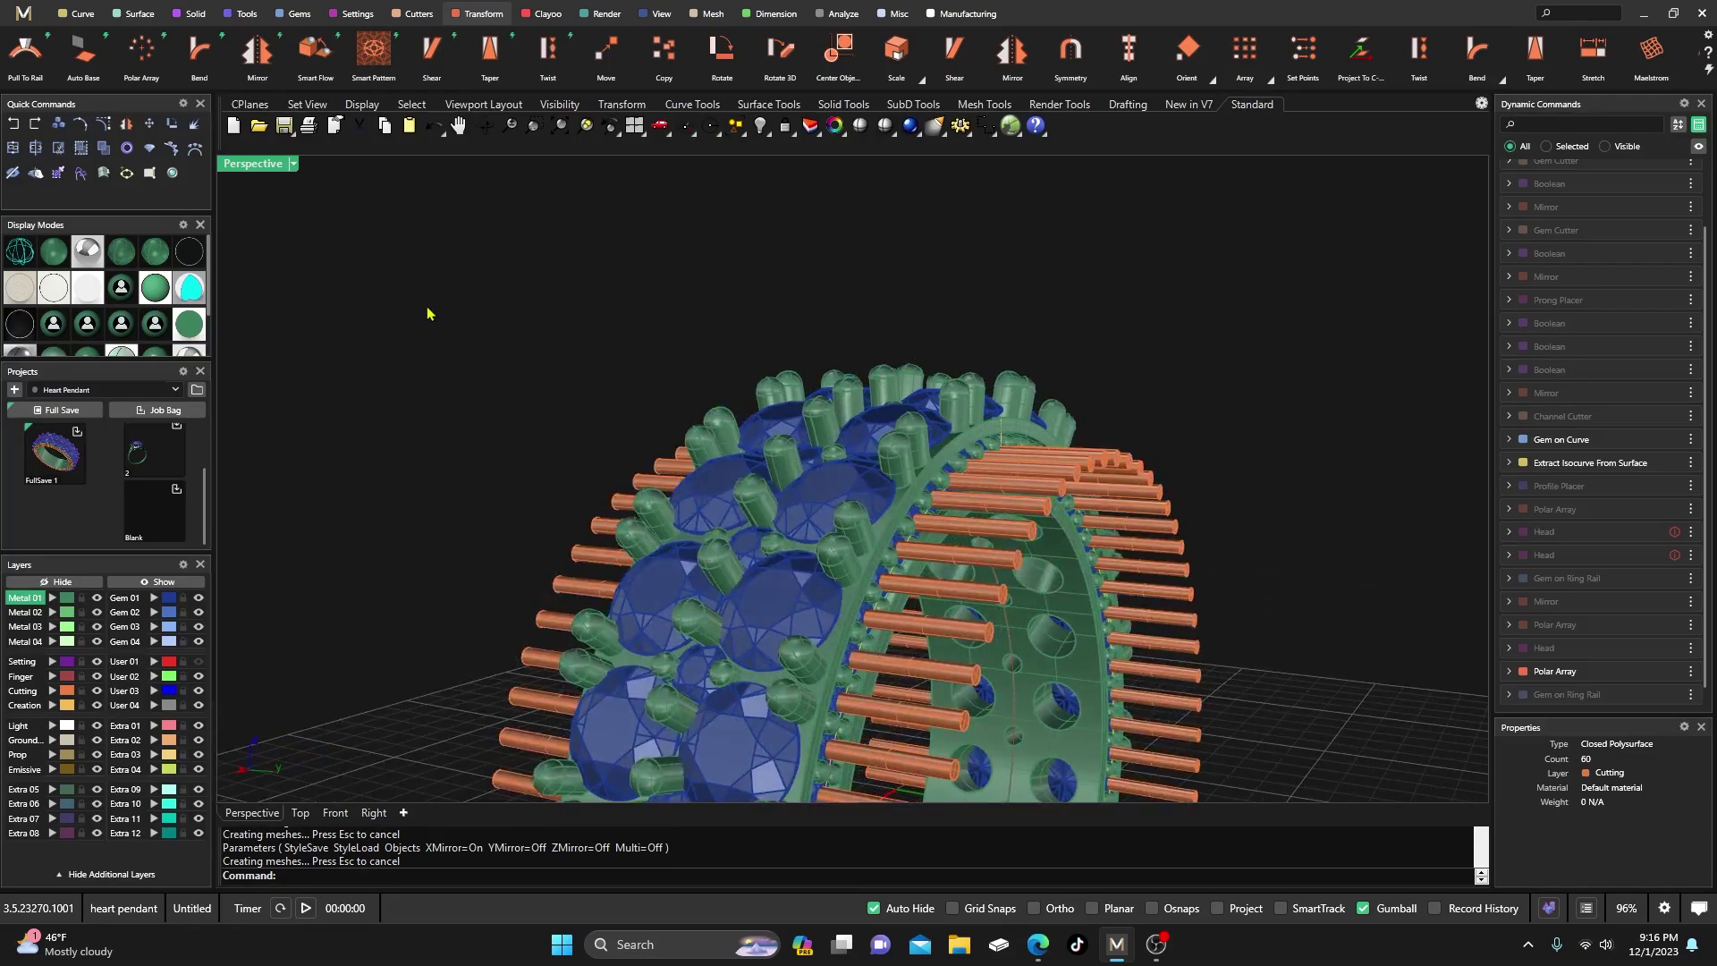
- Subtract both rows of side gem cutters from the metal band with a Boolean Difference
{"action": "left_click", "coordinate": [189, 16]}
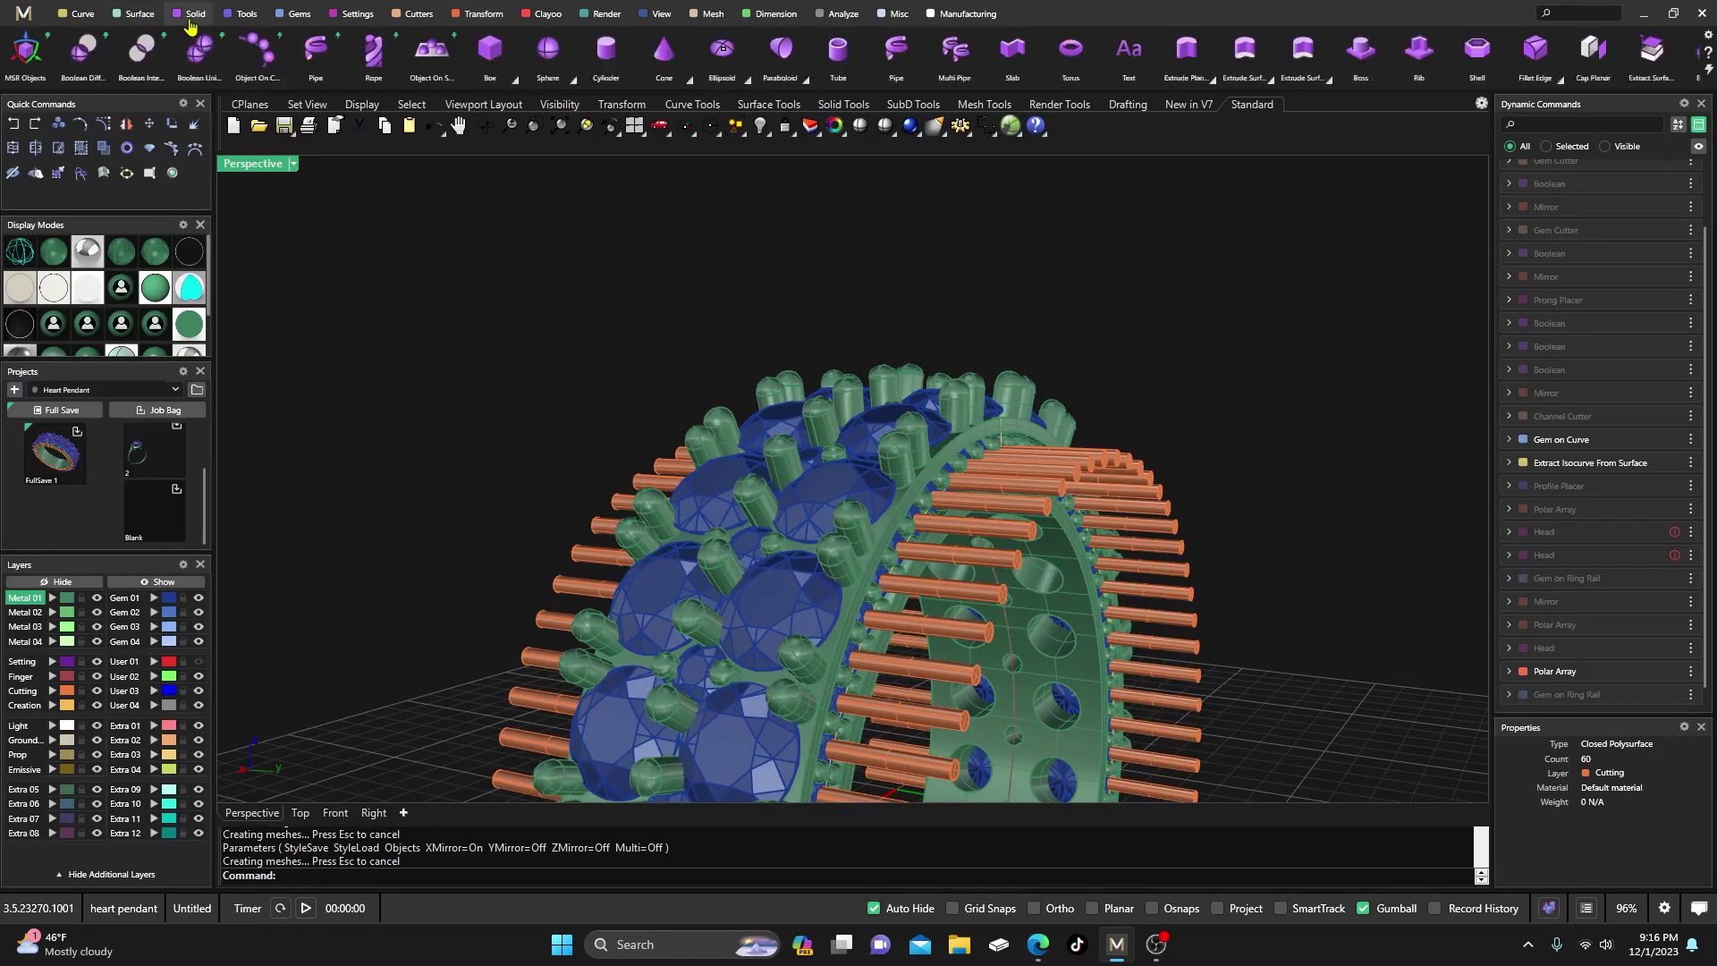
{"action": "left_click", "coordinate": [82, 51]}
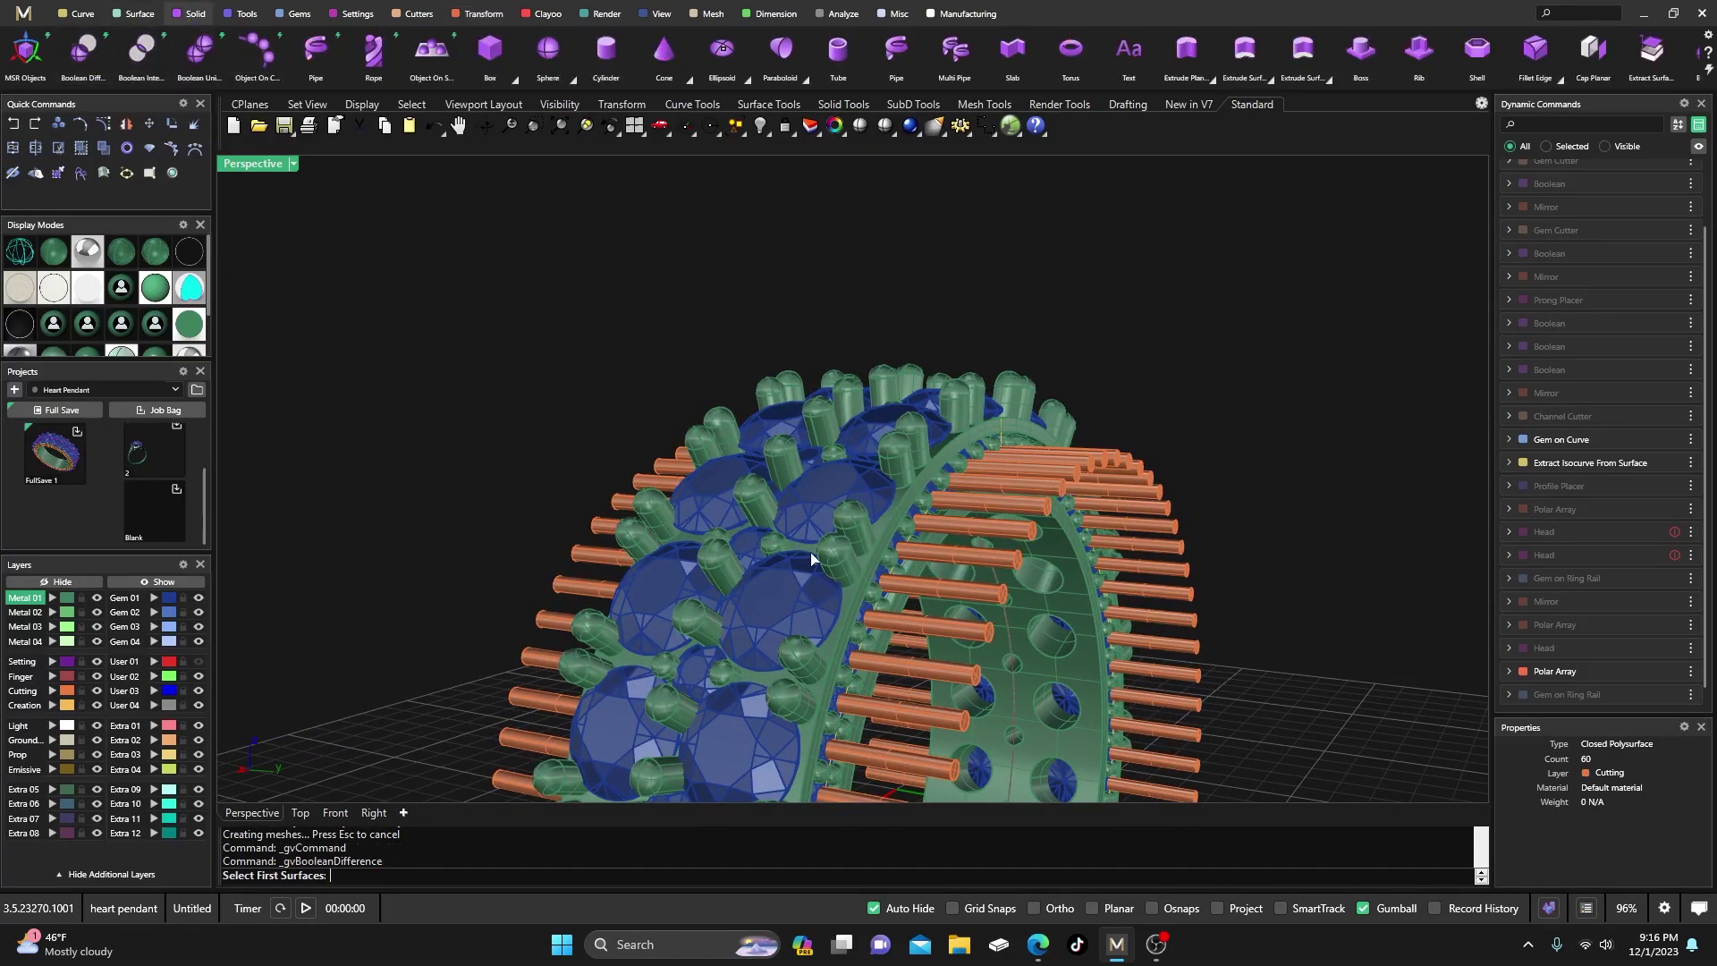
{"action": "left_click", "coordinate": [860, 581]}
{"action": "key", "text": "Return"}
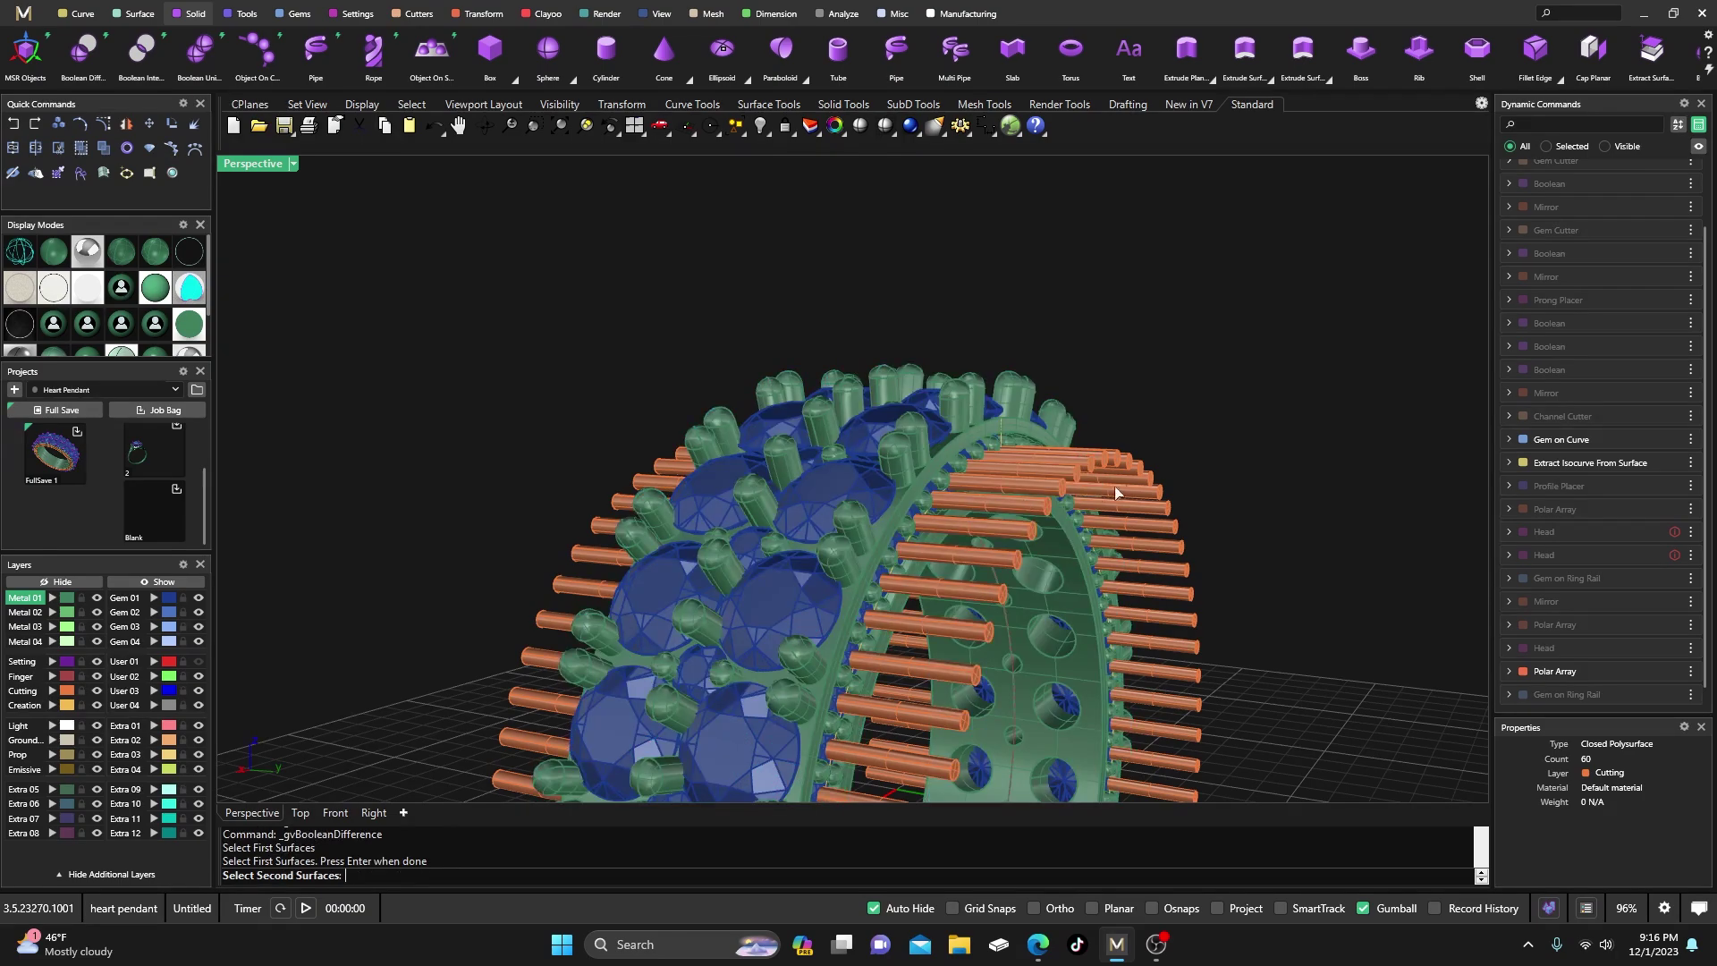
{"action": "left_click", "coordinate": [1123, 483]}
{"action": "left_click", "coordinate": [649, 467]}
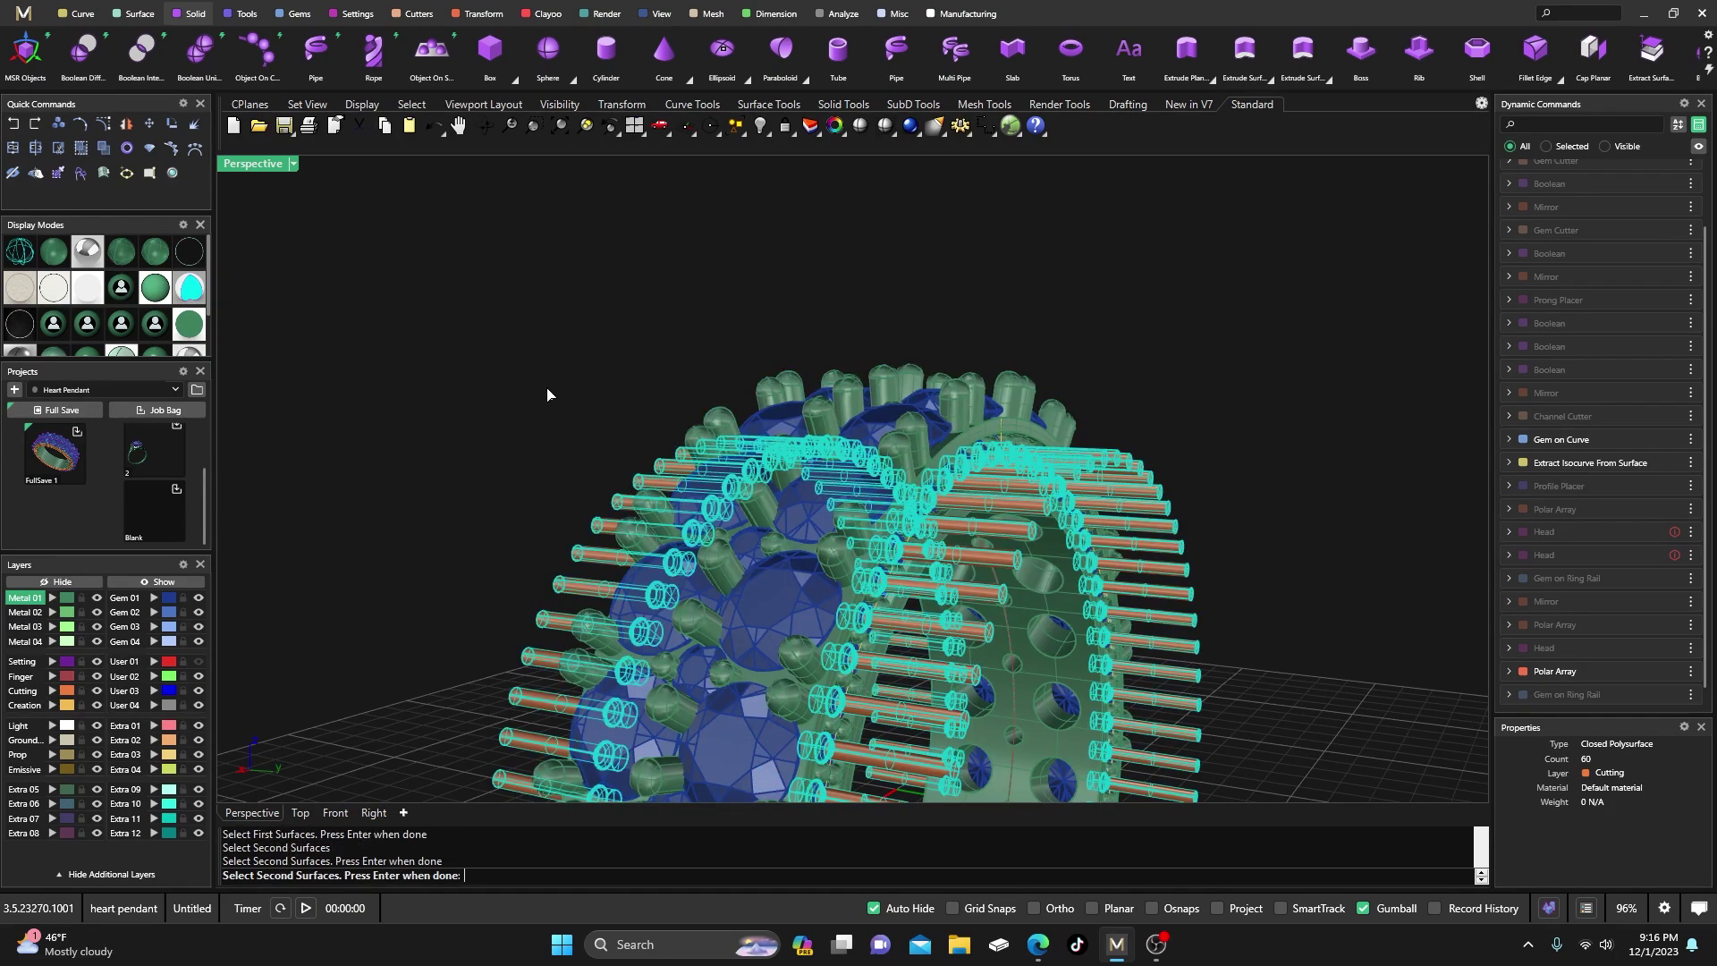
{"action": "key", "text": "Return"}
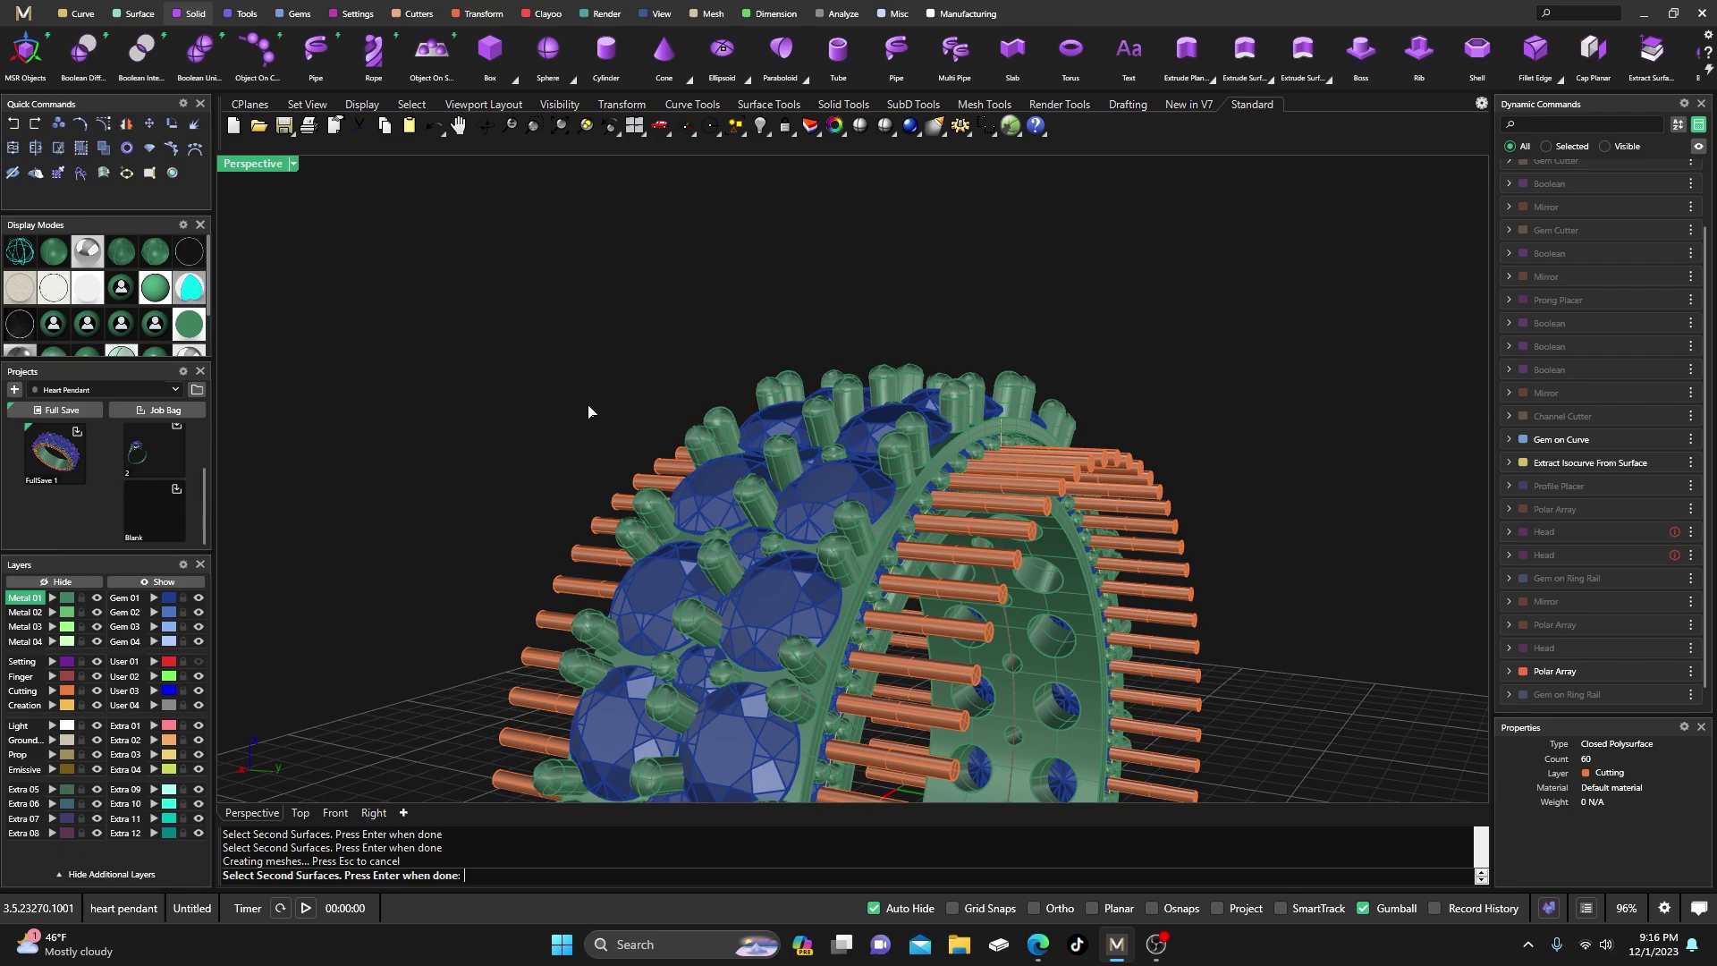
{"action": "key", "text": "Return"}
{"action": "right_click_drag", "start_coordinate": [552, 436], "coordinate": [709, 559]}
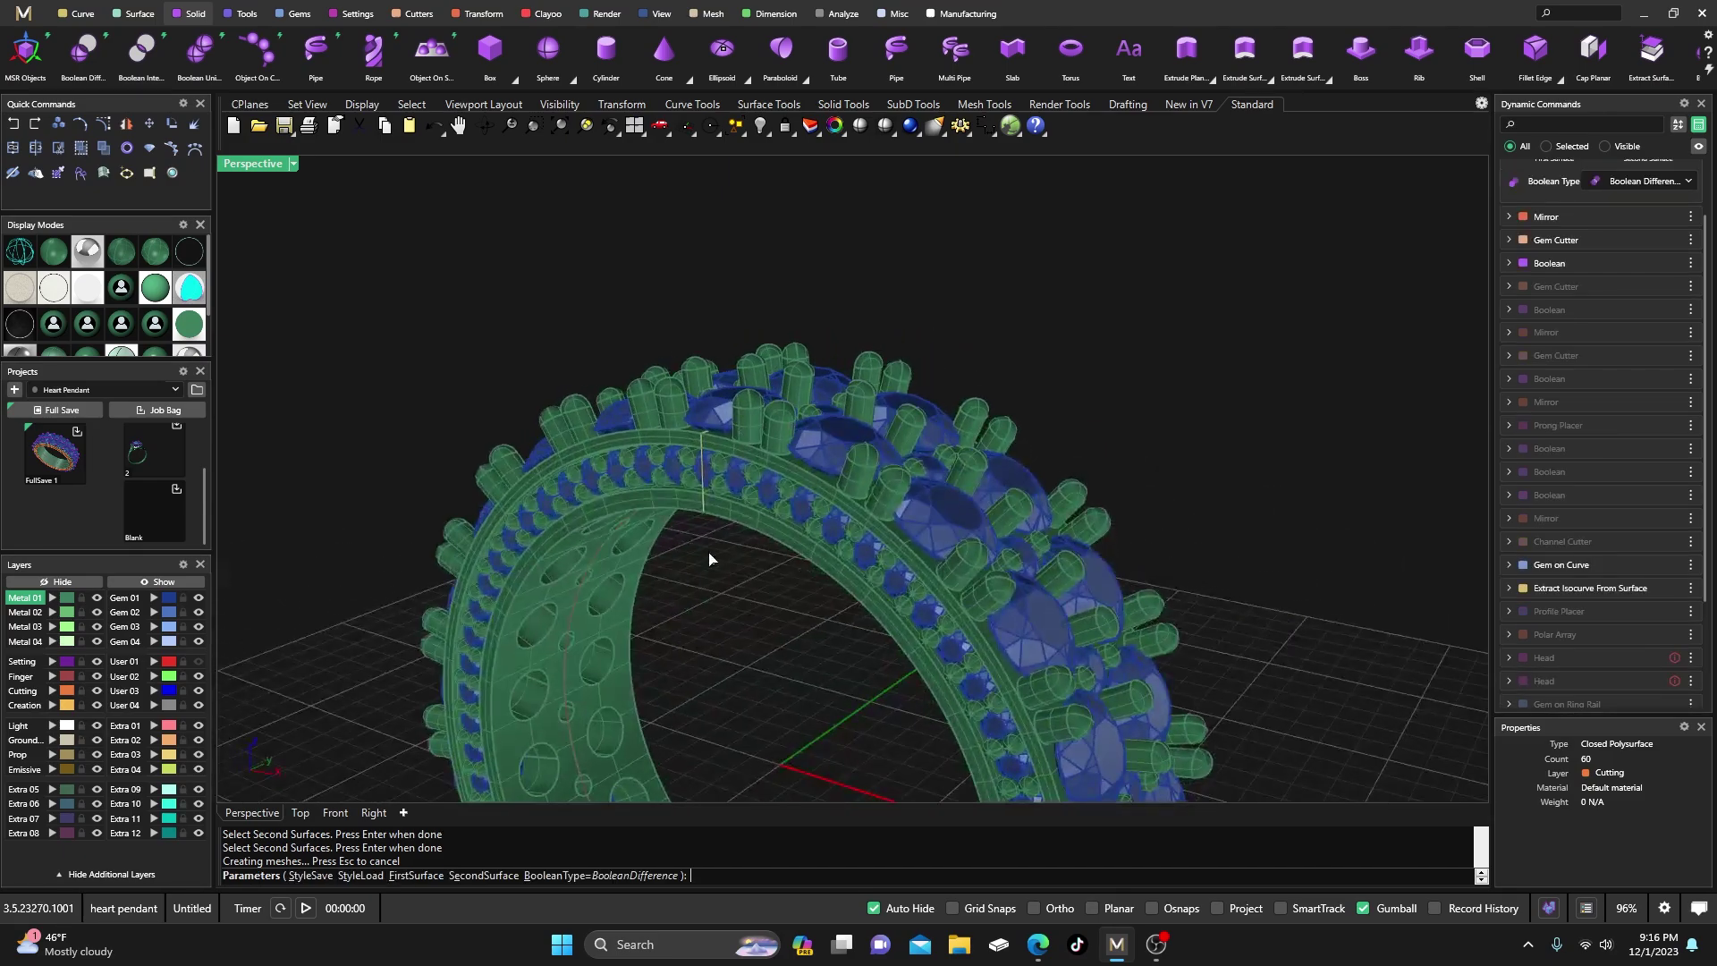
{"action": "key", "text": "Return"}
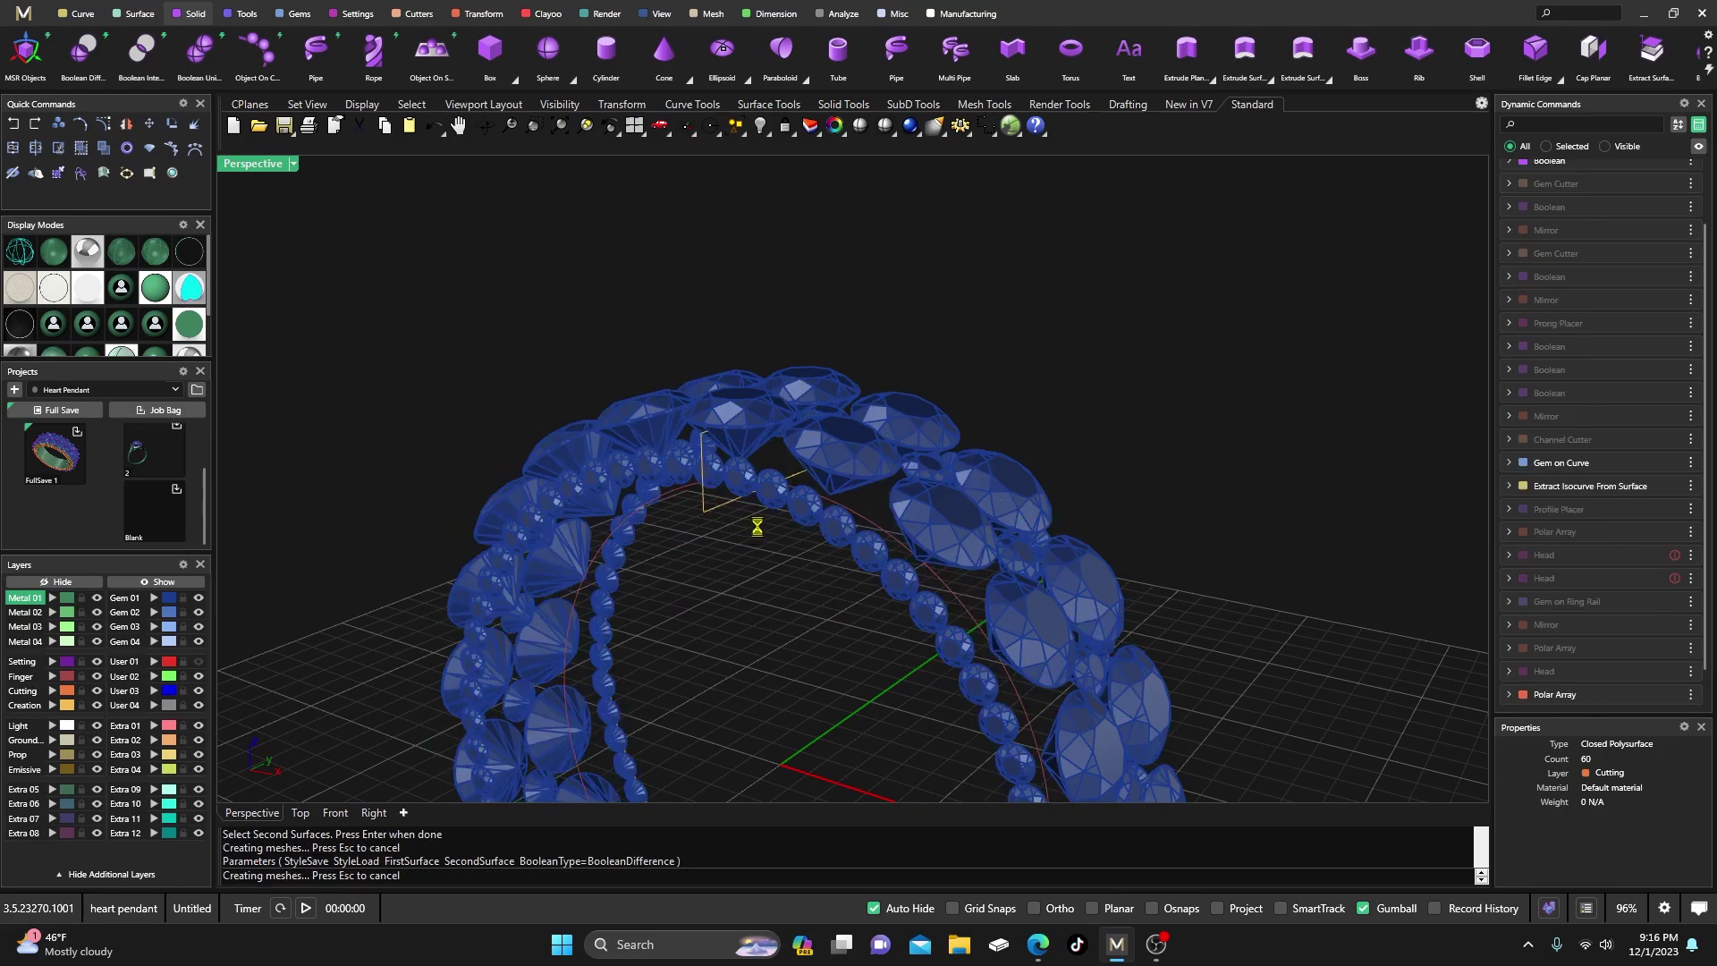
- Examine the cut side gem seats, the bead prongs and the band's outer rim up close
{"action": "left_click", "coordinate": [765, 526]}
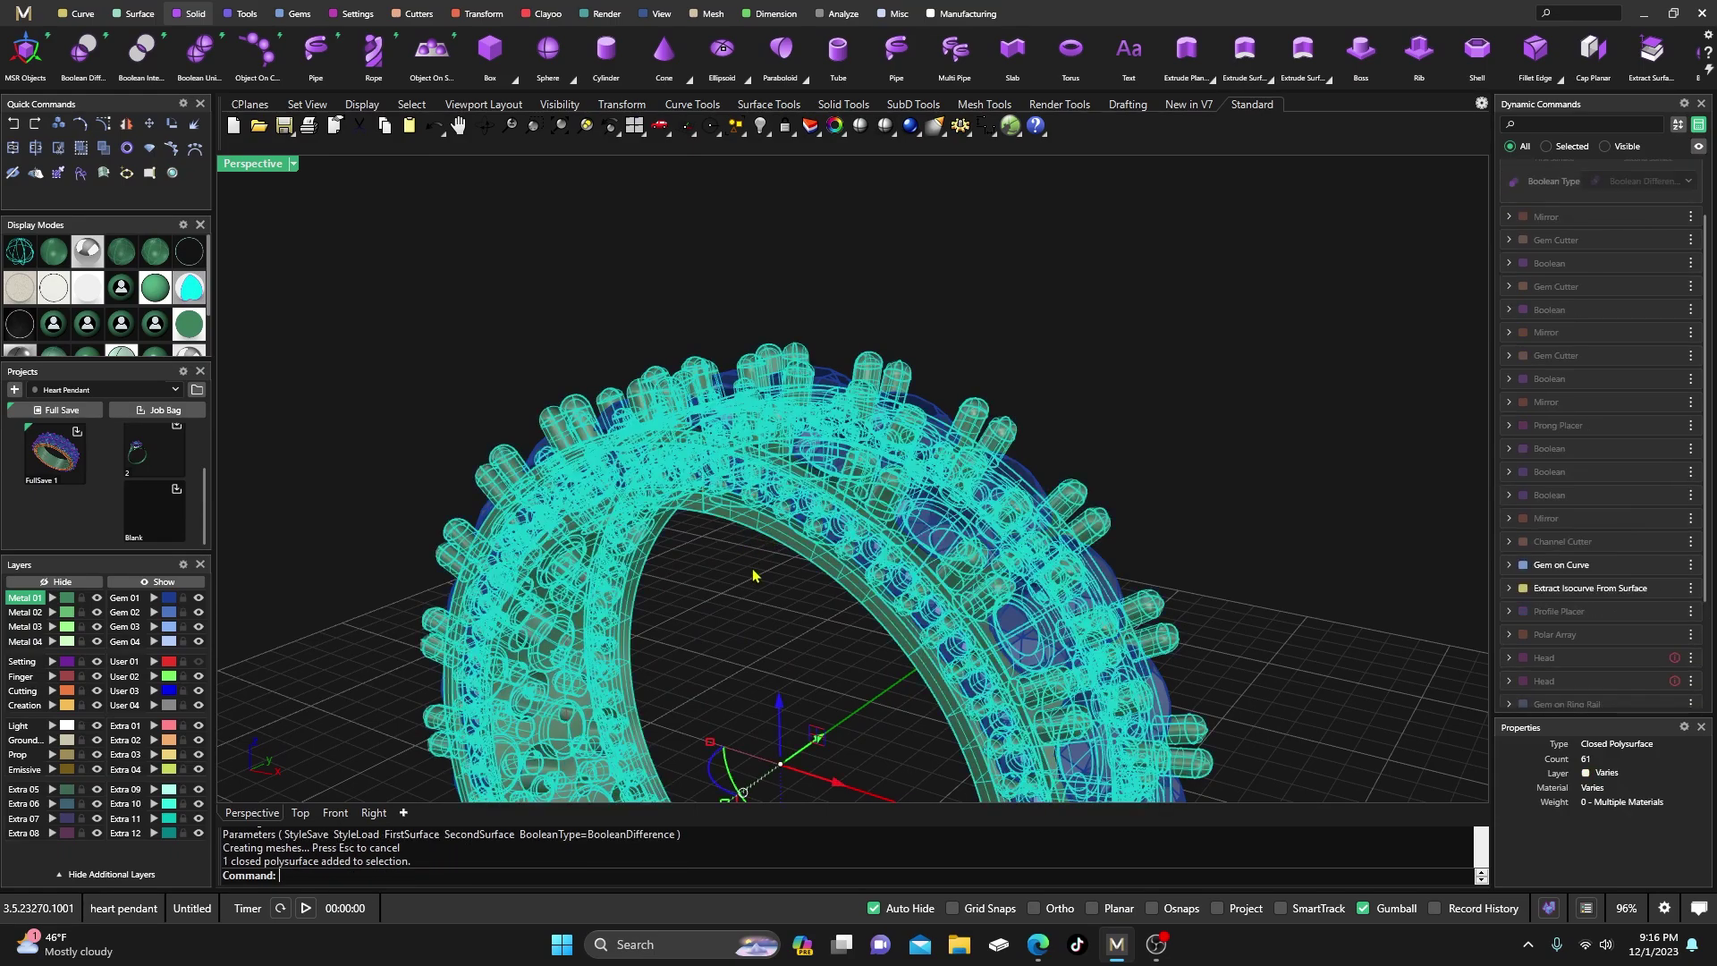
{"action": "left_click", "coordinate": [756, 576]}
{"action": "left_click", "coordinate": [764, 529]}
{"action": "left_click", "coordinate": [749, 590]}
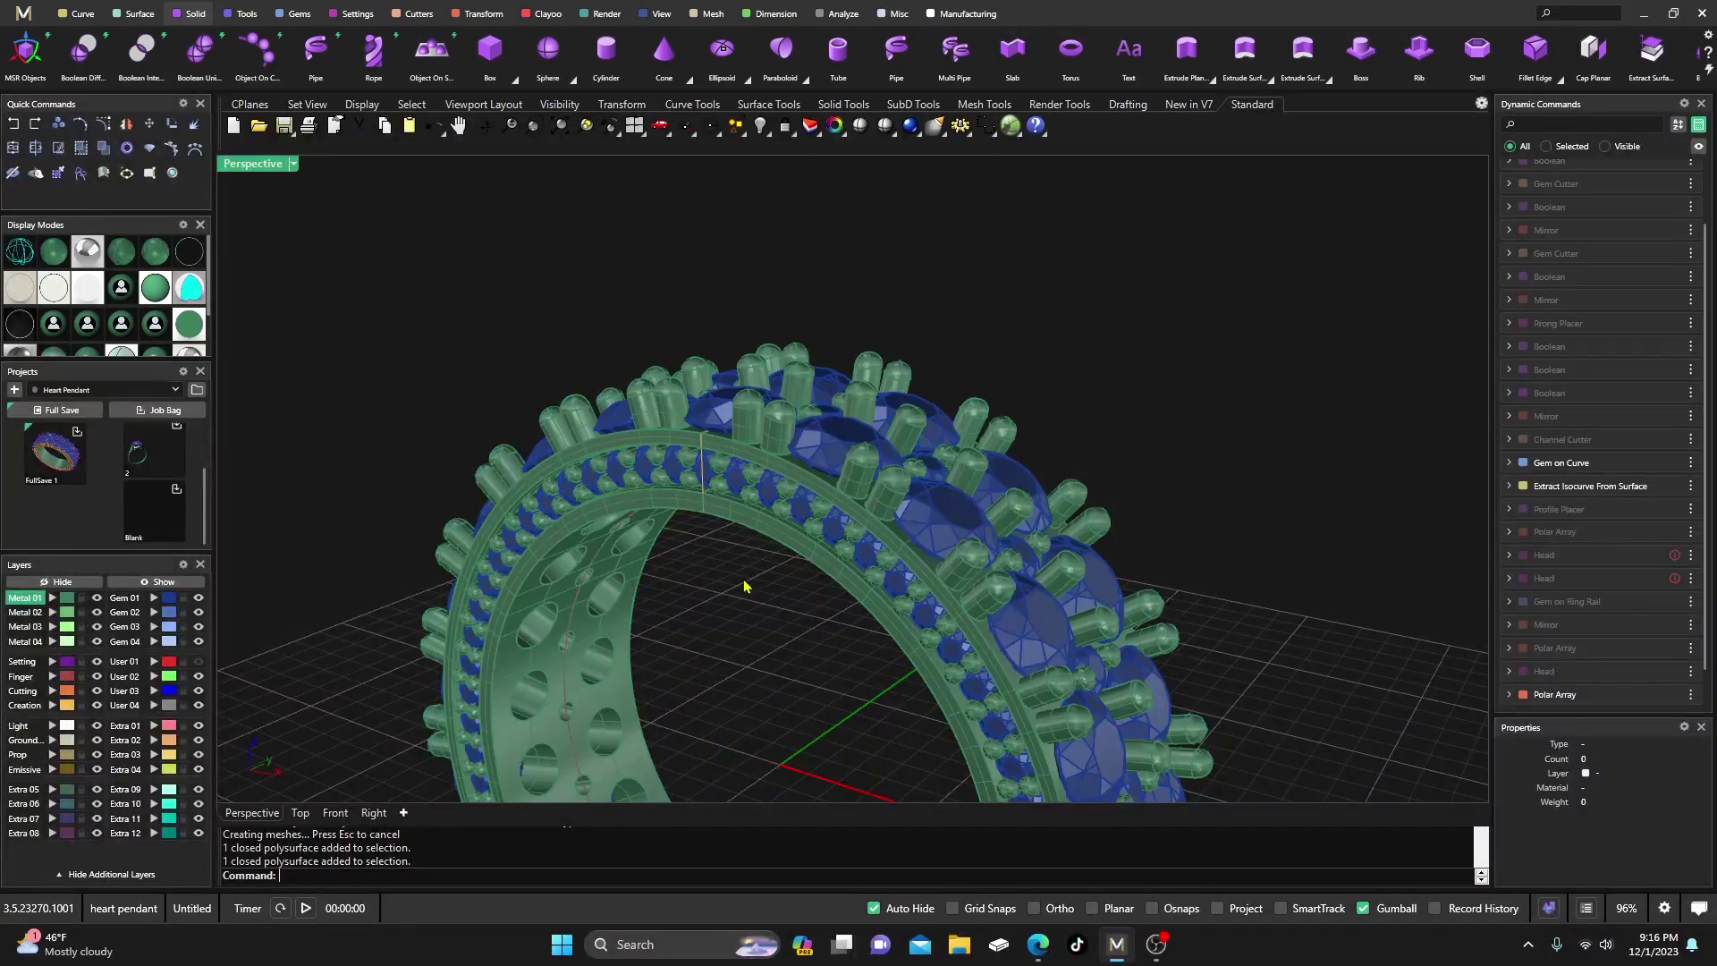
{"action": "right_click_drag", "start_coordinate": [748, 591], "coordinate": [744, 417]}
{"action": "right_click_drag", "start_coordinate": [728, 567], "coordinate": [696, 583]}
{"action": "scroll", "coordinate": [696, 583], "scroll_direction": "up", "scroll_amount": 2}
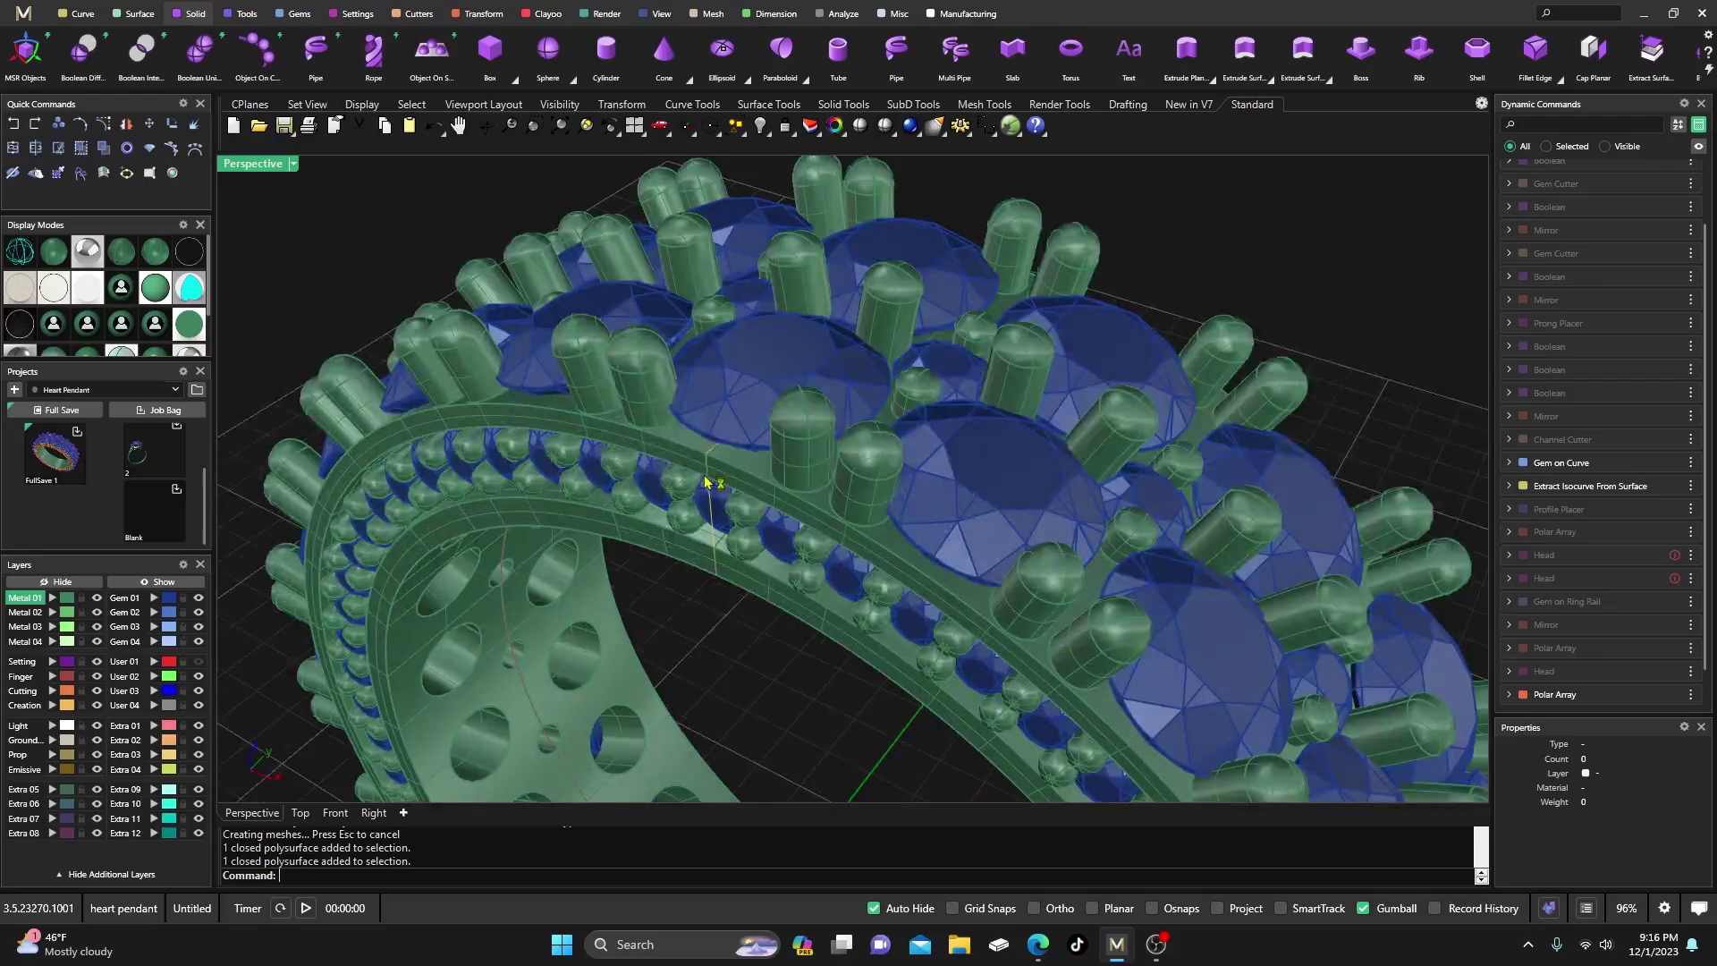
{"action": "scroll", "coordinate": [637, 419], "scroll_direction": "up", "scroll_amount": 5}
{"action": "right_click_drag", "start_coordinate": [636, 419], "coordinate": [597, 398]}
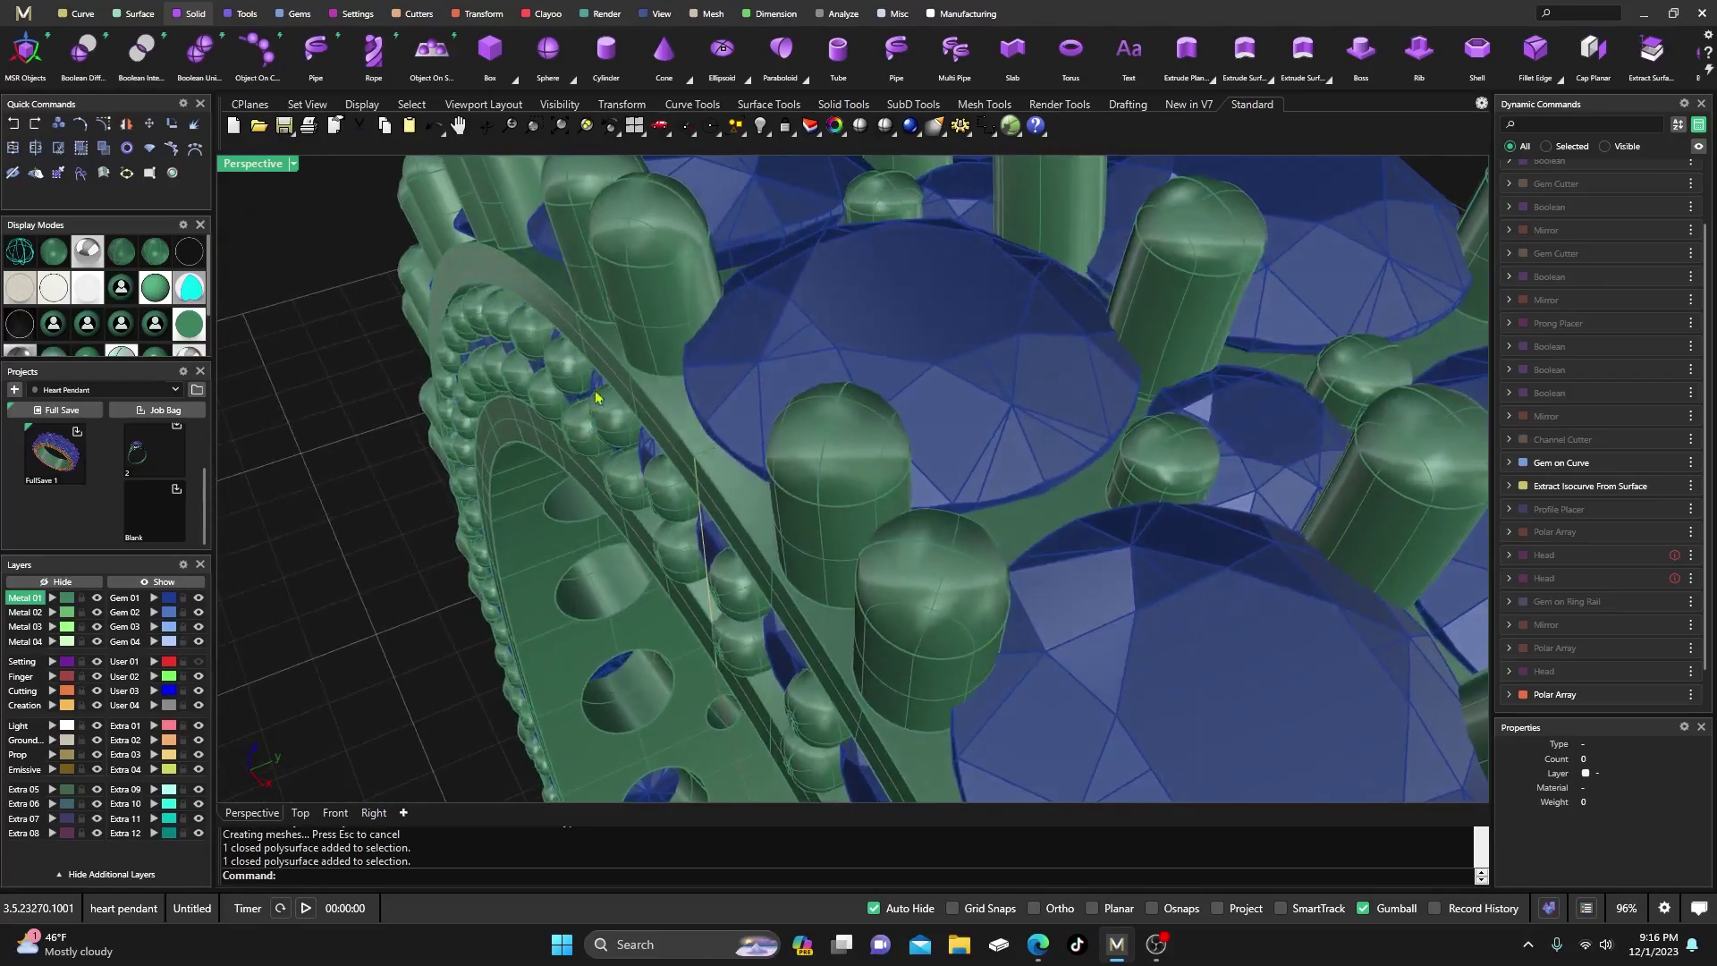
{"action": "right_click_drag", "start_coordinate": [578, 556], "coordinate": [625, 640]}
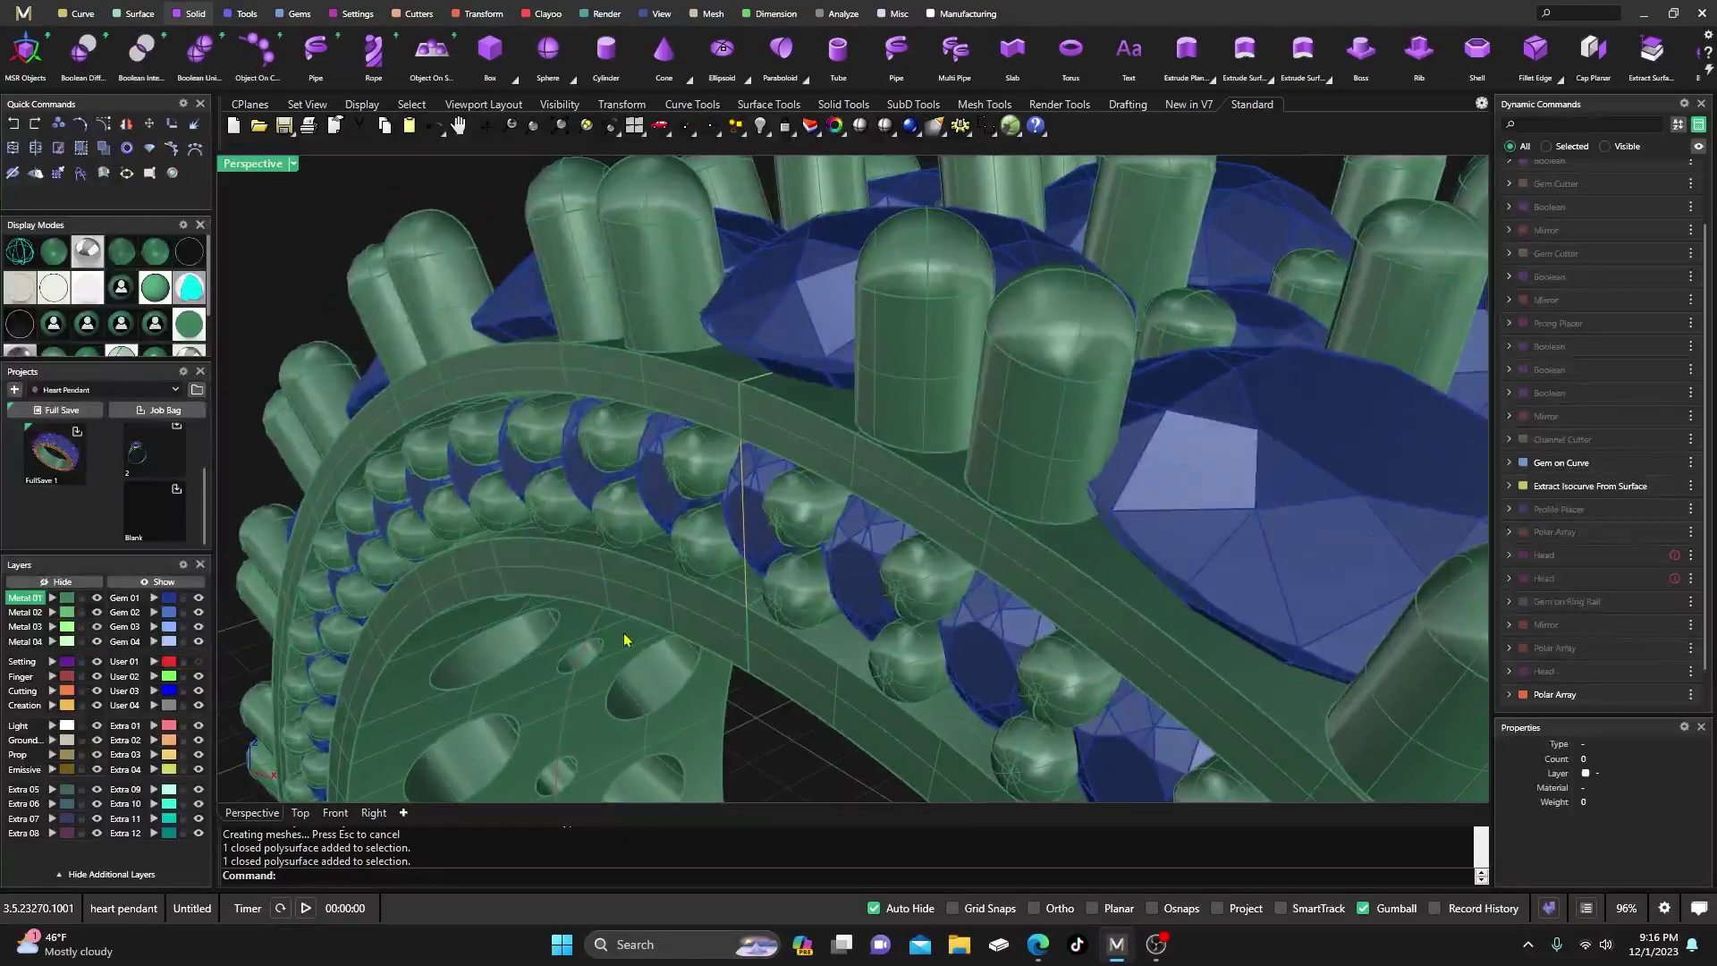
{"action": "right_click_drag", "start_coordinate": [662, 371], "coordinate": [631, 357]}
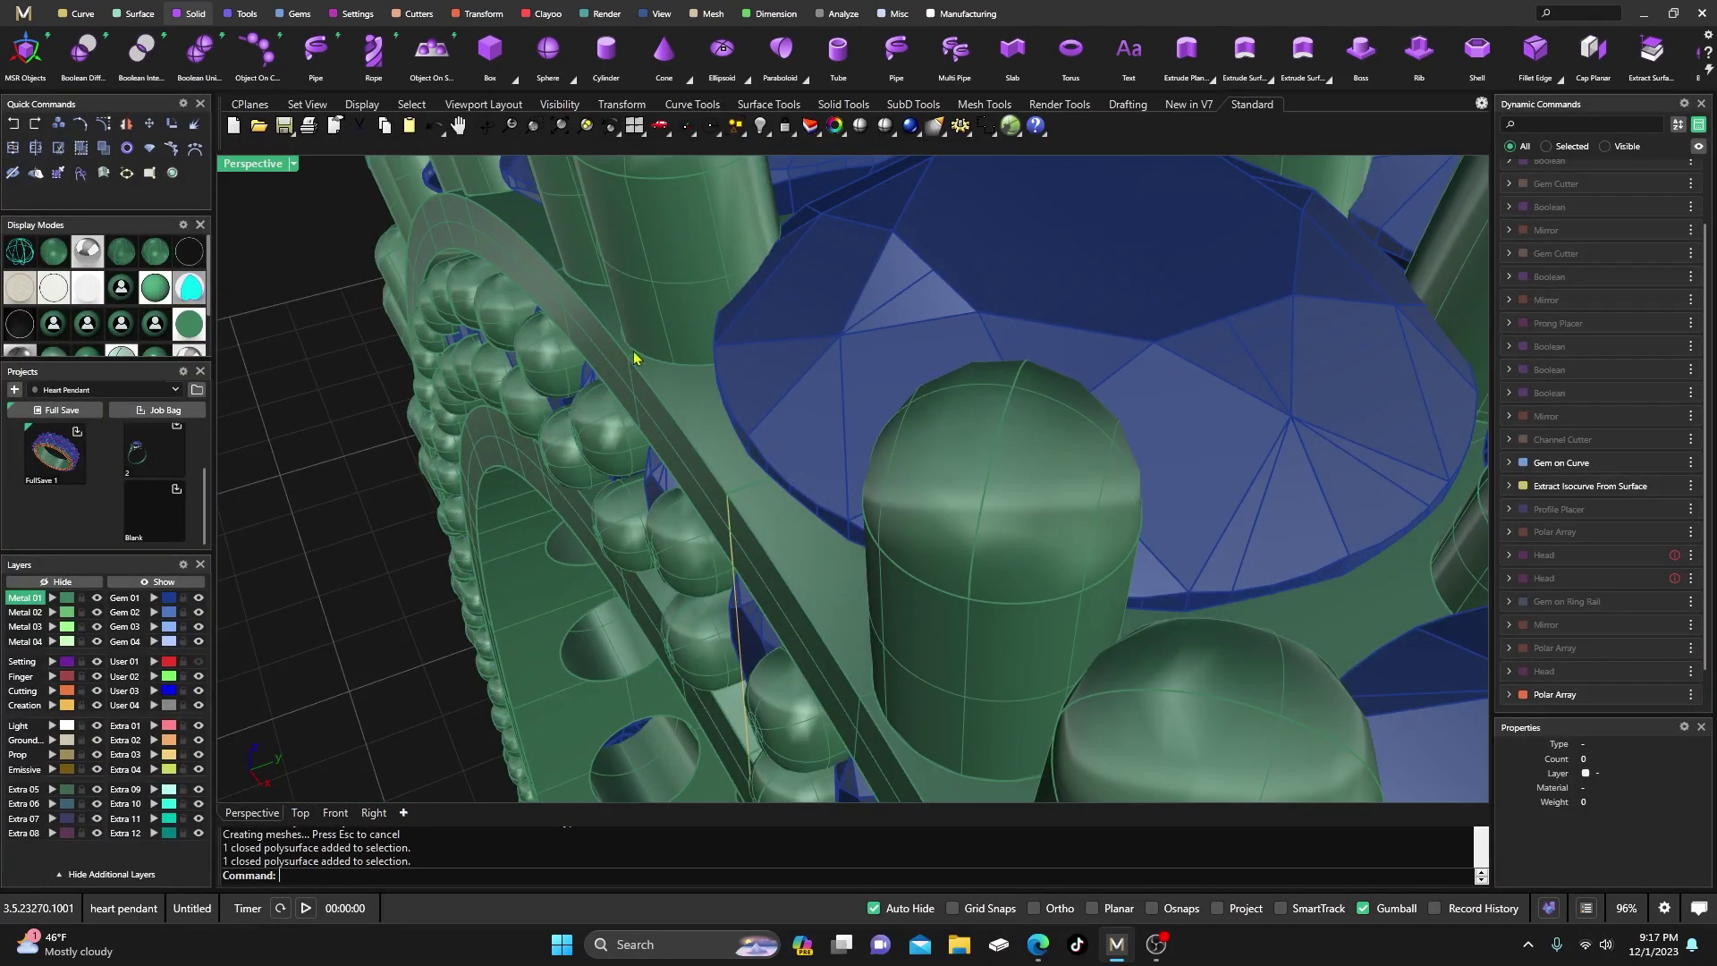
{"action": "scroll", "coordinate": [594, 529], "scroll_direction": "up", "scroll_amount": 5}
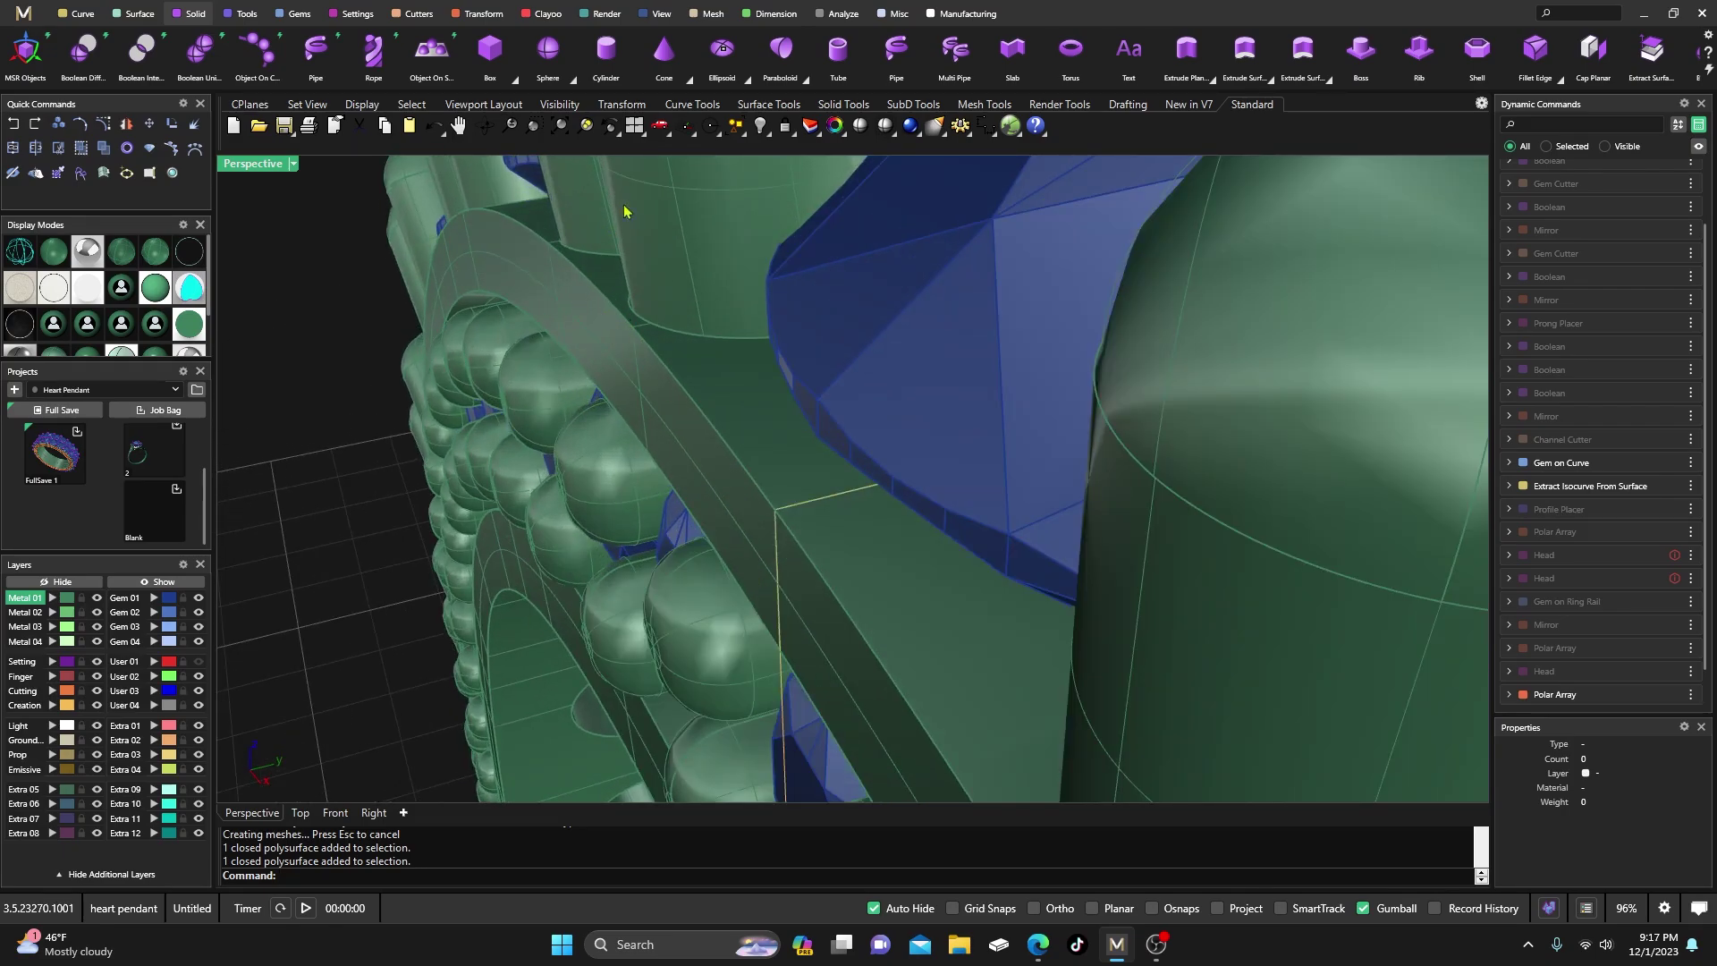
- Start a blend on the band's outer rim edge with a radius of 1 and Preview set to Yes
{"action": "left_click", "coordinate": [1559, 78]}
{"action": "left_click", "coordinate": [1554, 101]}
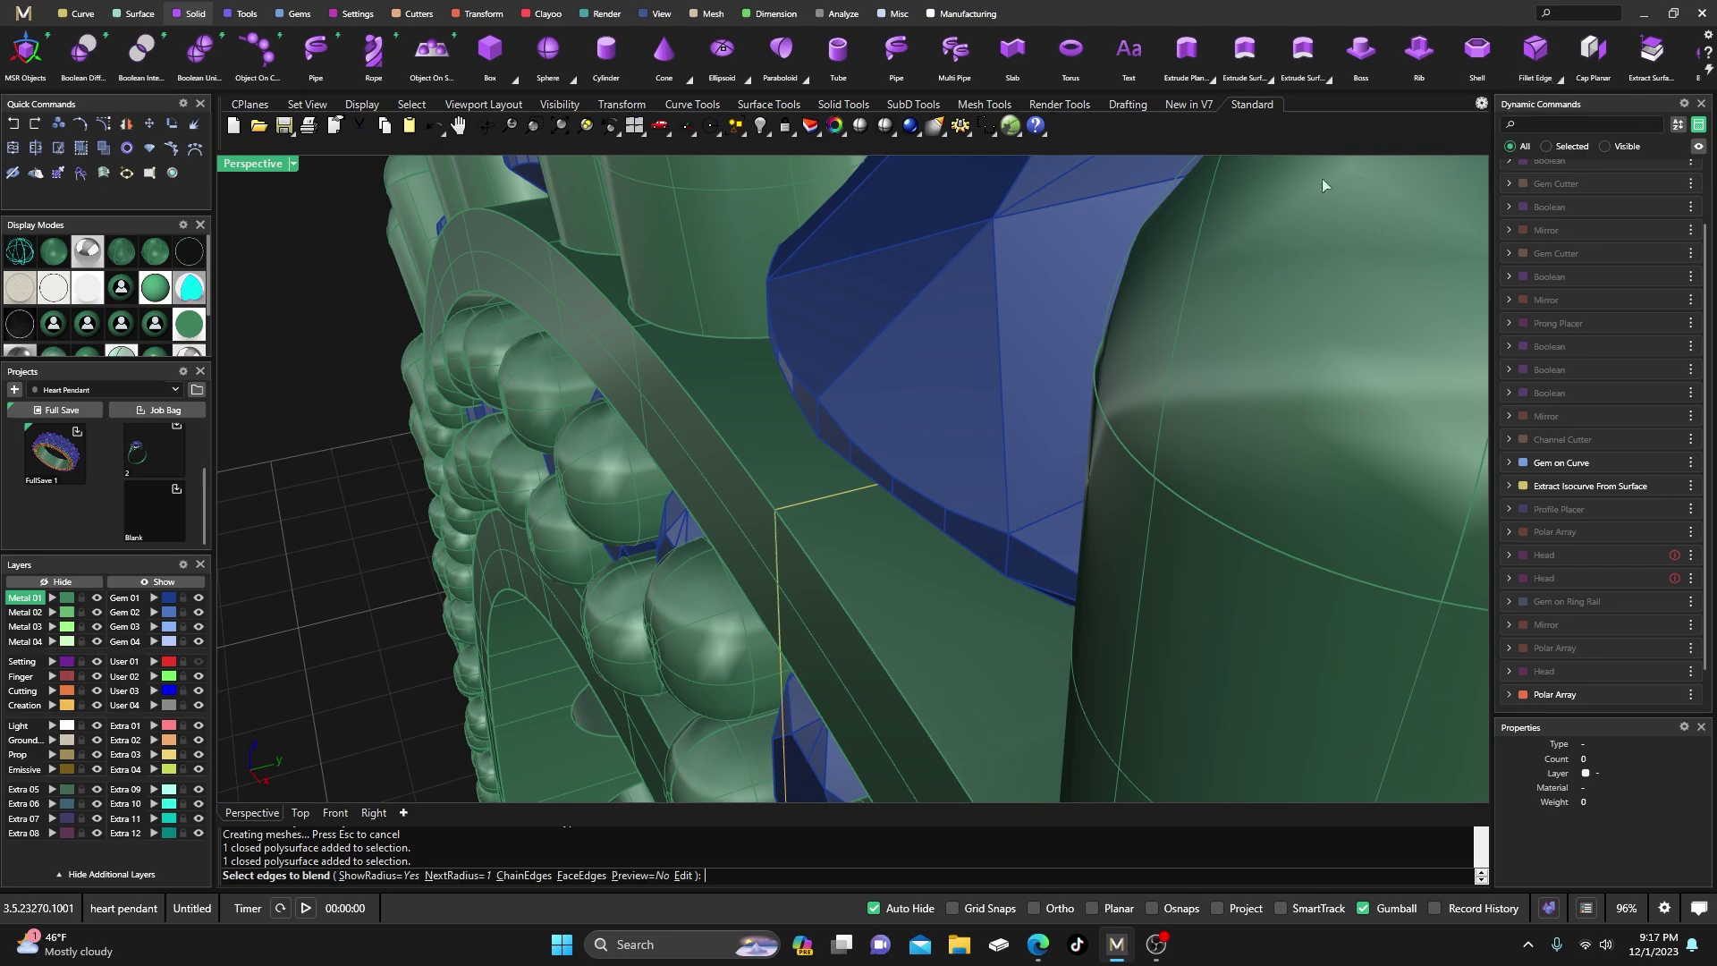
{"action": "left_click", "coordinate": [700, 413]}
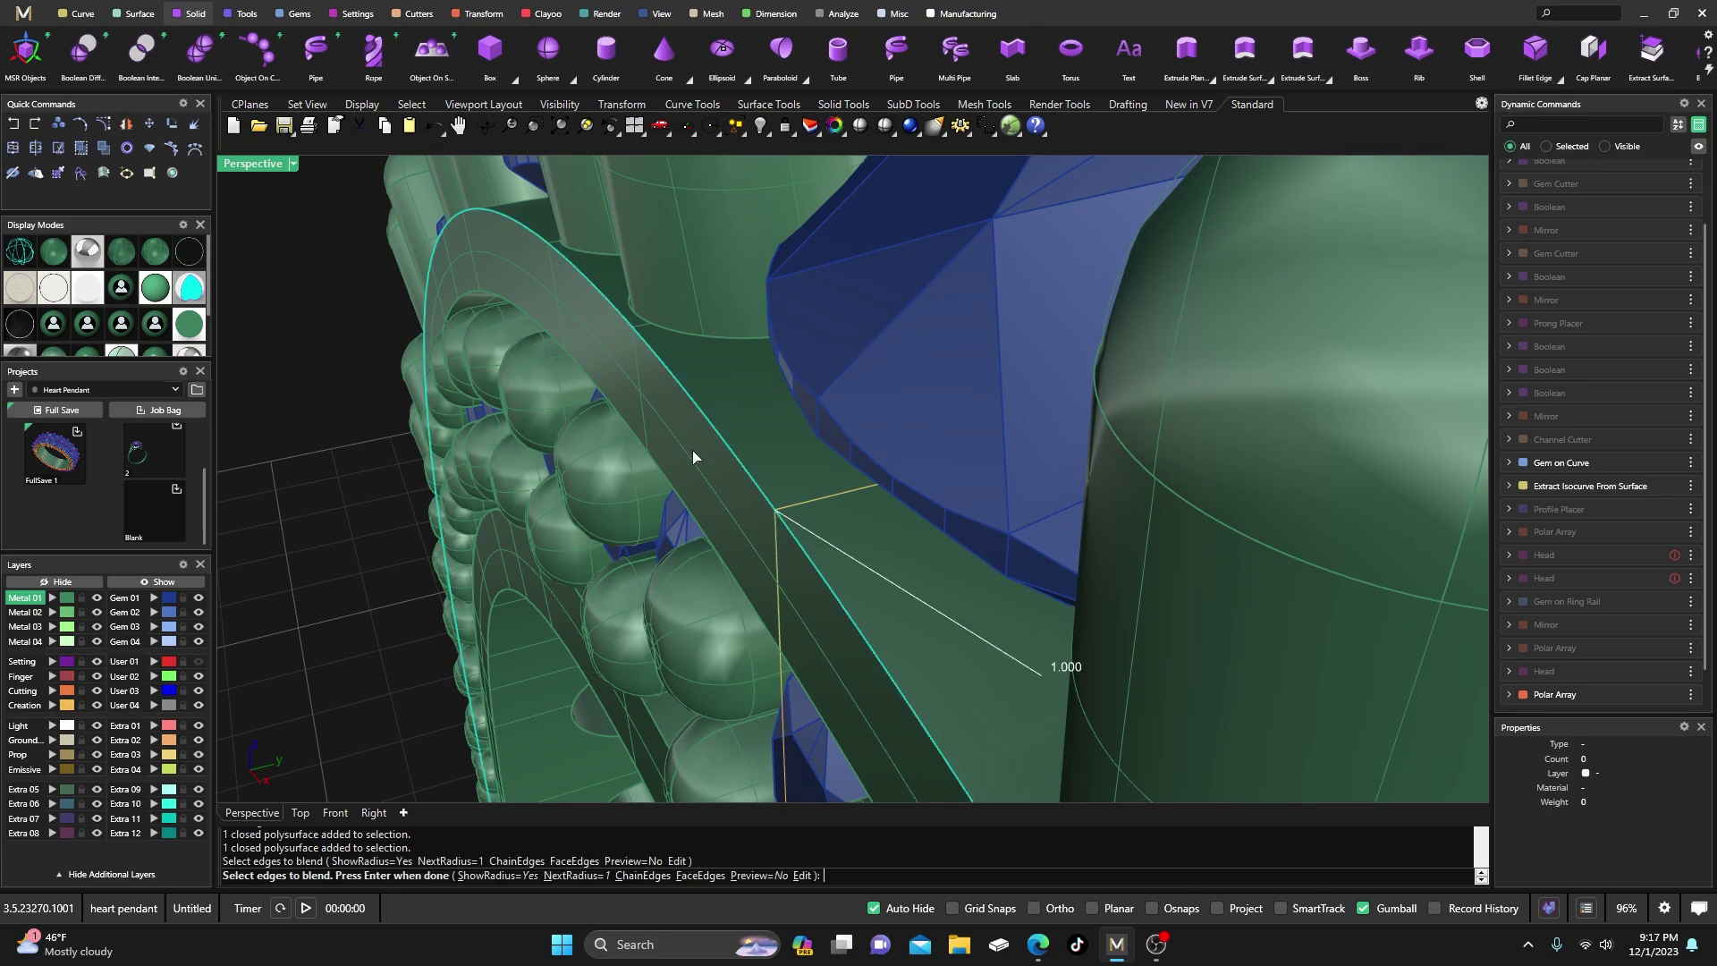
{"action": "left_click", "coordinate": [759, 876]}
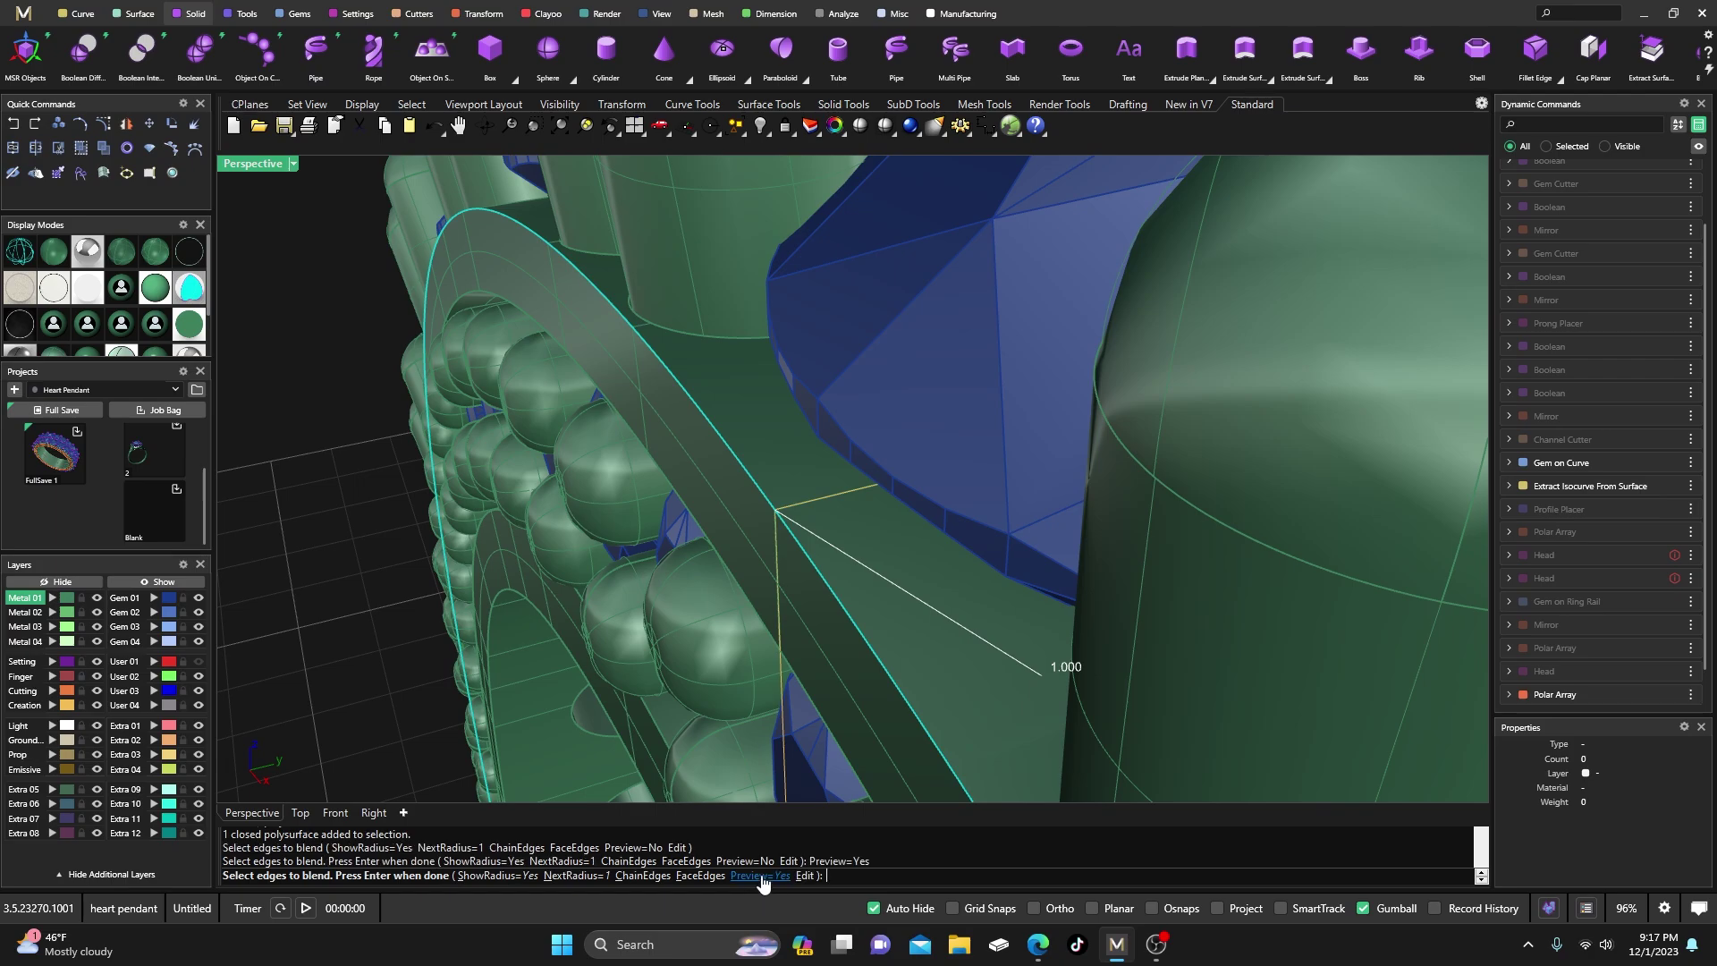
{"action": "scroll", "coordinate": [590, 500], "scroll_direction": "down", "scroll_amount": 3}
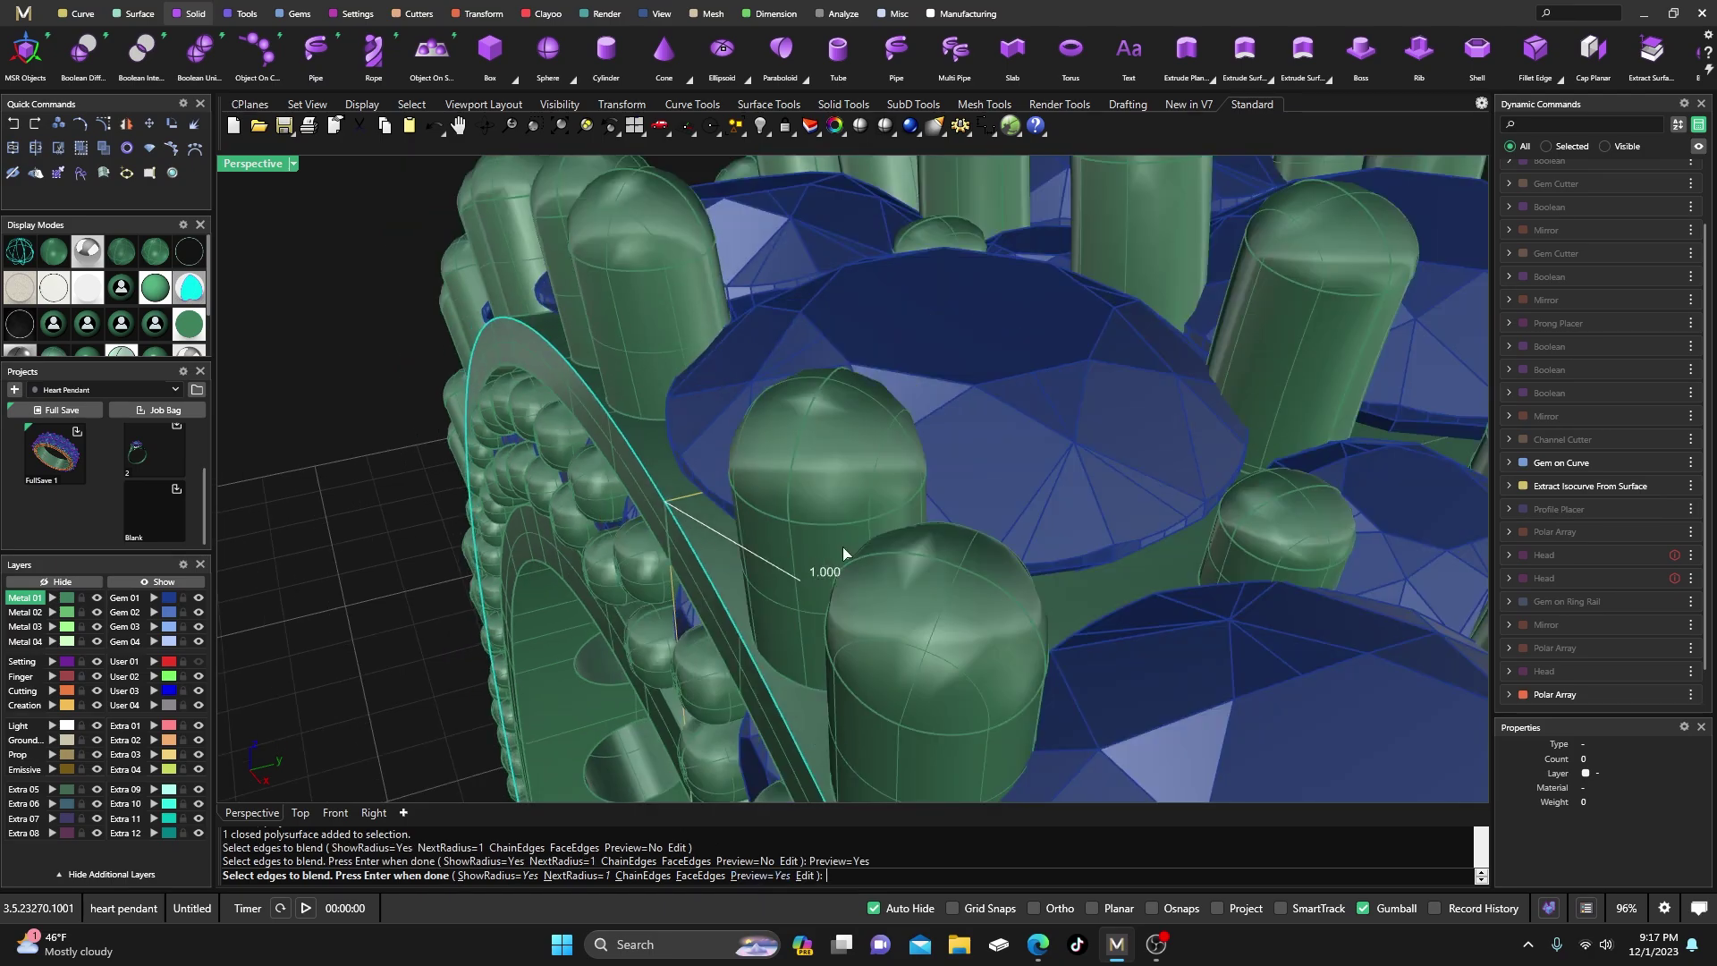
{"action": "key", "text": "Return"}
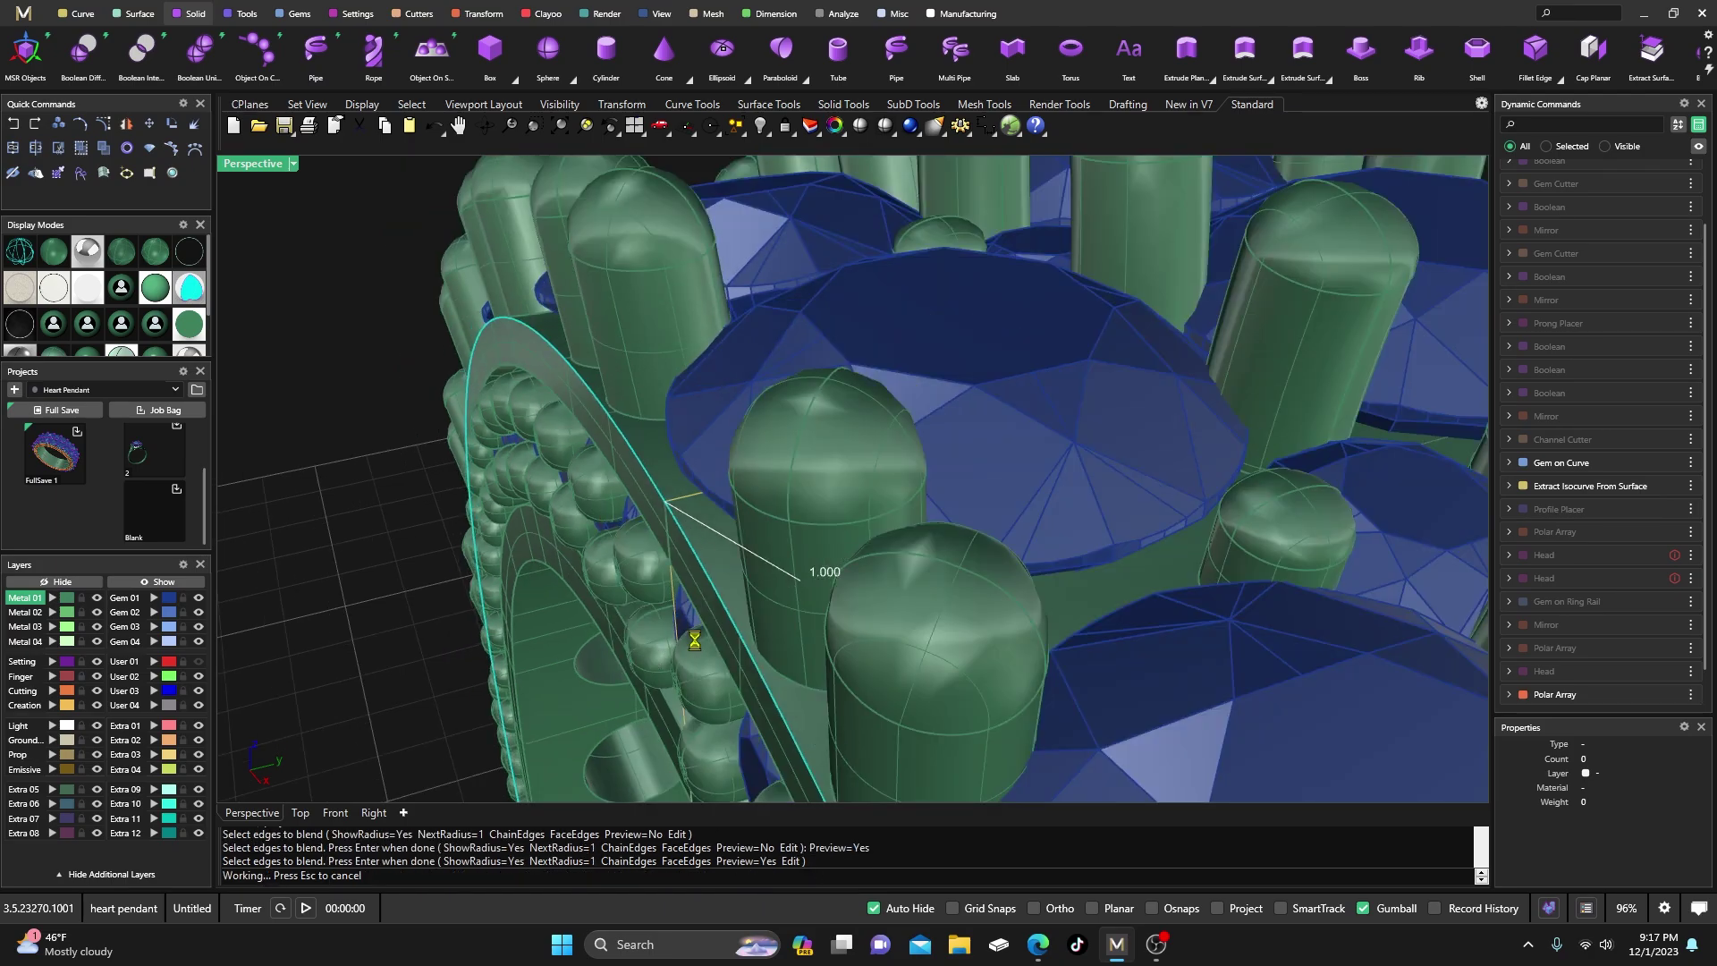
- Set the radius of all handles on the rim edge blend to 0.1
{"action": "scroll", "coordinate": [685, 615], "scroll_direction": "down", "scroll_amount": 3}
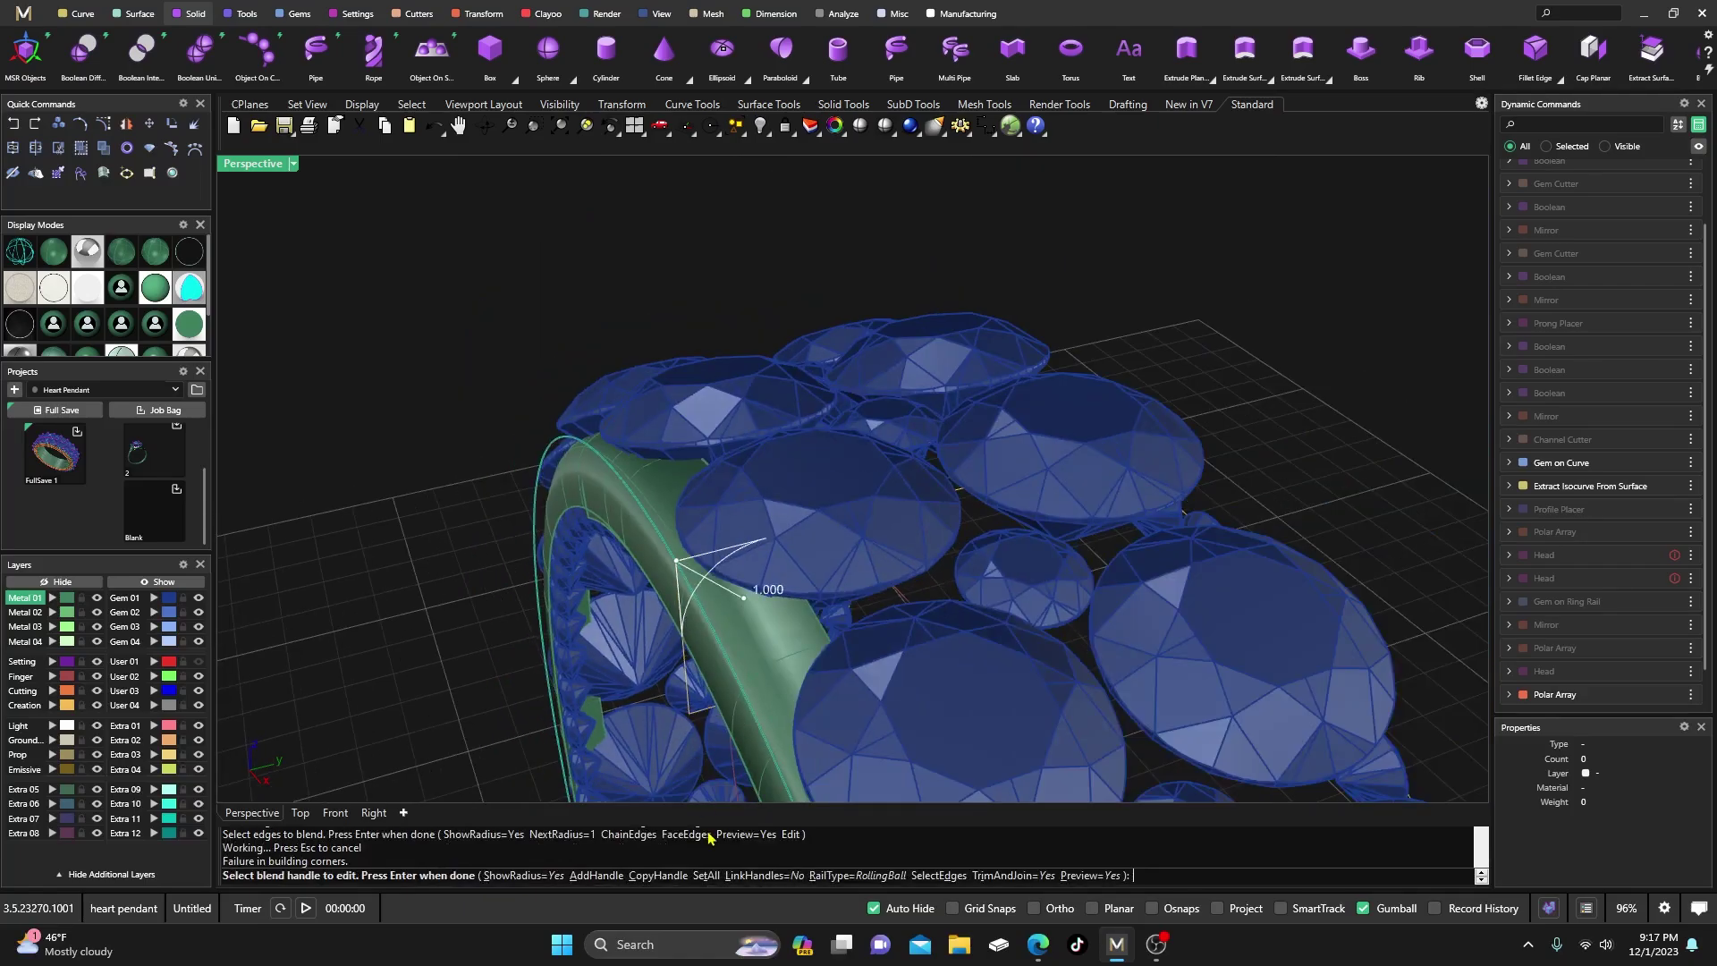
{"action": "left_click", "coordinate": [706, 875]}
{"action": "scroll", "coordinate": [667, 569], "scroll_direction": "up", "scroll_amount": 5}
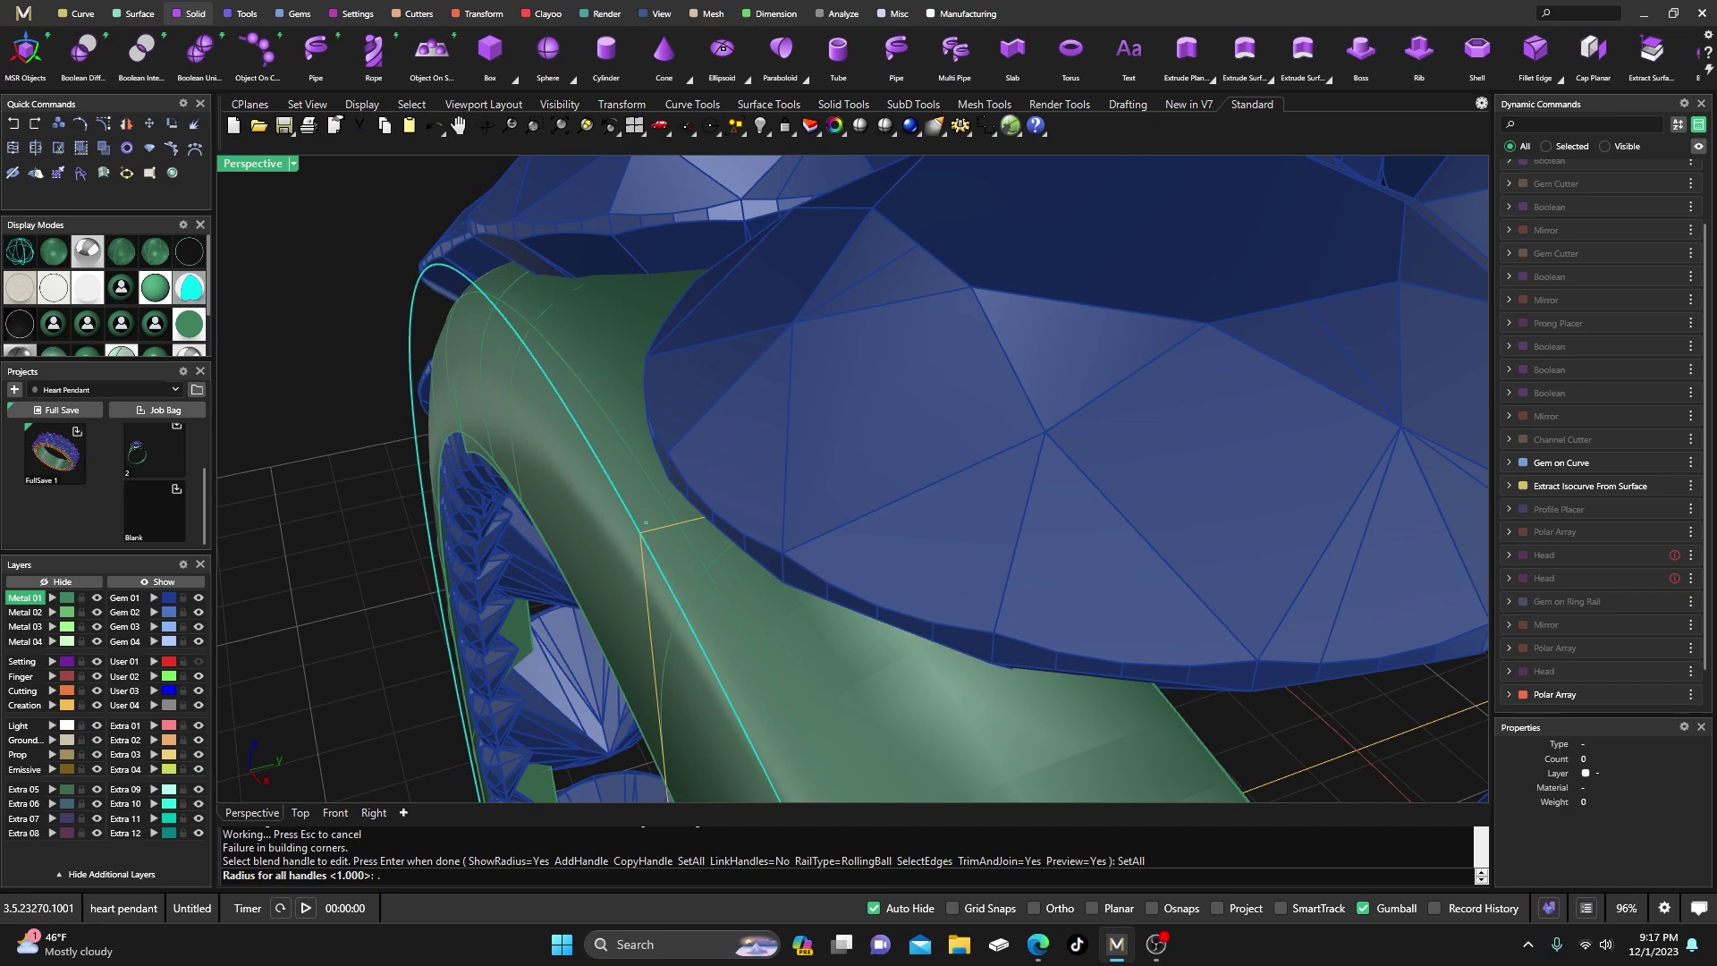
{"action": "type", "text": "1"}
{"action": "key", "text": "Return"}
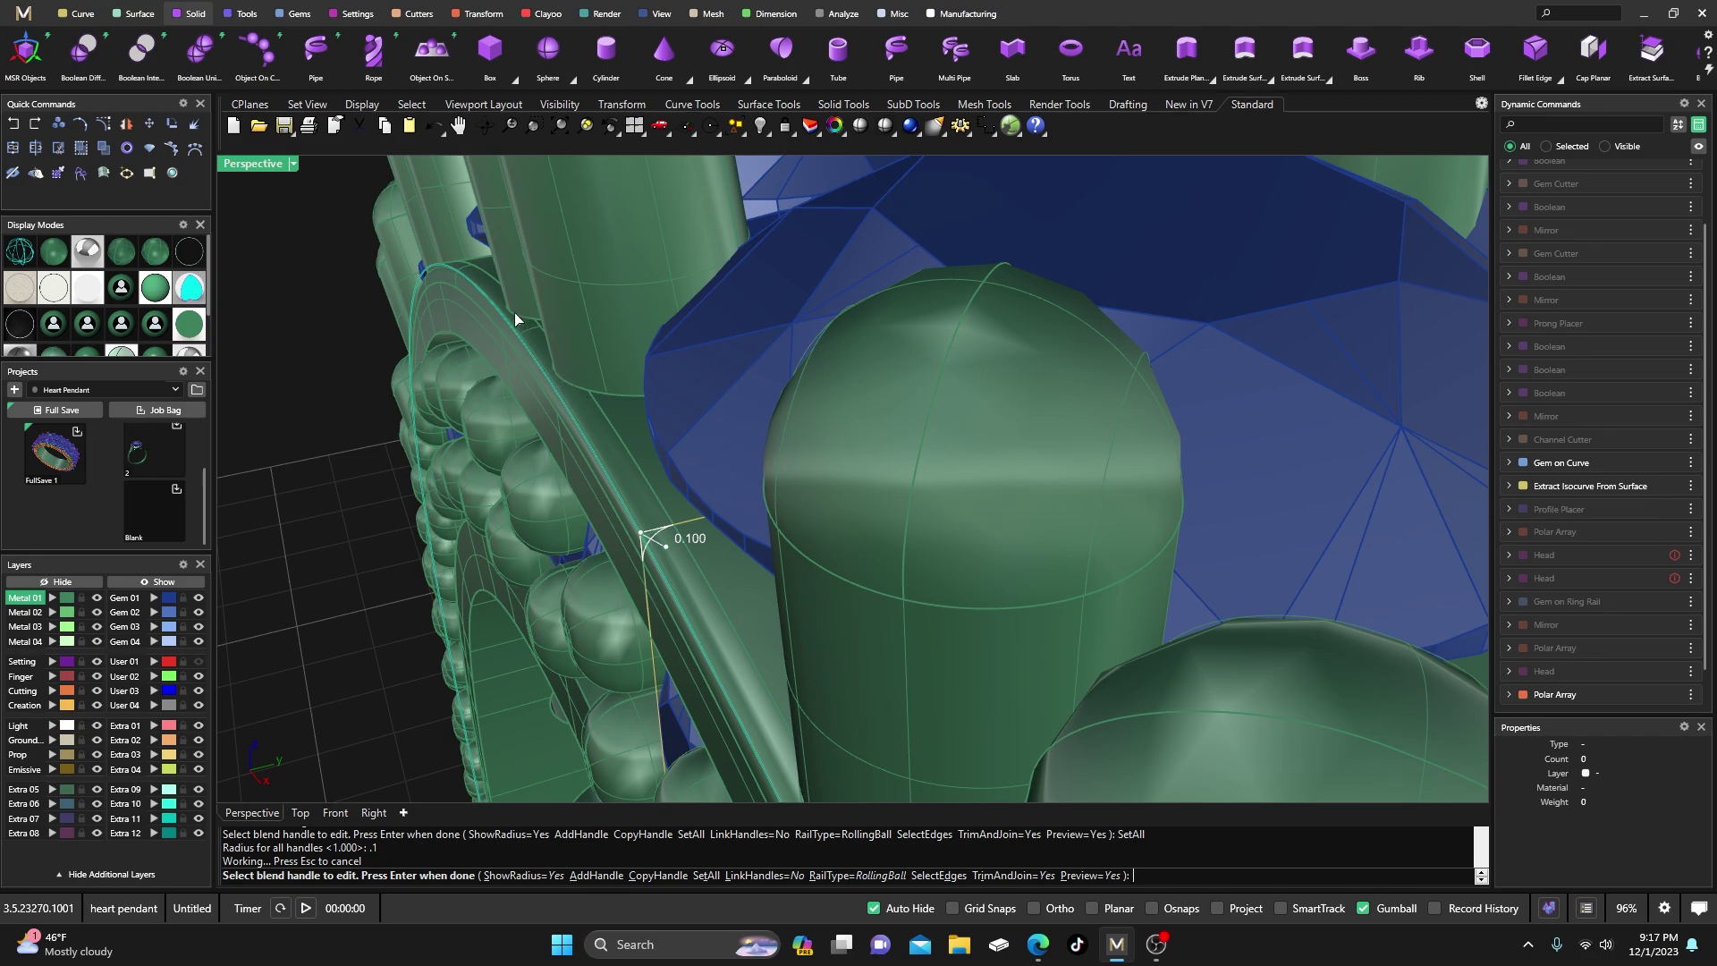
- Reduce the rim edge's blend radius in two handle adjustments, to about 0.042 and finally about 0.021
{"action": "left_click", "coordinate": [667, 547]}
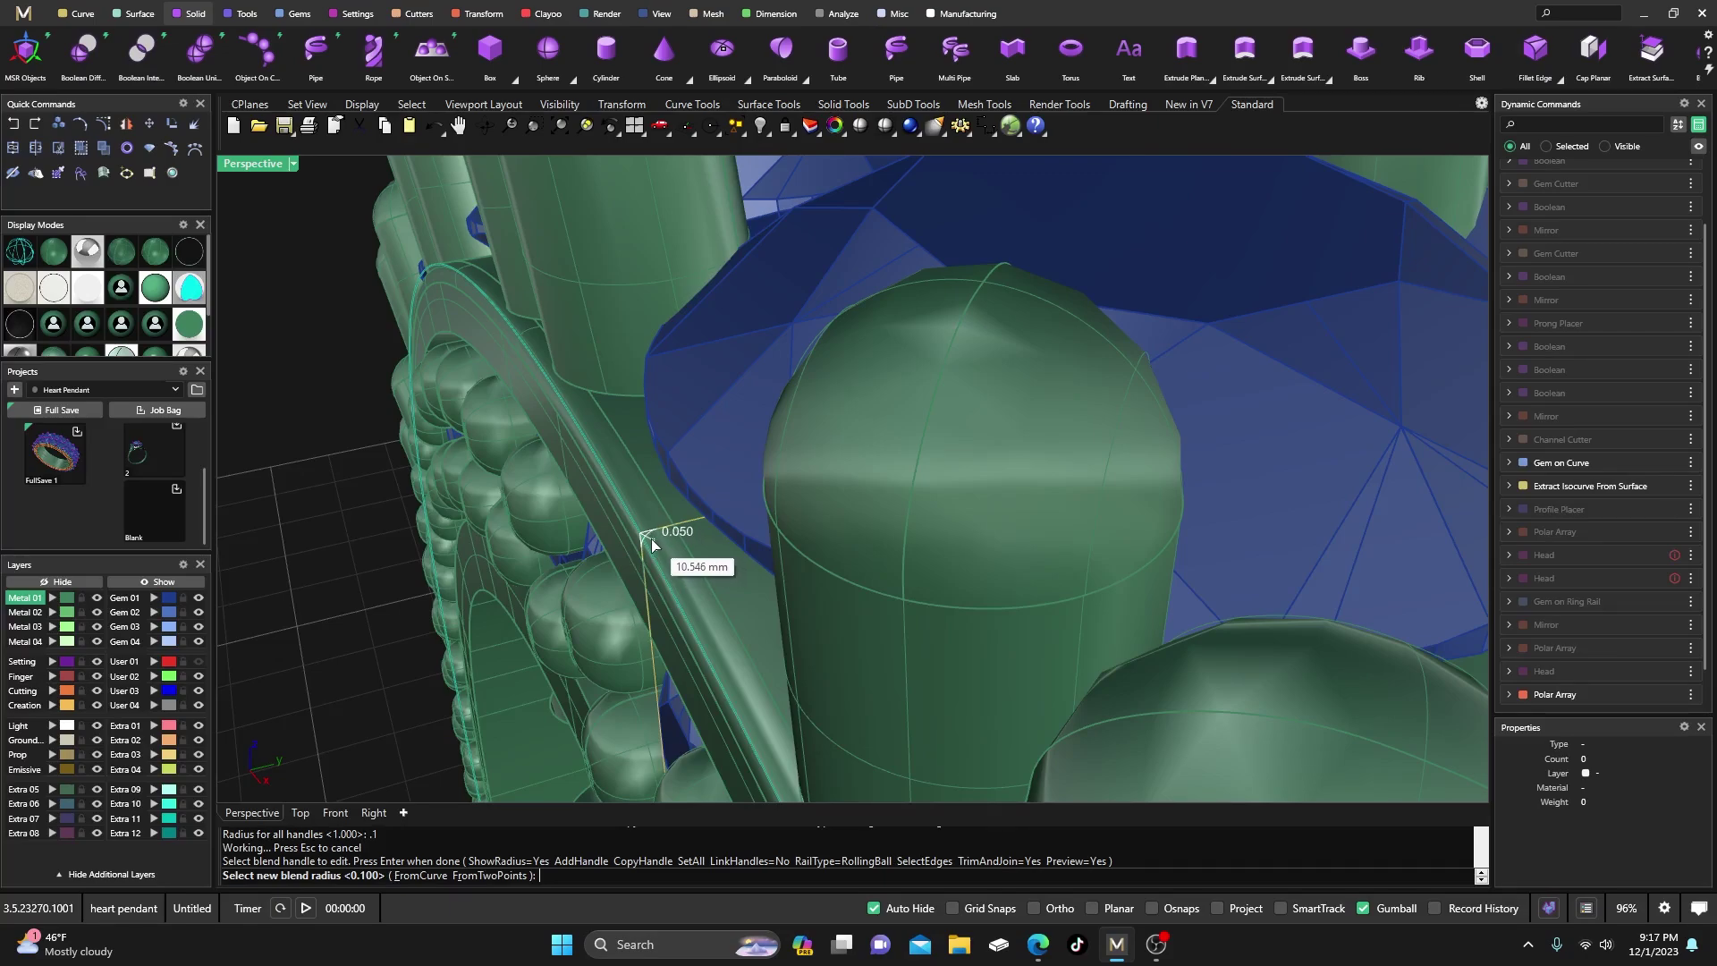
{"action": "left_click", "coordinate": [655, 539]}
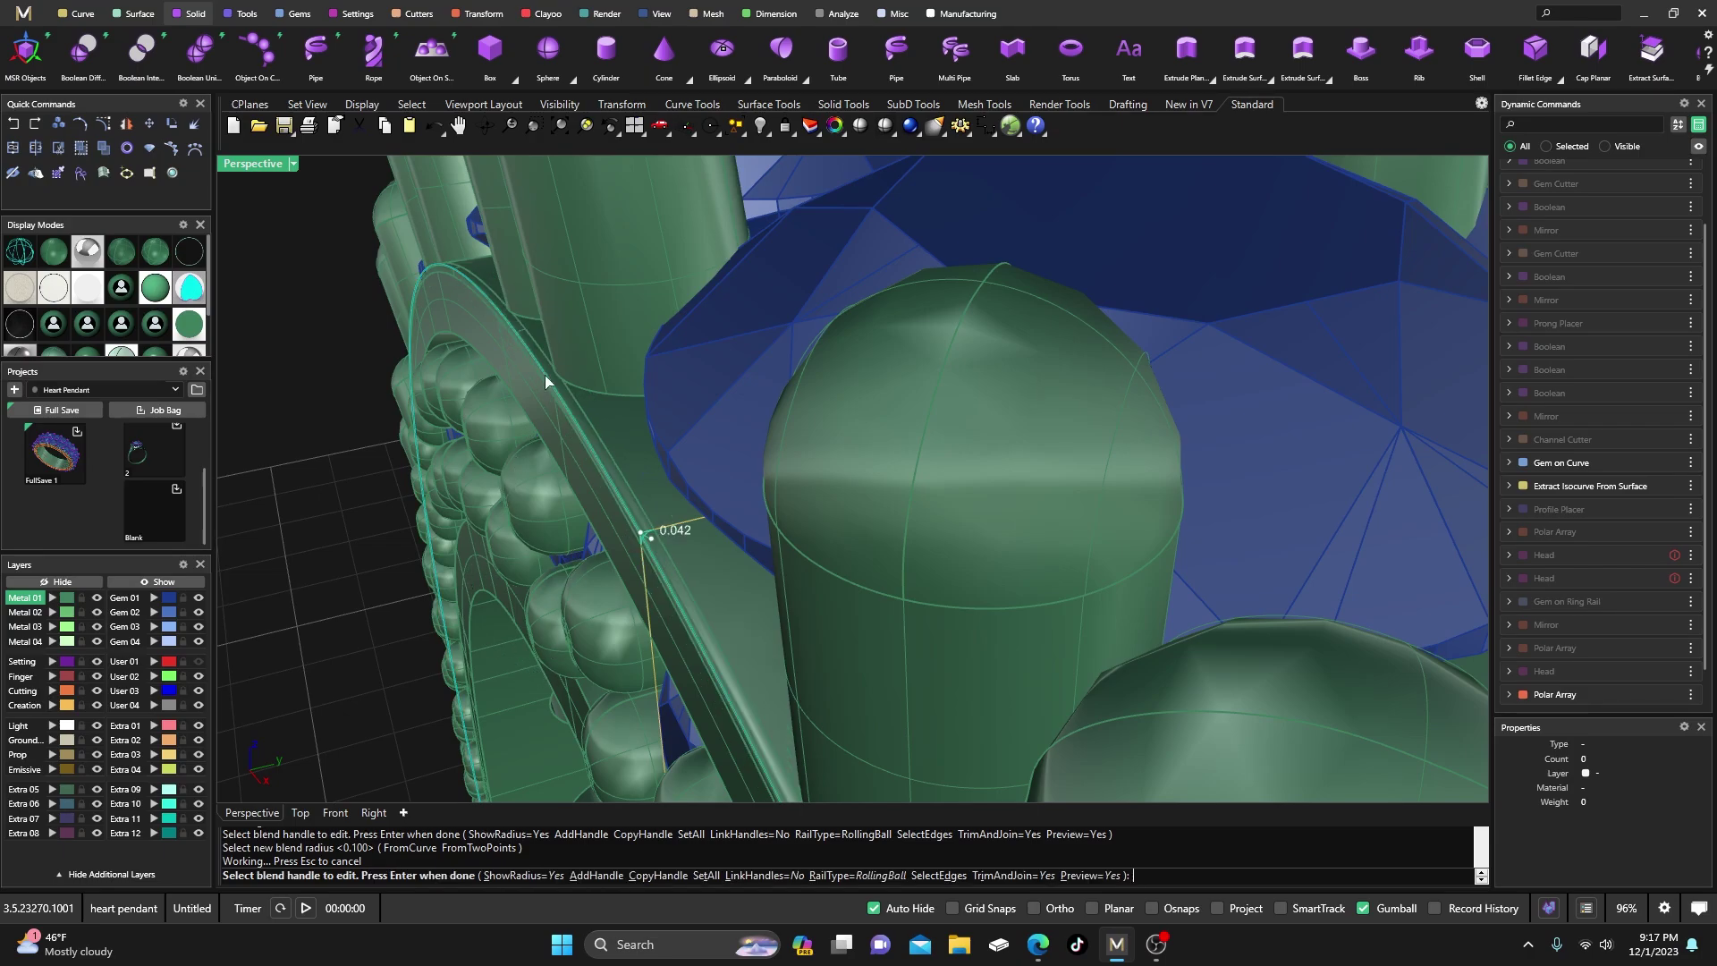
{"action": "scroll", "coordinate": [545, 374], "scroll_direction": "up", "scroll_amount": 4}
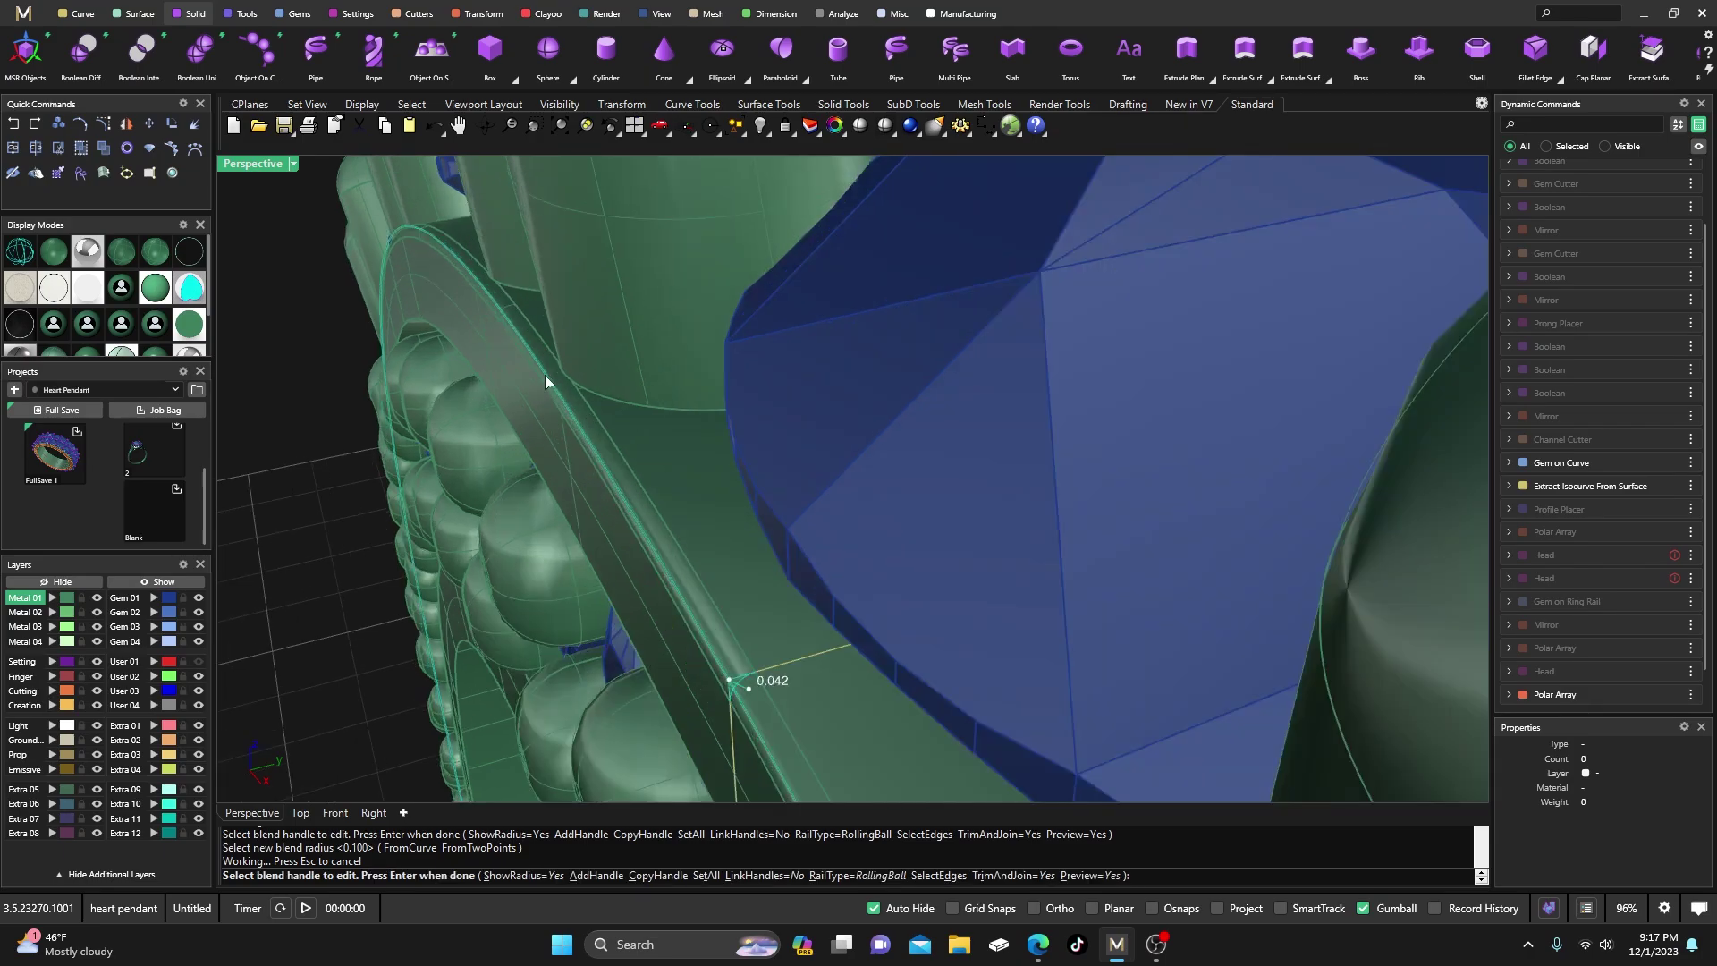
{"action": "left_click", "coordinate": [747, 689]}
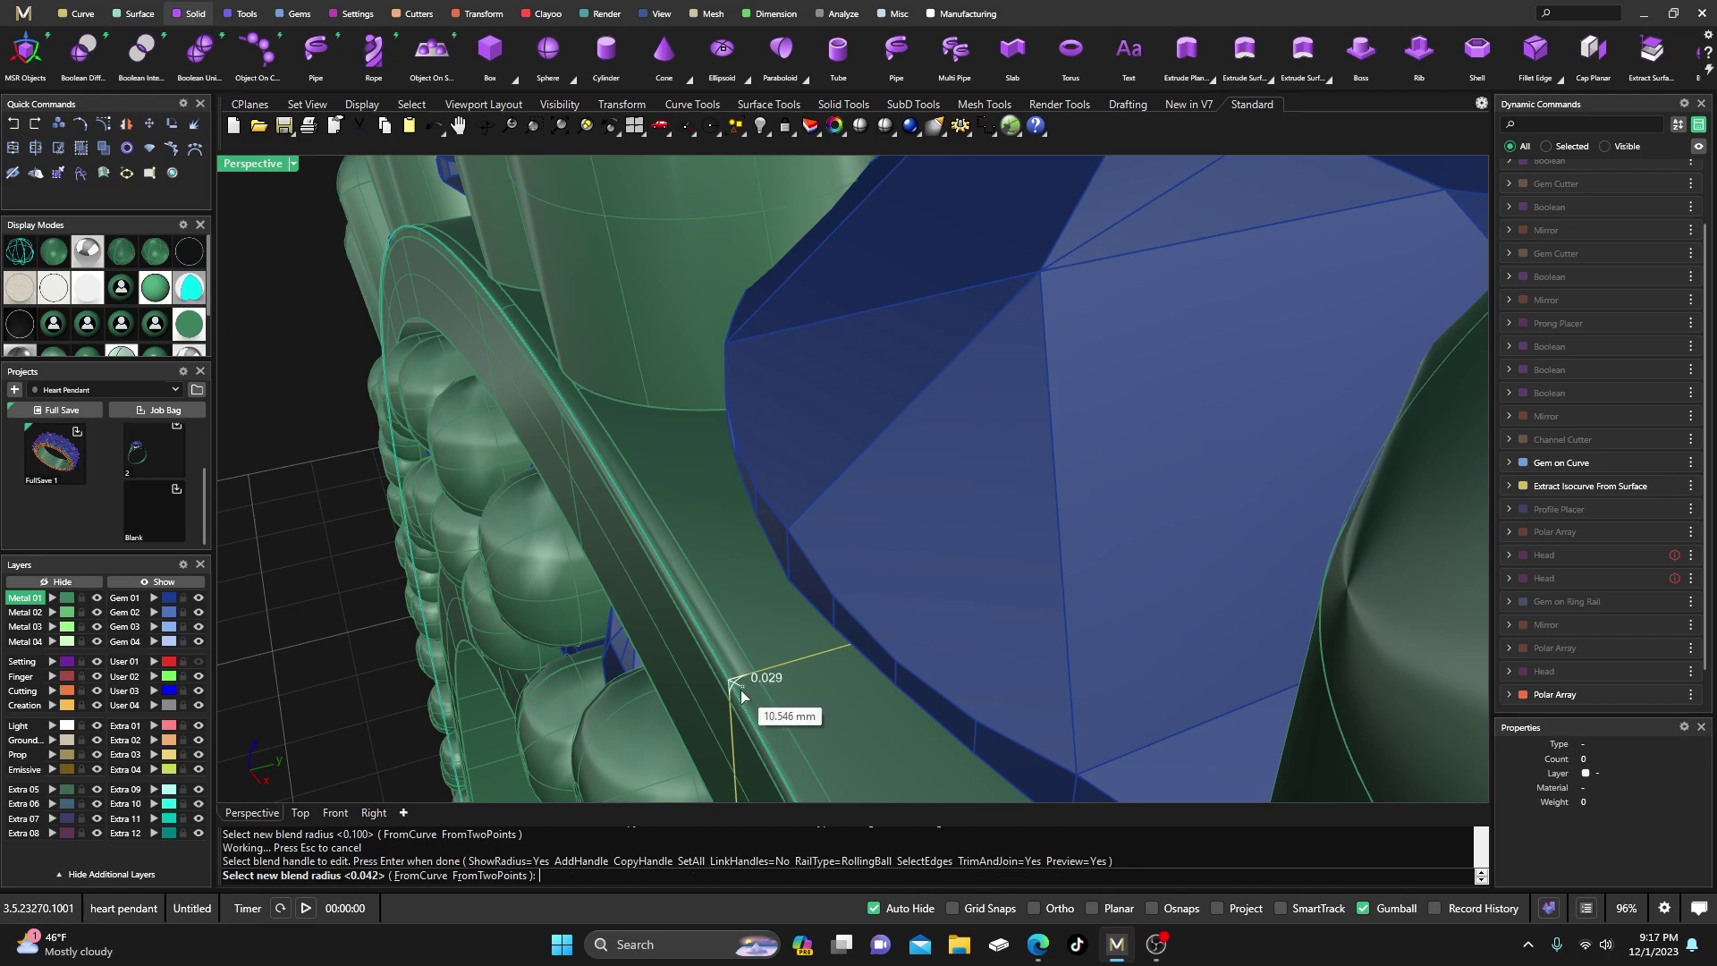
{"action": "left_click", "coordinate": [743, 691]}
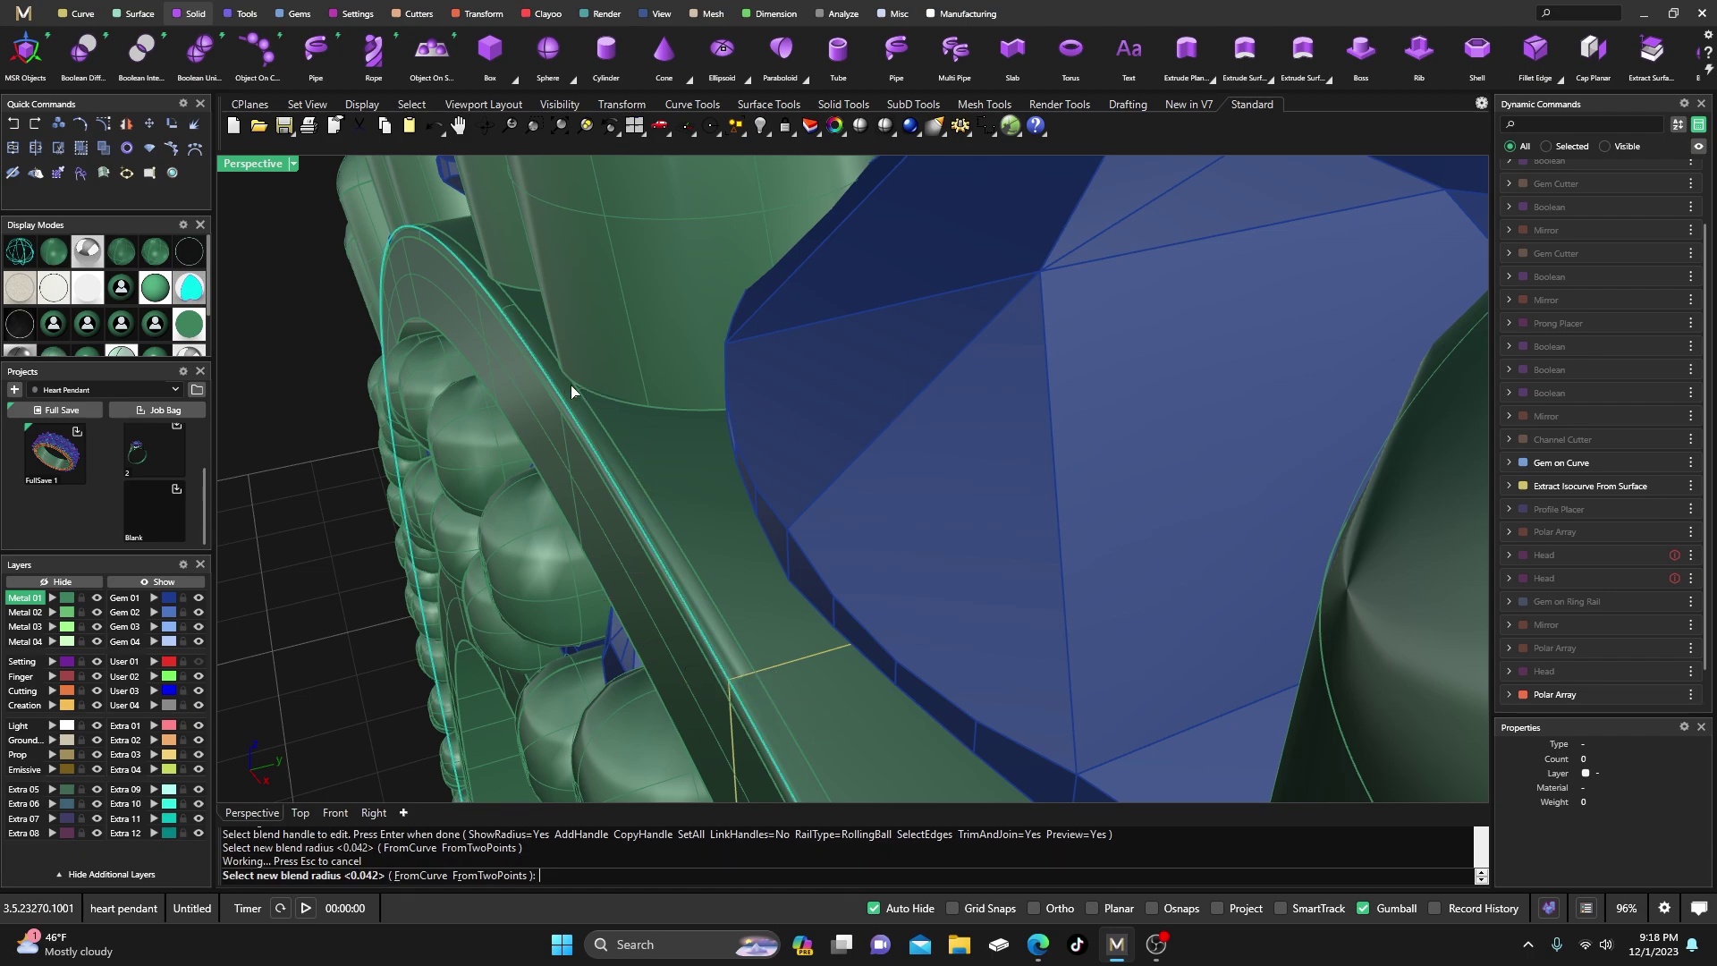
{"action": "key", "text": "Return"}
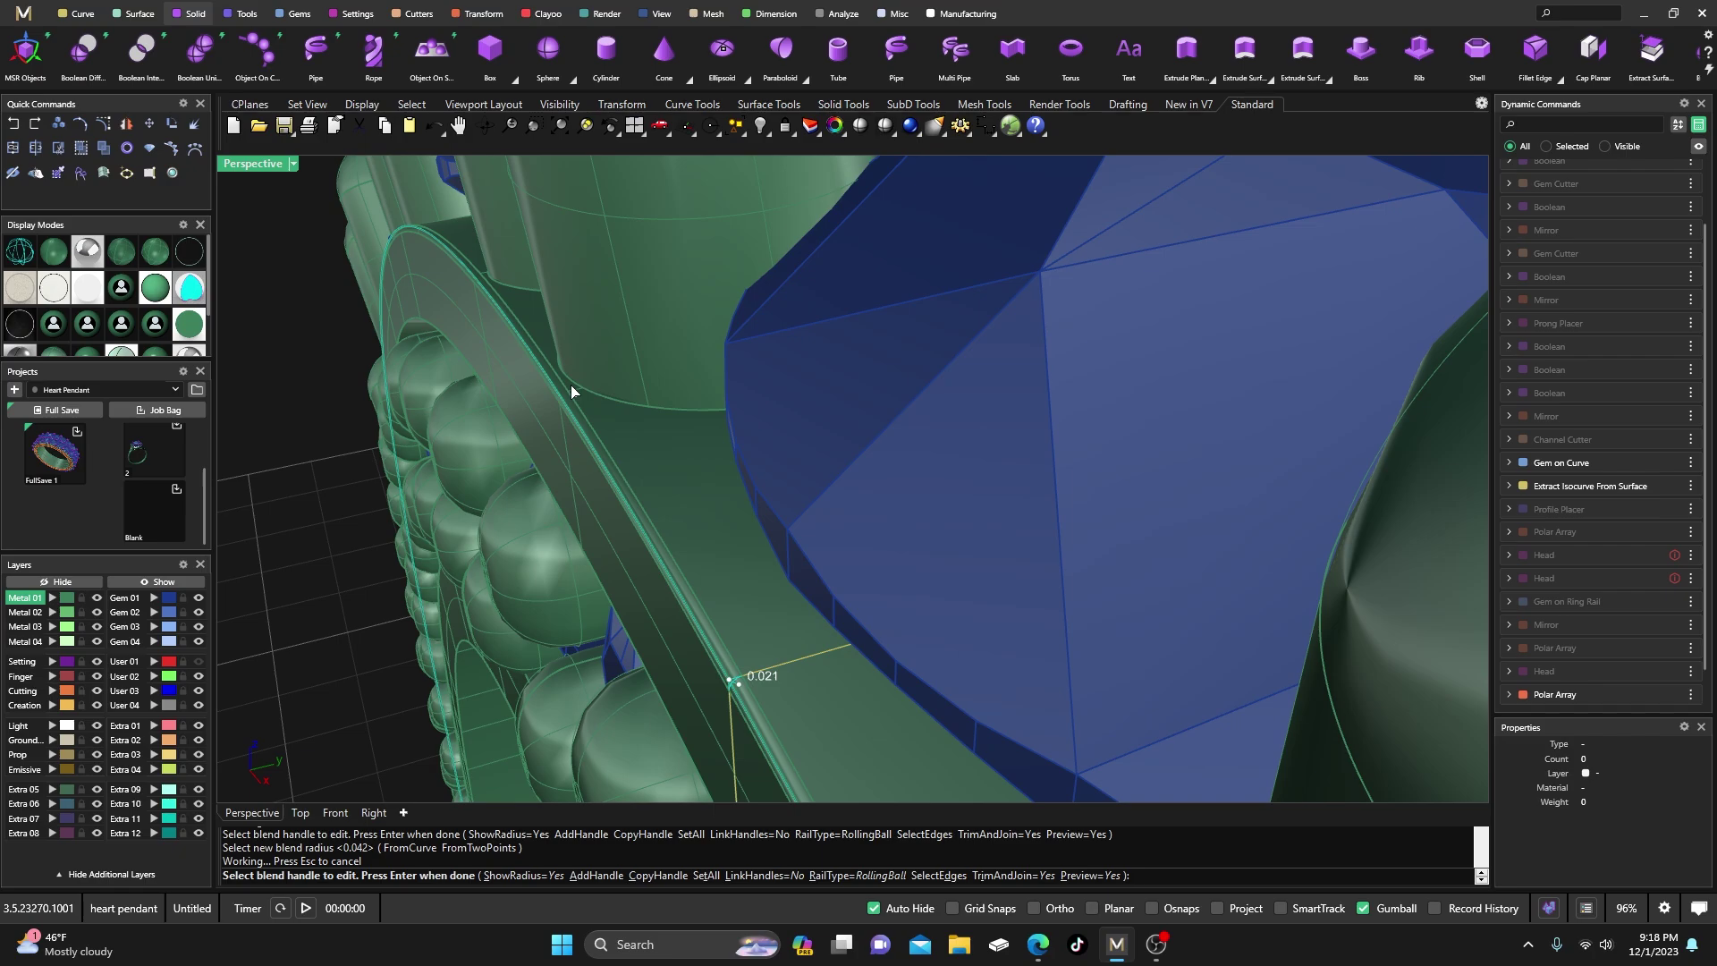
- Inspect the previewed rim edge blend, apply it to the band and check the softened edge up close
{"action": "scroll", "coordinate": [570, 384], "scroll_direction": "up", "scroll_amount": 2}
{"action": "scroll", "coordinate": [571, 385], "scroll_direction": "down", "scroll_amount": 2}
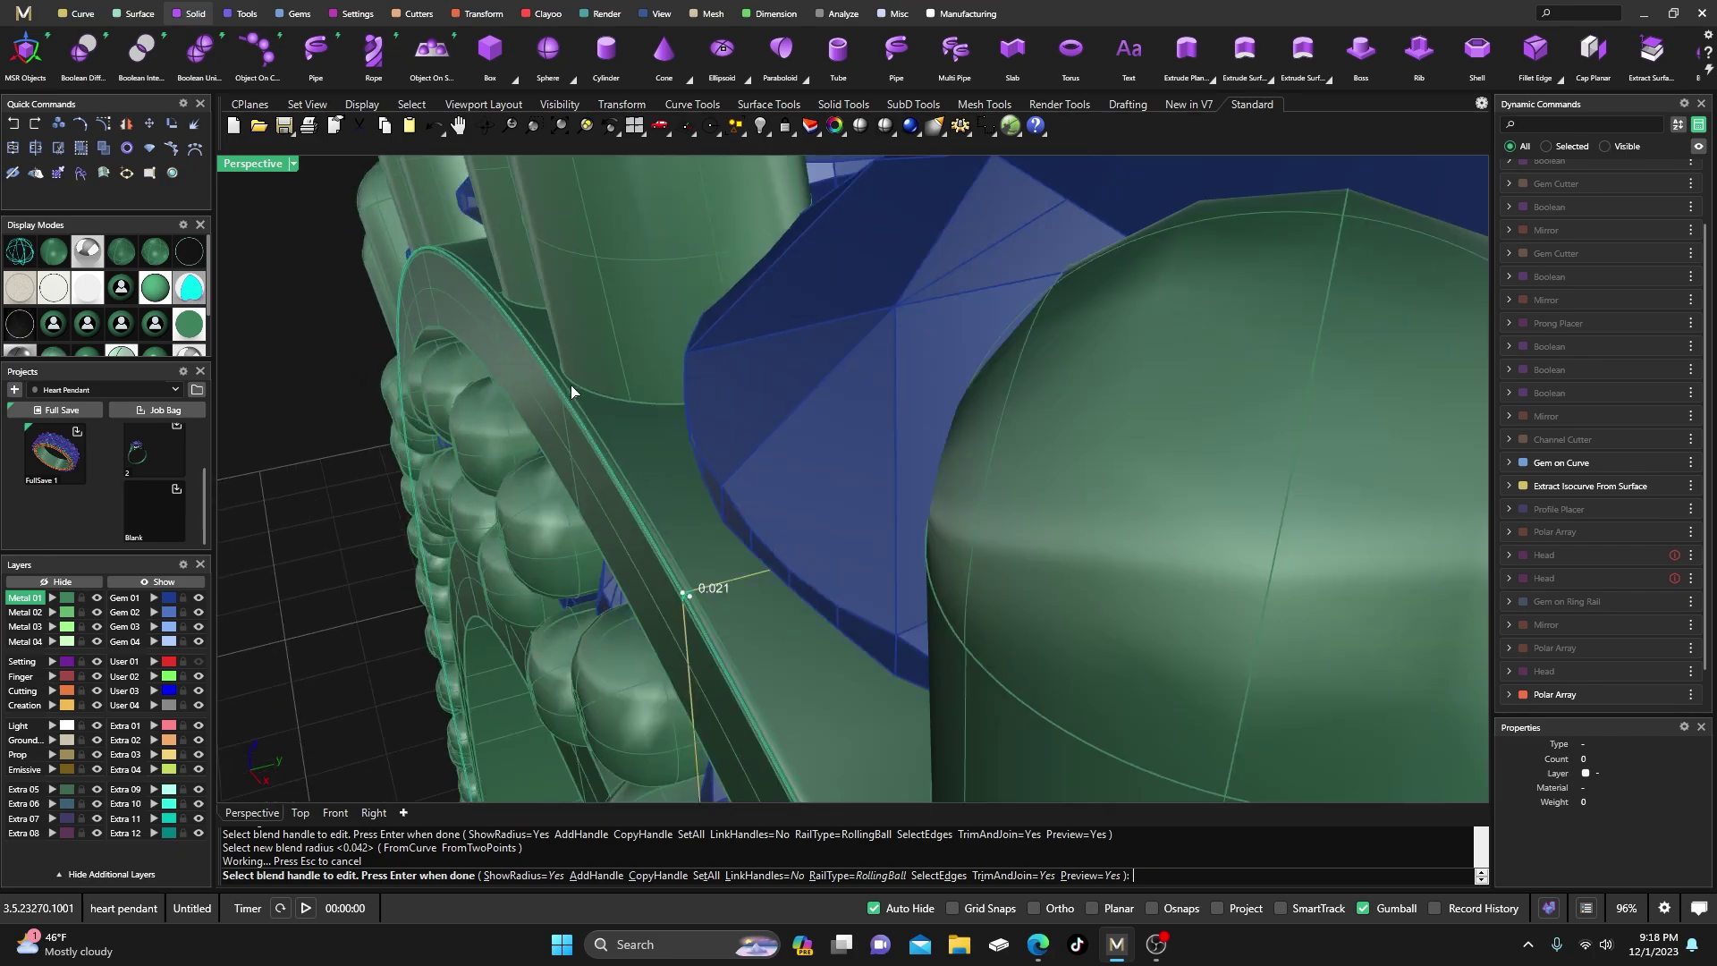
{"action": "right_click_drag", "start_coordinate": [571, 385], "coordinate": [583, 449]}
{"action": "scroll", "coordinate": [583, 449], "scroll_direction": "down", "scroll_amount": 4}
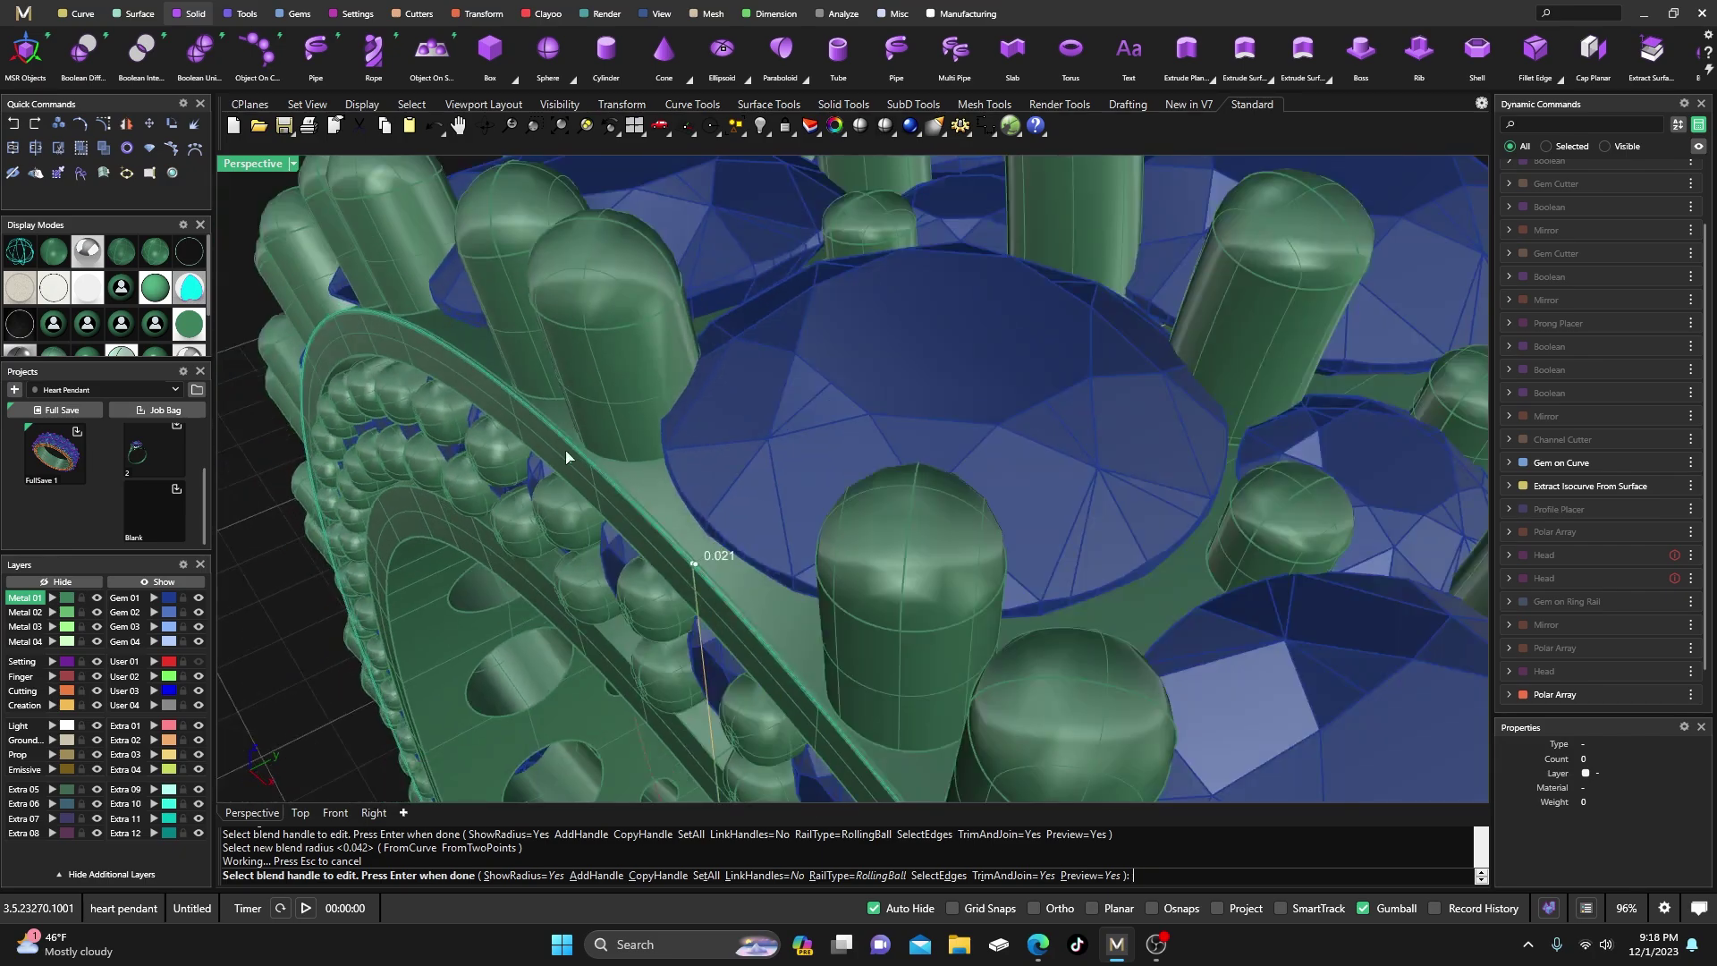
{"action": "left_click_drag", "start_coordinate": [322, 616], "coordinate": [299, 656]}
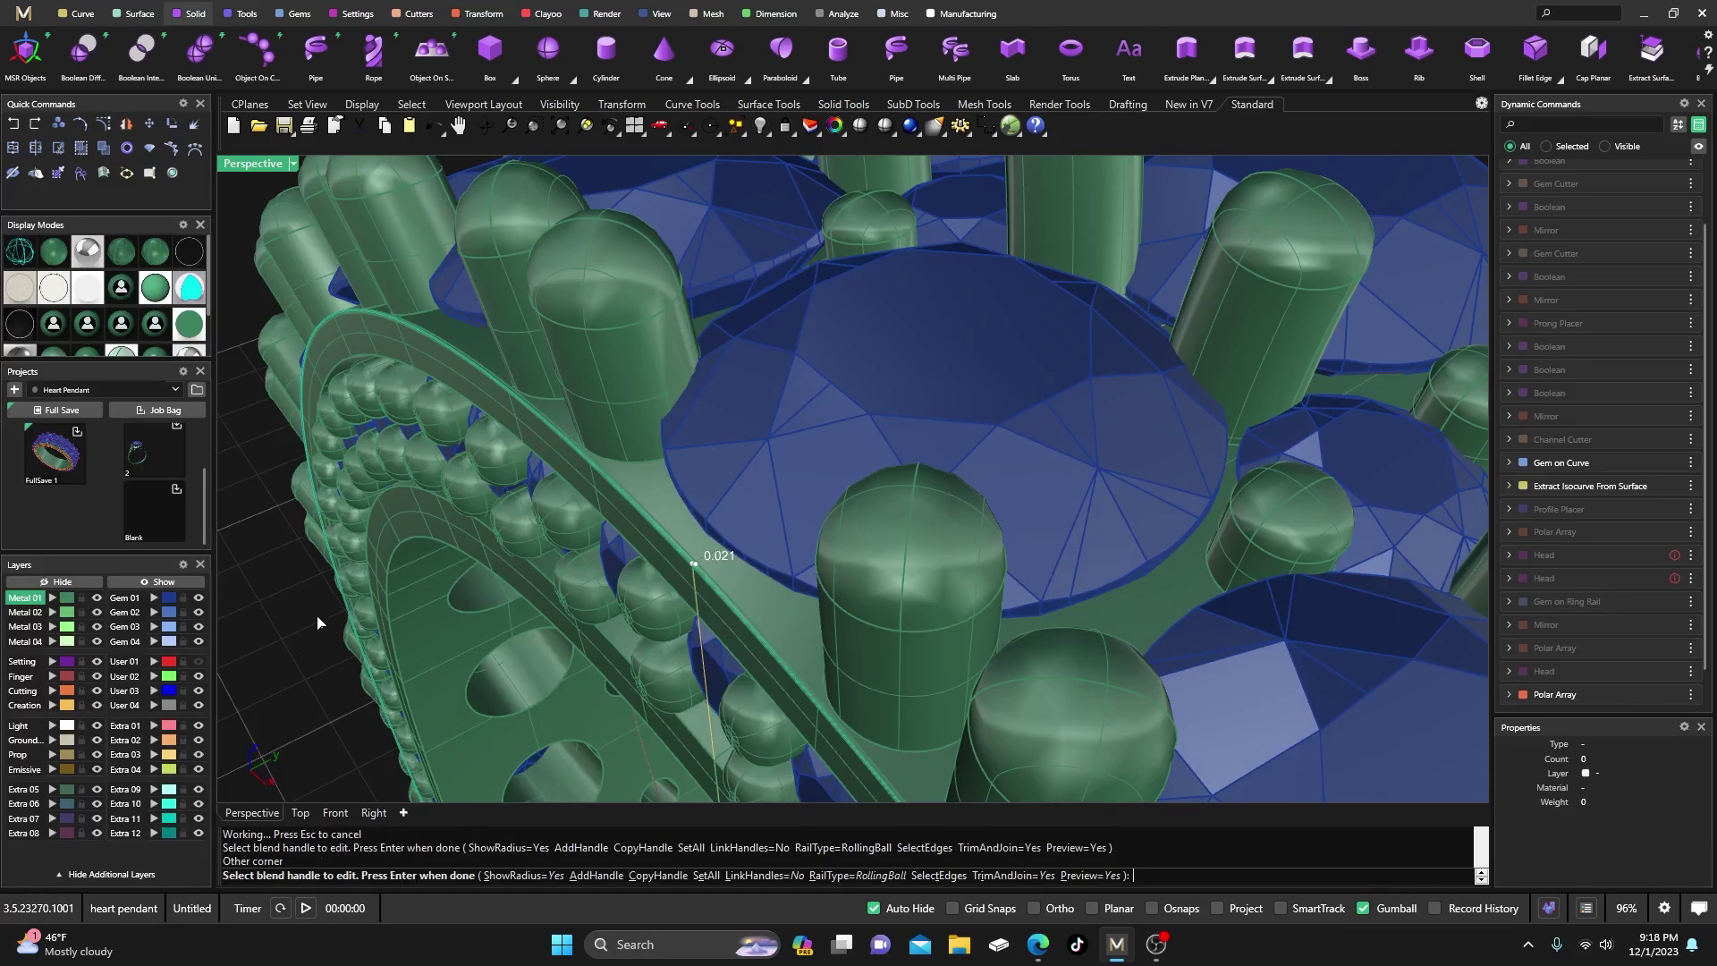
{"action": "scroll", "coordinate": [338, 617], "scroll_direction": "down", "scroll_amount": 3}
{"action": "scroll", "coordinate": [667, 501], "scroll_direction": "down", "scroll_amount": 2}
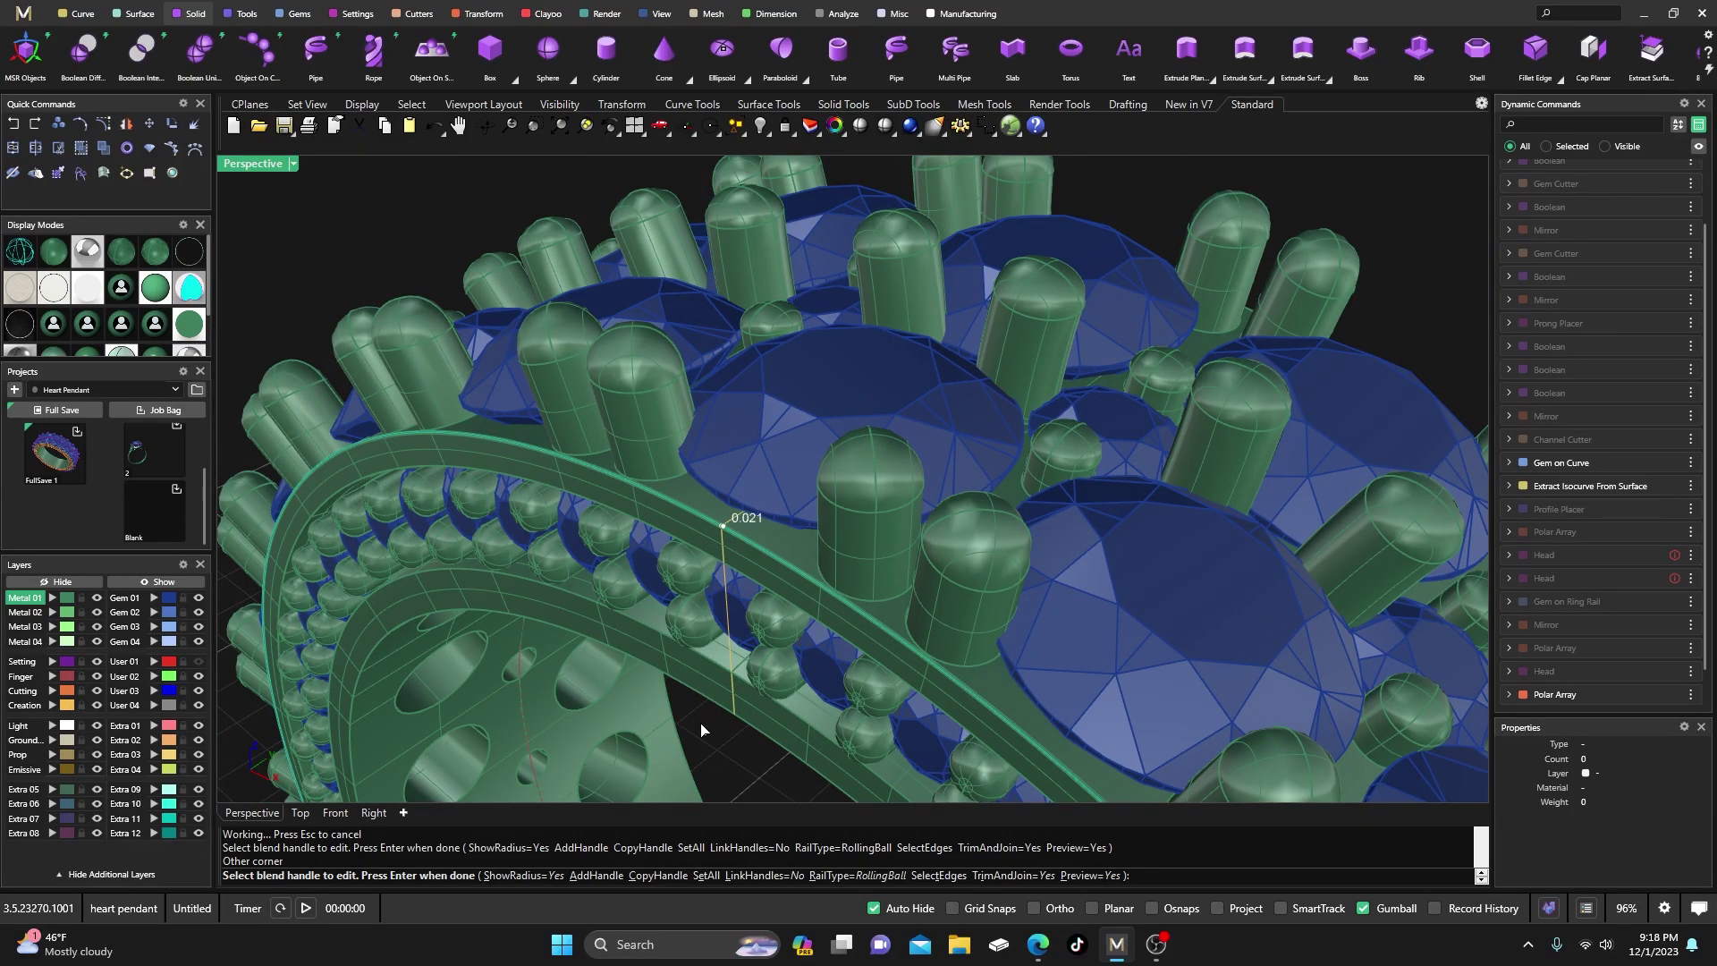
{"action": "key", "text": "Return"}
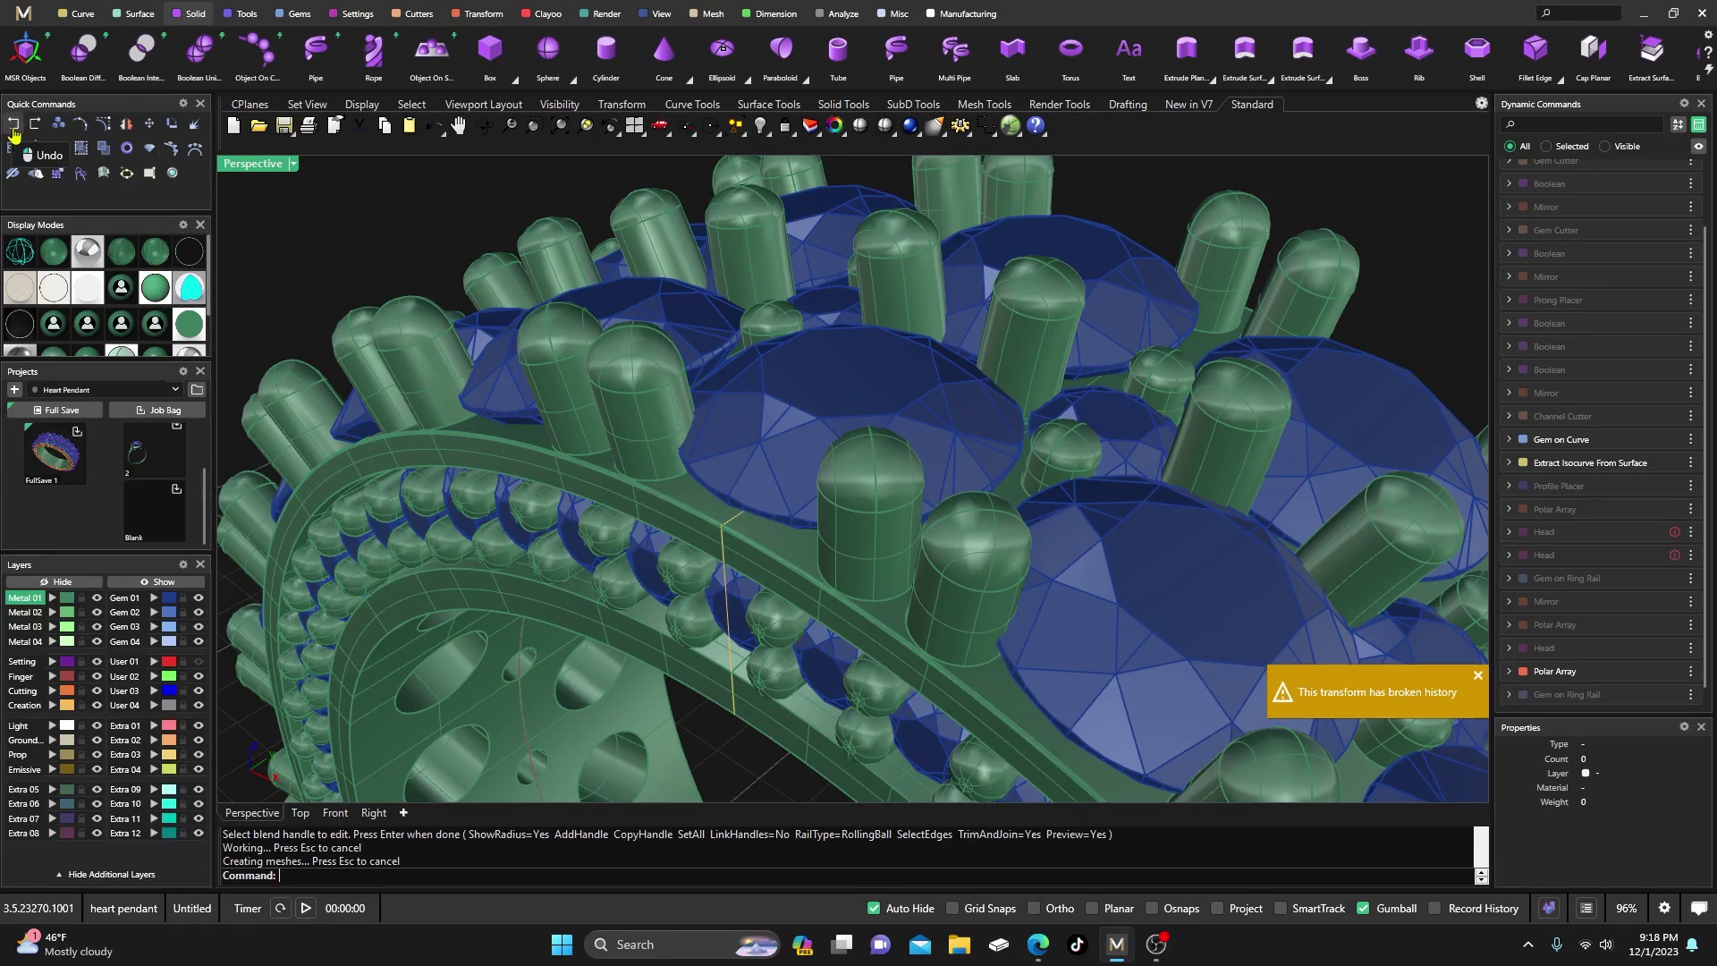
{"action": "scroll", "coordinate": [761, 703], "scroll_direction": "up", "scroll_amount": 8}
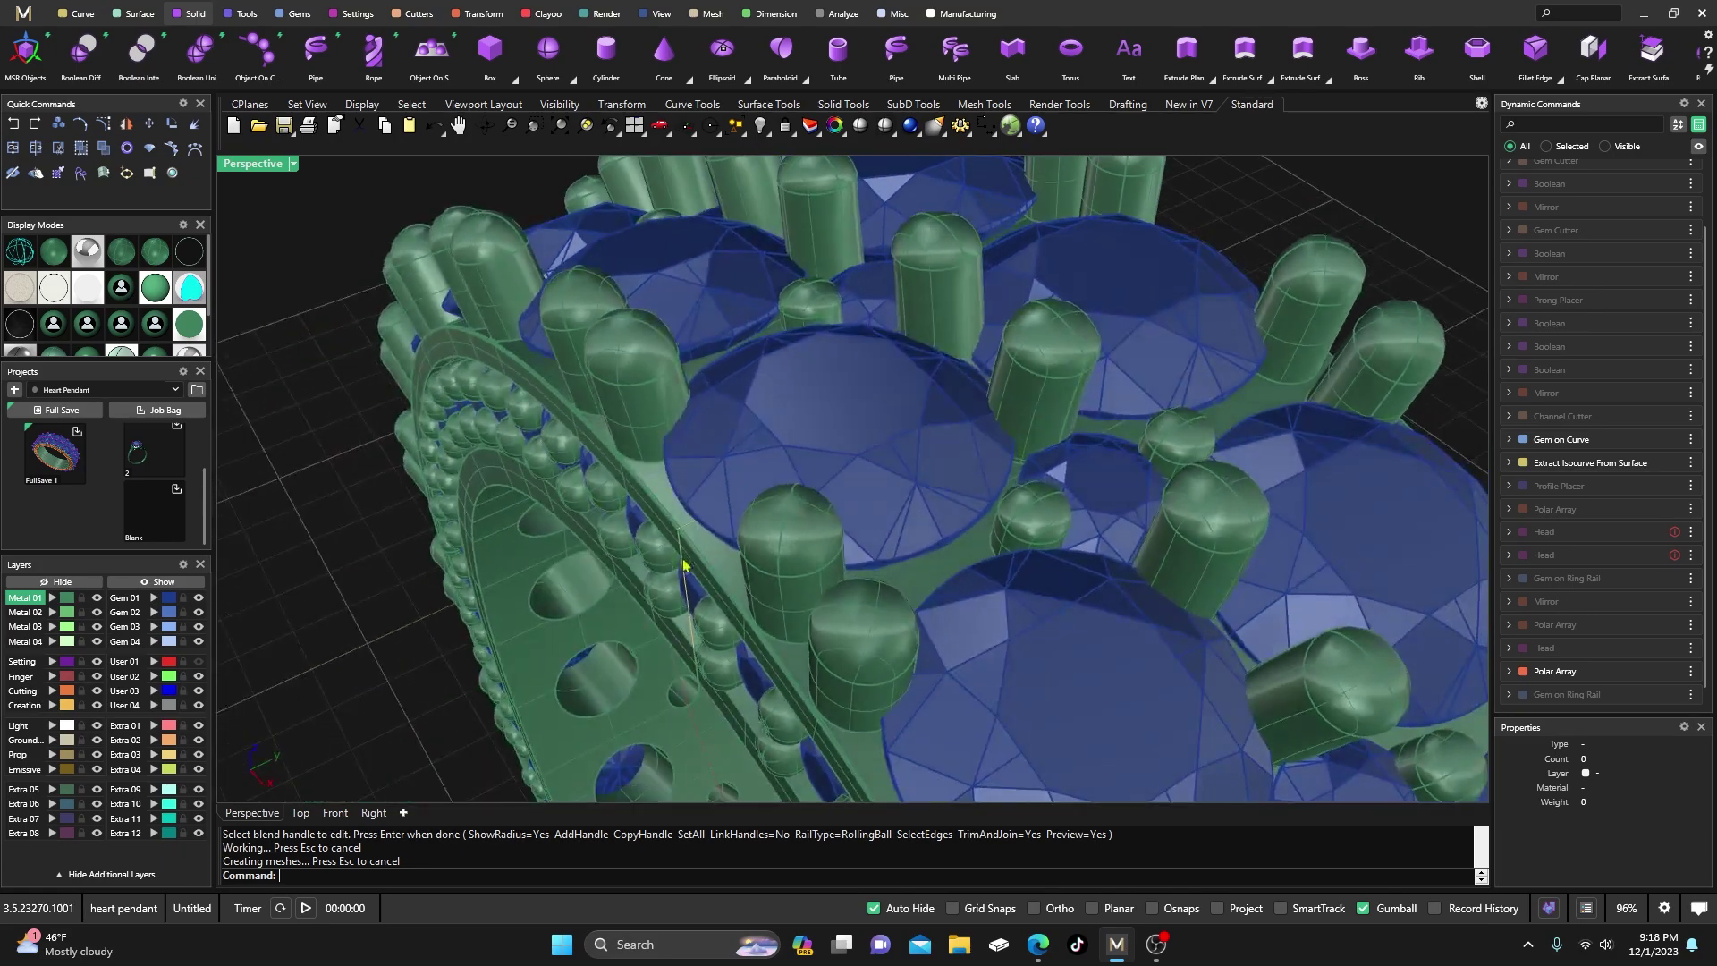
{"action": "left_click", "coordinate": [703, 501]}
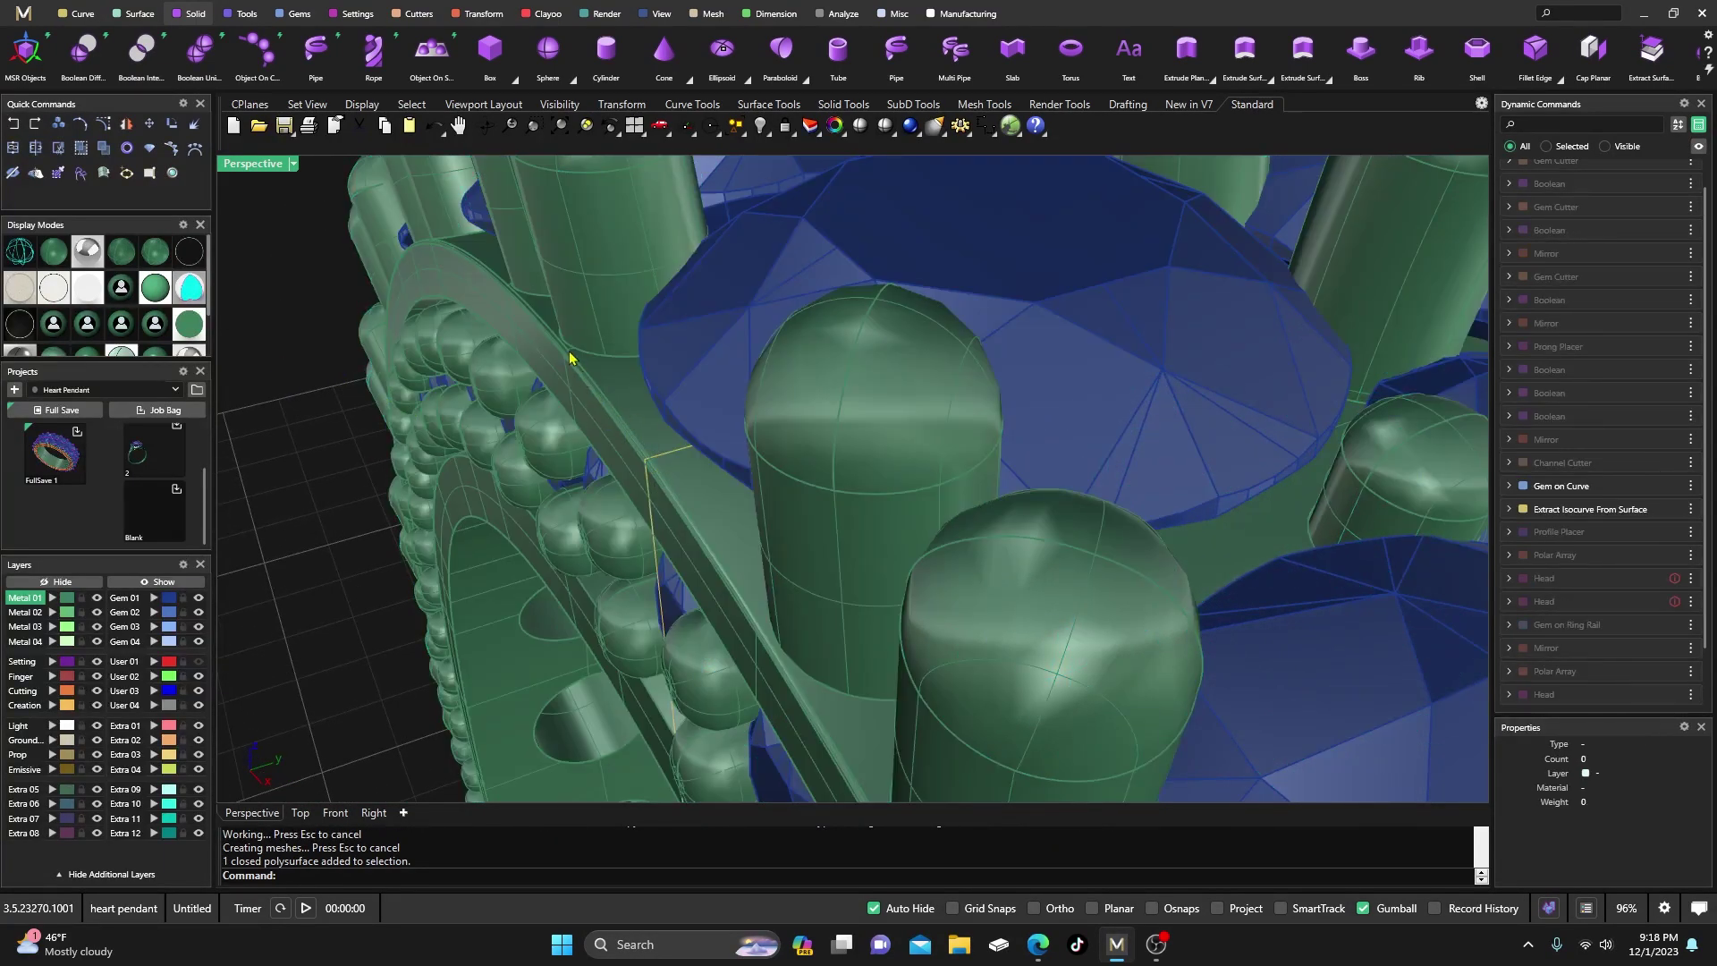
{"action": "scroll", "coordinate": [568, 357], "scroll_direction": "up", "scroll_amount": 5}
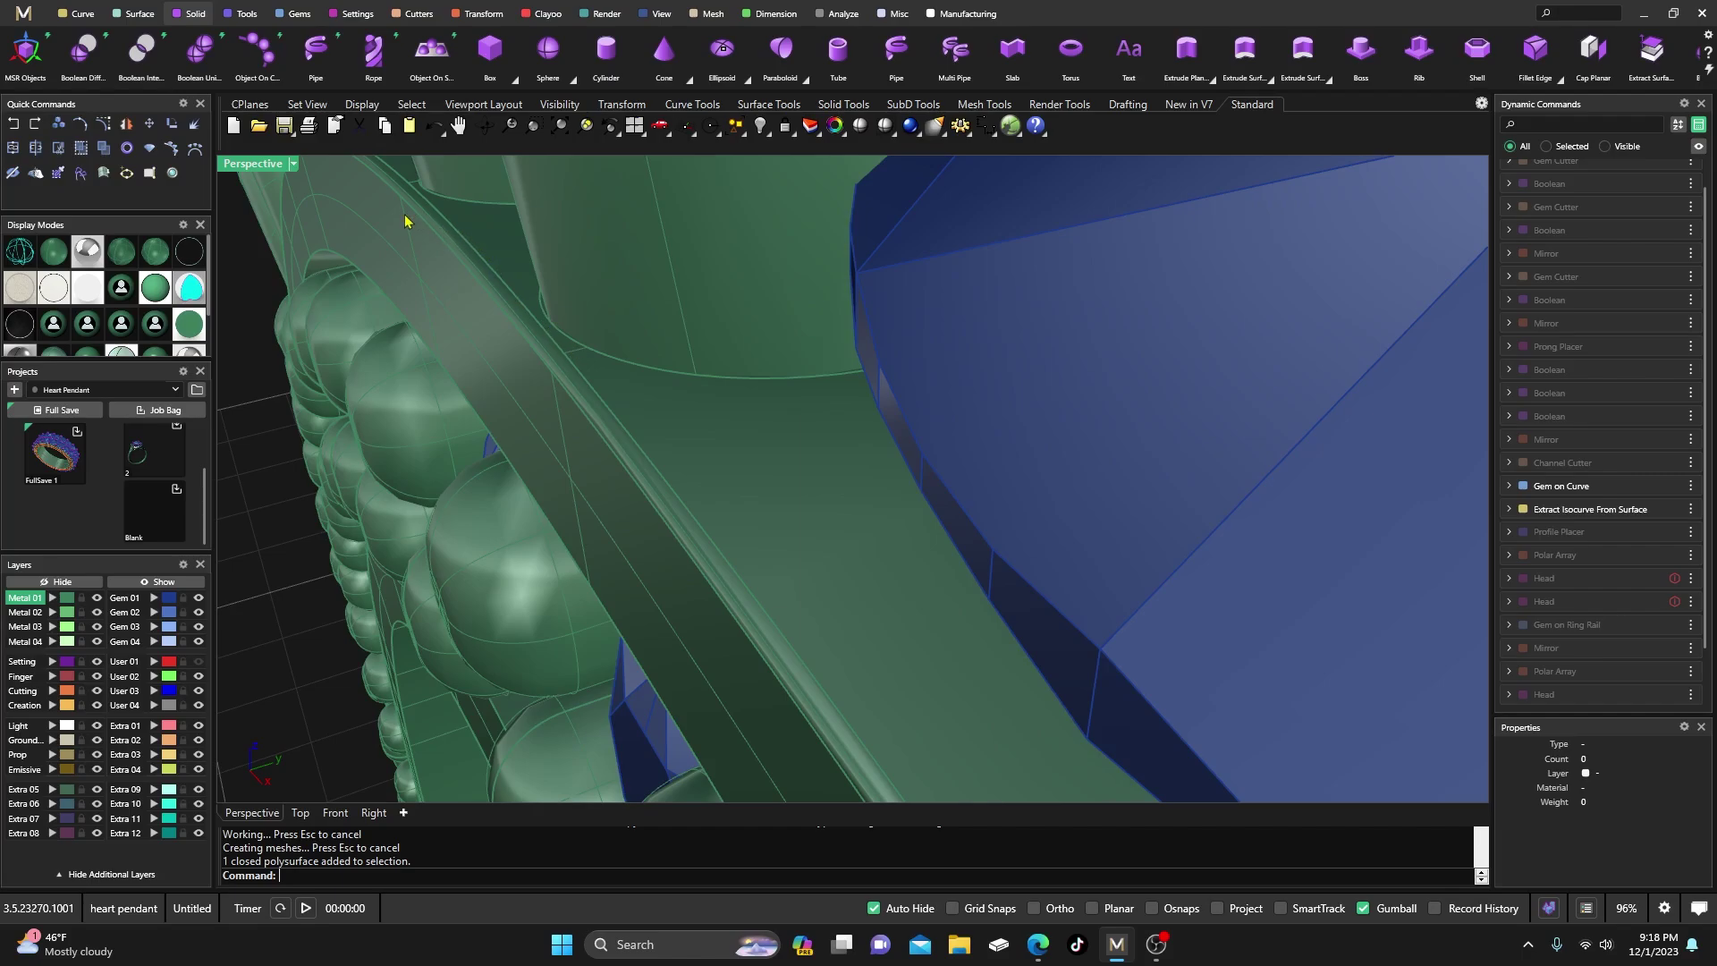
{"action": "right_click_drag", "start_coordinate": [487, 364], "coordinate": [632, 459]}
{"action": "scroll", "coordinate": [582, 378], "scroll_direction": "down", "scroll_amount": 5}
{"action": "scroll", "coordinate": [662, 500], "scroll_direction": "up", "scroll_amount": 5}
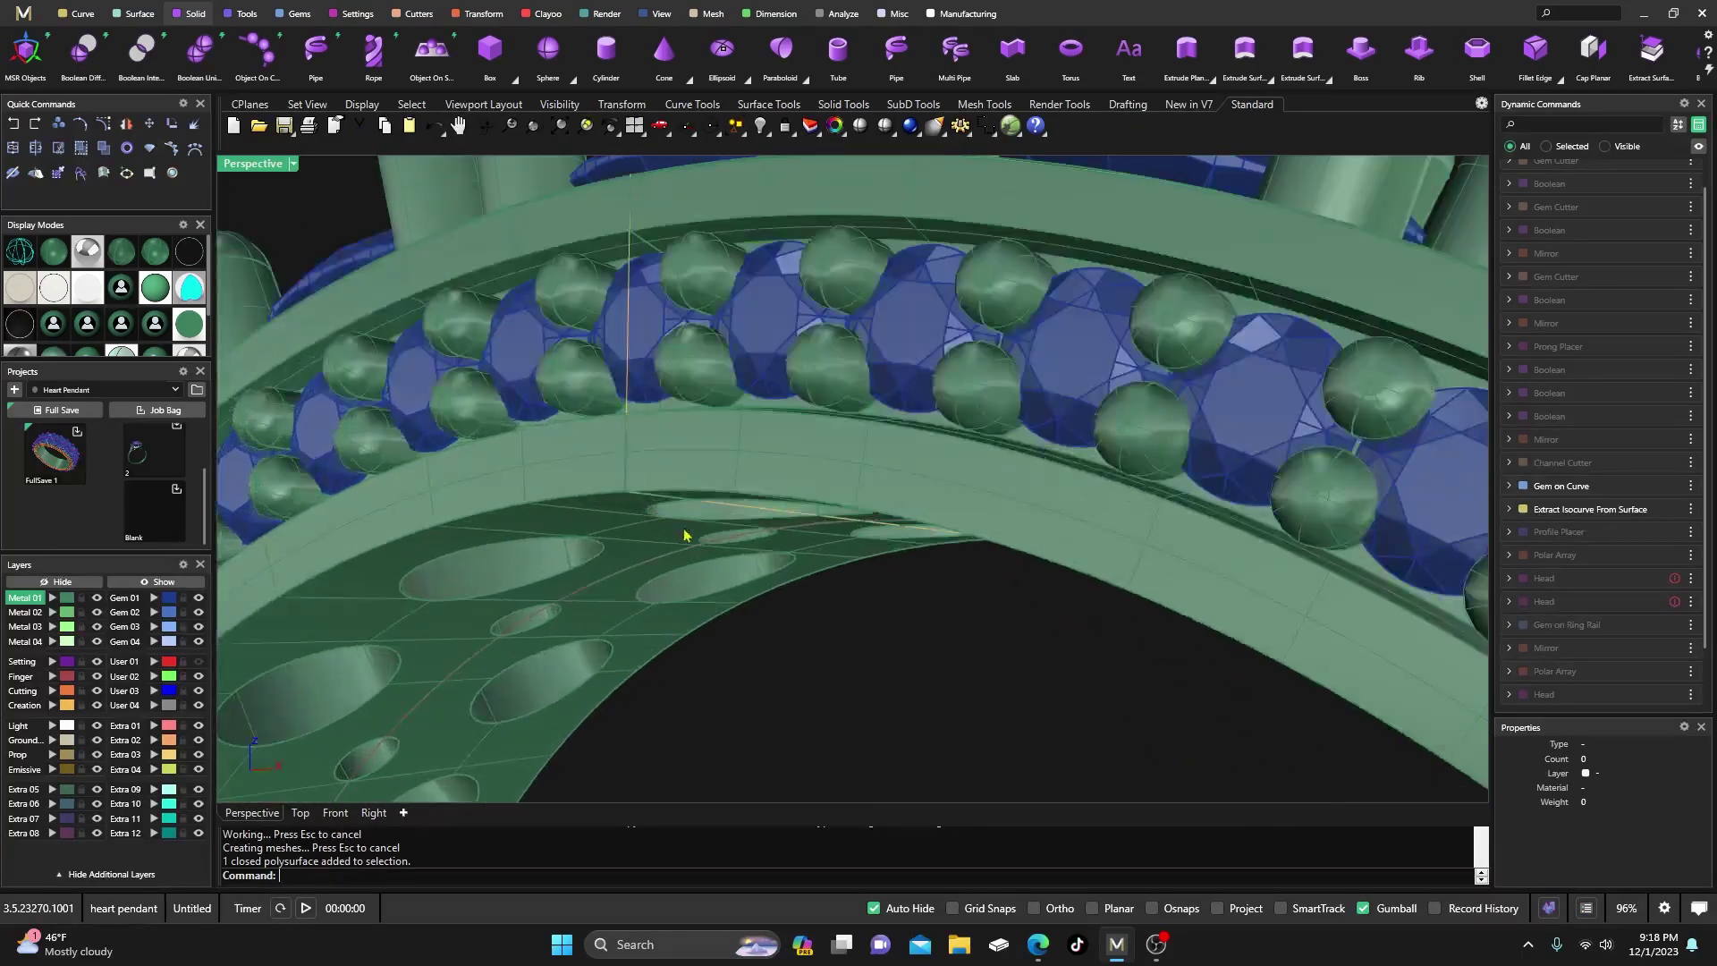
{"action": "scroll", "coordinate": [662, 500], "scroll_direction": "down", "scroll_amount": 5}
{"action": "key", "text": "Return"}
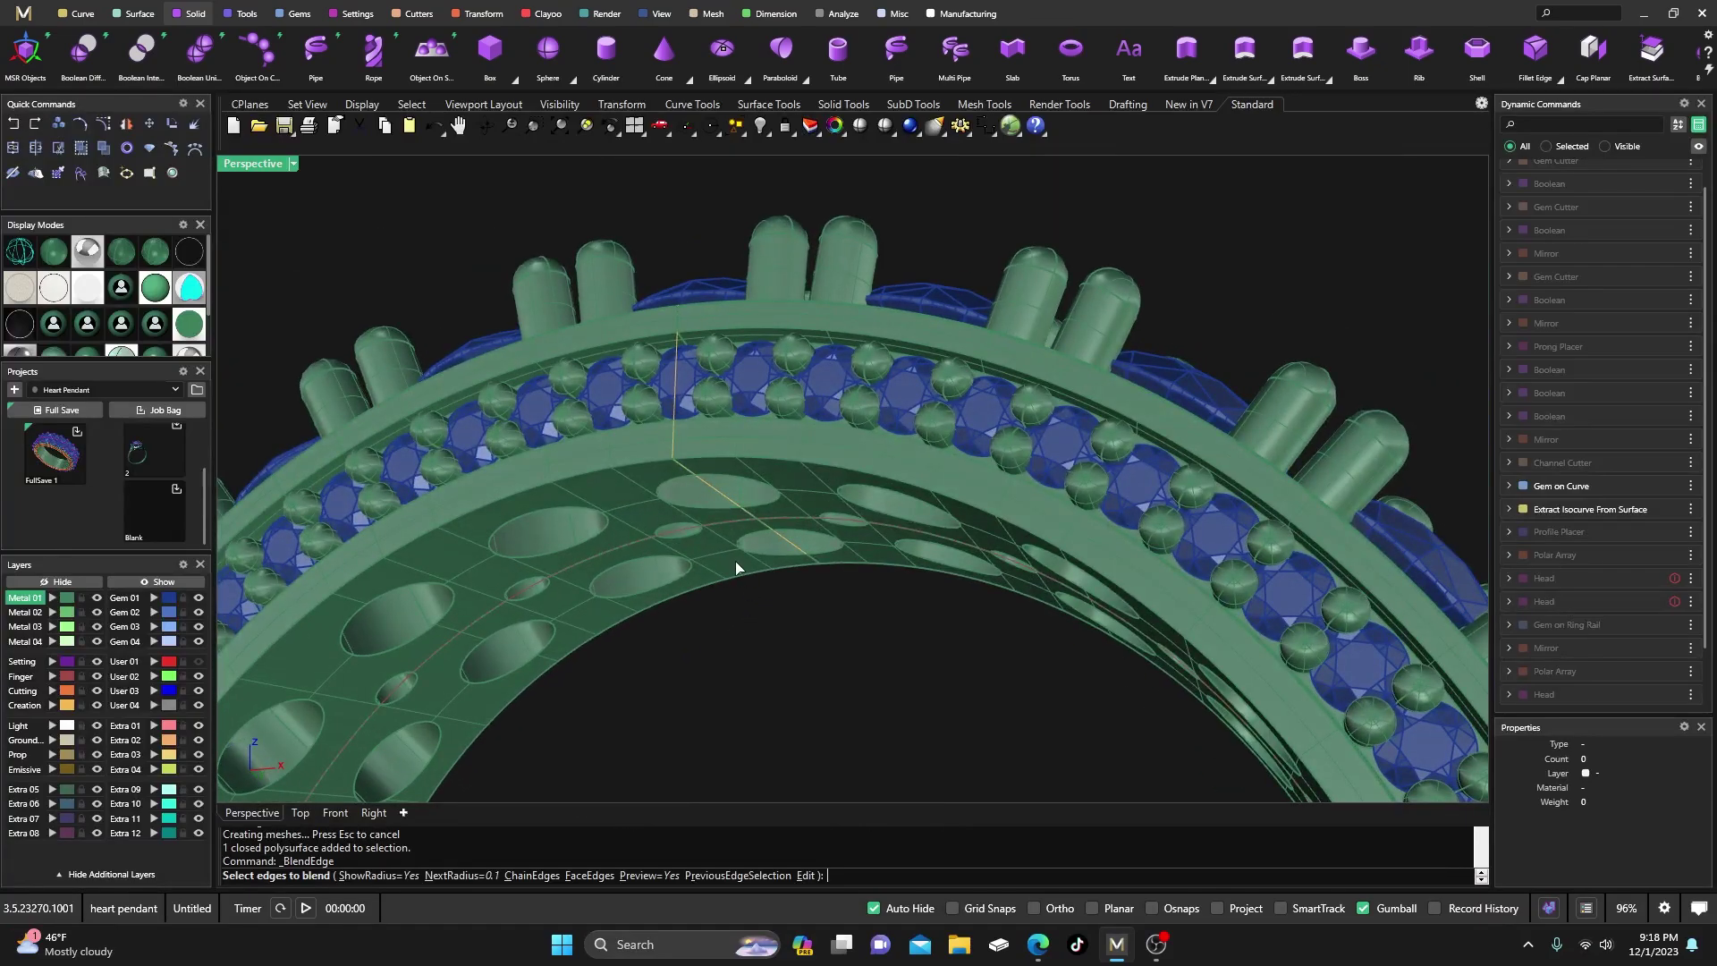
{"action": "right_click_drag", "start_coordinate": [861, 563], "coordinate": [994, 507]}
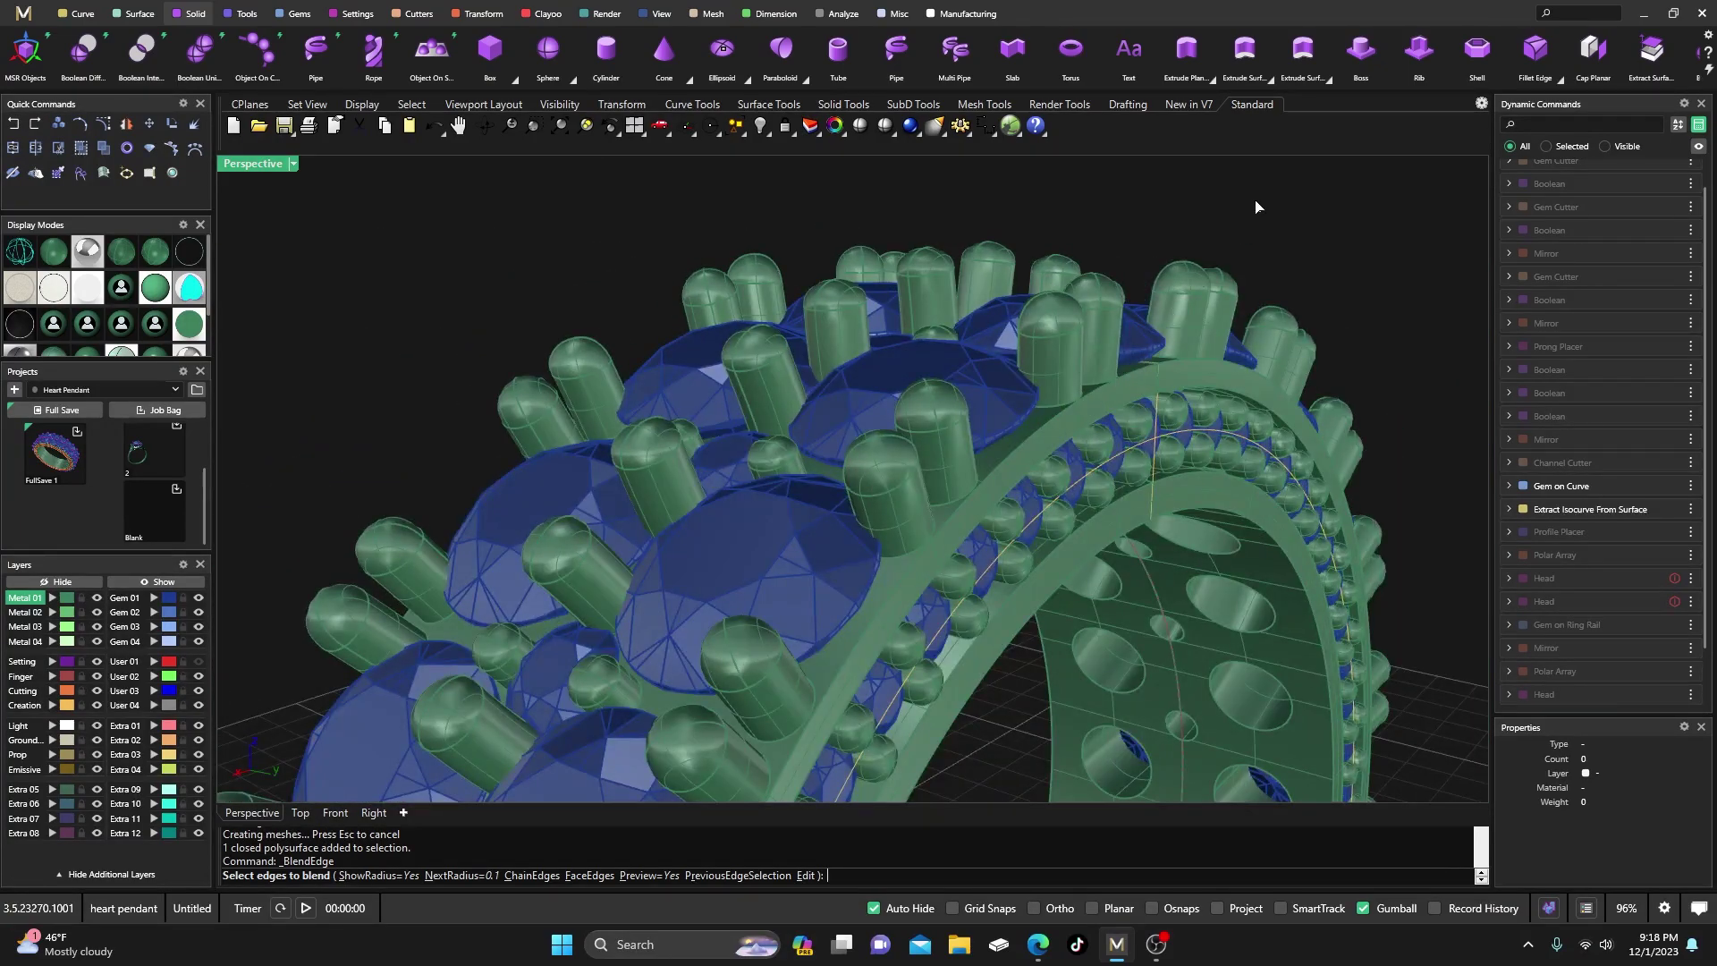
{"action": "key", "text": "Escape"}
{"action": "left_click", "coordinate": [1016, 452]}
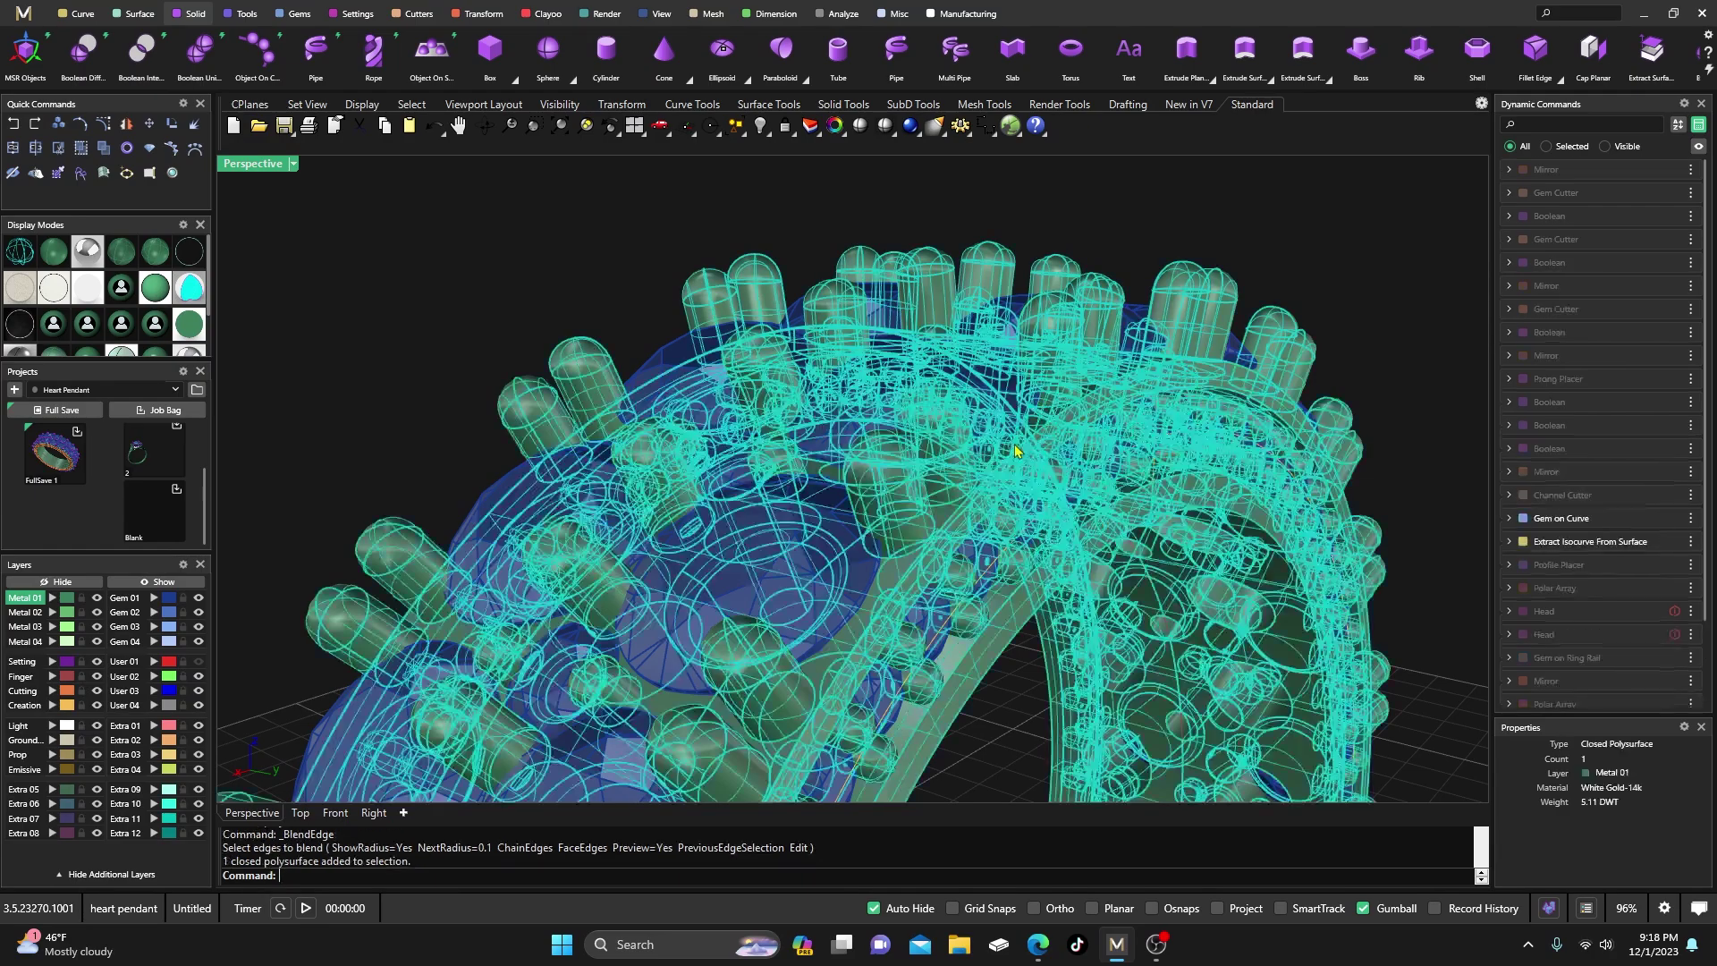
{"action": "key", "text": "Escape"}
- Start a blend with a radius of 0.1 on the band's other outer rim edge
{"action": "key", "text": "Return"}
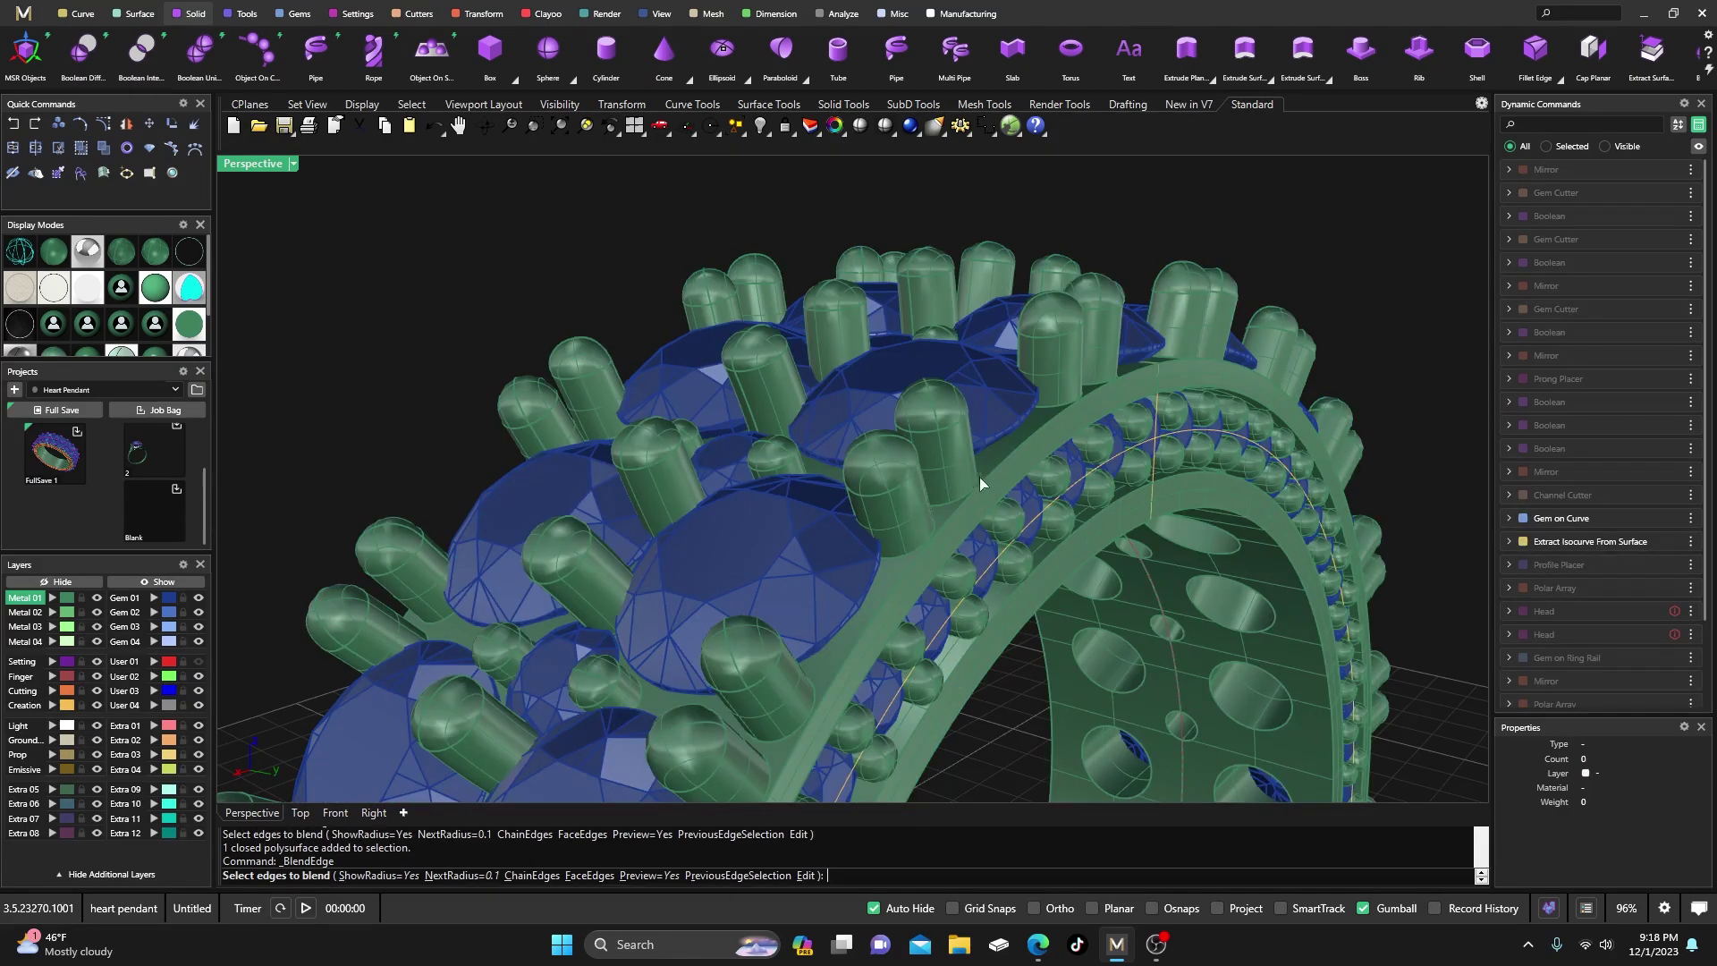
{"action": "left_click", "coordinate": [1007, 452]}
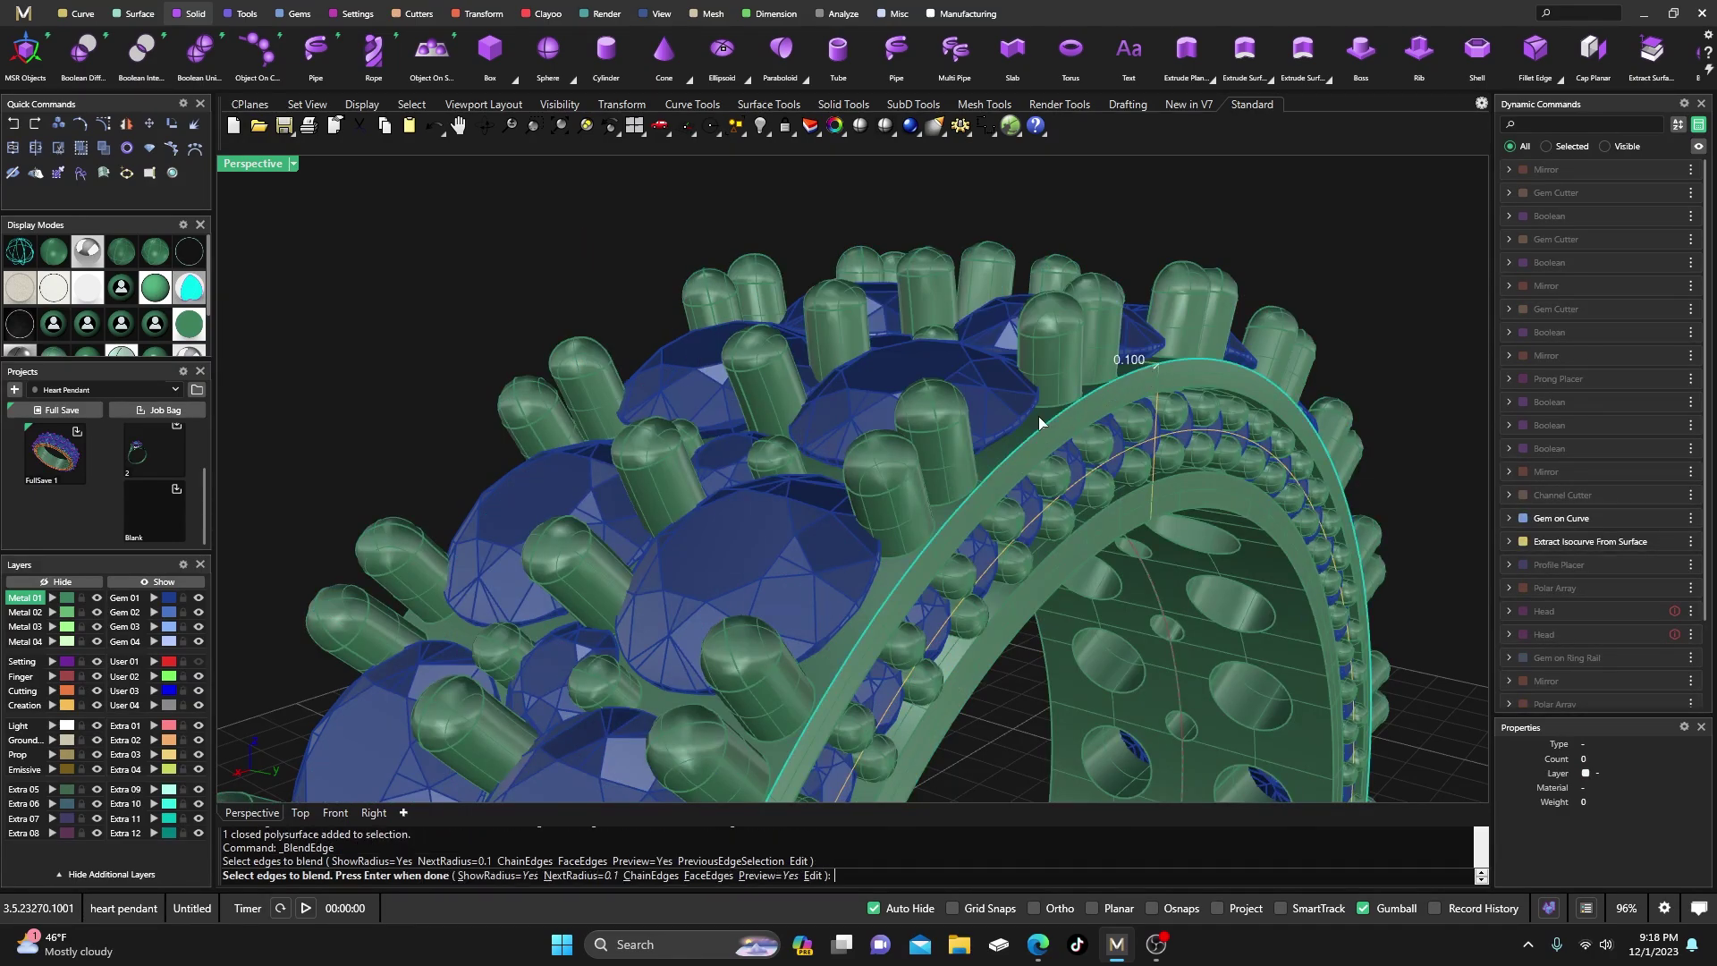
{"action": "left_click", "coordinate": [995, 528]}
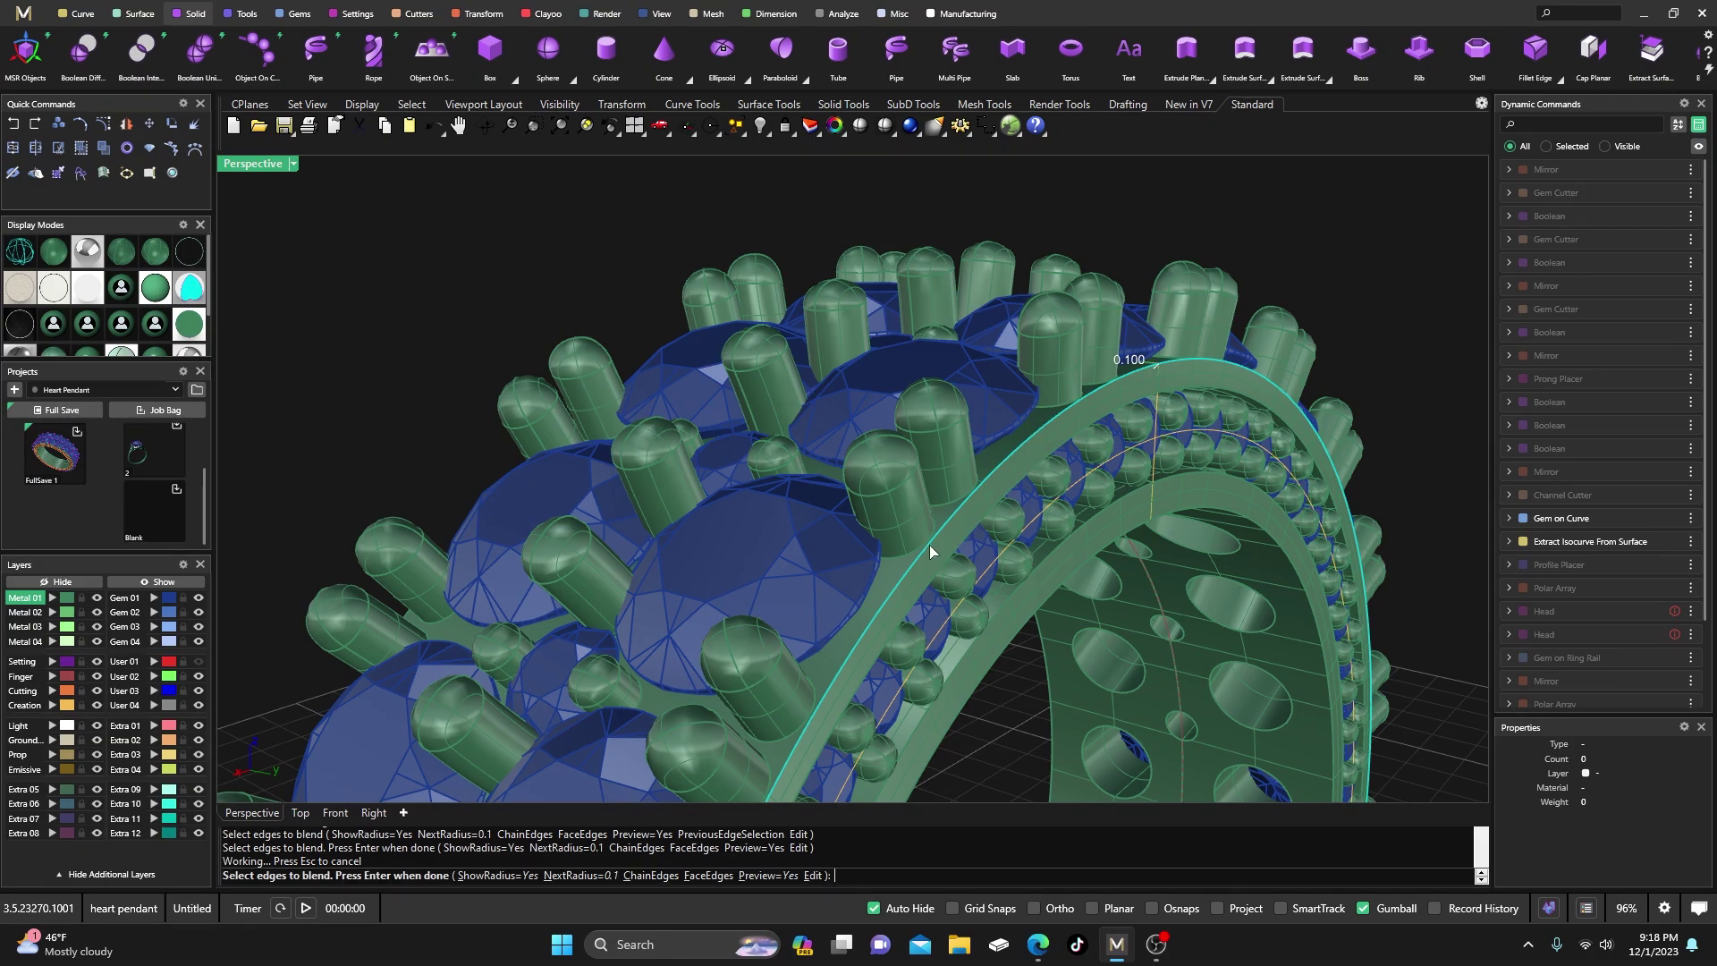
{"action": "key", "text": "Return"}
- Reduce the blend radius on this outer rim edge to about 0.029 by adjusting its handle
{"action": "scroll", "coordinate": [1091, 456], "scroll_direction": "up", "scroll_amount": 3}
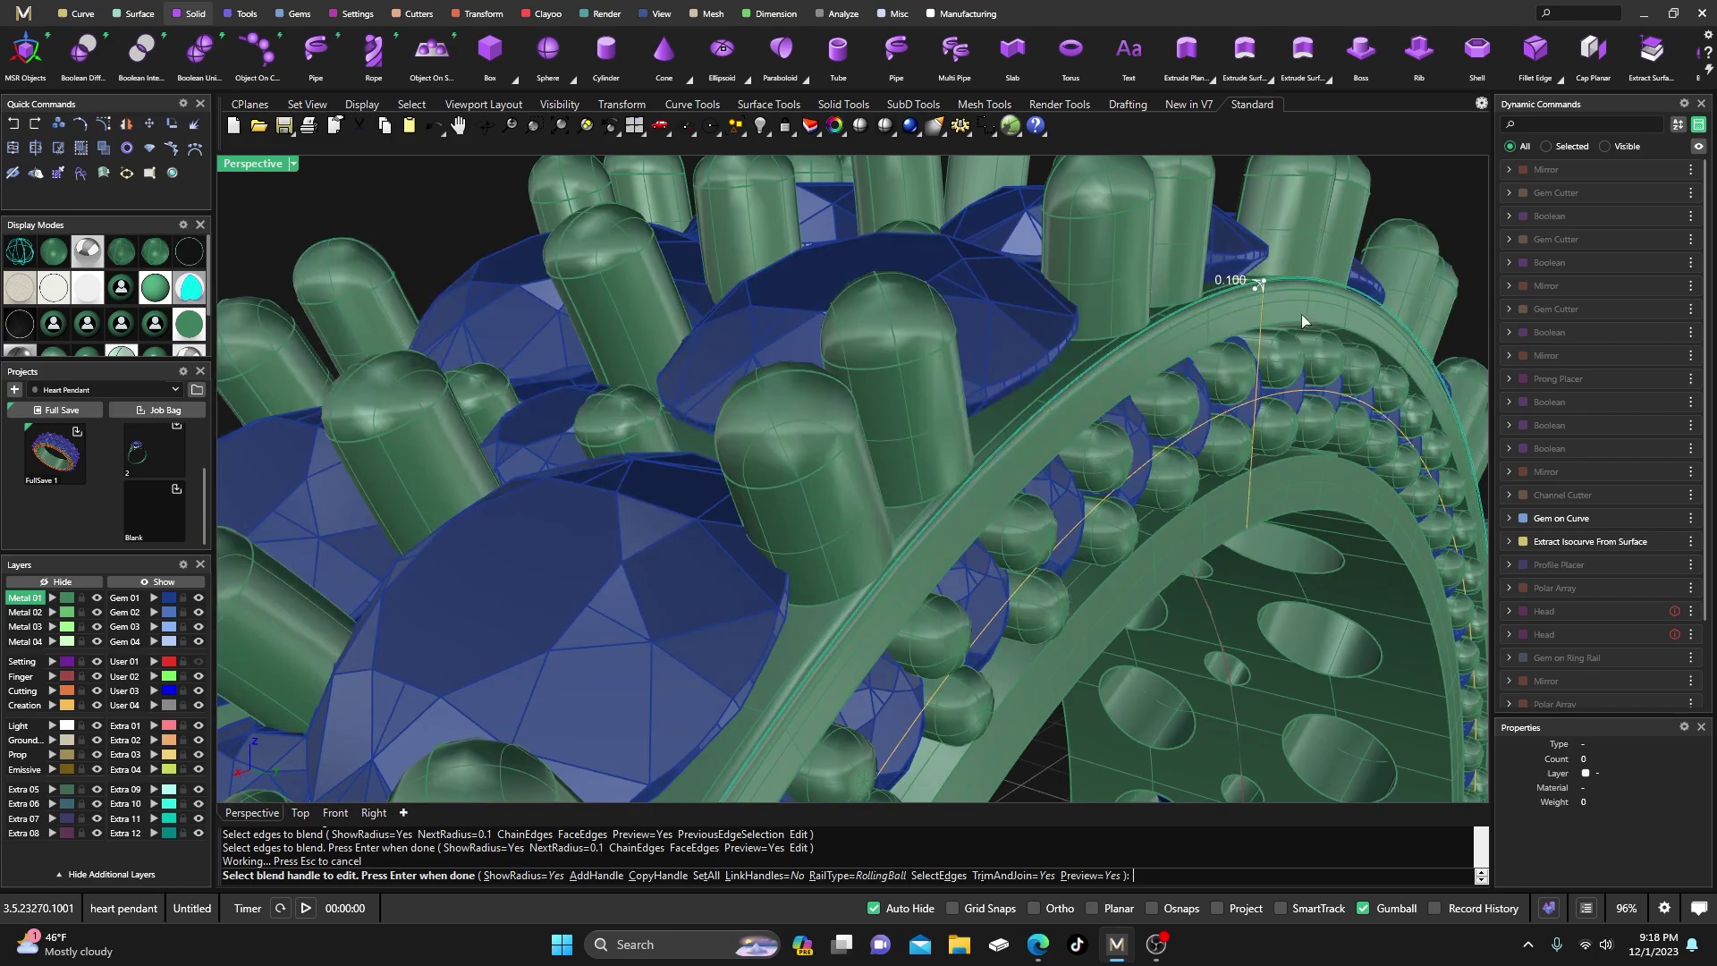
{"action": "left_click", "coordinate": [1259, 286]}
{"action": "left_click", "coordinate": [1255, 292]}
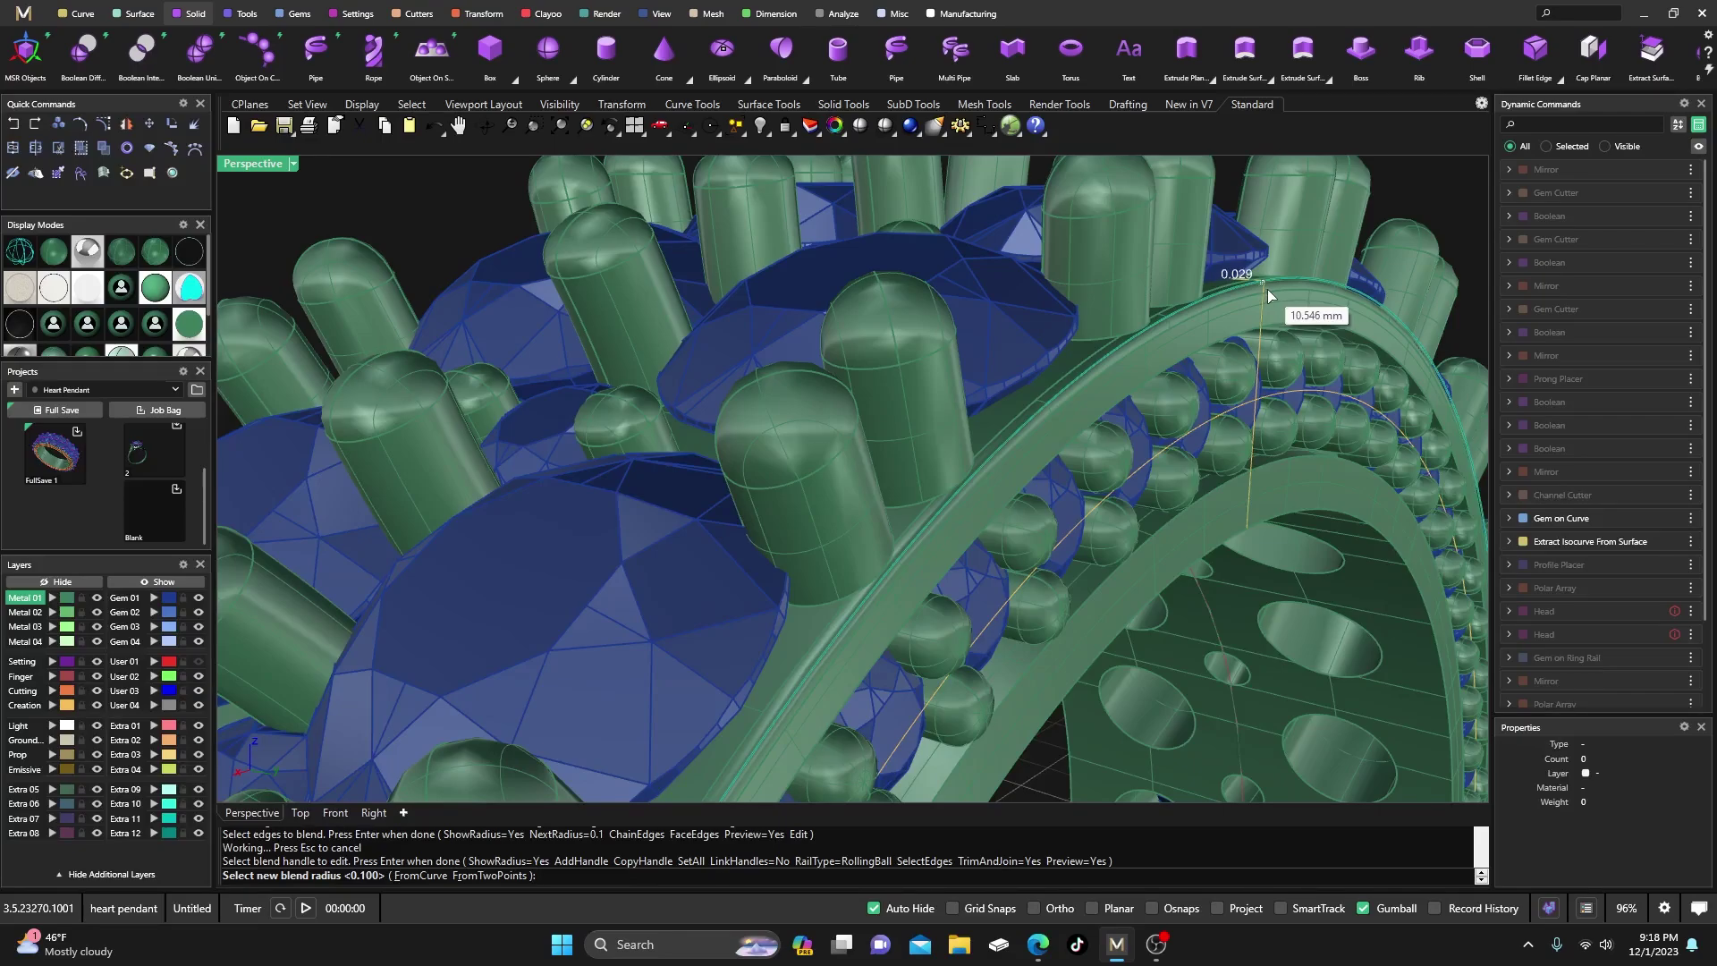
{"action": "left_click", "coordinate": [1268, 287]}
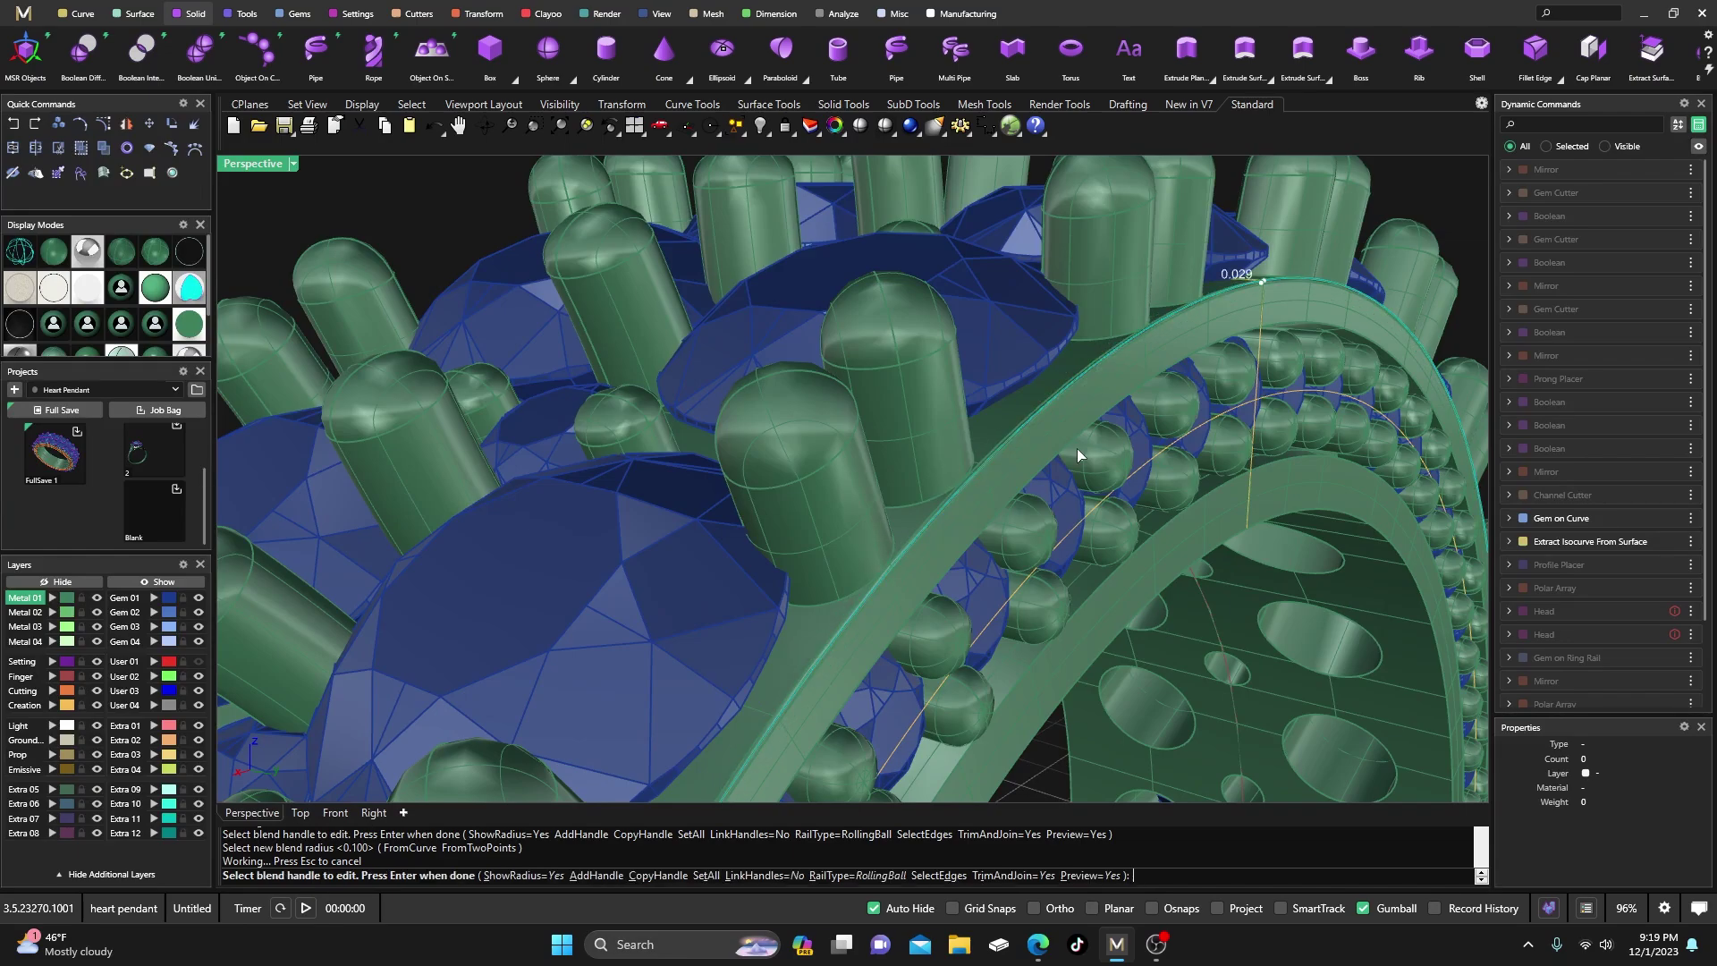
- Inspect the previewed rim edge blend beside the prongs up close and apply it to the band
{"action": "scroll", "coordinate": [941, 496], "scroll_direction": "up", "scroll_amount": 5}
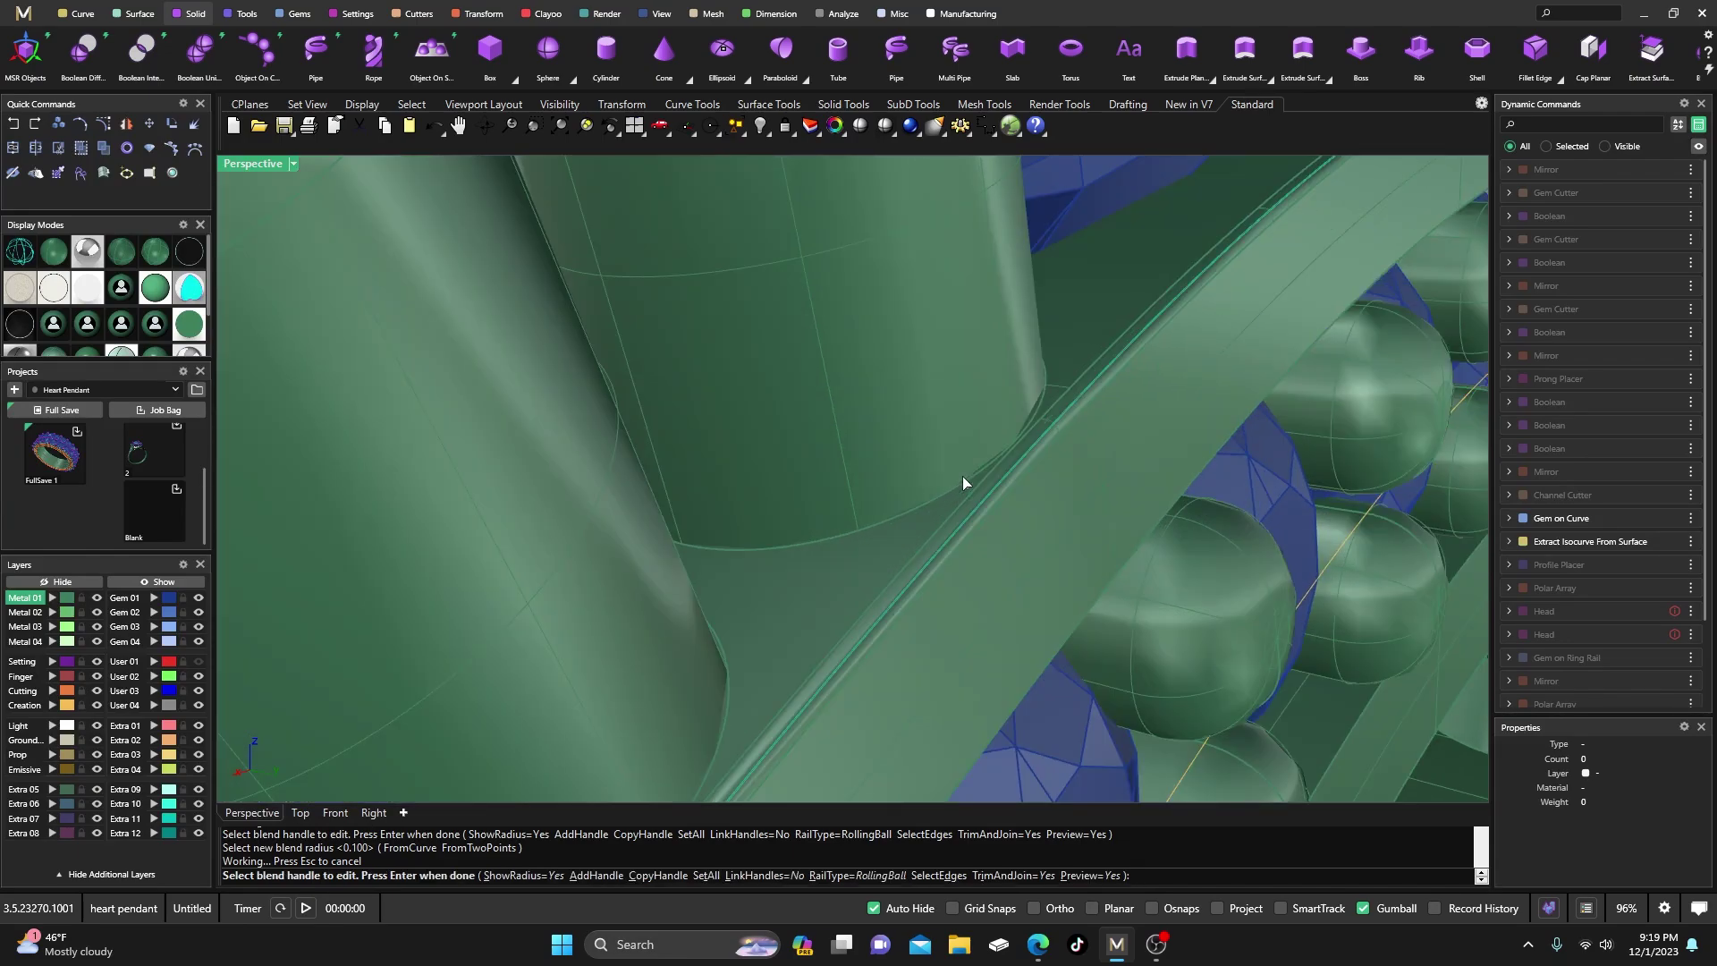
{"action": "scroll", "coordinate": [993, 478], "scroll_direction": "down", "scroll_amount": 5}
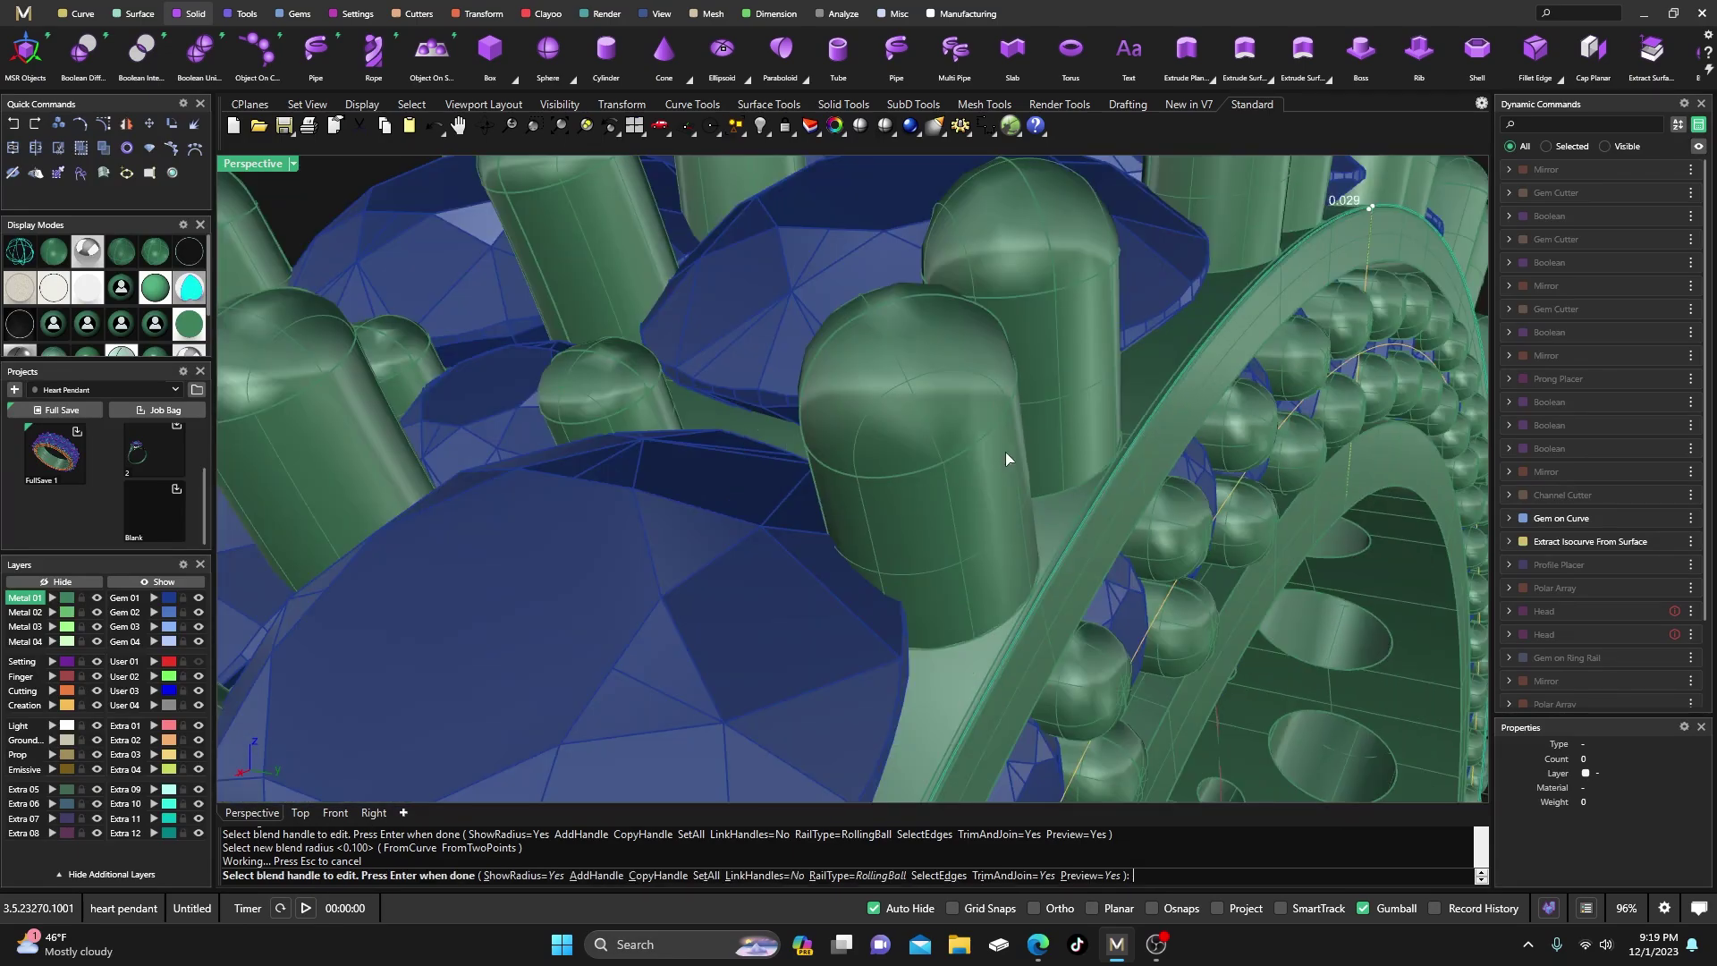
{"action": "scroll", "coordinate": [1020, 598], "scroll_direction": "up", "scroll_amount": 5}
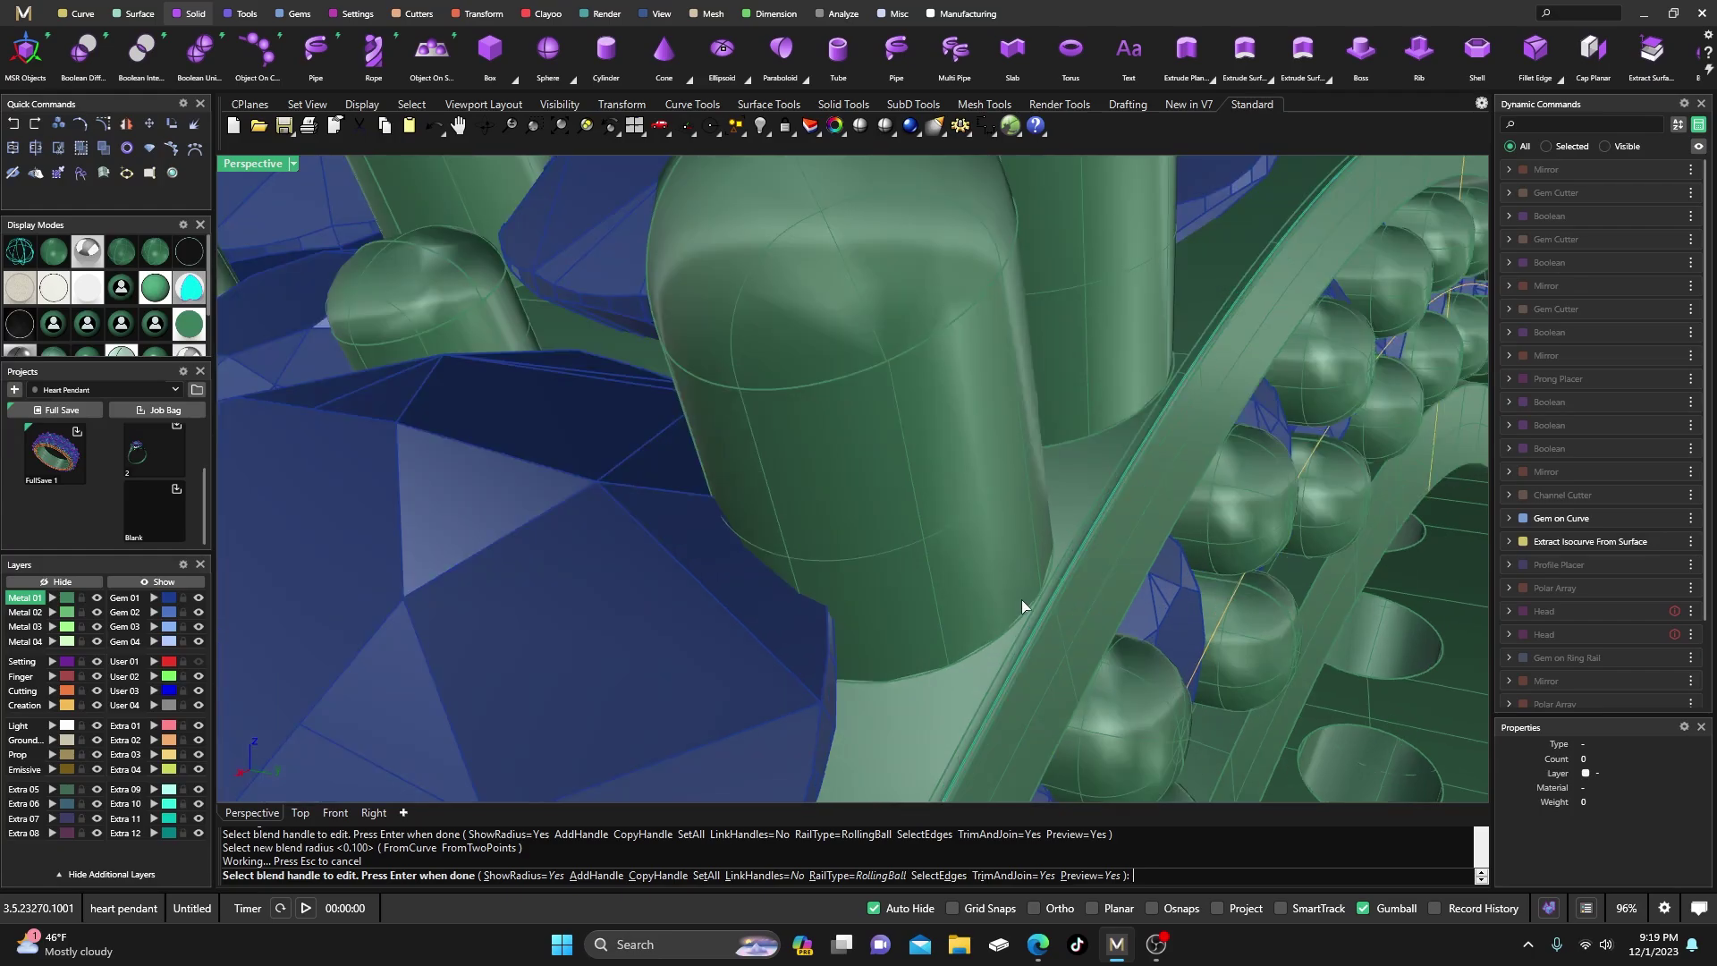
{"action": "scroll", "coordinate": [1046, 610], "scroll_direction": "up", "scroll_amount": 3}
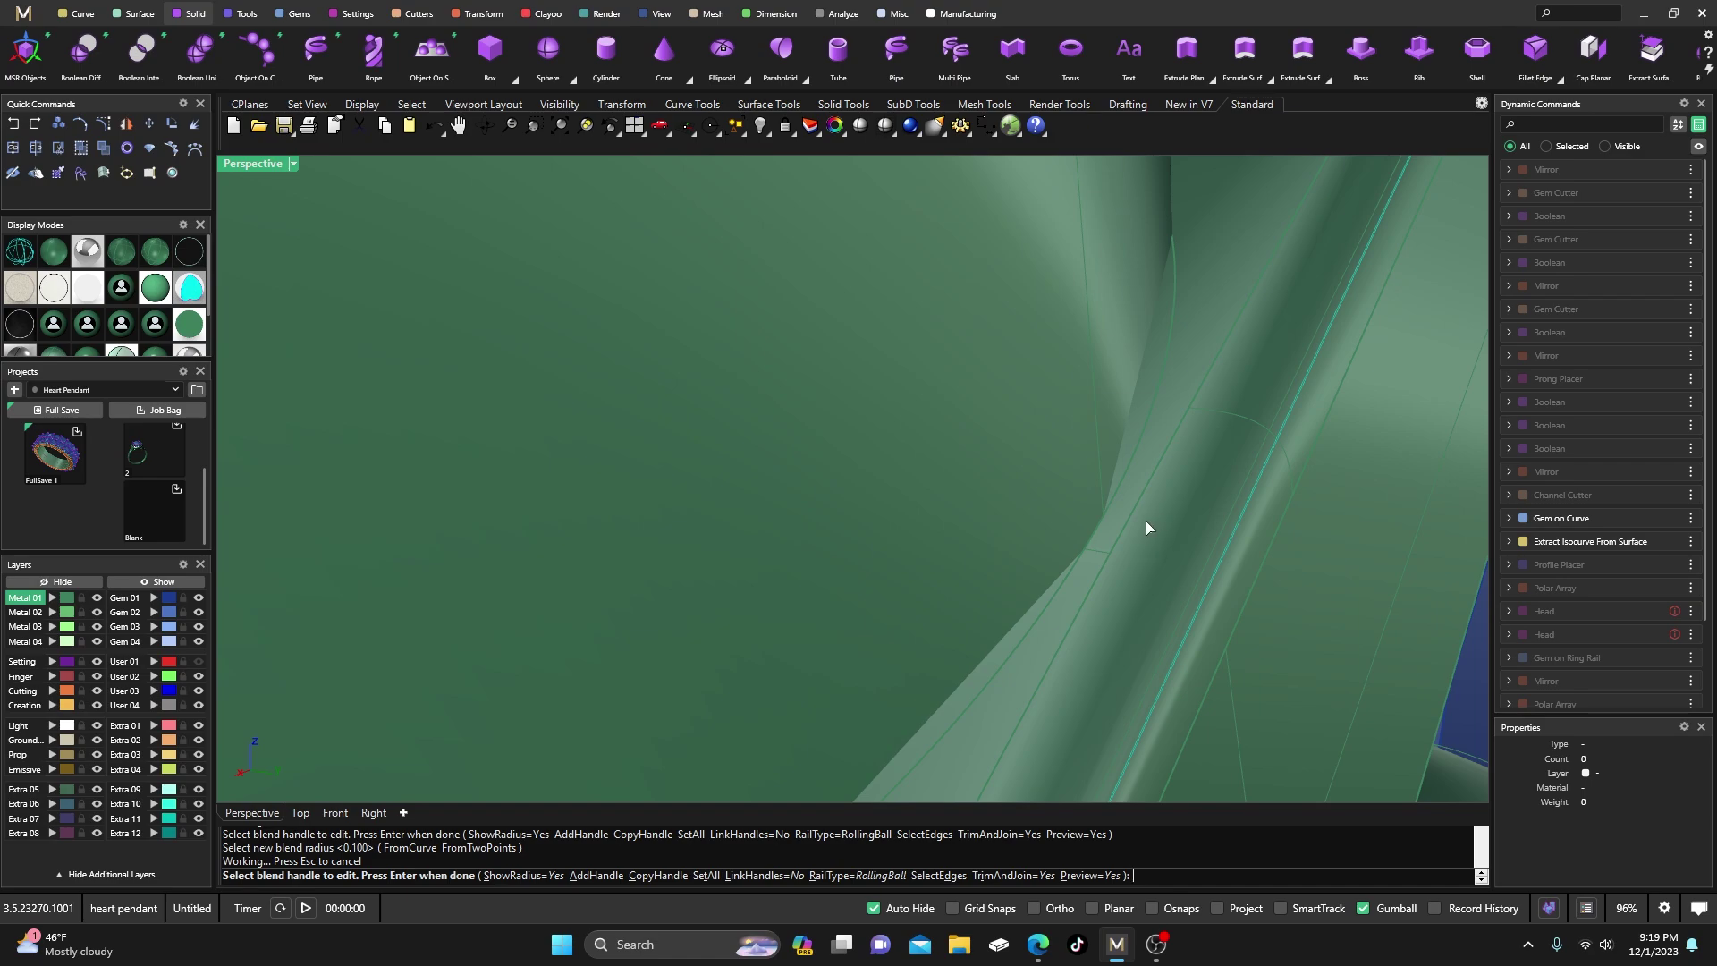
{"action": "scroll", "coordinate": [1145, 521], "scroll_direction": "down", "scroll_amount": 8}
{"action": "key", "text": "Return"}
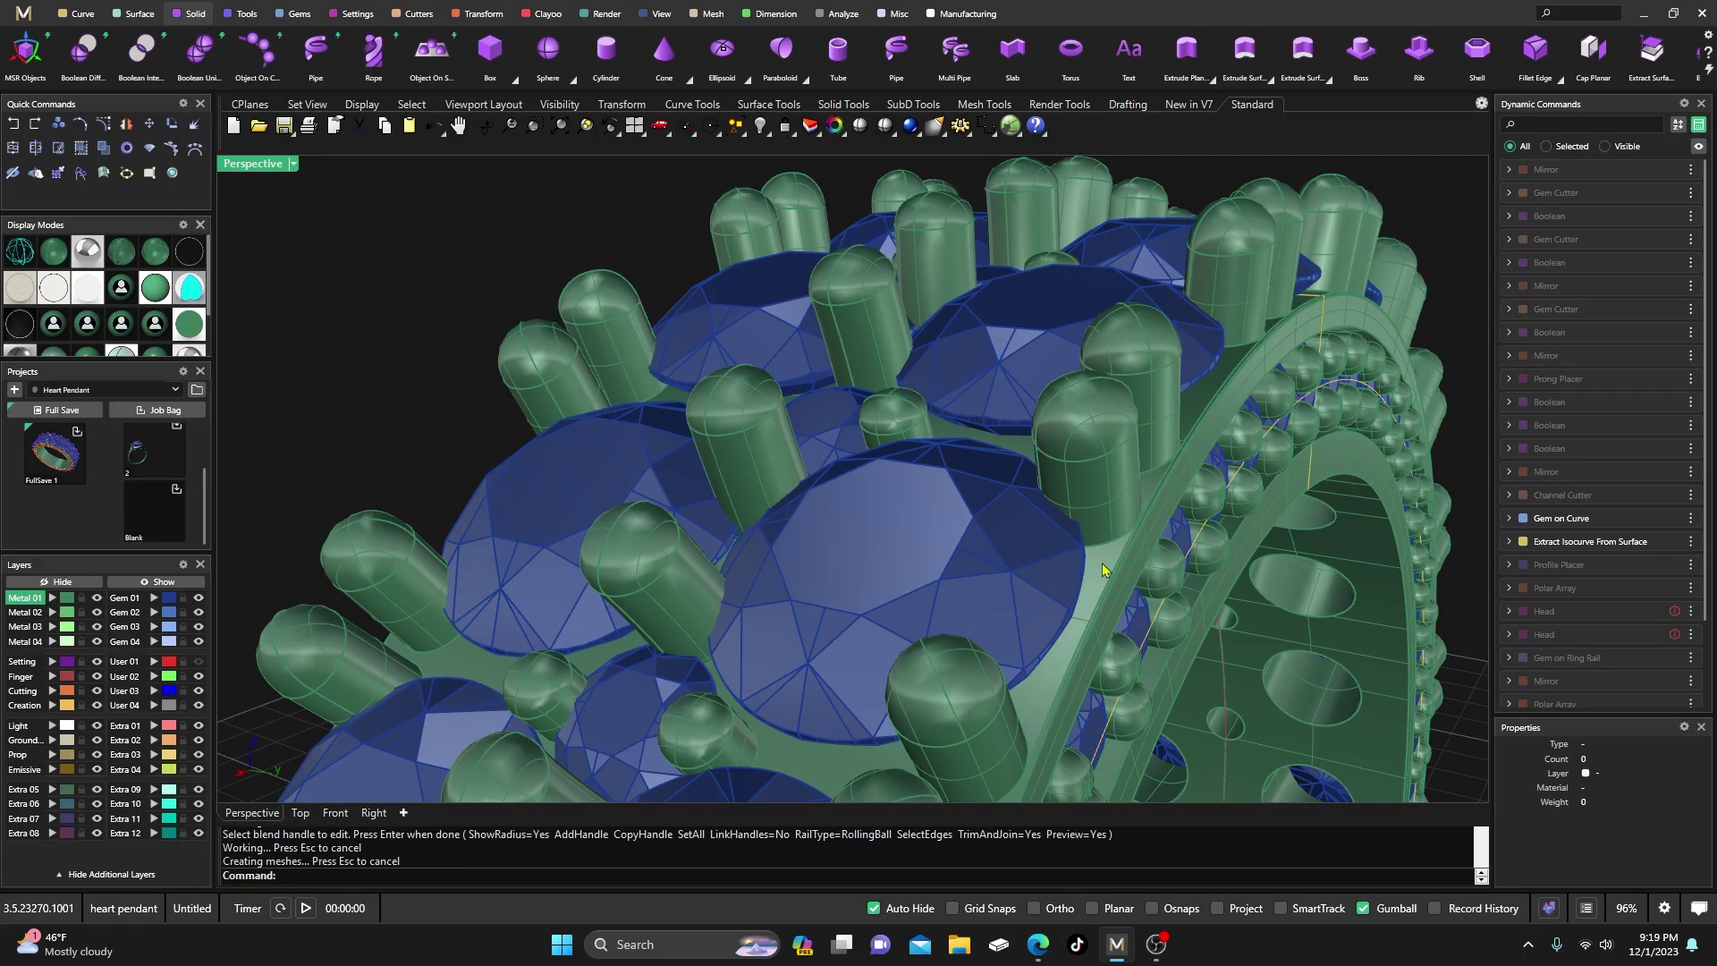
{"action": "left_click", "coordinate": [1102, 568]}
{"action": "key", "text": "Escape"}
{"action": "scroll", "coordinate": [640, 344], "scroll_direction": "down", "scroll_amount": 5}
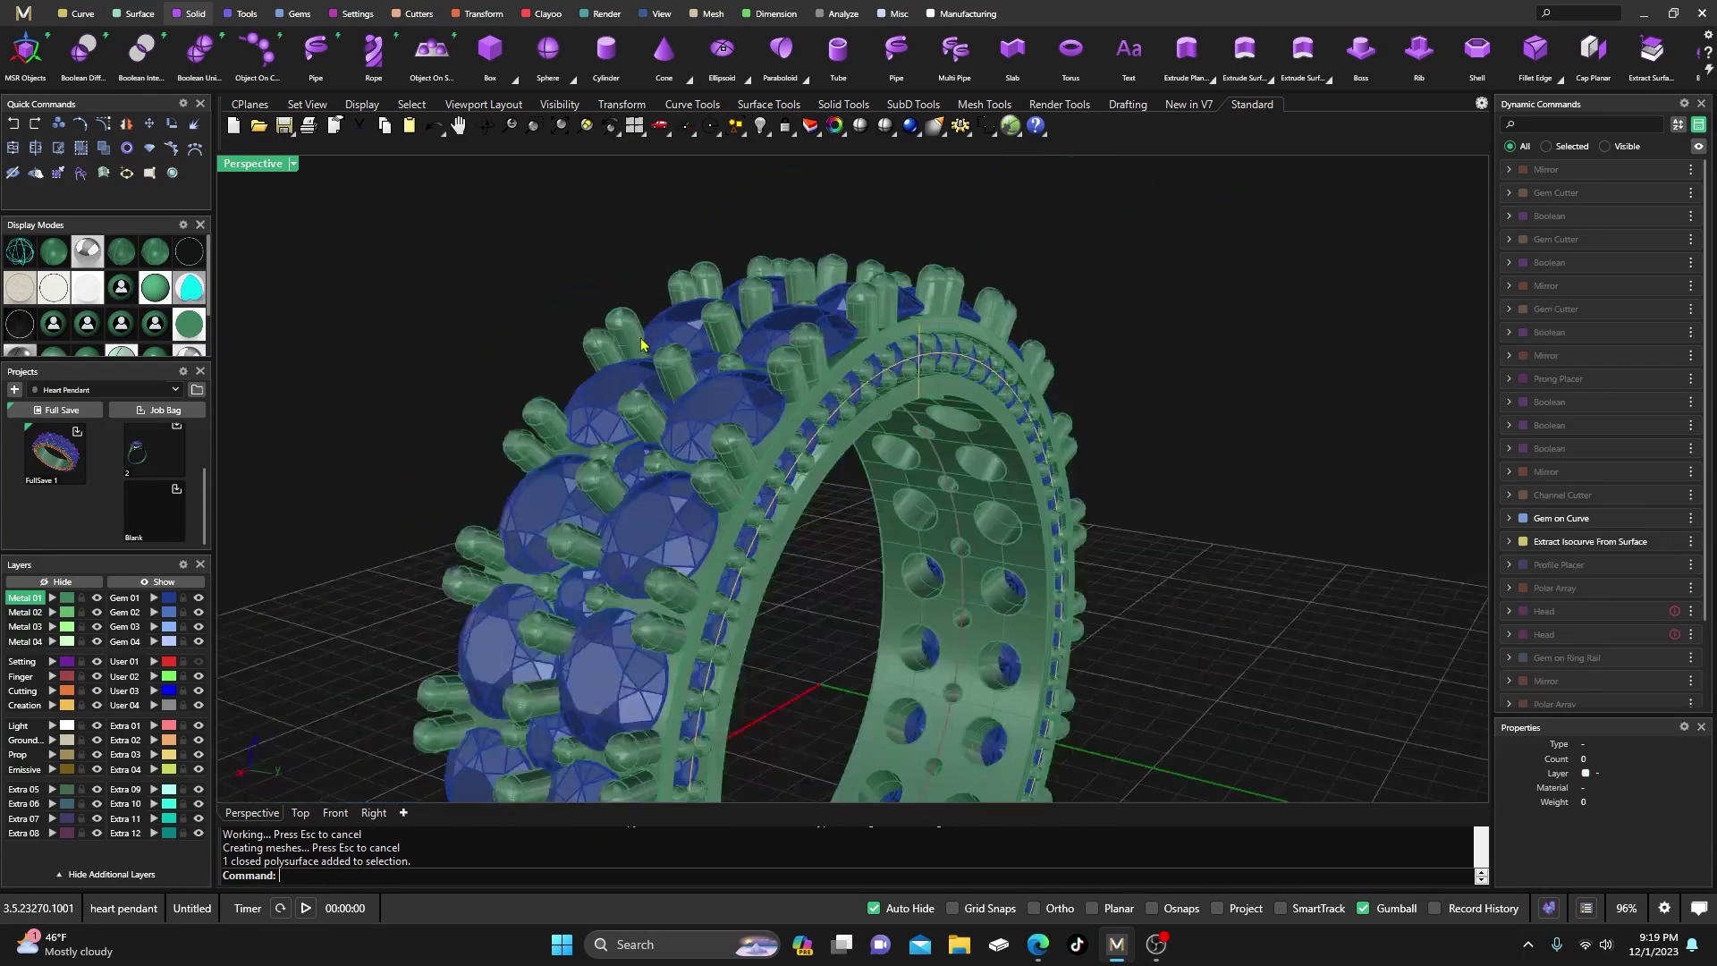
- Start a blend with a radius of 0.1 on both inner rim edges of the band's finger hole
{"action": "right_click_drag", "start_coordinate": [640, 344], "coordinate": [855, 602]}
{"action": "scroll", "coordinate": [895, 499], "scroll_direction": "up", "scroll_amount": 5}
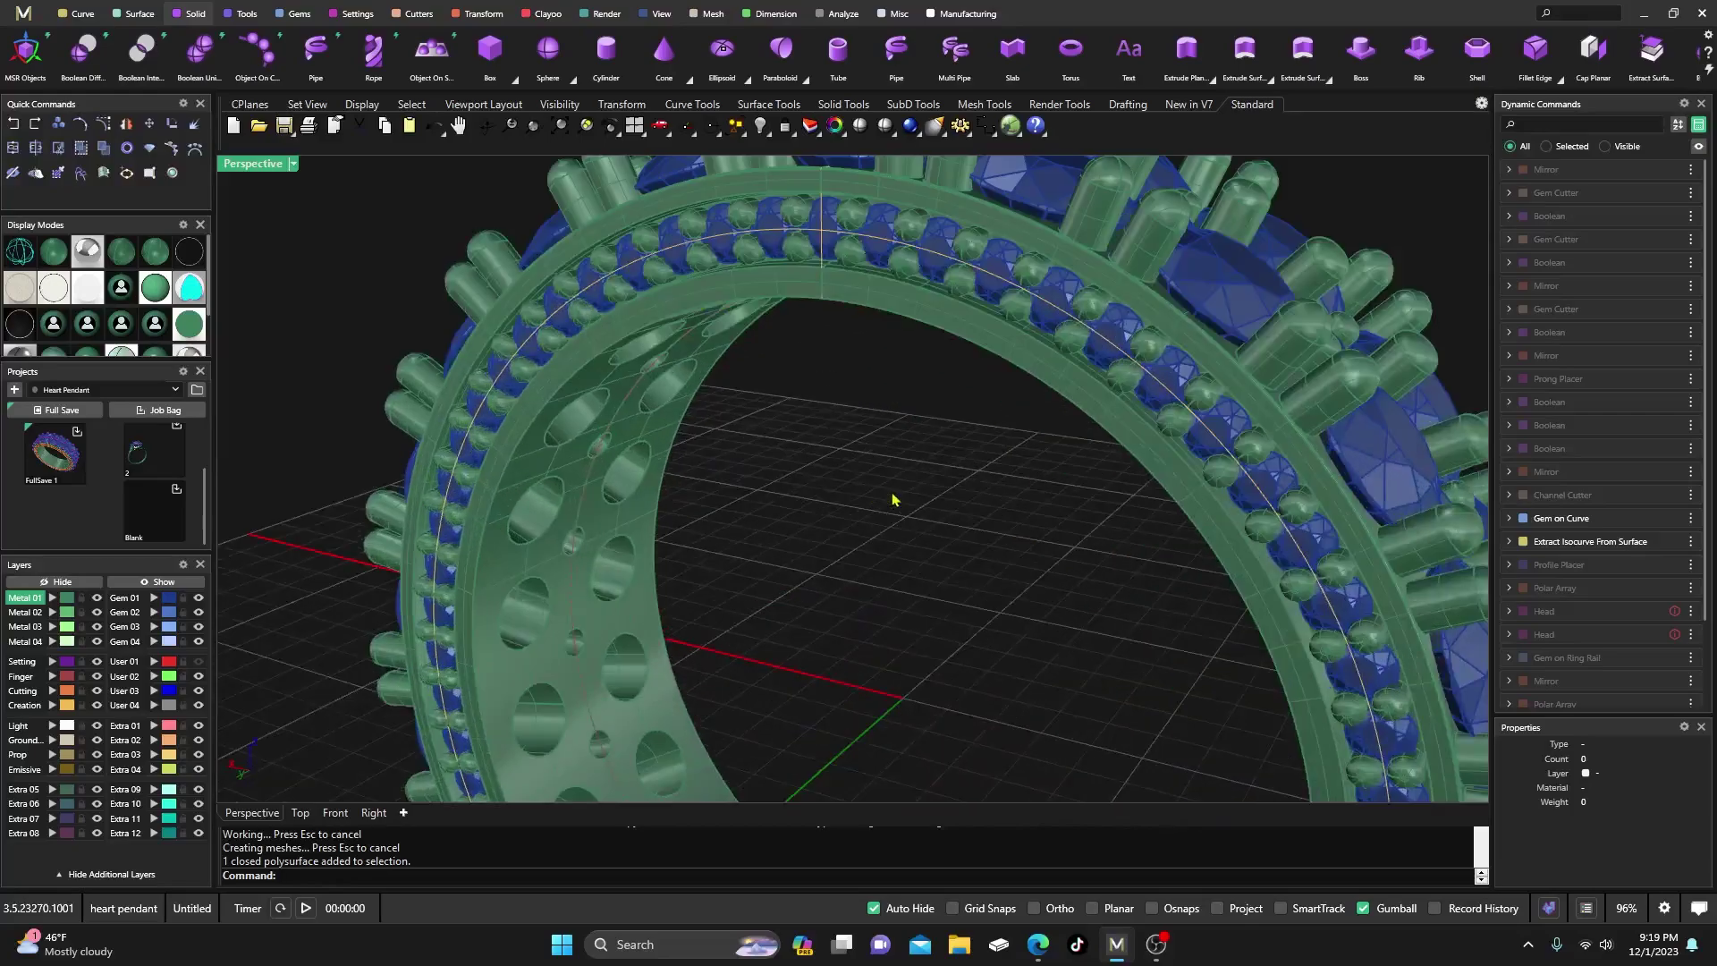
{"action": "key", "text": "Return"}
{"action": "left_click", "coordinate": [899, 320]}
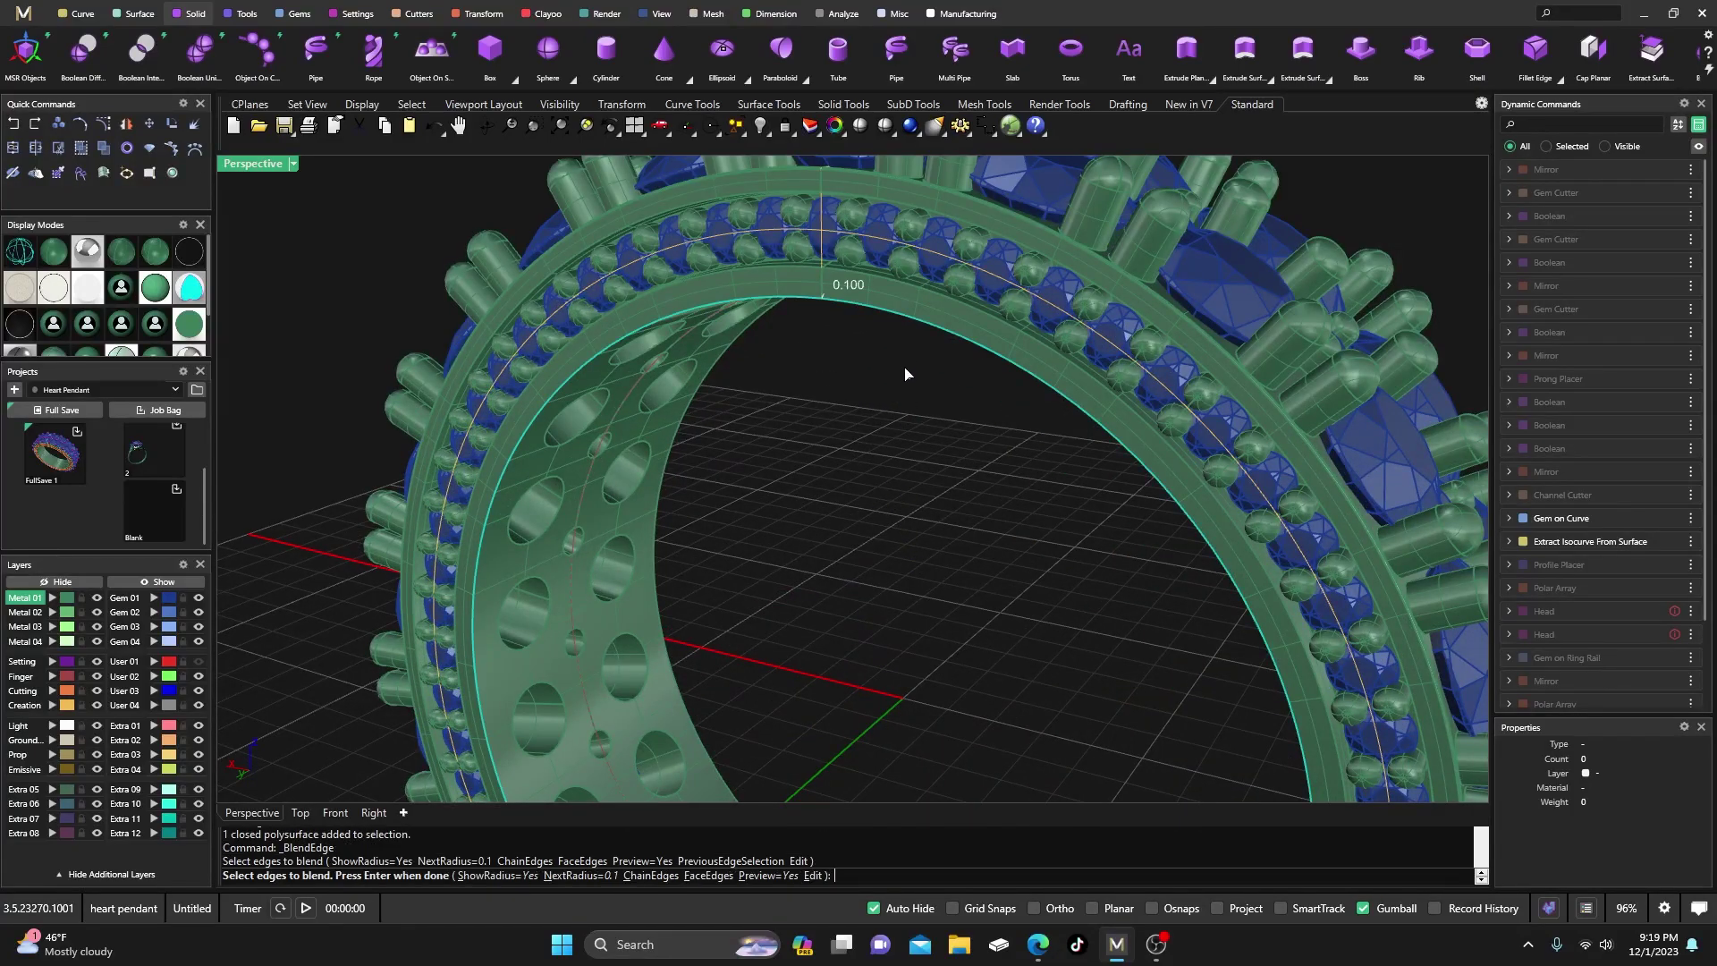
{"action": "right_click_drag", "start_coordinate": [947, 480], "coordinate": [624, 453]}
{"action": "left_click", "coordinate": [971, 395]}
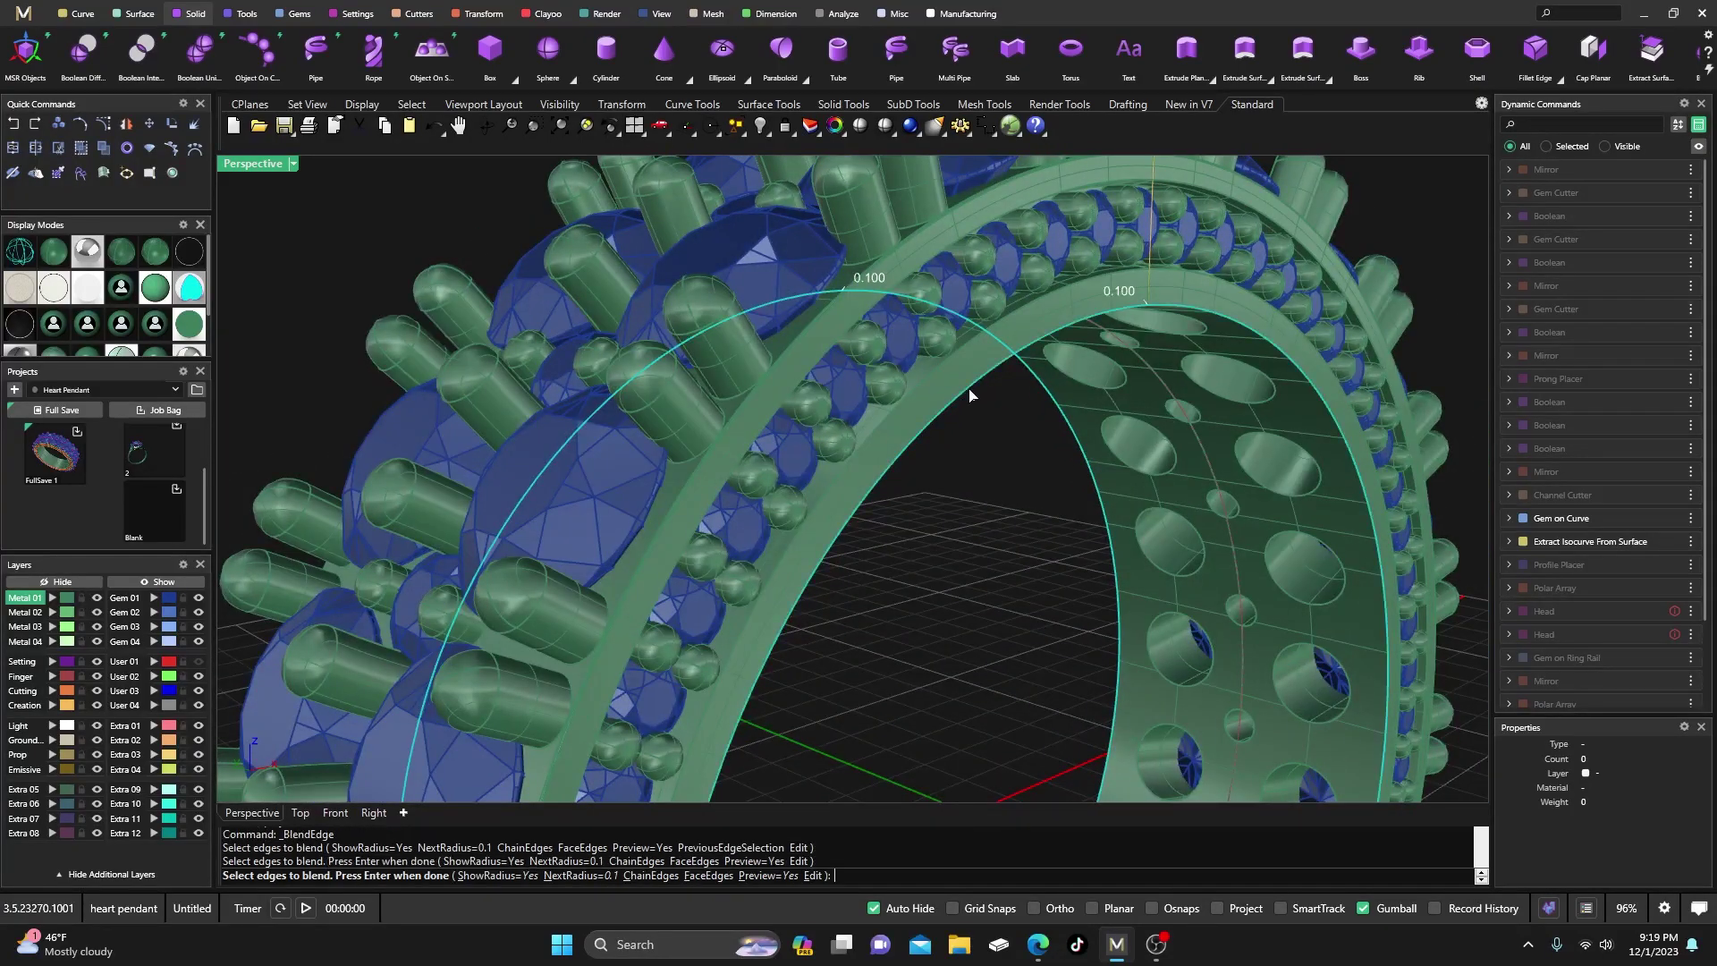
{"action": "scroll", "coordinate": [930, 657], "scroll_direction": "down", "scroll_amount": 5}
{"action": "right_click_drag", "start_coordinate": [930, 659], "coordinate": [851, 474]}
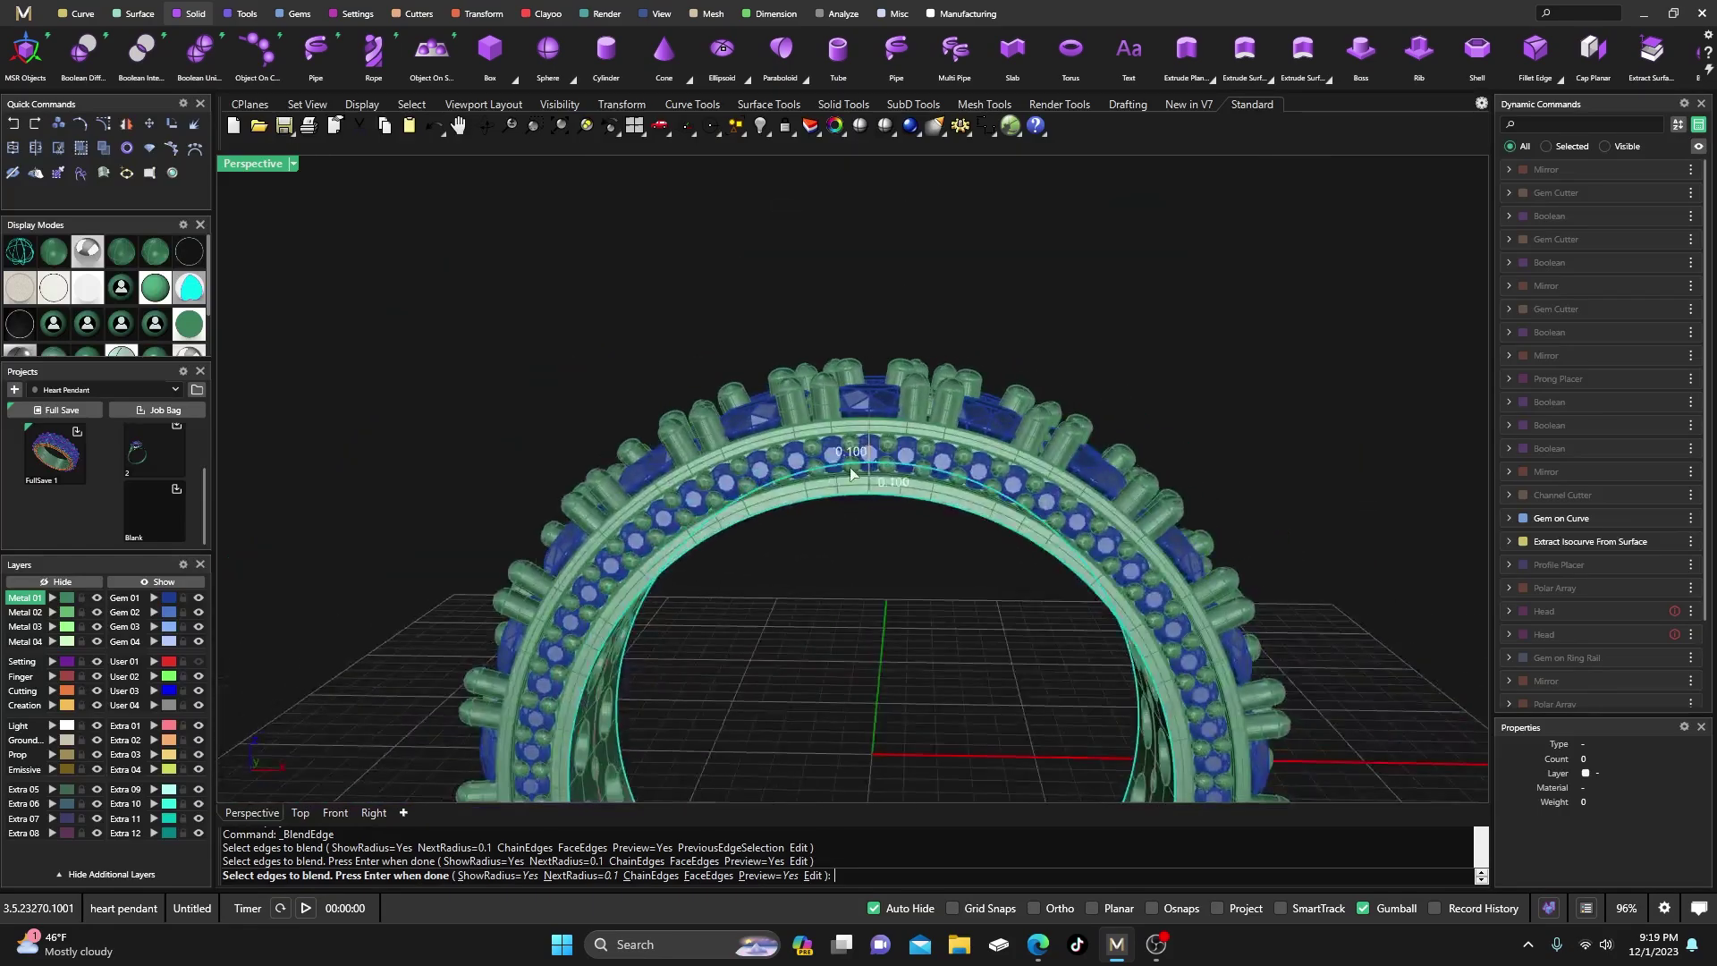
{"action": "right_click_drag", "start_coordinate": [847, 578], "coordinate": [817, 606]}
{"action": "key", "text": "Return"}
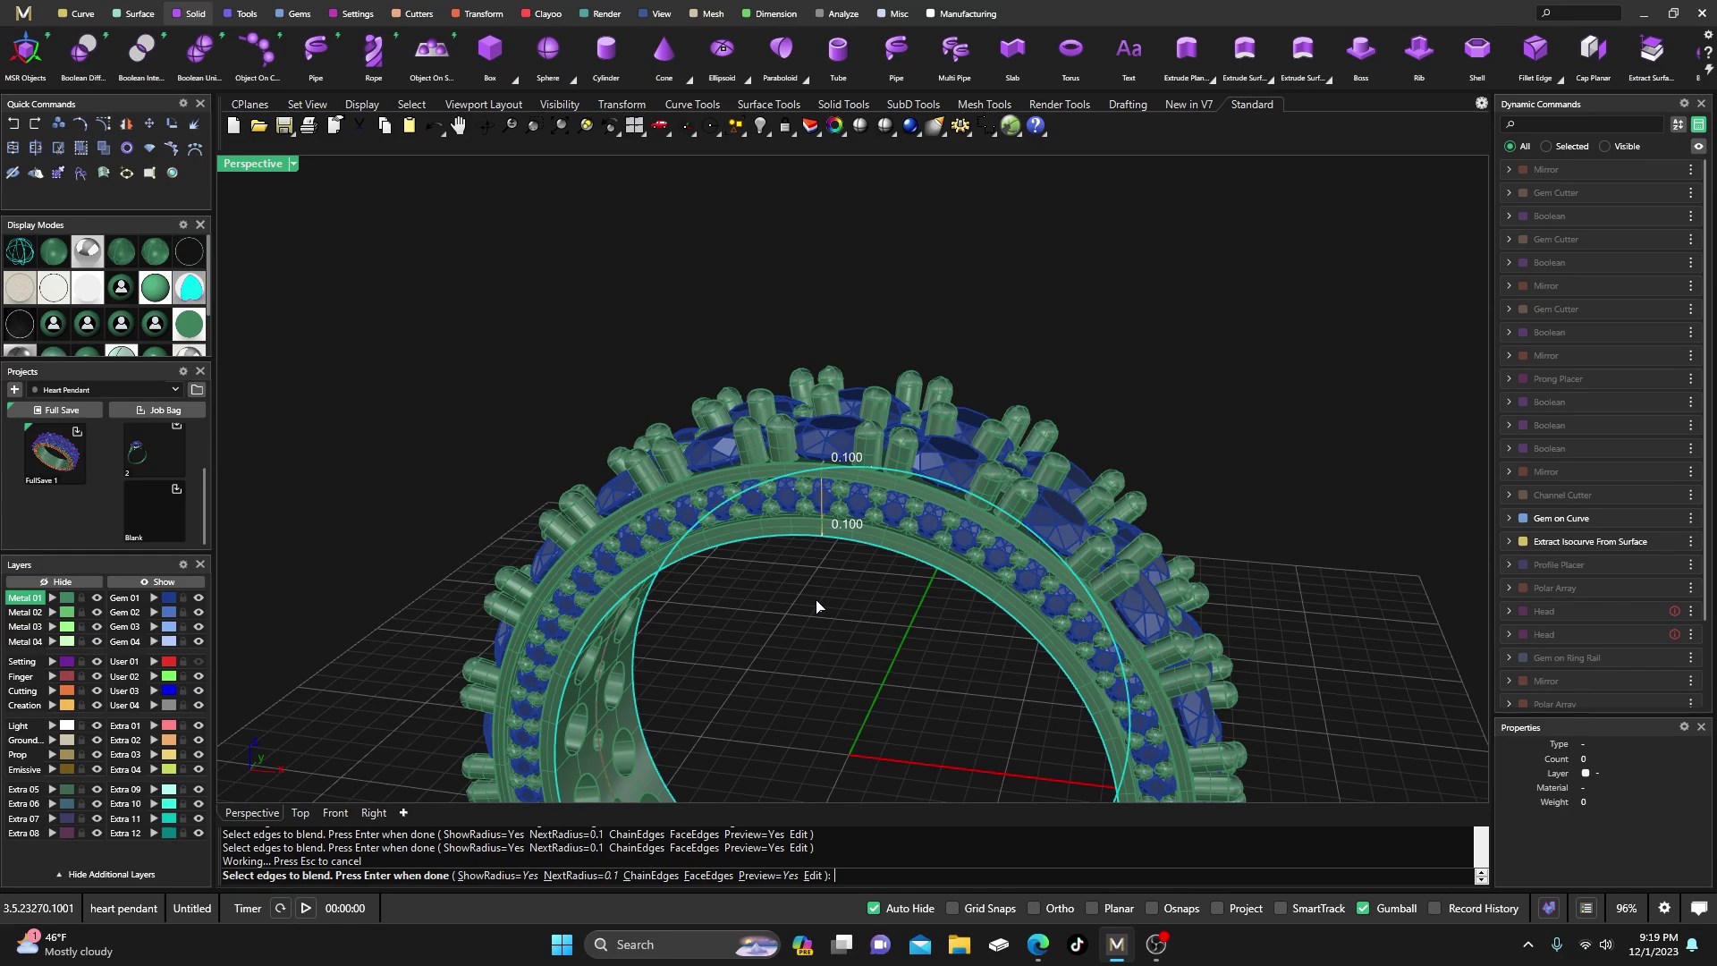
{"action": "key", "text": "Return"}
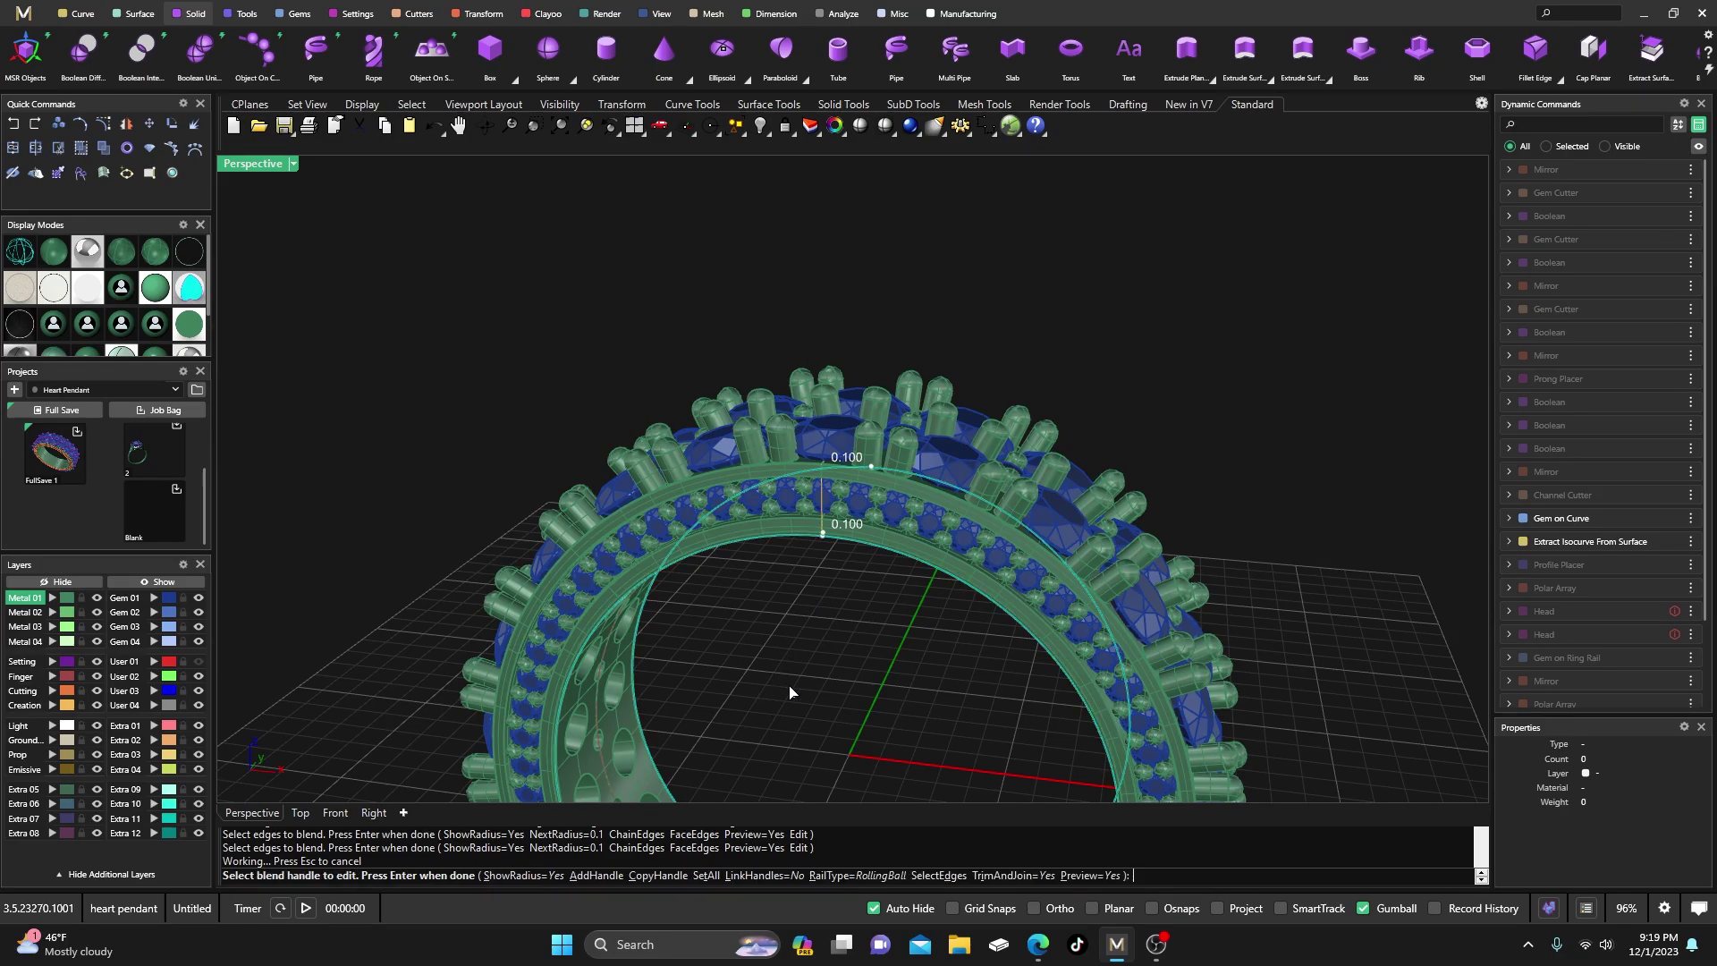
- Set the radius of all handles on the inner rim edge blends to 0.5 and inspect the preview
{"action": "right_click_drag", "start_coordinate": [790, 691], "coordinate": [767, 556]}
{"action": "scroll", "coordinate": [756, 539], "scroll_direction": "up", "scroll_amount": 5}
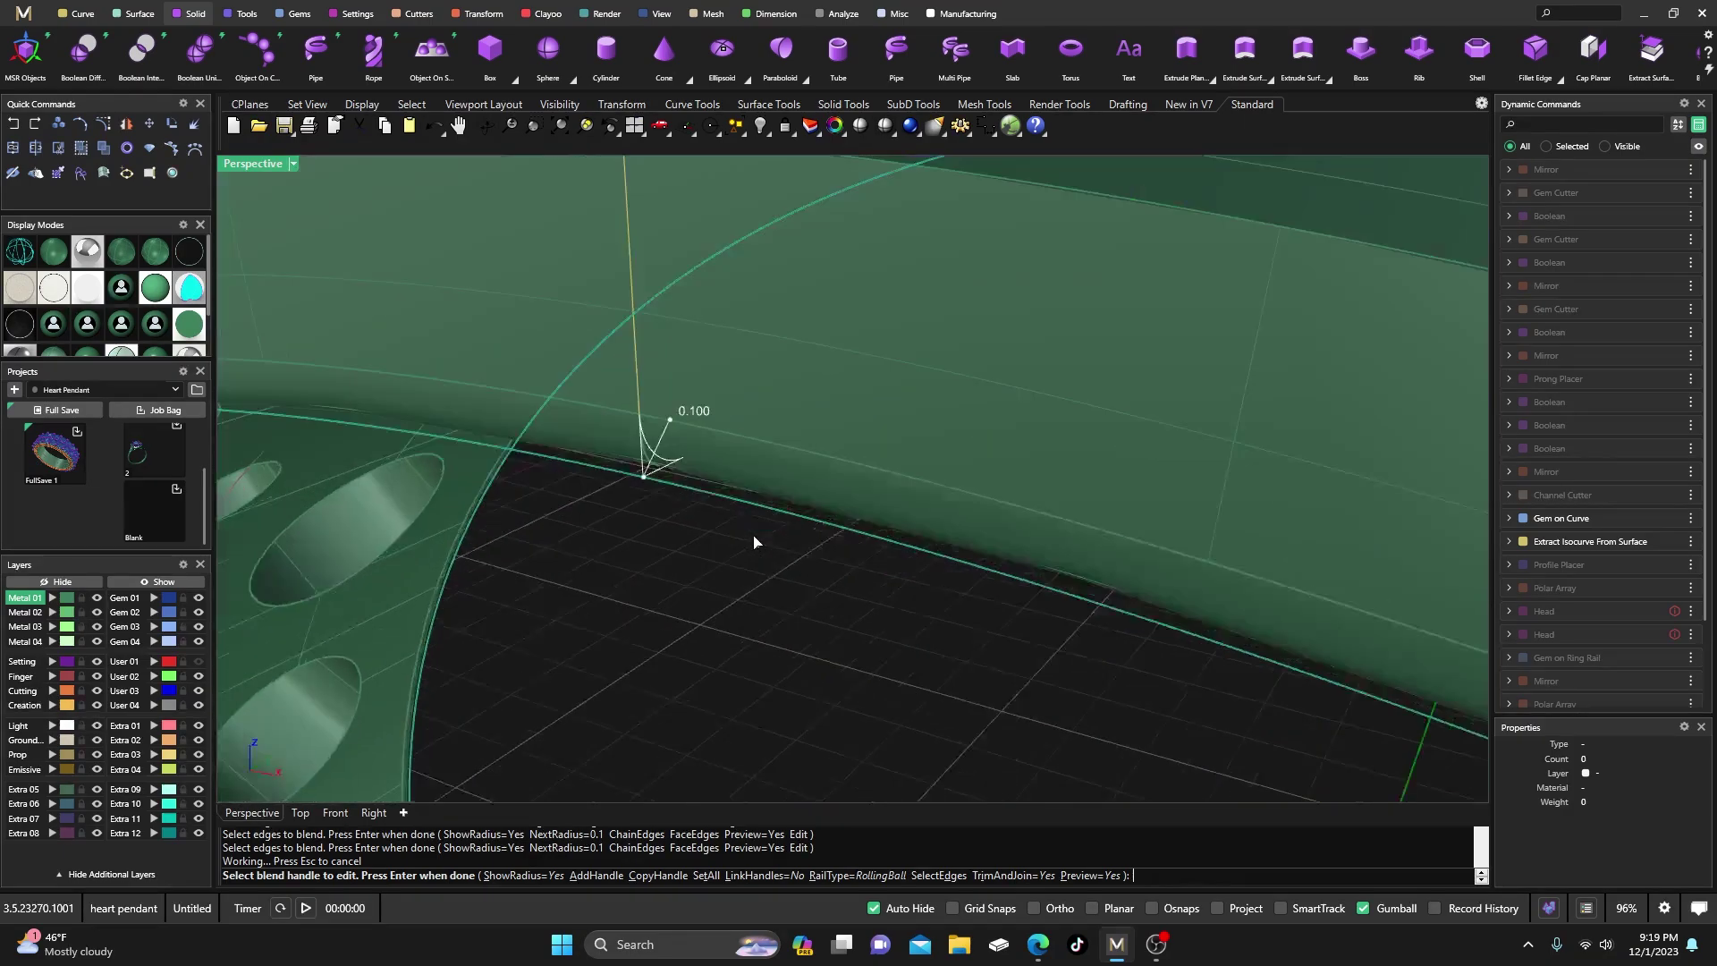
{"action": "left_click", "coordinate": [706, 876]}
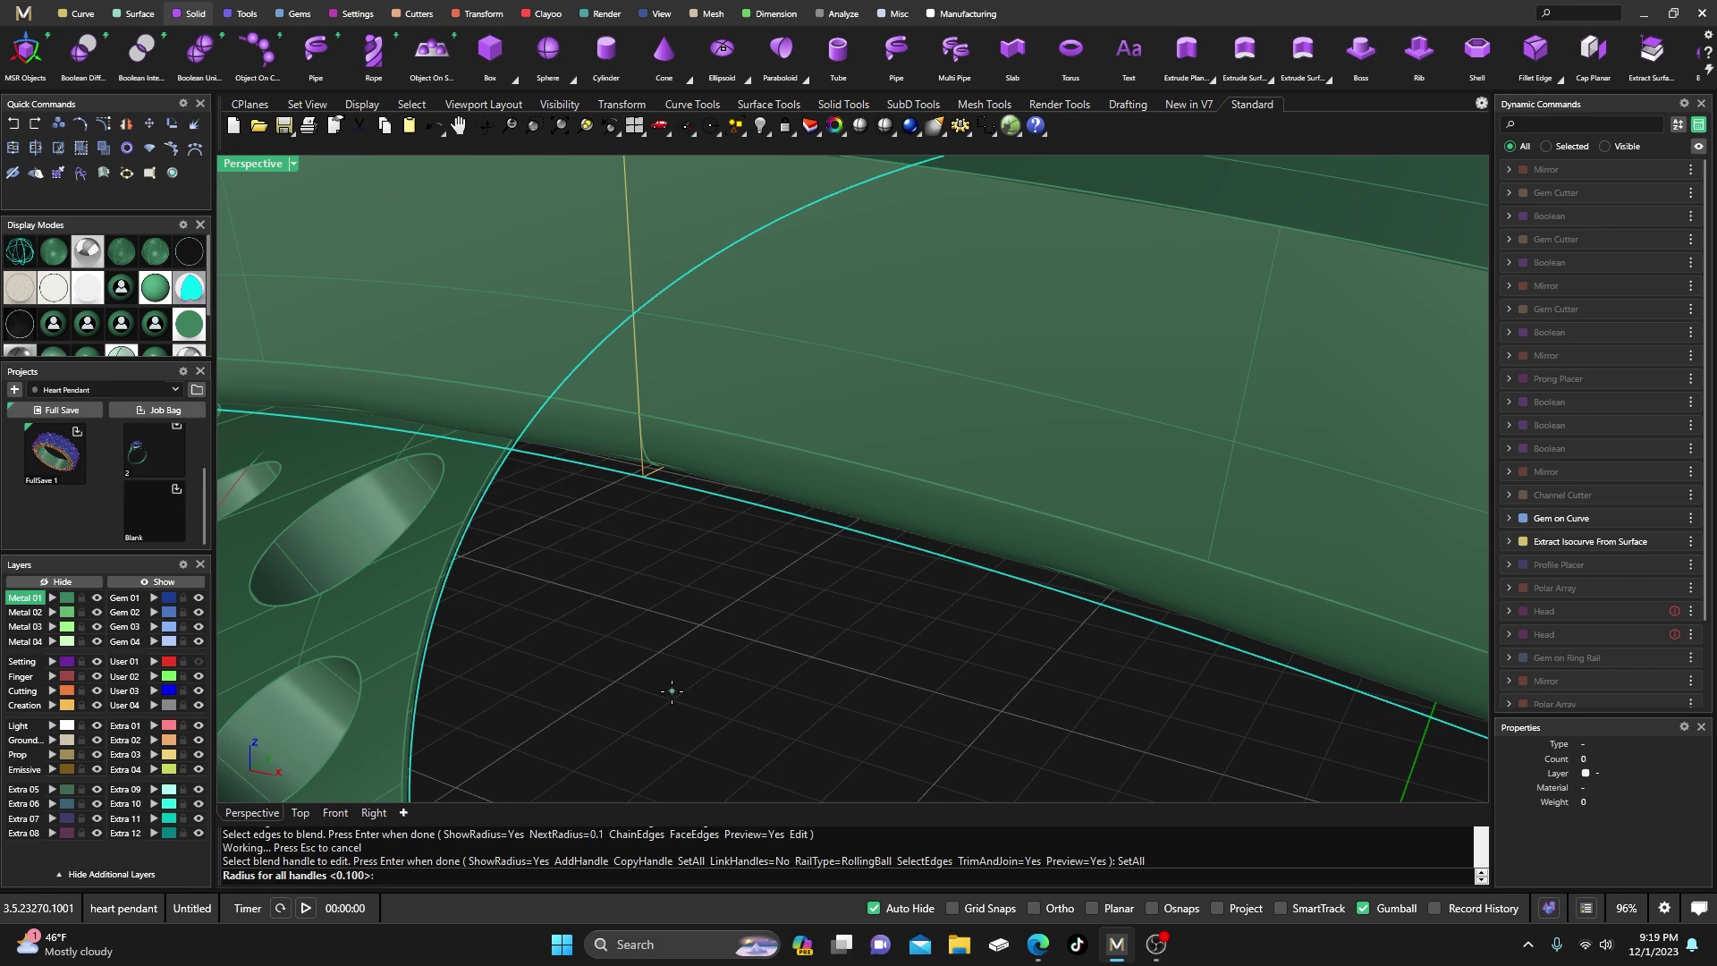
{"action": "key", "text": "Return"}
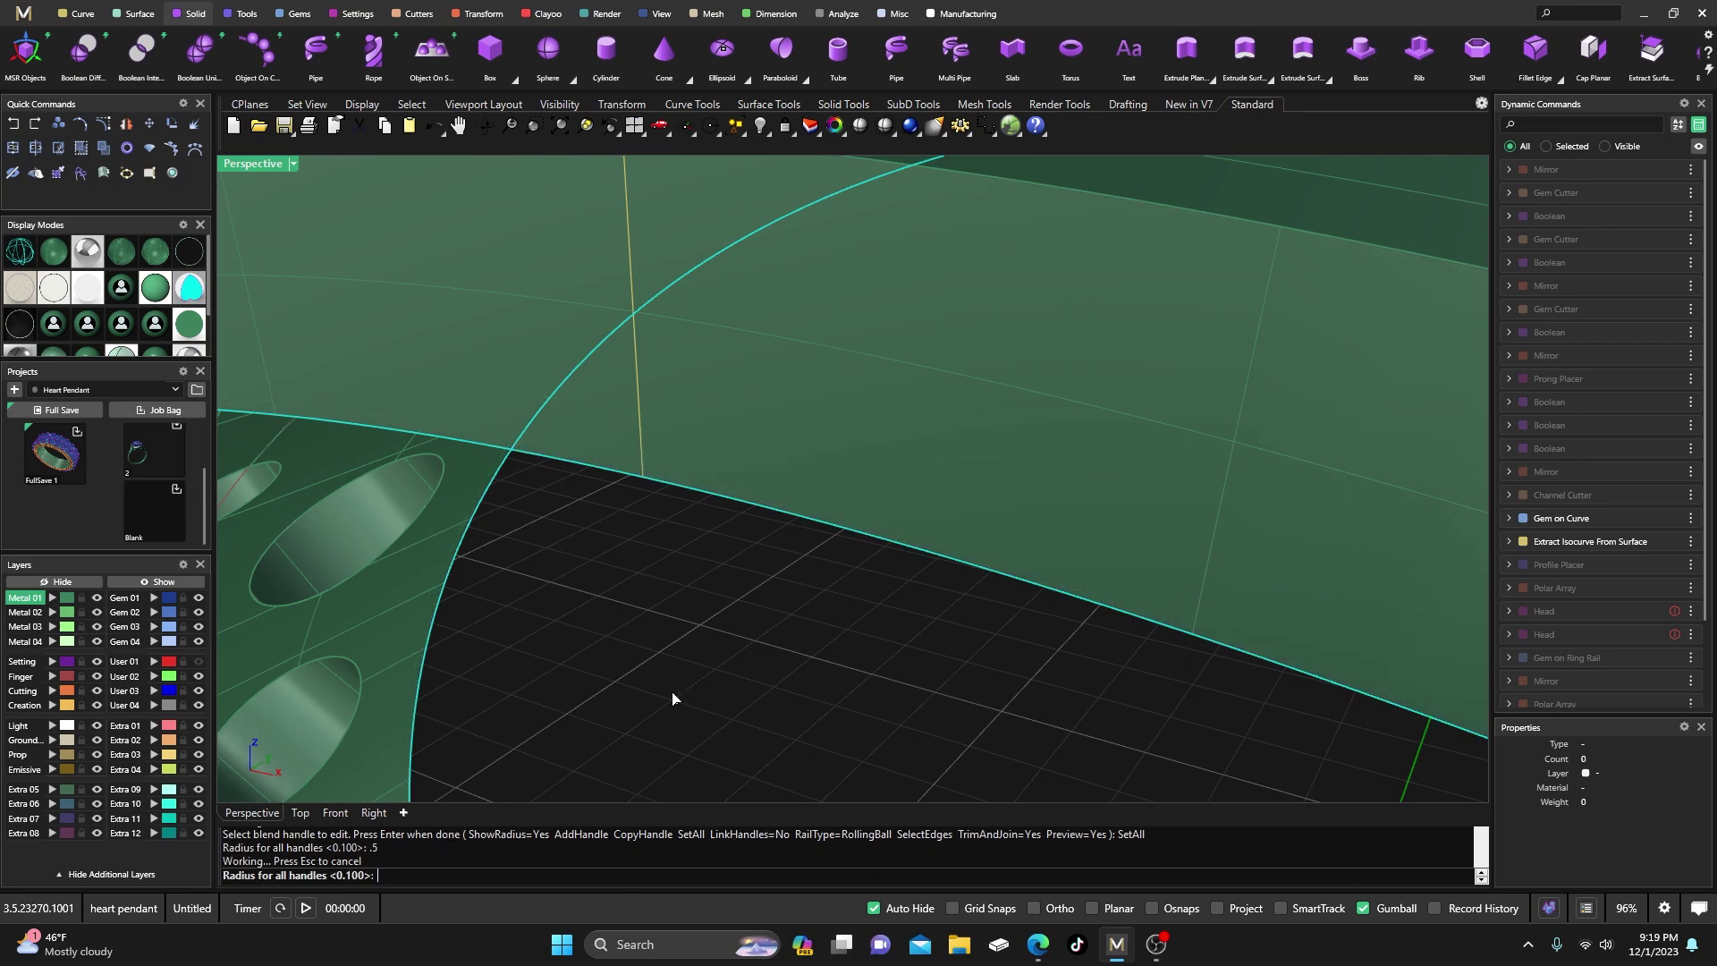
{"action": "scroll", "coordinate": [672, 698], "scroll_direction": "down", "scroll_amount": 6}
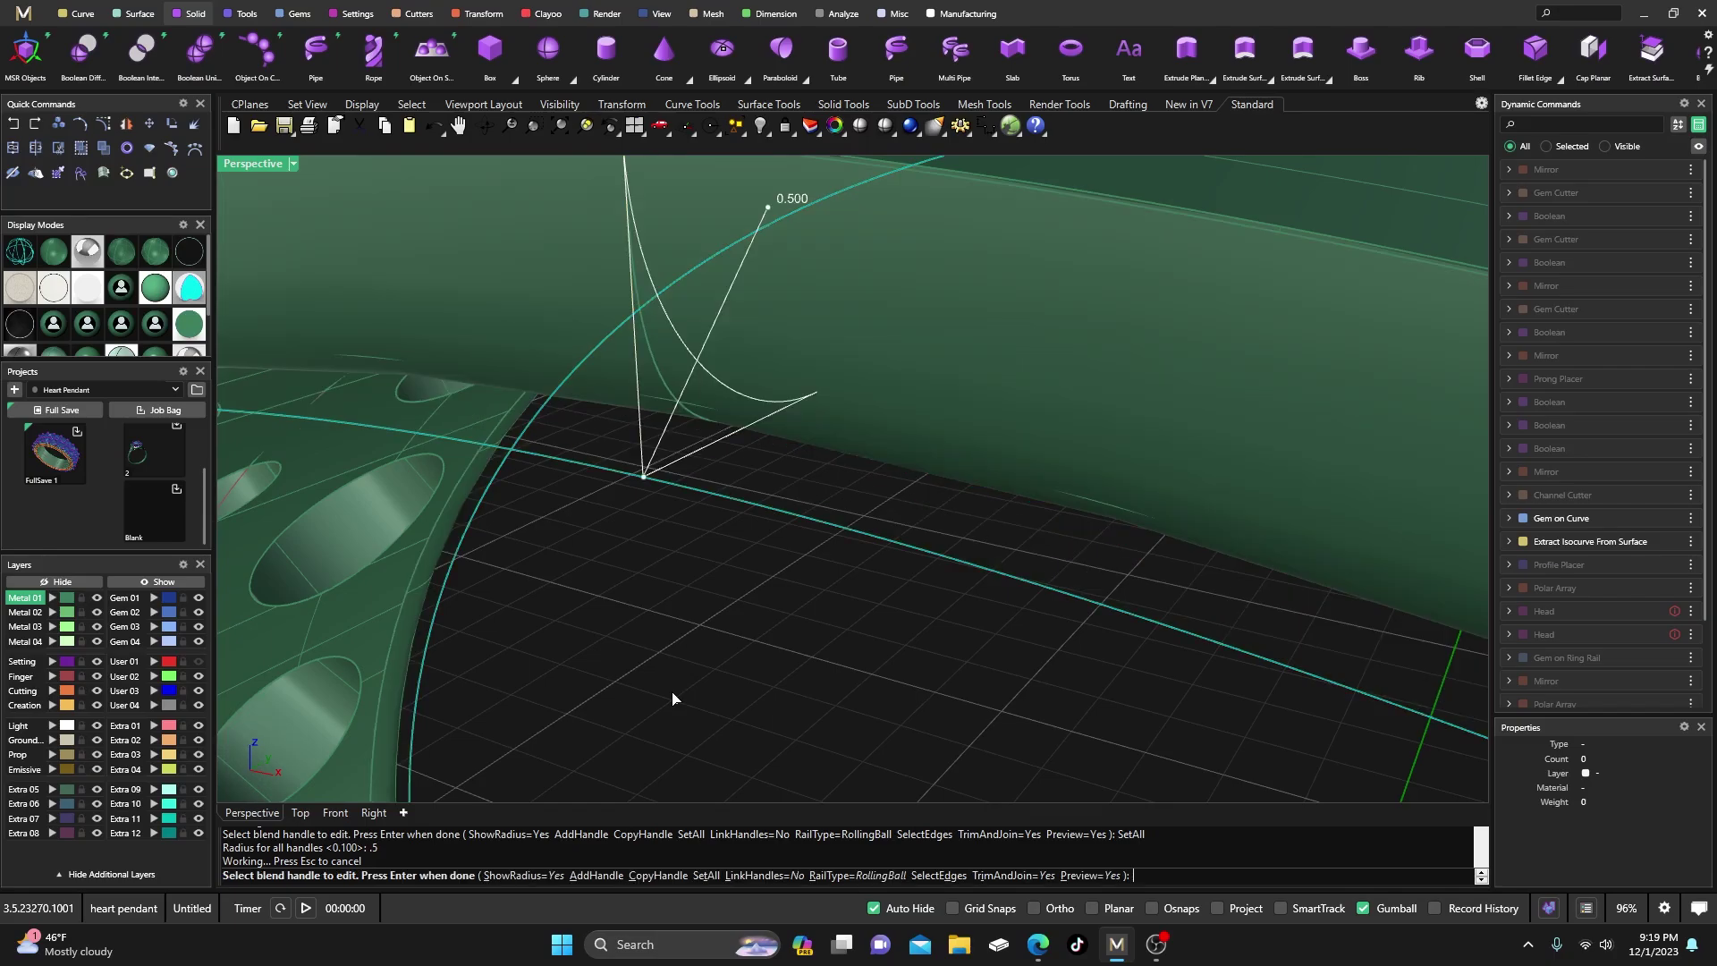
{"action": "scroll", "coordinate": [681, 612], "scroll_direction": "up", "scroll_amount": 2}
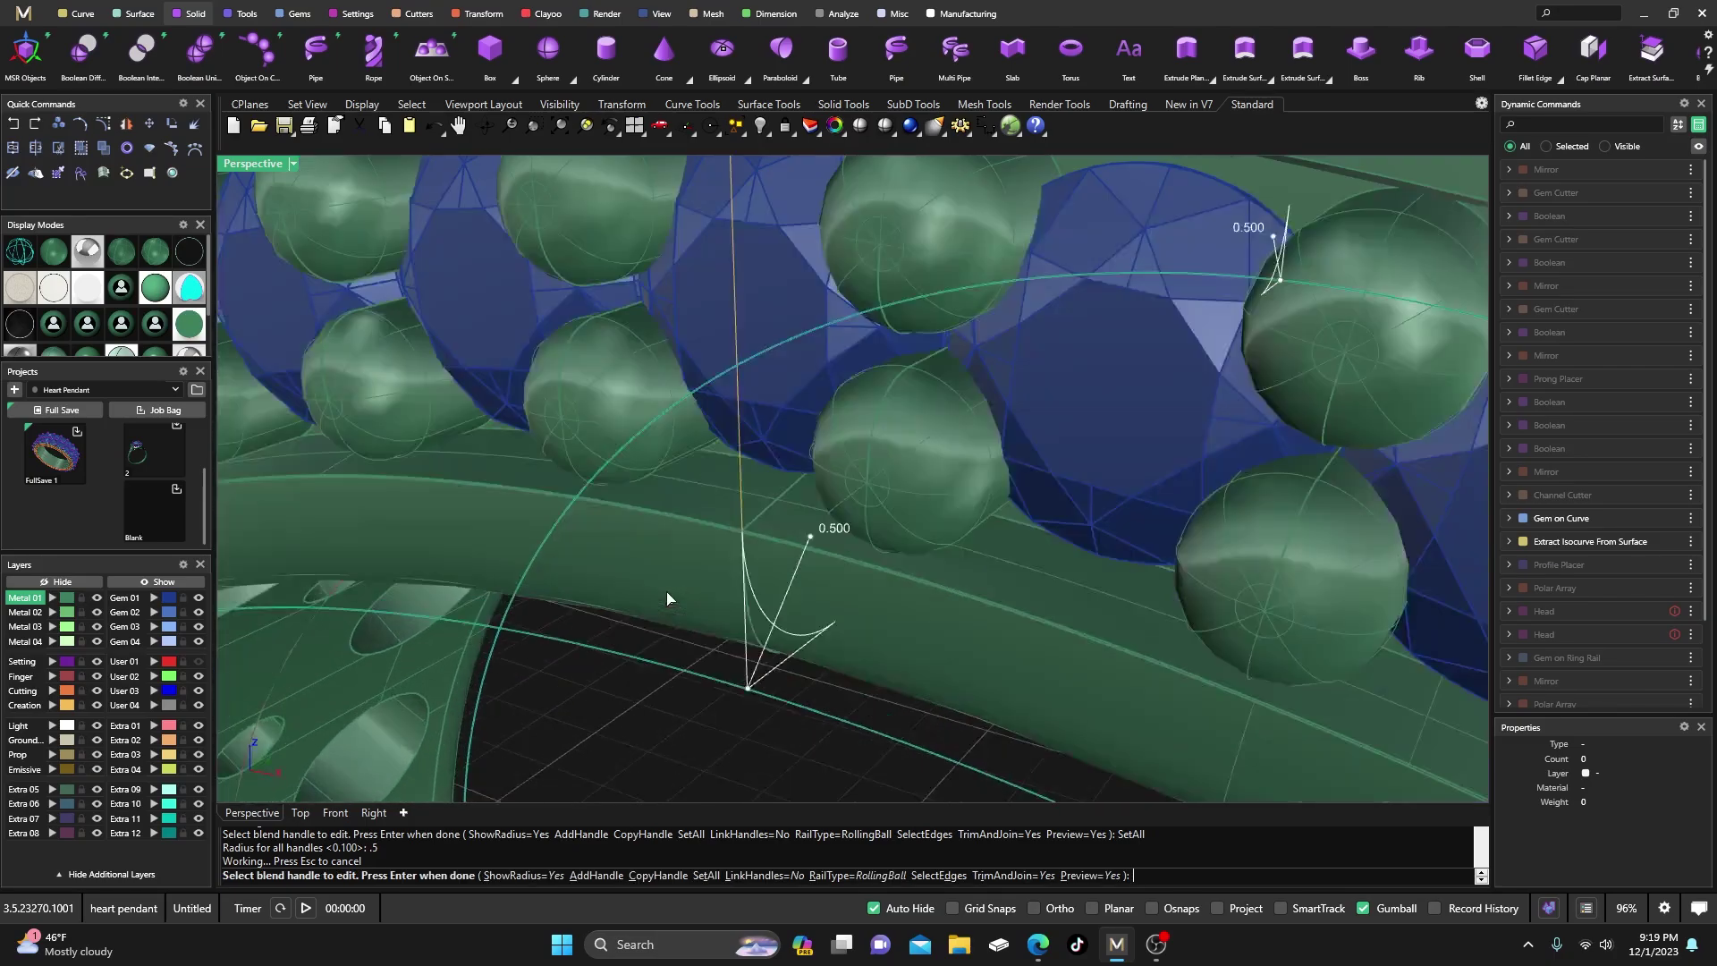
{"action": "scroll", "coordinate": [671, 626], "scroll_direction": "up", "scroll_amount": 3}
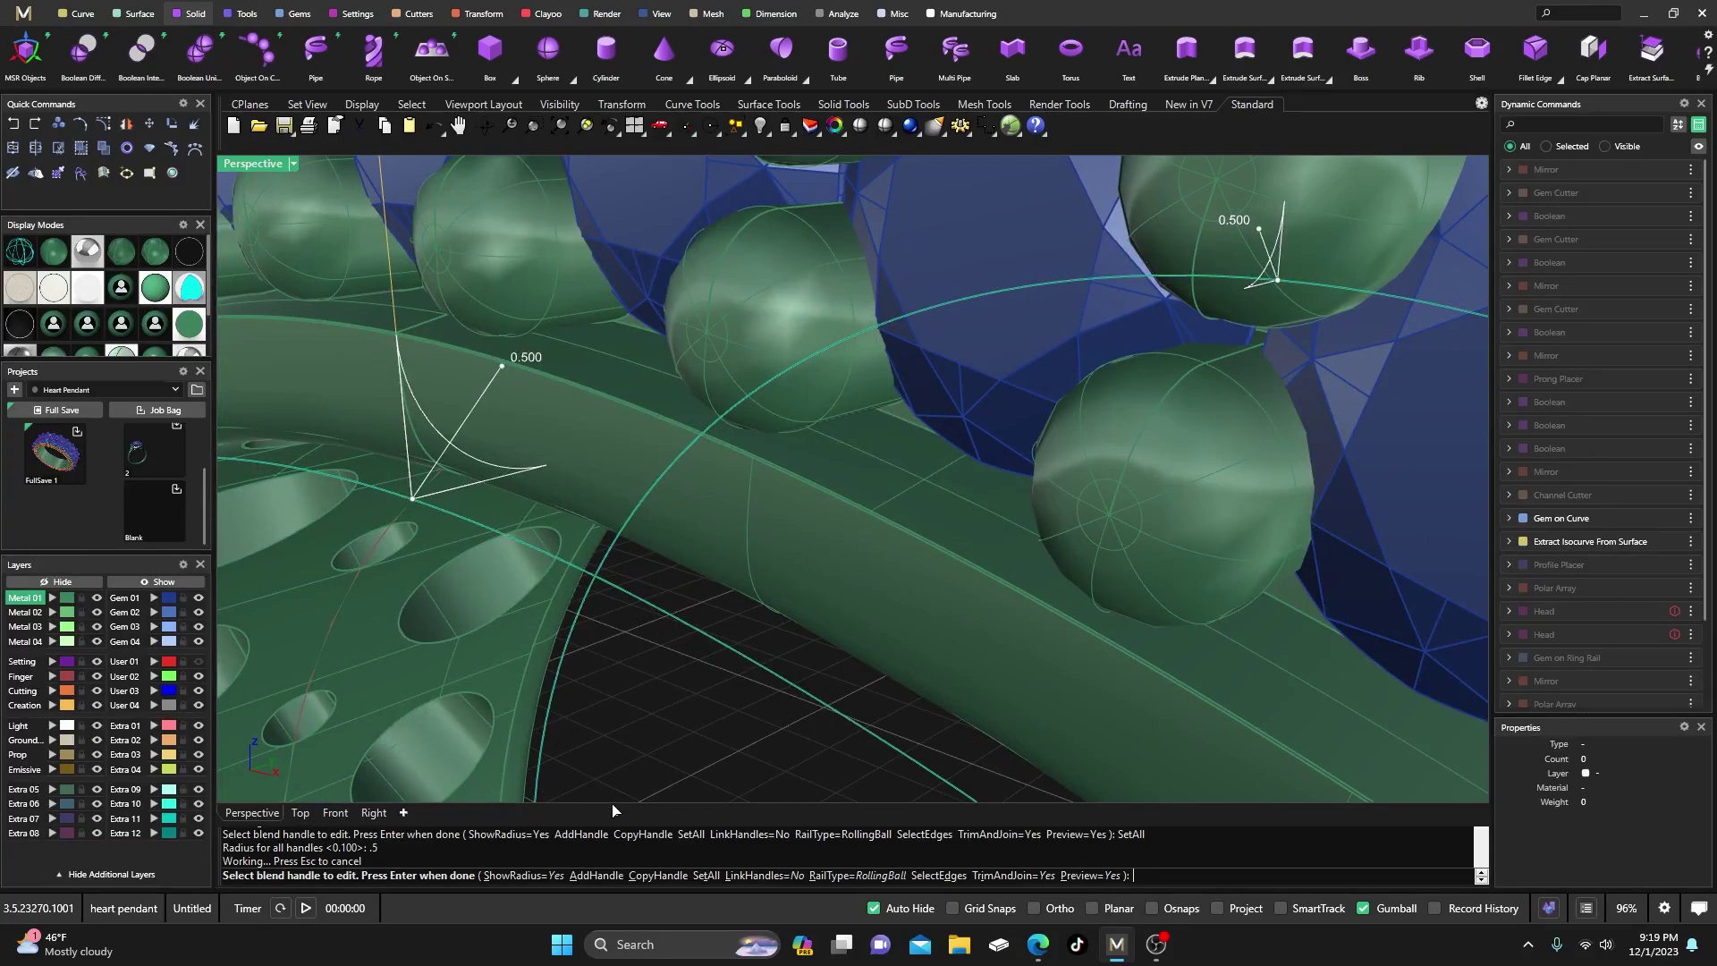
- Set the radius of all handles on the inner rim edge blends to 0.3 and apply them to the band
{"action": "left_click", "coordinate": [705, 876]}
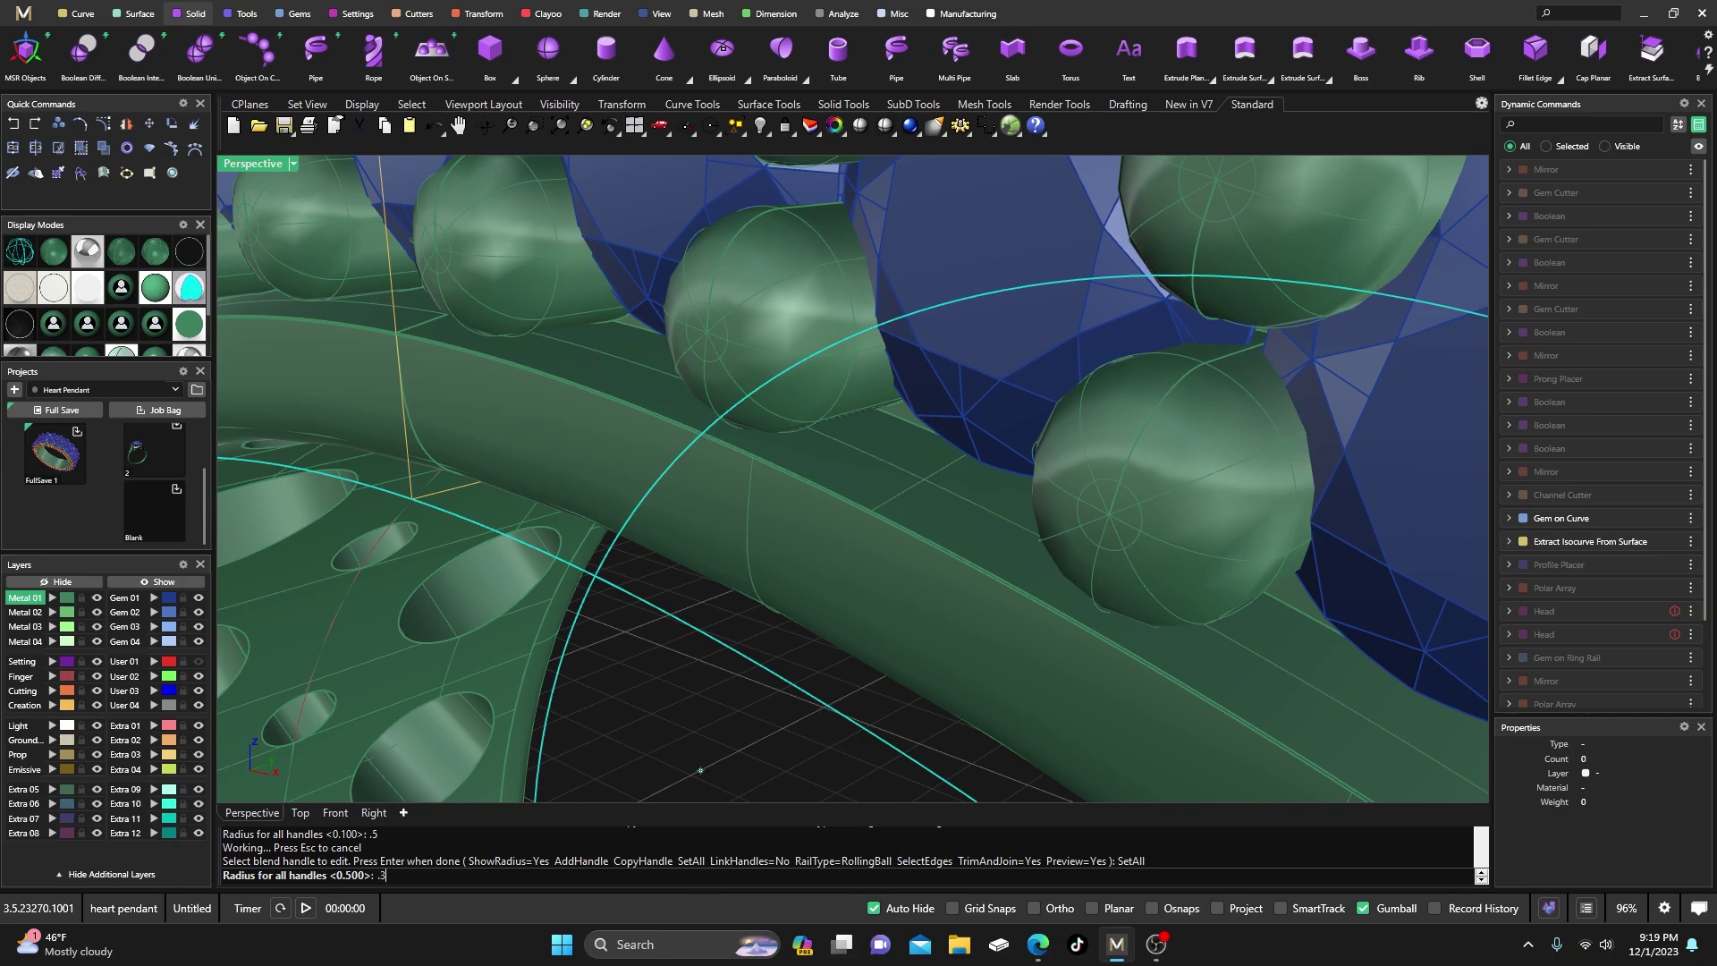
{"action": "key", "text": "Return"}
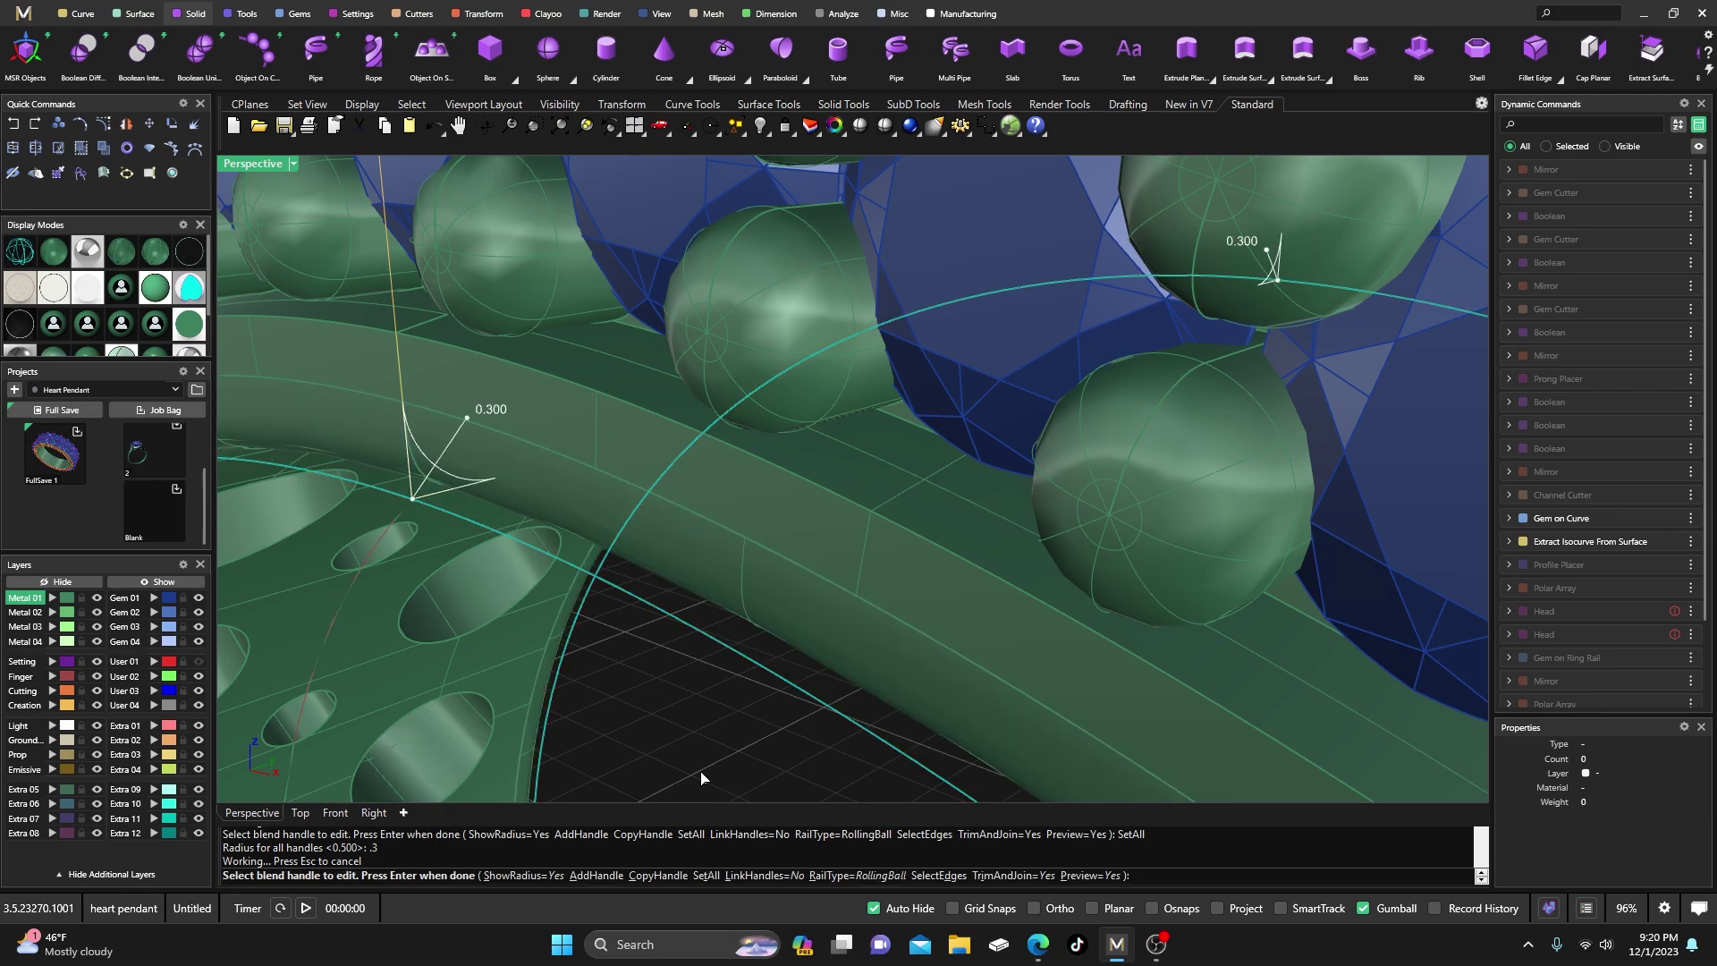
{"action": "key", "text": "Return"}
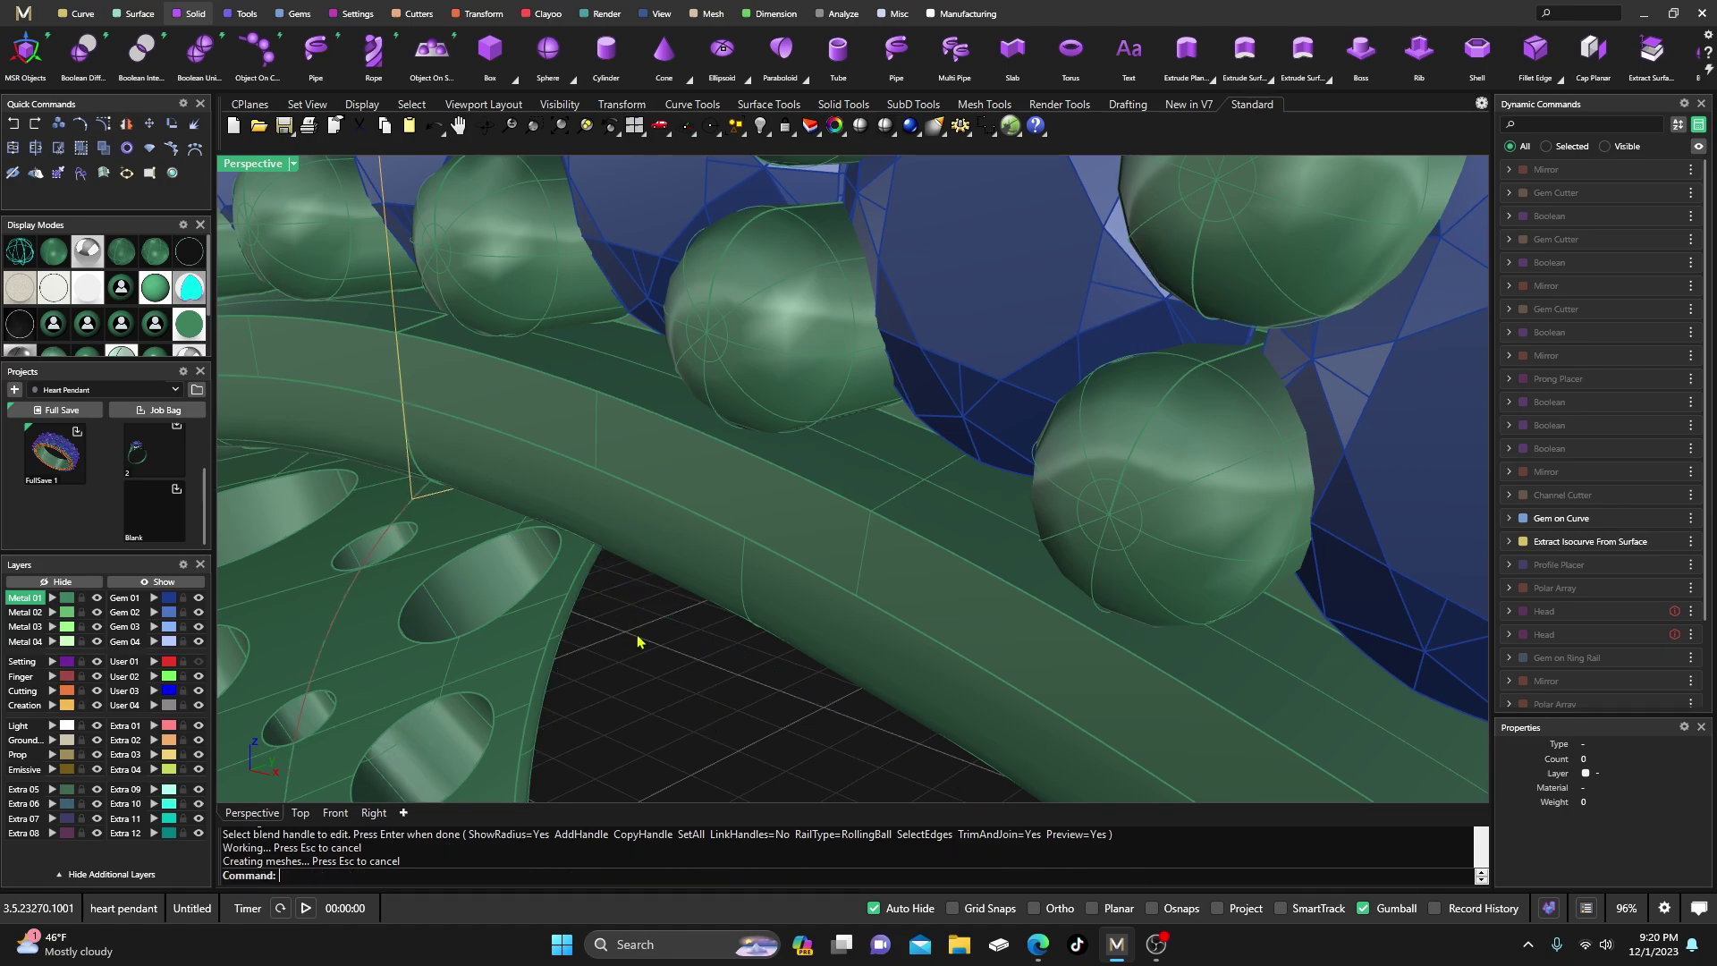
- Examine the band's blended inner rim edges and the inside of the ring from several angles
{"action": "scroll", "coordinate": [638, 641], "scroll_direction": "down", "scroll_amount": 5}
{"action": "left_click", "coordinate": [670, 616]}
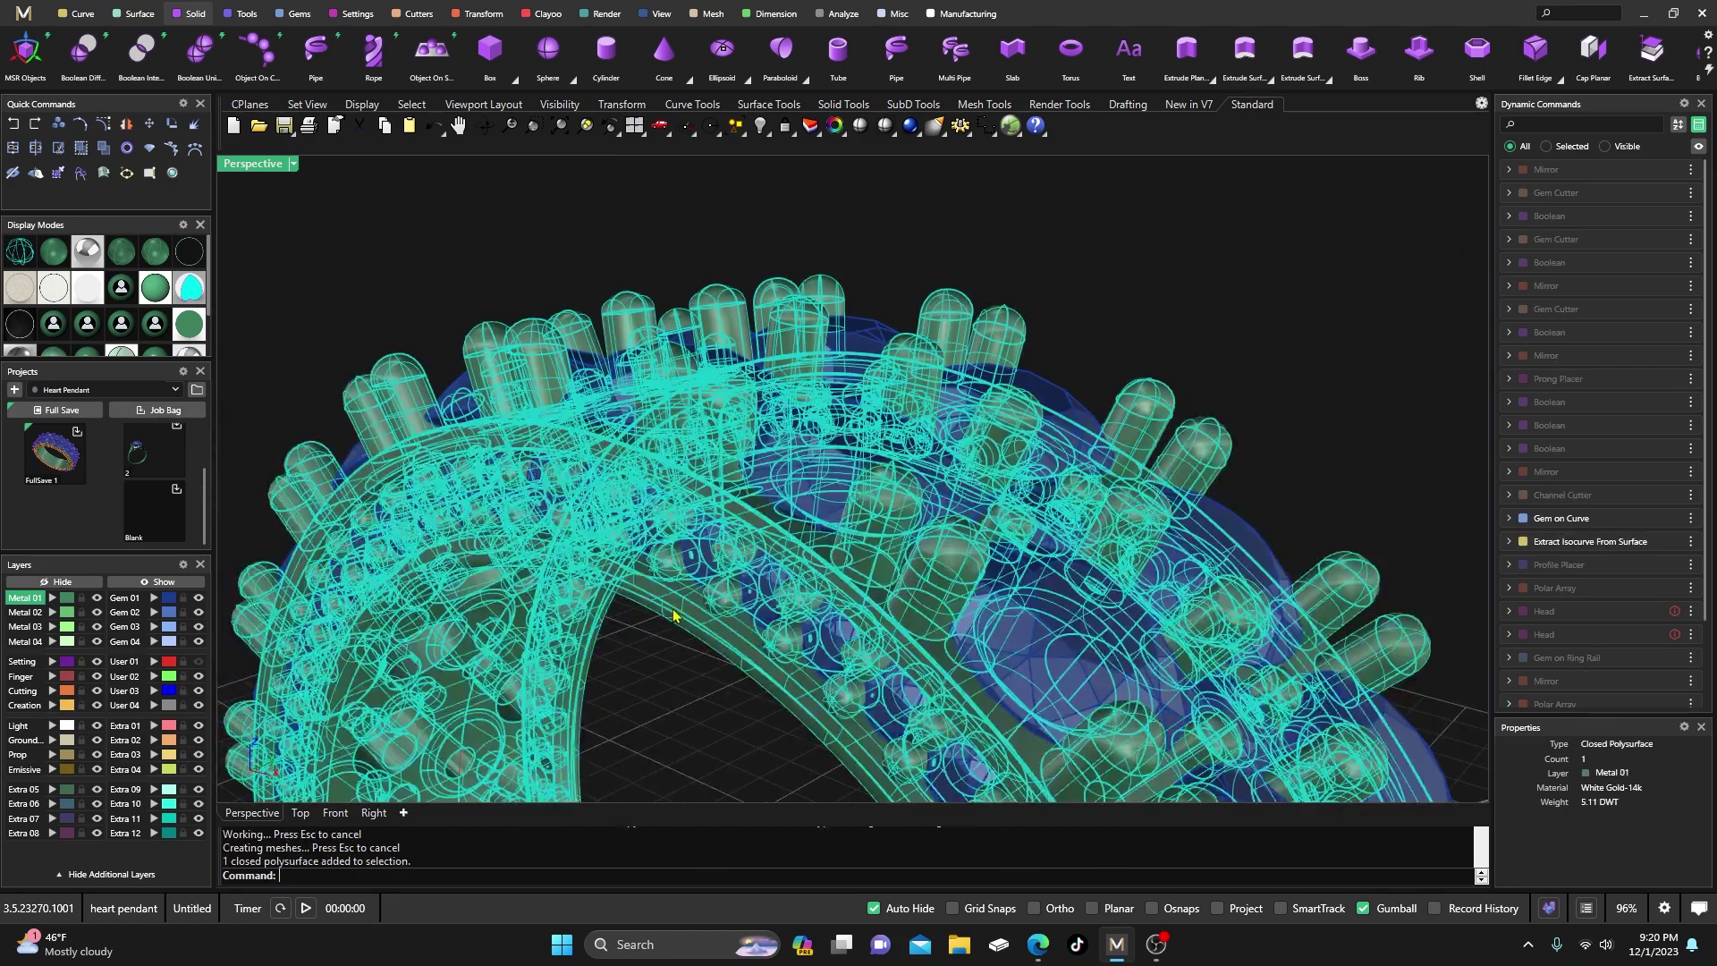
{"action": "left_click", "coordinate": [891, 220]}
{"action": "right_click_drag", "start_coordinate": [778, 277], "coordinate": [722, 491]}
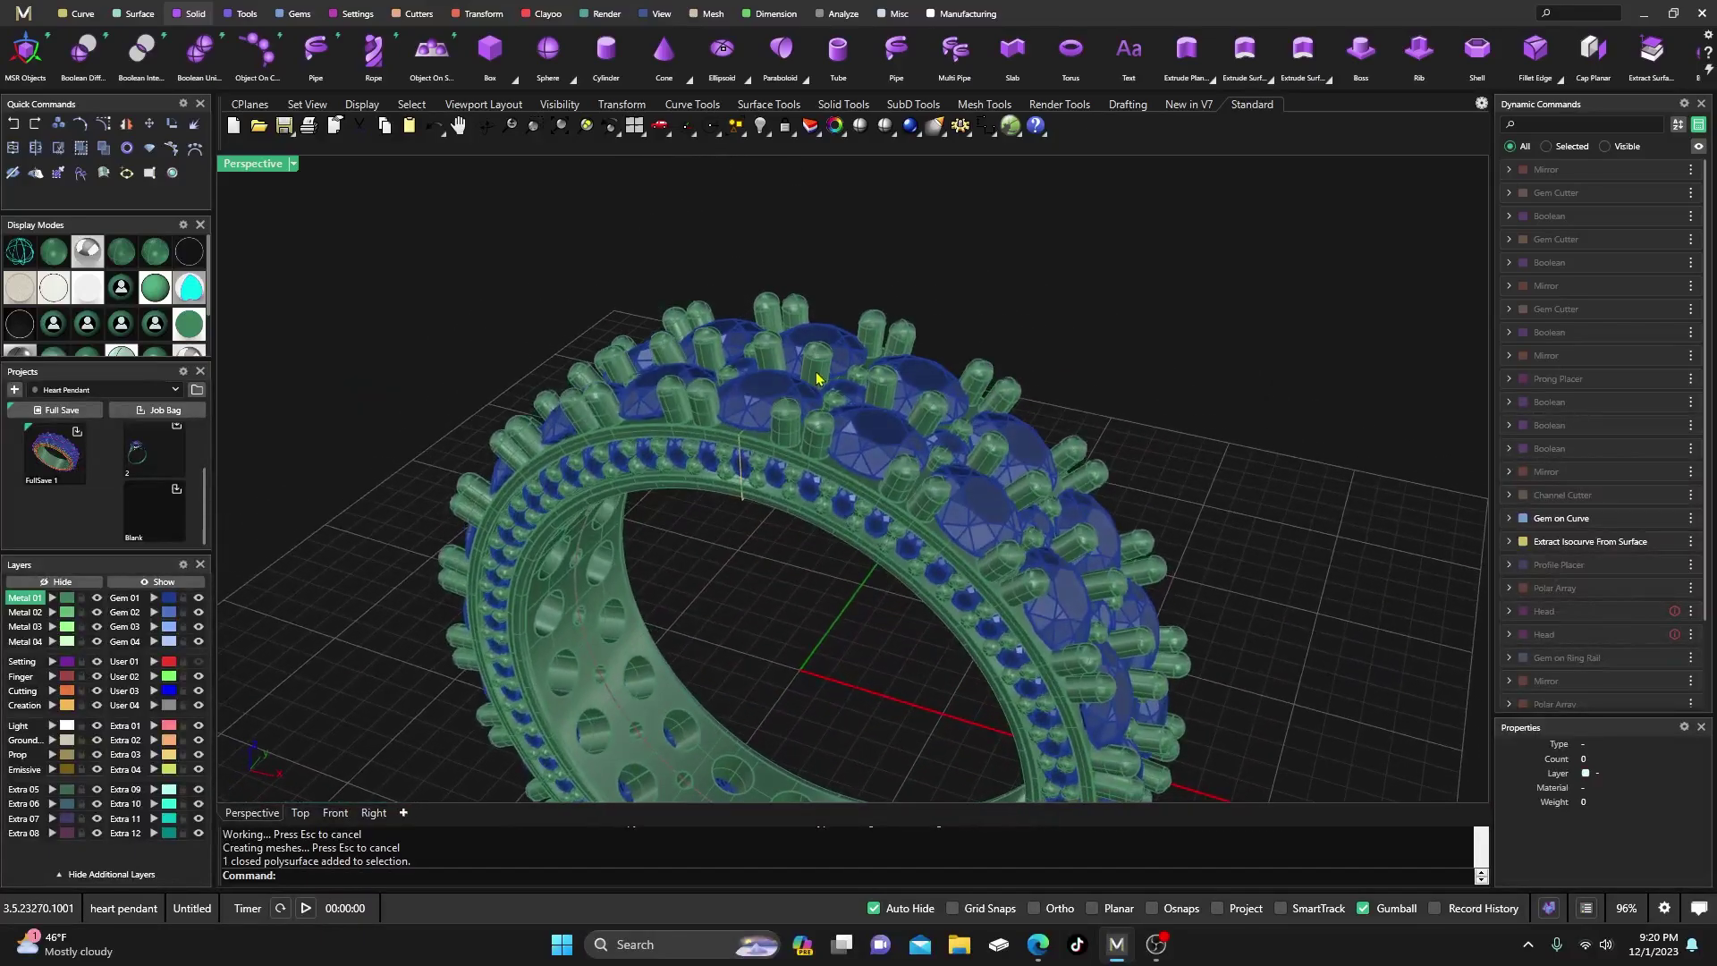
{"action": "scroll", "coordinate": [702, 518], "scroll_direction": "up", "scroll_amount": 5}
{"action": "right_click_drag", "start_coordinate": [749, 553], "coordinate": [718, 403]}
{"action": "scroll", "coordinate": [682, 433], "scroll_direction": "up", "scroll_amount": 2}
{"action": "right_click_drag", "start_coordinate": [694, 513], "coordinate": [708, 554]}
{"action": "scroll", "coordinate": [708, 554], "scroll_direction": "down", "scroll_amount": 3}
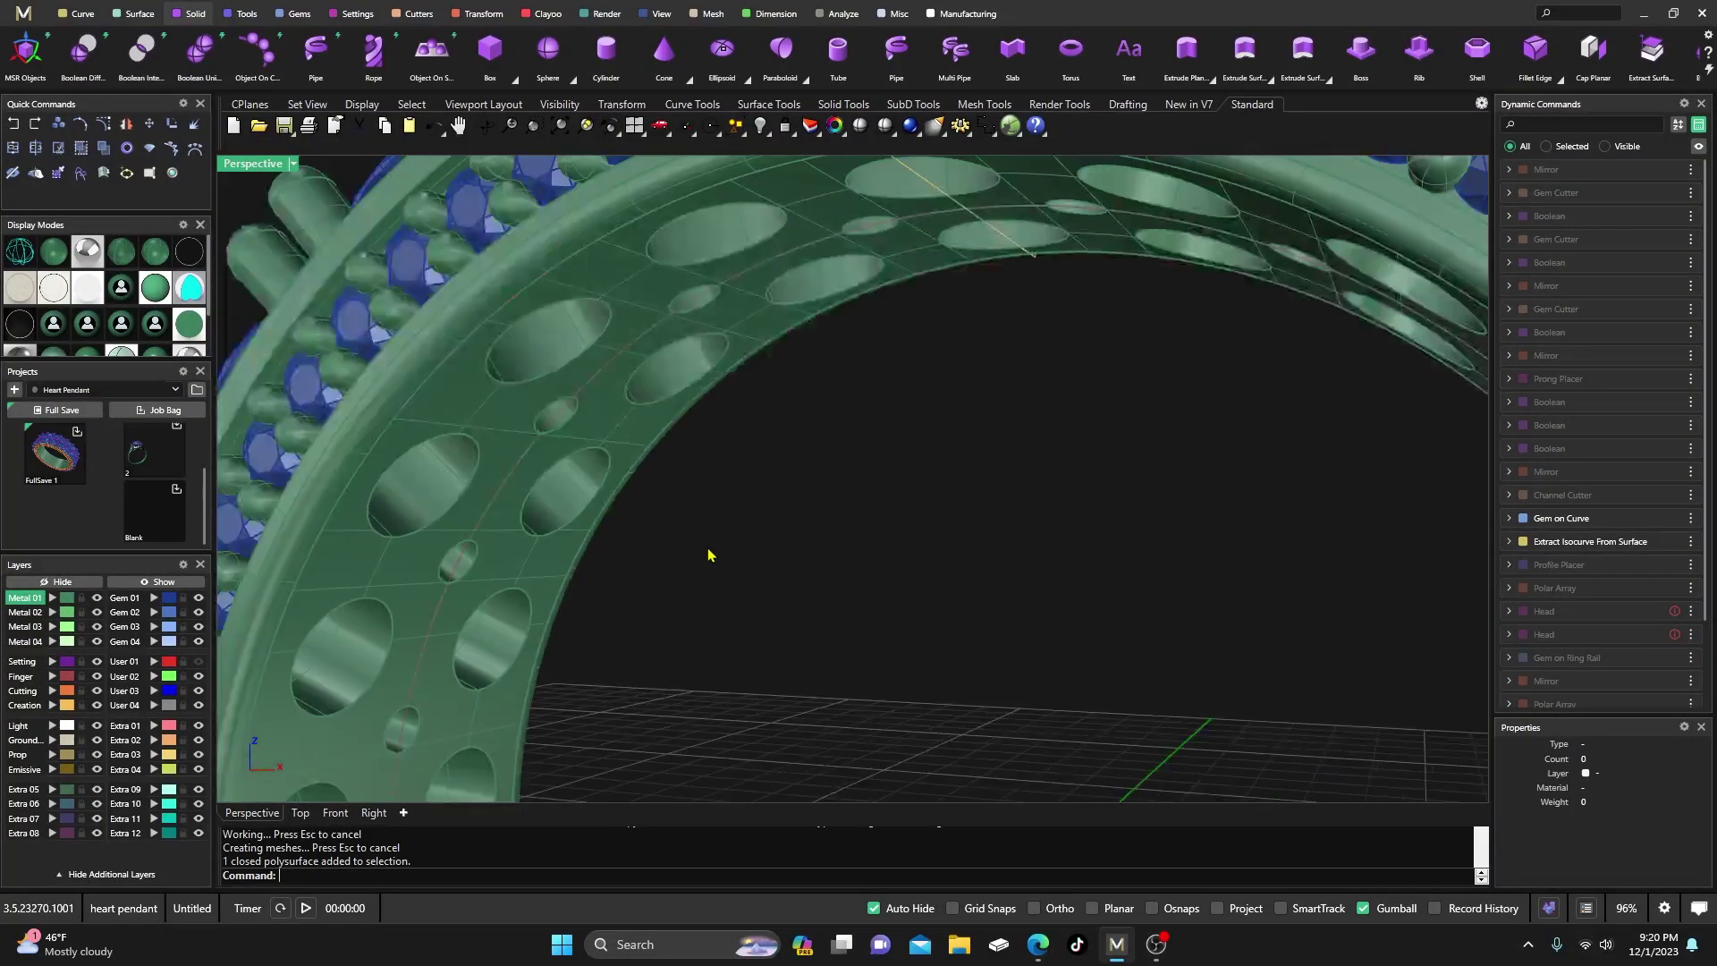
- Start an edge blend with radius 0.3 and pick the rims of two facing large holes and the small hole beside them inside the band
{"action": "key", "text": "ctrl+b"}
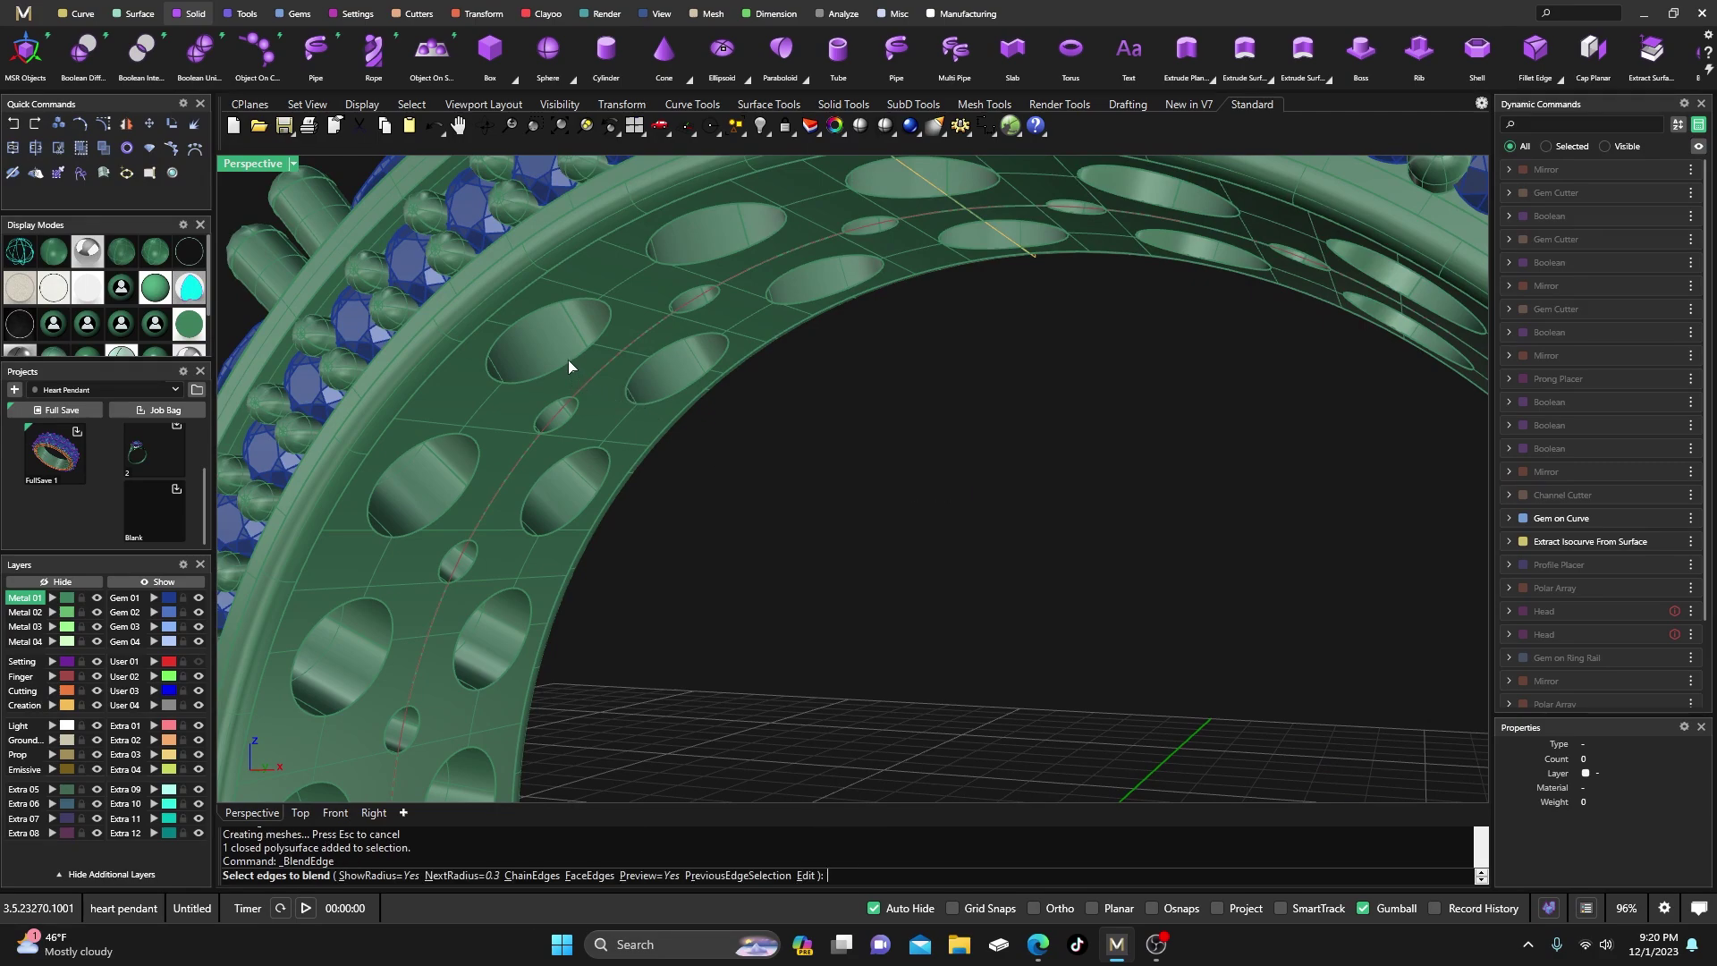
{"action": "left_click", "coordinate": [1556, 80]}
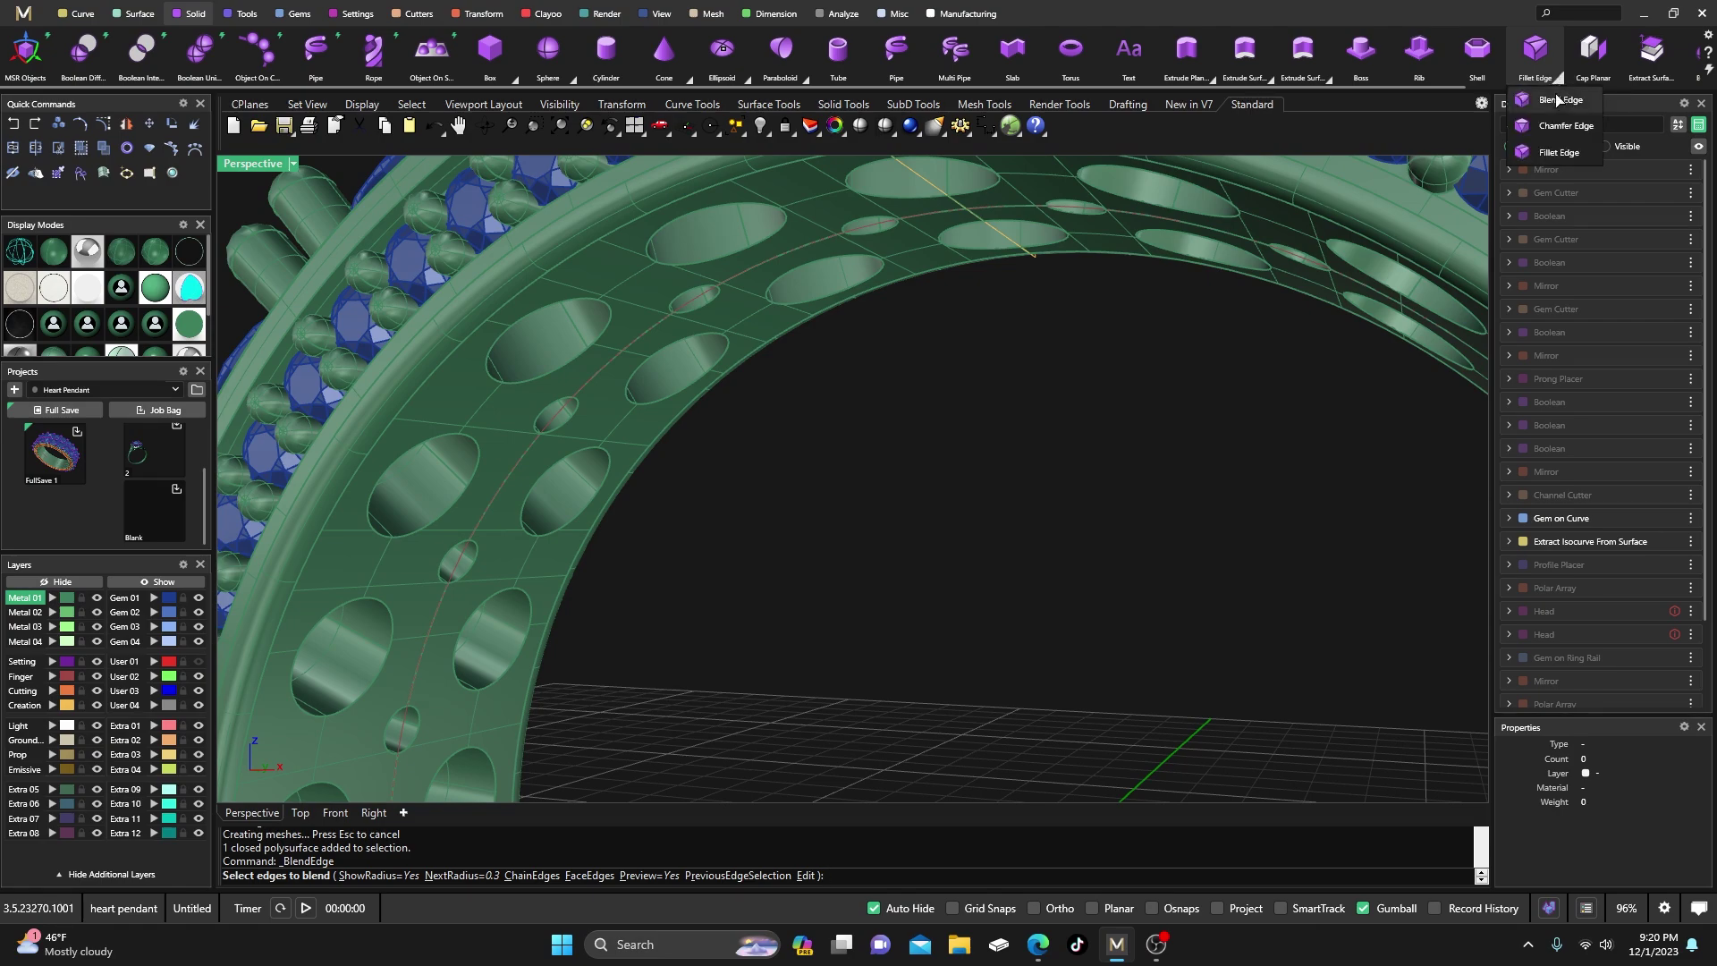
{"action": "left_click", "coordinate": [597, 346]}
{"action": "left_click", "coordinate": [596, 345]}
{"action": "left_click", "coordinate": [642, 400]}
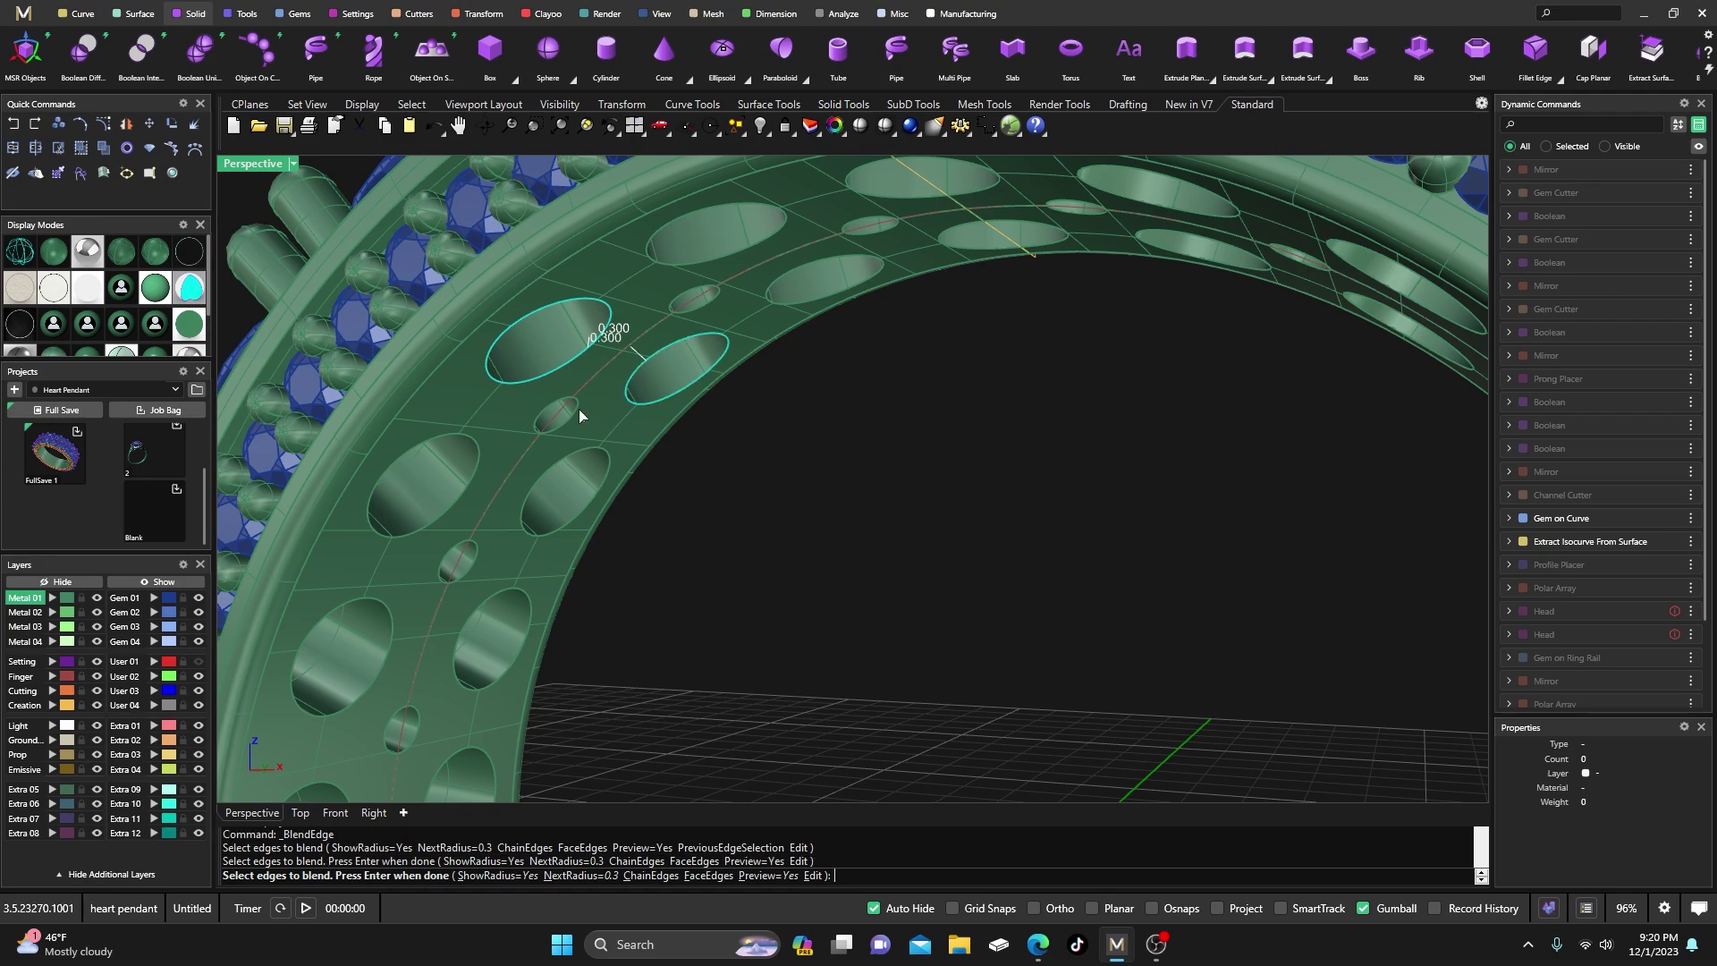
{"action": "left_click", "coordinate": [573, 413]}
{"action": "left_click", "coordinate": [565, 421]}
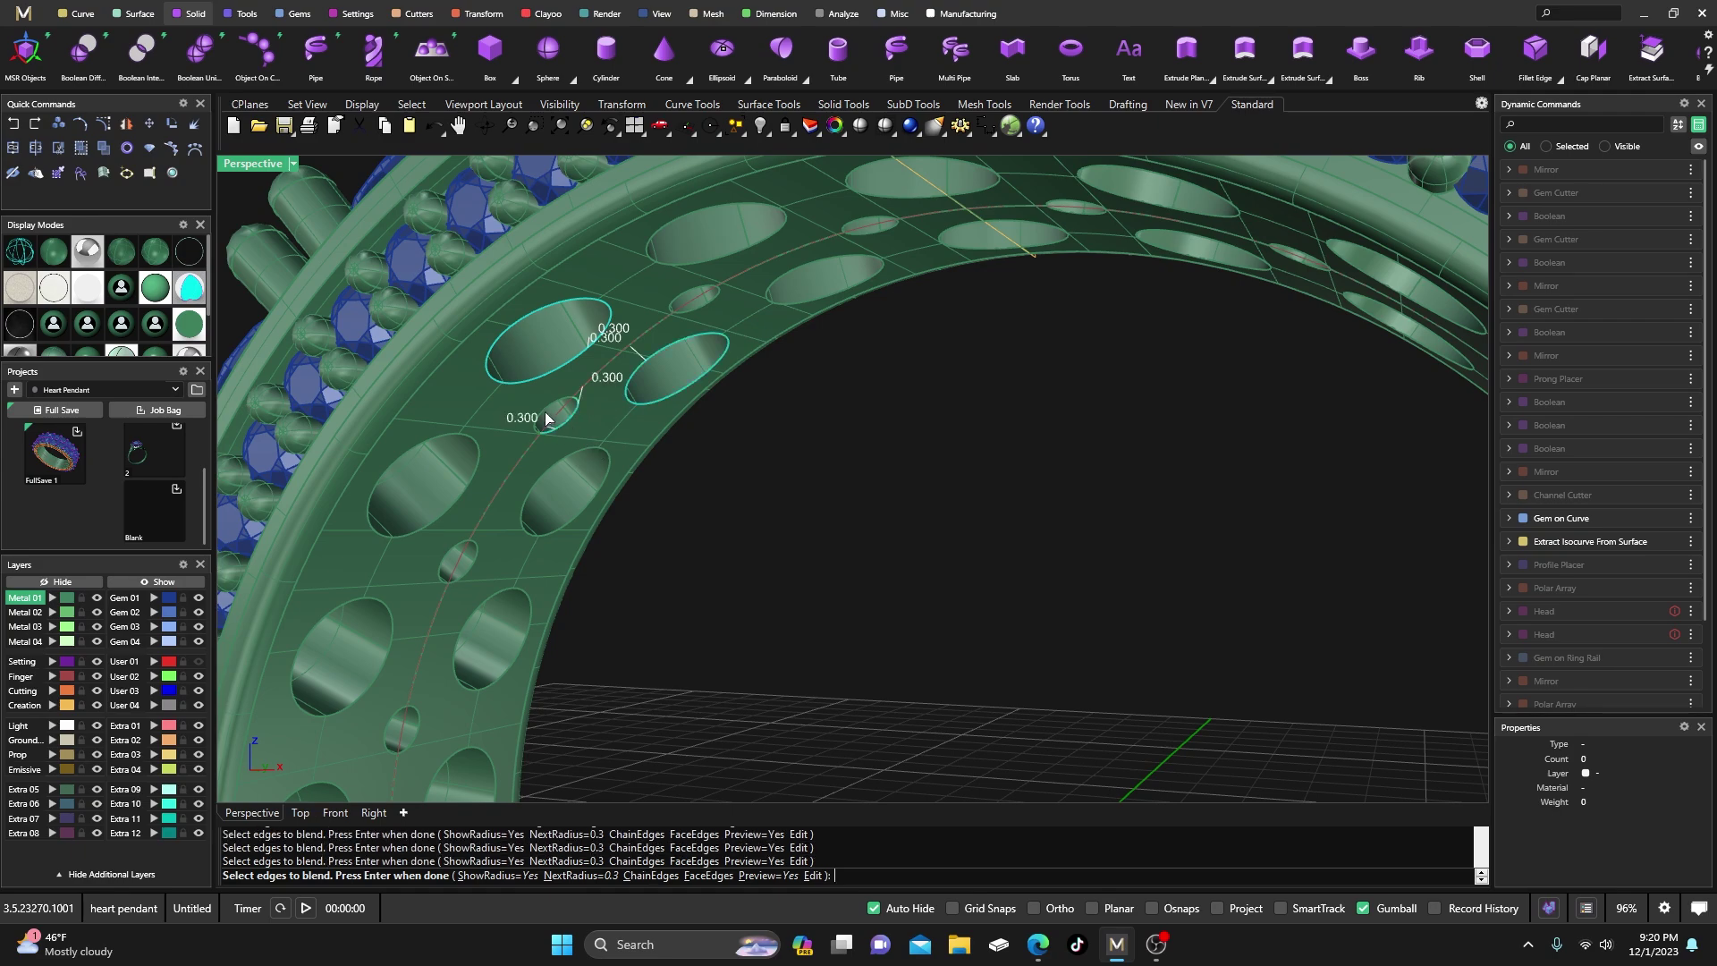
- Add the rims of the next two pairs of large inner holes and the small hole between them to the 0.3 blend
{"action": "left_click", "coordinate": [593, 473]}
{"action": "left_click", "coordinate": [469, 469]}
{"action": "left_click", "coordinate": [470, 551]}
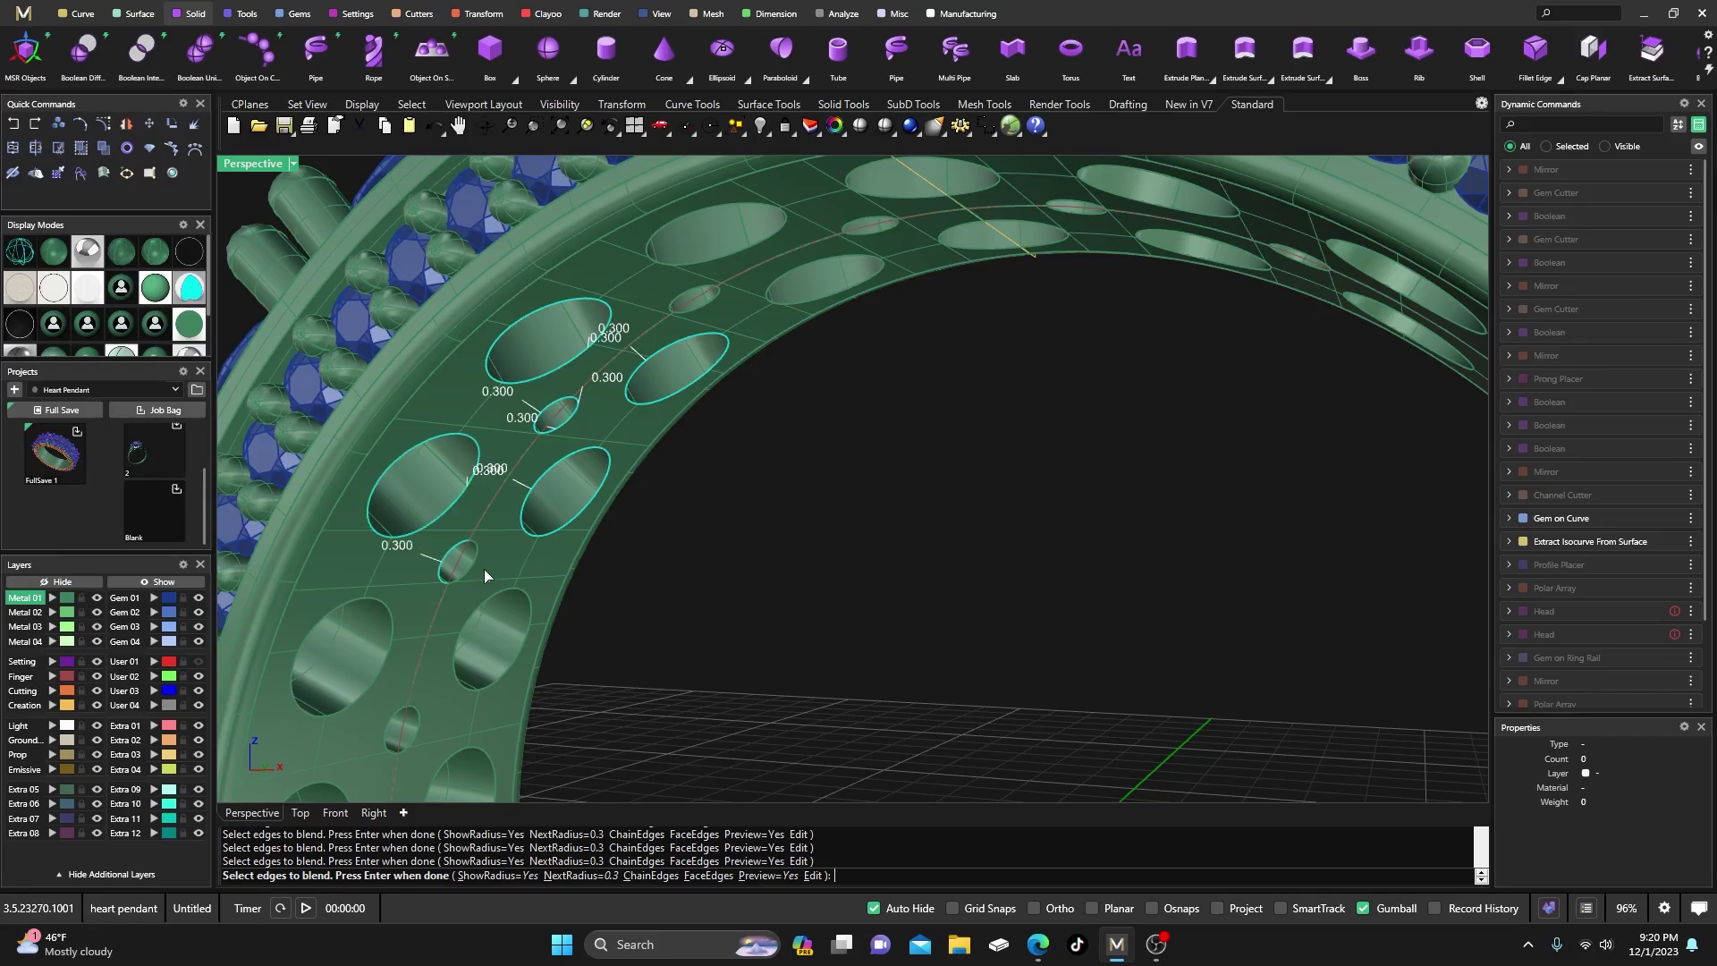
{"action": "left_click", "coordinate": [494, 607]}
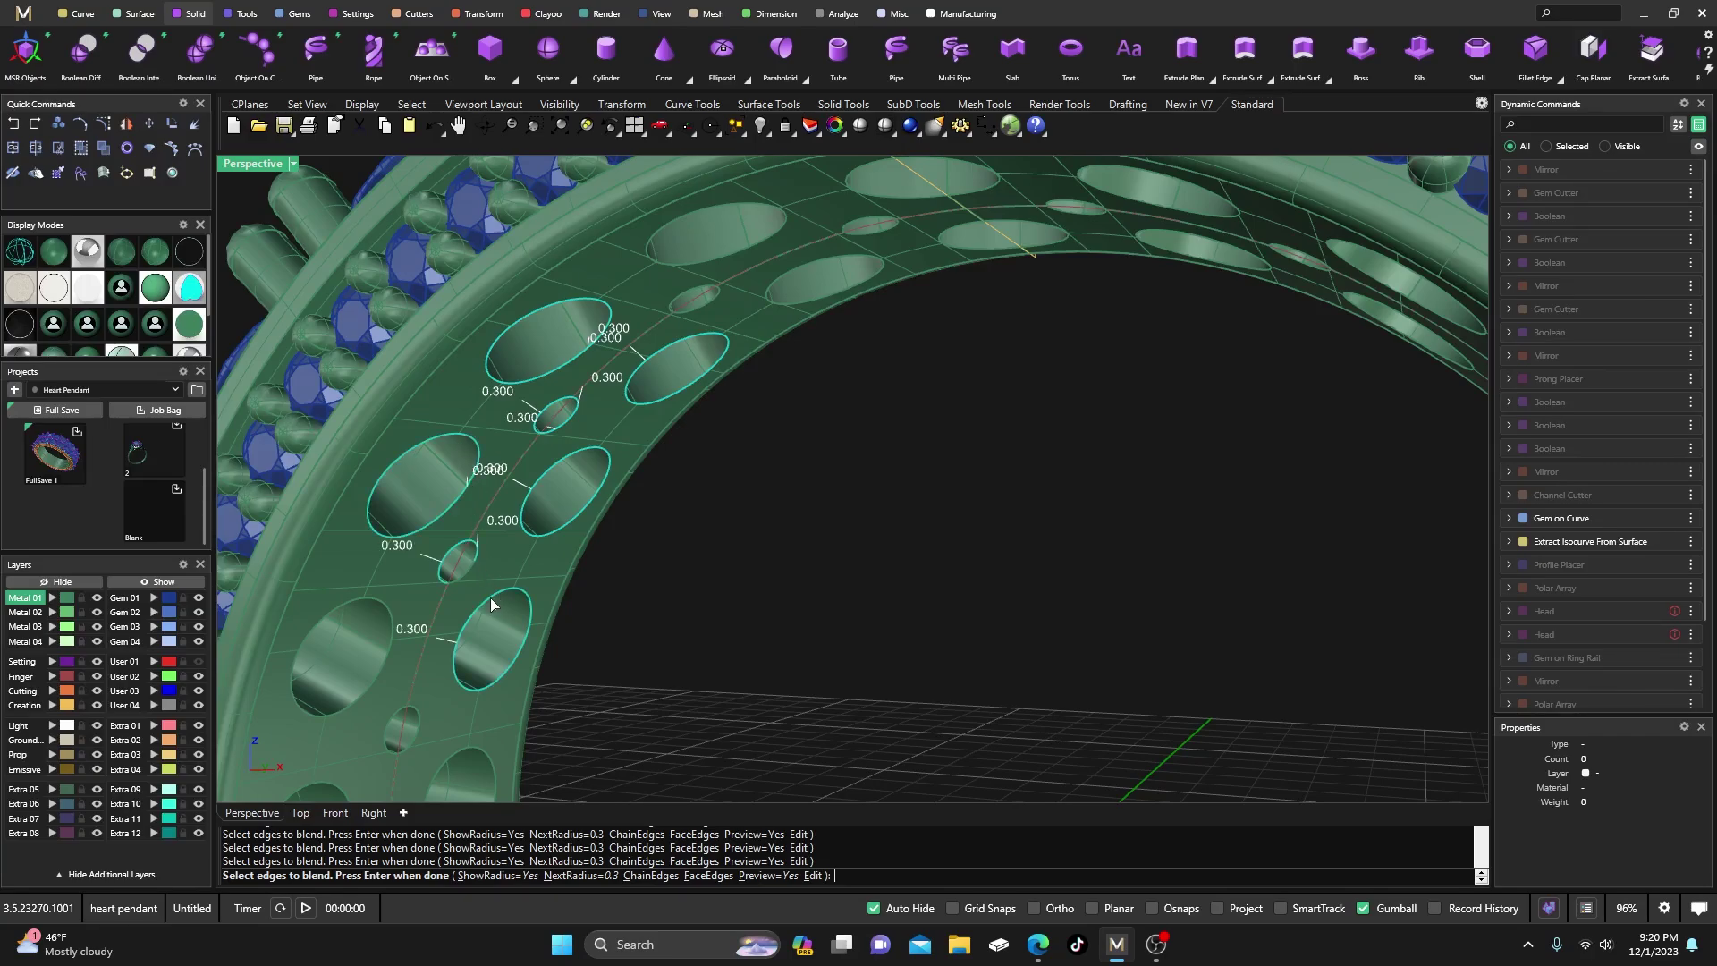
{"action": "left_click", "coordinate": [372, 611]}
- Extend the blend selection down the band's inner wall with one more small hole and its following pair of large holes
{"action": "scroll", "coordinate": [429, 626], "scroll_direction": "down", "scroll_amount": 5}
{"action": "scroll", "coordinate": [443, 626], "scroll_direction": "up", "scroll_amount": 5}
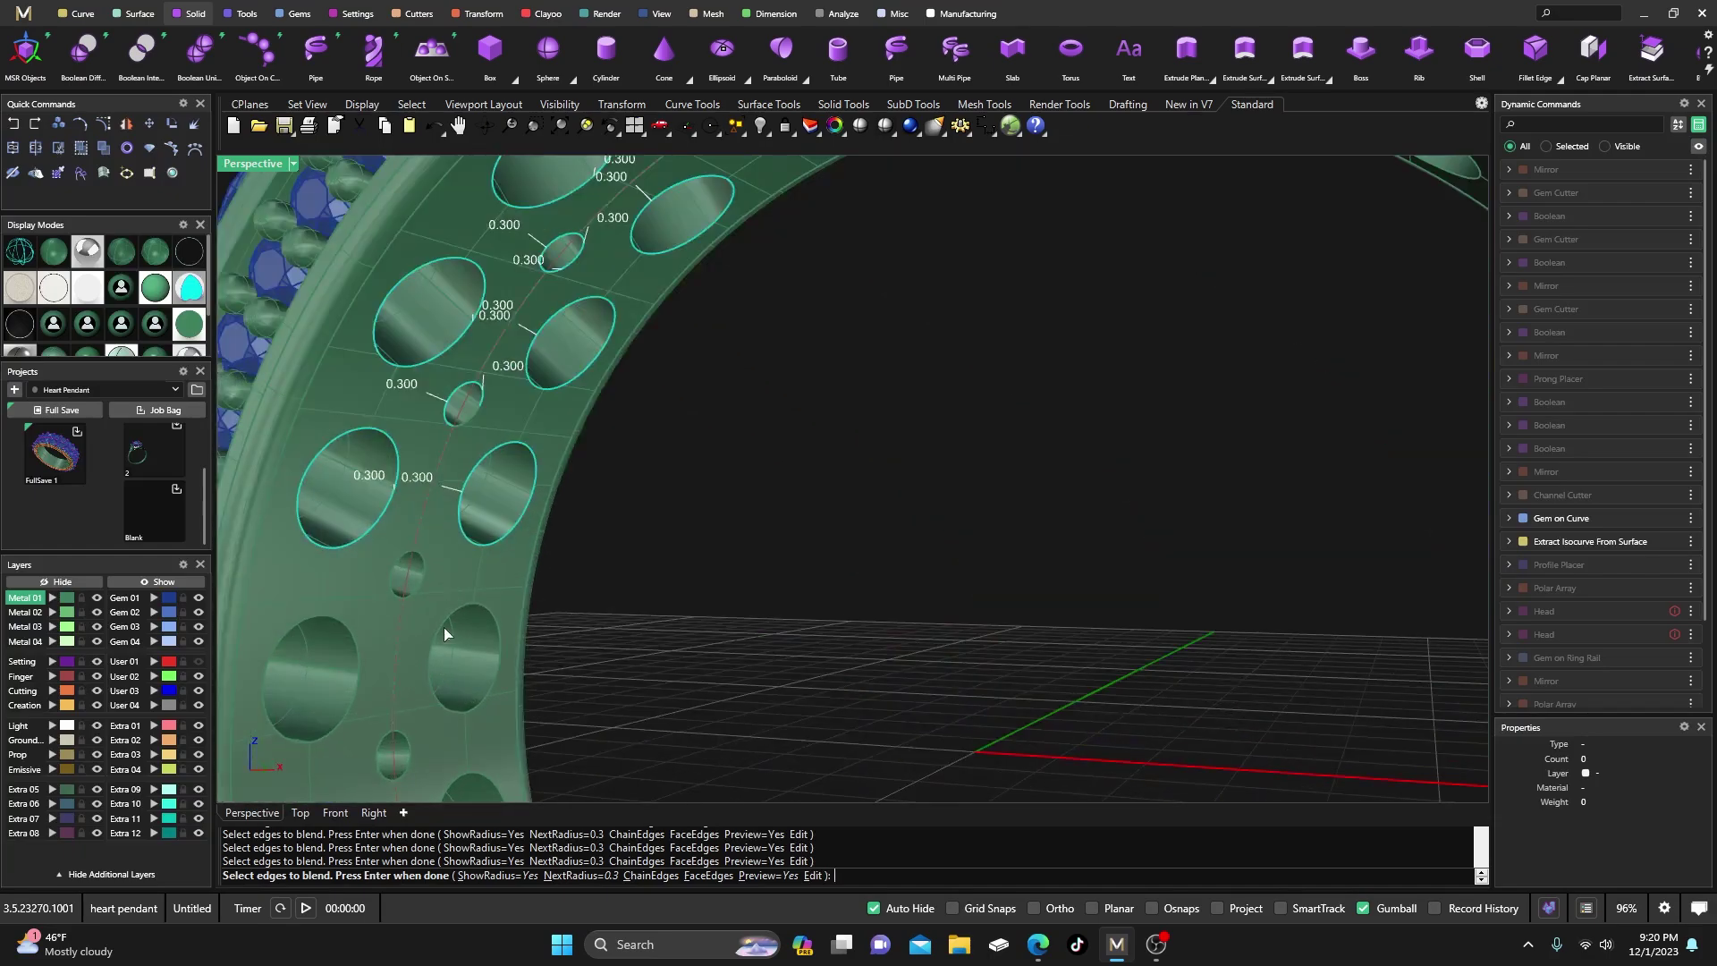
{"action": "left_click", "coordinate": [440, 617]}
{"action": "left_click", "coordinate": [396, 572]}
{"action": "left_click", "coordinate": [417, 589]}
{"action": "left_click", "coordinate": [339, 634]}
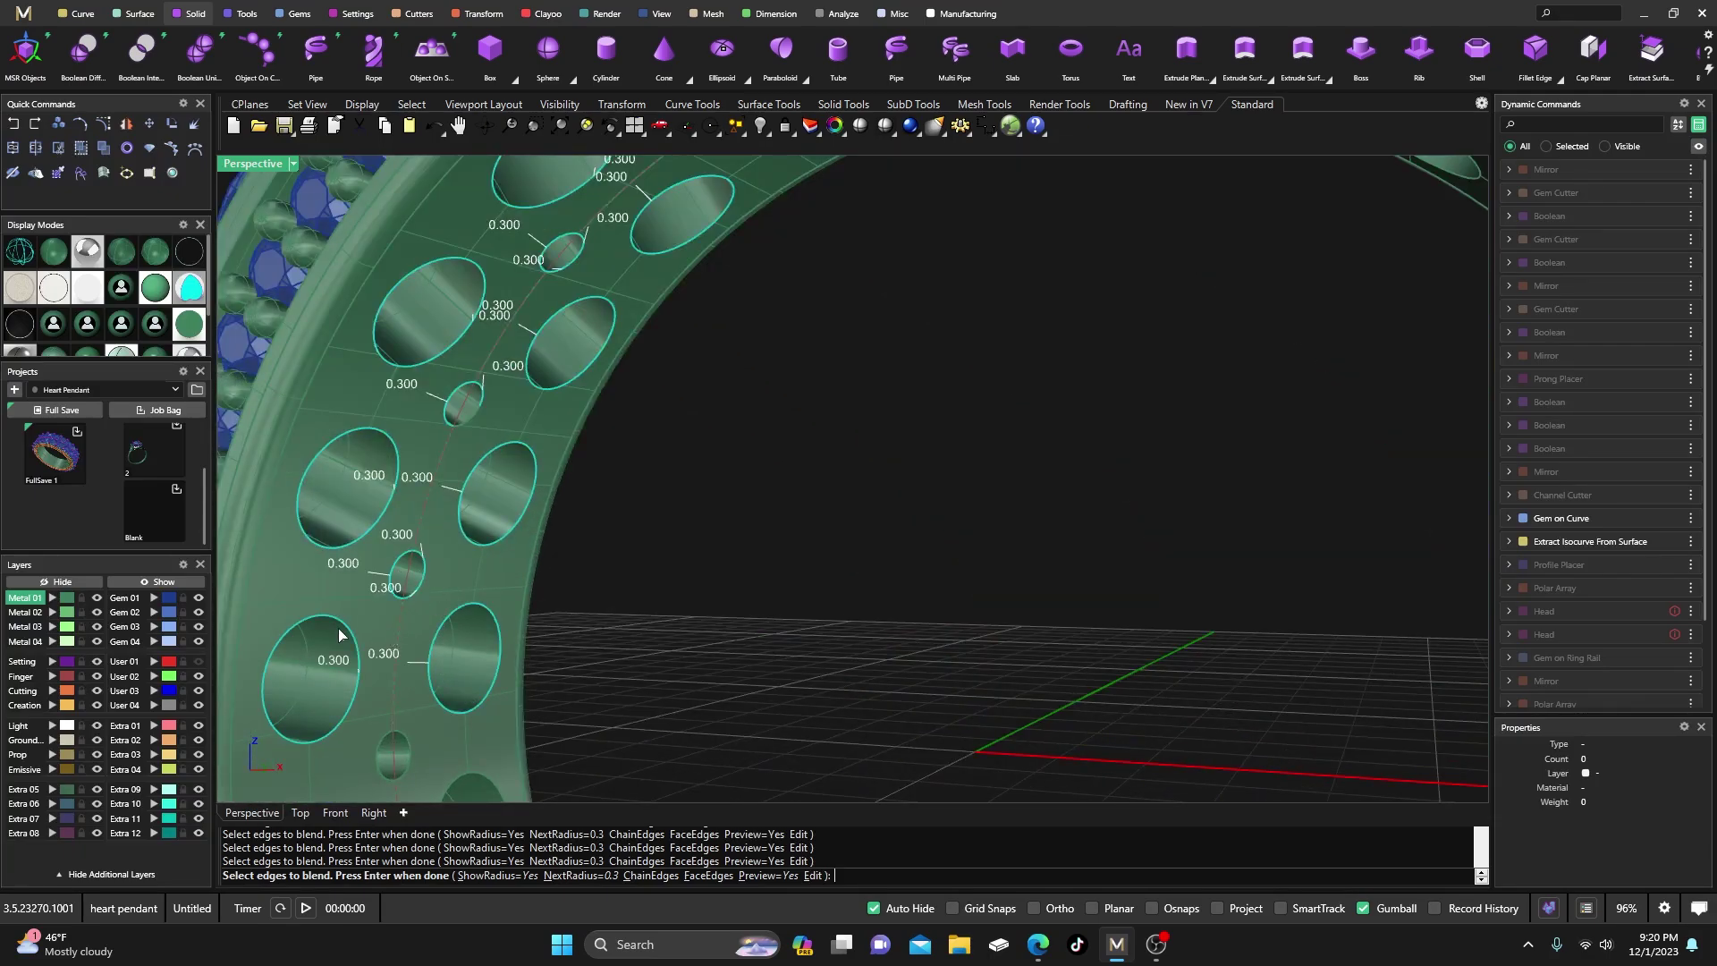
- Include the rims of the following two small holes and two pairs of large holes along the inner wall in the blend
{"action": "scroll", "coordinate": [416, 659], "scroll_direction": "down", "scroll_amount": 5}
{"action": "scroll", "coordinate": [454, 676], "scroll_direction": "up", "scroll_amount": 5}
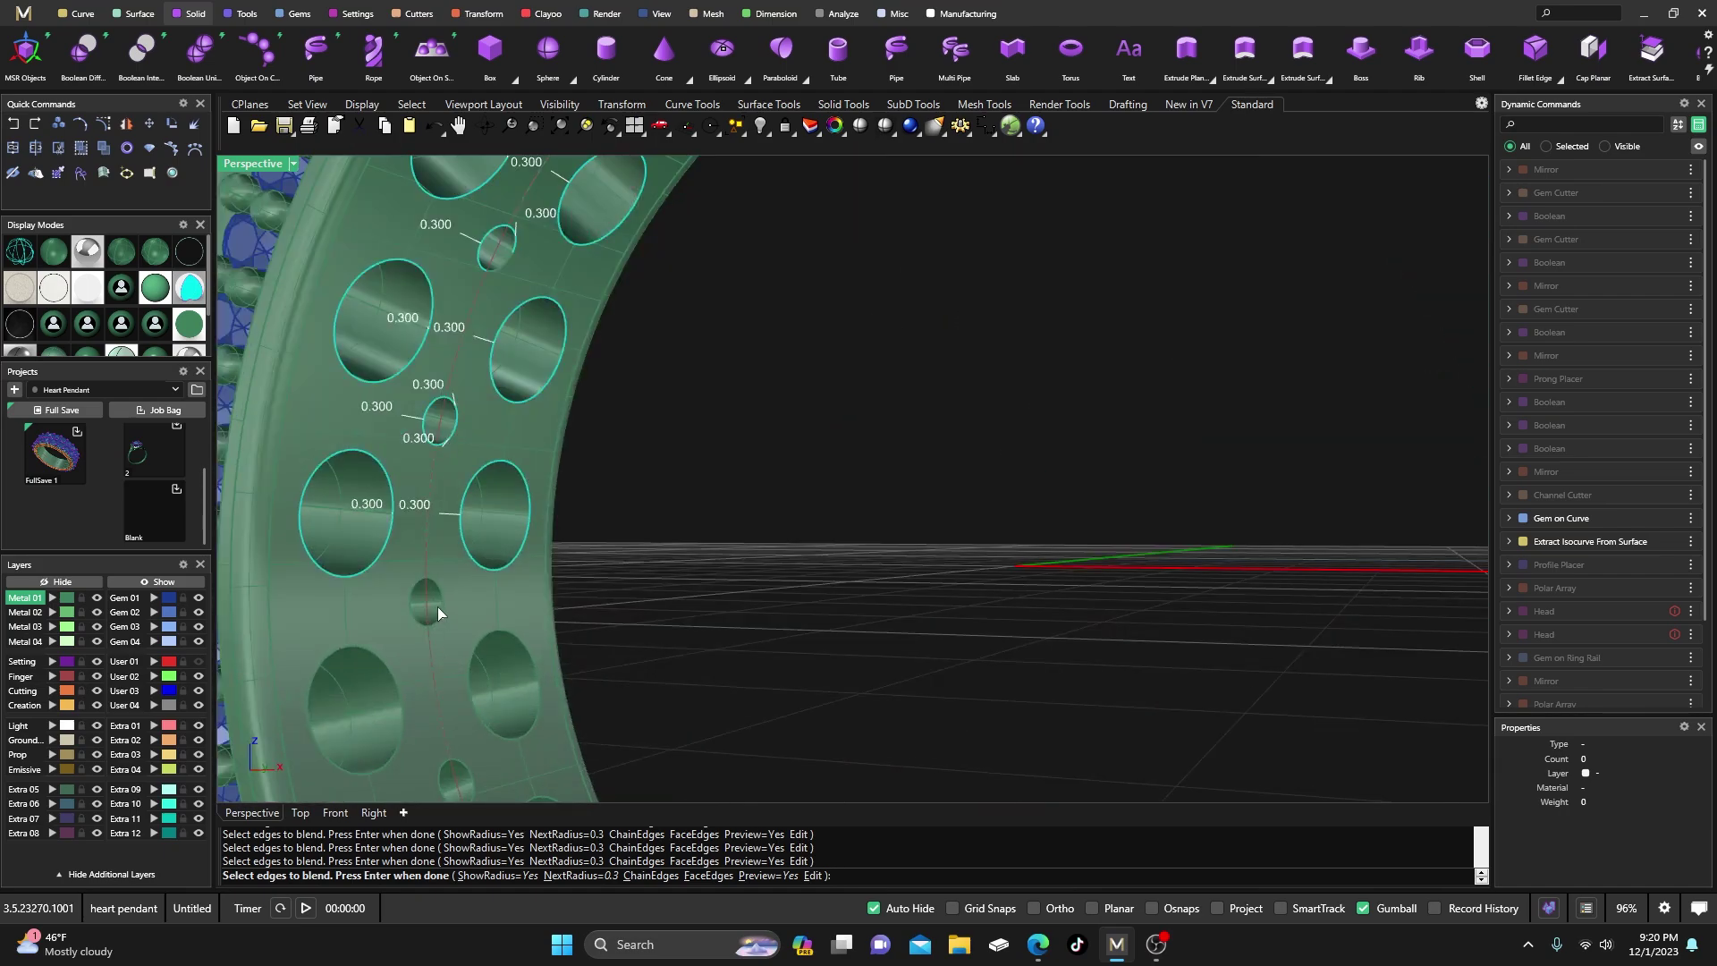
{"action": "left_click", "coordinate": [415, 602]}
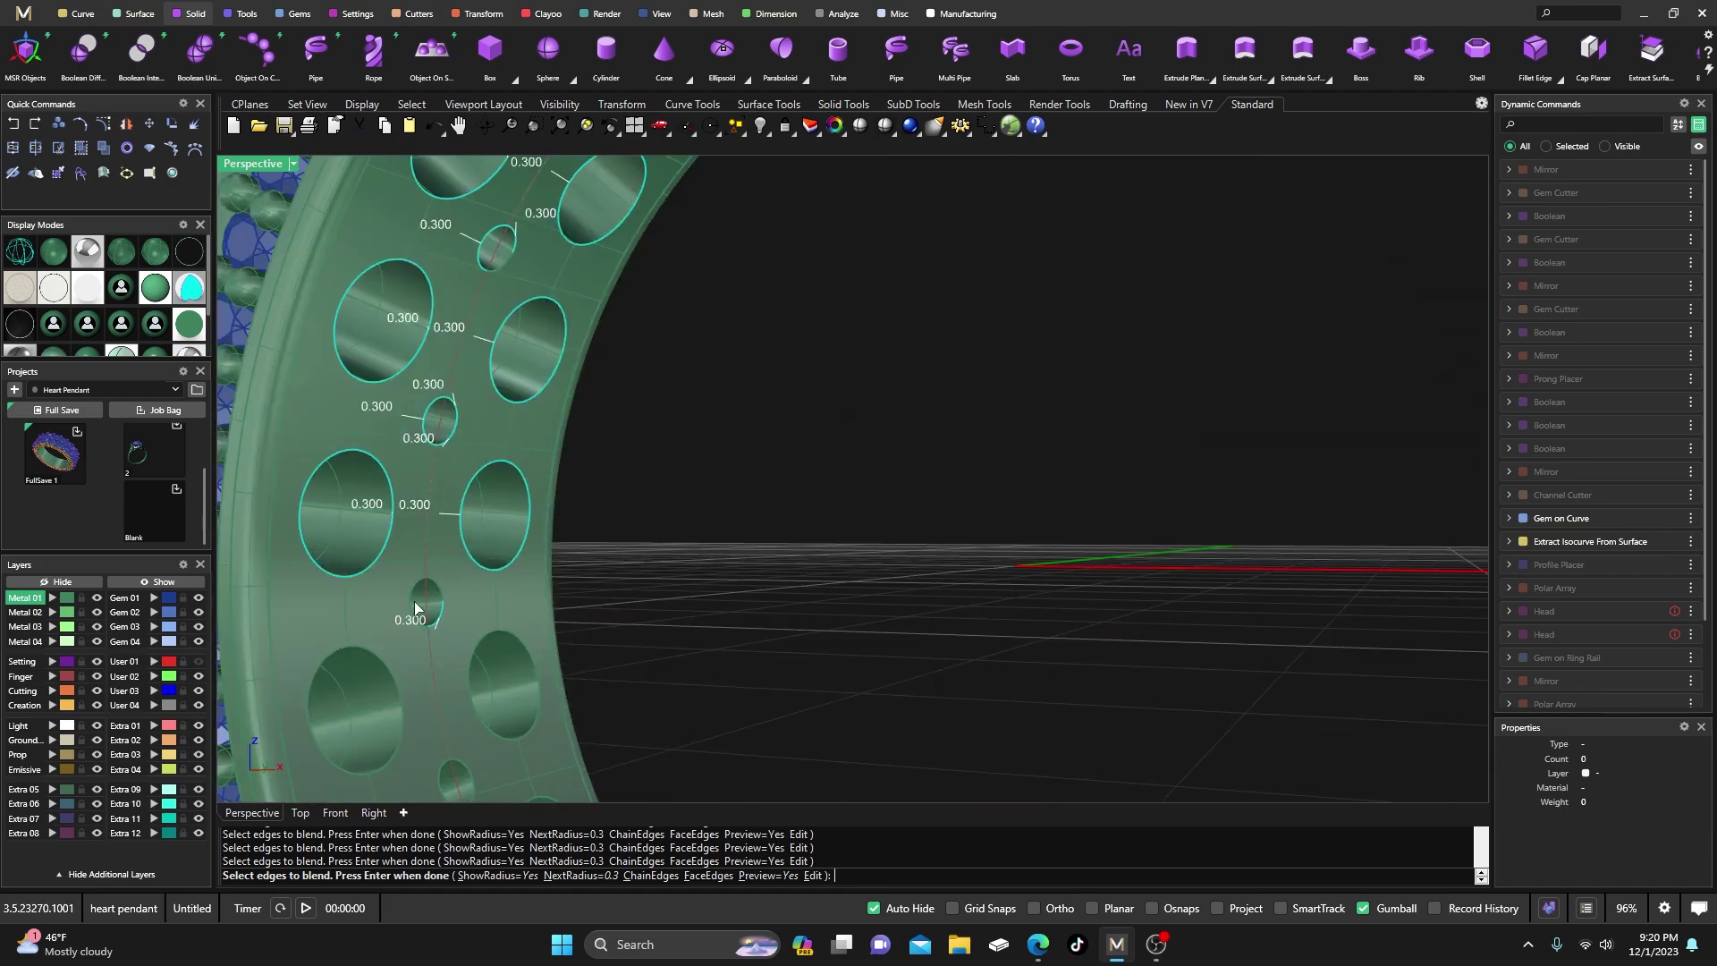
{"action": "left_click", "coordinate": [494, 635]}
{"action": "left_click", "coordinate": [377, 652]}
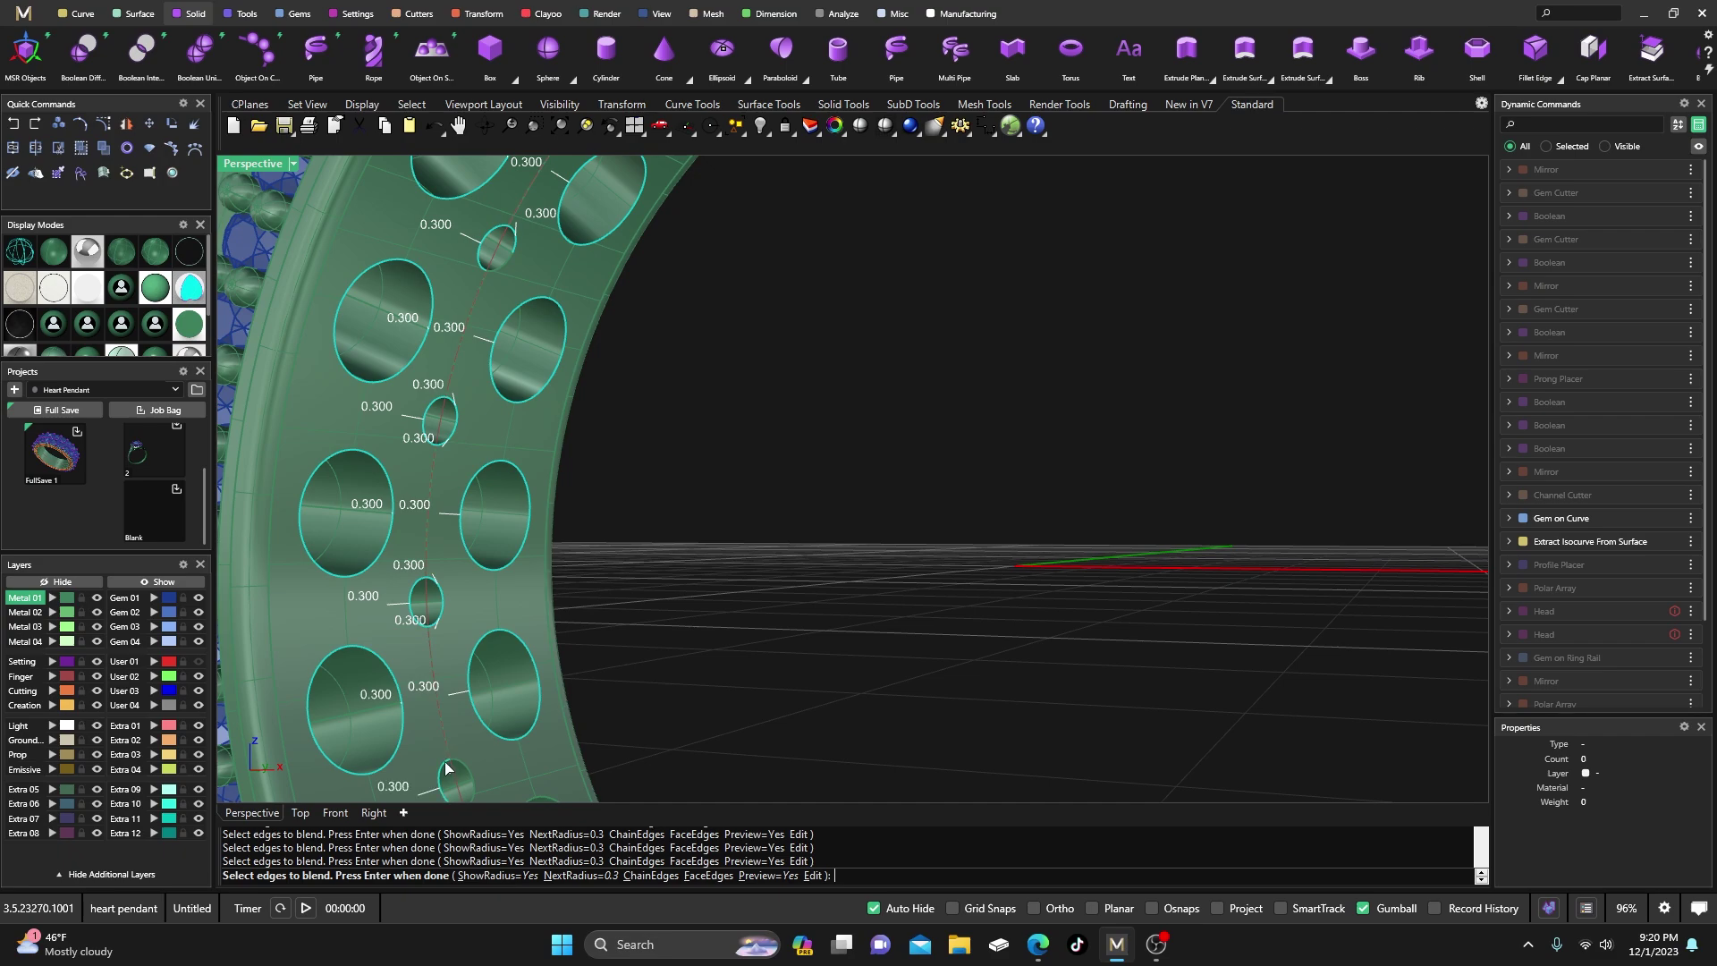
{"action": "scroll", "coordinate": [447, 752], "scroll_direction": "down", "scroll_amount": 5}
{"action": "scroll", "coordinate": [507, 722], "scroll_direction": "up", "scroll_amount": 5}
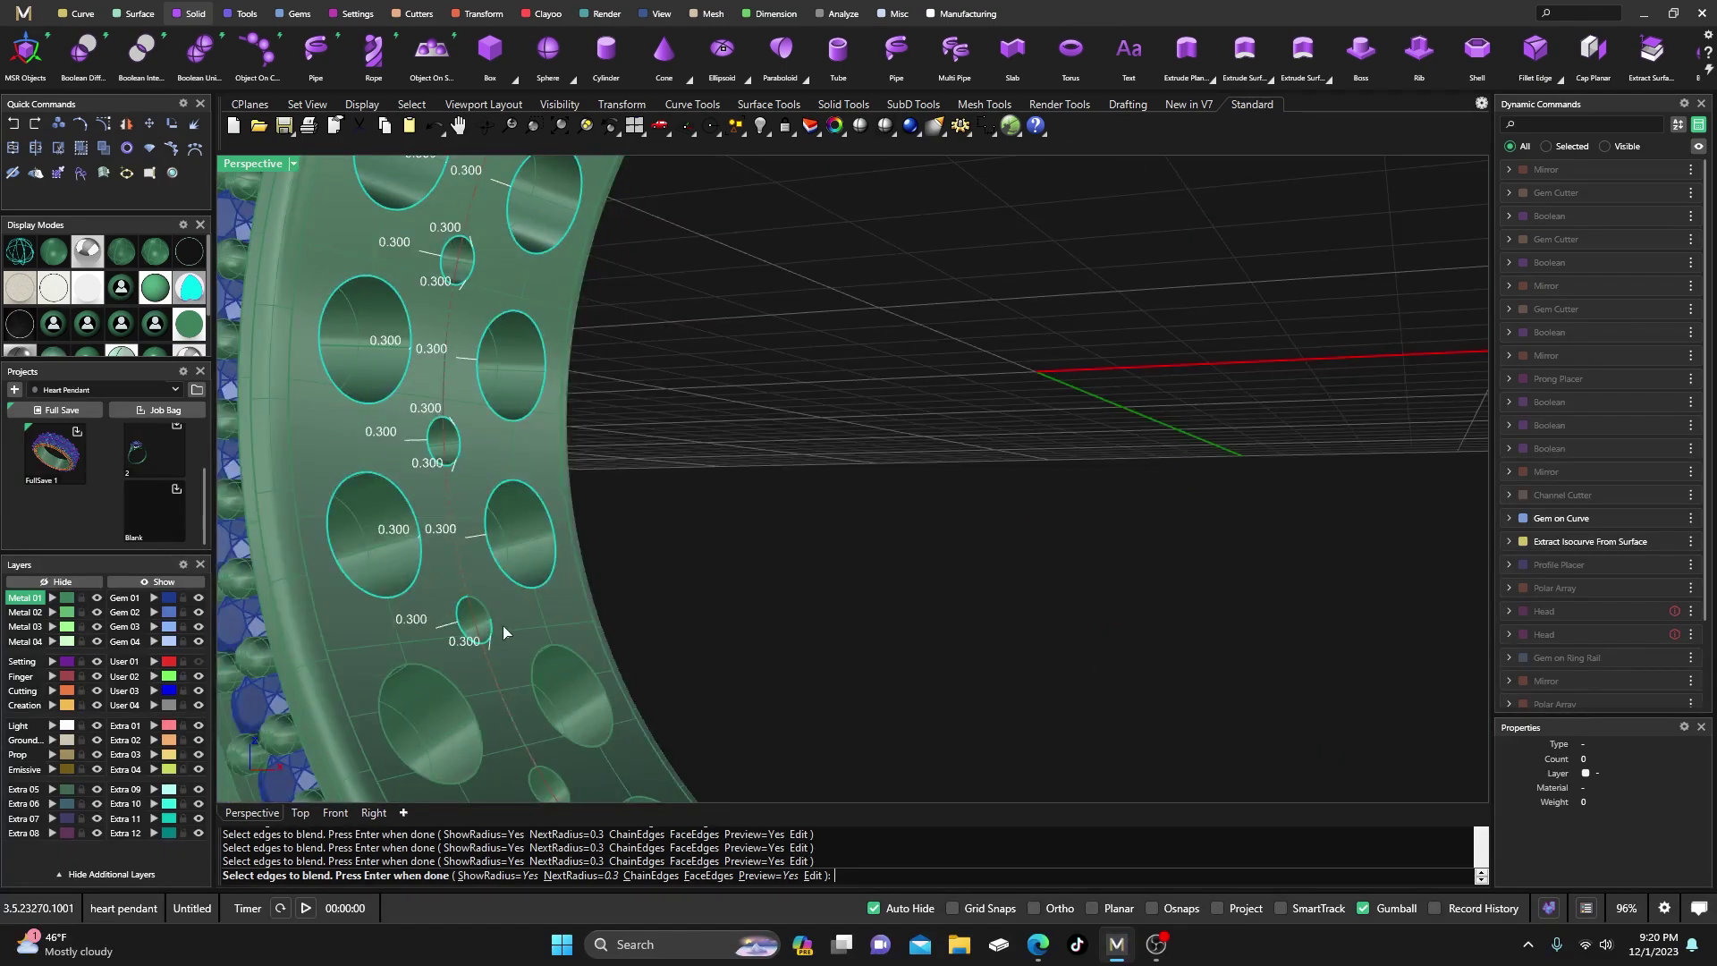
{"action": "left_click", "coordinate": [546, 658]}
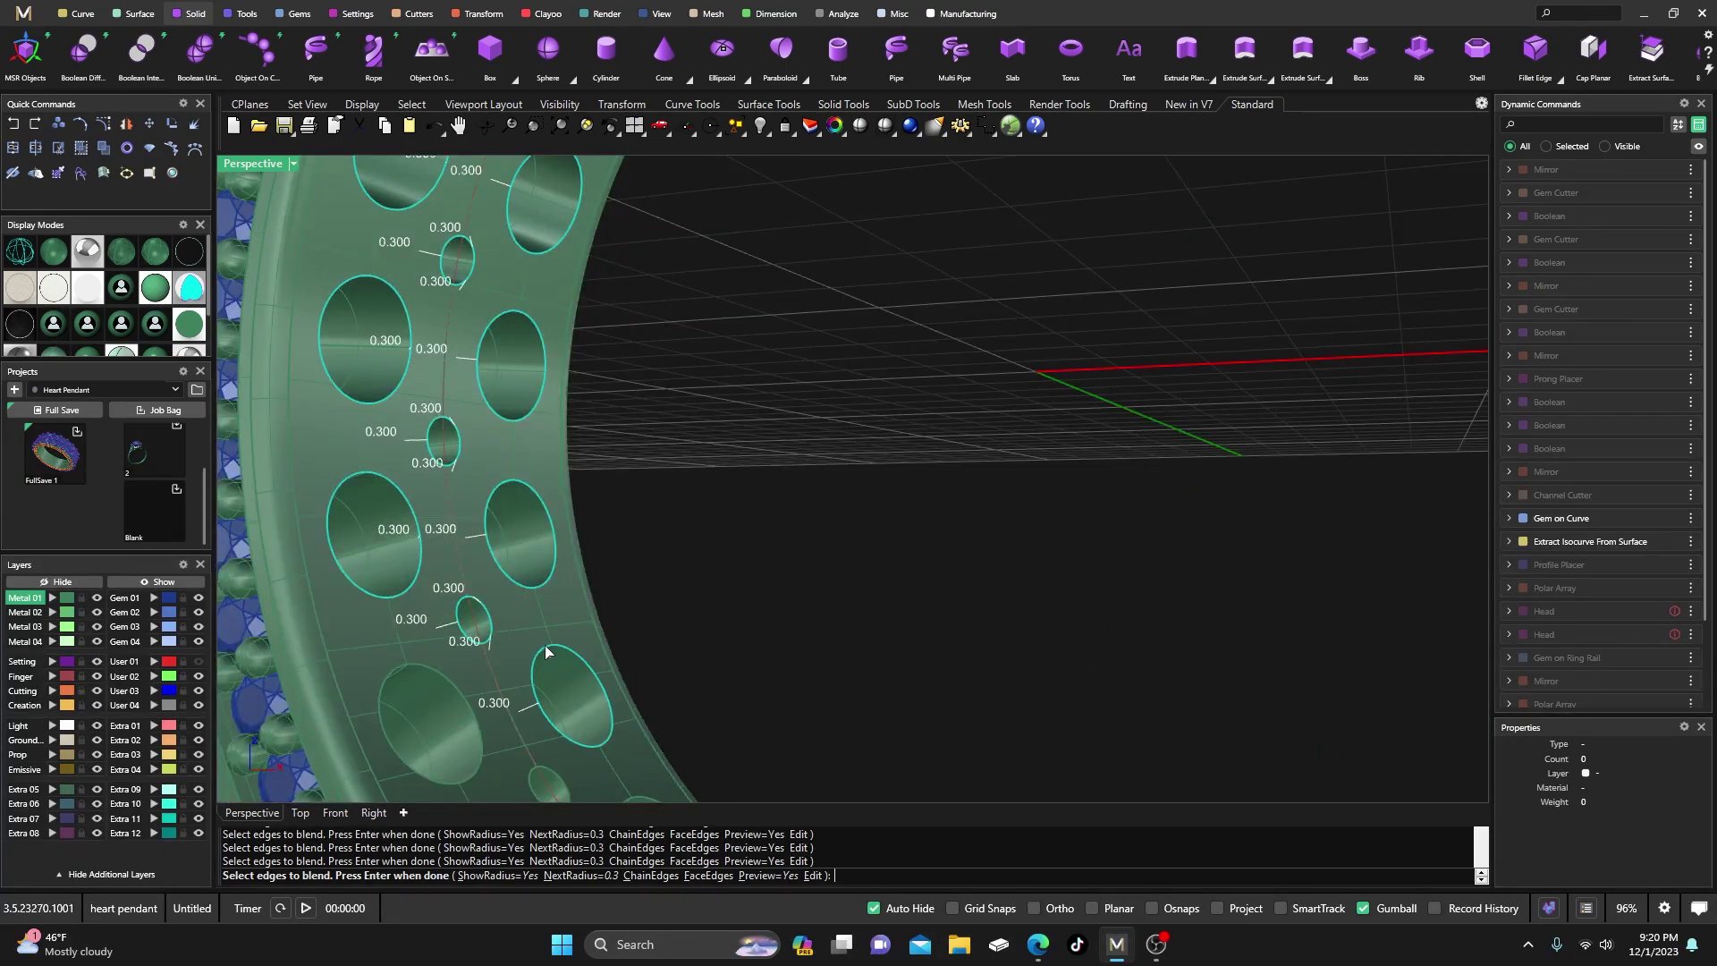
{"action": "left_click", "coordinate": [437, 675]}
- Pick the next two small hole rims and the pair of large hole rims where the inner wall curves toward the band's base
{"action": "scroll", "coordinate": [519, 652], "scroll_direction": "down", "scroll_amount": 4}
{"action": "scroll", "coordinate": [531, 703], "scroll_direction": "up", "scroll_amount": 5}
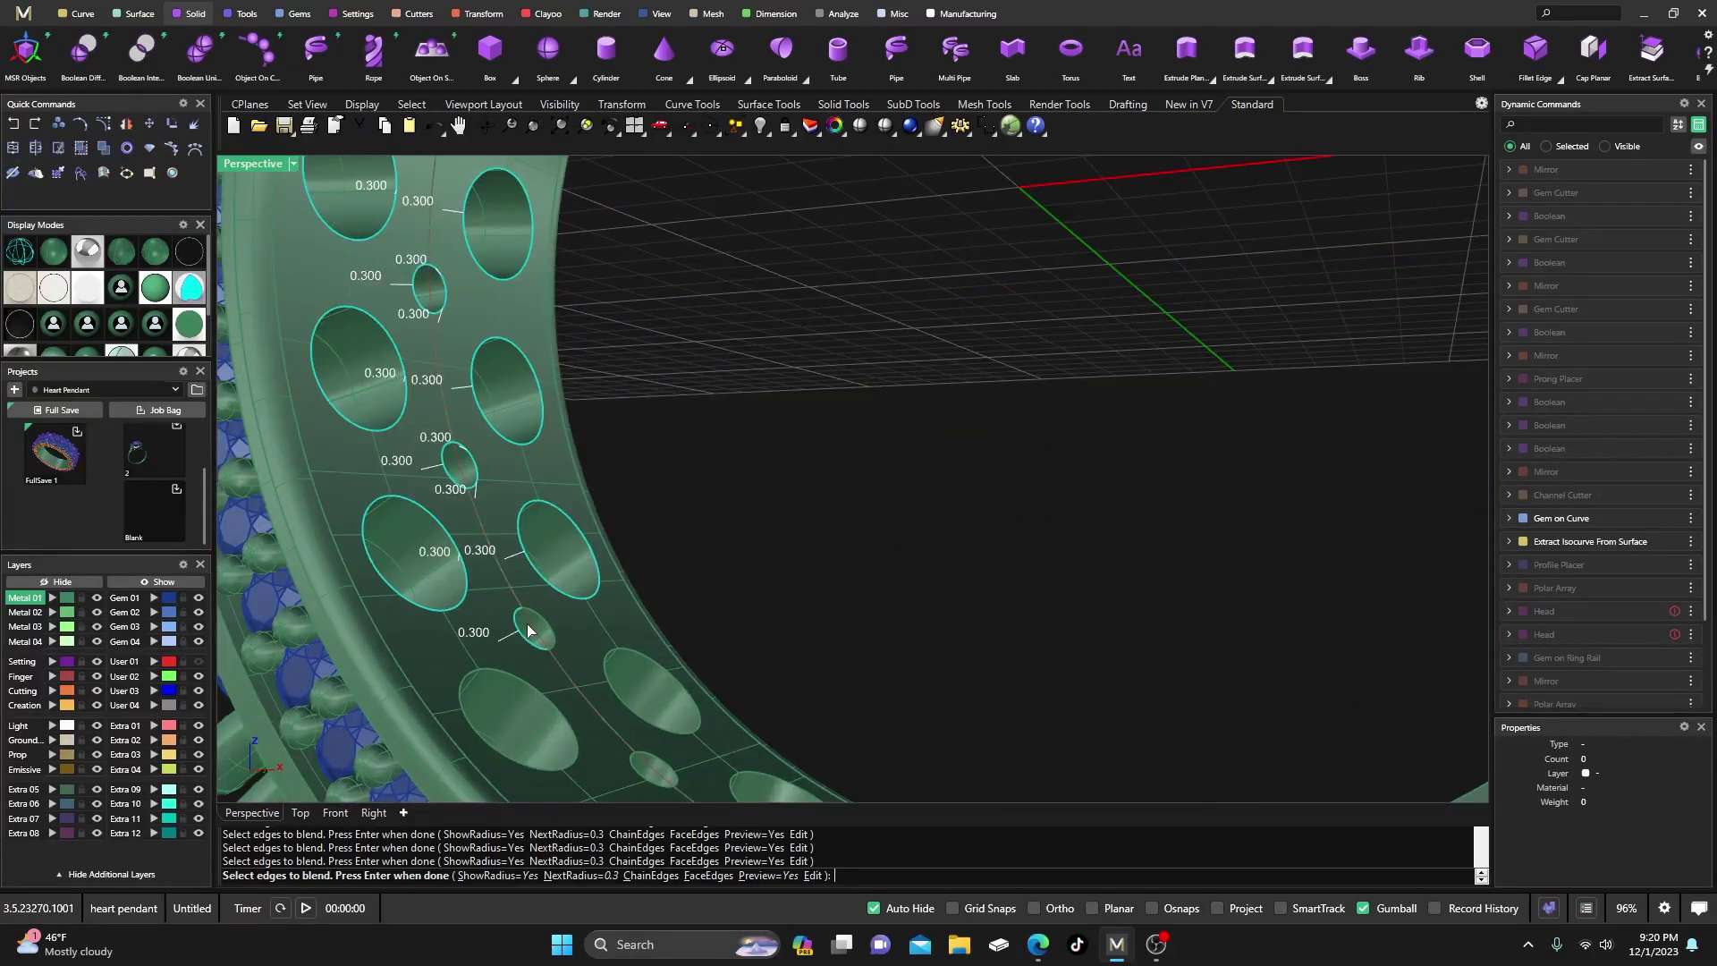
{"action": "left_click", "coordinate": [554, 638]}
{"action": "left_click", "coordinate": [534, 679]}
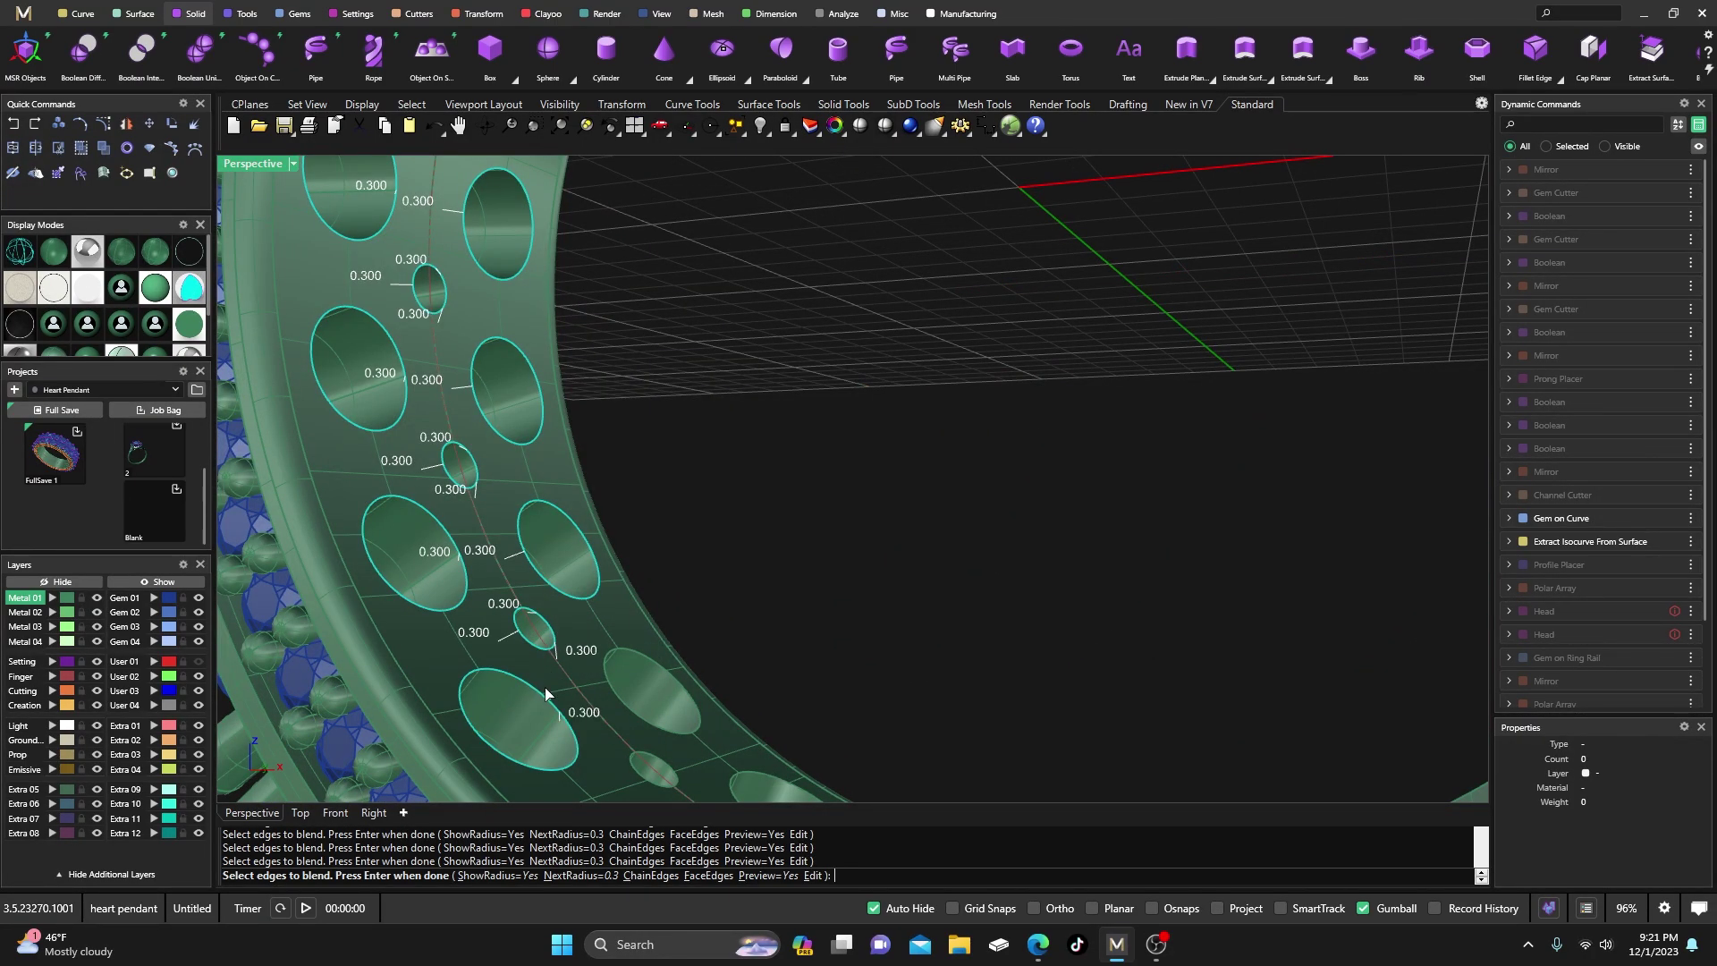
{"action": "left_click", "coordinate": [672, 767]}
{"action": "left_click", "coordinate": [696, 731]}
- Complete the blend selection with two more pairs of large hole rims and two small hole rims at the band's base
{"action": "scroll", "coordinate": [663, 681], "scroll_direction": "down", "scroll_amount": 5}
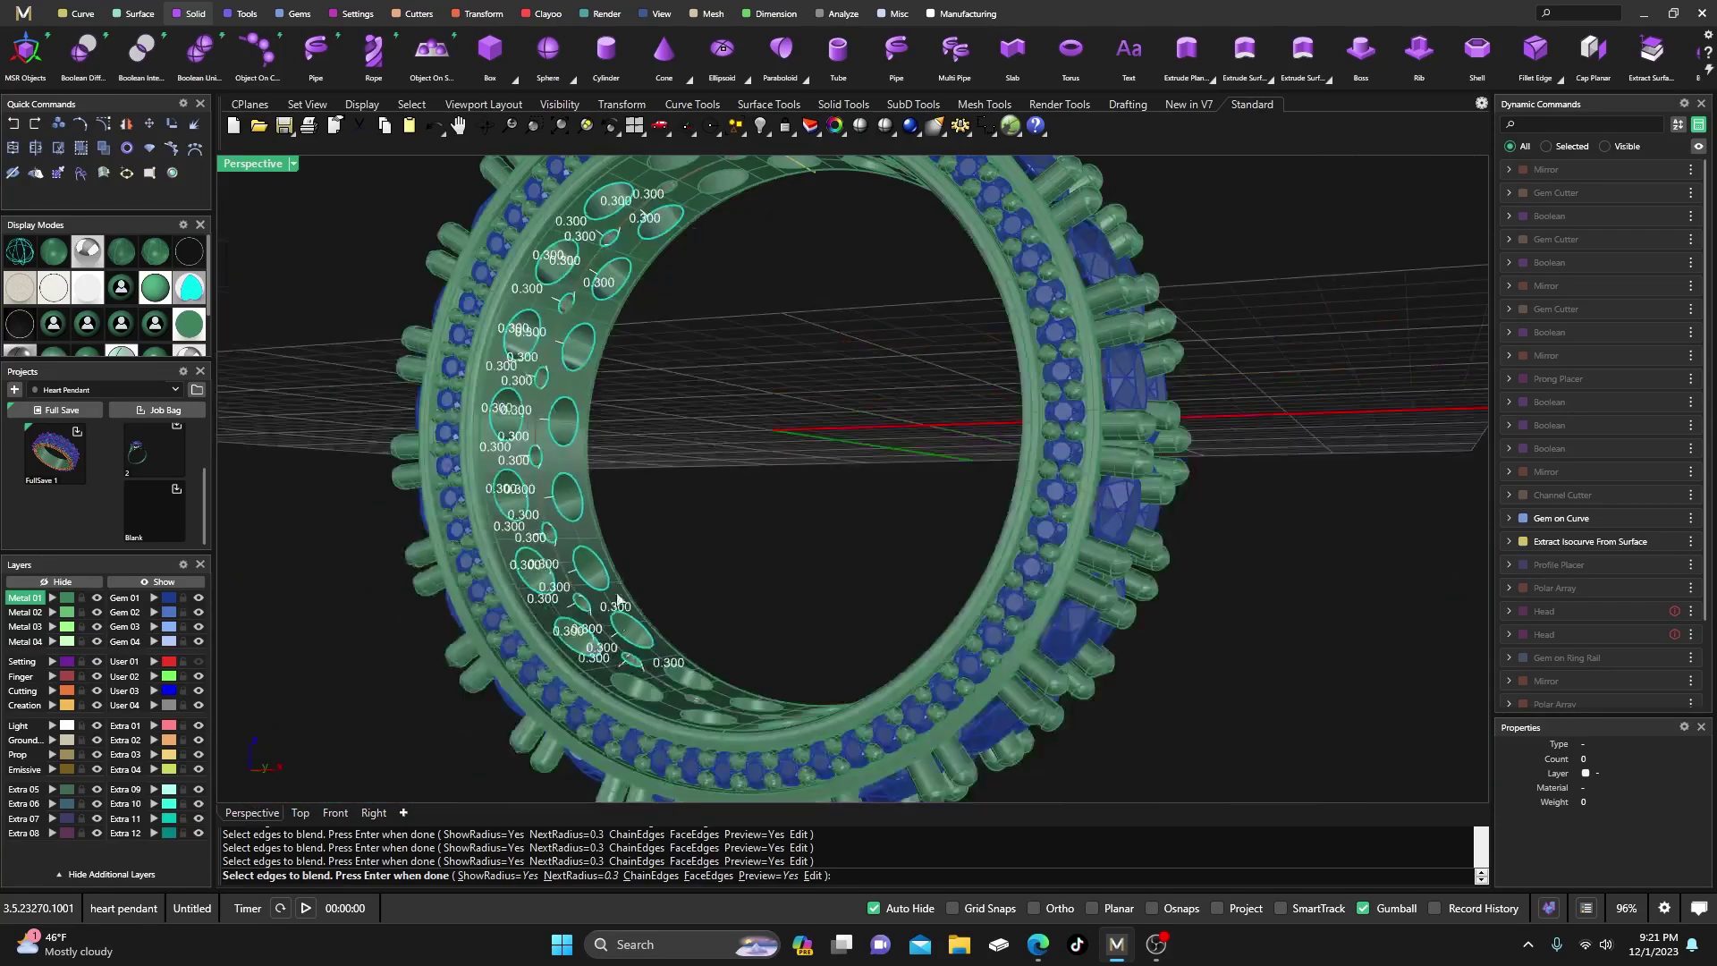
{"action": "right_click_drag", "start_coordinate": [664, 681], "coordinate": [664, 738]}
{"action": "scroll", "coordinate": [663, 738], "scroll_direction": "up", "scroll_amount": 5}
{"action": "left_click", "coordinate": [669, 712]}
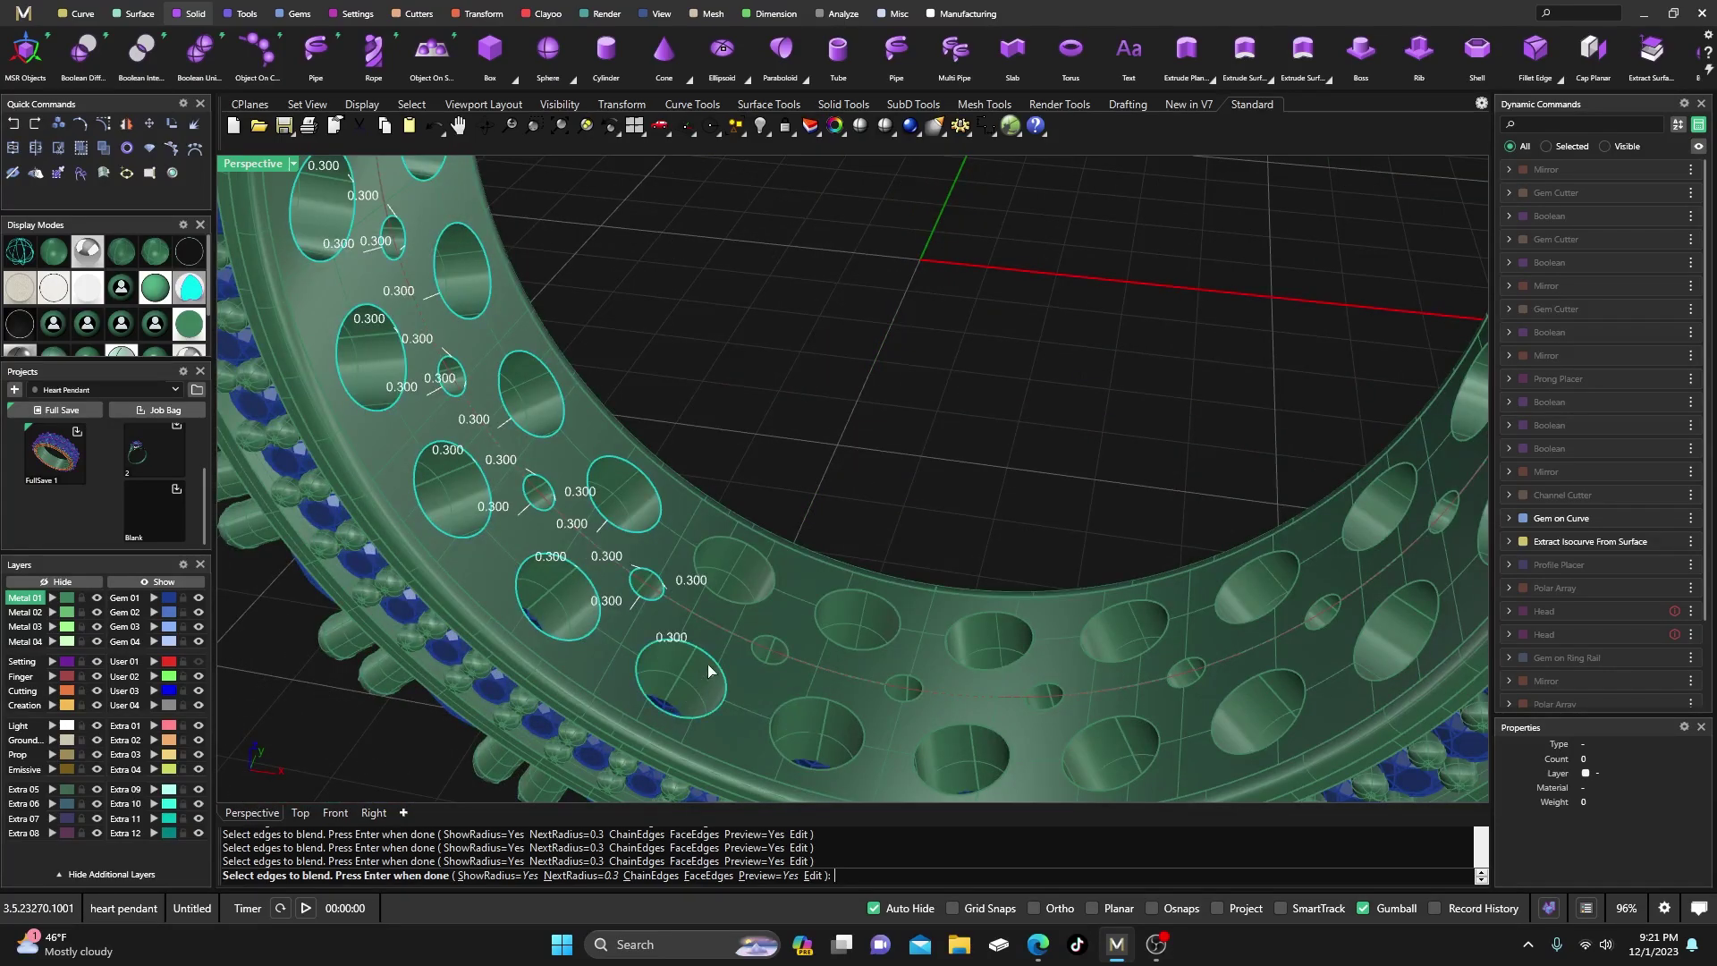
{"action": "left_click", "coordinate": [743, 601]}
{"action": "left_click", "coordinate": [804, 700]}
{"action": "left_click", "coordinate": [899, 677]}
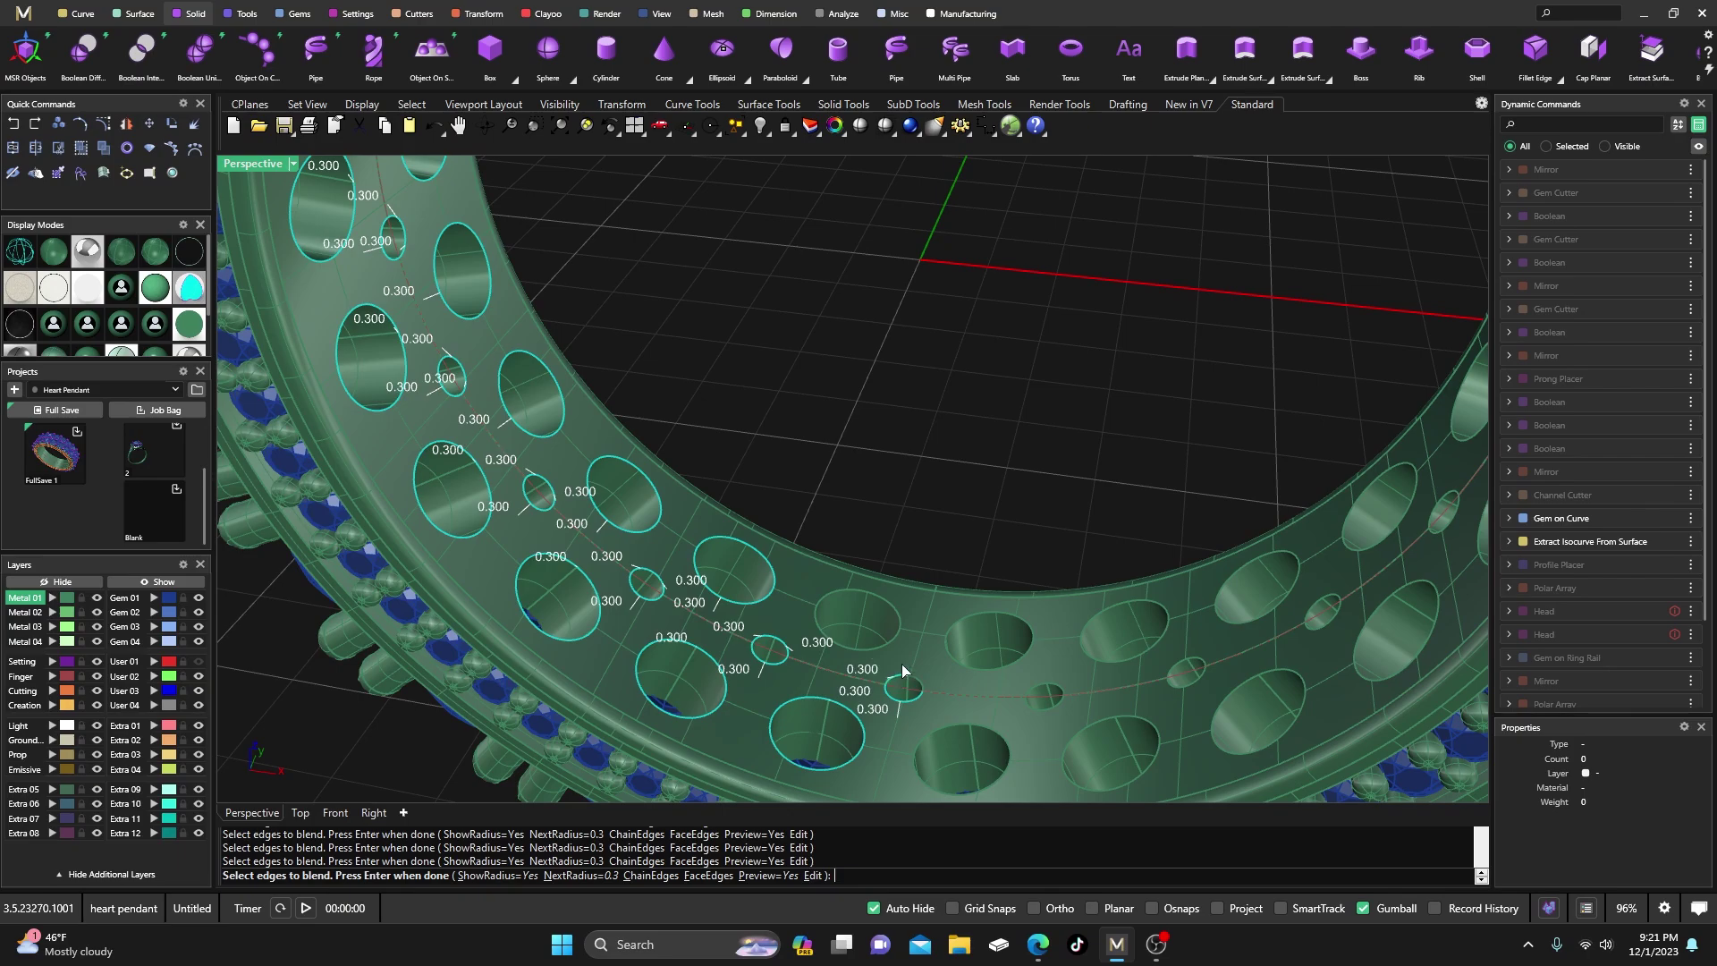
{"action": "left_click", "coordinate": [897, 613]}
{"action": "left_click", "coordinate": [922, 686]}
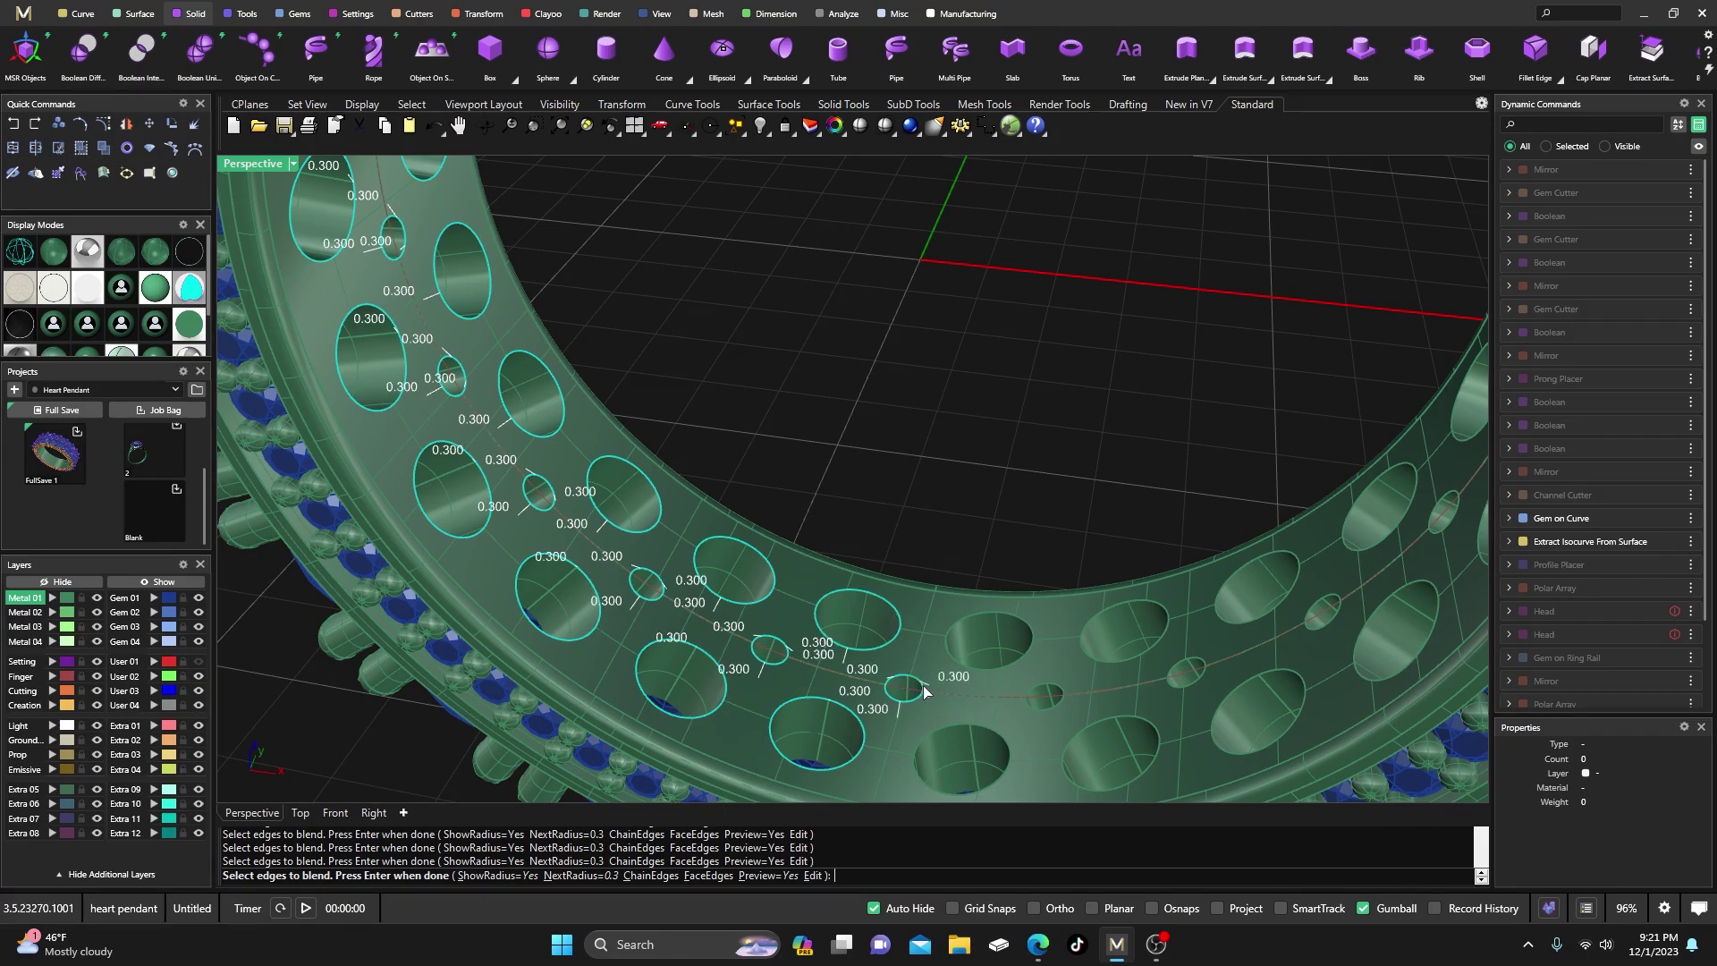
- Accept the selected hole rims, inspect the blend preview up close and apply the 0.3 radius blends to the band
{"action": "key", "text": "Return"}
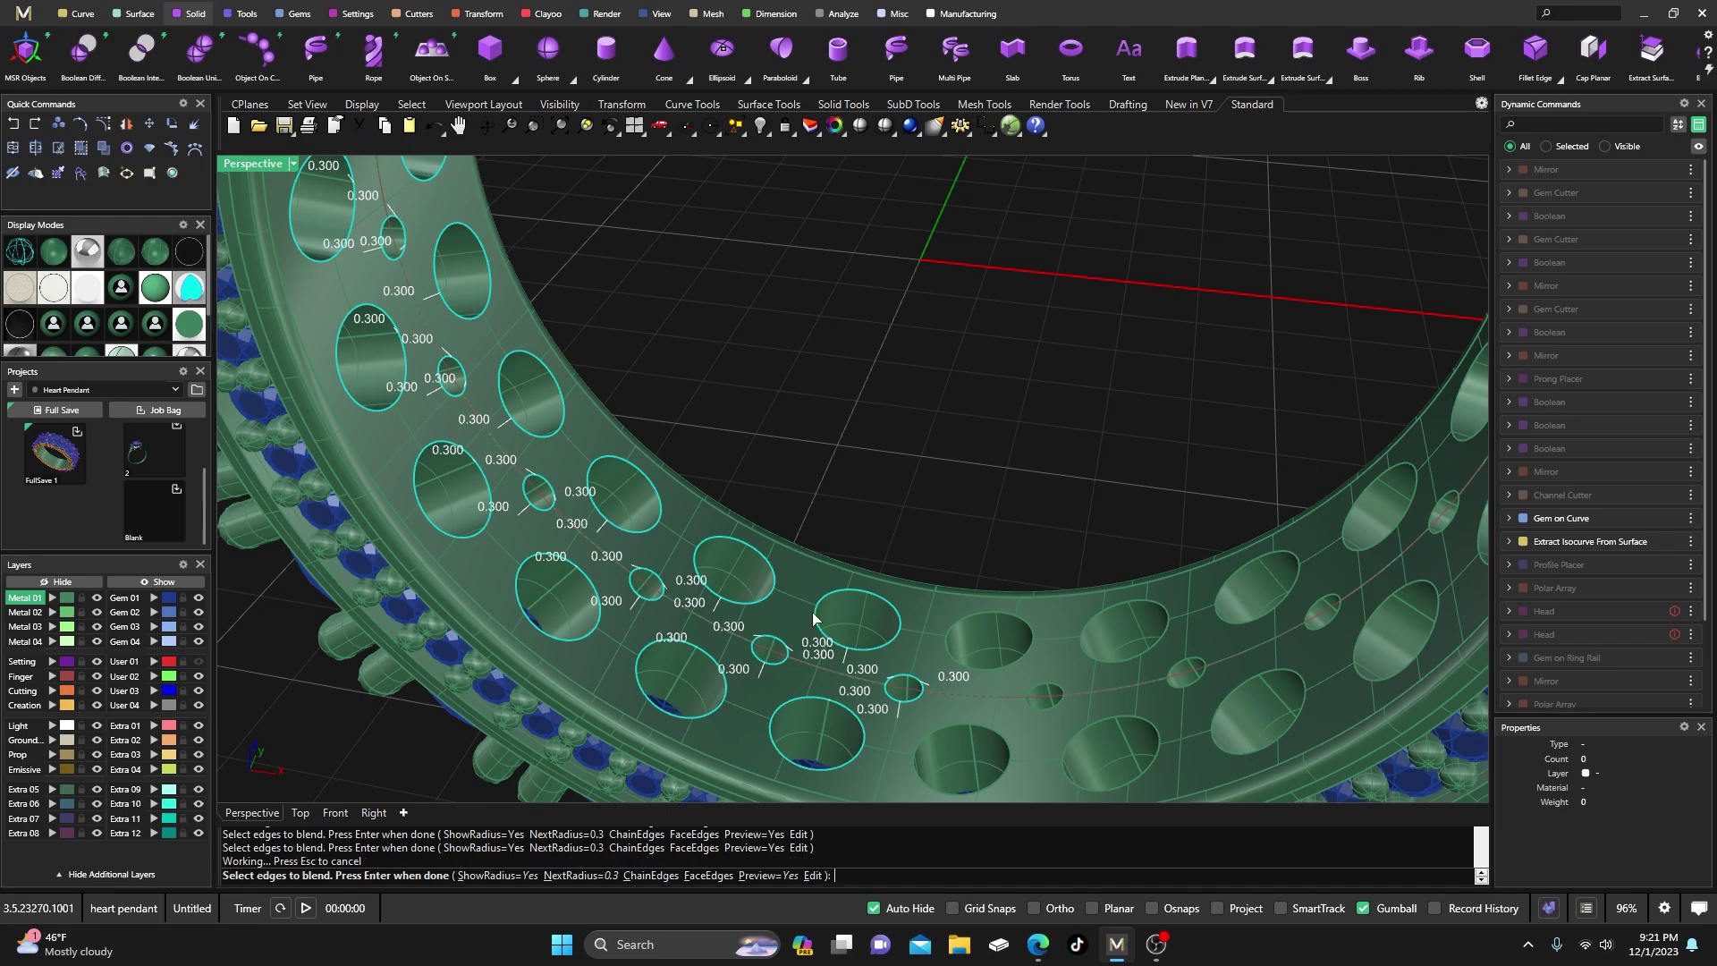
{"action": "key", "text": "Return"}
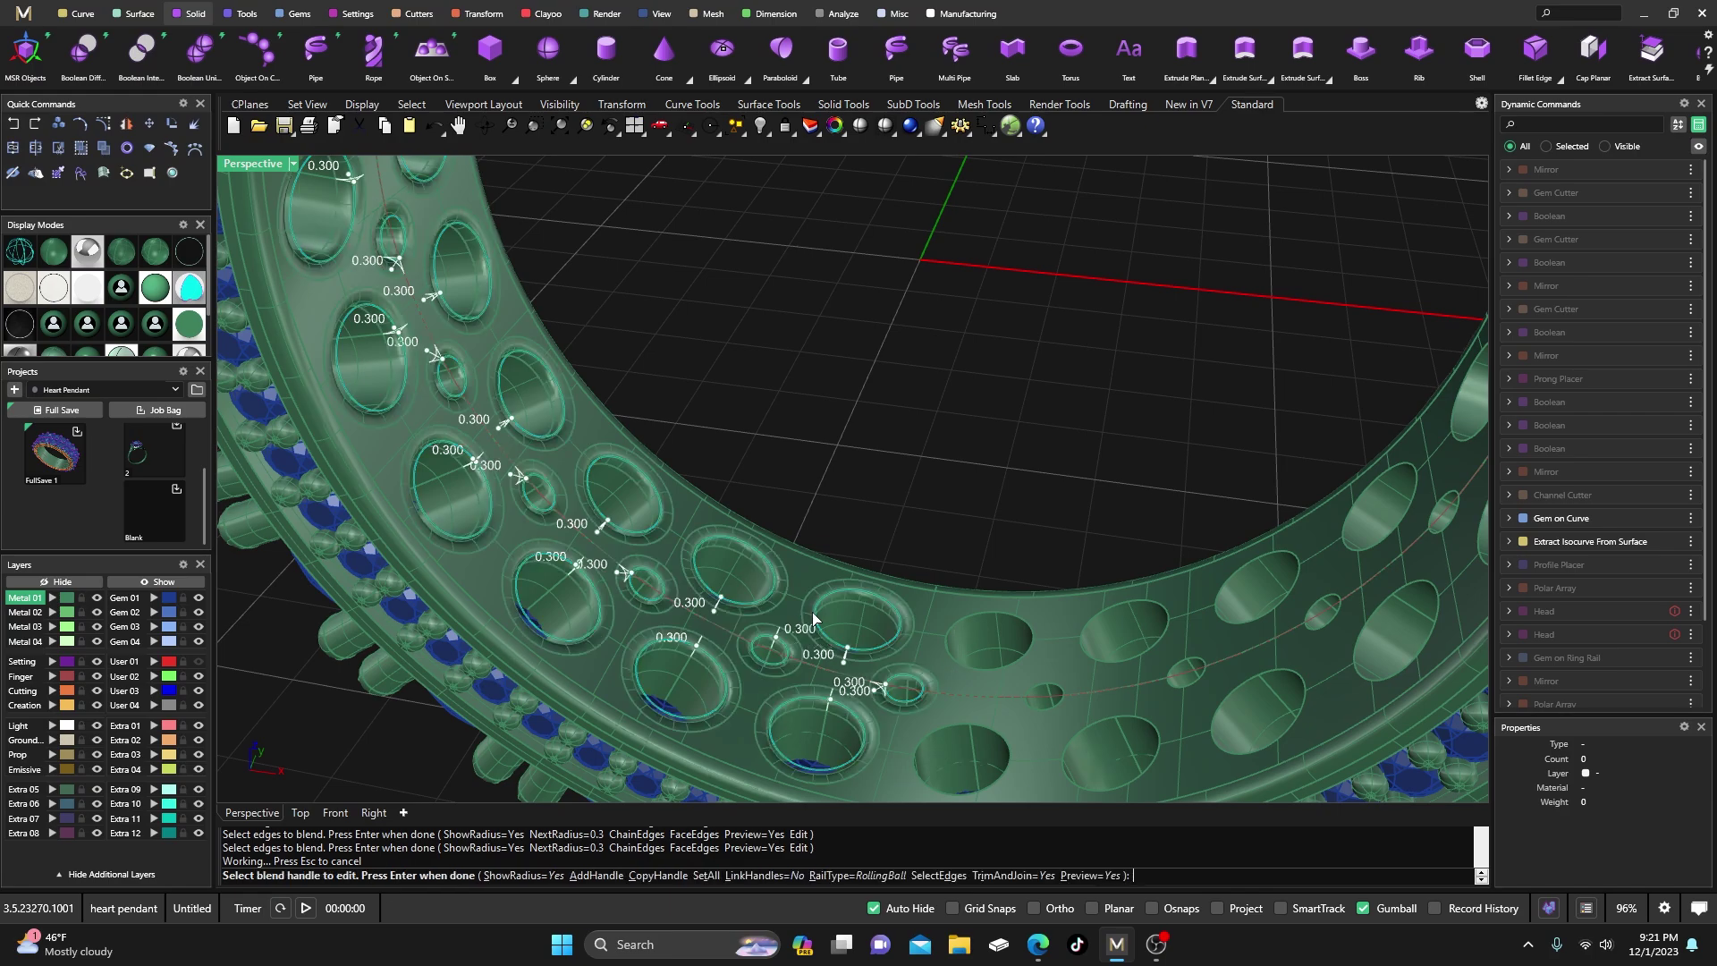
{"action": "scroll", "coordinate": [812, 612], "scroll_direction": "up", "scroll_amount": 3}
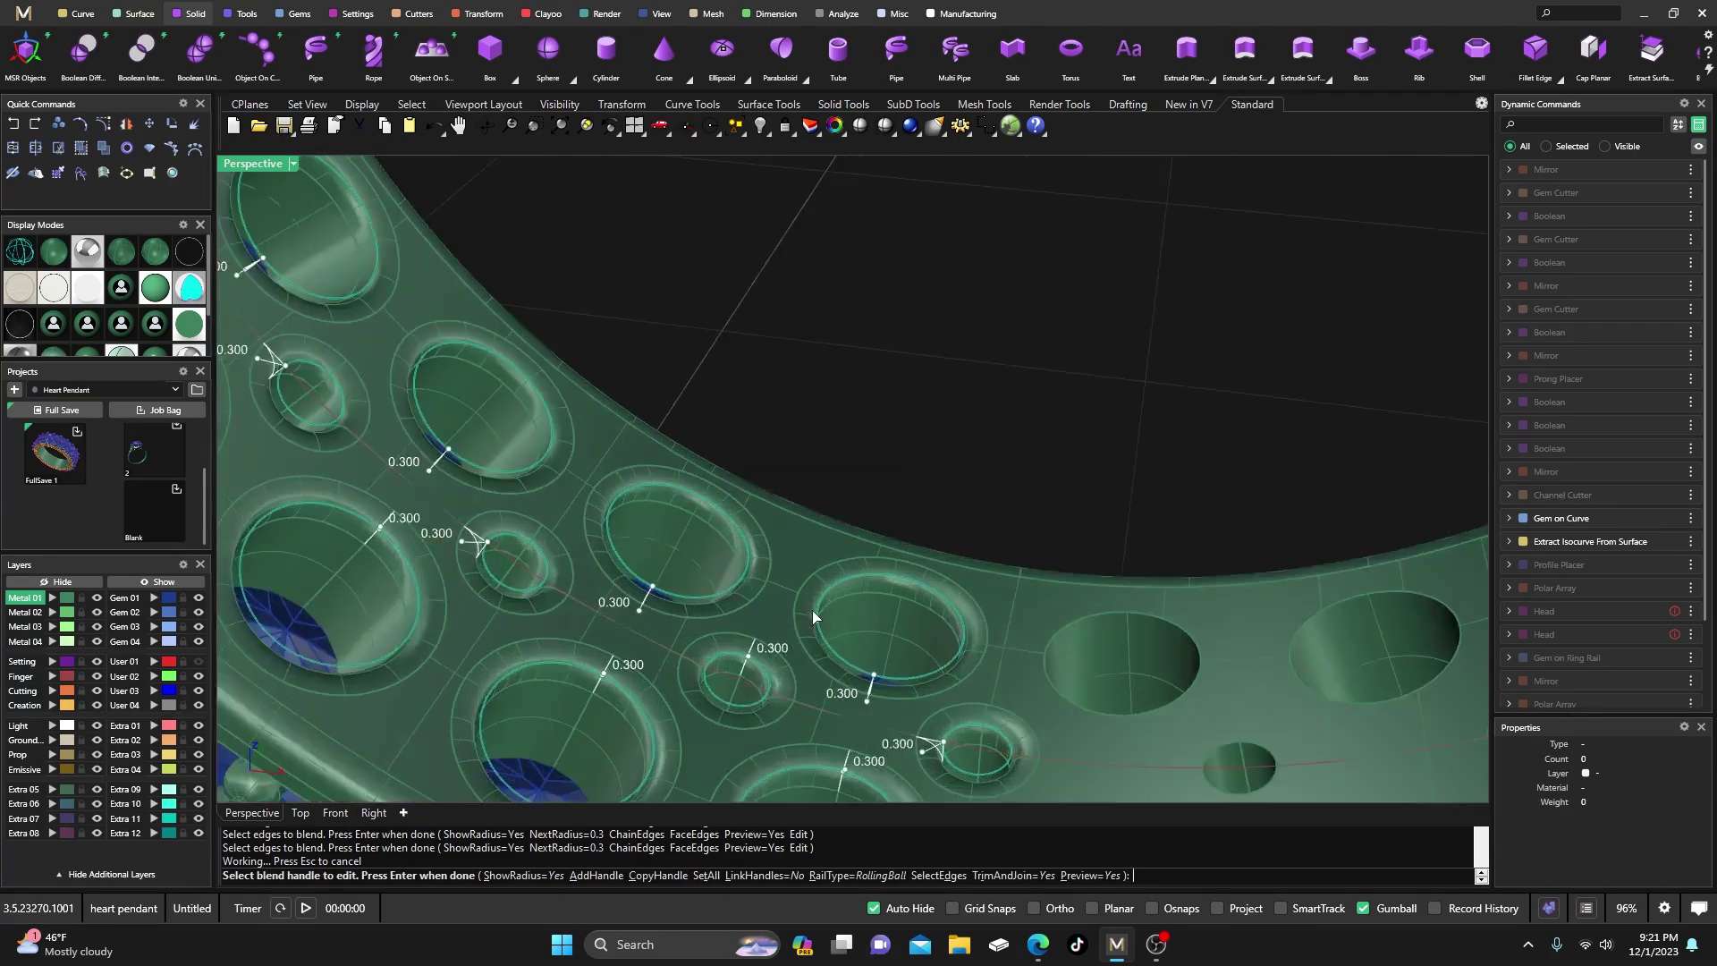
{"action": "left_click", "coordinate": [831, 428]}
{"action": "left_click", "coordinate": [832, 428]}
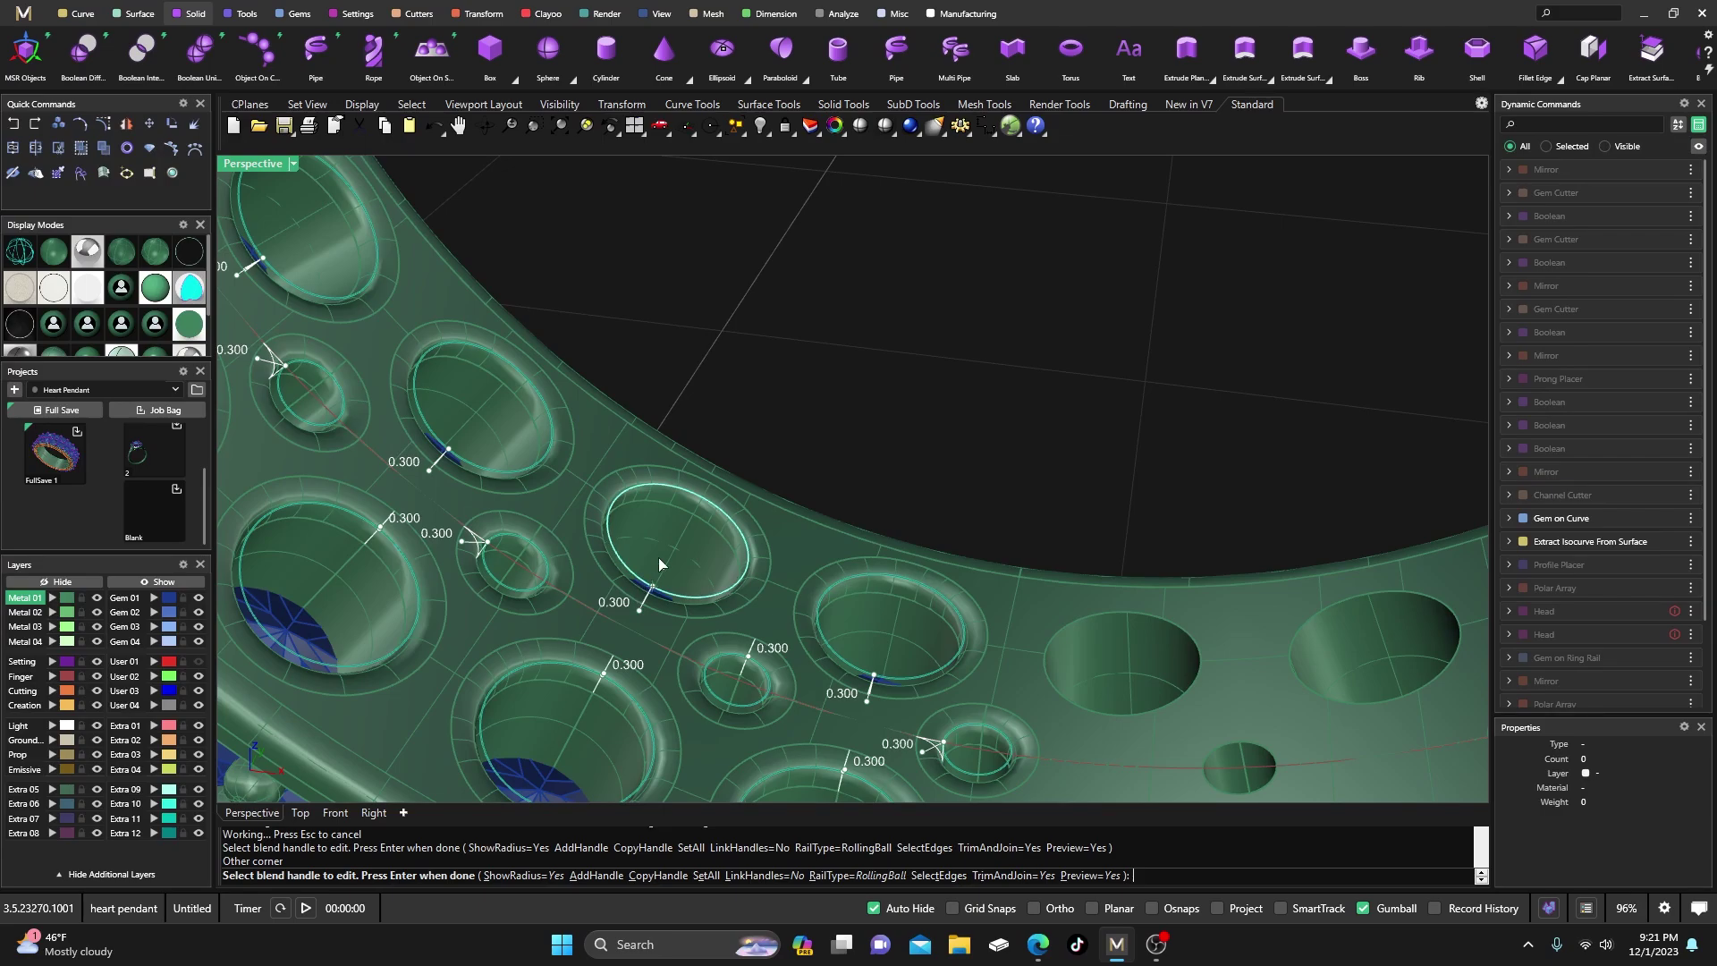
{"action": "left_click_drag", "start_coordinate": [806, 524], "coordinate": [839, 433]}
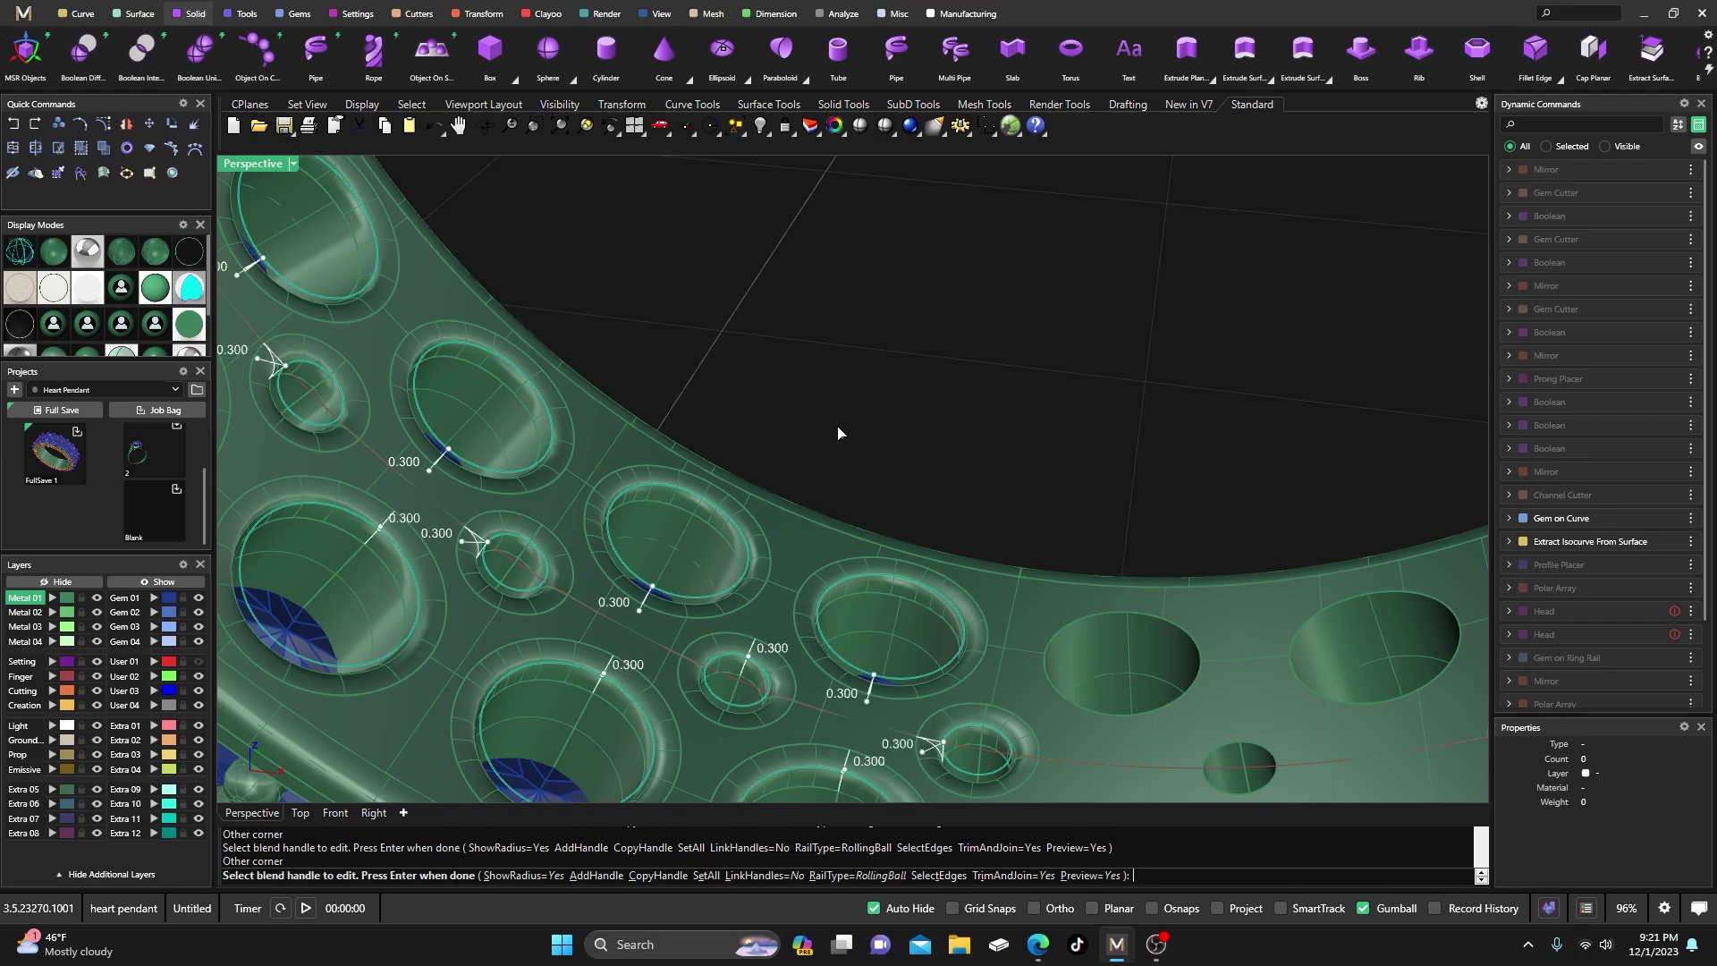
{"action": "key", "text": "Return"}
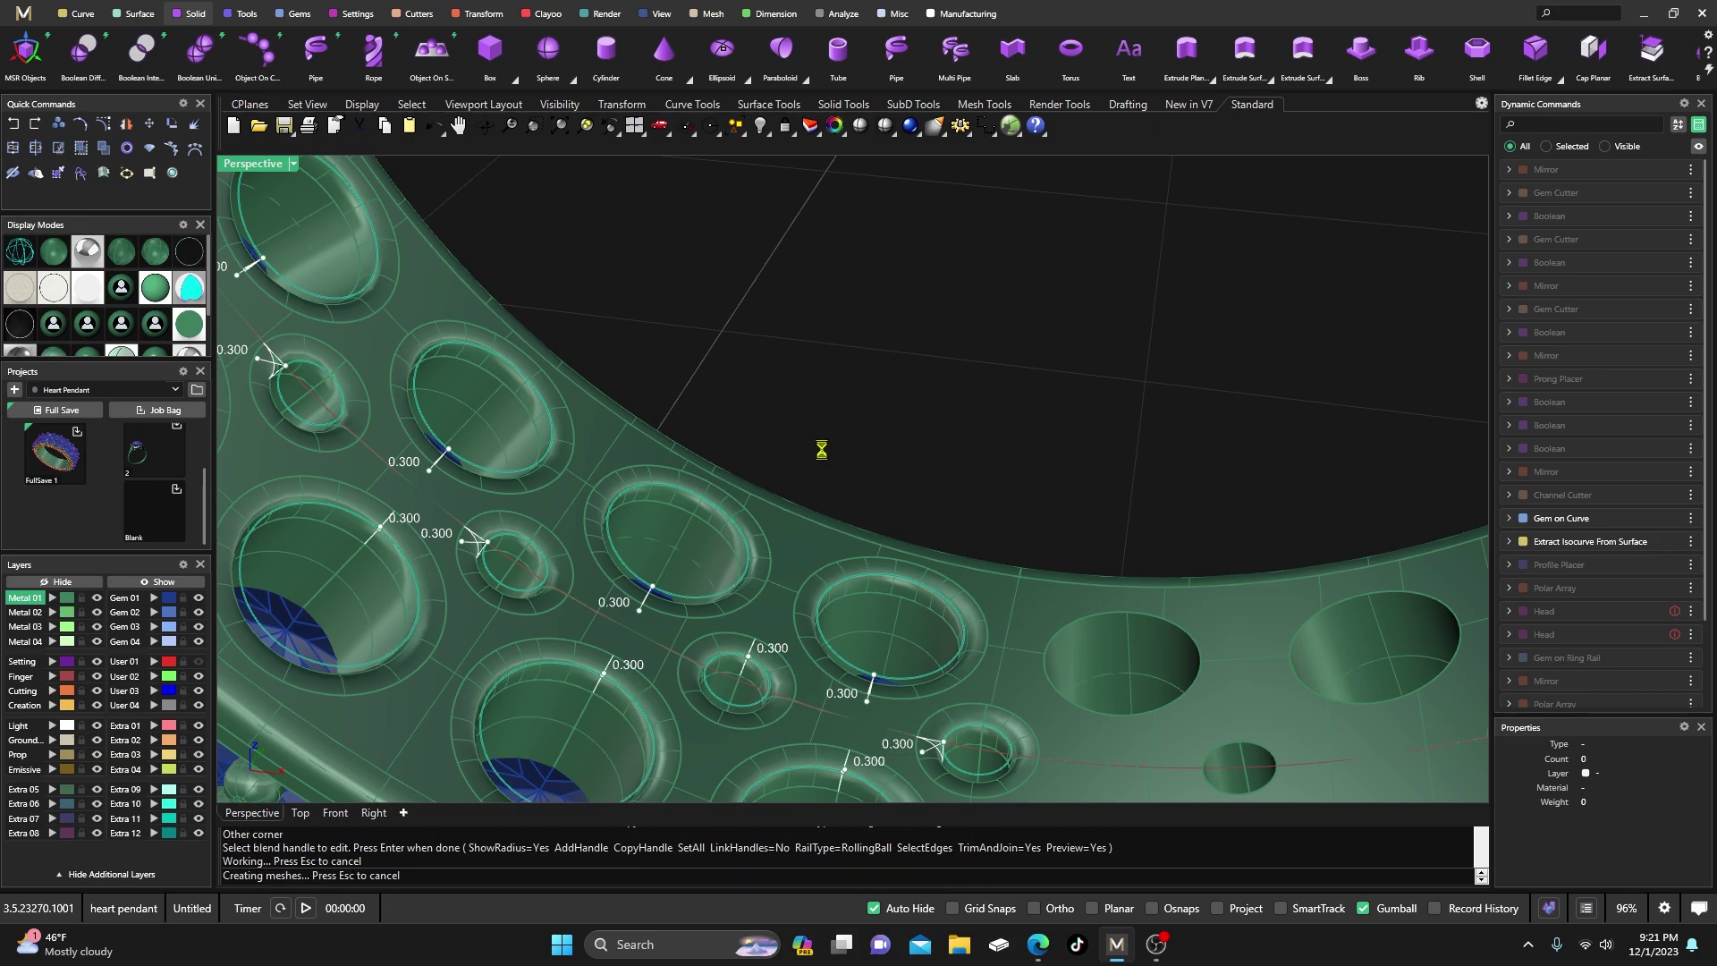
{"action": "left_click", "coordinate": [816, 547]}
{"action": "left_click", "coordinate": [877, 394]}
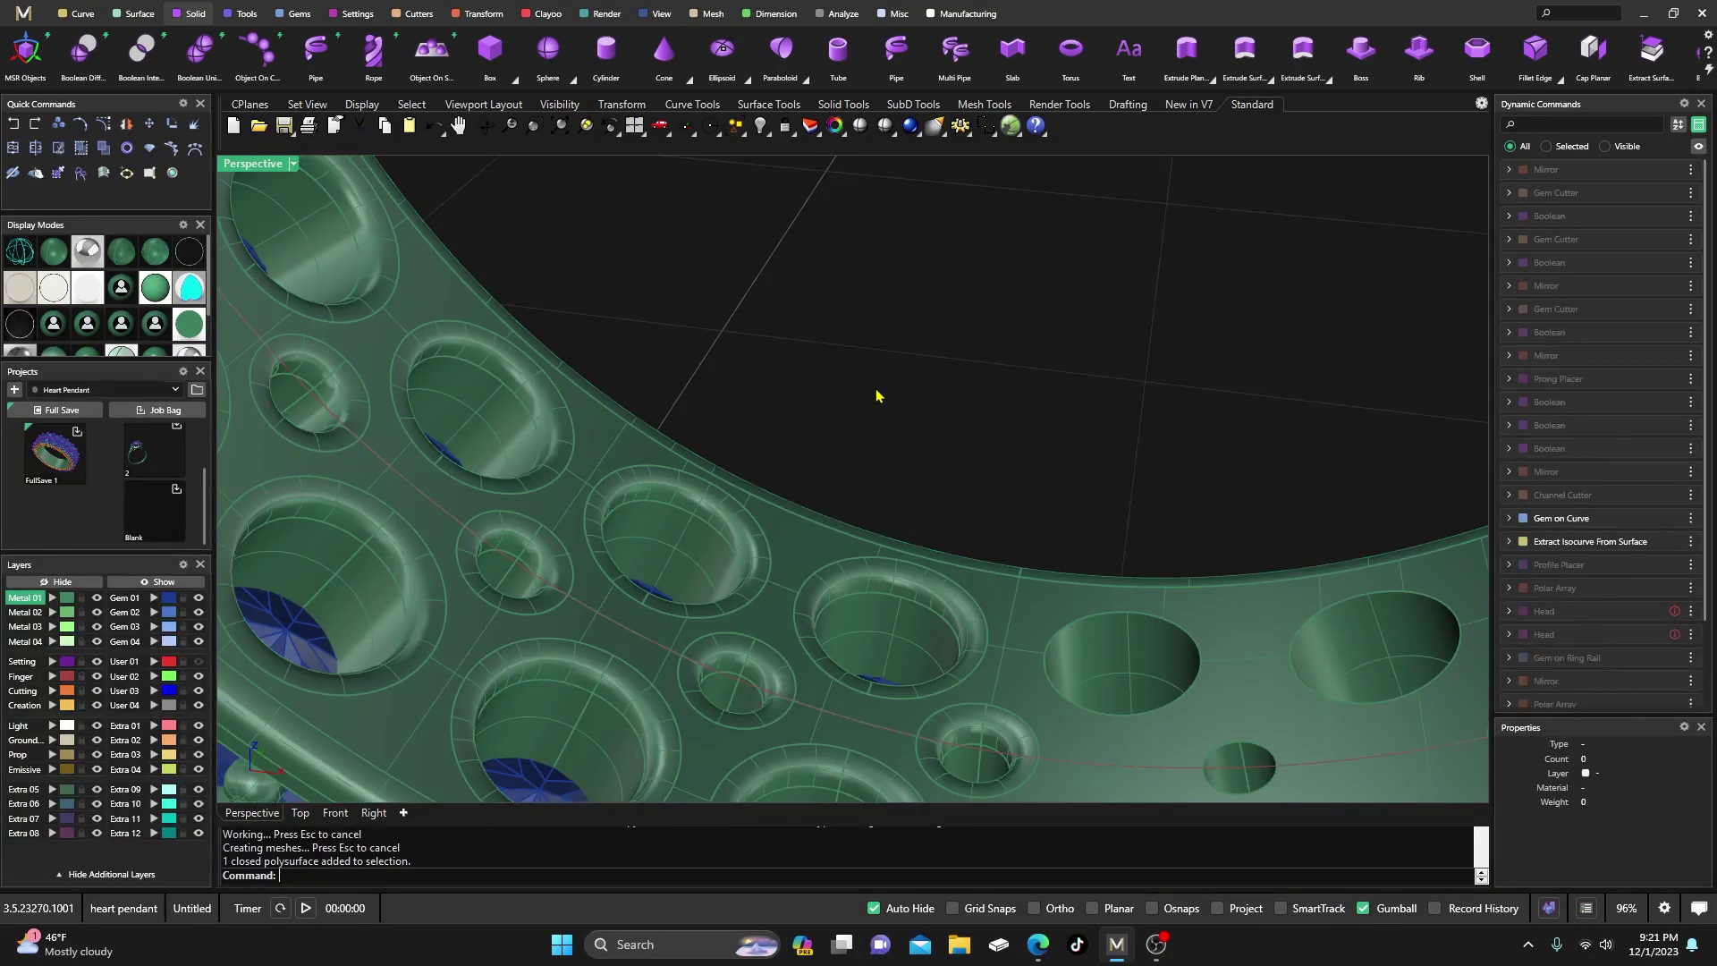
- Examine the rounded hole rims inside the band and the gem rows and prongs on its outer face
{"action": "right_click_drag", "start_coordinate": [877, 394], "coordinate": [612, 530]}
{"action": "scroll", "coordinate": [689, 550], "scroll_direction": "down", "scroll_amount": 10}
{"action": "scroll", "coordinate": [608, 295], "scroll_direction": "up", "scroll_amount": 6}
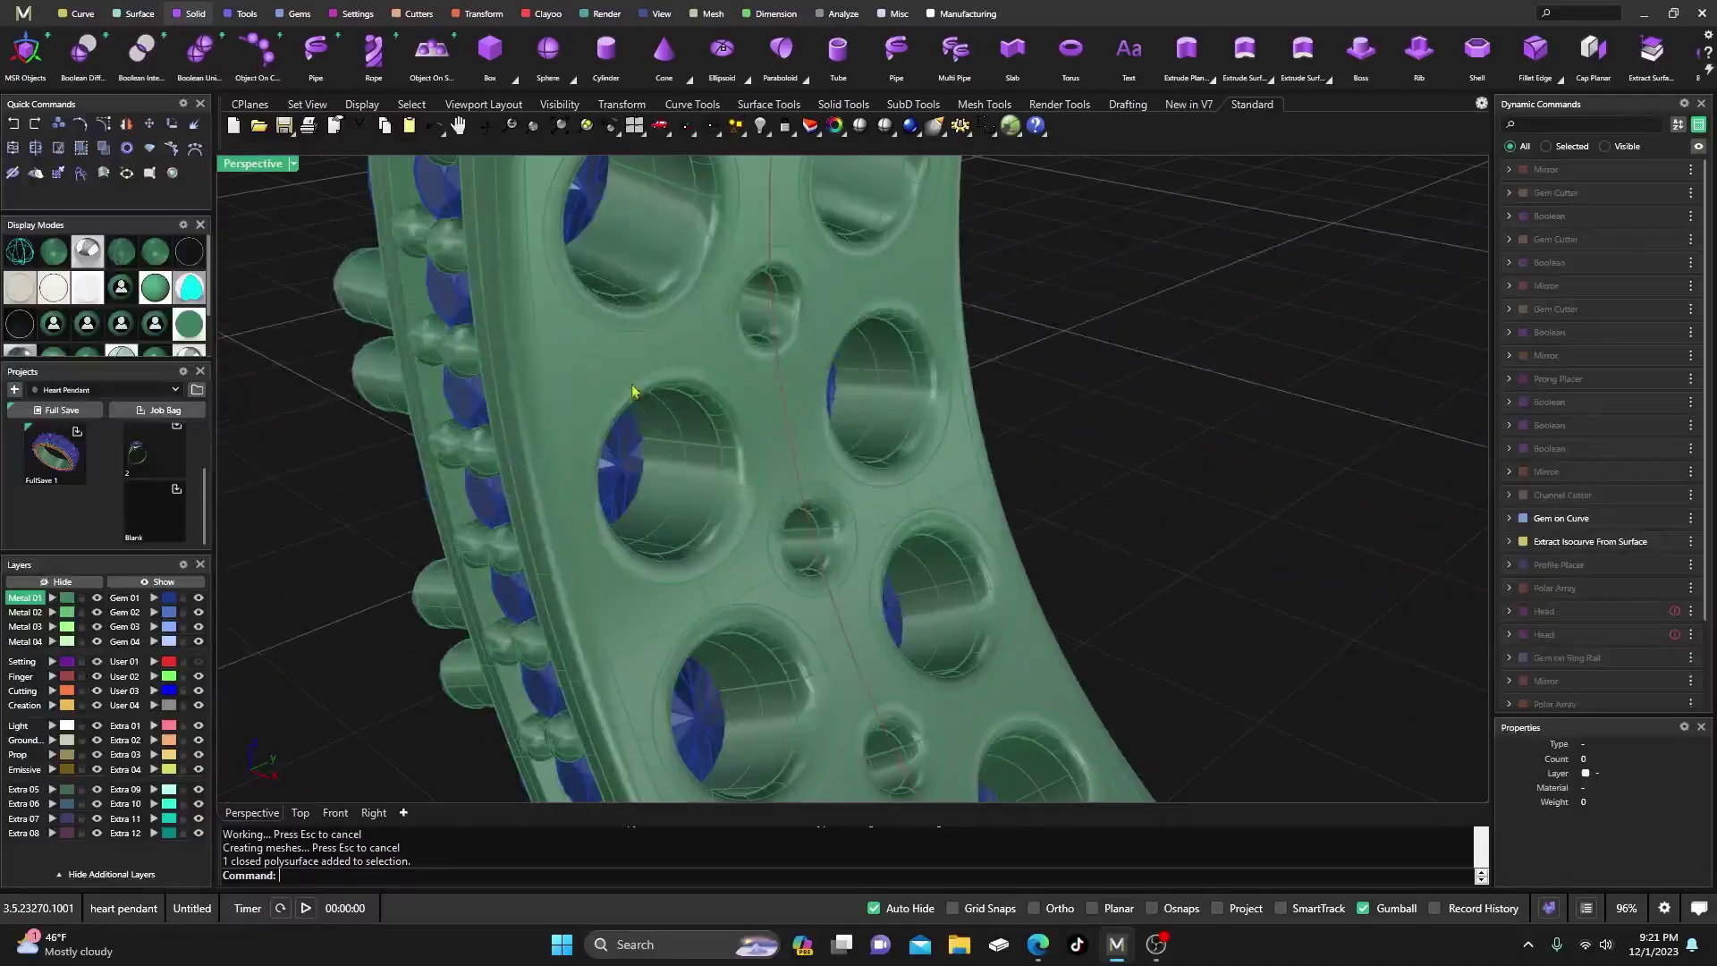
{"action": "scroll", "coordinate": [663, 448], "scroll_direction": "down", "scroll_amount": 3}
{"action": "right_click_drag", "start_coordinate": [662, 448], "coordinate": [845, 496]}
{"action": "scroll", "coordinate": [784, 479], "scroll_direction": "down", "scroll_amount": 3}
{"action": "scroll", "coordinate": [834, 481], "scroll_direction": "up", "scroll_amount": 4}
{"action": "scroll", "coordinate": [834, 481], "scroll_direction": "down", "scroll_amount": 2}
{"action": "scroll", "coordinate": [823, 449], "scroll_direction": "up", "scroll_amount": 3}
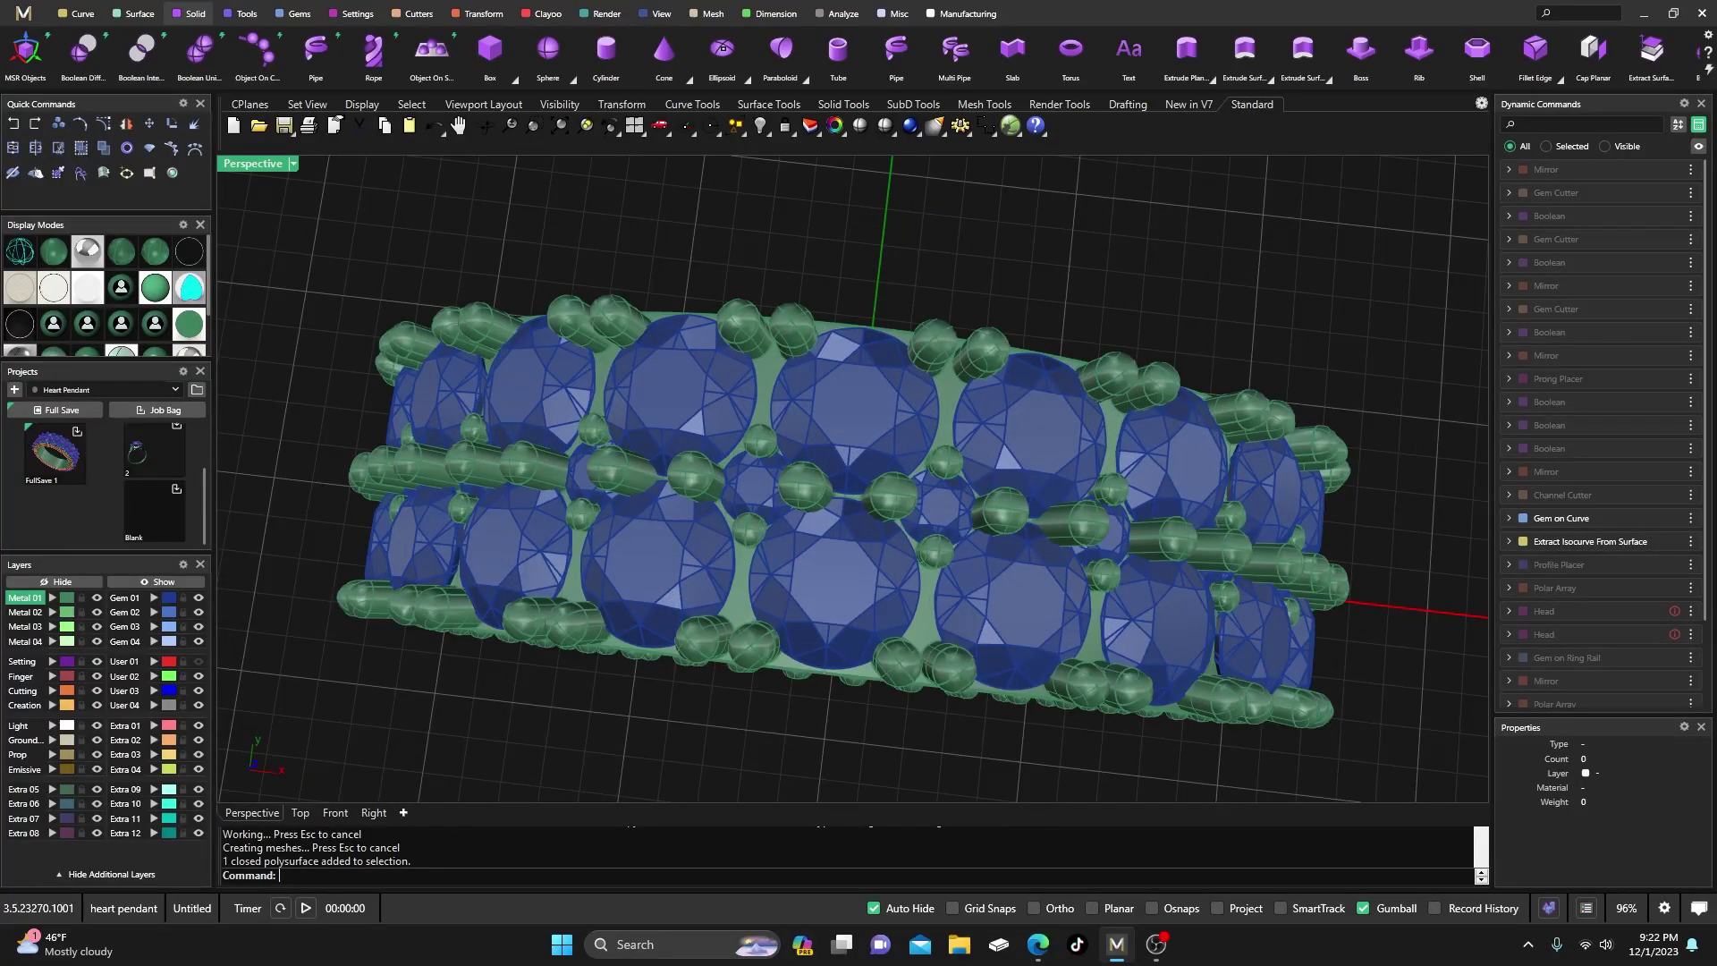
- Switch to the web browser, examine the ring reference photos IMG_1210.jpeg and IMG_1213.jpg up close, and return to the model
{"action": "left_click", "coordinate": [1037, 944]}
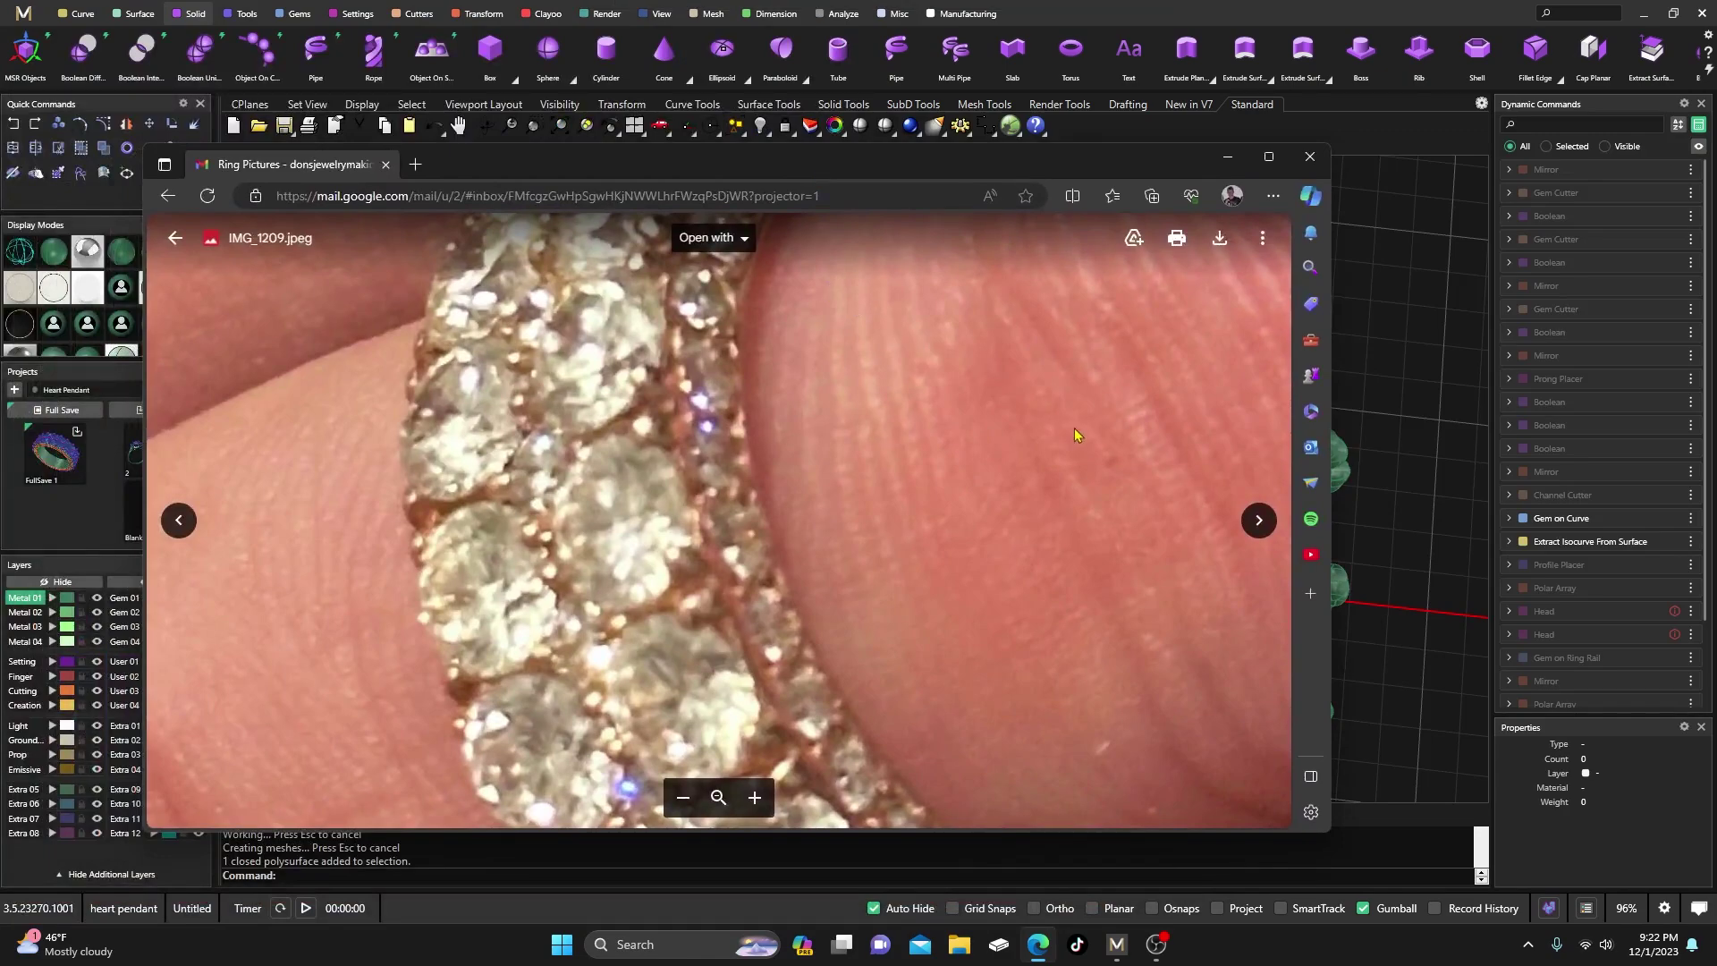
{"action": "left_click", "coordinate": [1259, 519]}
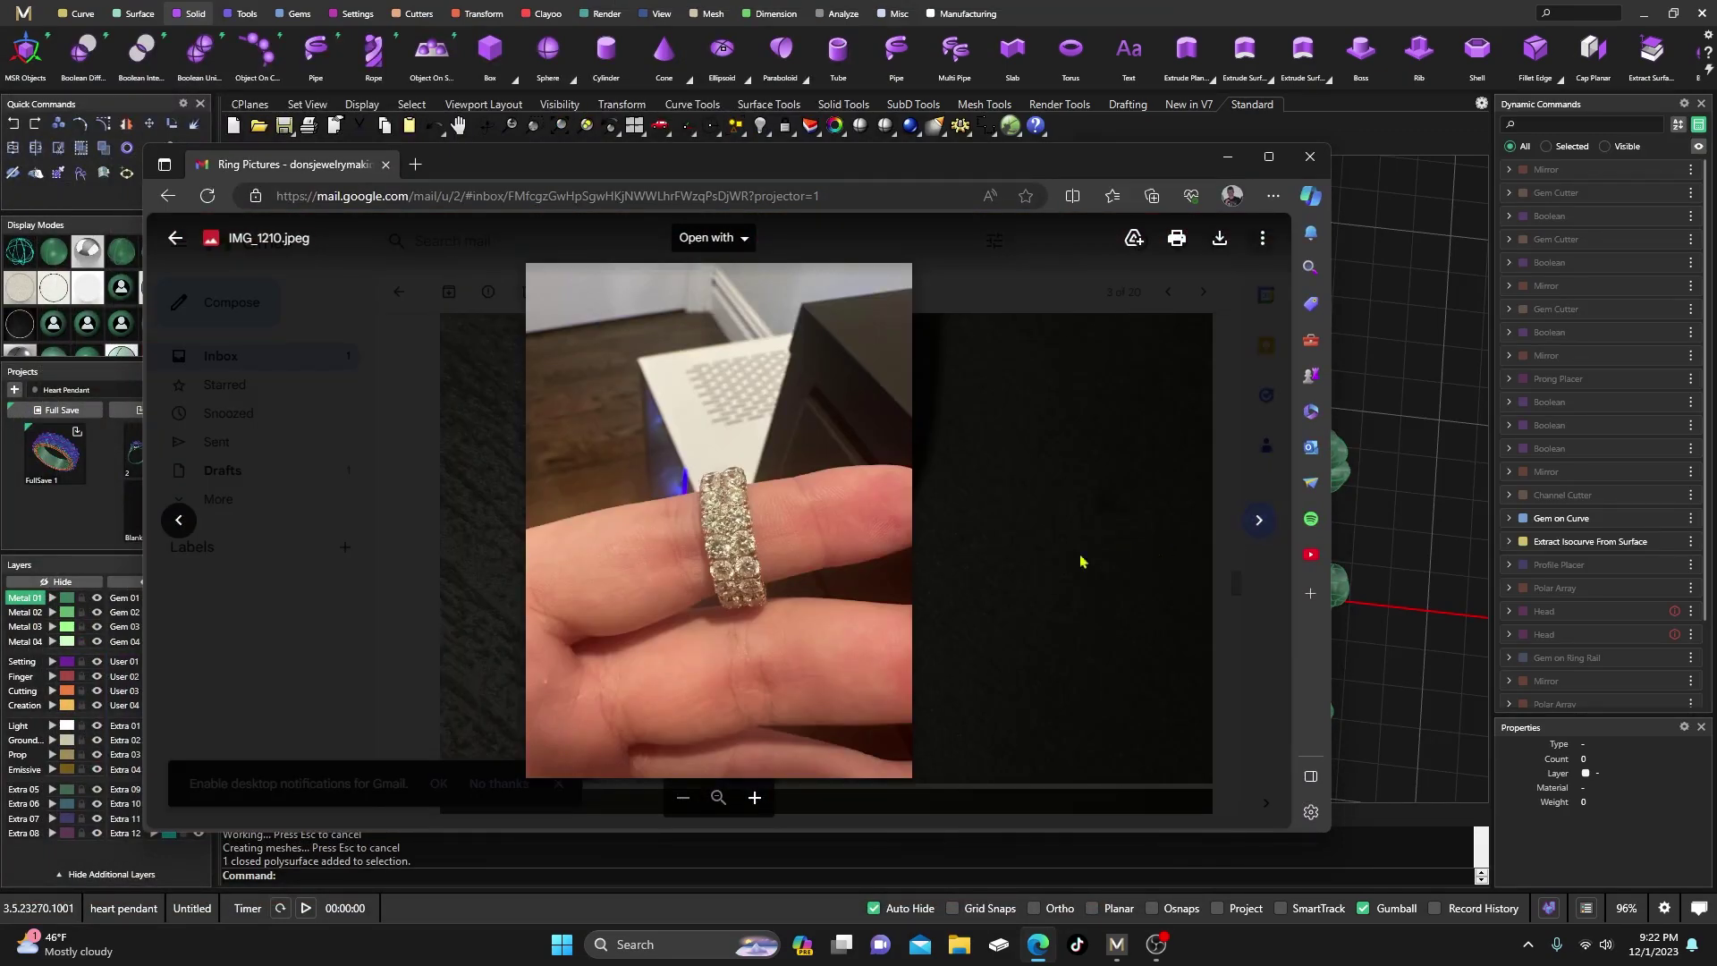
{"action": "scroll", "coordinate": [756, 546], "scroll_direction": "up", "scroll_amount": 5}
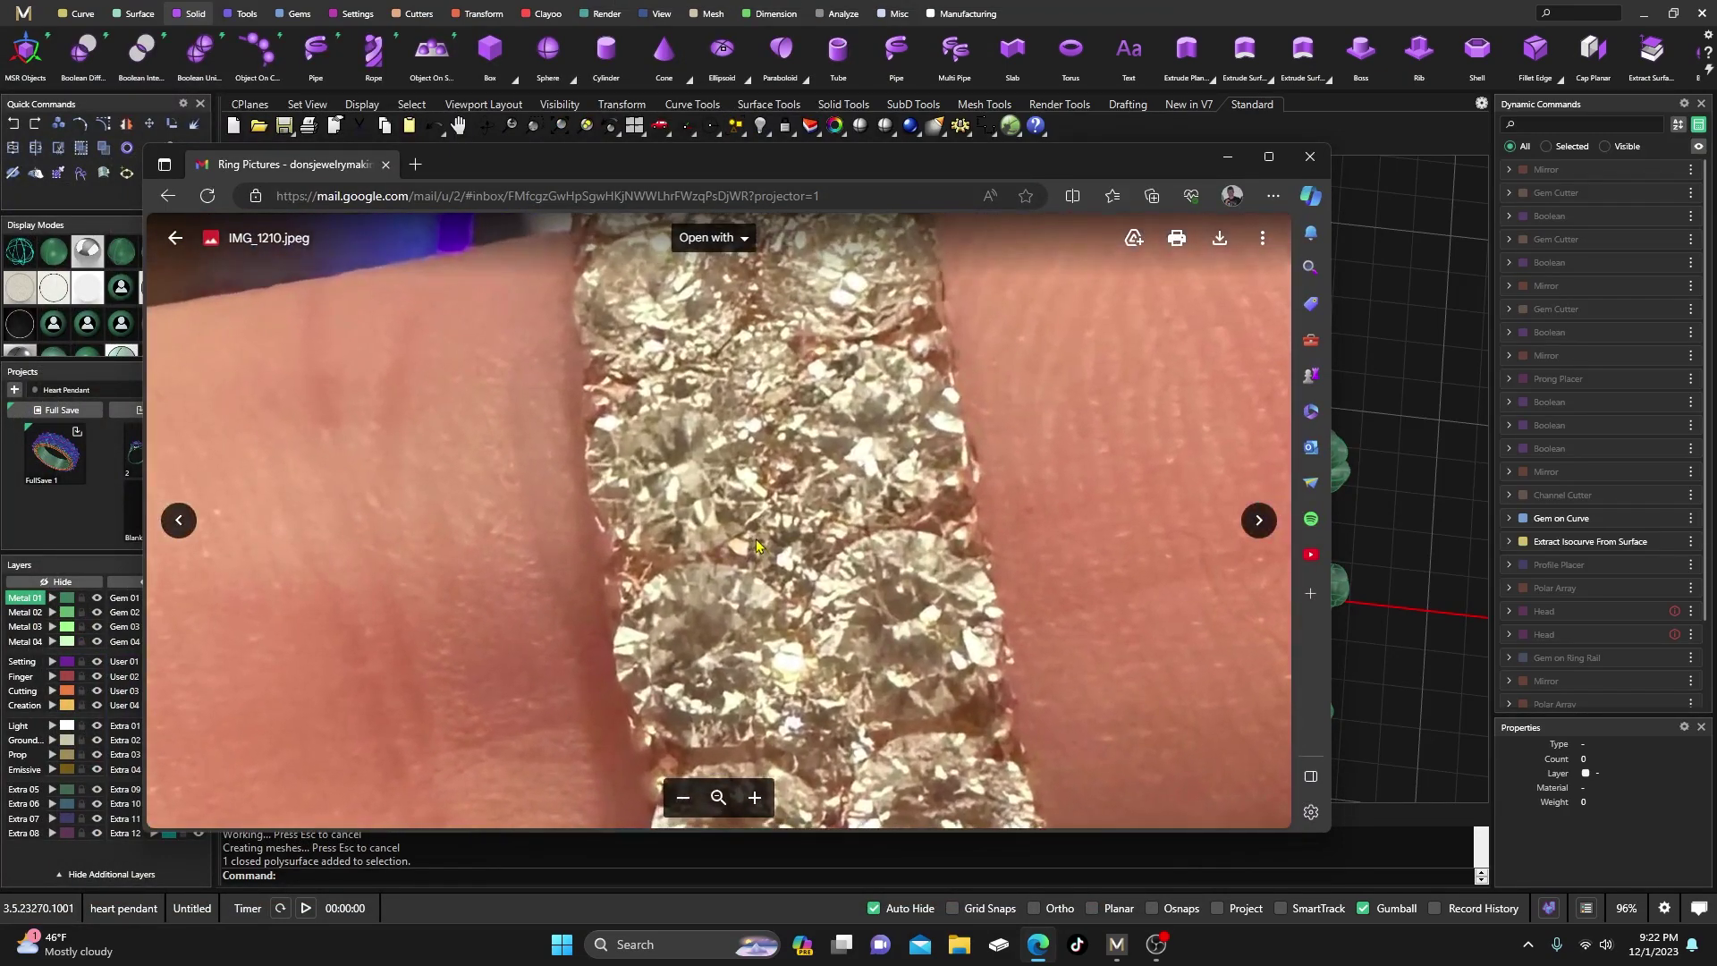
{"action": "scroll", "coordinate": [756, 545], "scroll_direction": "down", "scroll_amount": 5}
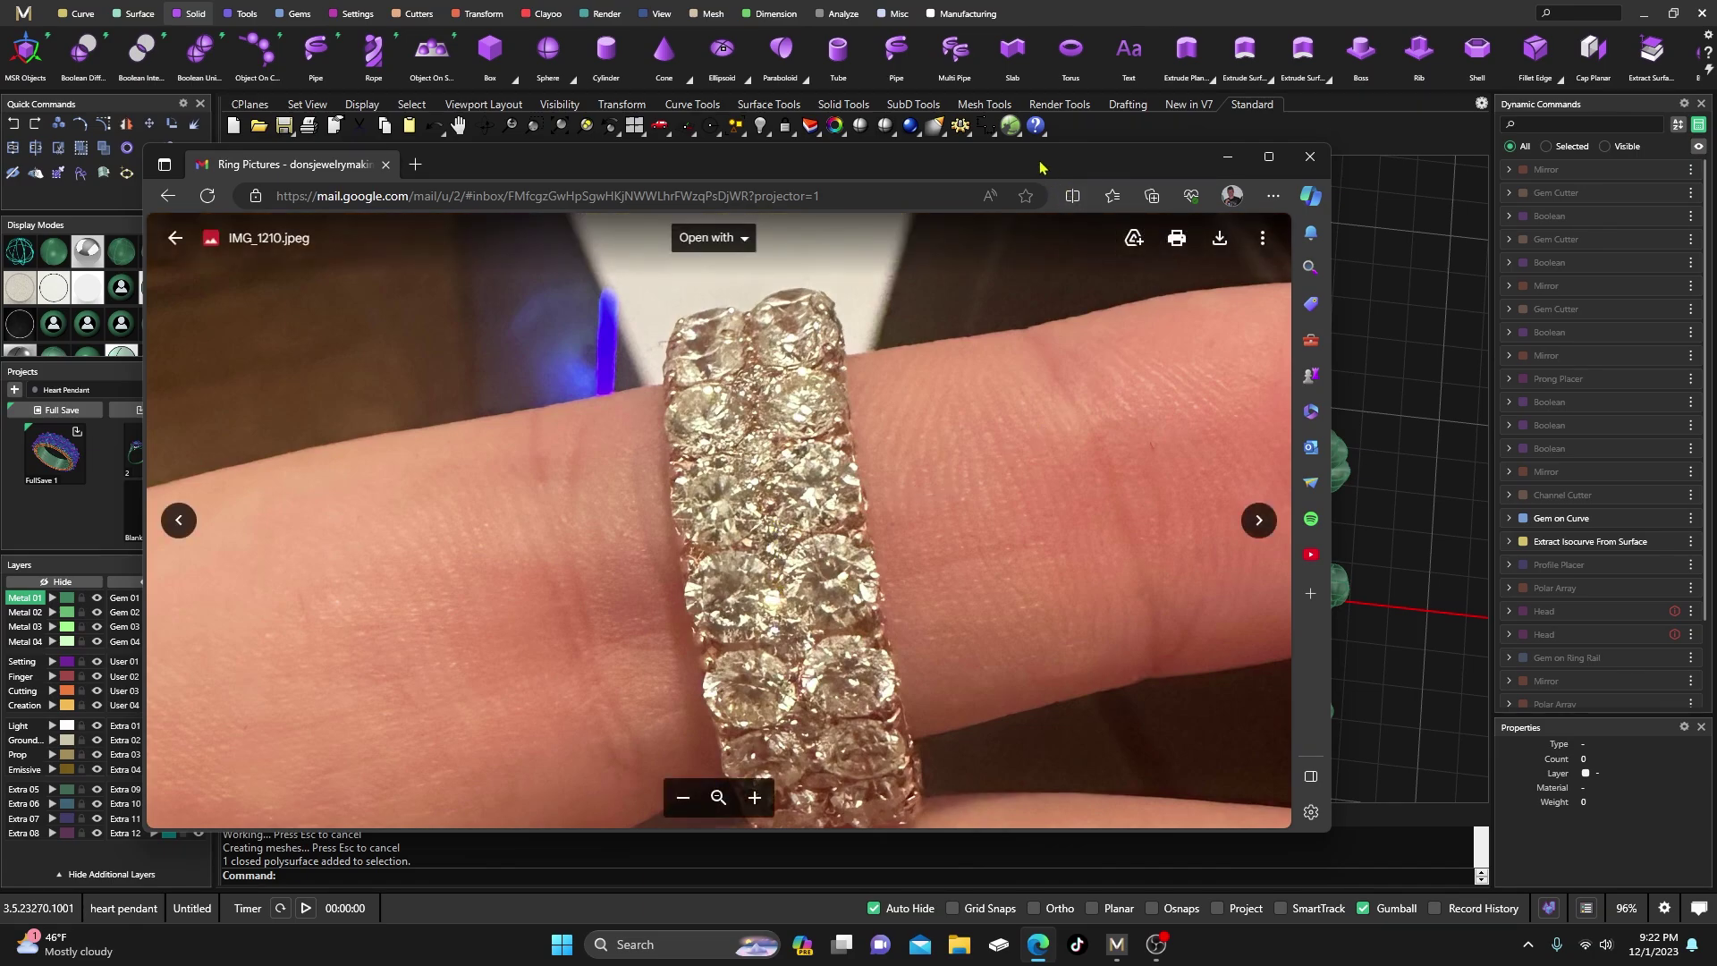
{"action": "left_click", "coordinate": [1258, 520]}
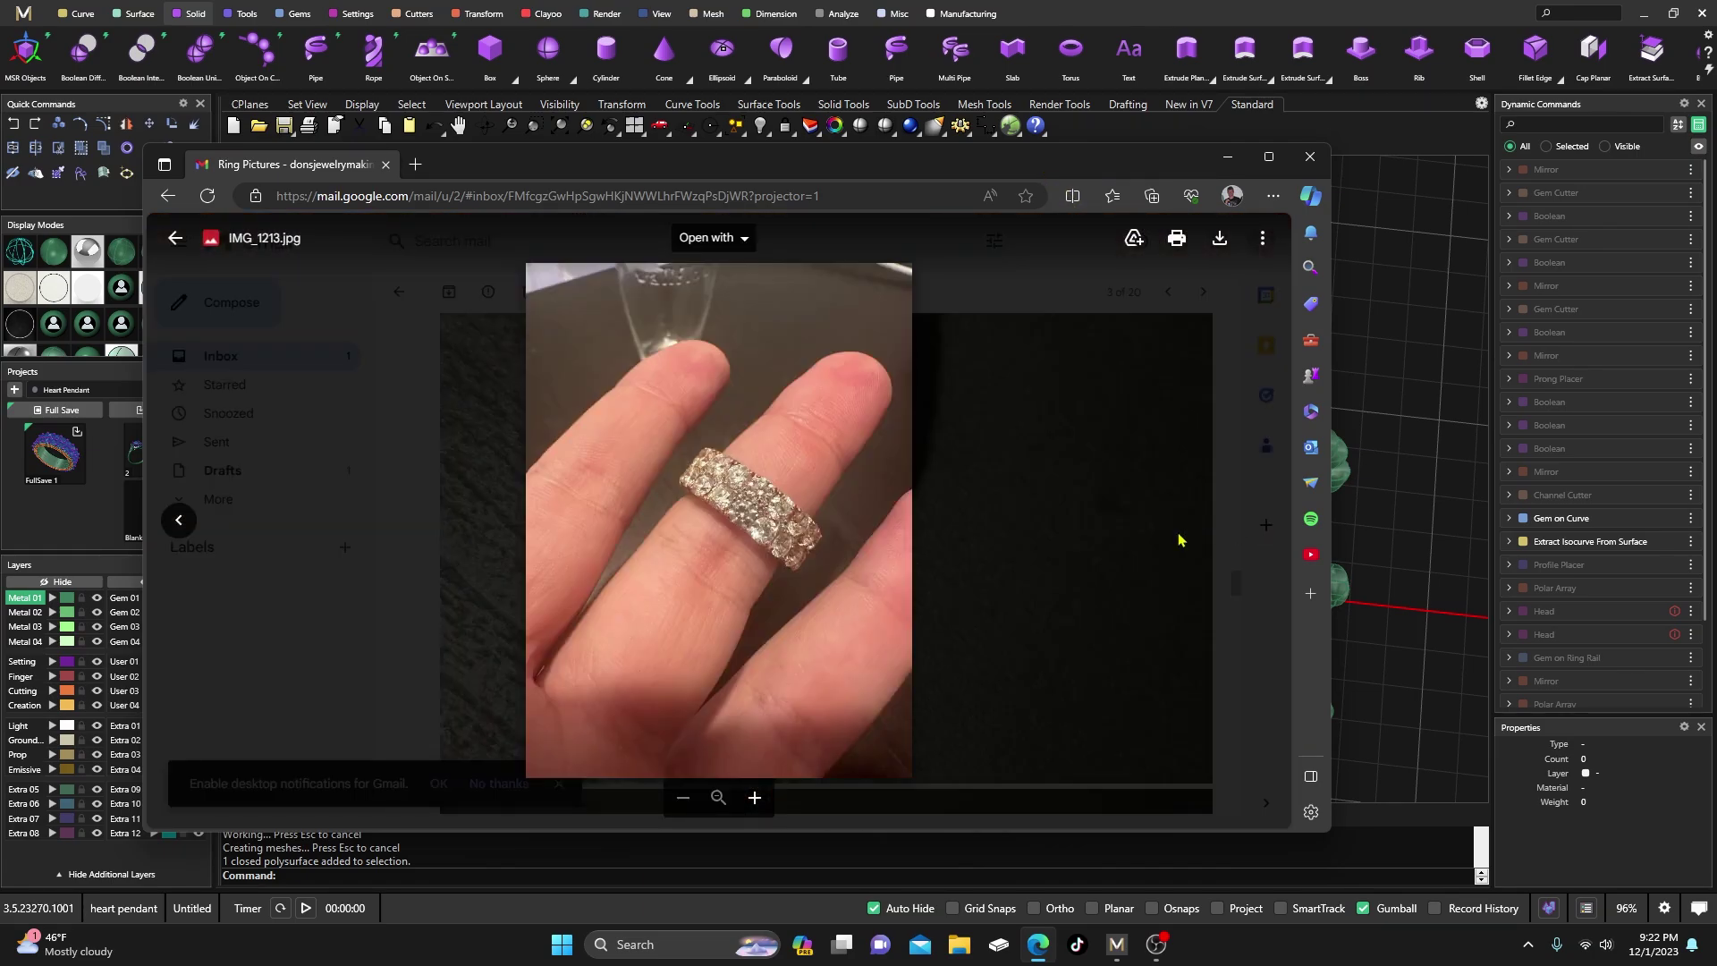
{"action": "scroll", "coordinate": [813, 524], "scroll_direction": "up", "scroll_amount": 5}
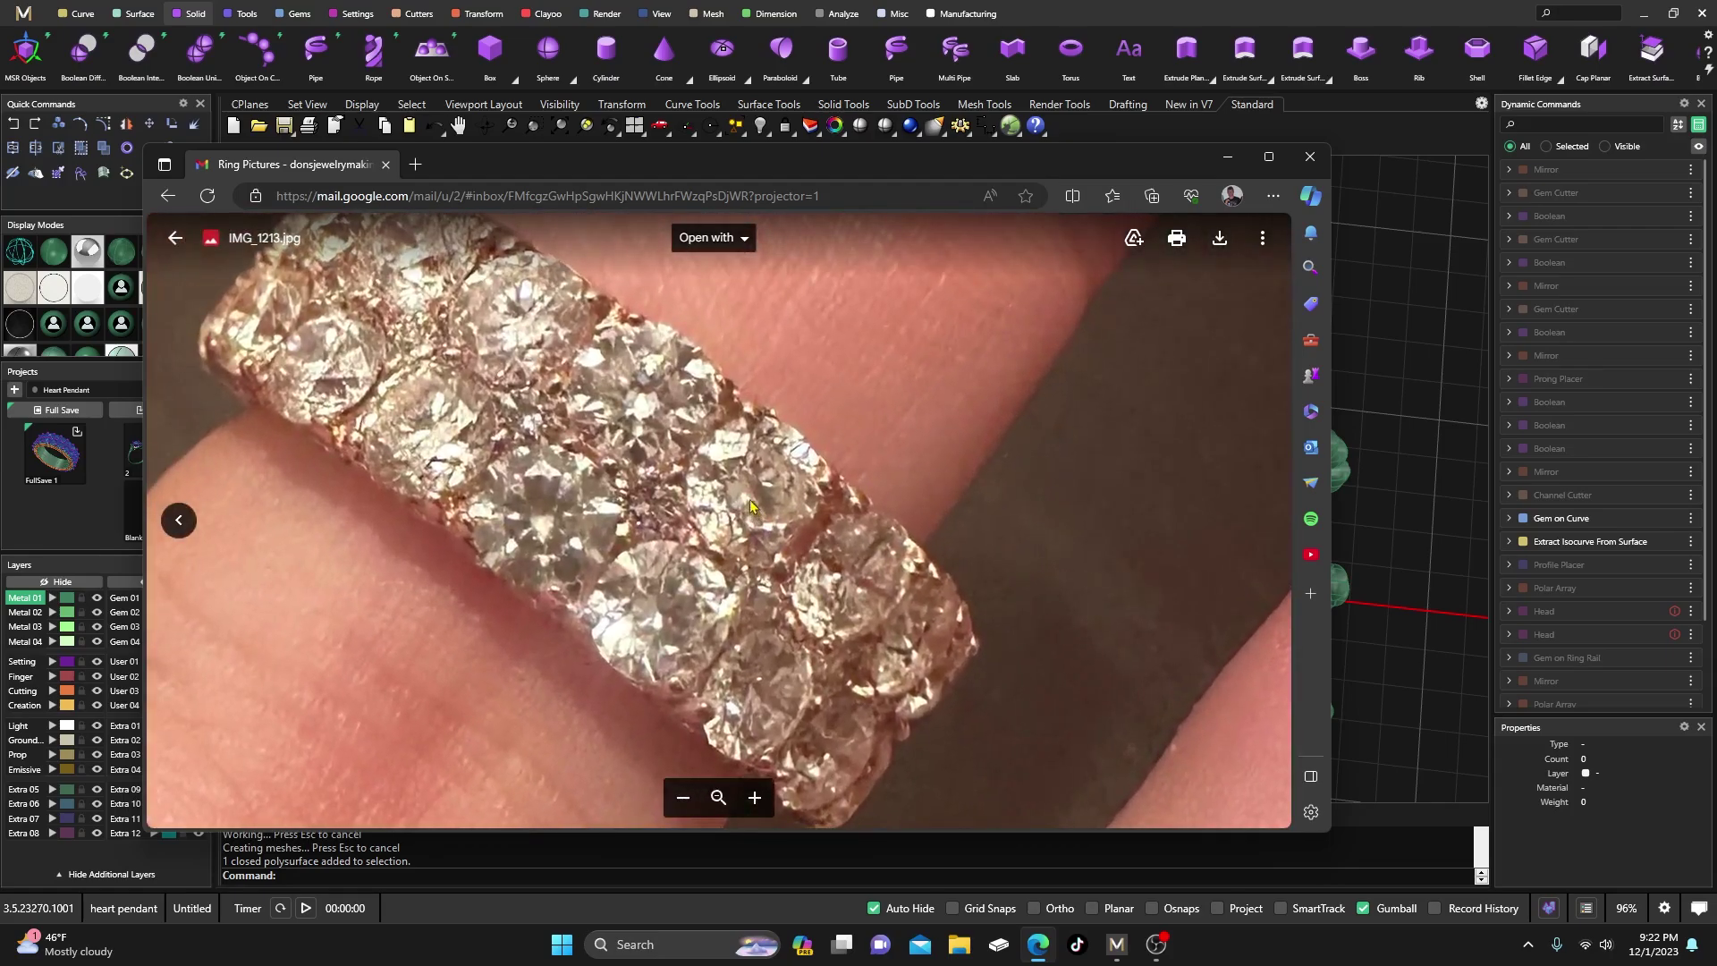
{"action": "key", "text": "alt+Tab"}
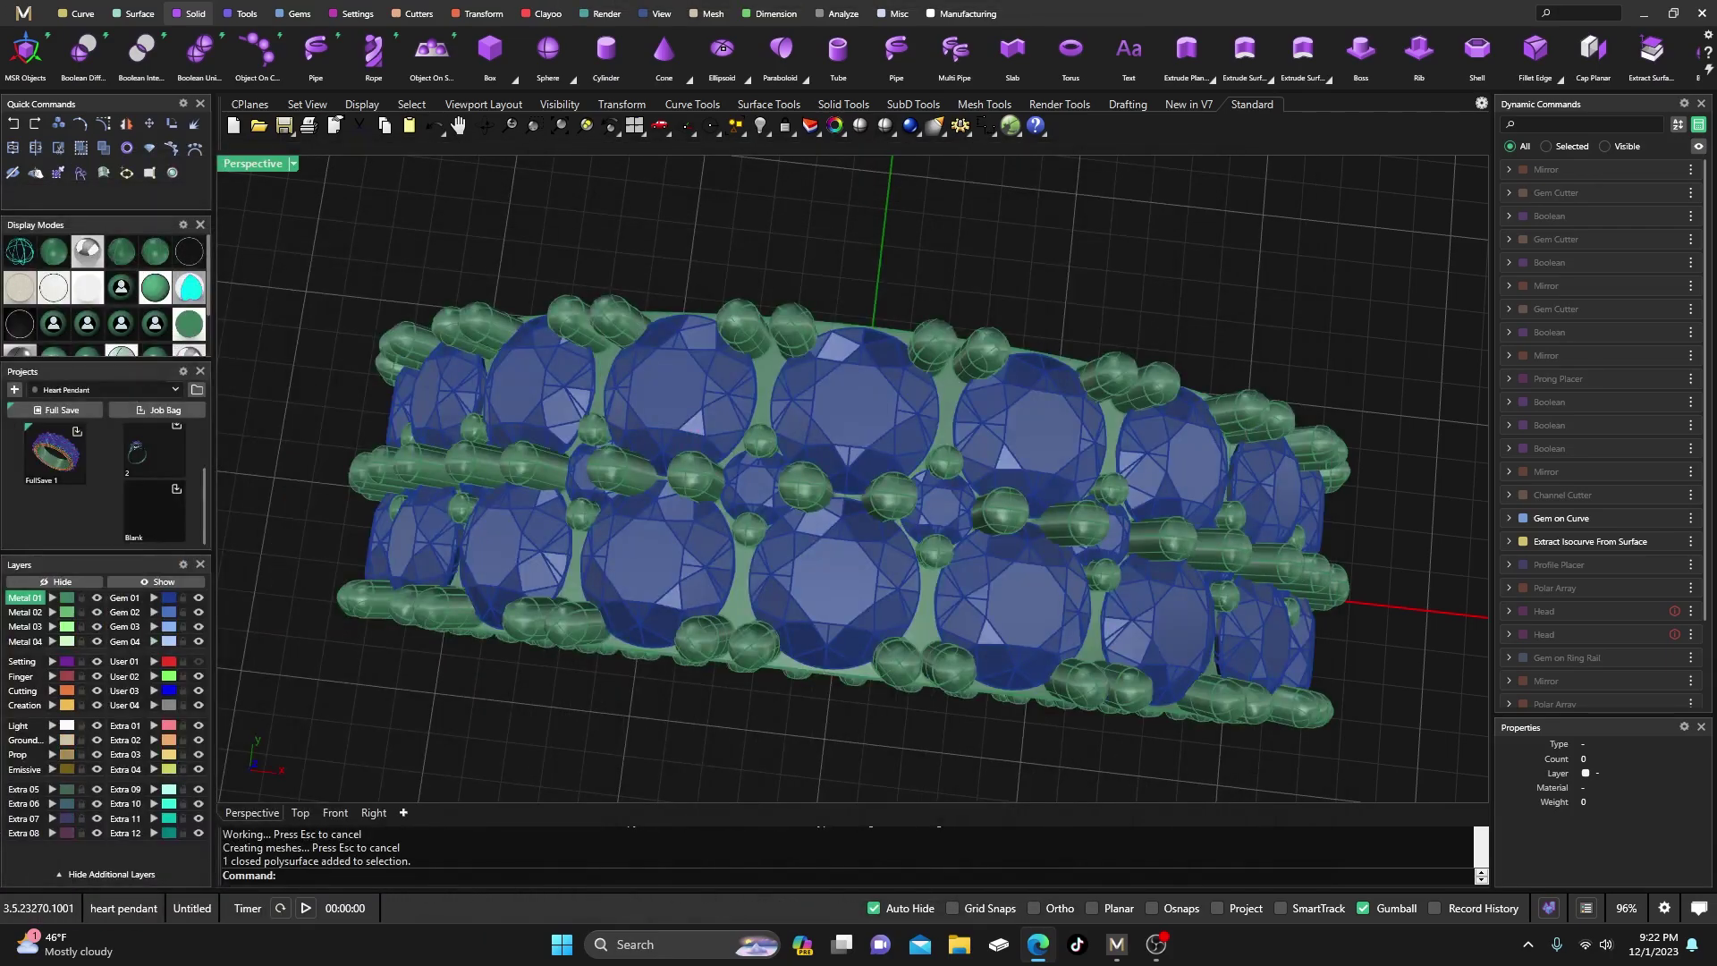
- Examine the band's gem rows, center accent gems and prongs up close and from a distance to compare them with the photos
{"action": "scroll", "coordinate": [835, 535], "scroll_direction": "down", "scroll_amount": 3}
{"action": "right_click_drag", "start_coordinate": [853, 561], "coordinate": [900, 450]}
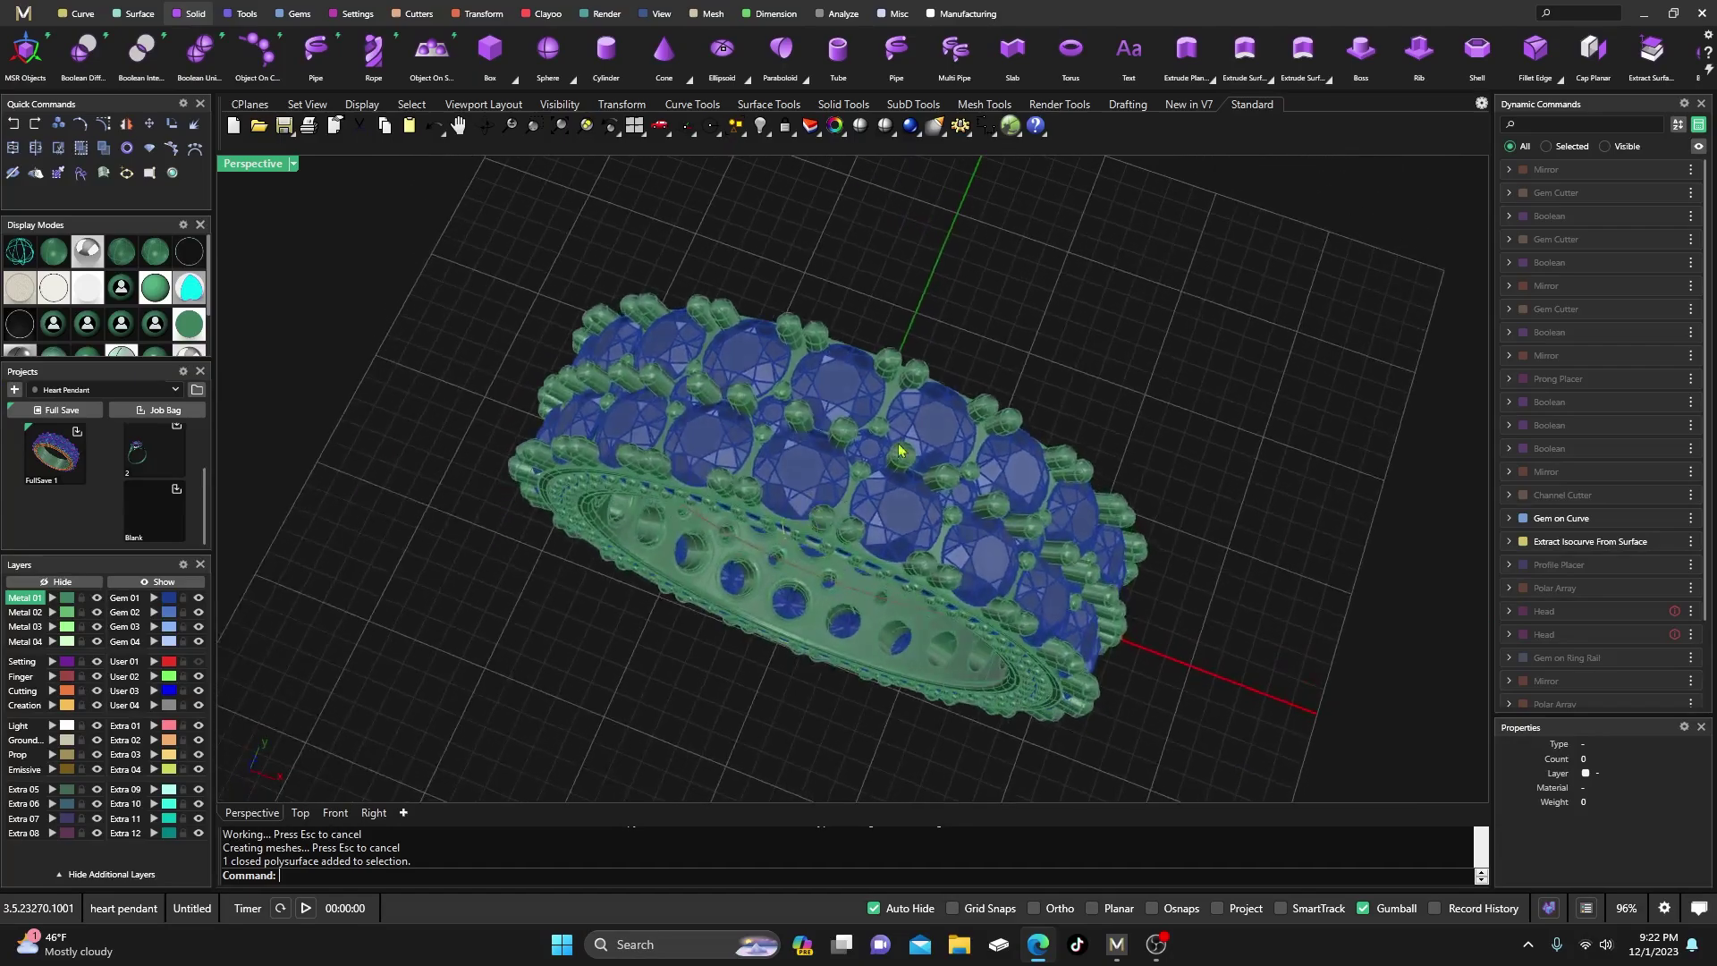
{"action": "scroll", "coordinate": [899, 450], "scroll_direction": "up", "scroll_amount": 5}
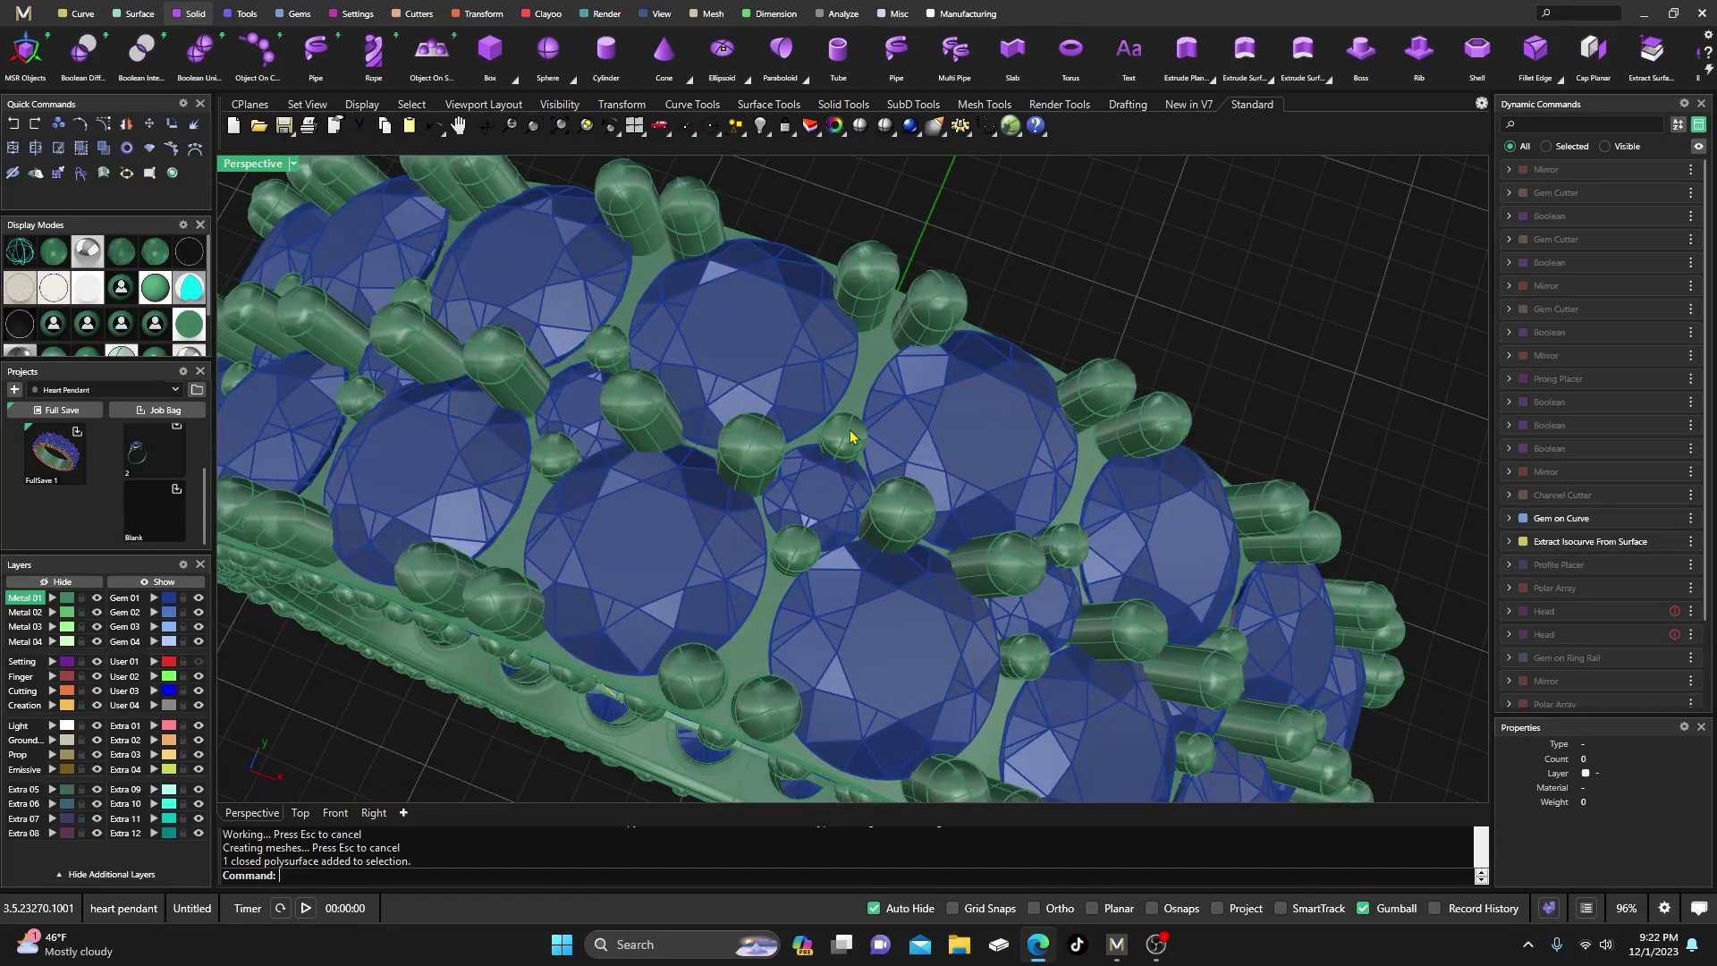
{"action": "scroll", "coordinate": [735, 437], "scroll_direction": "down", "scroll_amount": 5}
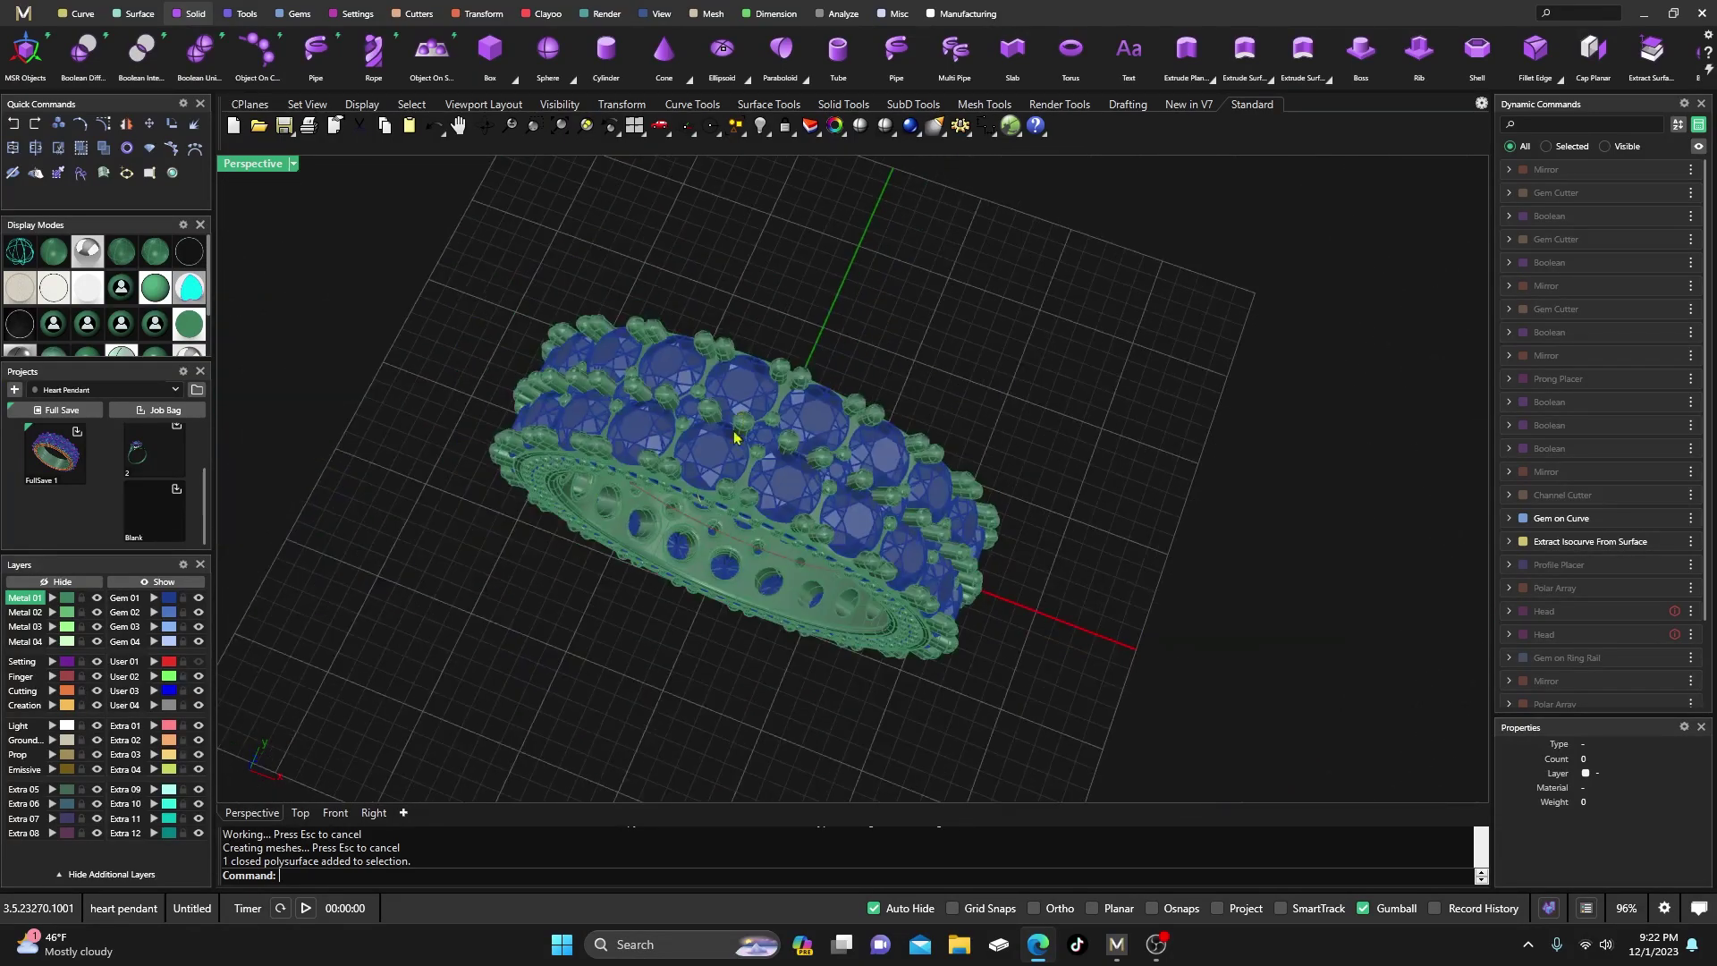
{"action": "right_click_drag", "start_coordinate": [735, 438], "coordinate": [726, 529]}
{"action": "scroll", "coordinate": [730, 413], "scroll_direction": "up", "scroll_amount": 5}
{"action": "scroll", "coordinate": [751, 459], "scroll_direction": "up", "scroll_amount": 3}
{"action": "scroll", "coordinate": [713, 457], "scroll_direction": "down", "scroll_amount": 5}
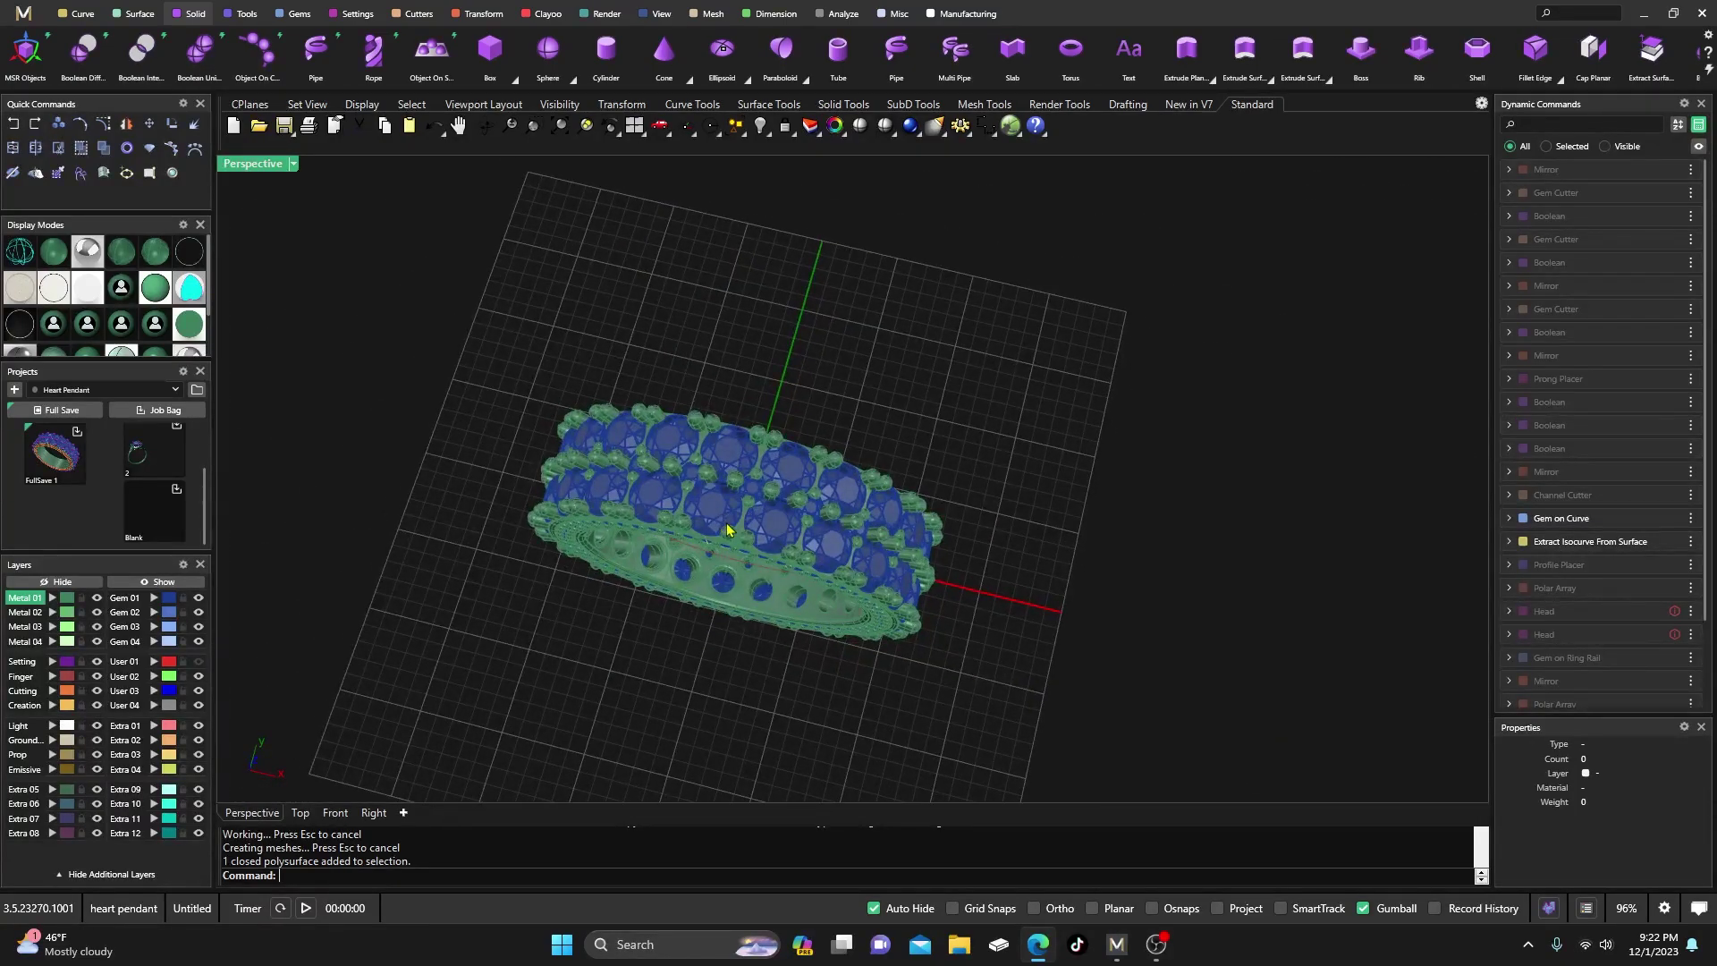